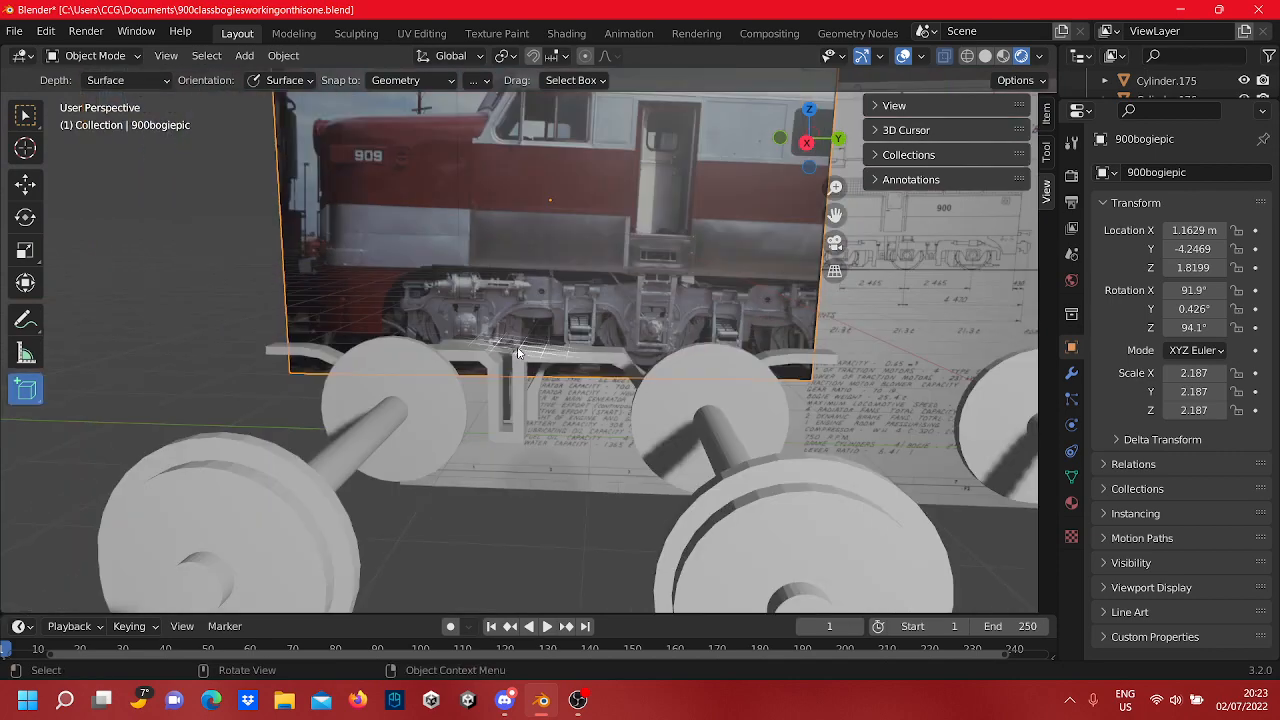
# Step: Examine the bogies and wheels in the locomotive reference photo from end to end
pyautogui.moveTo(563, 335); pyautogui.dragTo(599, 330, button='middle')
pyautogui.scroll(8, 408, 345)
pyautogui.scroll(-4, 587, 305)
pyautogui.scroll(8, 610, 406)
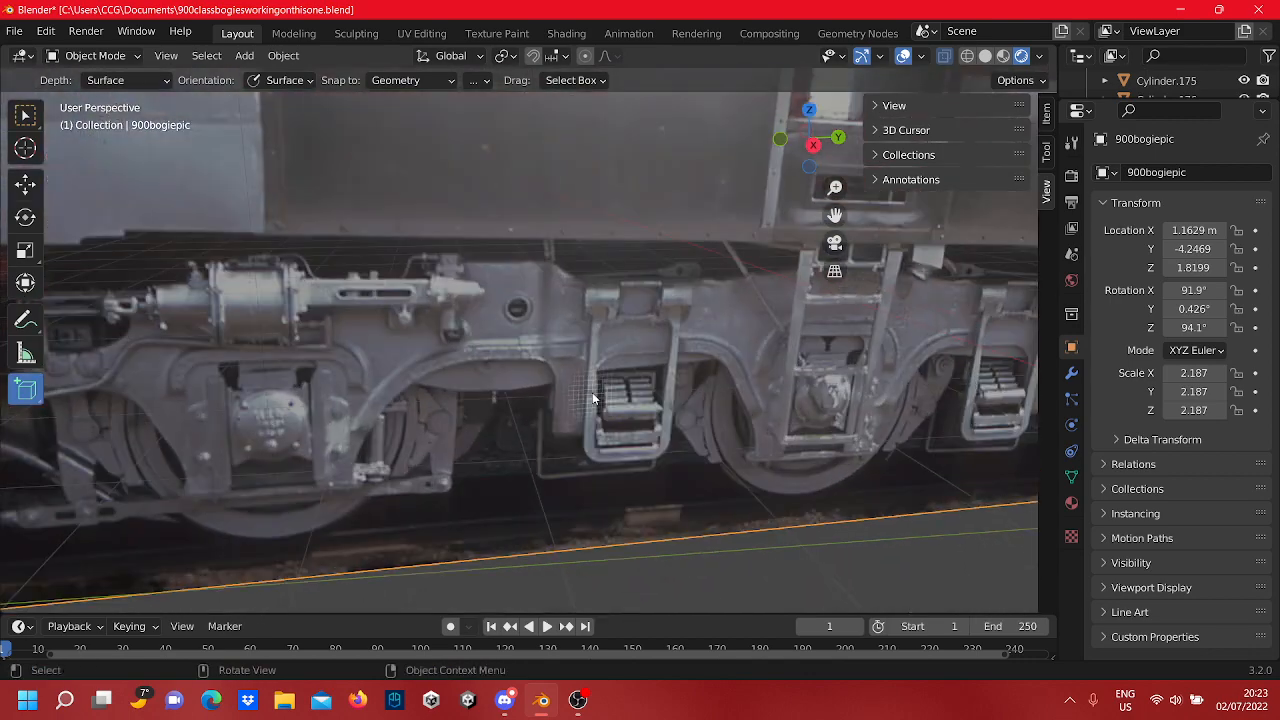
pyautogui.scroll(-6, 590, 390)
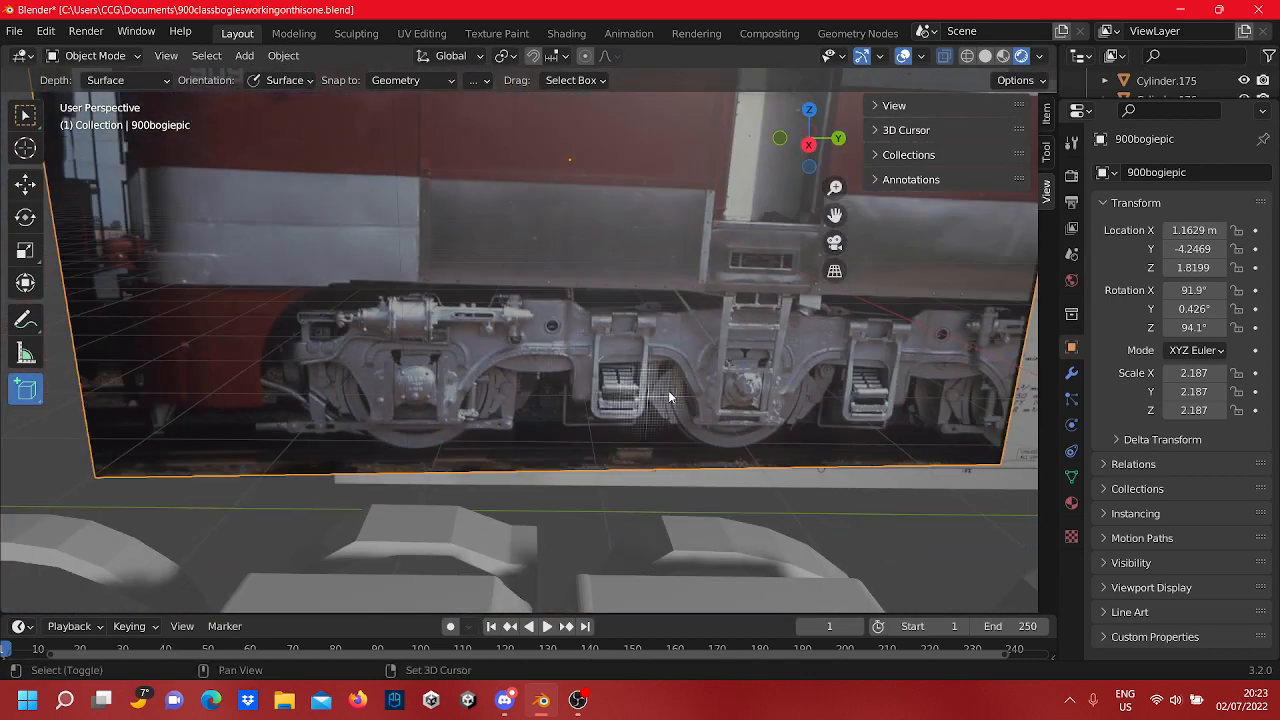
pyautogui.keyDown('shift'); pyautogui.moveTo(669, 397); pyautogui.dragTo(415, 384, button='middle'); pyautogui.keyUp('shift')
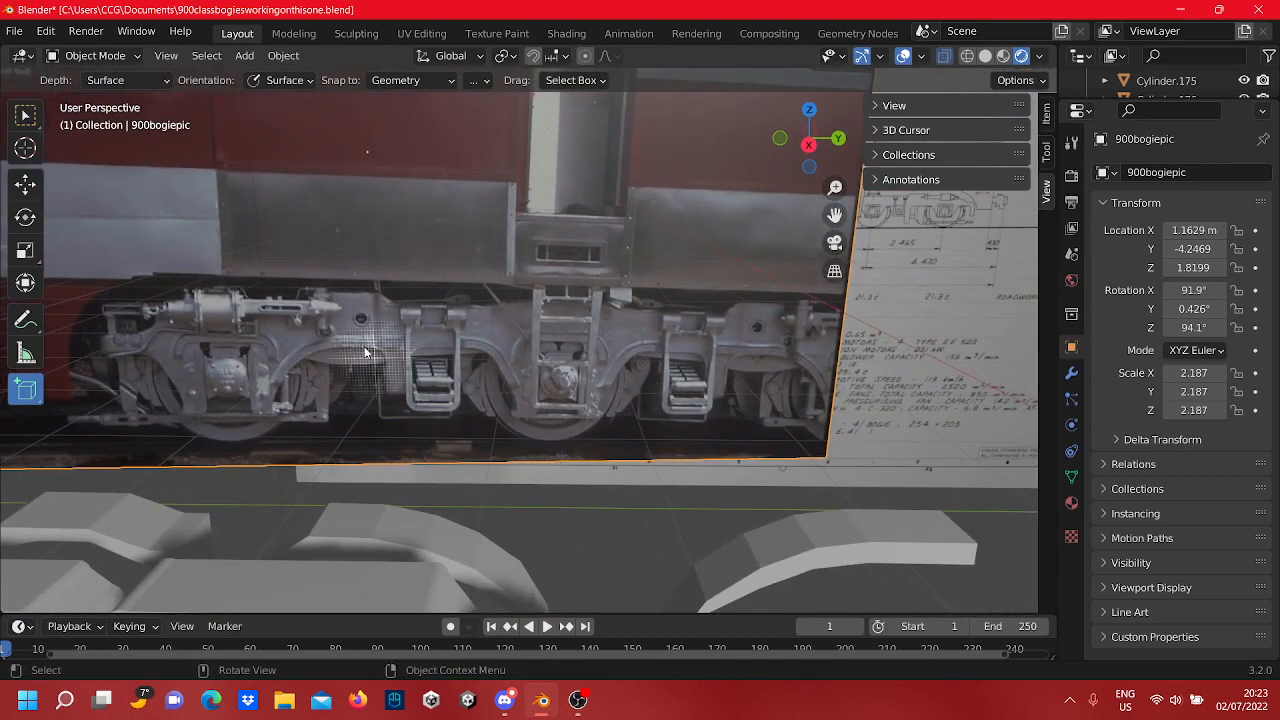
pyautogui.scroll(3, 350, 342)
pyautogui.scroll(4, 349, 336)
pyautogui.scroll(-4, 790, 358)
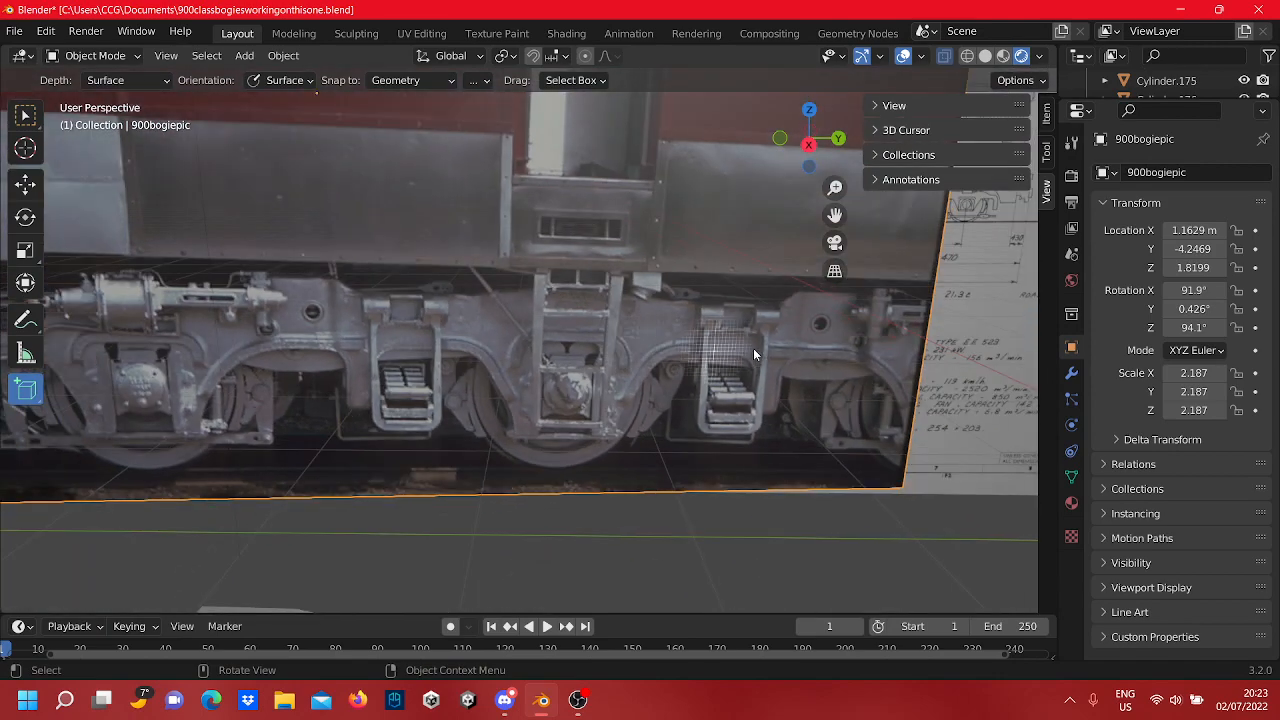
pyautogui.moveTo(741, 360); pyautogui.dragTo(592, 460, button='middle')
pyautogui.scroll(5, 770, 447)
pyautogui.press('Tab')
pyautogui.scroll(3, 543, 475)
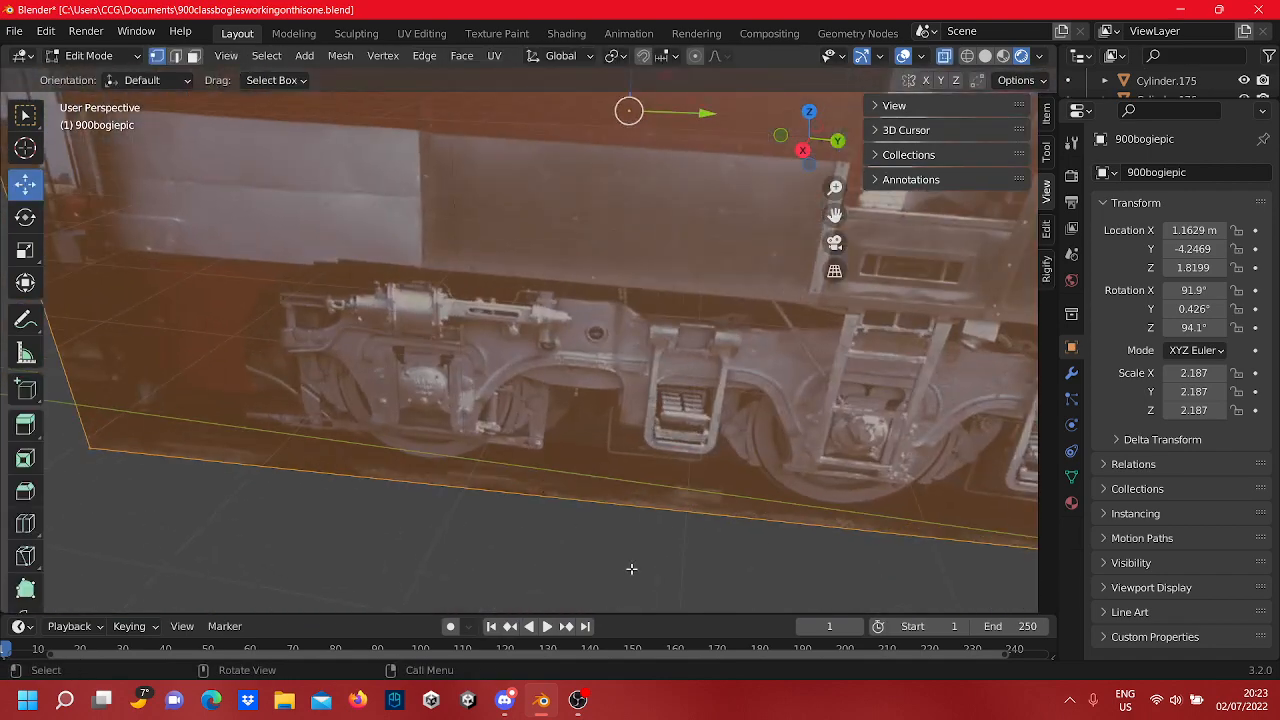
pyautogui.click(631, 568)
pyautogui.moveTo(625, 548); pyautogui.dragTo(518, 374, button='middle')
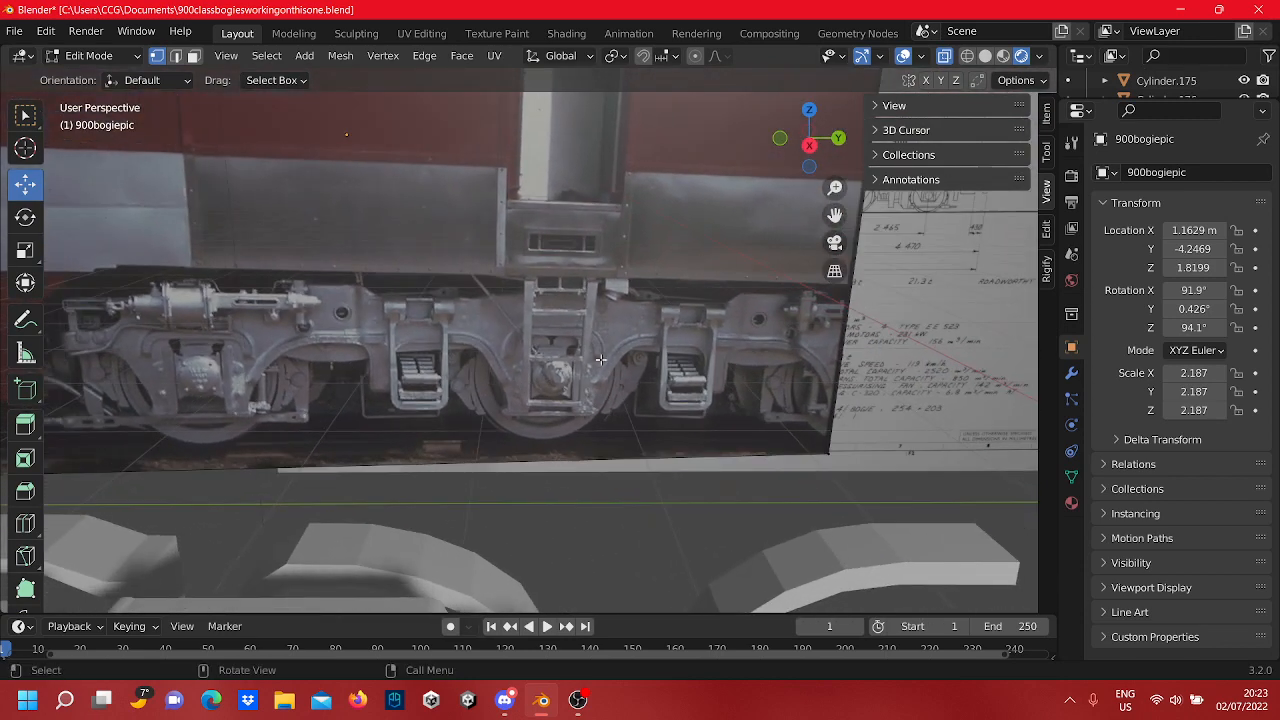
pyautogui.scroll(-5, 610, 330)
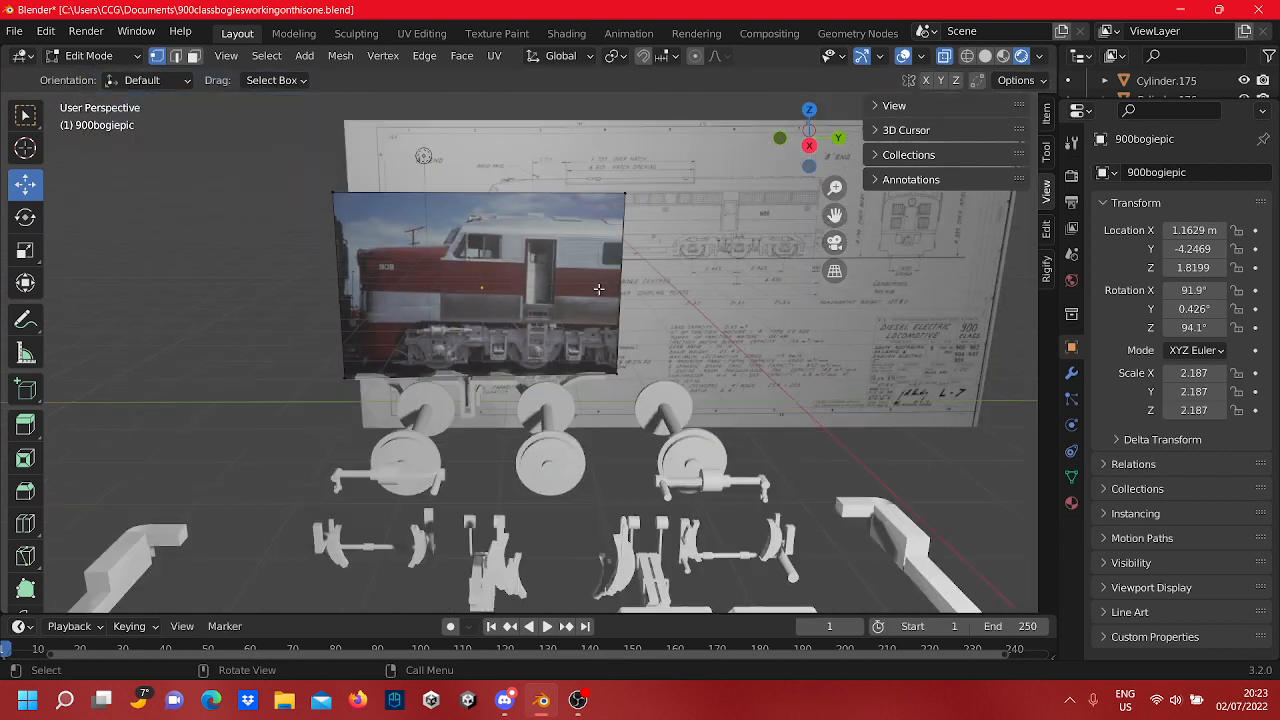
pyautogui.press('Tab')
# Step: Duplicate the locomotive photo plane and move the copy along Y to about -1.02 m, edge to edge with the original
pyautogui.rightClick(566, 285)
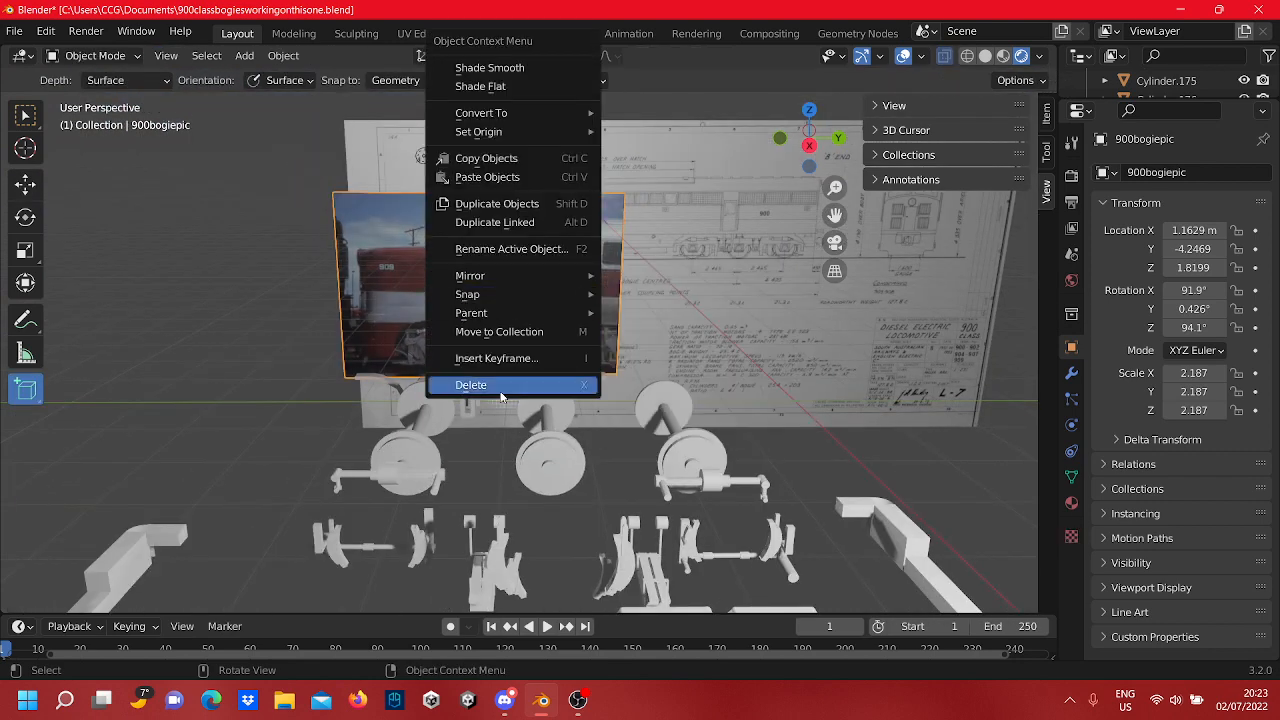
pyautogui.click(514, 203)
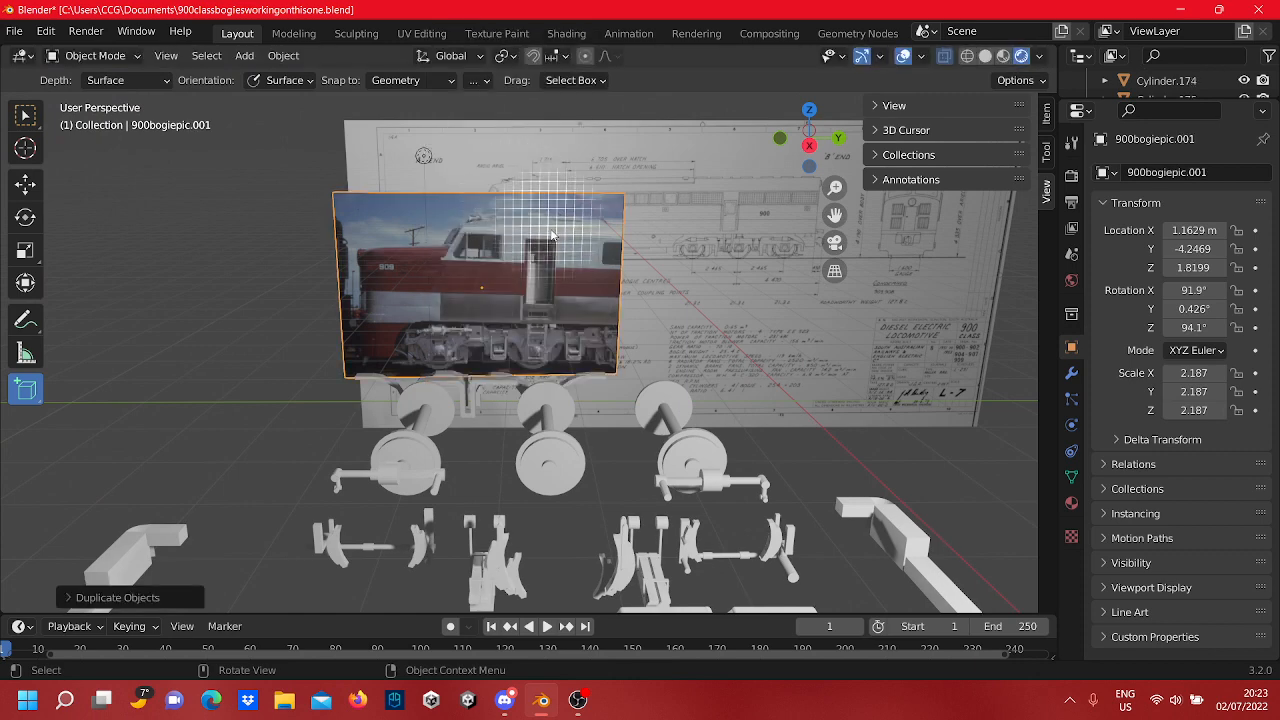
pyautogui.click(28, 188)
pyautogui.keyDown('shift'); pyautogui.moveTo(269, 290); pyautogui.dragTo(280, 380, button='middle'); pyautogui.keyUp('shift')
pyautogui.scroll(2, 640, 430)
pyautogui.moveTo(531, 368); pyautogui.dragTo(905, 401)
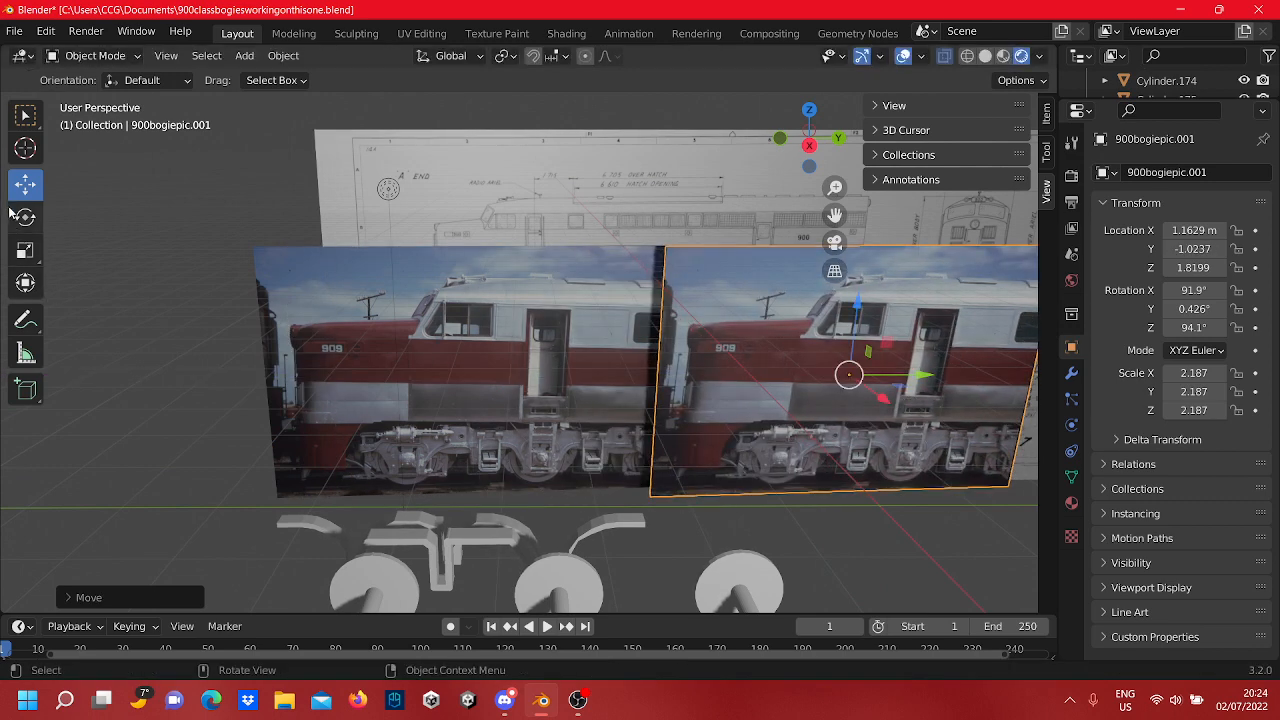
# Step: Rotate the copied photo plane about Z to about -95.6° so it mirrors the original
pyautogui.click(16, 215)
pyautogui.moveTo(938, 410); pyautogui.dragTo(786, 336)
pyautogui.click(830, 548)
pyautogui.keyDown('shift'); pyautogui.moveTo(833, 562); pyautogui.dragTo(674, 492, button='middle'); pyautogui.keyUp('shift')
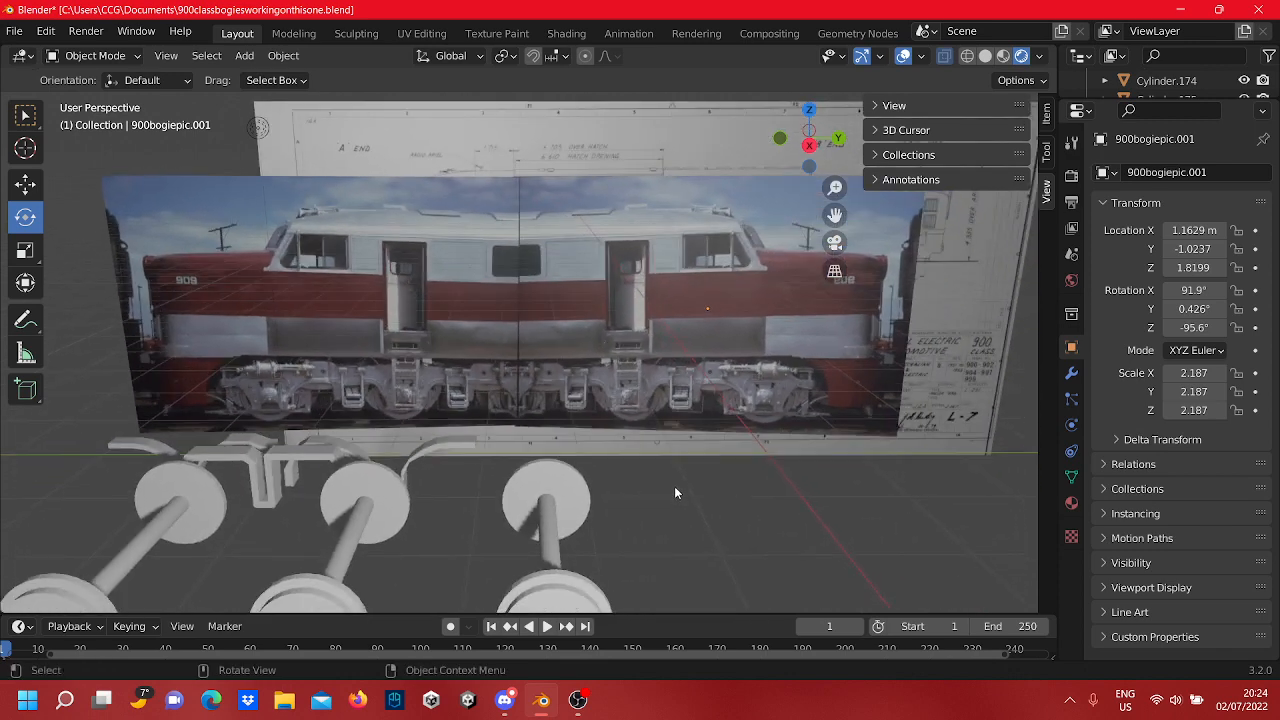
# Step: Lower the mirrored photo plane slightly along Z to about 1.809 m to line up with the original
pyautogui.click(661, 394)
pyautogui.click(25, 187)
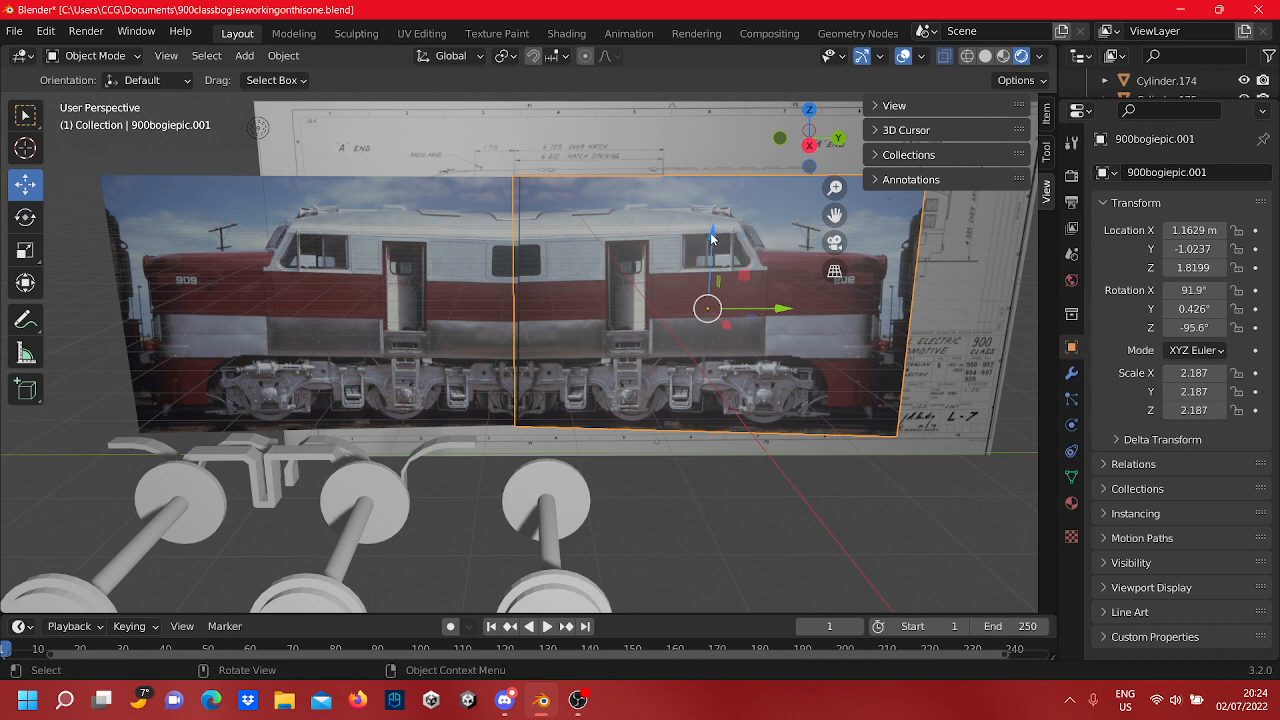
pyautogui.moveTo(712, 235); pyautogui.dragTo(712, 237)
pyautogui.click(775, 535)
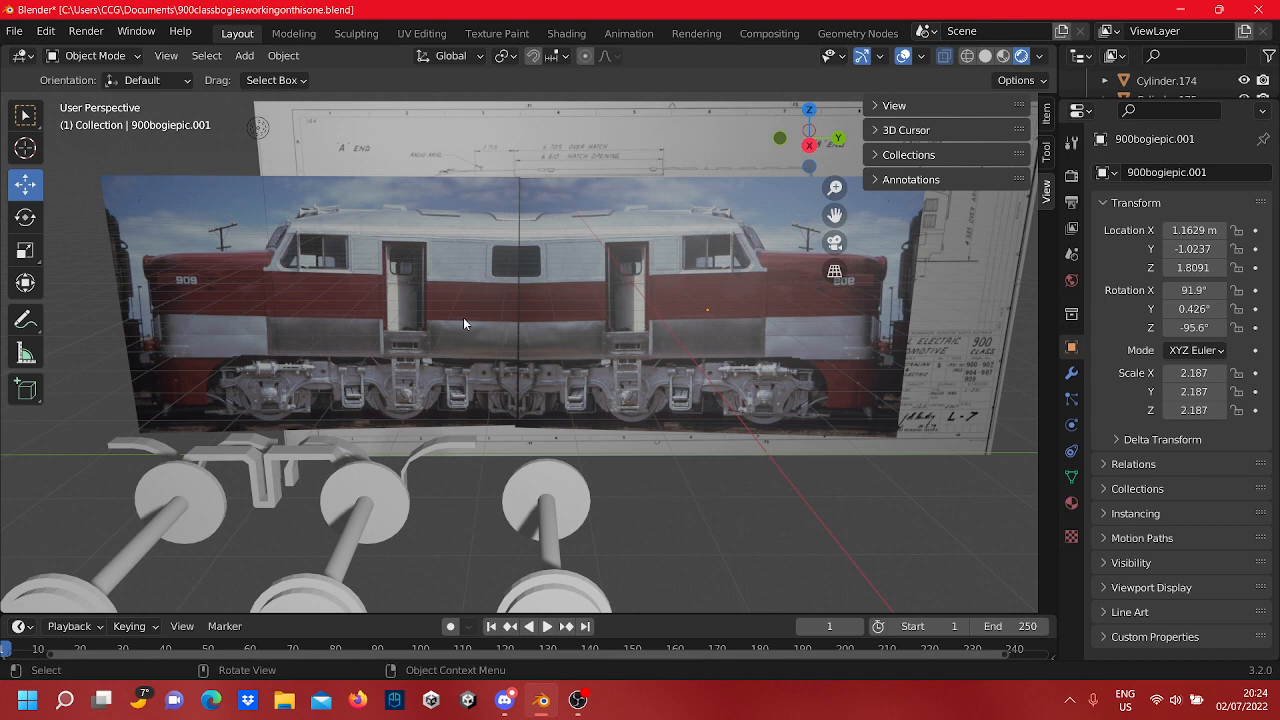
# Step: Examine the bogies across the seam between the two mirrored locomotive photos
pyautogui.scroll(2, 571, 314)
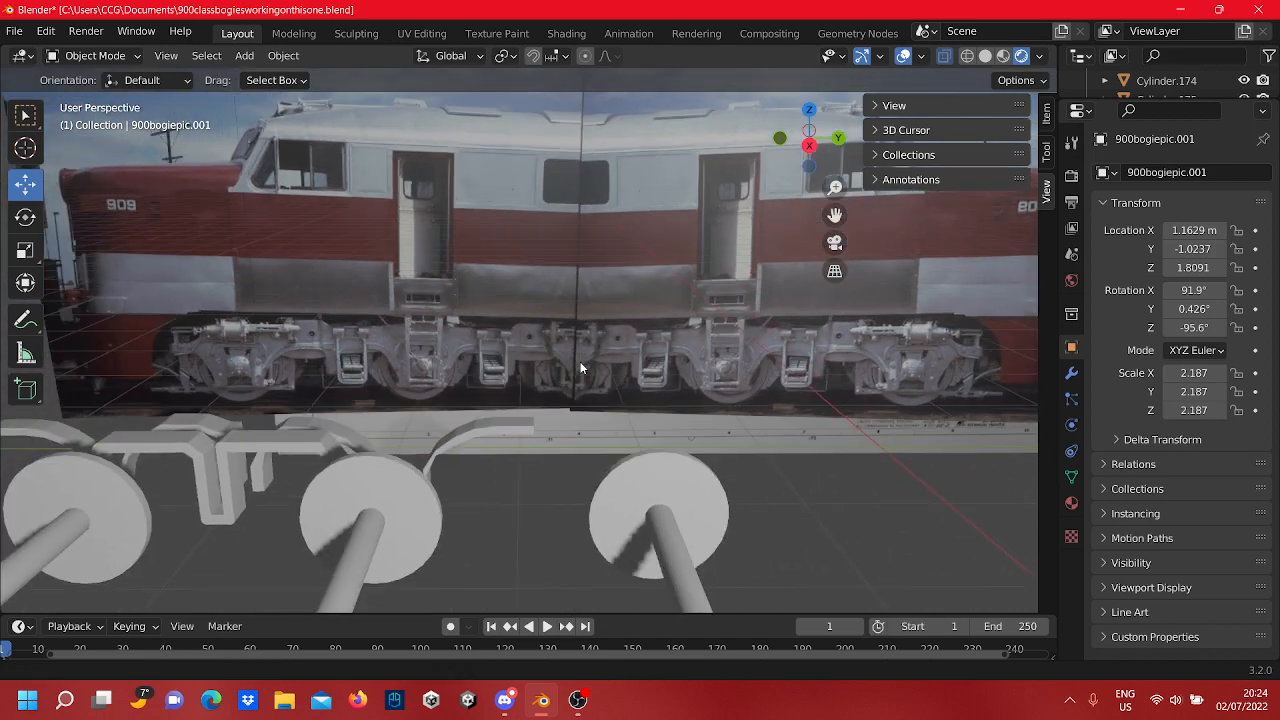
pyautogui.keyDown('shift'); pyautogui.moveTo(476, 375); pyautogui.dragTo(516, 470, button='middle'); pyautogui.keyUp('shift')
pyautogui.scroll(-4, 547, 397)
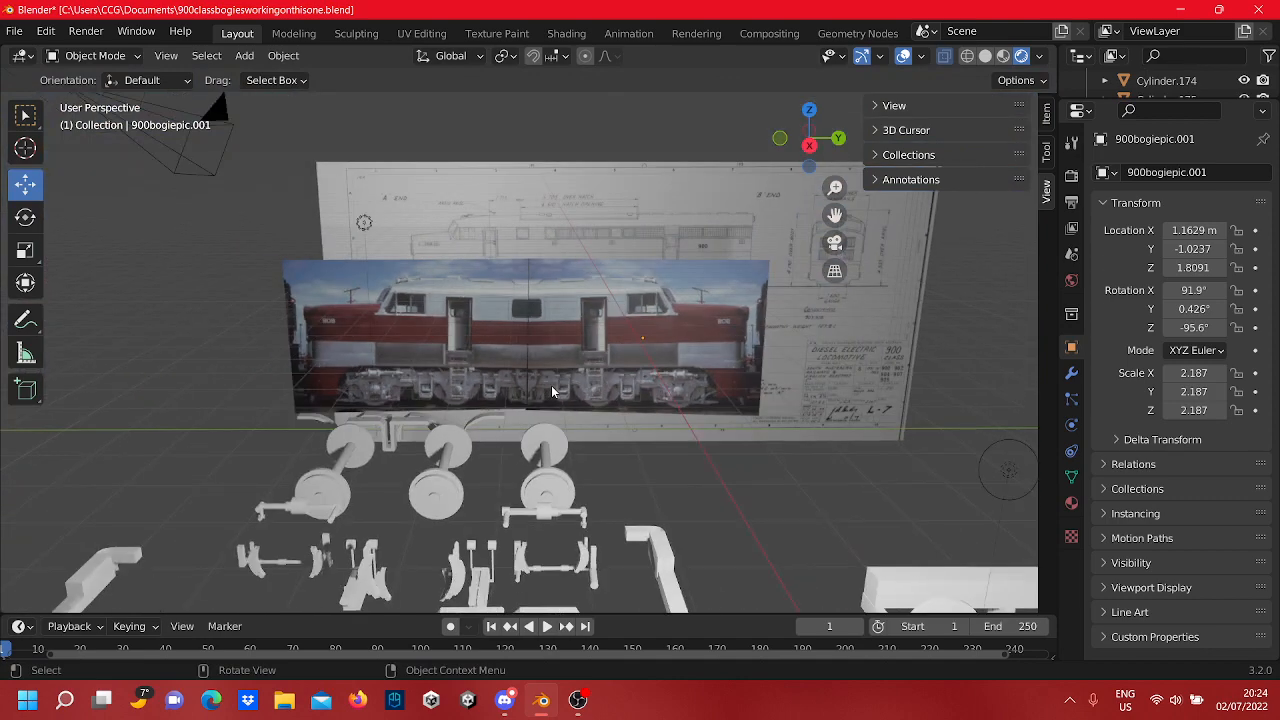
pyautogui.scroll(1, 551, 391)
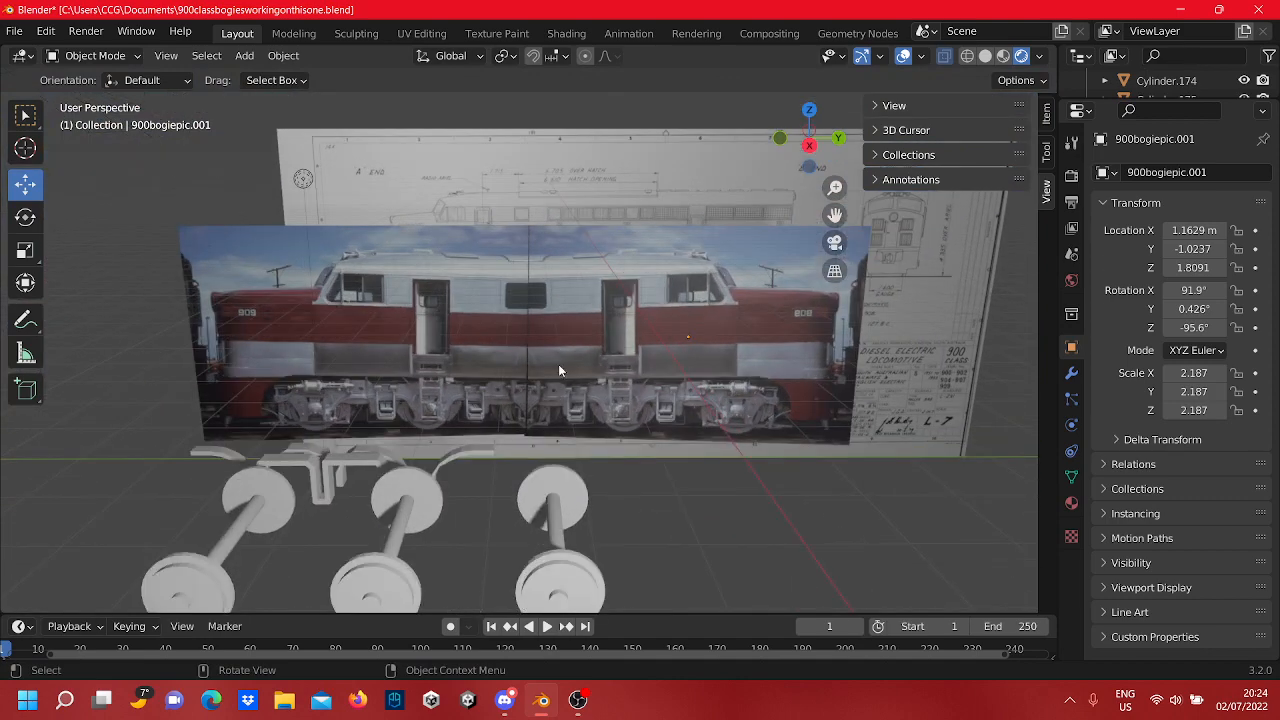
pyautogui.scroll(5, 568, 386)
pyautogui.scroll(-6, 578, 408)
pyautogui.scroll(1, 704, 397)
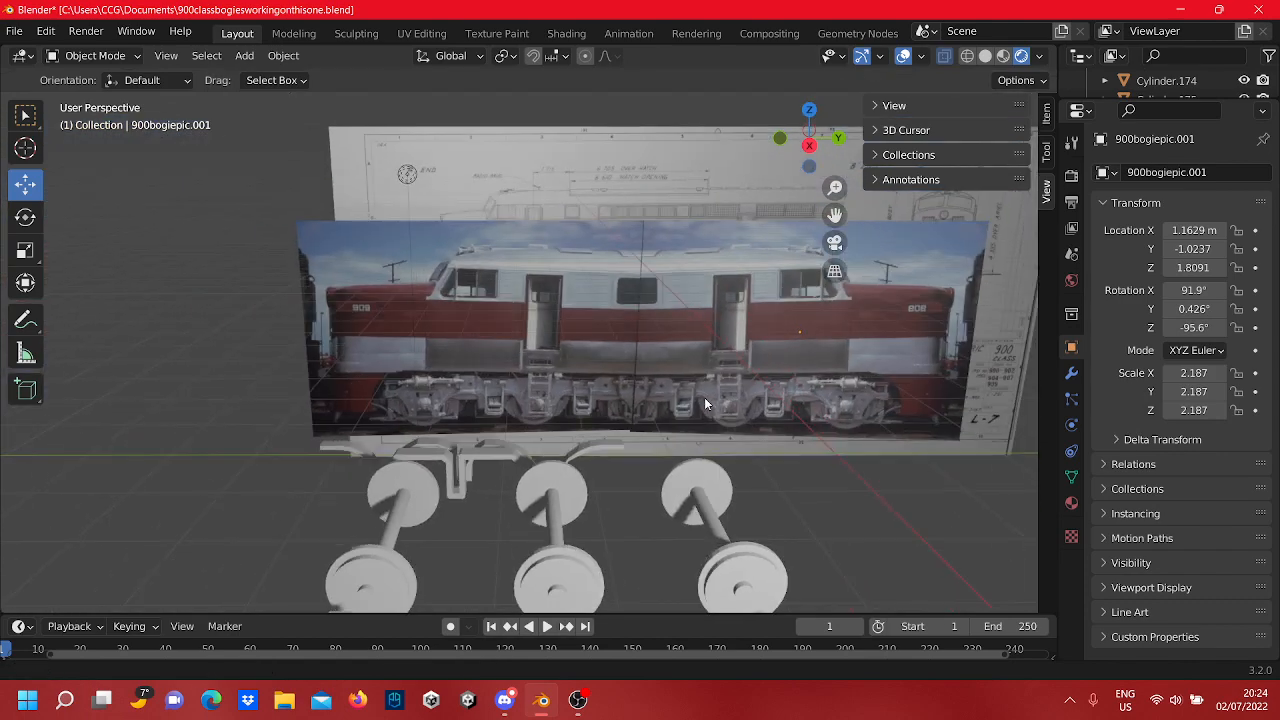
pyautogui.keyDown('shift'); pyautogui.moveTo(704, 397); pyautogui.dragTo(538, 391, button='middle'); pyautogui.keyUp('shift')
pyautogui.scroll(4, 600, 414)
pyautogui.scroll(-5, 539, 440)
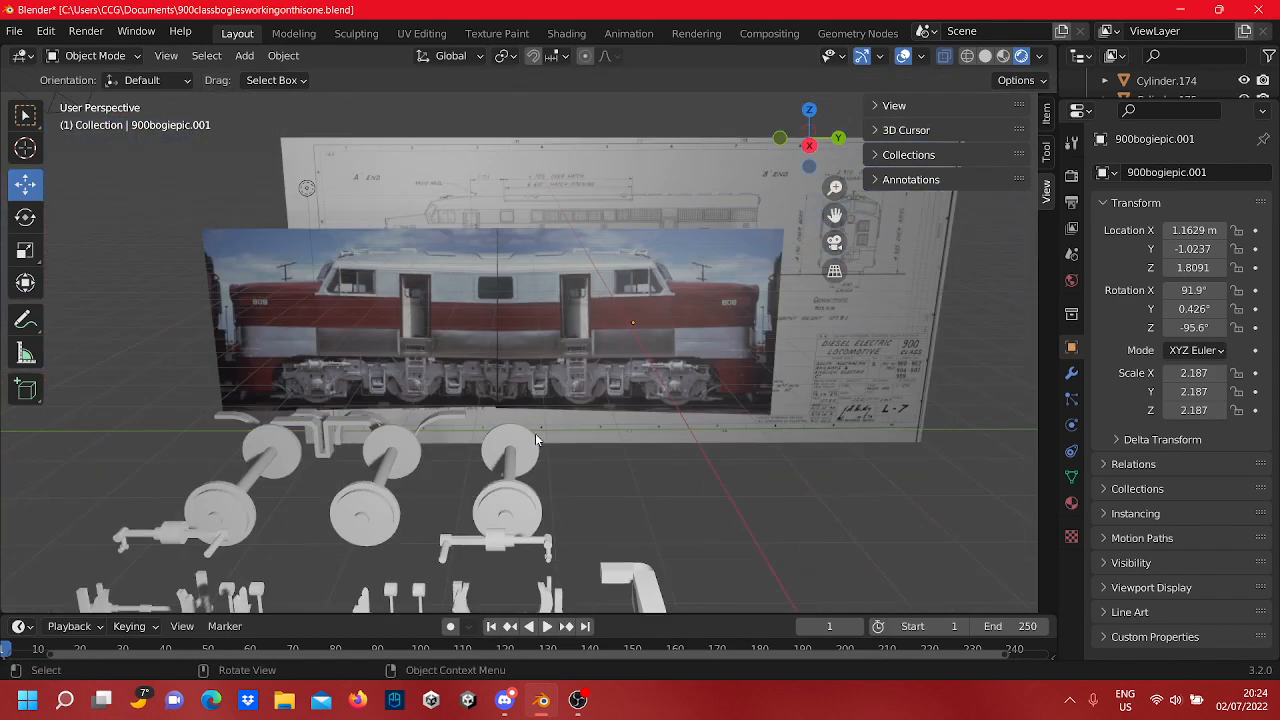
pyautogui.scroll(5, 540, 422)
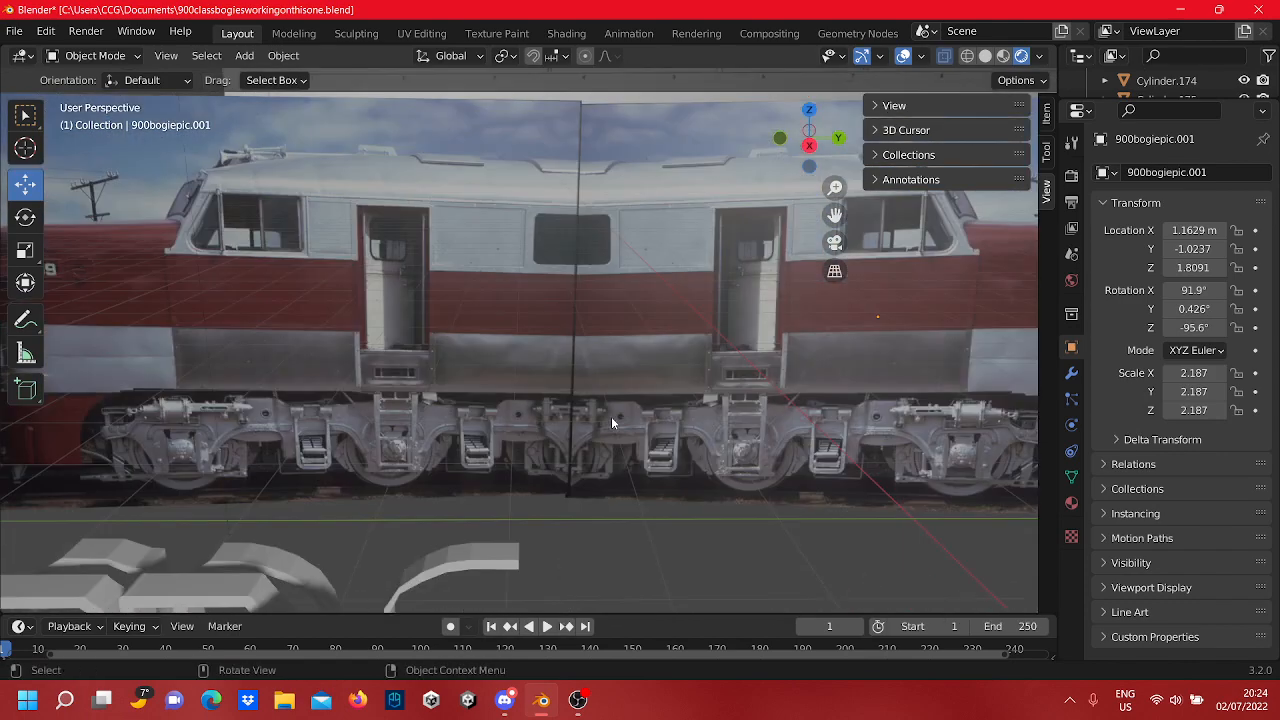
pyautogui.scroll(-5, 611, 420)
pyautogui.click(27, 699)
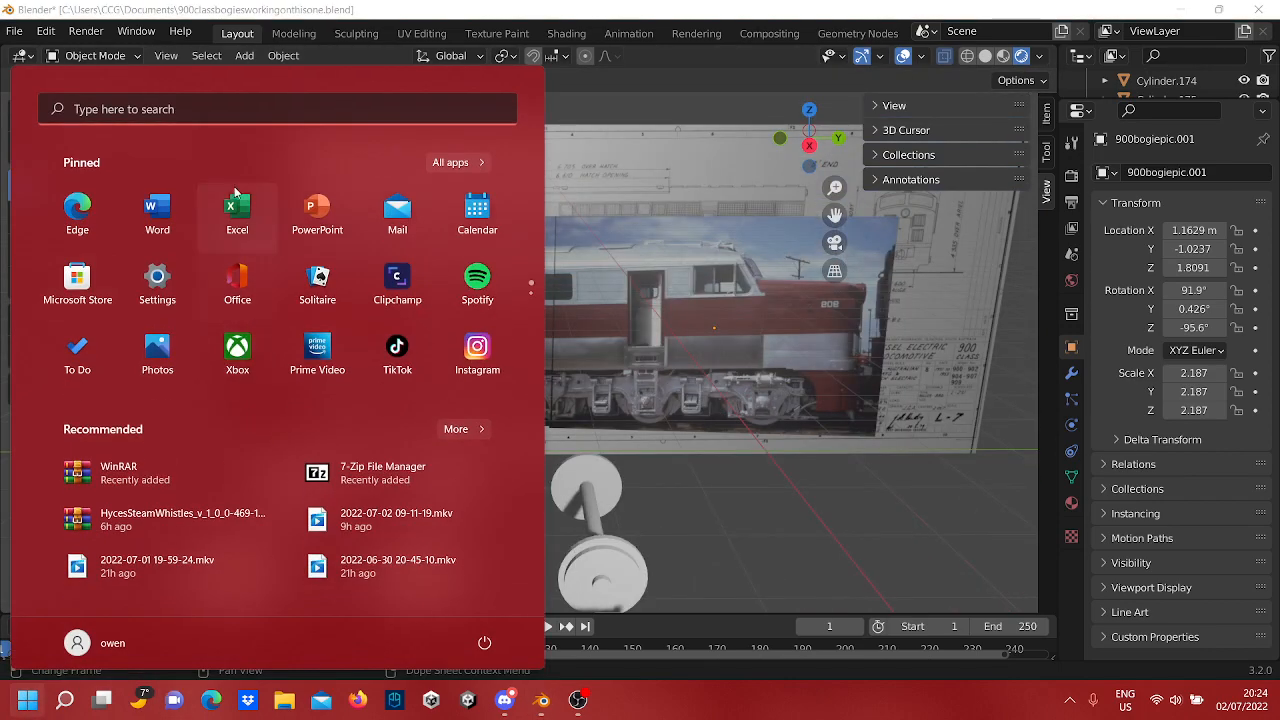
pyautogui.click(159, 125)
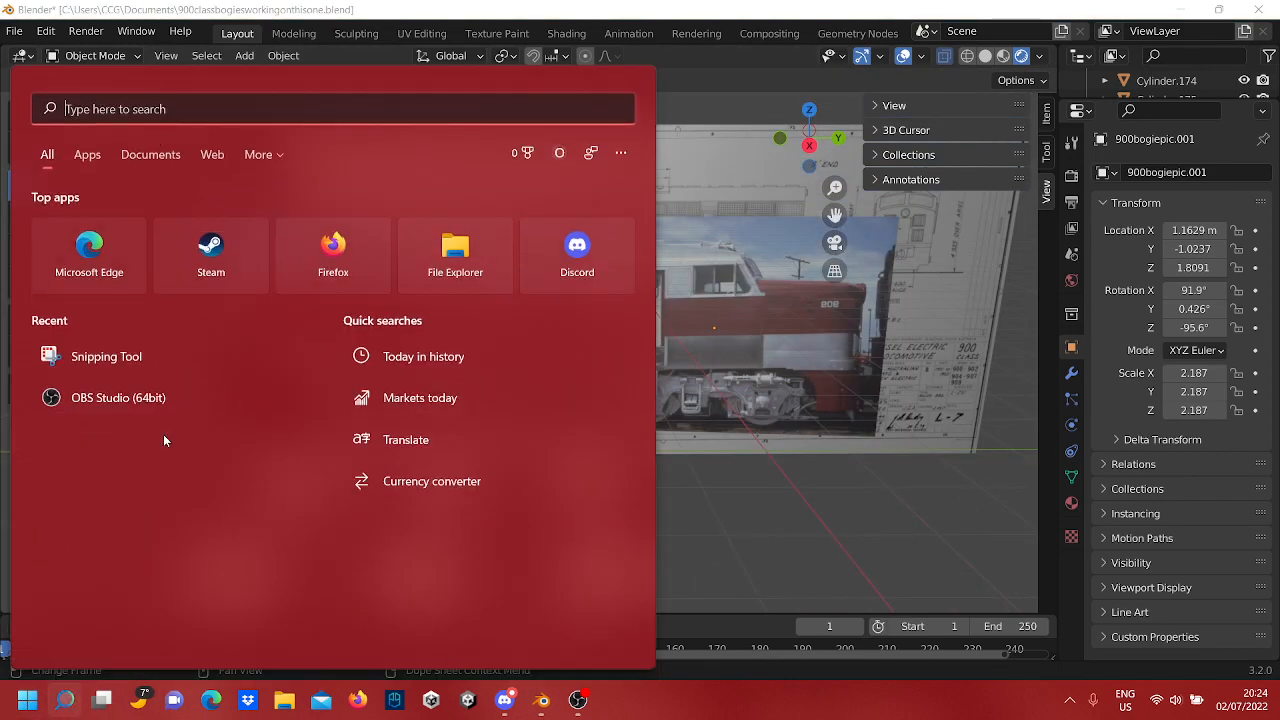
pyautogui.click(128, 395)
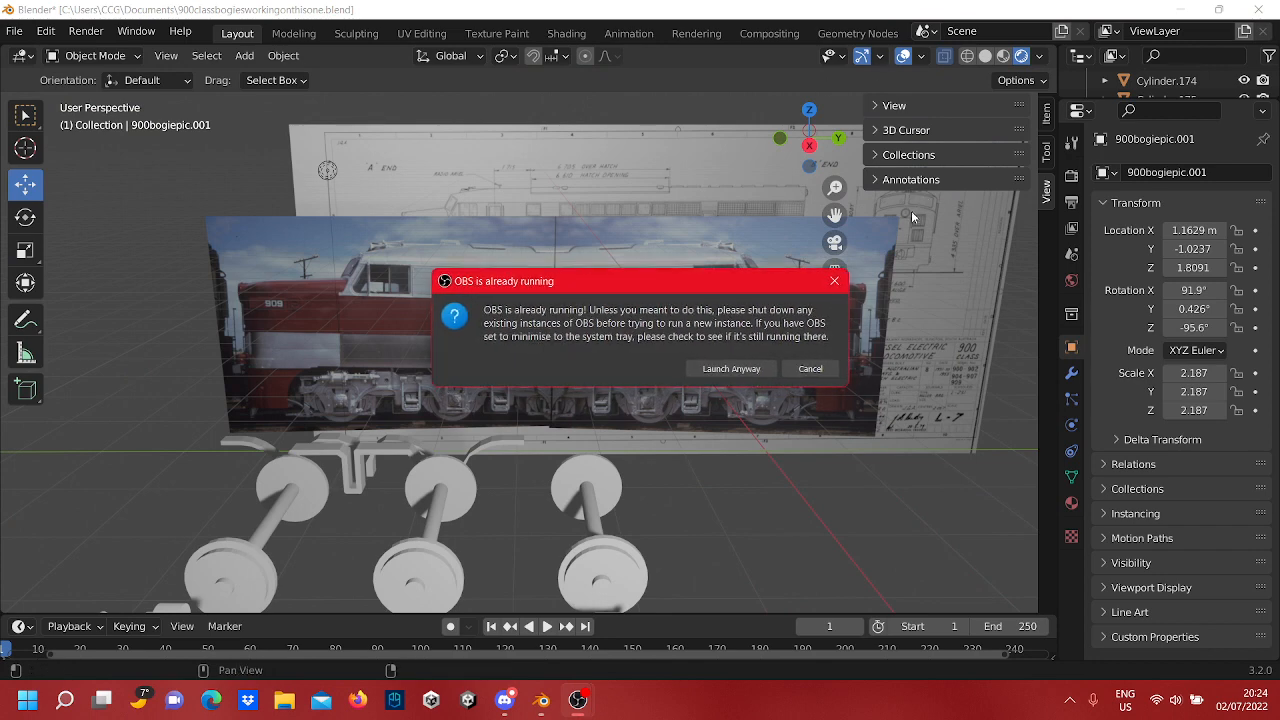
pyautogui.click(811, 369)
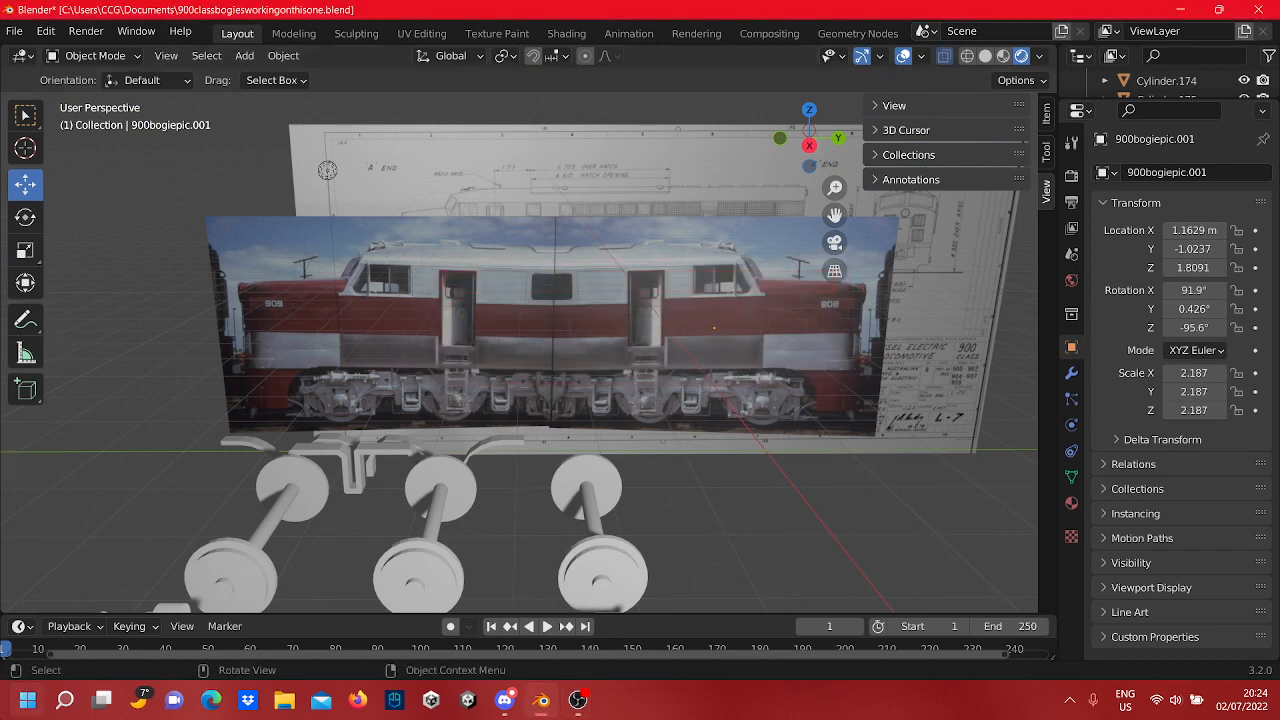
# Step: Capture the two joined locomotive photos as a rectangular snip with Snipping Tool and copy the image
pyautogui.press('super')
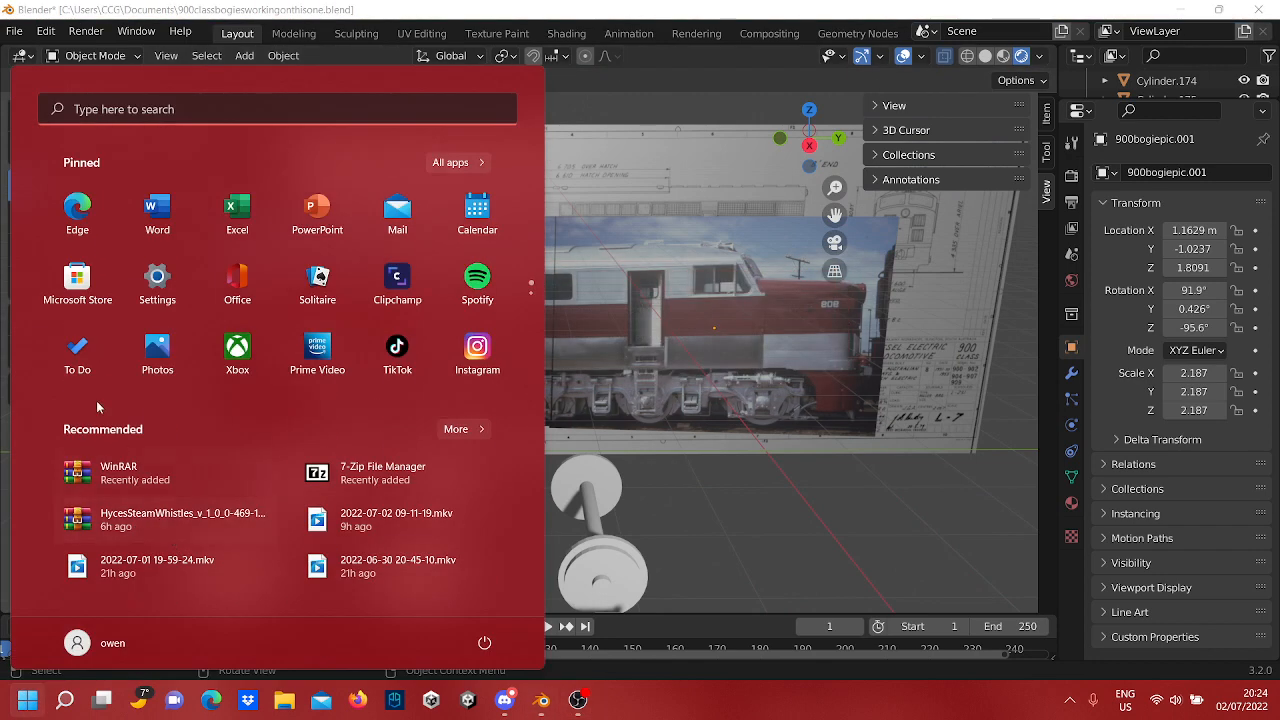
pyautogui.click(100, 108)
pyautogui.click(120, 356)
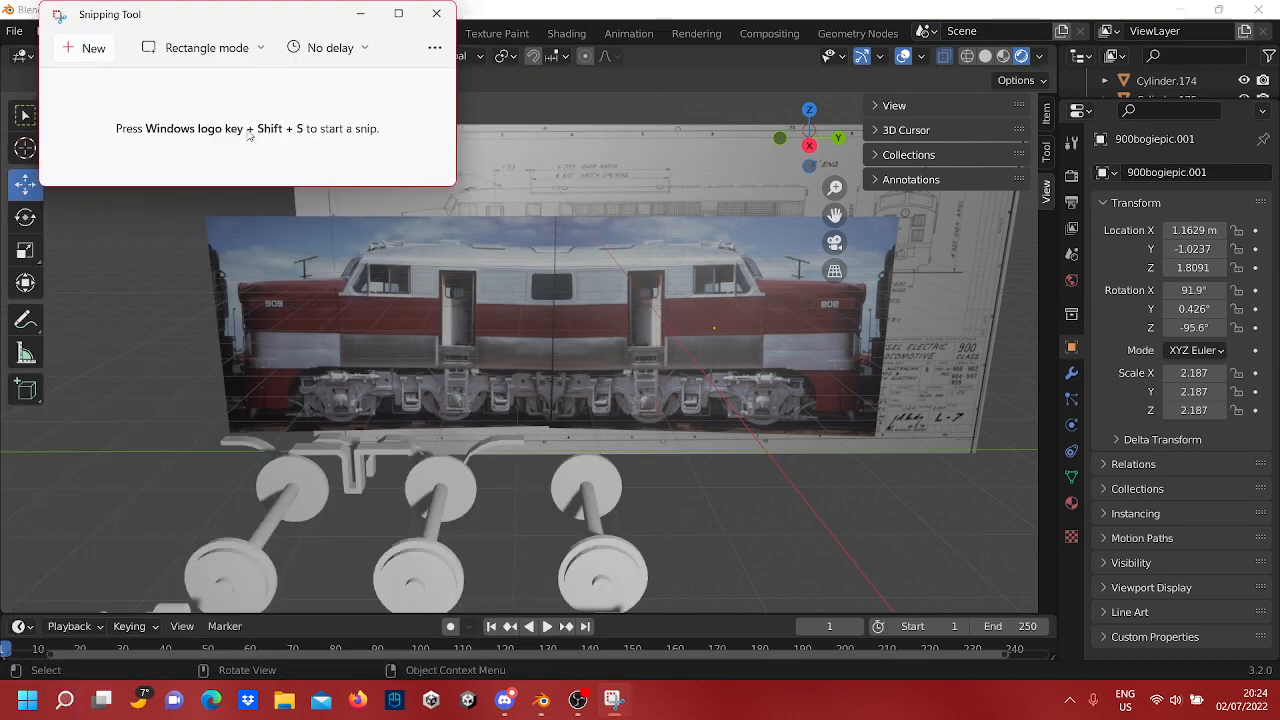
pyautogui.press('super+shift+s')
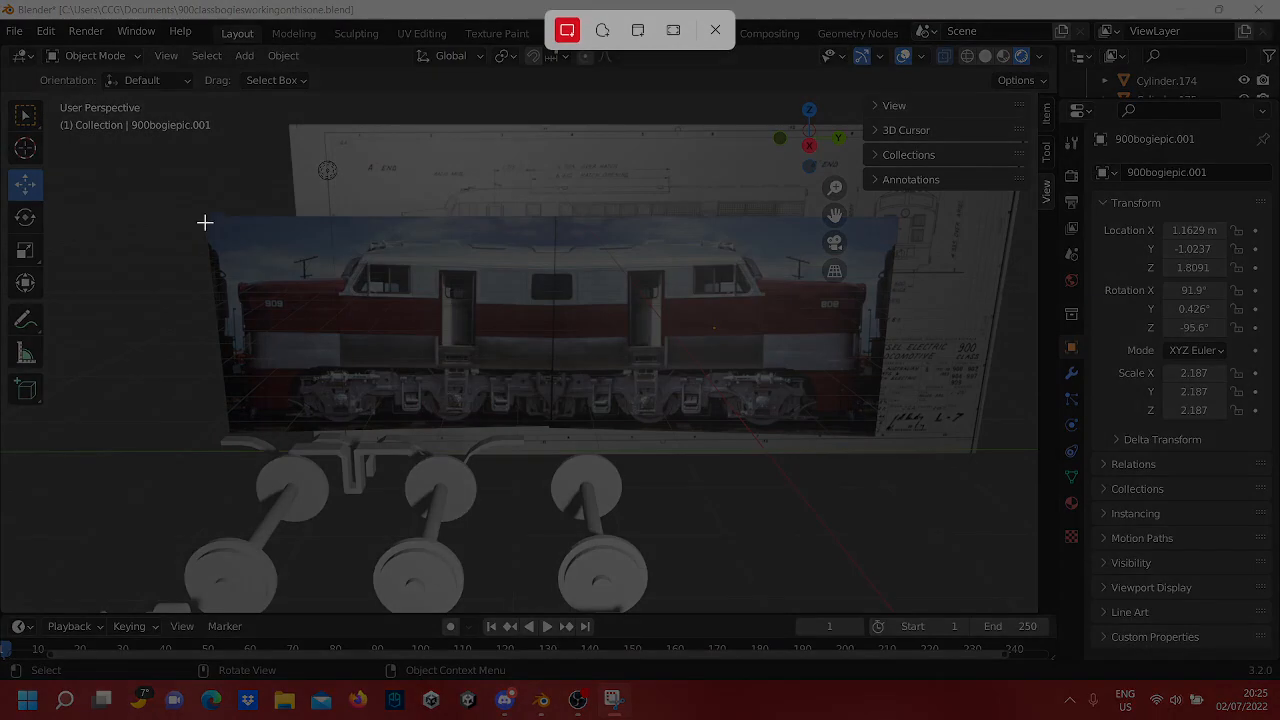
pyautogui.moveTo(205, 218); pyautogui.dragTo(905, 436)
pyautogui.rightClick(524, 334)
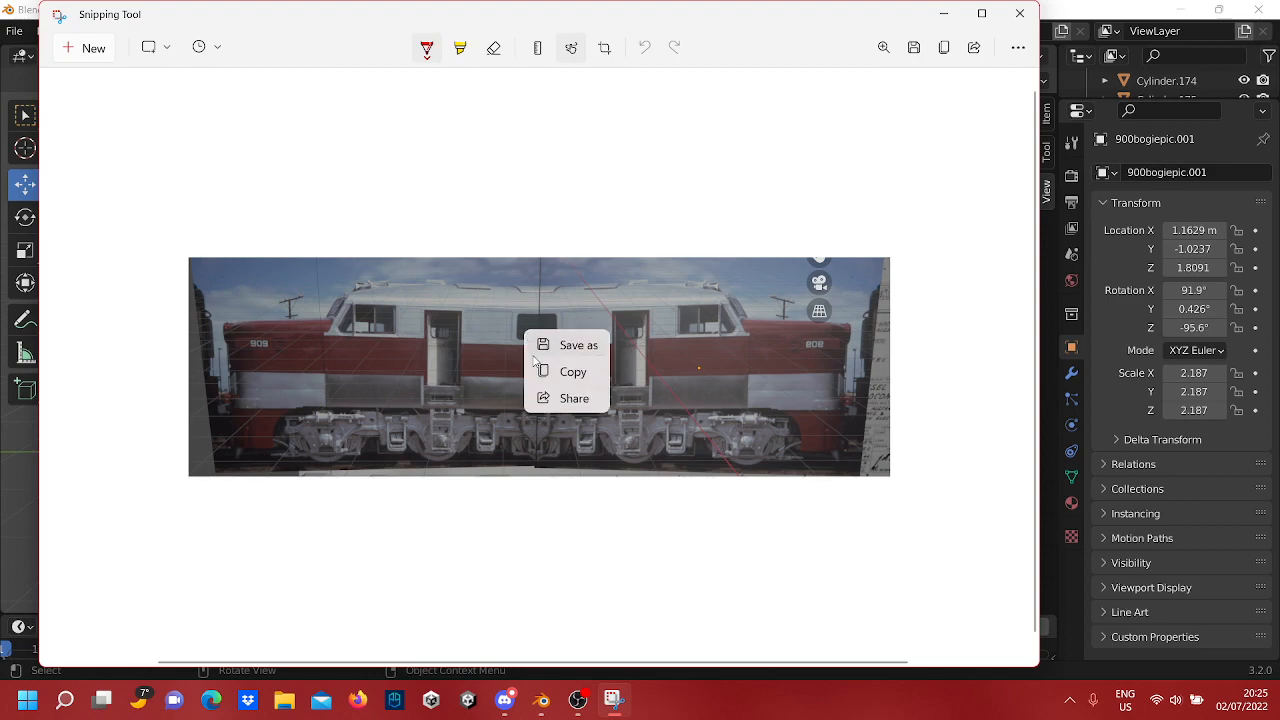
pyautogui.click(568, 374)
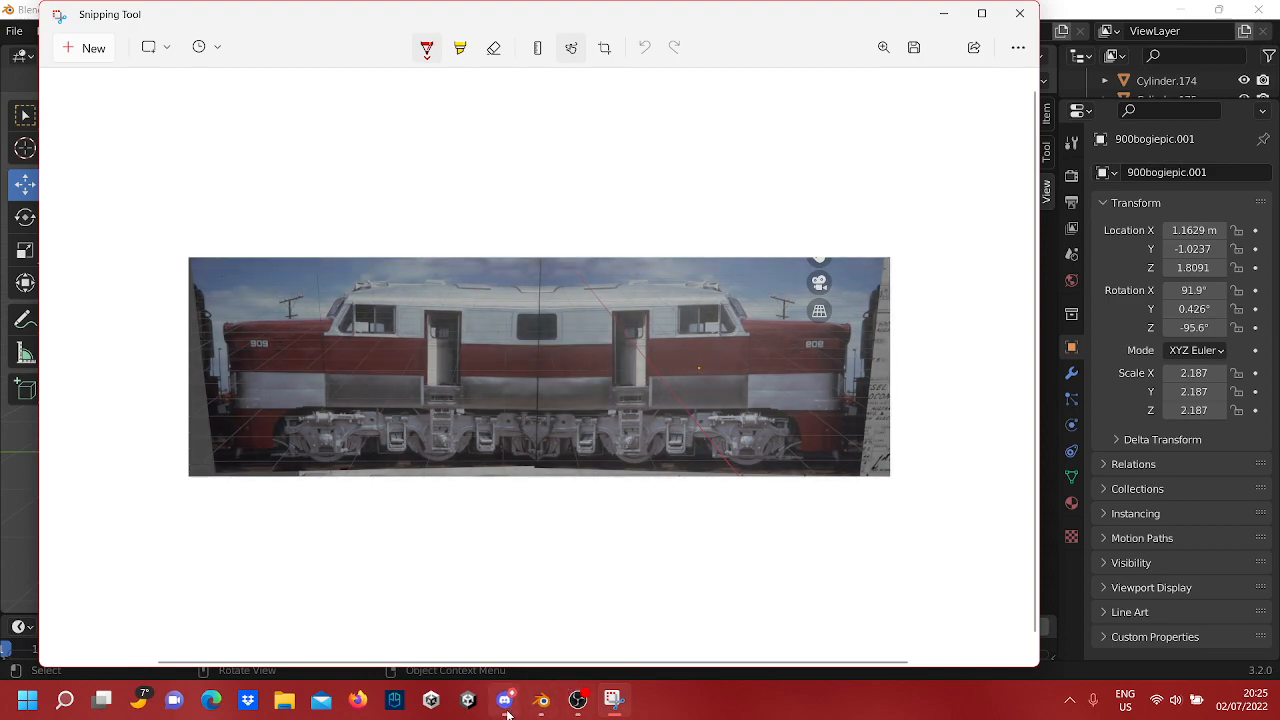
# Step: Switch to Discord, post the copied snip in the Altfuture server's lounge channel and view it enlarged
pyautogui.click(507, 705)
pyautogui.click(30, 143)
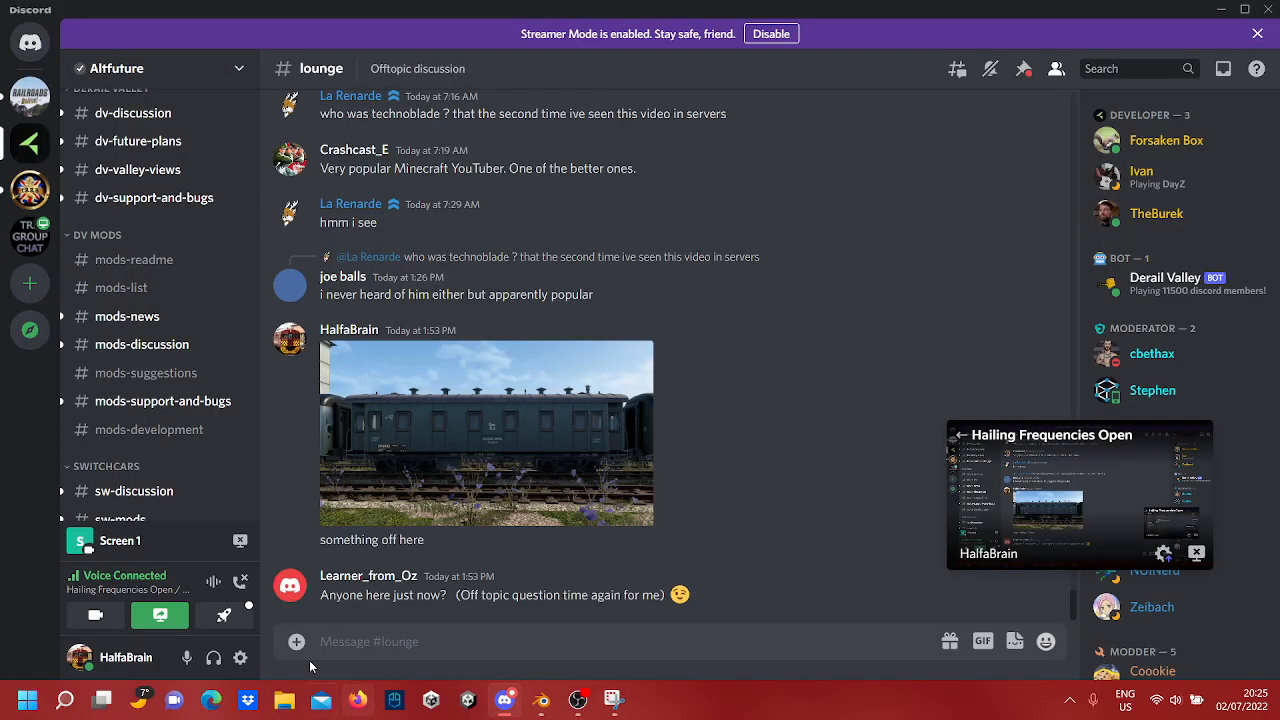
pyautogui.rightClick(450, 657)
pyautogui.click(497, 636)
pyautogui.press('Return')
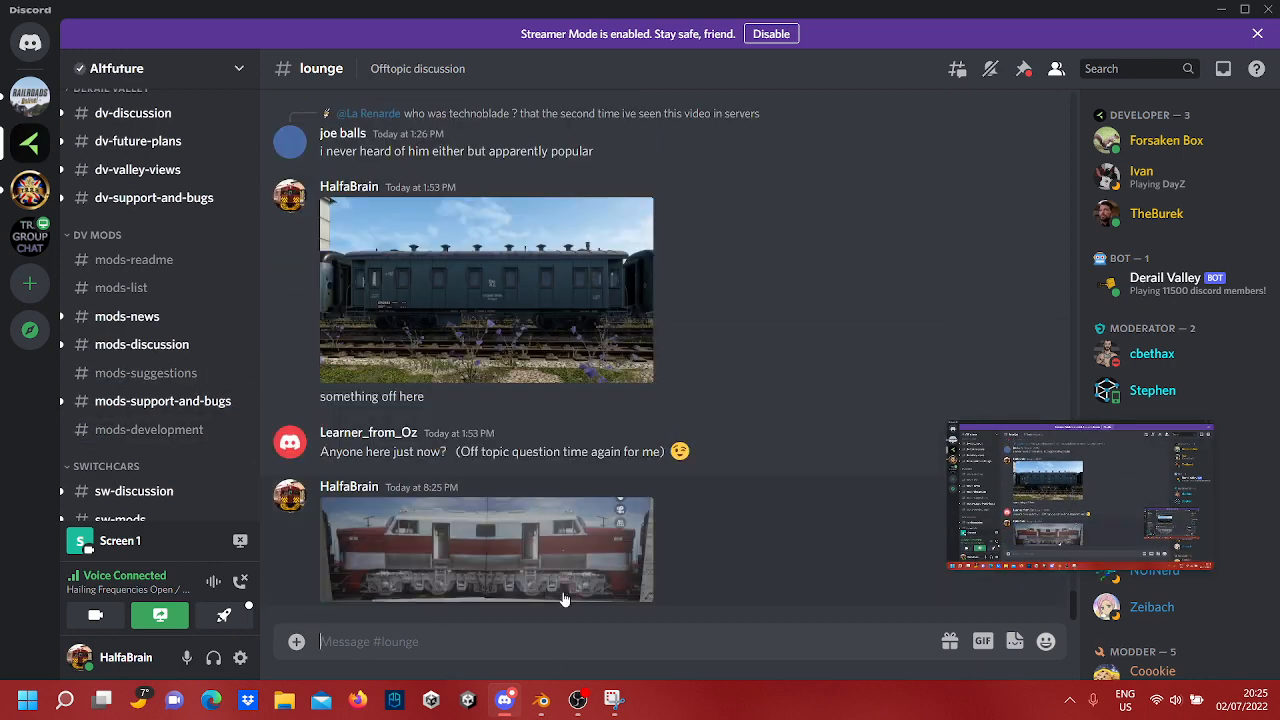
pyautogui.click(552, 560)
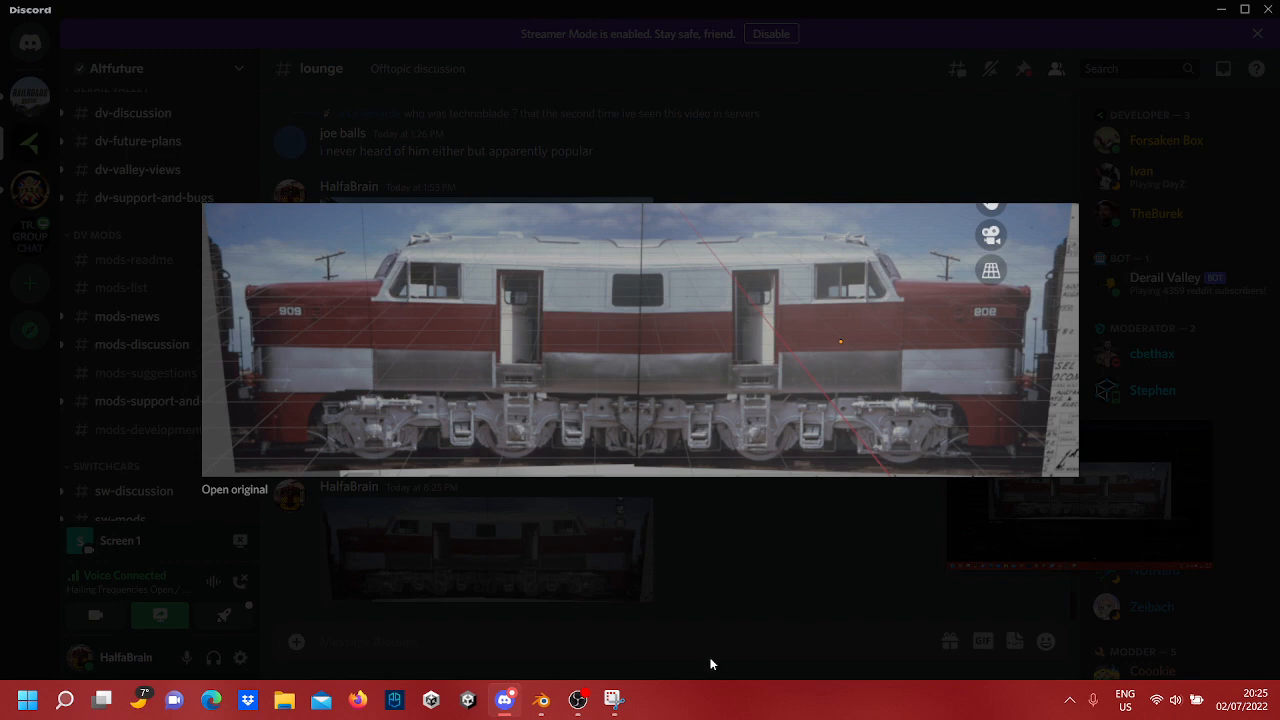
pyautogui.click(733, 581)
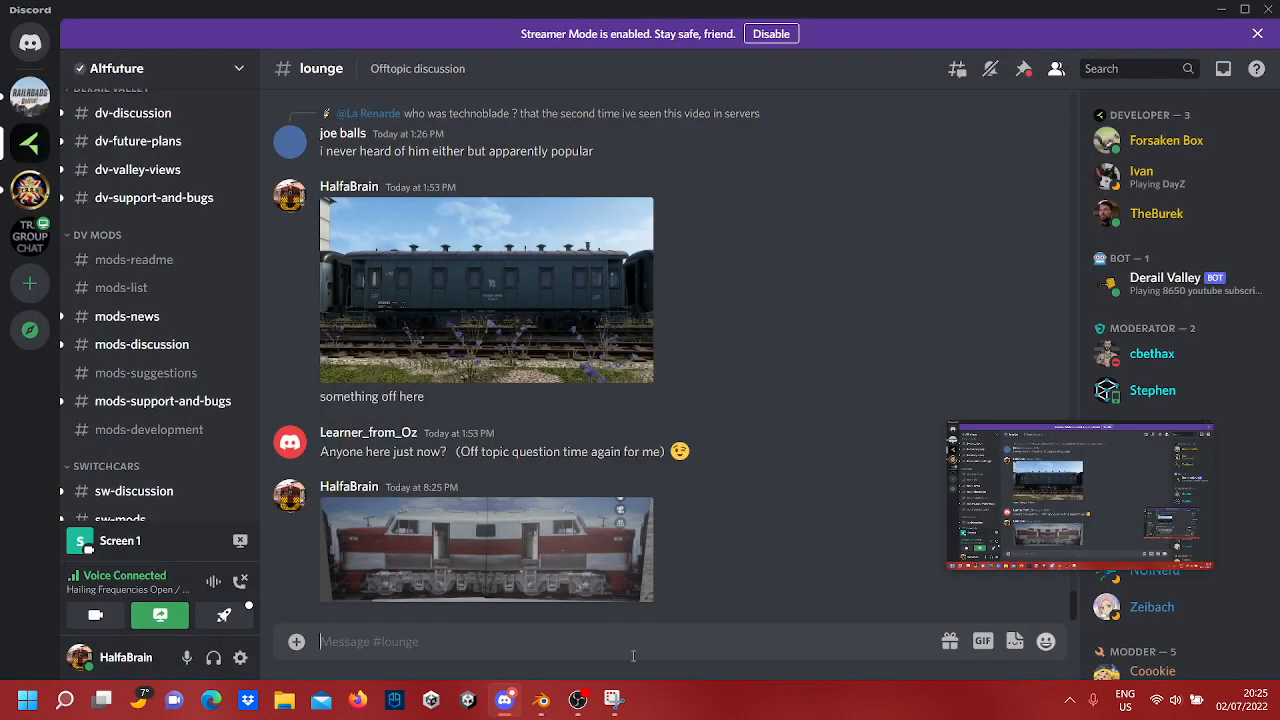
# Step: Close Discord and Snipping Tool and return to the bogies of the joined photos in Blender
pyautogui.click(1275, 8)
pyautogui.click(1031, 13)
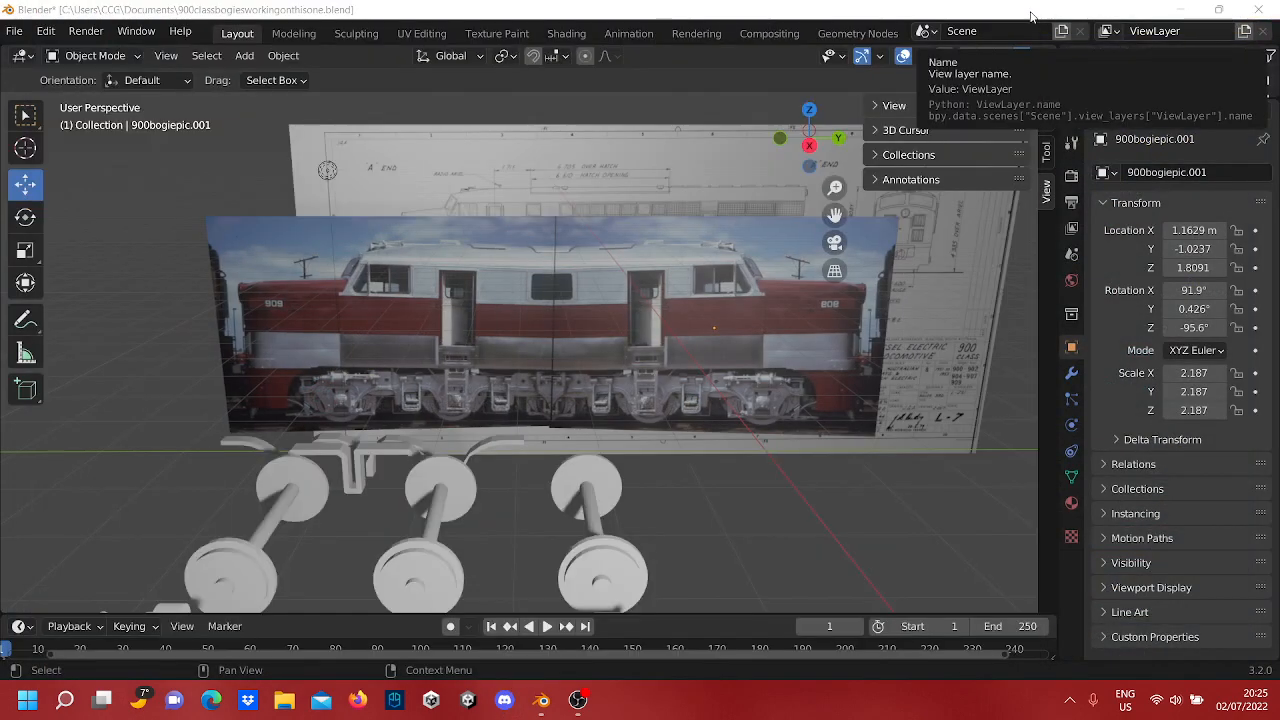
pyautogui.scroll(5, 690, 451)
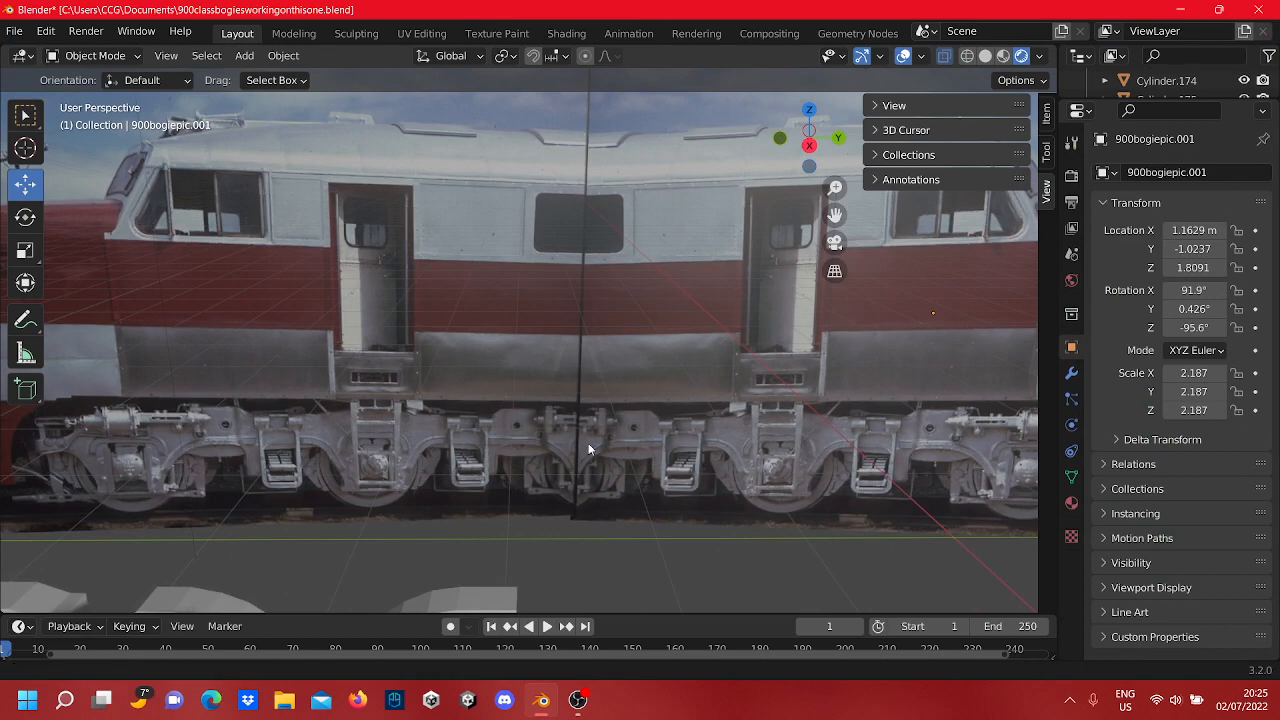
pyautogui.keyDown('shift'); pyautogui.moveTo(586, 478); pyautogui.dragTo(711, 450, button='middle'); pyautogui.keyUp('shift')
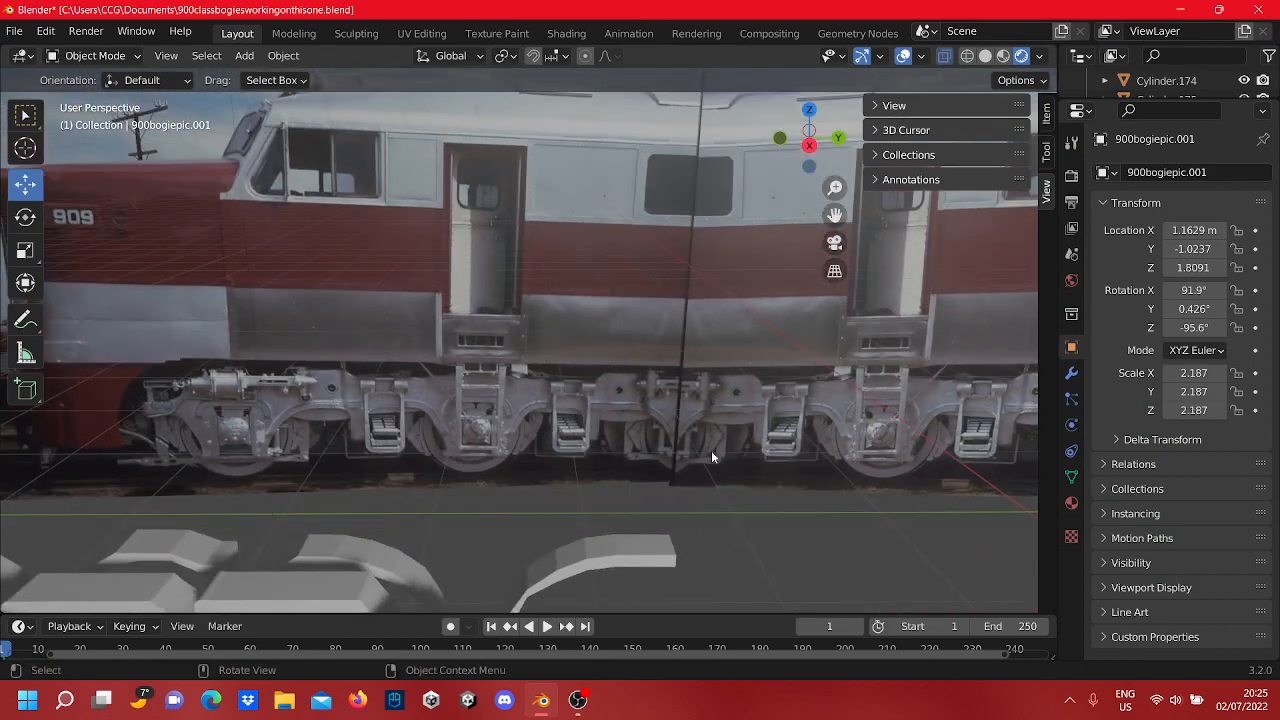
# Step: Examine the bogie side frame, axle boxes, brake cylinder and round hole close up in the locomotive reference photo
pyautogui.scroll(4, 712, 453)
pyautogui.scroll(-7, 658, 300)
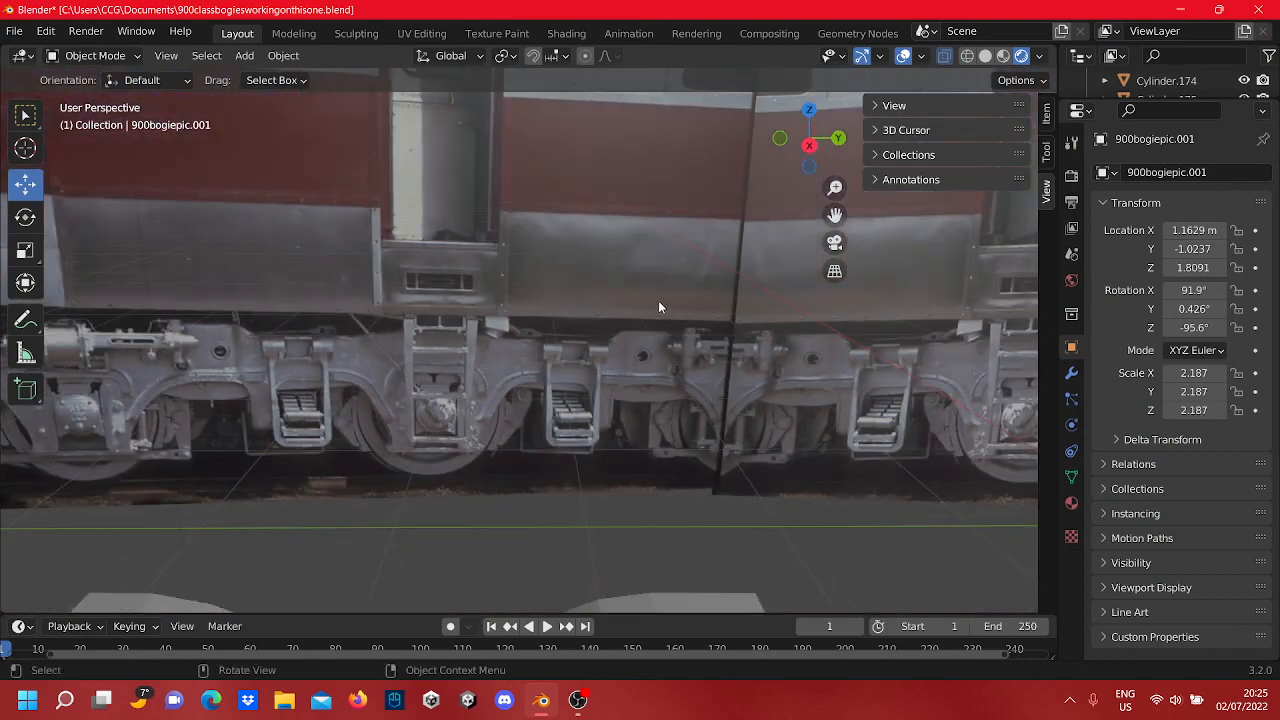
pyautogui.keyDown('shift'); pyautogui.moveTo(495, 362); pyautogui.dragTo(544, 290, button='middle'); pyautogui.keyUp('shift')
pyautogui.scroll(6, 544, 290)
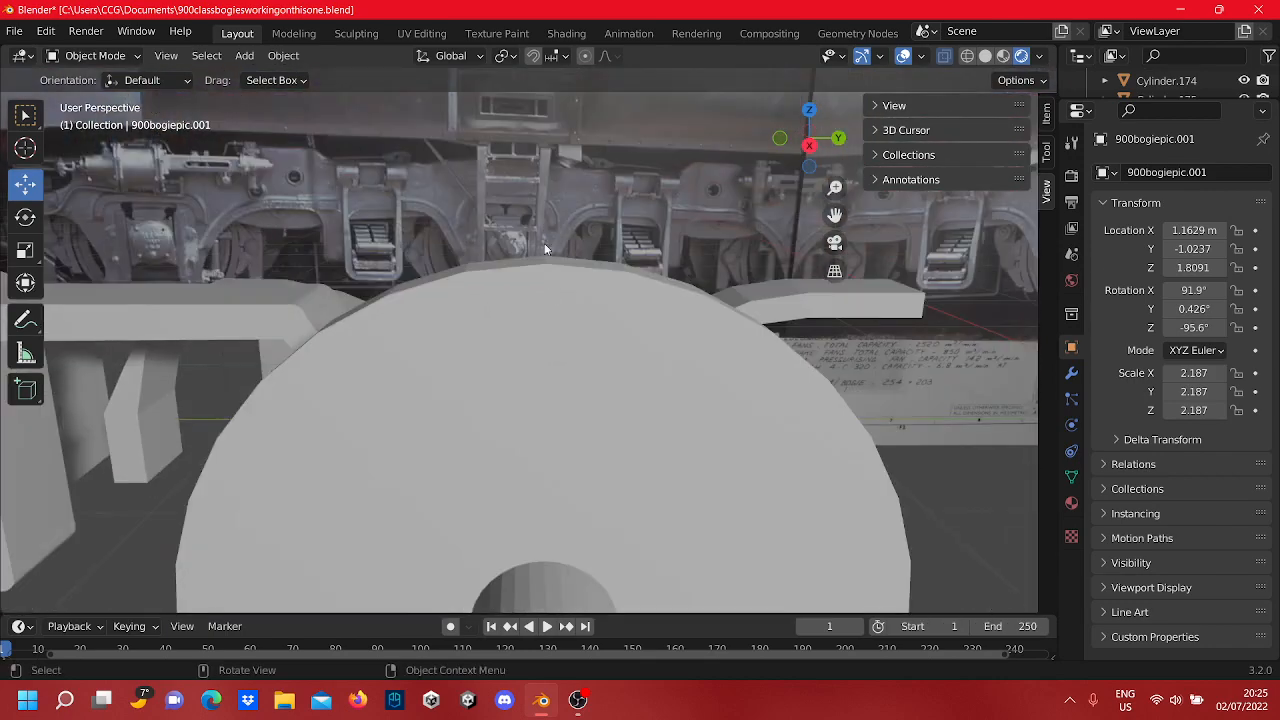
pyautogui.keyDown('shift'); pyautogui.moveTo(544, 243); pyautogui.dragTo(740, 430, button='middle'); pyautogui.keyUp('shift')
pyautogui.keyDown('shift'); pyautogui.moveTo(570, 319); pyautogui.dragTo(900, 527, button='middle'); pyautogui.keyUp('shift')
pyautogui.scroll(-2, 700, 340)
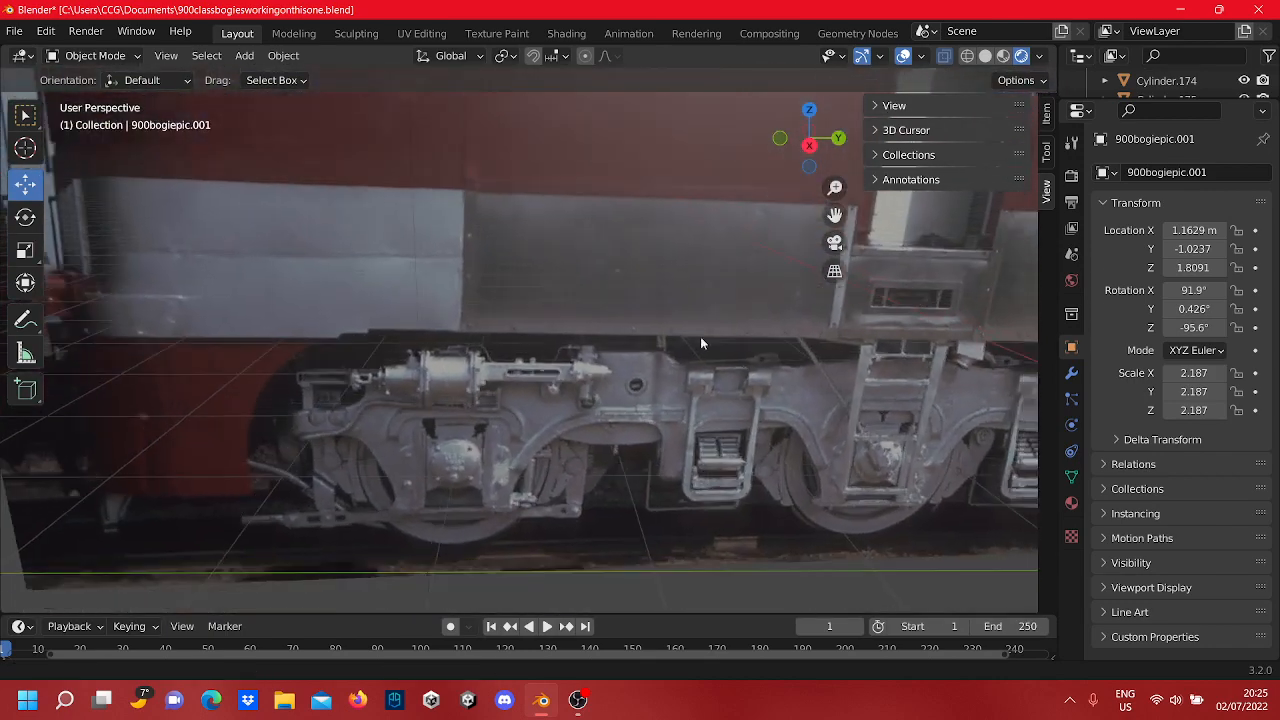
pyautogui.keyDown('shift'); pyautogui.moveTo(700, 340); pyautogui.dragTo(498, 223, button='middle'); pyautogui.keyUp('shift')
pyautogui.scroll(3, 484, 305)
pyautogui.keyDown('shift'); pyautogui.moveTo(484, 305); pyautogui.dragTo(554, 335, button='middle'); pyautogui.keyUp('shift')
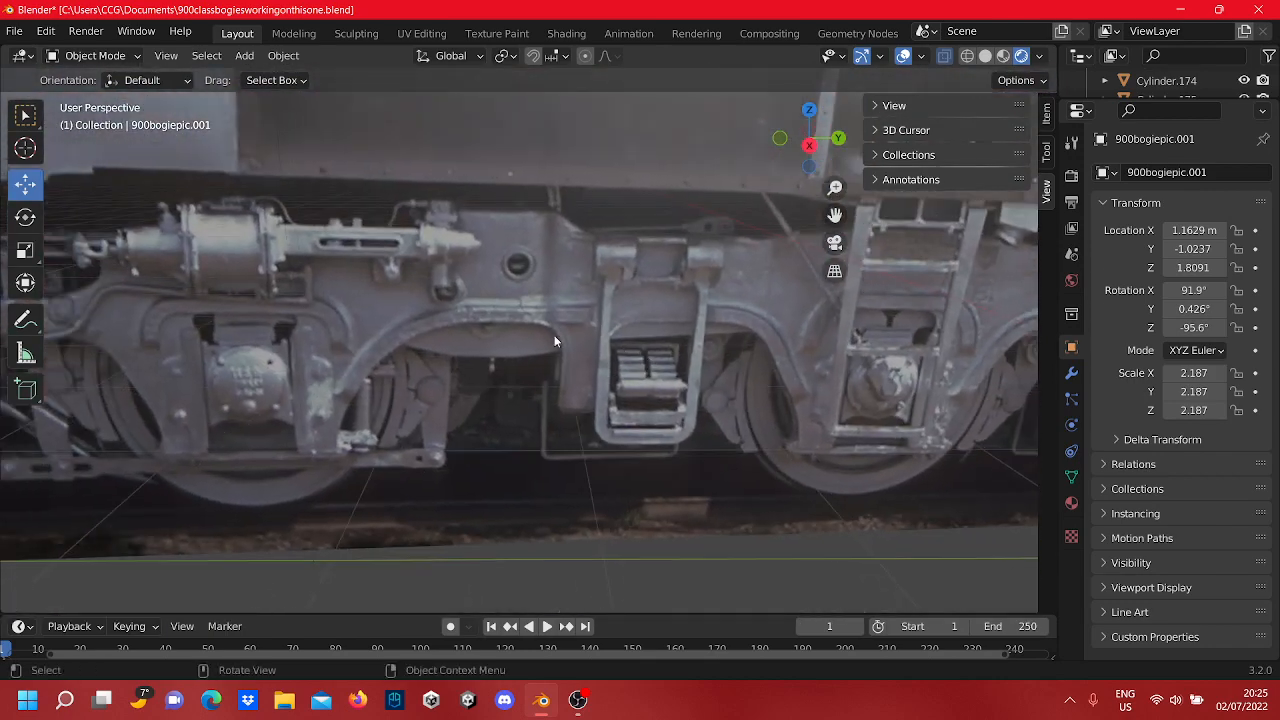
pyautogui.scroll(2, 532, 301)
pyautogui.scroll(-3, 532, 303)
pyautogui.scroll(-4, 532, 308)
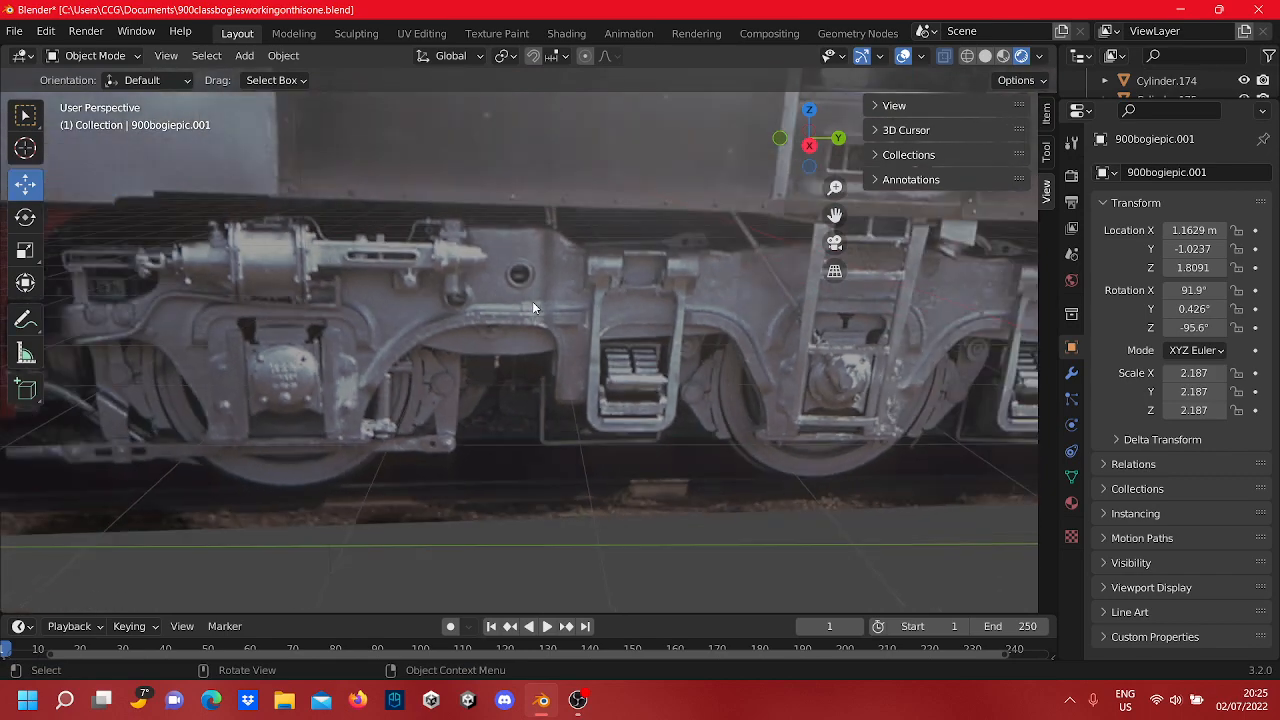
pyautogui.keyDown('shift'); pyautogui.moveTo(517, 247); pyautogui.dragTo(557, 366, button='middle'); pyautogui.keyUp('shift')
pyautogui.scroll(4, 557, 366)
pyautogui.scroll(3, 609, 443)
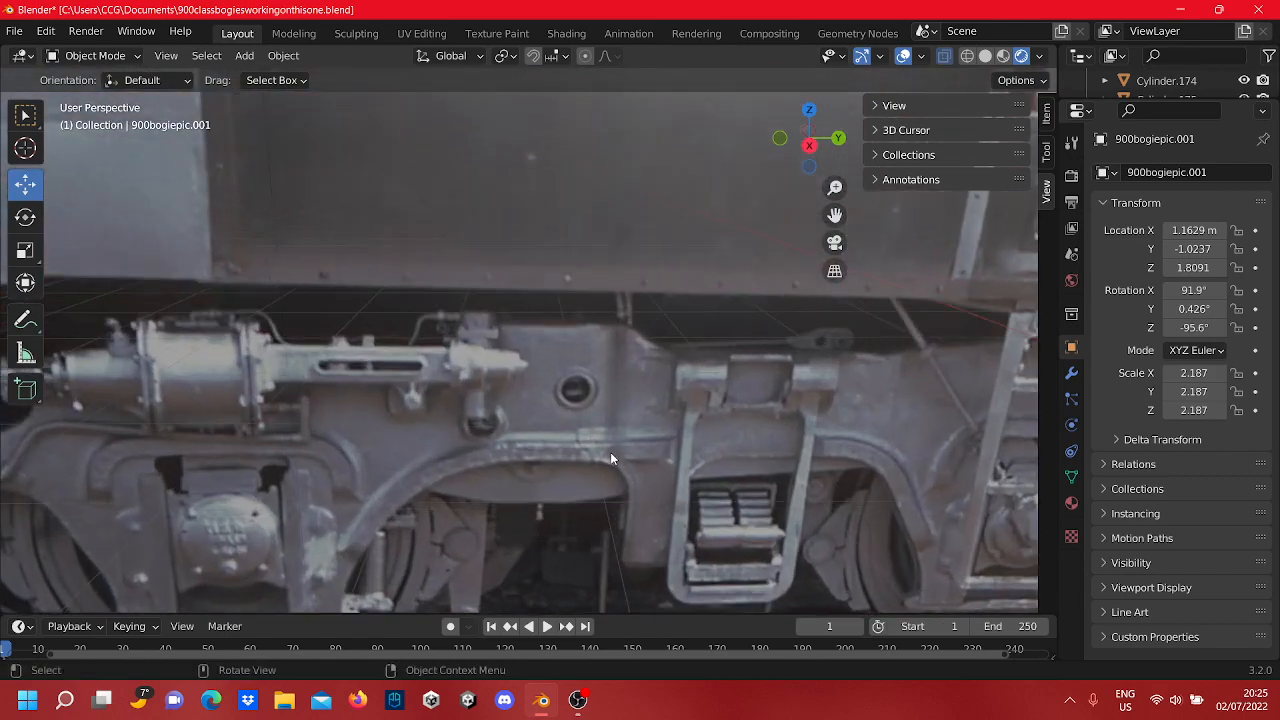
pyautogui.keyDown('shift'); pyautogui.moveTo(609, 449); pyautogui.dragTo(612, 265, button='middle'); pyautogui.keyUp('shift')
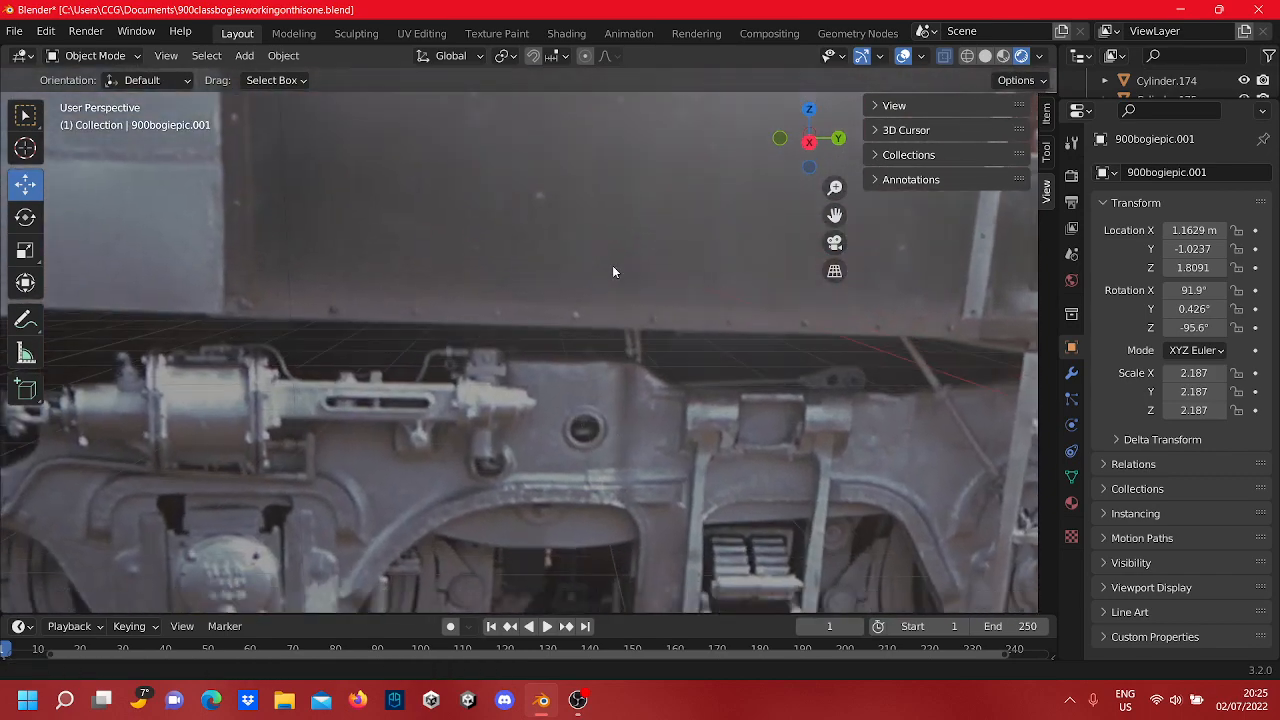
# Step: Compare the reference photo with the modelled bogie in right orthographic view, then inspect the bogie details from the photo's reverse side
pyautogui.click(809, 143)
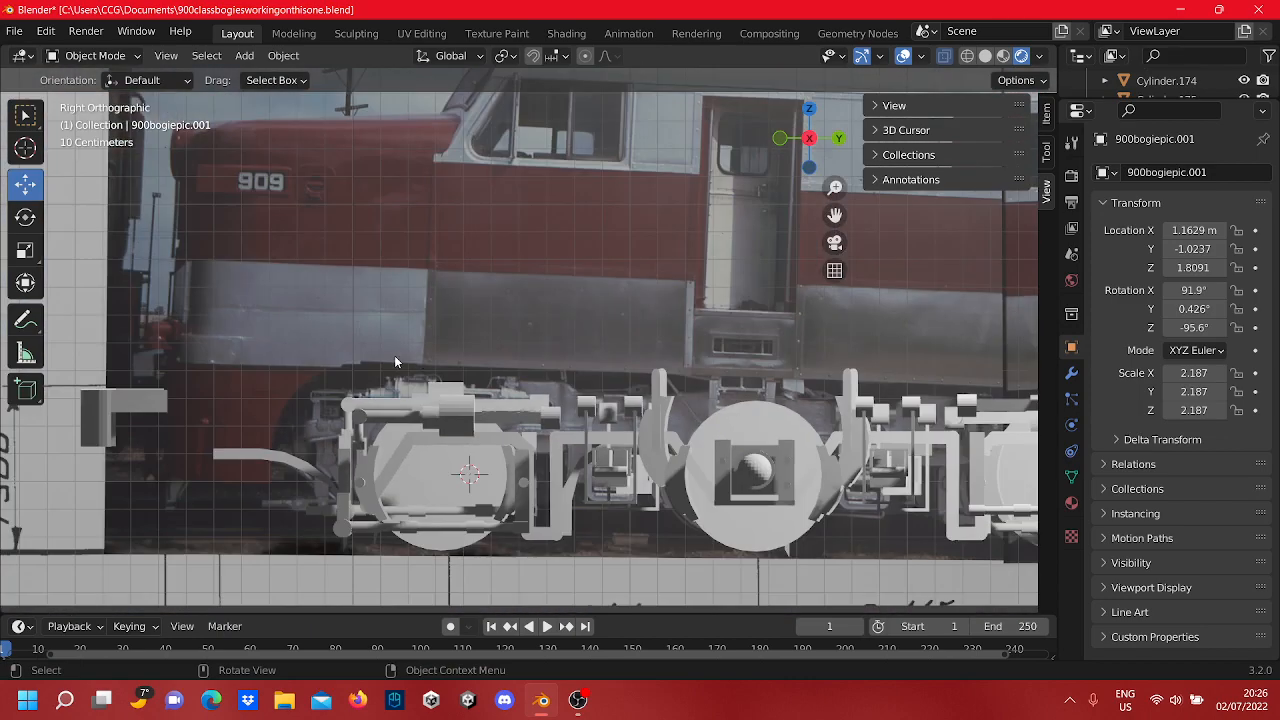
pyautogui.moveTo(394, 355); pyautogui.dragTo(599, 436, button='middle')
pyautogui.scroll(6, 599, 436)
pyautogui.scroll(-2, 606, 440)
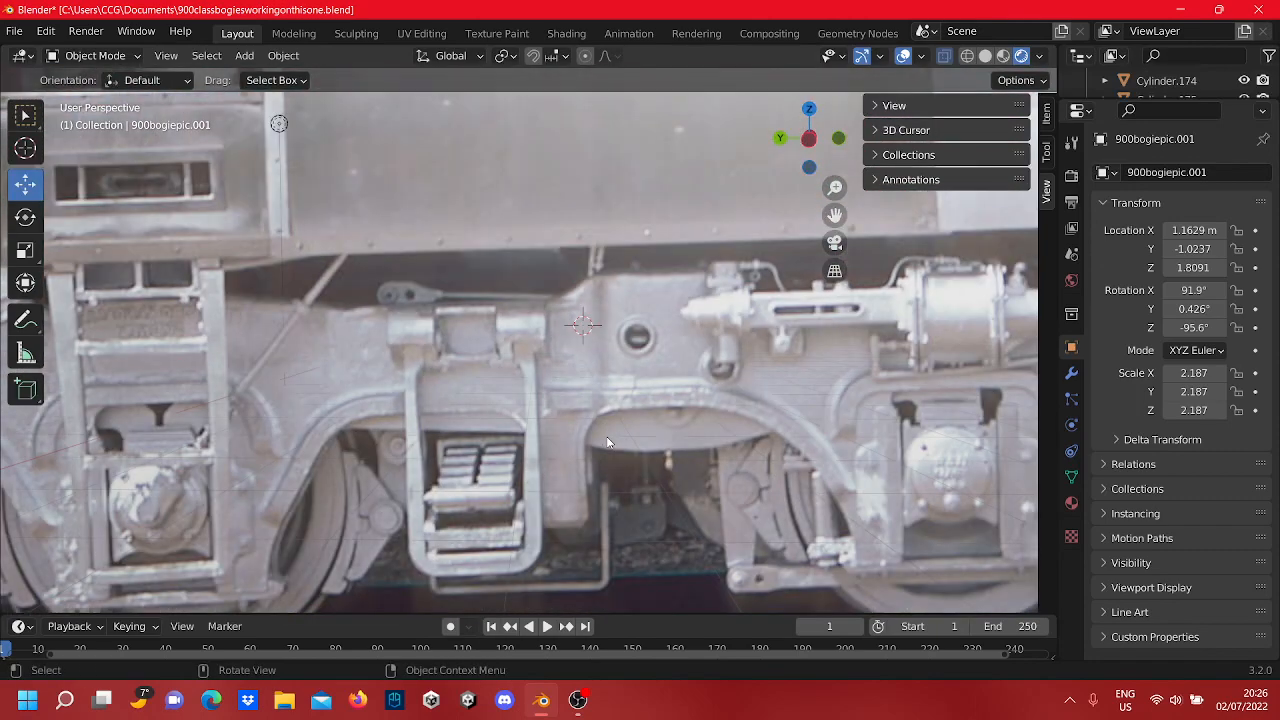
pyautogui.scroll(-5, 611, 425)
pyautogui.scroll(6, 613, 430)
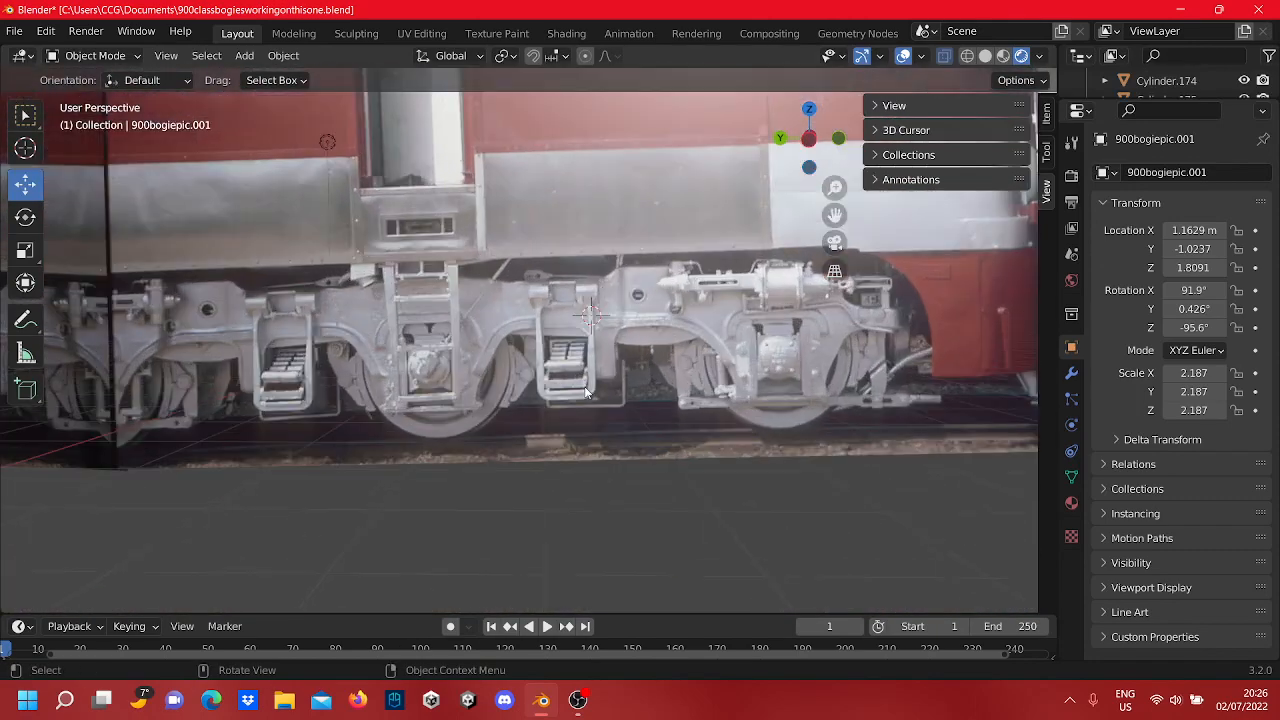
pyautogui.scroll(-2, 586, 392)
pyautogui.scroll(-2, 583, 378)
pyautogui.scroll(5, 575, 373)
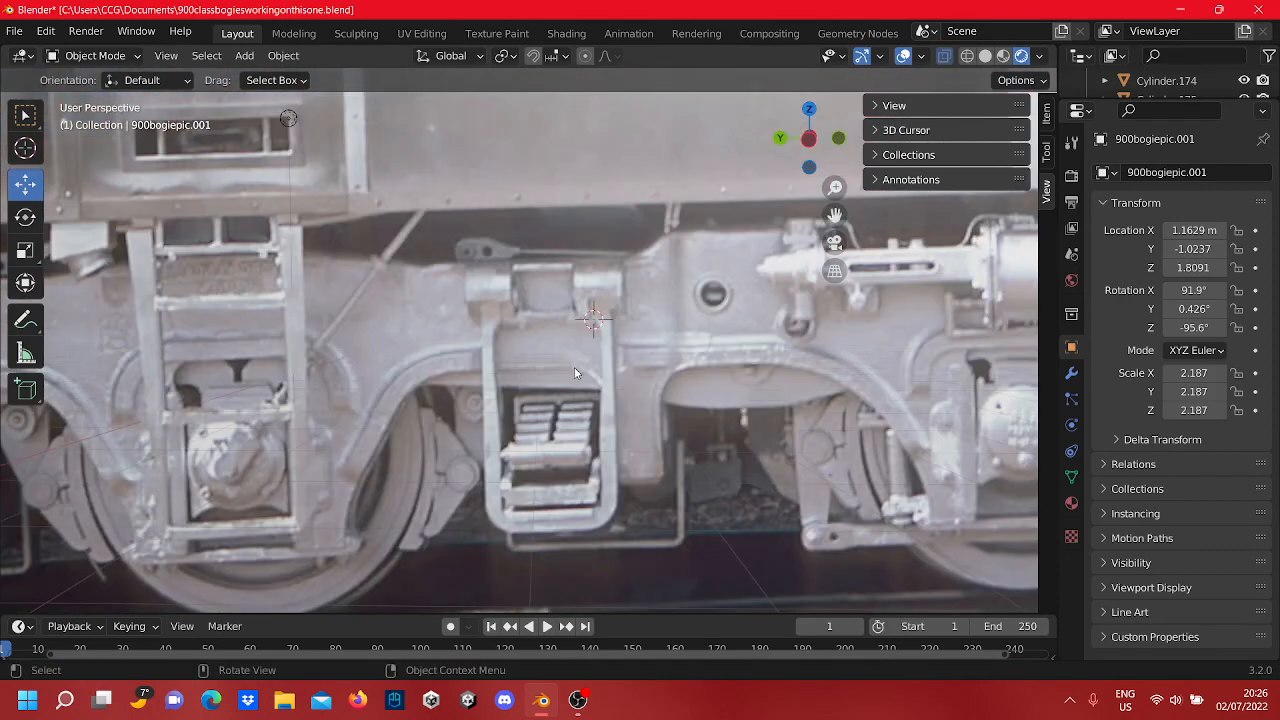
pyautogui.keyDown('shift'); pyautogui.moveTo(659, 373); pyautogui.dragTo(498, 371, button='middle'); pyautogui.keyUp('shift')
pyautogui.scroll(3, 194, 283)
pyautogui.scroll(-1, 268, 281)
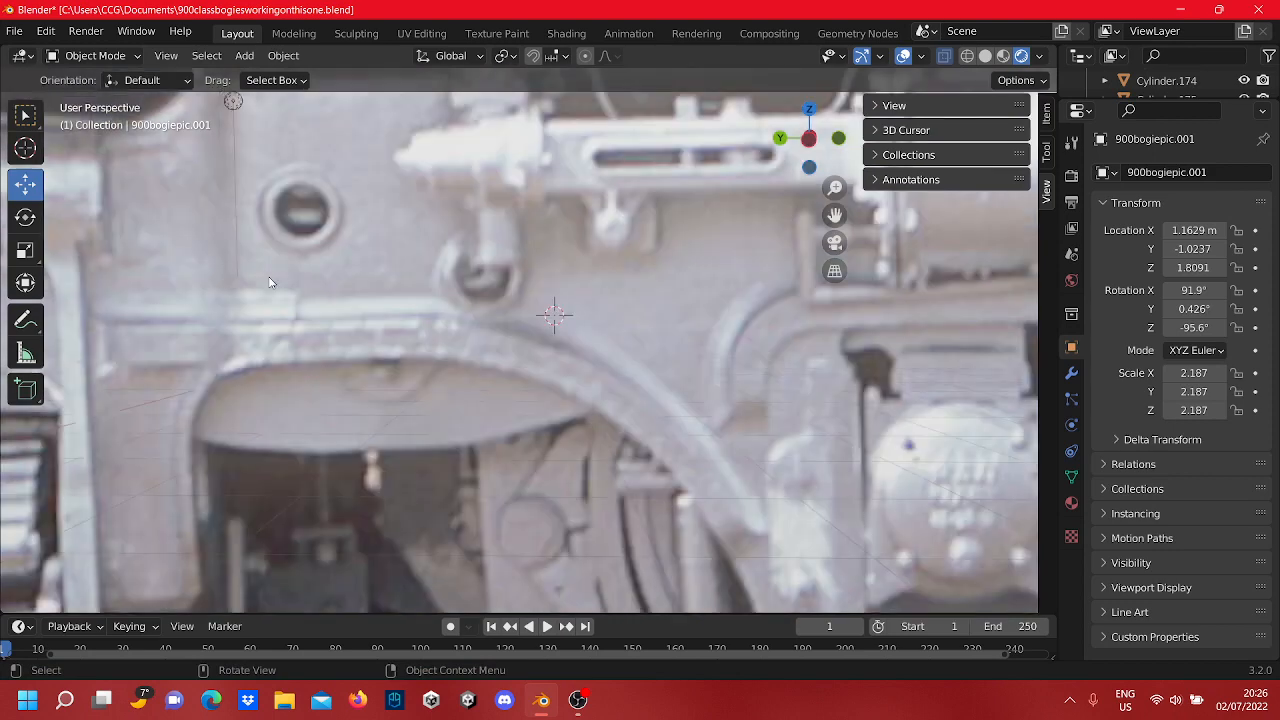
pyautogui.scroll(-4, 268, 281)
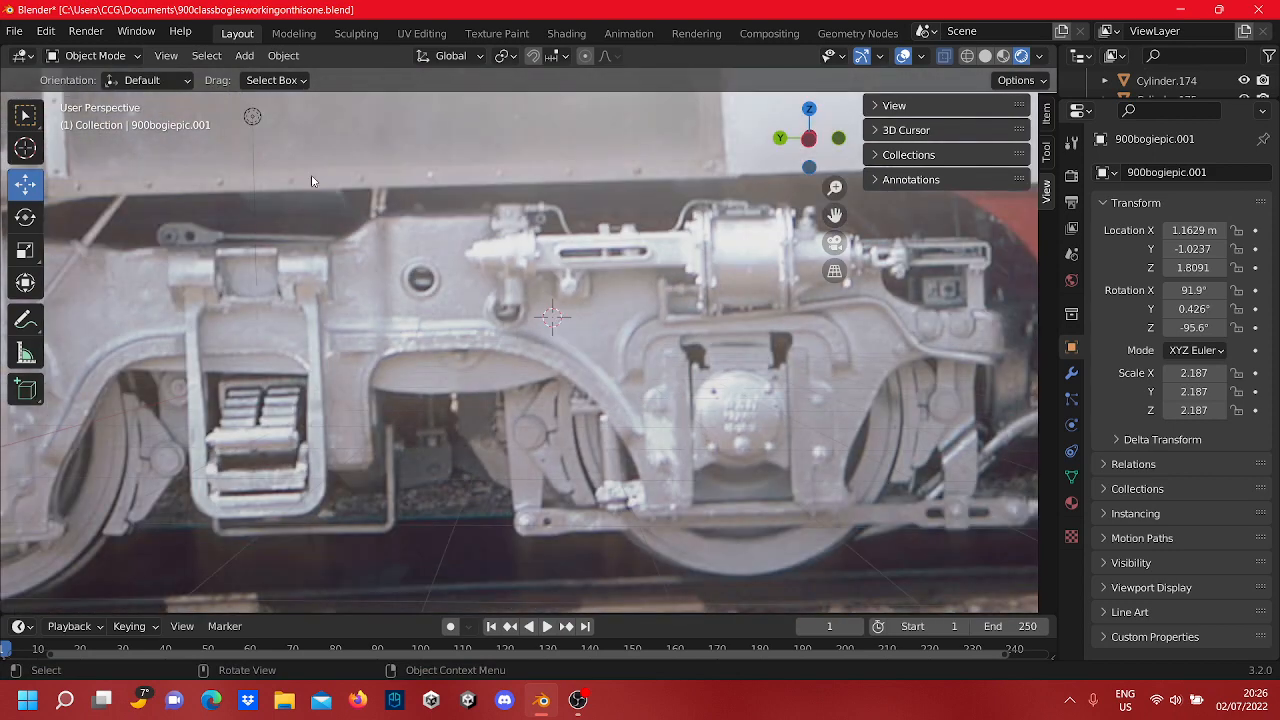
# Step: Add a torus mesh and move it along X to about -0.66 m, in front of the locomotive photos
pyautogui.click(244, 56)
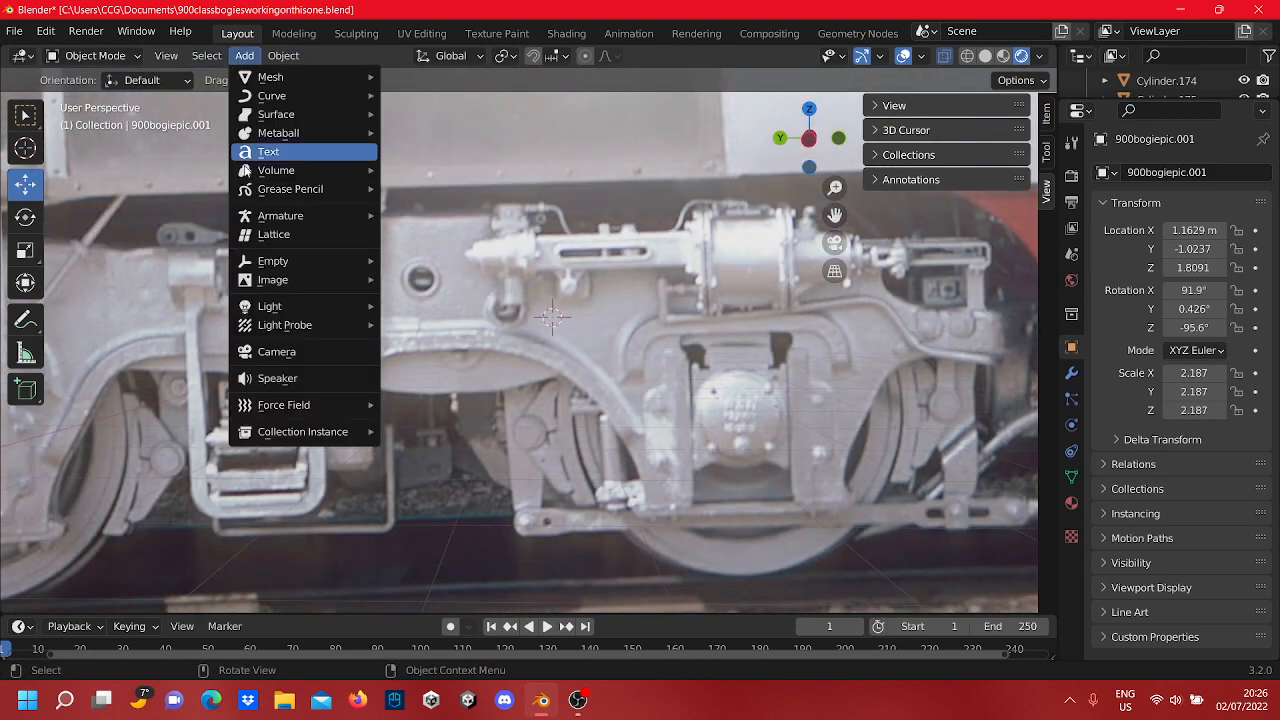
pyautogui.moveTo(291, 84)
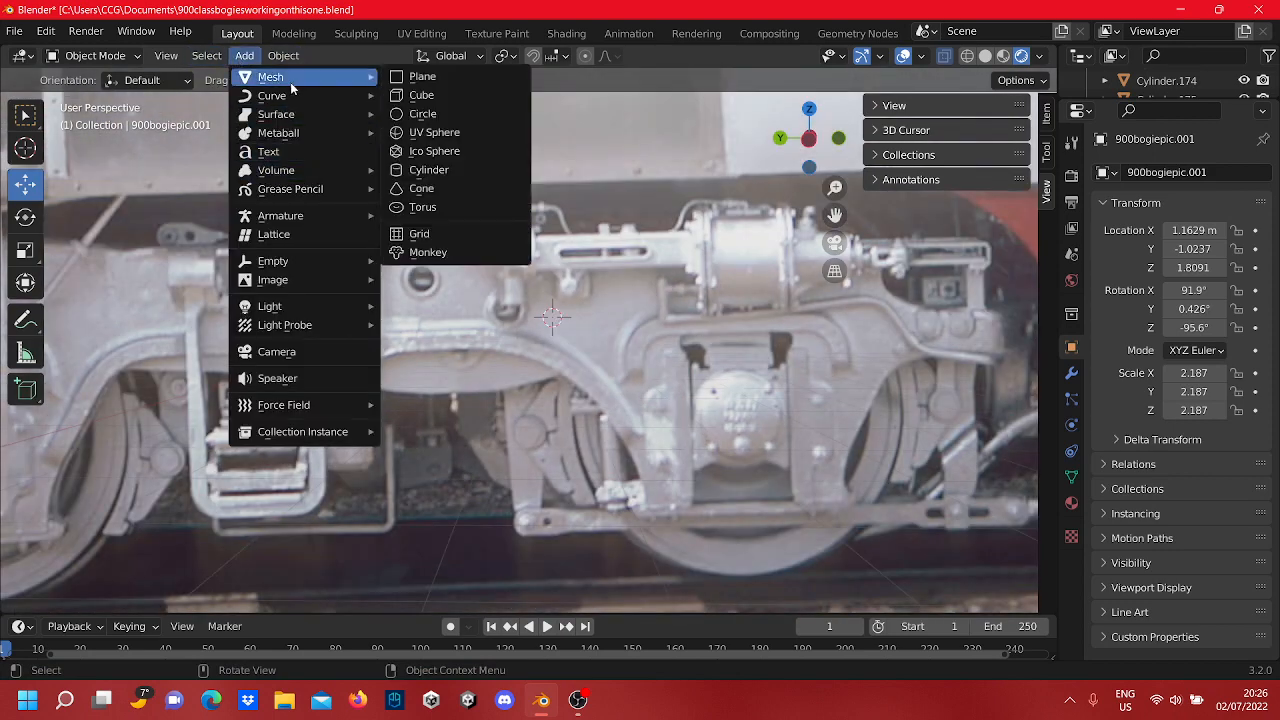
pyautogui.click(445, 212)
pyautogui.moveTo(624, 297); pyautogui.dragTo(716, 345, button='middle')
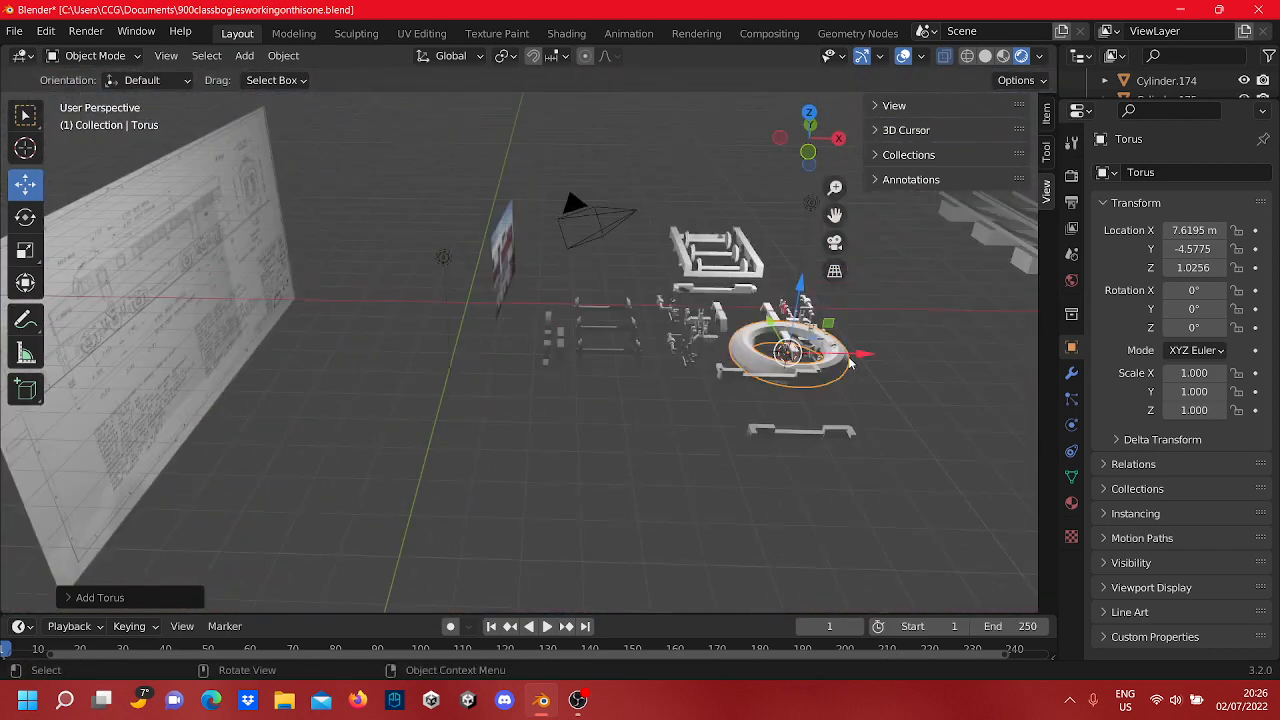
pyautogui.moveTo(849, 362); pyautogui.dragTo(466, 326)
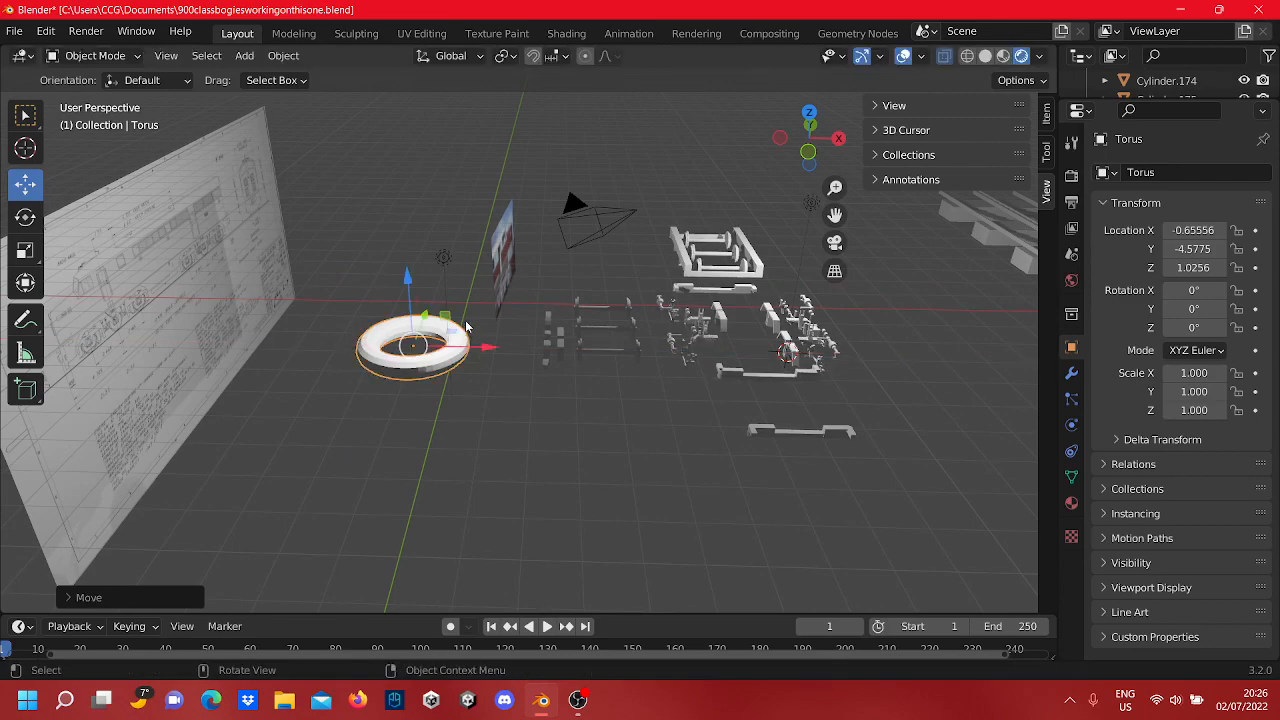
# Step: Rotate the torus -90° about the Y axis so it stands upright facing the locomotive photo
pyautogui.scroll(6, 440, 318)
pyautogui.moveTo(377, 298); pyautogui.dragTo(541, 322, button='middle')
pyautogui.scroll(-4, 480, 427)
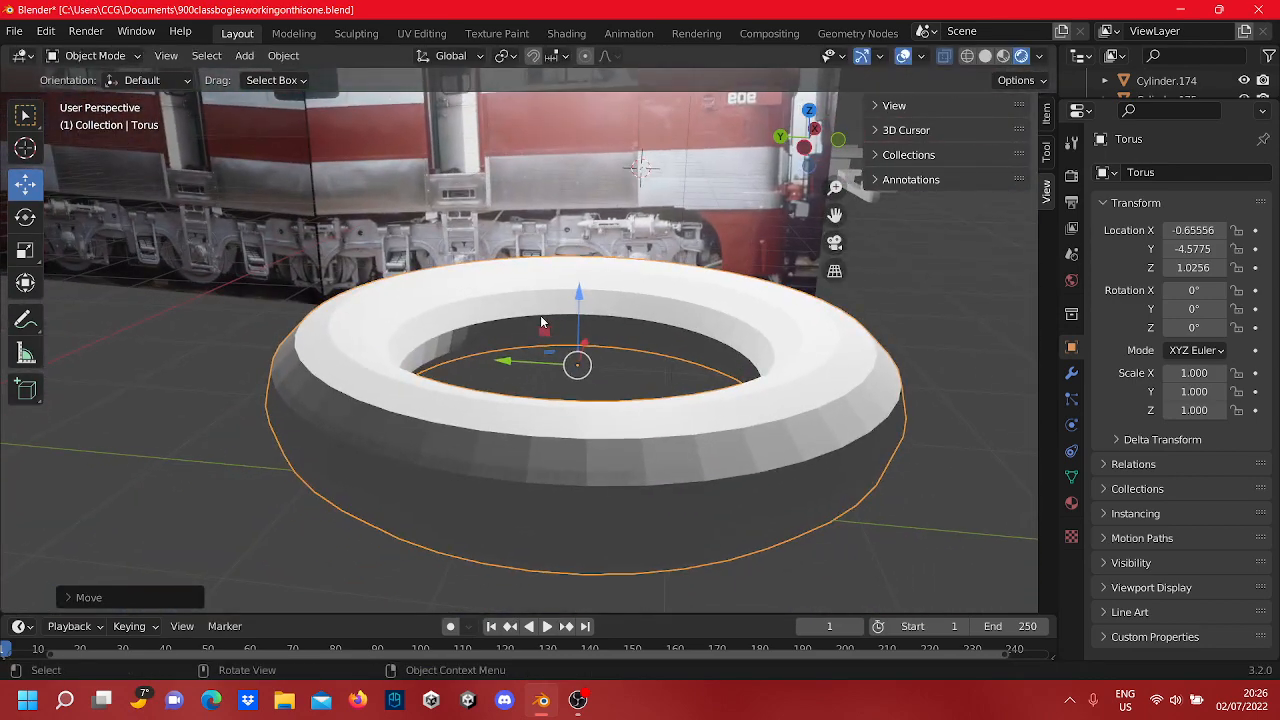
pyautogui.click(25, 283)
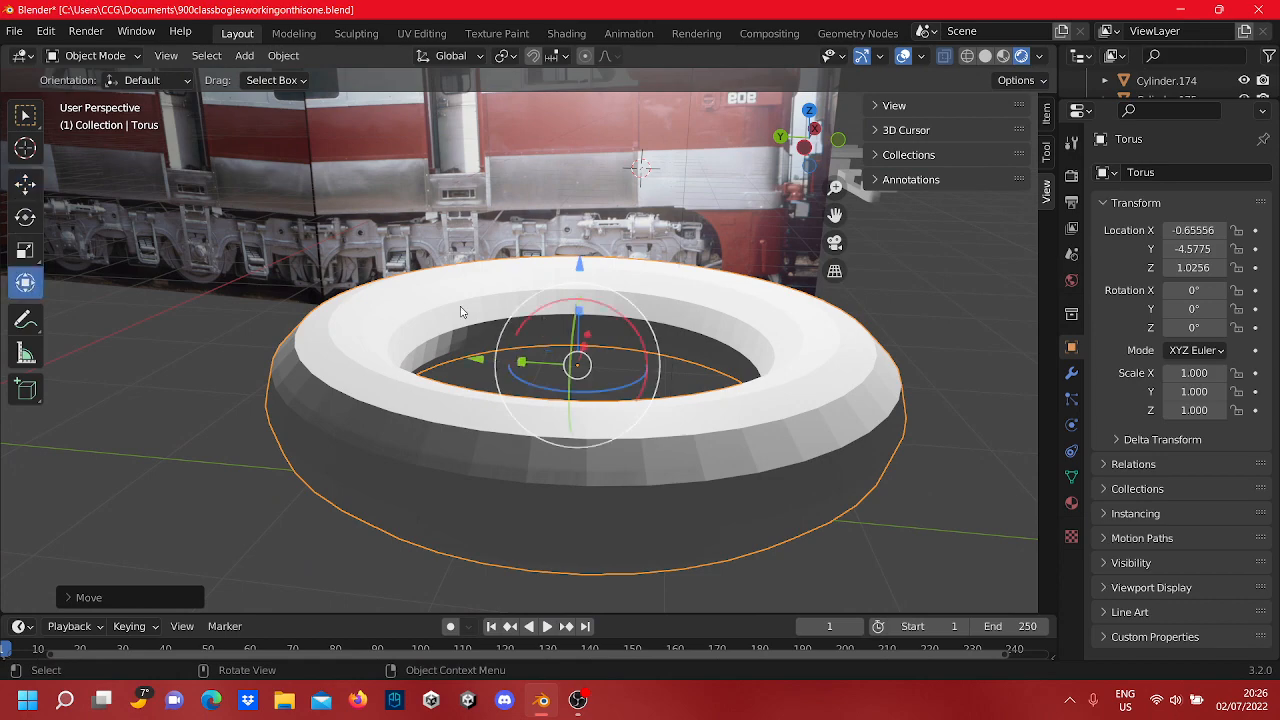
pyautogui.moveTo(430, 330); pyautogui.dragTo(350, 342, button='middle')
pyautogui.moveTo(347, 347); pyautogui.dragTo(683, 324, button='middle')
pyautogui.keyDown('shift'); pyautogui.moveTo(465, 349); pyautogui.dragTo(505, 352, button='middle'); pyautogui.keyUp('shift')
pyautogui.moveTo(524, 293); pyautogui.dragTo(545, 368)
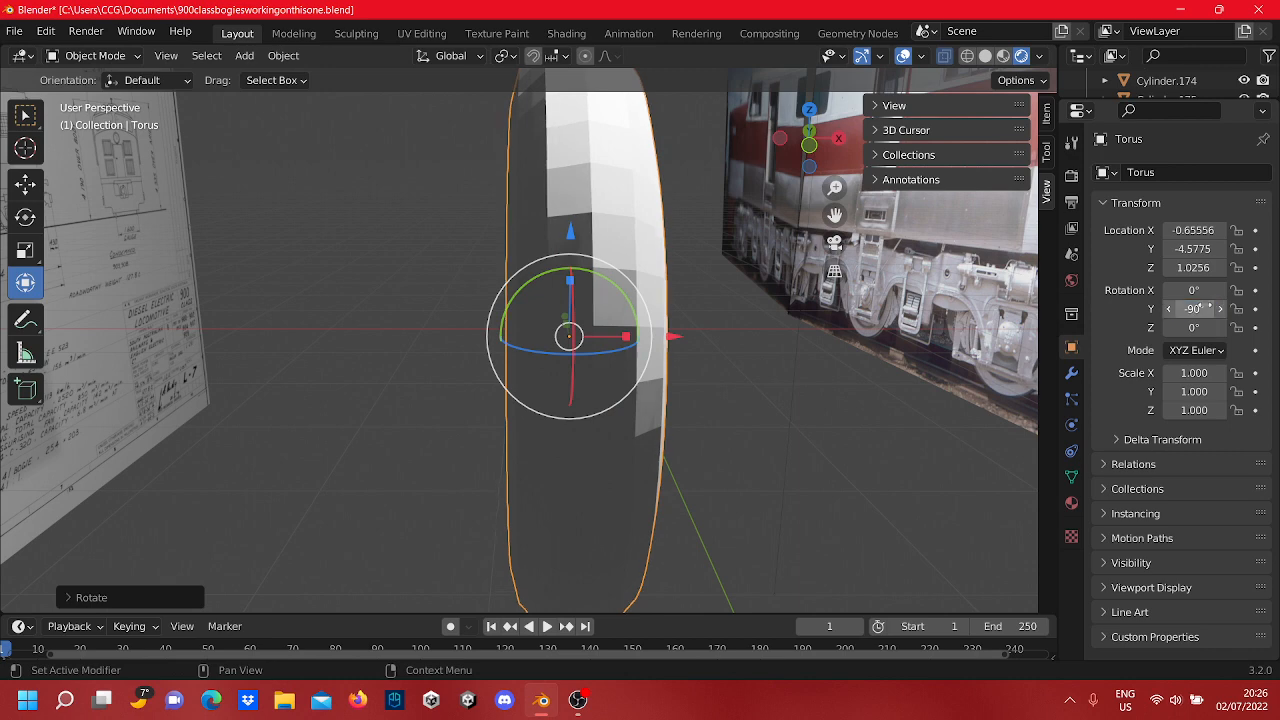
# Step: Shrink the torus in the Y-Z plane to a thin rod with X and Y scale of about 0.012
pyautogui.moveTo(660, 372); pyautogui.dragTo(565, 333, button='middle')
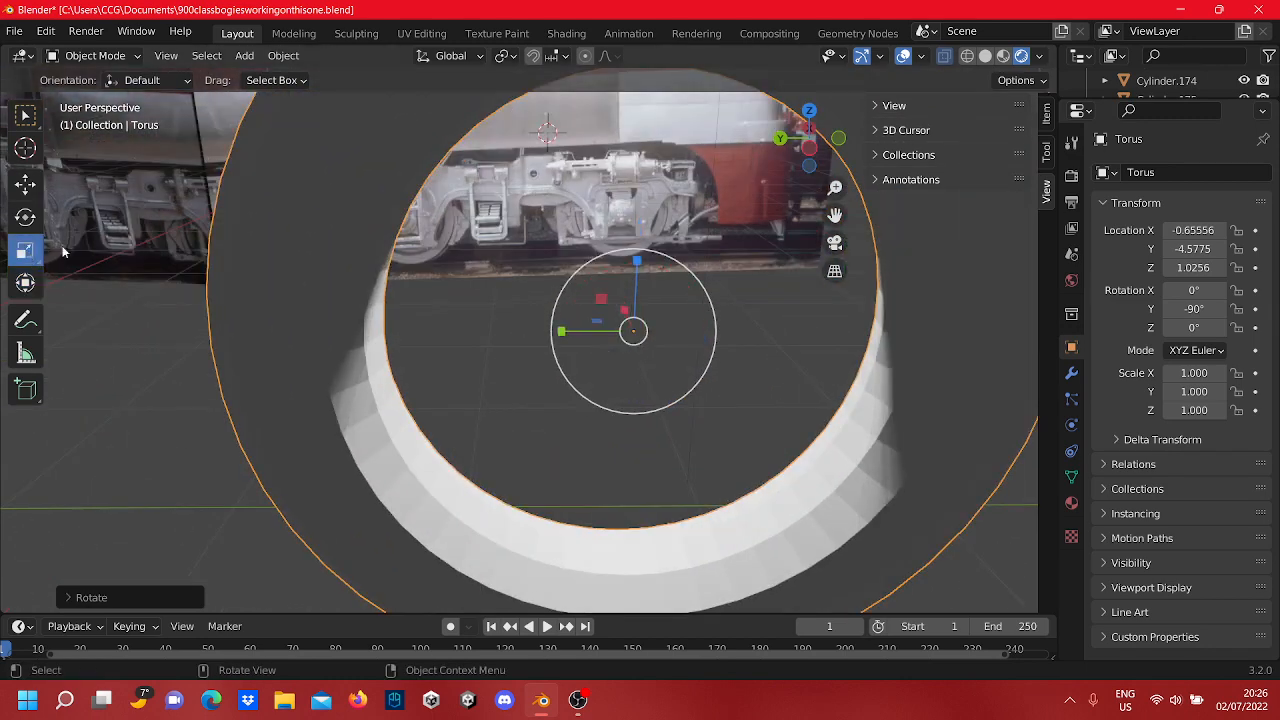
pyautogui.scroll(-2, 515, 279)
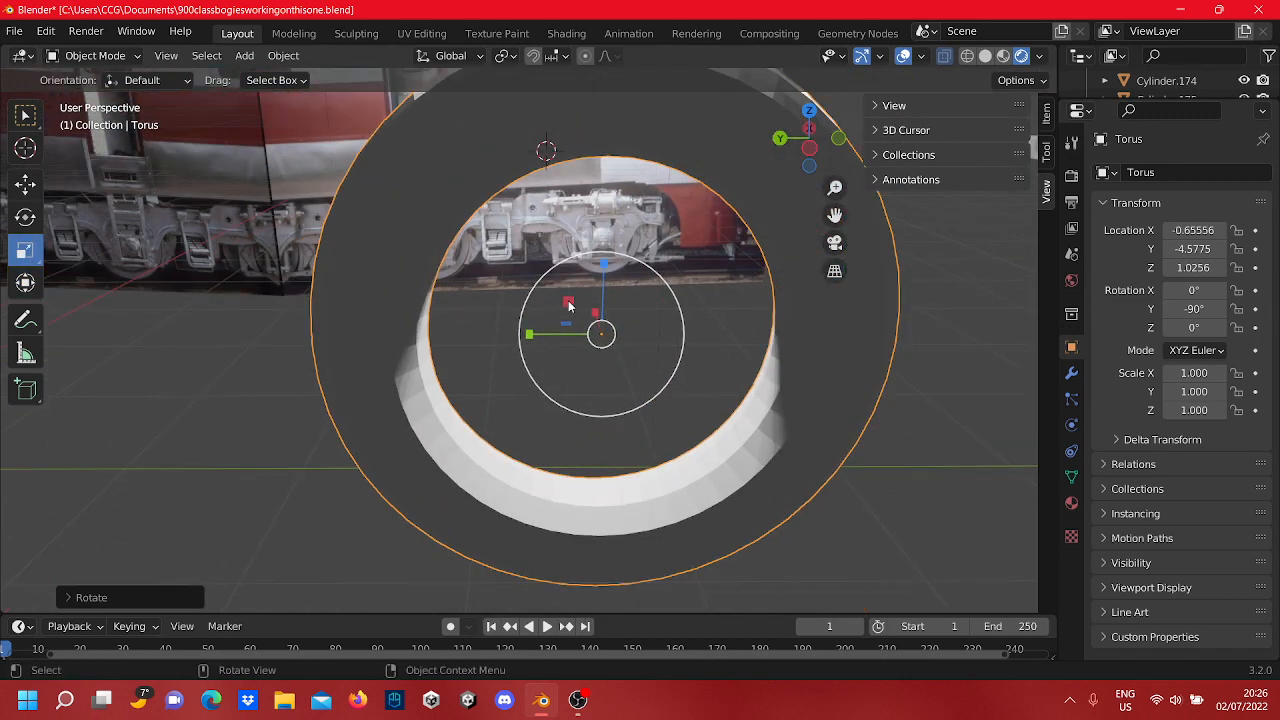
pyautogui.moveTo(570, 300); pyautogui.dragTo(604, 336)
# Step: Move the thin torus rod along X to about 1.2 m so it meets the locomotive photo
pyautogui.moveTo(665, 401); pyautogui.dragTo(278, 272, button='middle')
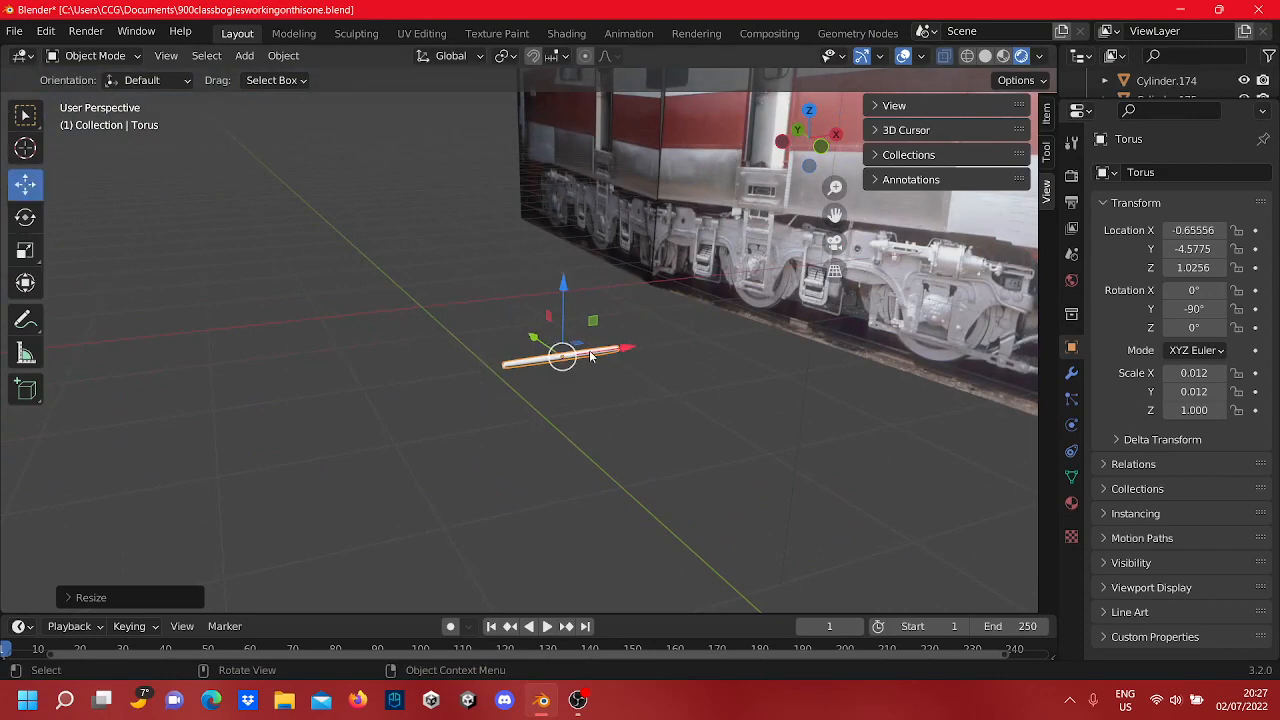
pyautogui.moveTo(590, 356); pyautogui.dragTo(671, 340)
pyautogui.click(929, 290)
pyautogui.scroll(6, 583, 364)
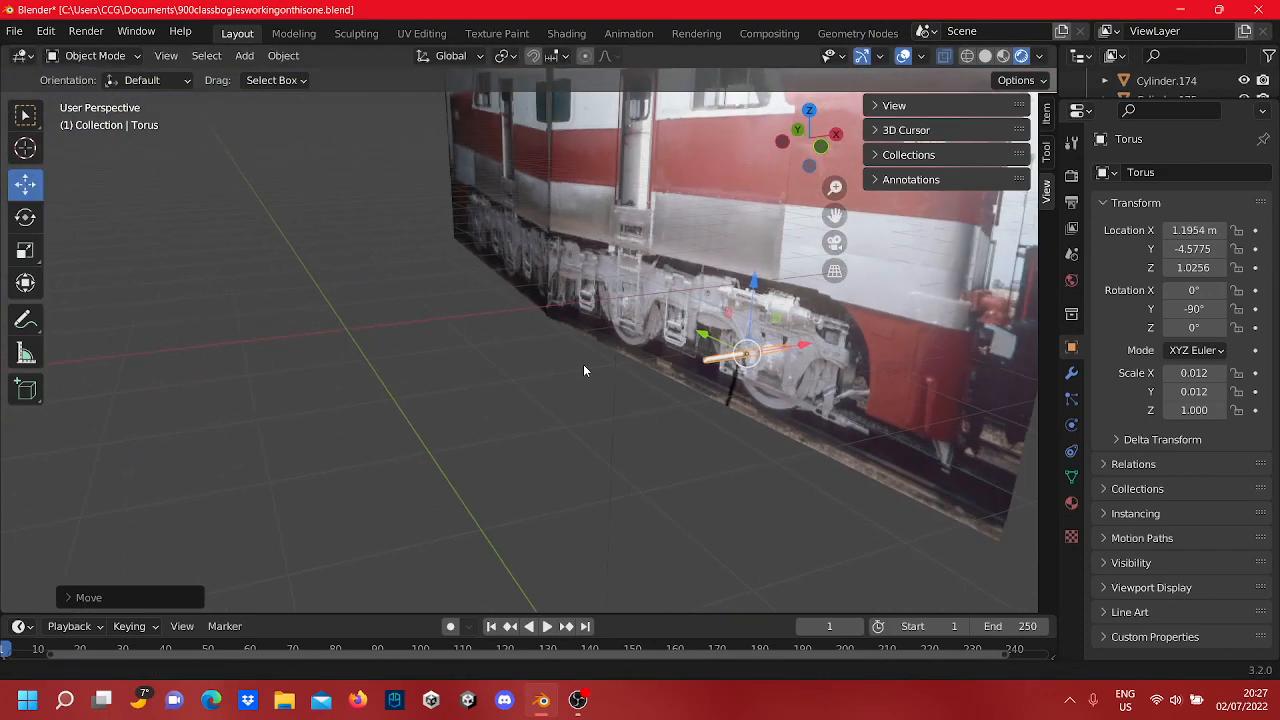
# Step: Align the rod with the fitting below the brake cylinder, at about Y -4.41 m and Z 1.22 m
pyautogui.moveTo(681, 278); pyautogui.dragTo(813, 287, button='middle')
pyautogui.keyDown('shift'); pyautogui.moveTo(663, 402); pyautogui.dragTo(671, 436, button='middle'); pyautogui.keyUp('shift')
pyautogui.scroll(2, 640, 463)
pyautogui.scroll(-4, 763, 163)
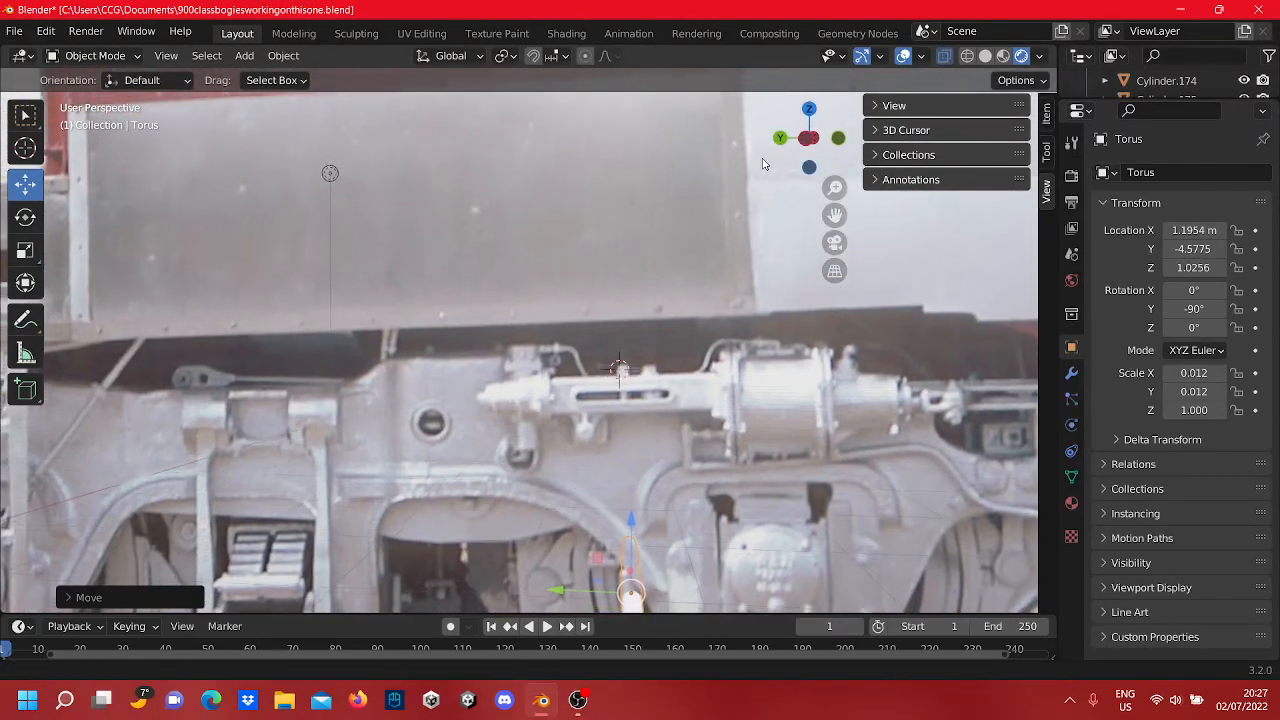
pyautogui.keyDown('shift'); pyautogui.moveTo(624, 484); pyautogui.dragTo(668, 325, button='middle'); pyautogui.keyUp('shift')
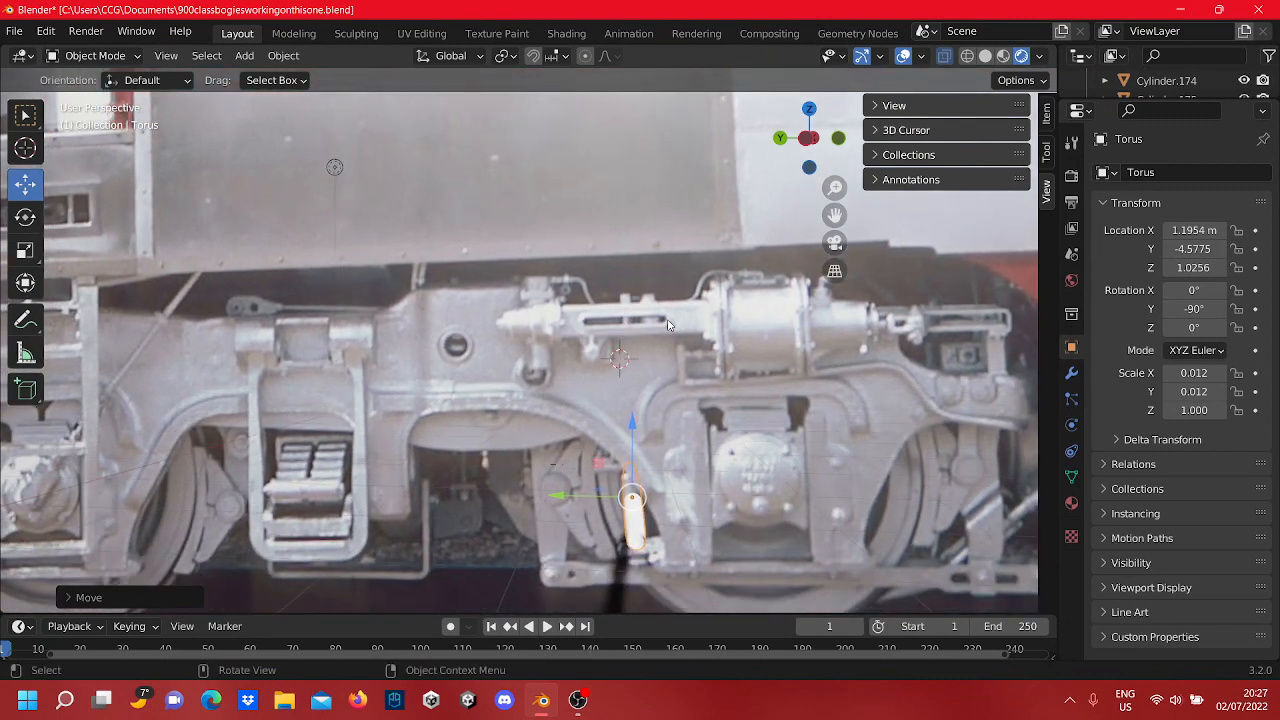
pyautogui.moveTo(641, 461); pyautogui.dragTo(637, 296)
pyautogui.moveTo(577, 380); pyautogui.dragTo(480, 425)
# Step: Duplicate the rod and place the copy over the side frame's round hole, at about Y -4.29 m and Z 1.27 m
pyautogui.moveTo(480, 425); pyautogui.dragTo(779, 262, button='middle')
pyautogui.keyDown('shift'); pyautogui.moveTo(560, 395); pyautogui.dragTo(758, 452, button='middle'); pyautogui.keyUp('shift')
pyautogui.scroll(1, 627, 380)
pyautogui.moveTo(622, 370); pyautogui.dragTo(606, 363, button='middle')
pyautogui.rightClick(622, 328)
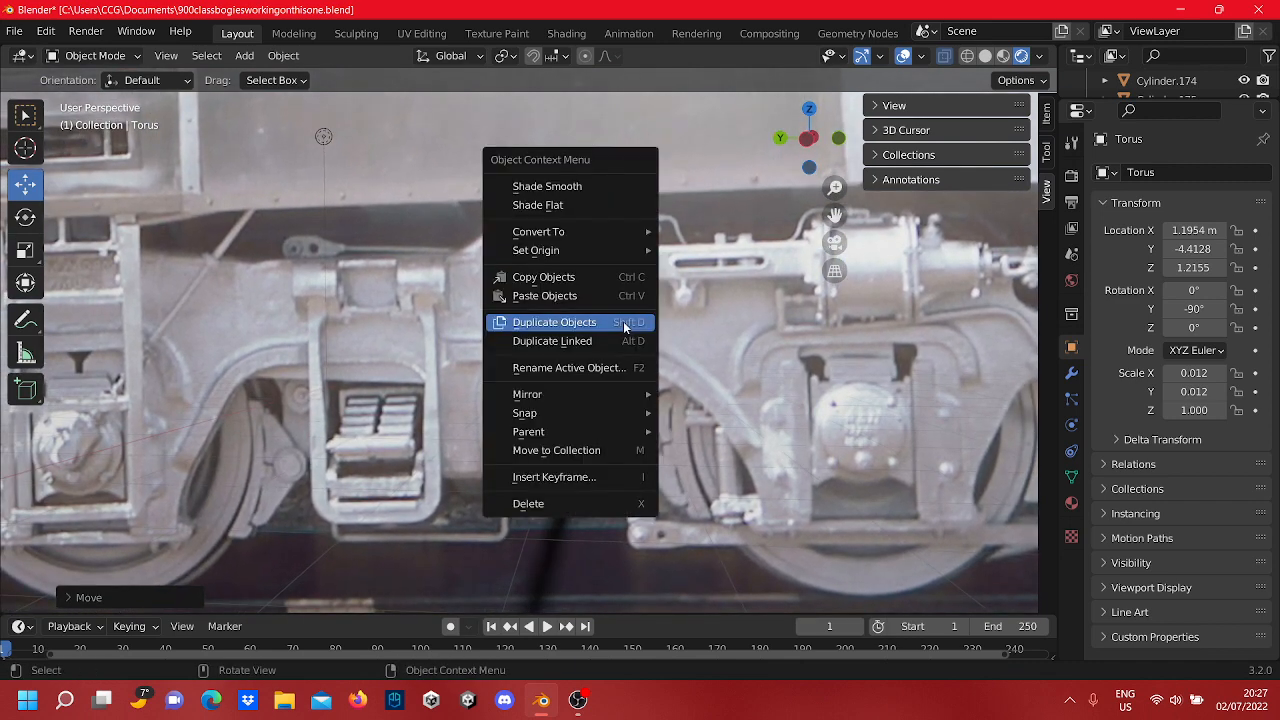
pyautogui.click(622, 328)
pyautogui.rightClick(622, 328)
pyautogui.moveTo(587, 326); pyautogui.dragTo(507, 323)
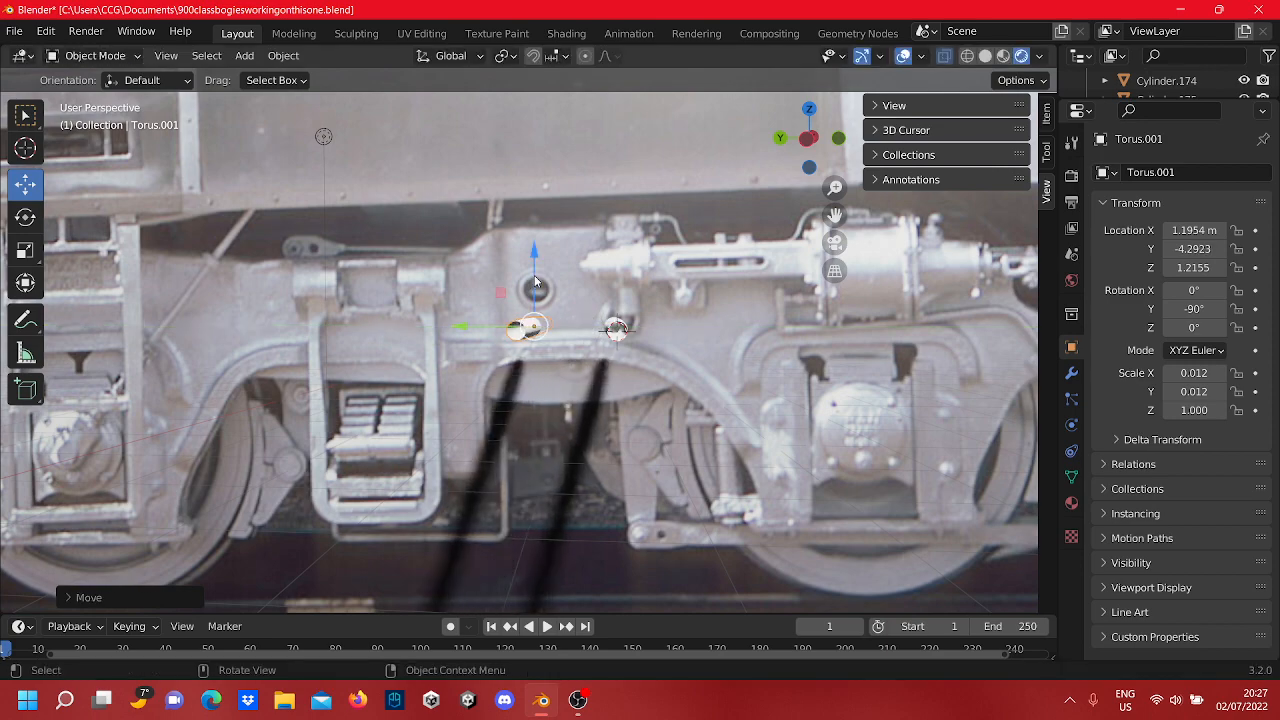
pyautogui.moveTo(534, 276); pyautogui.dragTo(534, 240)
# Step: Duplicate the rod at the round hole in place, undoing a trial move of the new copy
pyautogui.scroll(1, 600, 362)
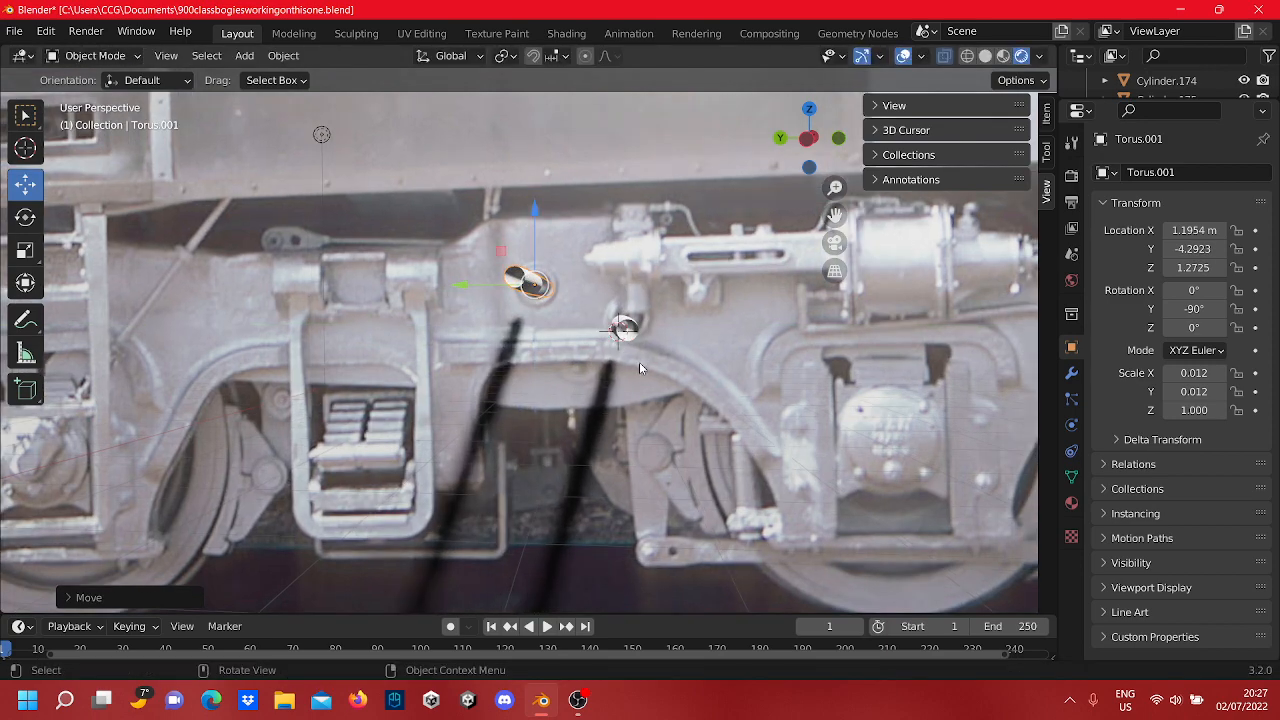
pyautogui.moveTo(640, 364); pyautogui.dragTo(622, 388, button='middle')
pyautogui.scroll(-3, 567, 375)
pyautogui.scroll(-2, 658, 358)
pyautogui.scroll(4, 574, 398)
pyautogui.scroll(1, 565, 395)
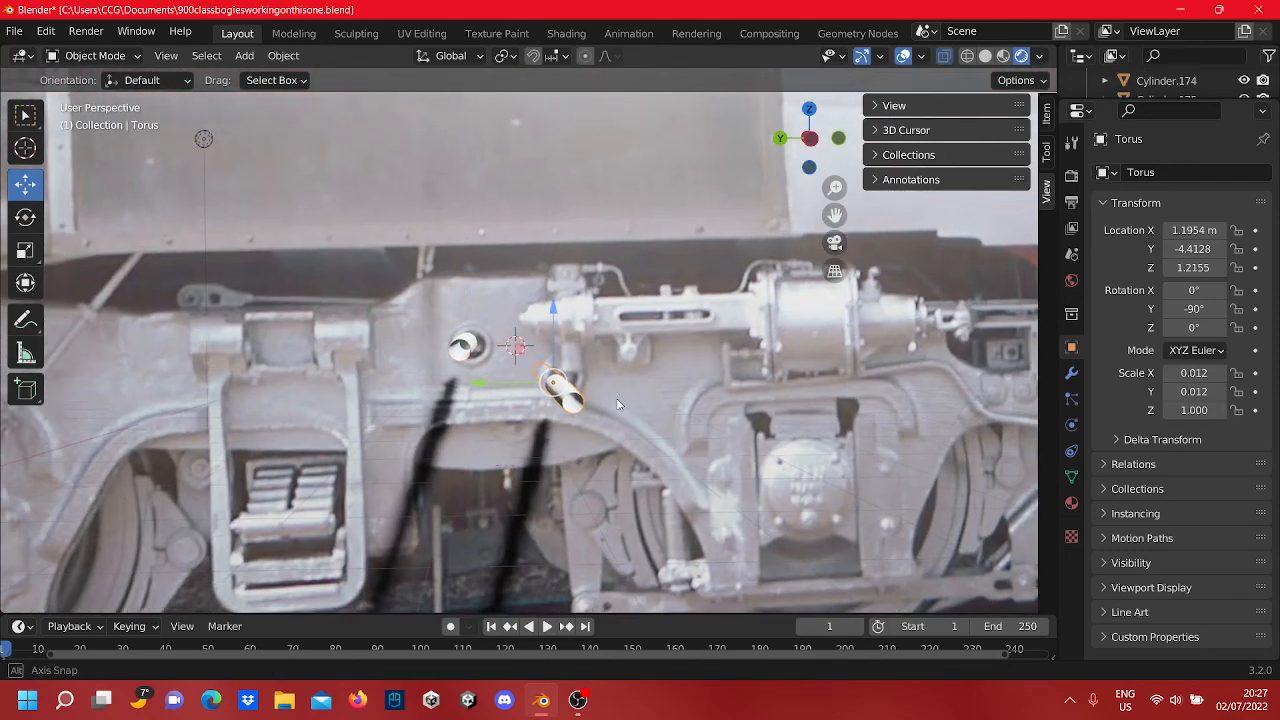
pyautogui.rightClick(462, 348)
pyautogui.click(462, 343)
pyautogui.rightClick(470, 347)
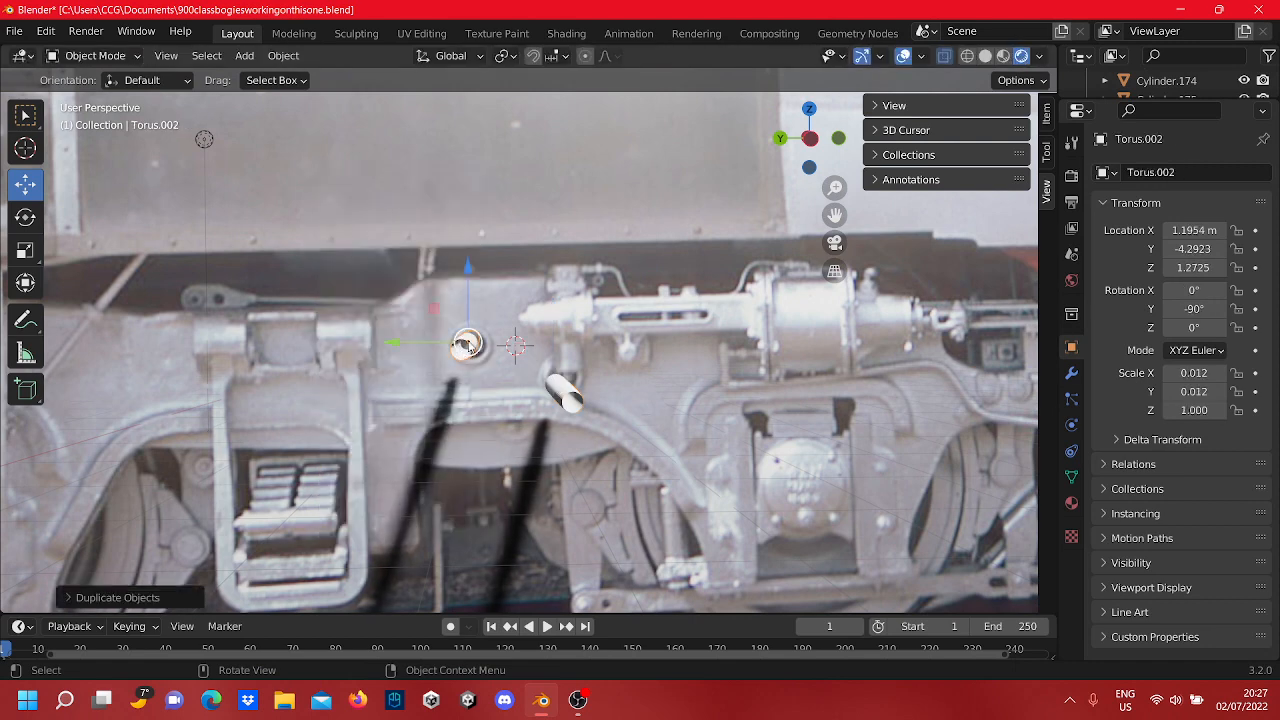
pyautogui.moveTo(437, 306); pyautogui.dragTo(383, 407)
pyautogui.hotkey('ctrl', 'z')
# Step: Move the new rod copy along X to about 0.18 m, clear of the photo, and scale it up uniformly by about 1.62
pyautogui.scroll(-1, 660, 345)
pyautogui.moveTo(686, 338); pyautogui.dragTo(838, 375, button='middle')
pyautogui.scroll(-4, 633, 348)
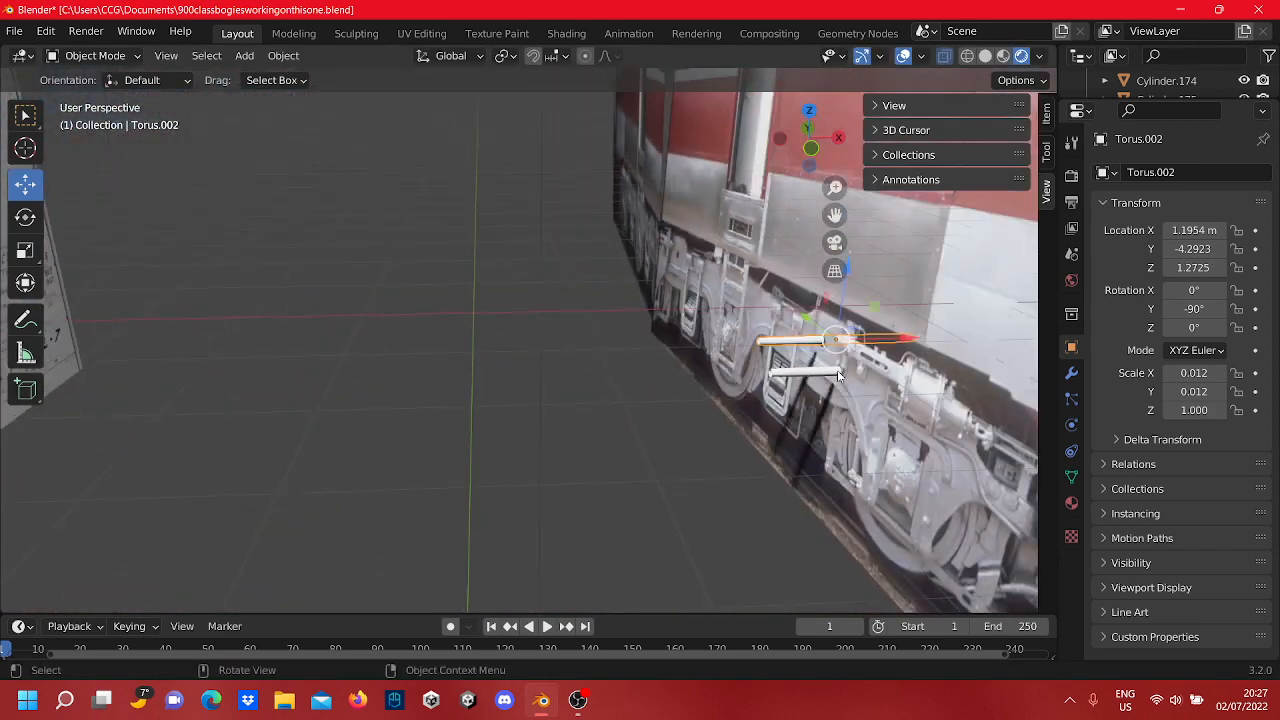
pyautogui.moveTo(876, 342); pyautogui.dragTo(763, 360)
pyautogui.moveTo(552, 375); pyautogui.dragTo(552, 375)
pyautogui.scroll(4, 552, 375)
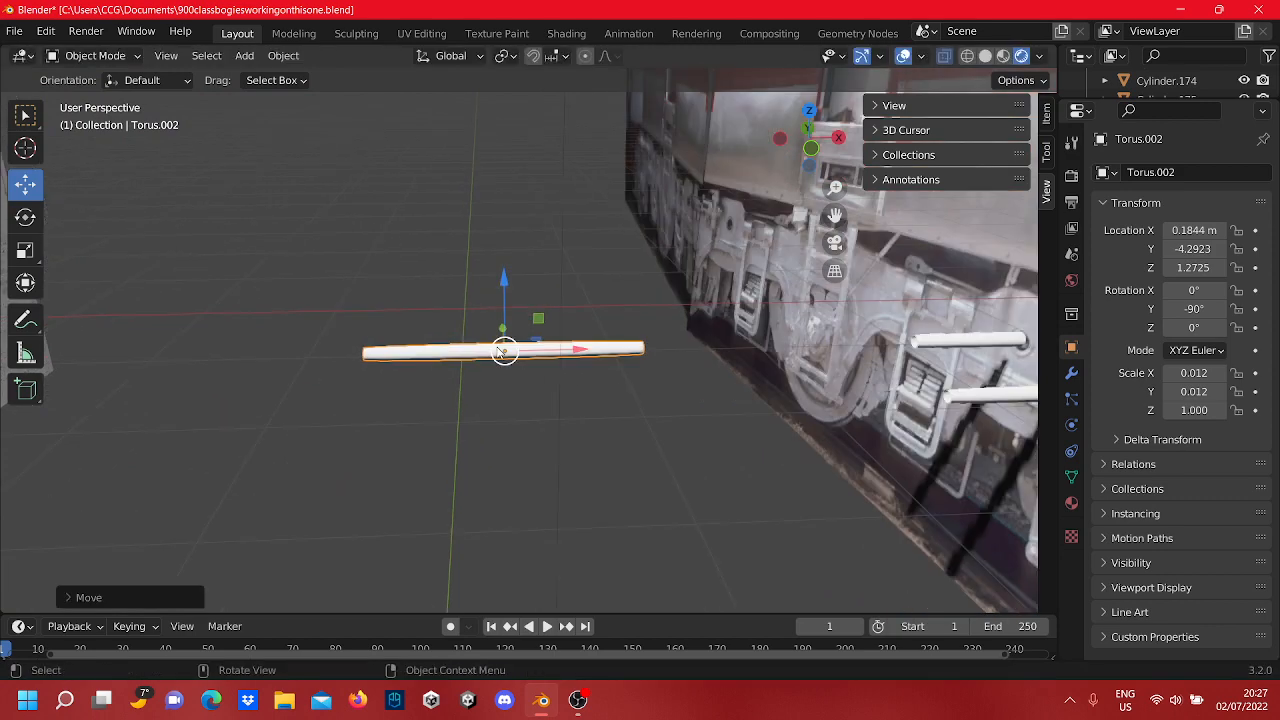
pyautogui.press('s')
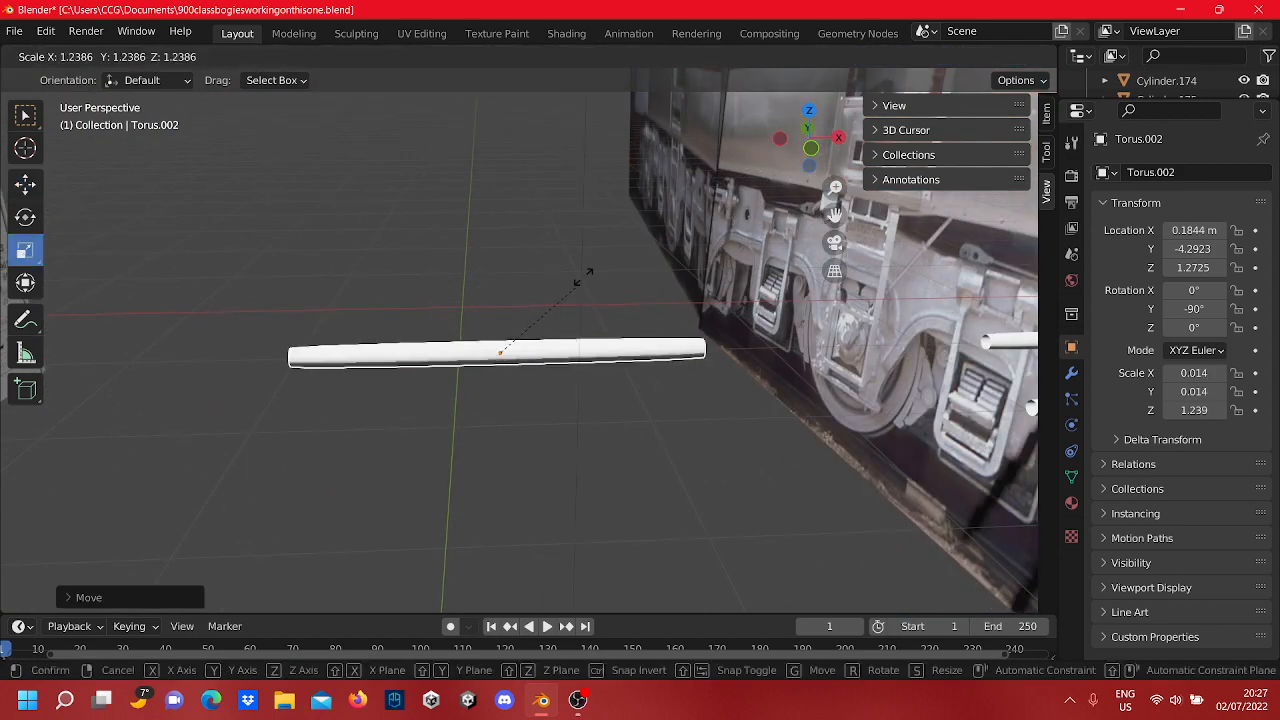
pyautogui.click(605, 297)
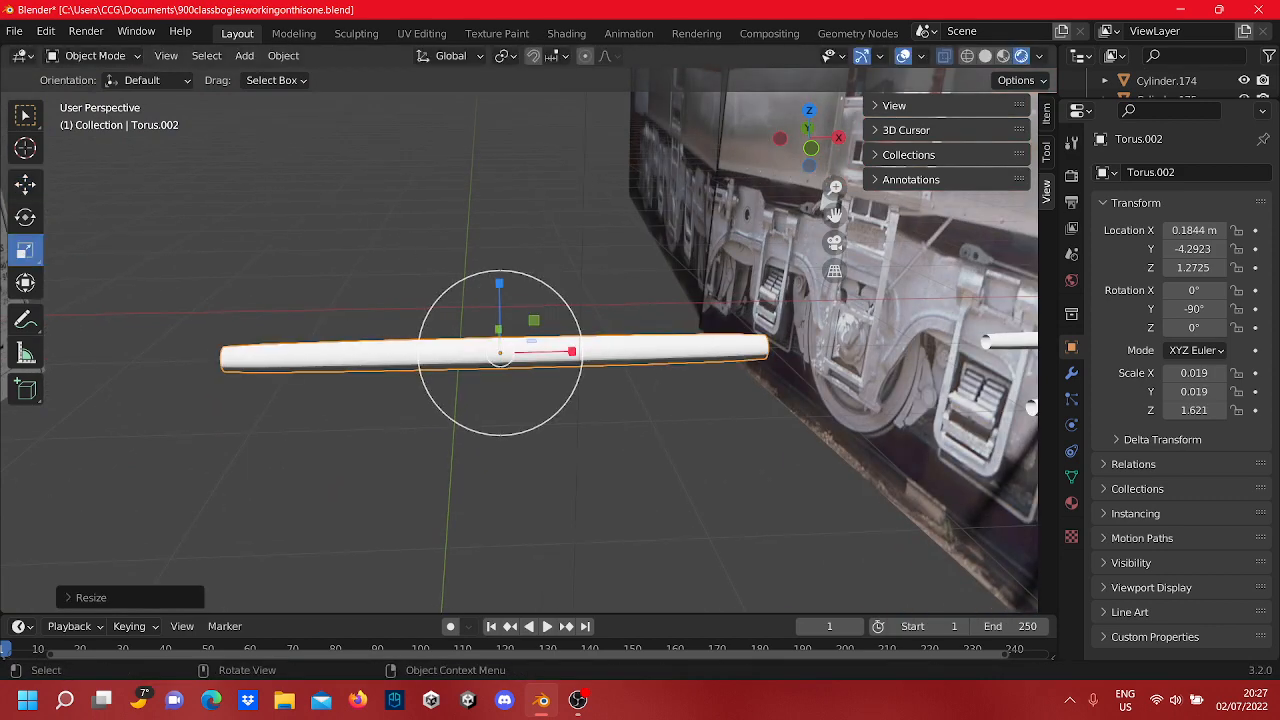
# Step: Try to shorten the enlarged rod copy along X to about 0.37 scale and stretch it vertically to about 0.08
pyautogui.press('s')
pyautogui.press('z')
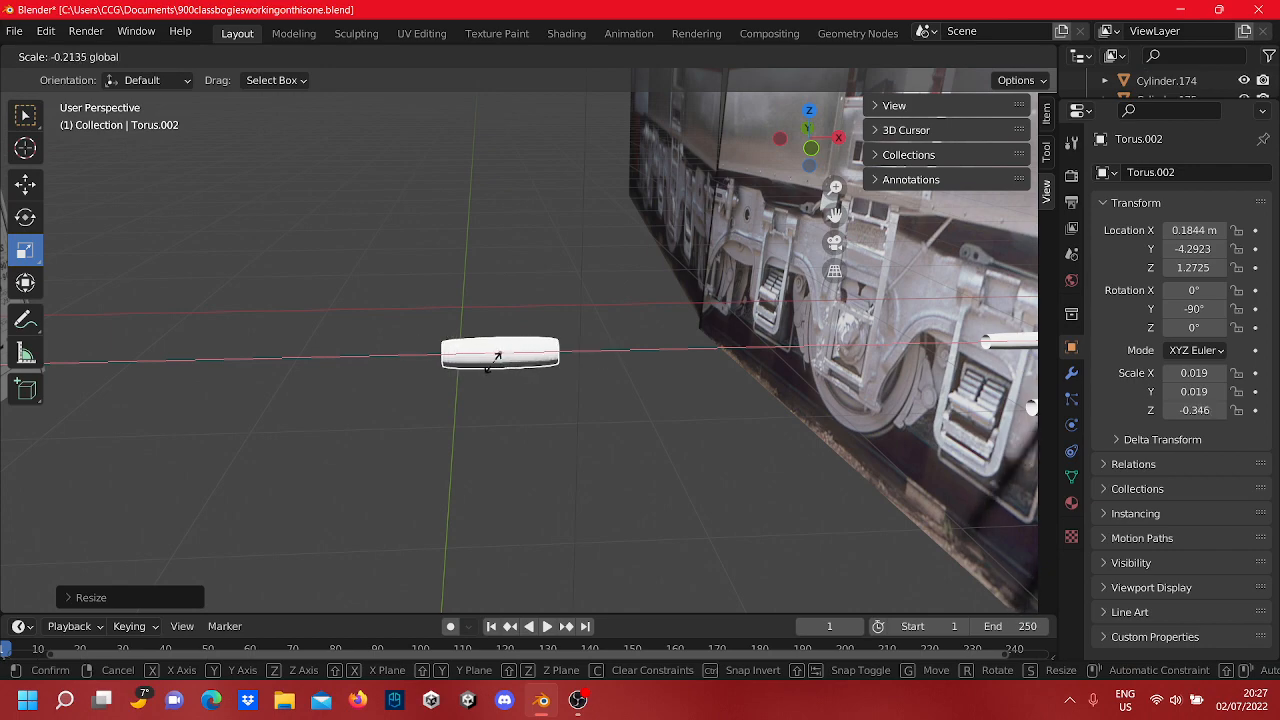
pyautogui.click(508, 362)
pyautogui.scroll(3, 591, 380)
pyautogui.moveTo(588, 382); pyautogui.dragTo(490, 302, button='middle')
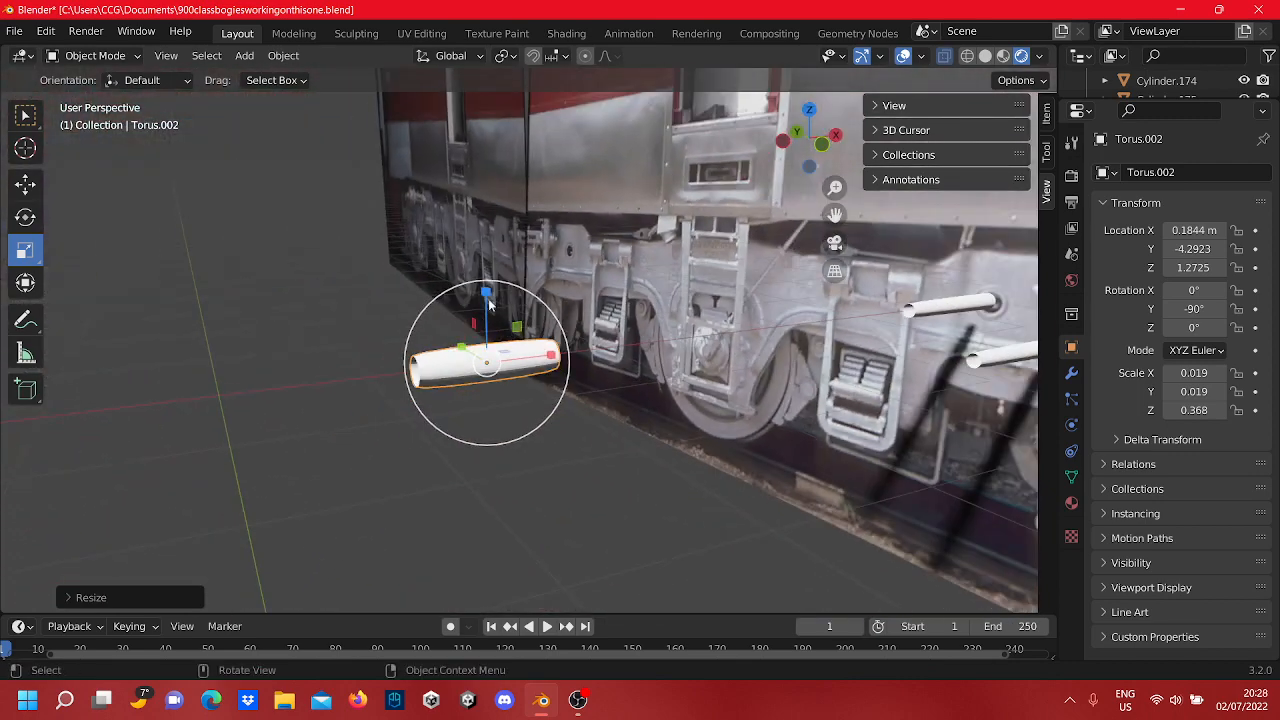
pyautogui.press('s')
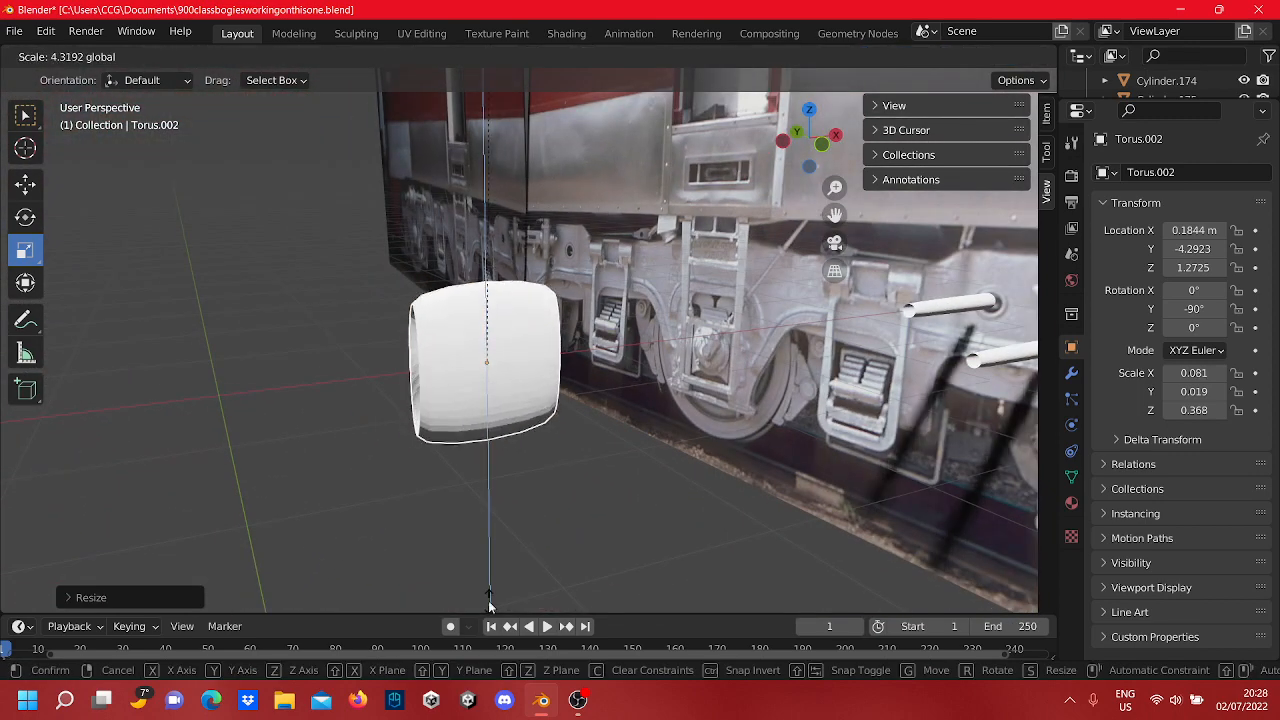
pyautogui.click(325, 418)
pyautogui.moveTo(325, 418); pyautogui.dragTo(434, 398, button='middle')
# Step: Delete the reshaped rod copy standing clear of the photo
pyautogui.rightClick(491, 412)
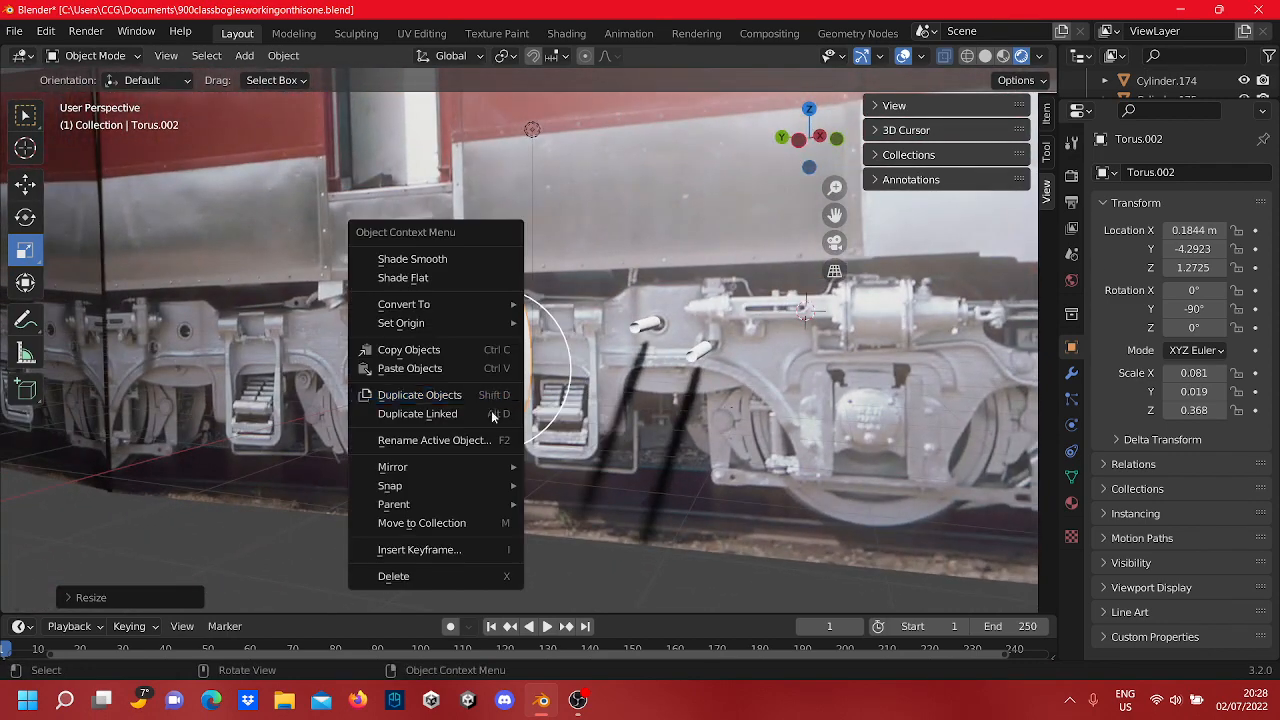
pyautogui.click(467, 576)
pyautogui.moveTo(466, 445); pyautogui.dragTo(336, 225, button='middle')
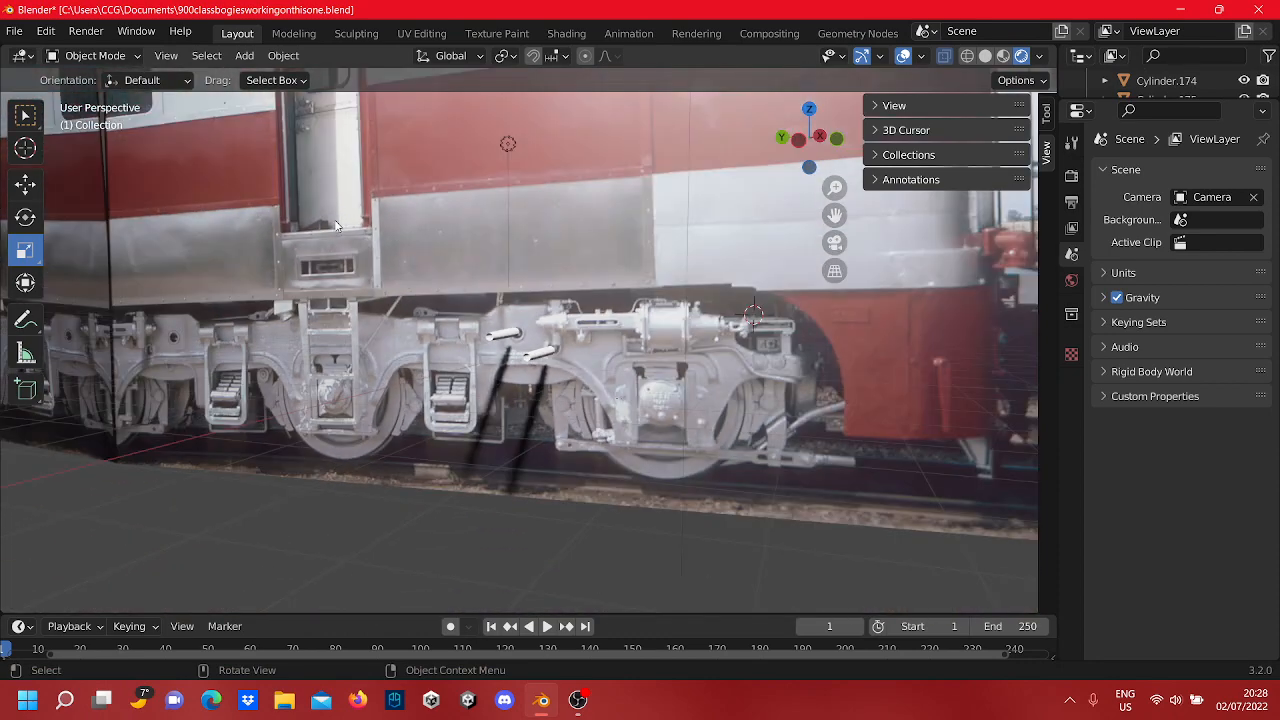
# Step: Add a new torus mesh to the scene
pyautogui.click(244, 56)
pyautogui.moveTo(273, 96)
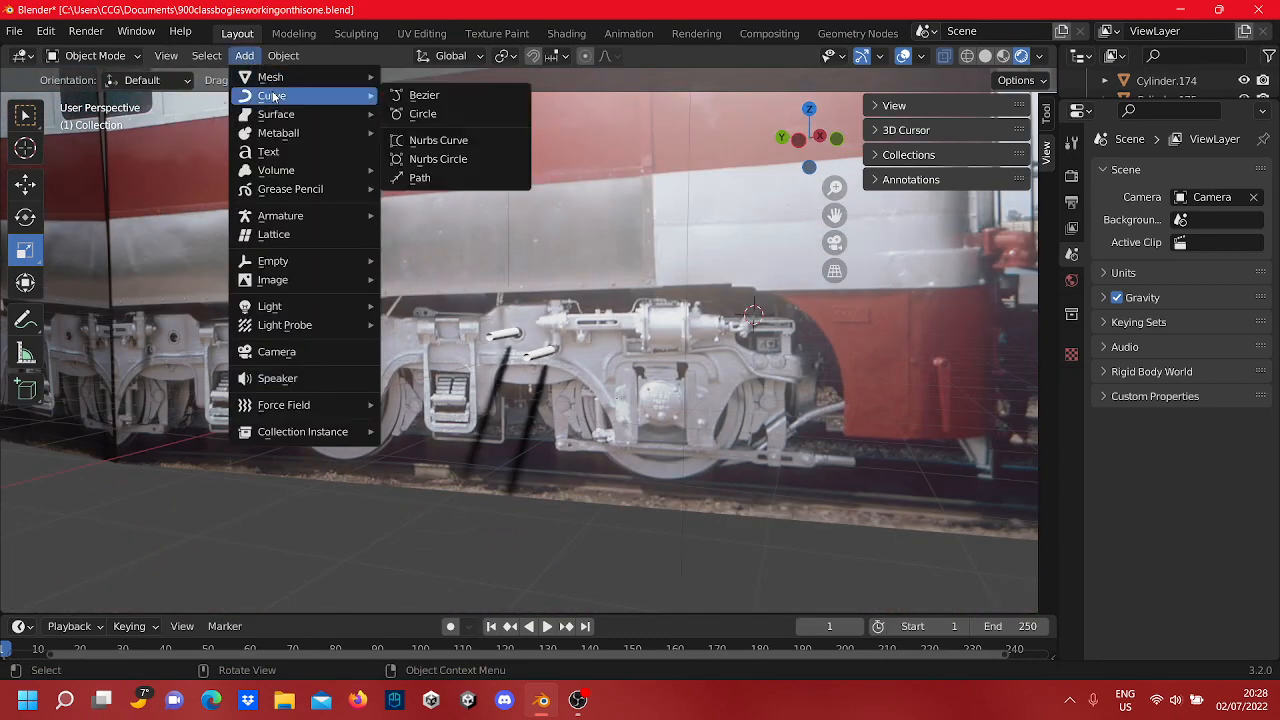
pyautogui.moveTo(303, 76)
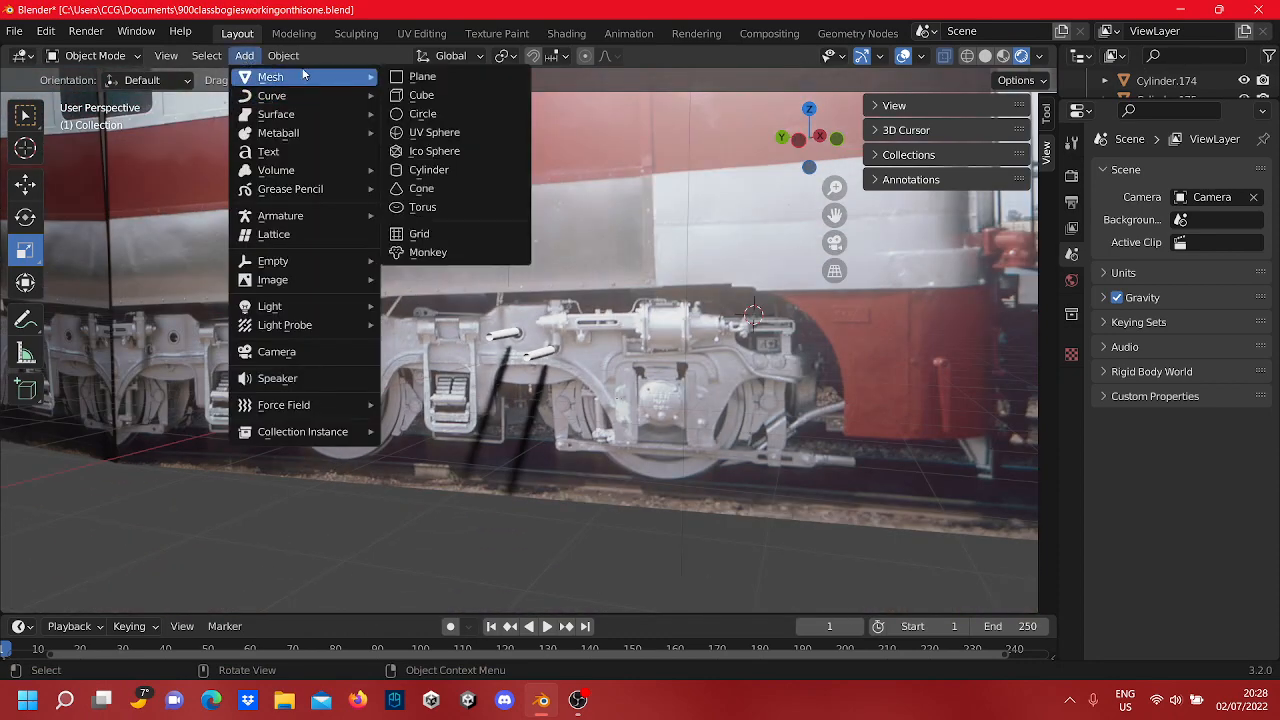
pyautogui.click(448, 215)
pyautogui.moveTo(446, 234); pyautogui.dragTo(650, 330, button='middle')
pyautogui.press('s')
pyautogui.press('x')
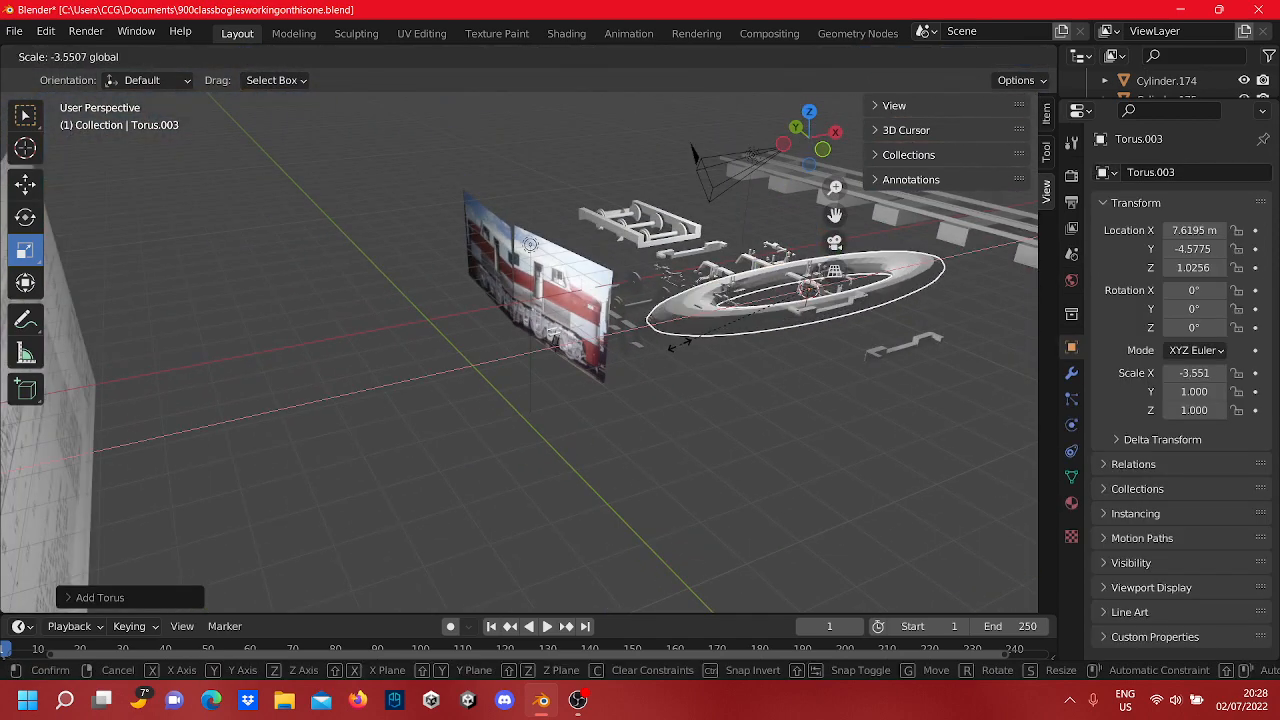
pyautogui.rightClick(693, 341)
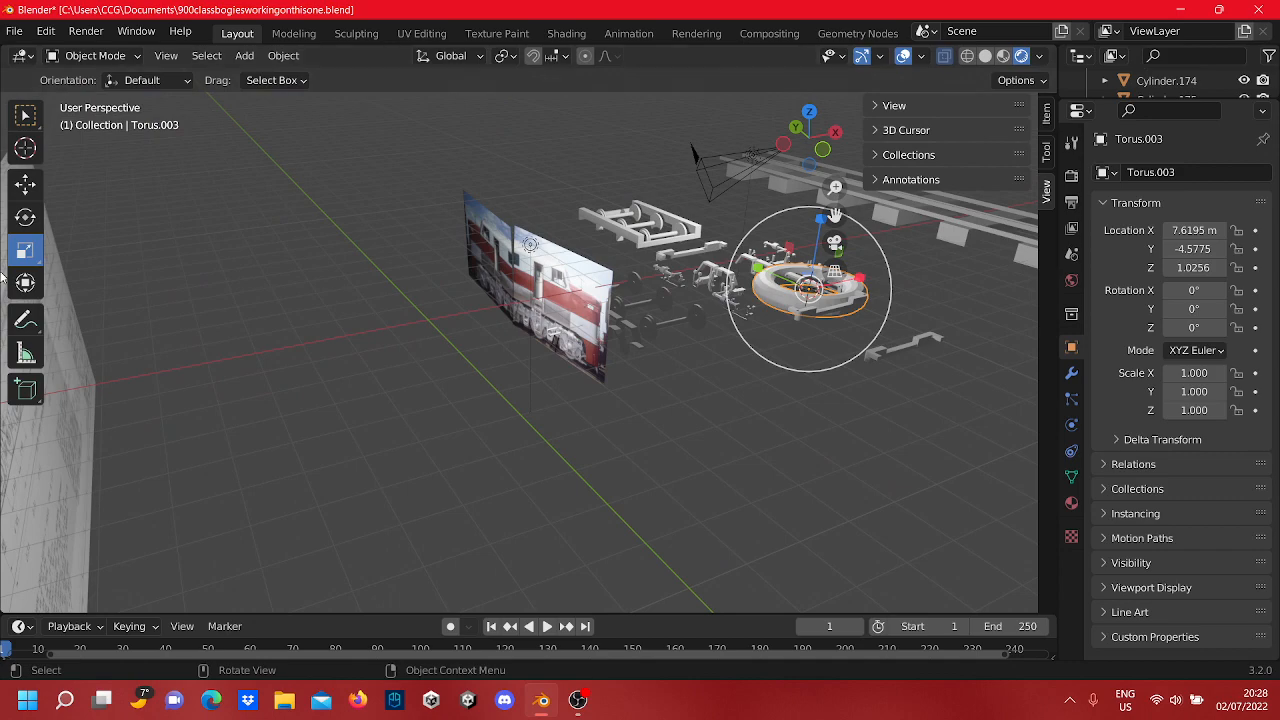
# Step: Move the new torus along X to about -1.22 m, in front of the locomotive photo
pyautogui.moveTo(857, 288); pyautogui.dragTo(492, 378)
pyautogui.scroll(7, 480, 396)
pyautogui.keyDown('shift'); pyautogui.moveTo(479, 396); pyautogui.dragTo(865, 145, button='middle'); pyautogui.keyUp('shift')
pyautogui.scroll(-6, 554, 275)
# Step: Scale the torus down uniformly to about 0.045
pyautogui.click(26, 251)
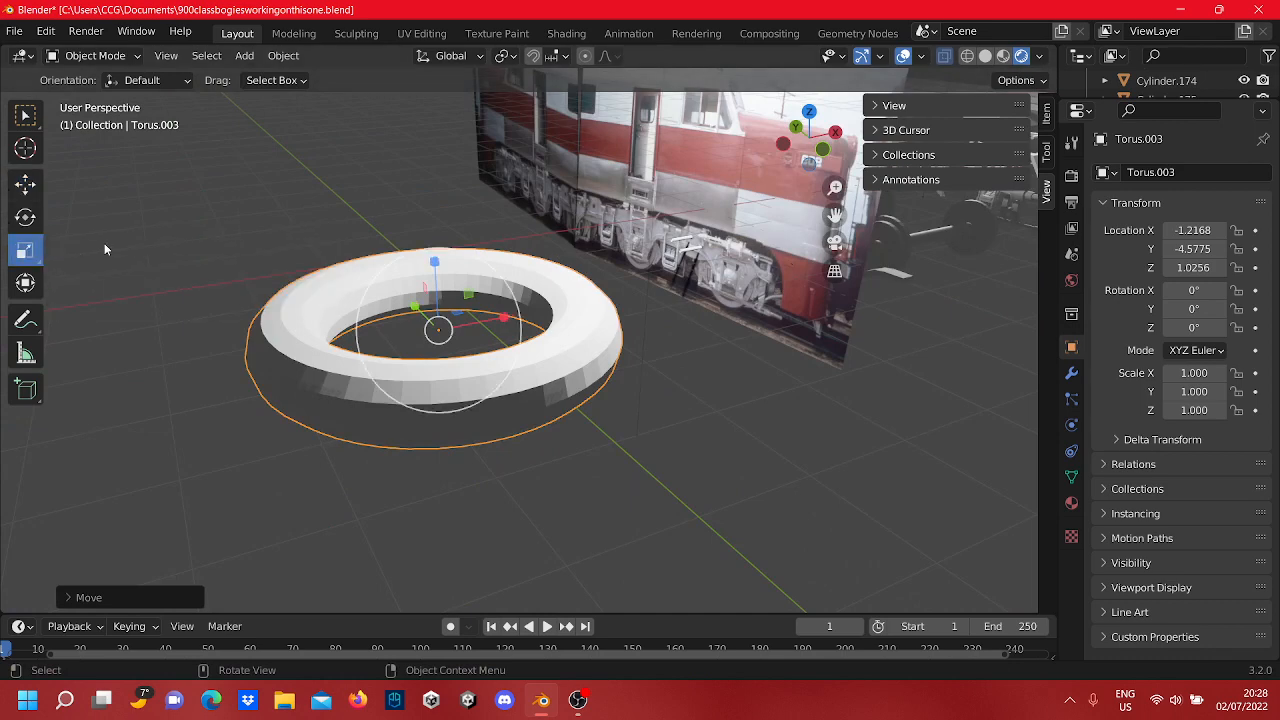
pyautogui.moveTo(497, 277); pyautogui.dragTo(439, 330)
pyautogui.scroll(10, 439, 340)
# Step: Rotate the small torus -90° about the Y axis so the ring stands upright
pyautogui.keyDown('shift'); pyautogui.moveTo(286, 321); pyautogui.dragTo(690, 337, button='middle'); pyautogui.keyUp('shift')
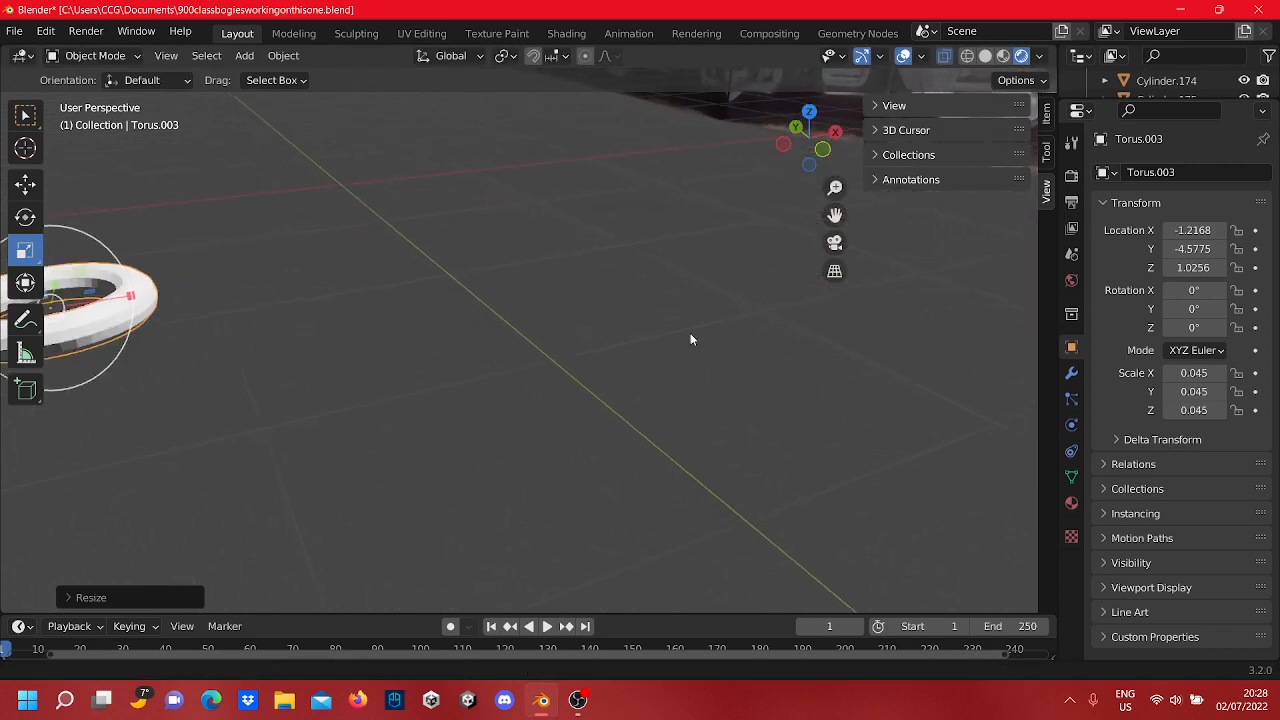
pyautogui.keyDown('shift'); pyautogui.moveTo(225, 480); pyautogui.dragTo(672, 281, button='middle'); pyautogui.keyUp('shift')
pyautogui.keyDown('shift'); pyautogui.moveTo(728, 124); pyautogui.dragTo(569, 425, button='middle'); pyautogui.keyUp('shift')
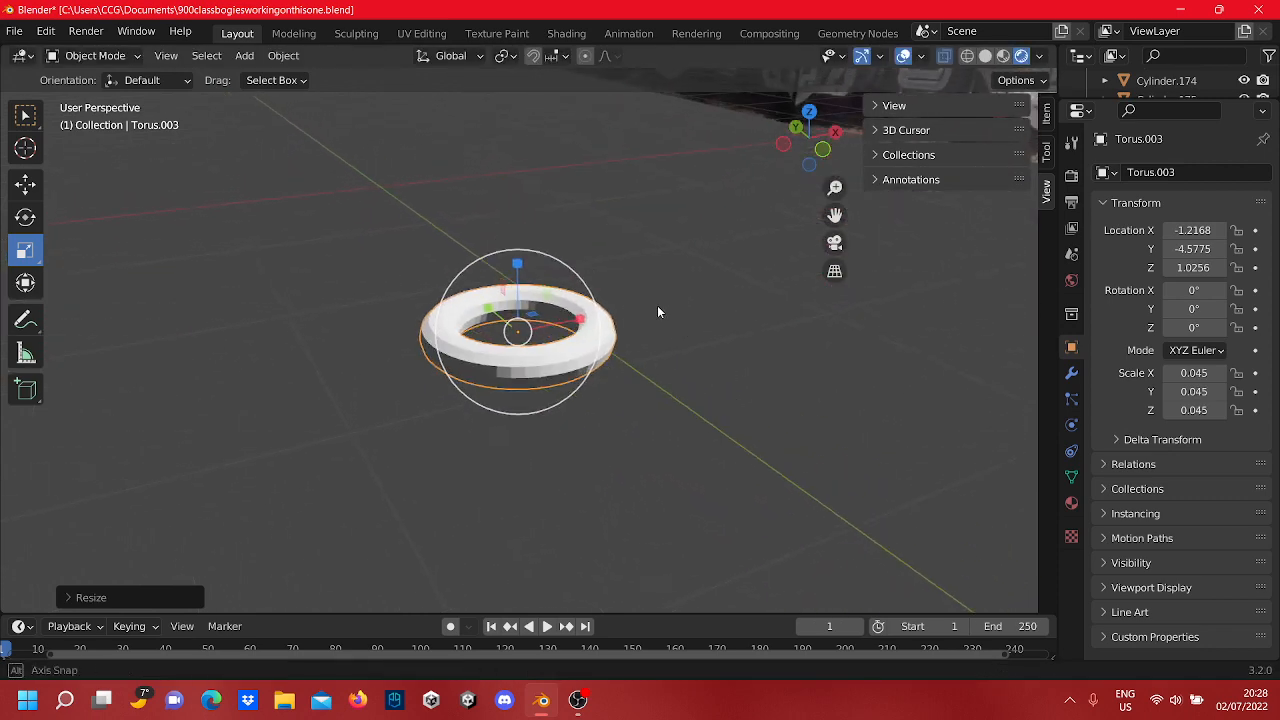
pyautogui.moveTo(657, 312); pyautogui.dragTo(424, 270, button='middle')
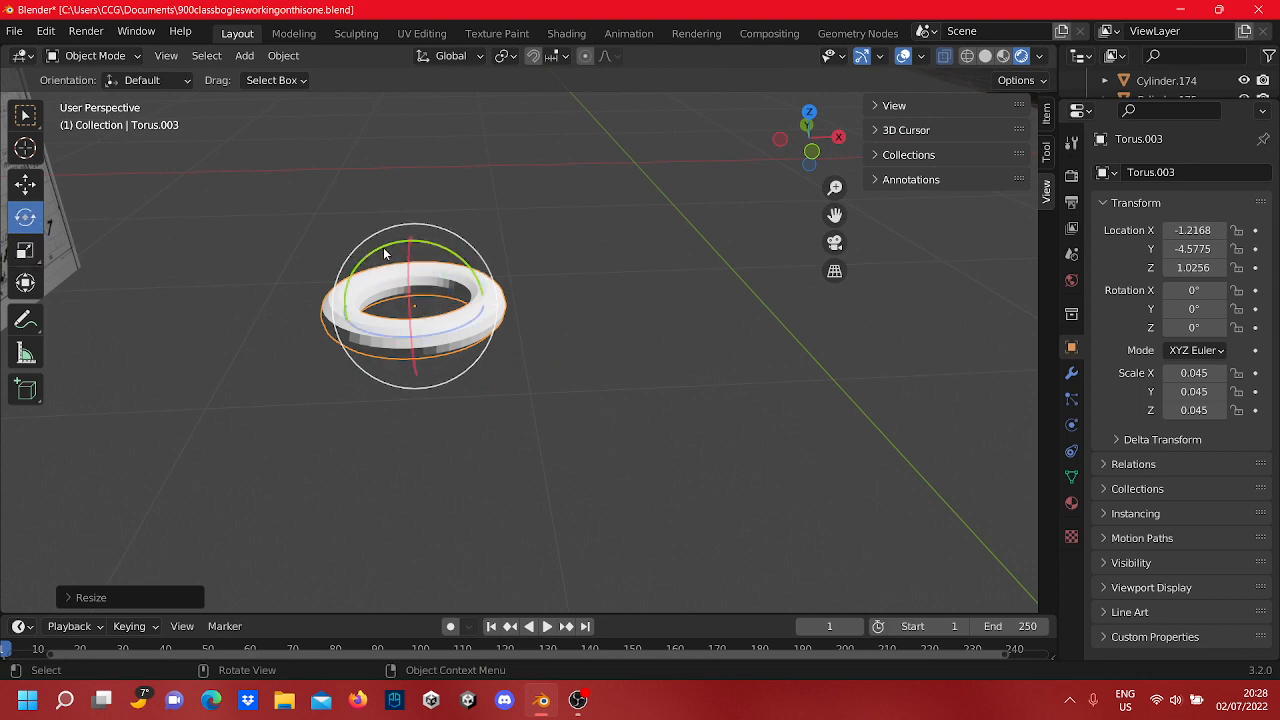
pyautogui.moveTo(384, 254); pyautogui.dragTo(381, 315)
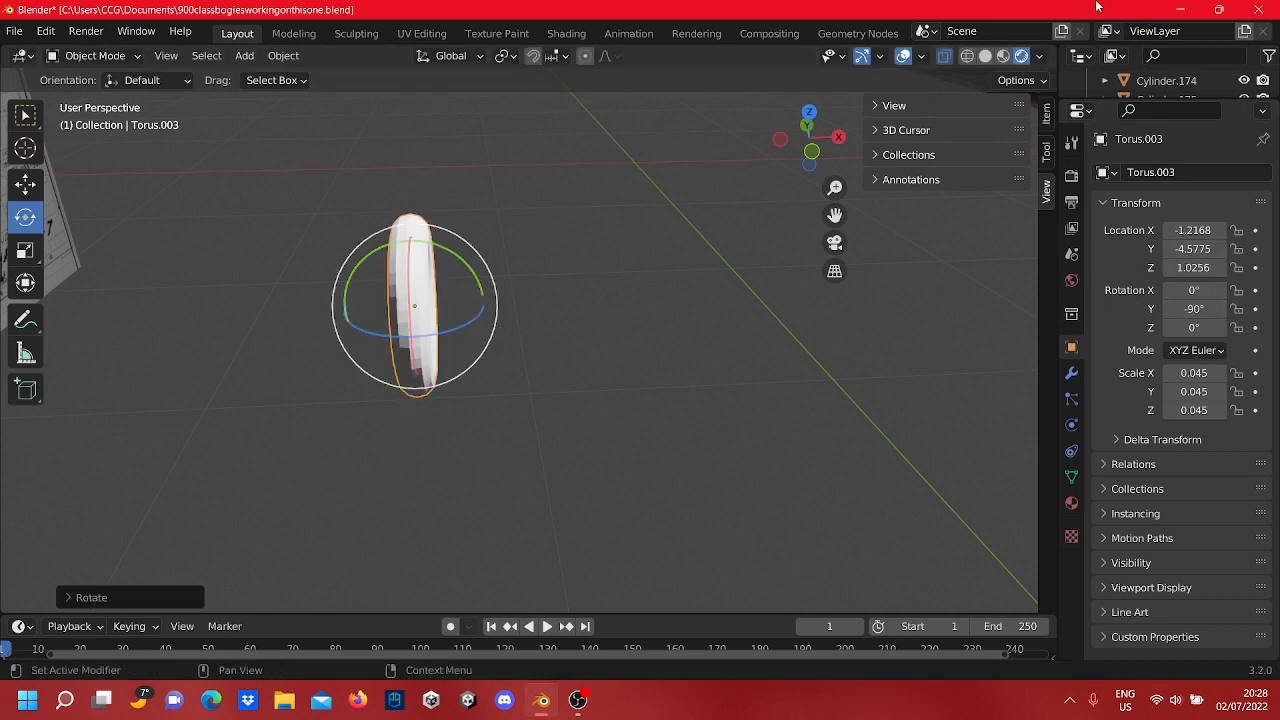
pyautogui.scroll(-6, 535, 320)
# Step: Move the upright ring along X to about 0.78 m, close to the bogie photo
pyautogui.click(18, 188)
pyautogui.moveTo(460, 366); pyautogui.dragTo(563, 360, button='middle')
pyautogui.scroll(-3, 563, 360)
pyautogui.keyDown('shift'); pyautogui.moveTo(672, 298); pyautogui.dragTo(530, 385, button='middle'); pyautogui.keyUp('shift')
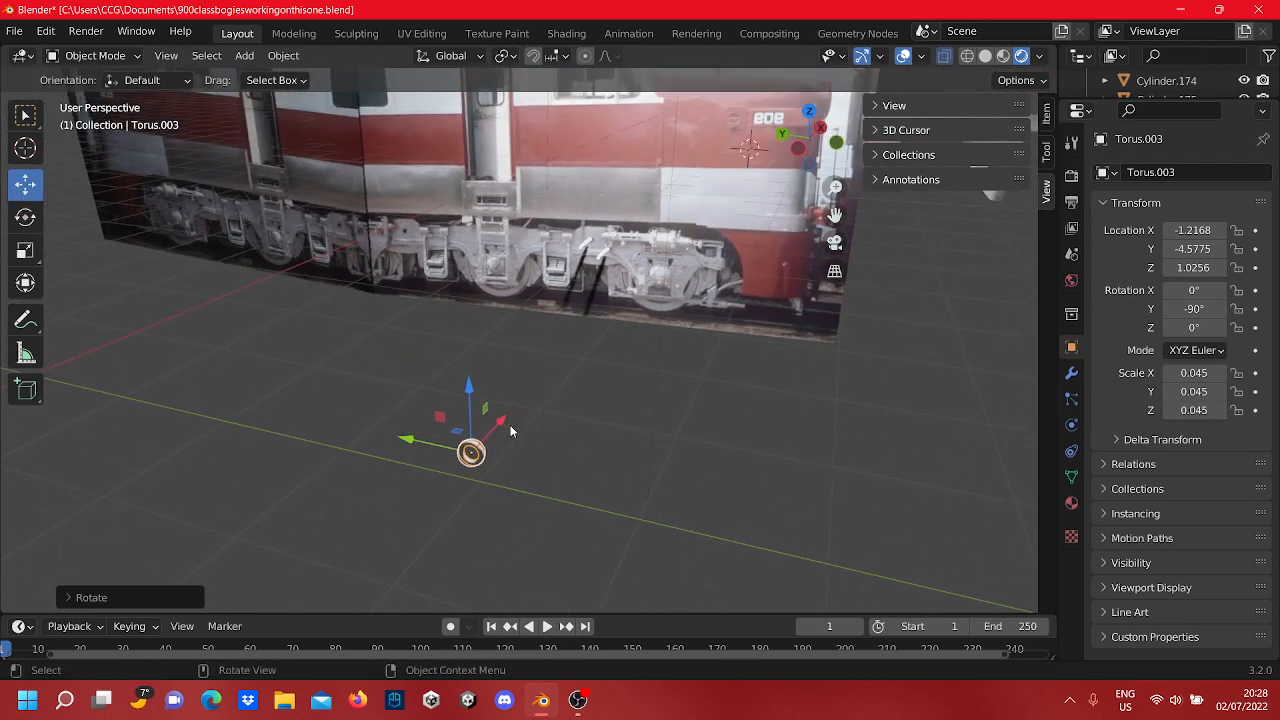
pyautogui.press('g')
pyautogui.press('x')
pyautogui.click(627, 258)
pyautogui.scroll(5, 635, 288)
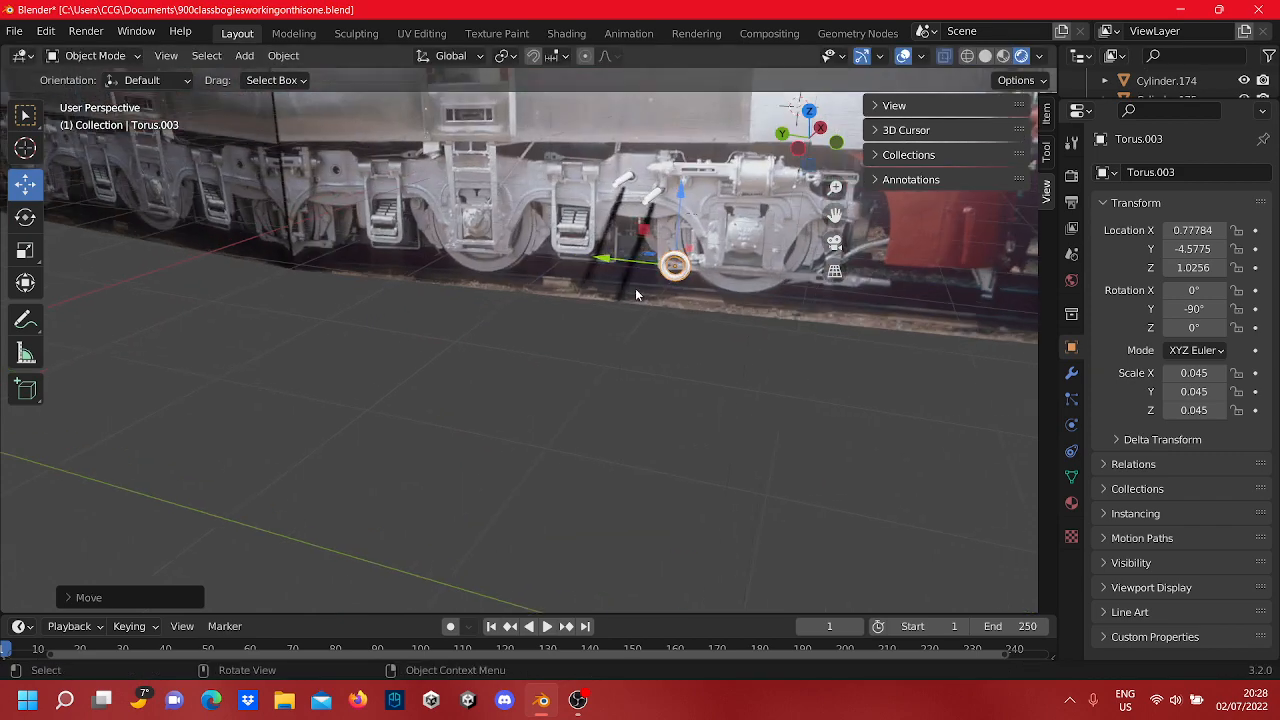
# Step: Examine the ring's position against the bogie photo and the left-side drawing
pyautogui.scroll(-1, 550, 413)
pyautogui.keyDown('shift'); pyautogui.moveTo(582, 324); pyautogui.dragTo(558, 375, button='middle'); pyautogui.keyUp('shift')
pyautogui.scroll(1, 564, 362)
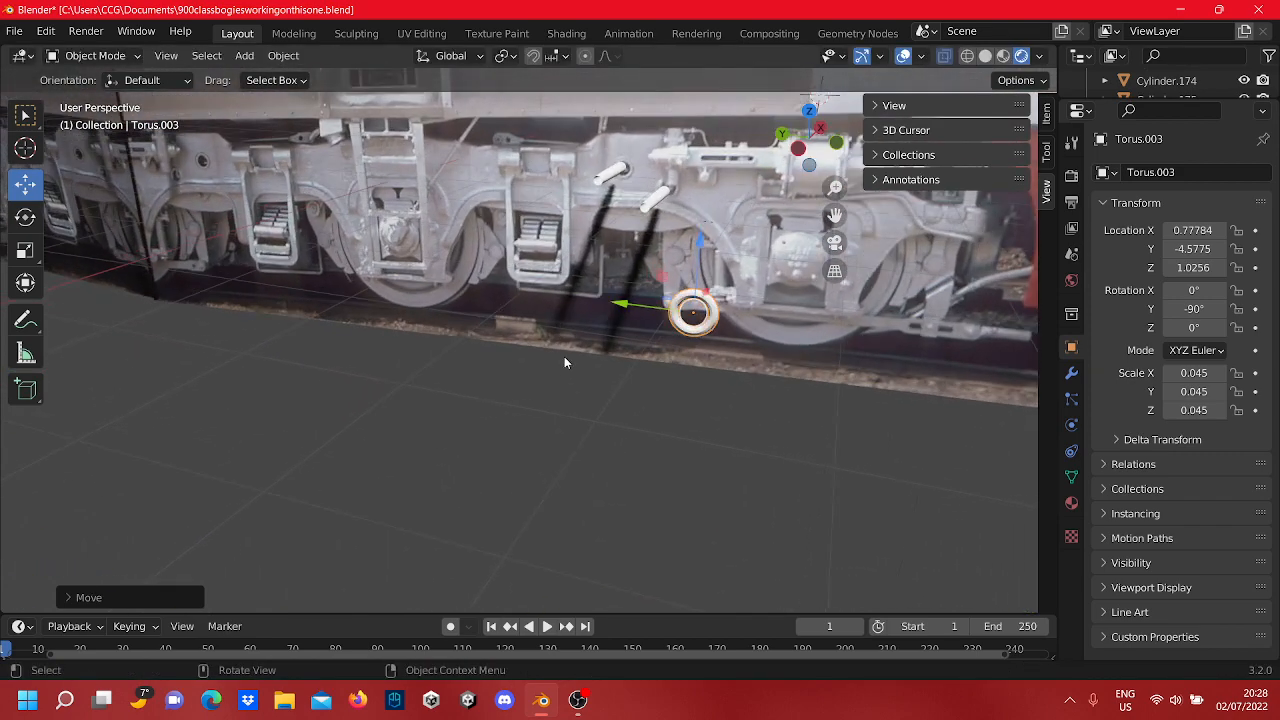
pyautogui.scroll(-3, 555, 343)
pyautogui.keyDown('shift'); pyautogui.moveTo(508, 386); pyautogui.dragTo(384, 508, button='middle'); pyautogui.keyUp('shift')
pyautogui.scroll(4, 445, 430)
pyautogui.scroll(-3, 434, 425)
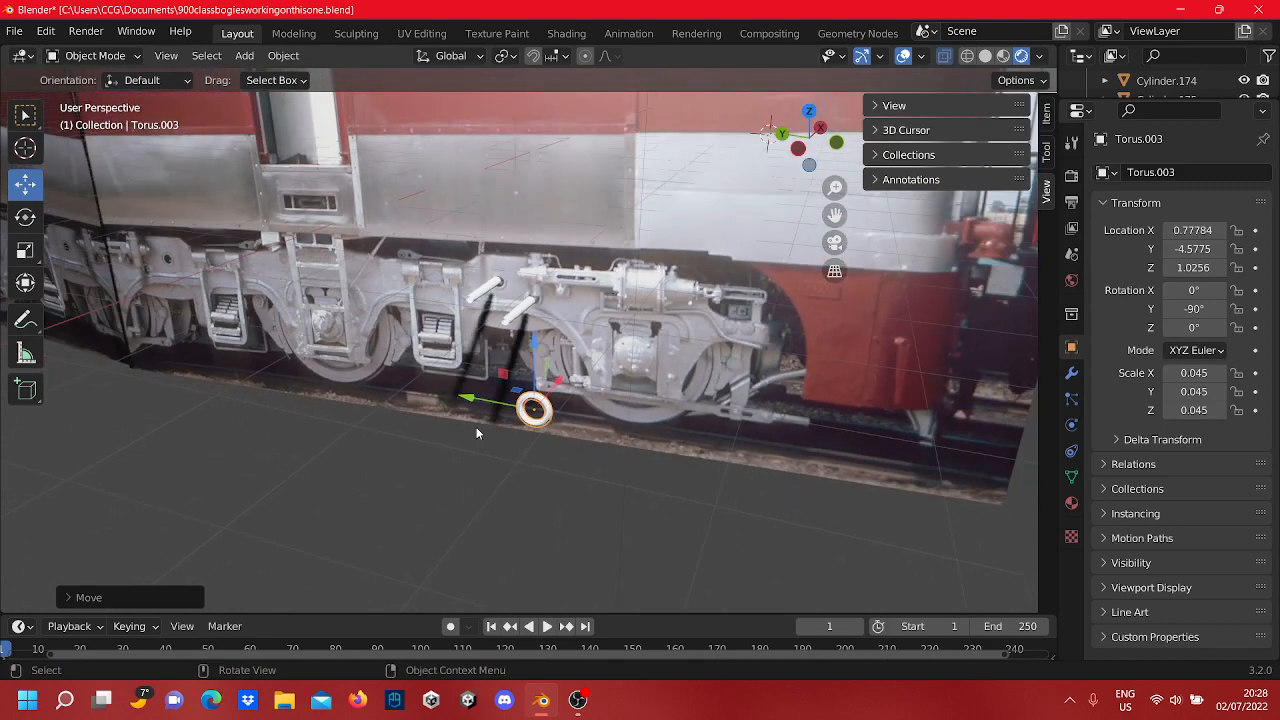
pyautogui.keyDown('shift'); pyautogui.moveTo(476, 432); pyautogui.dragTo(555, 370, button='middle'); pyautogui.keyUp('shift')
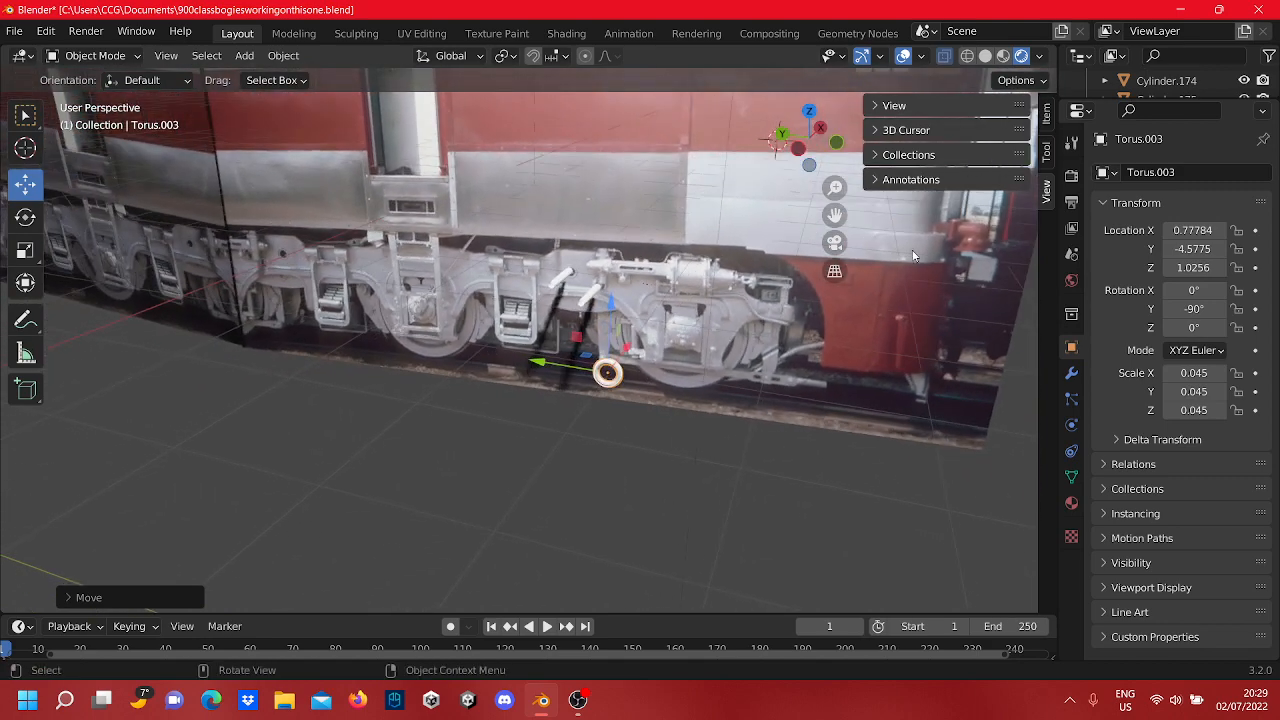
pyautogui.click(788, 153)
pyautogui.scroll(-5, 597, 334)
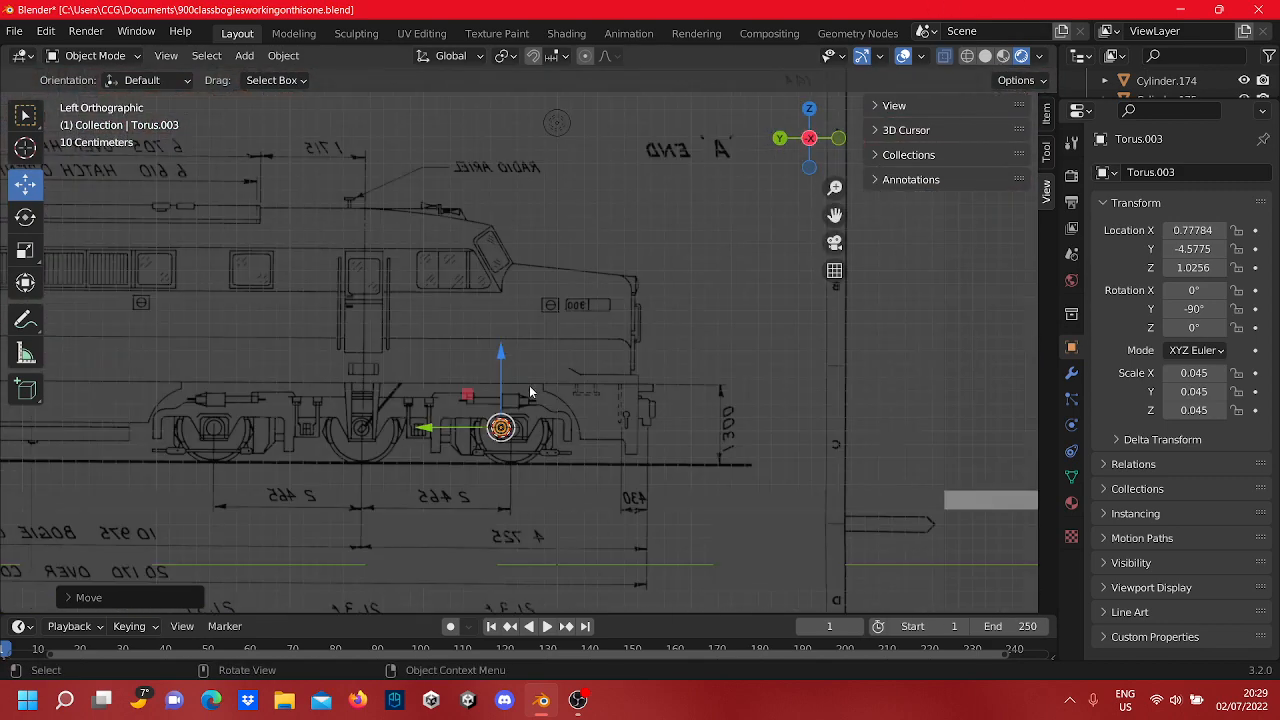
pyautogui.scroll(5, 540, 388)
pyautogui.moveTo(698, 378); pyautogui.dragTo(648, 399, button='middle')
pyautogui.scroll(7, 665, 425)
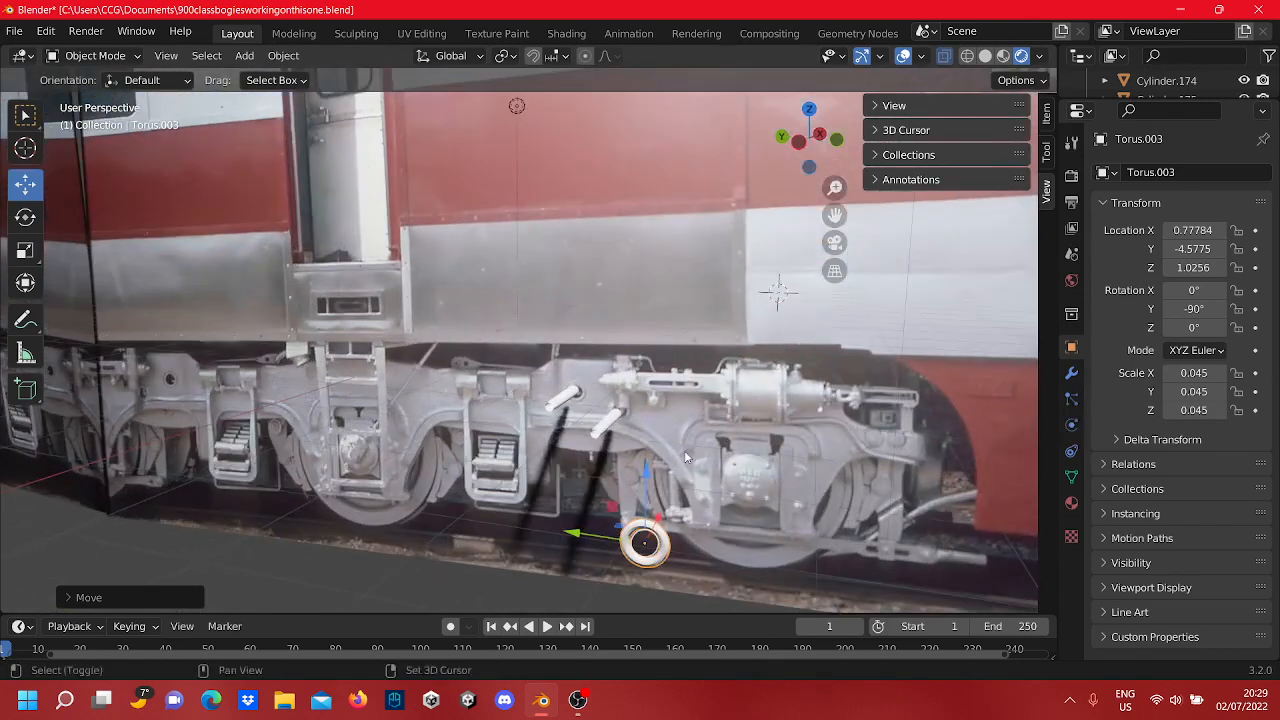
pyautogui.keyDown('shift'); pyautogui.moveTo(686, 457); pyautogui.dragTo(562, 85, button='middle'); pyautogui.keyUp('shift')
pyautogui.moveTo(664, 480)
pyautogui.keyDown('shift'); pyautogui.mouseDown(button='middle')
pyautogui.moveTo(658, 420)
pyautogui.moveTo(500, 596)
pyautogui.moveTo(492, 581)
pyautogui.mouseUp(button='middle'); pyautogui.keyUp('shift')
pyautogui.scroll(1, 580, 645)
pyautogui.scroll(5, 622, 410)
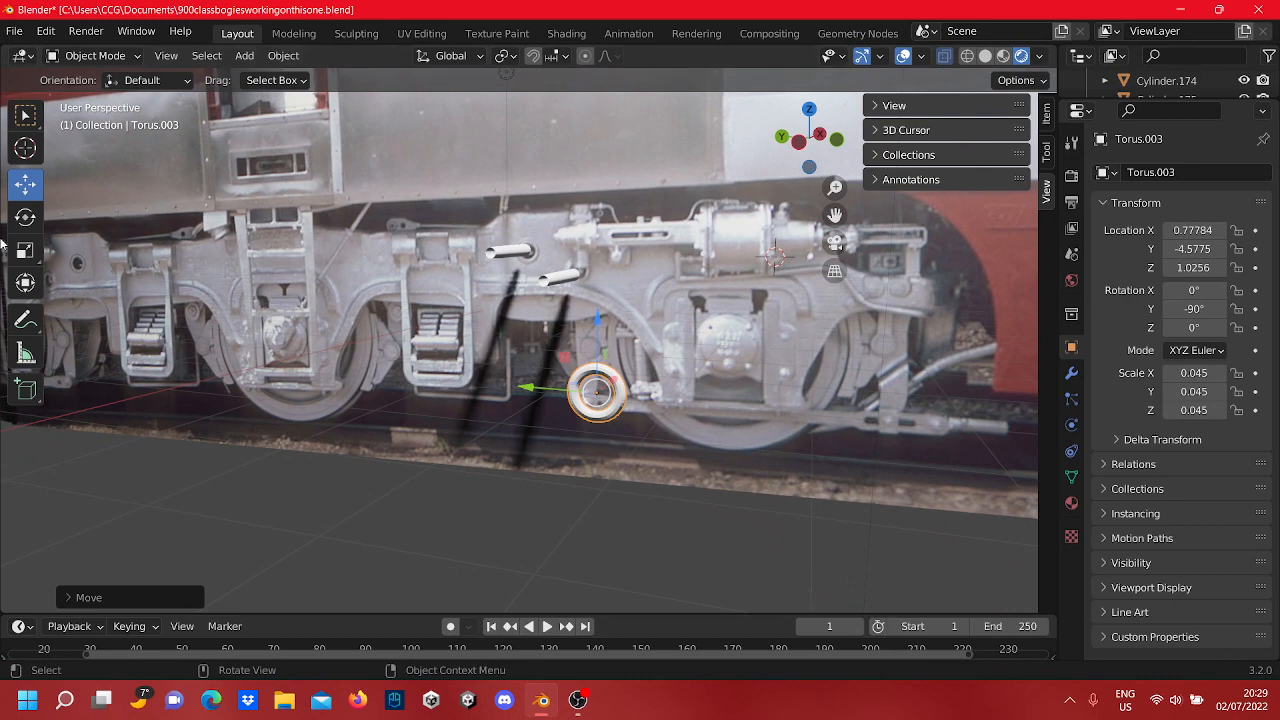
# Step: Select the rod below the brake cylinder and examine the bogie photo around it from both sides
pyautogui.click(572, 283)
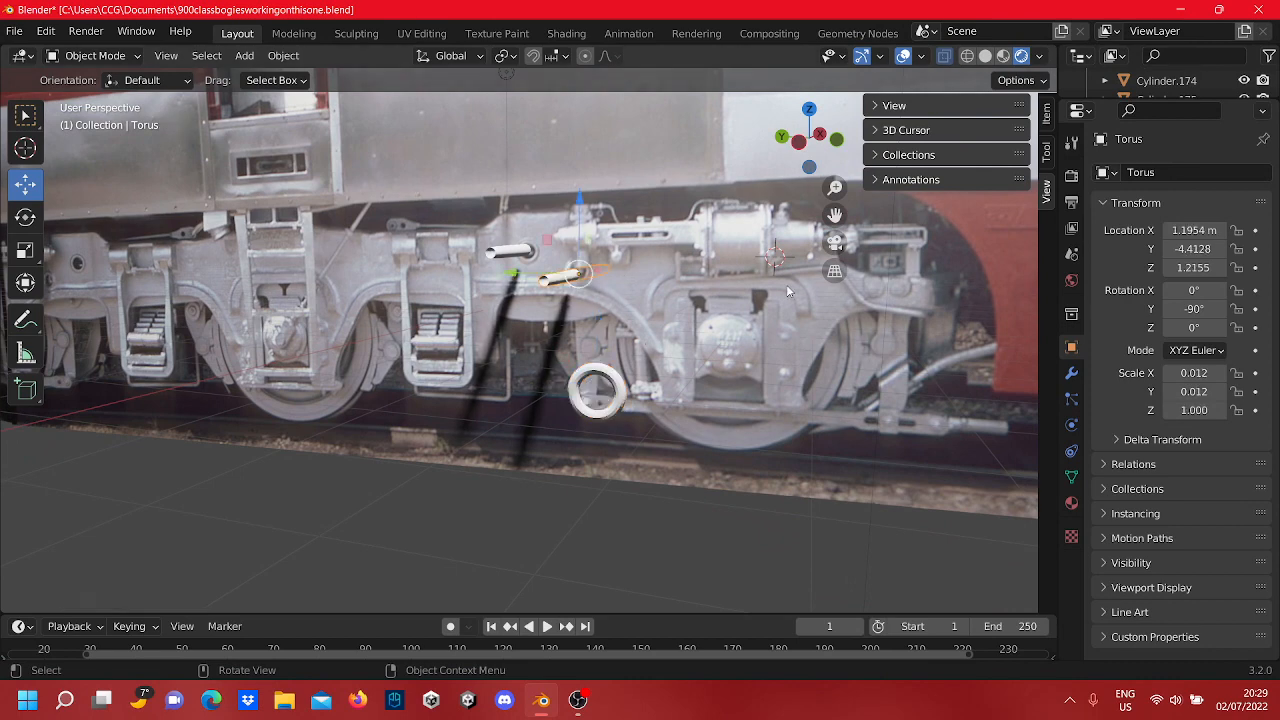
pyautogui.click(830, 142)
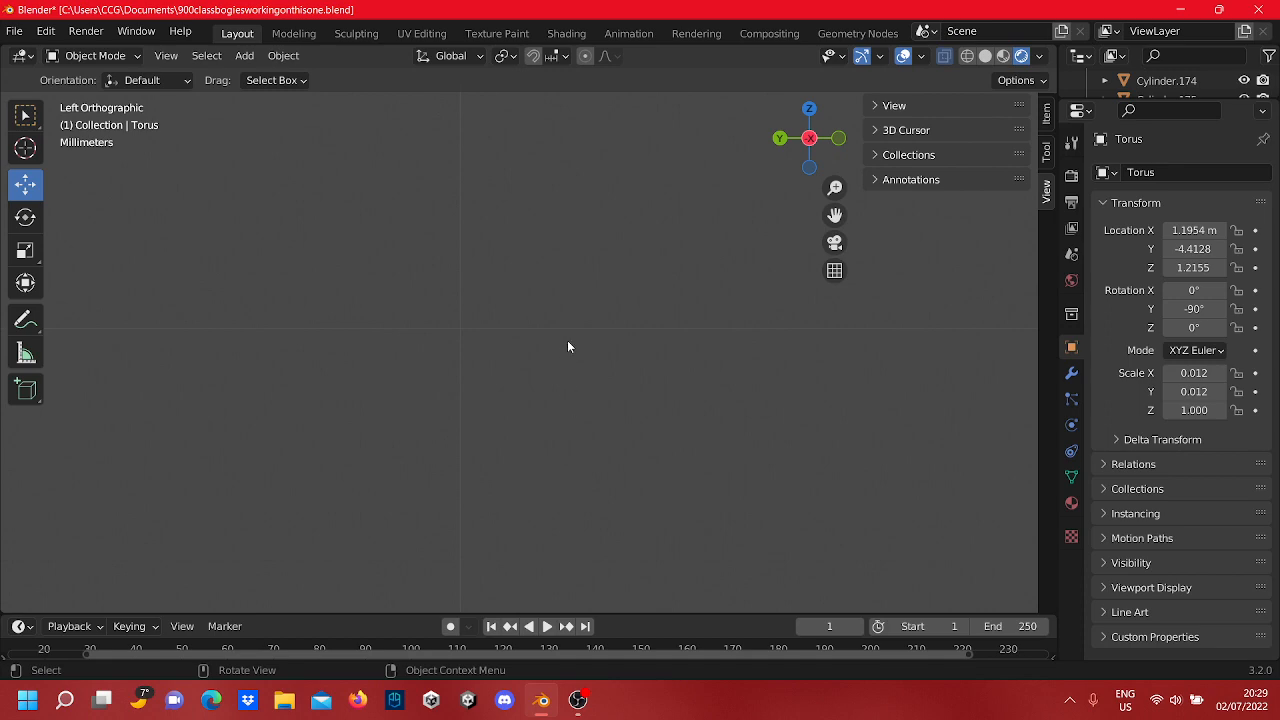
pyautogui.moveTo(580, 357); pyautogui.dragTo(494, 362, button='middle')
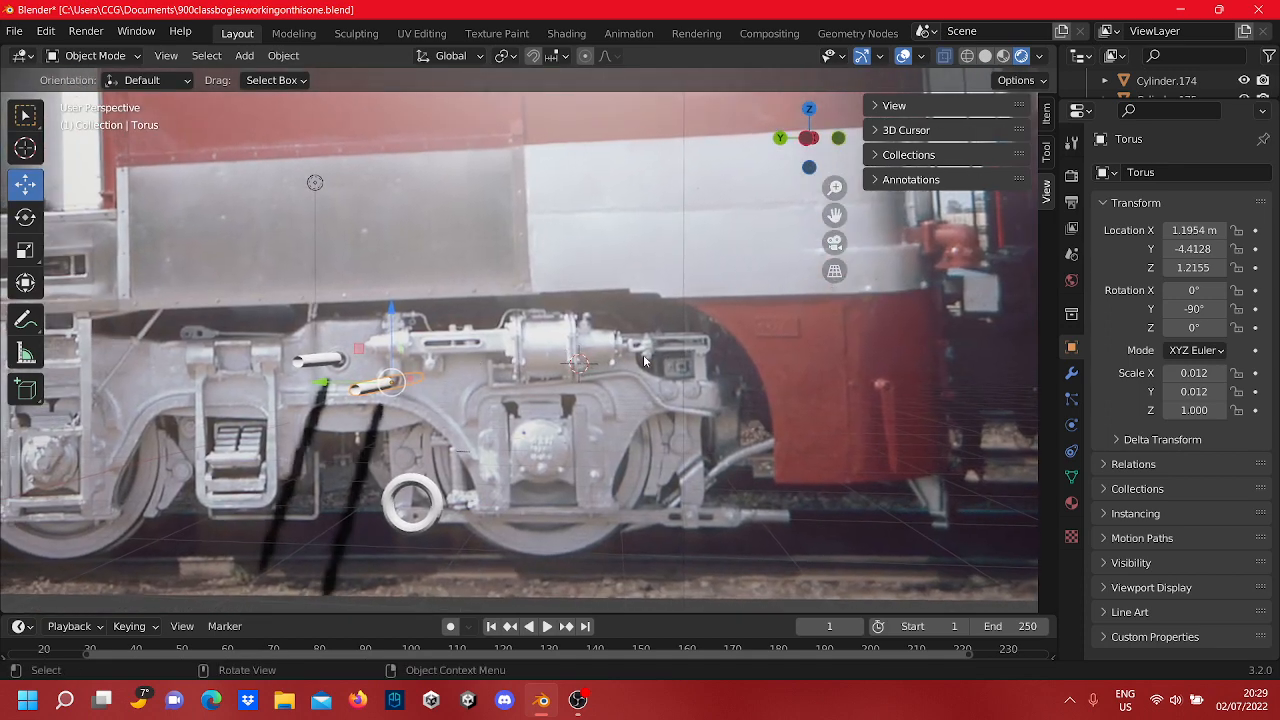
pyautogui.scroll(-6, 645, 362)
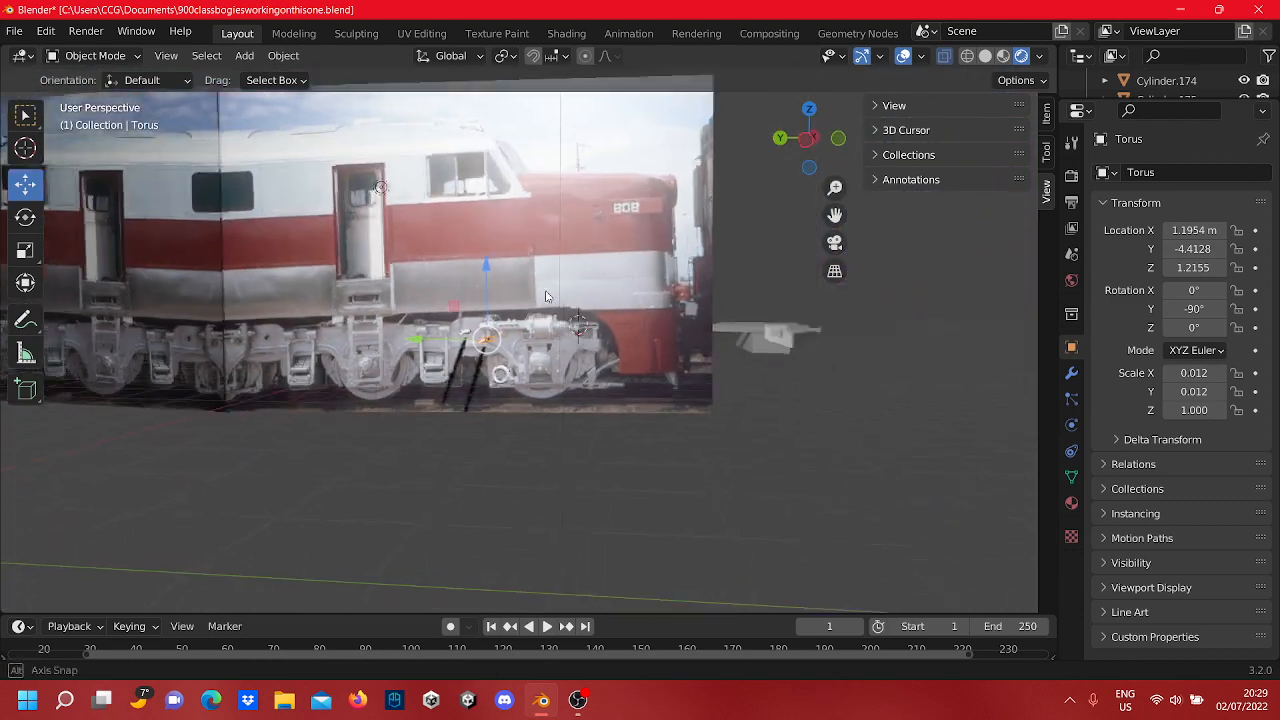
pyautogui.moveTo(546, 296)
pyautogui.mouseDown(button='middle')
pyautogui.moveTo(471, 296)
pyautogui.moveTo(296, 258)
pyautogui.moveTo(294, 284)
pyautogui.mouseUp(button='middle')
pyautogui.scroll(14, 700, 417)
pyautogui.scroll(-6, 889, 468)
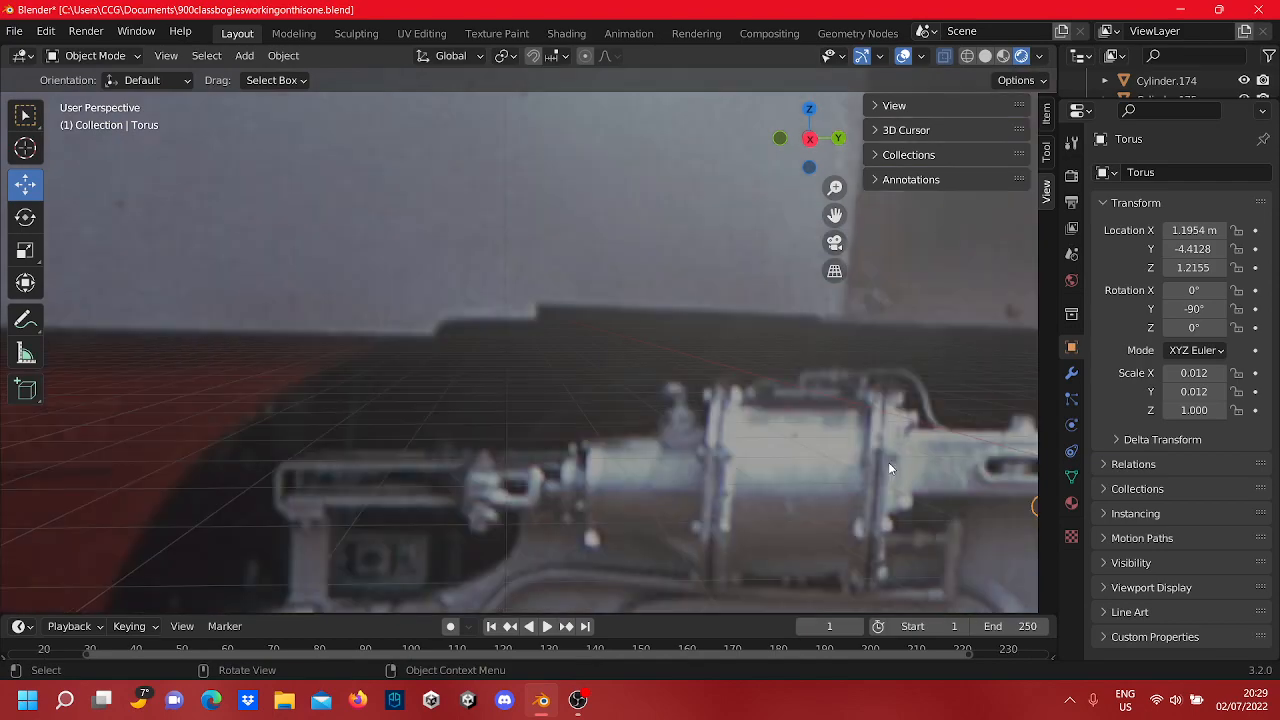
pyautogui.keyDown('shift'); pyautogui.moveTo(888, 462); pyautogui.dragTo(325, 384, button='middle'); pyautogui.keyUp('shift')
pyautogui.scroll(-6, 686, 393)
pyautogui.scroll(-6, 504, 385)
pyautogui.scroll(7, 552, 411)
pyautogui.keyDown('shift'); pyautogui.moveTo(468, 404); pyautogui.dragTo(691, 375, button='middle'); pyautogui.keyUp('shift')
pyautogui.scroll(4, 563, 470)
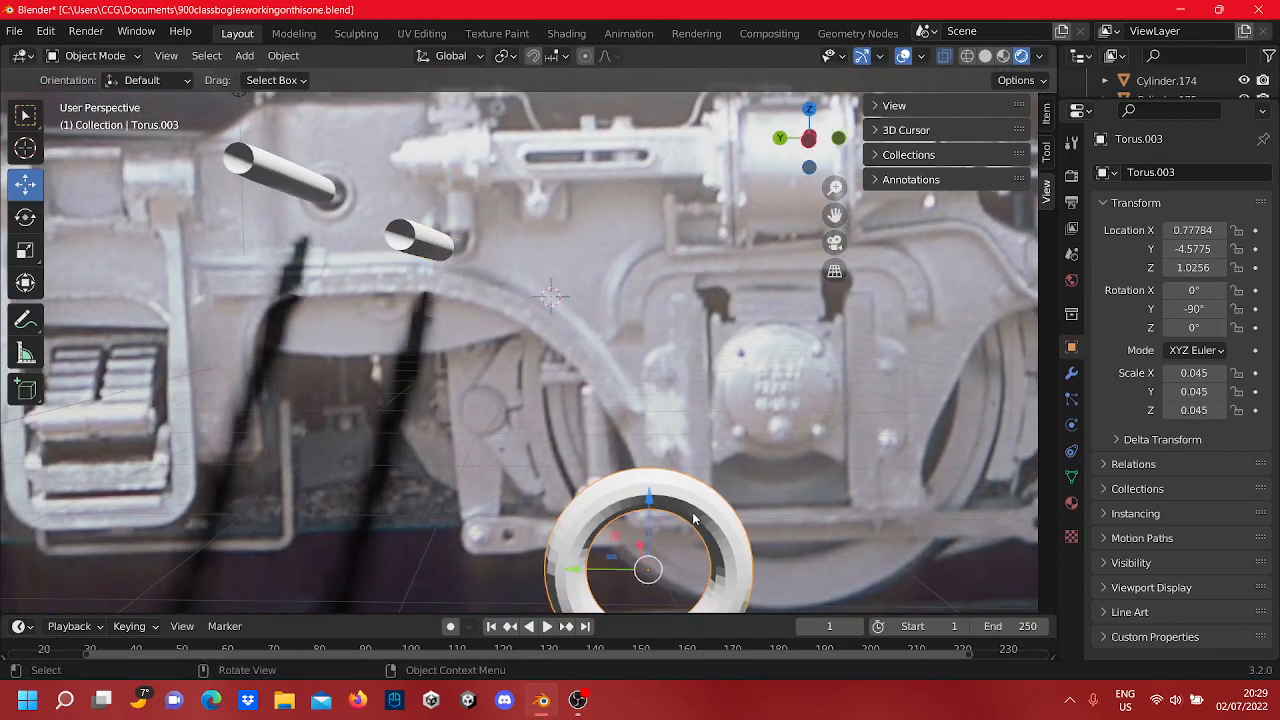
# Step: Align the ring with the rod below the brake cylinder, at about Y -4.41 m and Z 1.22 m
pyautogui.moveTo(655, 505); pyautogui.dragTo(608, 167)
pyautogui.moveTo(590, 246); pyautogui.dragTo(324, 254)
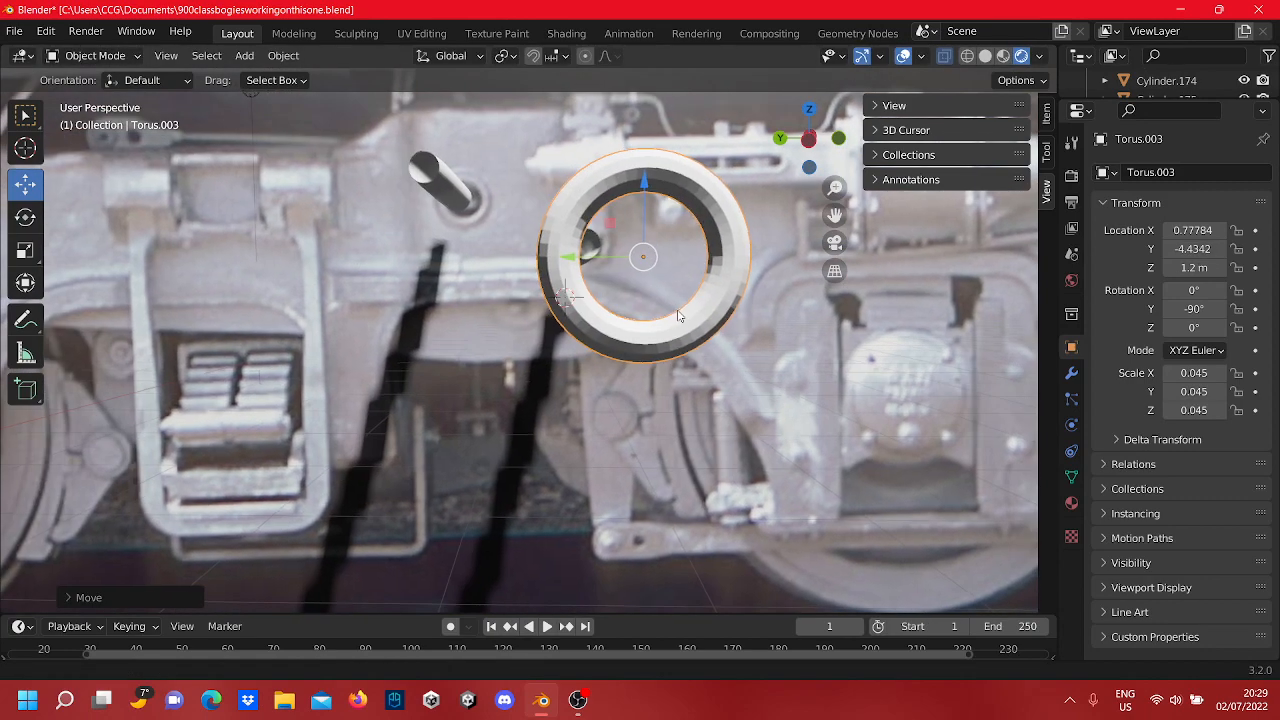
pyautogui.moveTo(678, 316); pyautogui.dragTo(669, 295, button='middle')
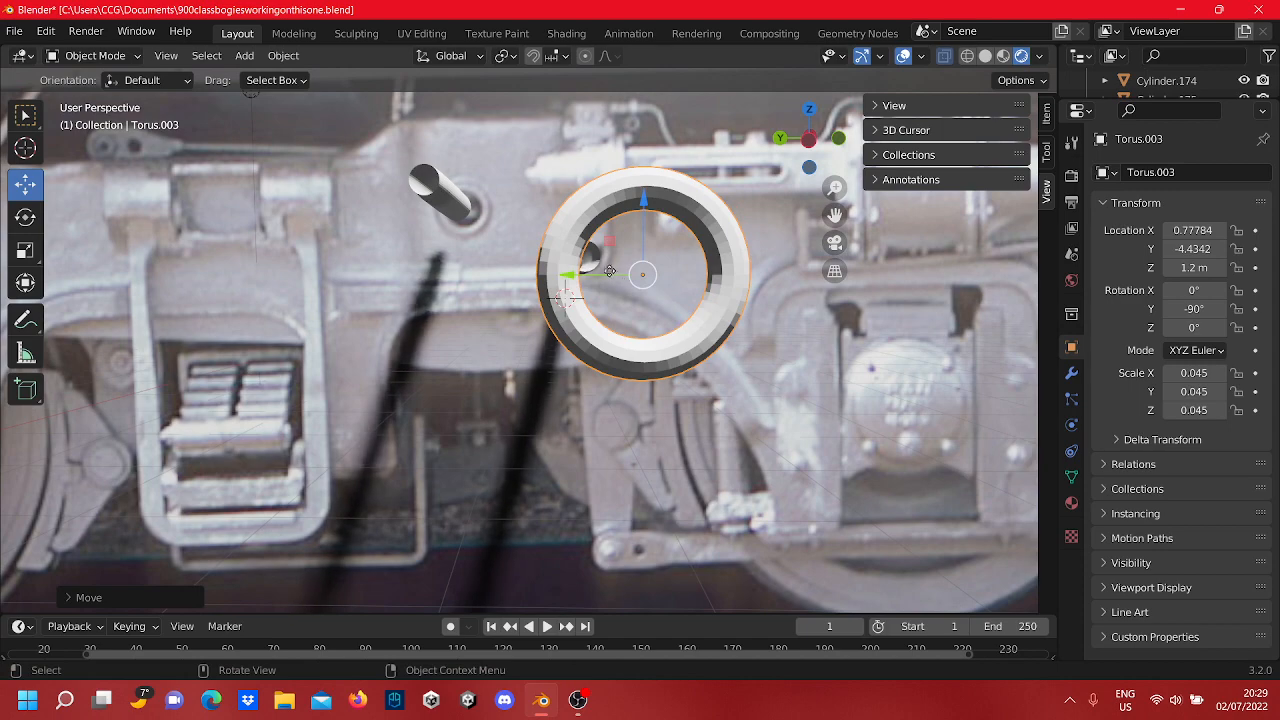
pyautogui.moveTo(609, 271); pyautogui.dragTo(563, 289)
pyautogui.moveTo(603, 290); pyautogui.dragTo(614, 291, button='middle')
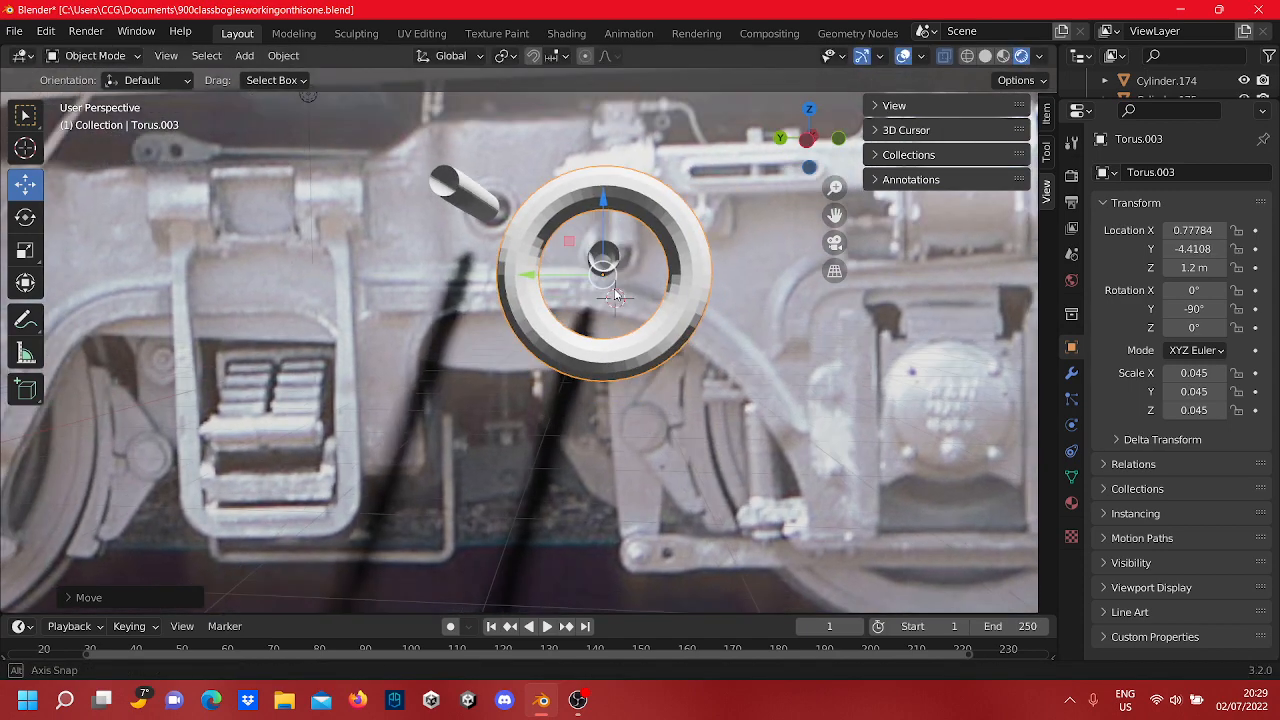
pyautogui.moveTo(602, 201); pyautogui.dragTo(603, 163)
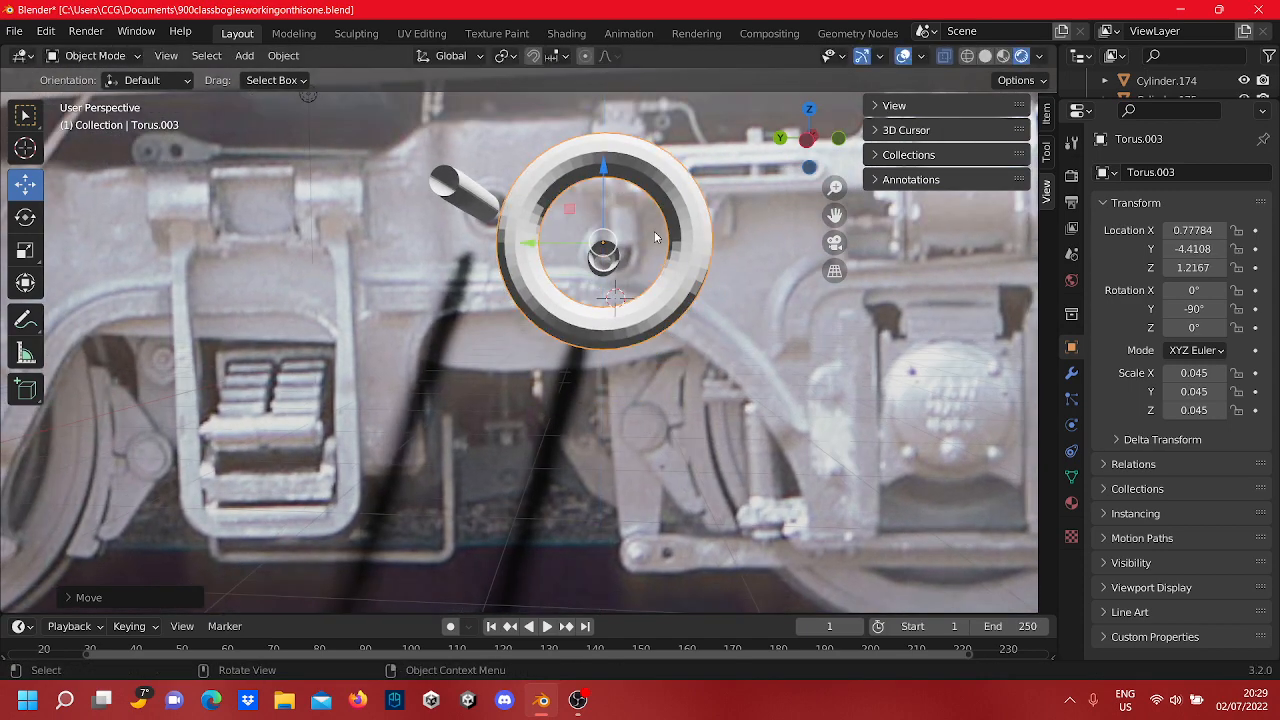
# Step: Scale the ring down uniformly to about 0.016 to suit the rod's thickness
pyautogui.scroll(-3, 655, 238)
pyautogui.moveTo(655, 238); pyautogui.dragTo(583, 265, button='middle')
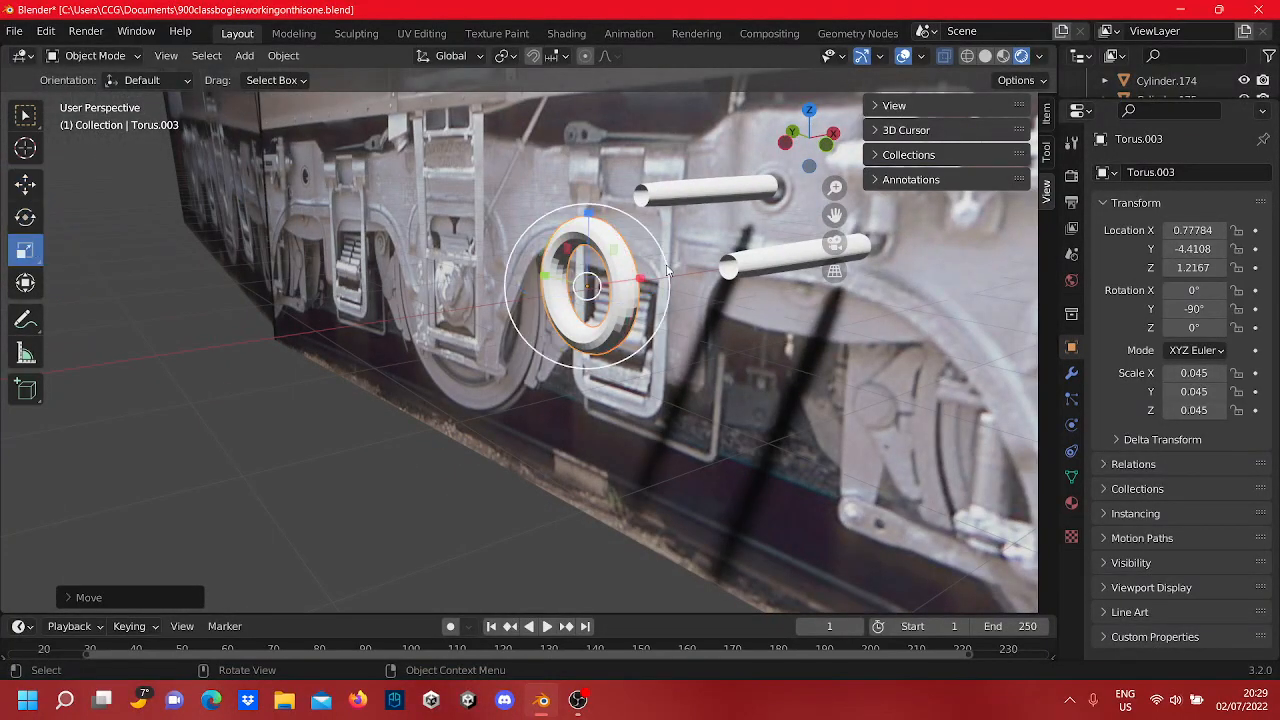
pyautogui.moveTo(660, 253); pyautogui.dragTo(609, 271)
pyautogui.keyDown('shift'); pyautogui.moveTo(597, 369); pyautogui.dragTo(483, 422, button='middle'); pyautogui.keyUp('shift')
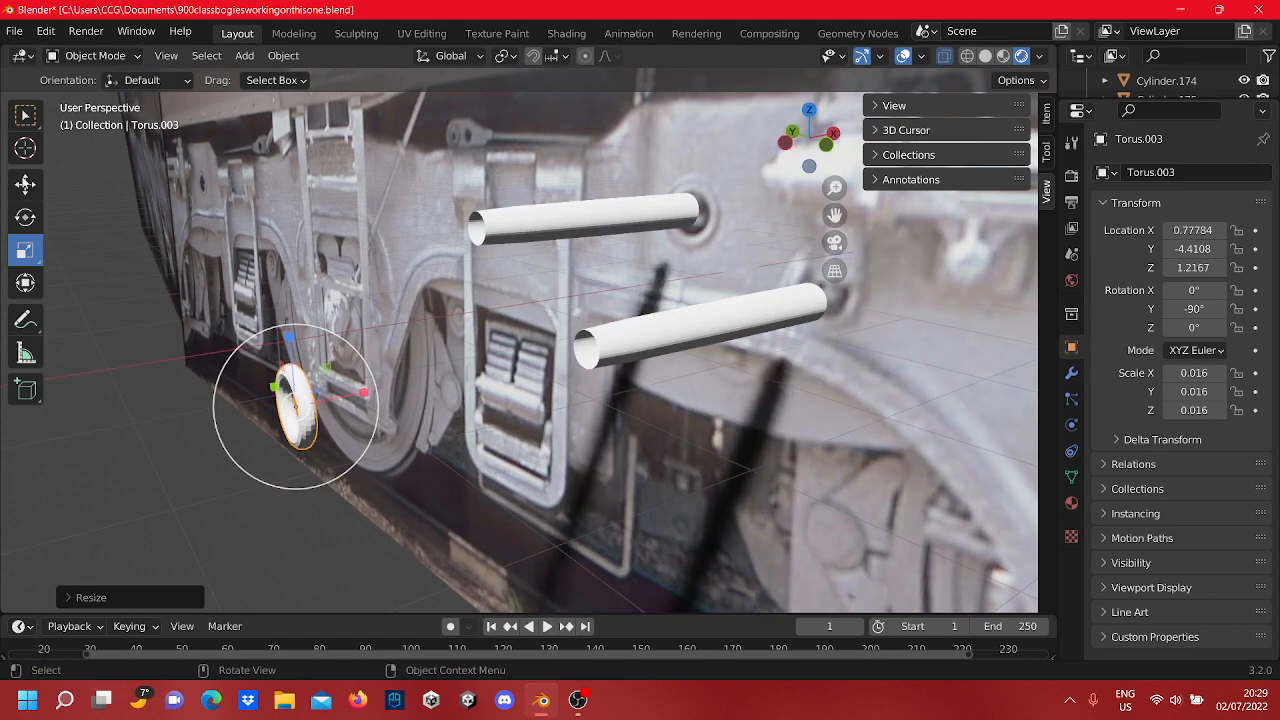
# Step: Move the ring along X to about 0.95 m, towards the rod below the brake cylinder
pyautogui.moveTo(358, 405); pyautogui.dragTo(673, 367)
pyautogui.scroll(5, 584, 379)
pyautogui.moveTo(612, 381); pyautogui.dragTo(695, 340, button='middle')
pyautogui.moveTo(695, 340)
pyautogui.keyDown('shift'); pyautogui.mouseDown(button='middle')
pyautogui.moveTo(611, 409)
pyautogui.moveTo(825, 276)
pyautogui.mouseUp(button='middle'); pyautogui.keyUp('shift')
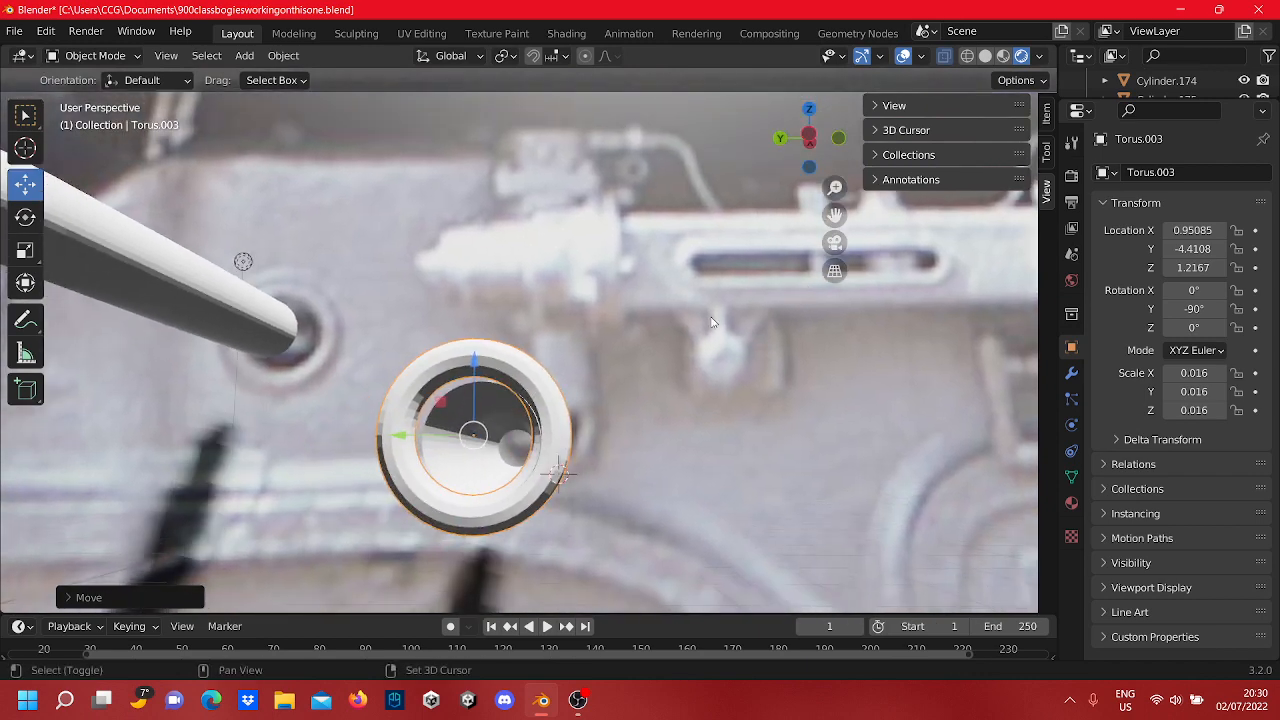
# Step: Centre the ring on the rod below the brake cylinder, at about Y -4.412 m and Z 1.215 m
pyautogui.moveTo(425, 382)
pyautogui.keyDown('shift'); pyautogui.mouseDown(button='middle')
pyautogui.moveTo(585, 290)
pyautogui.moveTo(591, 246)
pyautogui.mouseUp(button='middle'); pyautogui.keyUp('shift')
pyautogui.scroll(-2, 602, 328)
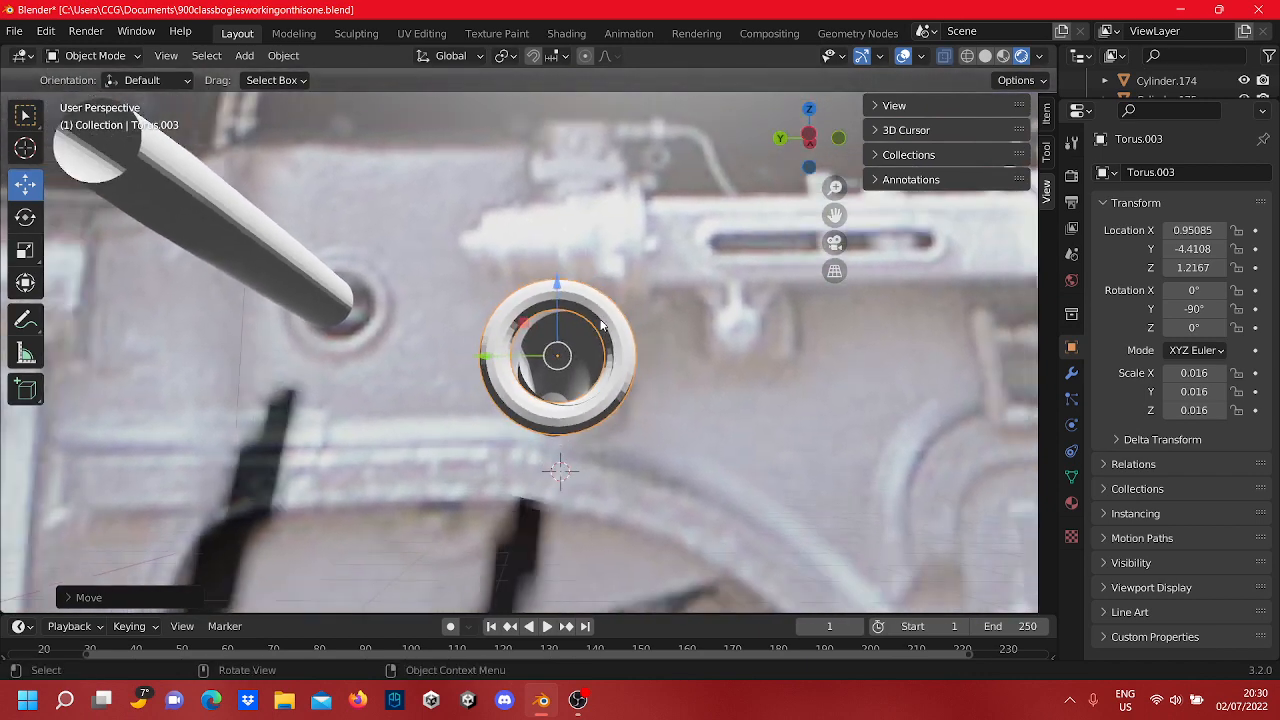
pyautogui.moveTo(603, 328); pyautogui.dragTo(545, 315, button='middle')
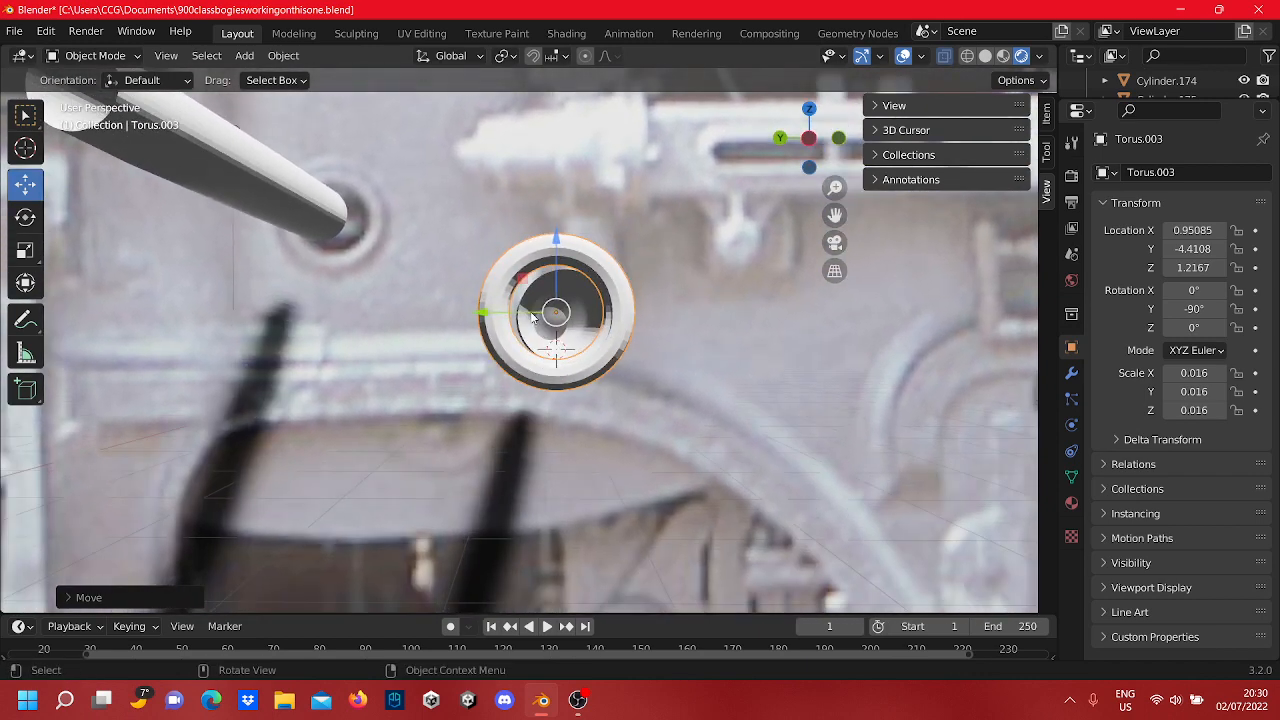
pyautogui.moveTo(533, 318); pyautogui.dragTo(559, 258)
pyautogui.press('z')
pyautogui.moveTo(580, 289); pyautogui.dragTo(633, 281, button='middle')
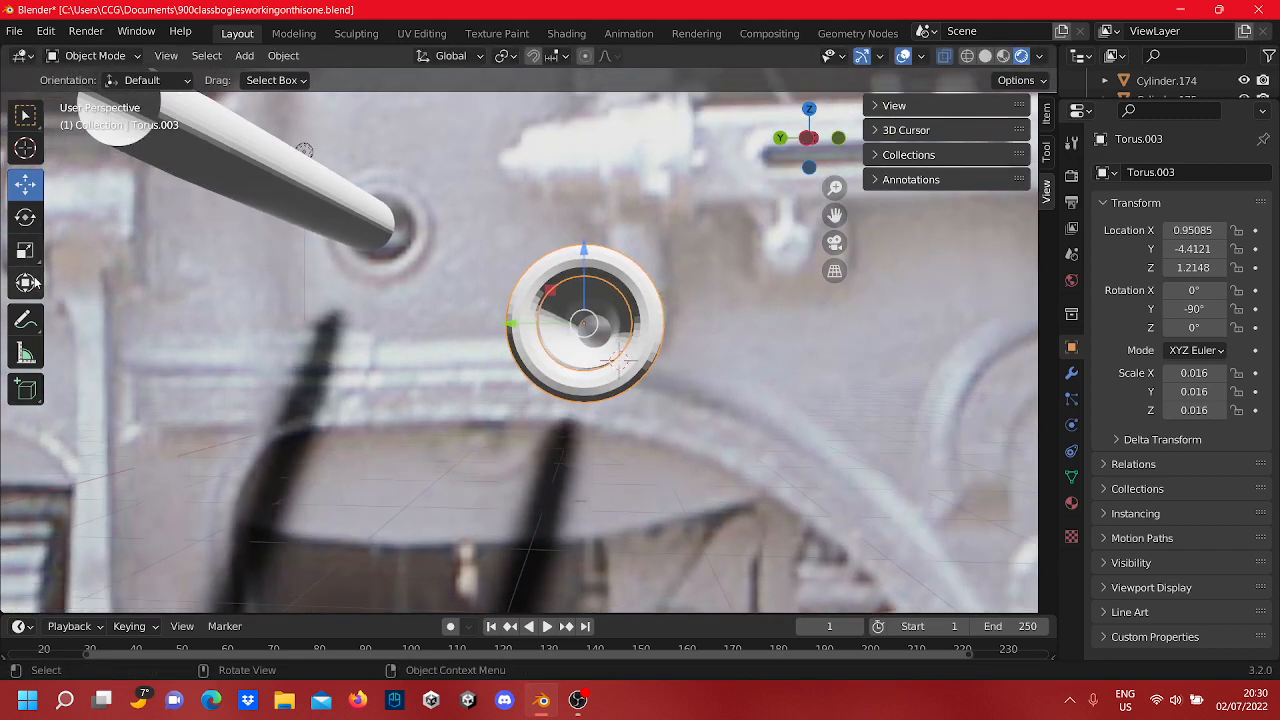
# Step: Scale the ring down uniformly to about 0.015 so it fits the rod more closely
pyautogui.scroll(-1, 664, 247)
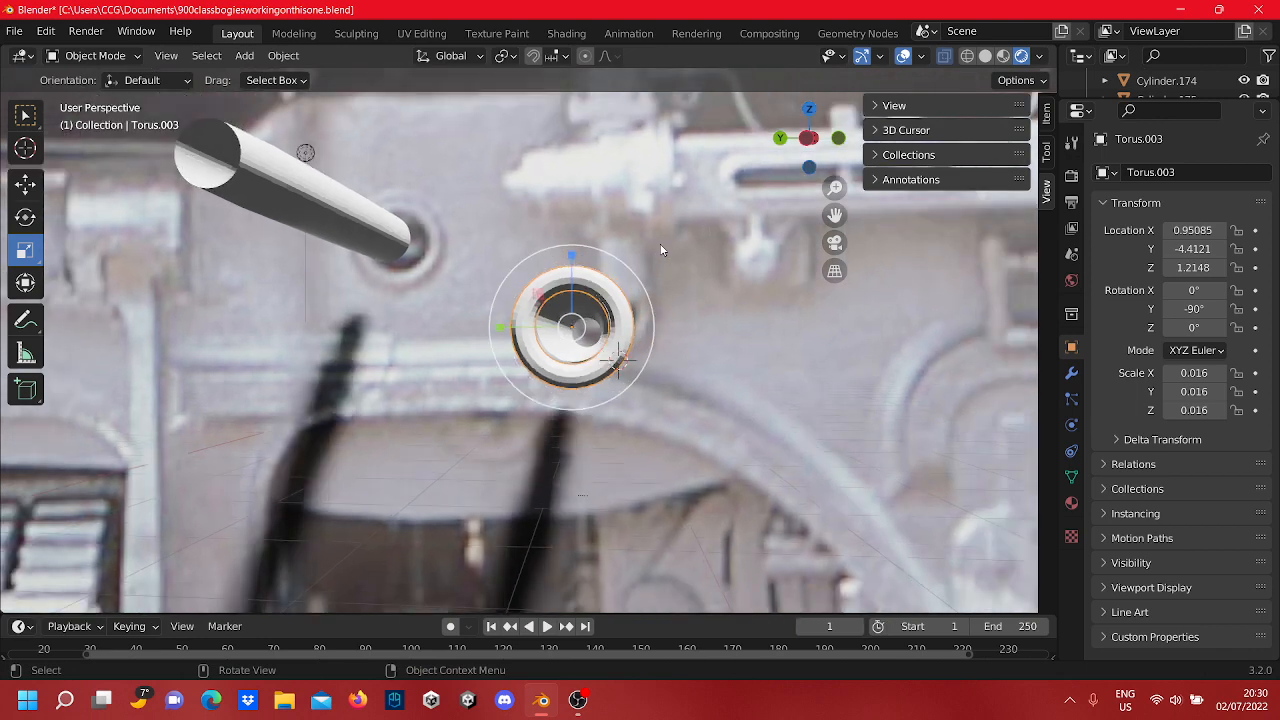
pyautogui.moveTo(663, 247); pyautogui.dragTo(657, 250, button='middle')
pyautogui.scroll(1, 657, 247)
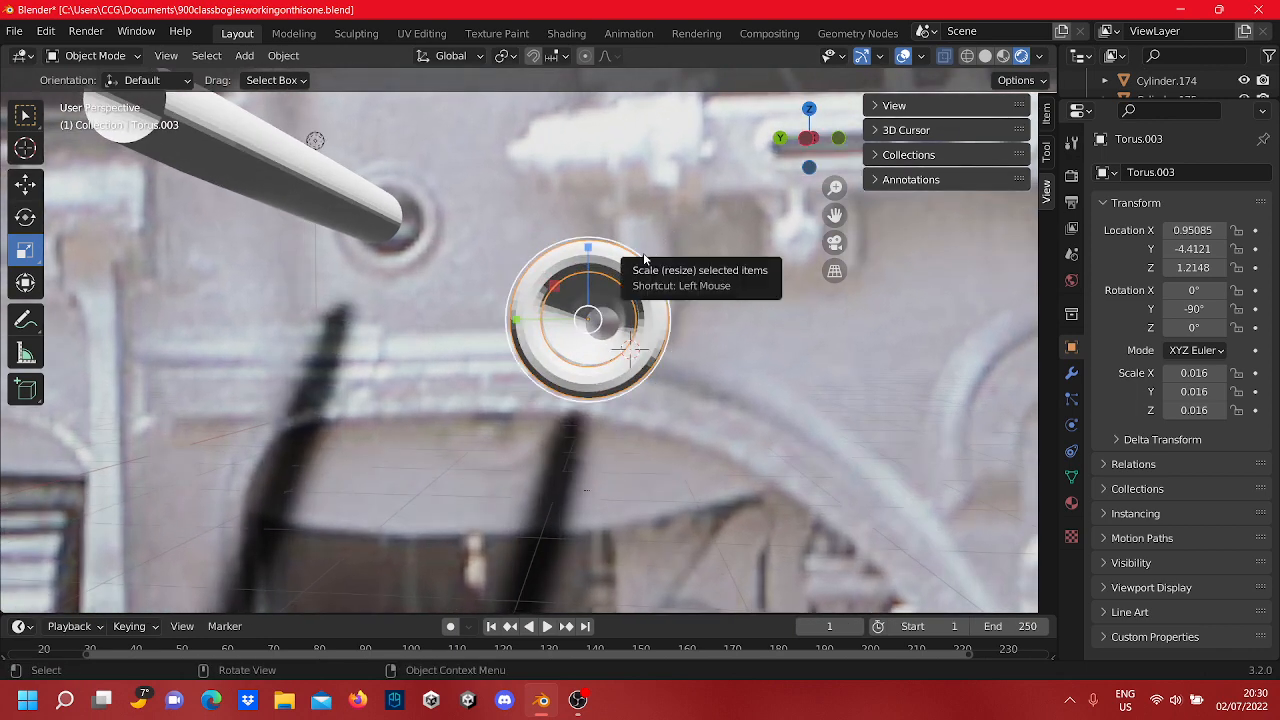
pyautogui.press('s')
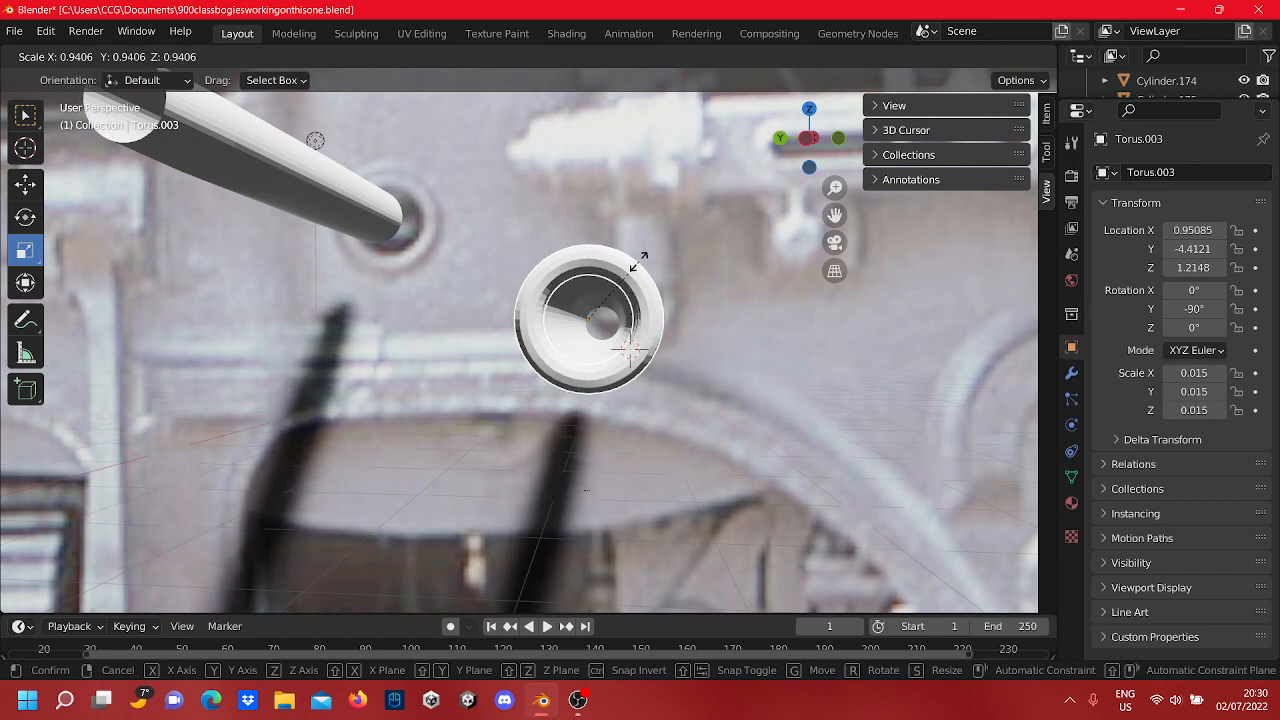
pyautogui.click(688, 251)
pyautogui.moveTo(688, 251); pyautogui.dragTo(519, 272, button='middle')
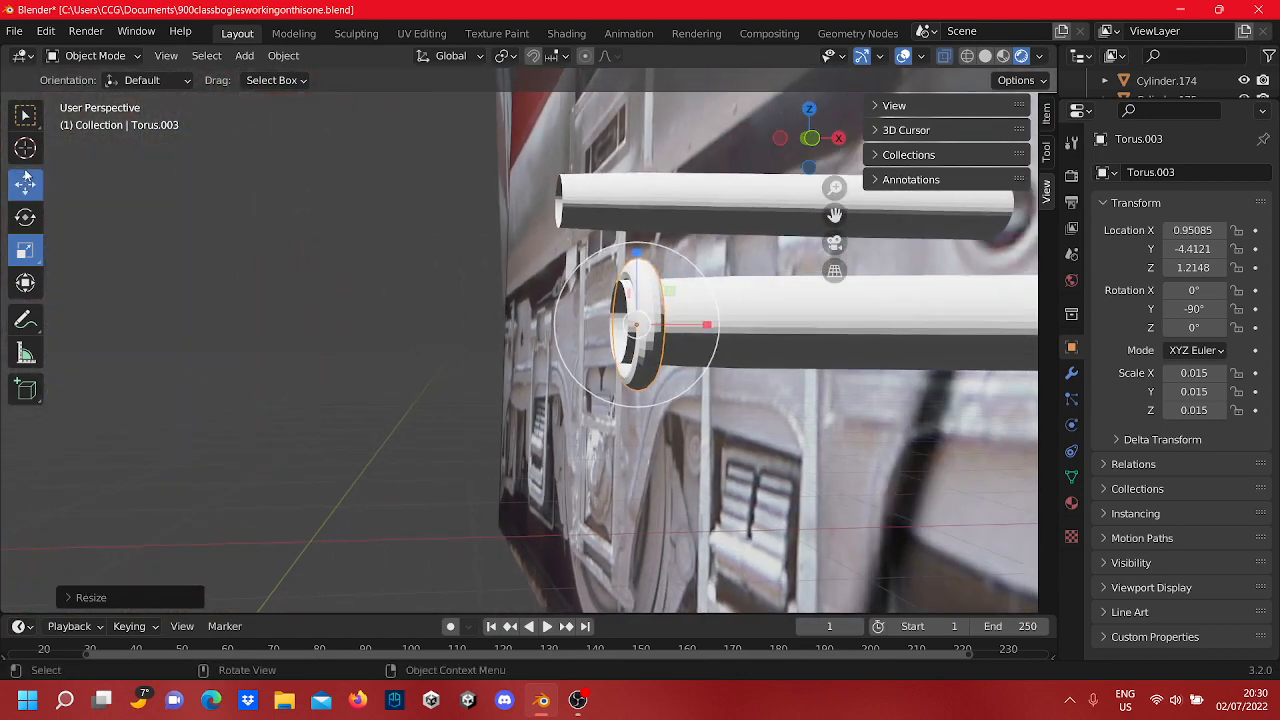
# Step: Move the ring along X to about 0.947 m, at the open end of the rod
pyautogui.moveTo(711, 327); pyautogui.dragTo(593, 323)
pyautogui.moveTo(593, 323); pyautogui.dragTo(645, 300, button='middle')
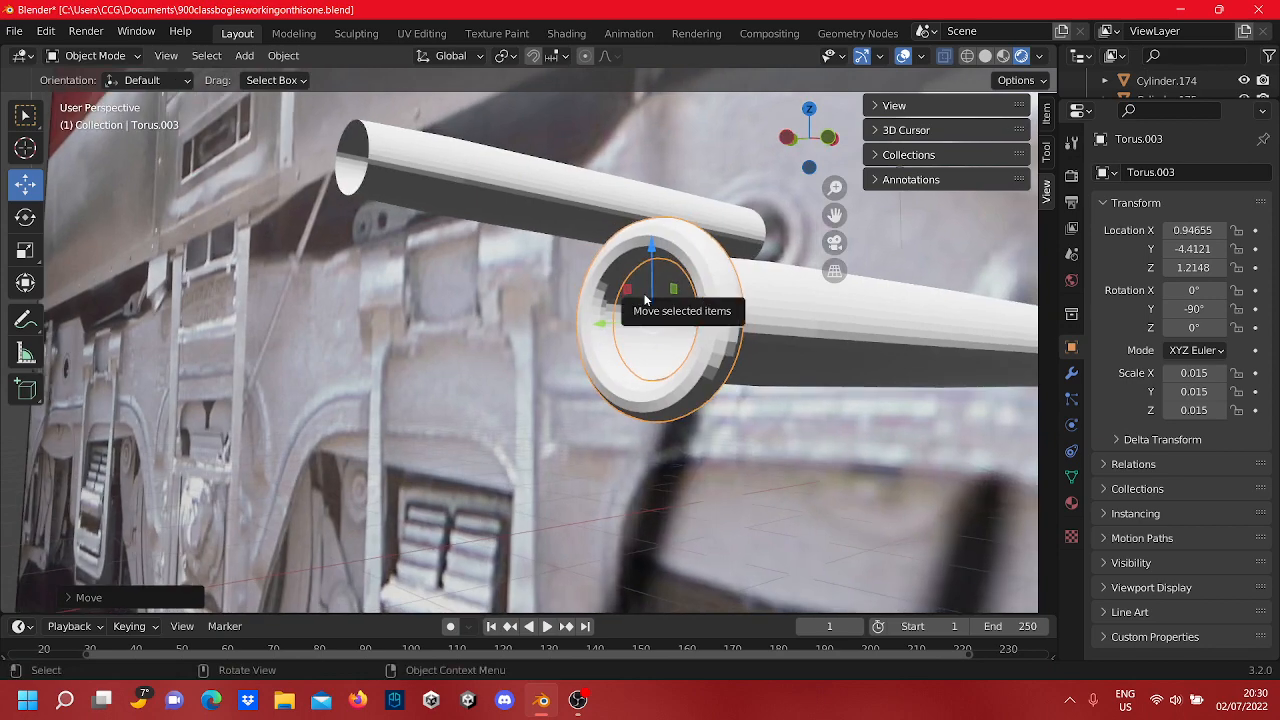
pyautogui.moveTo(645, 300); pyautogui.dragTo(726, 365, button='middle')
pyautogui.moveTo(660, 340); pyautogui.dragTo(590, 272, button='middle')
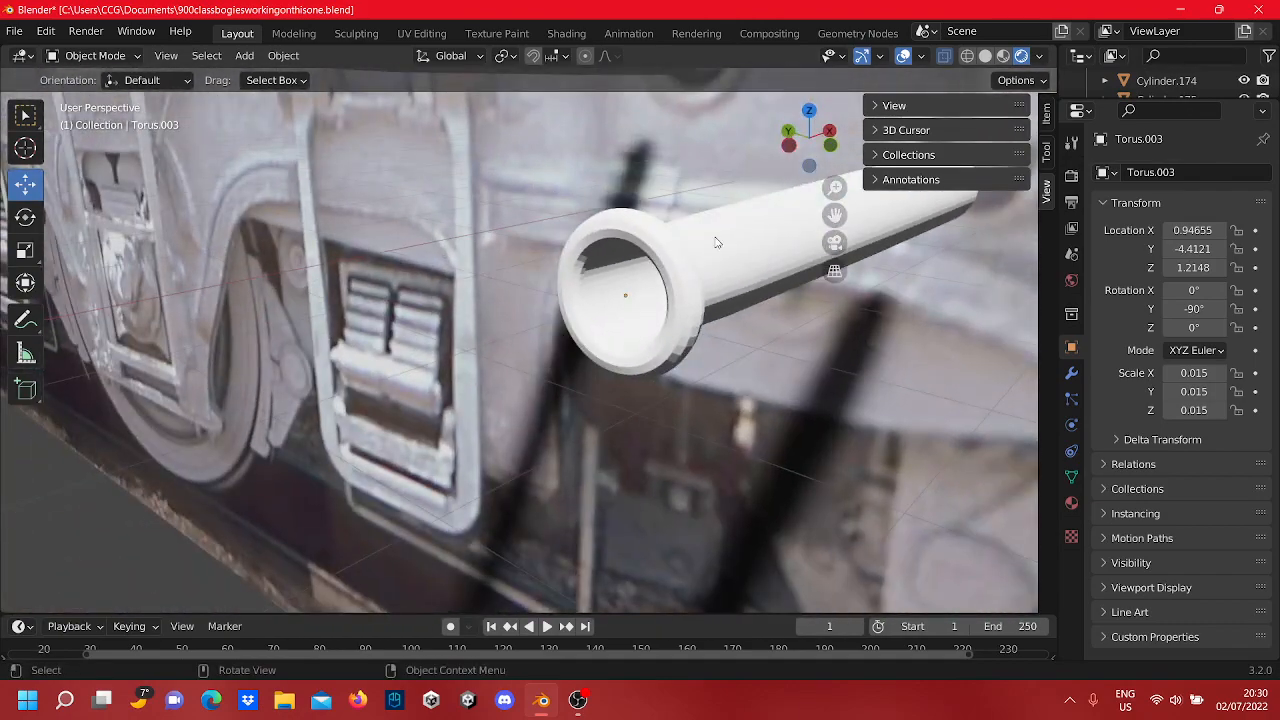
# Step: Shift the ring slightly outward along X to about 0.945 m on the rod's open end
pyautogui.press('Tab')
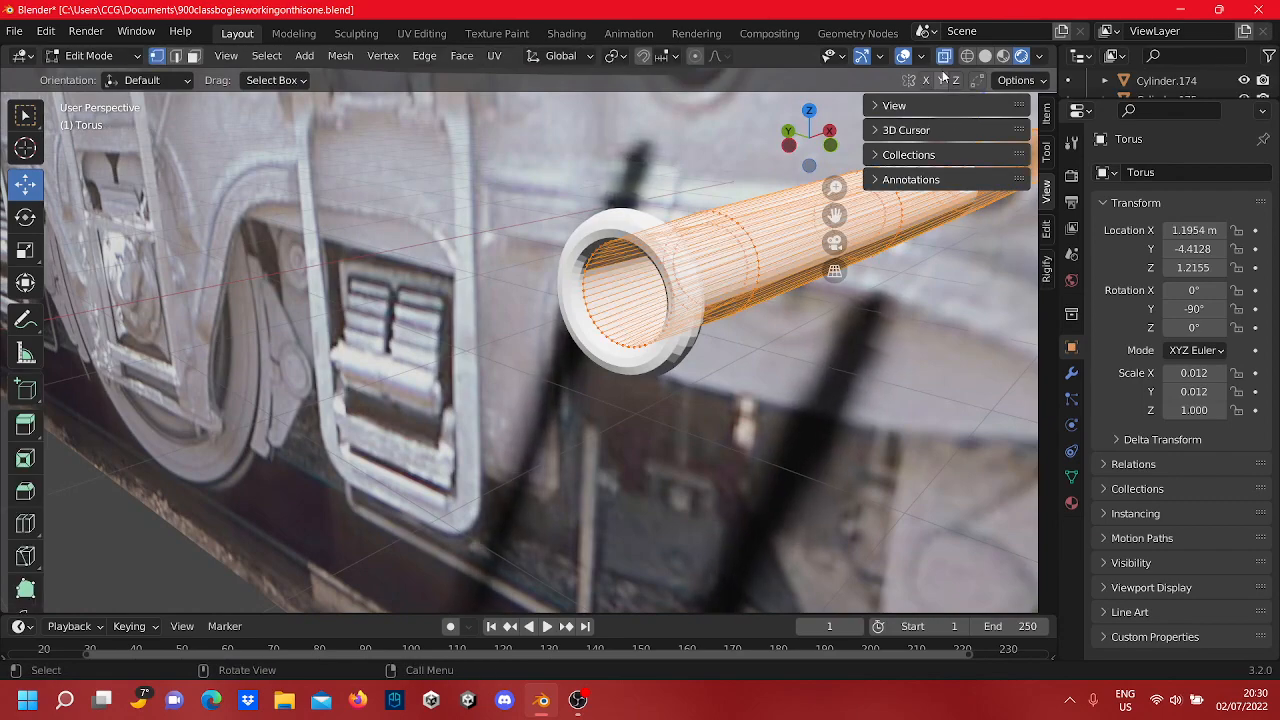
pyautogui.press('Tab')
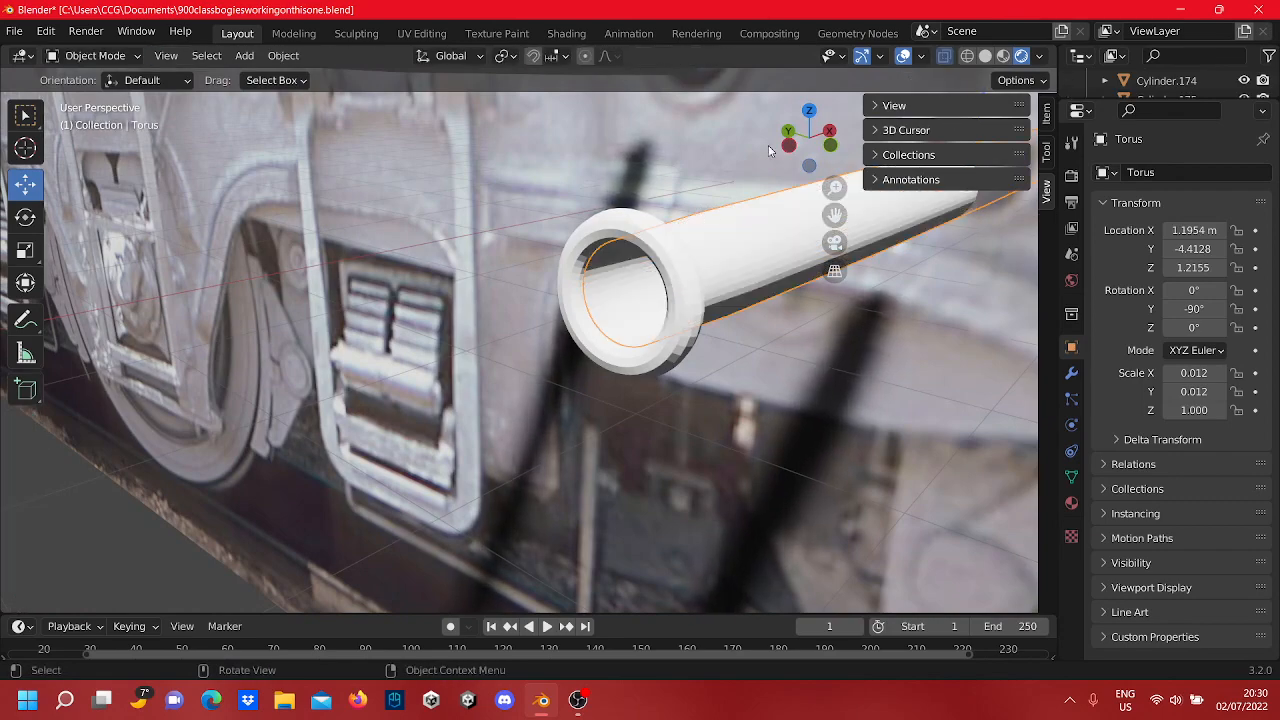
pyautogui.moveTo(705, 217); pyautogui.dragTo(490, 246, button='middle')
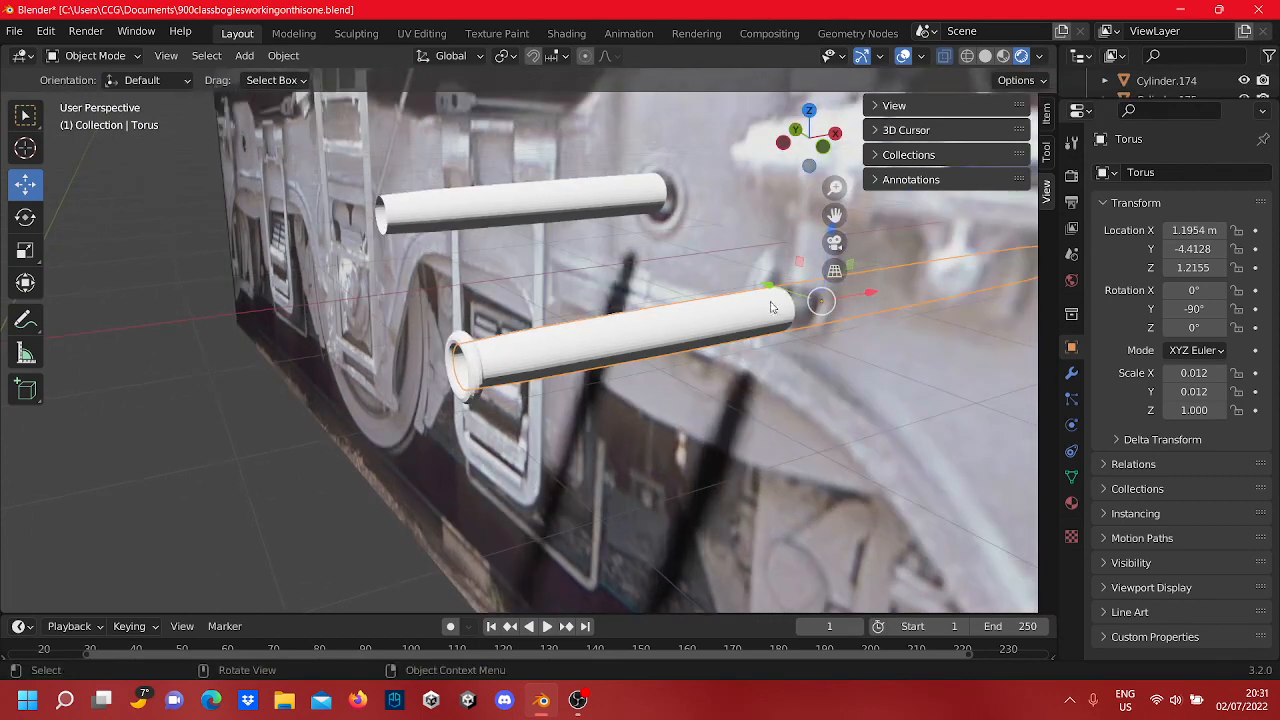
pyautogui.scroll(3, 491, 393)
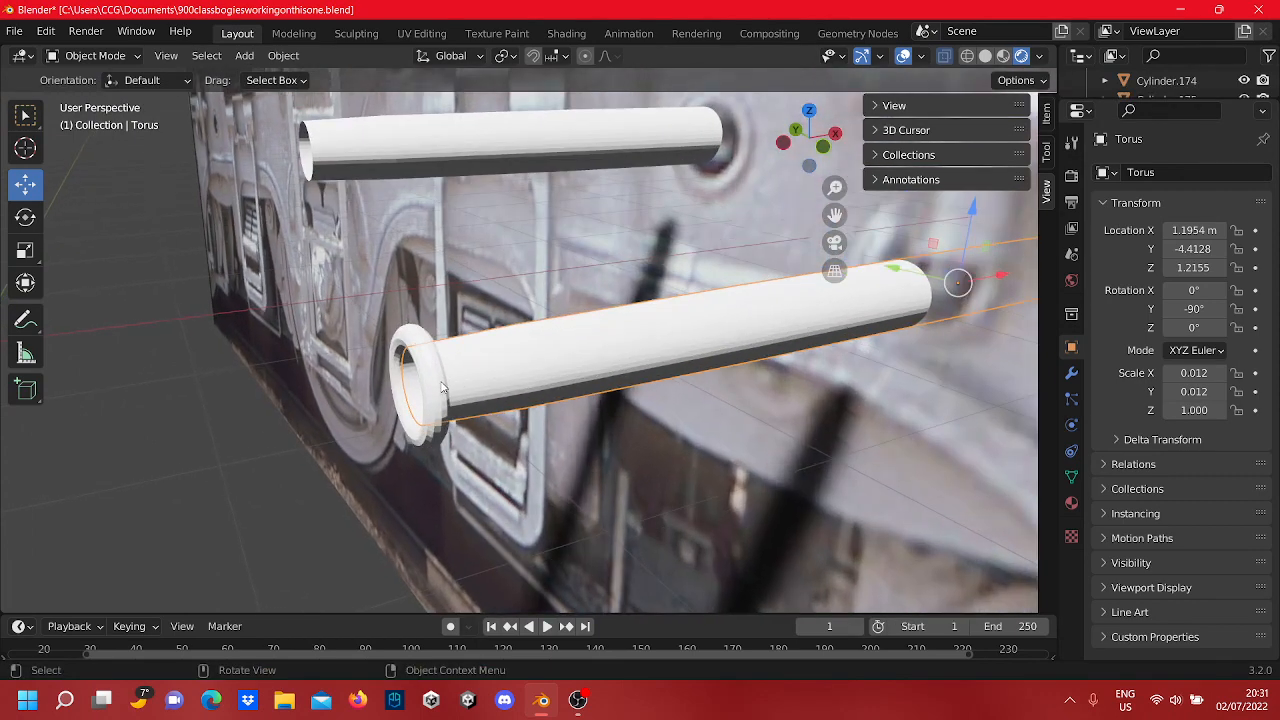
pyautogui.click(441, 387)
pyautogui.keyDown('shift'); pyautogui.moveTo(482, 394); pyautogui.dragTo(535, 368, button='middle'); pyautogui.keyUp('shift')
pyautogui.scroll(2, 535, 368)
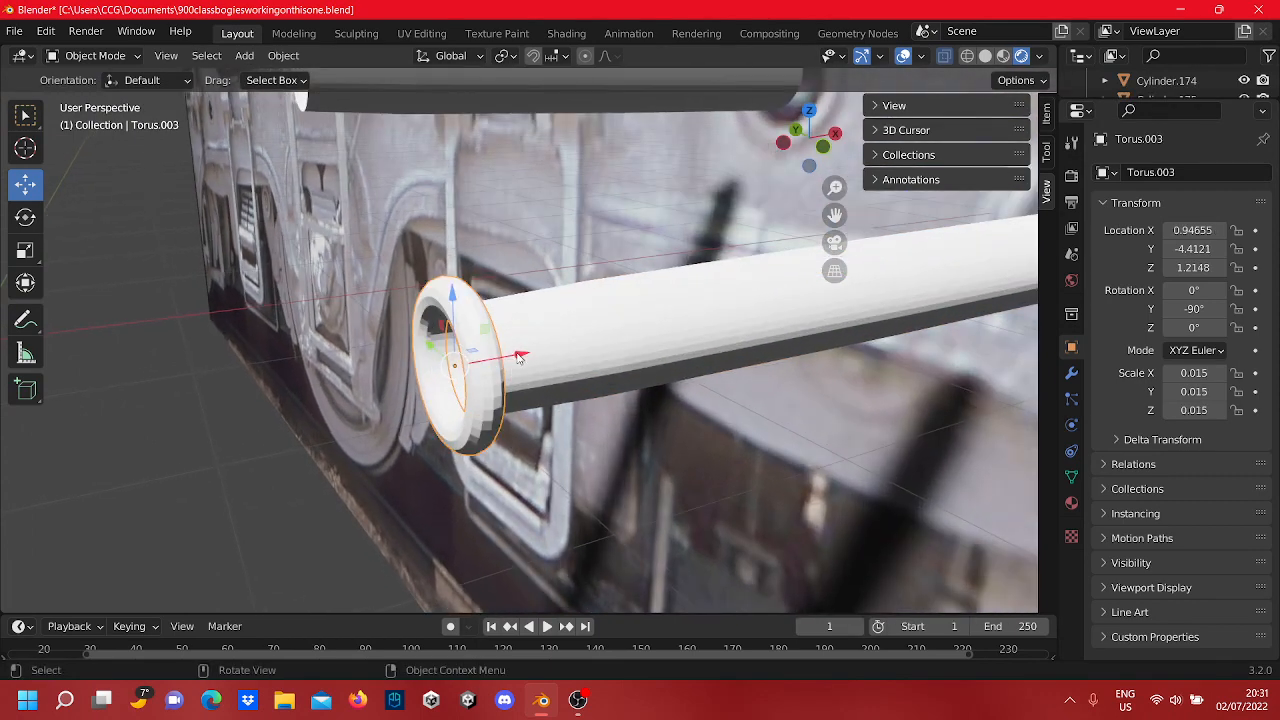
pyautogui.moveTo(518, 360); pyautogui.dragTo(512, 357)
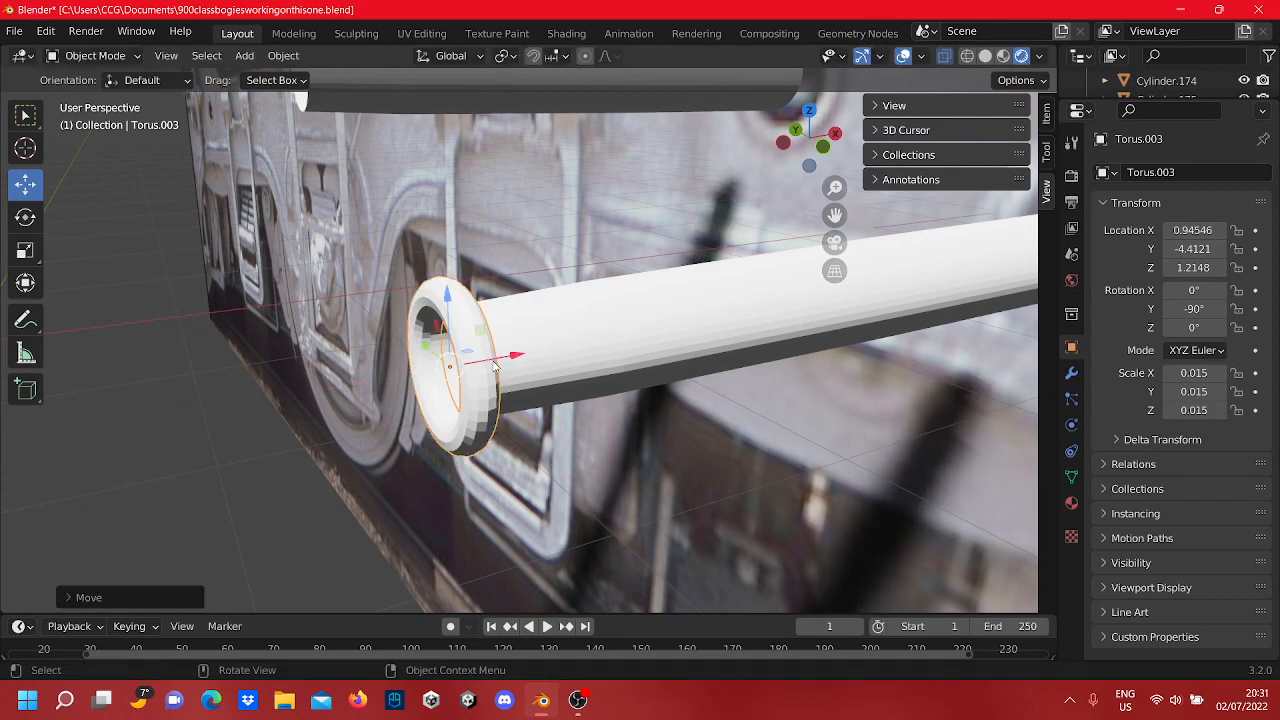
pyautogui.moveTo(512, 357); pyautogui.dragTo(492, 390, button='middle')
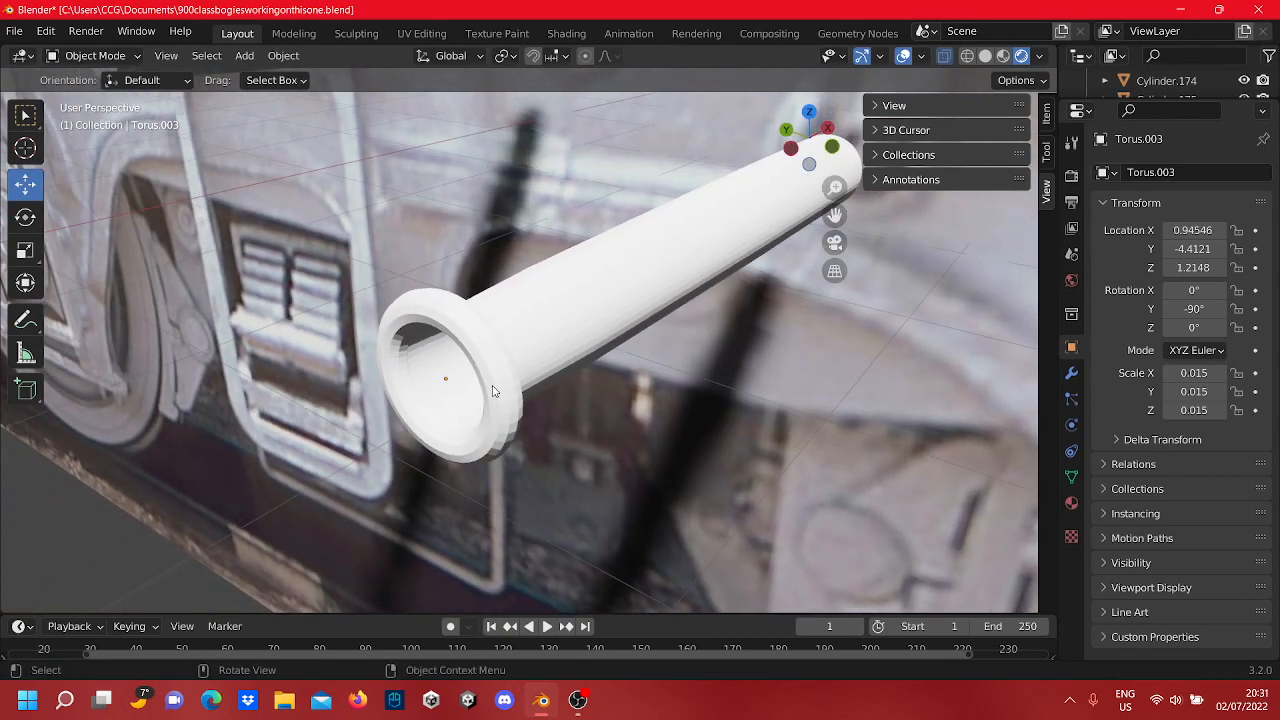
# Step: Duplicate the ring and move the copy along Y to about -4.27 m, near the upper rod
pyautogui.scroll(-3, 493, 390)
pyautogui.rightClick(512, 382)
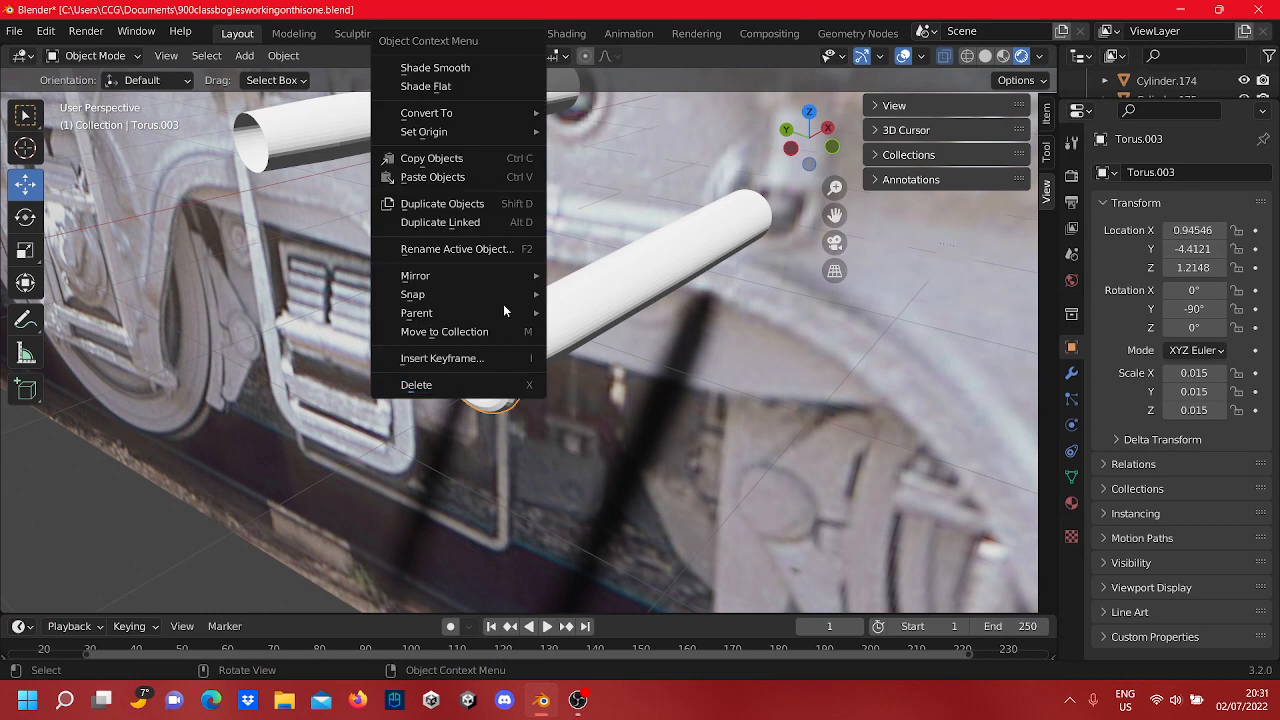
pyautogui.click(477, 203)
pyautogui.rightClick(479, 320)
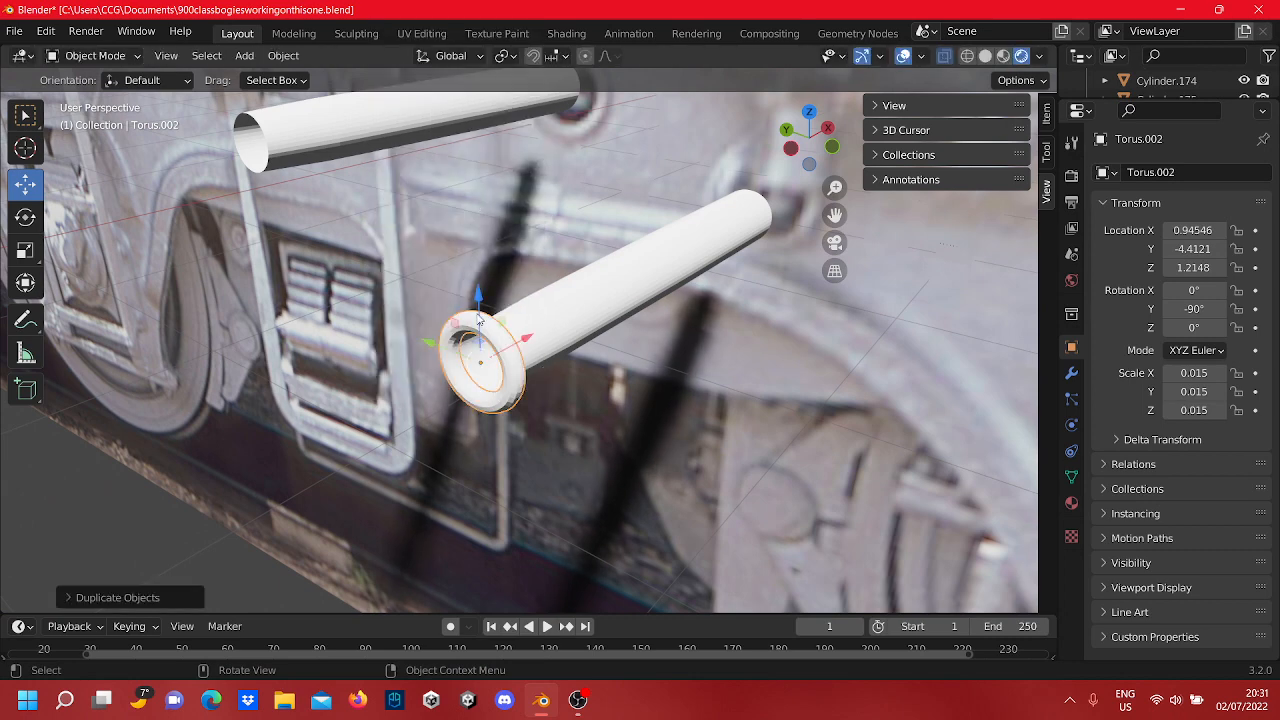
pyautogui.press('g')
pyautogui.press('y')
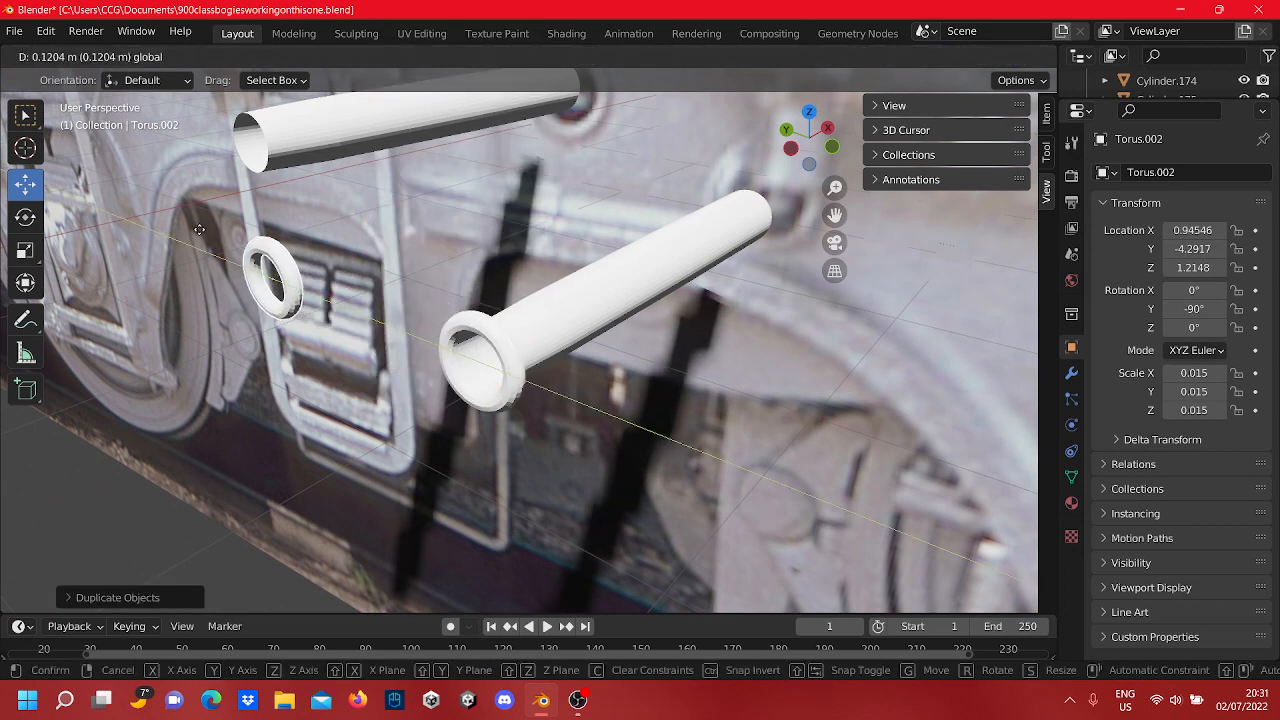
pyautogui.click(185, 244)
pyautogui.moveTo(185, 244); pyautogui.dragTo(586, 327, button='middle')
pyautogui.scroll(-2, 372, 330)
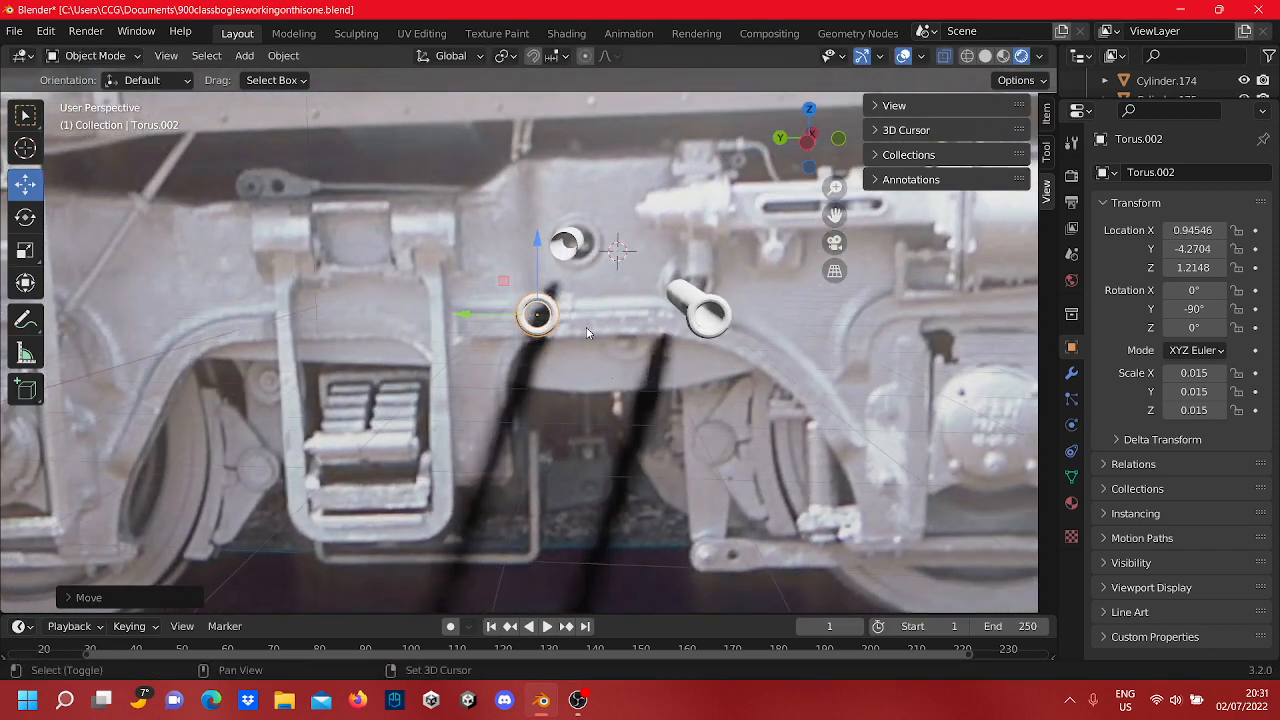
# Step: Align the duplicated ring with the upper rod's open end, at about Y -4.293 m and Z 1.272 m
pyautogui.scroll(6, 586, 327)
pyautogui.scroll(1, 604, 260)
pyautogui.keyDown('shift'); pyautogui.moveTo(604, 260); pyautogui.dragTo(602, 317, button='middle'); pyautogui.keyUp('shift')
pyautogui.moveTo(548, 270); pyautogui.dragTo(539, 94)
pyautogui.scroll(-5, 620, 234)
pyautogui.keyDown('shift'); pyautogui.moveTo(566, 196); pyautogui.dragTo(543, 262, button='middle'); pyautogui.keyUp('shift')
pyautogui.scroll(3, 543, 262)
pyautogui.moveTo(503, 259); pyautogui.dragTo(504, 189)
pyautogui.moveTo(450, 262); pyautogui.dragTo(621, 288)
pyautogui.moveTo(621, 288); pyautogui.dragTo(554, 264, button='middle')
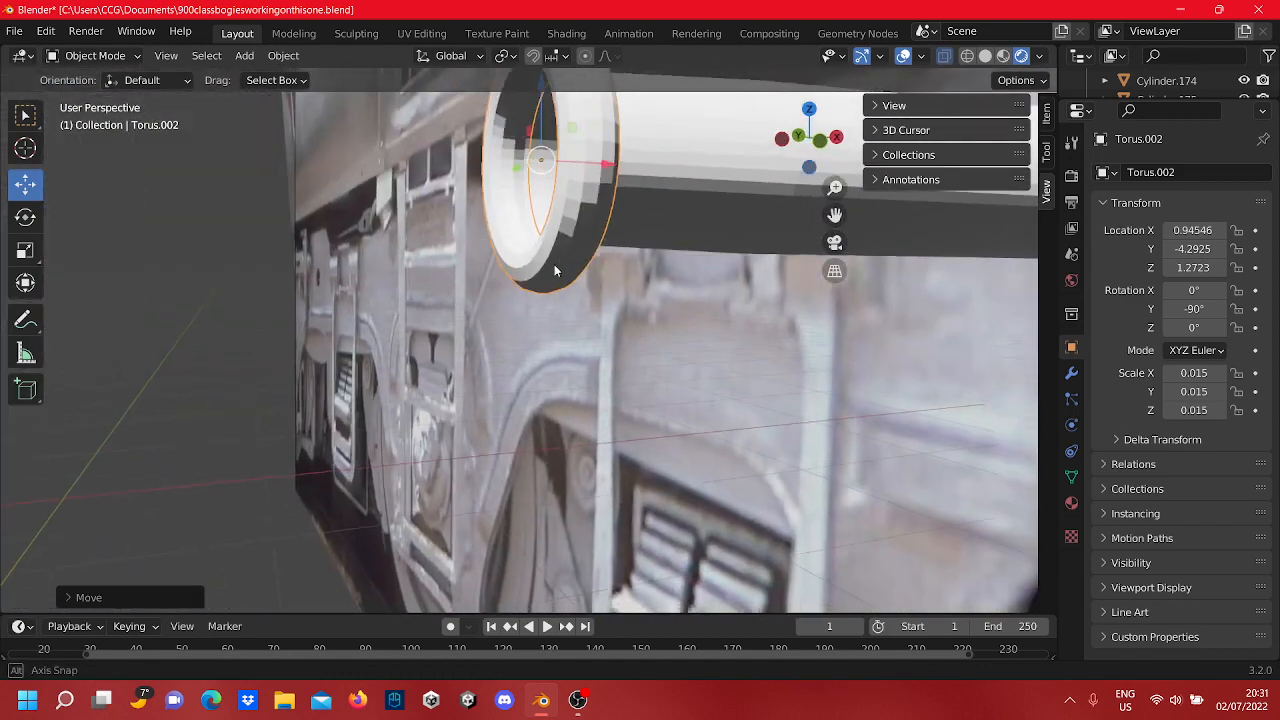
# Step: Move the upper rod along X to about 0.944 m and shorten it to a Z scale of about 0.222
pyautogui.scroll(-5, 551, 263)
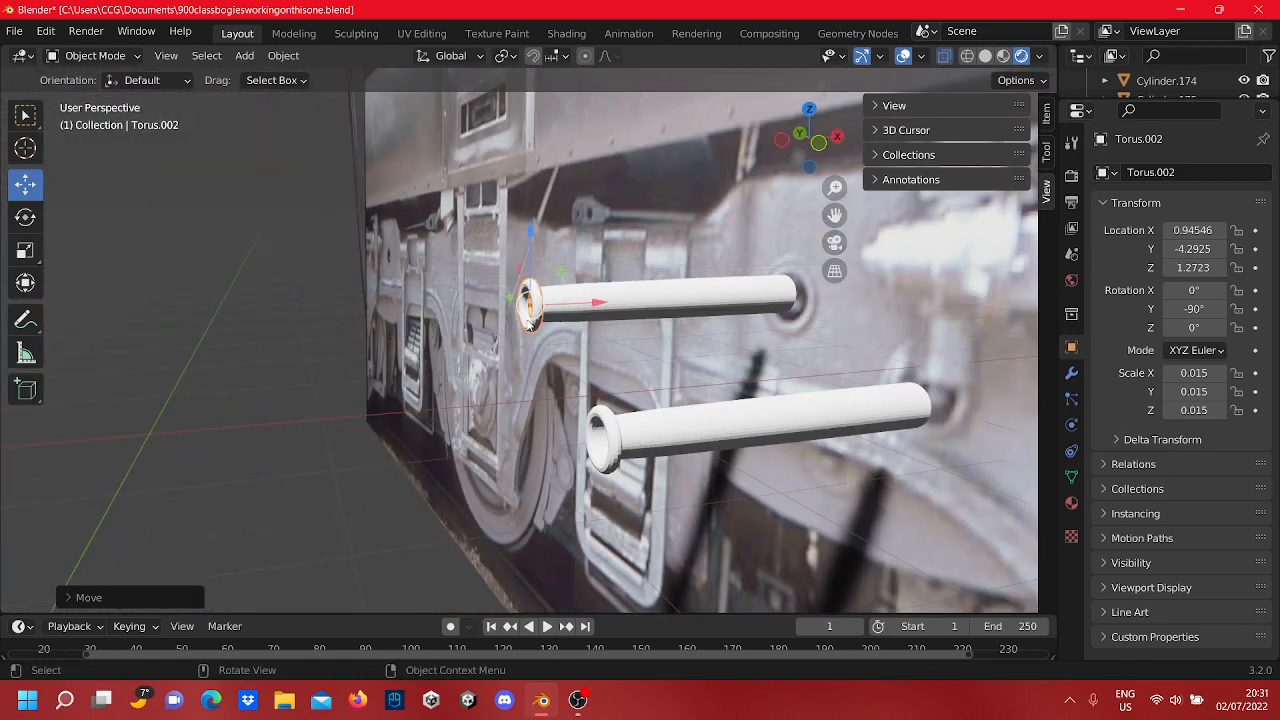
pyautogui.moveTo(530, 326); pyautogui.dragTo(513, 340, button='middle')
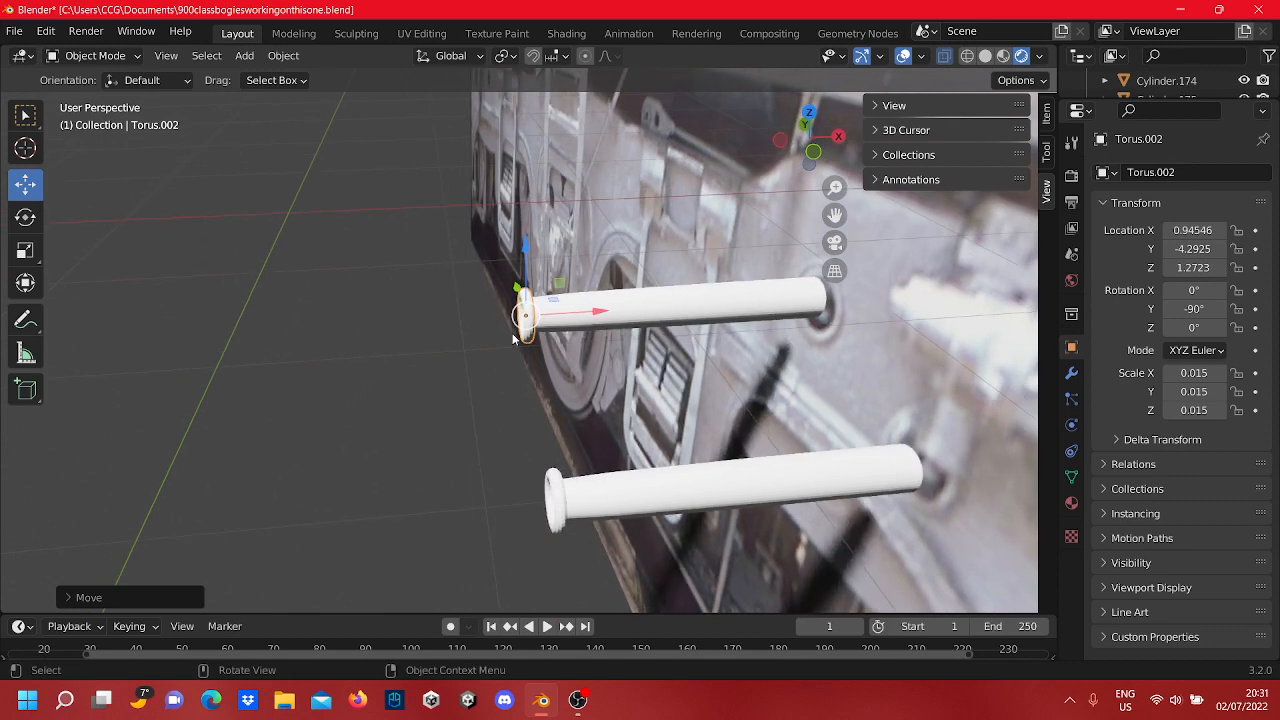
pyautogui.moveTo(480, 354); pyautogui.dragTo(713, 268, button='middle')
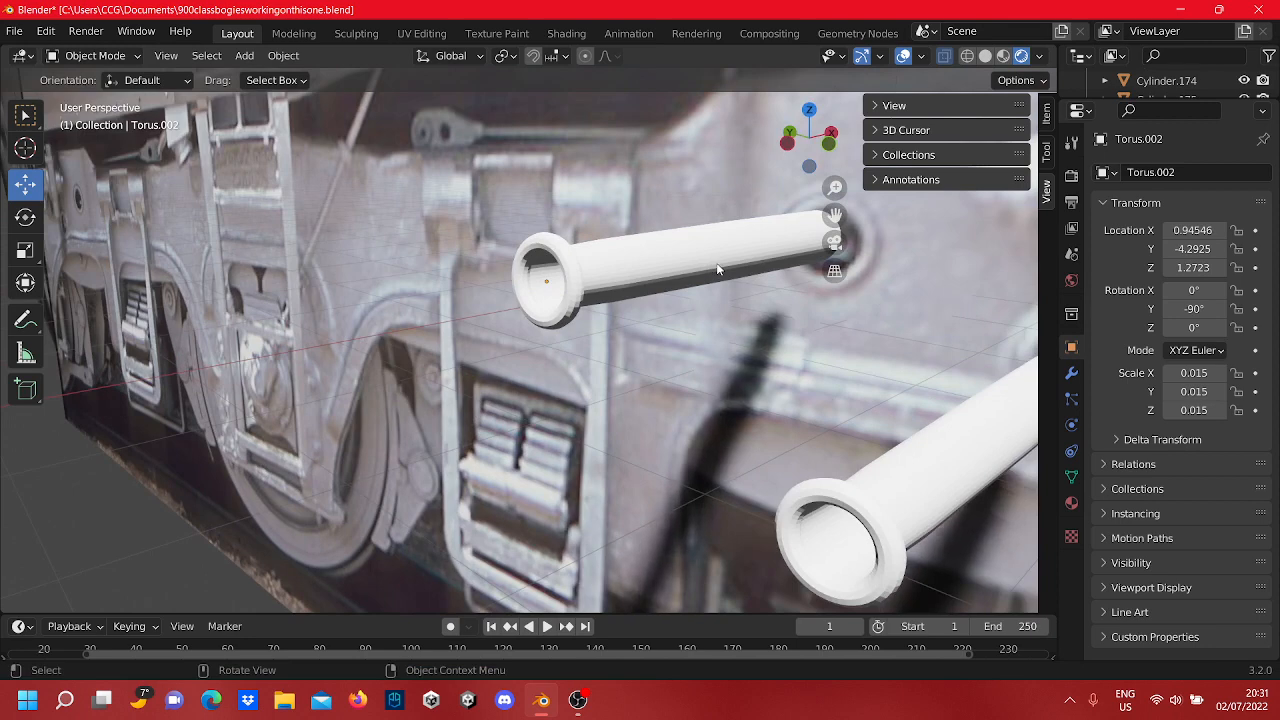
pyautogui.scroll(-2, 717, 270)
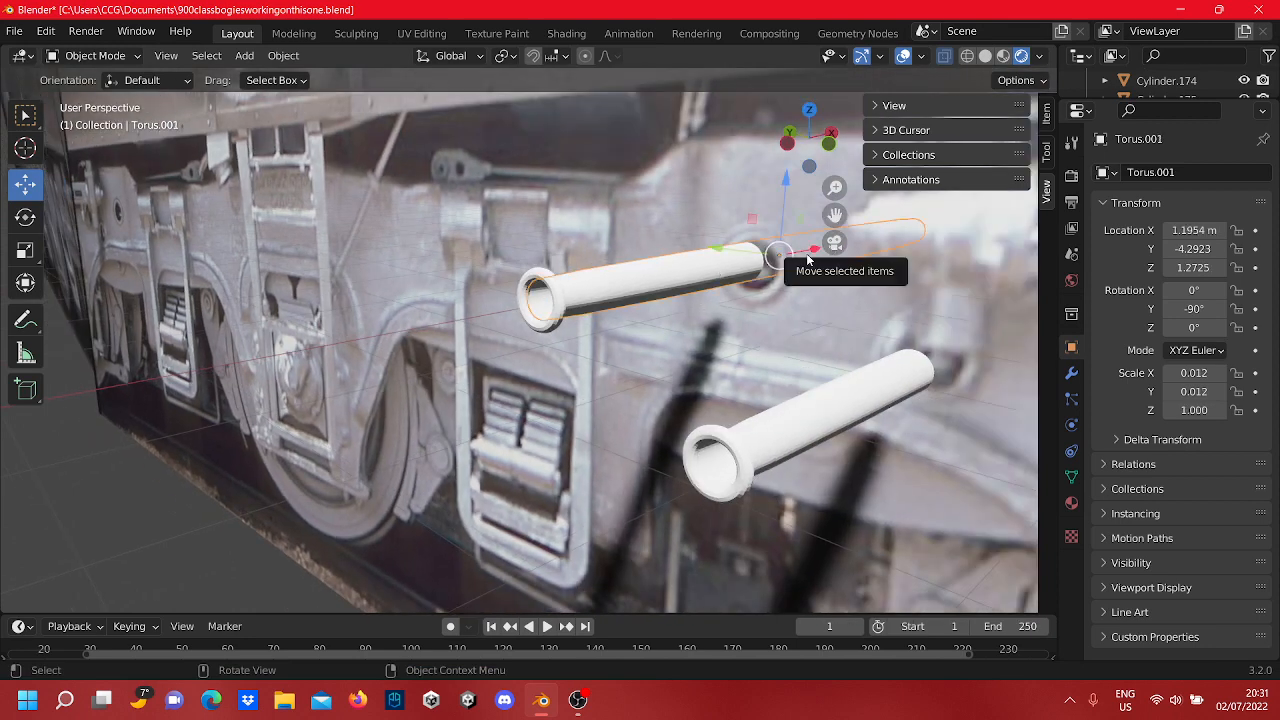
pyautogui.moveTo(810, 254); pyautogui.dragTo(422, 307)
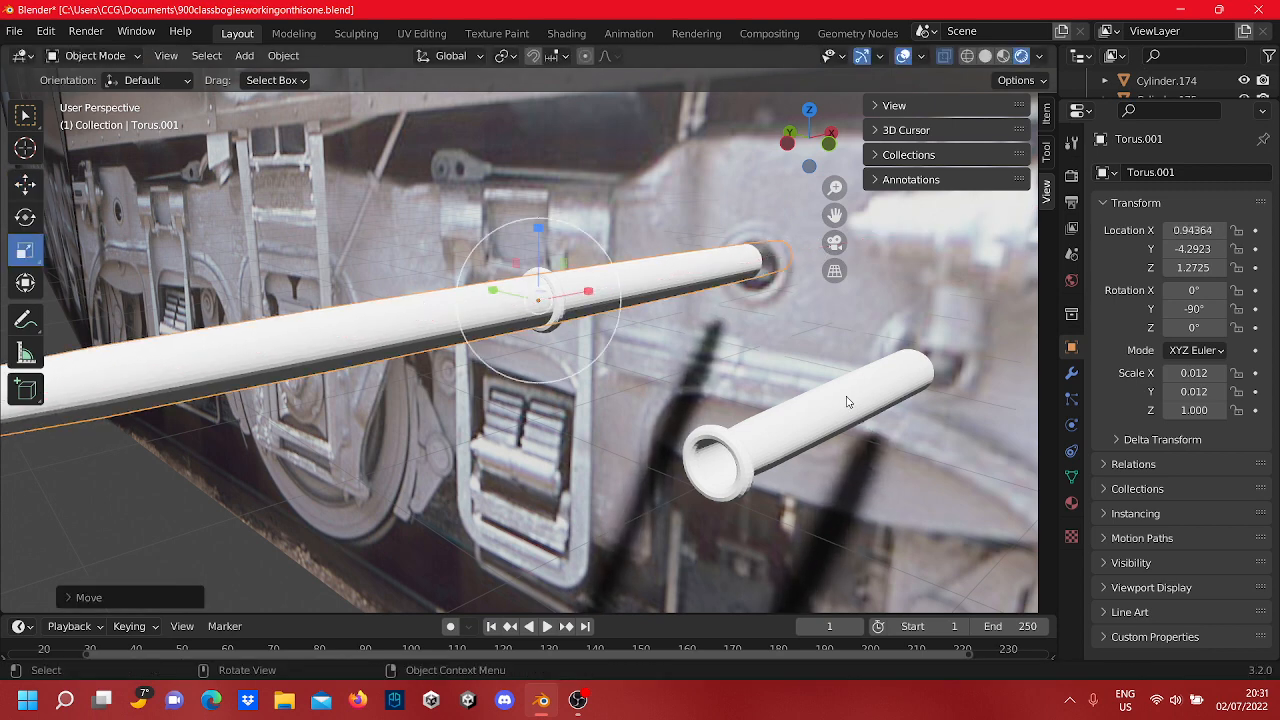
pyautogui.moveTo(587, 292); pyautogui.dragTo(533, 313)
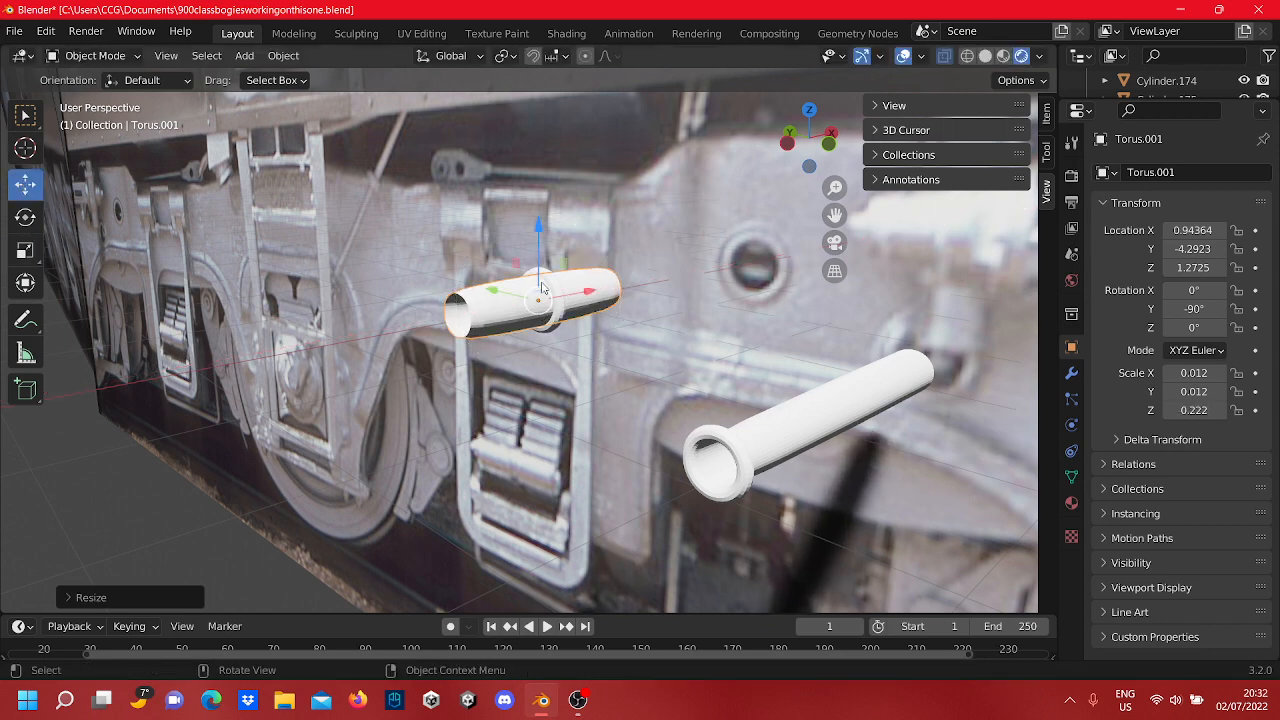
# Step: Slide the shortened upper rod back along X to about 1 m so its open end sits inside the ring
pyautogui.moveTo(573, 302); pyautogui.dragTo(646, 278)
pyautogui.scroll(3, 588, 262)
pyautogui.moveTo(573, 240)
pyautogui.mouseDown(button='middle')
pyautogui.moveTo(540, 238)
pyautogui.moveTo(593, 246)
pyautogui.mouseUp(button='middle')
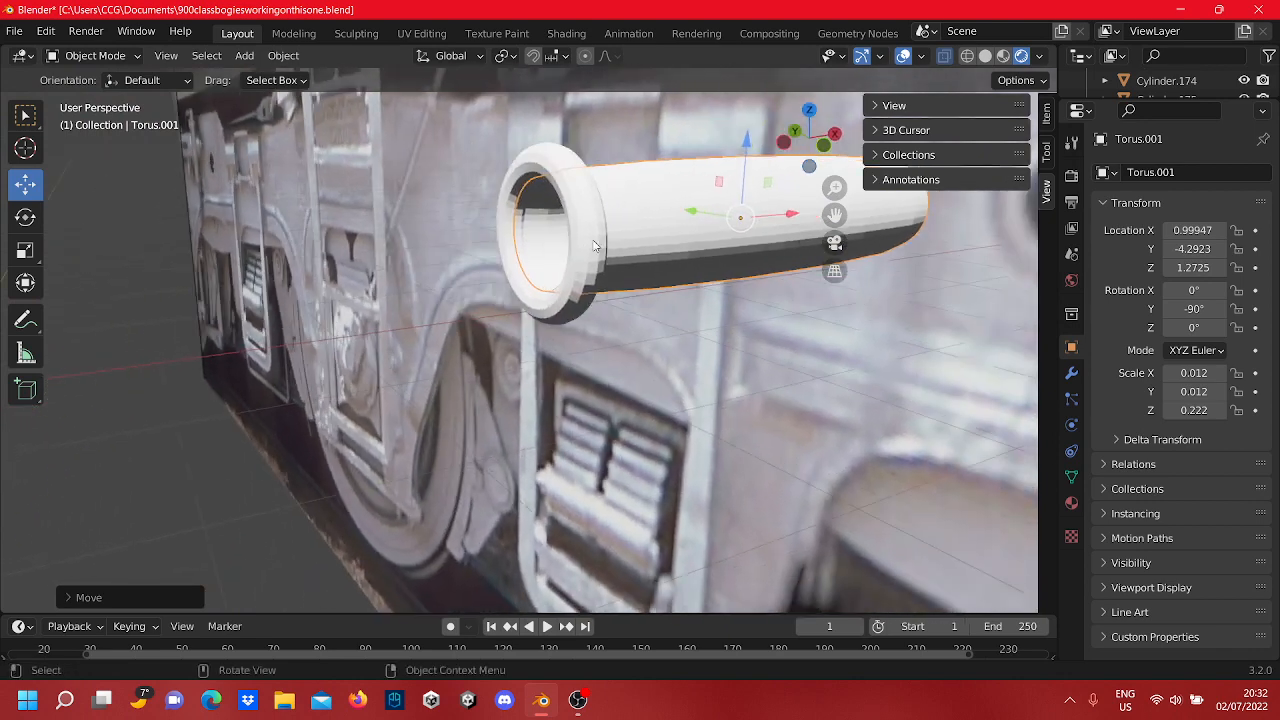
pyautogui.moveTo(772, 220); pyautogui.dragTo(767, 217)
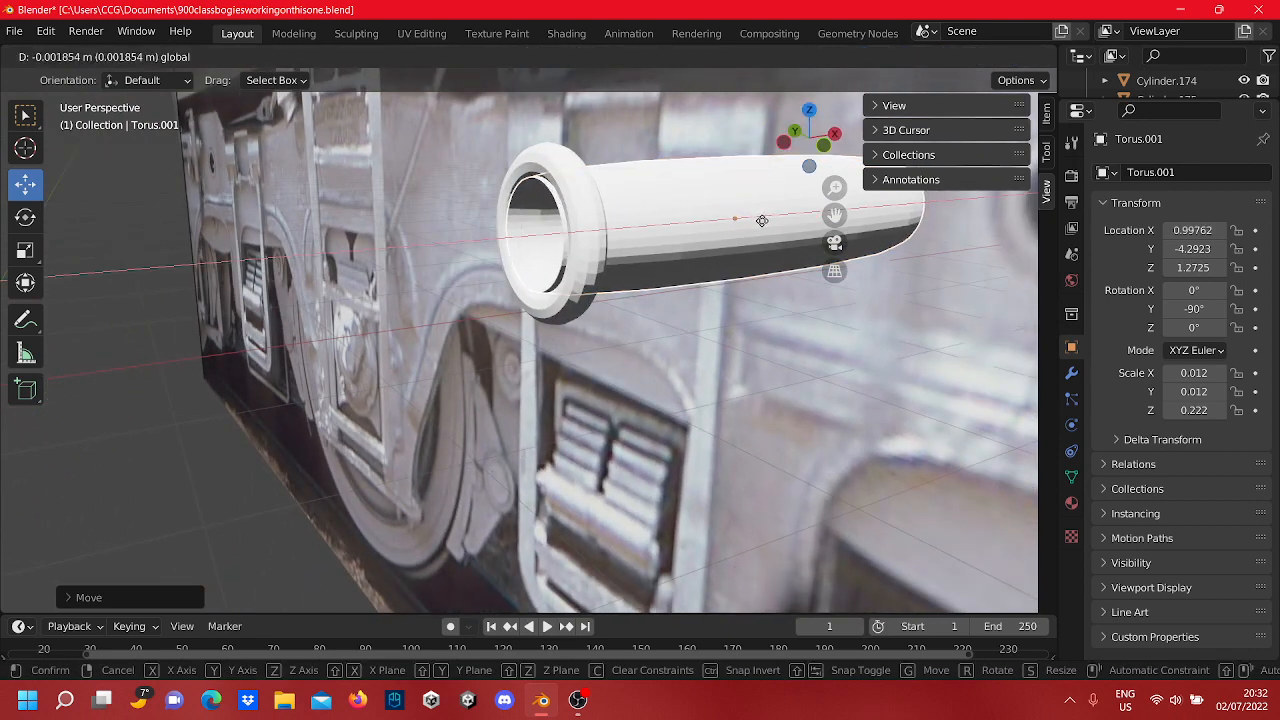
pyautogui.moveTo(762, 220); pyautogui.dragTo(762, 221)
pyautogui.moveTo(604, 250); pyautogui.dragTo(718, 205, button='middle')
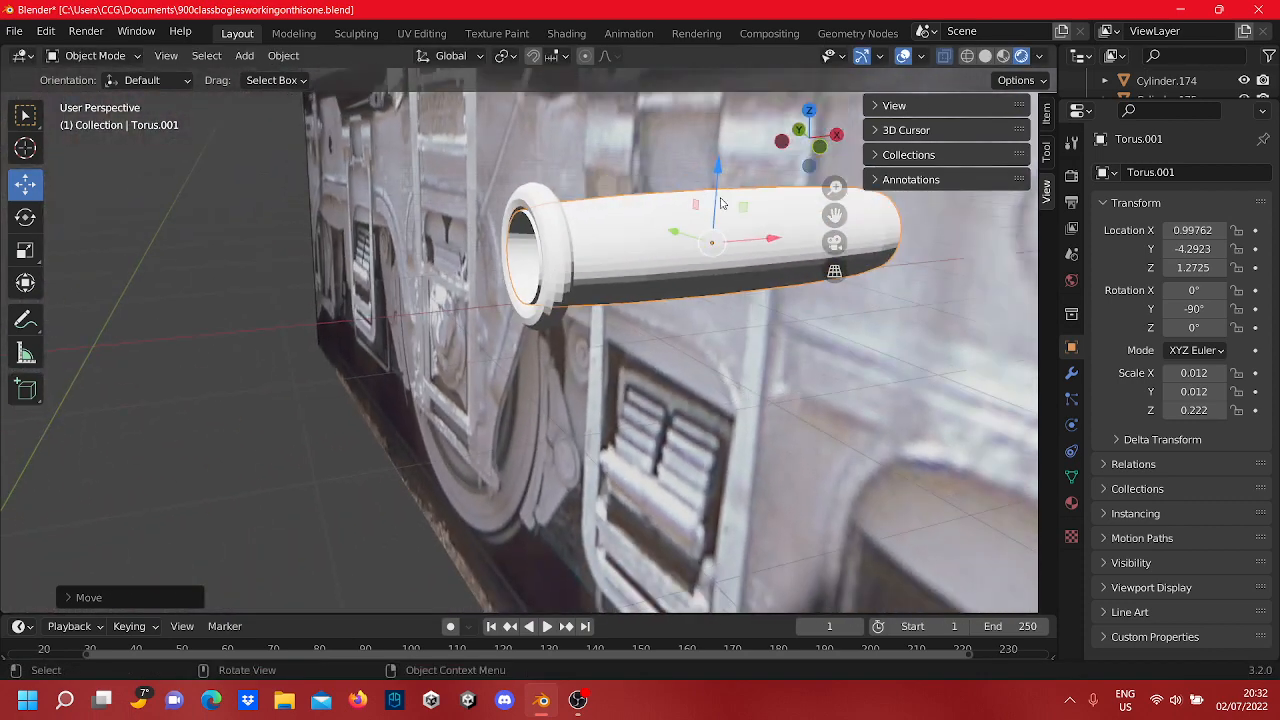
pyautogui.moveTo(750, 245); pyautogui.dragTo(760, 239)
# Step: Scale the upper rod's ring down uniformly to about 0.014
pyautogui.scroll(2, 572, 223)
pyautogui.moveTo(572, 223); pyautogui.dragTo(676, 214, button='middle')
pyautogui.click(676, 217)
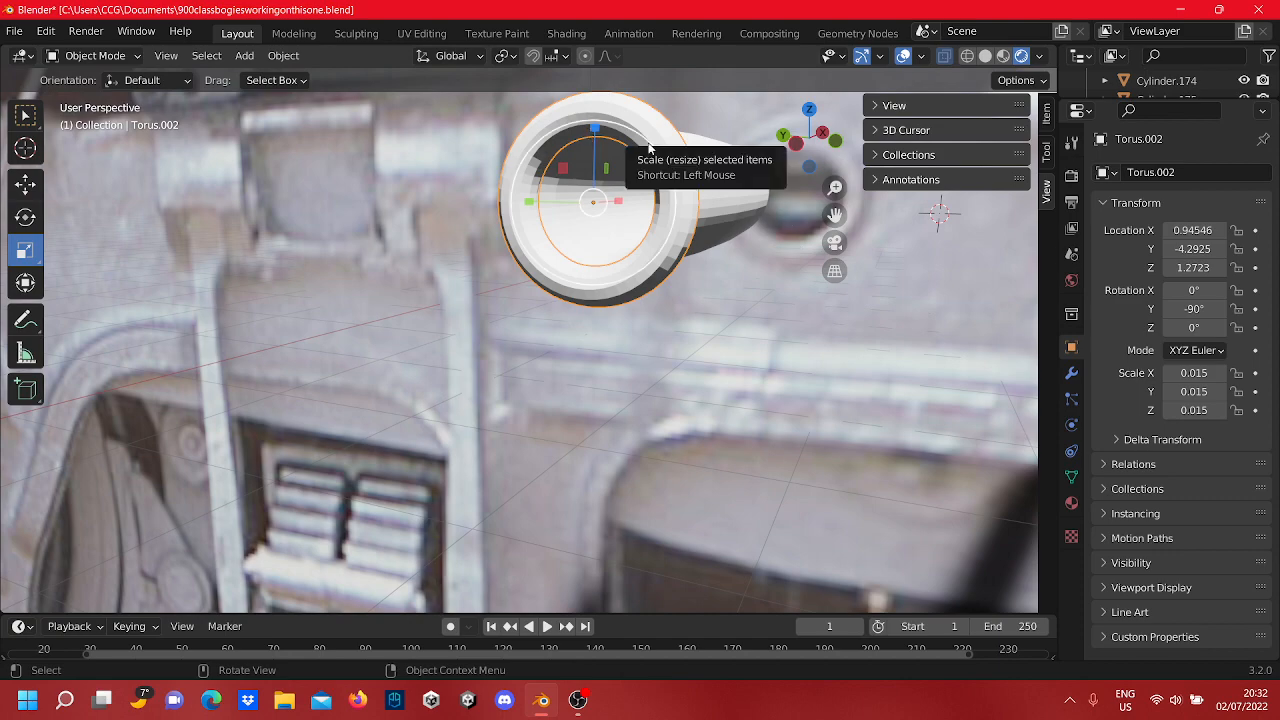
pyautogui.moveTo(626, 153); pyautogui.dragTo(644, 152)
pyautogui.moveTo(646, 214); pyautogui.dragTo(527, 262, button='middle')
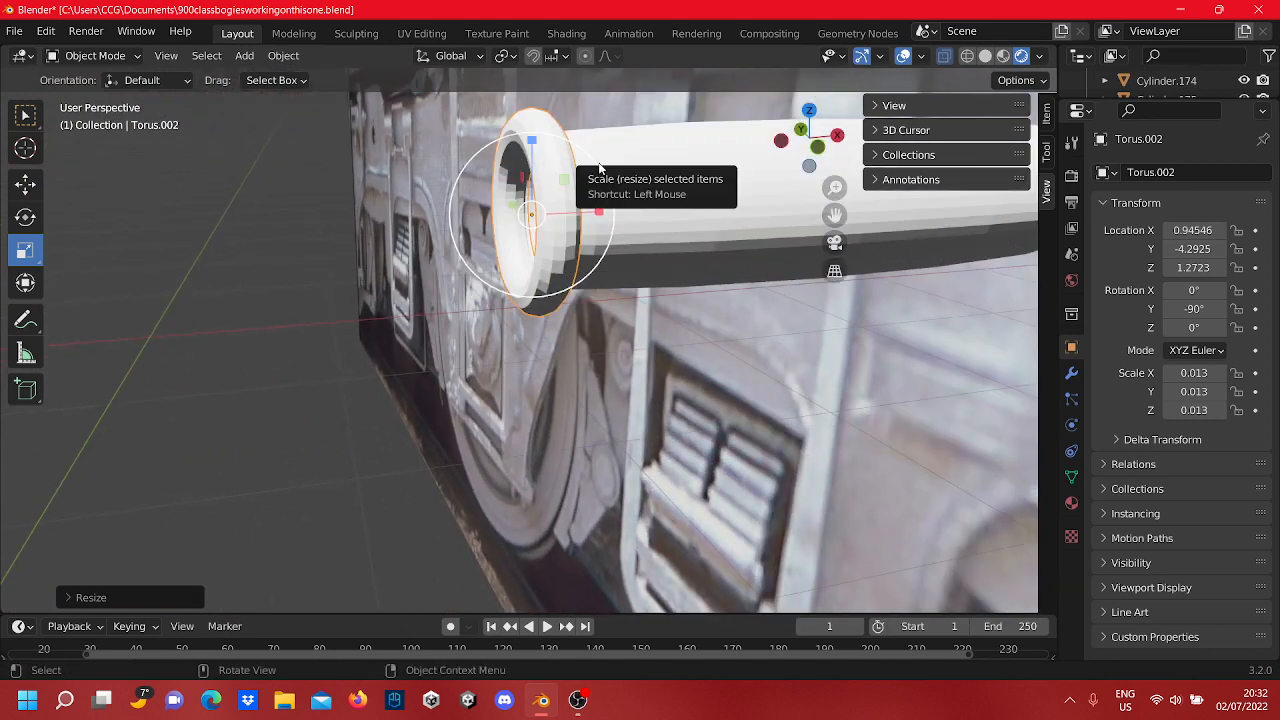
pyautogui.moveTo(601, 166); pyautogui.dragTo(604, 163)
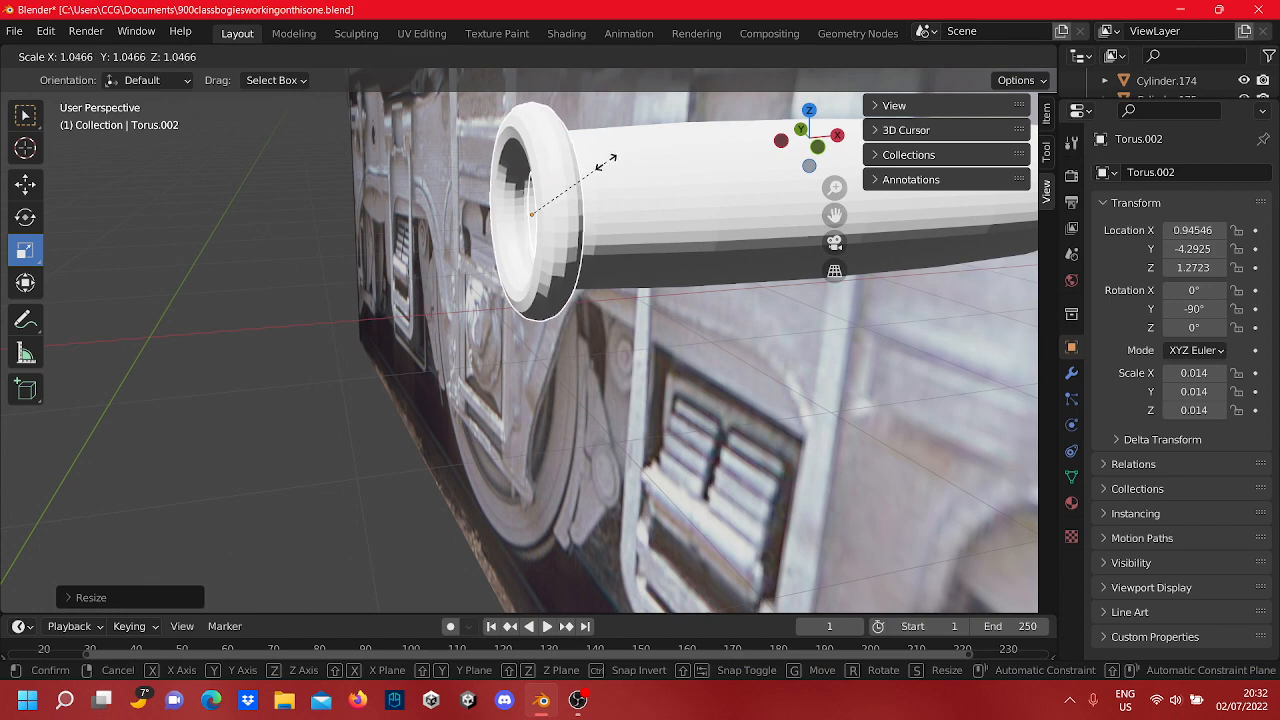
pyautogui.moveTo(606, 162); pyautogui.dragTo(606, 168)
# Step: Confirm the upper ring's scale and delete the old lower rod together with its end ring
pyautogui.click(338, 381)
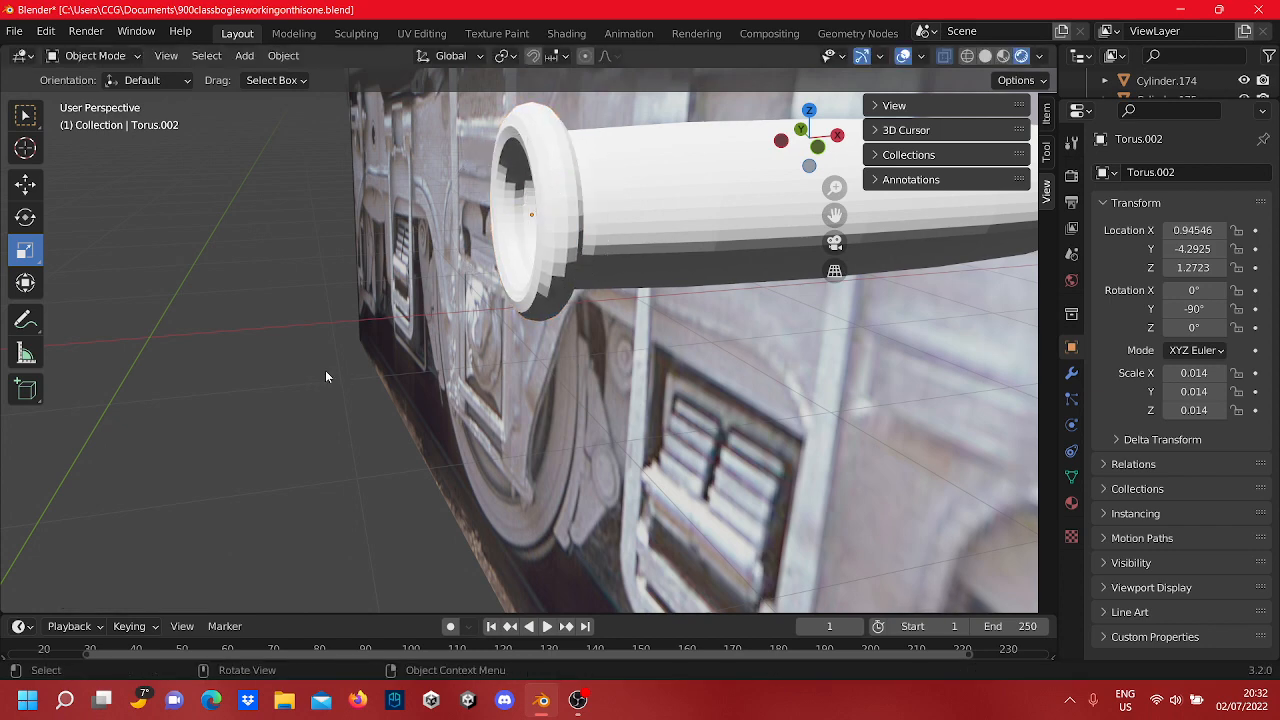
pyautogui.moveTo(325, 371); pyautogui.dragTo(520, 406, button='middle')
pyautogui.keyDown('shift'); pyautogui.click(545, 323); pyautogui.keyUp('shift')
pyautogui.scroll(-3, 520, 406)
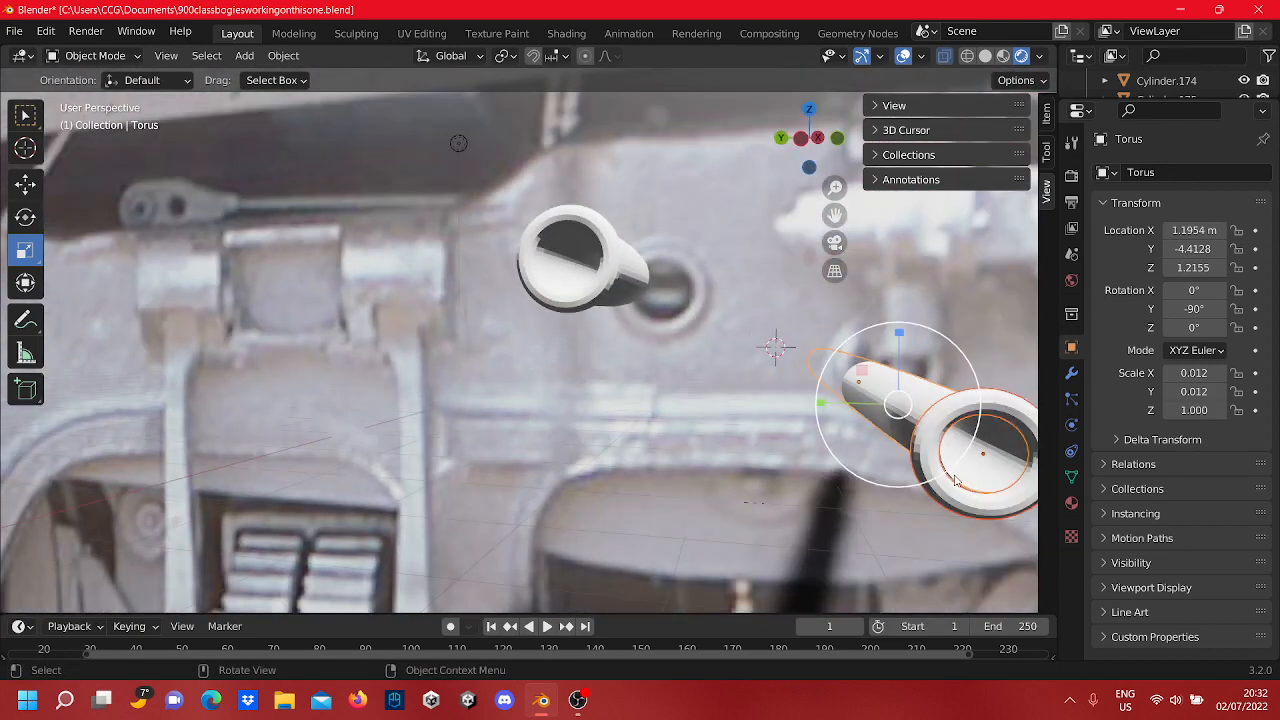
pyautogui.rightClick(899, 515)
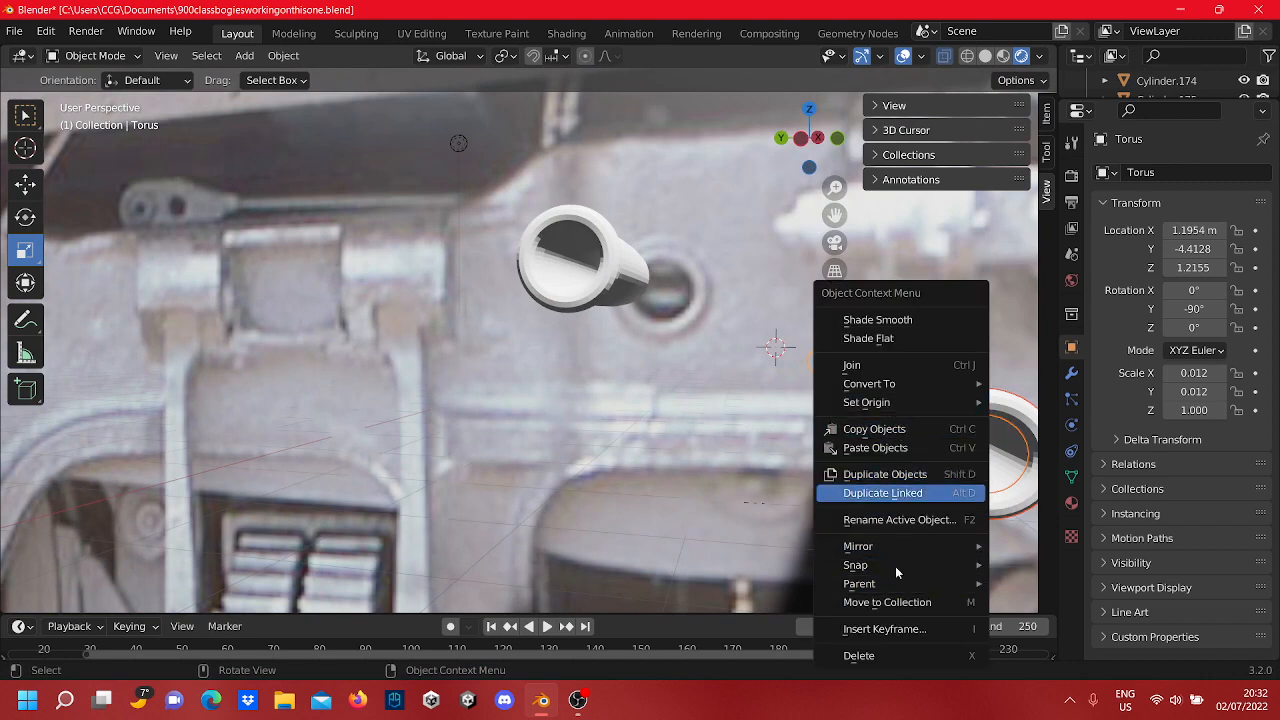
pyautogui.click(896, 660)
# Step: Duplicate the shortened upper rod and its end ring together, leaving the copies in place
pyautogui.moveTo(707, 405); pyautogui.dragTo(578, 415, button='middle')
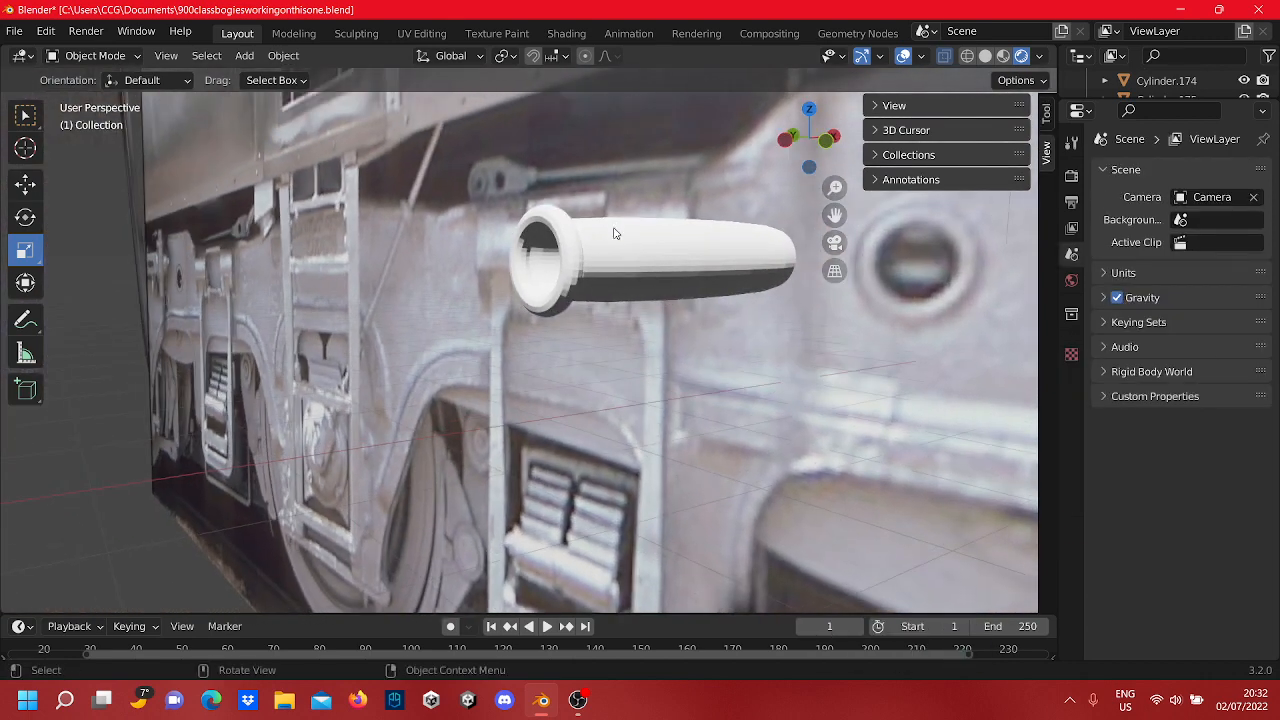
pyautogui.click(614, 232)
pyautogui.click(655, 264)
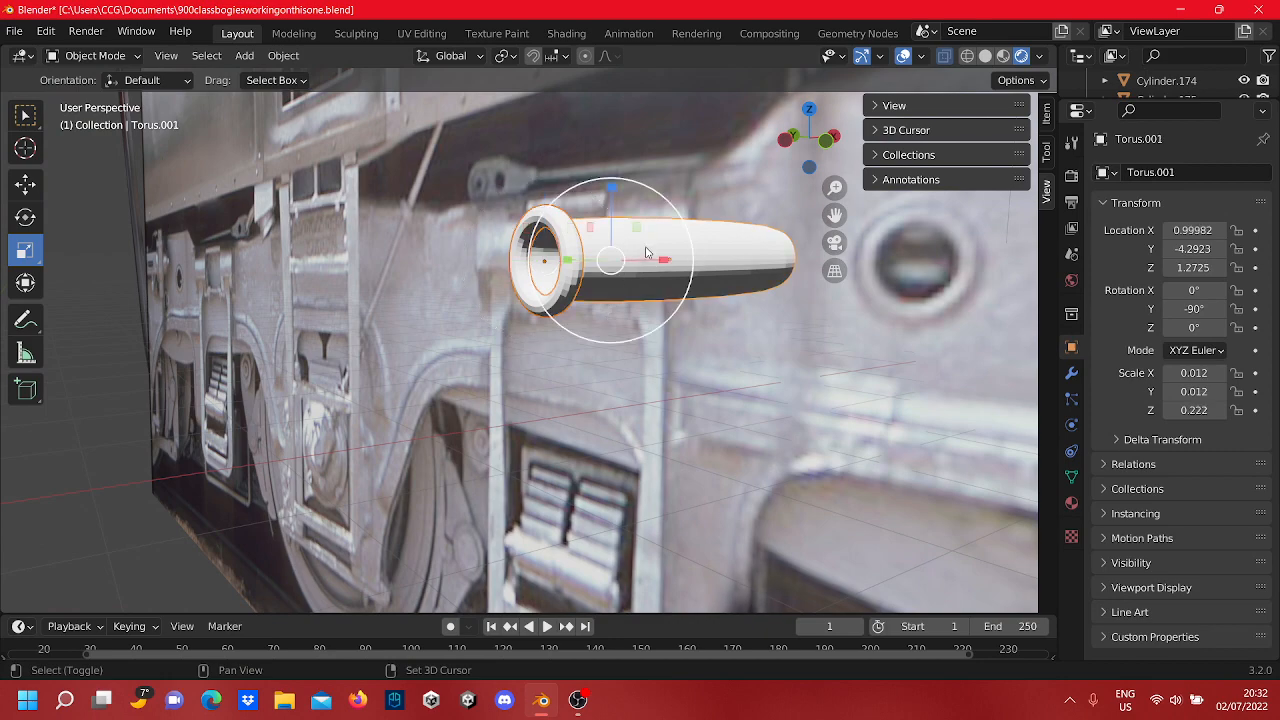
pyautogui.moveTo(655, 264); pyautogui.dragTo(555, 315, button='middle')
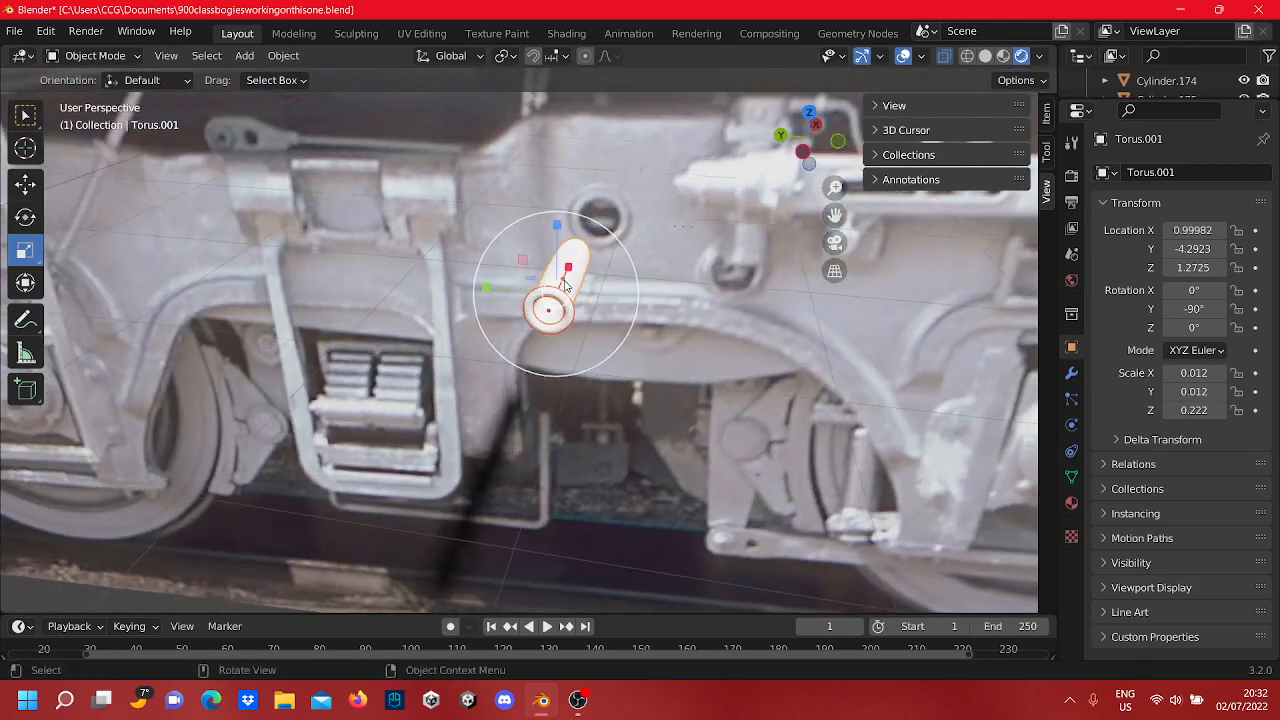
pyautogui.rightClick(548, 322)
pyautogui.click(512, 225)
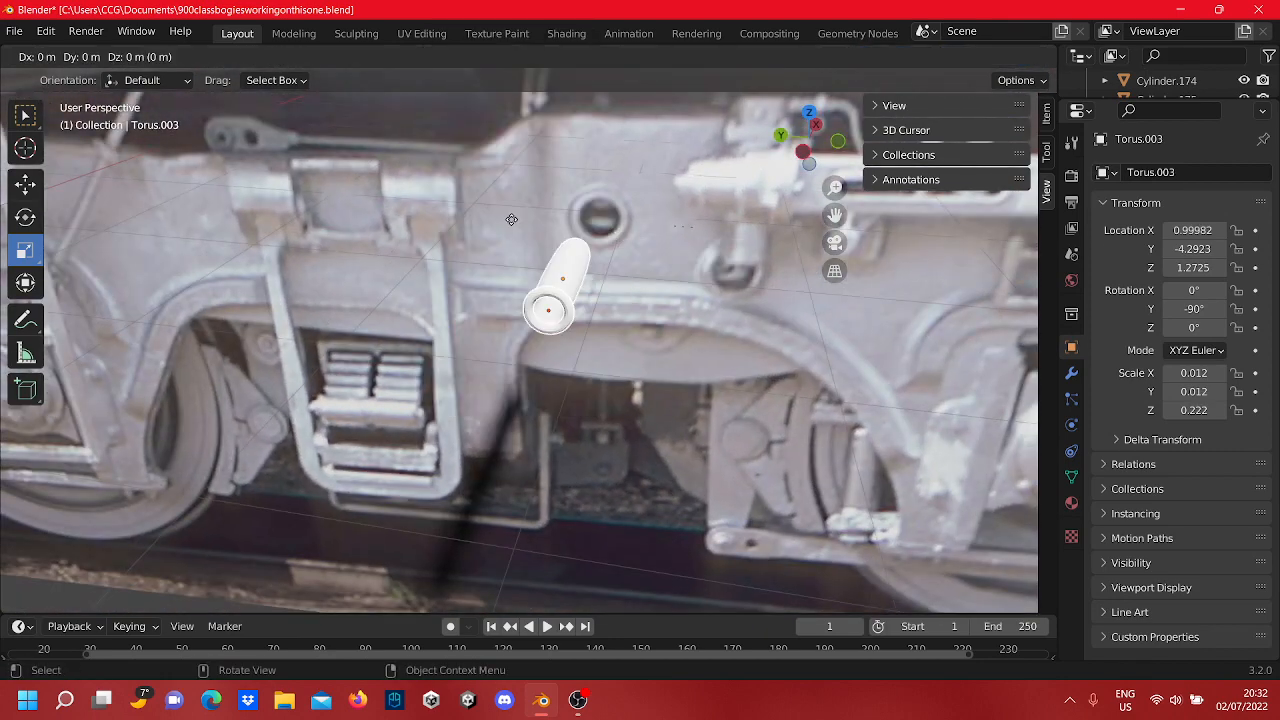
pyautogui.rightClick(548, 272)
# Step: Move the duplicated rod and ring to the lower round fitting, with the rod at about Y -4.417 m and Z 1.218 m
pyautogui.moveTo(486, 292); pyautogui.dragTo(655, 343)
pyautogui.hotkey('ctrl', 'z')
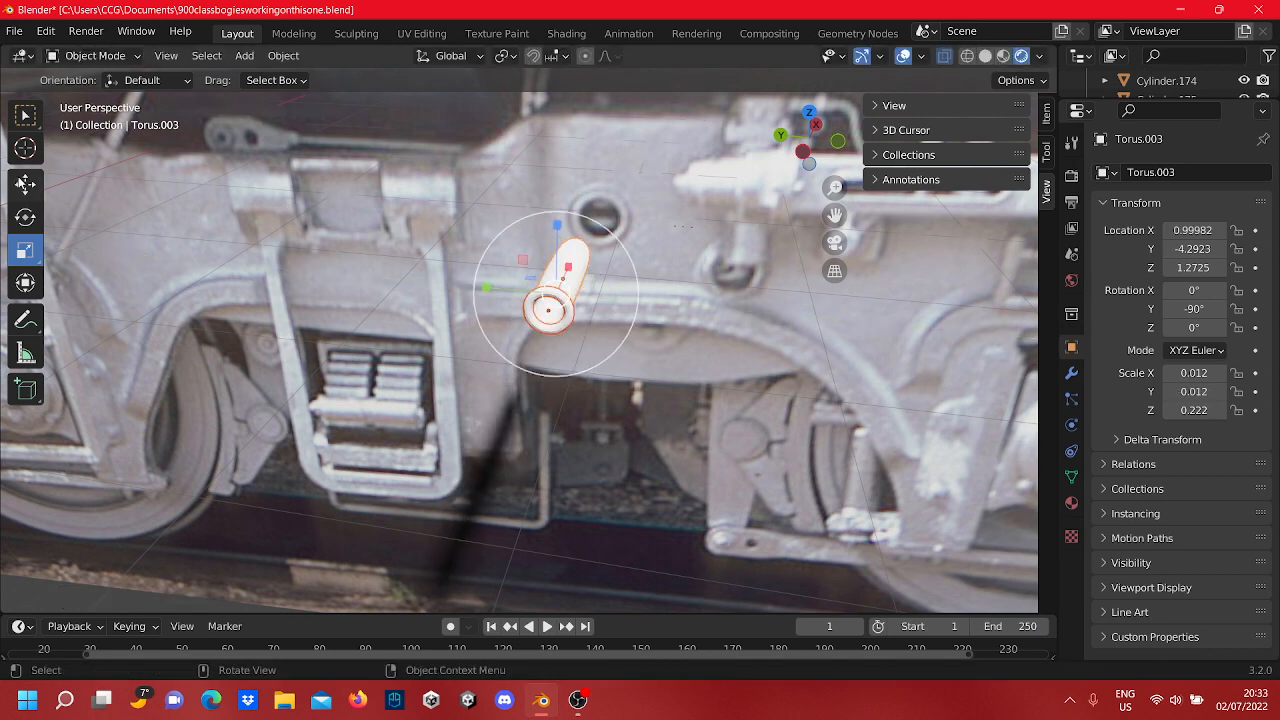
pyautogui.moveTo(512, 296); pyautogui.dragTo(736, 305)
pyautogui.moveTo(748, 253); pyautogui.dragTo(747, 268)
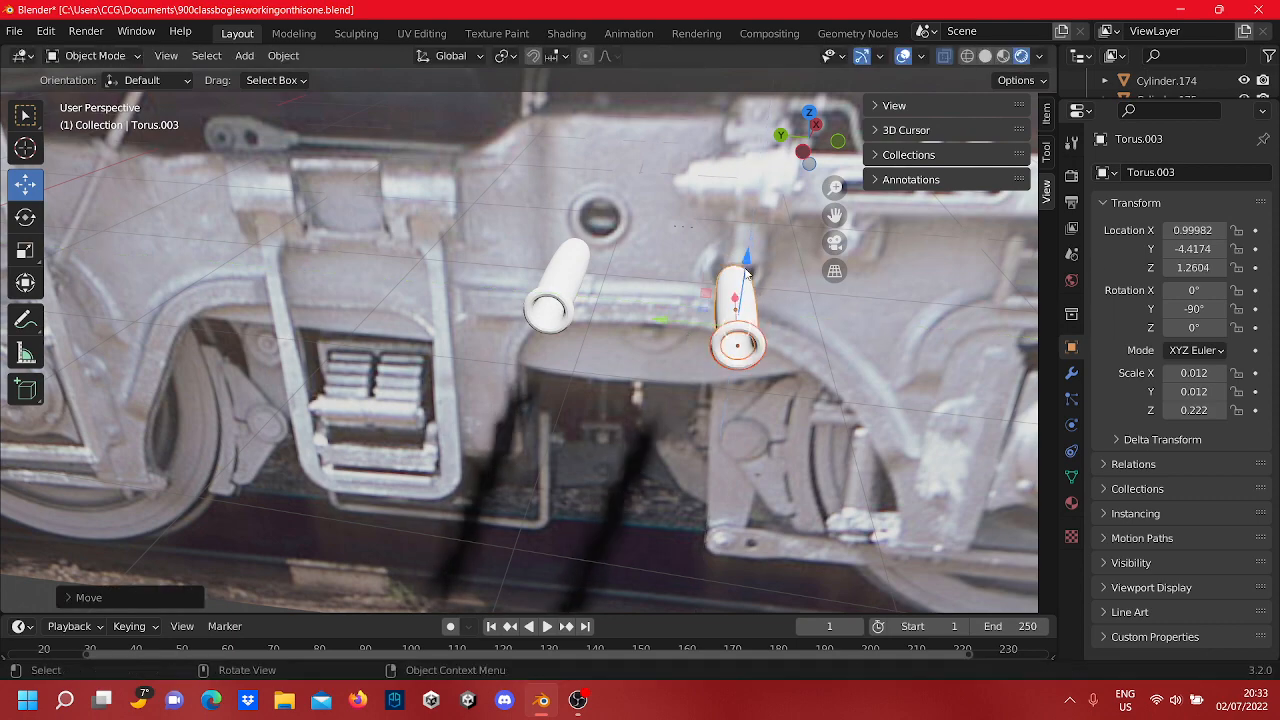
pyautogui.moveTo(741, 326); pyautogui.dragTo(733, 282, button='middle')
pyautogui.scroll(-4, 733, 282)
pyautogui.scroll(2, 617, 294)
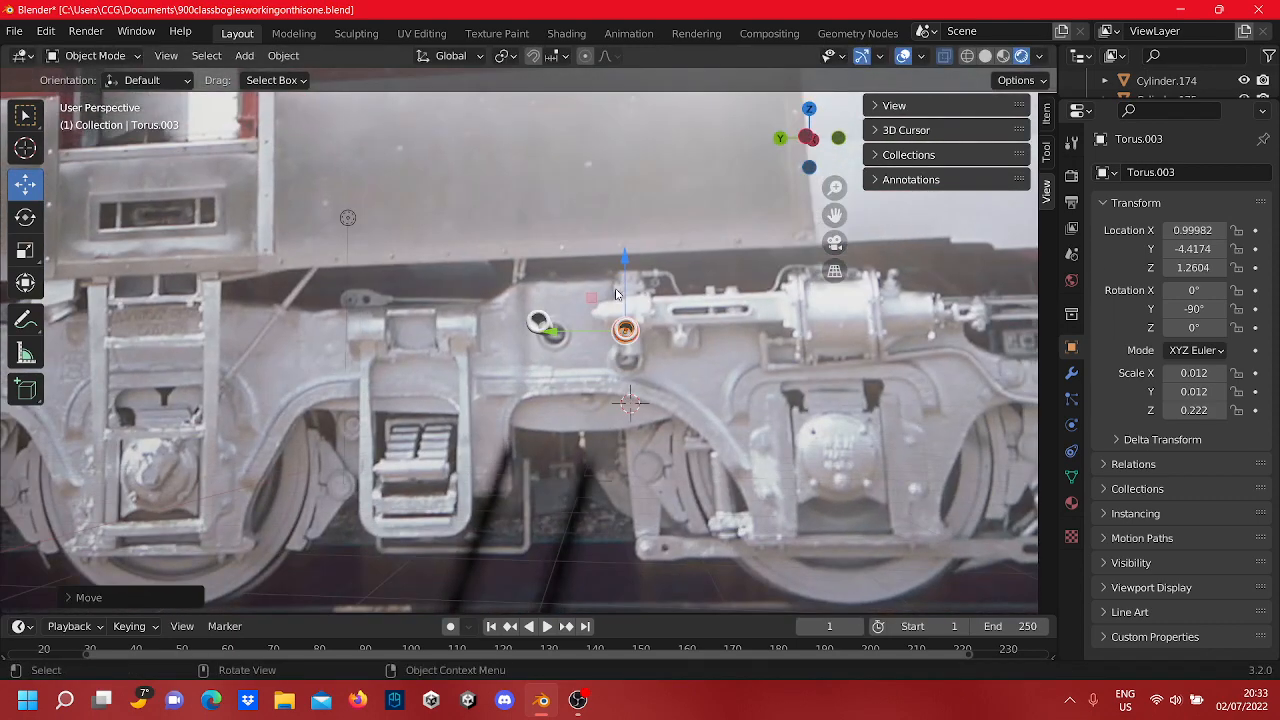
pyautogui.moveTo(628, 258); pyautogui.dragTo(630, 288)
# Step: Examine the two rods against the reference photo and look along the side frame towards the ladder section
pyautogui.scroll(5, 590, 362)
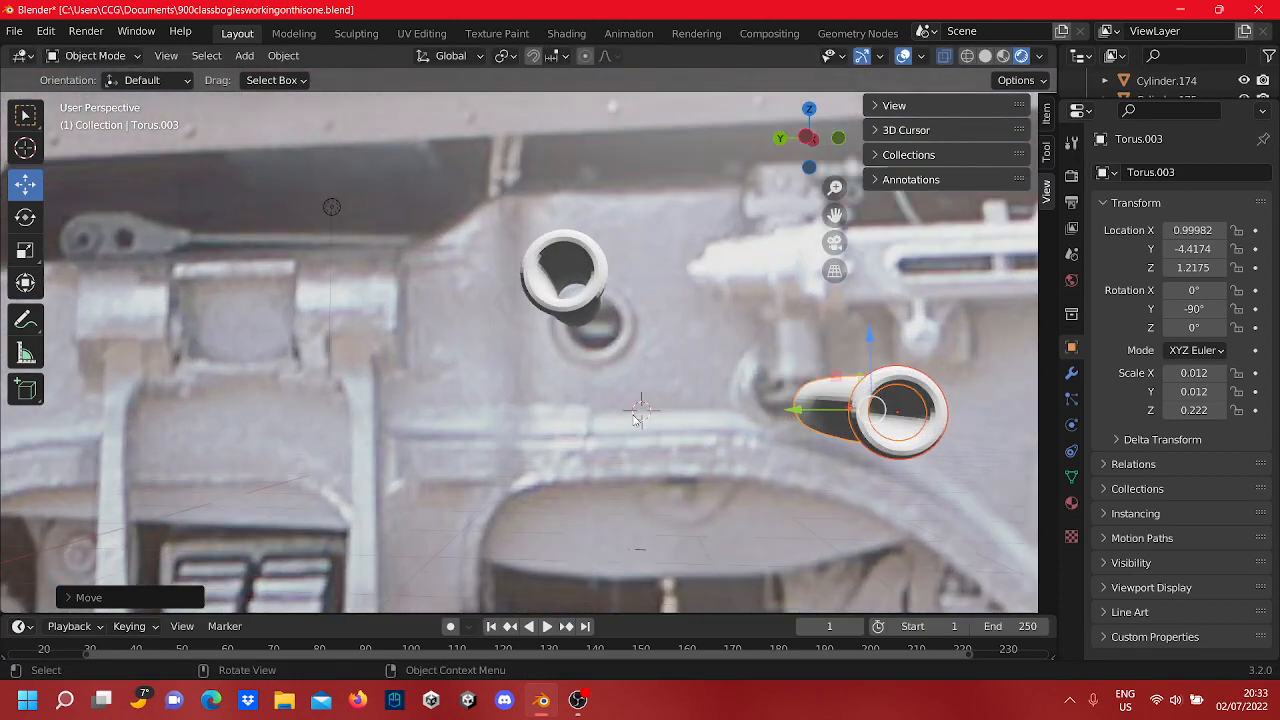
pyautogui.keyDown('shift'); pyautogui.moveTo(636, 420); pyautogui.dragTo(469, 291, button='middle'); pyautogui.keyUp('shift')
pyautogui.scroll(-4, 469, 291)
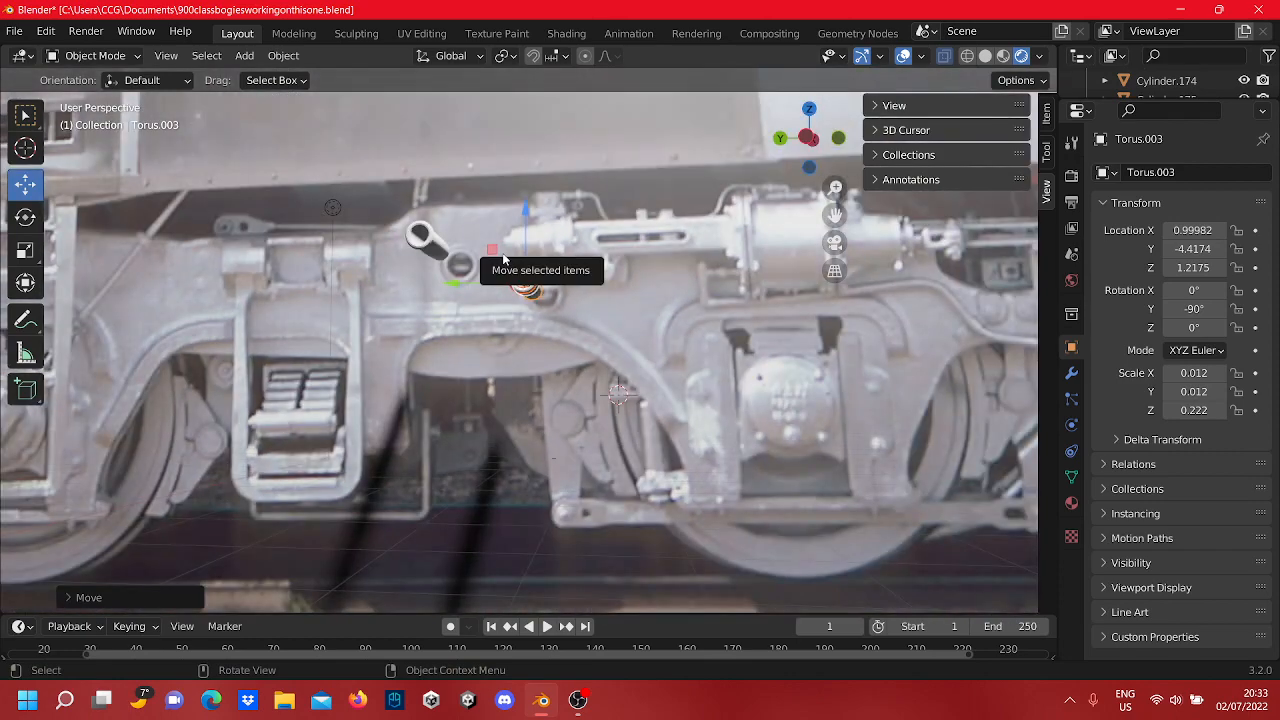
pyautogui.moveTo(577, 362); pyautogui.dragTo(637, 535, button='middle')
pyautogui.scroll(-4, 584, 377)
pyautogui.moveTo(720, 586); pyautogui.dragTo(600, 563, button='middle')
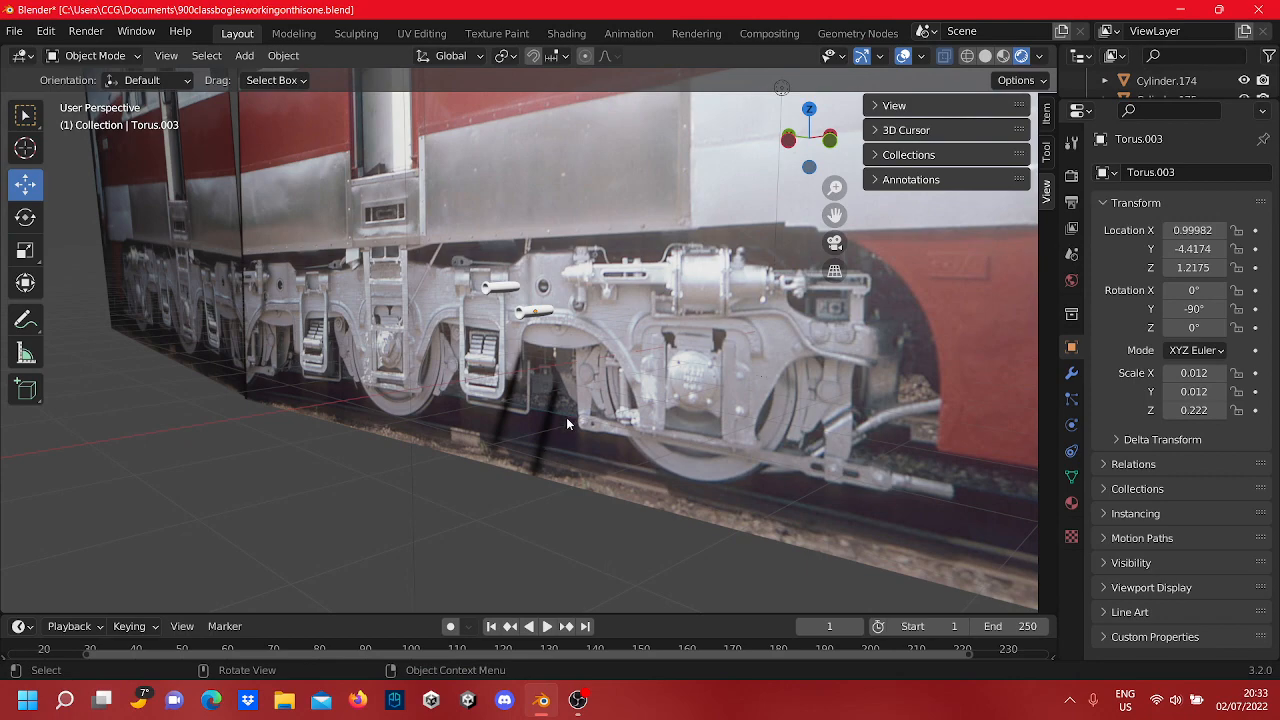
pyautogui.moveTo(423, 347); pyautogui.dragTo(490, 299, button='middle')
pyautogui.scroll(4, 675, 383)
pyautogui.scroll(-2, 372, 222)
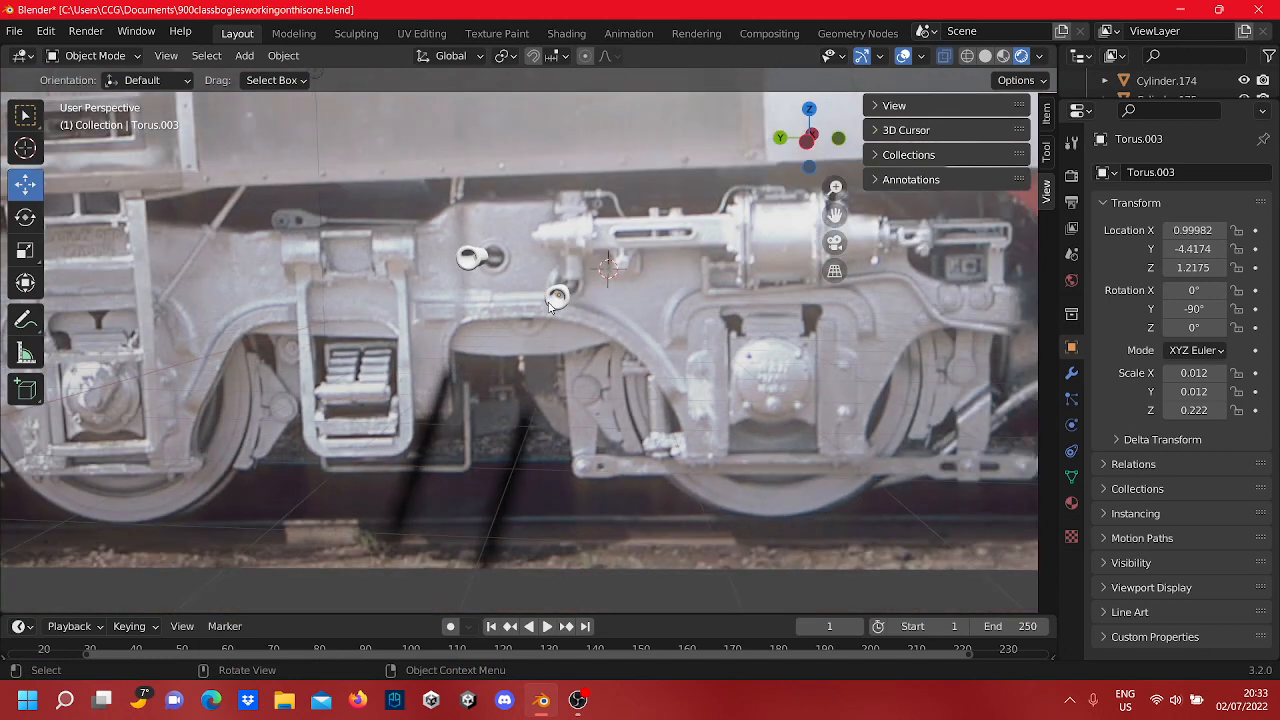
pyautogui.keyDown('shift'); pyautogui.moveTo(361, 257); pyautogui.dragTo(494, 287, button='middle'); pyautogui.keyUp('shift')
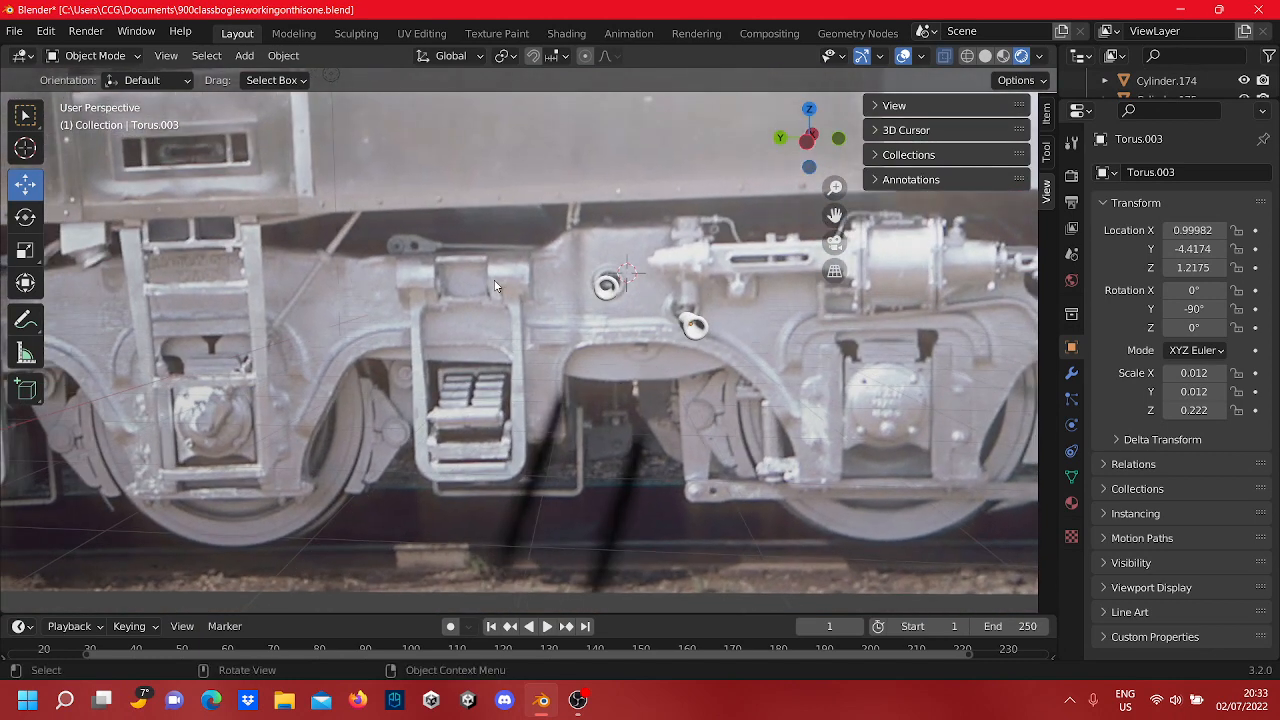
pyautogui.keyDown('shift'); pyautogui.moveTo(171, 254); pyautogui.dragTo(725, 227, button='middle'); pyautogui.keyUp('shift')
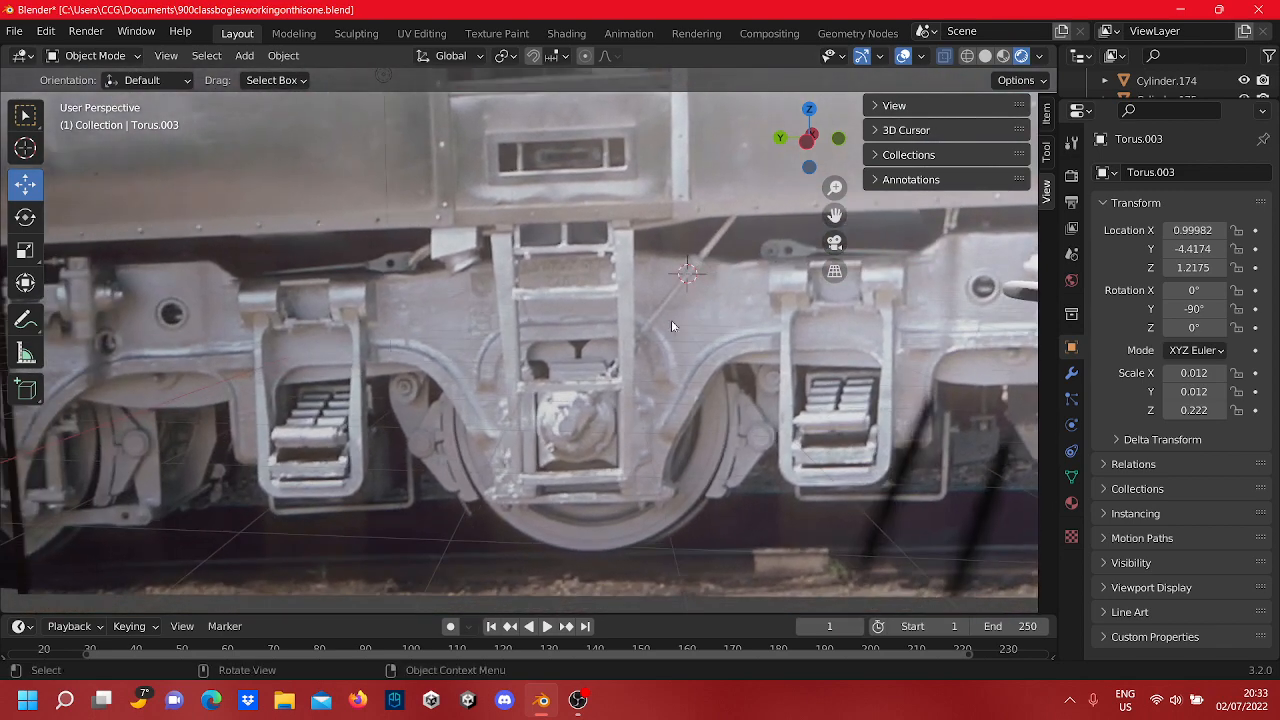
# Step: Add a long thin cube over the side-frame beam behind the ladder, spanning between the two spring hangers
pyautogui.moveTo(671, 320); pyautogui.dragTo(555, 323, button='middle')
pyautogui.scroll(3, 548, 336)
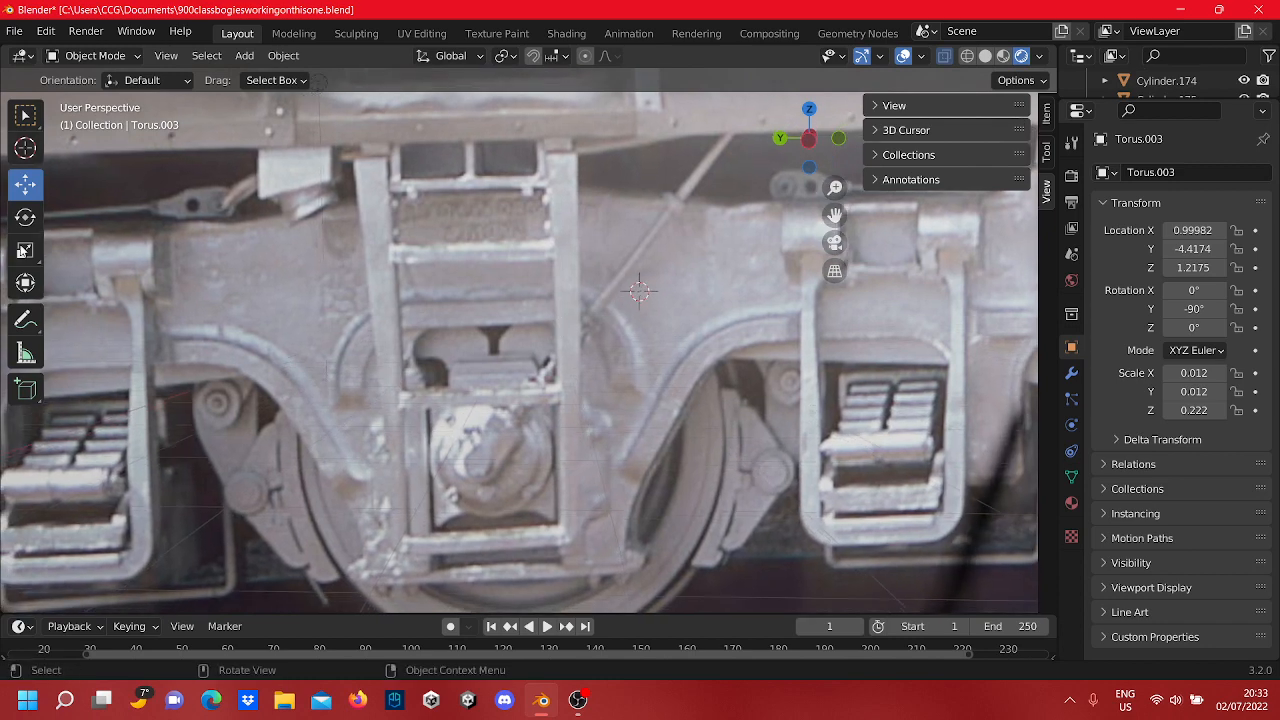
pyautogui.click(27, 387)
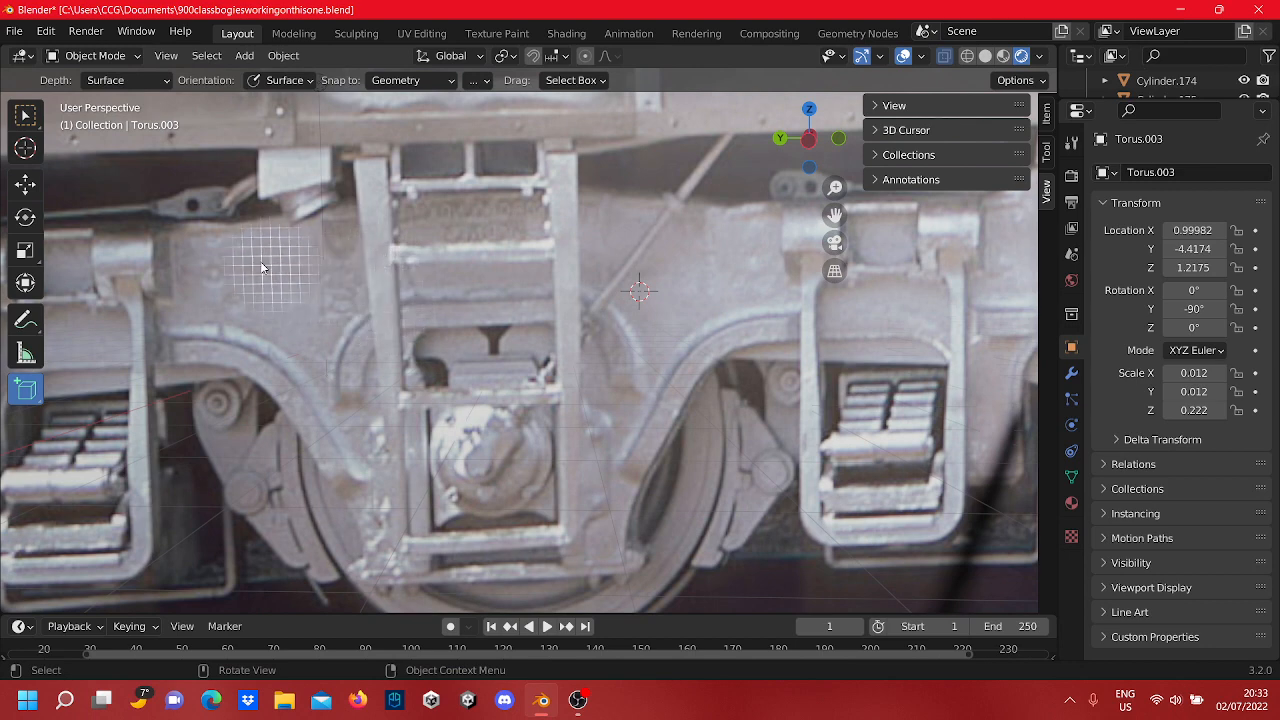
pyautogui.moveTo(174, 237); pyautogui.dragTo(800, 318)
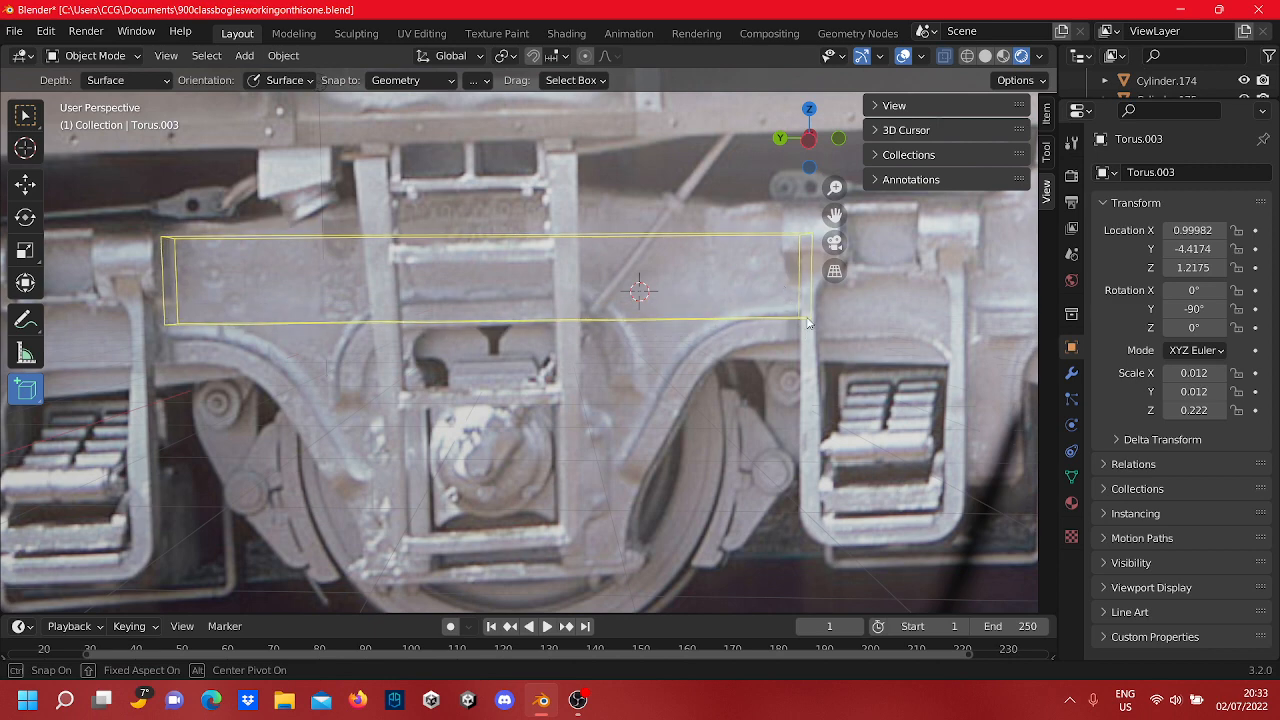
pyautogui.click(834, 367)
pyautogui.scroll(-2, 720, 340)
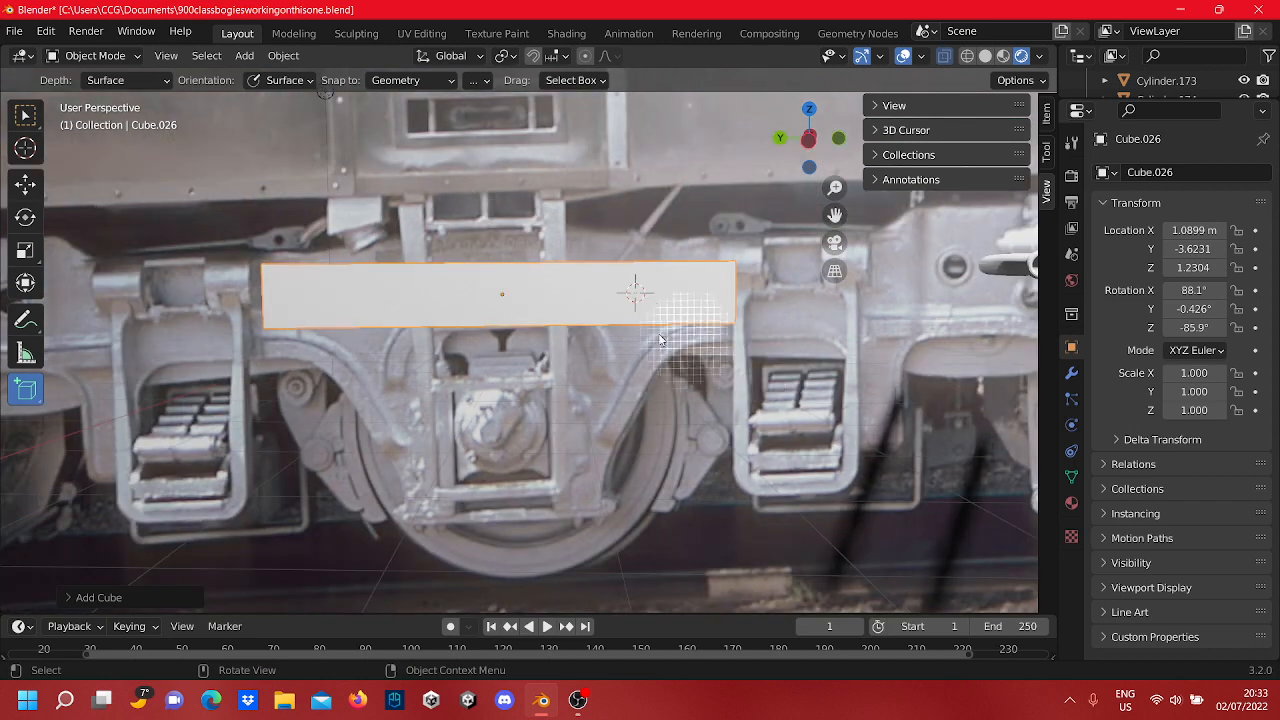
# Step: Tilt the beam block slightly about the global X axis, to a Y rotation of about -1.86°
pyautogui.keyDown('shift'); pyautogui.moveTo(585, 385); pyautogui.dragTo(630, 381, button='middle'); pyautogui.keyUp('shift')
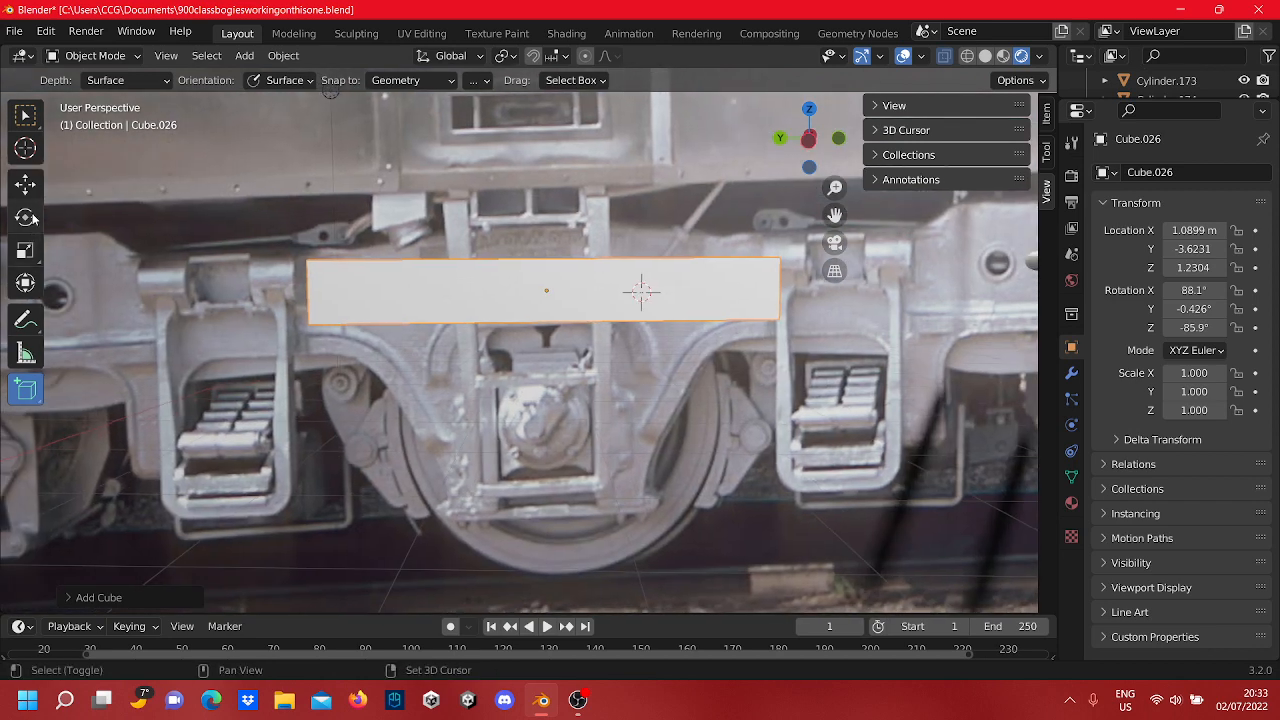
pyautogui.click(26, 216)
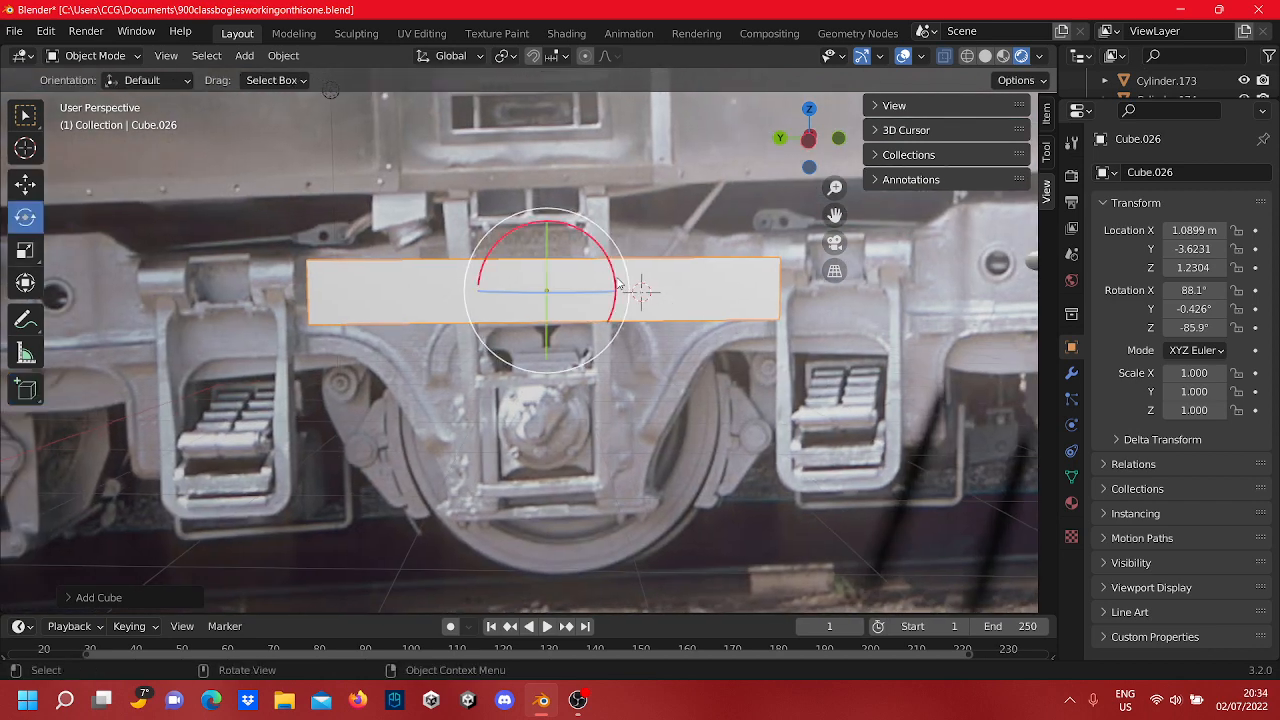
pyautogui.moveTo(614, 280); pyautogui.dragTo(615, 273)
pyautogui.keyDown('shift'); pyautogui.moveTo(541, 359); pyautogui.dragTo(586, 371, button='middle'); pyautogui.keyUp('shift')
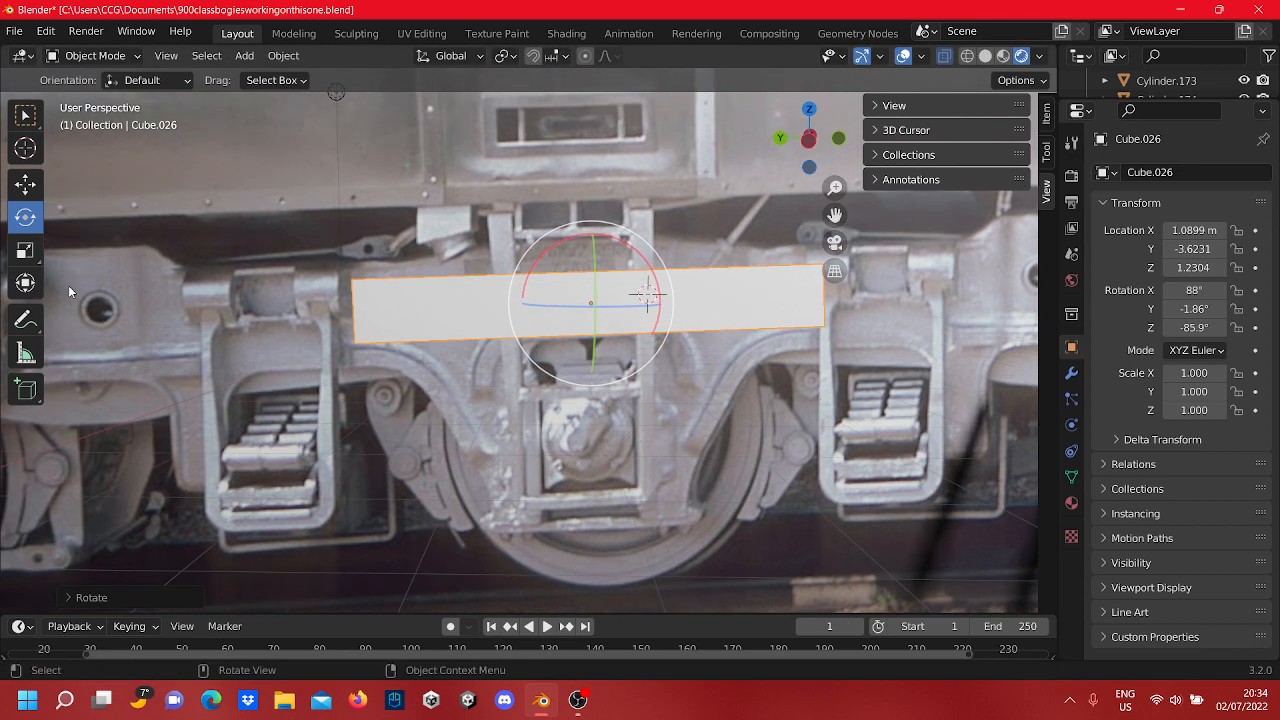
# Step: Move the beam block over the photographed beam, to about Y -3.608 m and Z 1.243 m
pyautogui.click(37, 194)
pyautogui.scroll(2, 624, 203)
pyautogui.moveTo(618, 246); pyautogui.dragTo(614, 233)
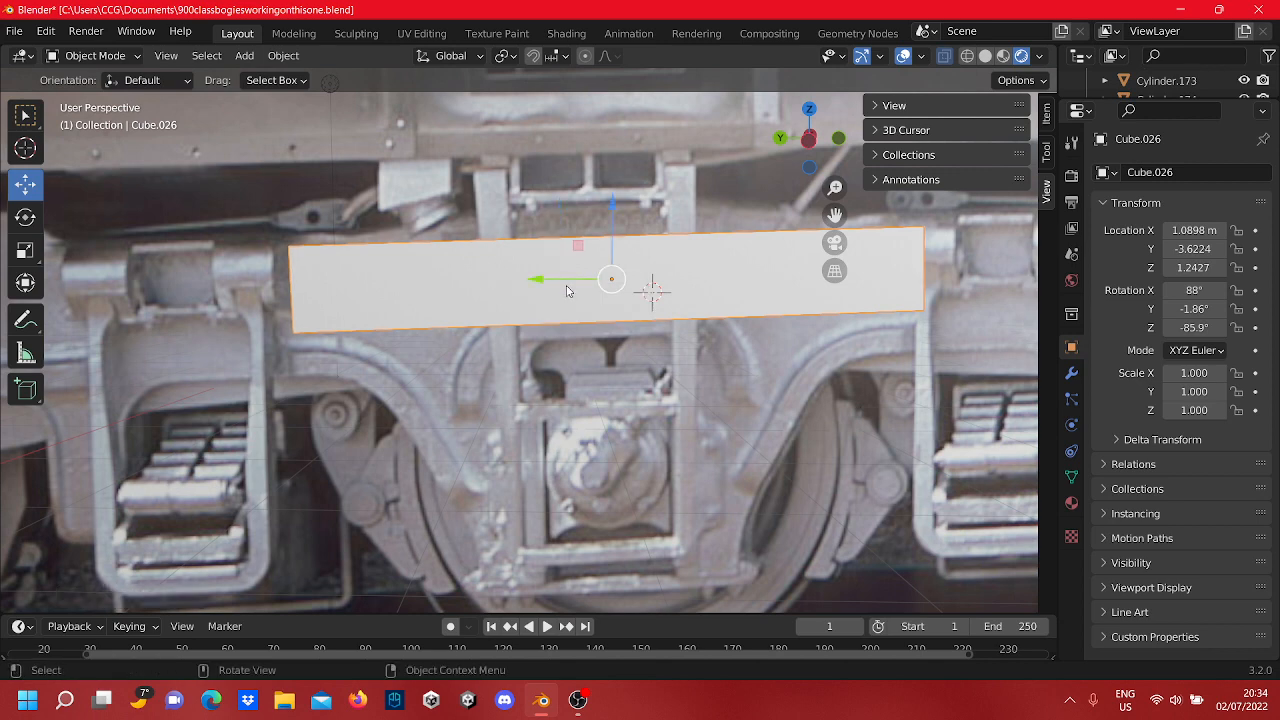
pyautogui.moveTo(567, 290); pyautogui.dragTo(531, 283)
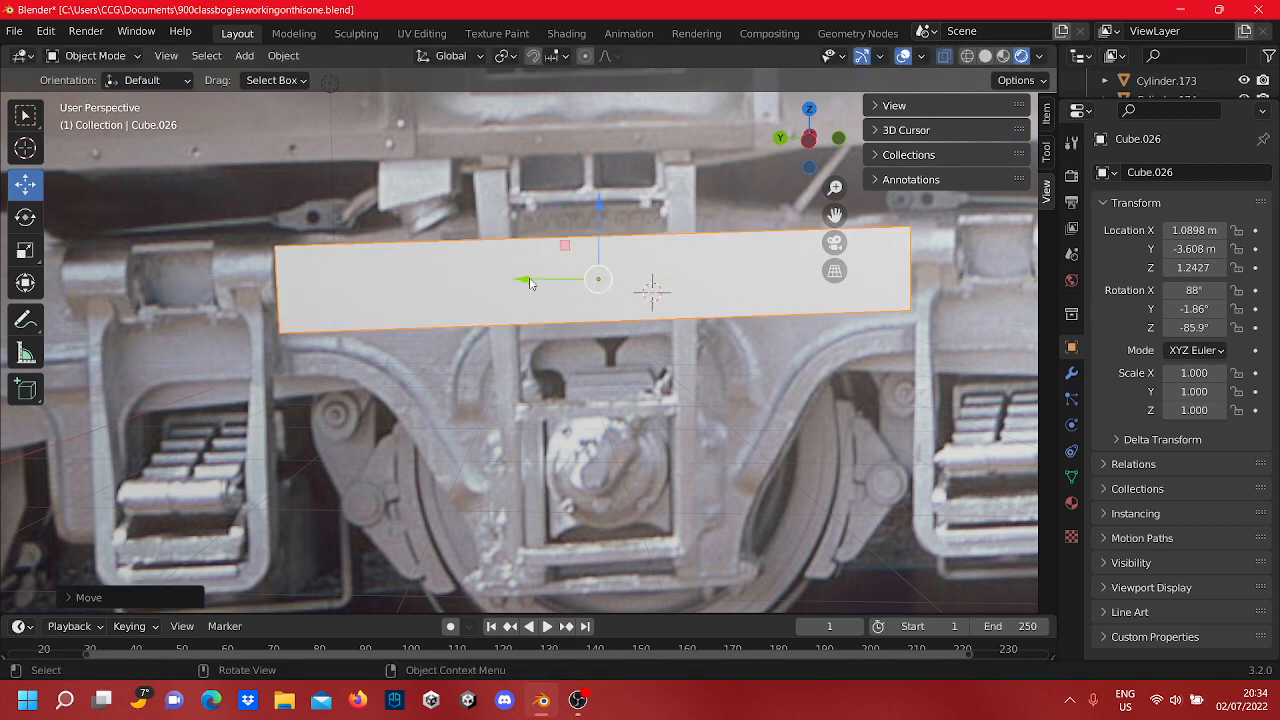
pyautogui.moveTo(588, 222); pyautogui.dragTo(577, 256, button='middle')
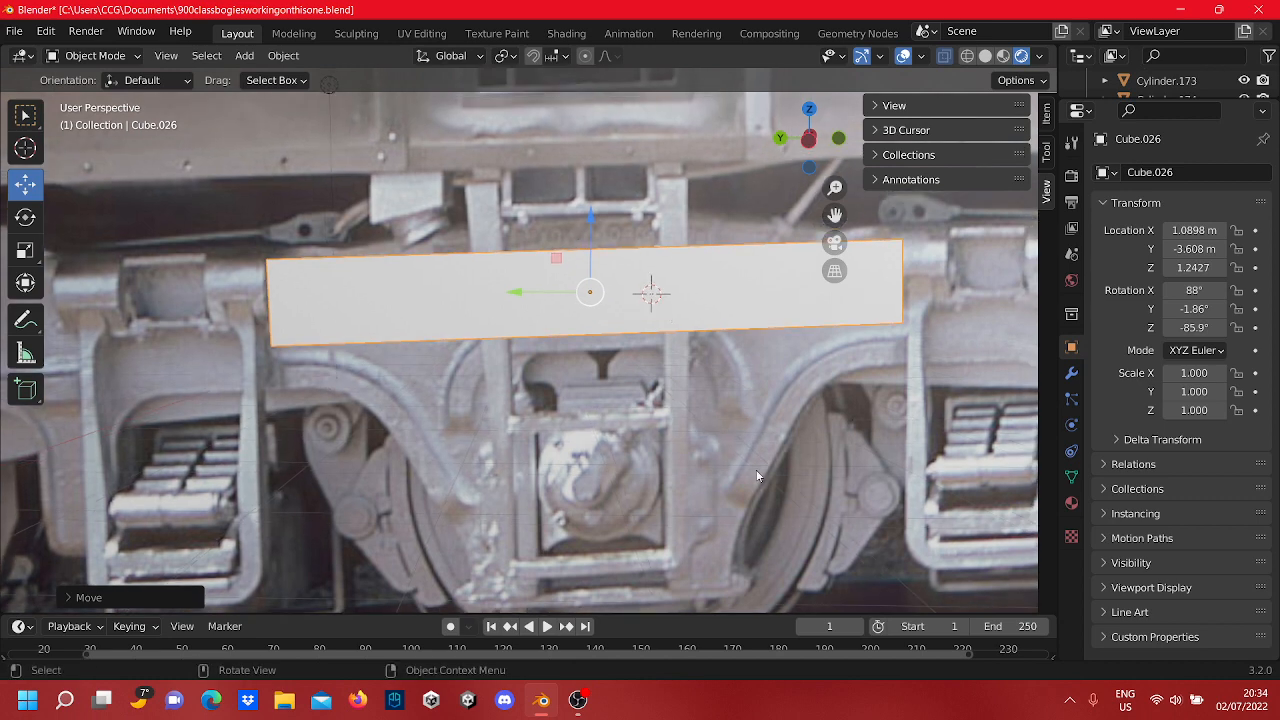
# Step: Copy the beam block to the clipboard, then reselect it and check it from other angles
pyautogui.click(757, 471)
pyautogui.click(602, 281)
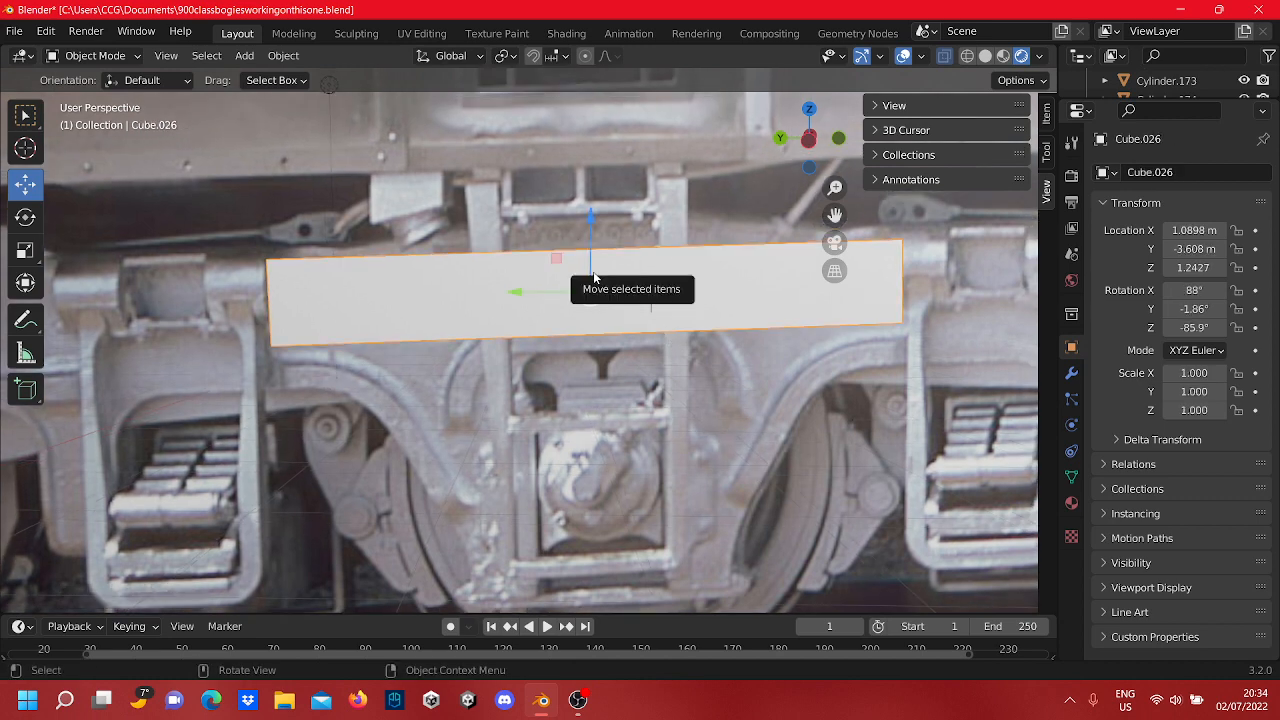
pyautogui.hotkey('ctrl', 'c')
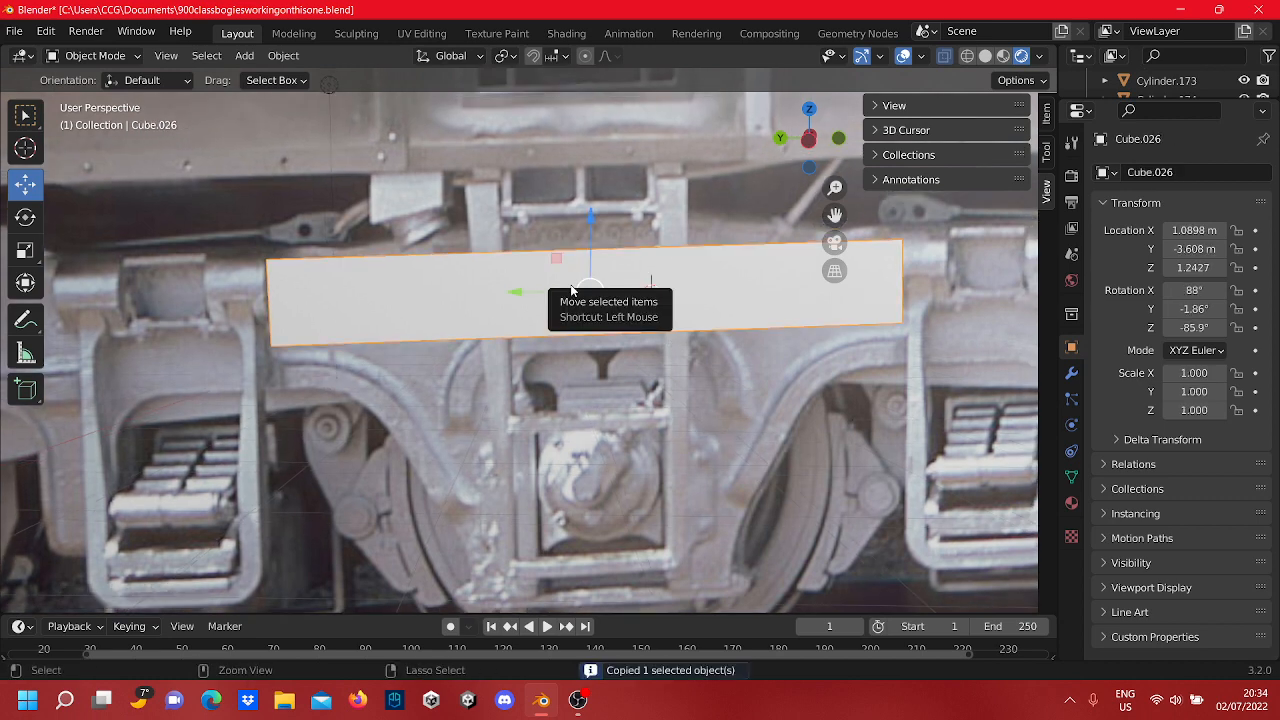
pyautogui.click(572, 290)
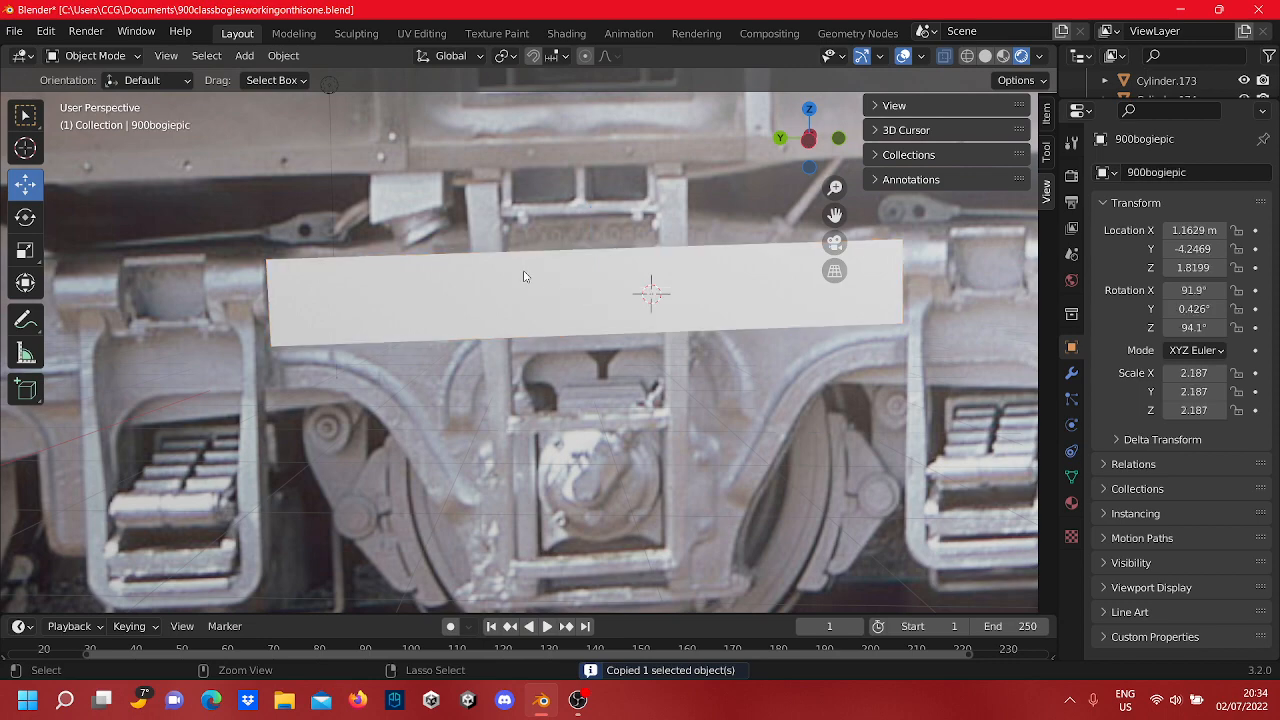
pyautogui.click(546, 290)
pyautogui.moveTo(546, 290); pyautogui.dragTo(608, 240, button='middle')
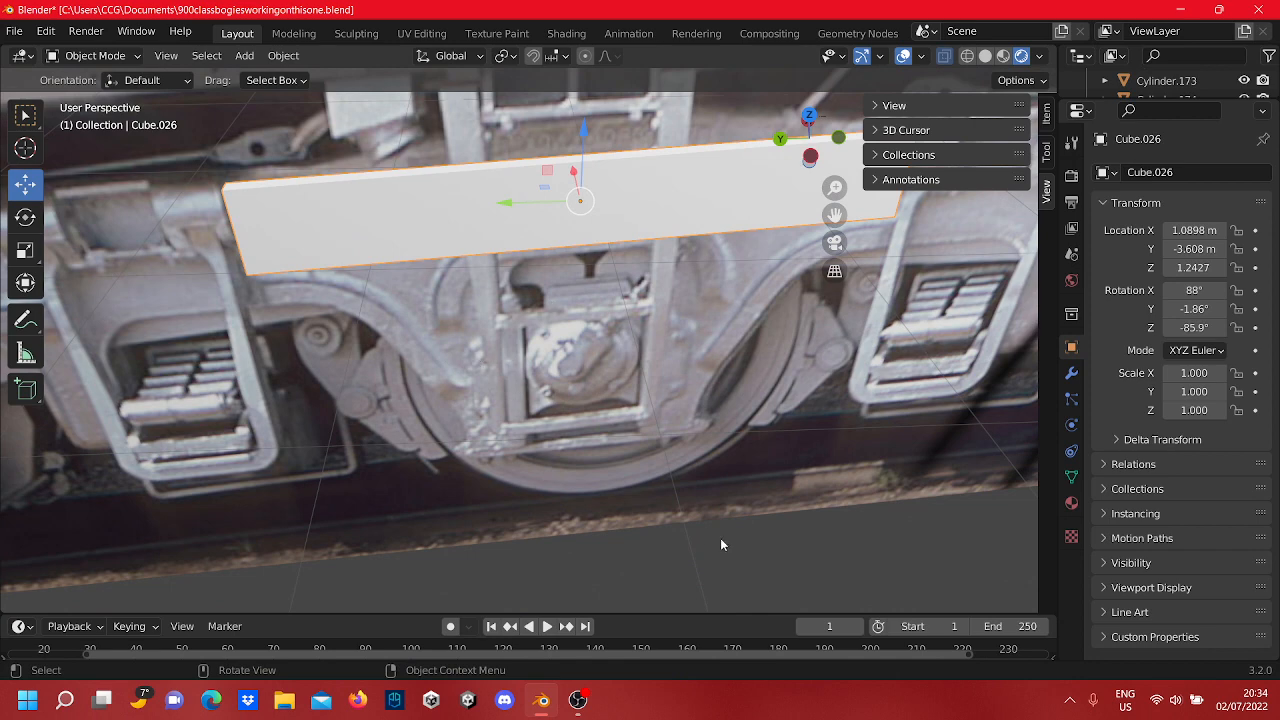
pyautogui.moveTo(743, 571); pyautogui.dragTo(757, 468, button='middle')
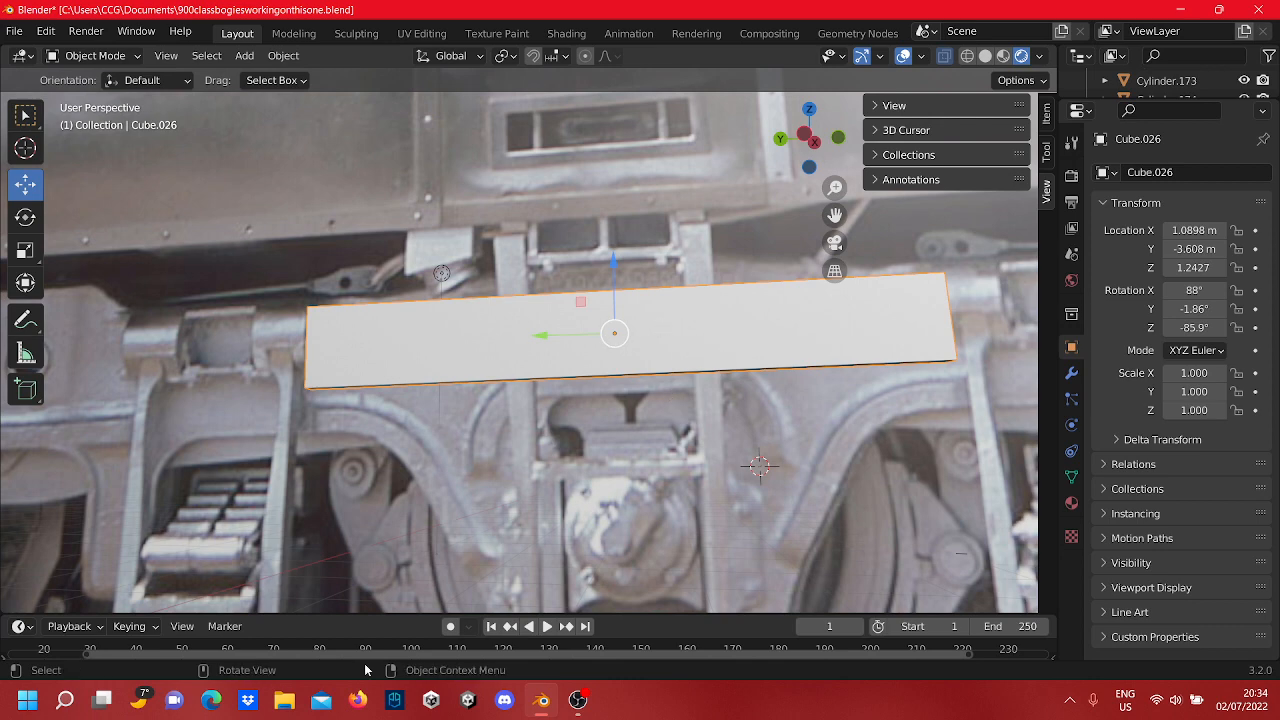
# Step: Switch to the web browser, open YouTube and search for "how to use blender"
pyautogui.click(218, 692)
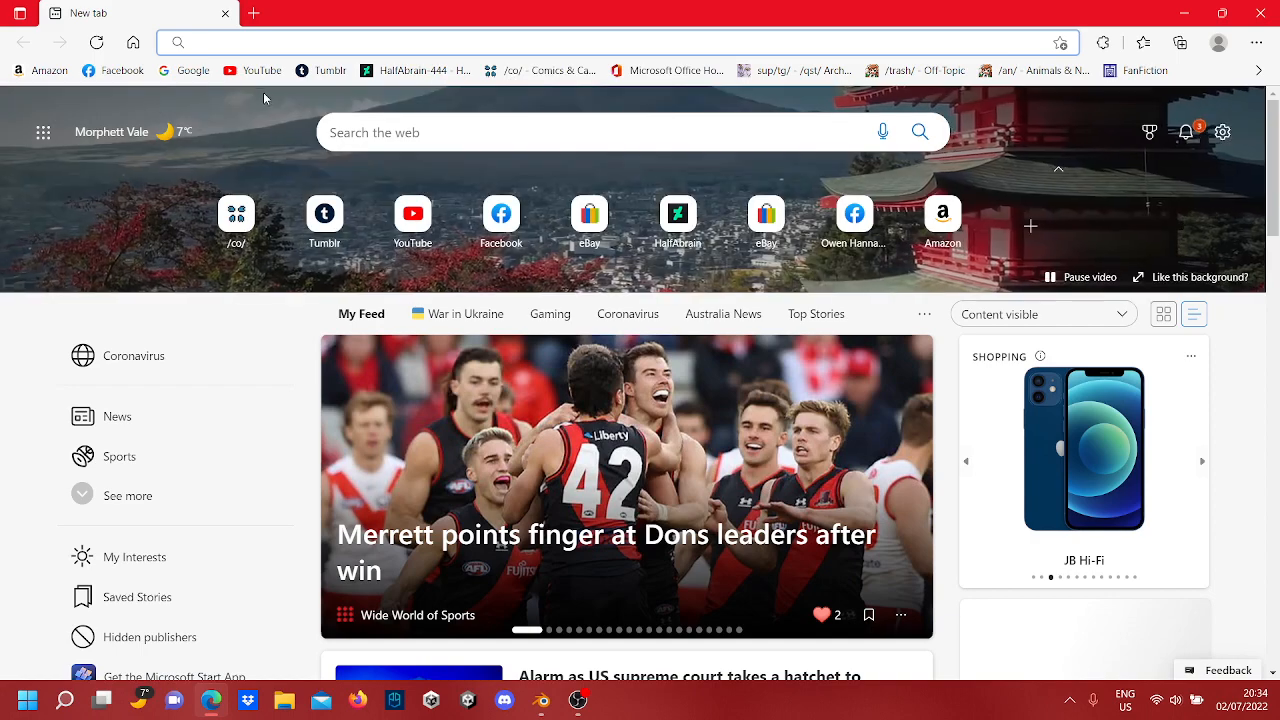
pyautogui.click(266, 72)
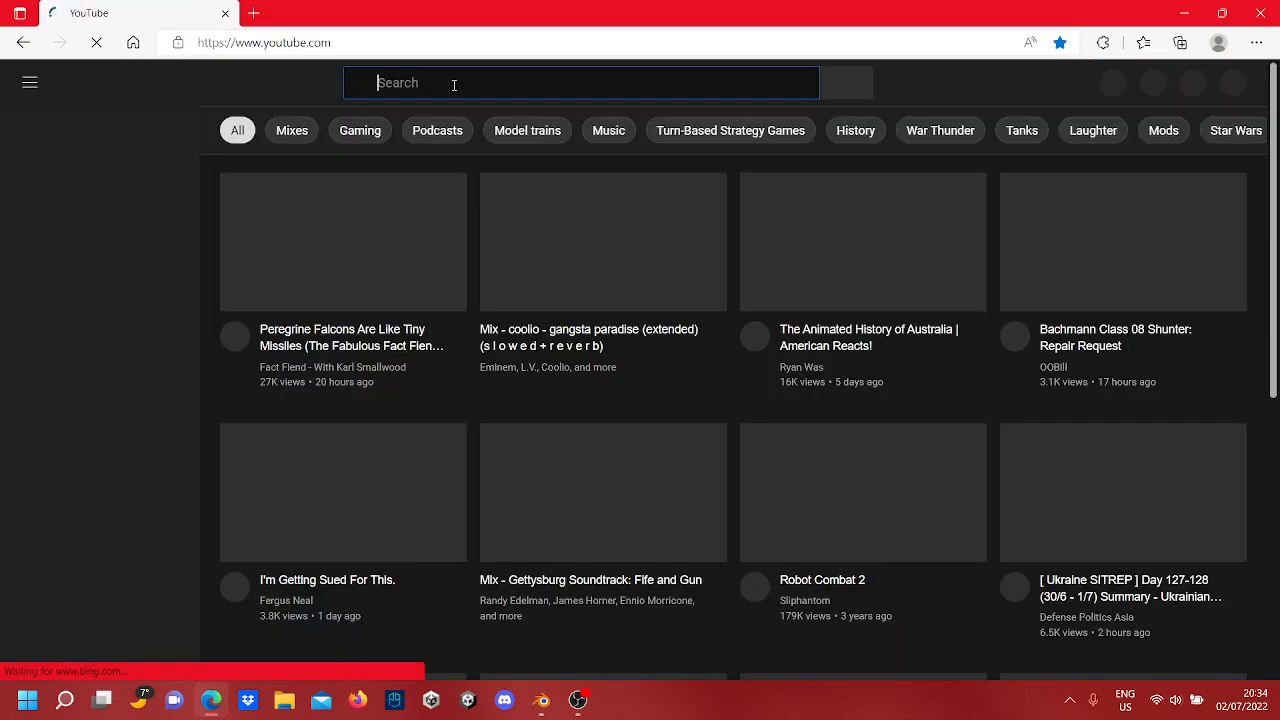
pyautogui.click(455, 83)
pyautogui.write('ho')
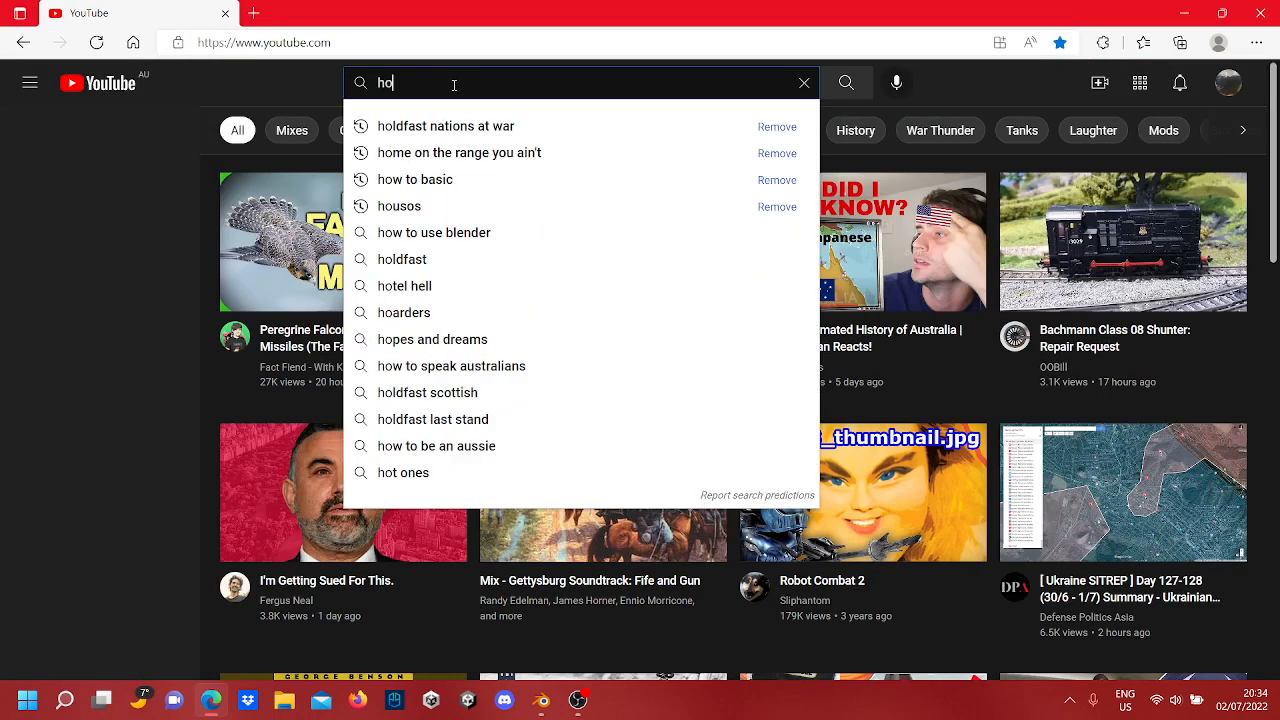
pyautogui.press('BackSpace')
pyautogui.write('pw')
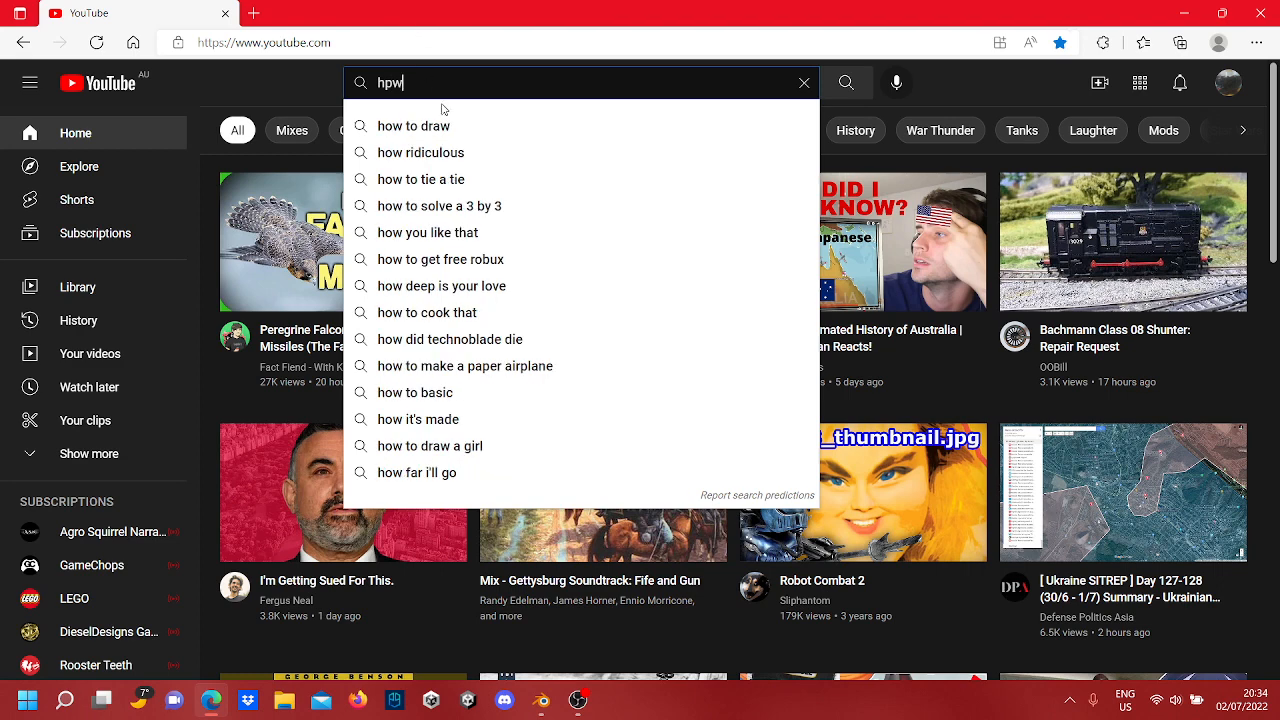
pyautogui.press('BackSpace')
pyautogui.press('BackSpace')
pyautogui.write('o')
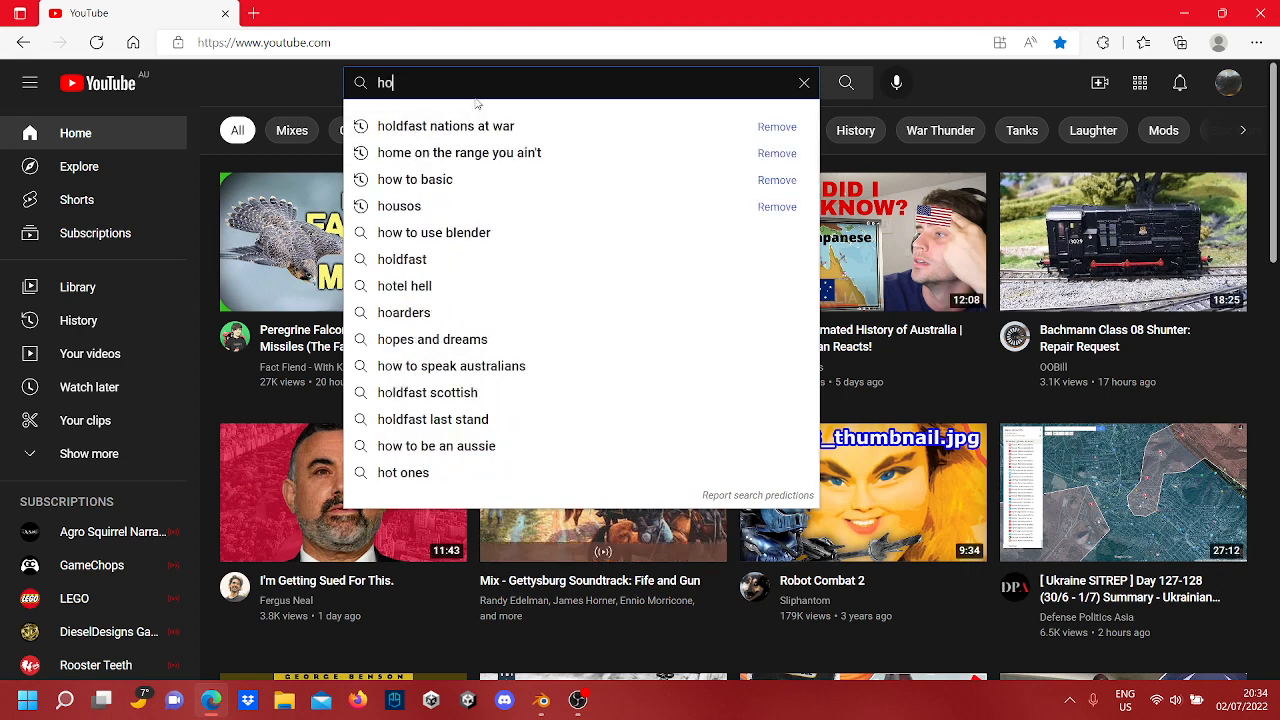
pyautogui.write('w to use')
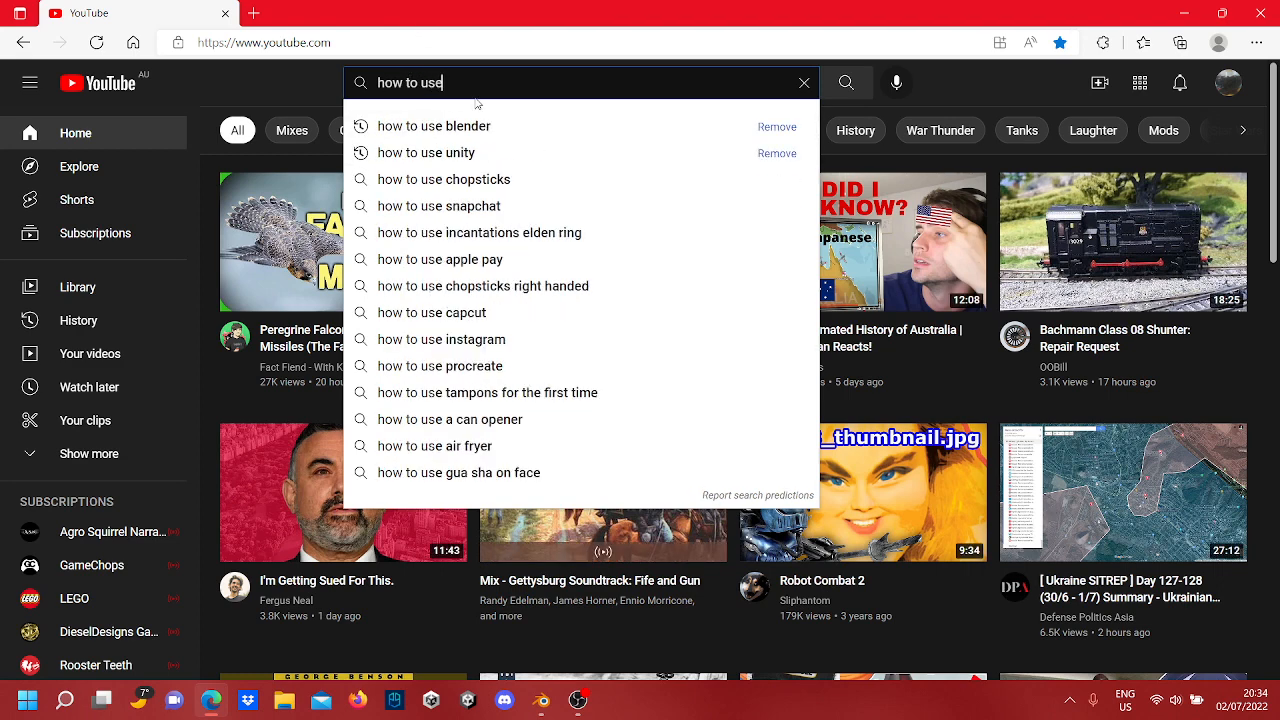
pyautogui.click(474, 124)
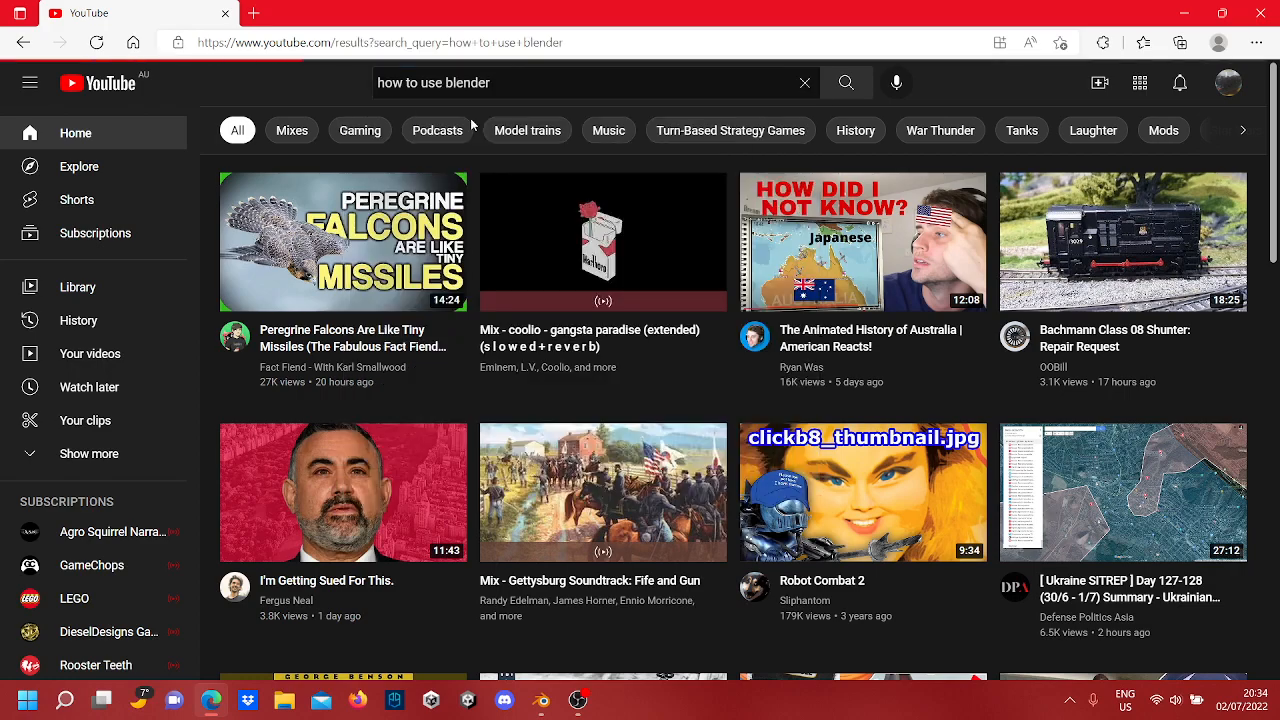
# Step: Open the video "ABSOLUTE Beginner Basics.. Blender For Noobs" from the search results
pyautogui.scroll(-2, 458, 252)
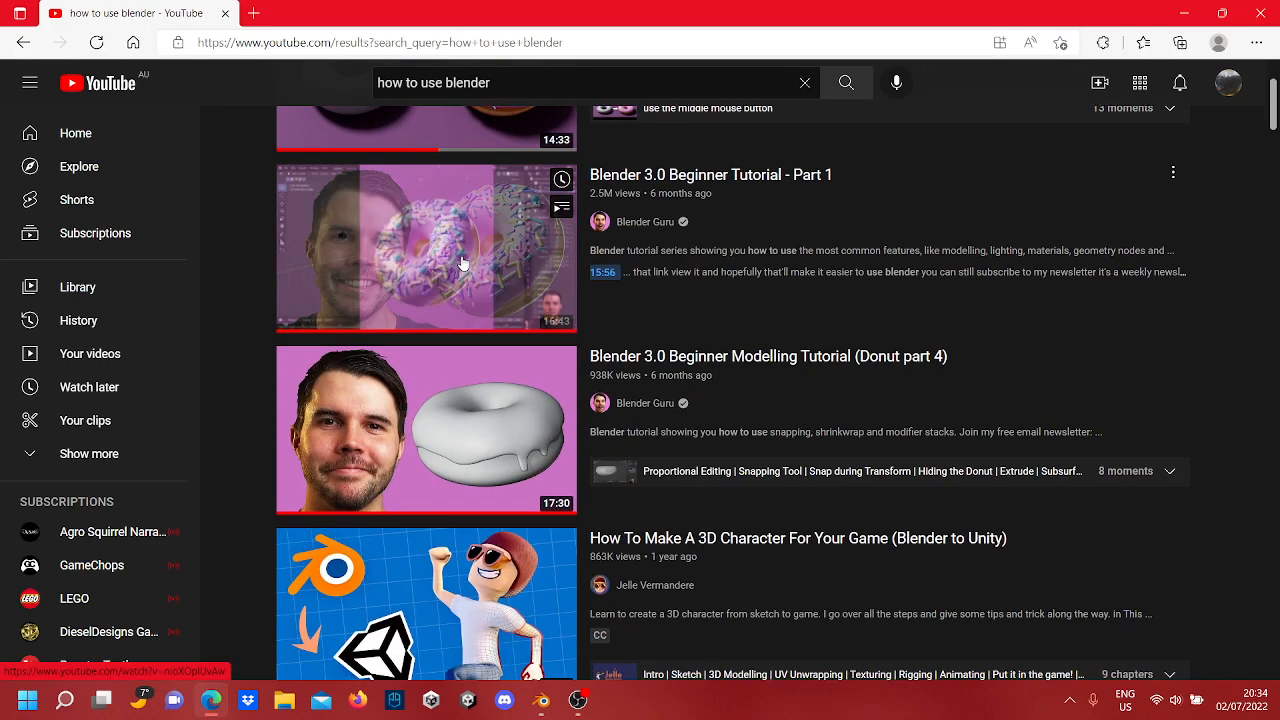
pyautogui.scroll(-5, 459, 260)
pyautogui.click(459, 270)
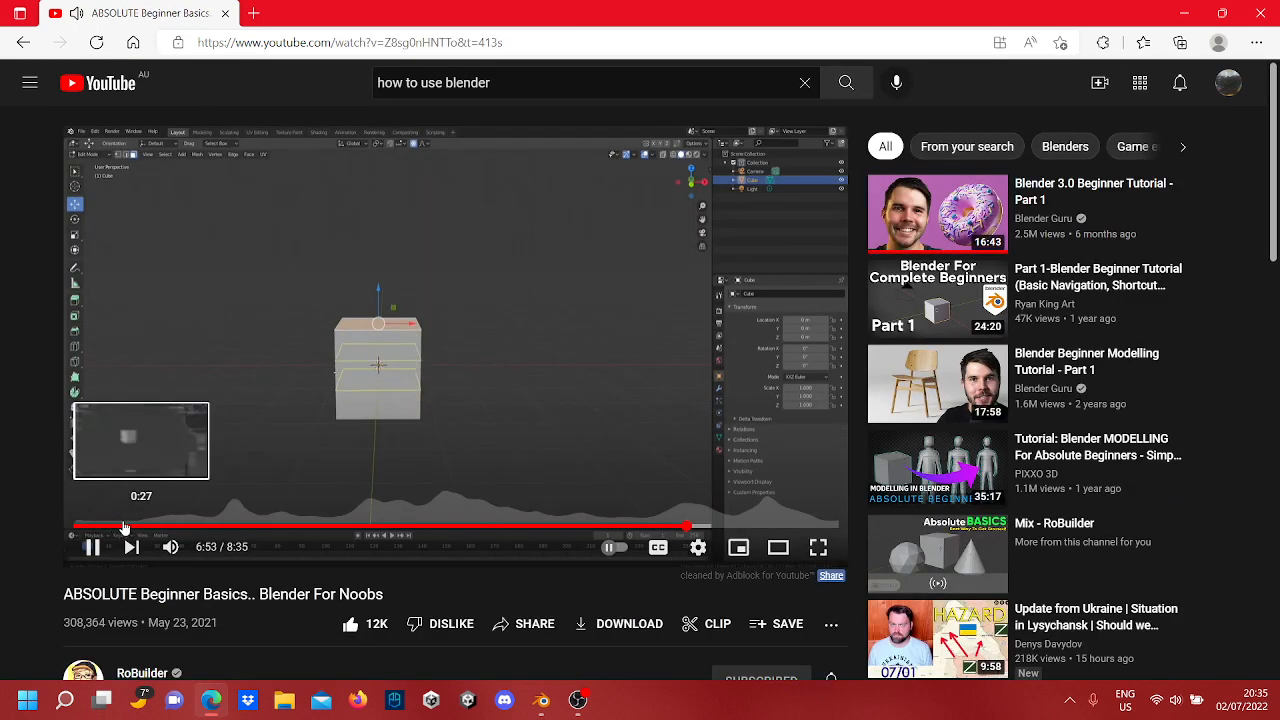
# Step: Replay the video's loop cut demonstration from about 6:38 to 6:51, and pause it there
pyautogui.click(681, 528)
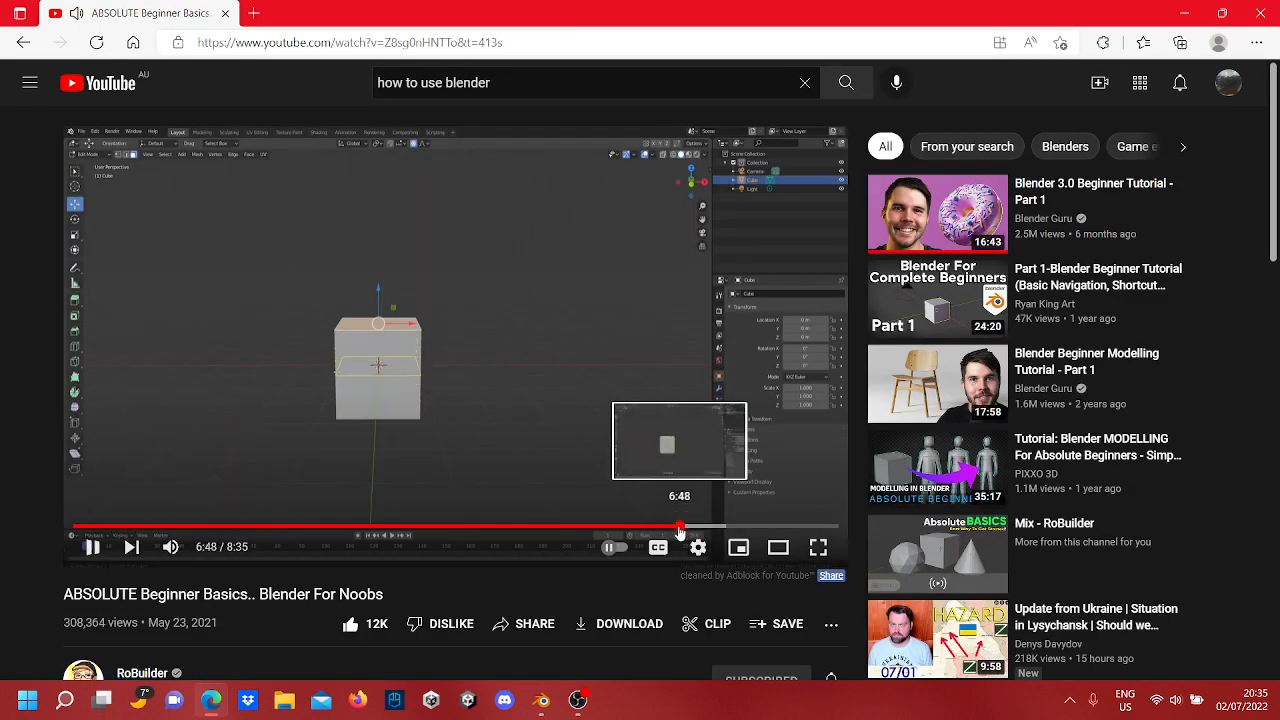
pyautogui.click(664, 529)
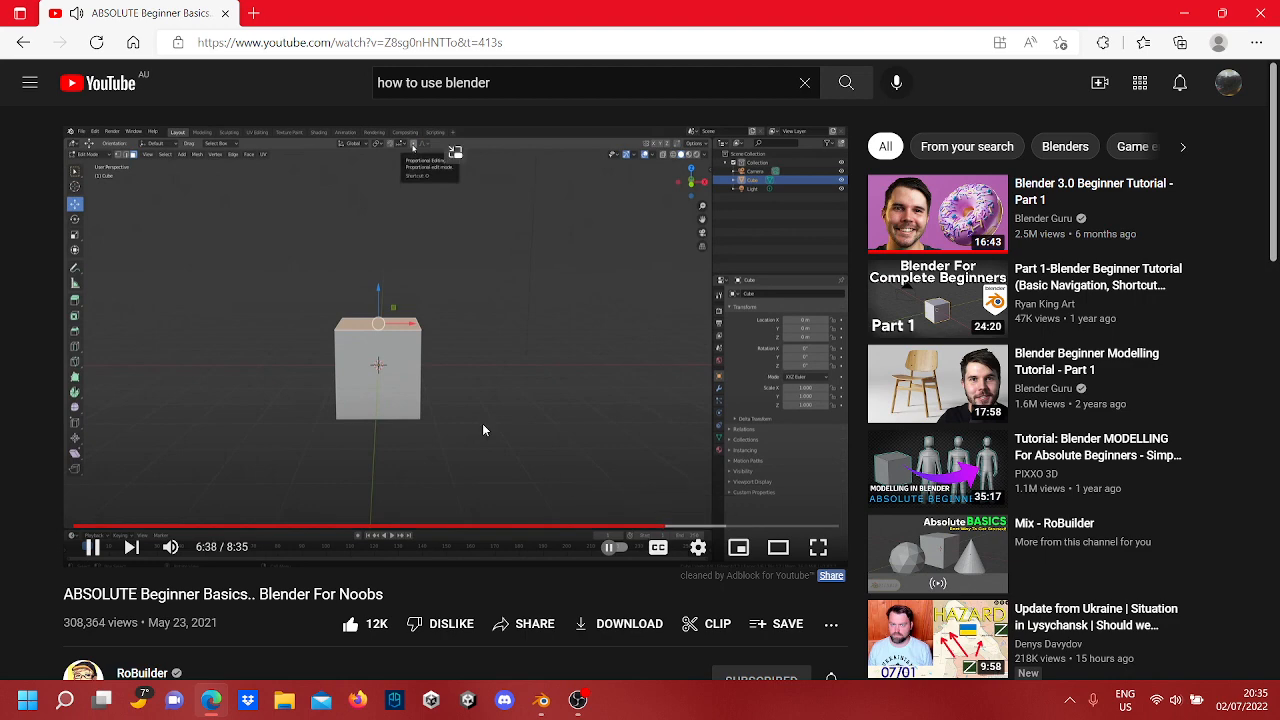
pyautogui.scroll(-2, 482, 428)
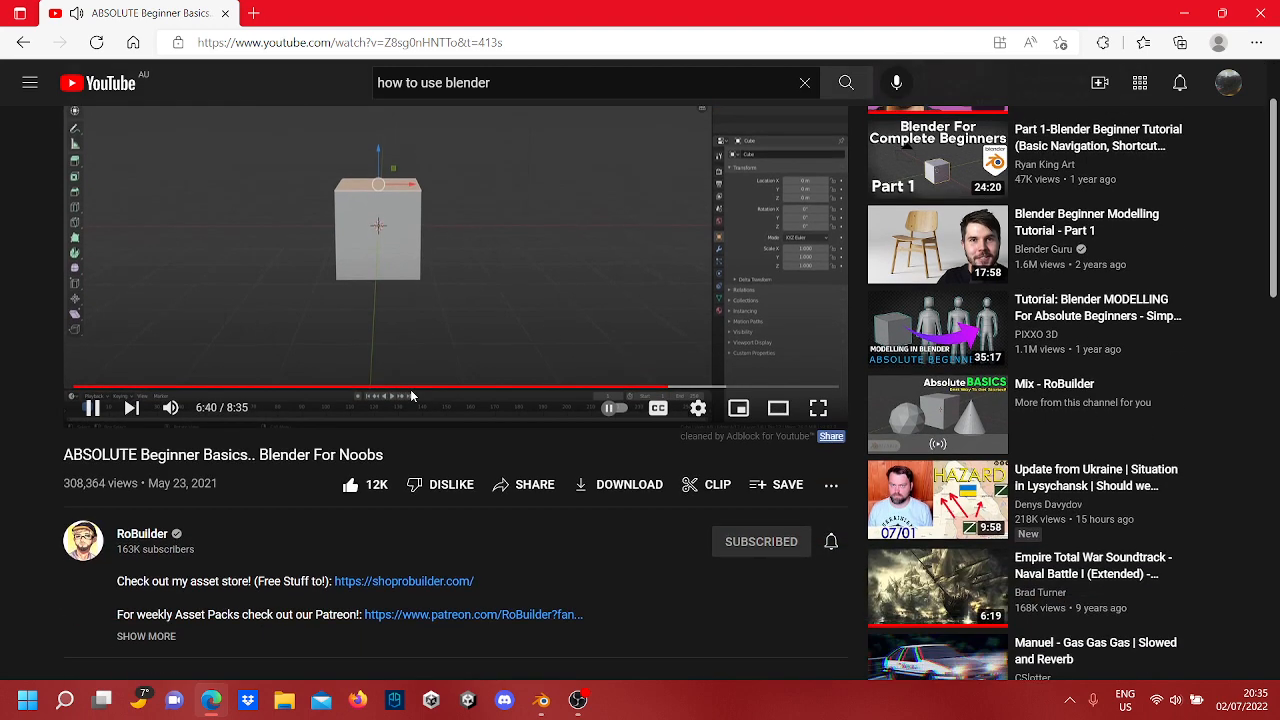
pyautogui.scroll(1, 384, 352)
pyautogui.scroll(1, 384, 352)
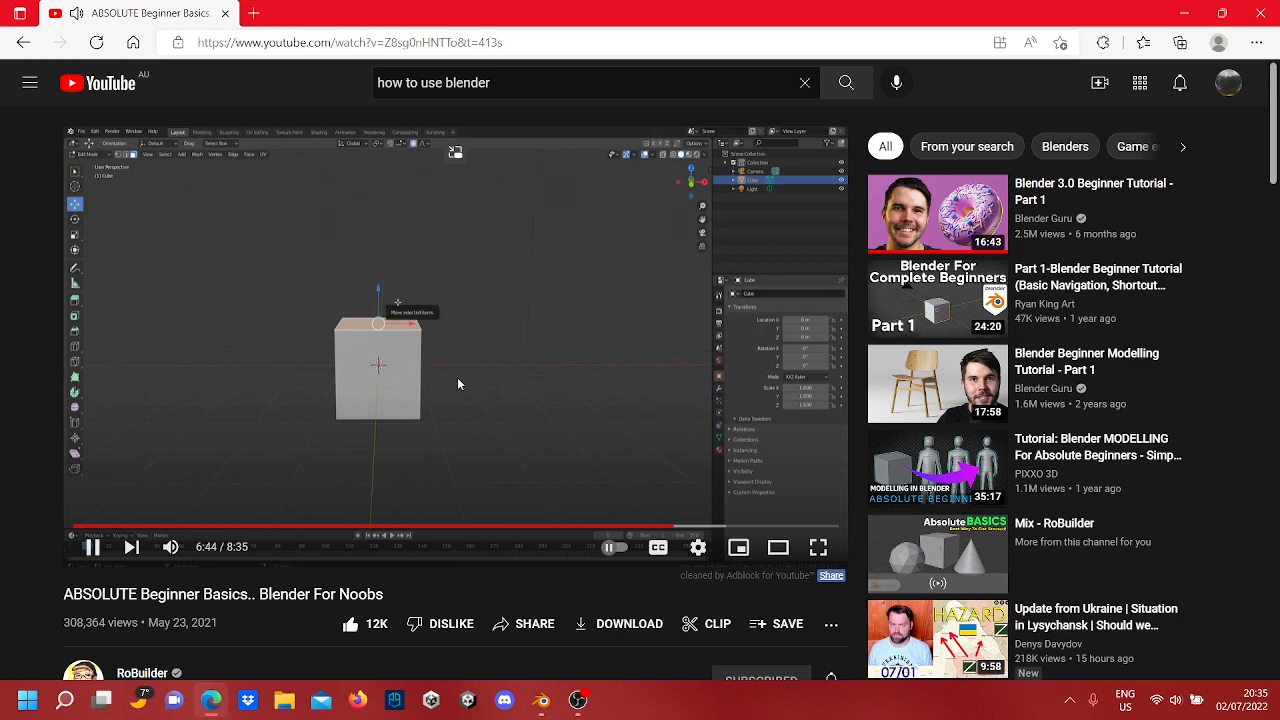
pyautogui.click(670, 528)
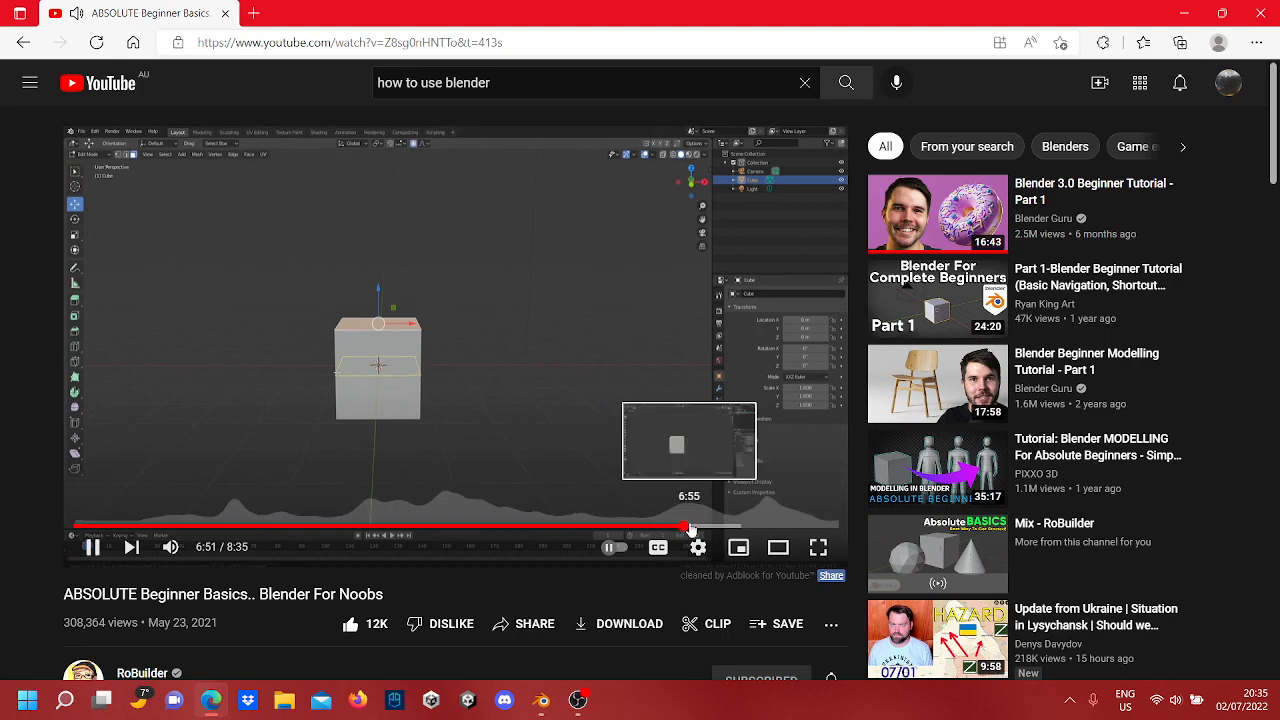
pyautogui.click(680, 528)
pyautogui.click(658, 455)
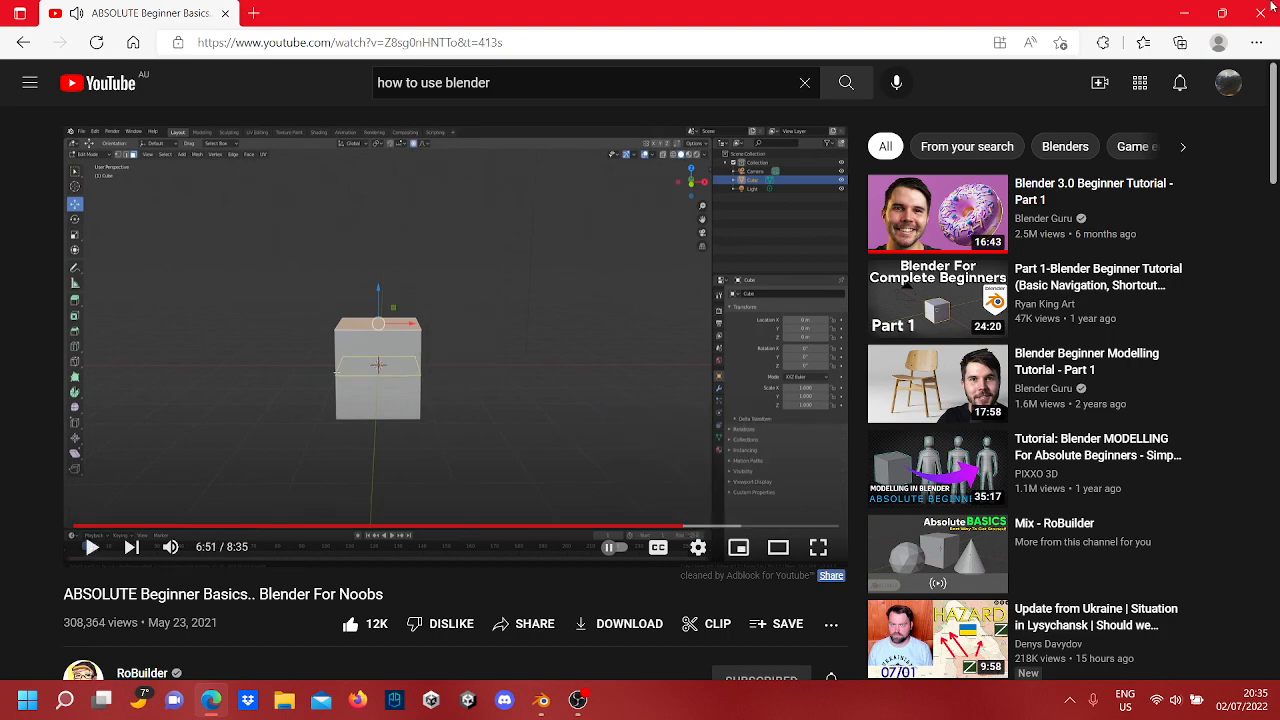
# Step: Switch back to Blender and pull the beam block away from the photo along global X, to about X 0.845 m
pyautogui.hotkey('alt', 'Tab')
pyautogui.click(552, 705)
pyautogui.scroll(1, 564, 334)
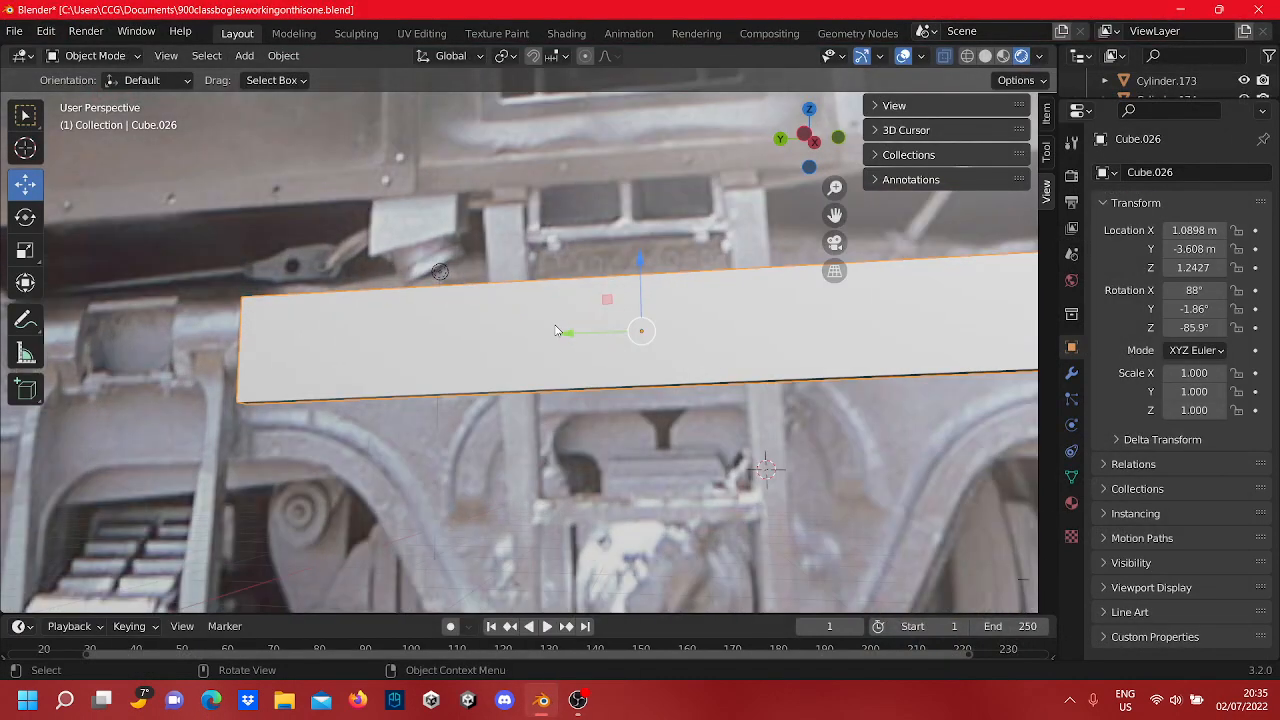
pyautogui.moveTo(557, 328); pyautogui.dragTo(573, 340, button='middle')
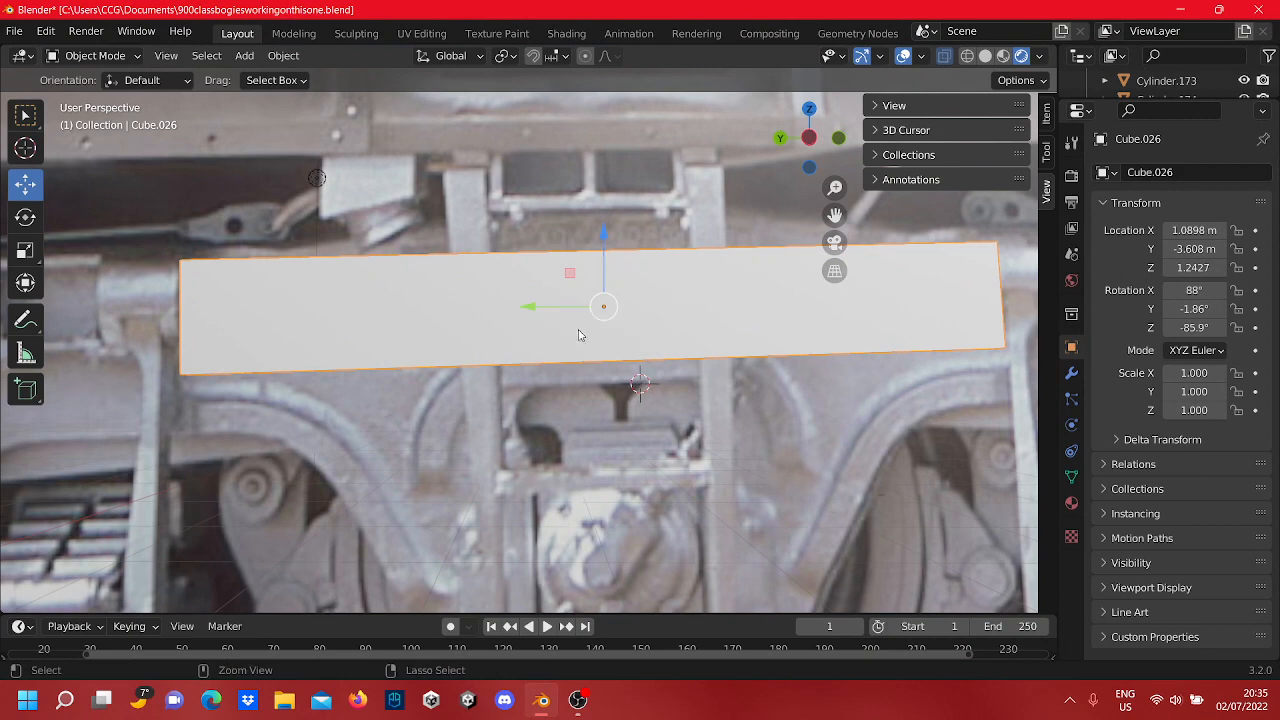
pyautogui.scroll(-2, 585, 345)
pyautogui.moveTo(624, 309); pyautogui.dragTo(628, 342, button='middle')
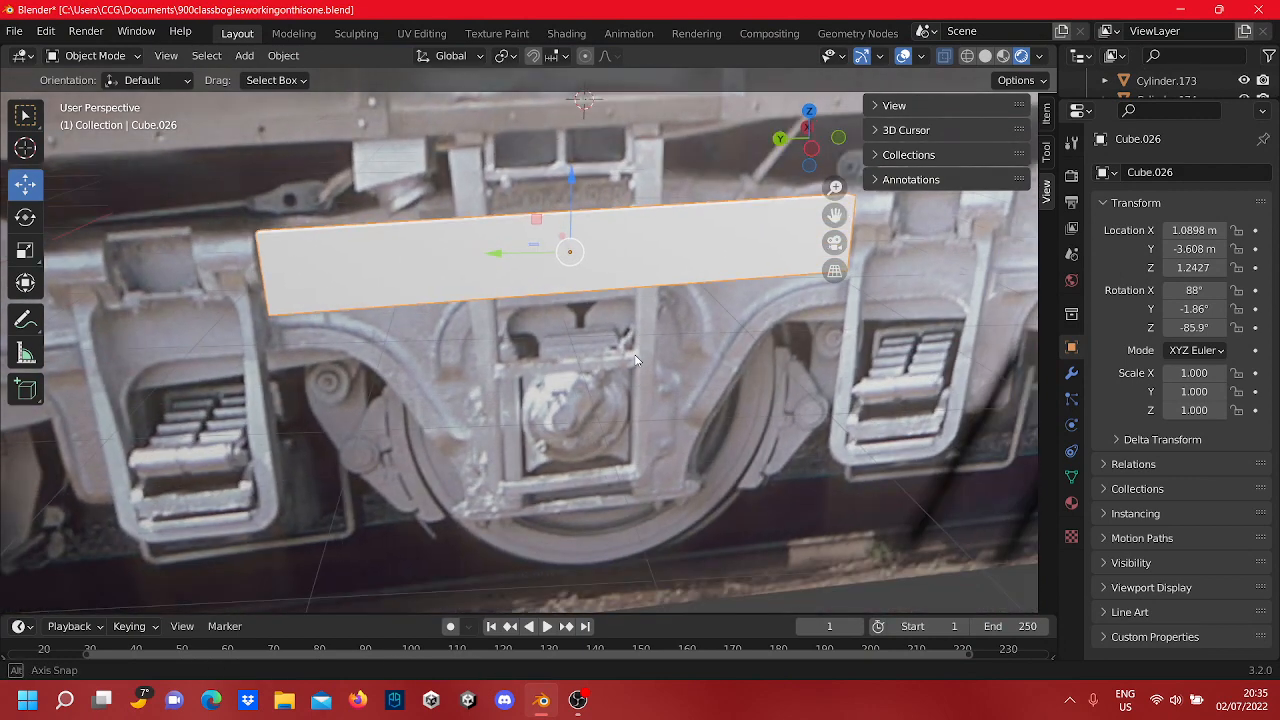
pyautogui.scroll(-3, 590, 268)
pyautogui.moveTo(551, 284); pyautogui.dragTo(631, 298, button='middle')
pyautogui.moveTo(681, 273); pyautogui.dragTo(568, 352)
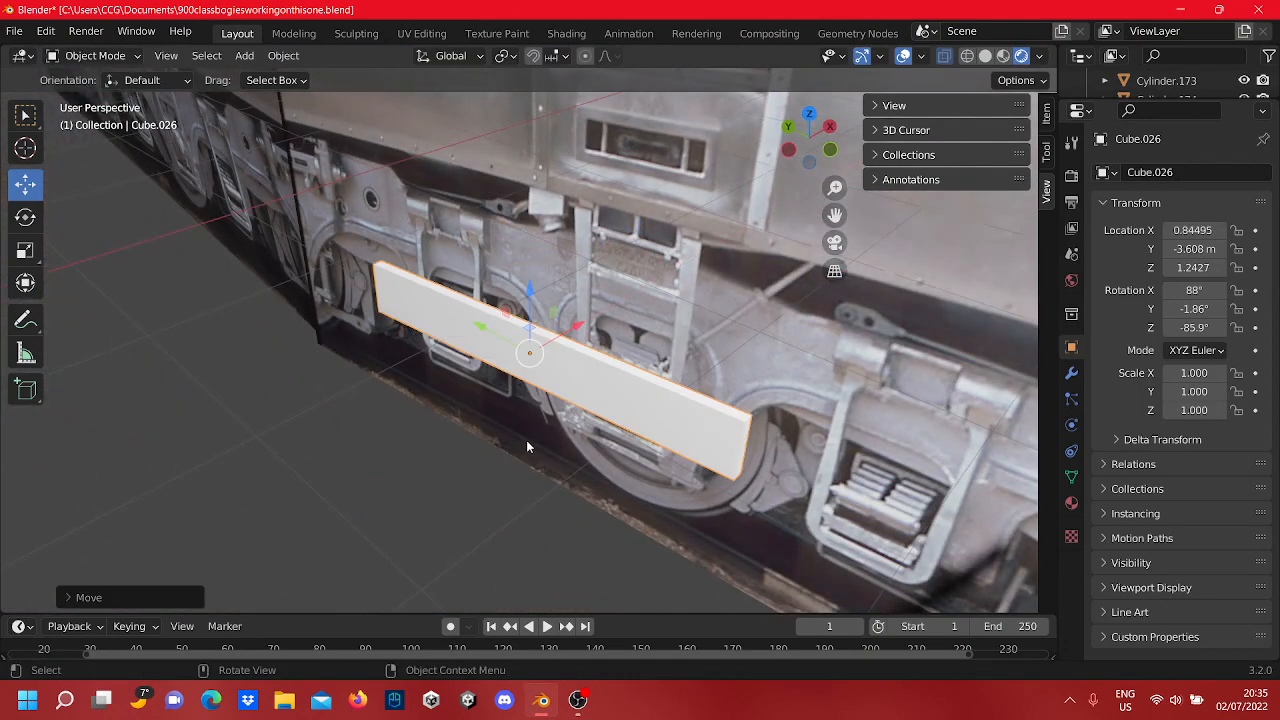
# Step: Add a vertical loop cut to the beam block, about a third of its length from the +Y end
pyautogui.scroll(4, 528, 436)
pyautogui.moveTo(537, 420); pyautogui.dragTo(632, 336, button='middle')
pyautogui.press('Tab')
pyautogui.hotkey('ctrl', 'r')
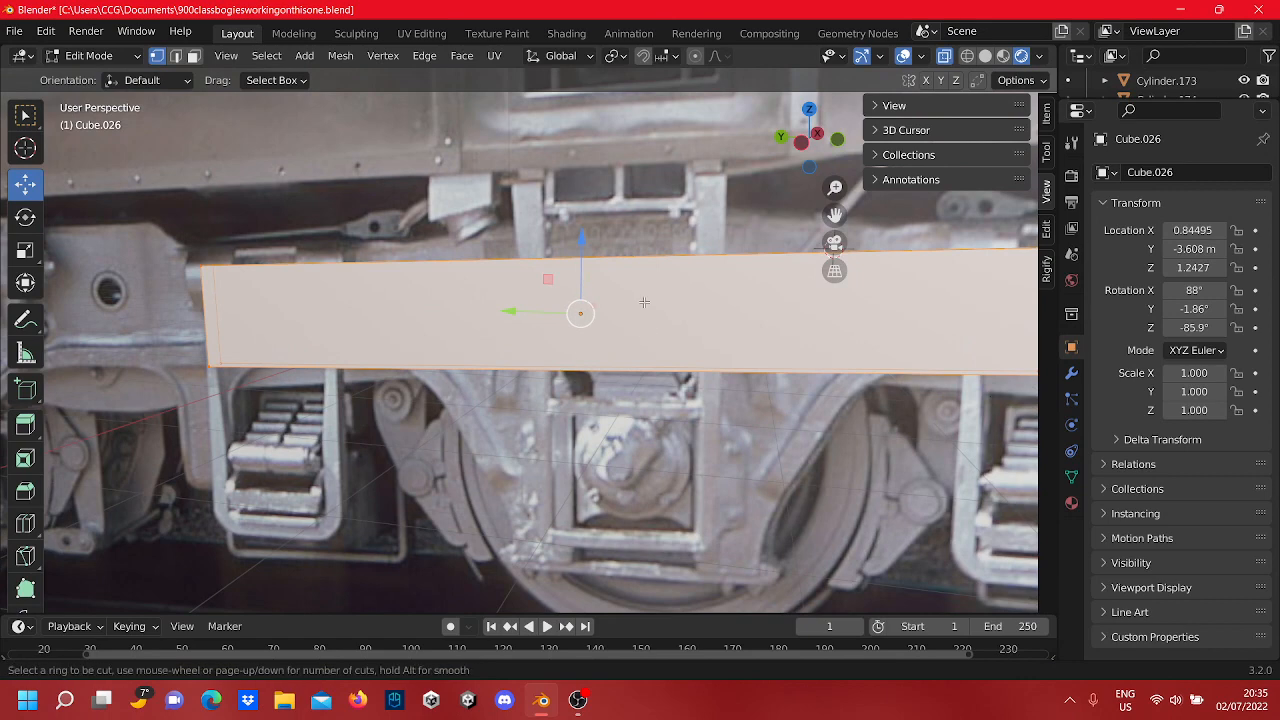
pyautogui.click(605, 299)
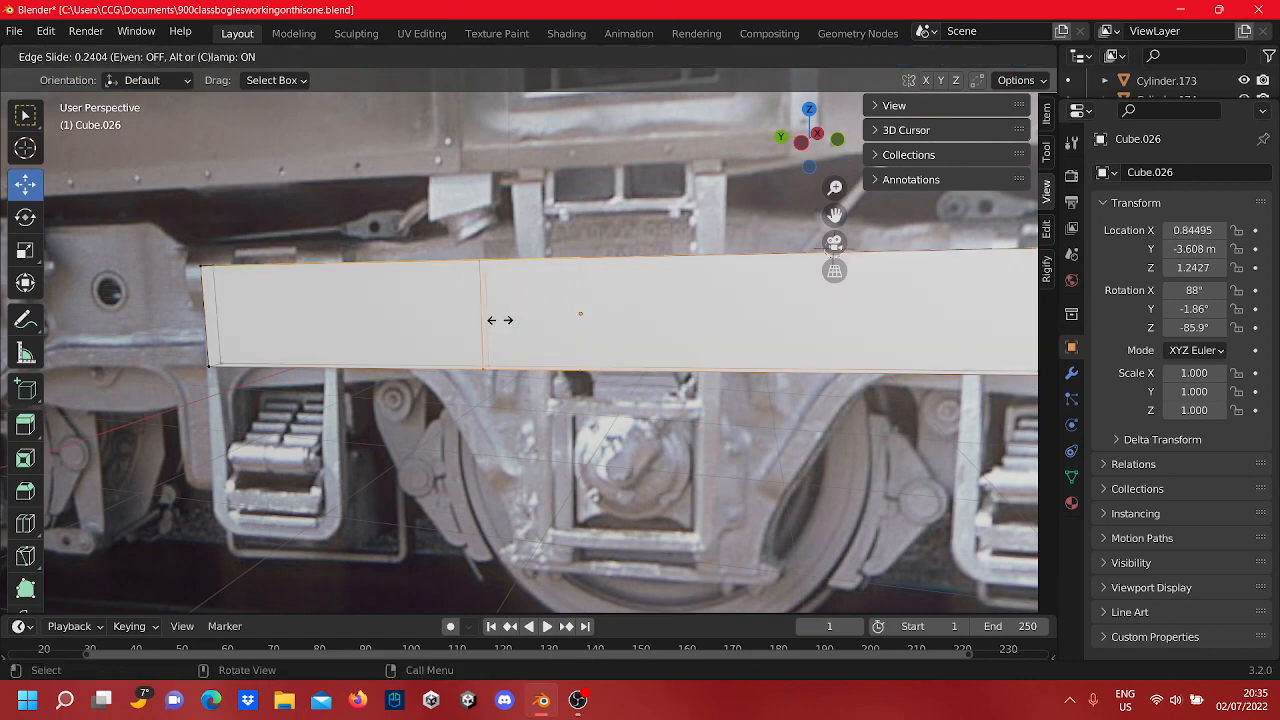
pyautogui.click(455, 327)
# Step: Add a second vertical loop cut about a third of the length from the beam block's -Y end, and leave Edit Mode
pyautogui.moveTo(631, 347); pyautogui.dragTo(656, 320, button='middle')
pyautogui.hotkey('ctrl', 'r')
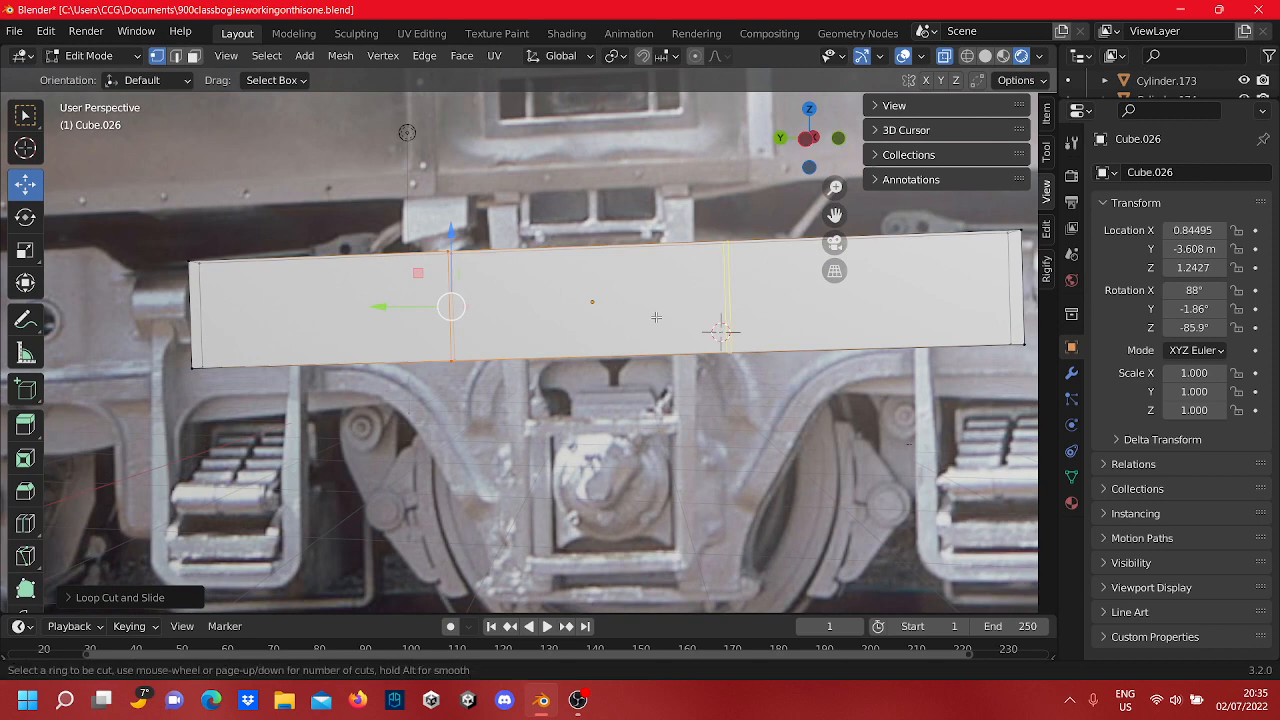
pyautogui.click(640, 328)
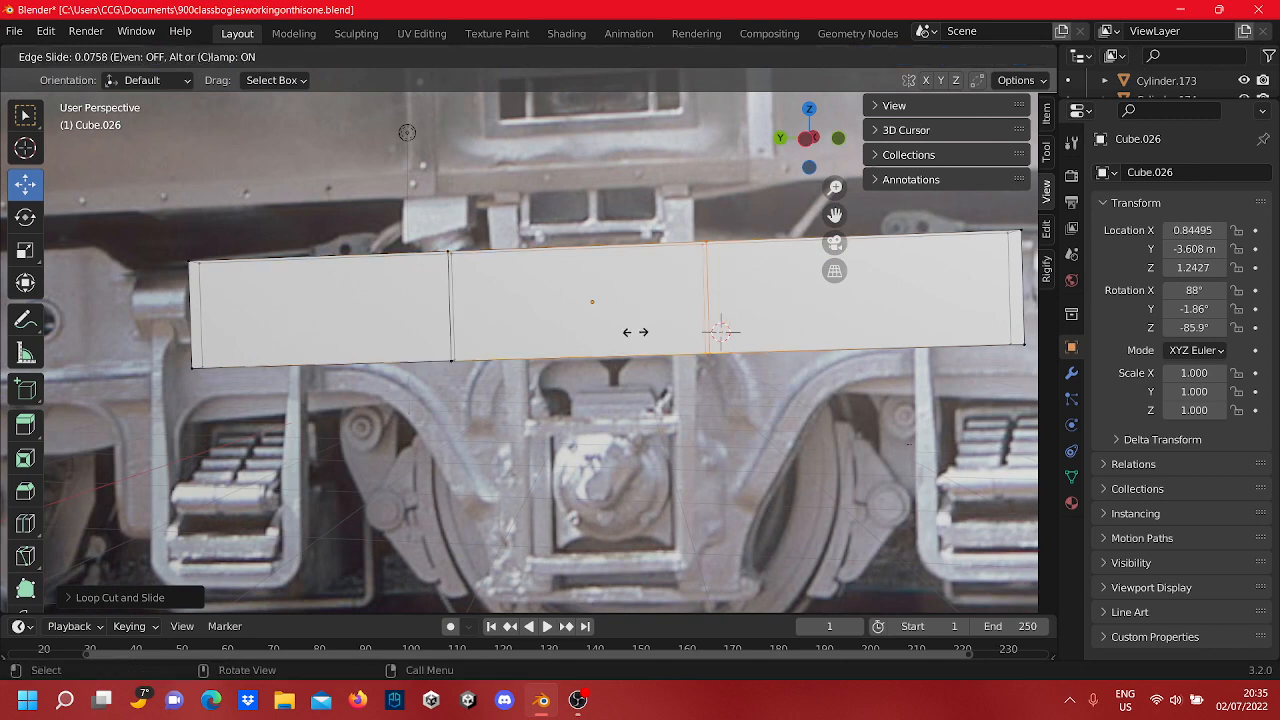
pyautogui.click(669, 405)
pyautogui.moveTo(669, 405); pyautogui.dragTo(523, 549, button='middle')
pyautogui.press('Tab')
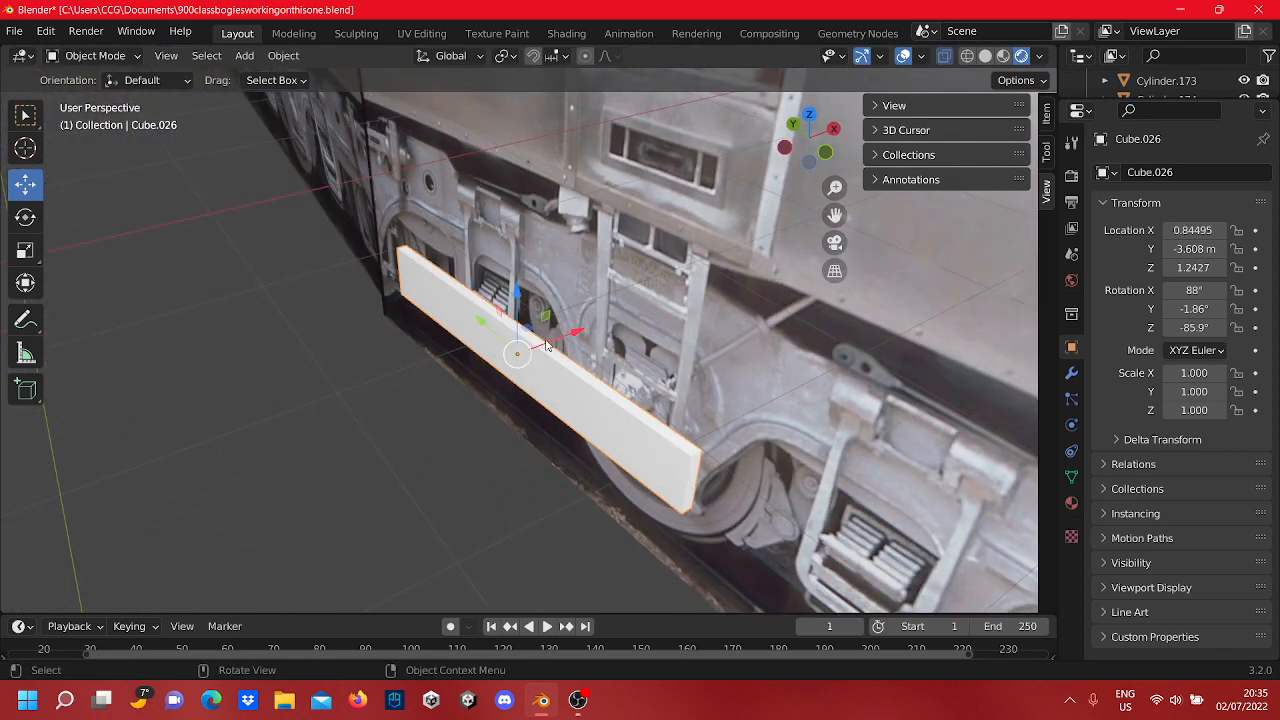
# Step: Move the beam block back against the photo along global X, to about X 1.10 m
pyautogui.moveTo(547, 345); pyautogui.dragTo(686, 303)
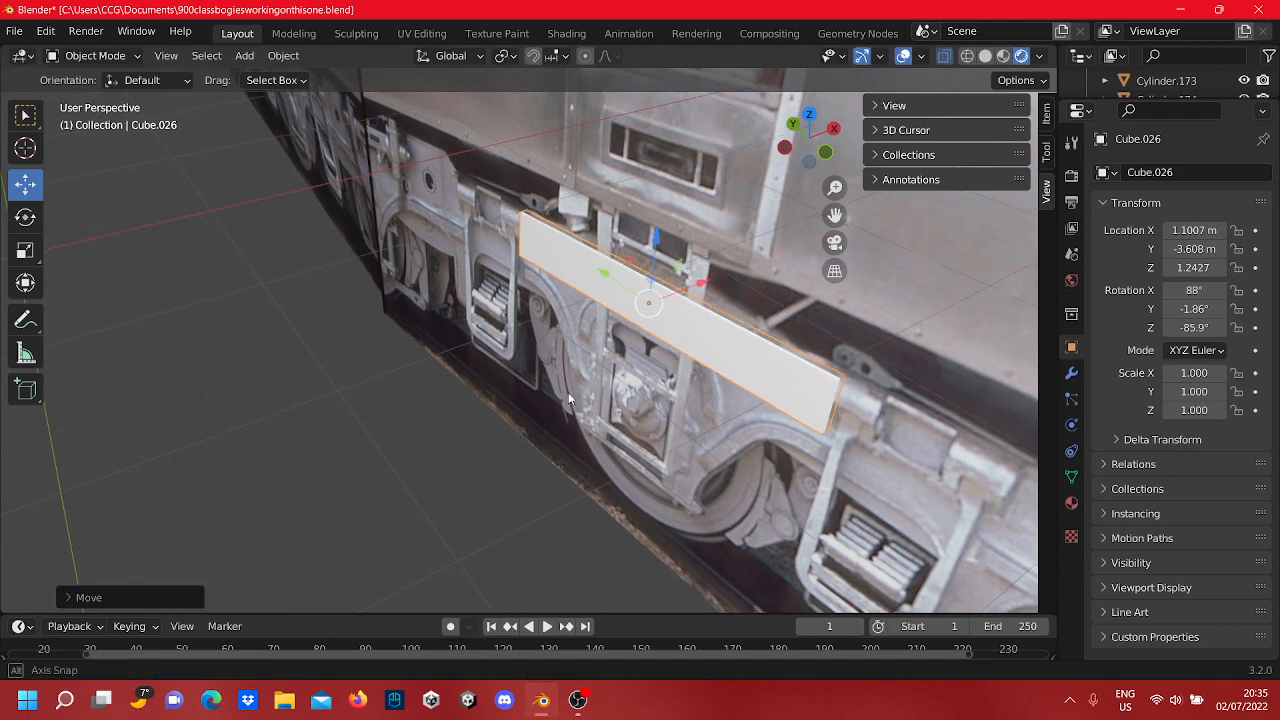
pyautogui.moveTo(568, 393); pyautogui.dragTo(608, 398, button='middle')
pyautogui.scroll(3, 622, 402)
pyautogui.click(648, 361)
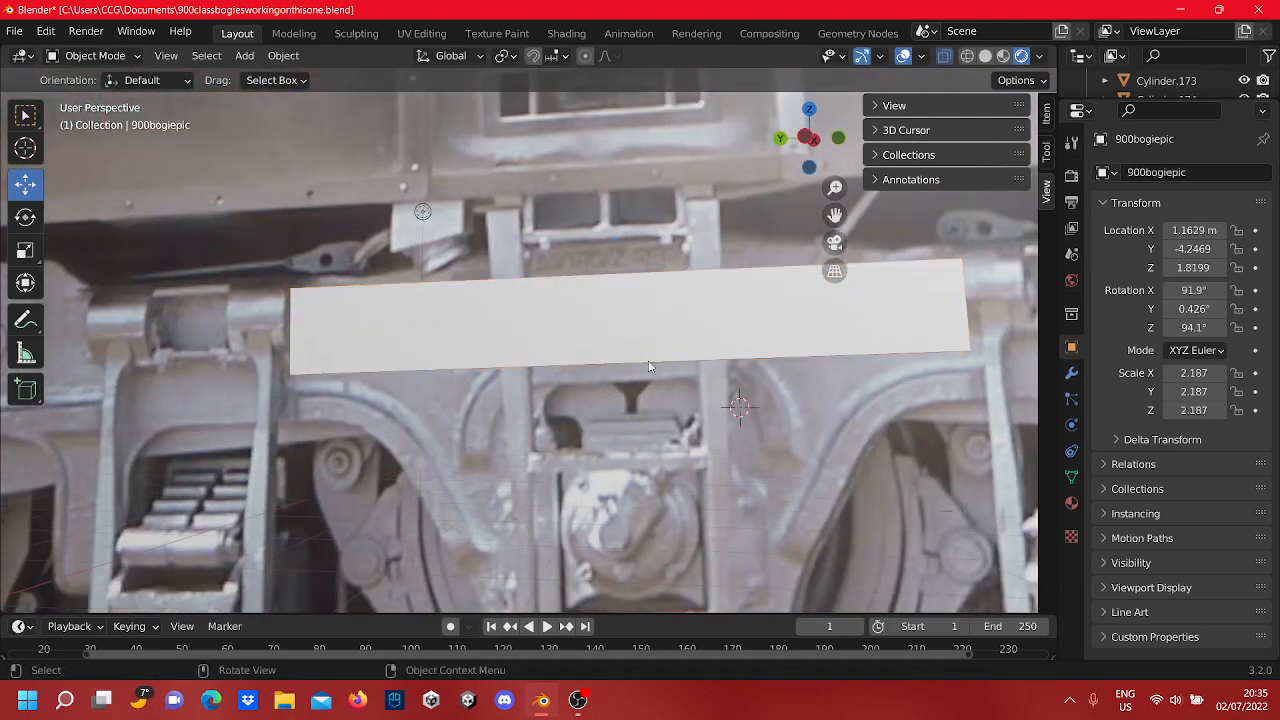
pyautogui.press('Tab')
pyautogui.press('Tab')
pyautogui.scroll(-1, 622, 322)
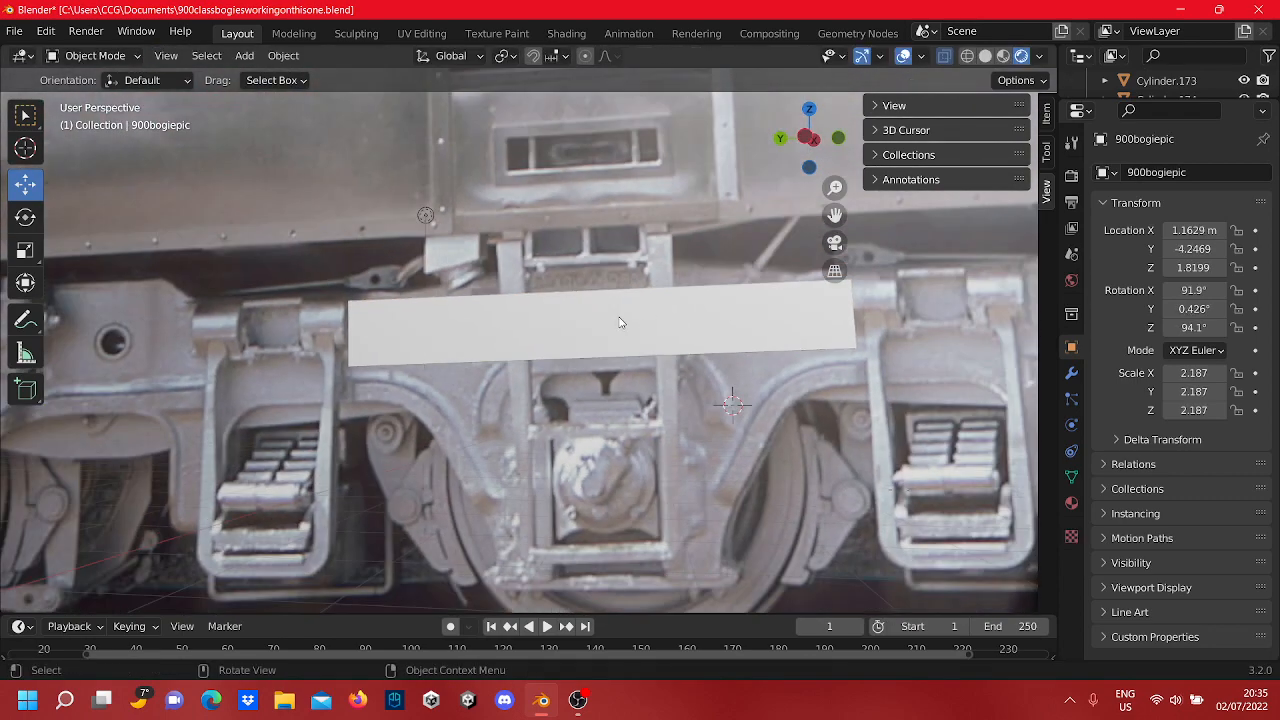
# Step: Edit the beam block and raise the top of the loop cut nearer the +Y end along Z to follow the photographed beam
pyautogui.click(620, 323)
pyautogui.press('Tab')
pyautogui.scroll(1, 599, 282)
pyautogui.moveTo(599, 282); pyautogui.dragTo(602, 371, button='middle')
pyautogui.scroll(1, 597, 372)
pyautogui.hotkey('alt', 'a')
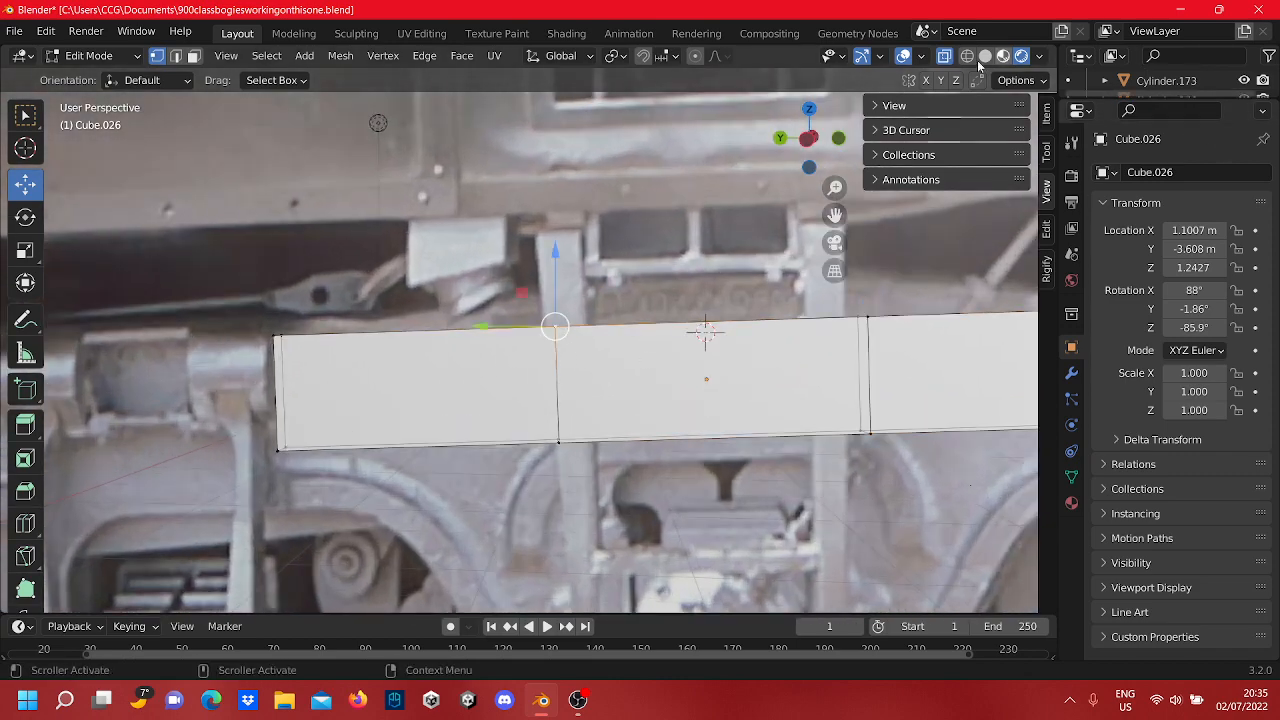
pyautogui.hotkey('shift', 'z')
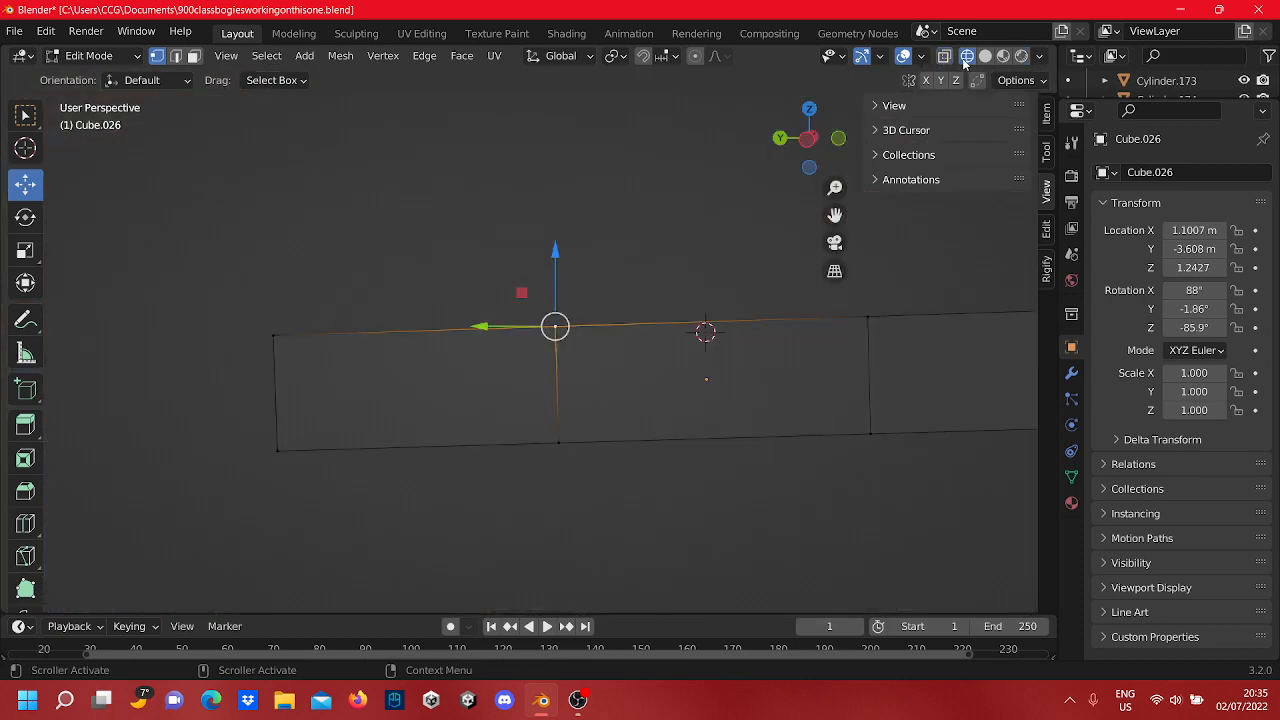
pyautogui.click(1021, 57)
pyautogui.moveTo(525, 374); pyautogui.dragTo(554, 430, button='middle')
pyautogui.moveTo(572, 328); pyautogui.dragTo(554, 192, button='middle')
pyautogui.moveTo(632, 307); pyautogui.dragTo(603, 196, button='middle')
pyautogui.moveTo(565, 308); pyautogui.dragTo(566, 268)
# Step: Raise the top of the loop cut nearer the -Y end along Z, giving the beam an arched upper edge
pyautogui.keyDown('shift'); pyautogui.moveTo(696, 396); pyautogui.dragTo(455, 400, button='middle'); pyautogui.keyUp('shift')
pyautogui.moveTo(606, 400); pyautogui.dragTo(634, 250)
pyautogui.scroll(-4, 682, 398)
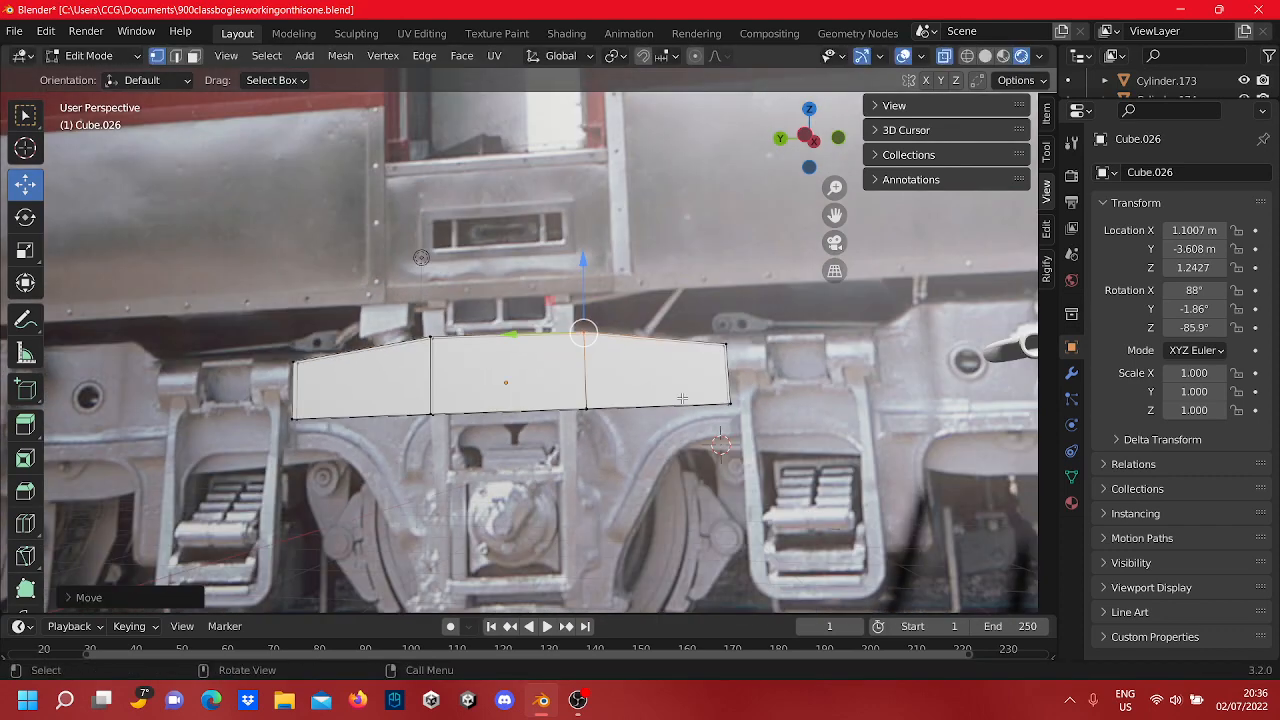
# Step: Extrude the underside of the beam's -Y end section downward to the lower part of the photographed wheel
pyautogui.scroll(1, 630, 454)
pyautogui.moveTo(630, 454); pyautogui.dragTo(533, 282, button='middle')
pyautogui.click(520, 249)
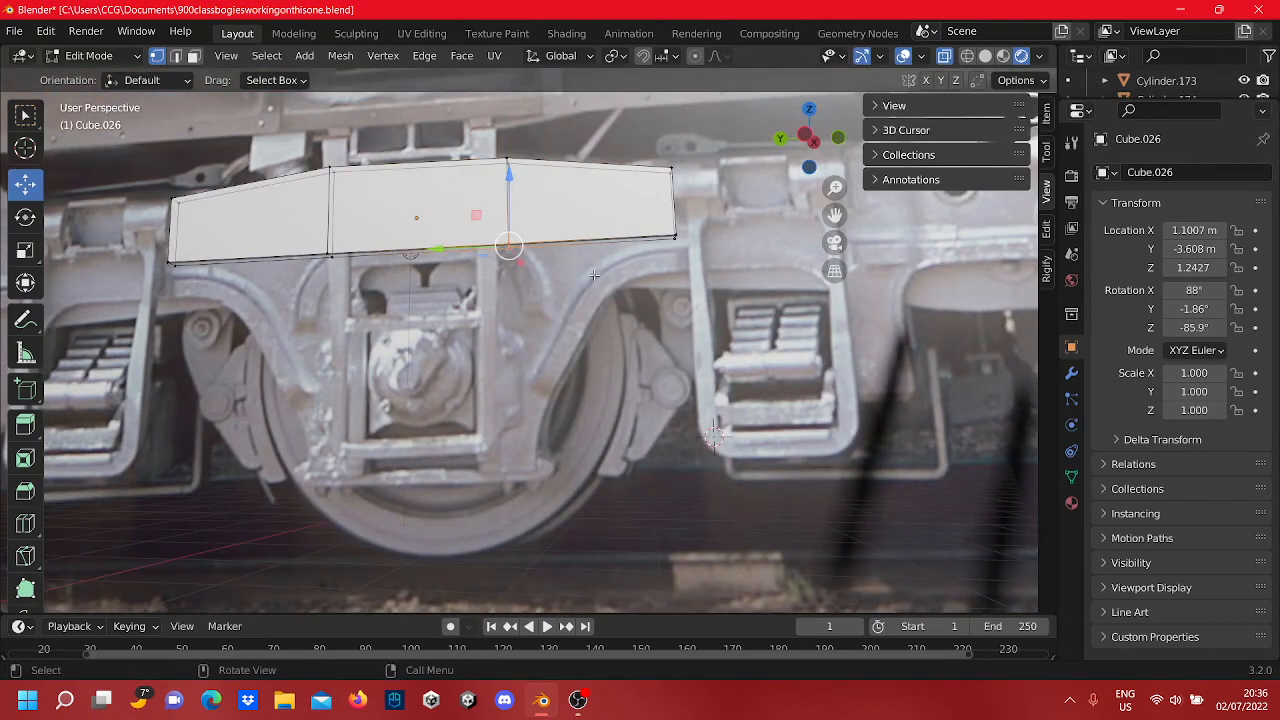
pyautogui.keyDown('shift'); pyautogui.click(674, 240); pyautogui.keyUp('shift')
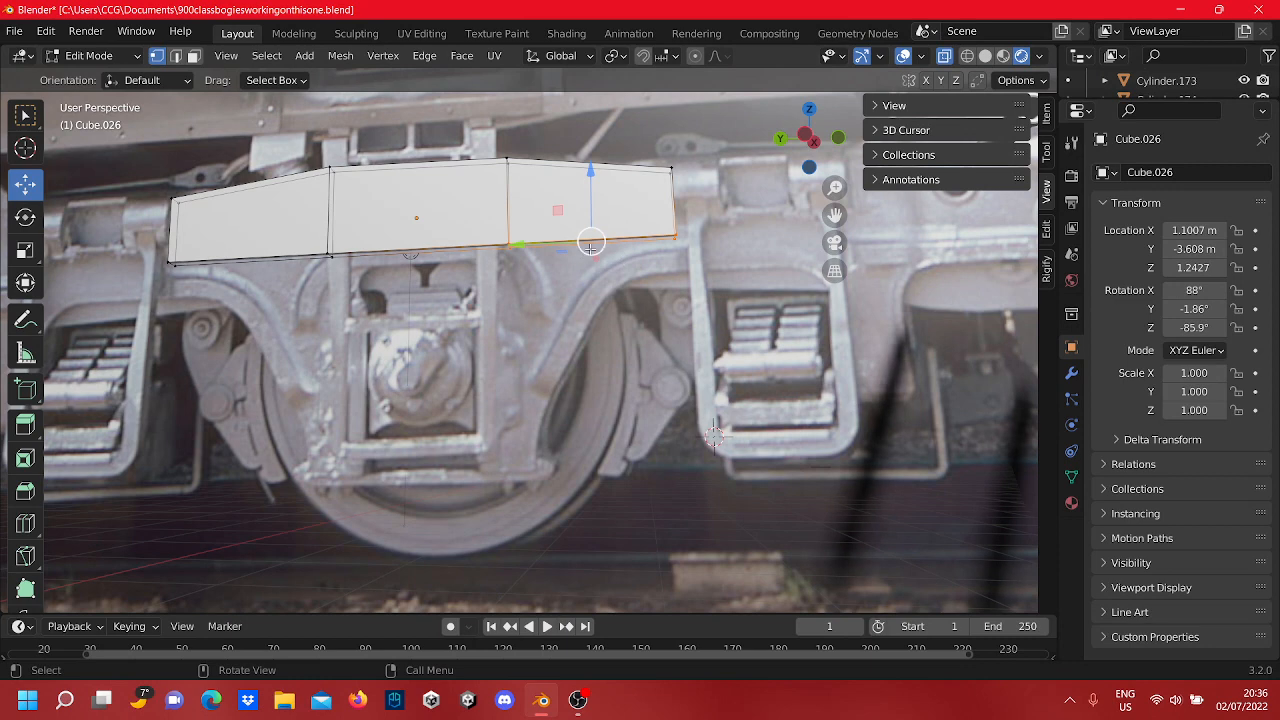
pyautogui.press('e')
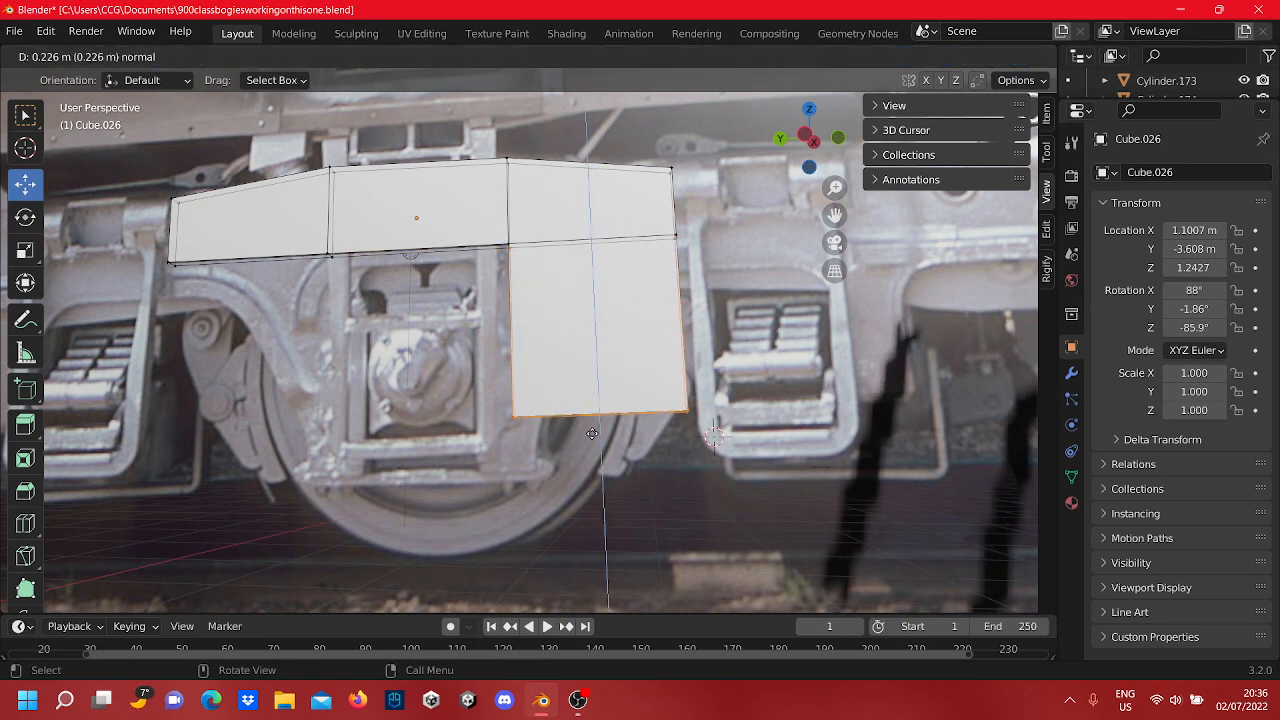
pyautogui.click(562, 463)
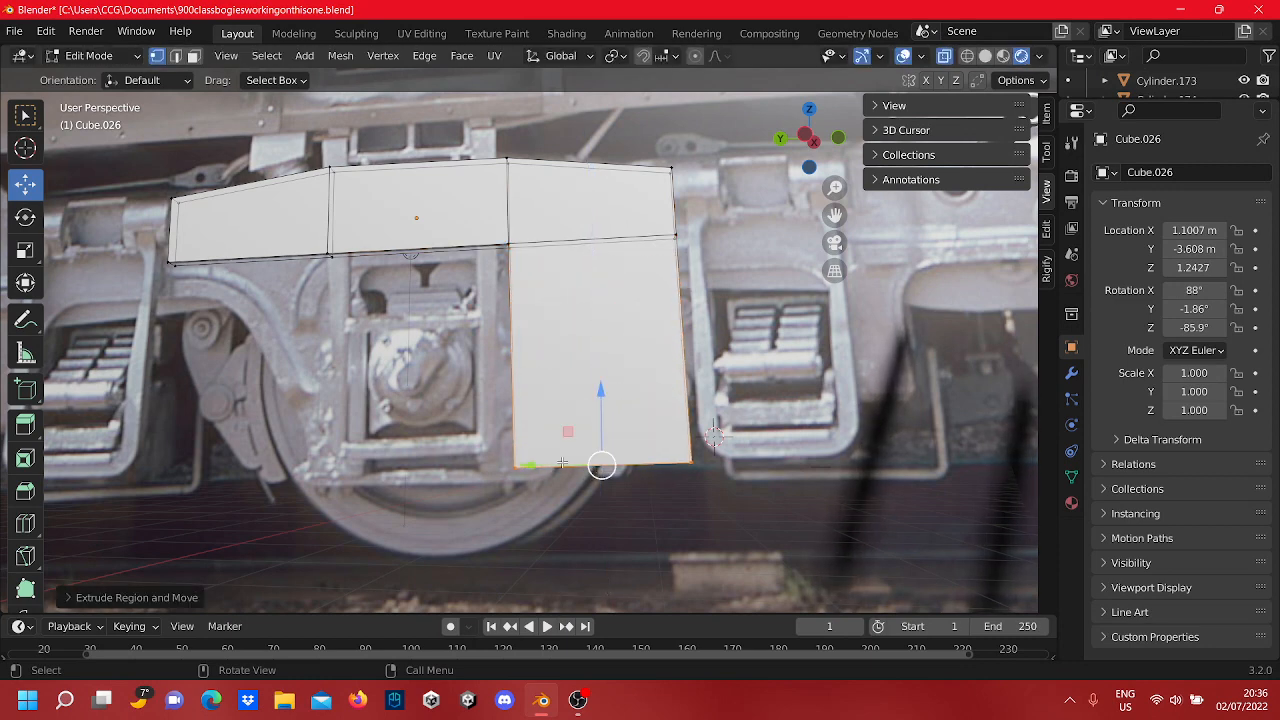
pyautogui.moveTo(562, 463); pyautogui.dragTo(729, 433, button='middle')
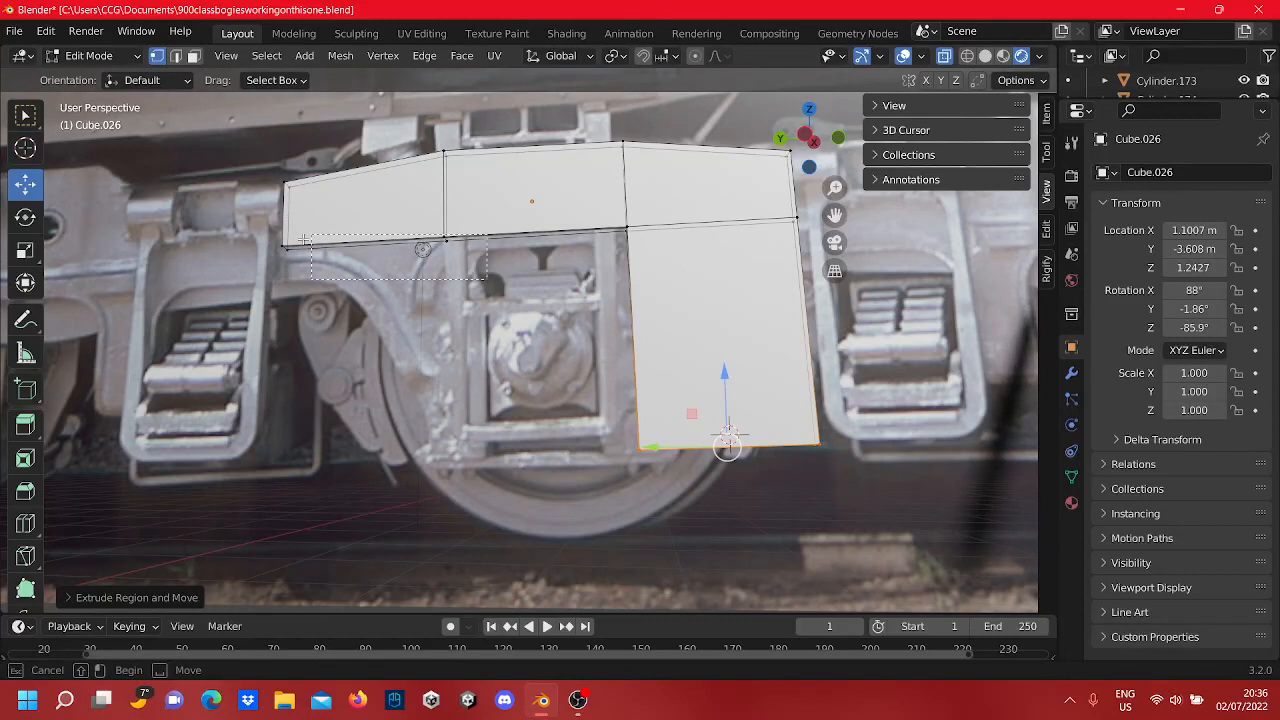
# Step: Extrude the underside of the beam's +Y end section downward by about 0.29 m, forming a second leg beside the photographed axle box
pyautogui.click(288, 246)
pyautogui.moveTo(468, 280); pyautogui.dragTo(364, 245)
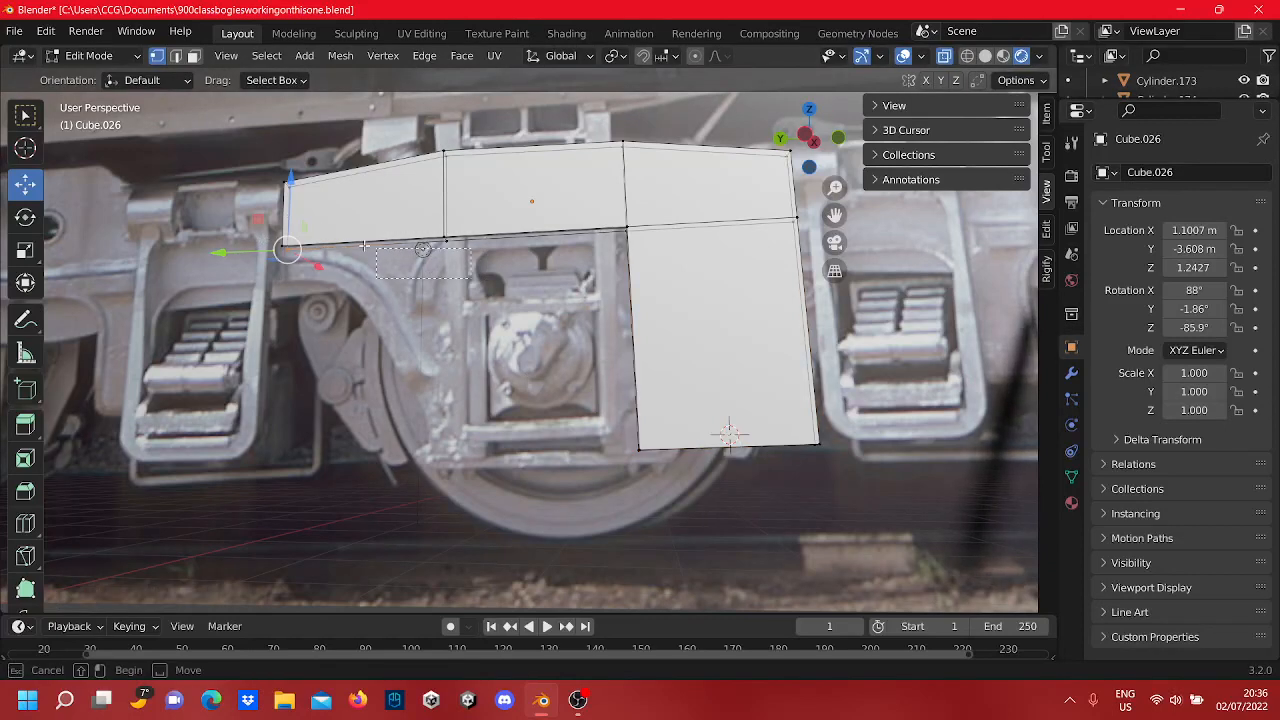
pyautogui.moveTo(249, 217); pyautogui.dragTo(260, 247)
pyautogui.moveTo(496, 267); pyautogui.dragTo(398, 230)
pyautogui.moveTo(262, 213); pyautogui.dragTo(268, 218)
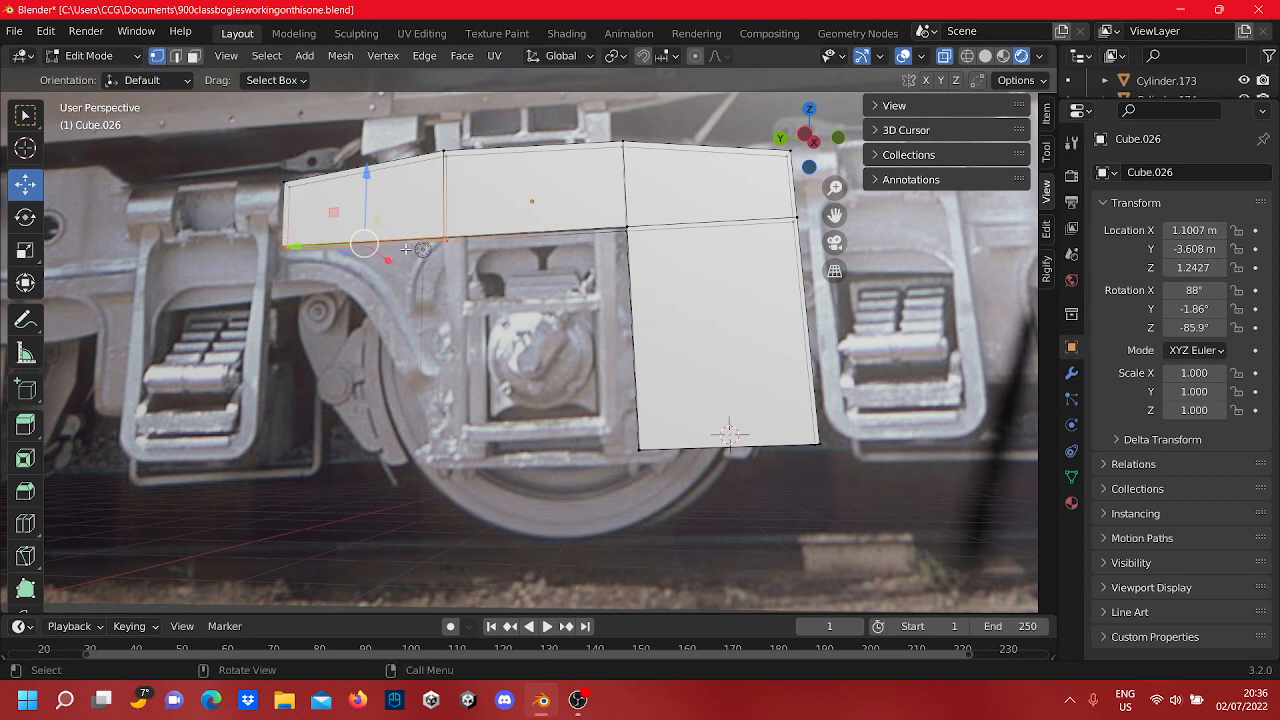
pyautogui.press('e')
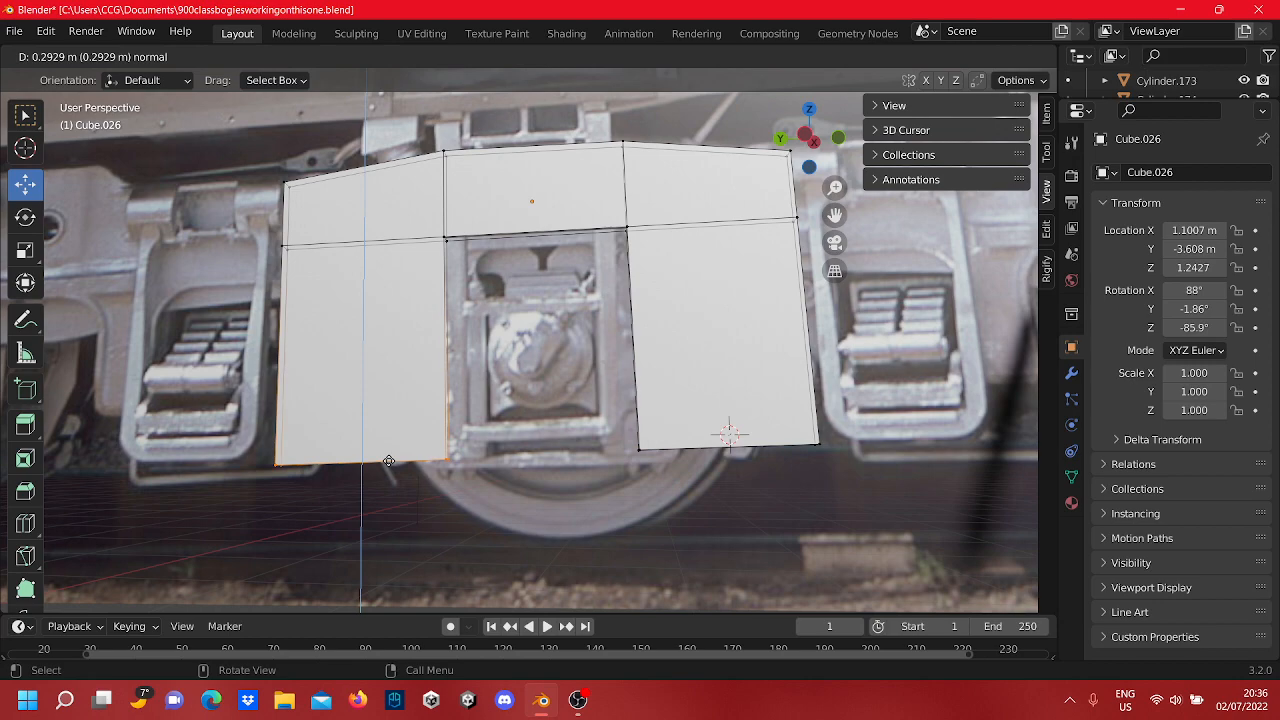
pyautogui.click(389, 461)
pyautogui.click(541, 549)
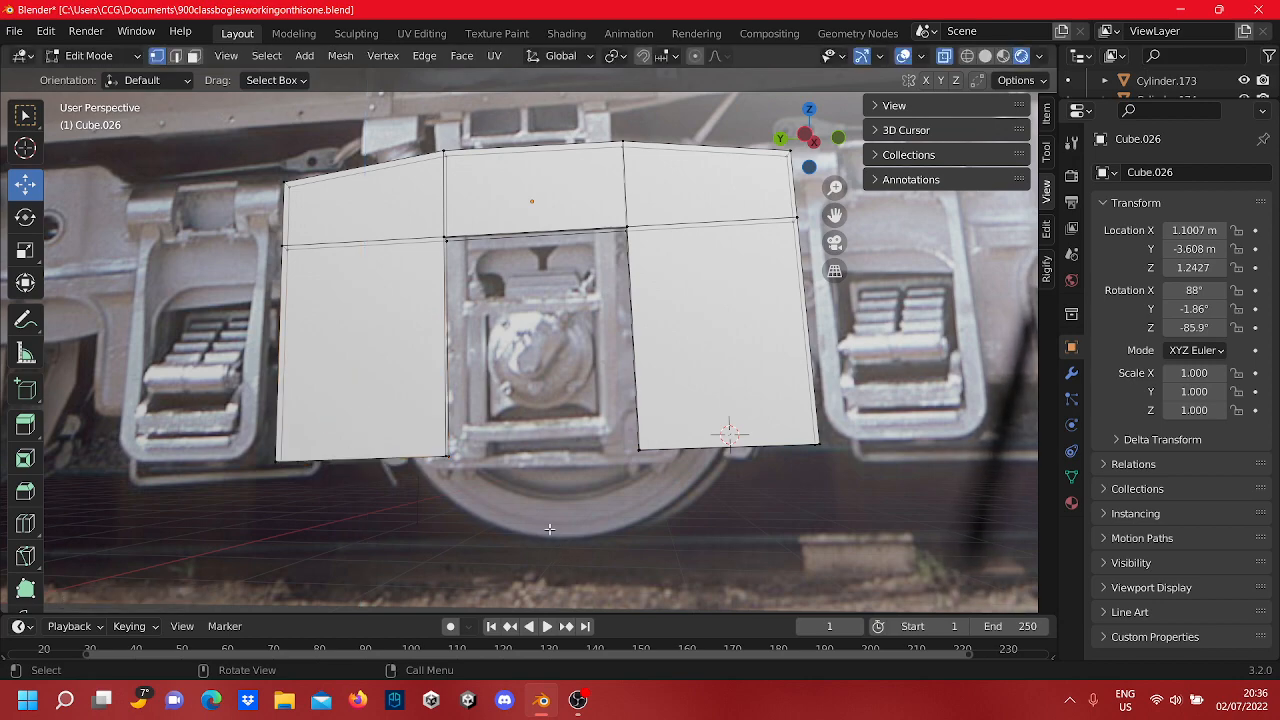
pyautogui.keyDown('shift'); pyautogui.moveTo(541, 518); pyautogui.dragTo(560, 516, button='middle'); pyautogui.keyUp('shift')
pyautogui.scroll(-2, 590, 490)
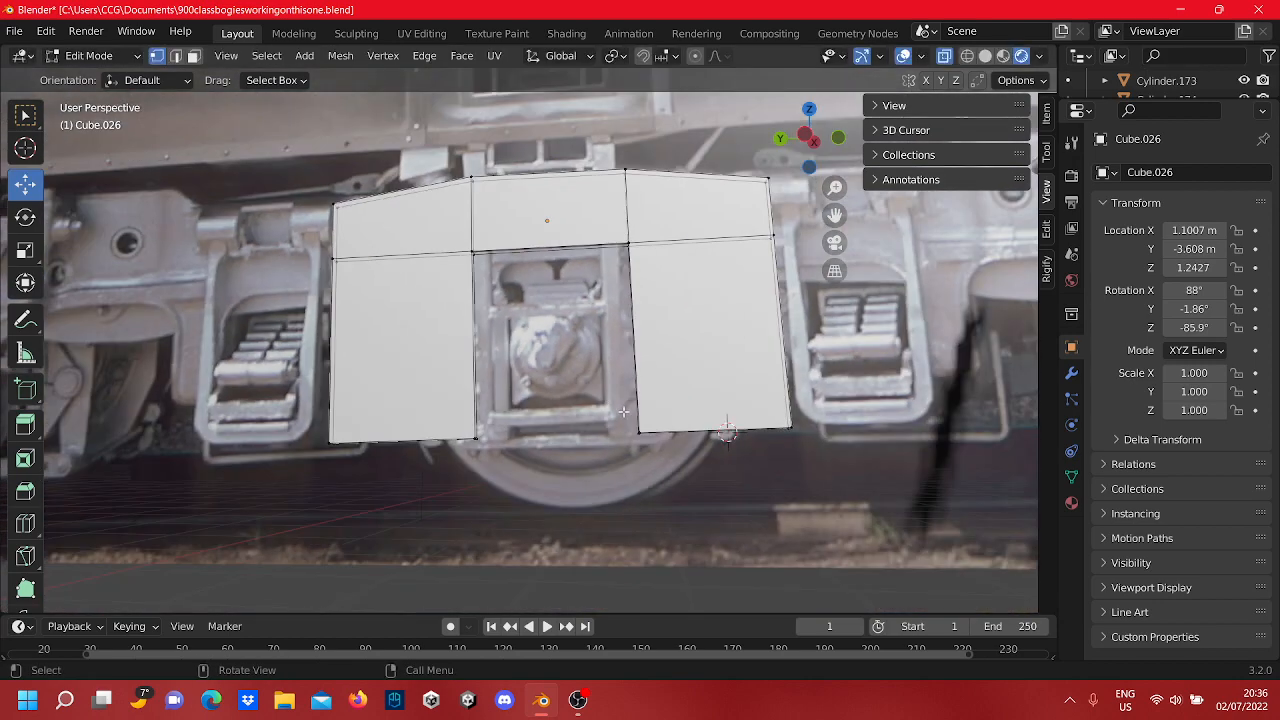
pyautogui.keyDown('shift'); pyautogui.moveTo(896, 322); pyautogui.dragTo(853, 347, button='middle'); pyautogui.keyUp('shift')
pyautogui.moveTo(737, 478); pyautogui.dragTo(502, 166)
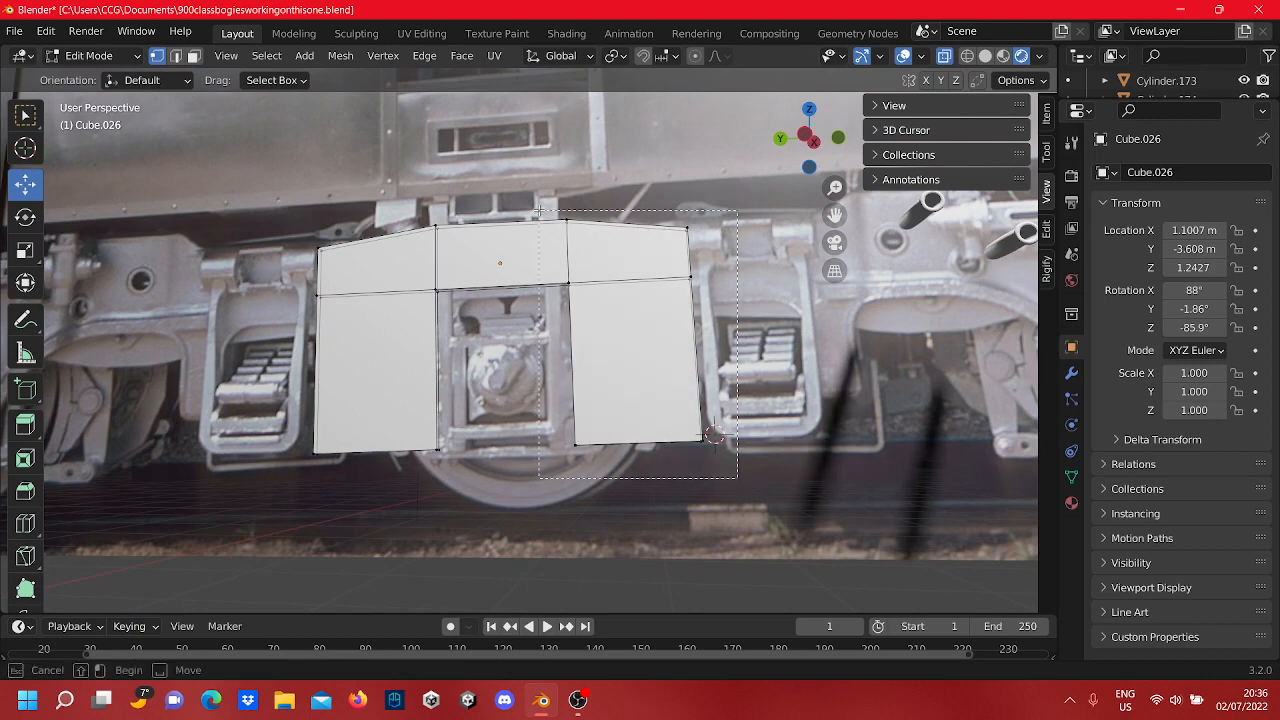
pyautogui.moveTo(539, 210); pyautogui.dragTo(539, 210)
pyautogui.scroll(5, 560, 208)
pyautogui.moveTo(596, 204)
pyautogui.mouseDown(button='middle')
pyautogui.moveTo(573, 210)
pyautogui.moveTo(632, 282)
pyautogui.mouseUp(button='middle')
pyautogui.scroll(-1, 573, 210)
pyautogui.moveTo(634, 299); pyautogui.dragTo(607, 315)
pyautogui.click(480, 338)
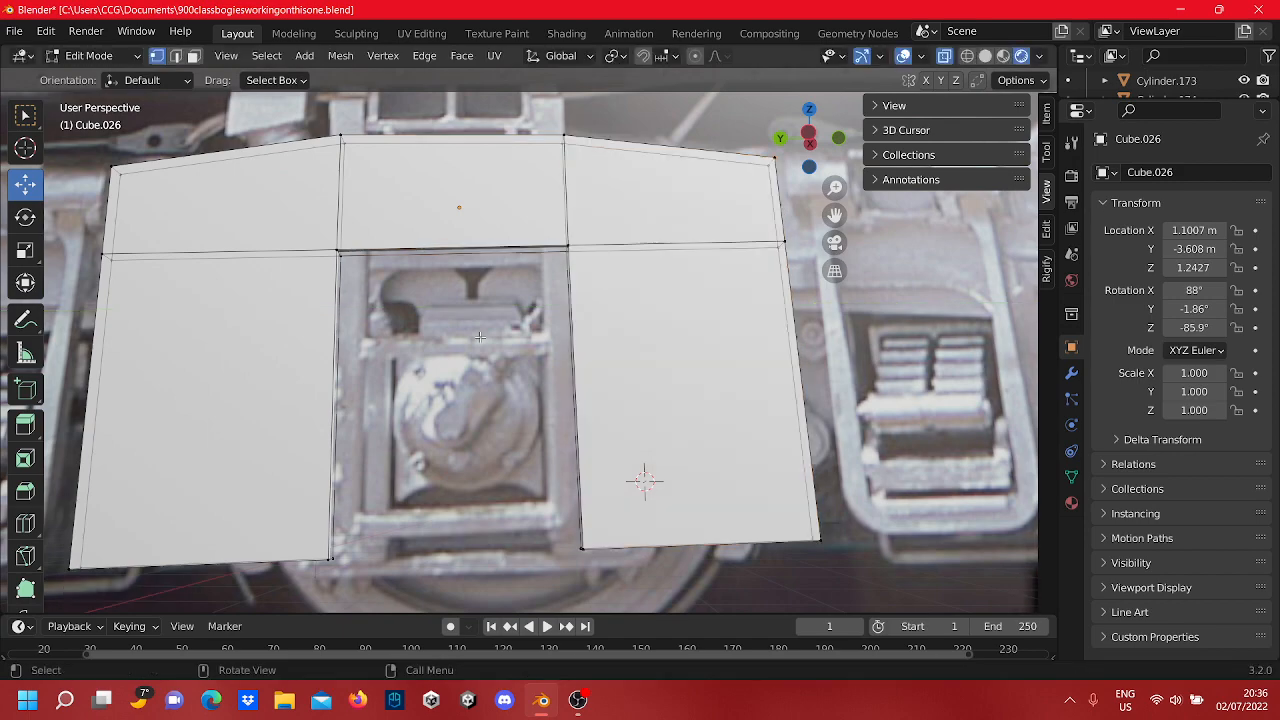
pyautogui.moveTo(480, 334); pyautogui.dragTo(477, 354, button='middle')
pyautogui.scroll(-4, 475, 330)
pyautogui.moveTo(470, 297); pyautogui.dragTo(445, 377, button='middle')
# Step: Move all vertices of the beam's outer -Y end slightly outward along Y, towards the photographed spring hanger
pyautogui.keyDown('shift'); pyautogui.moveTo(570, 311); pyautogui.dragTo(343, 340, button='middle'); pyautogui.keyUp('shift')
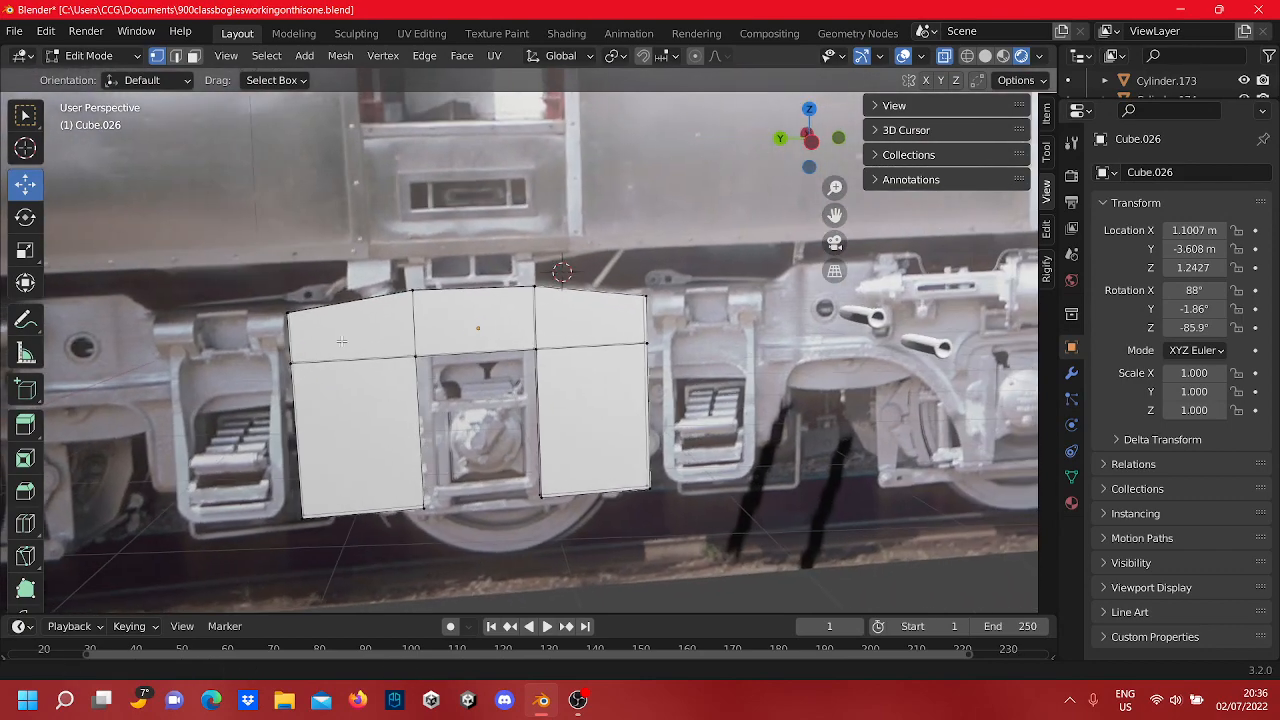
pyautogui.scroll(3, 343, 340)
pyautogui.keyDown('shift'); pyautogui.moveTo(785, 485); pyautogui.dragTo(713, 438, button='middle'); pyautogui.keyUp('shift')
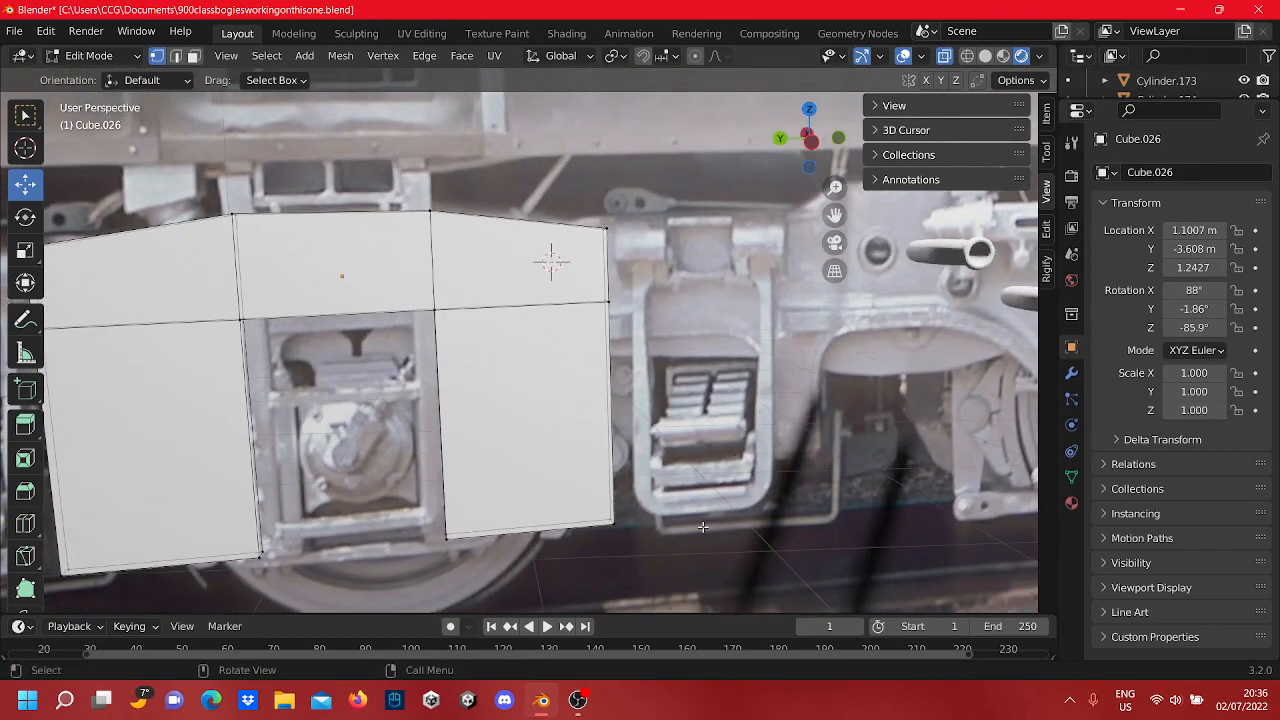
pyautogui.moveTo(690, 535); pyautogui.dragTo(634, 505)
pyautogui.moveTo(577, 224); pyautogui.dragTo(577, 224)
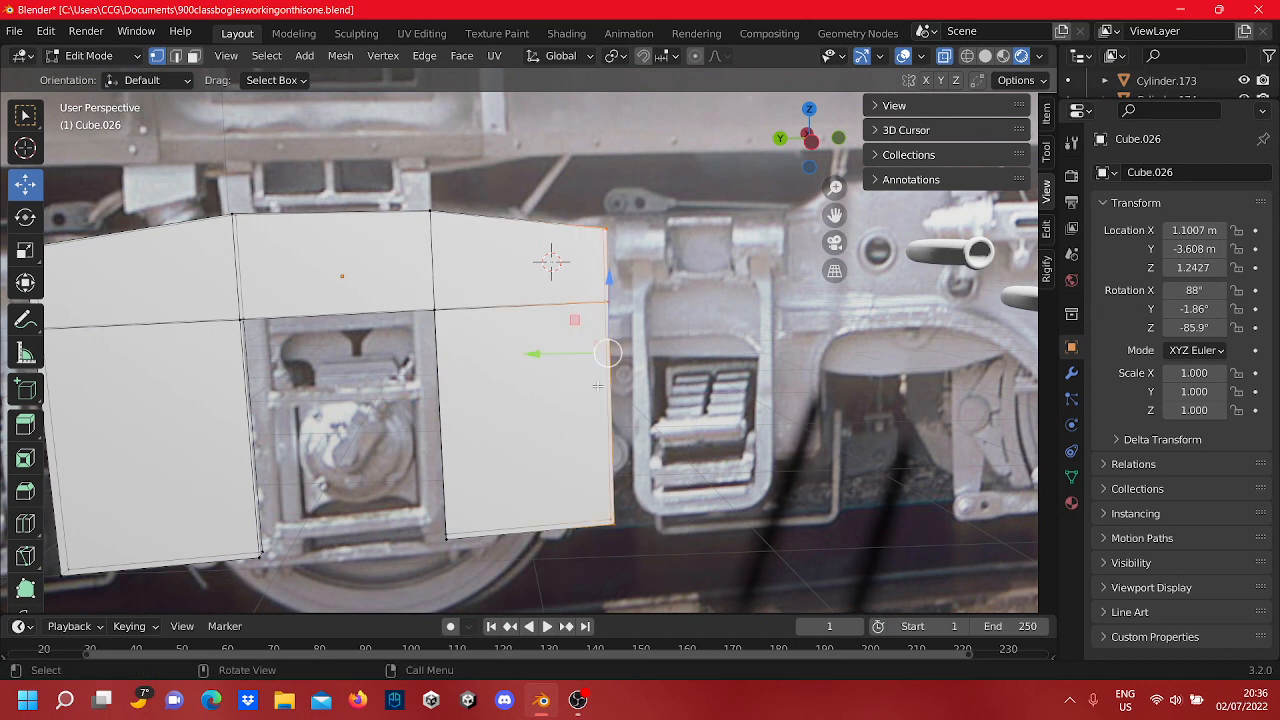
pyautogui.moveTo(551, 355); pyautogui.dragTo(566, 362)
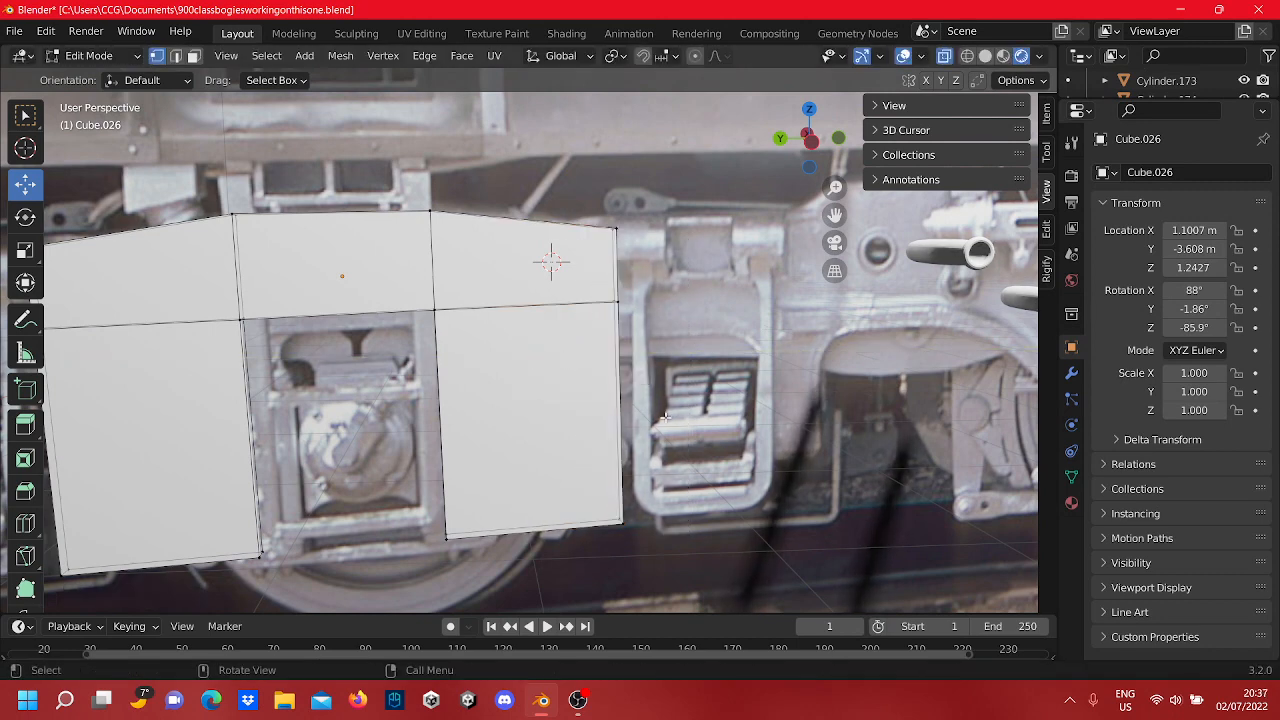
# Step: Examine how the two-legged frame lines up with the photographed axle box and neighbouring spring hangers
pyautogui.scroll(-1, 551, 422)
pyautogui.keyDown('shift'); pyautogui.moveTo(491, 406); pyautogui.dragTo(565, 412, button='middle'); pyautogui.keyUp('shift')
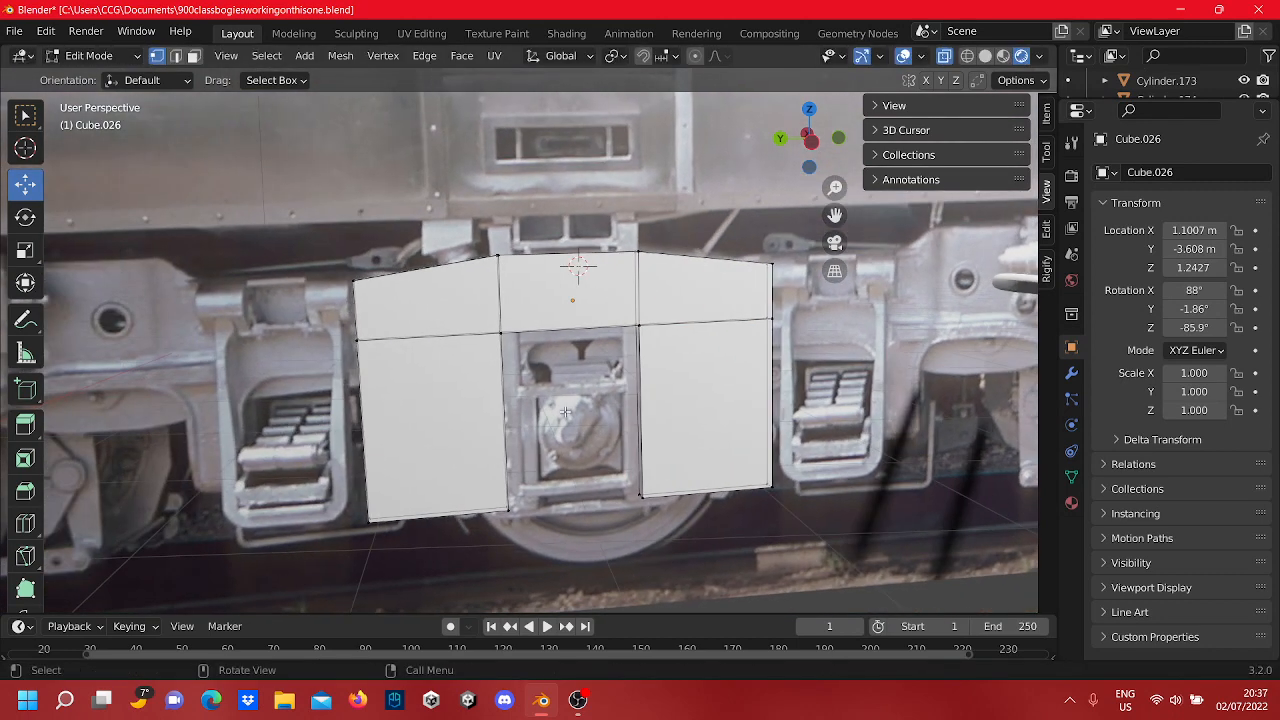
pyautogui.scroll(3, 614, 350)
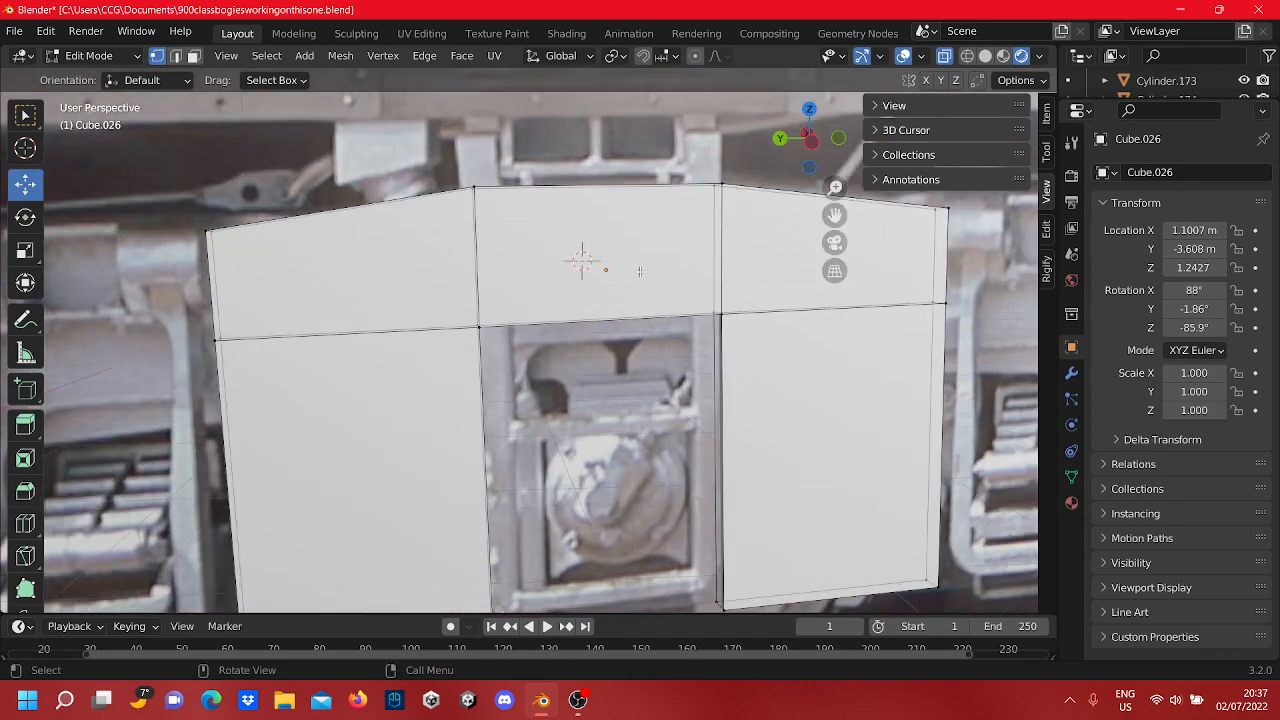
pyautogui.moveTo(640, 272); pyautogui.dragTo(390, 280, button='middle')
pyautogui.scroll(-6, 600, 272)
pyautogui.scroll(4, 400, 284)
pyautogui.moveTo(474, 300); pyautogui.dragTo(512, 321, button='middle')
pyautogui.scroll(2, 502, 301)
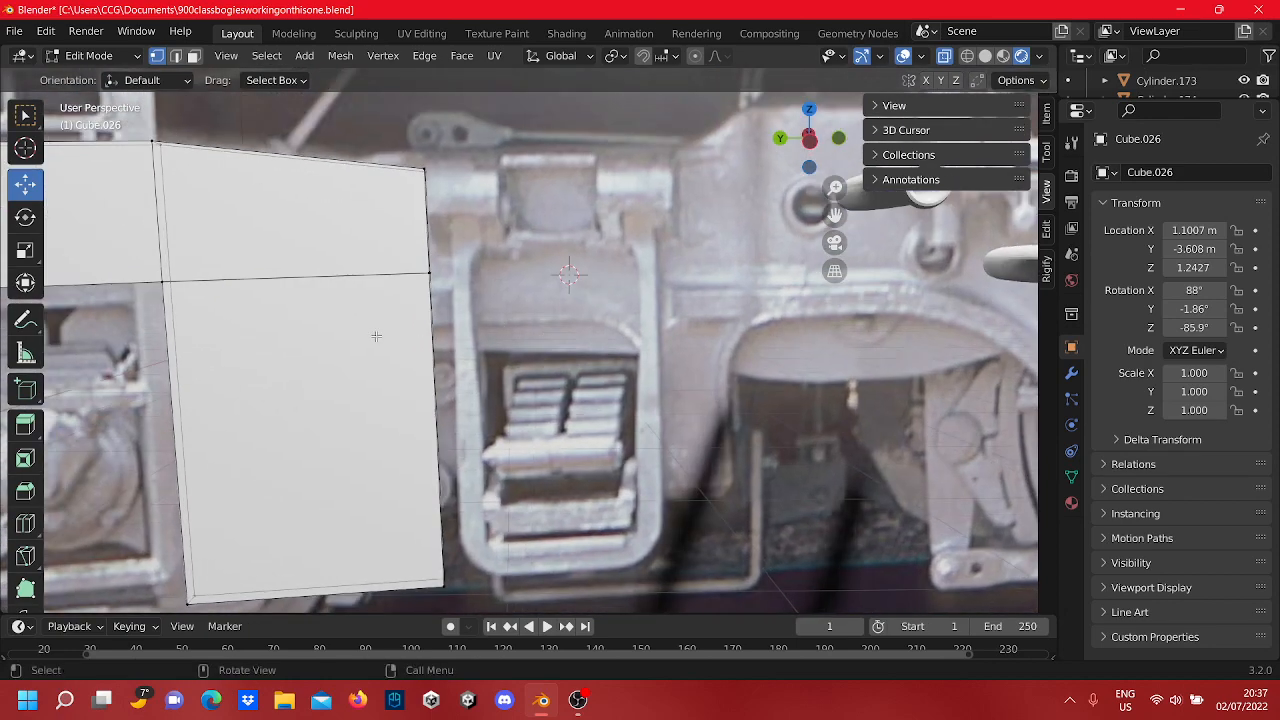
pyautogui.keyDown('shift'); pyautogui.moveTo(240, 337); pyautogui.dragTo(622, 337, button='middle'); pyautogui.keyUp('shift')
pyautogui.scroll(-3, 589, 346)
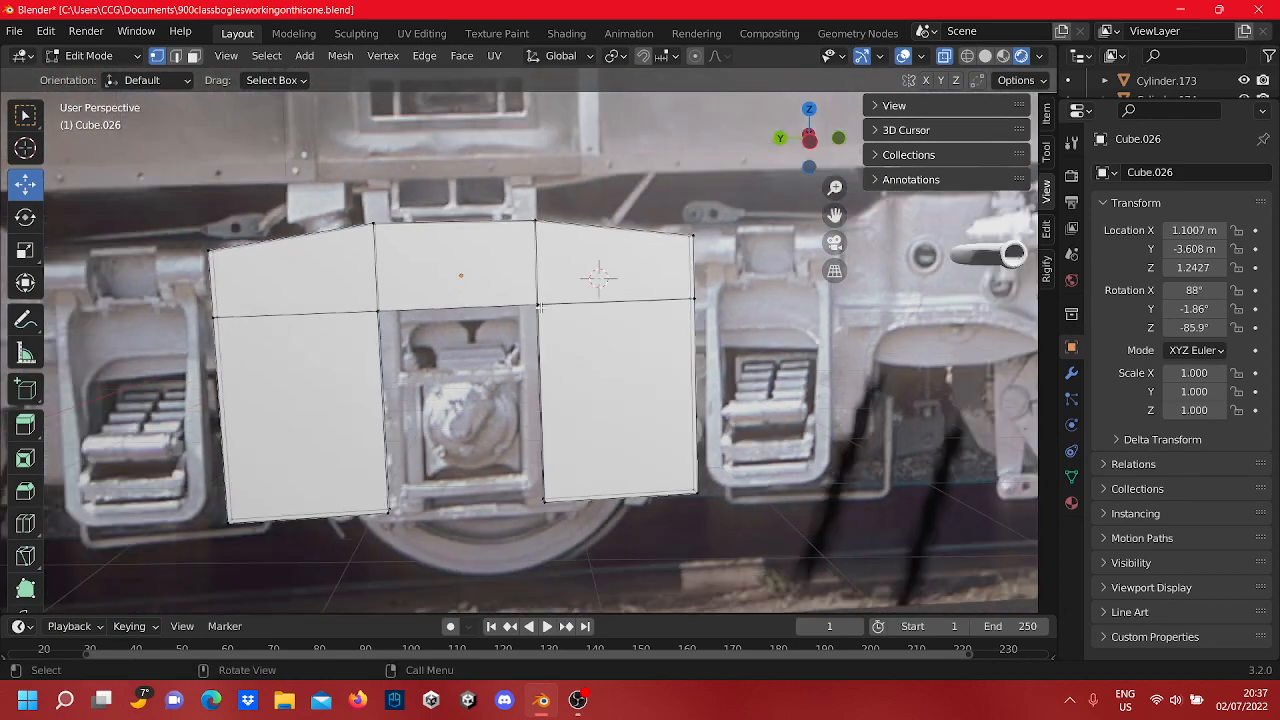
# Step: Add one vertical loop cut near the middle of the beam's centre section, above the axle box
pyautogui.scroll(-1, 545, 307)
pyautogui.scroll(2, 480, 279)
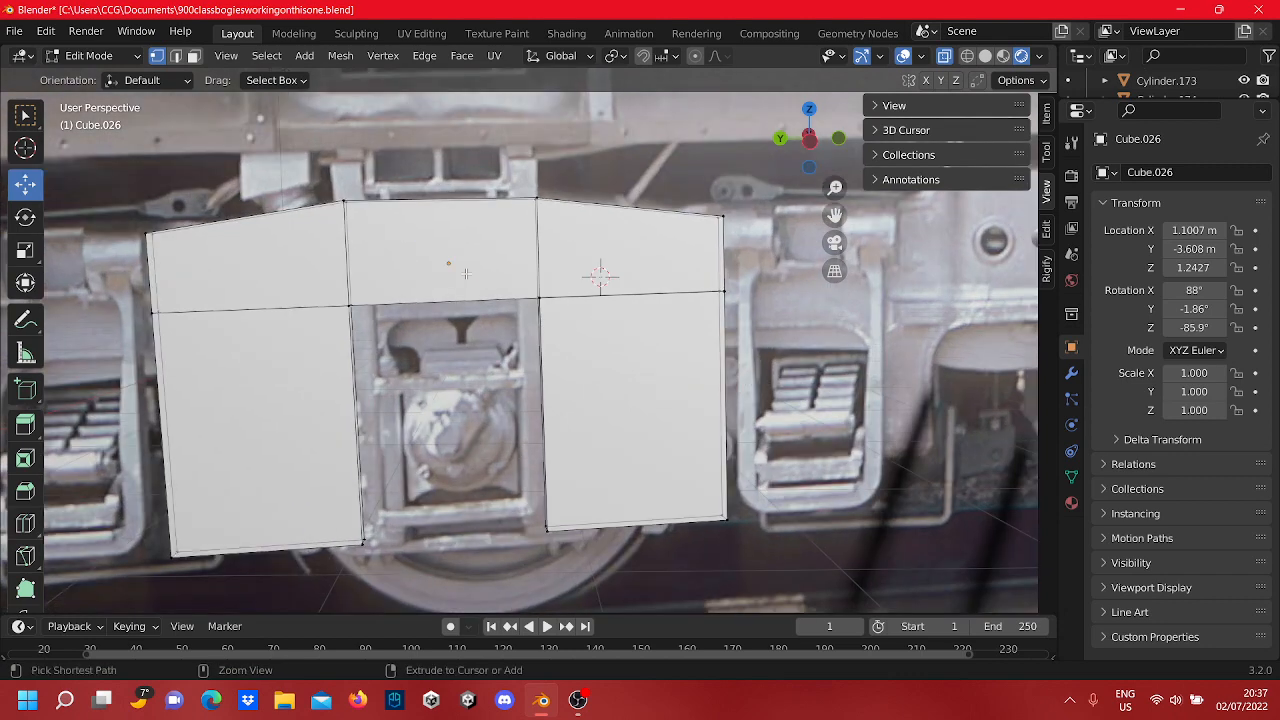
pyautogui.hotkey('ctrl', 'r')
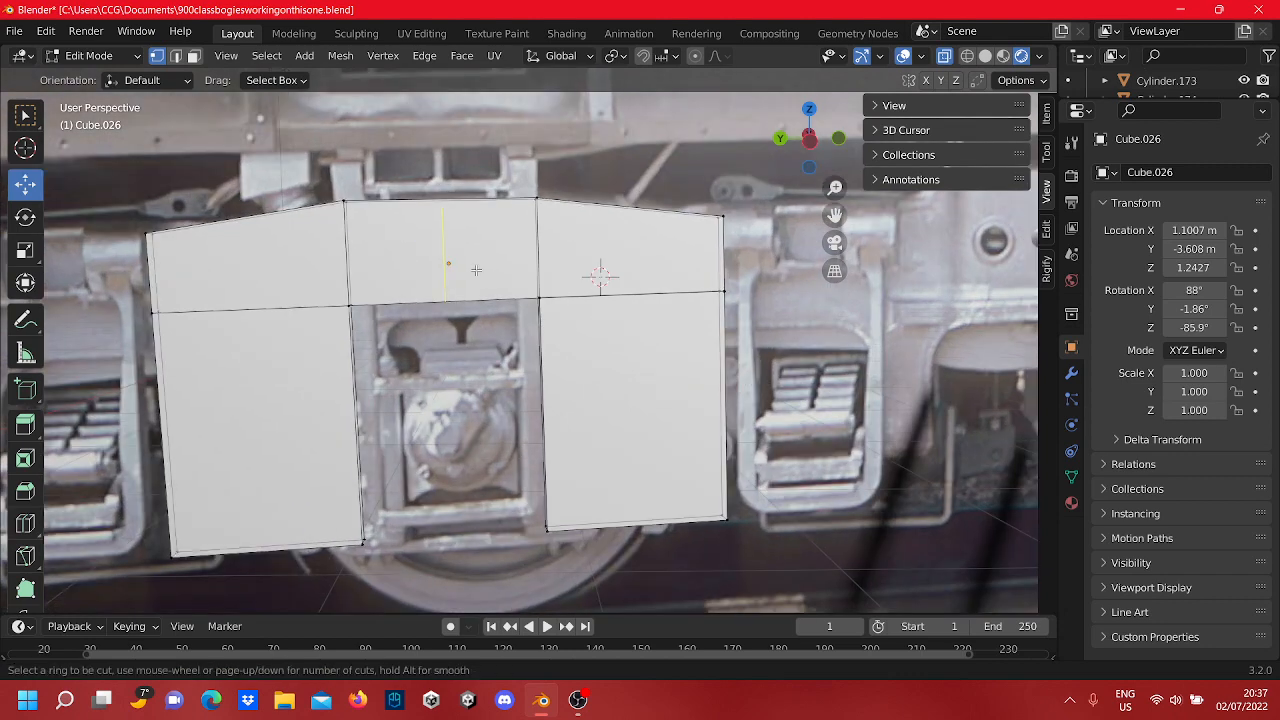
pyautogui.click(456, 272)
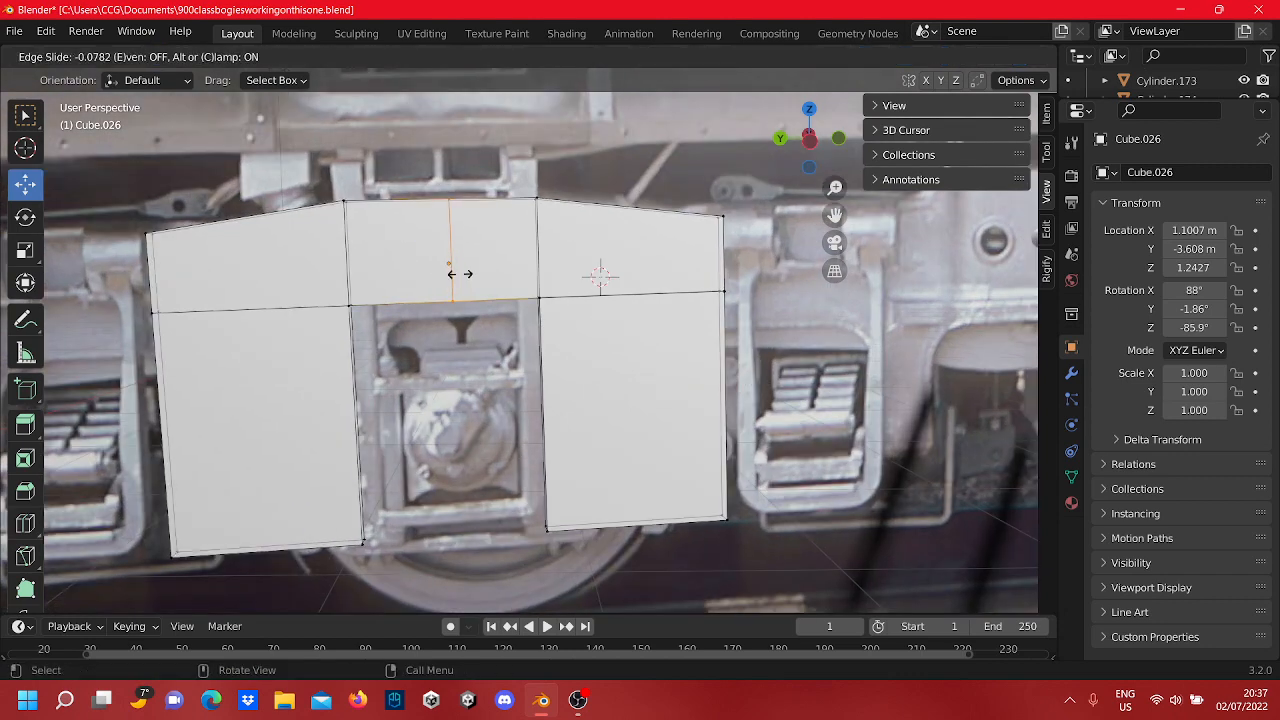
pyautogui.click(455, 281)
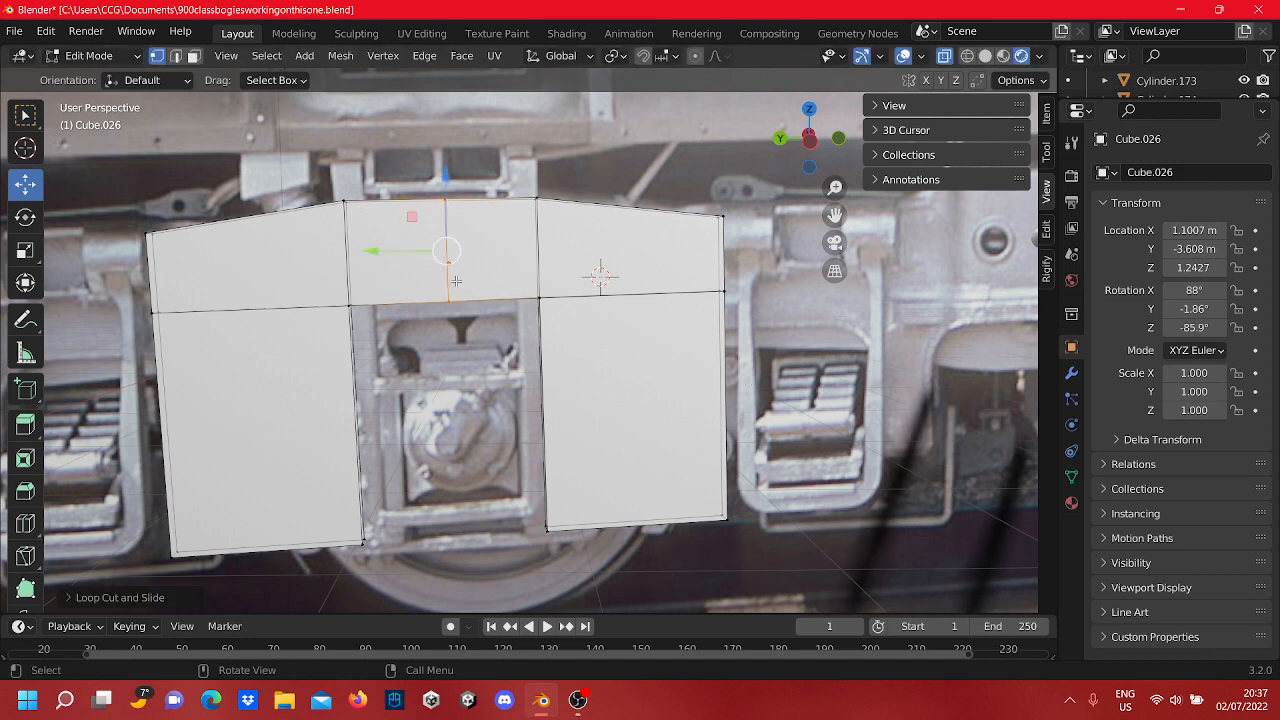
pyautogui.click(814, 583)
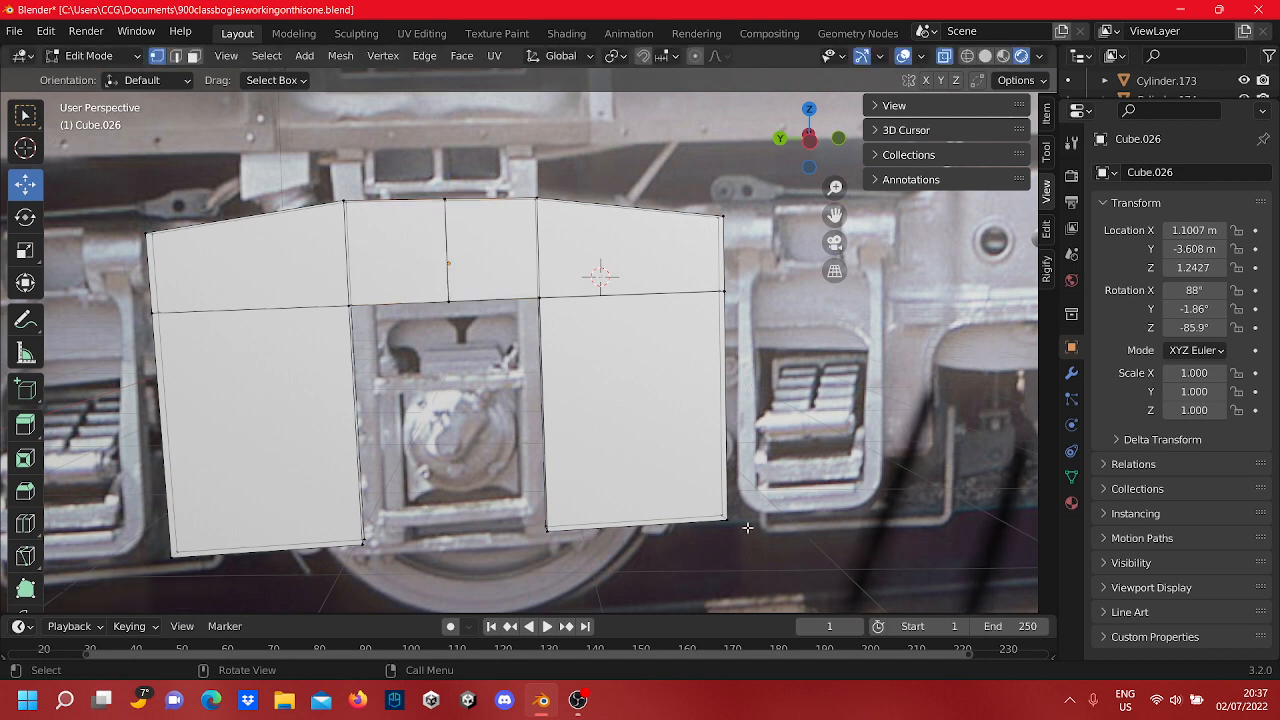
# Step: Move the -Y leg's lower outer corner inward and up by about 0.18 m, plus another 0.02 m, to follow the photographed curved brace
pyautogui.scroll(-4, 640, 446)
pyautogui.scroll(2, 545, 378)
pyautogui.keyDown('shift'); pyautogui.moveTo(545, 378); pyautogui.dragTo(450, 380, button='middle'); pyautogui.keyUp('shift')
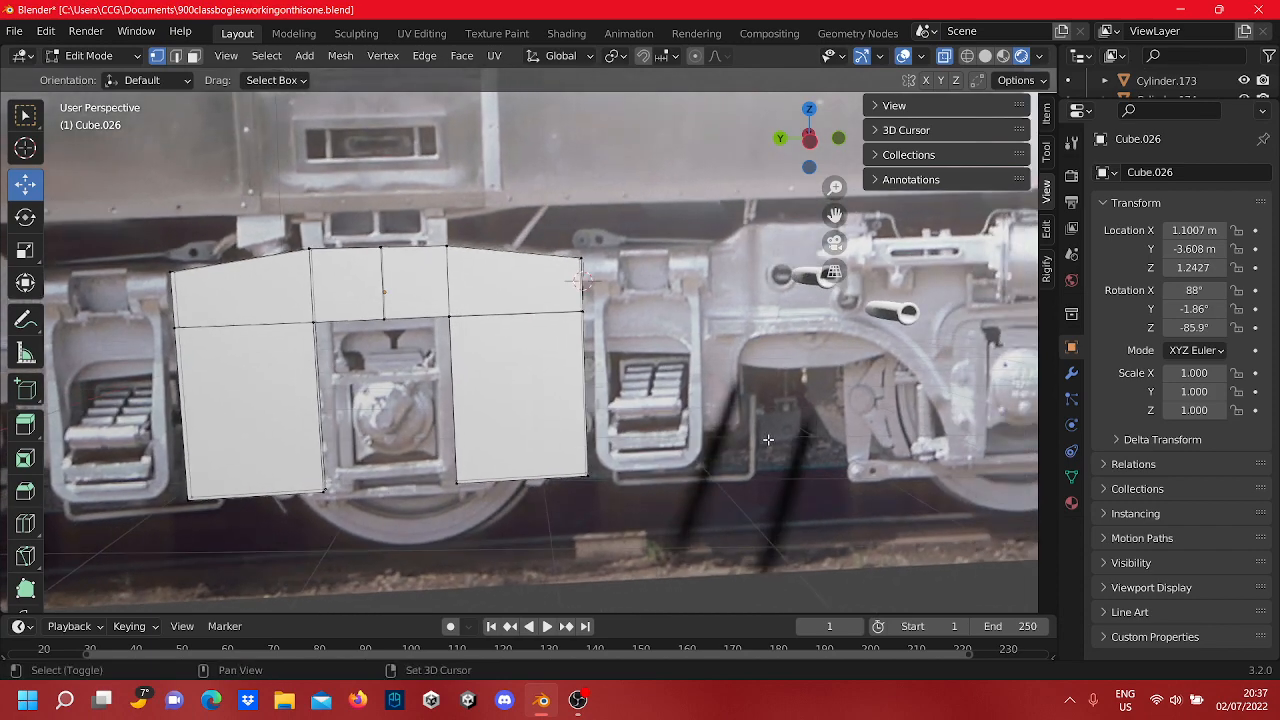
pyautogui.scroll(3, 623, 502)
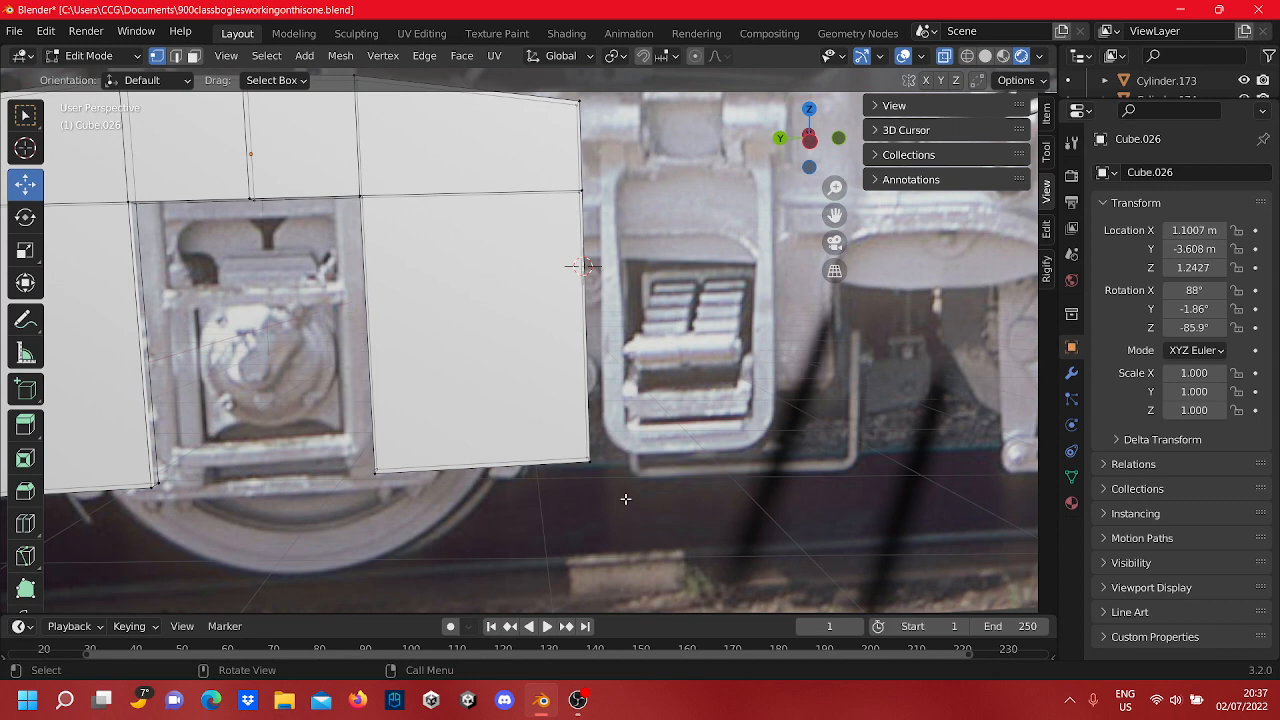
pyautogui.click(592, 464)
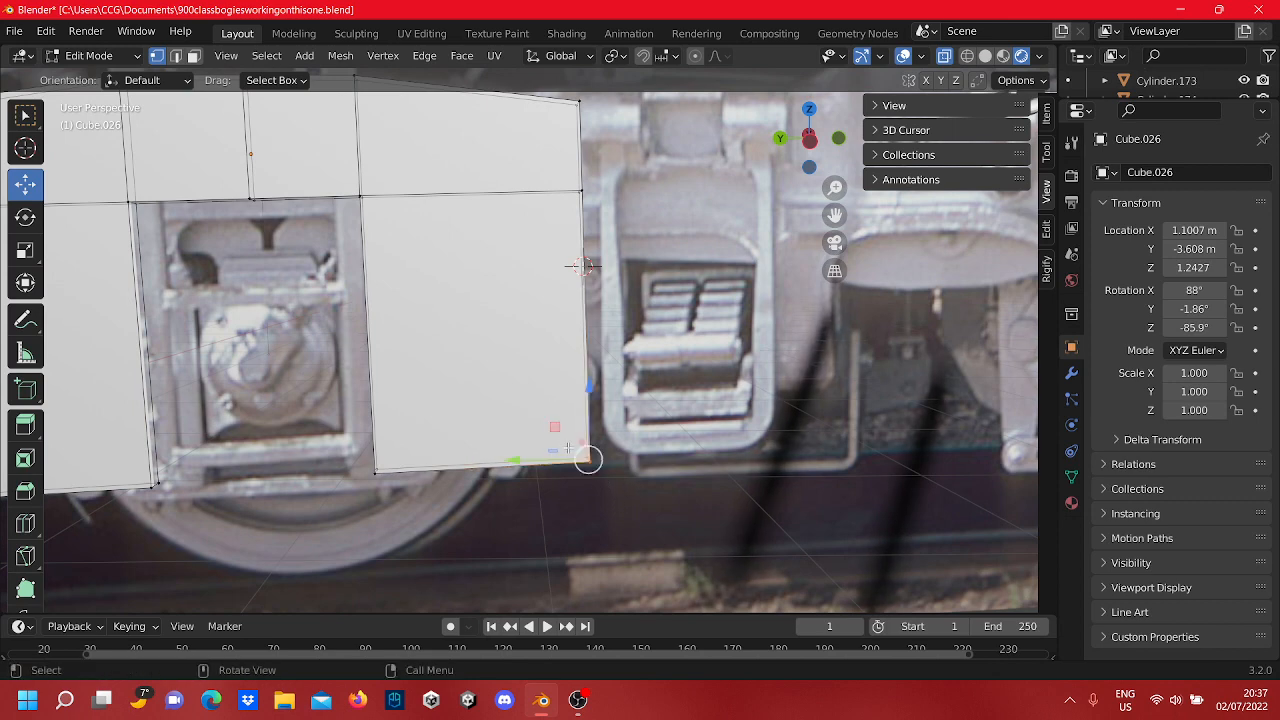
pyautogui.press('g')
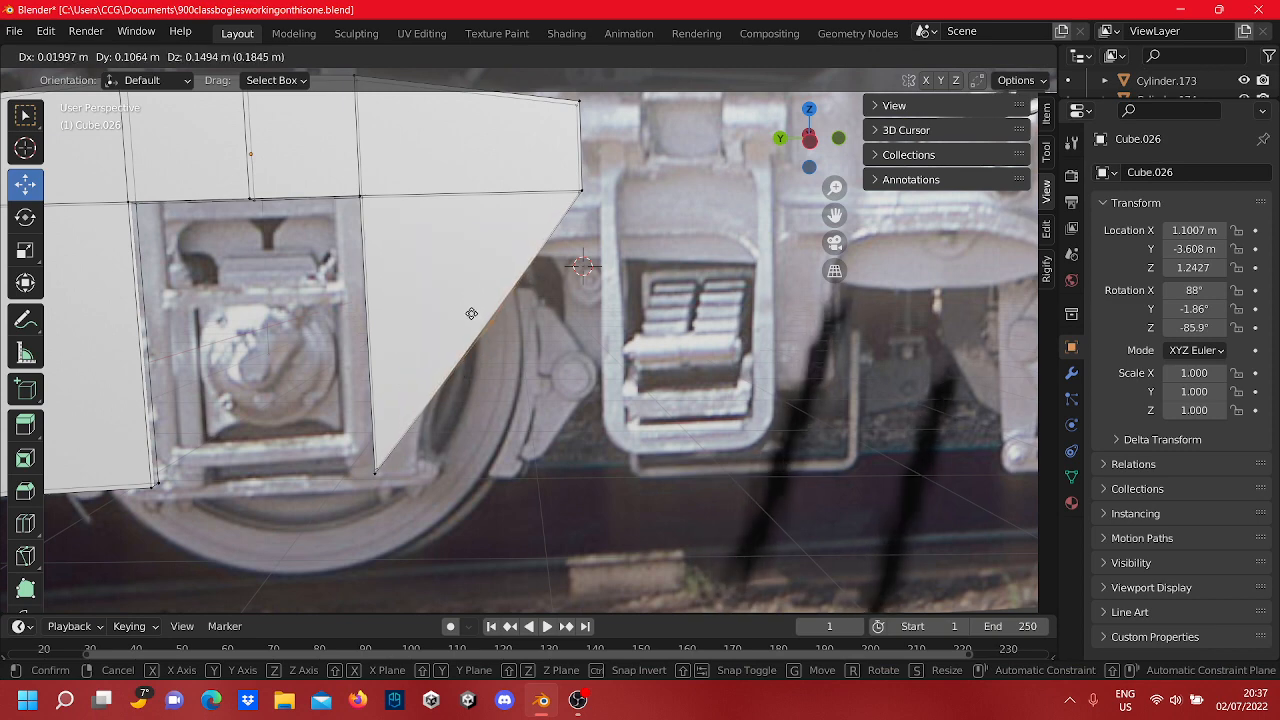
pyautogui.click(471, 313)
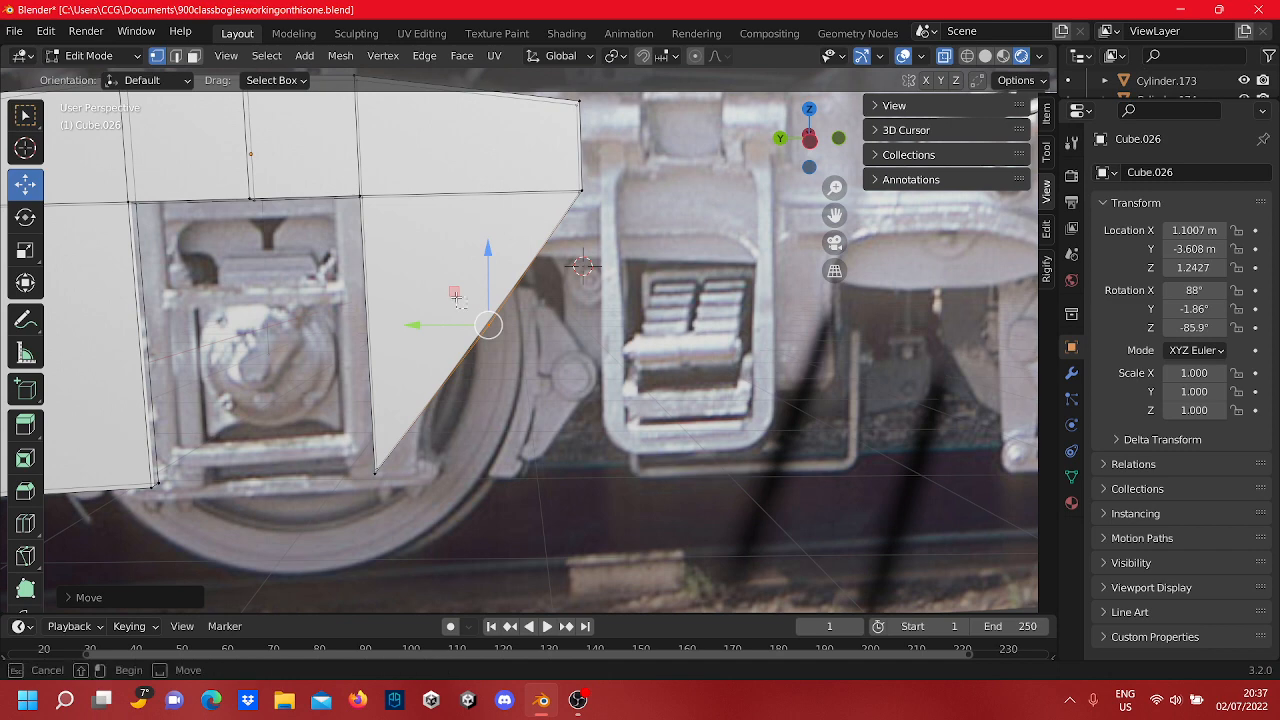
pyautogui.press('g')
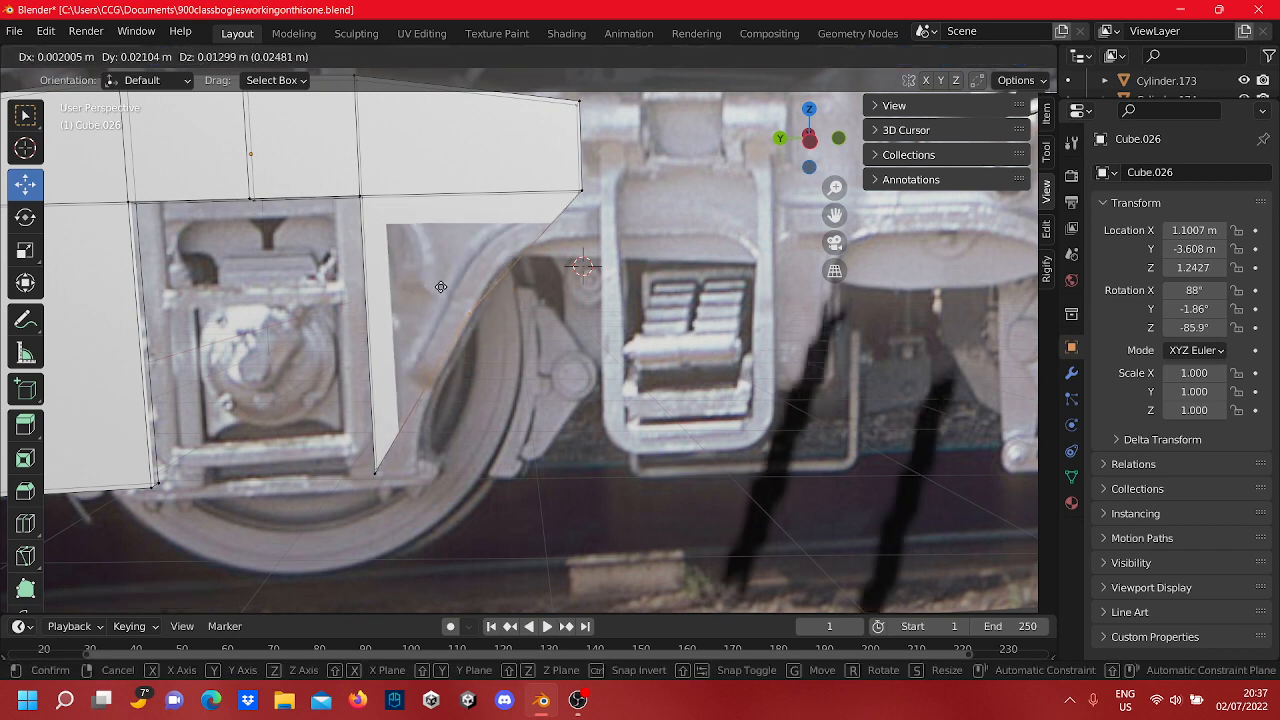
pyautogui.click(438, 289)
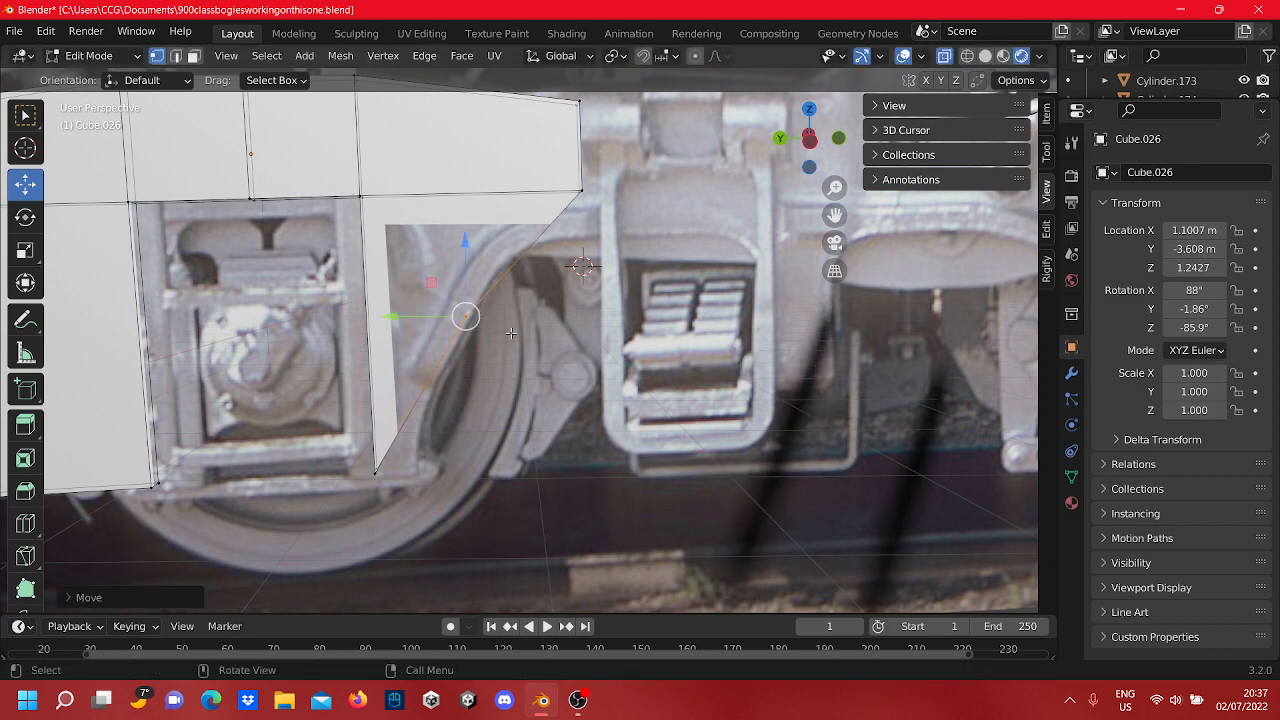
# Step: Leave mesh editing and move the frame along global X to about X 1.07 m, clear of the photo plane
pyautogui.moveTo(514, 330); pyautogui.dragTo(493, 308, button='middle')
pyautogui.press('Tab')
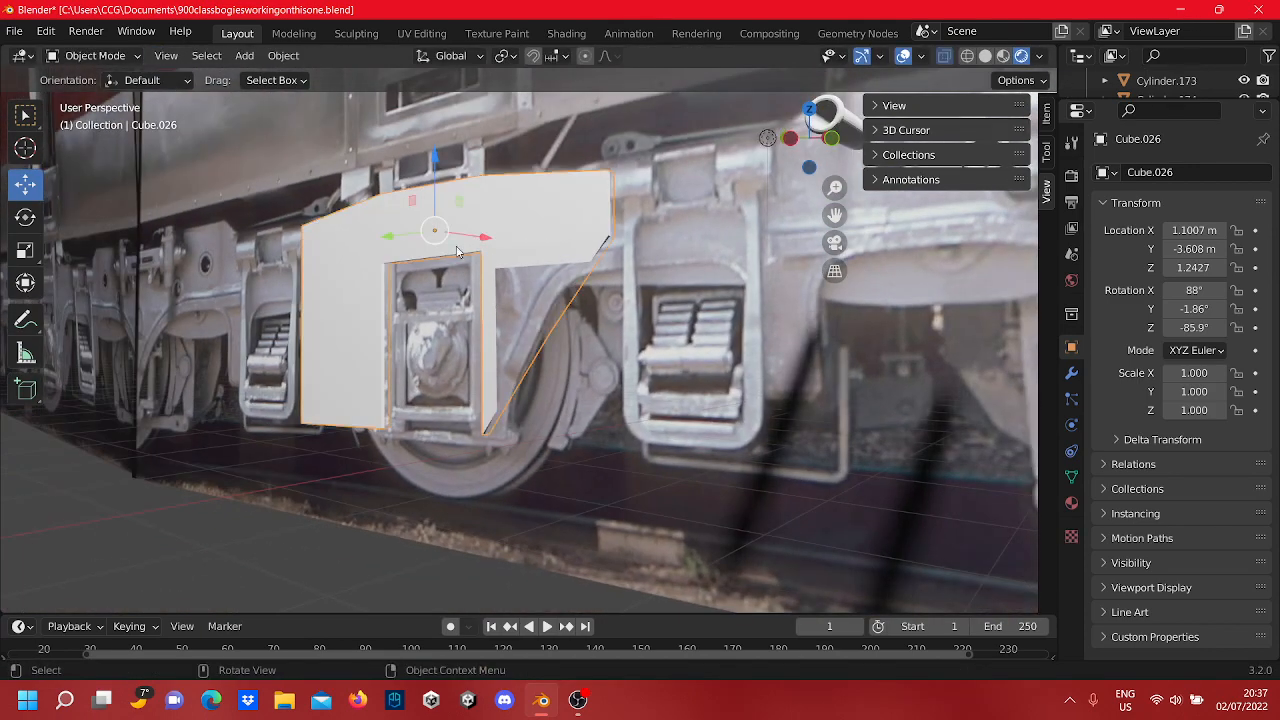
pyautogui.moveTo(511, 278); pyautogui.dragTo(528, 276, button='middle')
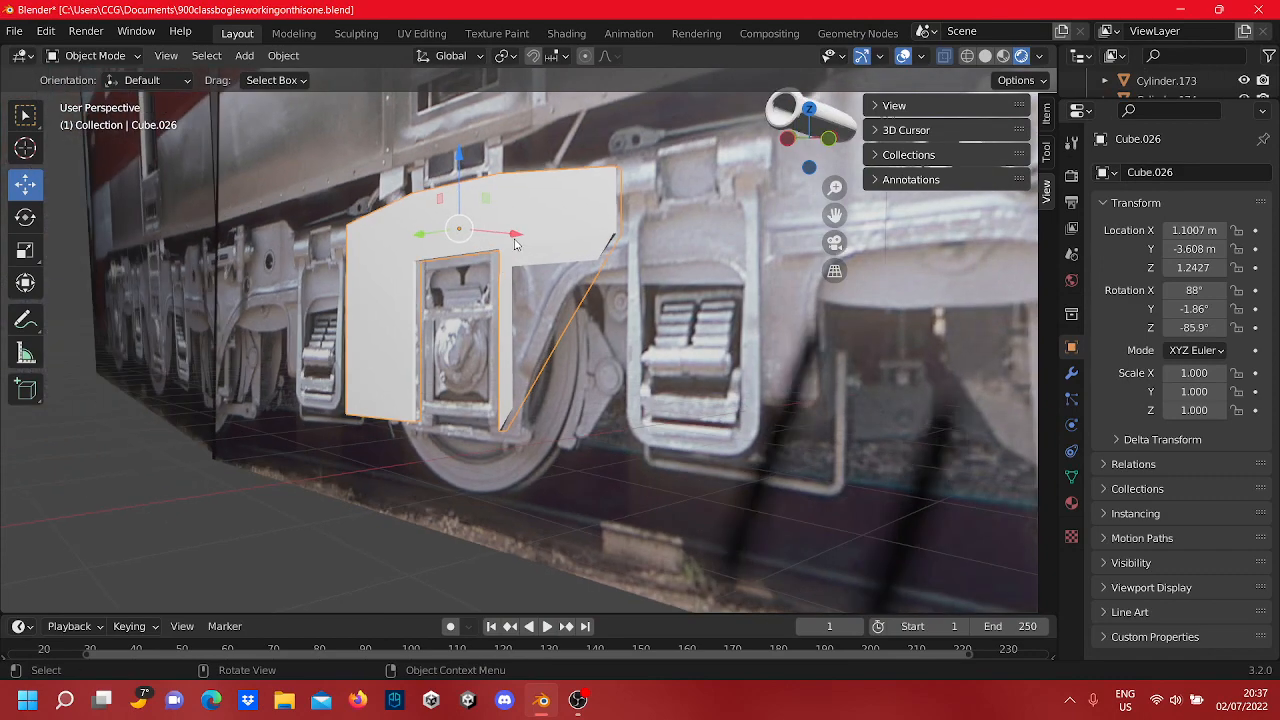
pyautogui.moveTo(513, 234); pyautogui.dragTo(499, 231)
pyautogui.scroll(4, 607, 340)
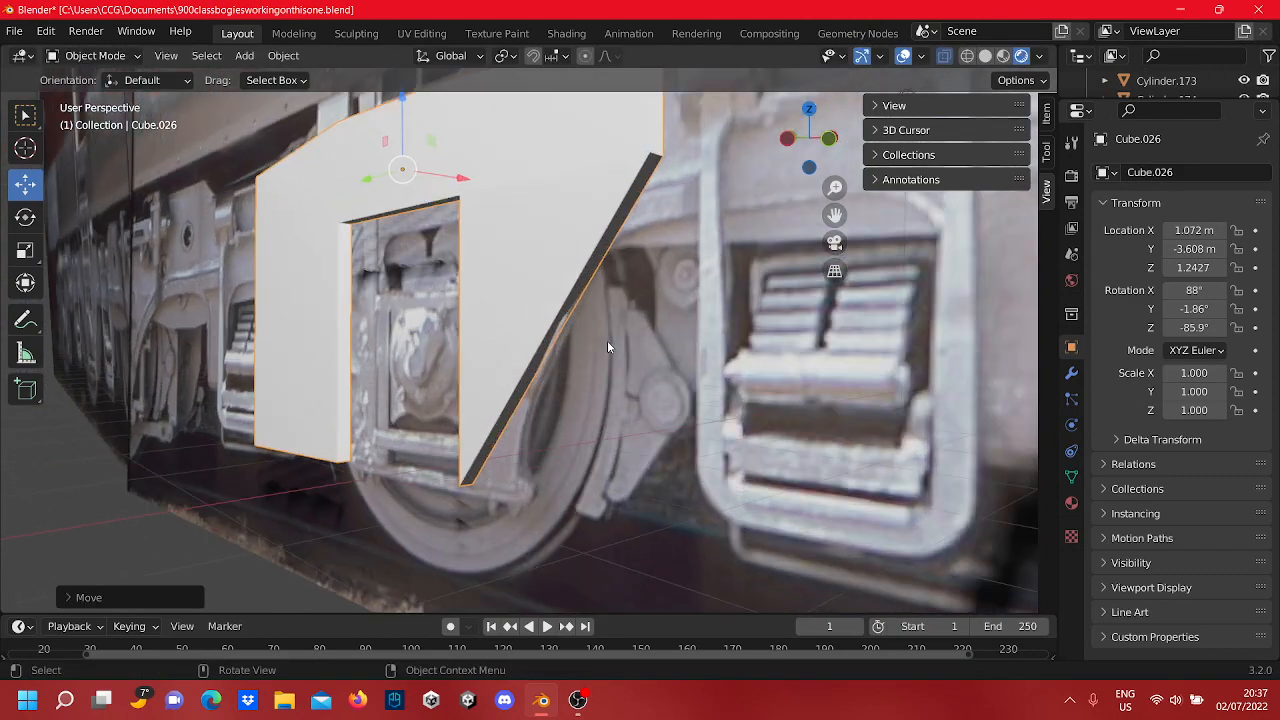
pyautogui.moveTo(607, 340); pyautogui.dragTo(626, 345, button='middle')
pyautogui.scroll(-2, 527, 391)
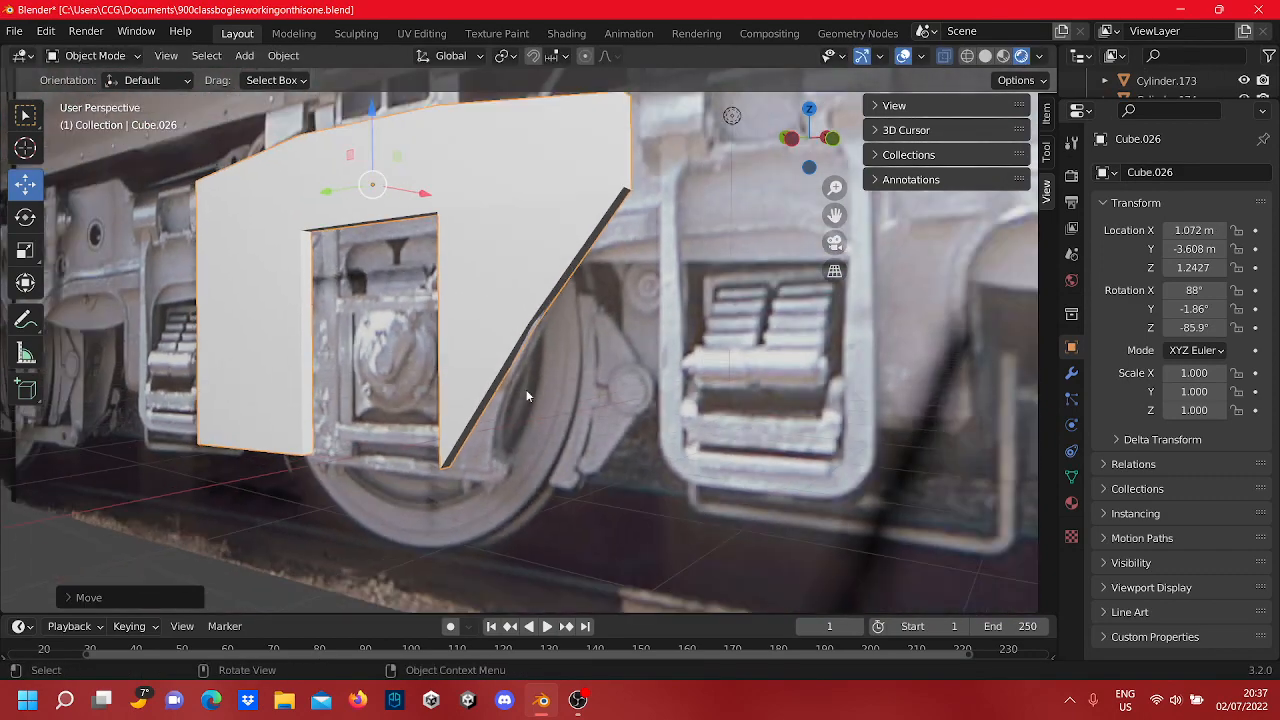
# Step: Examine how the -Y leg's sloping outer edge follows the photographed curved brace beside the wheel
pyautogui.click(54, 562)
pyautogui.moveTo(88, 548); pyautogui.dragTo(204, 526, button='middle')
pyautogui.scroll(2, 345, 472)
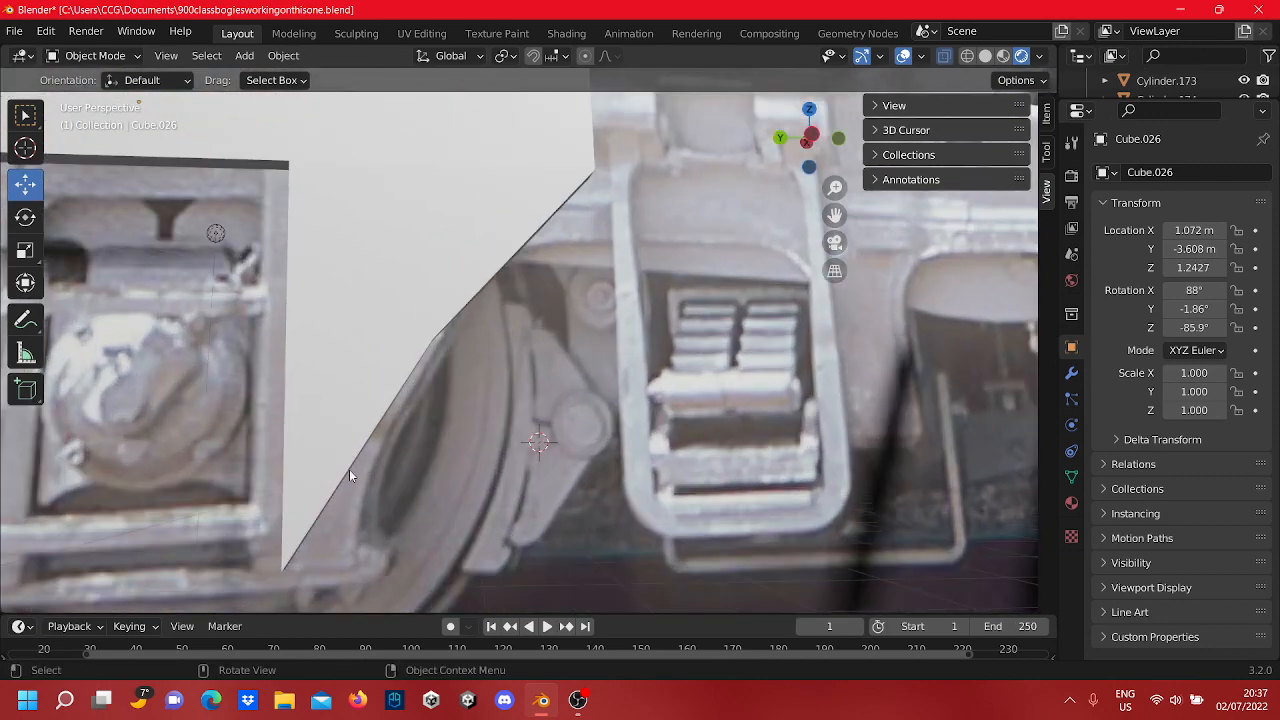
pyautogui.scroll(2, 382, 487)
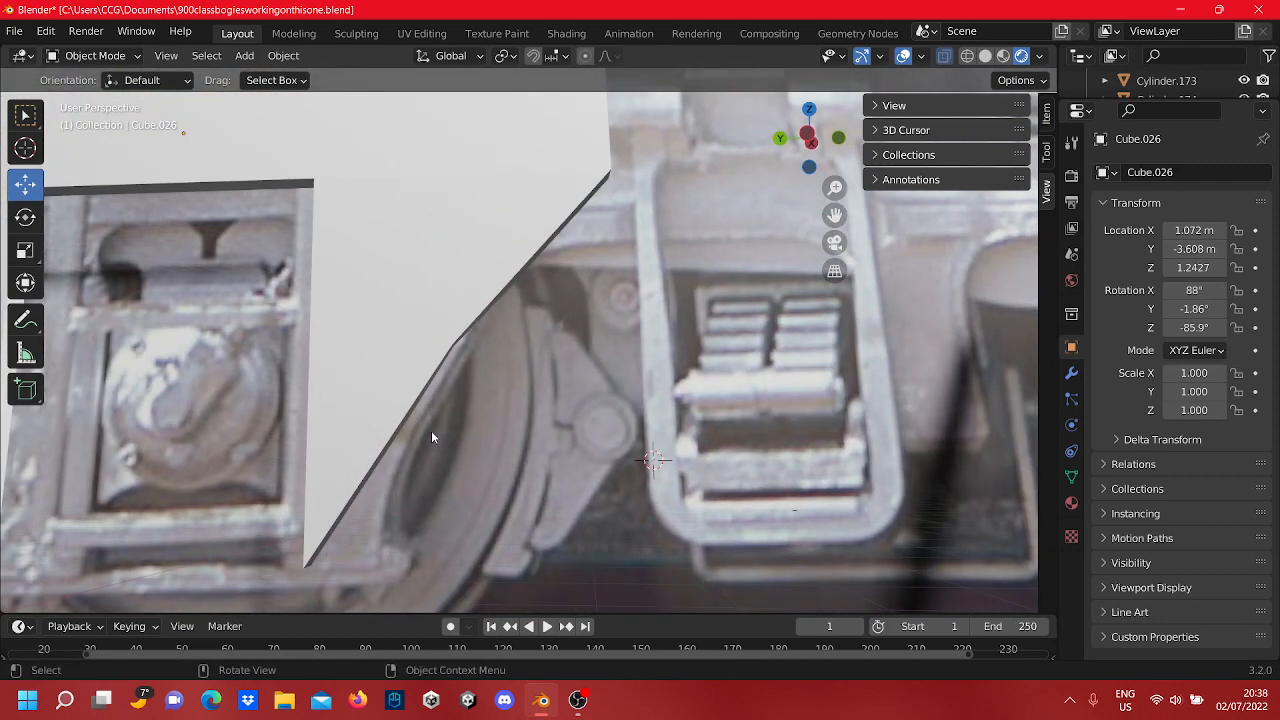
pyautogui.scroll(-4, 431, 437)
pyautogui.press('Tab')
pyautogui.scroll(3, 445, 335)
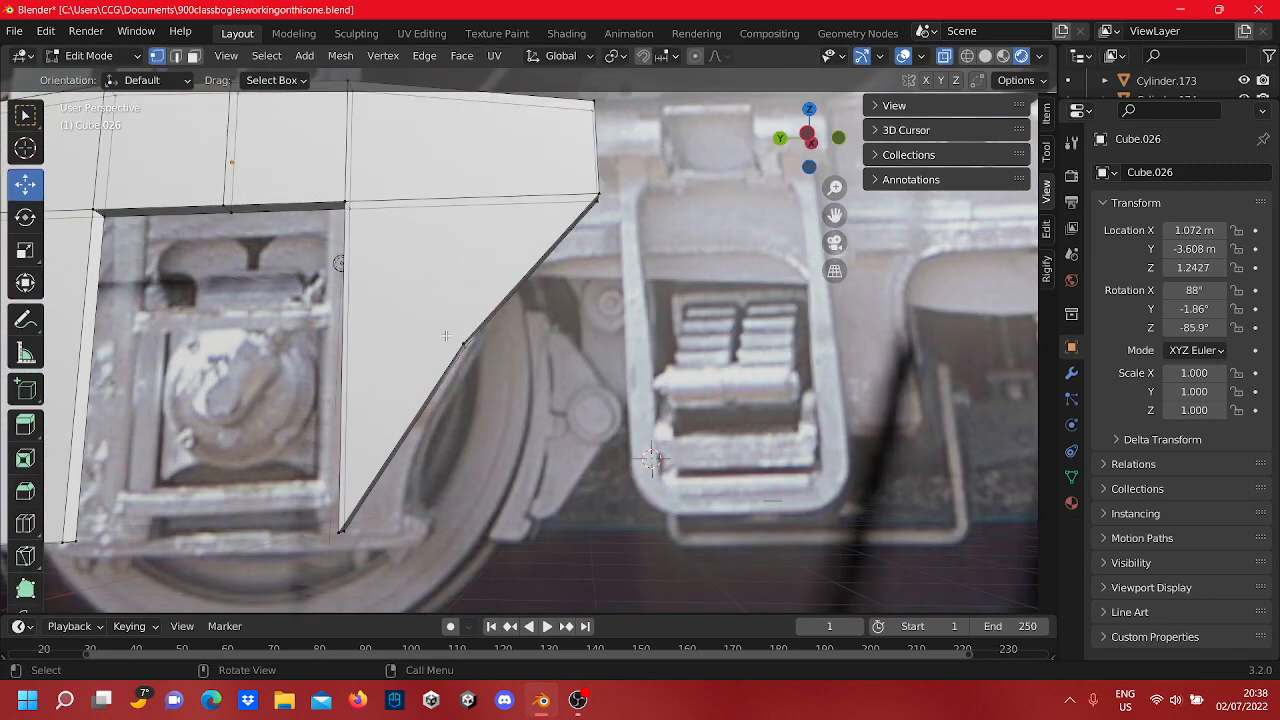
pyautogui.moveTo(445, 335); pyautogui.dragTo(492, 381, button='middle')
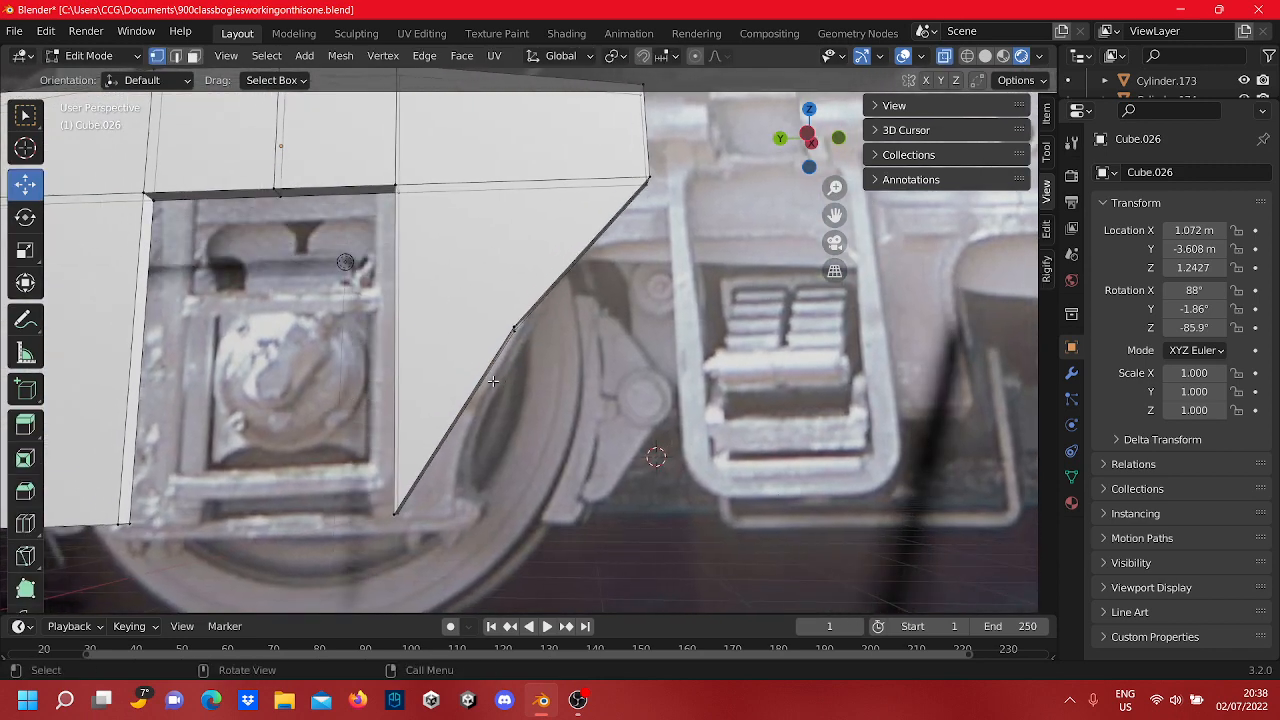
pyautogui.scroll(2, 493, 380)
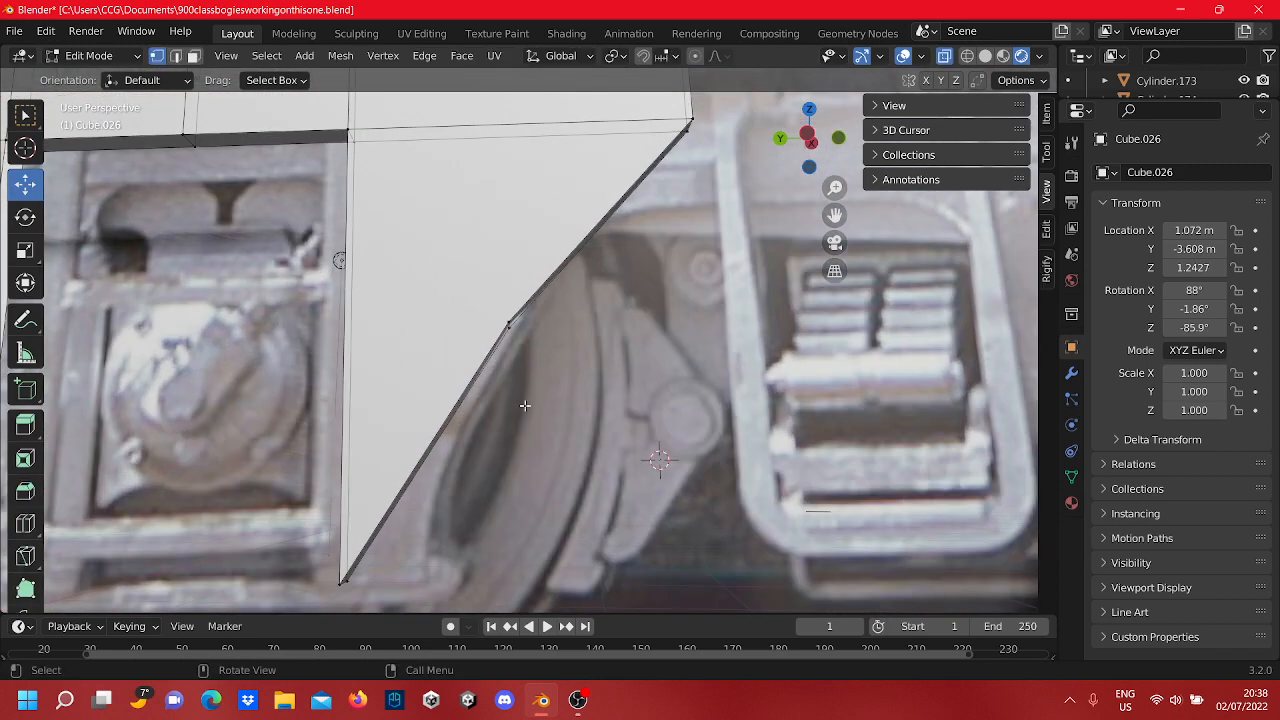
pyautogui.moveTo(525, 405); pyautogui.dragTo(609, 351, button='middle')
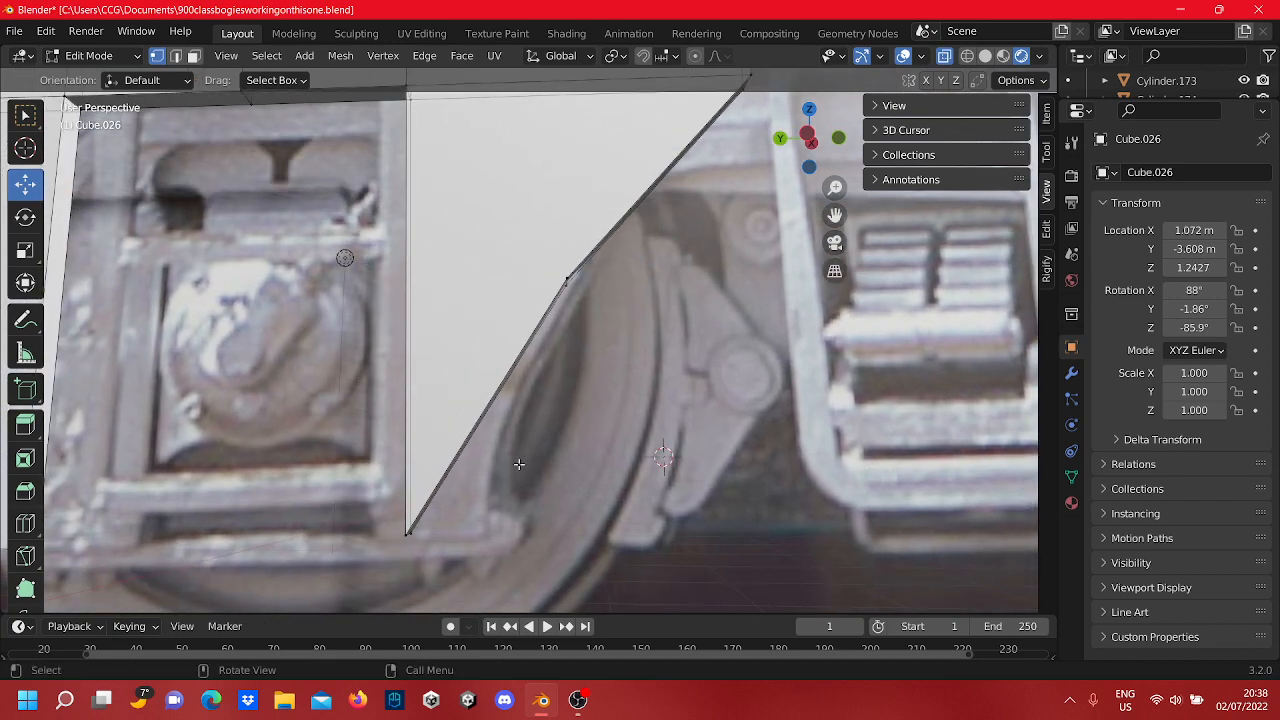
pyautogui.moveTo(519, 464); pyautogui.dragTo(600, 423, button='middle')
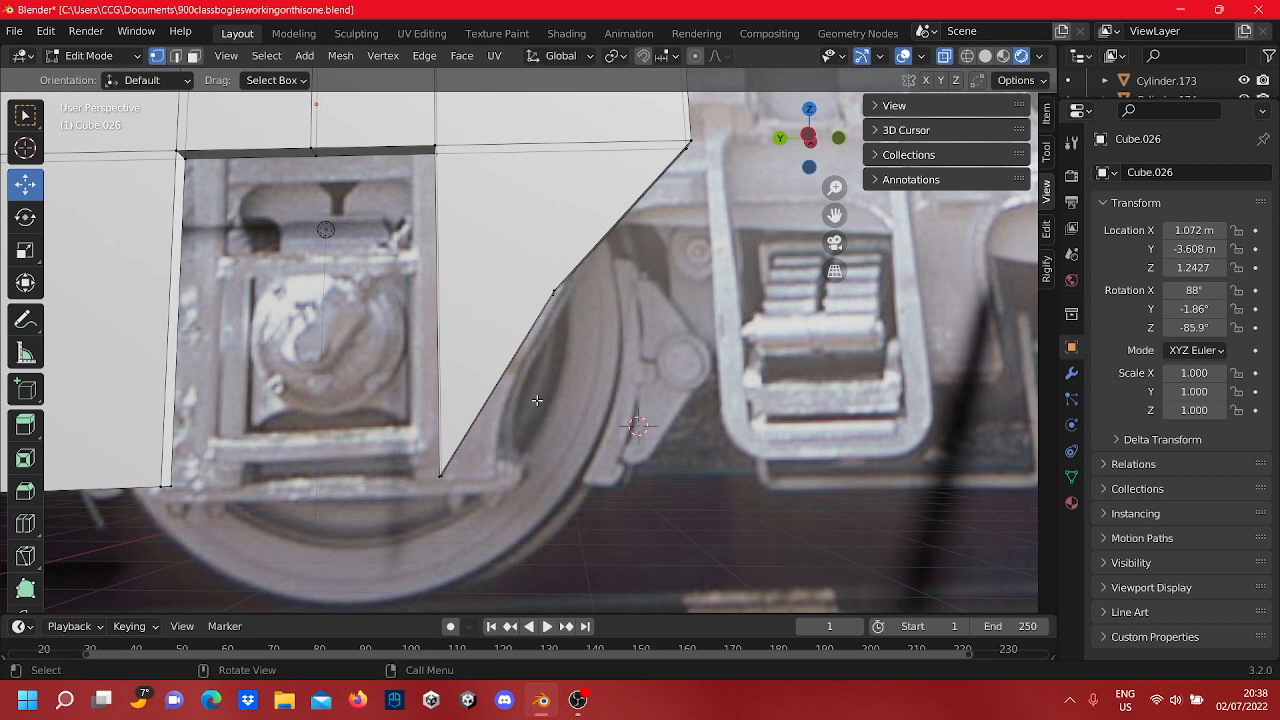
pyautogui.click(553, 292)
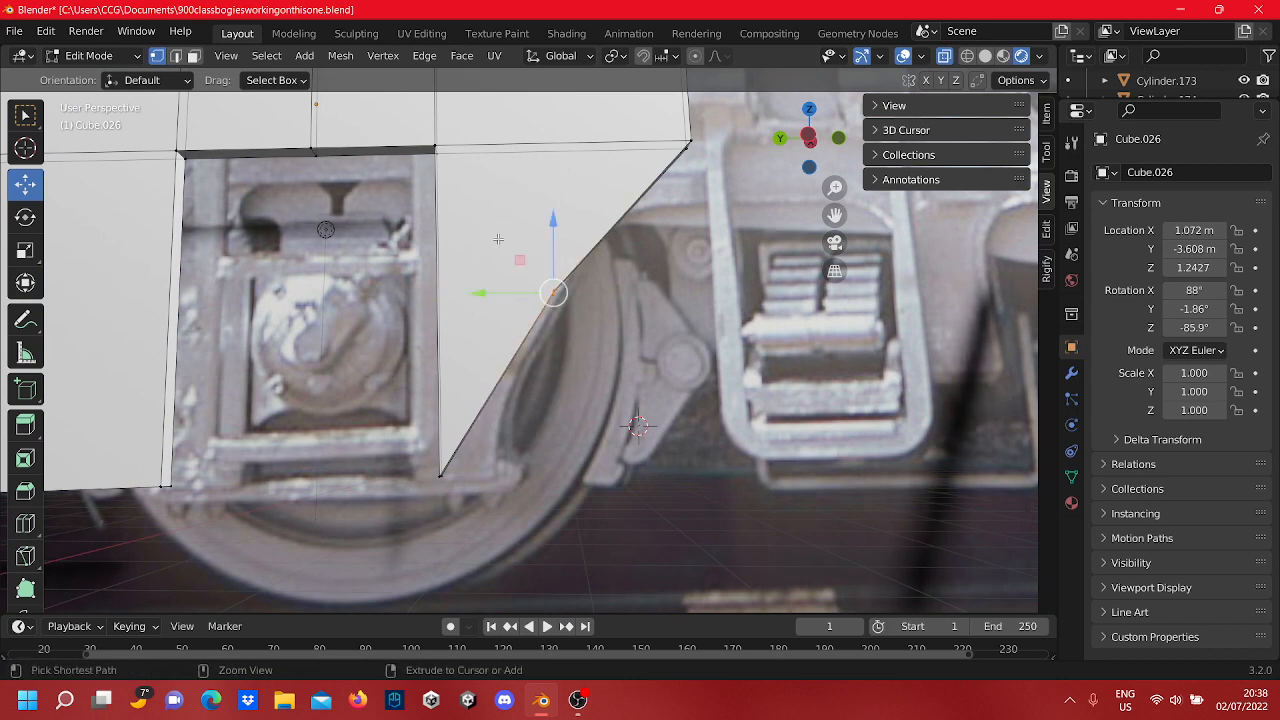
# Step: Undo the frame's last move along X and the earlier moves of the -Y leg's lower outer corner
pyautogui.hotkey('ctrl', 'z')
pyautogui.hotkey('ctrl', 'z')
pyautogui.hotkey('ctrl', 'z')
pyautogui.hotkey('ctrl', 'z')
pyautogui.hotkey('ctrl', 'z')
pyautogui.hotkey('ctrl', 'z')
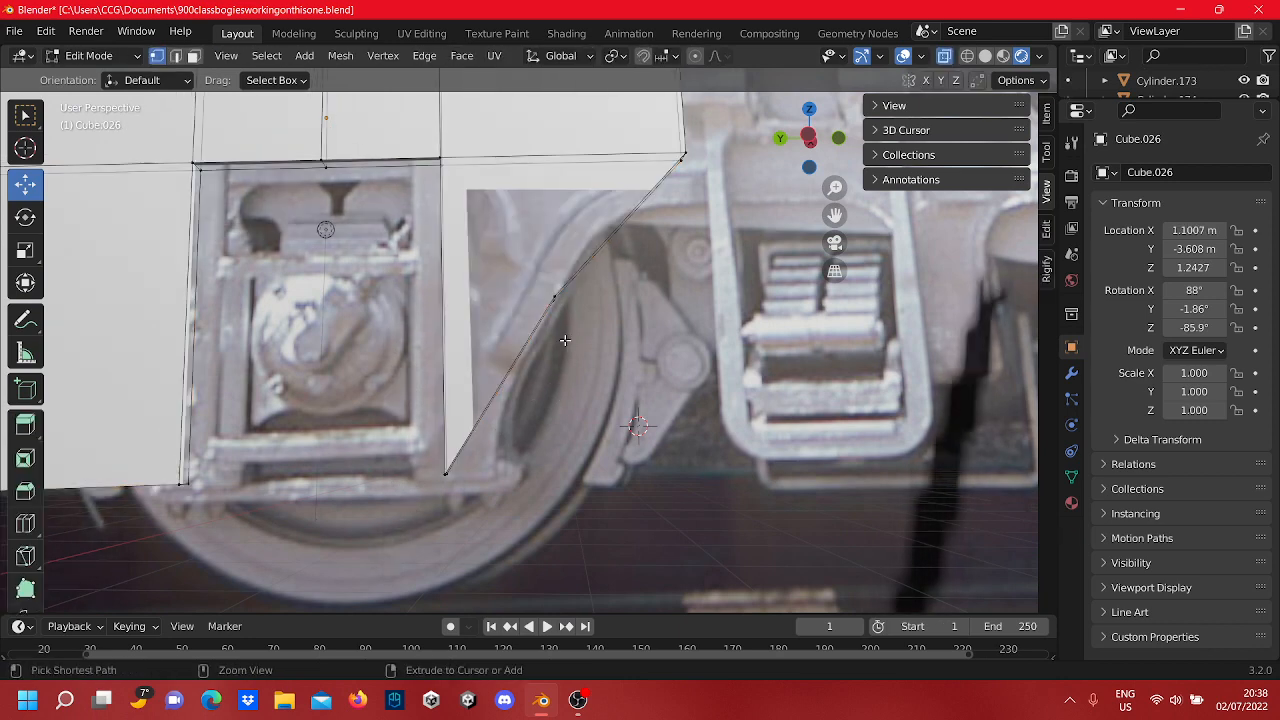
pyautogui.hotkey('ctrl', 'z')
pyautogui.hotkey('ctrl', 'z')
pyautogui.hotkey('ctrl', 'z')
pyautogui.hotkey('ctrl', 'z')
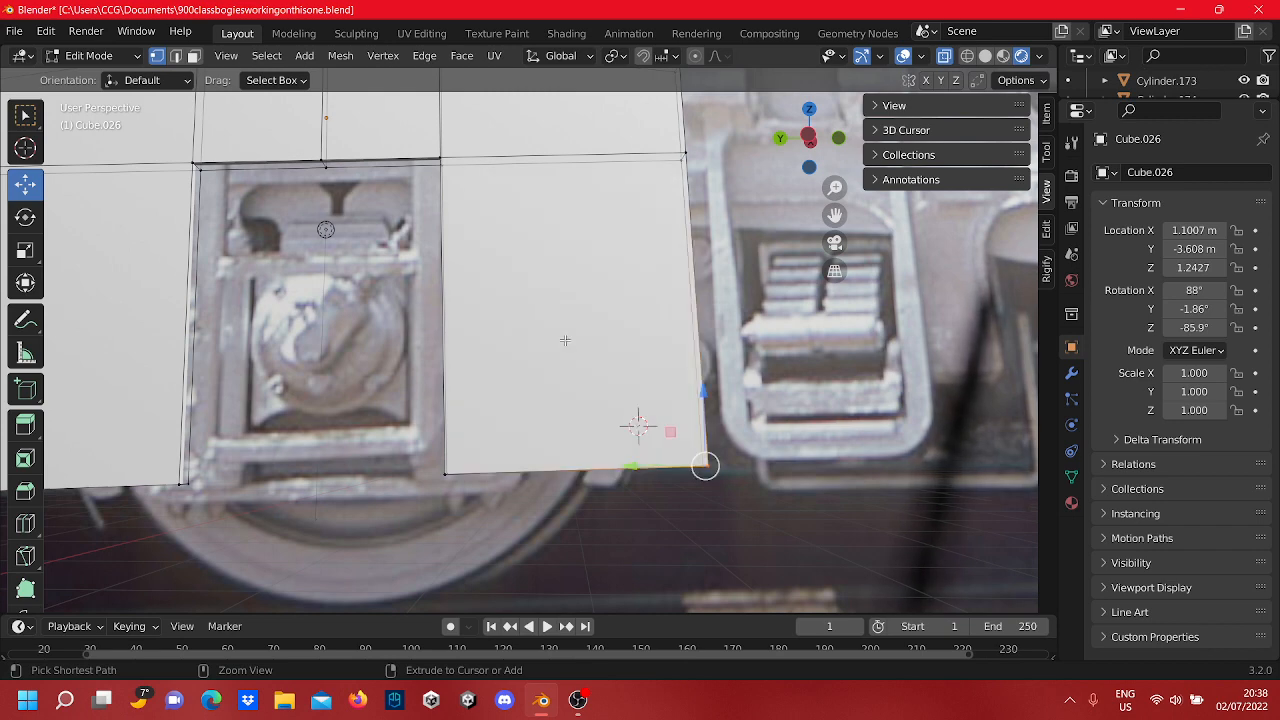
pyautogui.click(803, 380)
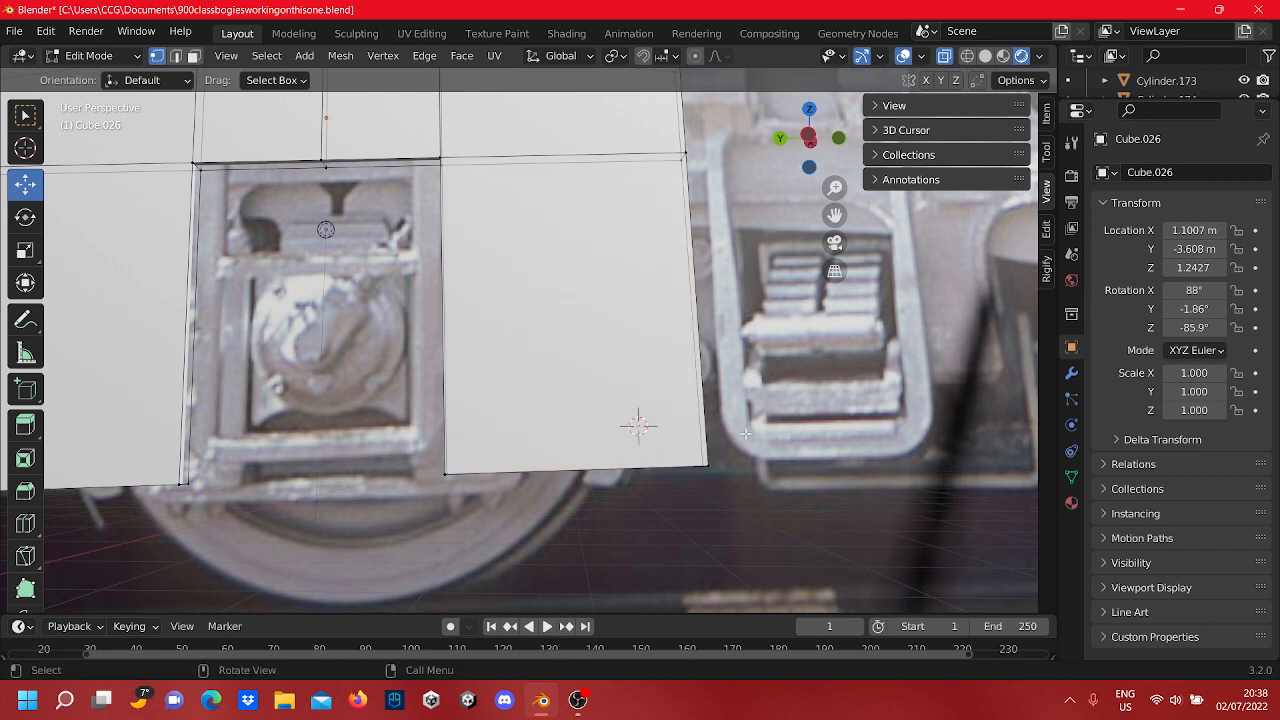
pyautogui.click(705, 465)
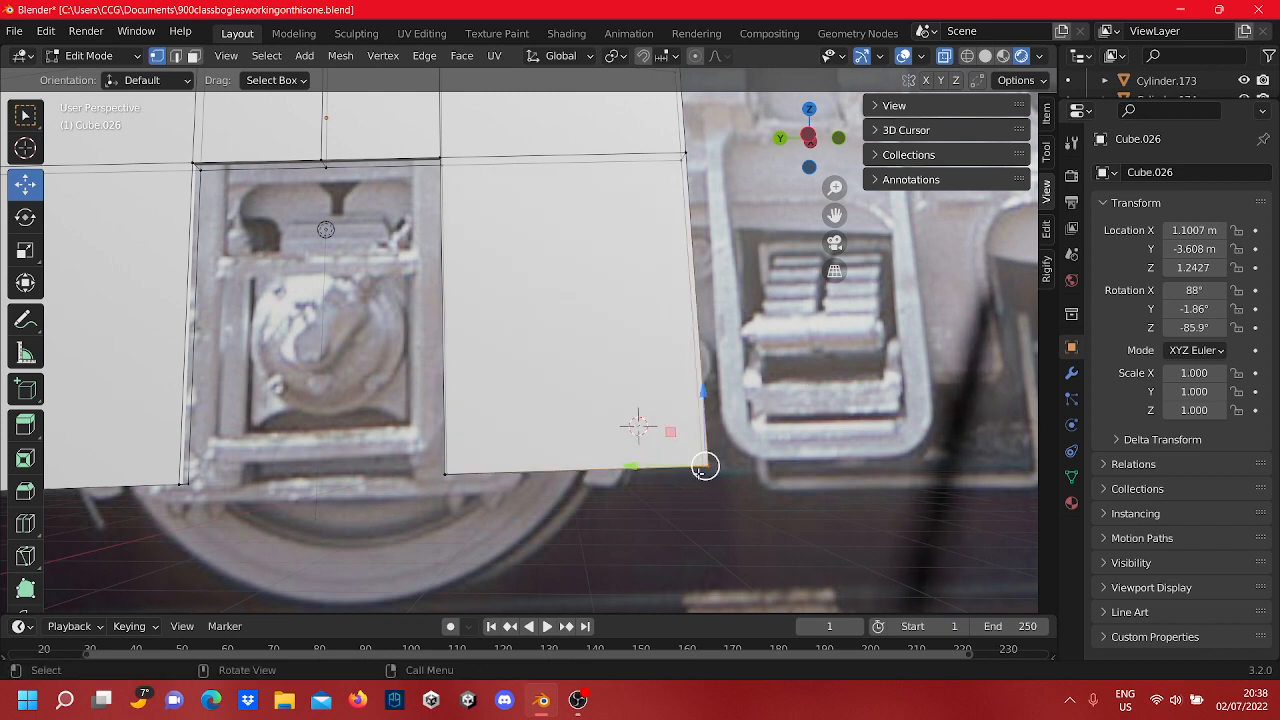
pyautogui.scroll(-5, 655, 553)
pyautogui.press('Tab')
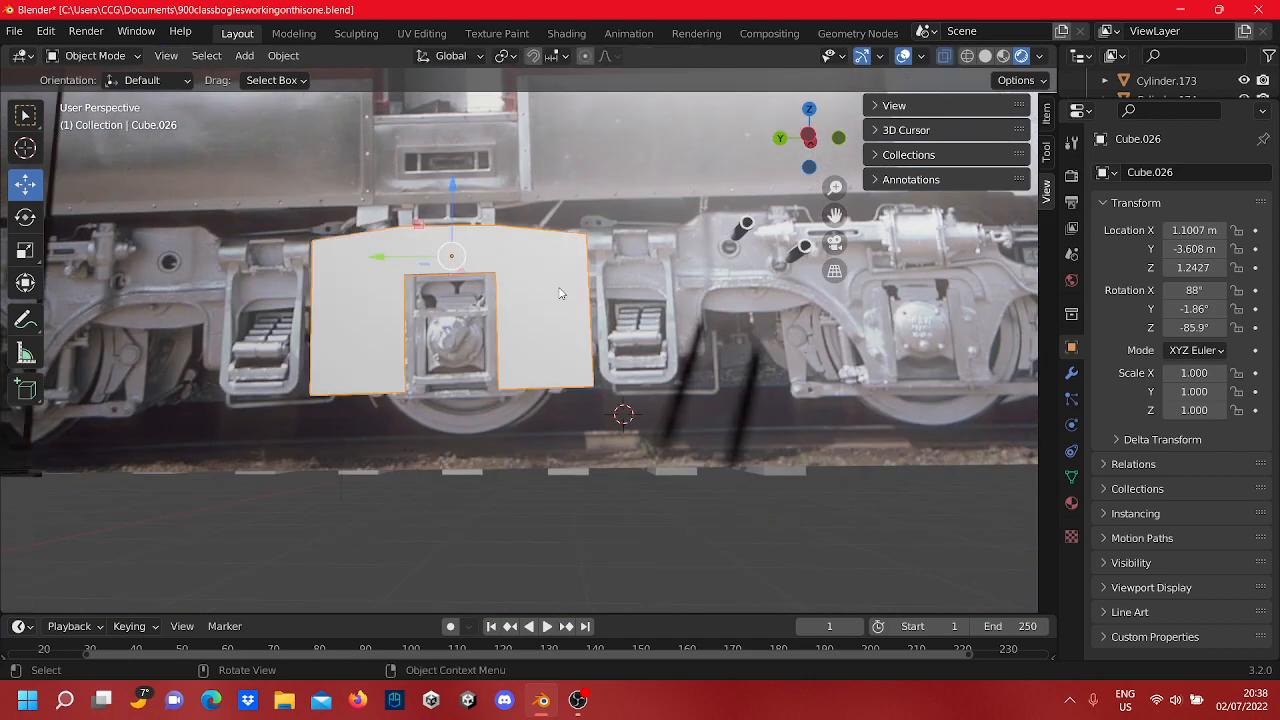
pyautogui.scroll(5, 556, 288)
pyautogui.press('Tab')
pyautogui.scroll(-2, 604, 390)
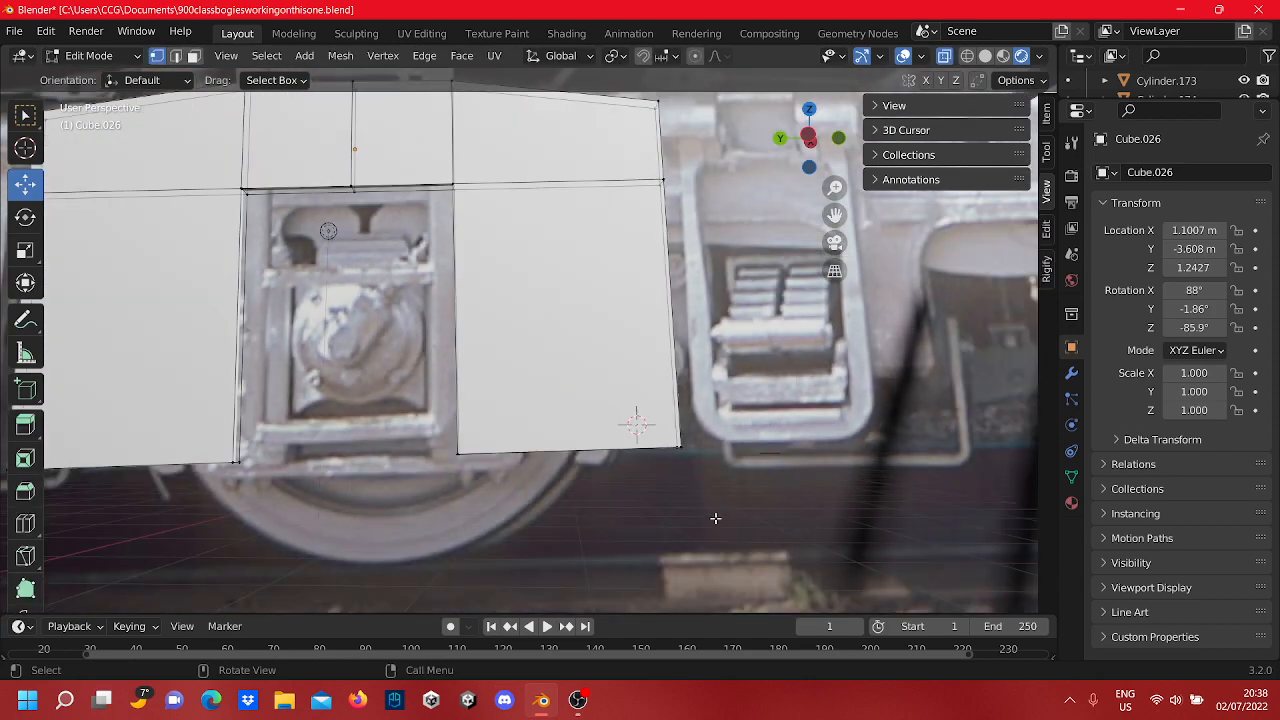
pyautogui.moveTo(731, 524); pyautogui.dragTo(425, 158)
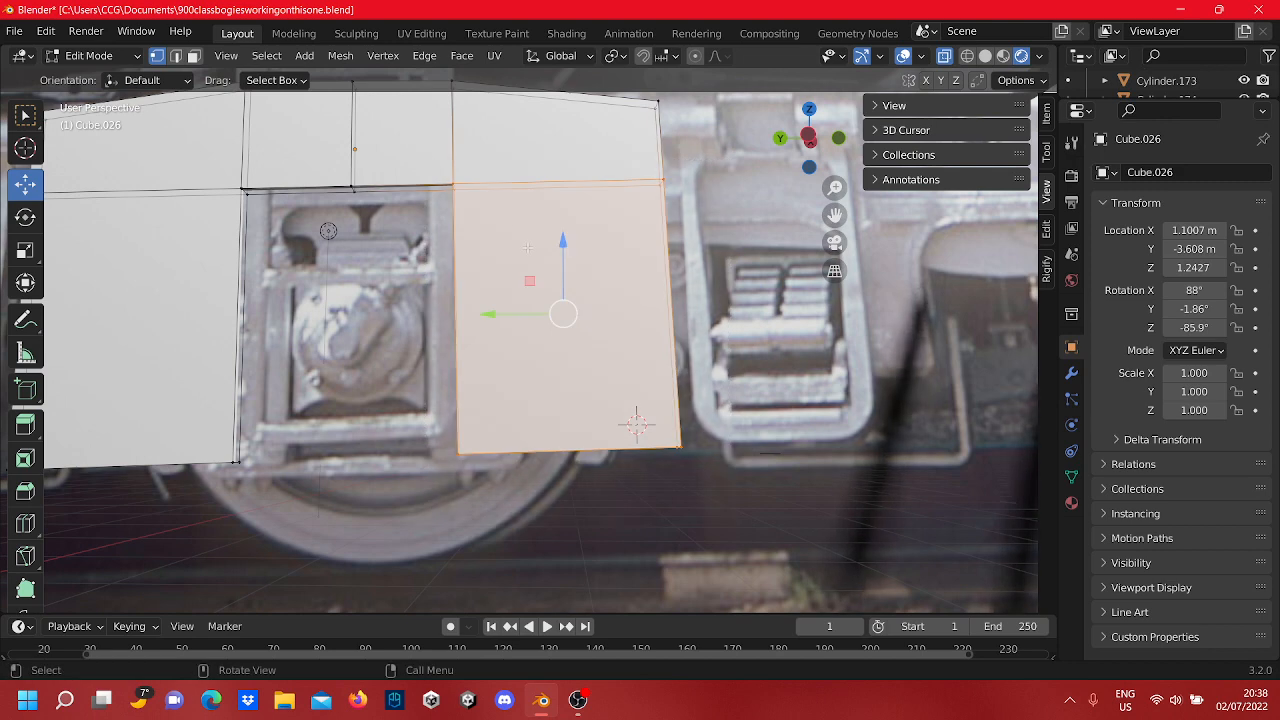
pyautogui.scroll(2, 525, 338)
pyautogui.hotkey('ctrl', 'r')
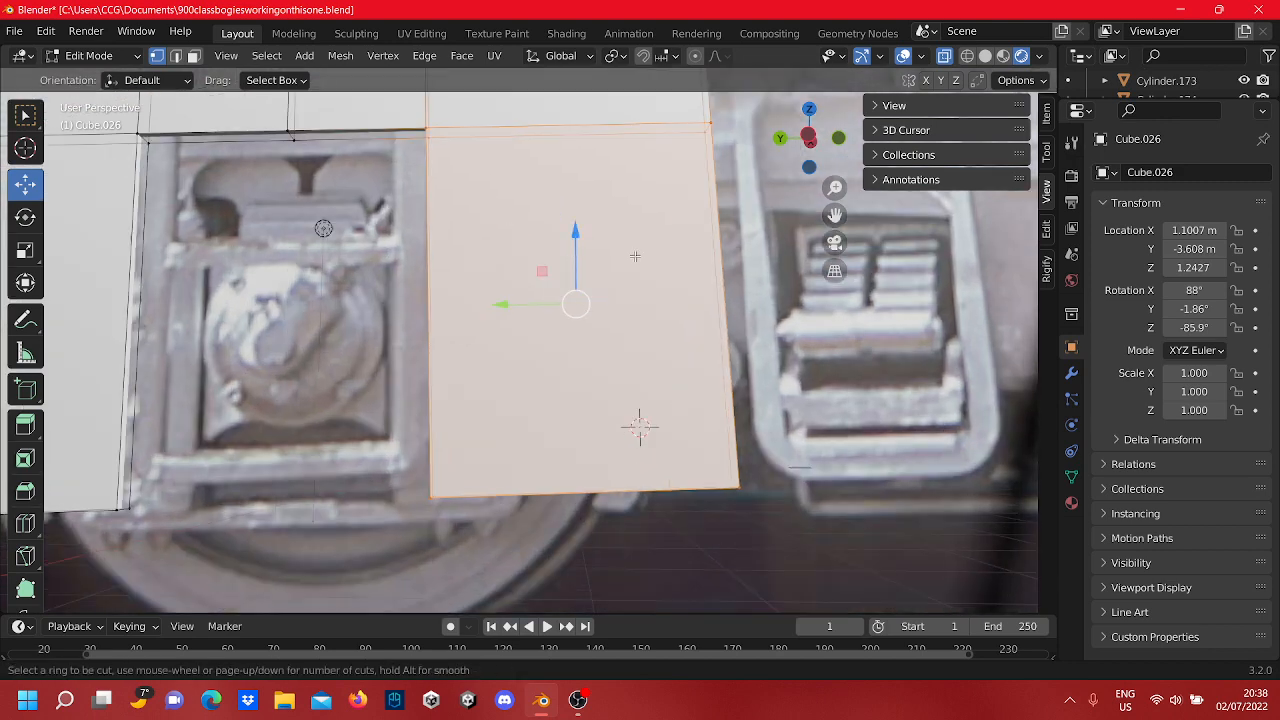
pyautogui.press('Escape')
pyautogui.press('Tab')
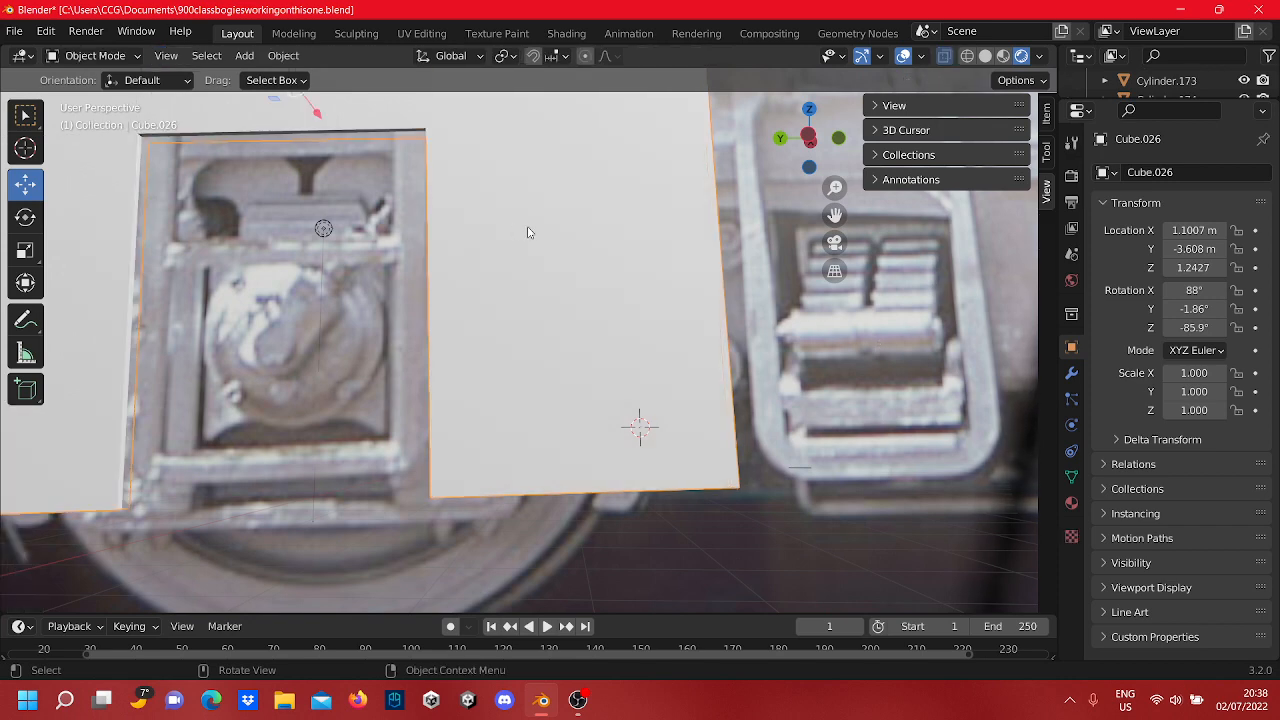
pyautogui.scroll(-4, 570, 257)
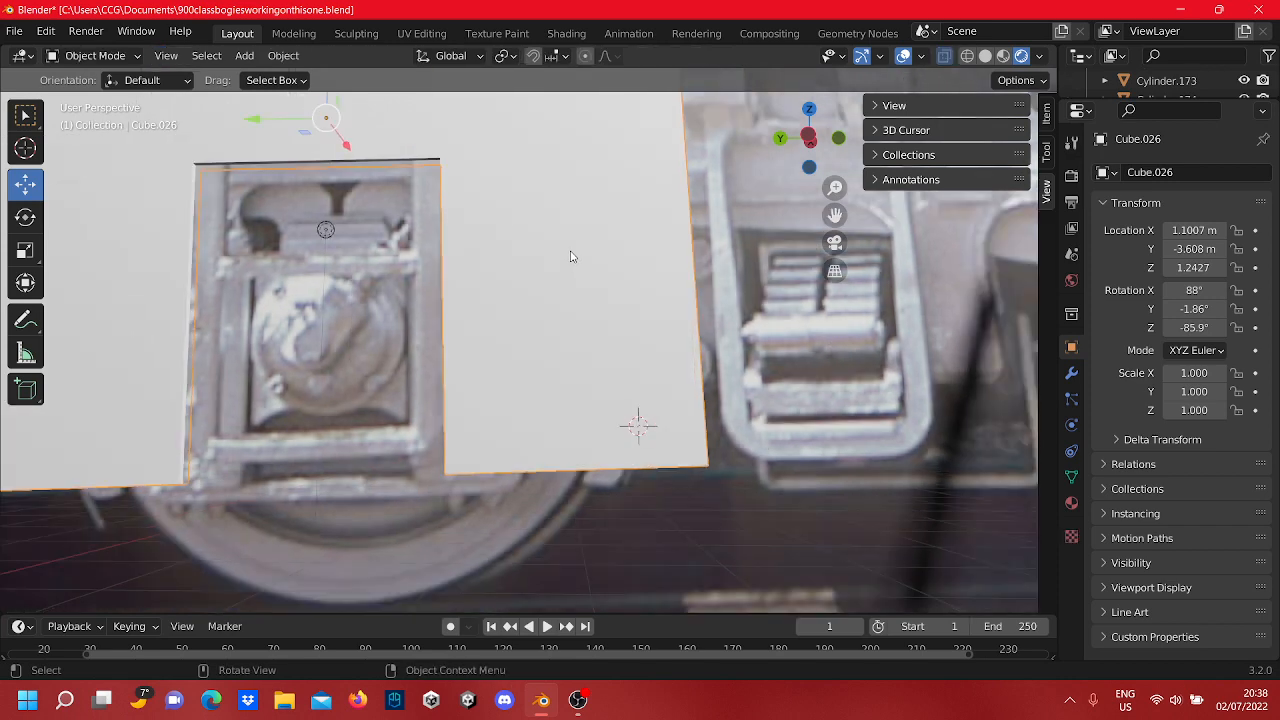
pyautogui.scroll(4, 95, 286)
pyautogui.press('Tab')
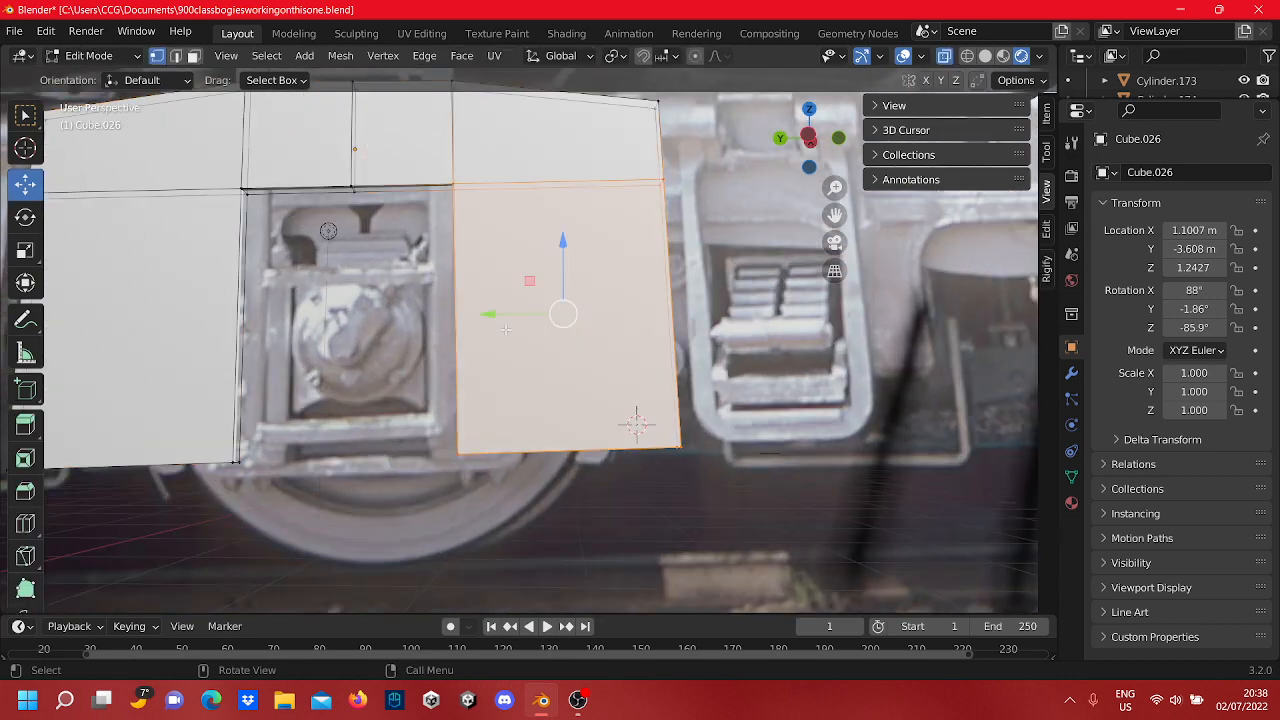
pyautogui.scroll(2, 506, 329)
pyautogui.scroll(-1, 512, 312)
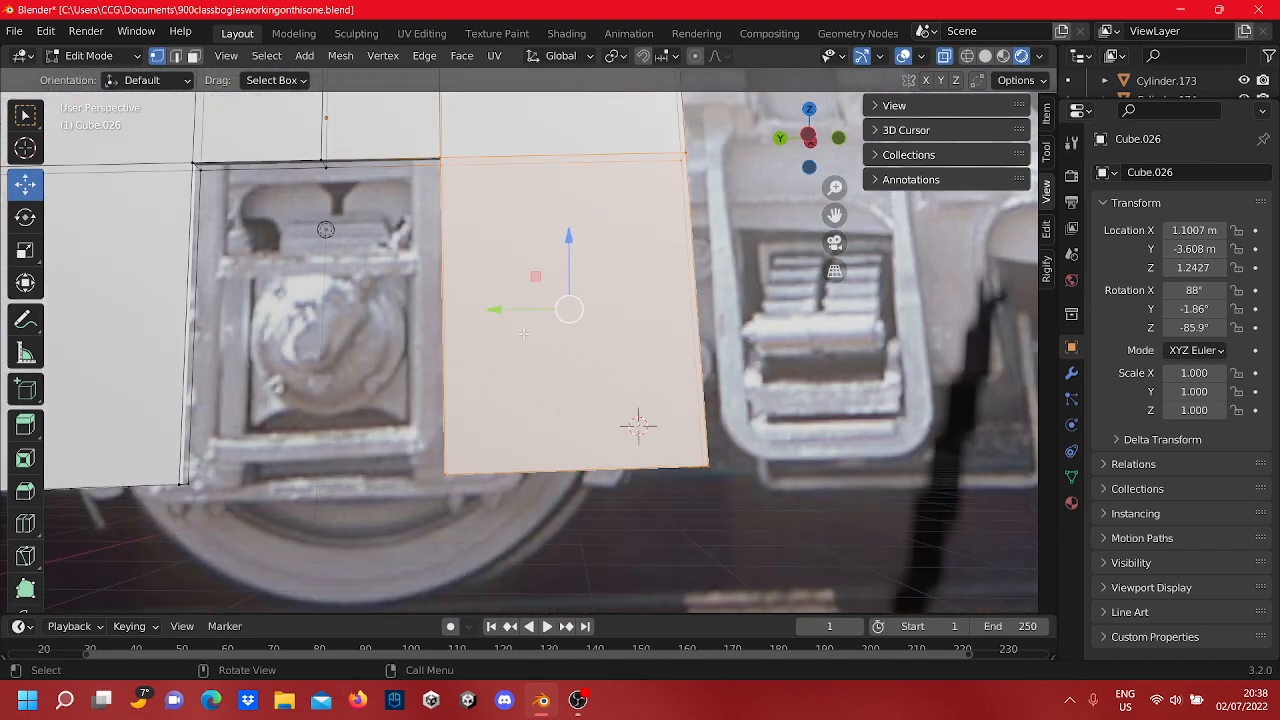
# Step: Move the -Y leg's lower outer corner up and inward to just below the beam, tapering the leg along the photographed brace
pyautogui.click(733, 507)
pyautogui.click(705, 466)
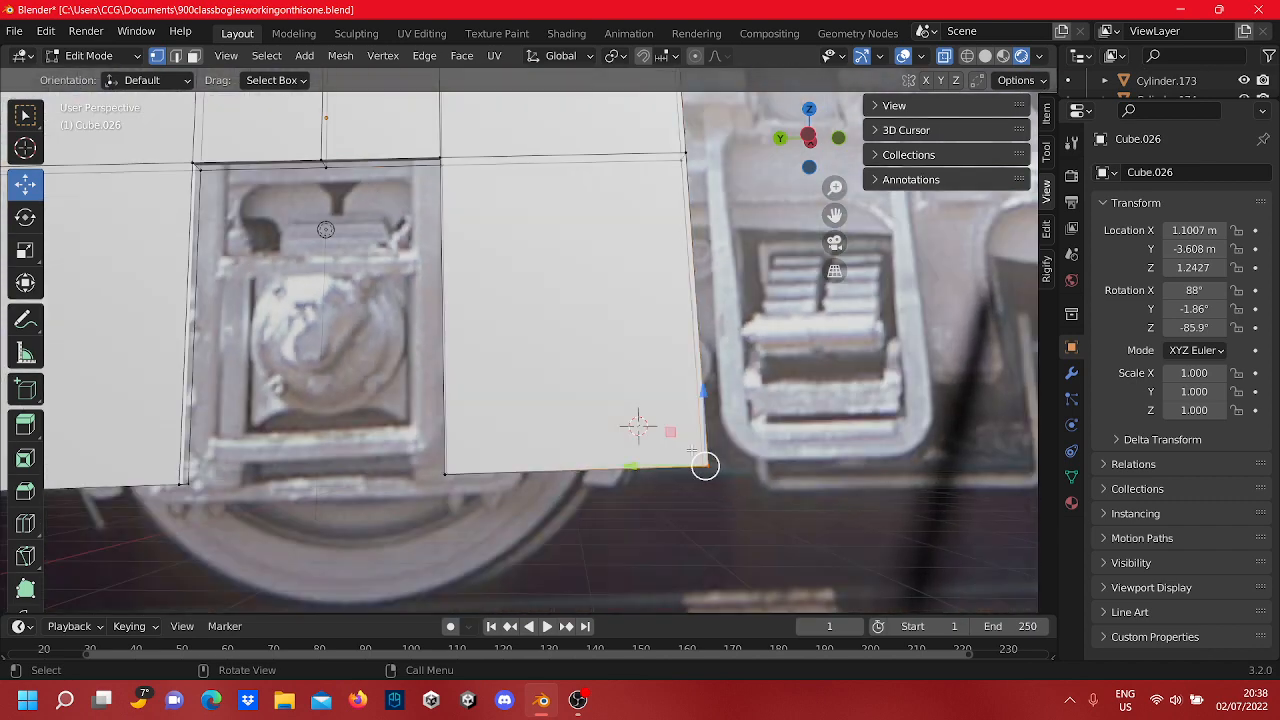
pyautogui.press('g')
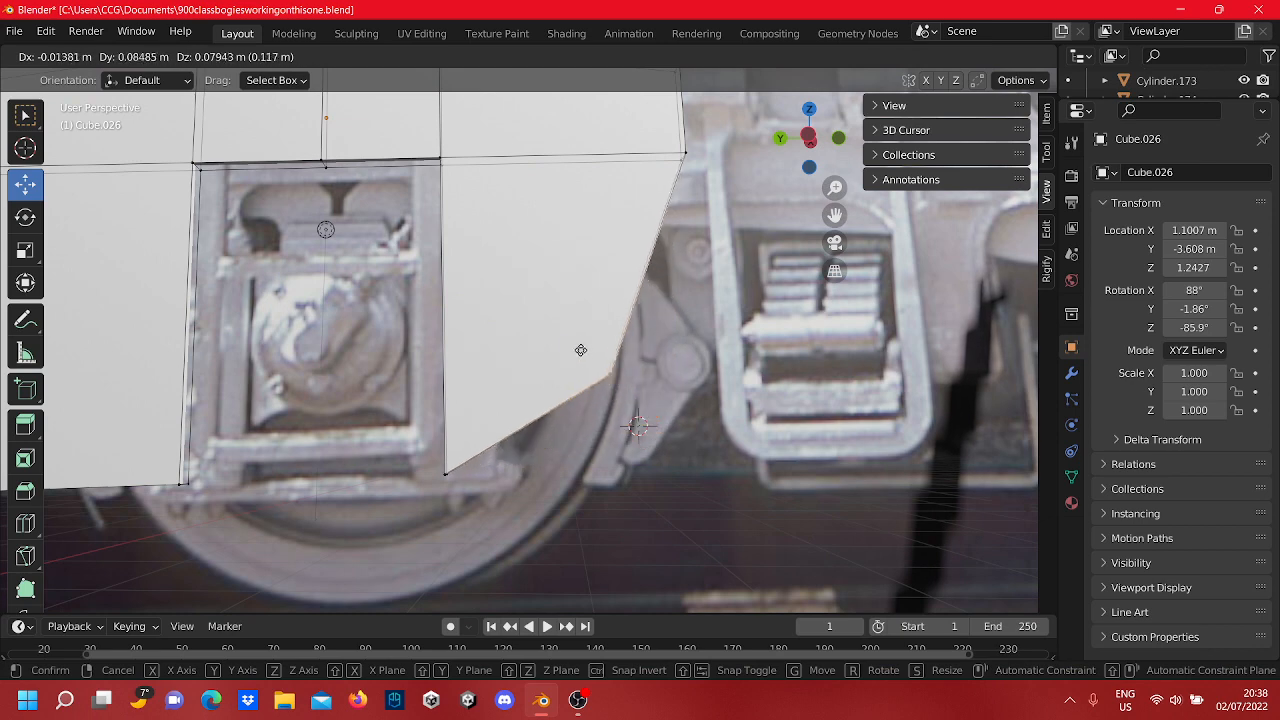
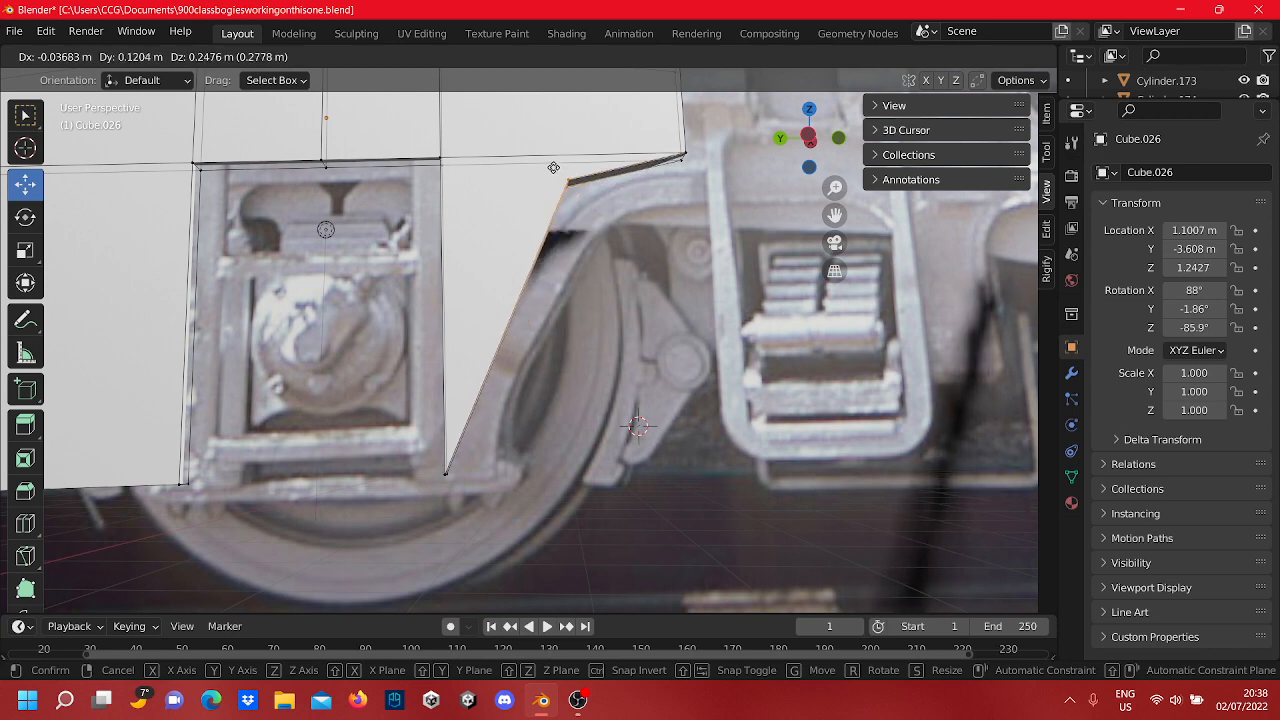
pyautogui.click(600, 178)
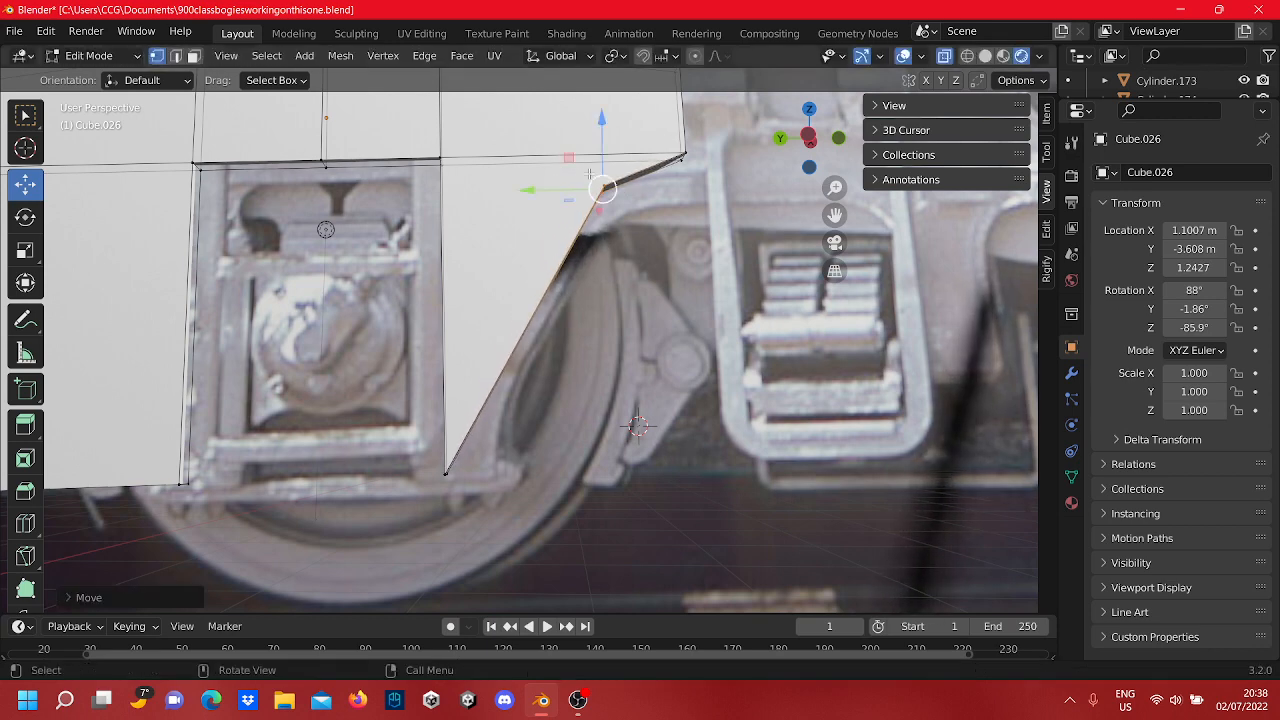
# Step: Move the +Y leg's lower outer corner inward and up by about 0.26 m to mirror the opposite leg's taper
pyautogui.scroll(-3, 552, 396)
pyautogui.click(604, 530)
pyautogui.moveTo(603, 529); pyautogui.dragTo(784, 450, button='middle')
pyautogui.scroll(4, 643, 457)
pyautogui.click(437, 452)
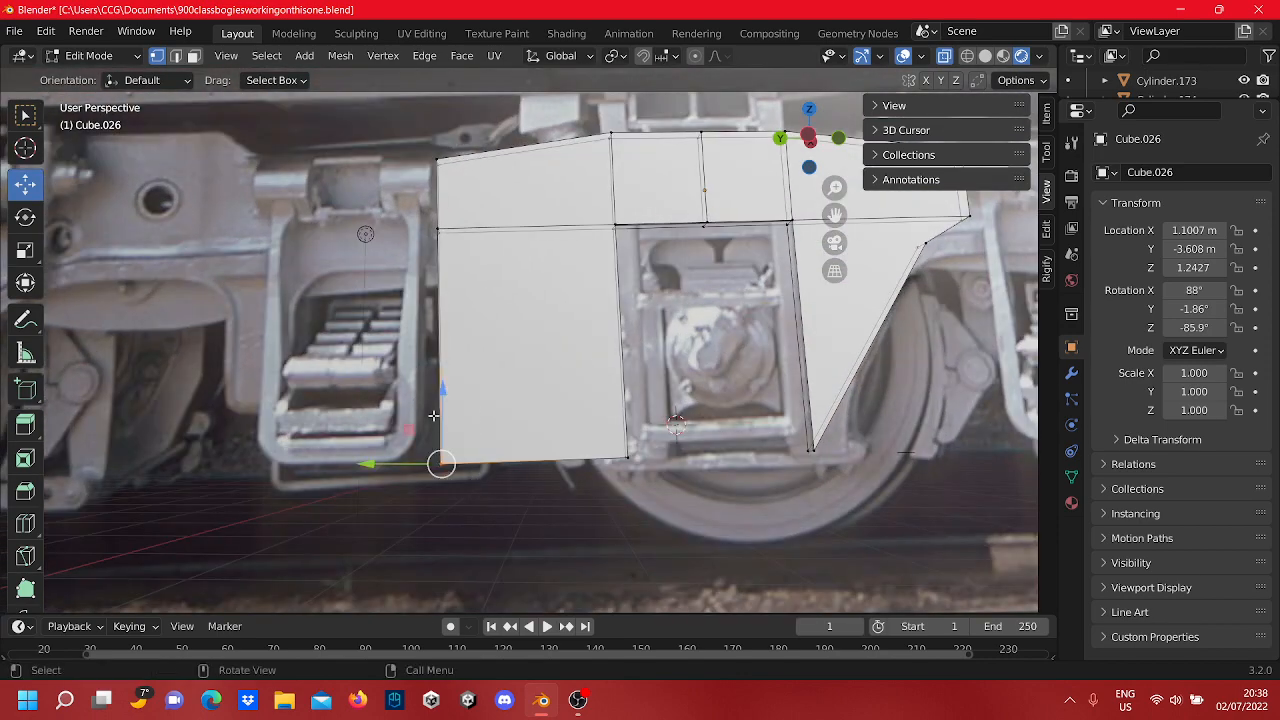
pyautogui.press('g')
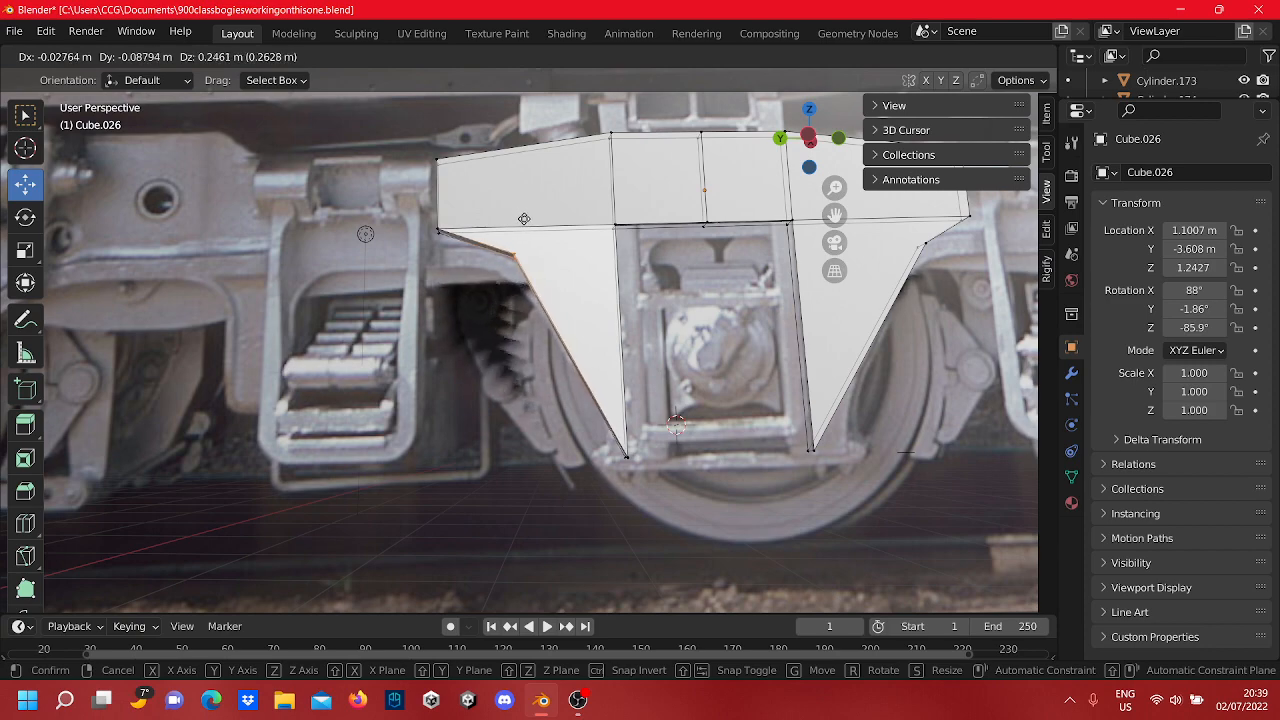
pyautogui.click(524, 218)
# Step: Examine how the tapered legs and the beam's -Y end line up with the photographed frame and spring hanger
pyautogui.scroll(-3, 630, 450)
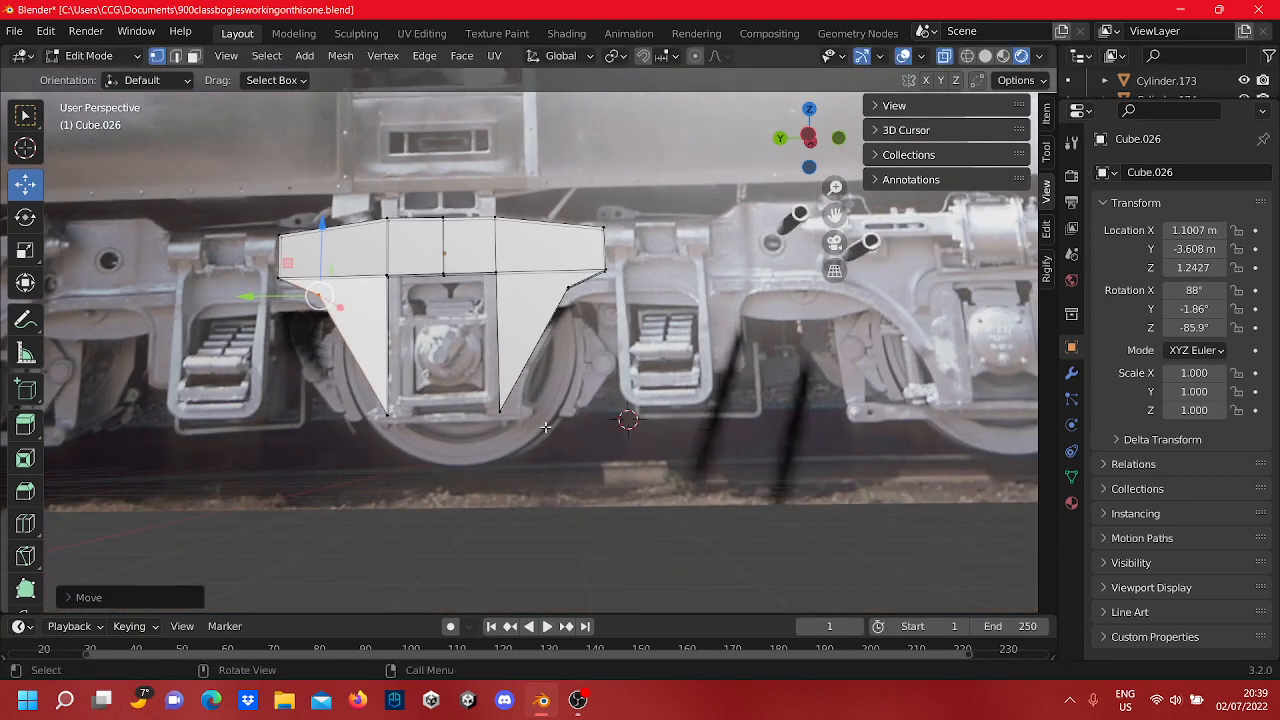
pyautogui.moveTo(545, 427); pyautogui.dragTo(544, 428, button='middle')
pyautogui.scroll(5, 544, 428)
pyautogui.scroll(-4, 572, 388)
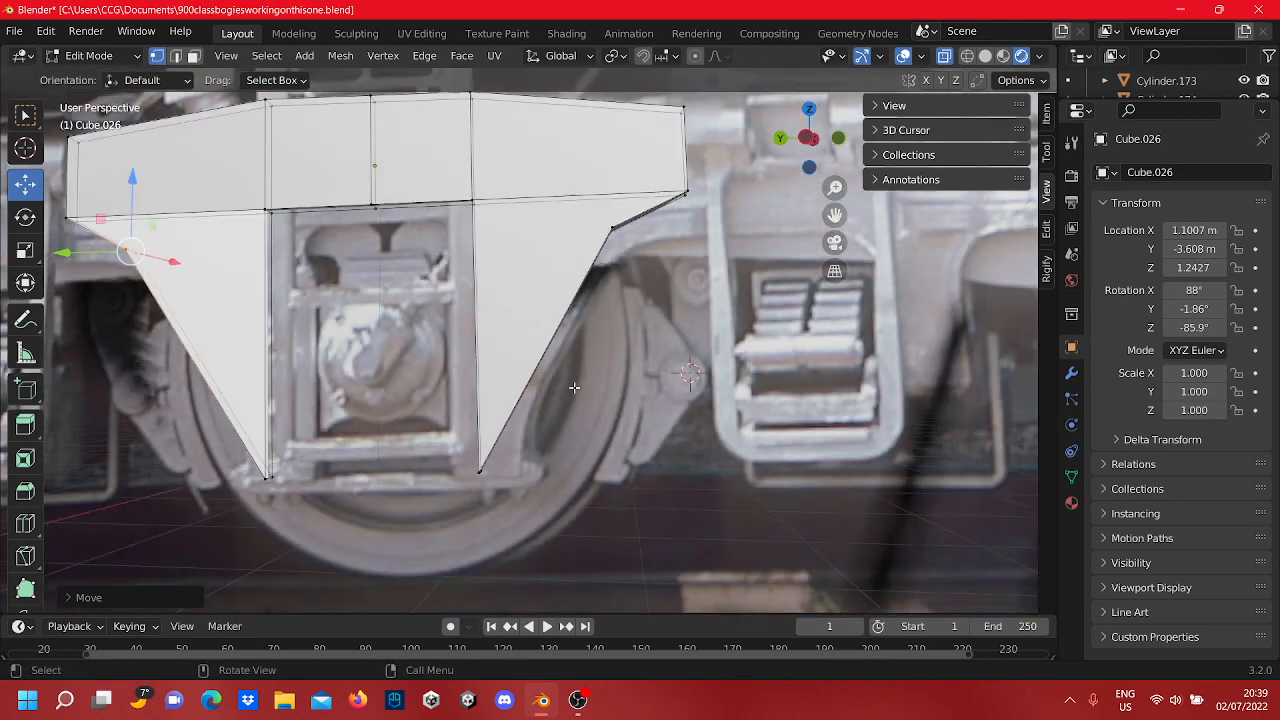
pyautogui.scroll(-2, 583, 378)
pyautogui.scroll(5, 540, 380)
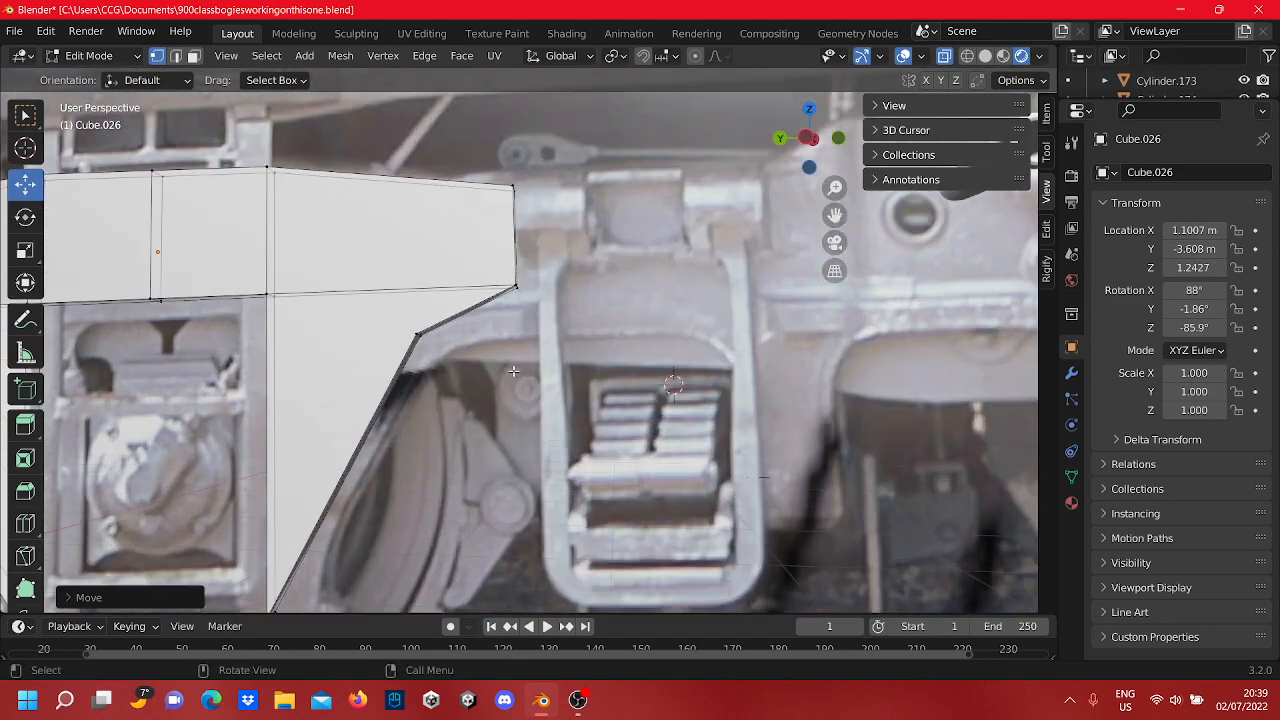
pyautogui.scroll(-2, 508, 382)
pyautogui.scroll(-2, 508, 382)
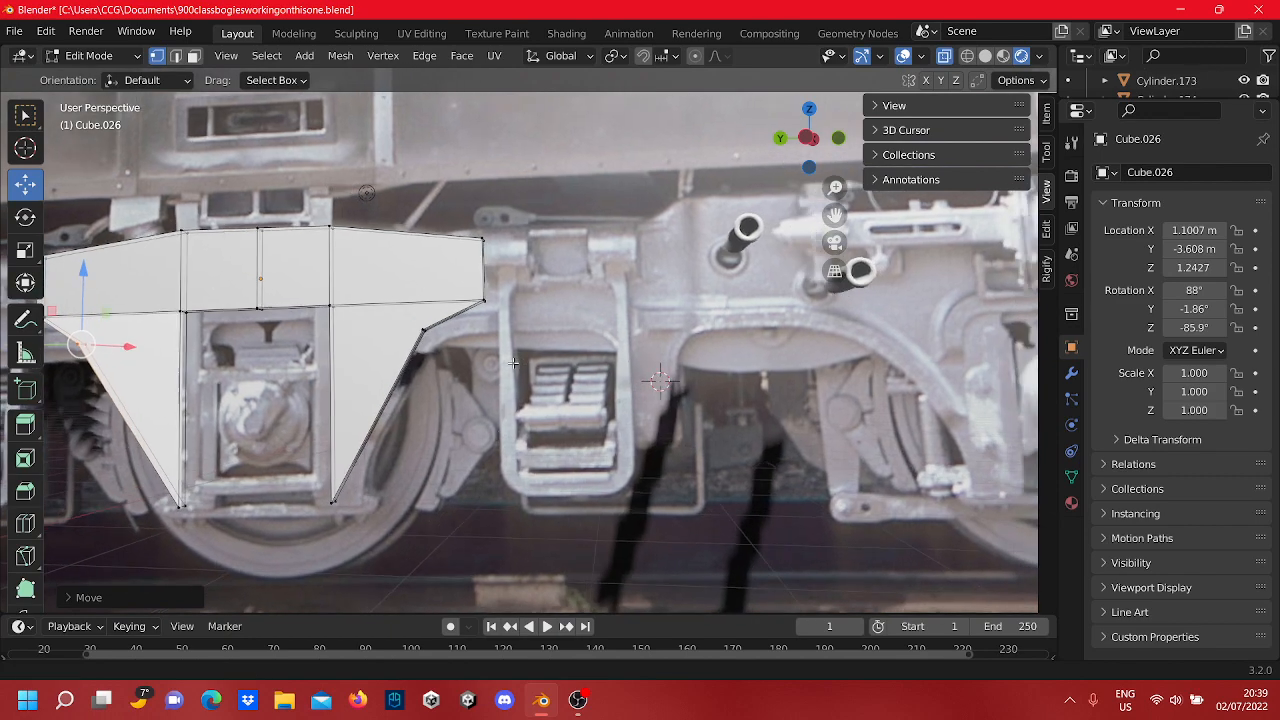
pyautogui.scroll(4, 490, 395)
pyautogui.scroll(1, 450, 370)
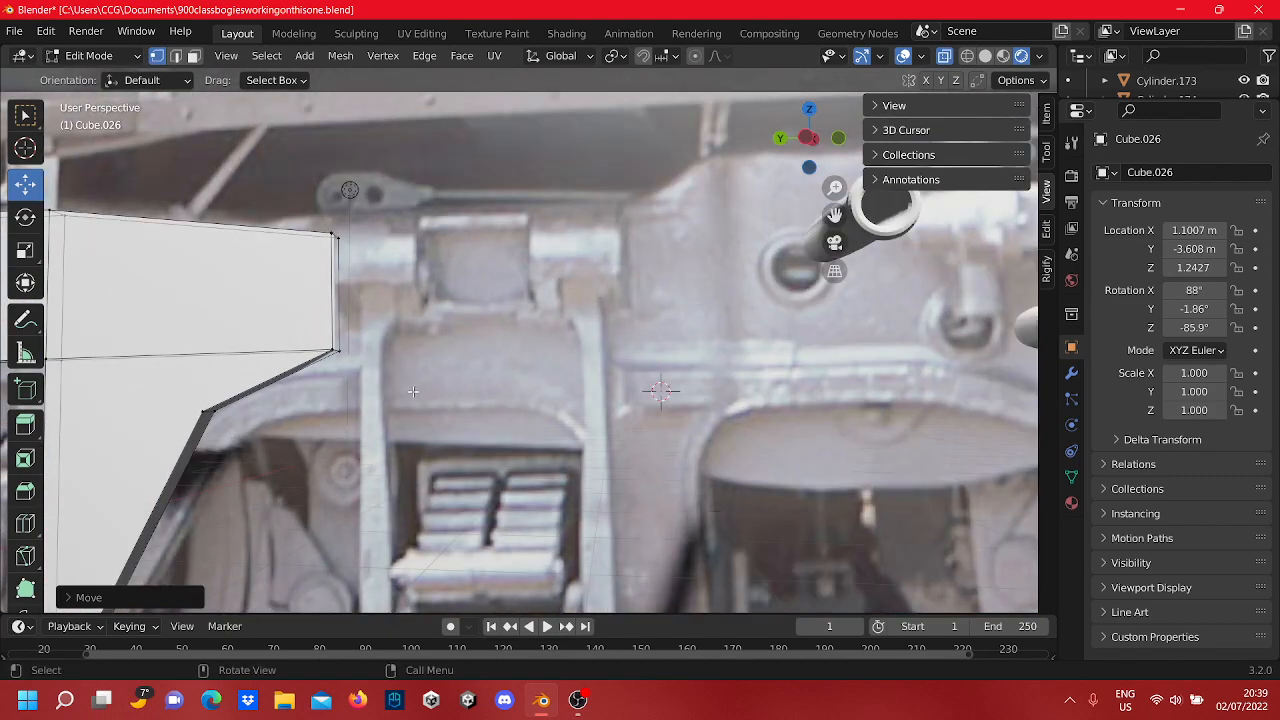
# Step: Extrude the beam's -Y end face outward by about 0.53 m, past the photographed spring hanger towards the next wheel
pyautogui.moveTo(413, 392); pyautogui.dragTo(302, 196)
pyautogui.scroll(-3, 478, 290)
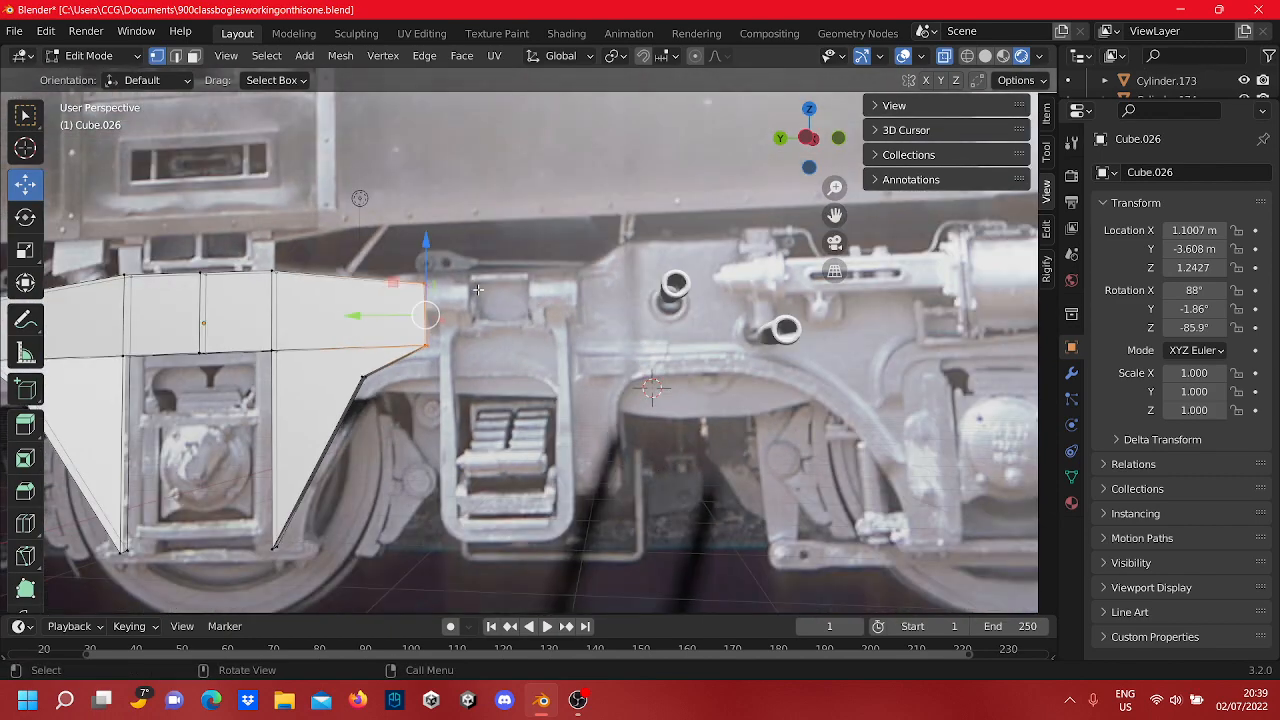
pyautogui.keyDown('shift'); pyautogui.moveTo(478, 290); pyautogui.dragTo(405, 284, button='middle'); pyautogui.keyUp('shift')
pyautogui.press('e')
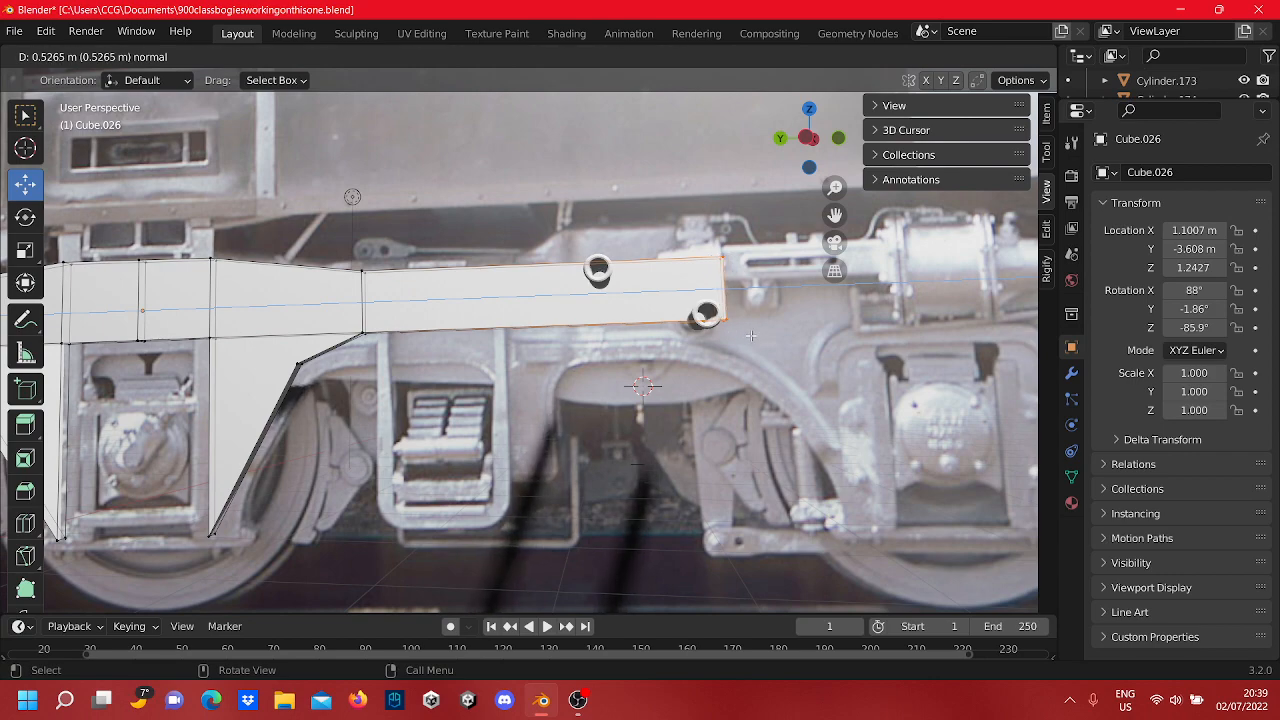
pyautogui.click(751, 336)
pyautogui.scroll(4, 563, 439)
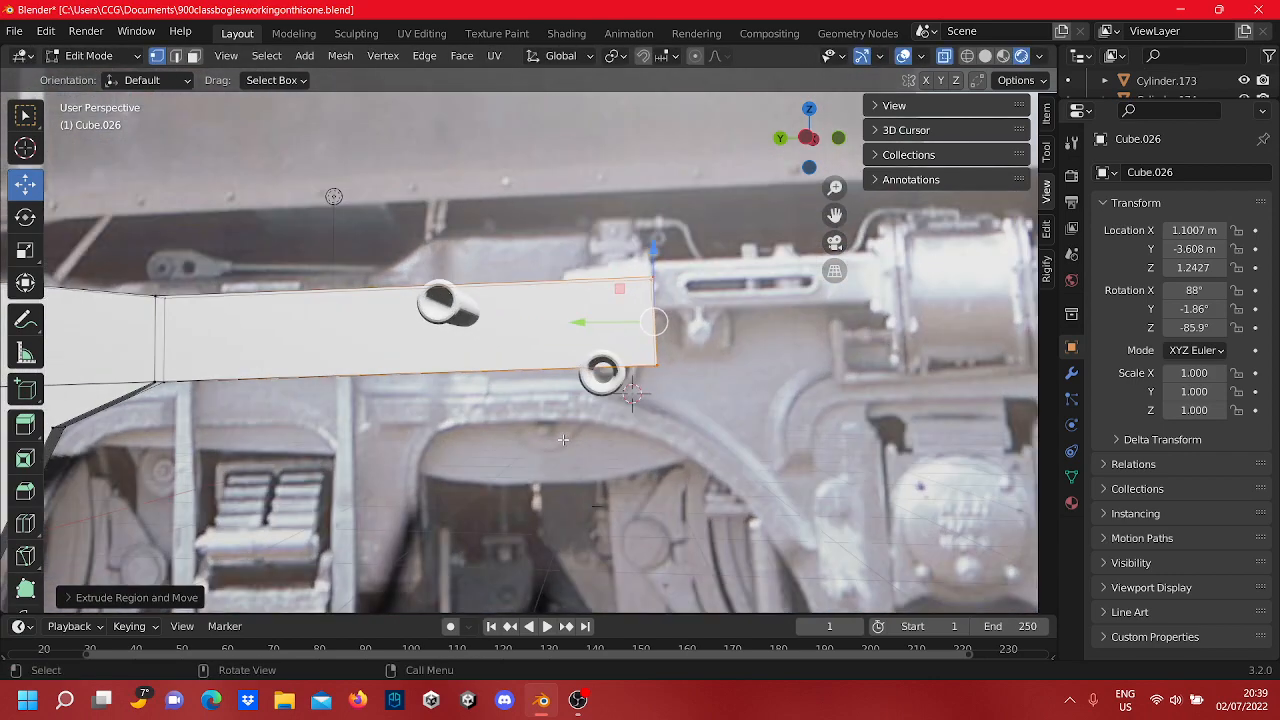
pyautogui.scroll(1, 563, 440)
pyautogui.scroll(-1, 563, 440)
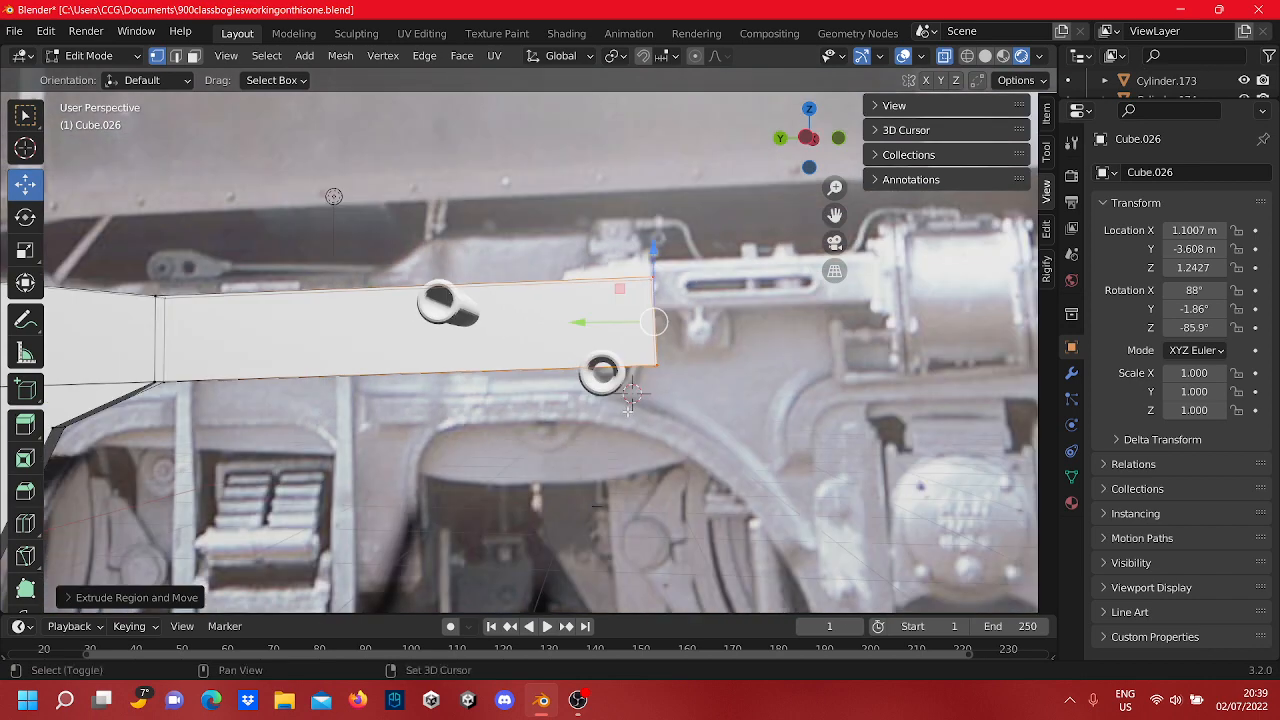
# Step: Move the beam's extruded -Y end face back along Y towards the photographed spring hanger
pyautogui.keyDown('shift'); pyautogui.moveTo(690, 334); pyautogui.dragTo(762, 329, button='middle'); pyautogui.keyUp('shift')
pyautogui.moveTo(722, 313); pyautogui.dragTo(437, 368)
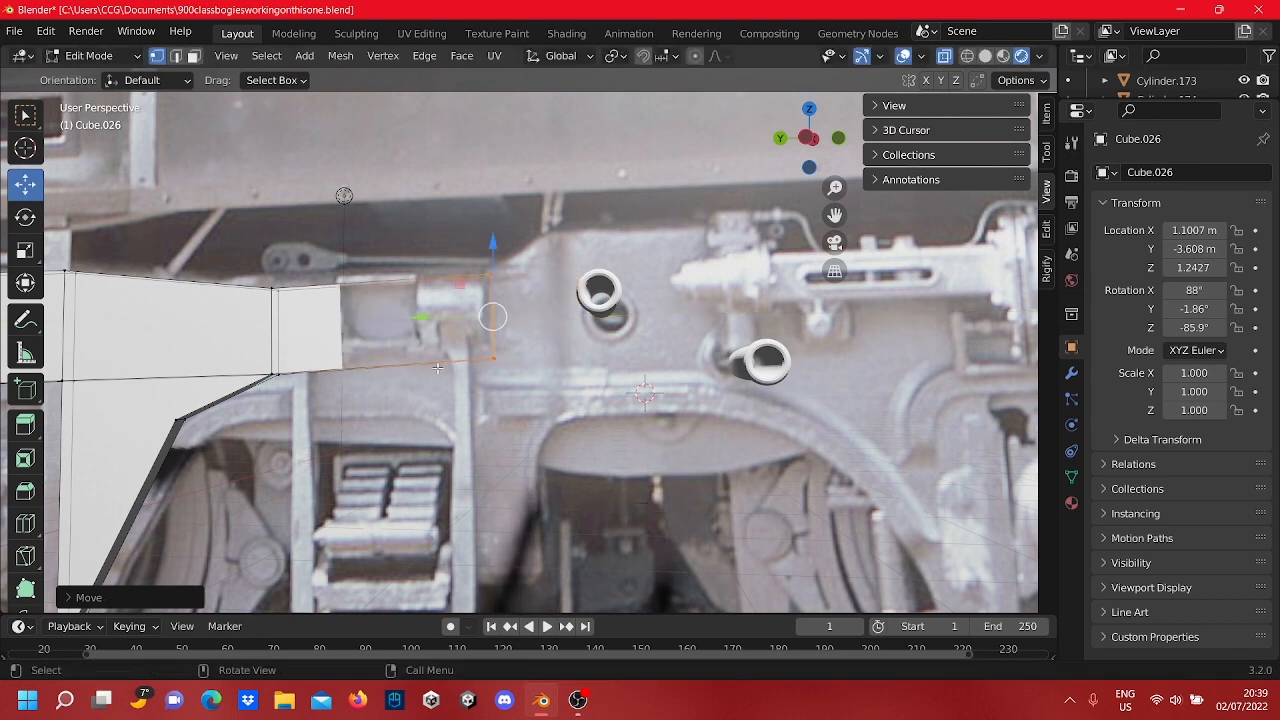
pyautogui.scroll(-4, 403, 360)
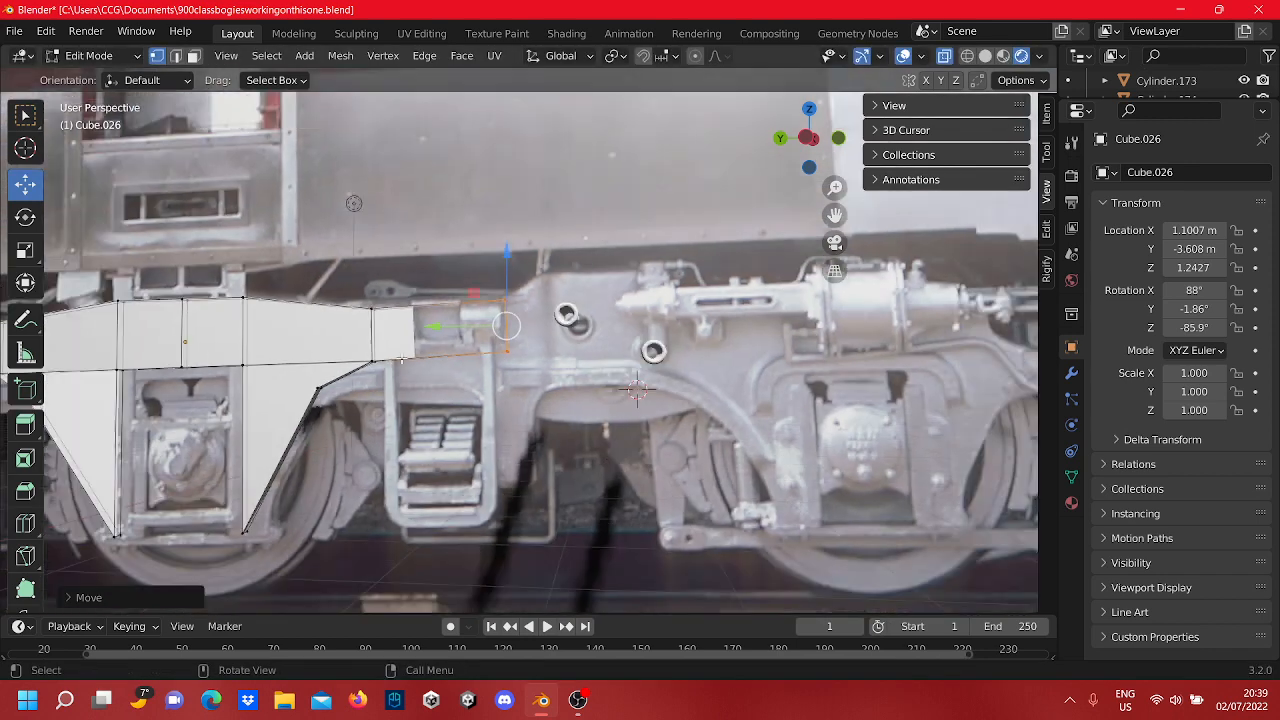
pyautogui.keyDown('shift'); pyautogui.moveTo(430, 377); pyautogui.dragTo(700, 359, button='middle'); pyautogui.keyUp('shift')
pyautogui.scroll(2, 700, 359)
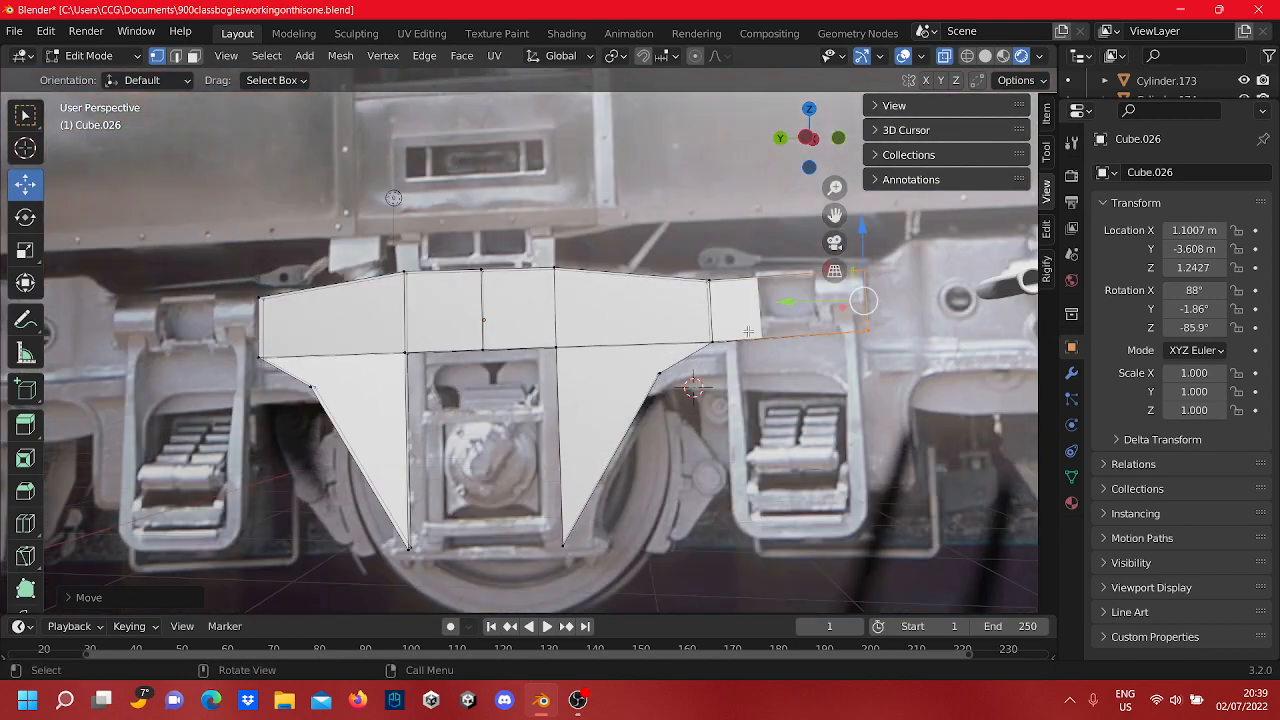
# Step: Delete the extruded -Y end so the beam stops at its previous end face, and leave mesh editing
pyautogui.rightClick(748, 332)
pyautogui.click(664, 488)
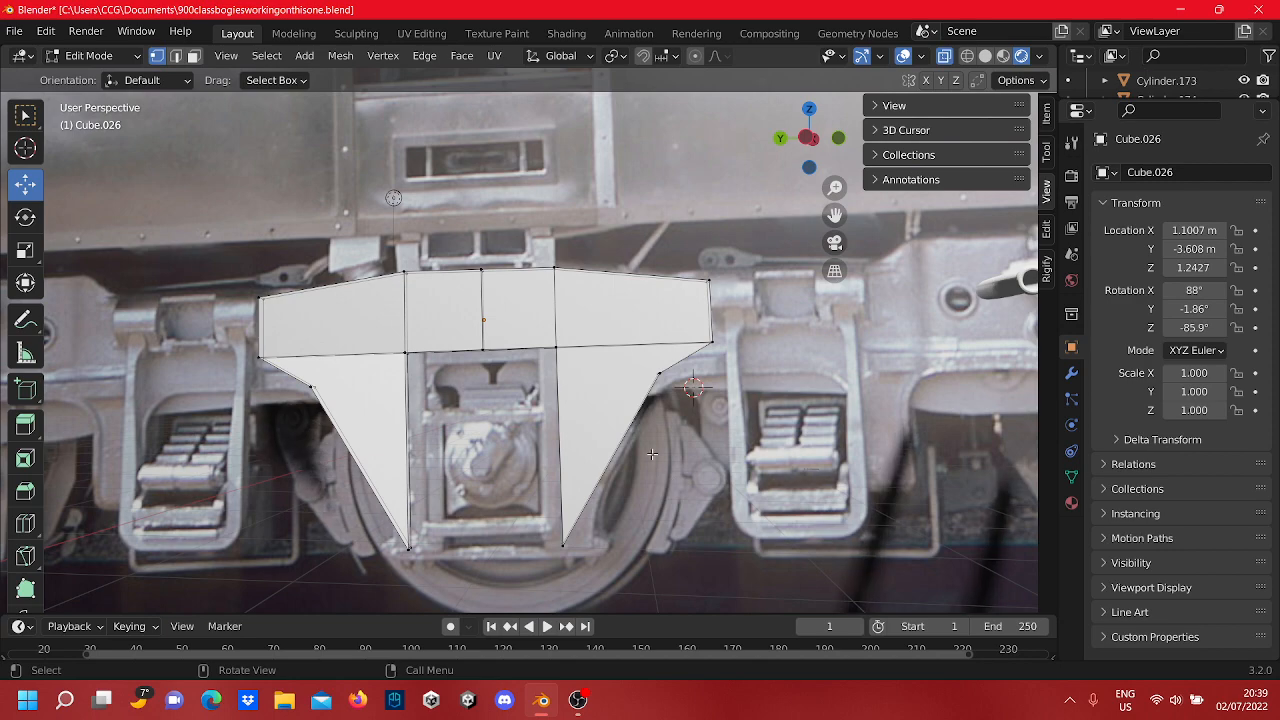
pyautogui.scroll(-2, 663, 466)
pyautogui.press('Tab')
# Step: Move the side frame along X to about 0.553 m, out in front of the reference photo
pyautogui.moveTo(638, 426); pyautogui.dragTo(512, 390, button='middle')
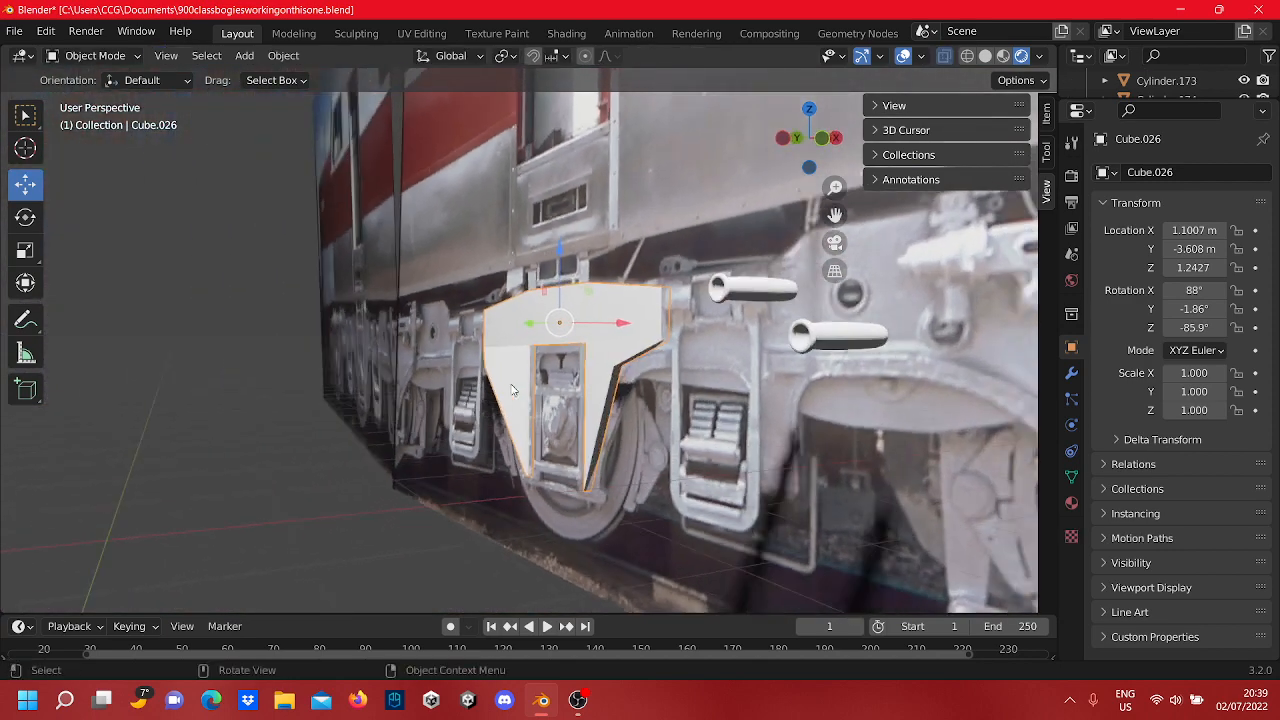
pyautogui.moveTo(616, 325); pyautogui.dragTo(318, 391)
pyautogui.moveTo(318, 391); pyautogui.dragTo(616, 422, button='middle')
pyautogui.moveTo(515, 422); pyautogui.dragTo(547, 452, button='middle')
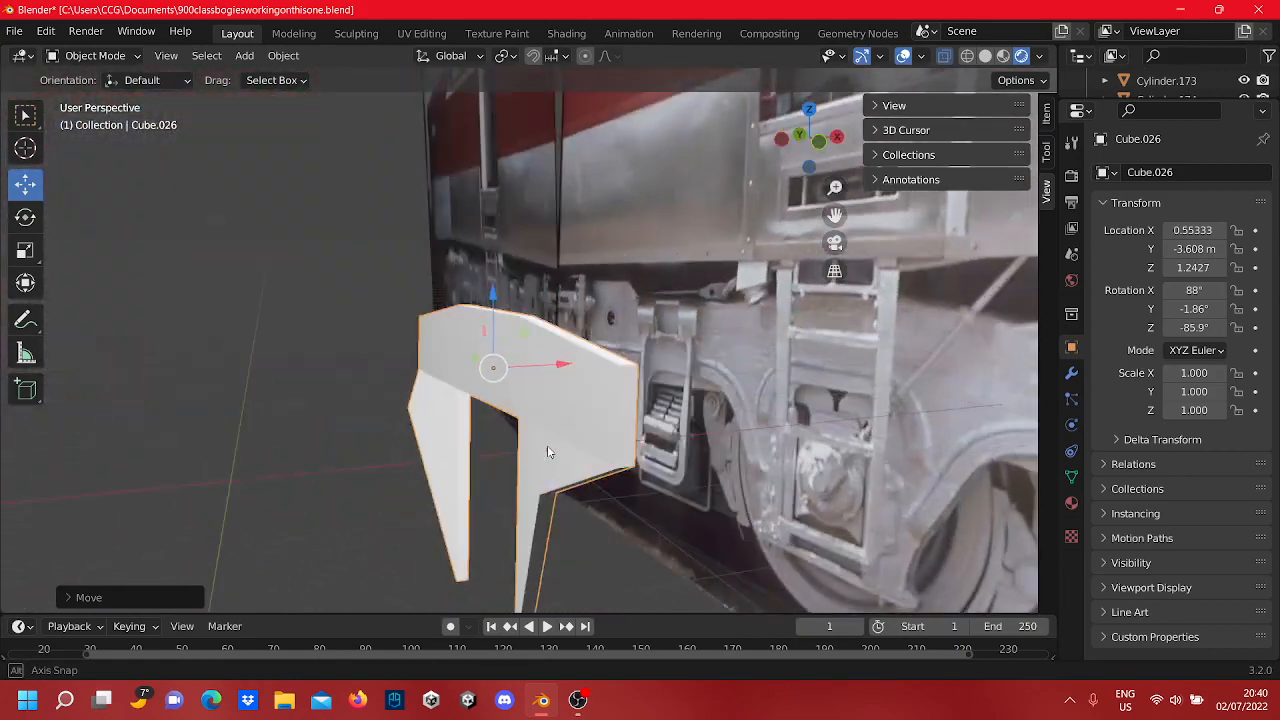
# Step: Move the side frame along X to about 3.425 m, past the reference photos and among the modelled wheelsets
pyautogui.scroll(-7, 642, 376)
pyautogui.scroll(-3, 585, 352)
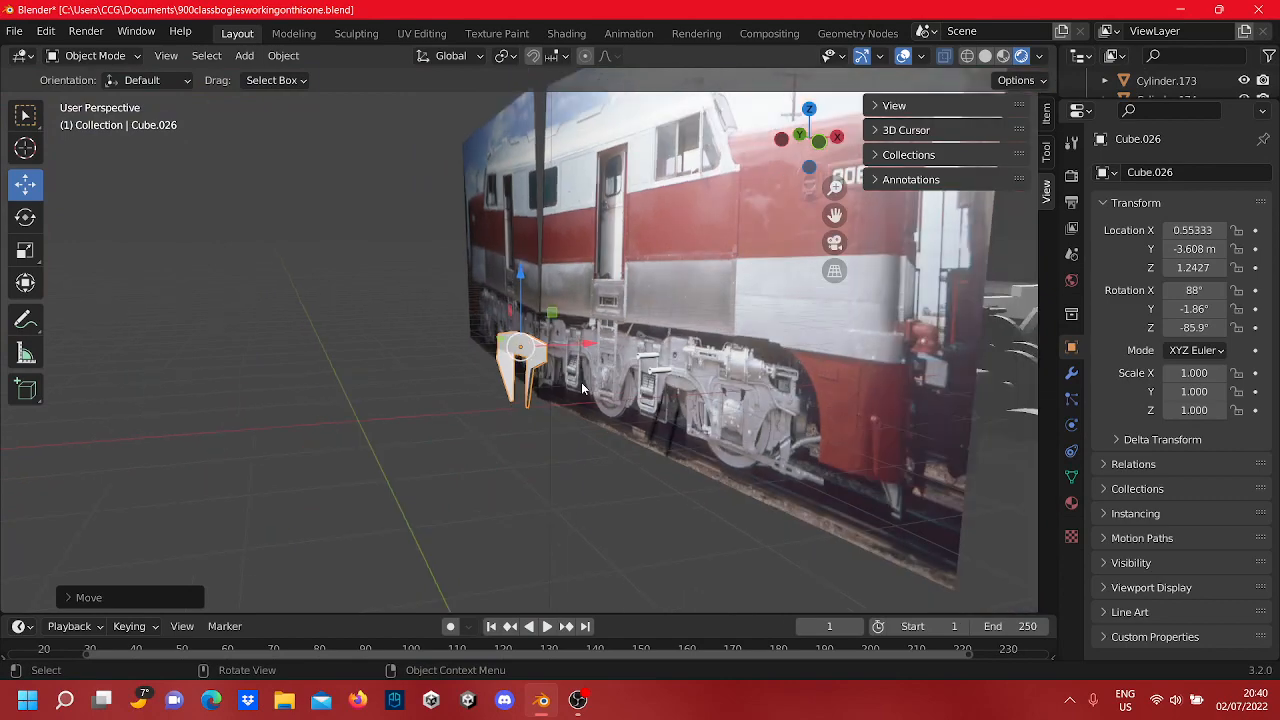
pyautogui.moveTo(604, 388)
pyautogui.mouseDown(button='middle')
pyautogui.moveTo(583, 403)
pyautogui.moveTo(600, 398)
pyautogui.mouseUp(button='middle')
pyautogui.press('g')
pyautogui.press('x')
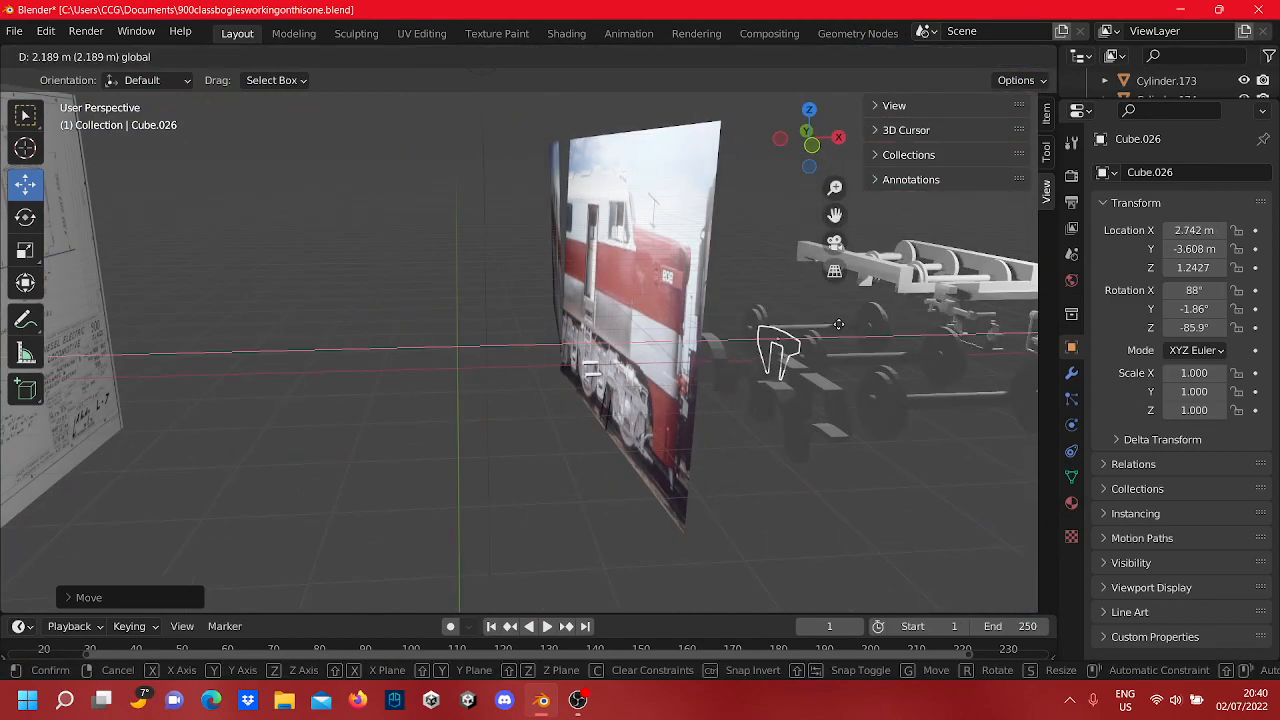
pyautogui.click(908, 336)
# Step: Check the side frame beside the wheelsets and move it back along X to about 0.898 m, in front of the photo
pyautogui.moveTo(800, 382); pyautogui.dragTo(577, 451, button='middle')
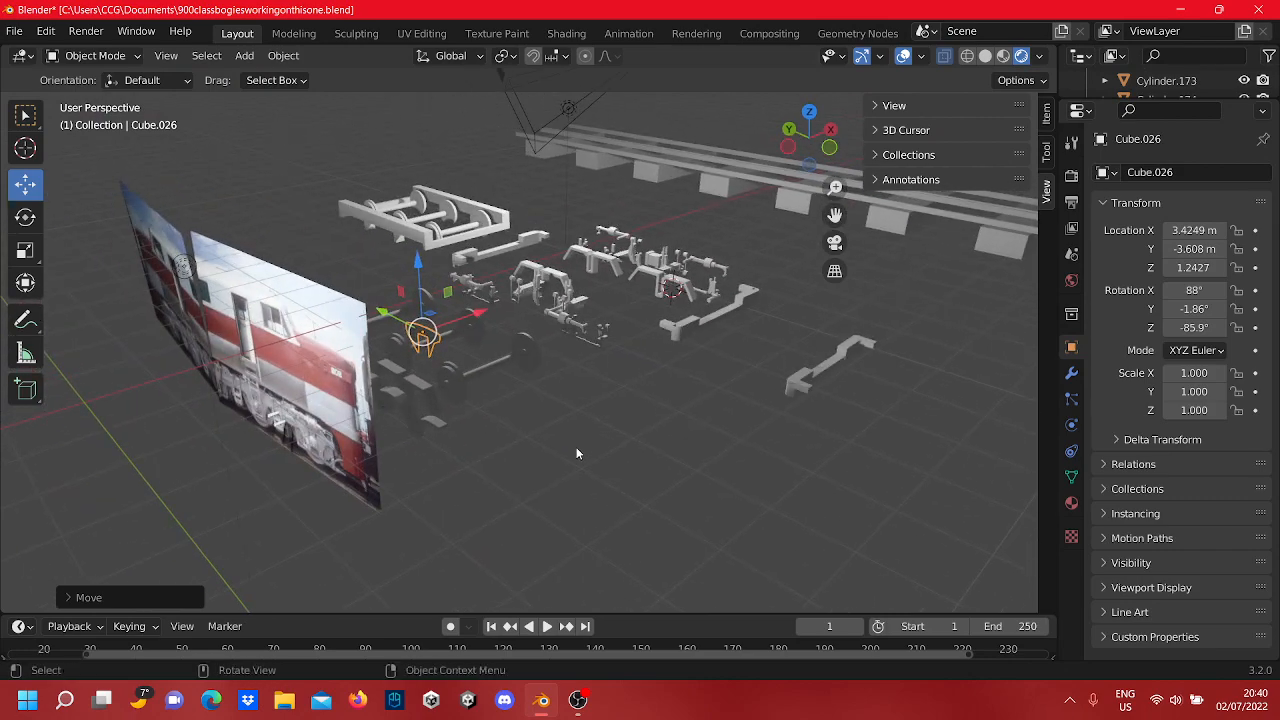
pyautogui.scroll(3, 577, 451)
pyautogui.moveTo(284, 416); pyautogui.dragTo(522, 529, button='middle')
pyautogui.moveTo(522, 529); pyautogui.dragTo(526, 516)
pyautogui.moveTo(835, 188); pyautogui.dragTo(822, 144)
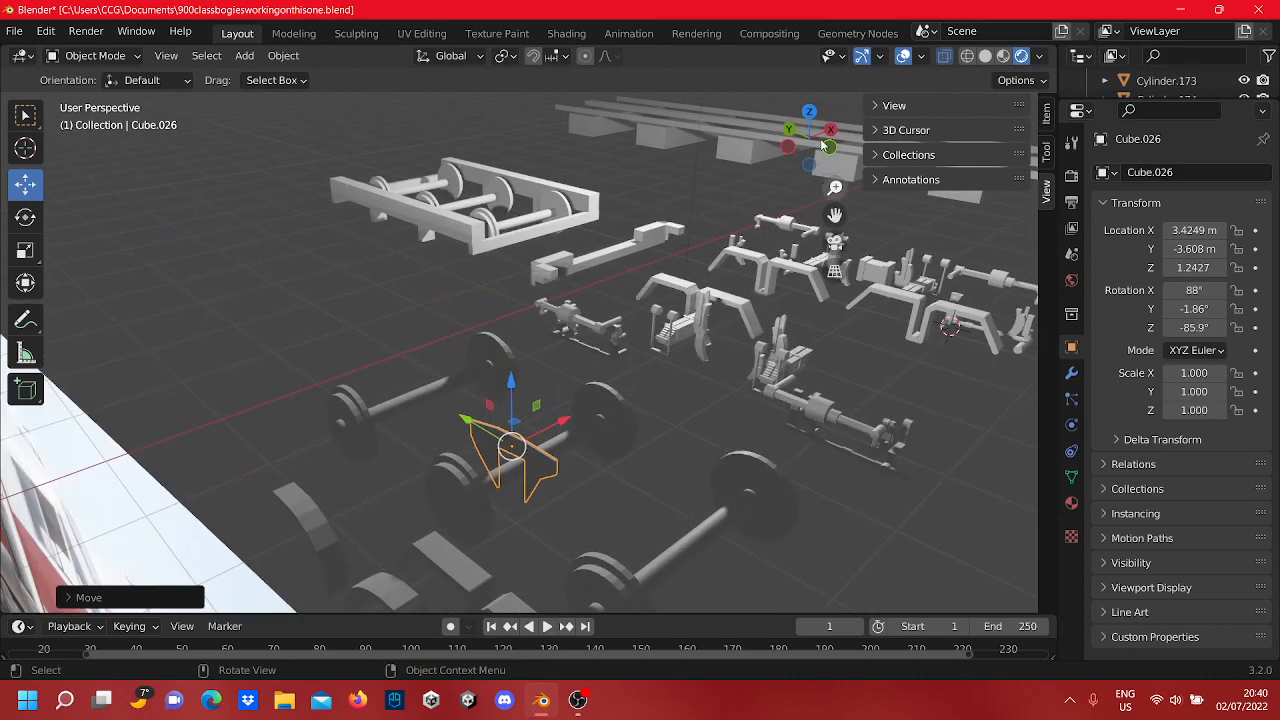
pyautogui.click(788, 148)
pyautogui.moveTo(706, 338); pyautogui.dragTo(643, 477, button='middle')
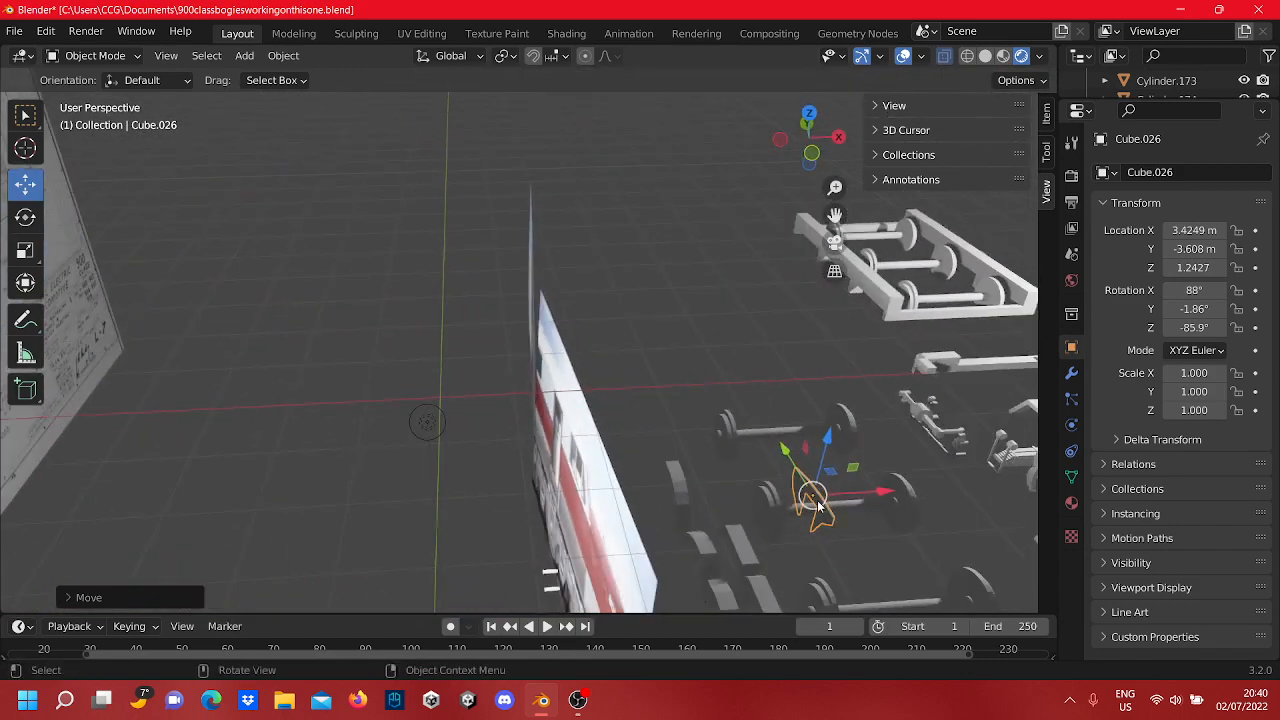
pyautogui.moveTo(853, 499); pyautogui.dragTo(567, 534)
# Step: Reselect the side frame and compare its position with the locomotive side drawing in the left orthographic view
pyautogui.click(580, 526)
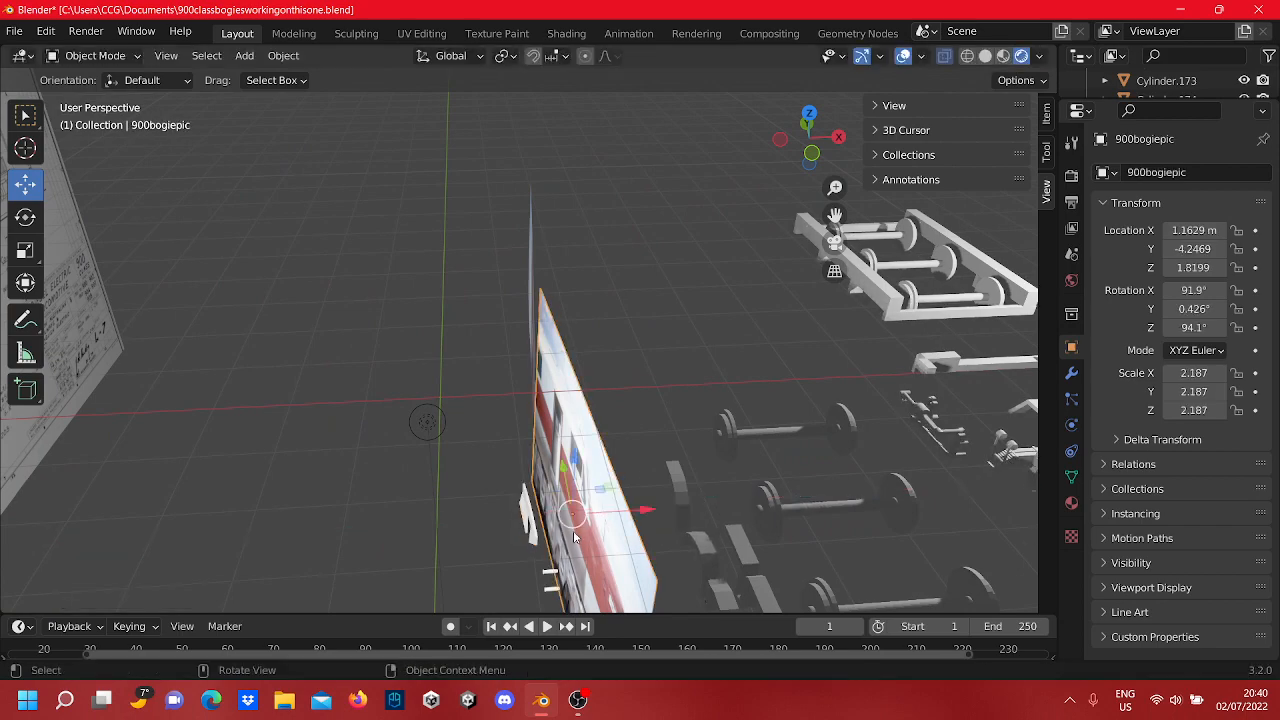
pyautogui.moveTo(582, 524); pyautogui.dragTo(826, 309, button='middle')
pyautogui.scroll(-1, 826, 307)
pyautogui.scroll(-2, 731, 368)
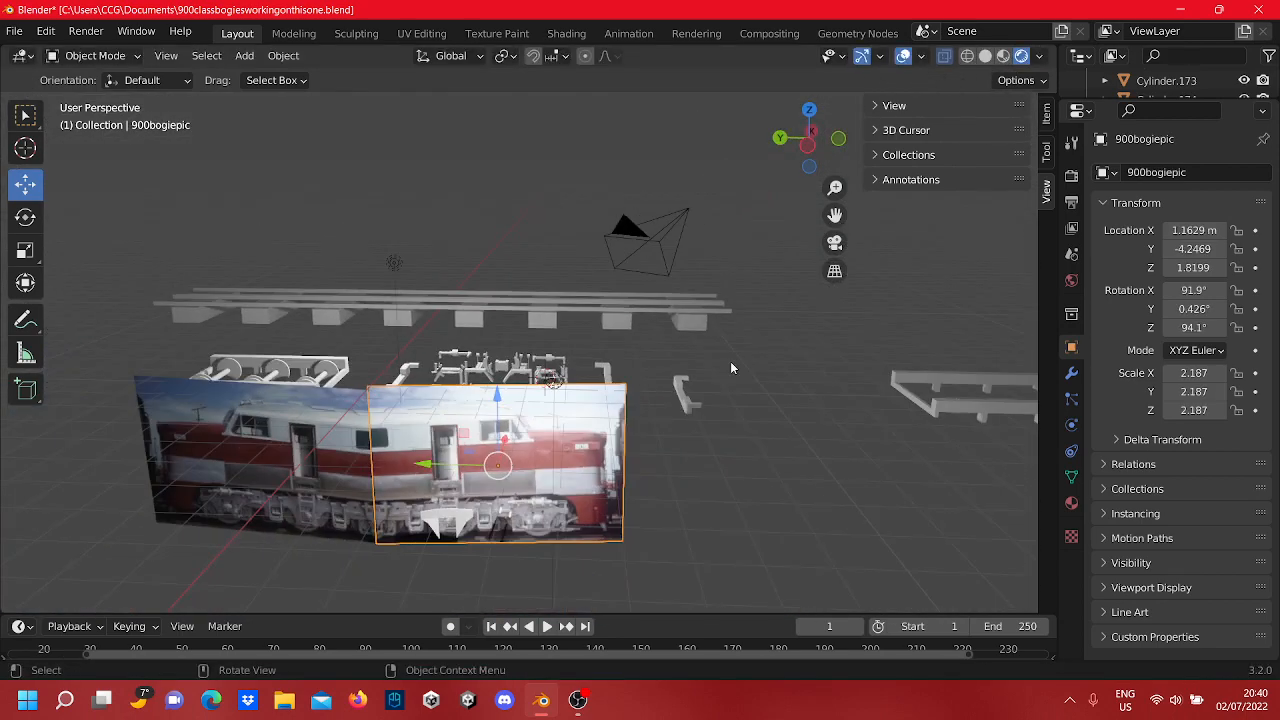
pyautogui.click(451, 522)
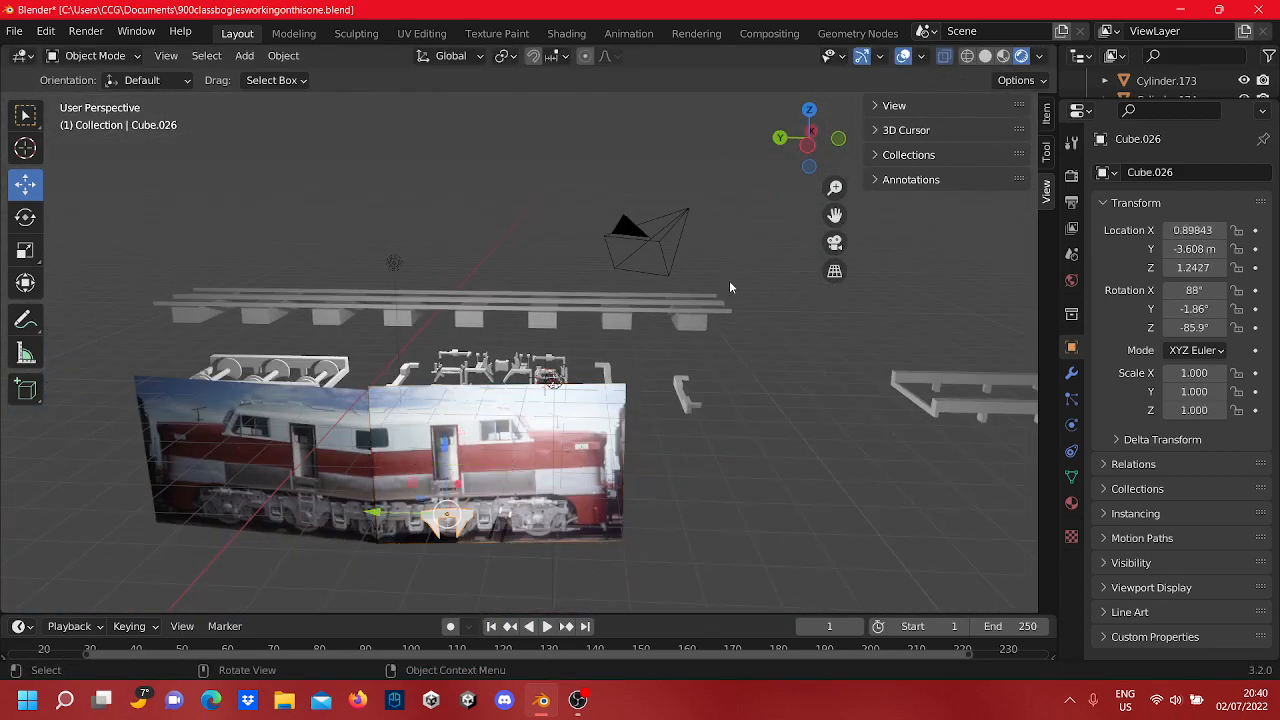
pyautogui.click(806, 148)
pyautogui.scroll(6, 685, 421)
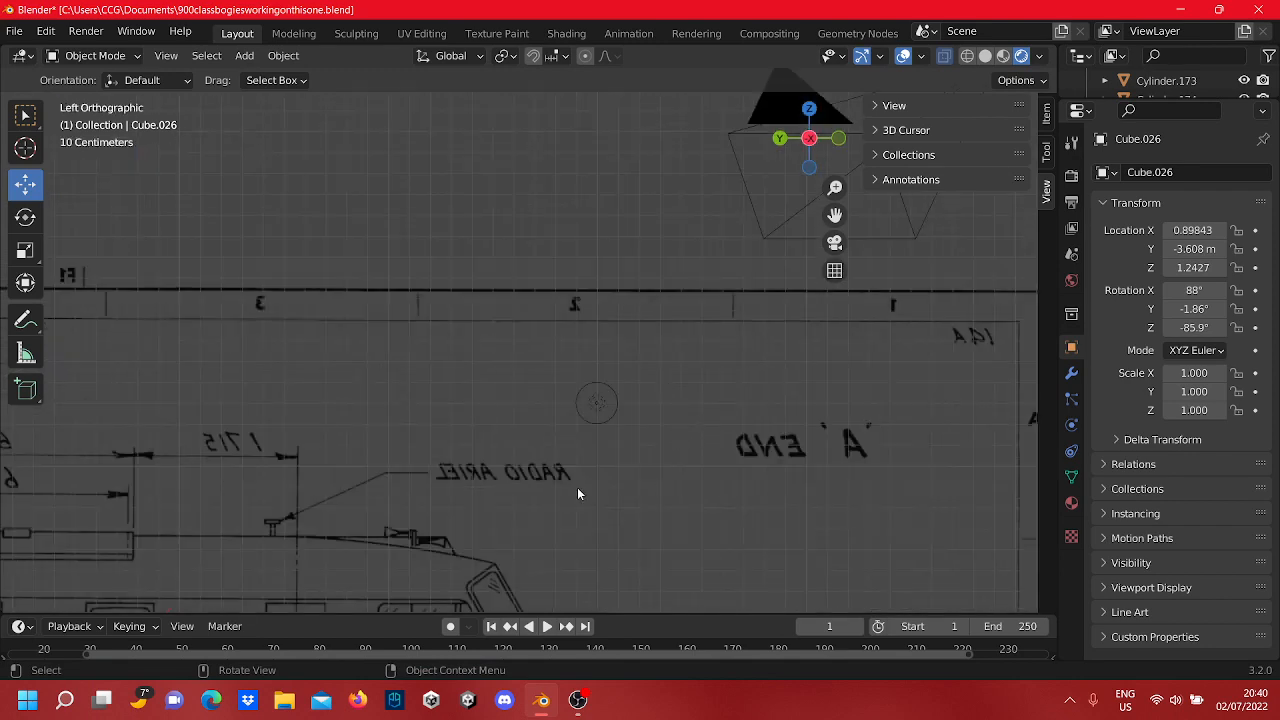
pyautogui.scroll(6, 551, 466)
pyautogui.keyDown('shift'); pyautogui.moveTo(545, 534); pyautogui.dragTo(700, 199, button='middle'); pyautogui.keyUp('shift')
pyautogui.scroll(-11, 678, 336)
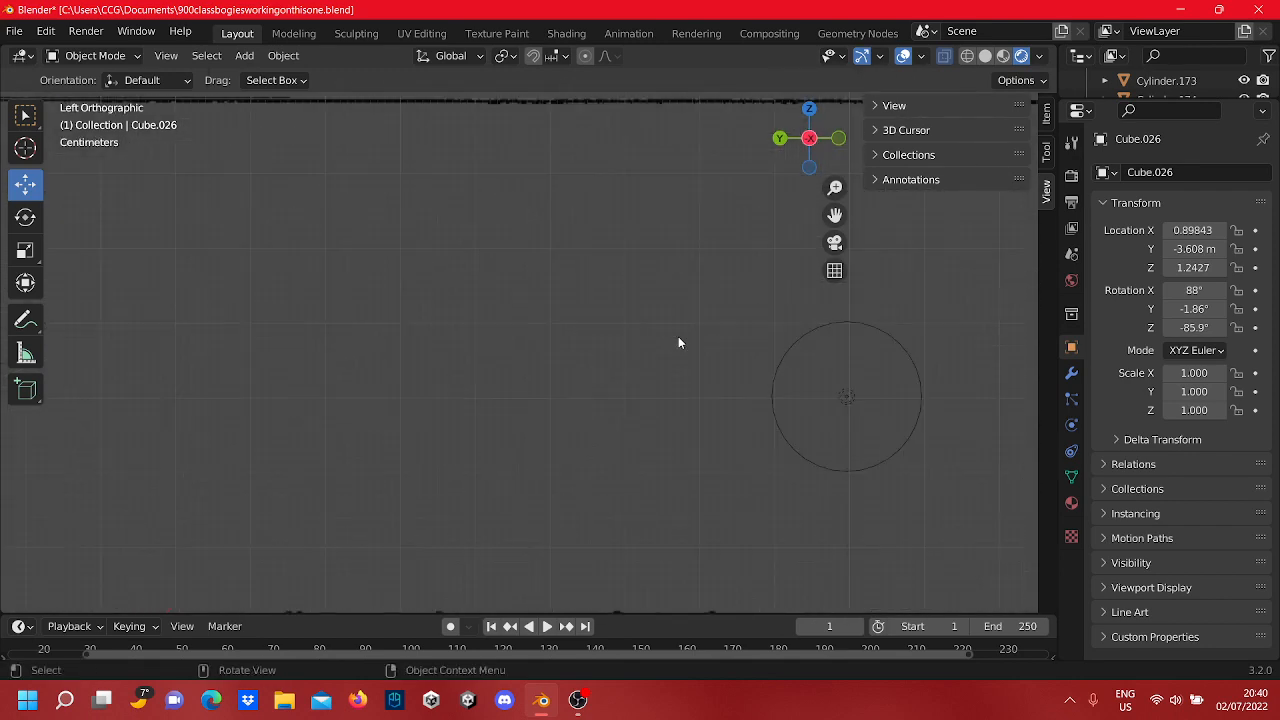
pyautogui.keyDown('shift'); pyautogui.moveTo(580, 467); pyautogui.dragTo(800, 142, button='middle'); pyautogui.keyUp('shift')
pyautogui.scroll(11, 650, 470)
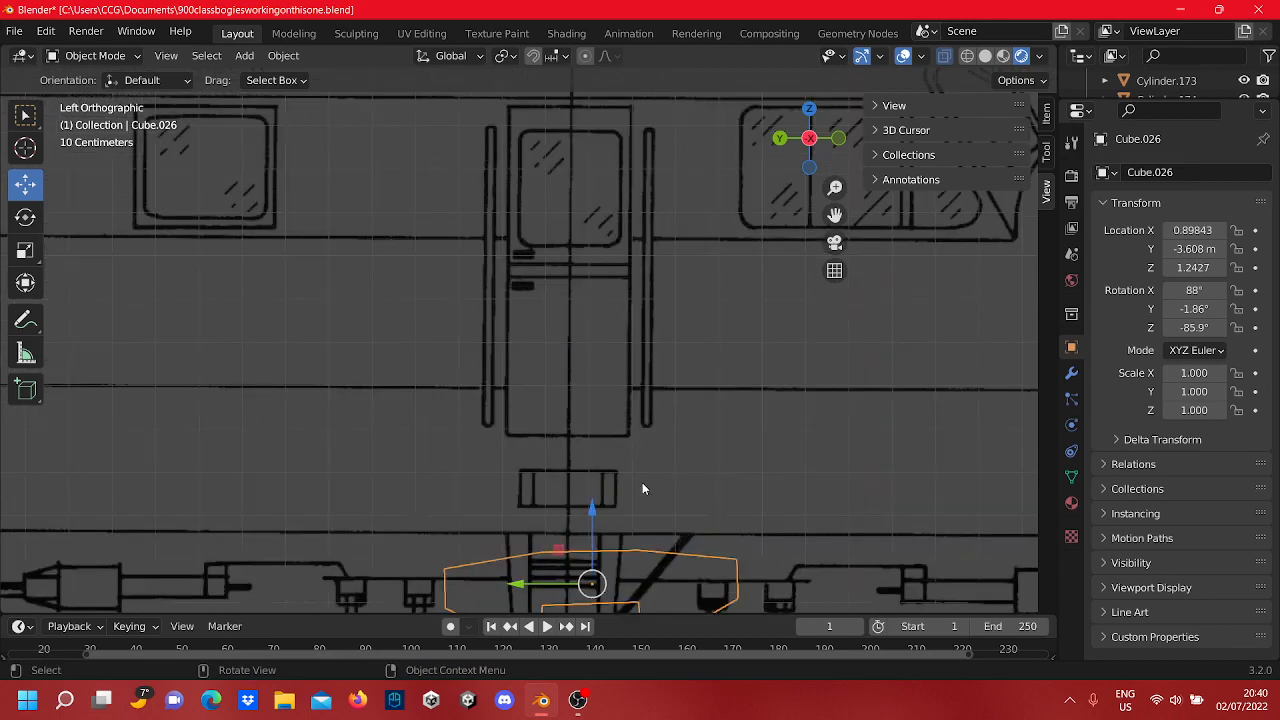
pyautogui.scroll(3, 677, 455)
# Step: Move the side frame along X to about 0.261 m, well clear of the reference photo
pyautogui.moveTo(677, 440); pyautogui.dragTo(683, 529, button='middle')
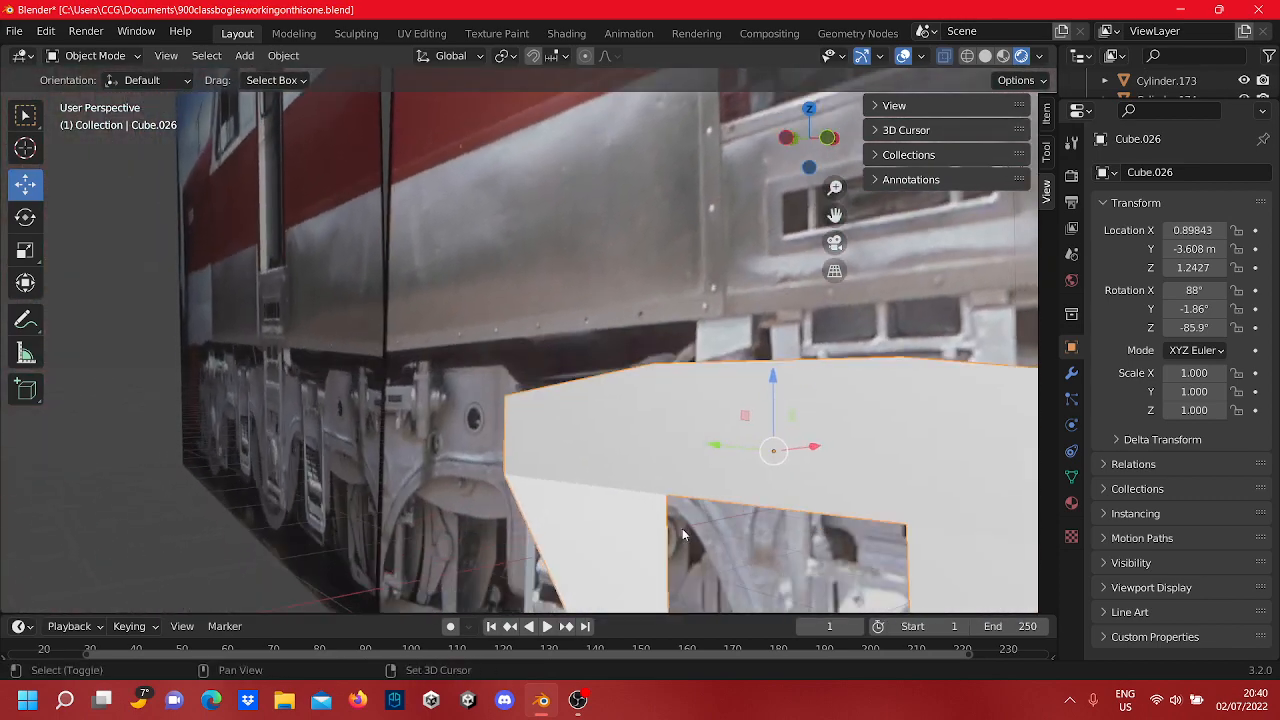
pyautogui.moveTo(764, 505); pyautogui.dragTo(651, 286, button='middle')
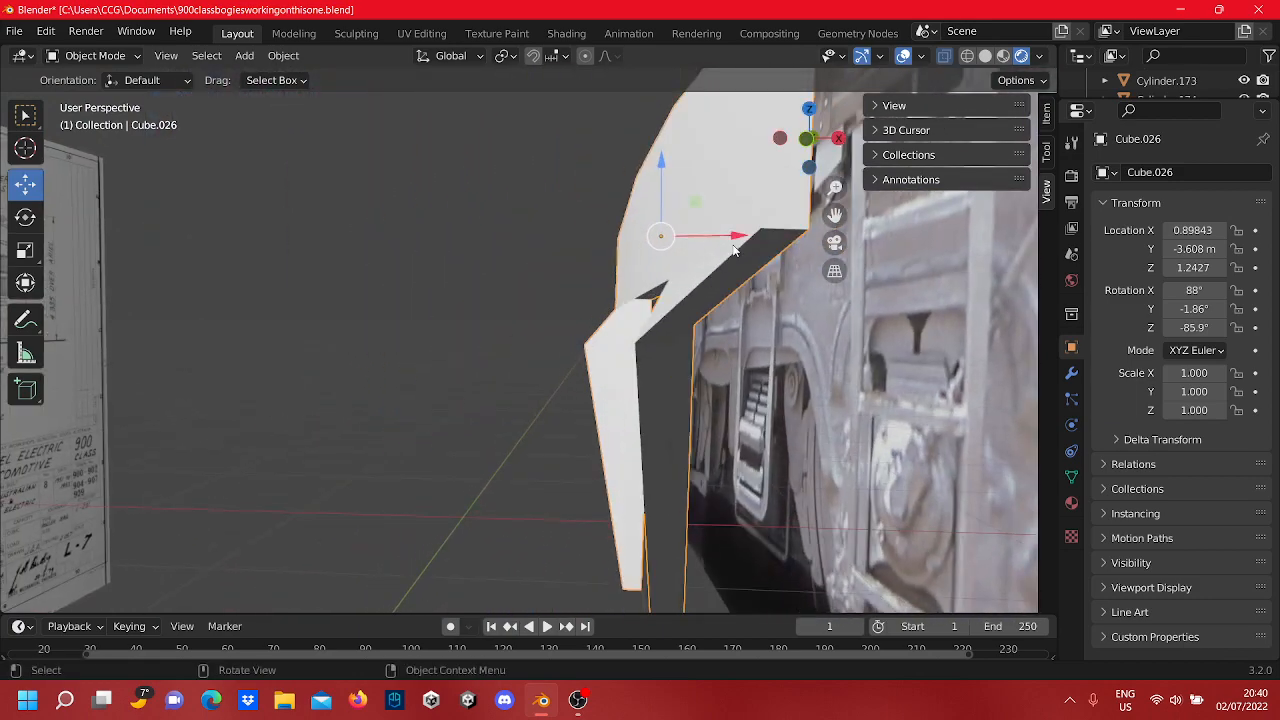
pyautogui.press('g')
pyautogui.press('x')
pyautogui.click(352, 254)
pyautogui.moveTo(352, 254); pyautogui.dragTo(672, 368, button='middle')
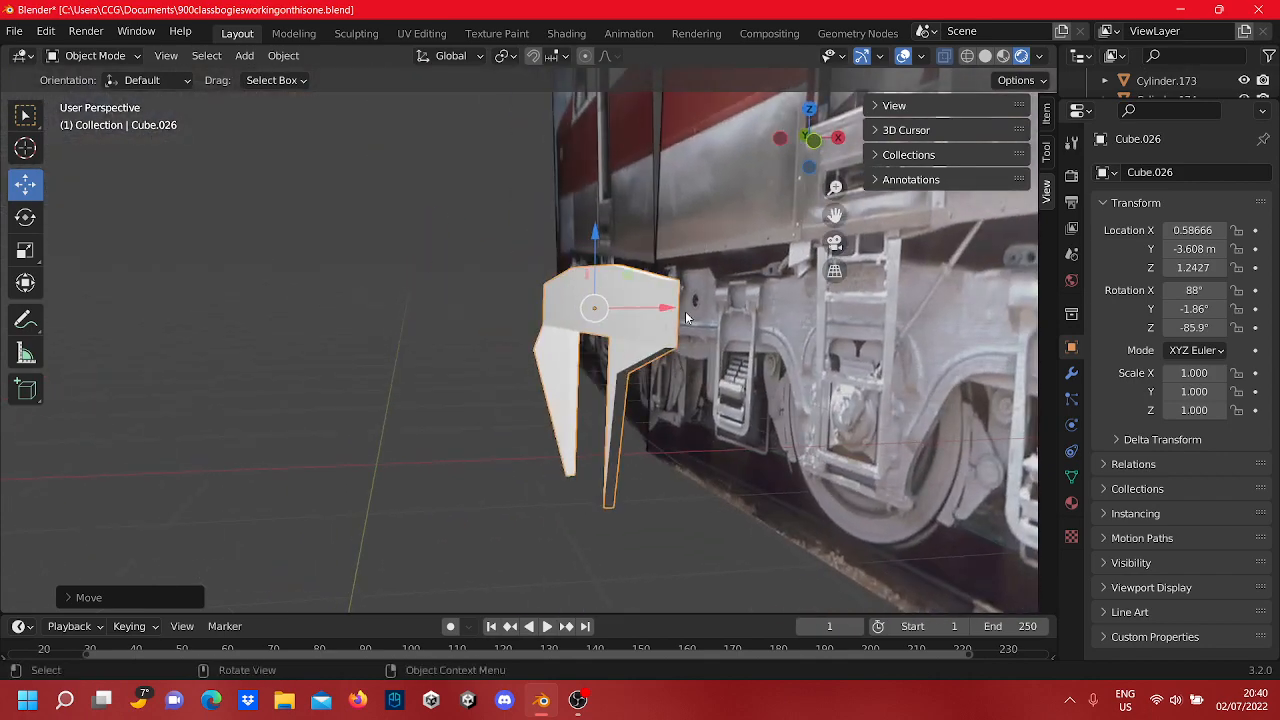
pyautogui.press('g')
pyautogui.press('x')
pyautogui.click(522, 364)
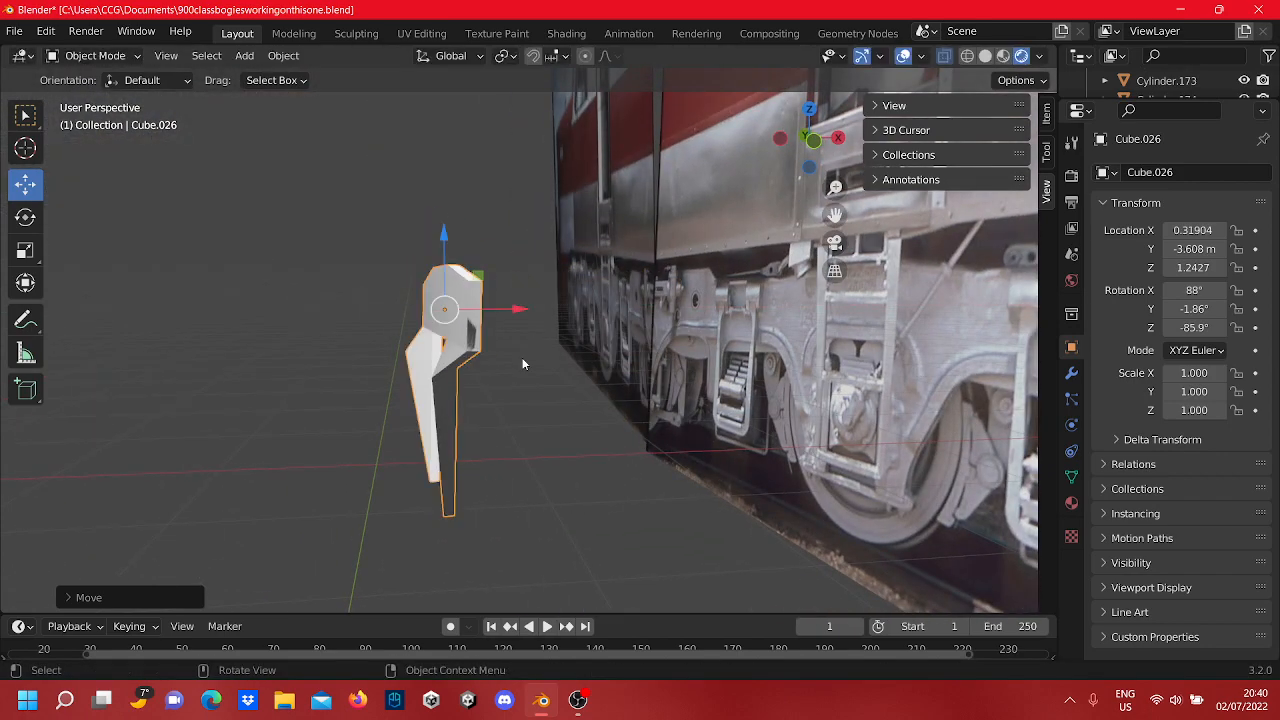
pyautogui.moveTo(522, 364); pyautogui.dragTo(597, 223, button='middle')
pyautogui.moveTo(590, 188); pyautogui.dragTo(567, 322)
pyautogui.moveTo(567, 322); pyautogui.dragTo(738, 255, button='middle')
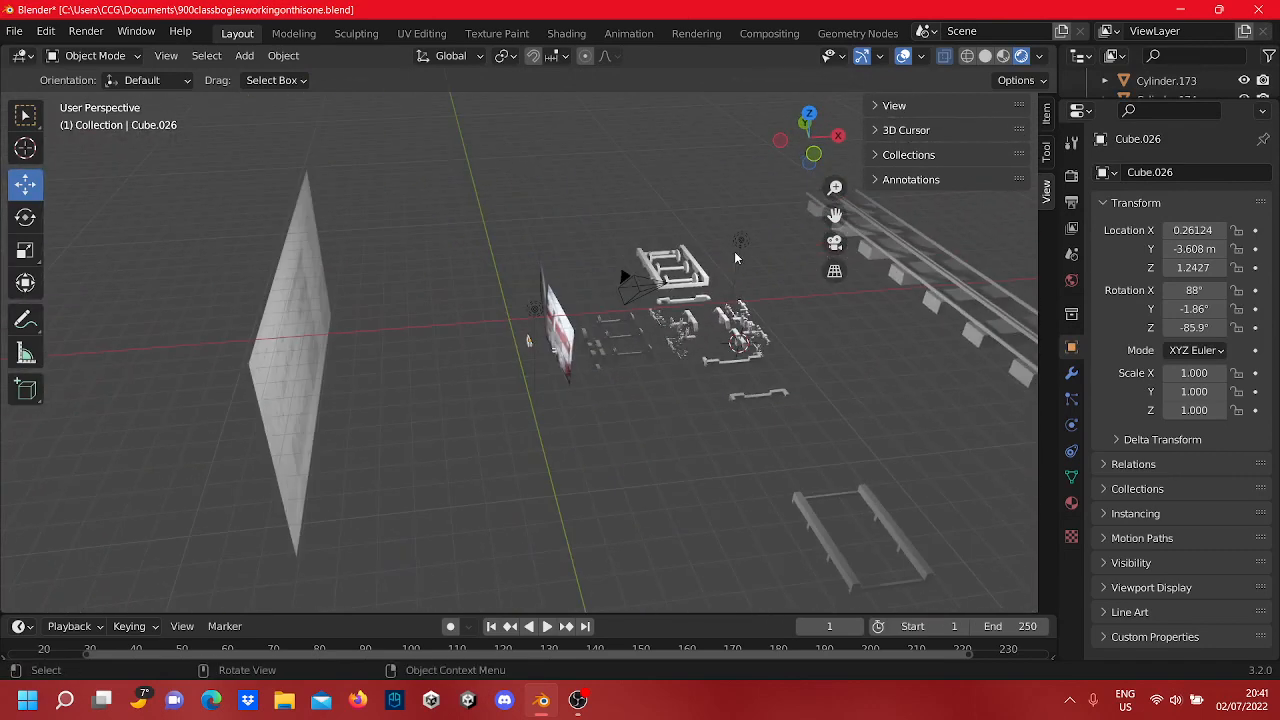
# Step: Show the side frame from the front orthographic view in wireframe shading, with the frame selected
pyautogui.click(736, 250)
pyautogui.moveTo(736, 250); pyautogui.dragTo(524, 277)
pyautogui.moveTo(536, 330); pyautogui.dragTo(599, 394, button='middle')
pyautogui.moveTo(646, 447); pyautogui.dragTo(590, 378, button='middle')
pyautogui.click(806, 145)
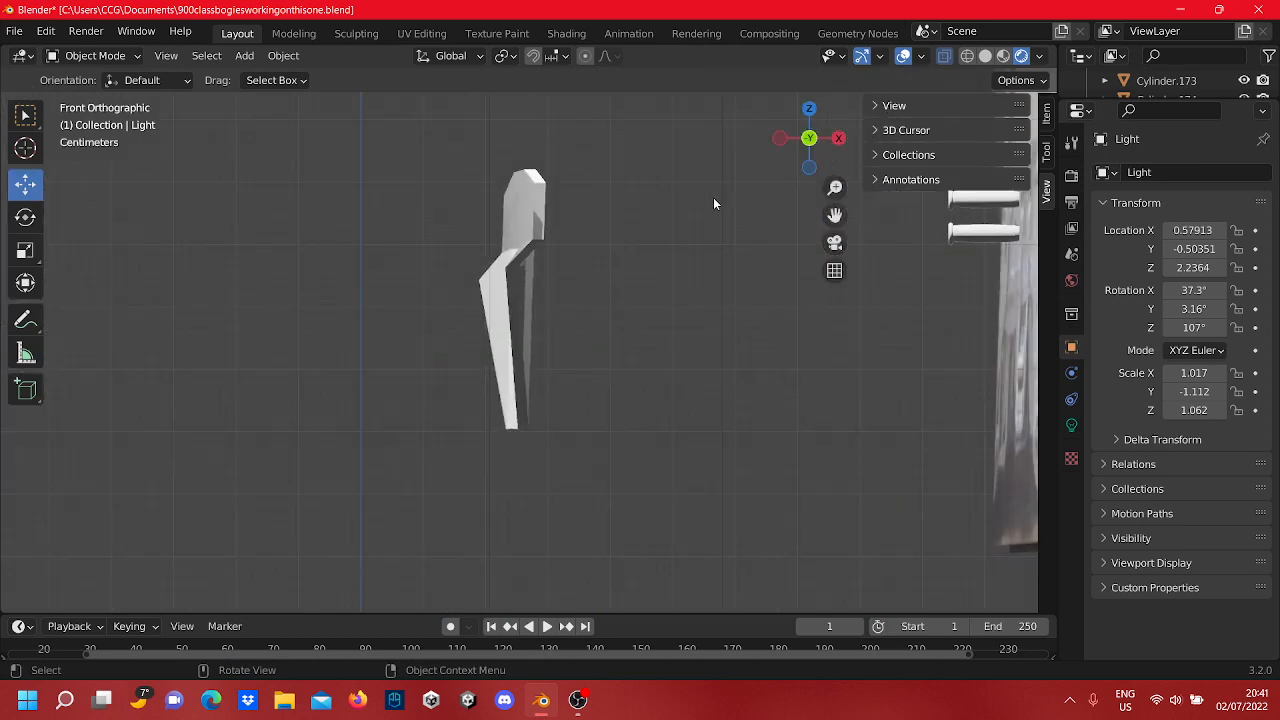
pyautogui.click(535, 236)
pyautogui.scroll(3, 550, 320)
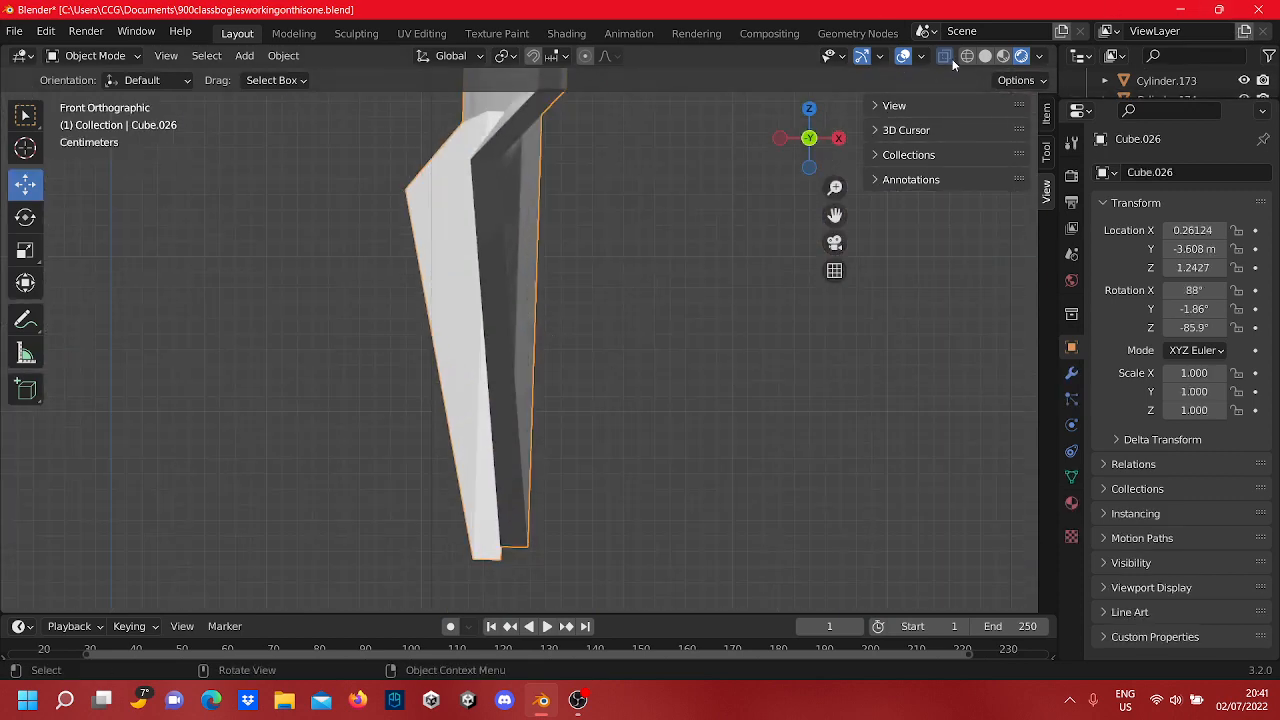
pyautogui.click(967, 56)
# Step: Examine the side frame's mesh from the front, checking how the legs and the beam's top corners line up
pyautogui.scroll(-4, 657, 240)
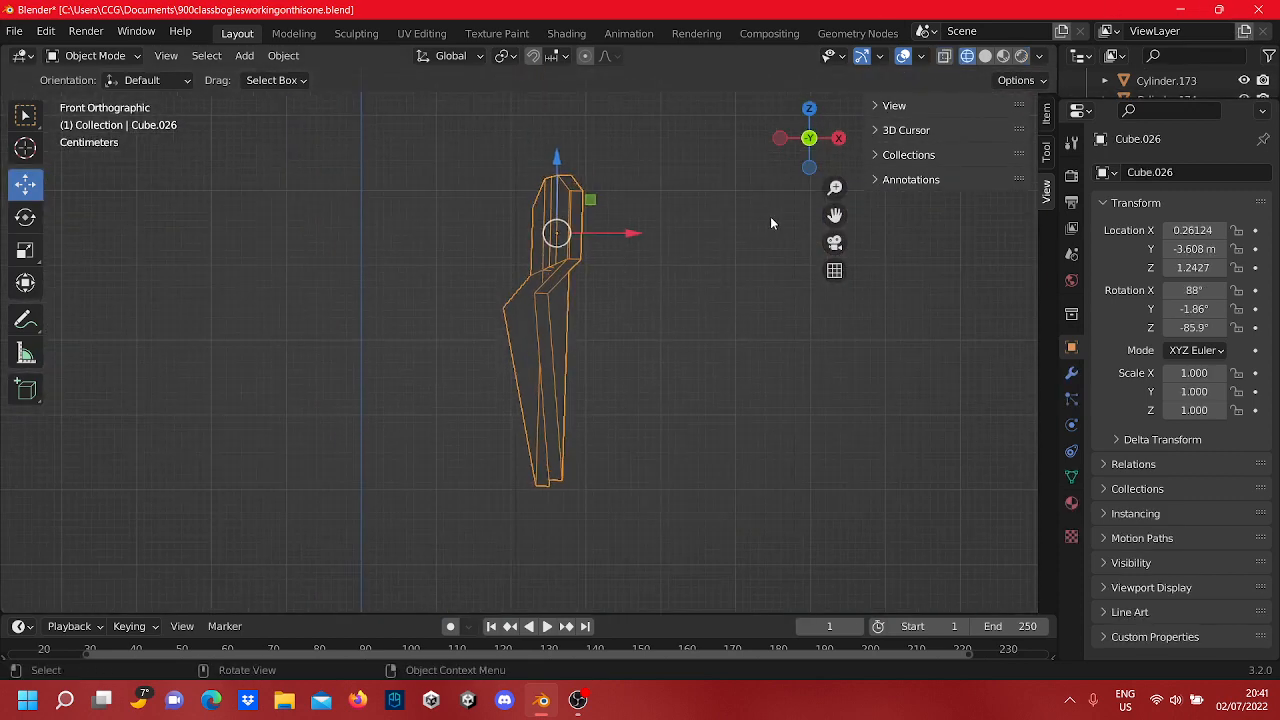
pyautogui.scroll(3, 611, 357)
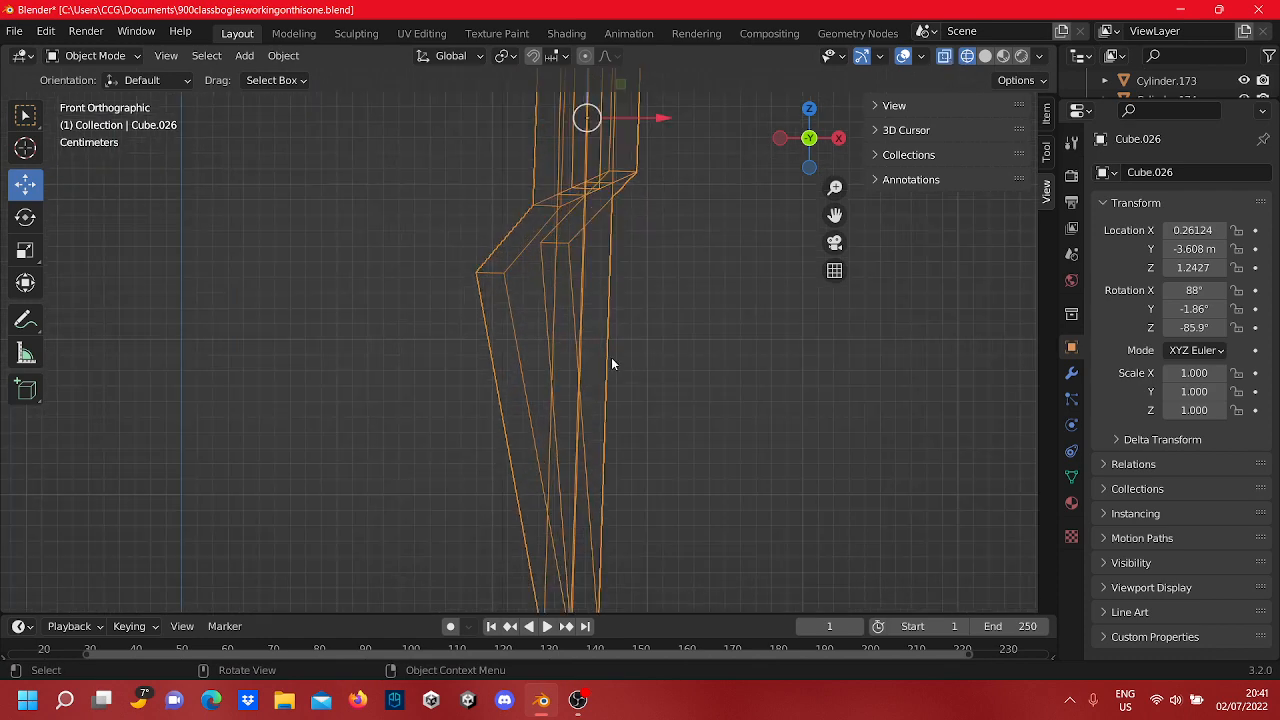
pyautogui.scroll(-3, 611, 357)
pyautogui.scroll(3, 611, 357)
pyautogui.press('Tab')
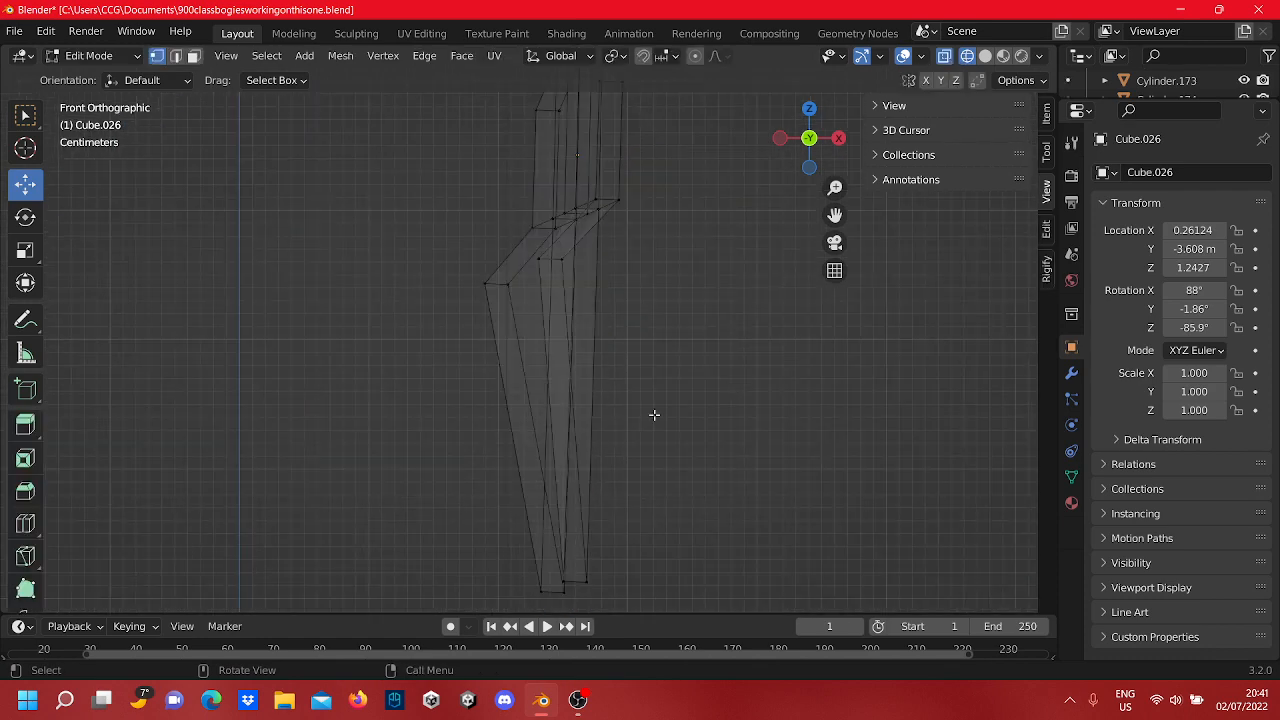
pyautogui.keyDown('shift'); pyautogui.moveTo(654, 415); pyautogui.dragTo(630, 331, button='middle'); pyautogui.keyUp('shift')
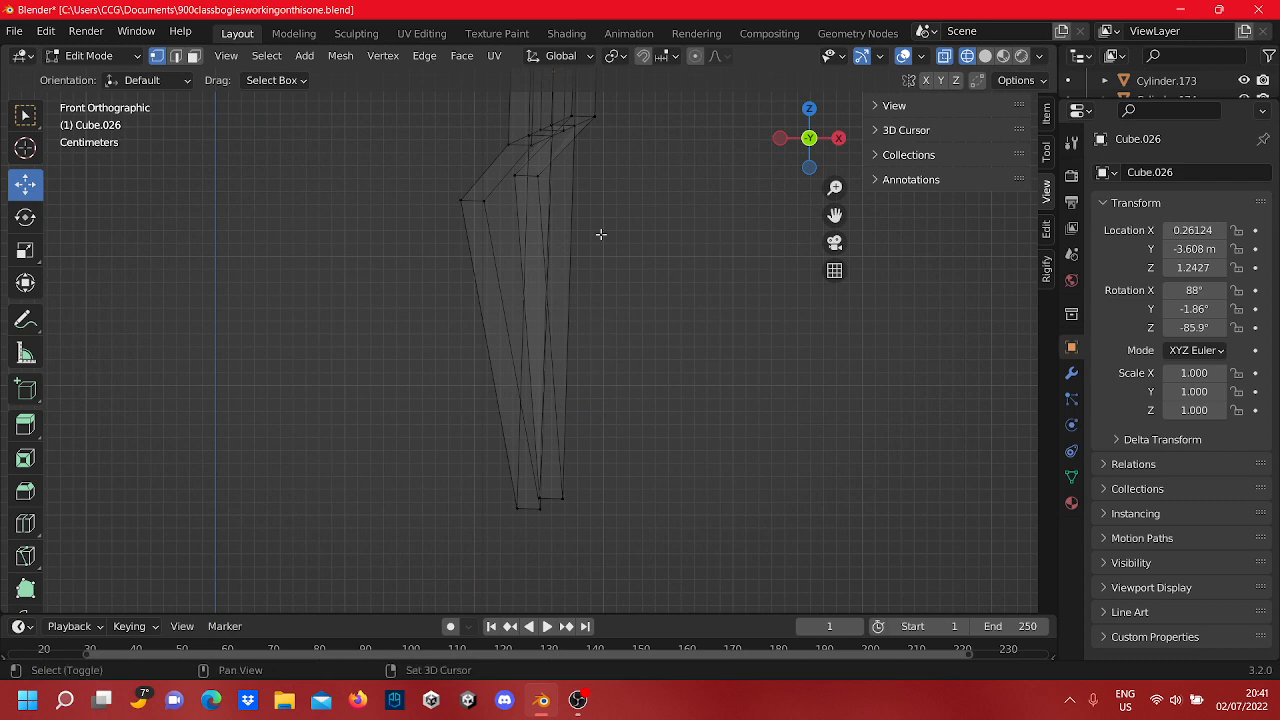
pyautogui.keyDown('shift'); pyautogui.moveTo(601, 234); pyautogui.dragTo(607, 384, button='middle'); pyautogui.keyUp('shift')
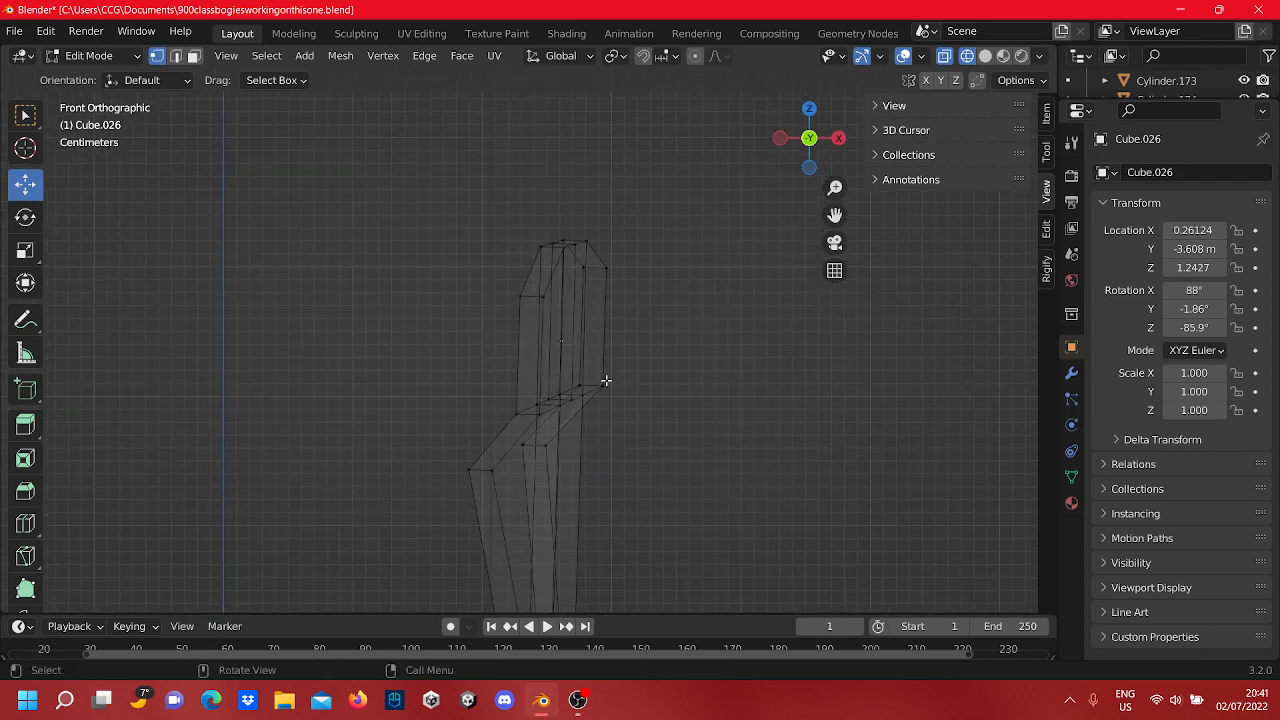
pyautogui.scroll(7, 613, 364)
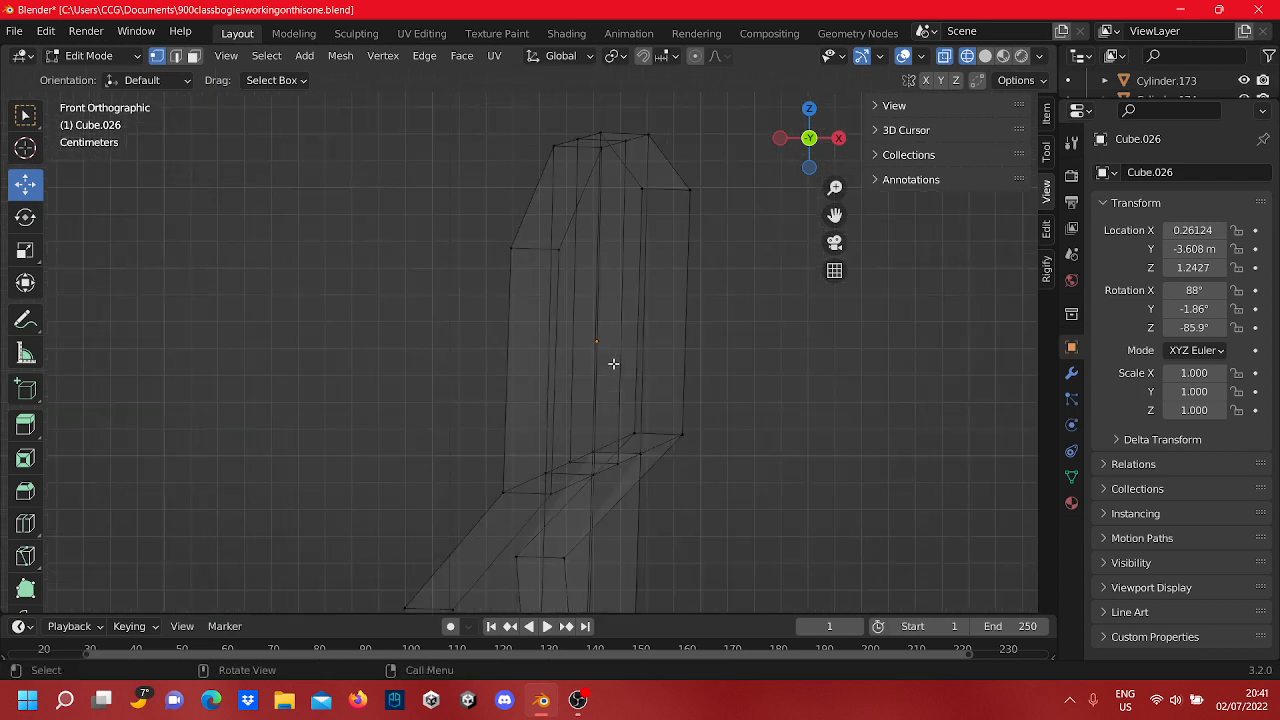
pyautogui.keyDown('shift'); pyautogui.moveTo(612, 222); pyautogui.dragTo(546, 447, button='middle'); pyautogui.keyUp('shift')
pyautogui.scroll(4, 523, 434)
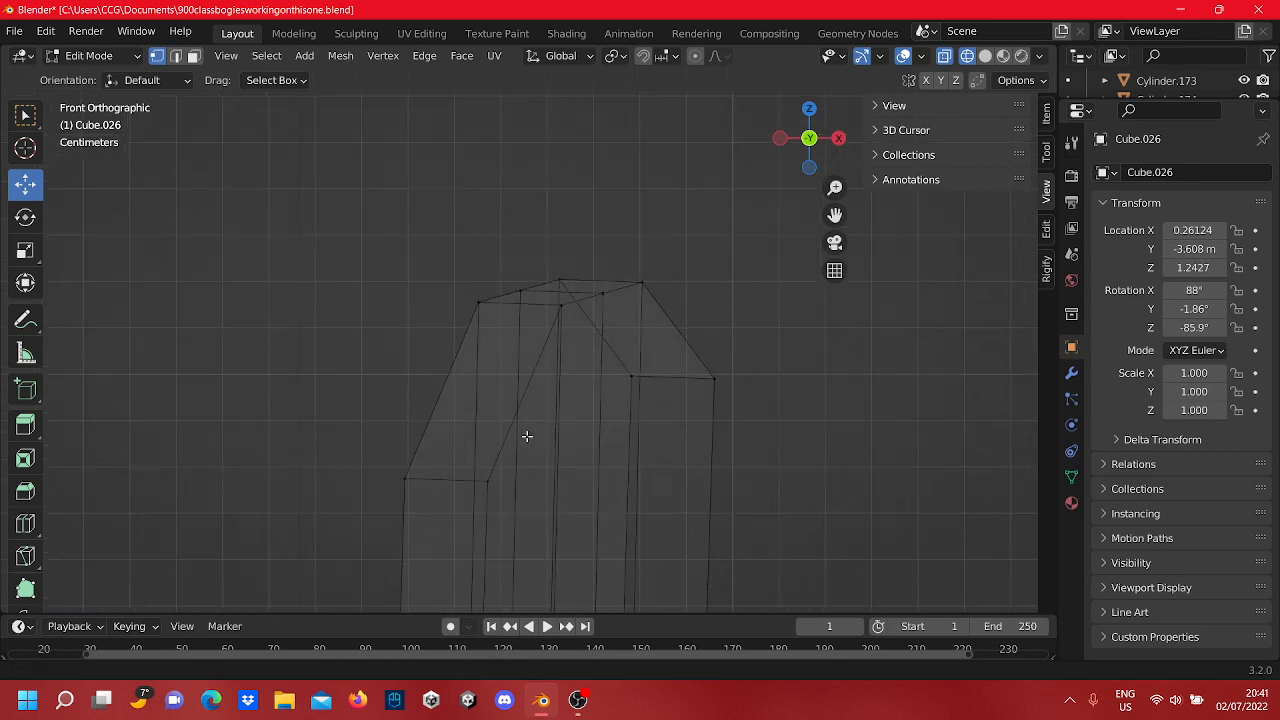
pyautogui.press('Tab')
# Step: Nudge the side frame to X 0.2616 m, lower it to Z 1.2259 m and deselect it
pyautogui.scroll(-8, 543, 403)
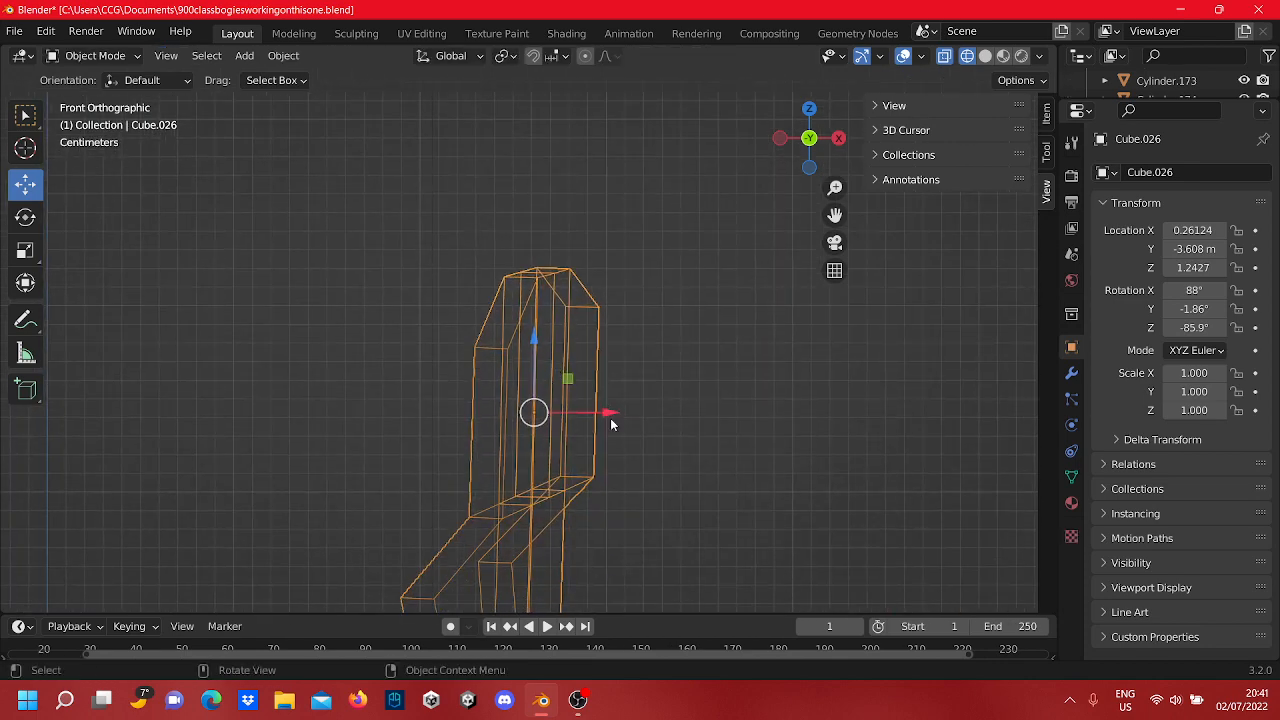
pyautogui.moveTo(610, 418); pyautogui.dragTo(610, 444)
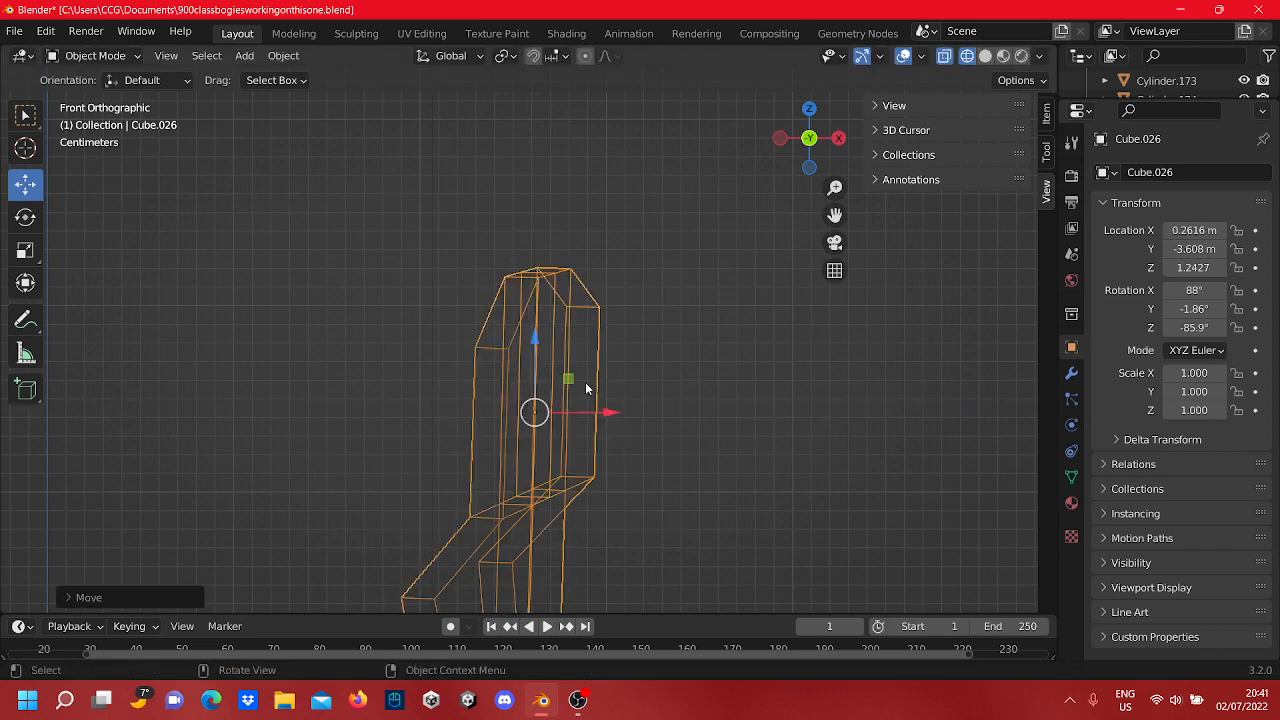
pyautogui.moveTo(530, 342); pyautogui.dragTo(540, 373)
pyautogui.scroll(4, 540, 373)
pyautogui.scroll(2, 530, 334)
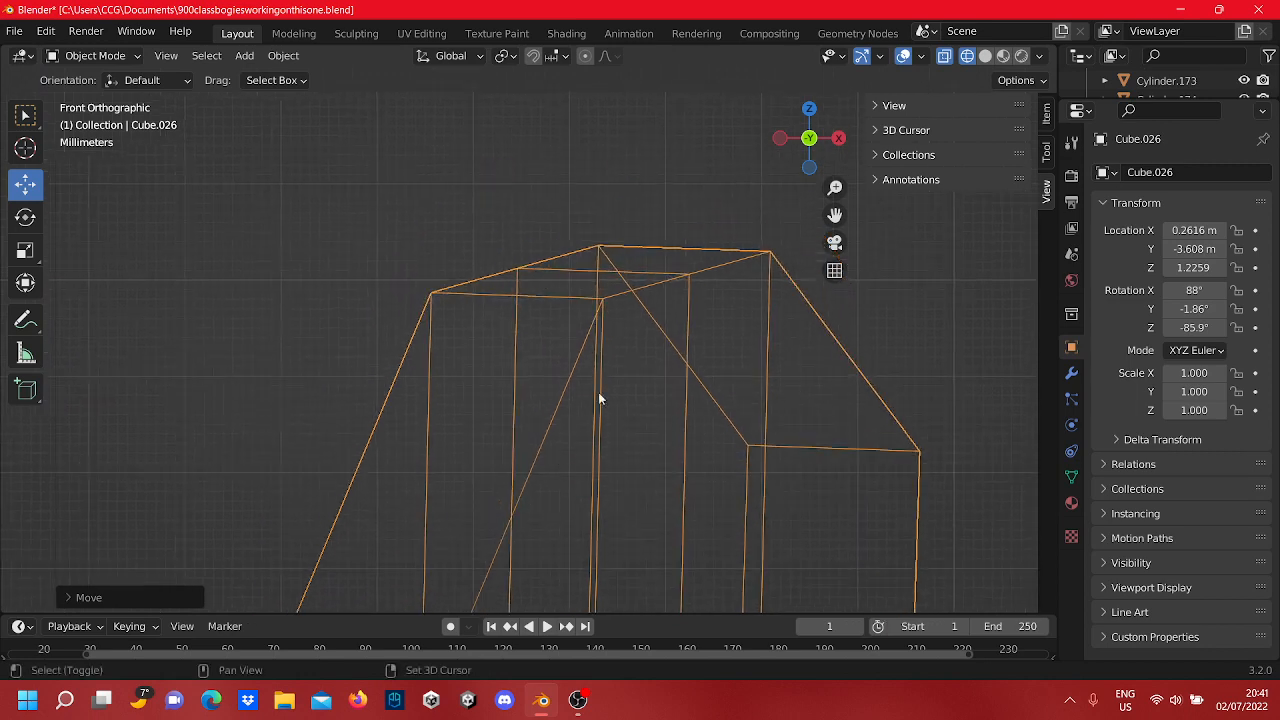
pyautogui.scroll(3, 598, 392)
pyautogui.click(513, 287)
pyautogui.keyDown('shift'); pyautogui.moveTo(411, 271); pyautogui.dragTo(437, 309, button='middle'); pyautogui.keyUp('shift')
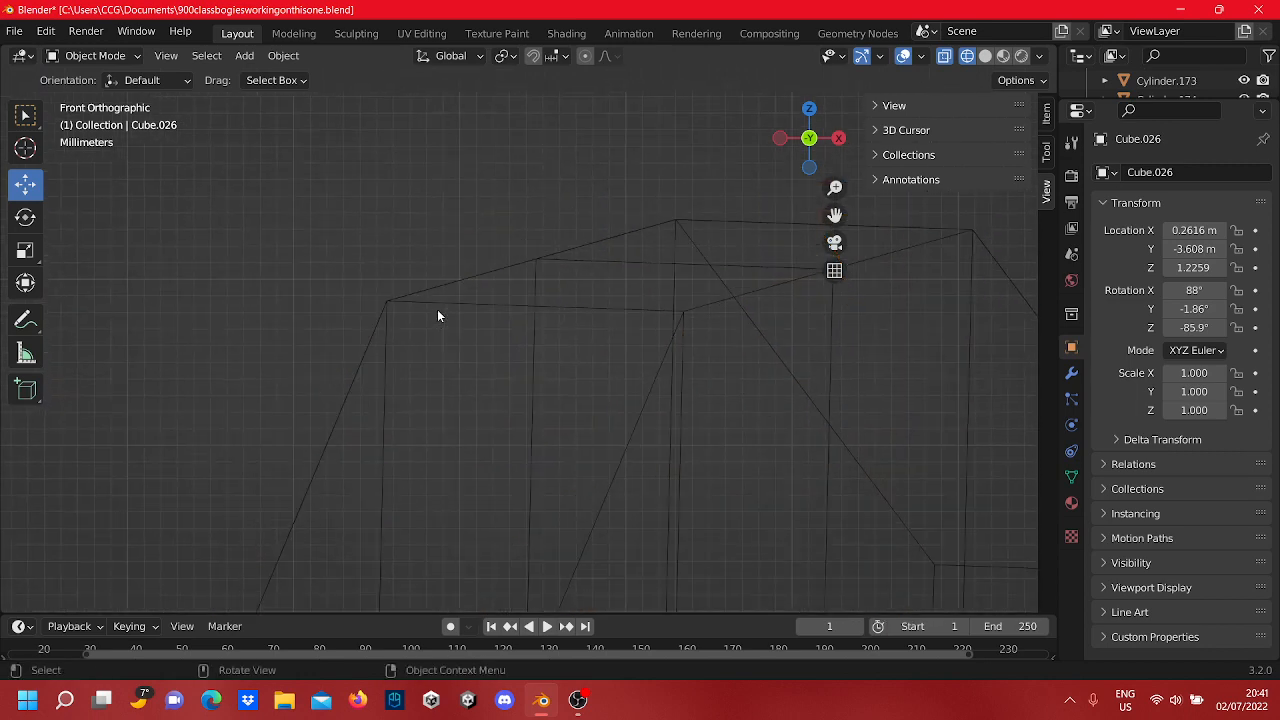
# Step: In Edit Mode, raise the side frame's two front top vertices to a common height and shift both along negative X
pyautogui.press('Tab')
pyautogui.moveTo(383, 295); pyautogui.dragTo(384, 296)
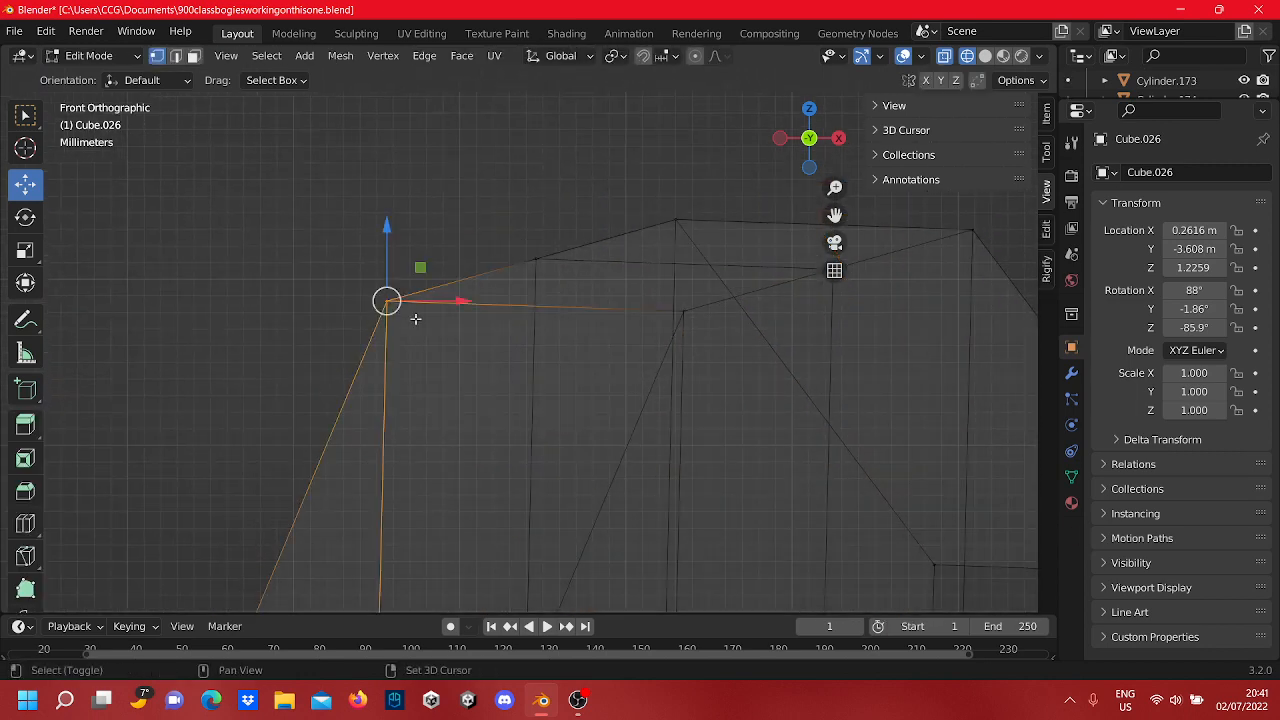
pyautogui.keyDown('shift'); pyautogui.moveTo(414, 320); pyautogui.dragTo(448, 321, button='middle'); pyautogui.keyUp('shift')
pyautogui.moveTo(424, 246); pyautogui.dragTo(424, 218)
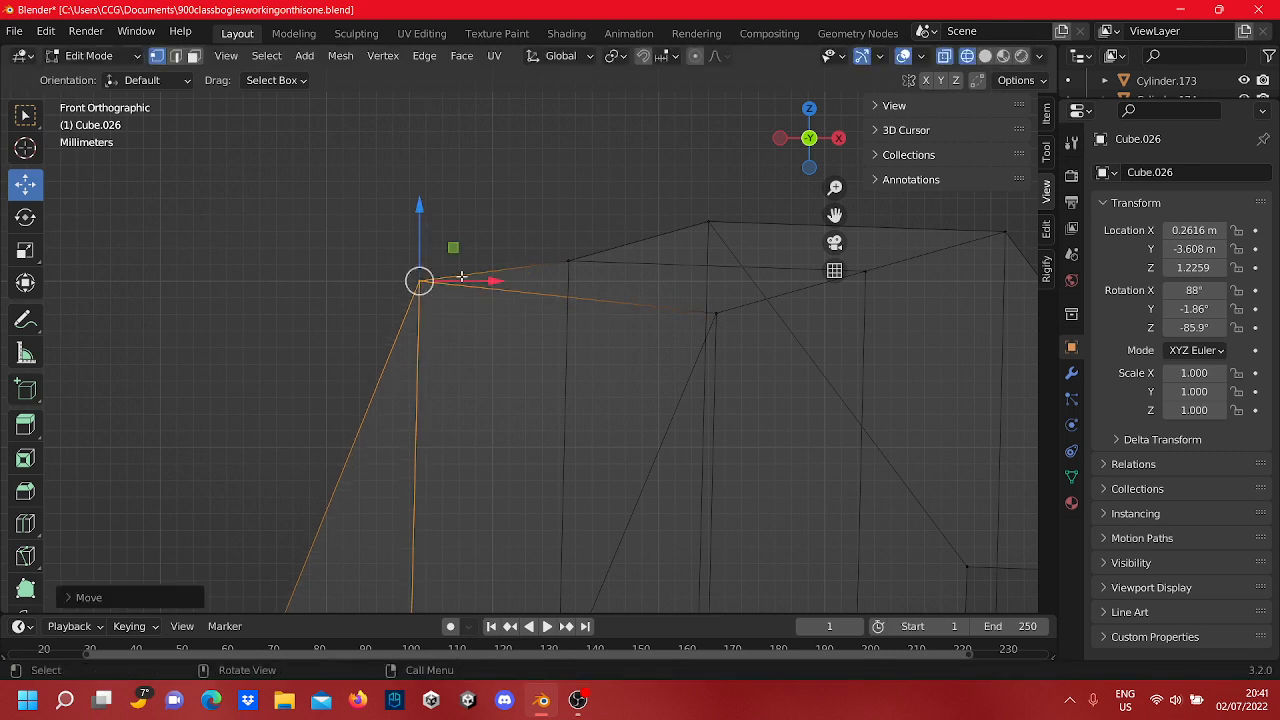
pyautogui.moveTo(493, 278); pyautogui.dragTo(400, 284)
pyautogui.click(413, 244)
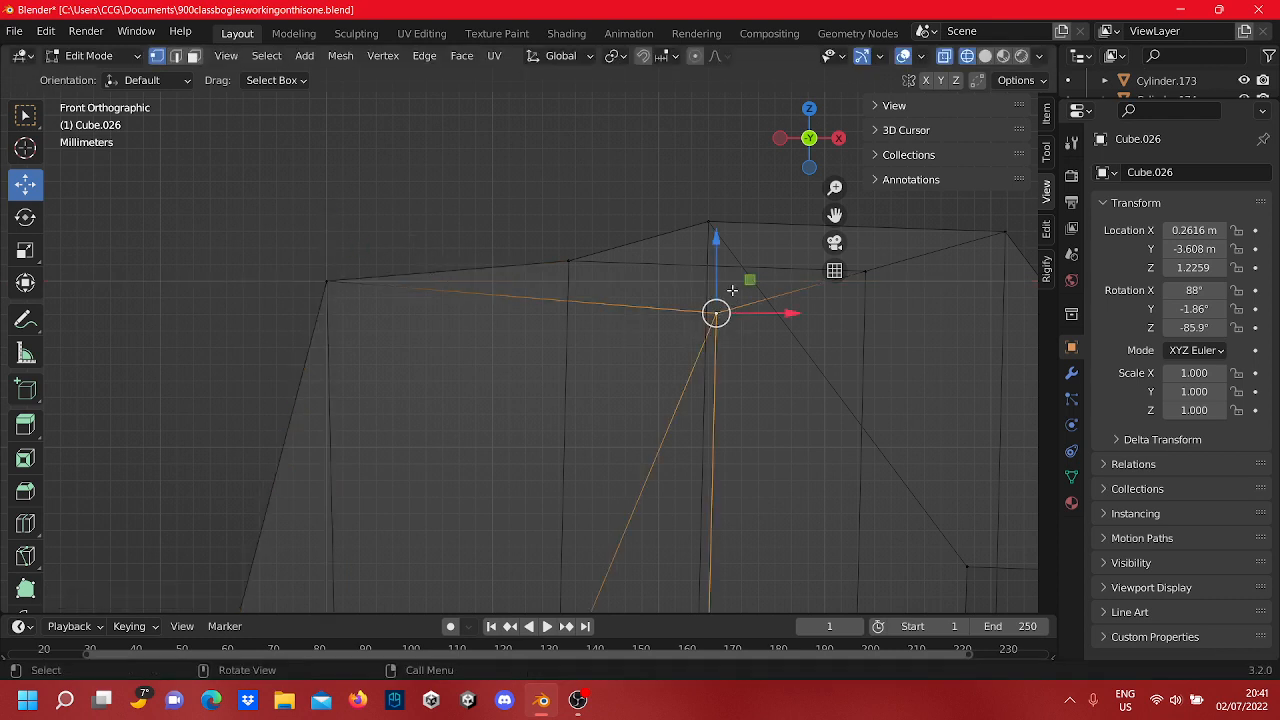
pyautogui.moveTo(718, 273); pyautogui.dragTo(730, 242)
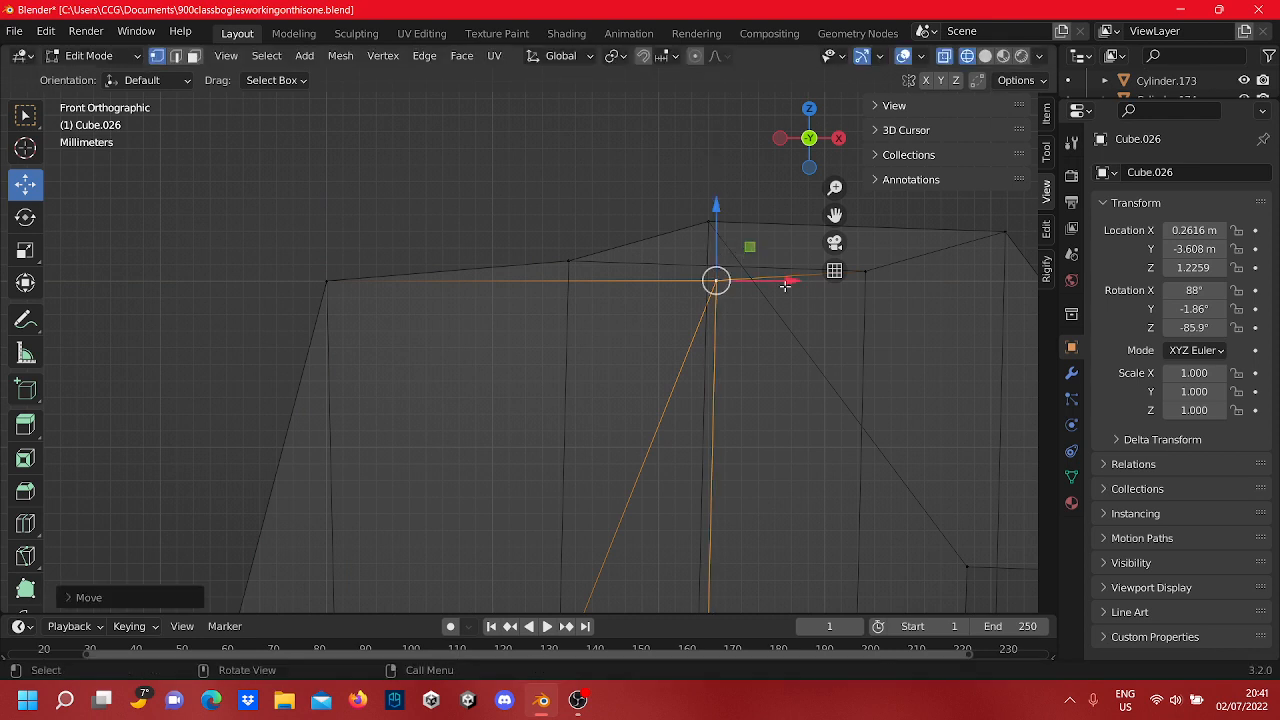
pyautogui.moveTo(785, 286); pyautogui.dragTo(728, 289)
# Step: Move the adjacent rear top vertex along X and lower it onto the beam's left top corner
pyautogui.click(560, 179)
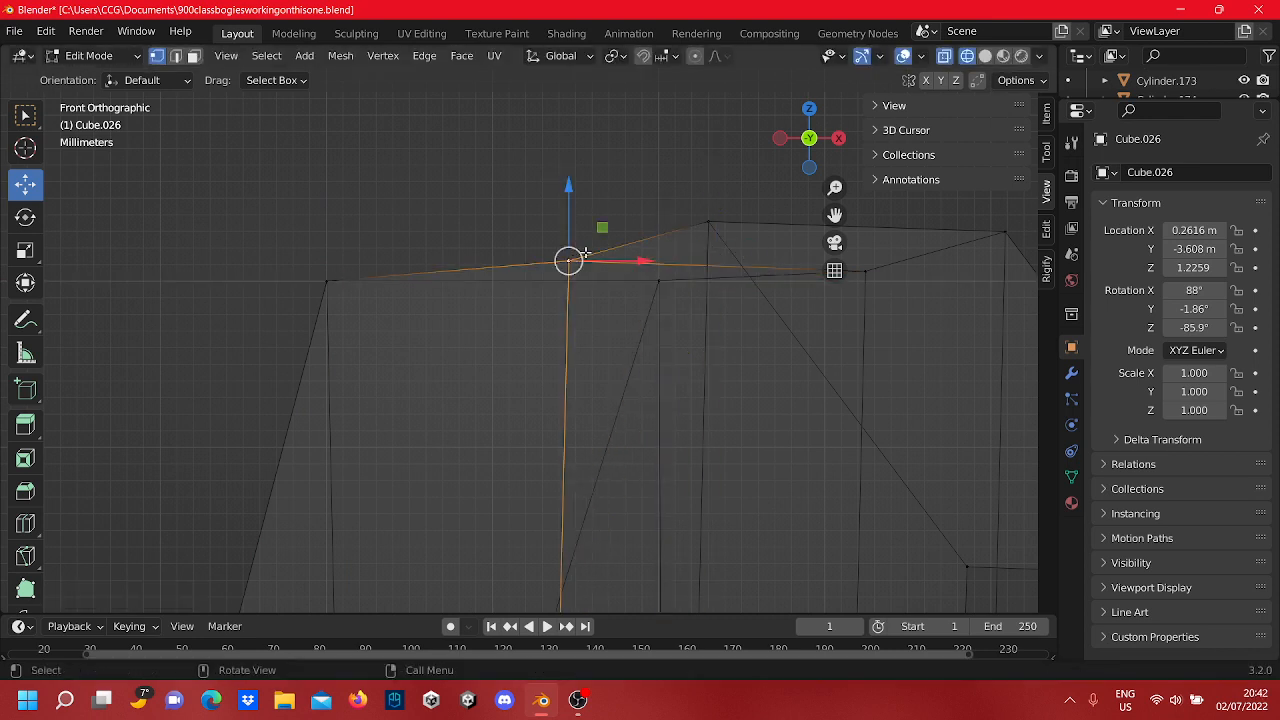
pyautogui.moveTo(643, 260); pyautogui.dragTo(418, 271)
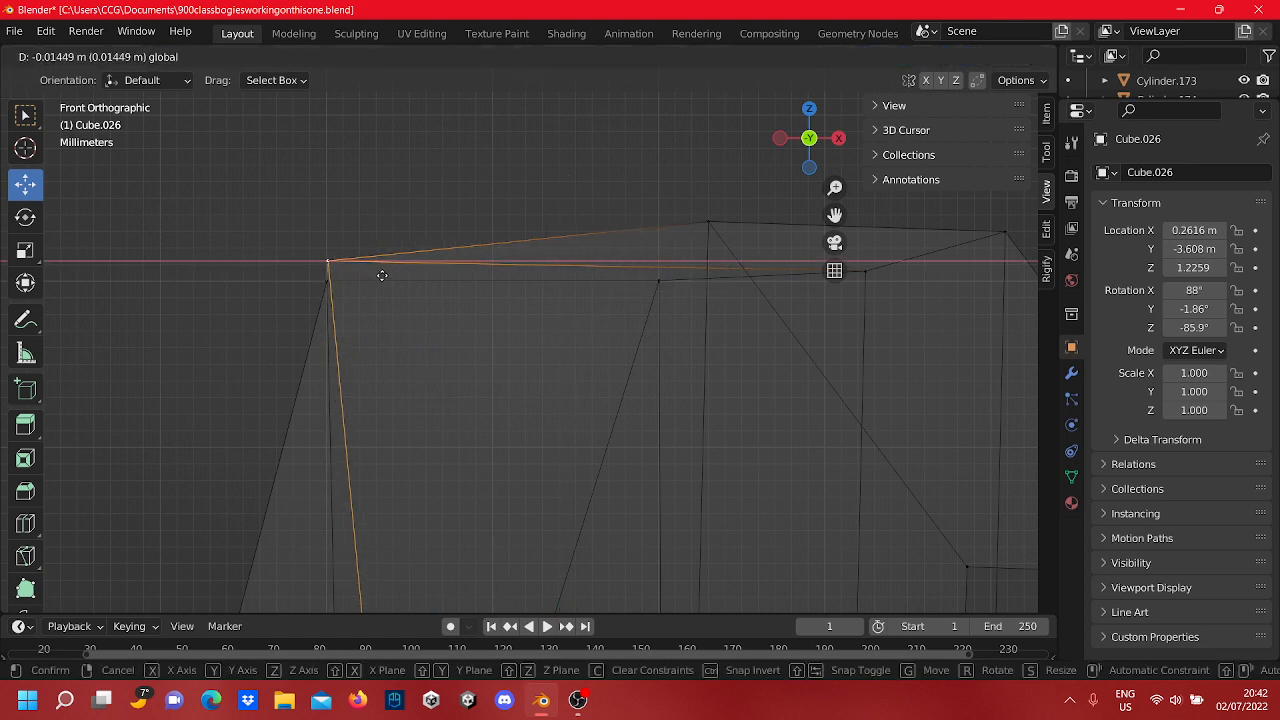
pyautogui.moveTo(381, 276); pyautogui.dragTo(386, 248)
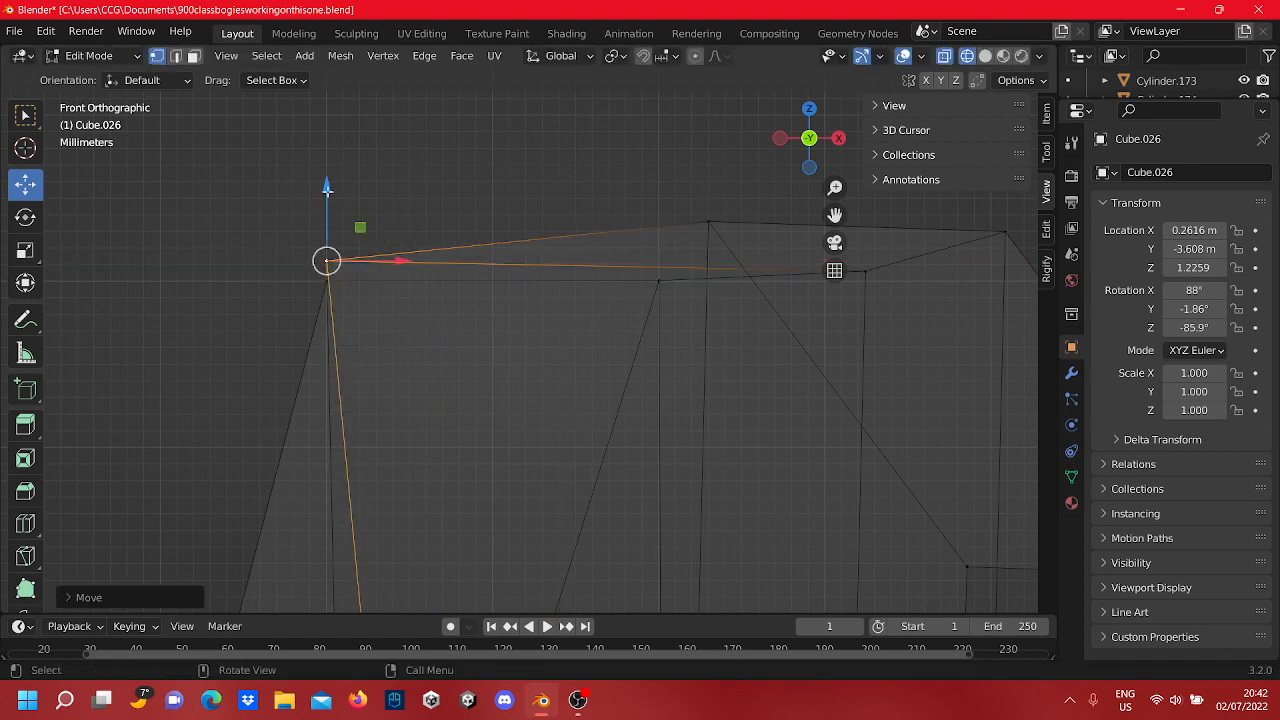
pyautogui.moveTo(327, 187); pyautogui.dragTo(333, 217)
pyautogui.click(441, 230)
pyautogui.scroll(4, 298, 297)
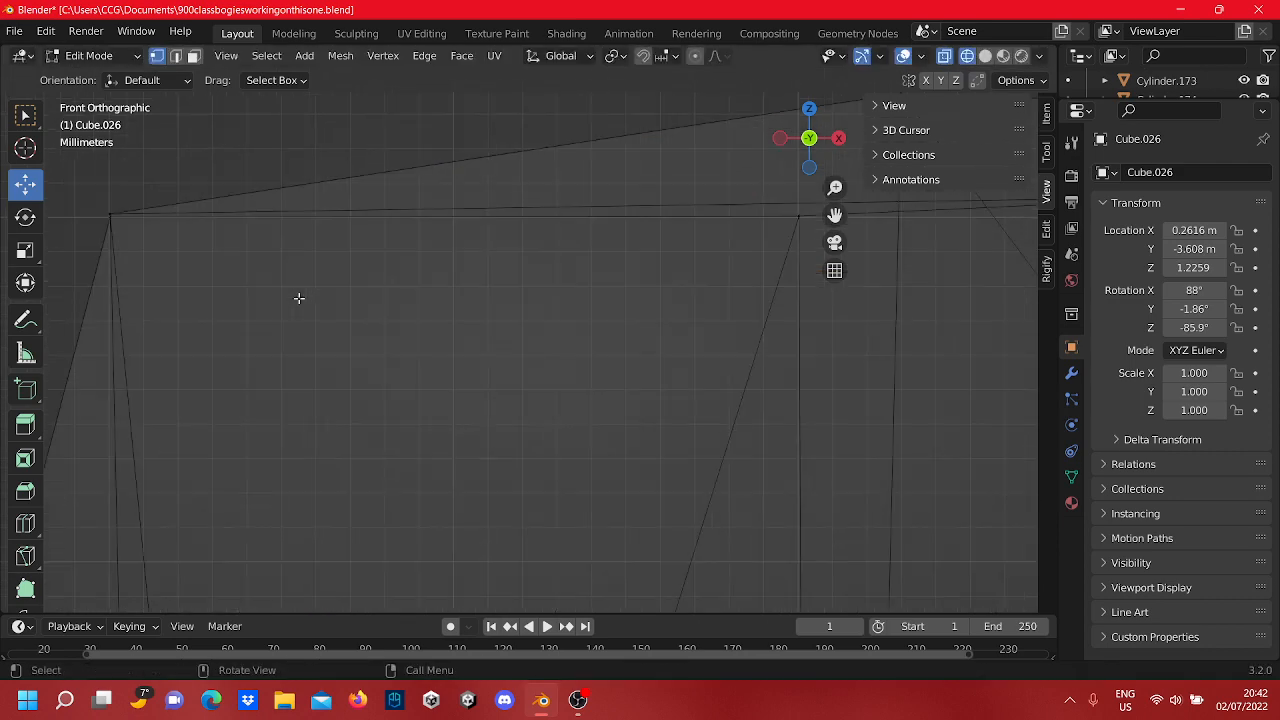
# Step: Fine-tune the height and X position of the moved vertex so it coincides with the left top corner at close range
pyautogui.keyDown('shift'); pyautogui.moveTo(371, 291); pyautogui.dragTo(774, 295, button='middle'); pyautogui.keyUp('shift')
pyautogui.scroll(7, 550, 150)
pyautogui.keyDown('shift'); pyautogui.moveTo(533, 124); pyautogui.dragTo(589, 449, button='middle'); pyautogui.keyUp('shift')
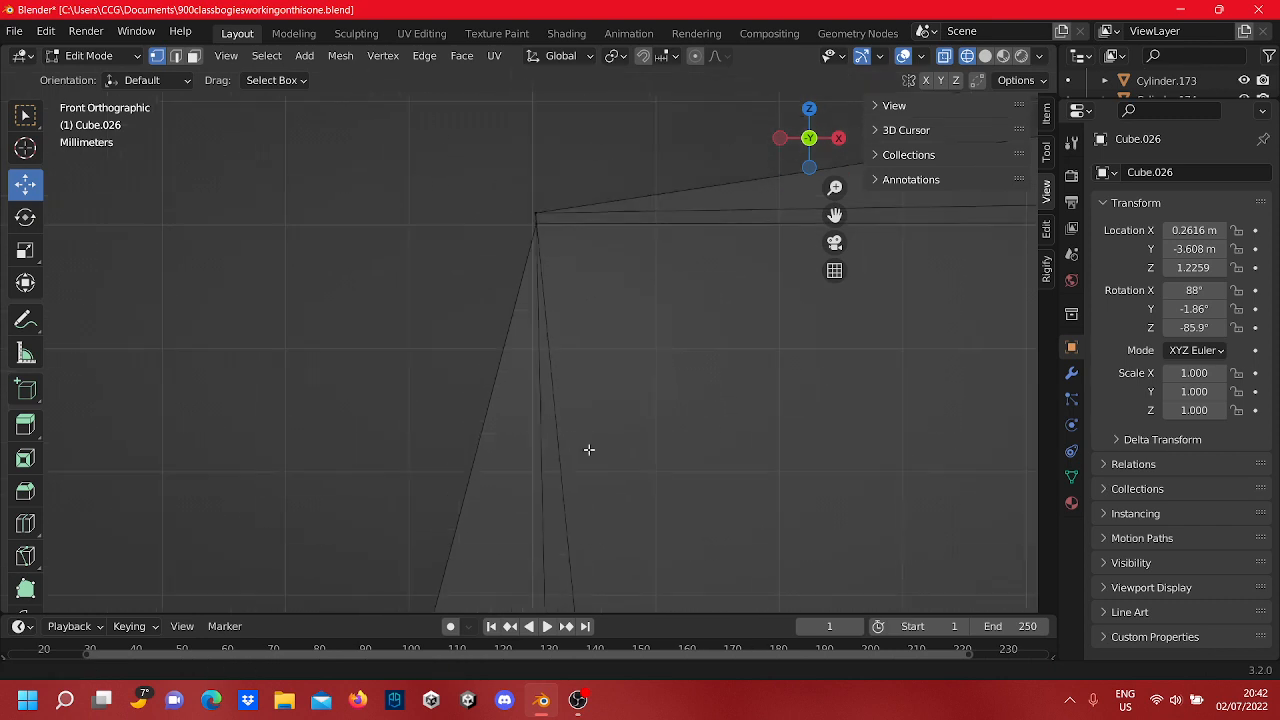
pyautogui.scroll(1, 569, 245)
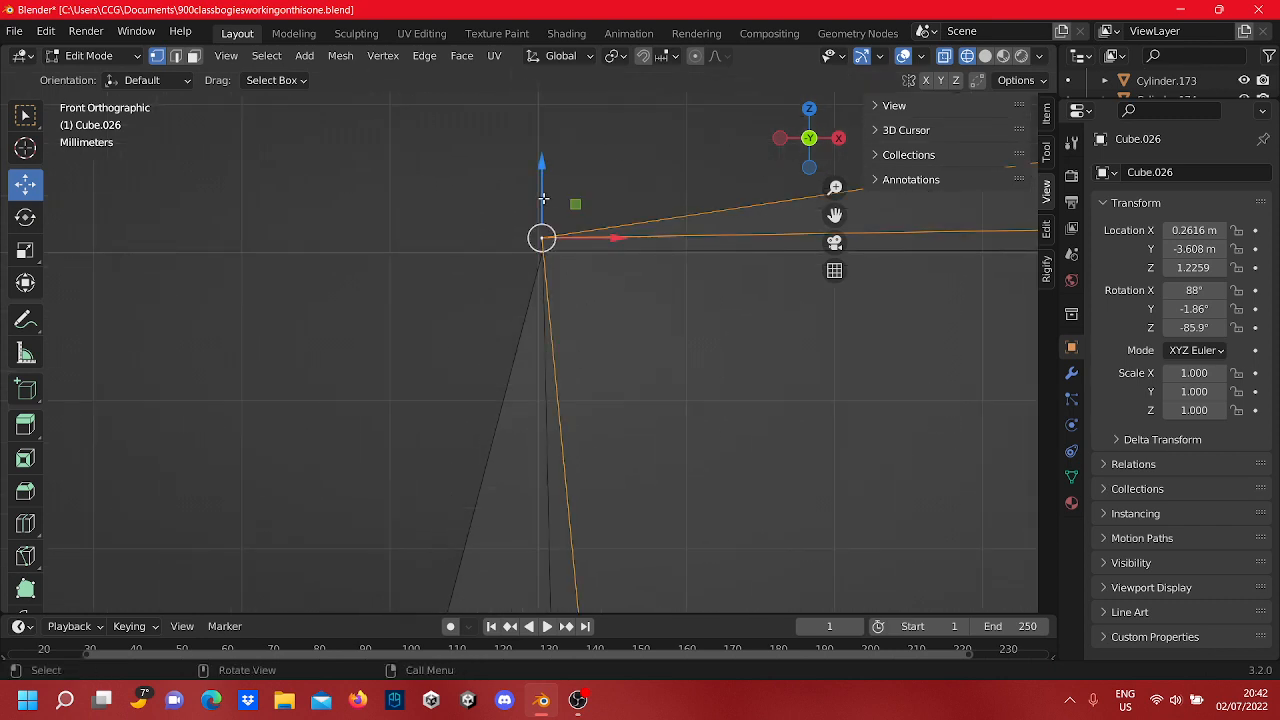
pyautogui.moveTo(543, 198); pyautogui.dragTo(547, 217)
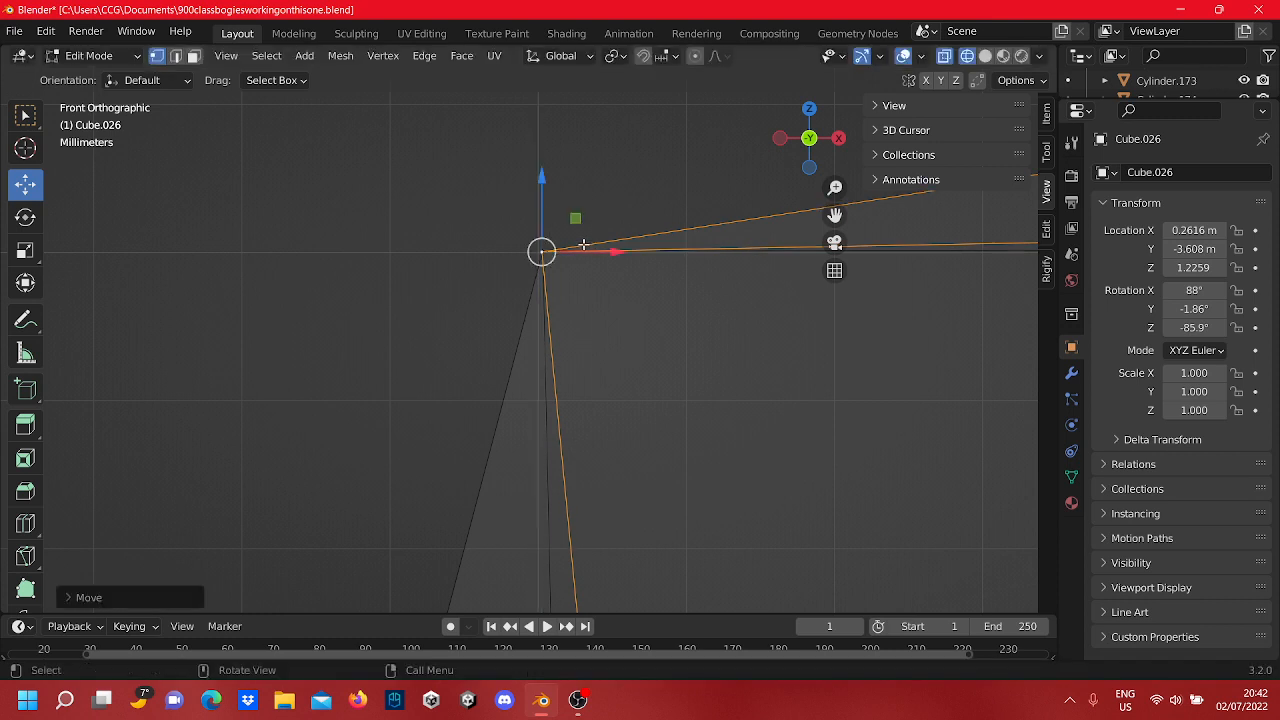
pyautogui.moveTo(603, 257)
pyautogui.mouseDown()
pyautogui.moveTo(563, 256)
pyautogui.moveTo(617, 255)
pyautogui.mouseUp()
pyautogui.click(558, 262)
pyautogui.click(612, 191)
pyautogui.scroll(-15, 612, 191)
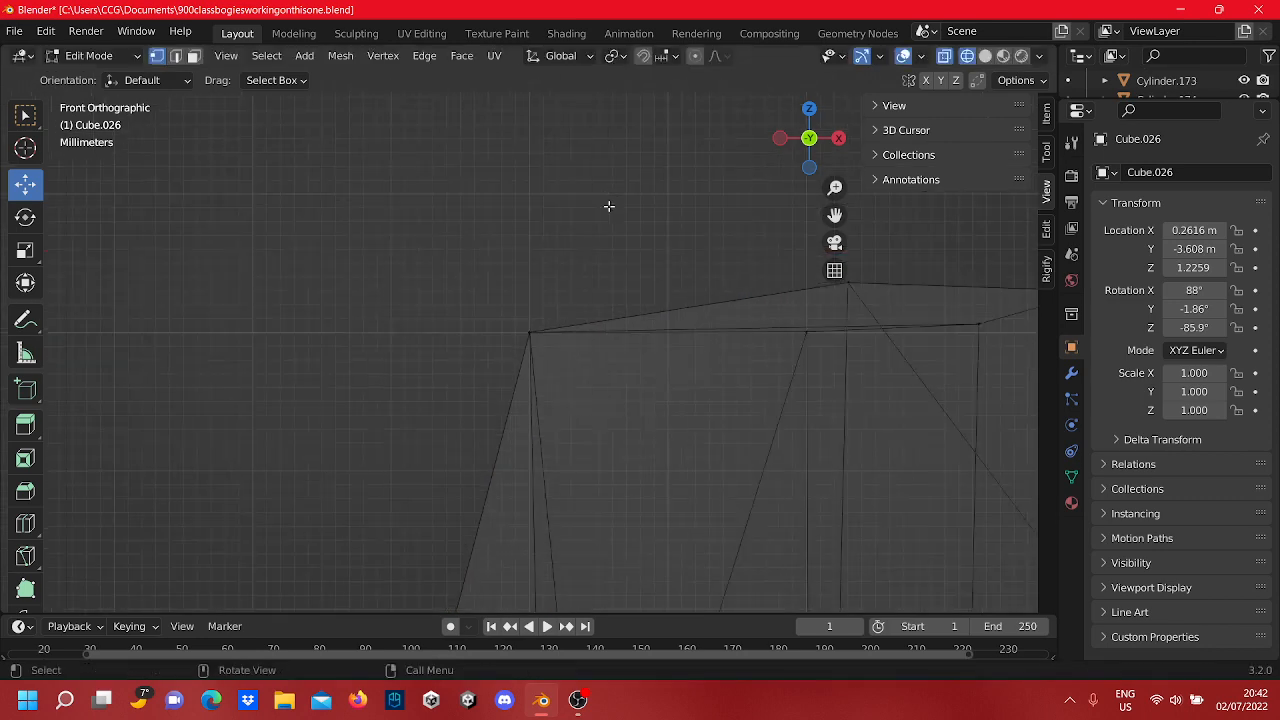
# Step: Nudge the front vertex at the other end of the top edge vertically onto the horizontal grid line
pyautogui.scroll(10, 540, 191)
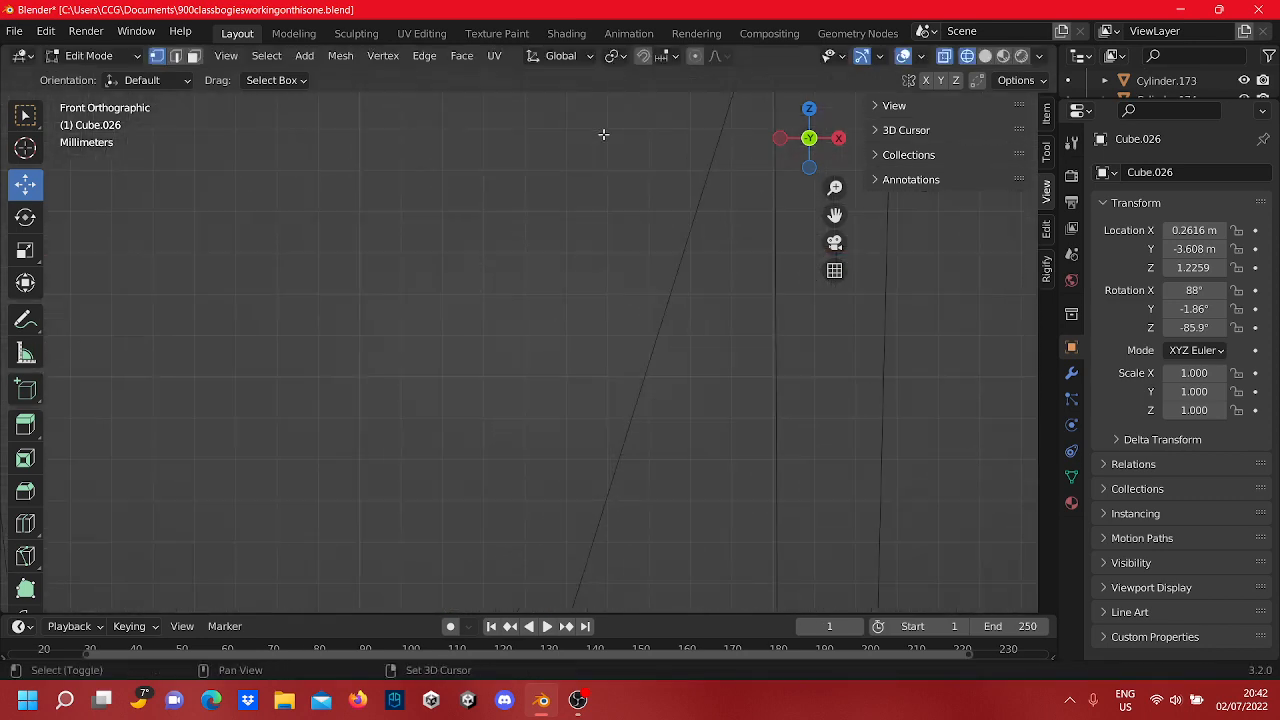
pyautogui.click(617, 232)
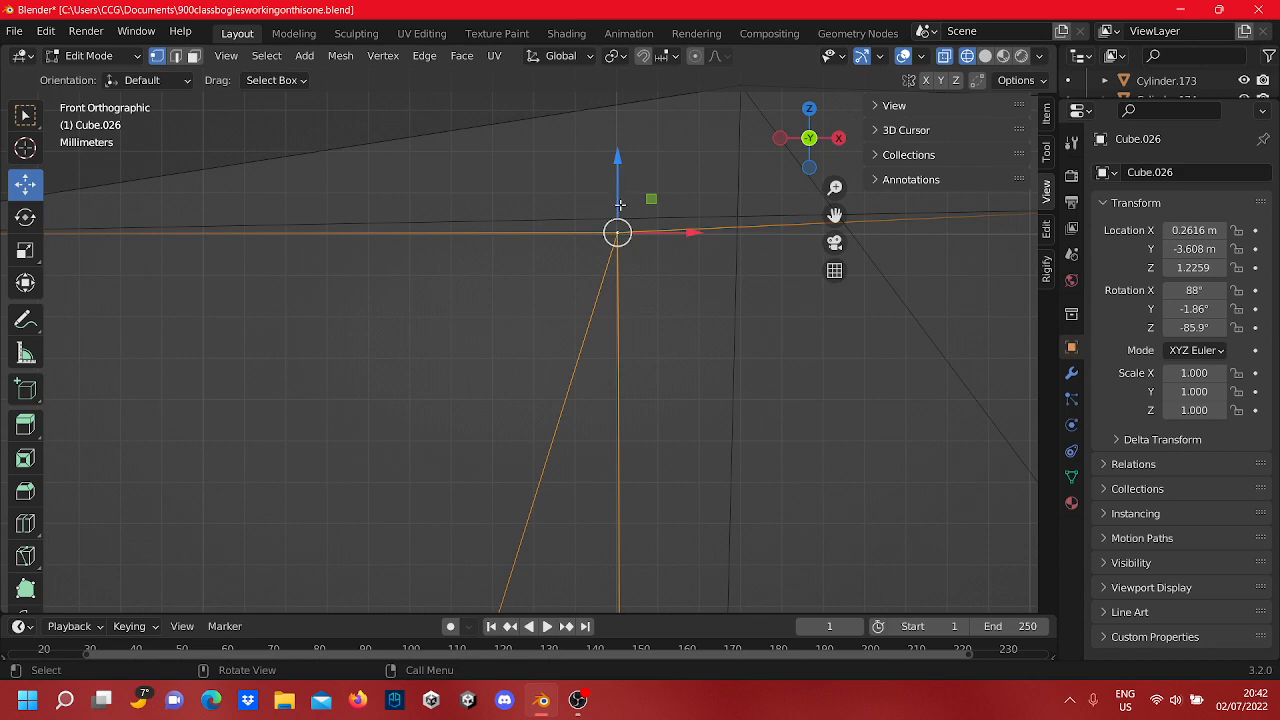
pyautogui.moveTo(620, 204); pyautogui.dragTo(618, 208)
pyautogui.scroll(-4, 562, 269)
pyautogui.click(465, 370)
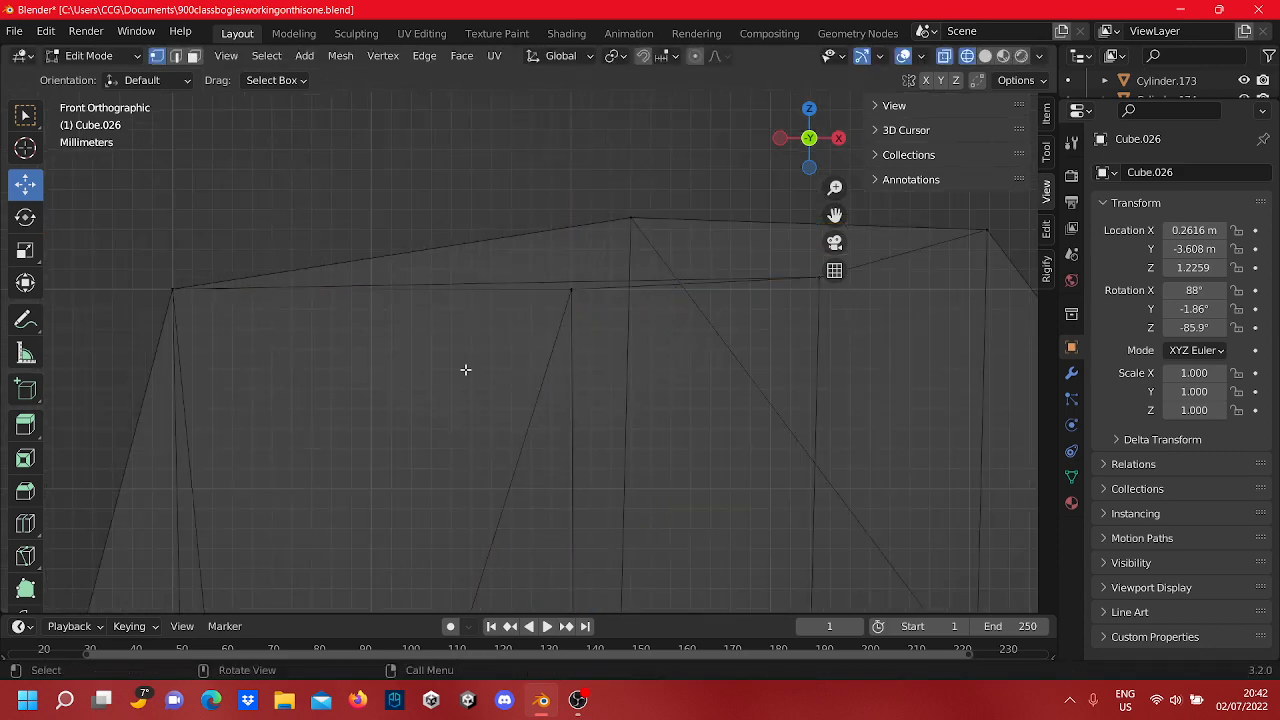
# Step: Move the highest top vertex along negative X and lower it onto the beam's left top corner
pyautogui.scroll(2, 640, 245)
pyautogui.scroll(-2, 652, 232)
pyautogui.click(640, 223)
pyautogui.keyDown('shift'); pyautogui.moveTo(617, 243); pyautogui.dragTo(678, 242, button='middle'); pyautogui.keyUp('shift')
pyautogui.moveTo(746, 217); pyautogui.dragTo(274, 309)
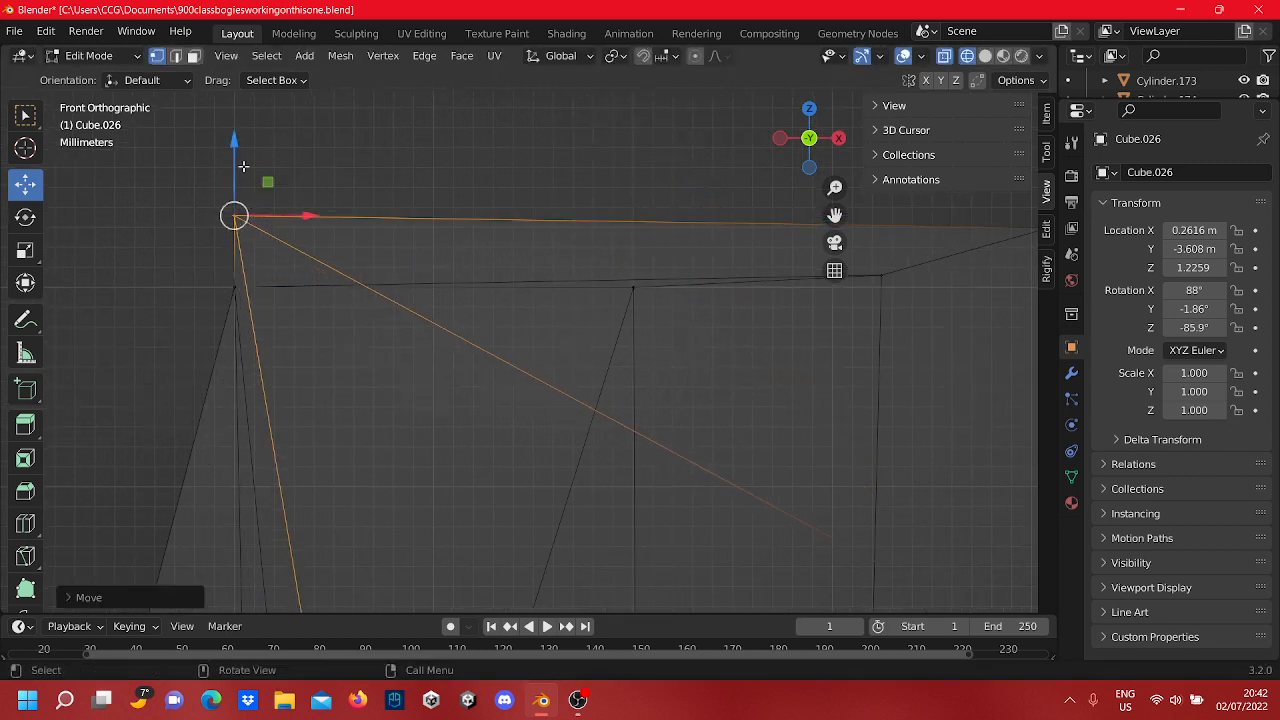
pyautogui.moveTo(243, 166); pyautogui.dragTo(246, 240)
pyautogui.scroll(-5, 586, 300)
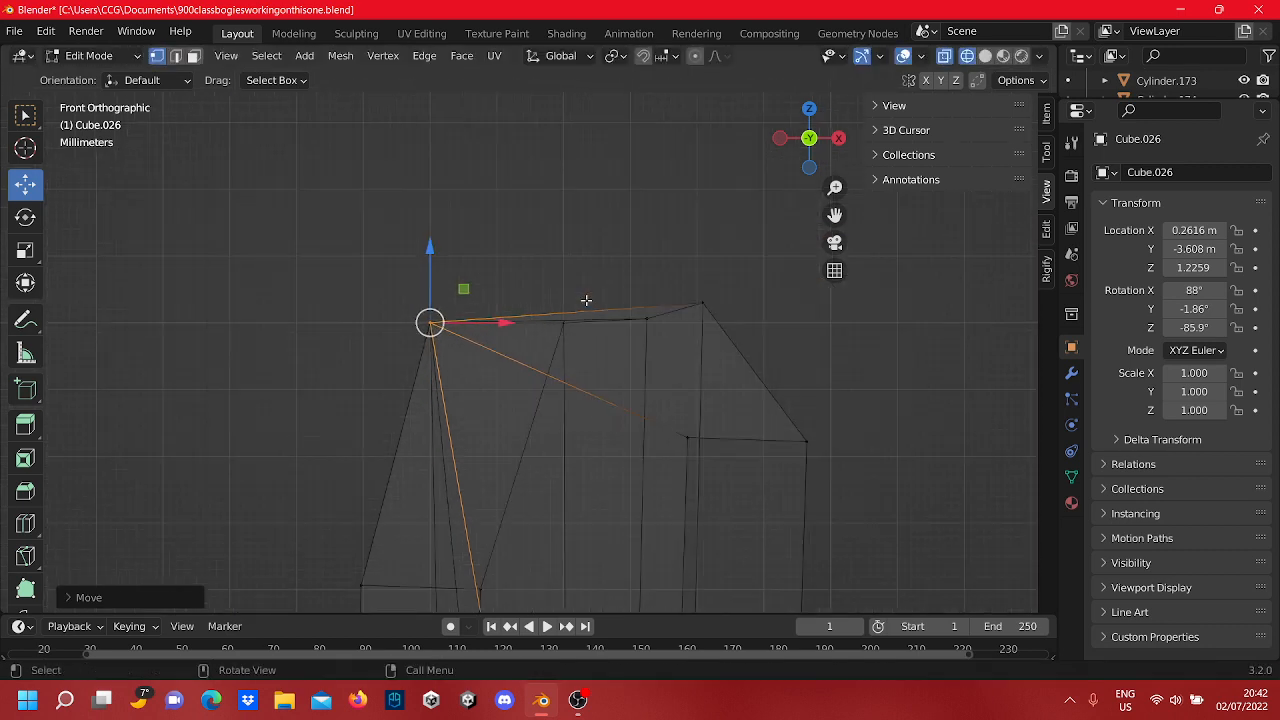
# Step: Move the two remaining high vertices of the beam's top onto its right top corner
pyautogui.scroll(5, 586, 300)
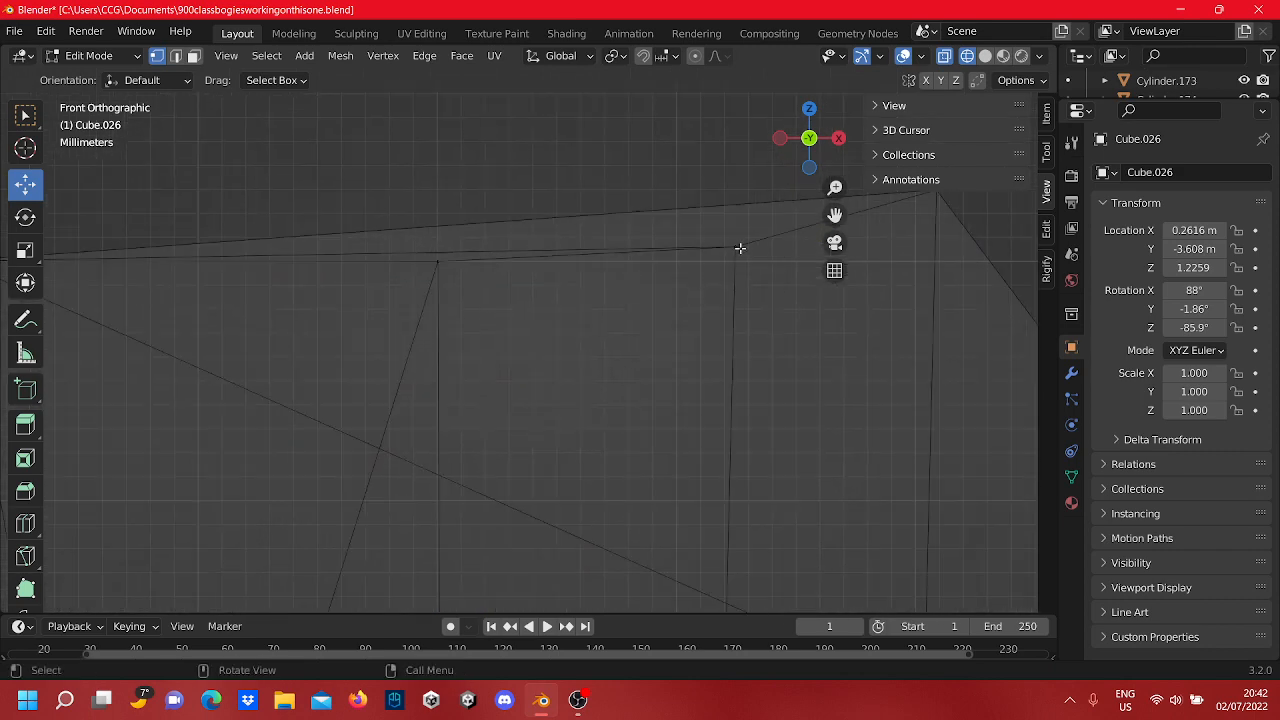
pyautogui.moveTo(735, 212); pyautogui.dragTo(479, 312)
pyautogui.click(493, 150)
pyautogui.scroll(-3, 610, 230)
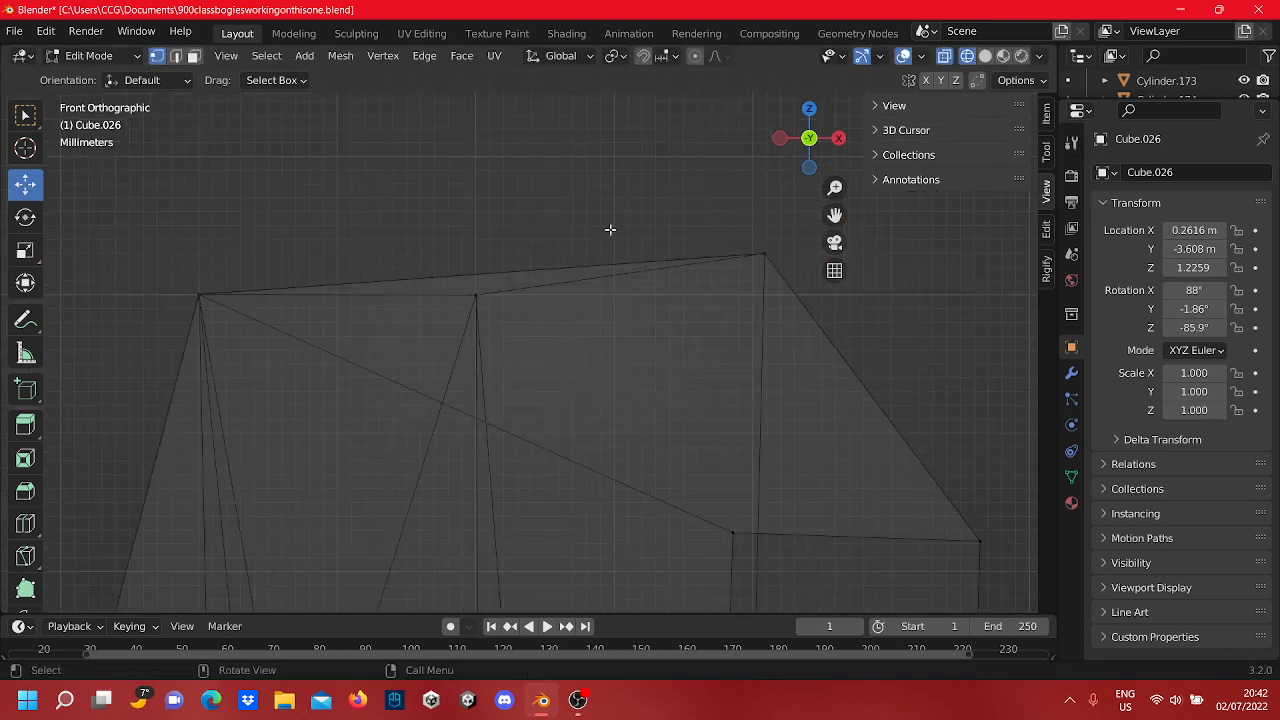
pyautogui.click(765, 256)
pyautogui.moveTo(763, 218); pyautogui.dragTo(524, 314)
pyautogui.click(597, 215)
pyautogui.keyDown('shift'); pyautogui.moveTo(567, 288); pyautogui.dragTo(888, 249, button='middle'); pyautogui.keyUp('shift')
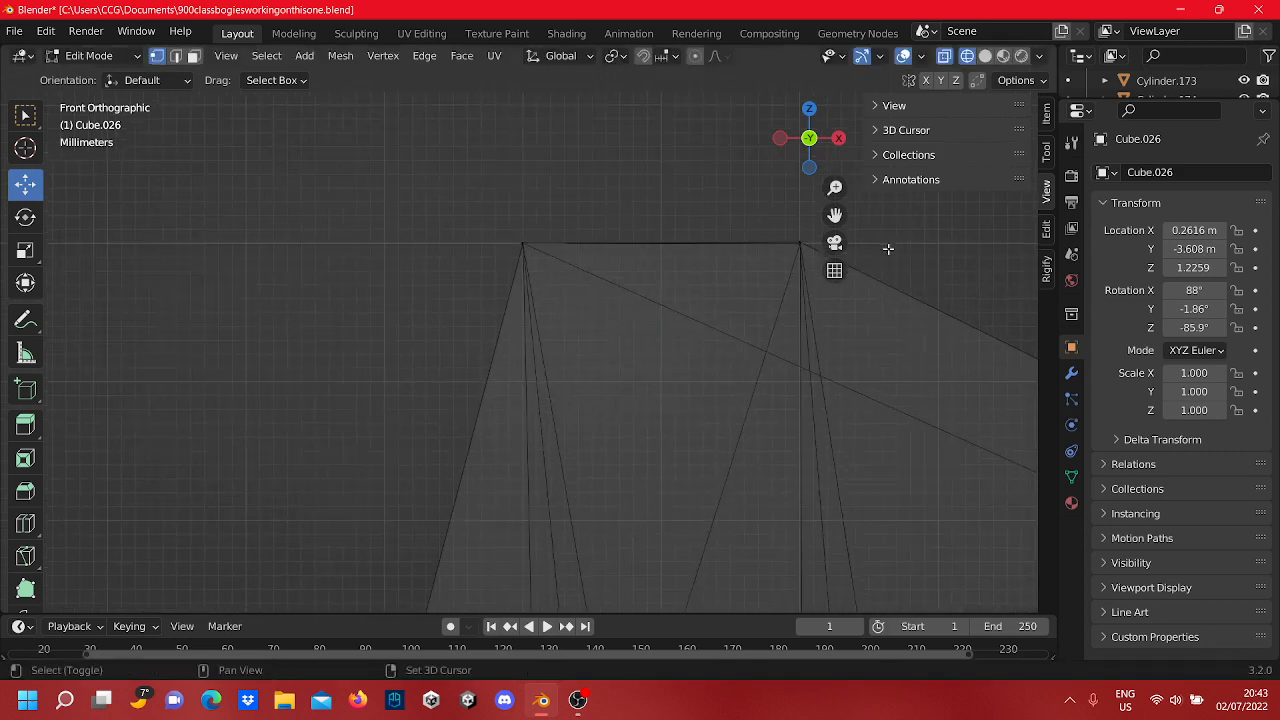
# Step: Align the stacked vertices at the beam's right top corner to the grid intersection so that they coincide
pyautogui.keyDown('shift'); pyautogui.moveTo(782, 248); pyautogui.dragTo(615, 336, button='middle'); pyautogui.keyUp('shift')
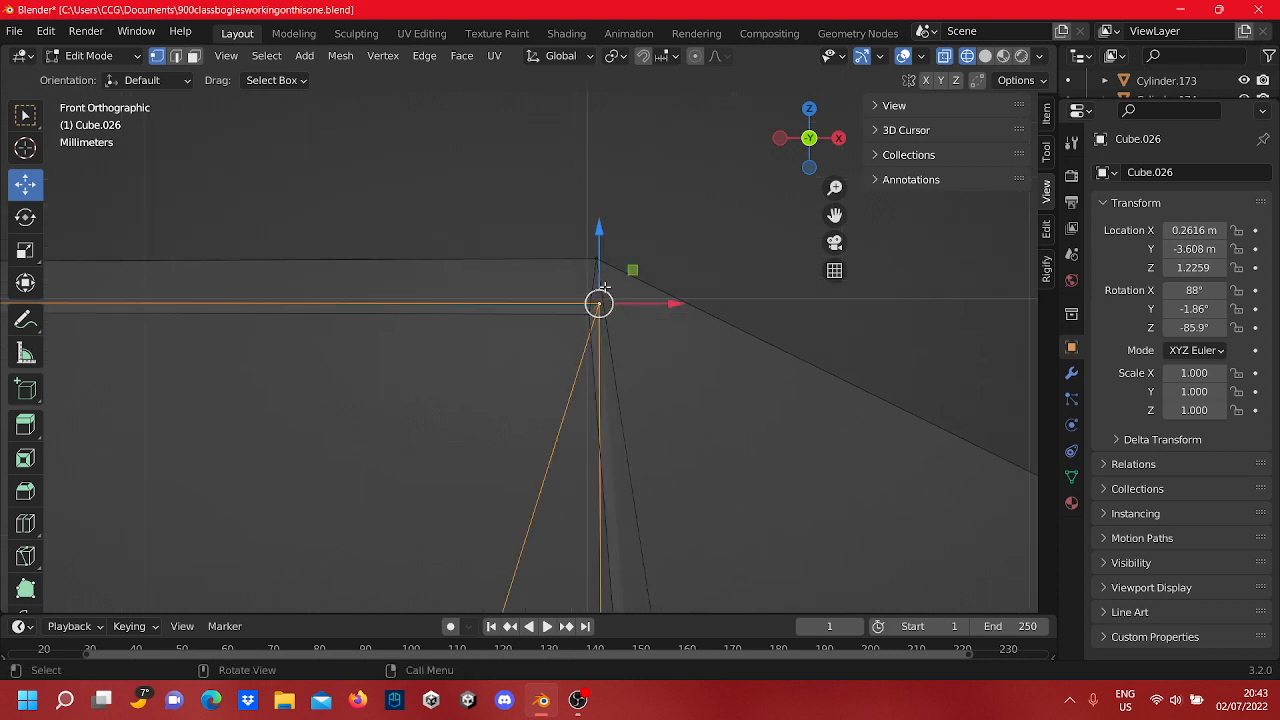
pyautogui.moveTo(604, 287); pyautogui.dragTo(591, 258)
pyautogui.click(596, 315)
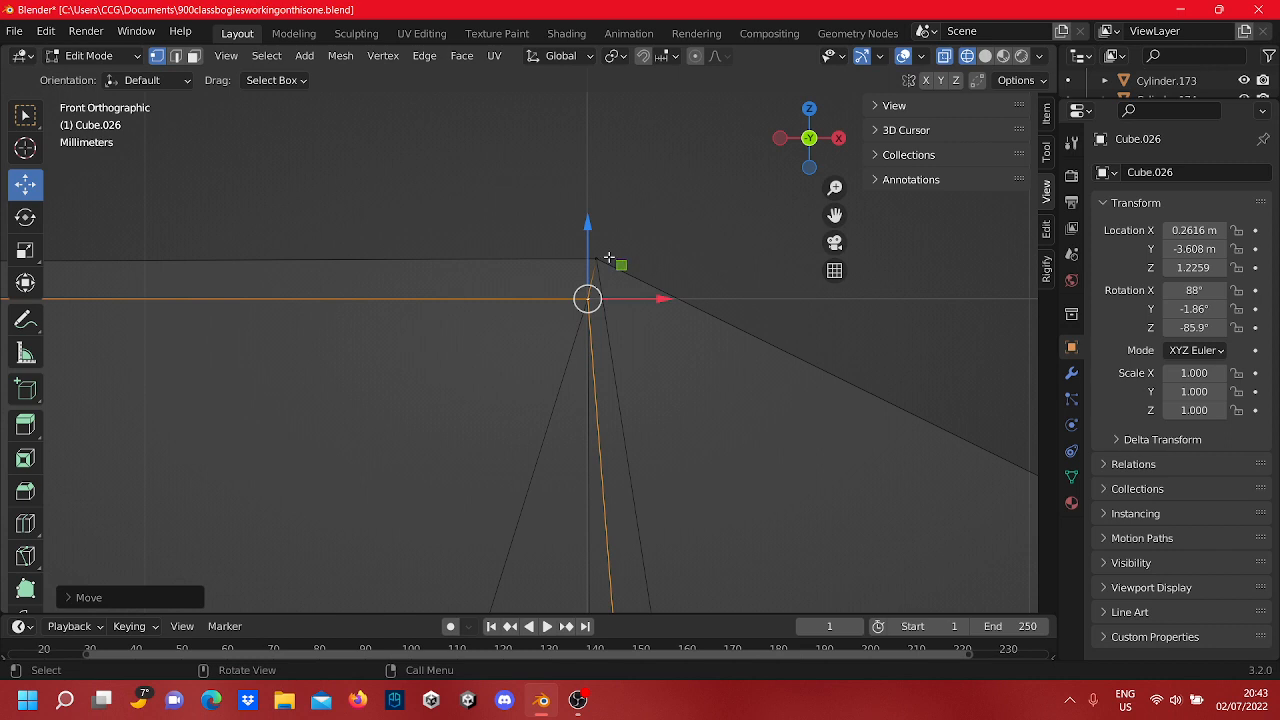
pyautogui.click(607, 257)
pyautogui.moveTo(598, 212); pyautogui.dragTo(607, 255)
pyautogui.moveTo(638, 297); pyautogui.dragTo(628, 304)
pyautogui.click(654, 210)
pyautogui.scroll(-11, 656, 212)
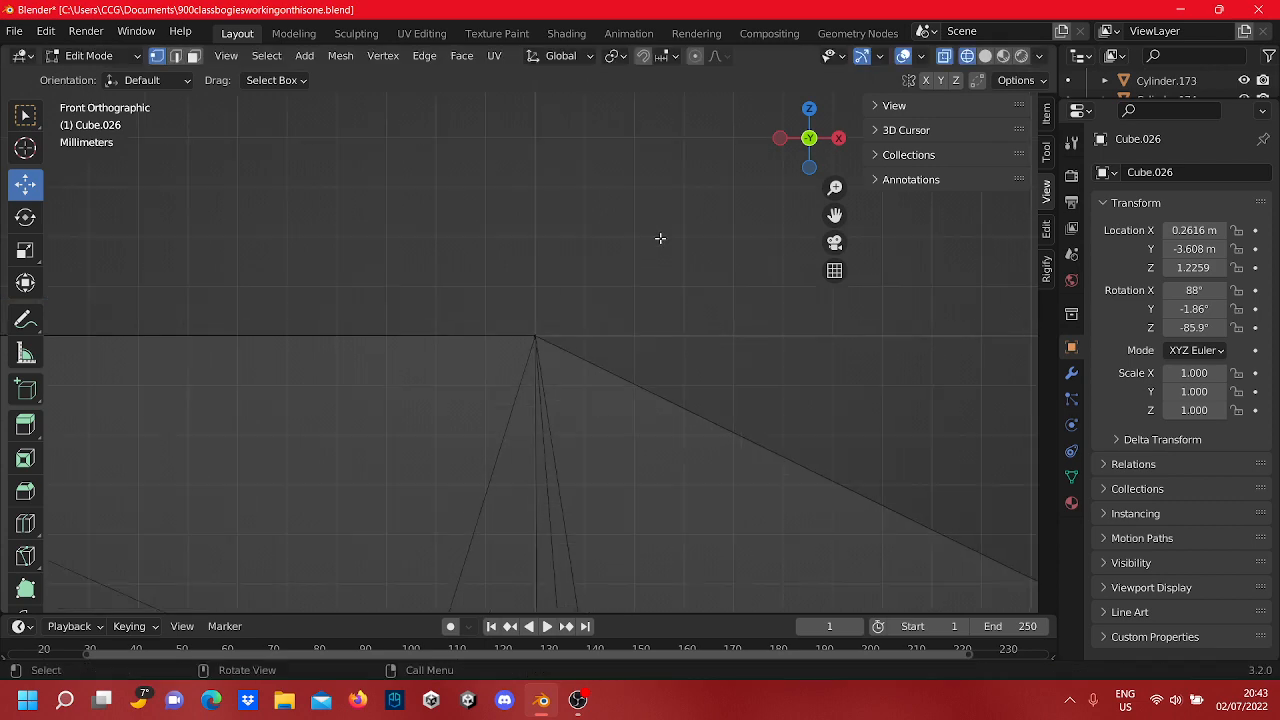
# Step: Select the two outer shoulder vertices and move them together along negative X to sit beneath the beam's top corners
pyautogui.keyDown('shift'); pyautogui.moveTo(644, 386); pyautogui.dragTo(697, 234, button='middle'); pyautogui.keyUp('shift')
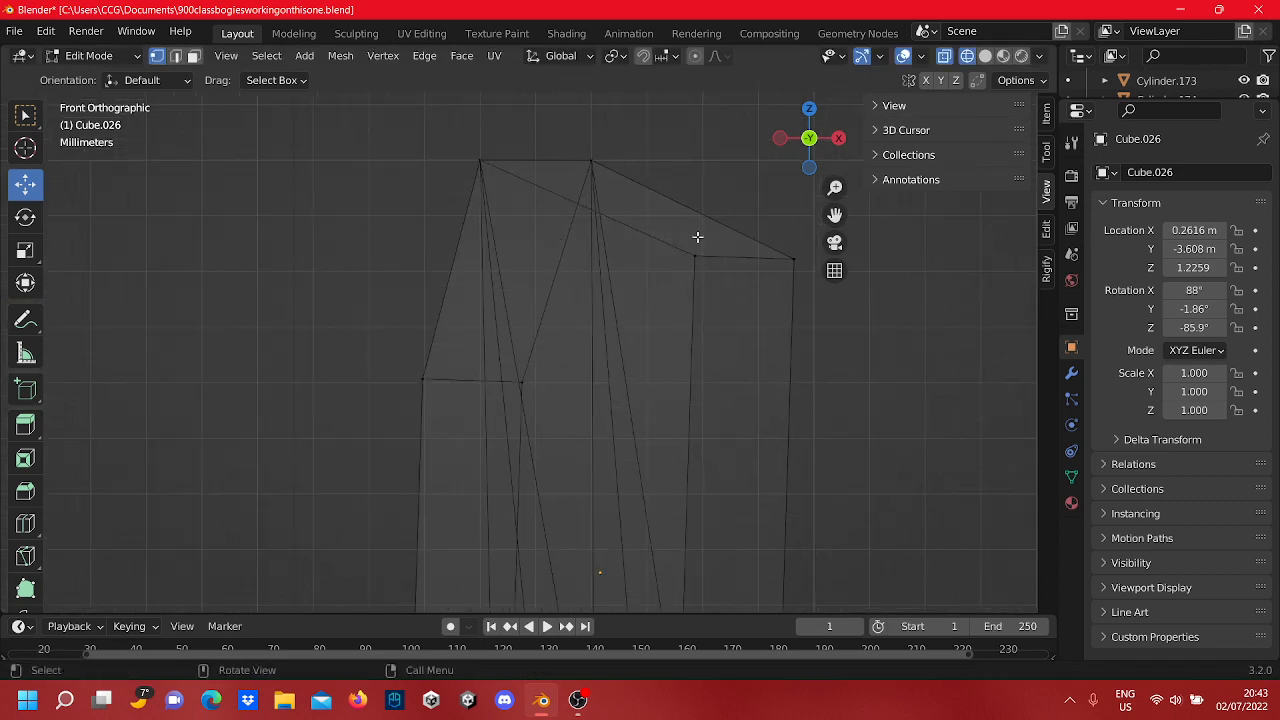
pyautogui.click(789, 257)
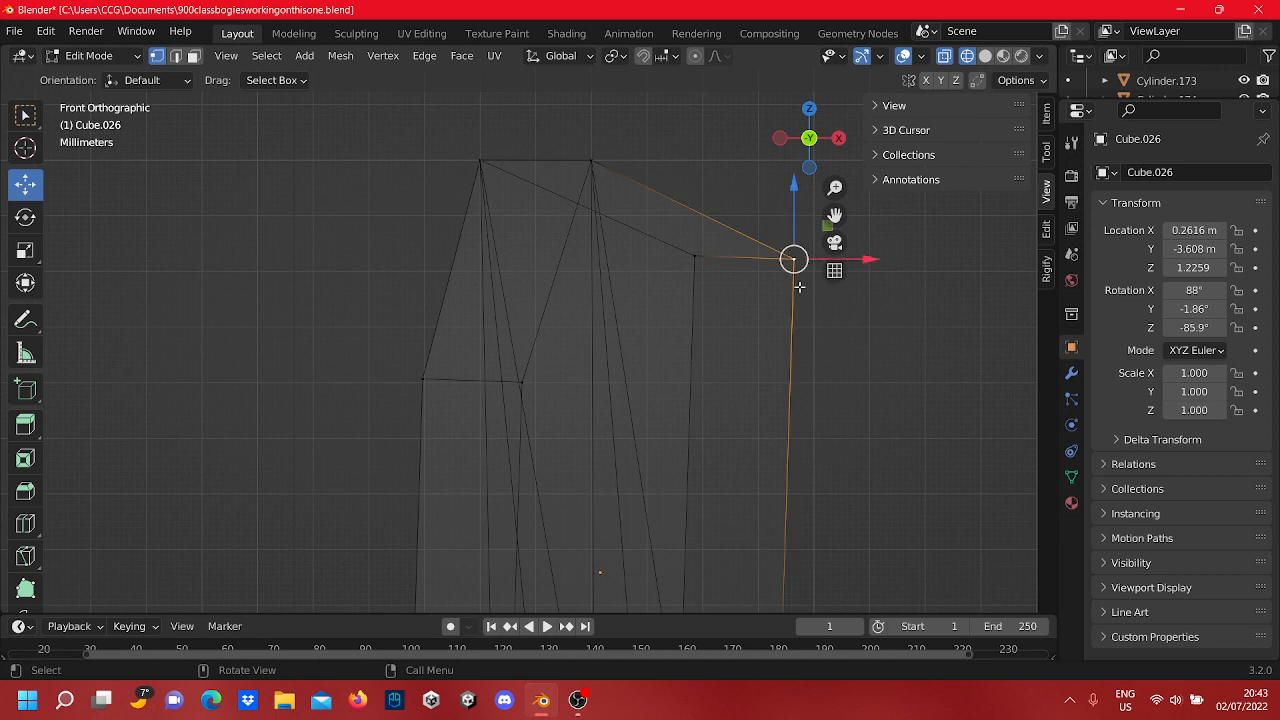
pyautogui.moveTo(800, 288); pyautogui.dragTo(688, 240)
pyautogui.moveTo(816, 262); pyautogui.dragTo(598, 308)
pyautogui.scroll(6, 583, 304)
pyautogui.keyDown('shift'); pyautogui.moveTo(583, 263); pyautogui.dragTo(604, 385, button='middle'); pyautogui.keyUp('shift')
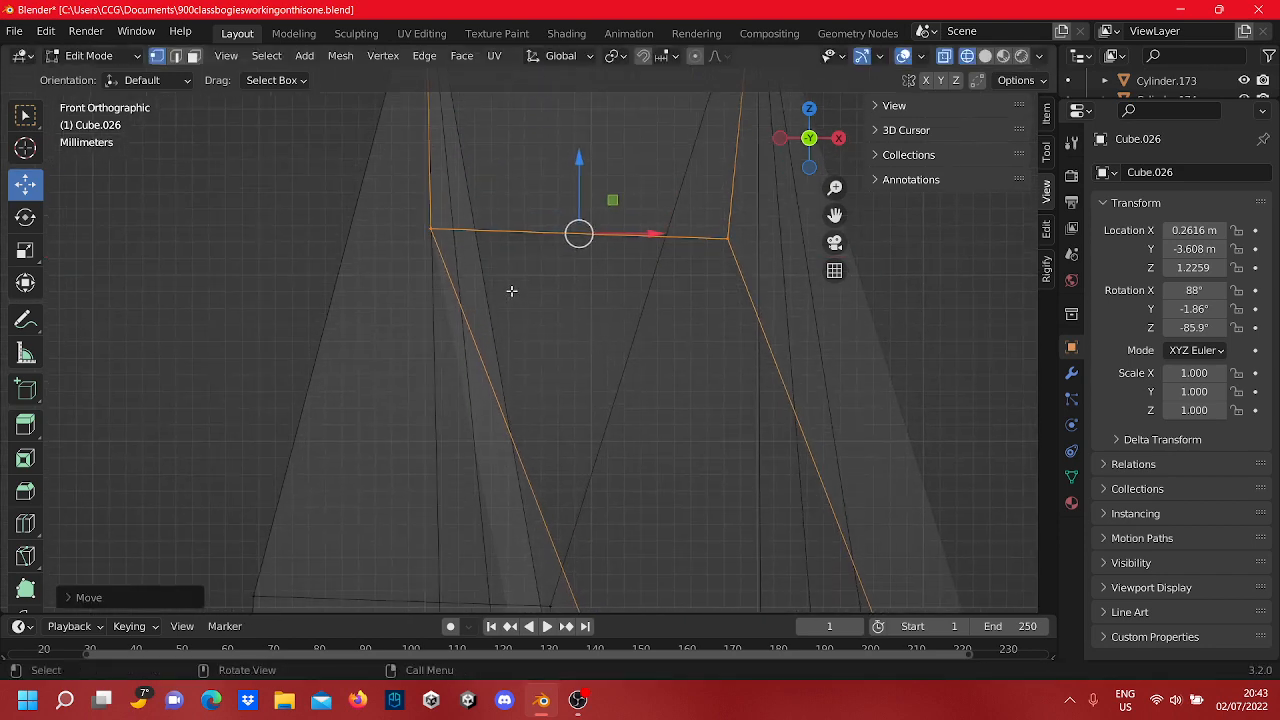
pyautogui.scroll(2, 435, 188)
# Step: Lower the left shoulder vertex to the grid line and align it horizontally beneath the left top corner
pyautogui.click(379, 179)
pyautogui.moveTo(392, 170); pyautogui.dragTo(425, 249)
pyautogui.scroll(-3, 430, 250)
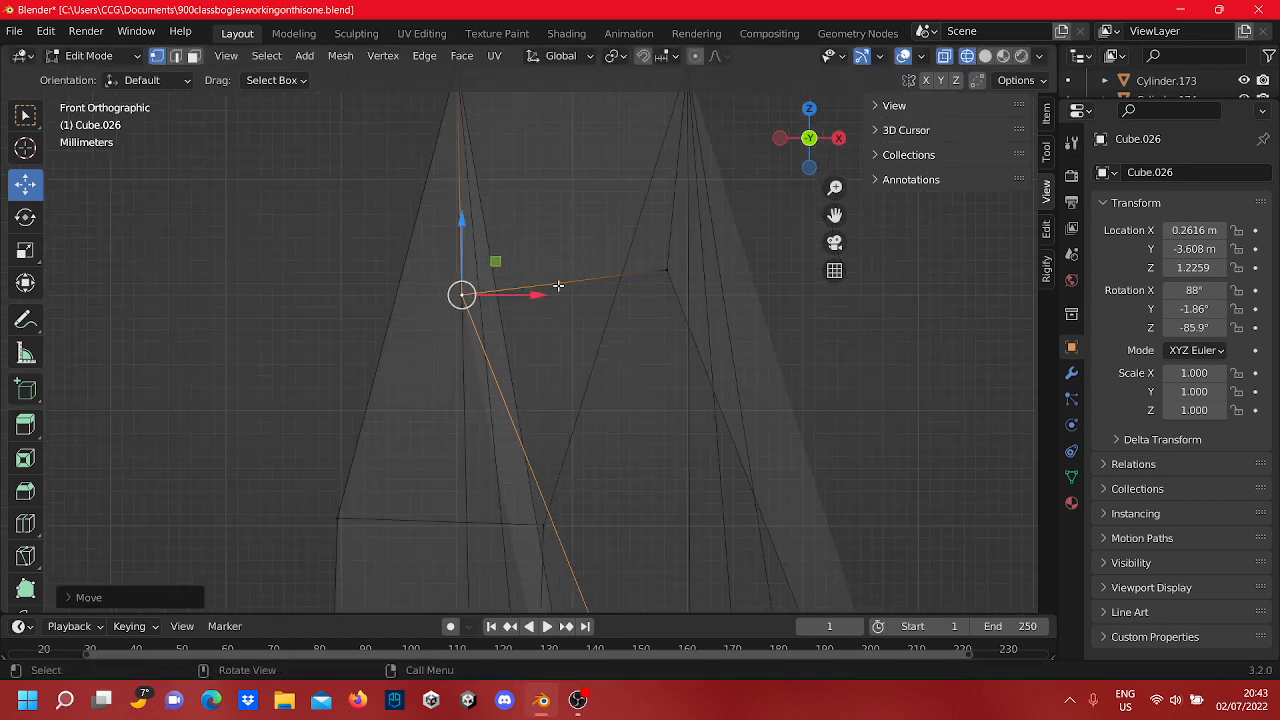
pyautogui.click(572, 273)
pyautogui.click(462, 295)
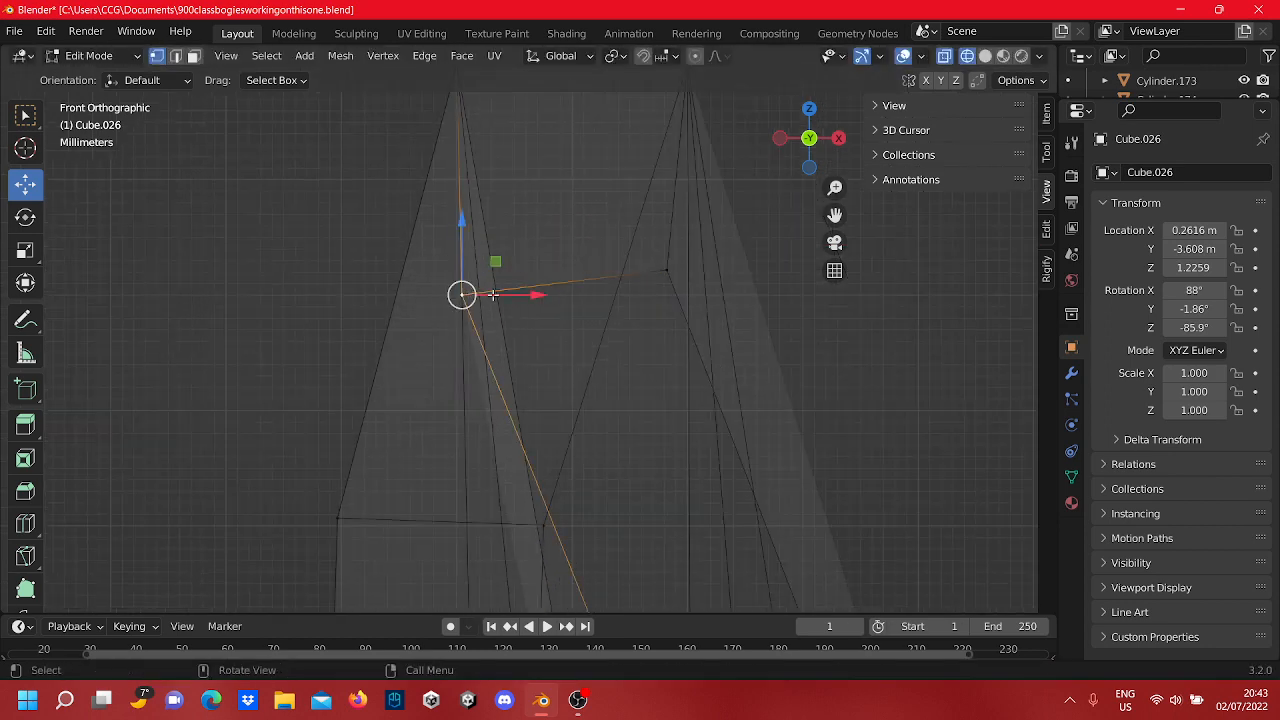
pyautogui.moveTo(493, 295); pyautogui.dragTo(487, 298)
pyautogui.click(588, 217)
# Step: Lower the right shoulder vertex level with the left one and shift it along X beneath the right top corner
pyautogui.keyDown('shift'); pyautogui.moveTo(635, 266); pyautogui.dragTo(545, 266, button='middle'); pyautogui.keyUp('shift')
pyautogui.click(572, 268)
pyautogui.moveTo(573, 220); pyautogui.dragTo(579, 248)
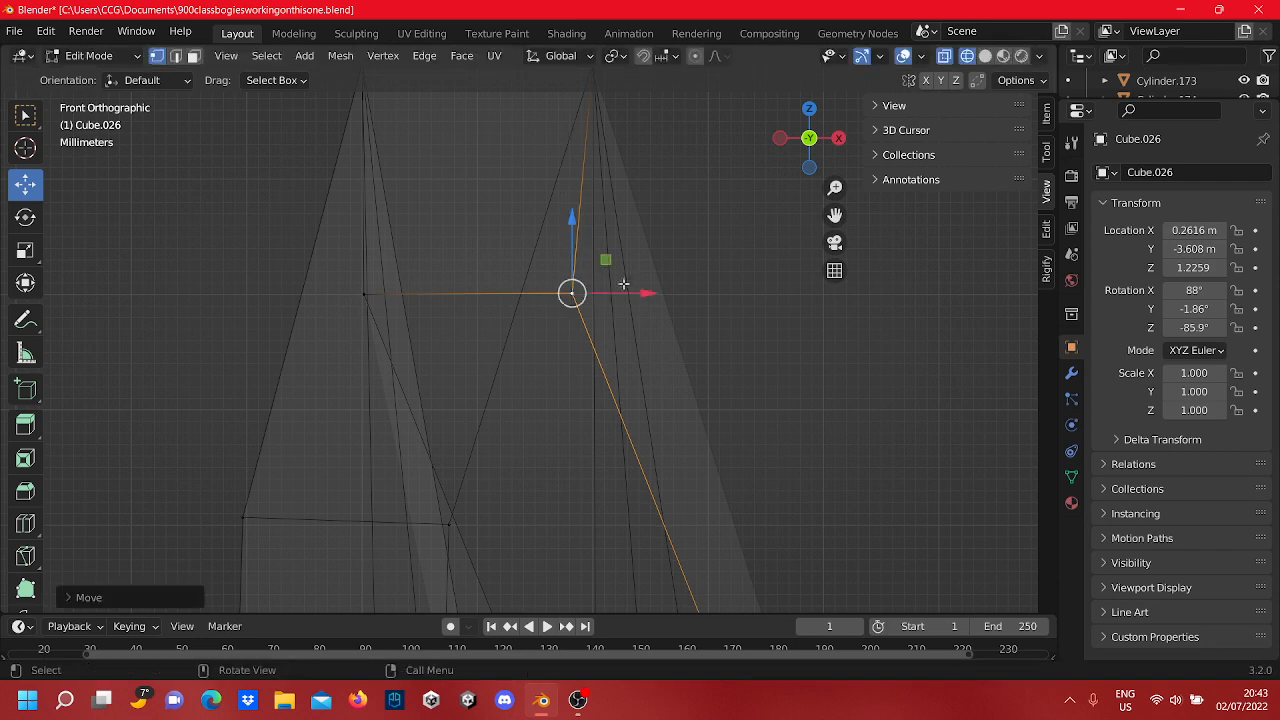
pyautogui.moveTo(623, 291); pyautogui.dragTo(671, 300)
pyautogui.click(472, 173)
pyautogui.keyDown('shift'); pyautogui.moveTo(480, 182); pyautogui.dragTo(599, 307, button='middle'); pyautogui.keyUp('shift')
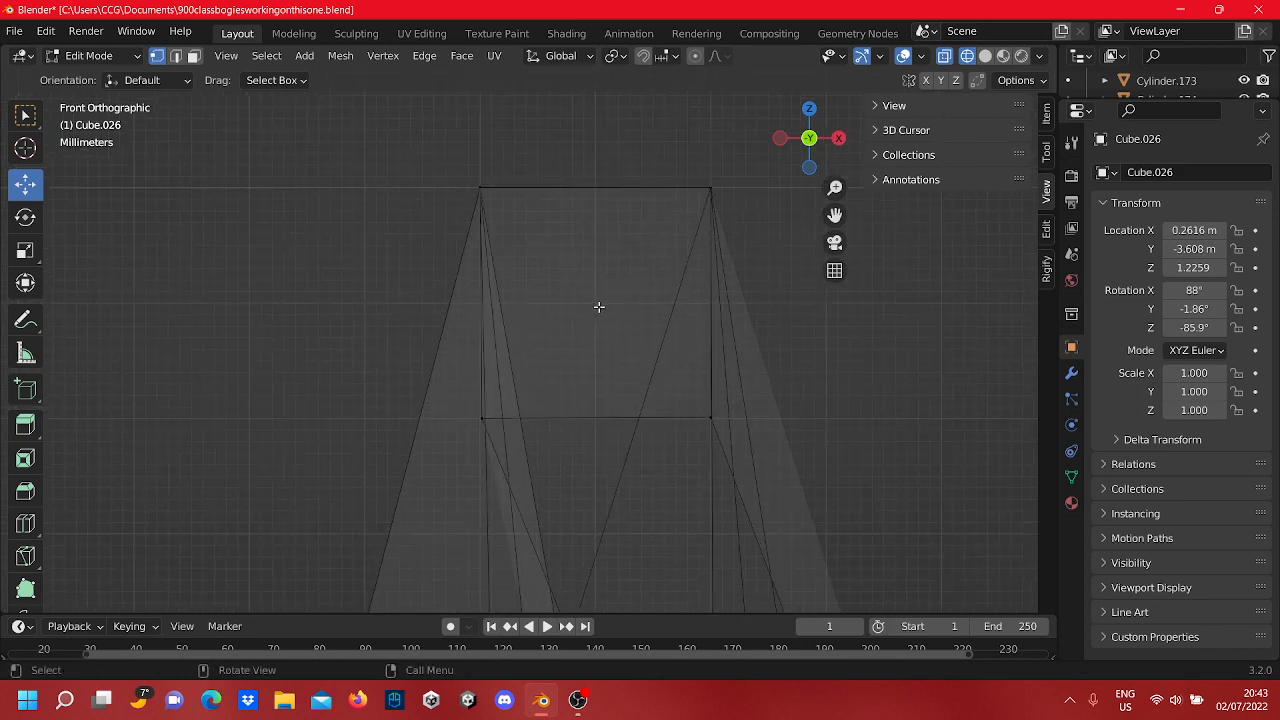
# Step: Select the pair of vertices below the upper squares and move it along X into line beneath them
pyautogui.keyDown('shift'); pyautogui.moveTo(684, 419); pyautogui.dragTo(702, 267, button='middle'); pyautogui.keyUp('shift')
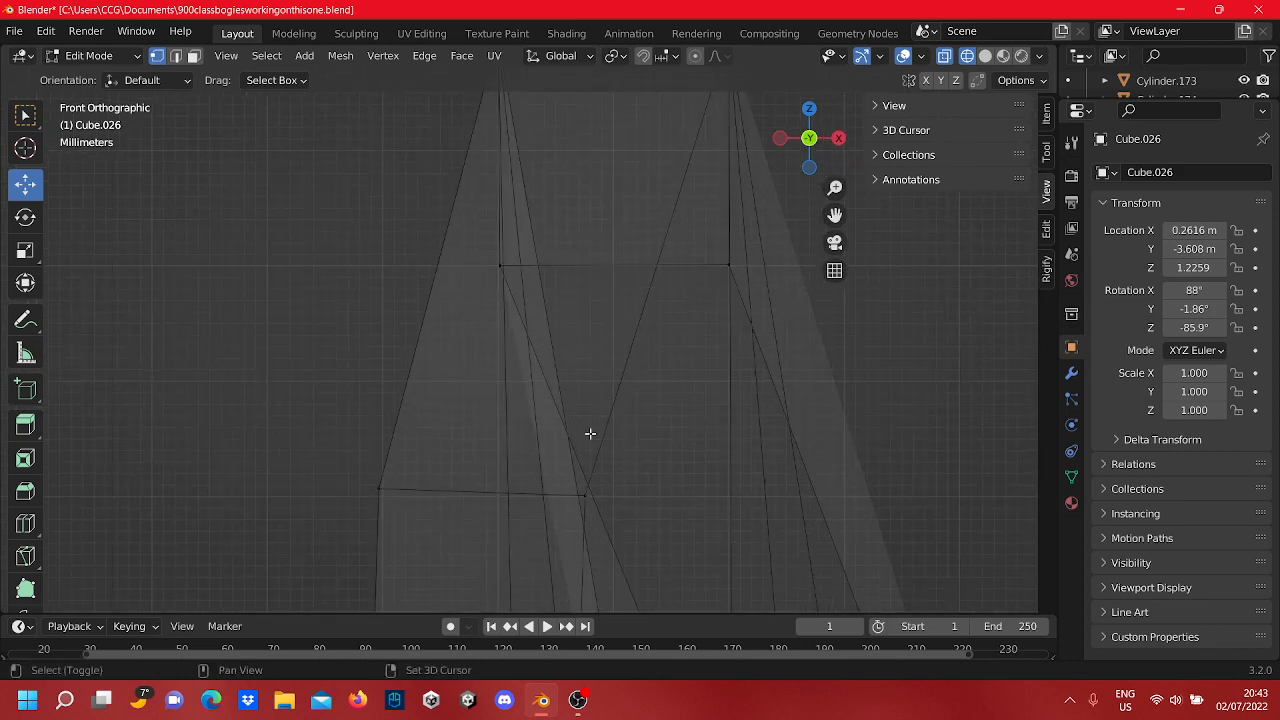
pyautogui.keyDown('shift'); pyautogui.moveTo(590, 433); pyautogui.dragTo(603, 316, button='middle'); pyautogui.keyUp('shift')
pyautogui.moveTo(626, 405); pyautogui.dragTo(376, 336)
pyautogui.moveTo(540, 381); pyautogui.dragTo(698, 393)
pyautogui.scroll(2, 594, 383)
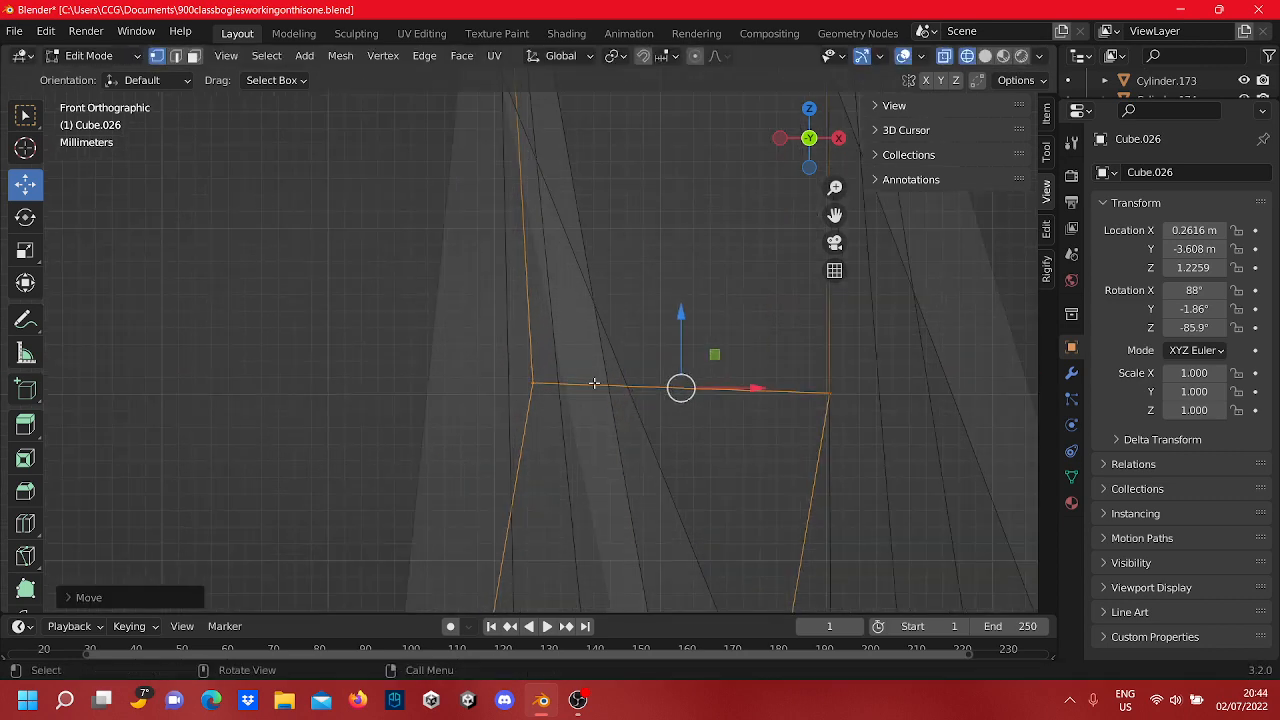
# Step: Lower that pair's left vertex about 0.6 mm along Z and shift it outward along X to square the edge with the one above
pyautogui.click(535, 381)
pyautogui.press('g')
pyautogui.press('z')
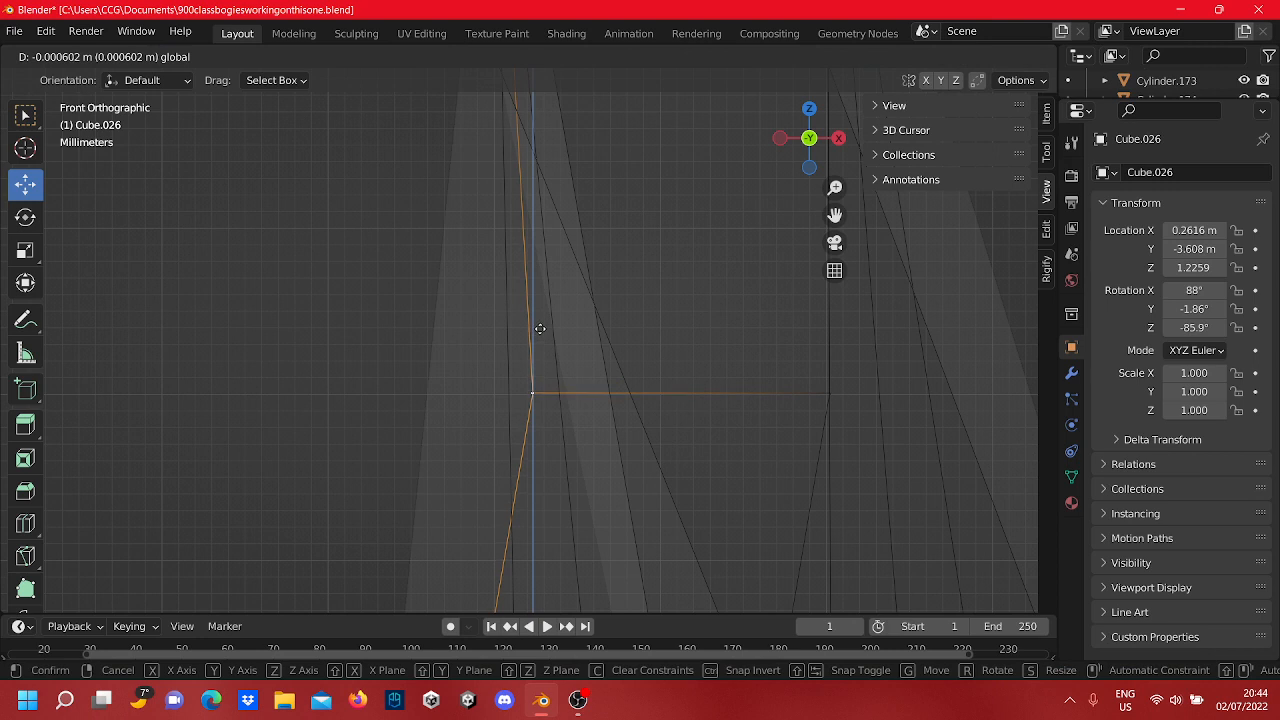
pyautogui.click(540, 328)
pyautogui.moveTo(601, 392); pyautogui.dragTo(573, 411)
pyautogui.click(667, 317)
pyautogui.scroll(-3, 673, 302)
pyautogui.keyDown('shift'); pyautogui.moveTo(682, 300); pyautogui.dragTo(612, 288, button='middle'); pyautogui.keyUp('shift')
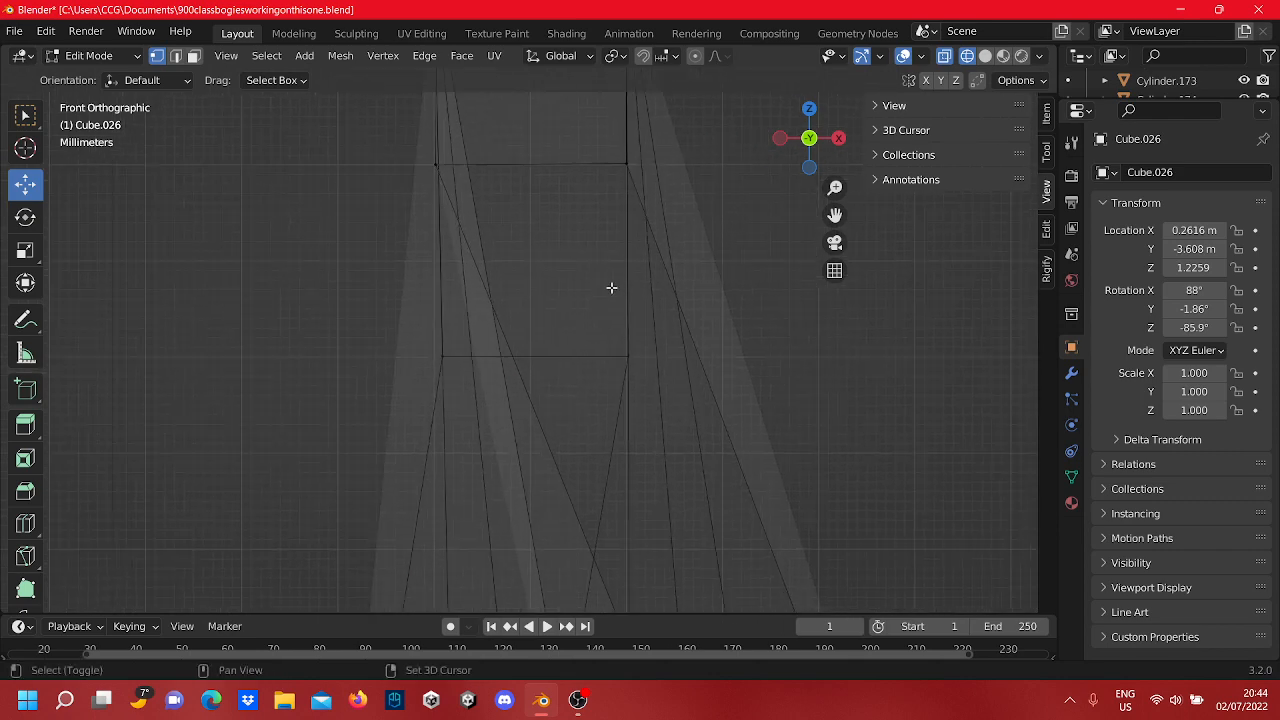
# Step: Select the four vertices at the right end of the skewed lower joint and move them along X beneath the narrow column
pyautogui.scroll(2, 611, 287)
pyautogui.scroll(-5, 611, 287)
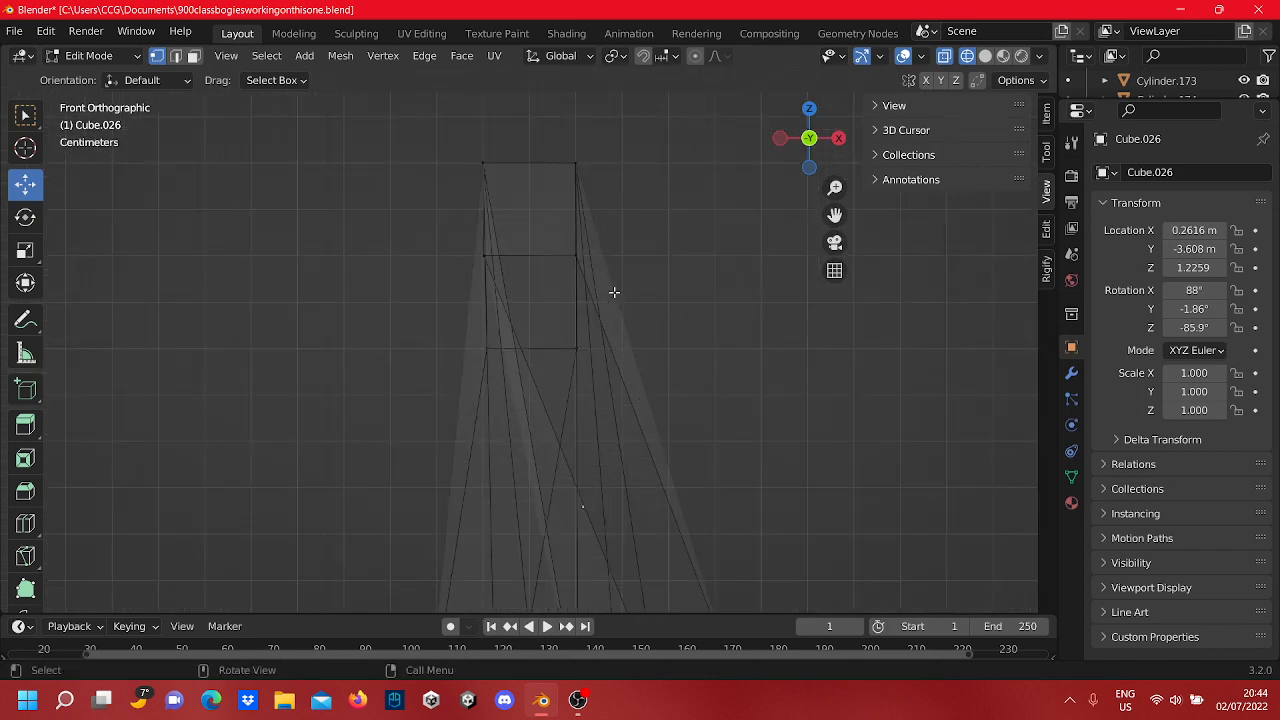
pyautogui.keyDown('shift'); pyautogui.moveTo(635, 369); pyautogui.dragTo(649, 271, button='middle'); pyautogui.keyUp('shift')
pyautogui.scroll(4, 648, 270)
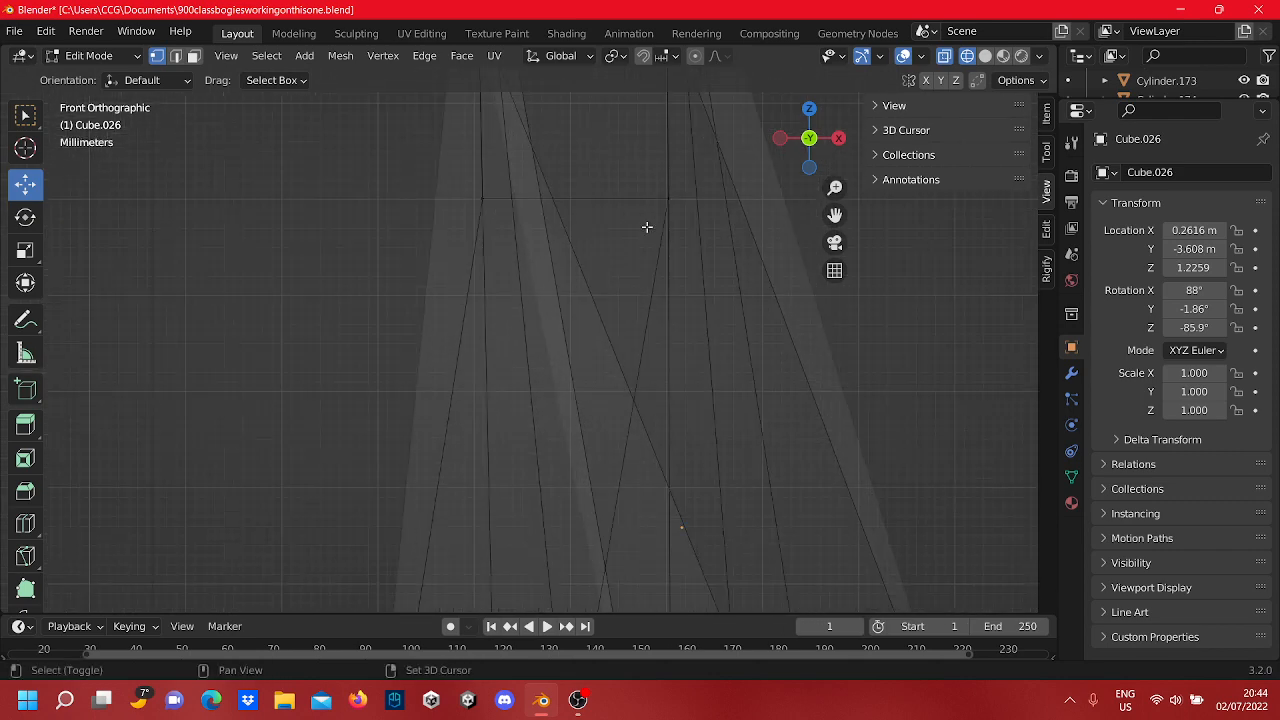
pyautogui.keyDown('shift'); pyautogui.moveTo(646, 227); pyautogui.dragTo(641, 432, button='middle'); pyautogui.keyUp('shift')
pyautogui.scroll(-4, 663, 411)
pyautogui.keyDown('shift'); pyautogui.moveTo(700, 555); pyautogui.dragTo(718, 272, button='middle'); pyautogui.keyUp('shift')
pyautogui.keyDown('shift'); pyautogui.moveTo(703, 226); pyautogui.dragTo(738, 511, button='middle'); pyautogui.keyUp('shift')
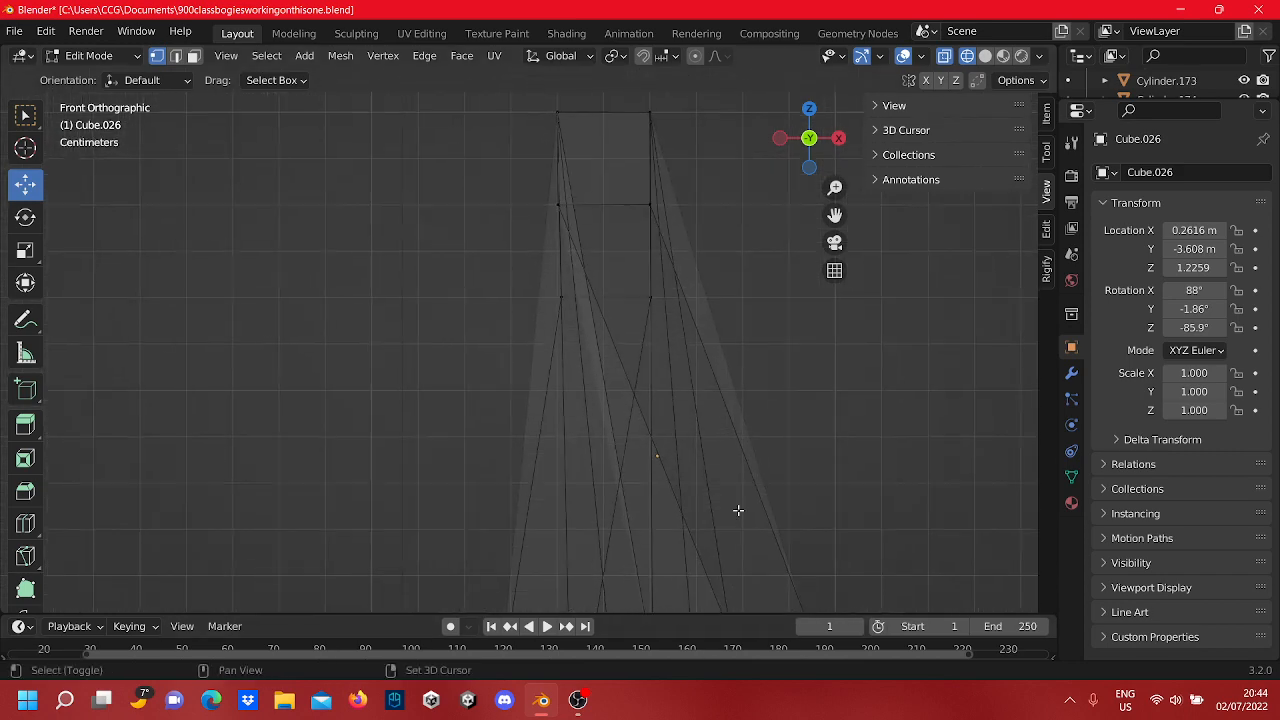
pyautogui.keyDown('shift'); pyautogui.moveTo(783, 458); pyautogui.dragTo(782, 254, button='middle'); pyautogui.keyUp('shift')
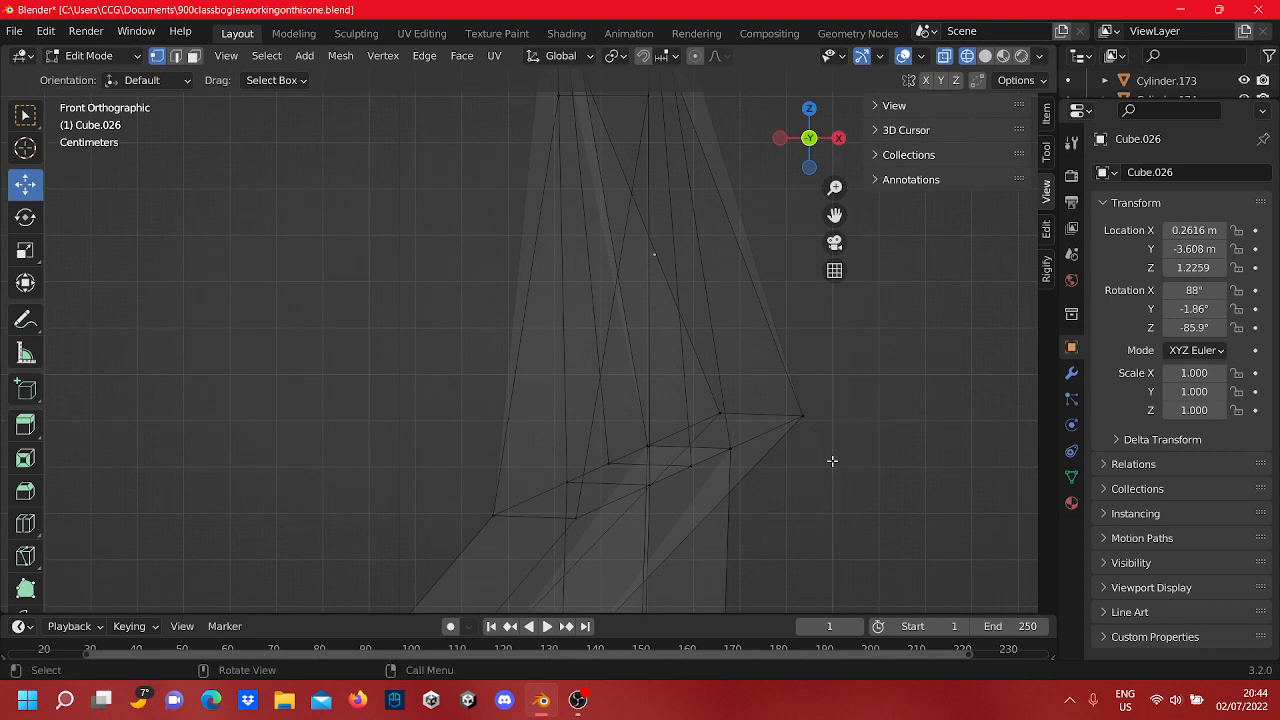
pyautogui.moveTo(832, 461); pyautogui.dragTo(663, 385)
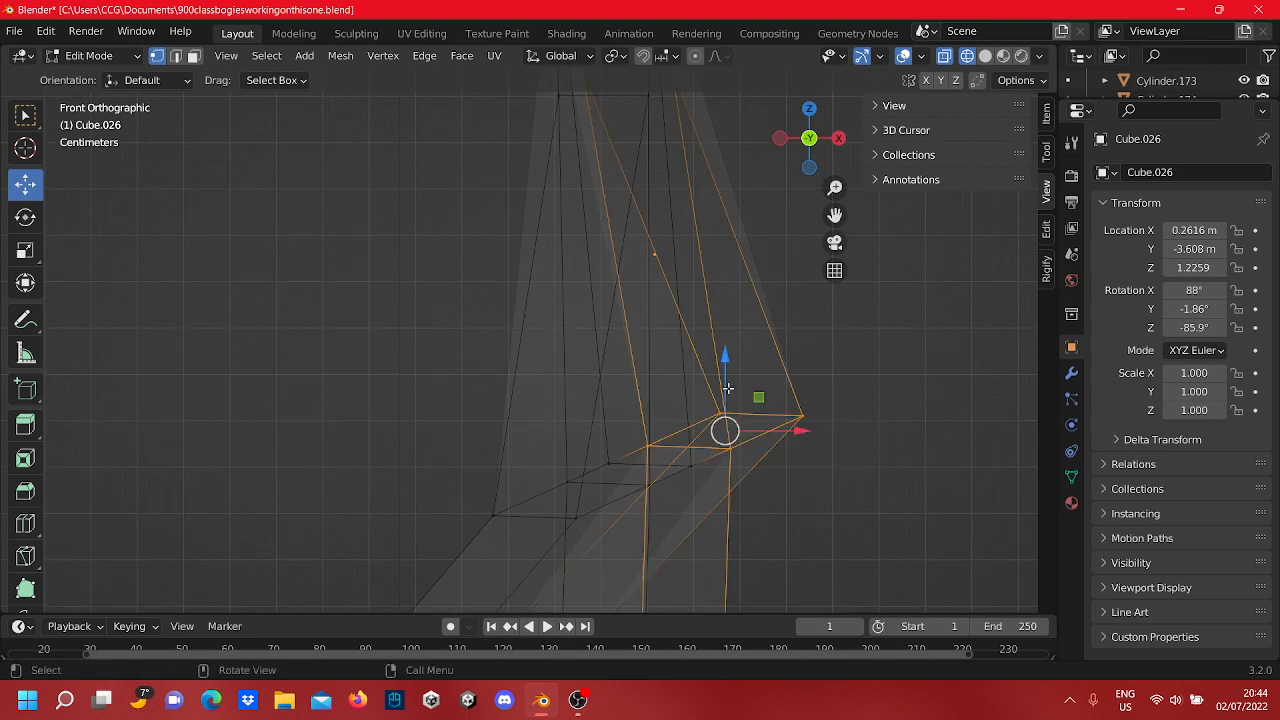
pyautogui.moveTo(795, 431); pyautogui.dragTo(690, 443)
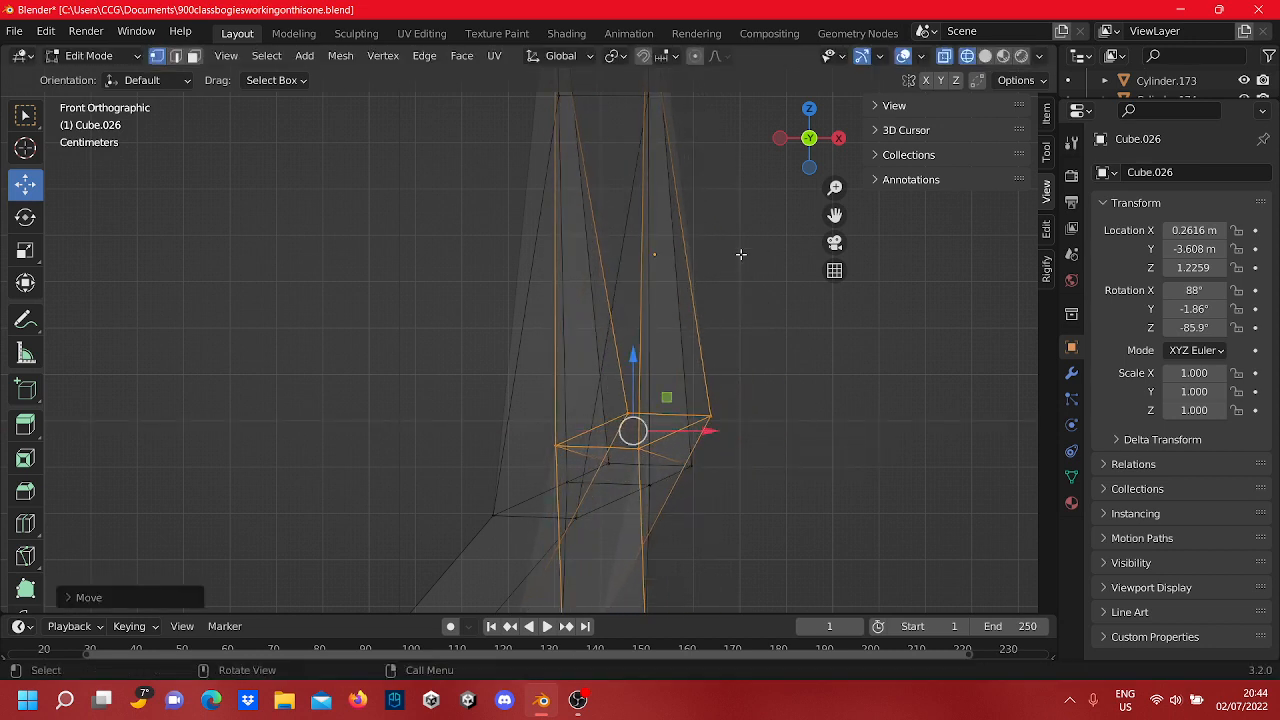
pyautogui.click(738, 216)
# Step: Shift the left vertex of the joint's front edge slightly left along X to line up with the column's left edge
pyautogui.keyDown('shift'); pyautogui.moveTo(734, 204); pyautogui.dragTo(723, 125, button='middle'); pyautogui.keyUp('shift')
pyautogui.scroll(3, 714, 257)
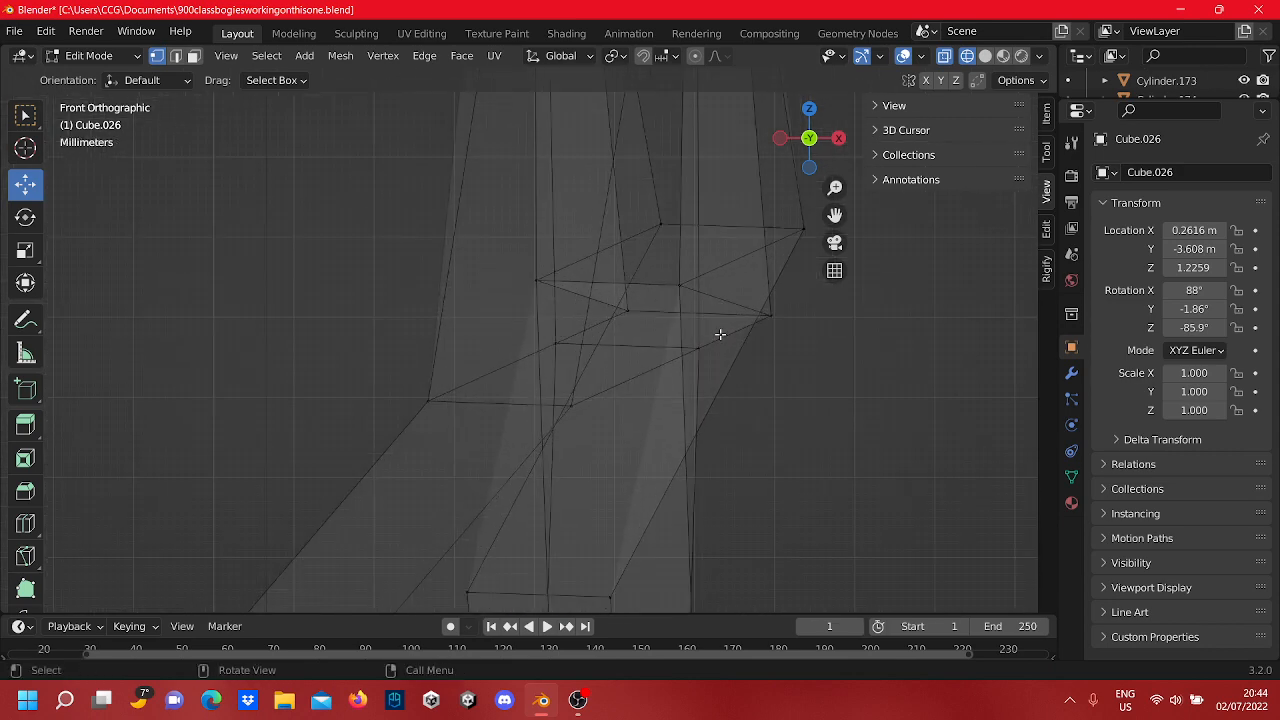
pyautogui.keyDown('shift'); pyautogui.moveTo(698, 274); pyautogui.dragTo(664, 260, button='middle'); pyautogui.keyUp('shift')
pyautogui.scroll(-4, 691, 477)
pyautogui.scroll(4, 688, 475)
pyautogui.scroll(5, 677, 340)
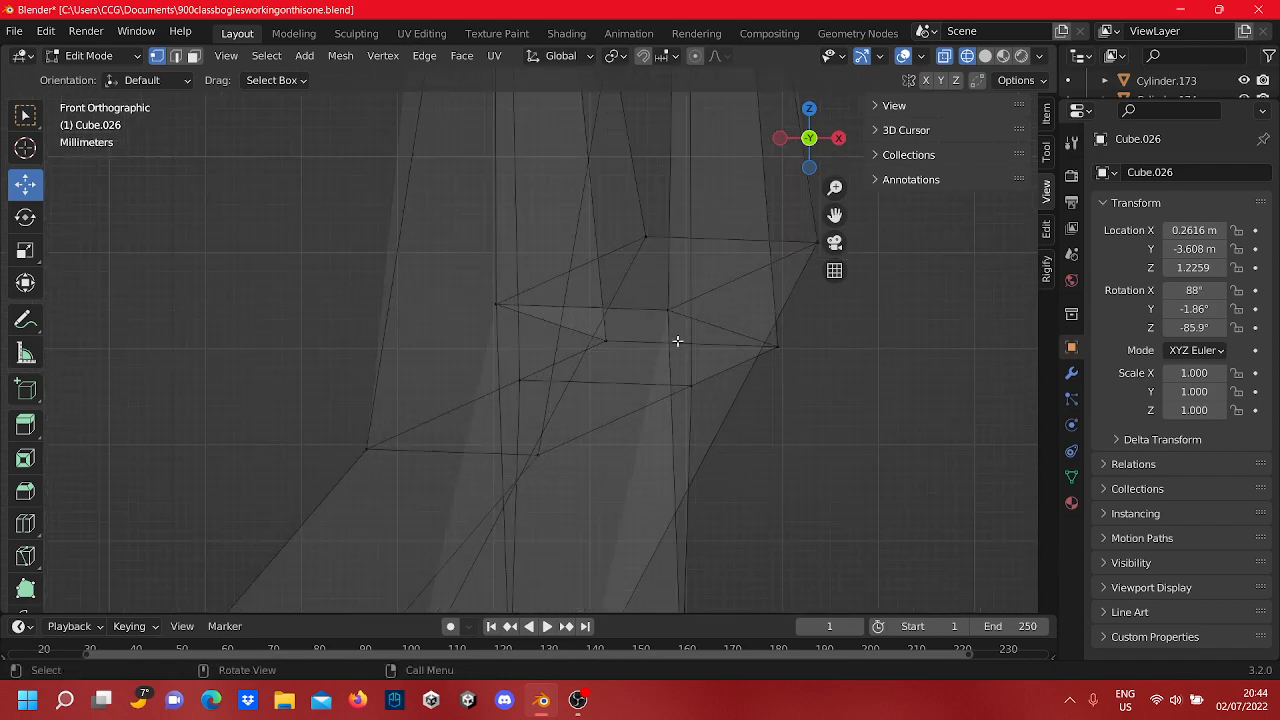
pyautogui.keyDown('shift'); pyautogui.moveTo(562, 232); pyautogui.dragTo(575, 398, button='middle'); pyautogui.keyUp('shift')
pyautogui.click(464, 413)
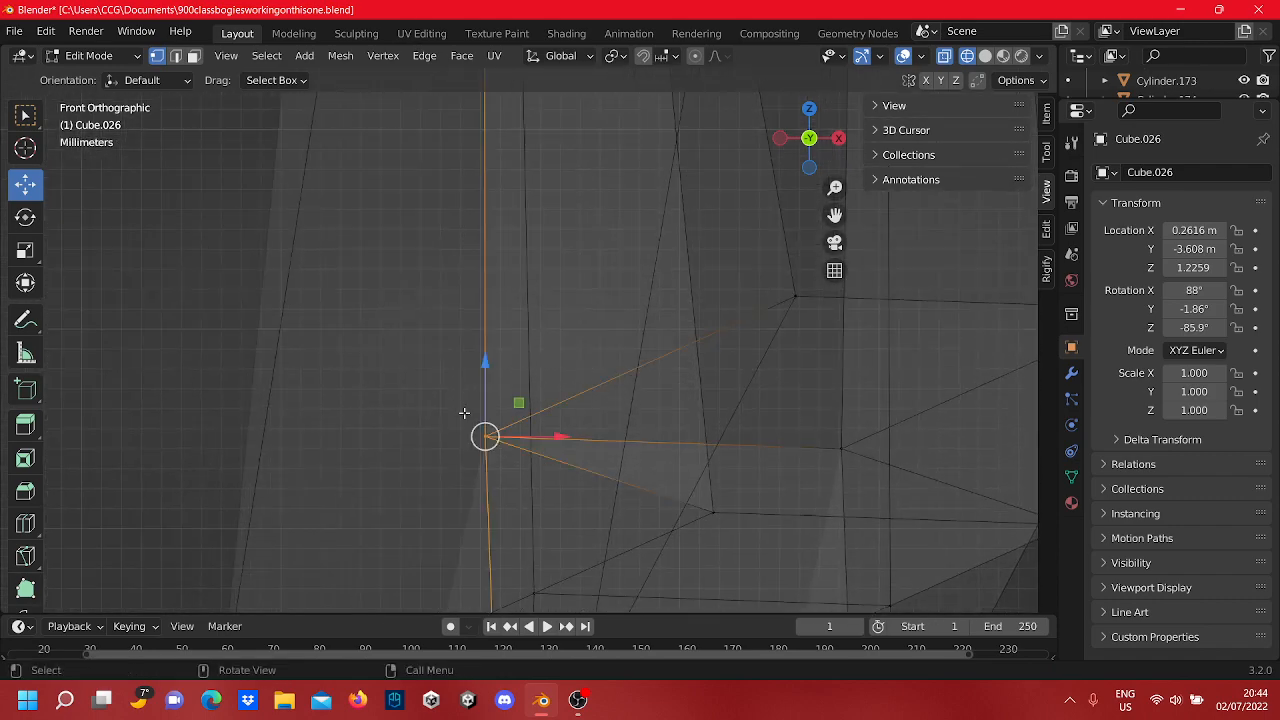
pyautogui.moveTo(513, 433); pyautogui.dragTo(482, 437)
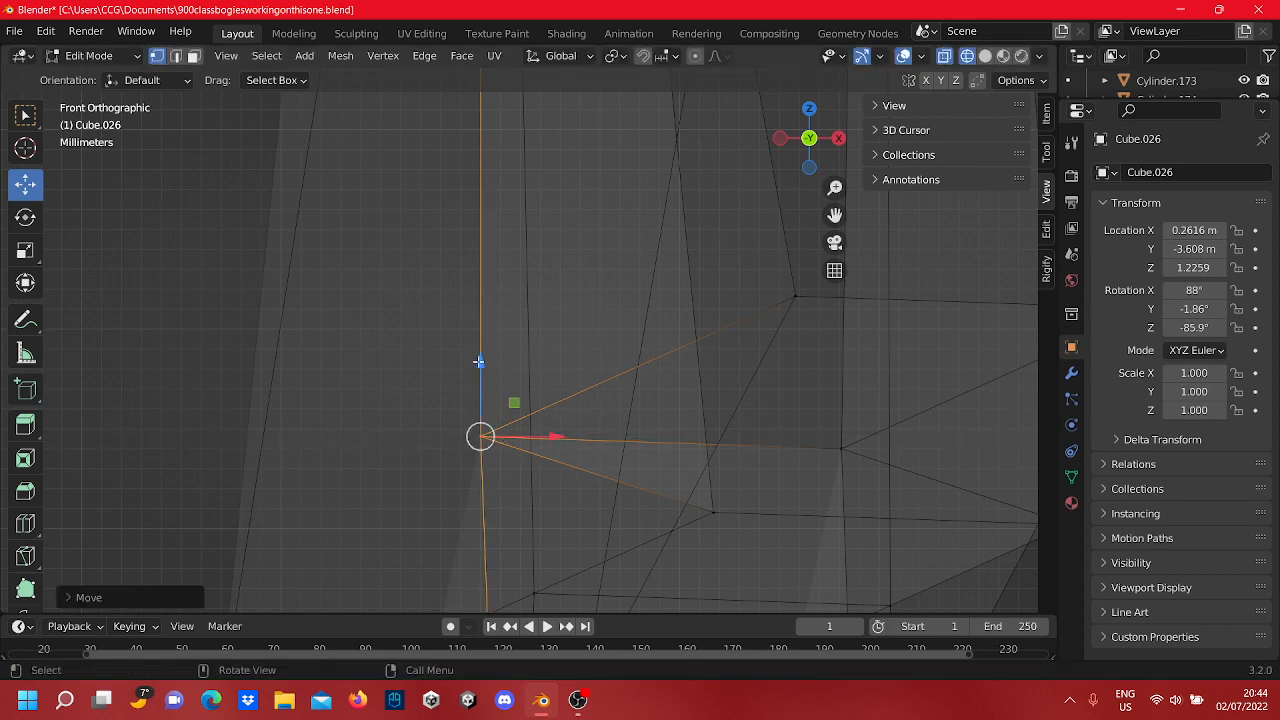
# Step: Move the right vertex of the same joint edge right along X to line up with the column's right edge
pyautogui.scroll(-3, 655, 407)
pyautogui.scroll(2, 655, 407)
pyautogui.keyDown('shift'); pyautogui.moveTo(774, 437); pyautogui.dragTo(586, 312, button='middle'); pyautogui.keyUp('shift')
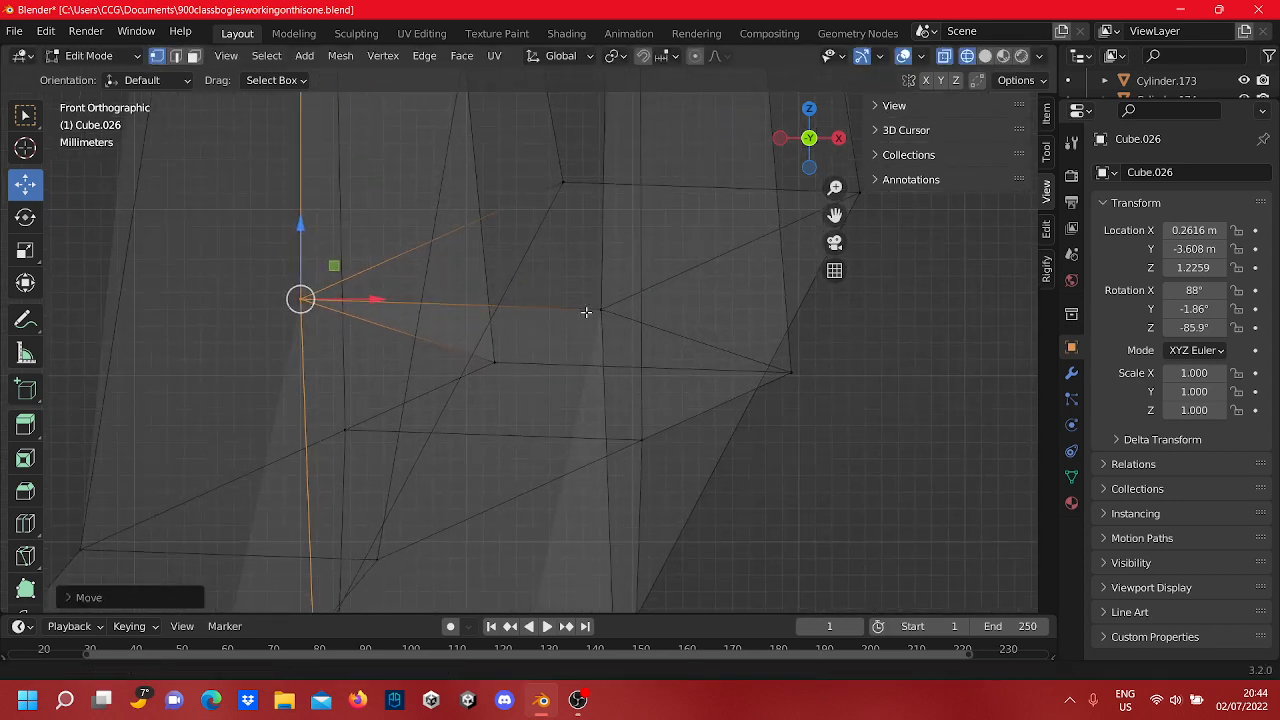
pyautogui.click(598, 301)
pyautogui.moveTo(605, 302); pyautogui.dragTo(666, 331)
# Step: Move the joint's two uppermost vertices along X and Z onto the aligned vertex pair at the column's edges
pyautogui.click(562, 179)
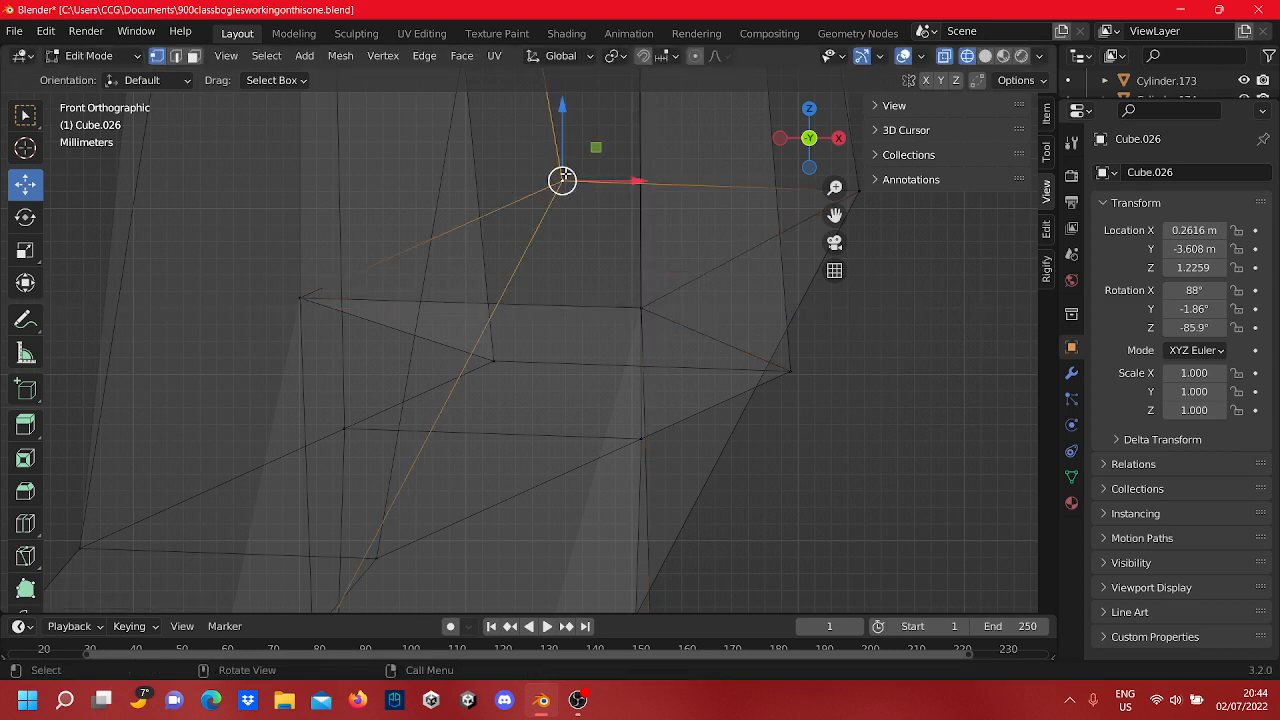
pyautogui.moveTo(562, 181); pyautogui.dragTo(300, 231)
pyautogui.moveTo(301, 126); pyautogui.dragTo(306, 251)
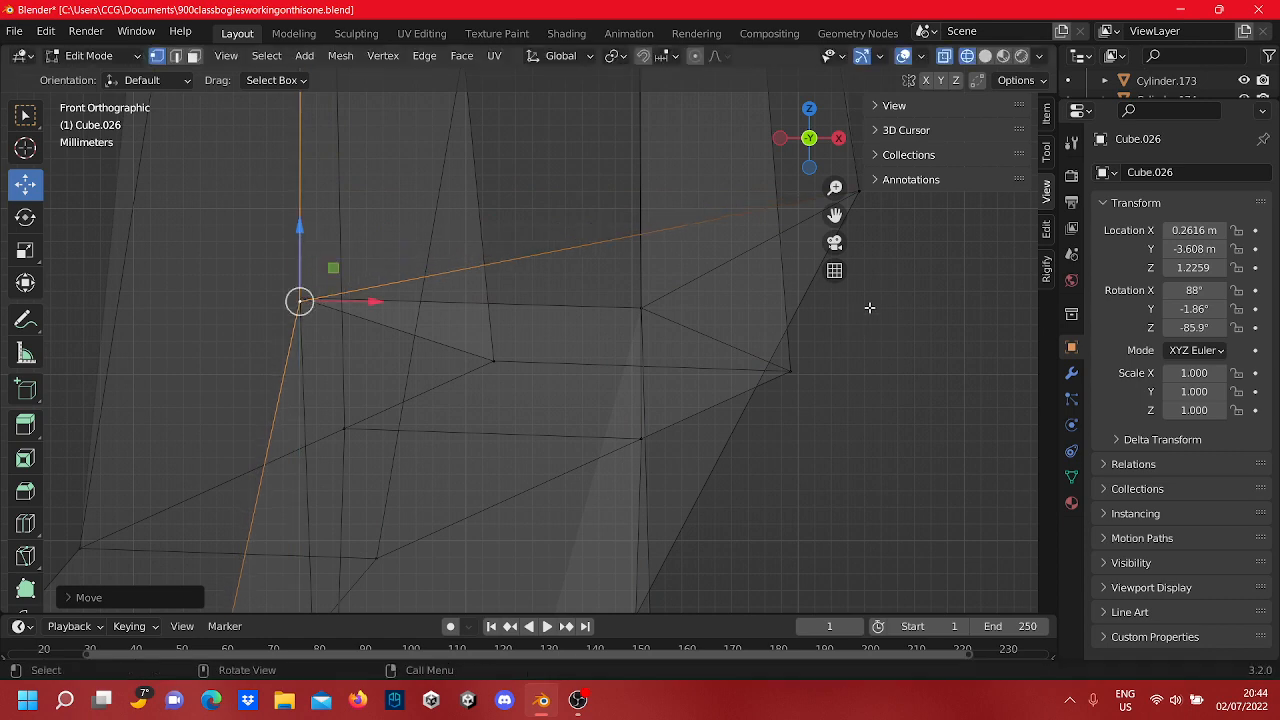
pyautogui.click(853, 186)
pyautogui.keyDown('shift'); pyautogui.moveTo(826, 342); pyautogui.dragTo(764, 476, button='middle'); pyautogui.keyUp('shift')
pyautogui.moveTo(801, 265); pyautogui.dragTo(811, 380)
pyautogui.moveTo(860, 436); pyautogui.dragTo(646, 456)
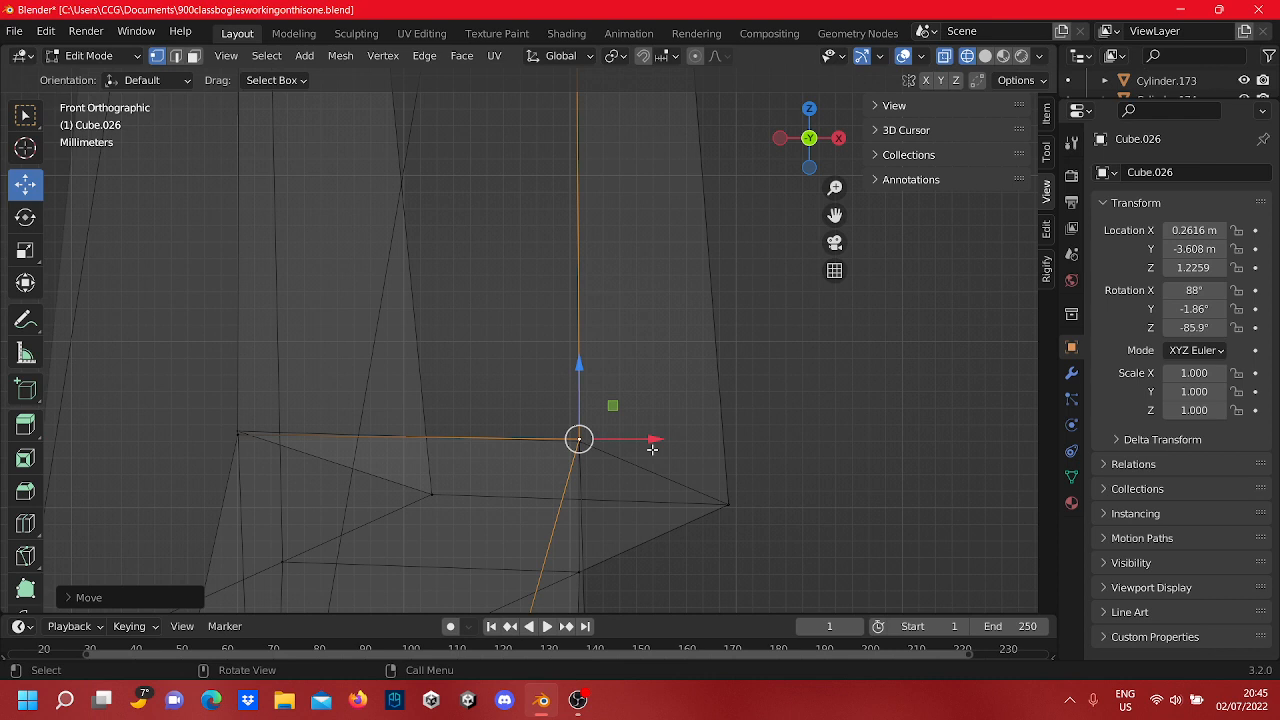
# Step: Switch to the back orthographic view and examine the vertices around the joint
pyautogui.moveTo(852, 377); pyautogui.dragTo(850, 250, button='middle')
pyautogui.click(821, 152)
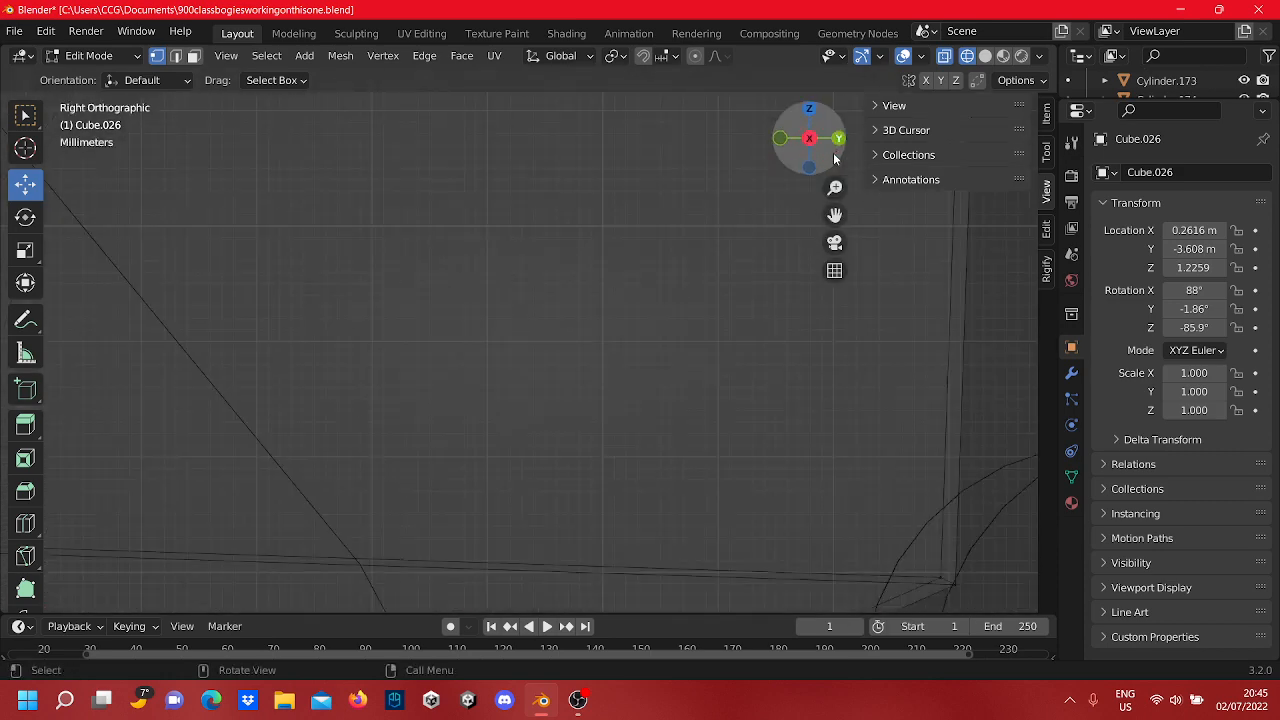
pyautogui.click(837, 138)
pyautogui.scroll(5, 600, 320)
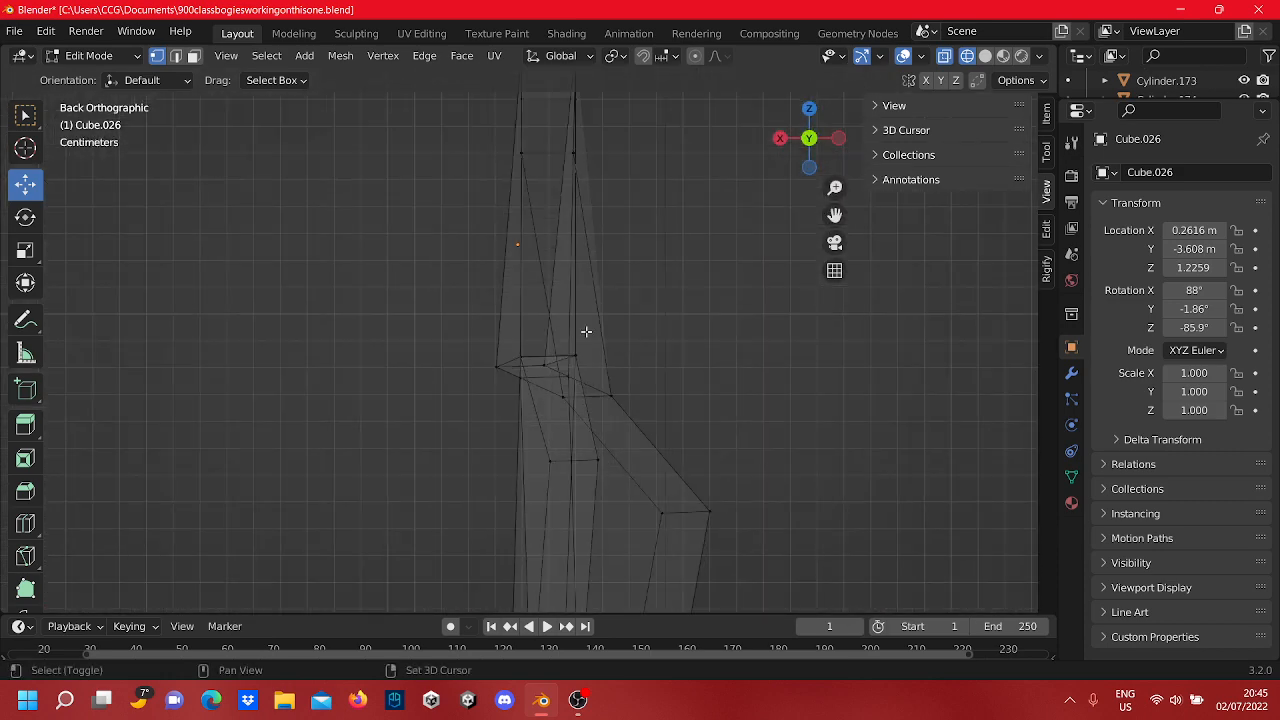
pyautogui.scroll(-8, 623, 321)
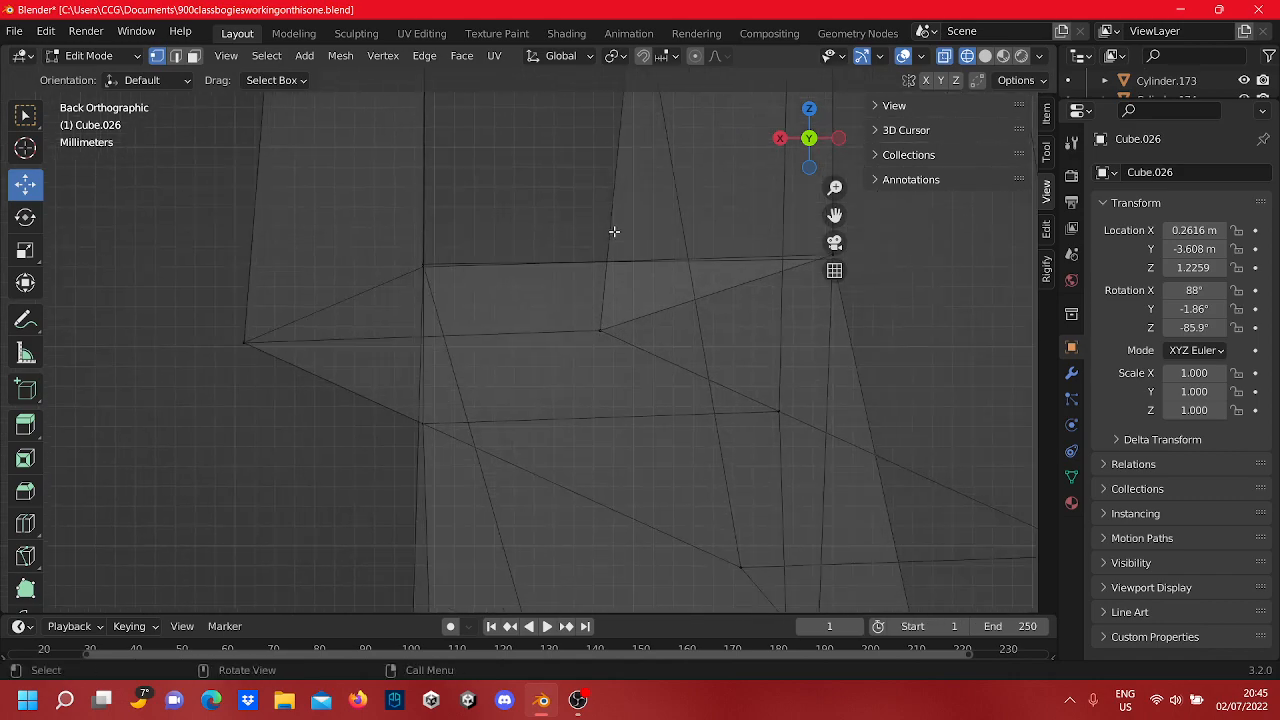
pyautogui.keyDown('shift'); pyautogui.moveTo(671, 448); pyautogui.dragTo(702, 300, button='middle'); pyautogui.keyUp('shift')
pyautogui.scroll(6, 711, 400)
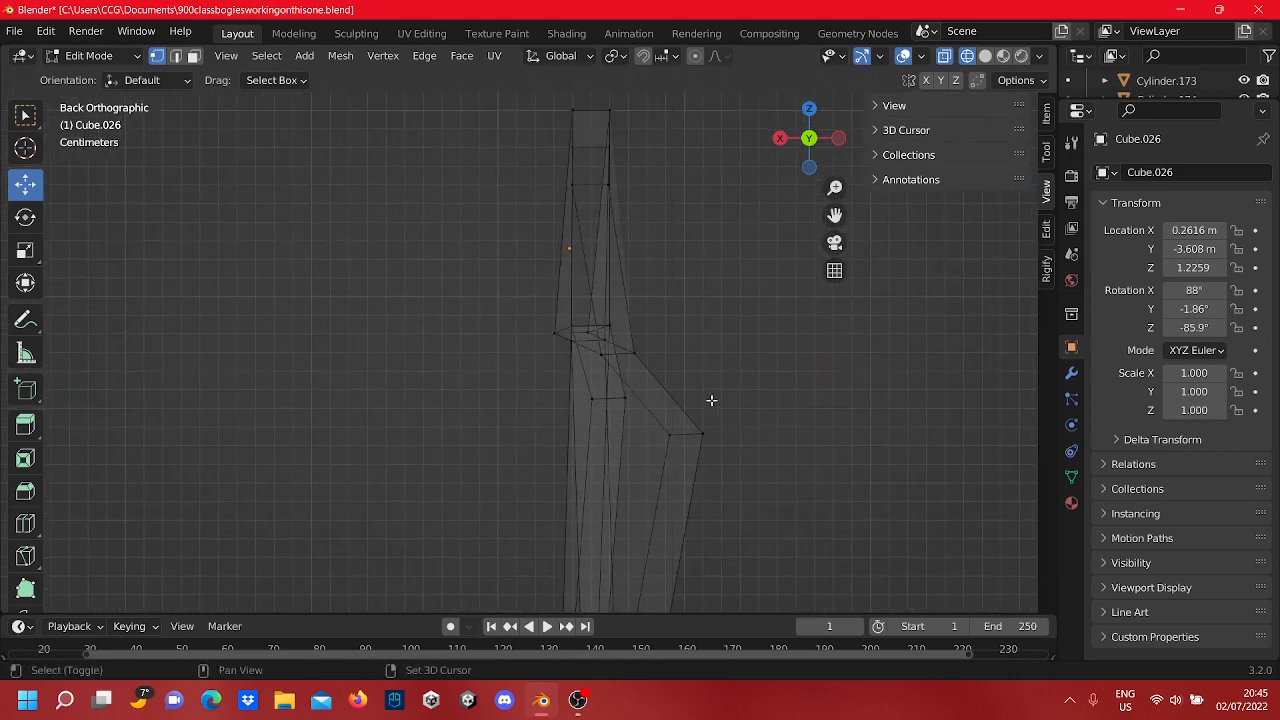
pyautogui.scroll(-2, 430, 400)
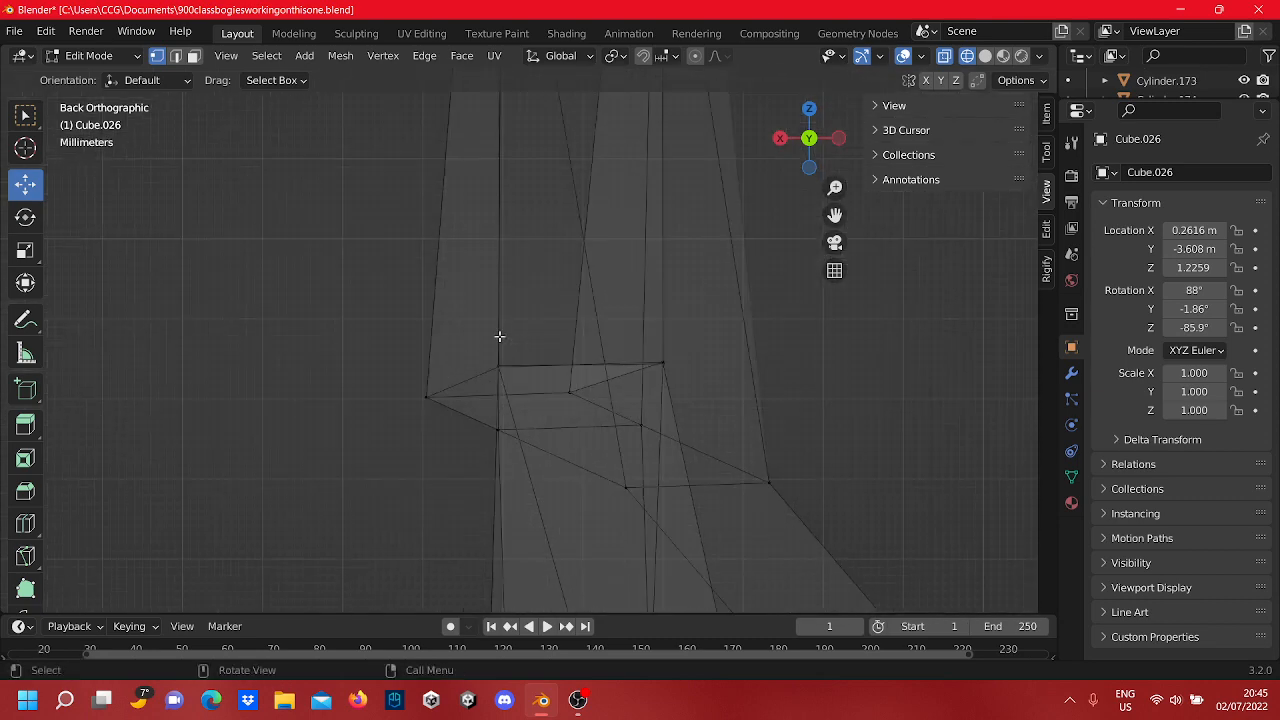
pyautogui.keyDown('shift'); pyautogui.moveTo(517, 310); pyautogui.dragTo(554, 557, button='middle'); pyautogui.keyUp('shift')
pyautogui.scroll(-5, 546, 394)
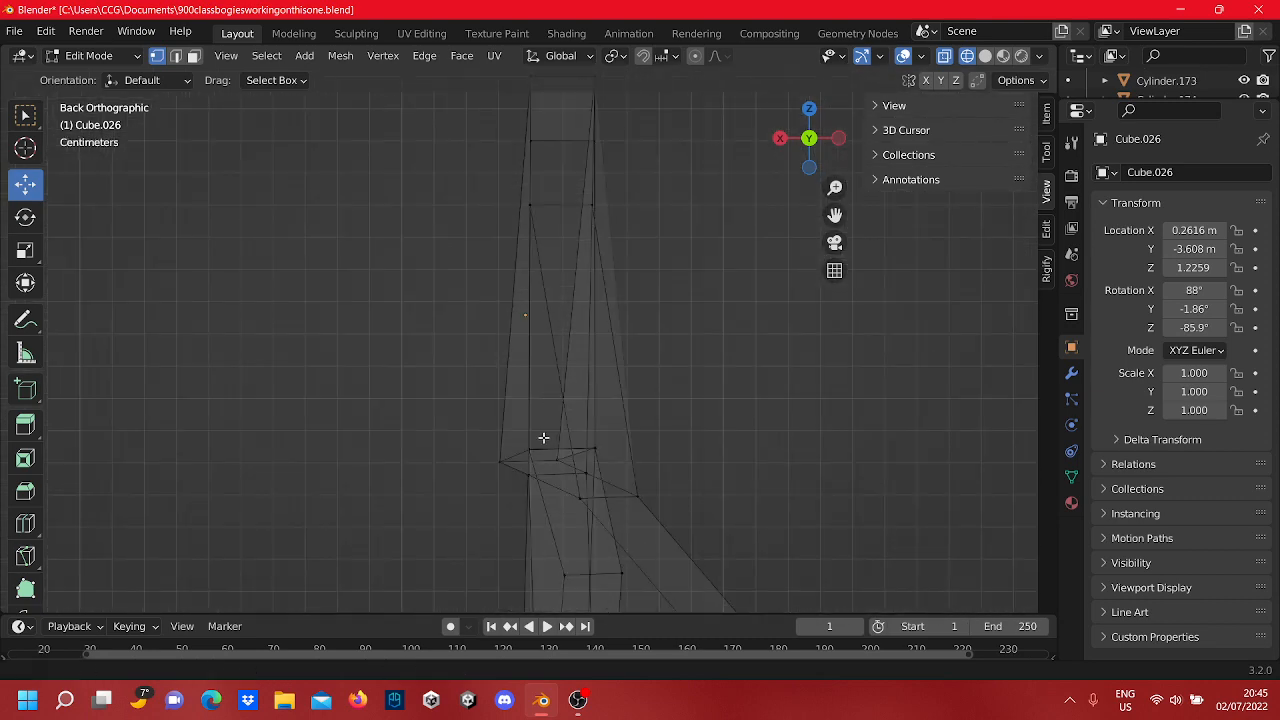
pyautogui.scroll(6, 534, 320)
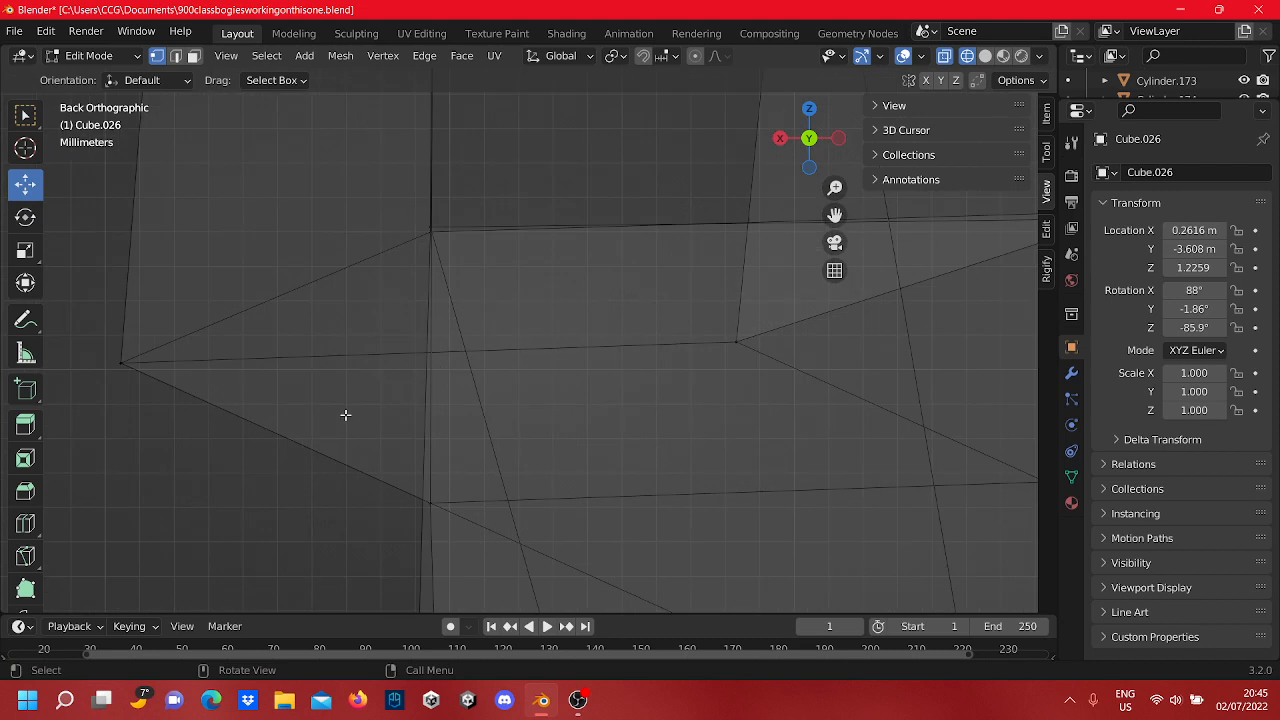
# Step: Move the joint's outermost protruding vertex inward along X to the column's outer edge and lower it slightly along Z
pyautogui.keyDown('shift'); pyautogui.moveTo(345, 414); pyautogui.dragTo(457, 429, button='middle'); pyautogui.keyUp('shift')
pyautogui.click(241, 383)
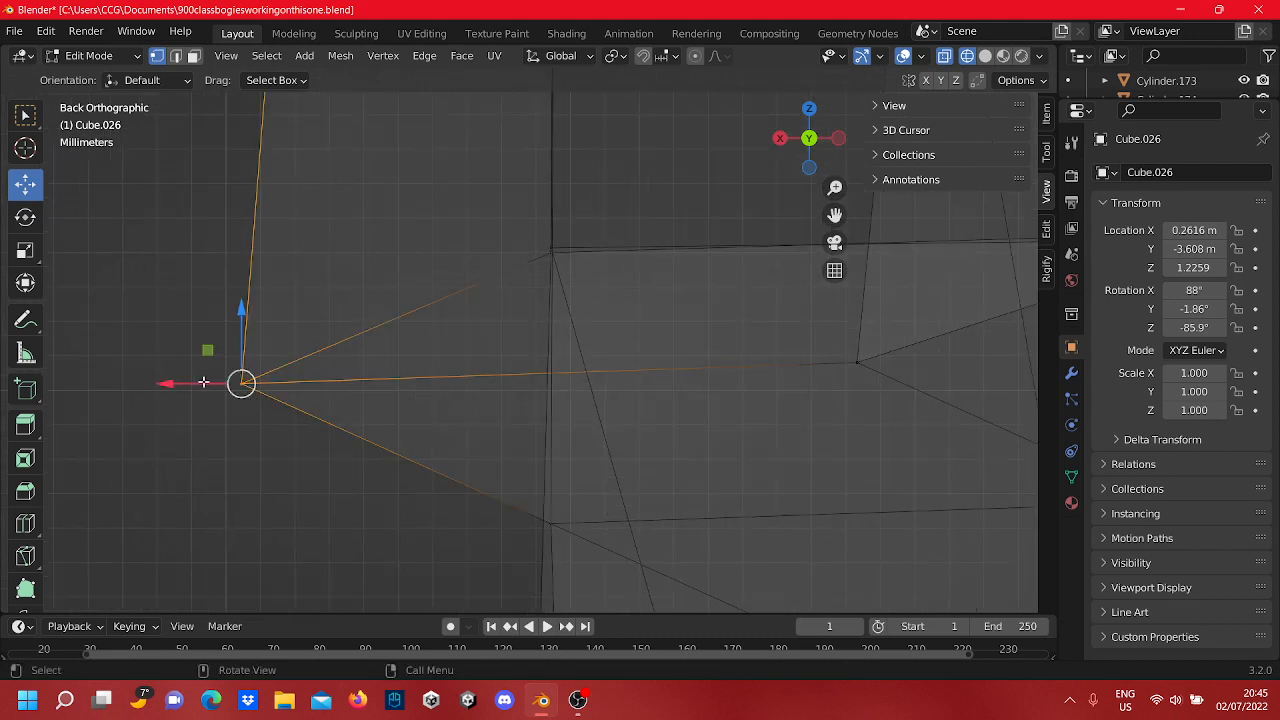
pyautogui.moveTo(203, 383); pyautogui.dragTo(522, 398)
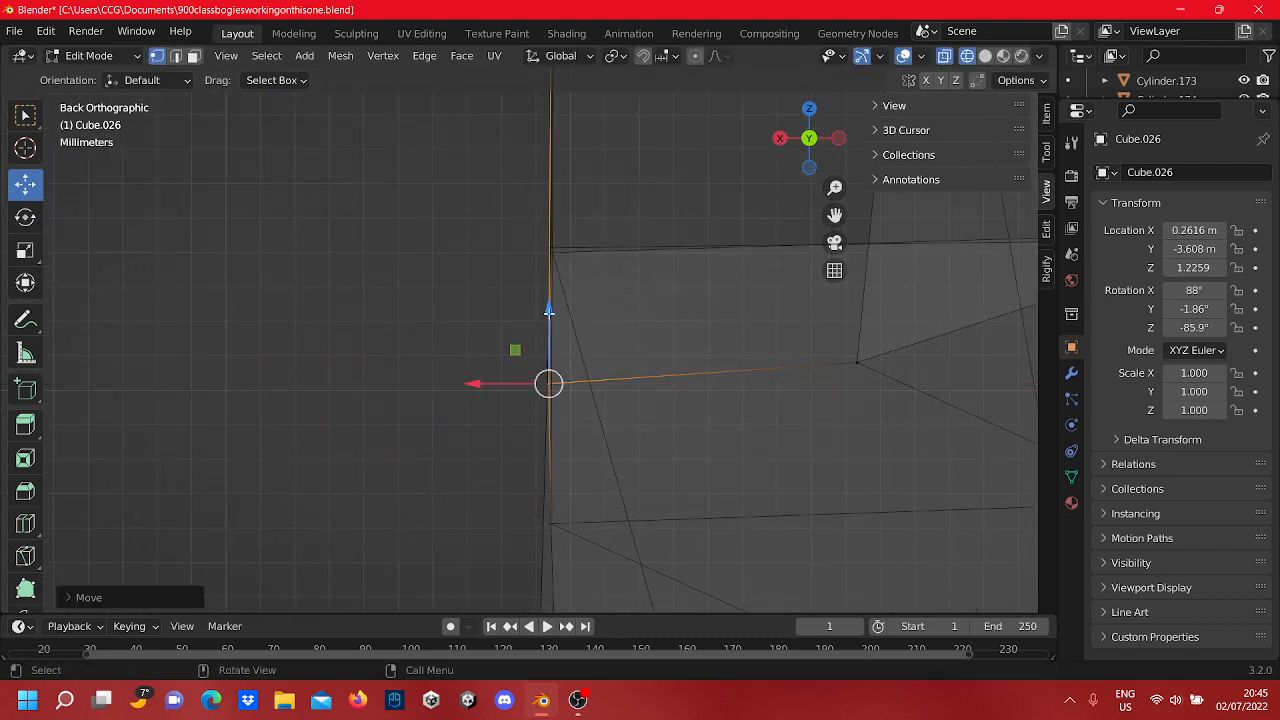
pyautogui.moveTo(549, 316); pyautogui.dragTo(548, 324)
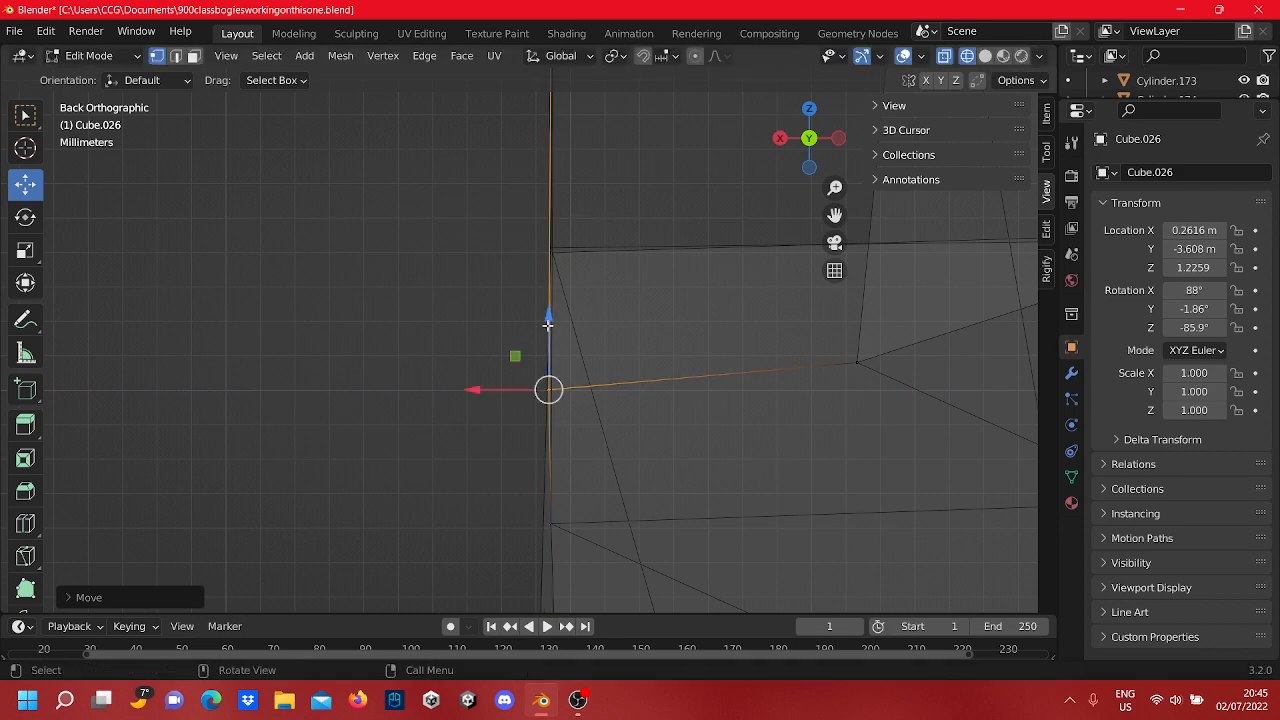
pyautogui.click(555, 230)
# Step: Examine the nearly overlapping vertices at the joint's upper outer corner and their alignment with the column
pyautogui.scroll(3, 554, 226)
pyautogui.keyDown('shift'); pyautogui.moveTo(620, 257); pyautogui.dragTo(620, 466, button='middle'); pyautogui.keyUp('shift')
pyautogui.scroll(3, 620, 464)
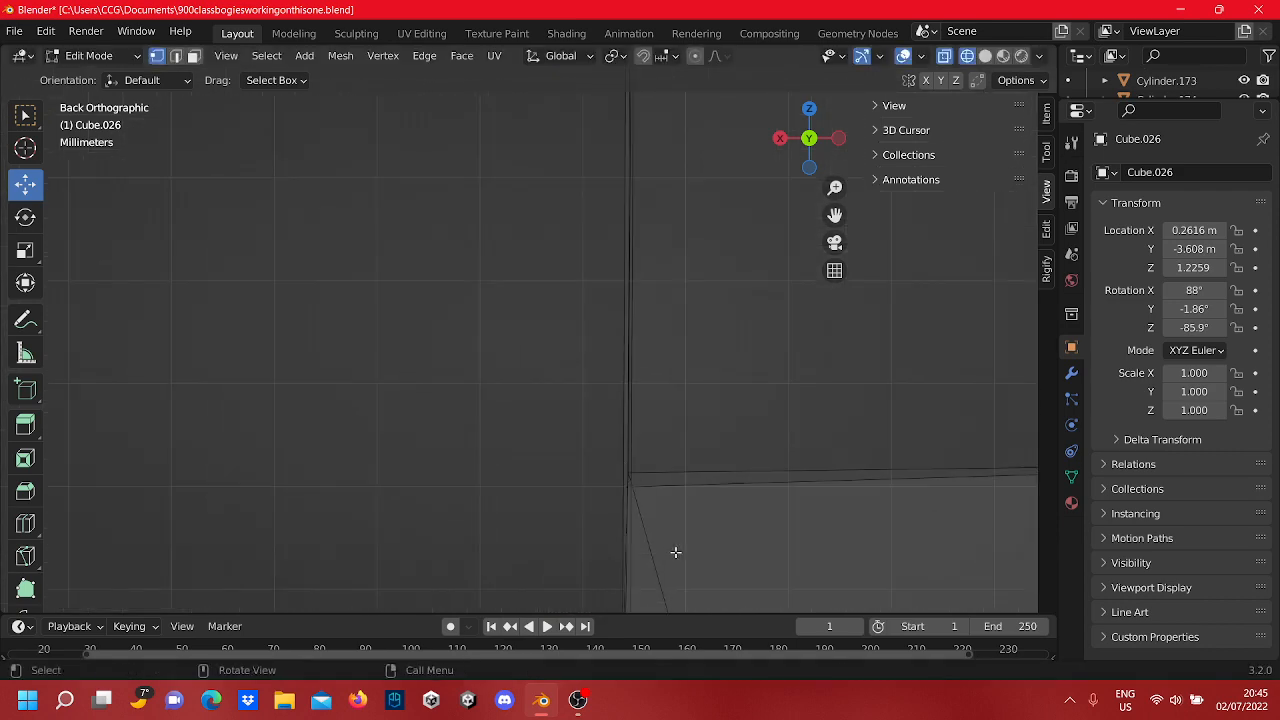
pyautogui.moveTo(683, 569); pyautogui.dragTo(576, 345)
pyautogui.scroll(-12, 575, 346)
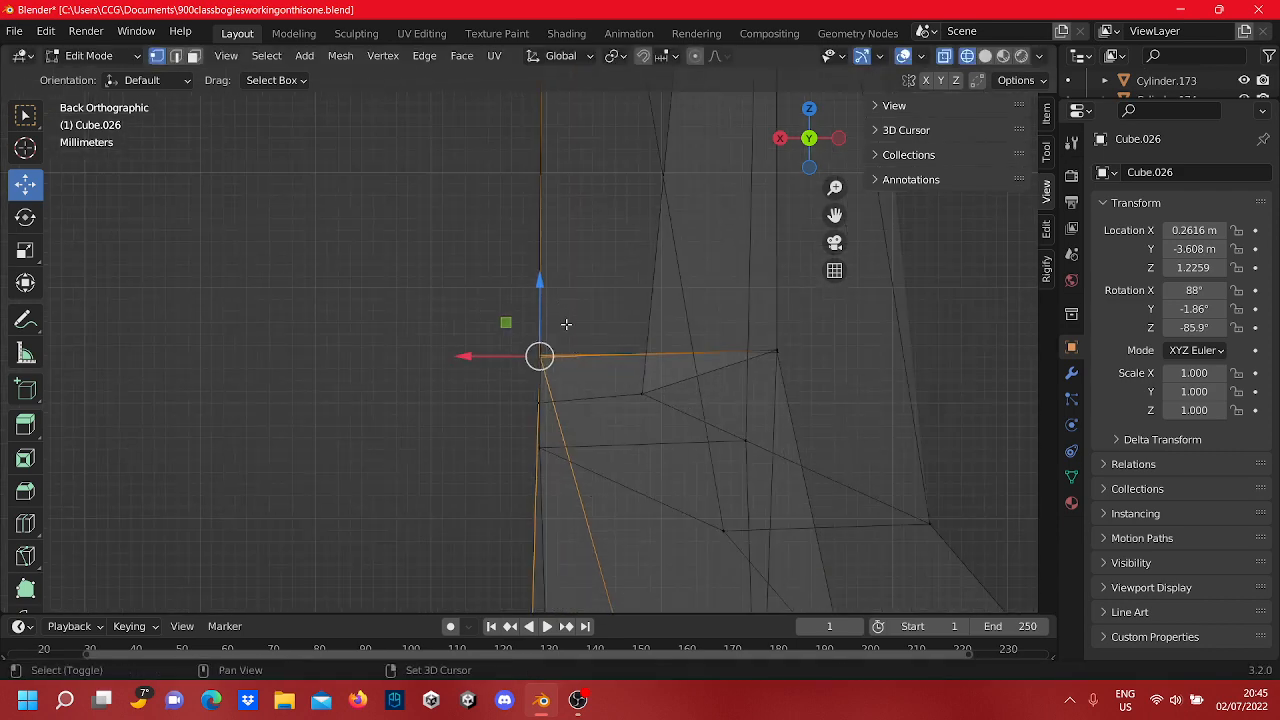
pyautogui.click(614, 274)
pyautogui.scroll(-6, 537, 409)
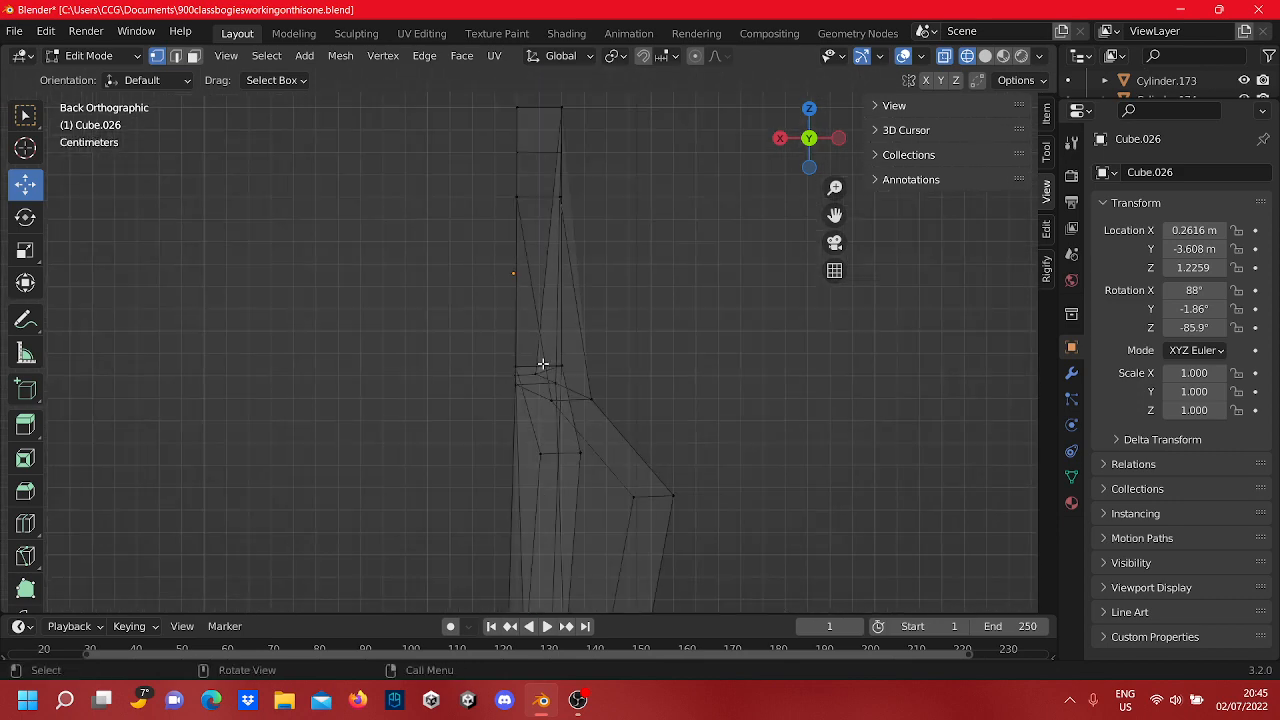
pyautogui.scroll(14, 543, 364)
pyautogui.keyDown('shift'); pyautogui.moveTo(497, 531); pyautogui.dragTo(648, 80, button='middle'); pyautogui.keyUp('shift')
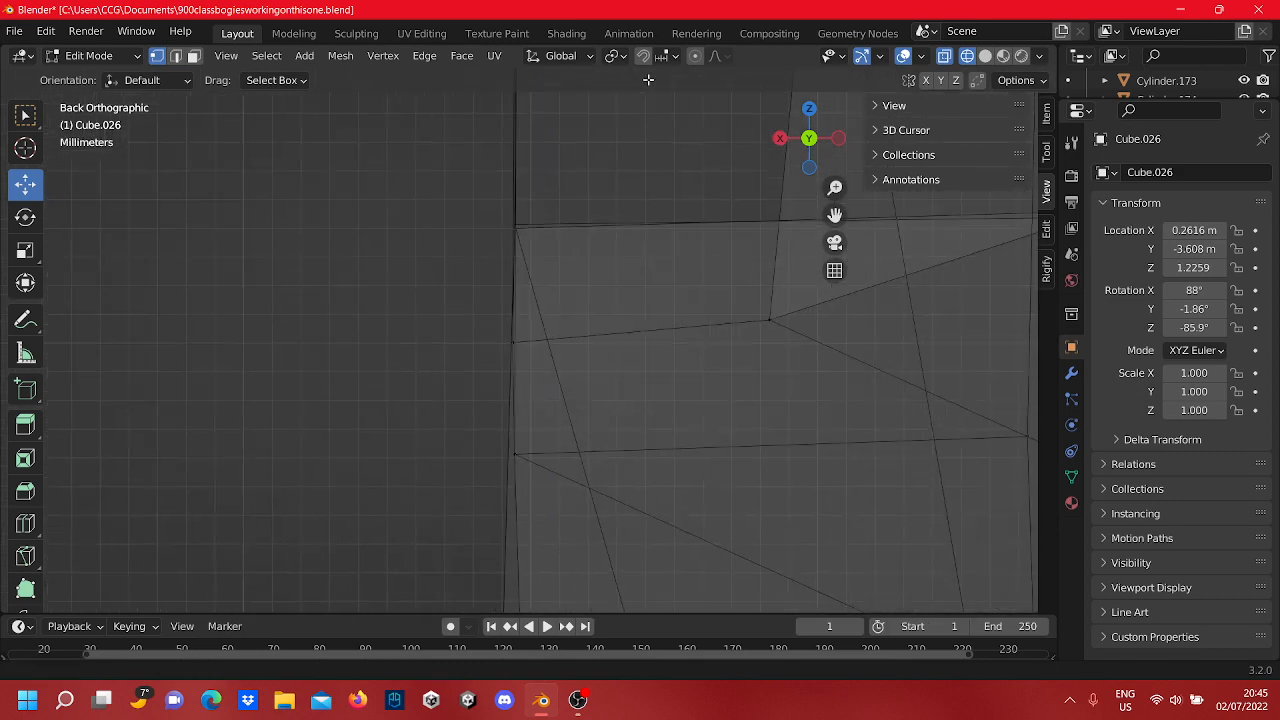
pyautogui.scroll(4, 557, 220)
pyautogui.keyDown('shift'); pyautogui.moveTo(530, 232); pyautogui.dragTo(584, 363, button='middle'); pyautogui.keyUp('shift')
pyautogui.scroll(4, 588, 300)
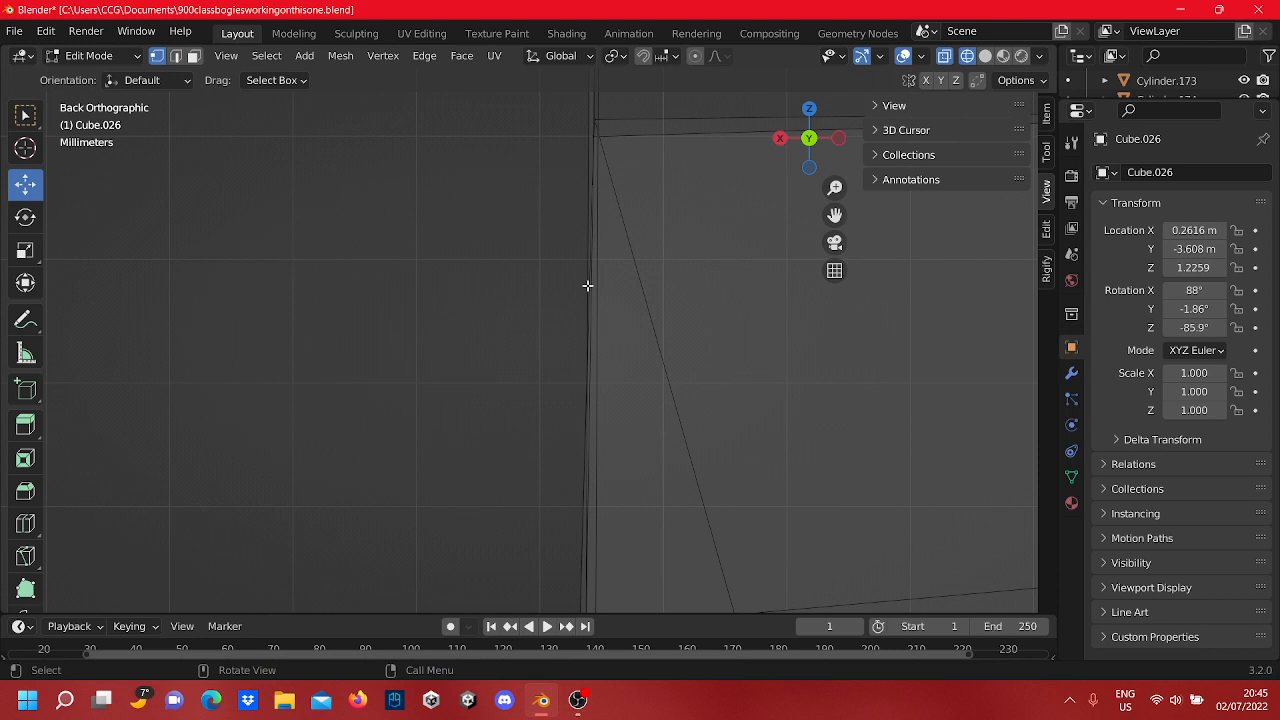
# Step: Lower the two nearly overlapping vertices at the joint's upper outer corner along Z to the vertex below
pyautogui.click(601, 133)
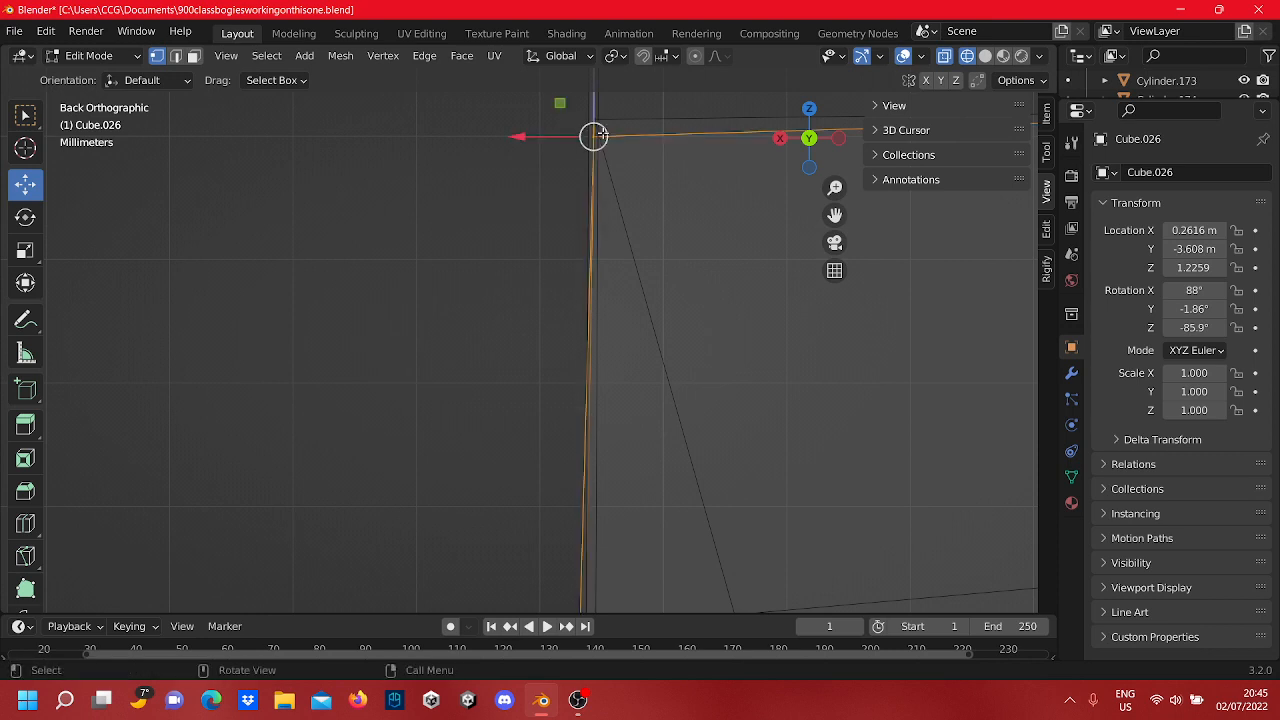
pyautogui.scroll(-7, 561, 240)
pyautogui.keyDown('shift'); pyautogui.moveTo(612, 293); pyautogui.dragTo(617, 220, button='middle'); pyautogui.keyUp('shift')
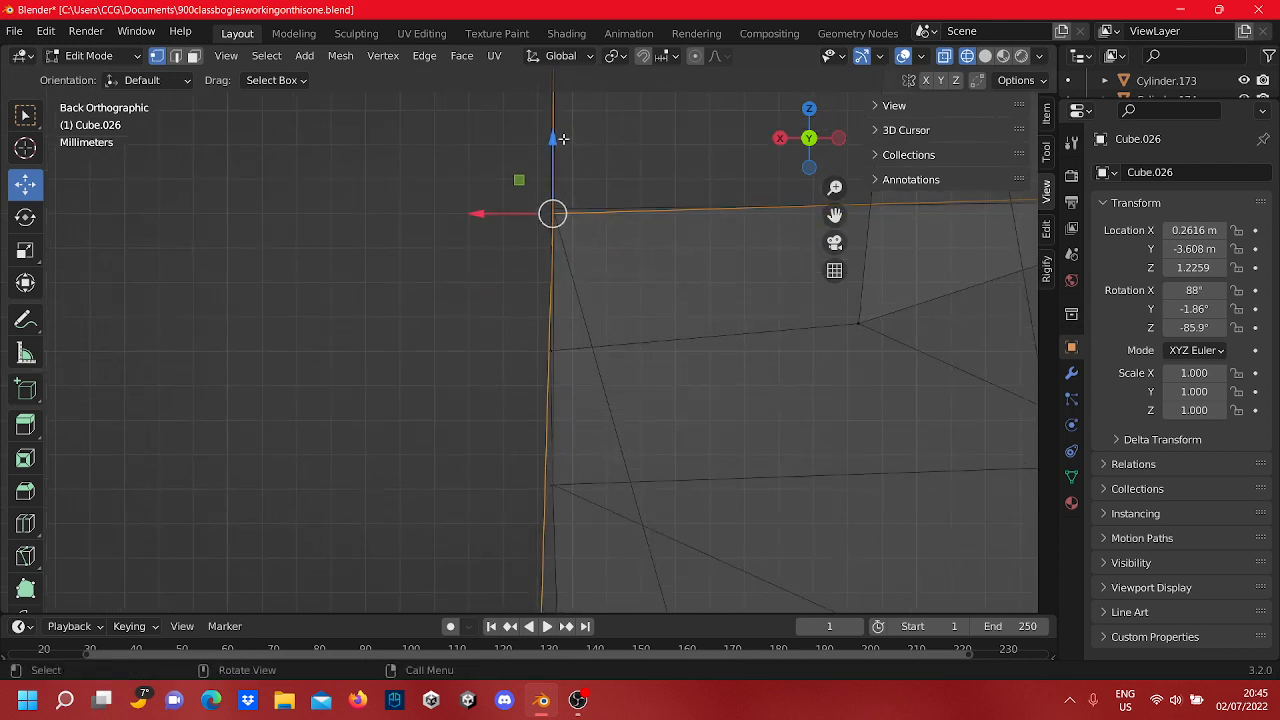
pyautogui.moveTo(557, 145); pyautogui.dragTo(572, 277)
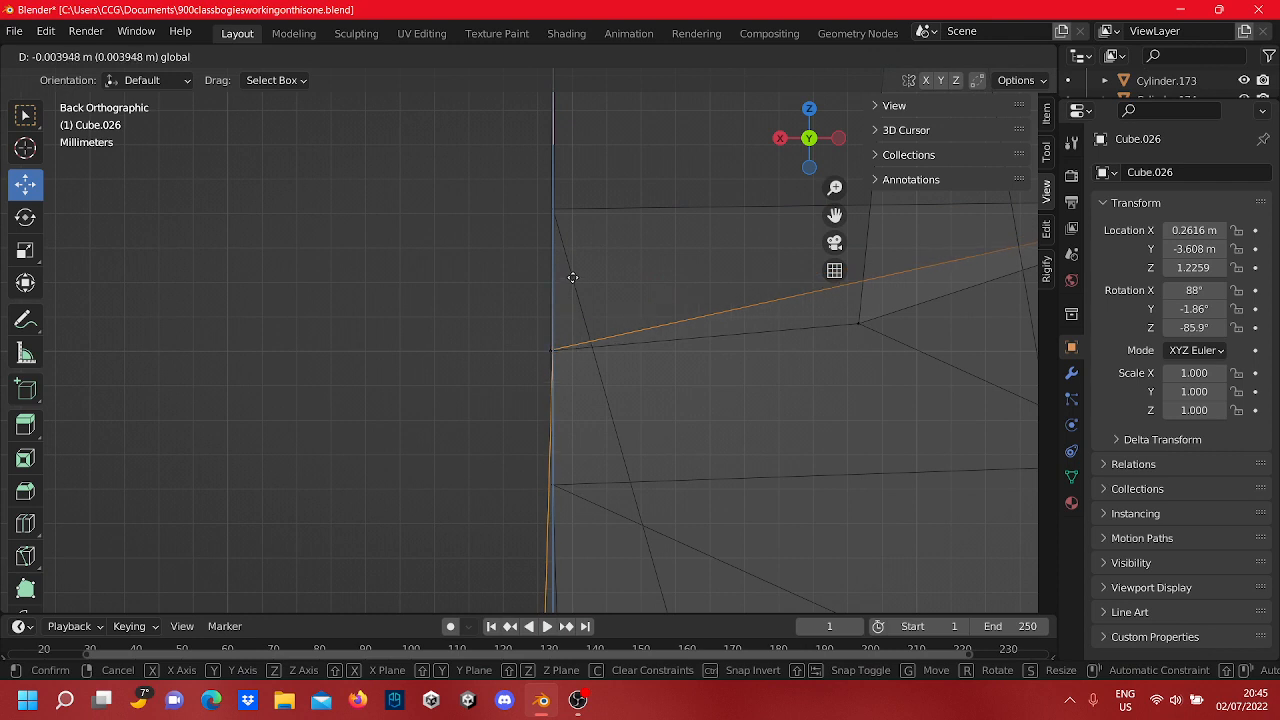
pyautogui.hotkey('ctrl', 'z')
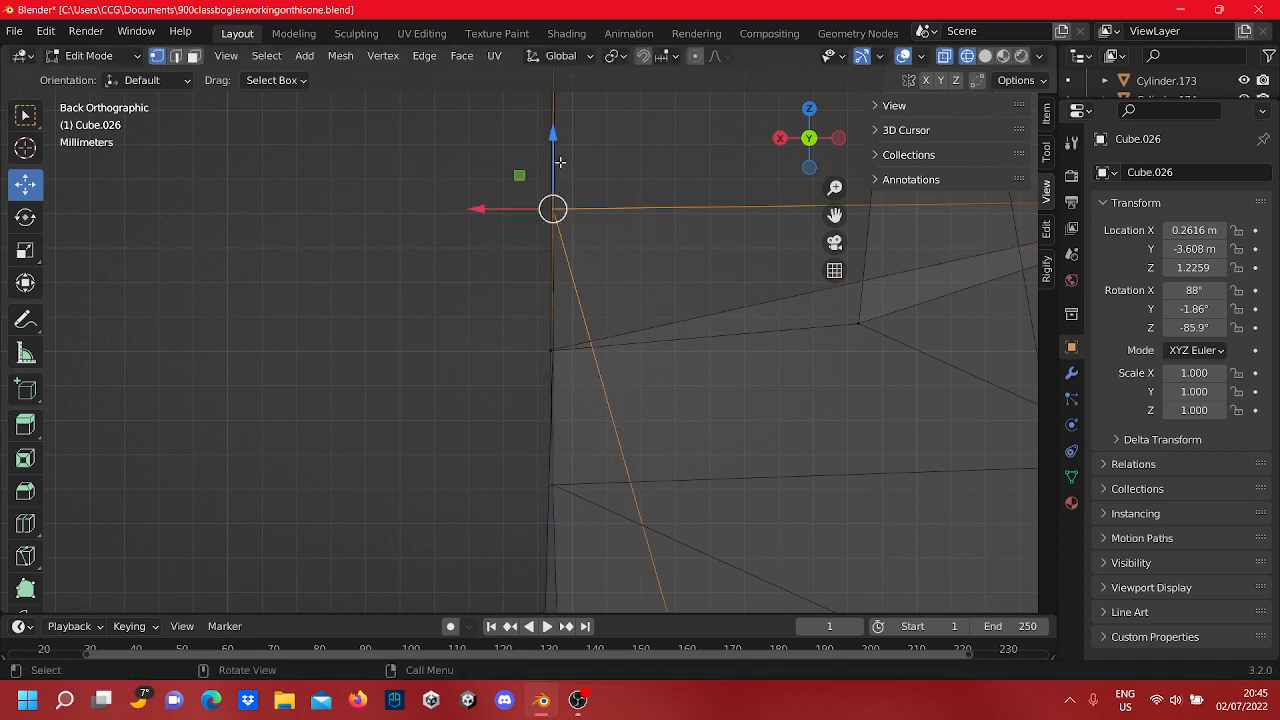
pyautogui.moveTo(560, 162); pyautogui.dragTo(563, 301)
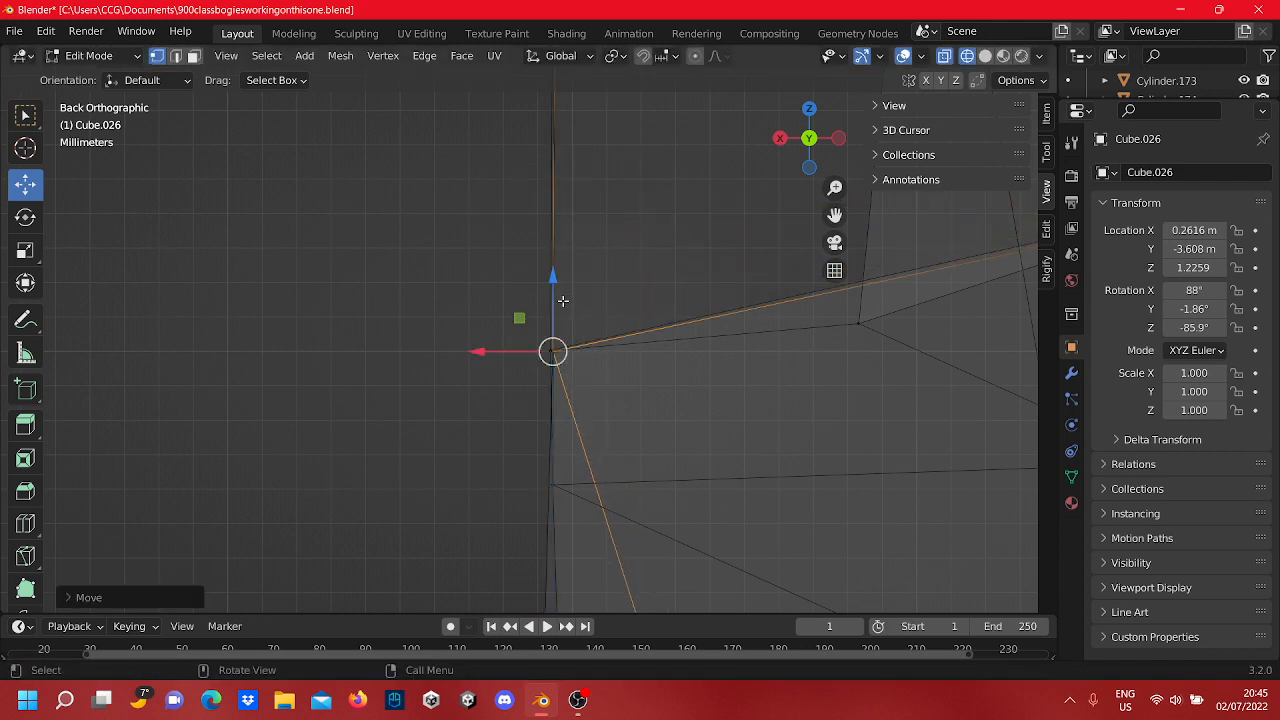
pyautogui.scroll(-6, 449, 220)
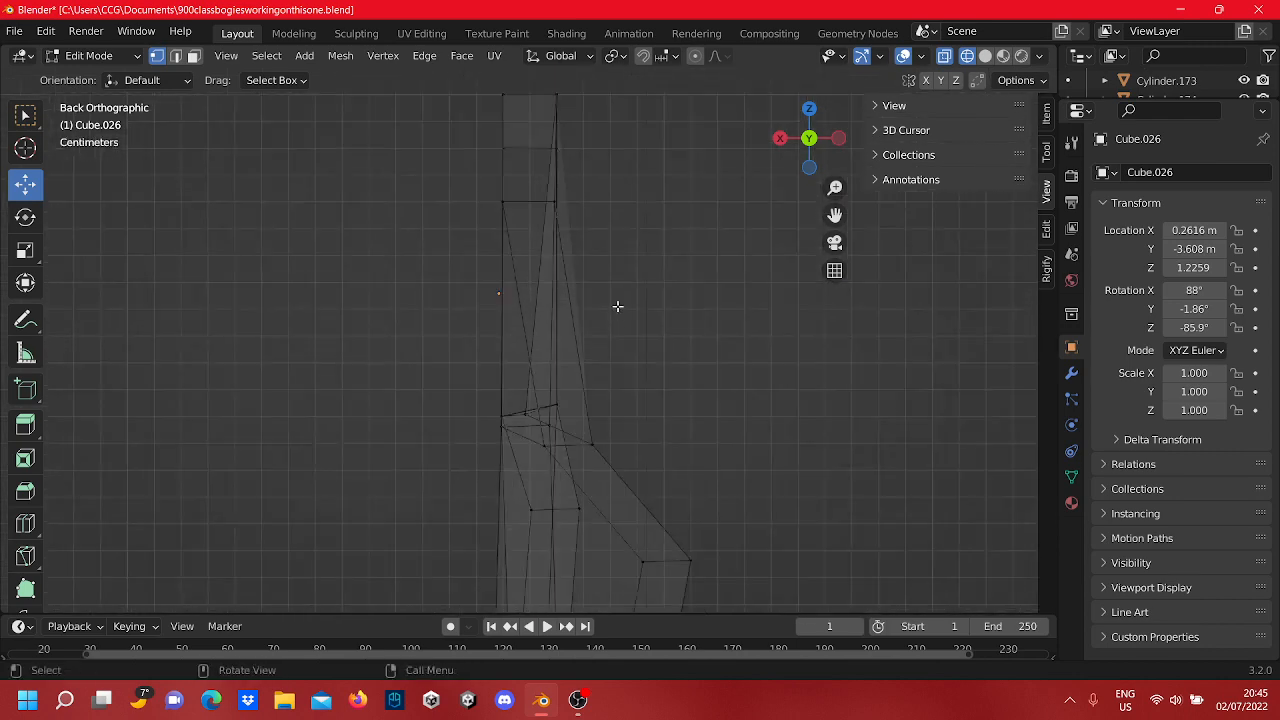
# Step: Move the vertex midway along the joint's top along X to the column's inner edge, level with the outer corner
pyautogui.scroll(10, 629, 266)
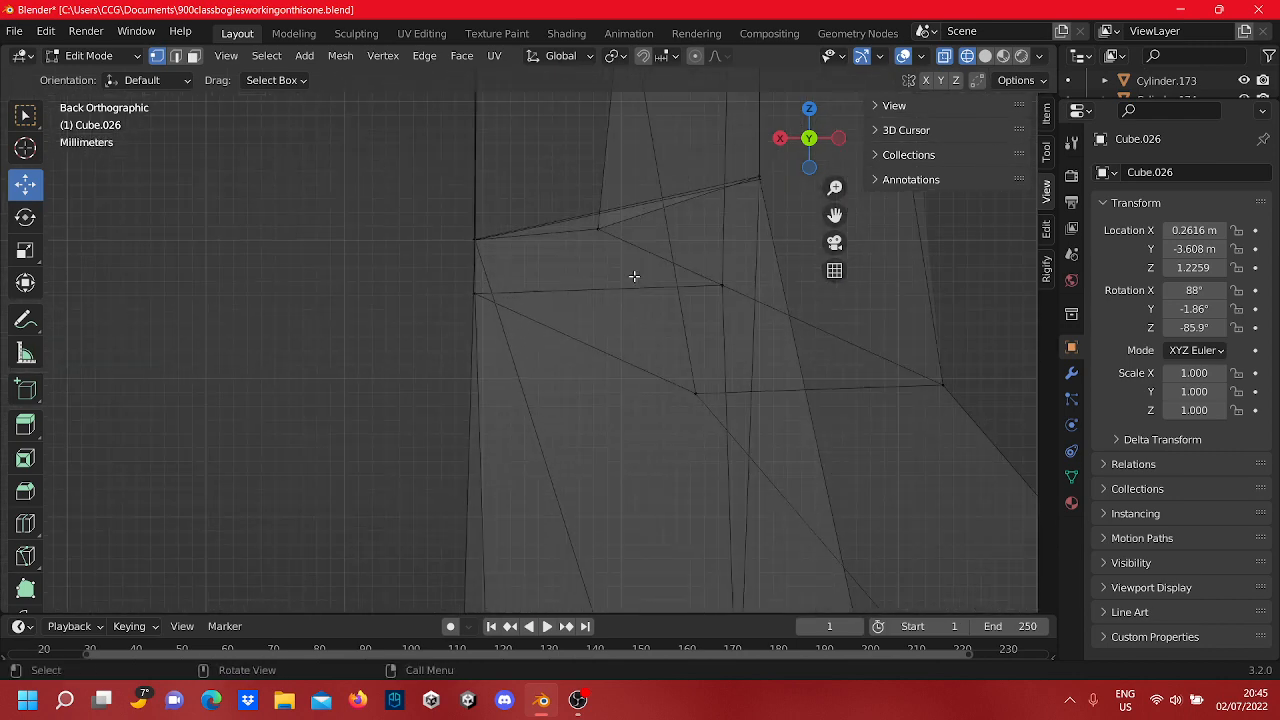
pyautogui.keyDown('shift'); pyautogui.moveTo(638, 224); pyautogui.dragTo(417, 294, button='middle'); pyautogui.keyUp('shift')
pyautogui.click(410, 292)
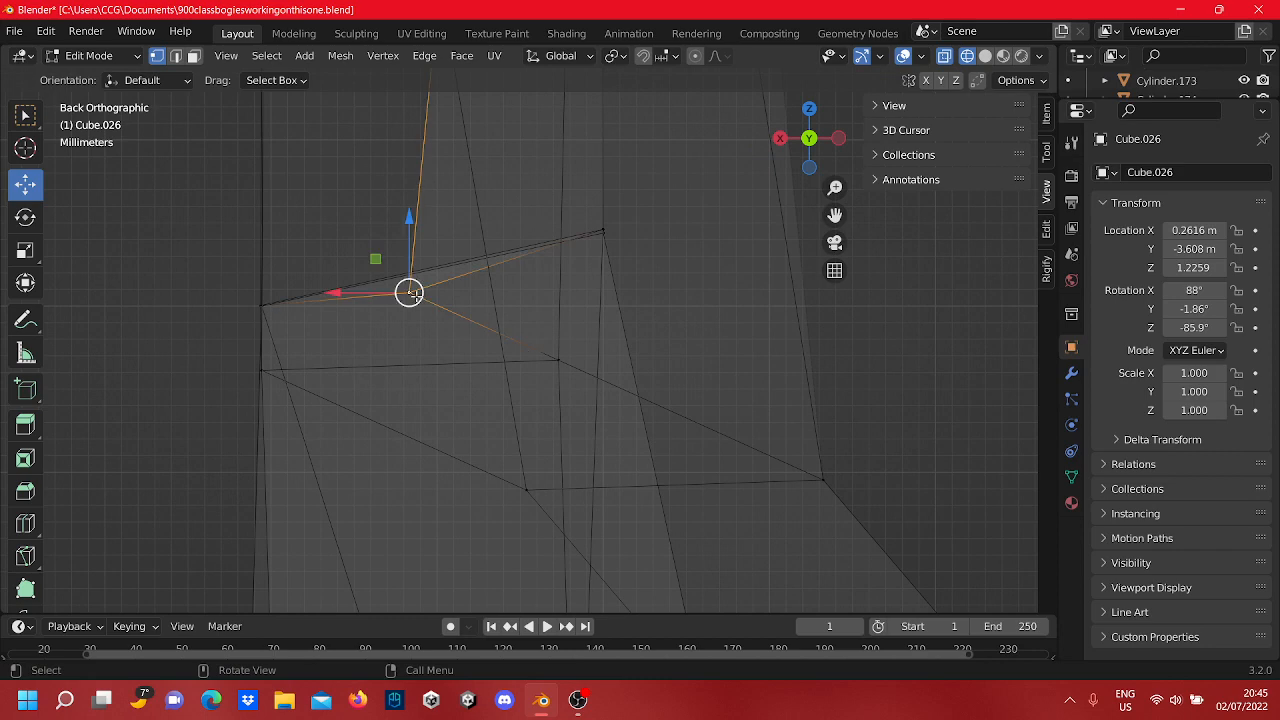
pyautogui.moveTo(415, 293); pyautogui.dragTo(603, 306)
# Step: Lower one of the two vertices at the joint's upper inner corner along Z to the outer corner's height
pyautogui.click(704, 227)
pyautogui.moveTo(611, 247); pyautogui.dragTo(594, 224)
pyautogui.scroll(3, 594, 224)
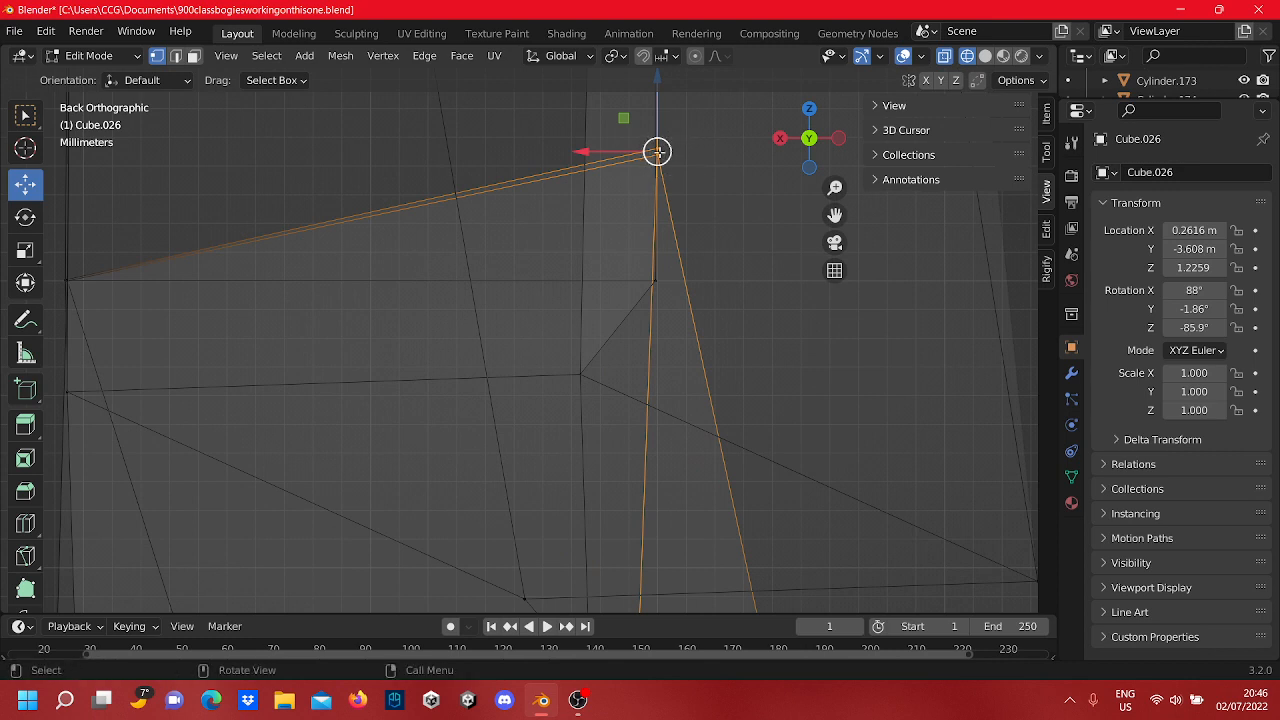
pyautogui.moveTo(657, 151); pyautogui.dragTo(676, 226)
pyautogui.moveTo(626, 281); pyautogui.dragTo(621, 282)
pyautogui.click(692, 272)
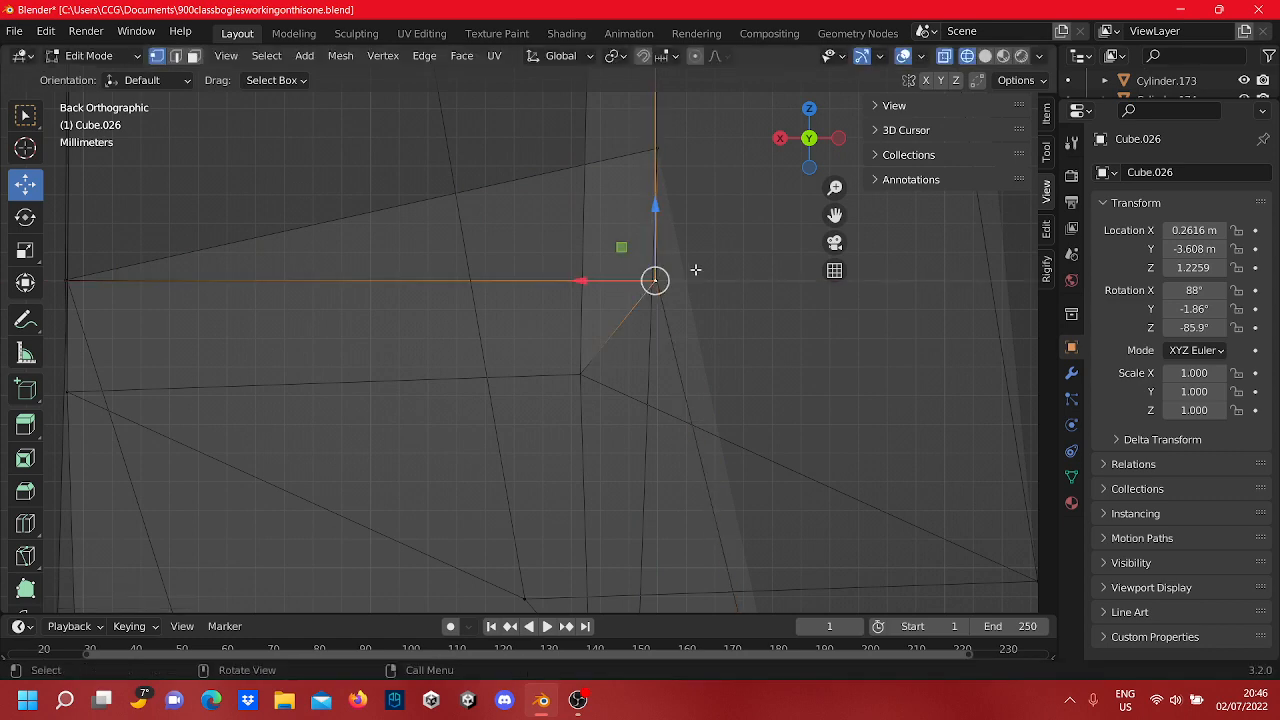
# Step: Fine-tune the lowered inner-corner vertices along X so they line up with the column's inner edge
pyautogui.scroll(4, 720, 258)
pyautogui.keyDown('shift'); pyautogui.moveTo(768, 234); pyautogui.dragTo(570, 300, button='middle'); pyautogui.keyUp('shift')
pyautogui.scroll(2, 580, 296)
pyautogui.click(597, 286)
pyautogui.scroll(4, 597, 286)
pyautogui.keyDown('shift'); pyautogui.moveTo(684, 172); pyautogui.dragTo(577, 354, button='middle'); pyautogui.keyUp('shift')
pyautogui.moveTo(559, 345); pyautogui.dragTo(577, 348)
pyautogui.click(711, 322)
# Step: Lower the remaining upper inner vertex along Z so the joint's top edge is level
pyautogui.scroll(-4, 715, 314)
pyautogui.scroll(-3, 630, 230)
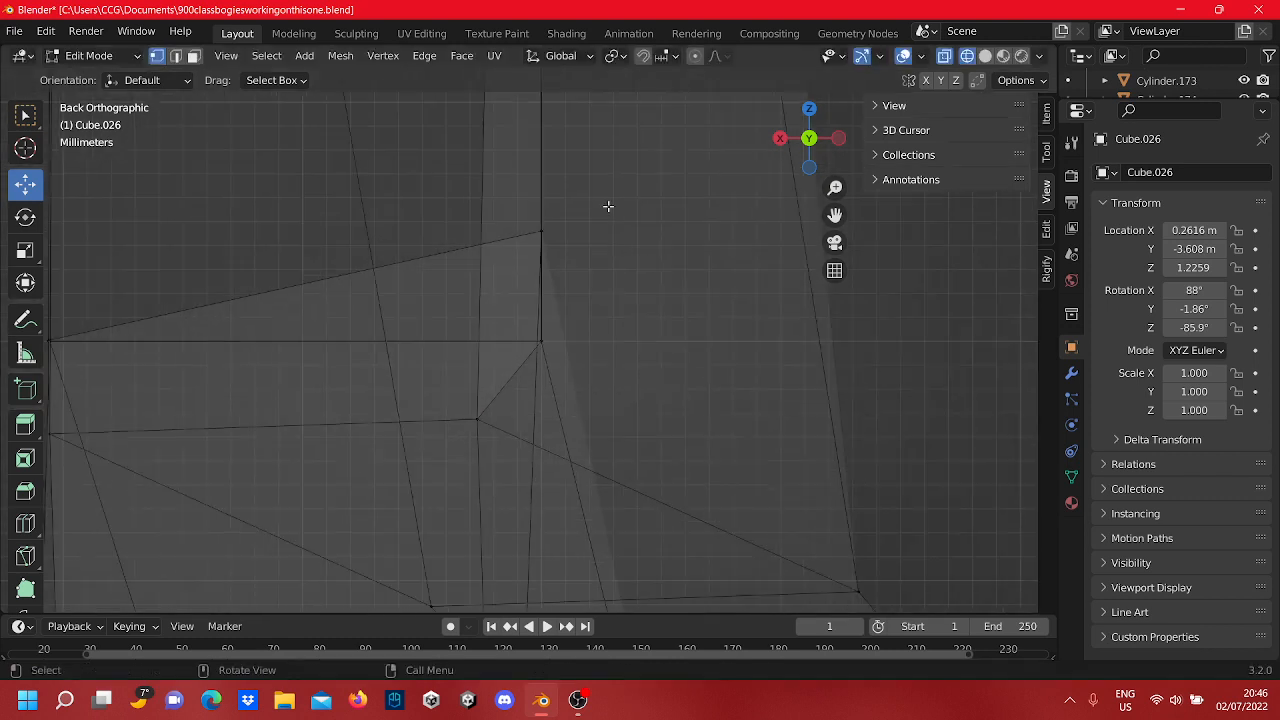
pyautogui.moveTo(565, 241); pyautogui.dragTo(549, 296)
pyautogui.scroll(-5, 617, 289)
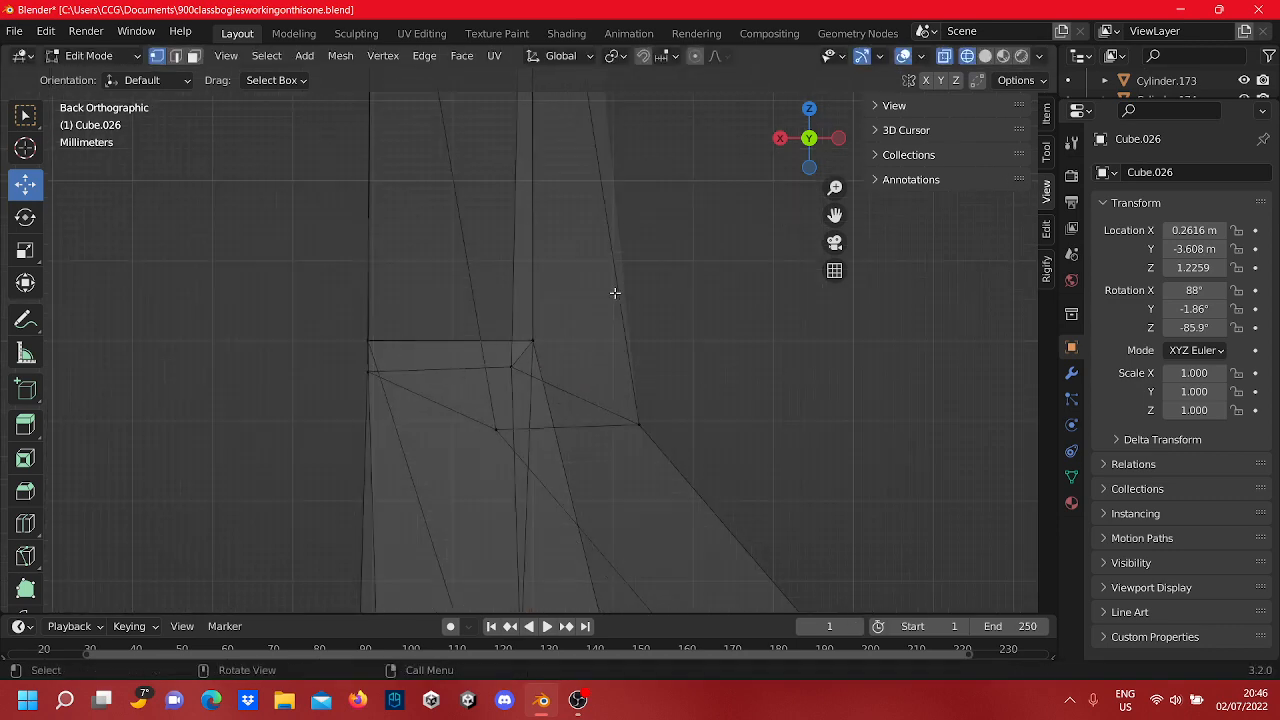
# Step: Move the vertex just below the inner corner onto that corner and raise the outer-edge vertex along Z to the outer corner
pyautogui.scroll(5, 636, 240)
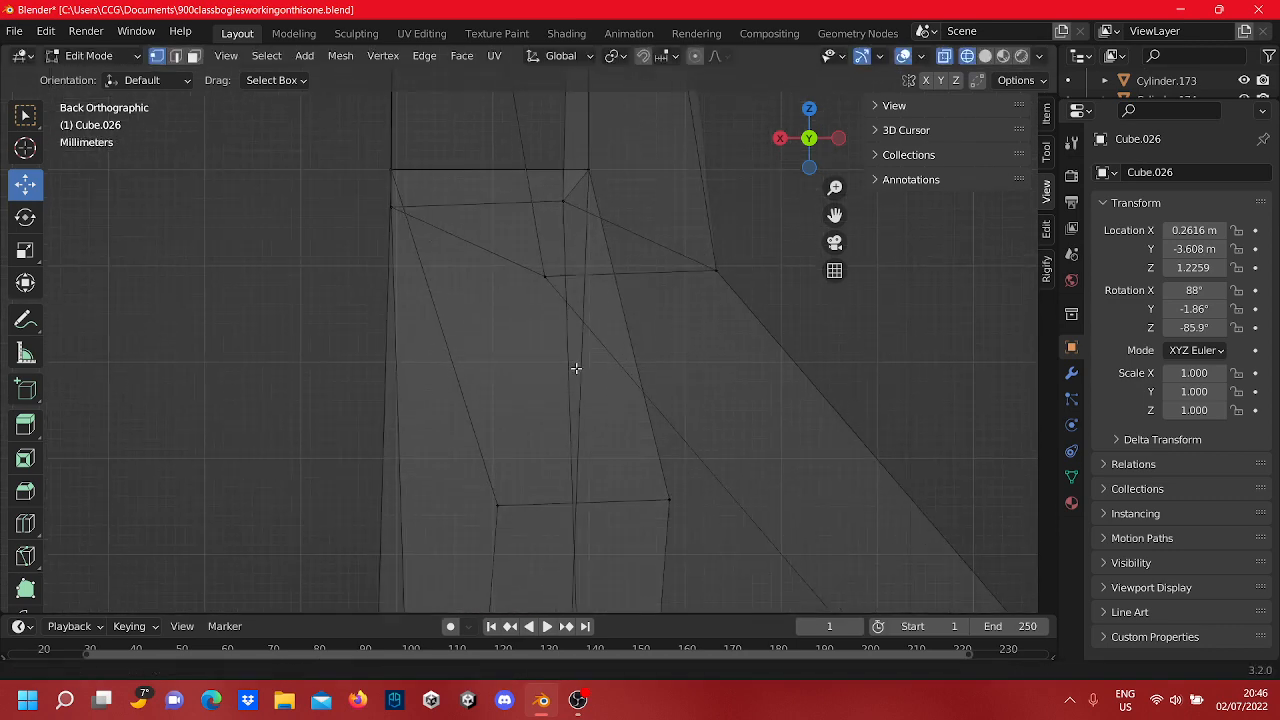
pyautogui.scroll(3, 560, 410)
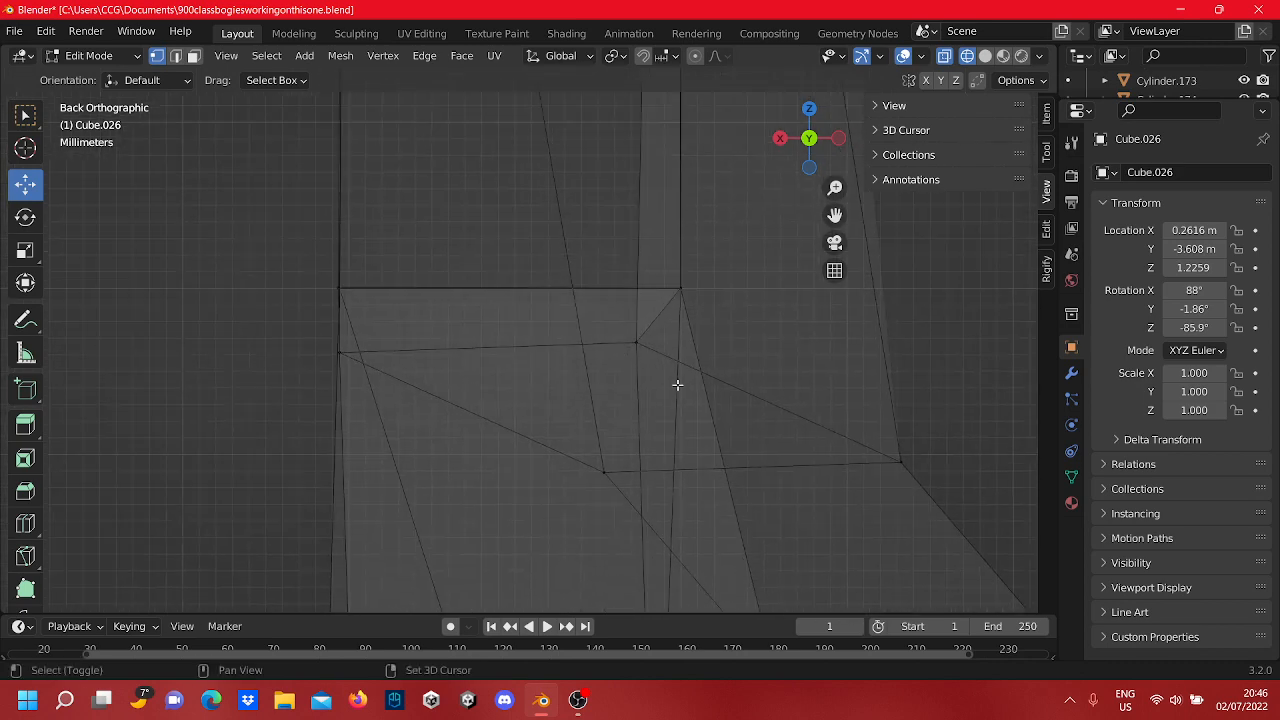
pyautogui.moveTo(677, 385); pyautogui.dragTo(639, 242)
pyautogui.moveTo(561, 288); pyautogui.dragTo(610, 307)
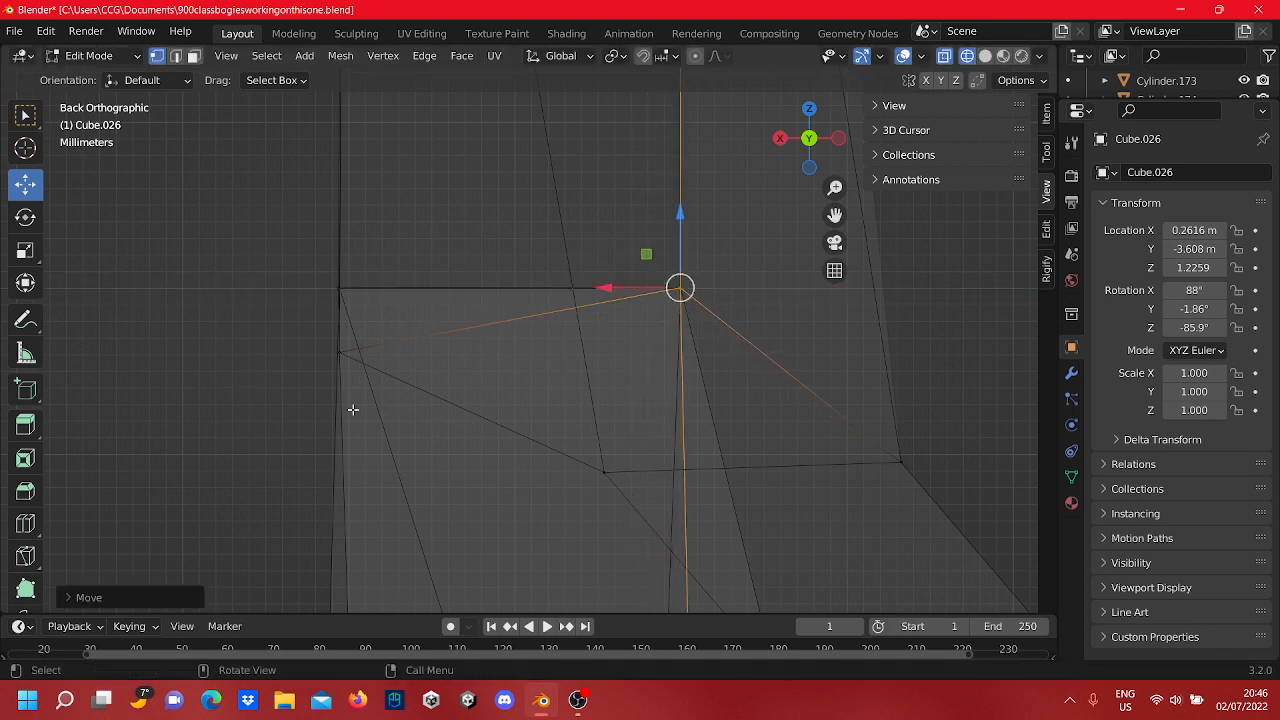
pyautogui.click(338, 354)
pyautogui.moveTo(334, 324); pyautogui.dragTo(348, 254)
# Step: Raise the vertex below the middle of the joint along Z and move it along X to the outer corner
pyautogui.keyDown('shift'); pyautogui.moveTo(639, 389); pyautogui.dragTo(606, 342, button='middle'); pyautogui.keyUp('shift')
pyautogui.click(539, 369)
pyautogui.moveTo(538, 325); pyautogui.dragTo(535, 215)
pyautogui.moveTo(499, 261); pyautogui.dragTo(443, 258)
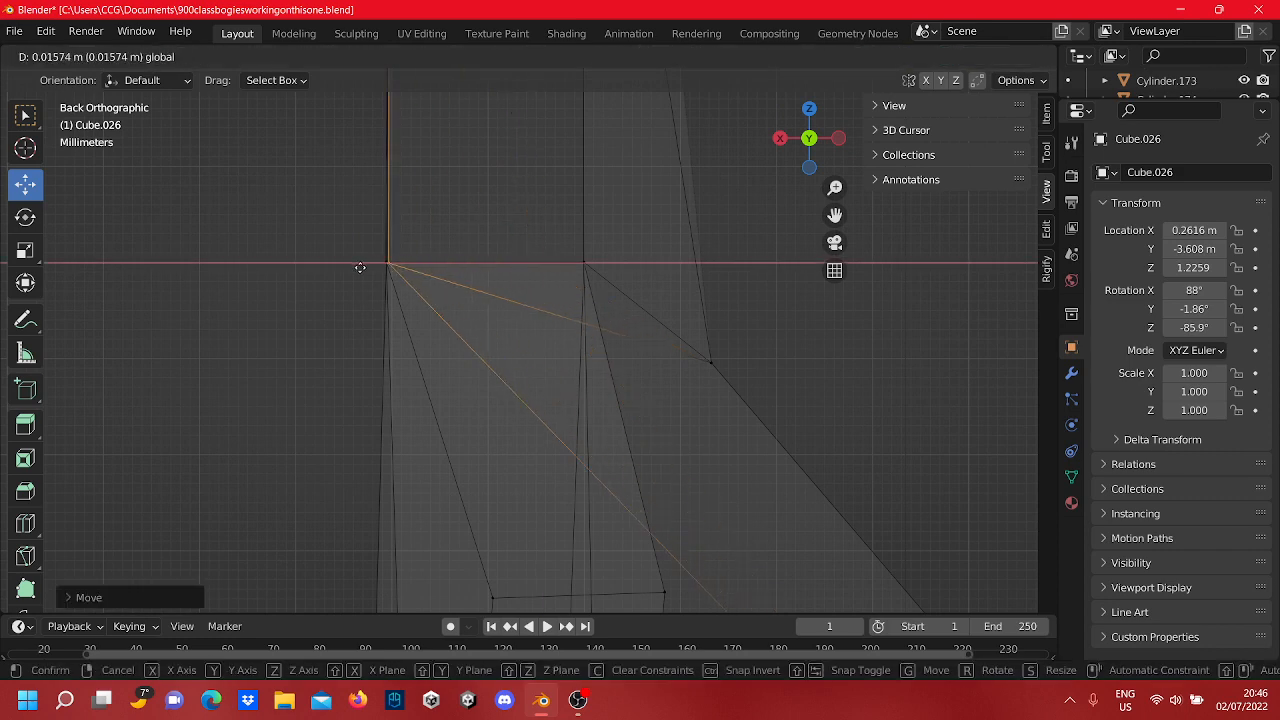
pyautogui.moveTo(360, 269); pyautogui.dragTo(360, 268)
# Step: Examine the small gaps between the nearly coincident vertices at the joint's outer corner
pyautogui.scroll(3, 362, 266)
pyautogui.keyDown('shift'); pyautogui.moveTo(373, 254); pyautogui.dragTo(634, 267, button='middle'); pyautogui.keyUp('shift')
pyautogui.scroll(8, 623, 443)
pyautogui.scroll(1, 622, 451)
pyautogui.keyDown('shift'); pyautogui.moveTo(532, 483); pyautogui.dragTo(574, 400, button='middle'); pyautogui.keyUp('shift')
pyautogui.scroll(2, 573, 404)
pyautogui.scroll(1, 578, 450)
pyautogui.keyDown('shift'); pyautogui.moveTo(588, 508); pyautogui.dragTo(546, 369, button='middle'); pyautogui.keyUp('shift')
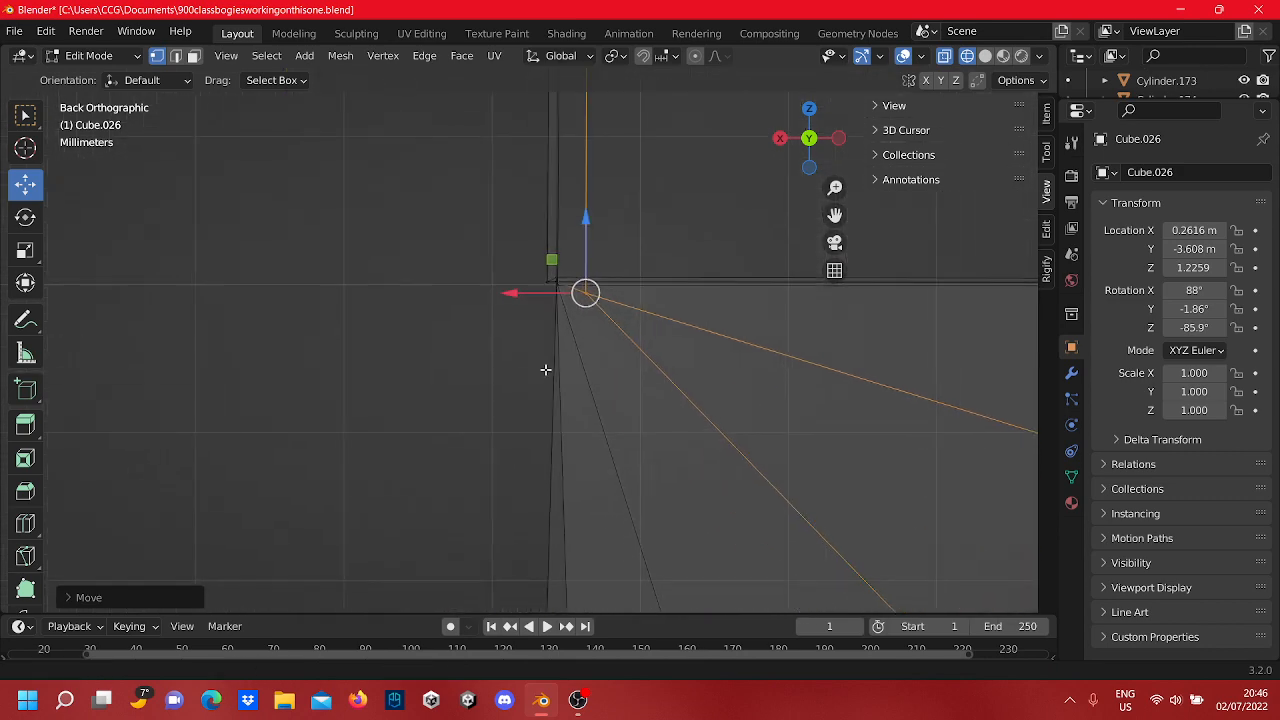
pyautogui.scroll(1, 546, 366)
pyautogui.keyDown('shift'); pyautogui.moveTo(554, 277); pyautogui.dragTo(544, 364, button='middle'); pyautogui.keyUp('shift')
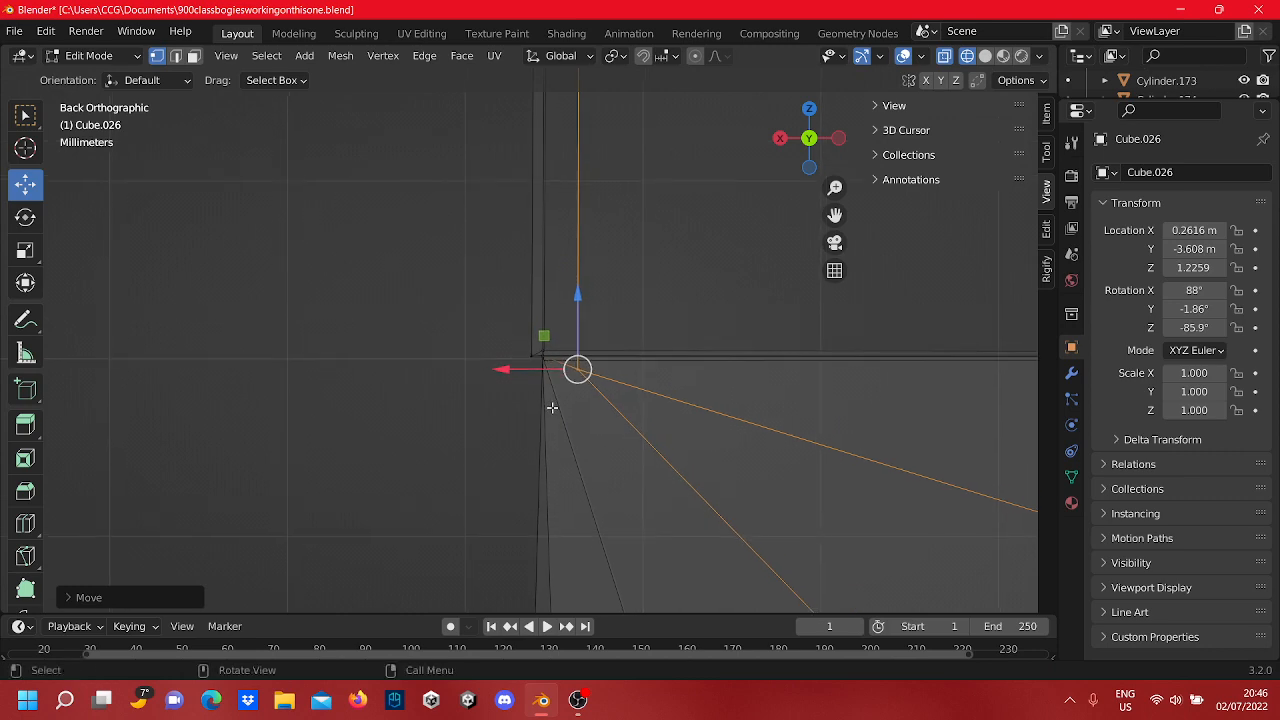
pyautogui.scroll(-5, 551, 405)
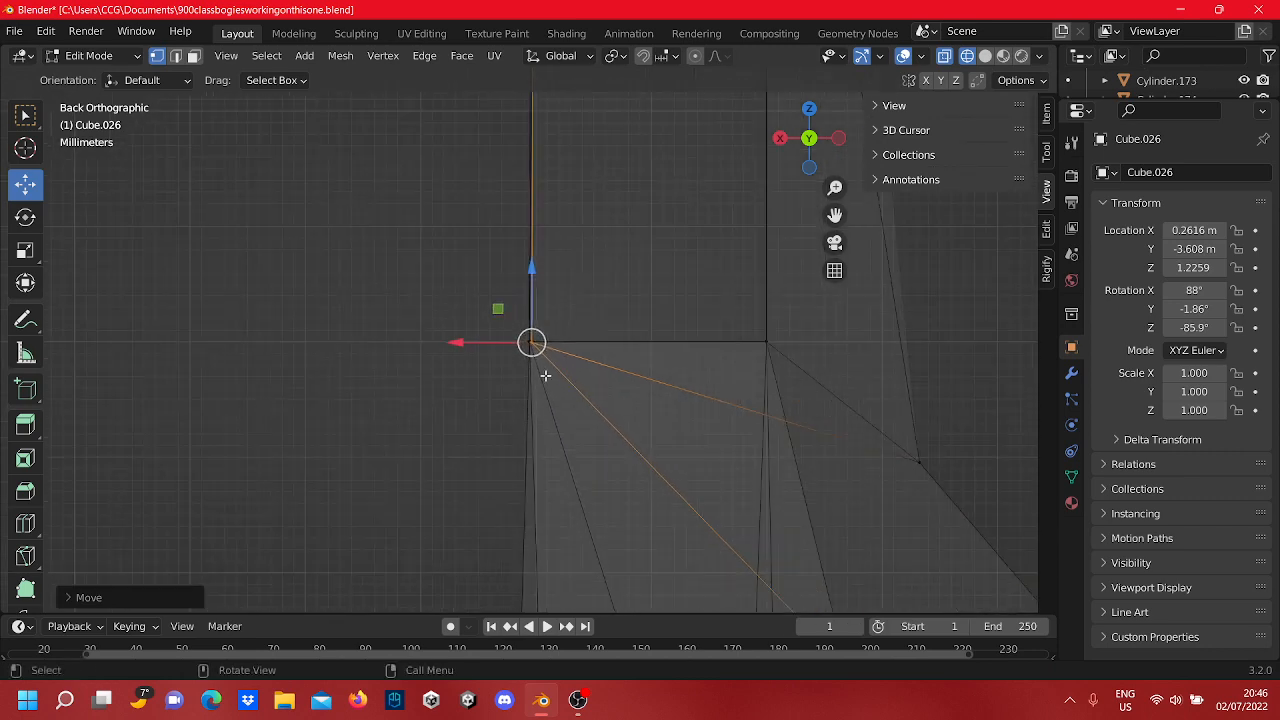
pyautogui.scroll(13, 546, 374)
pyautogui.scroll(-17, 578, 450)
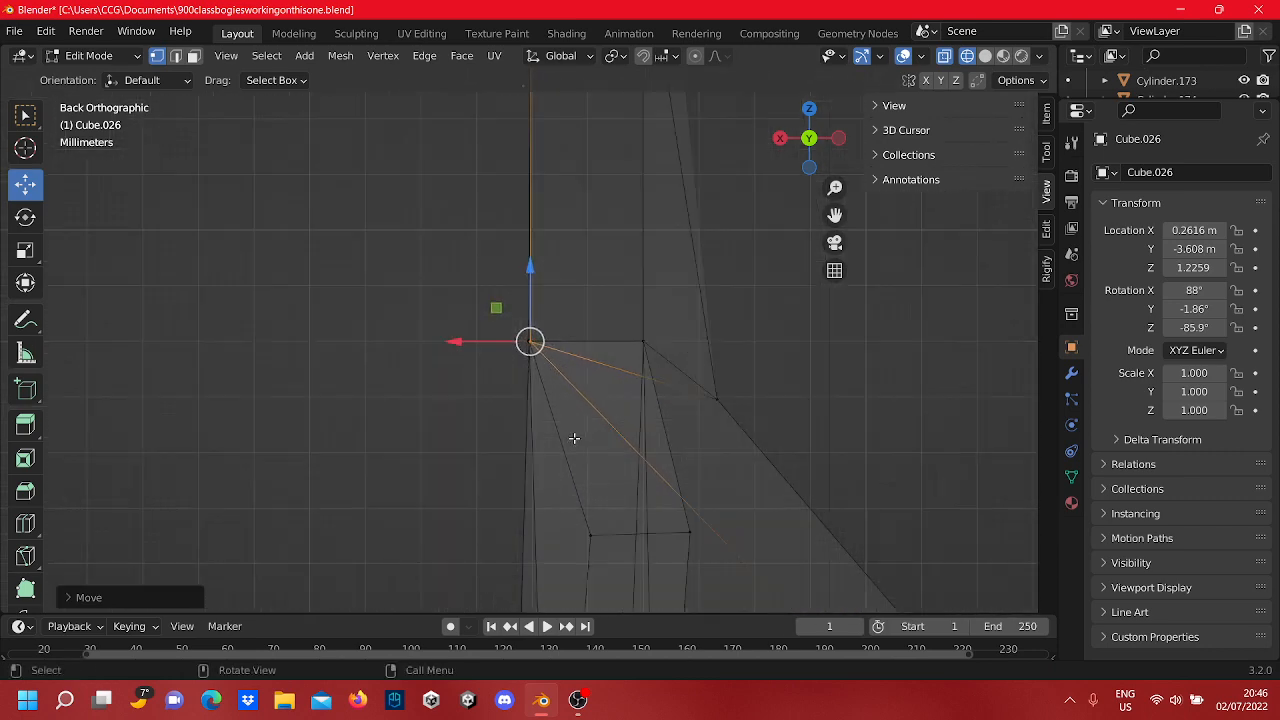
pyautogui.scroll(-1, 574, 438)
pyautogui.scroll(20, 560, 383)
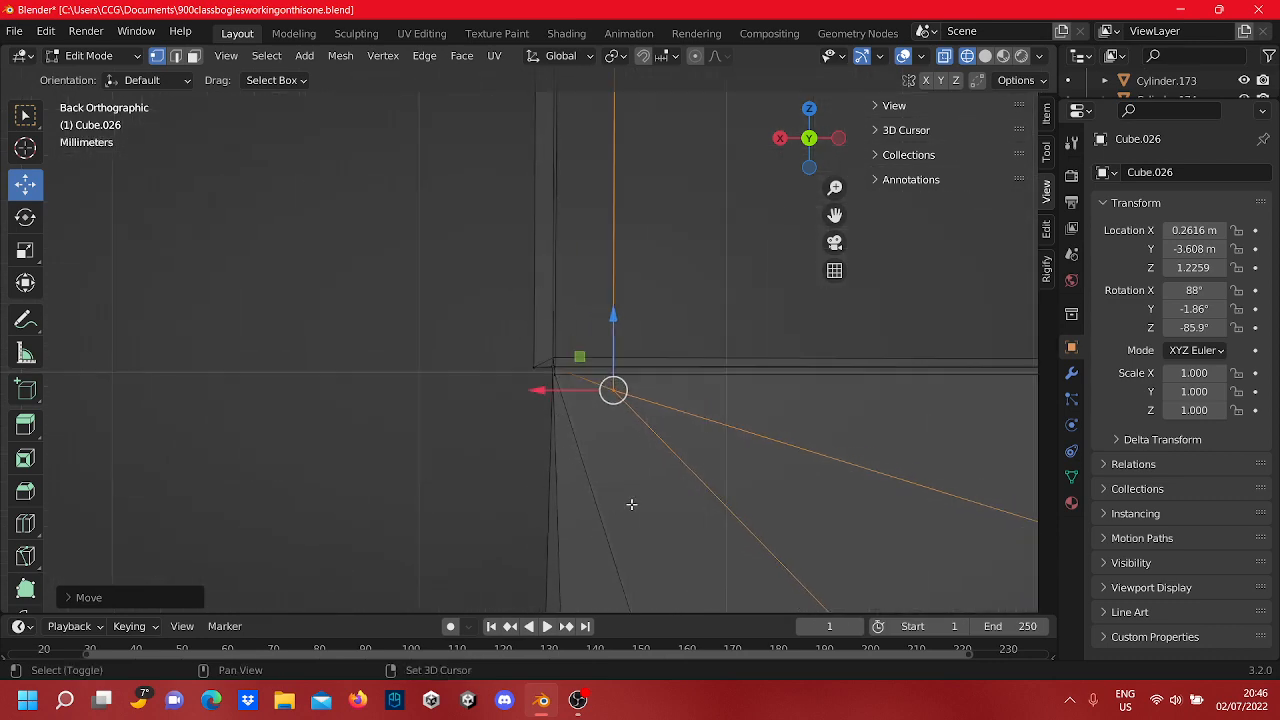
# Step: Fine-tune the outer-corner vertices along X and Z so they coincide with the column's outer edge
pyautogui.keyDown('shift'); pyautogui.moveTo(632, 504); pyautogui.dragTo(541, 485, button='middle'); pyautogui.keyUp('shift')
pyautogui.press('g')
pyautogui.press('x')
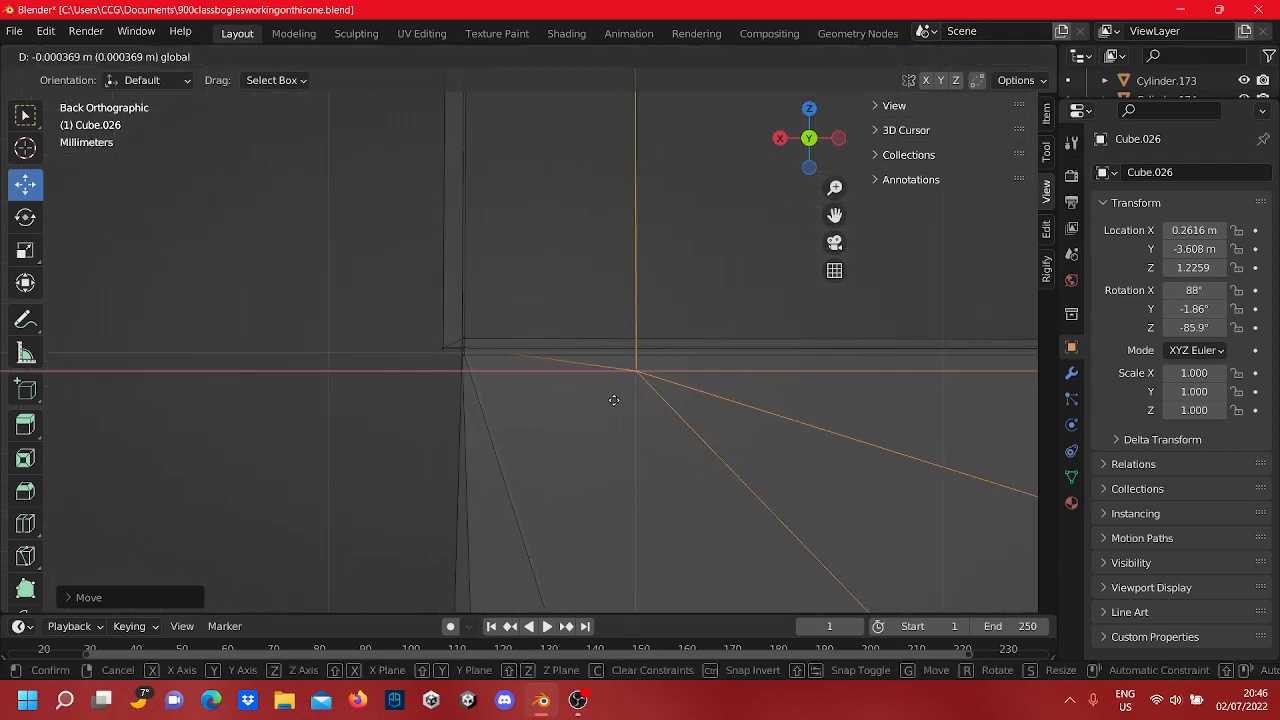
pyautogui.click(611, 398)
pyautogui.moveTo(632, 346); pyautogui.dragTo(647, 322)
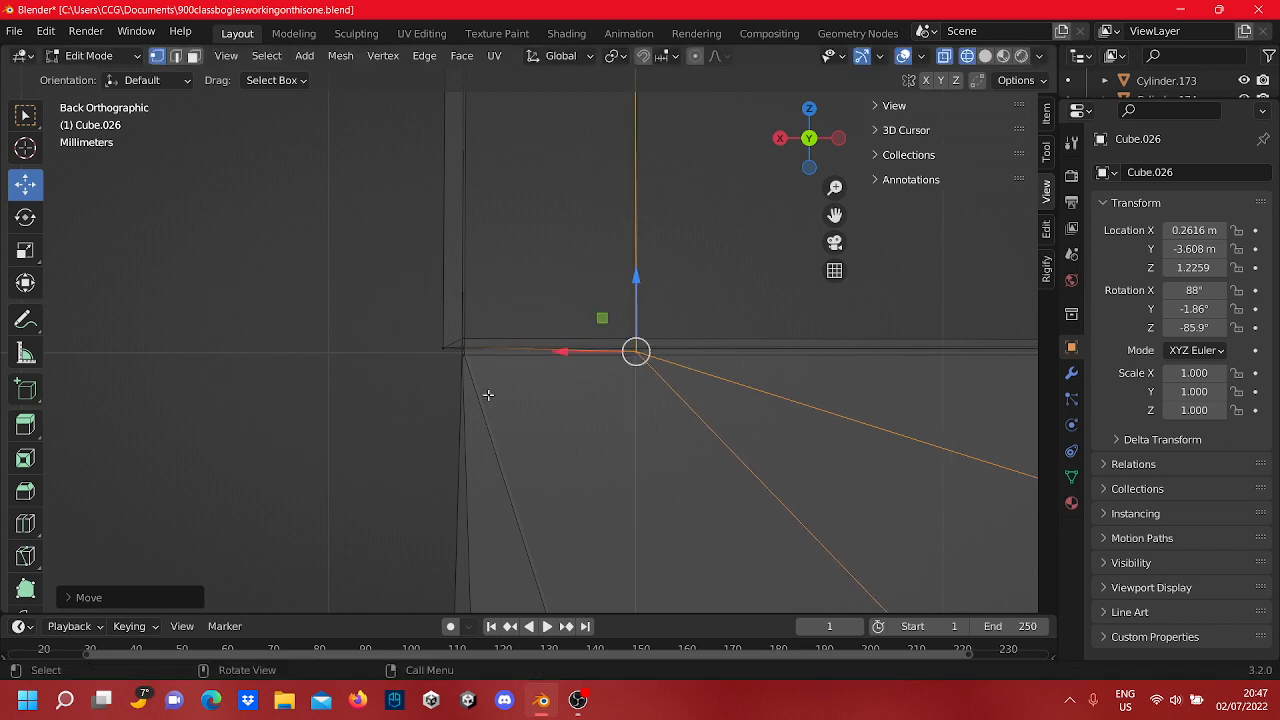
pyautogui.moveTo(450, 355); pyautogui.dragTo(609, 358)
pyautogui.click(617, 349)
pyautogui.moveTo(635, 296); pyautogui.dragTo(638, 302)
pyautogui.scroll(-6, 608, 302)
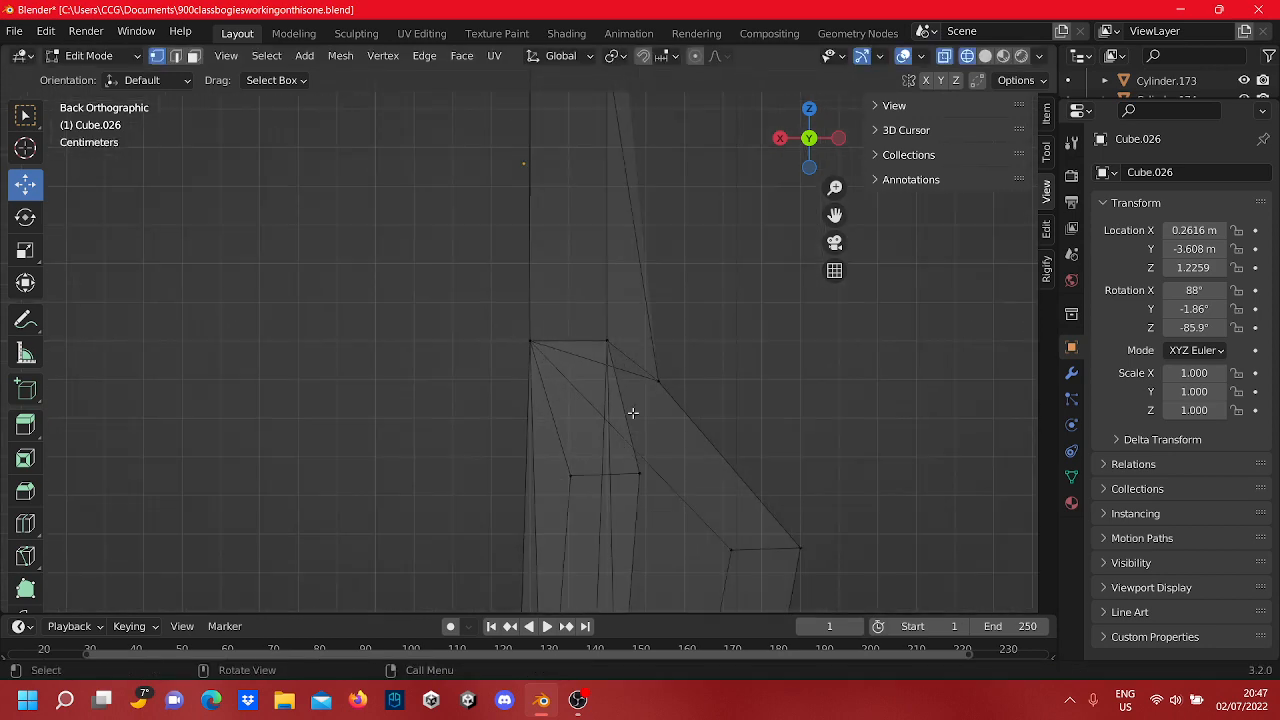
# Step: Move the vertex protruding beyond the inner edge along X and Z onto the joint's inner corner
pyautogui.scroll(5, 624, 389)
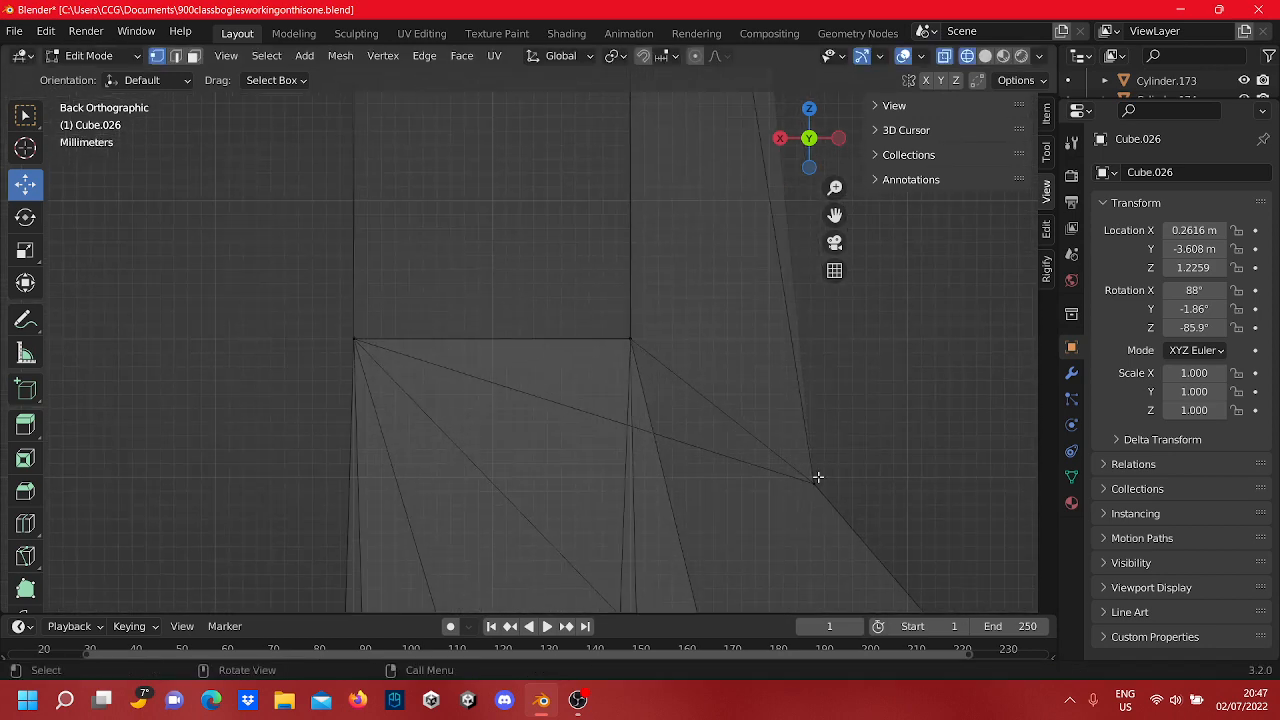
pyautogui.click(814, 480)
pyautogui.moveTo(814, 478); pyautogui.dragTo(600, 353)
pyautogui.scroll(-6, 757, 366)
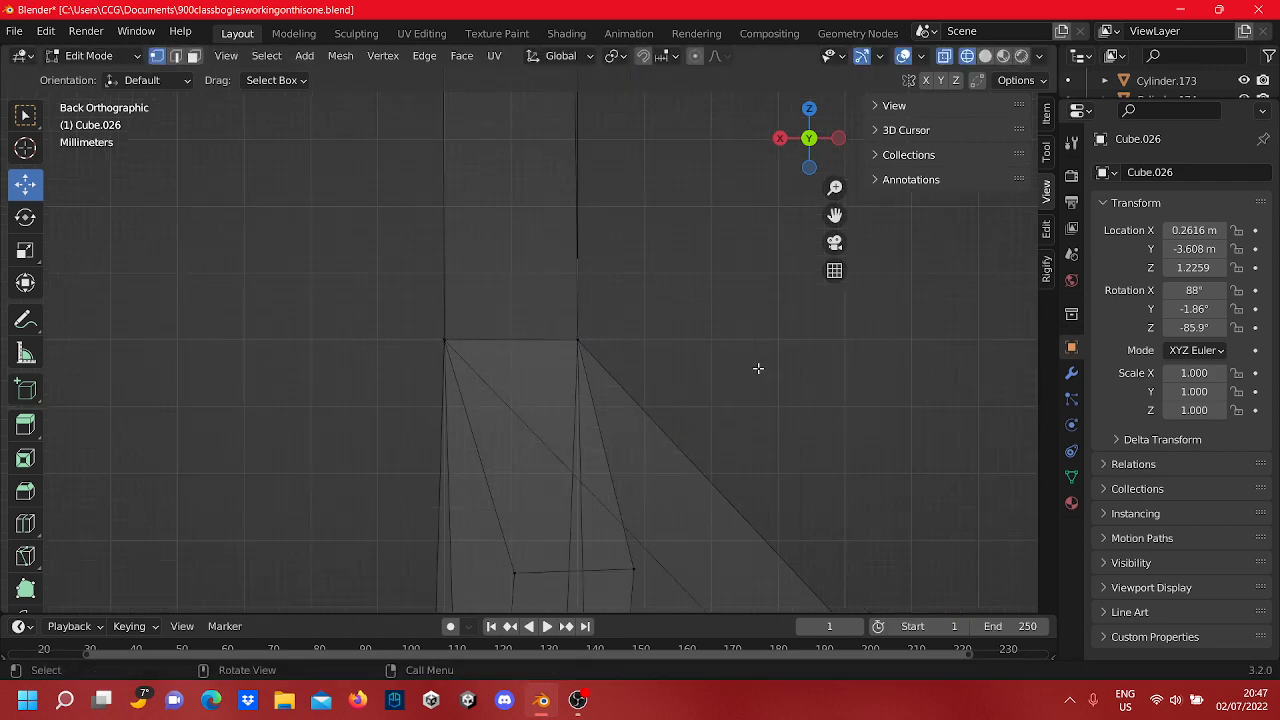
# Step: Inspect the mesh, return to the back orthographic view, and move the vertex pair below the joint along X into the column
pyautogui.scroll(4, 506, 371)
pyautogui.moveTo(506, 371)
pyautogui.mouseDown(button='middle')
pyautogui.moveTo(669, 371)
pyautogui.moveTo(551, 389)
pyautogui.moveTo(380, 349)
pyautogui.moveTo(502, 364)
pyautogui.mouseUp(button='middle')
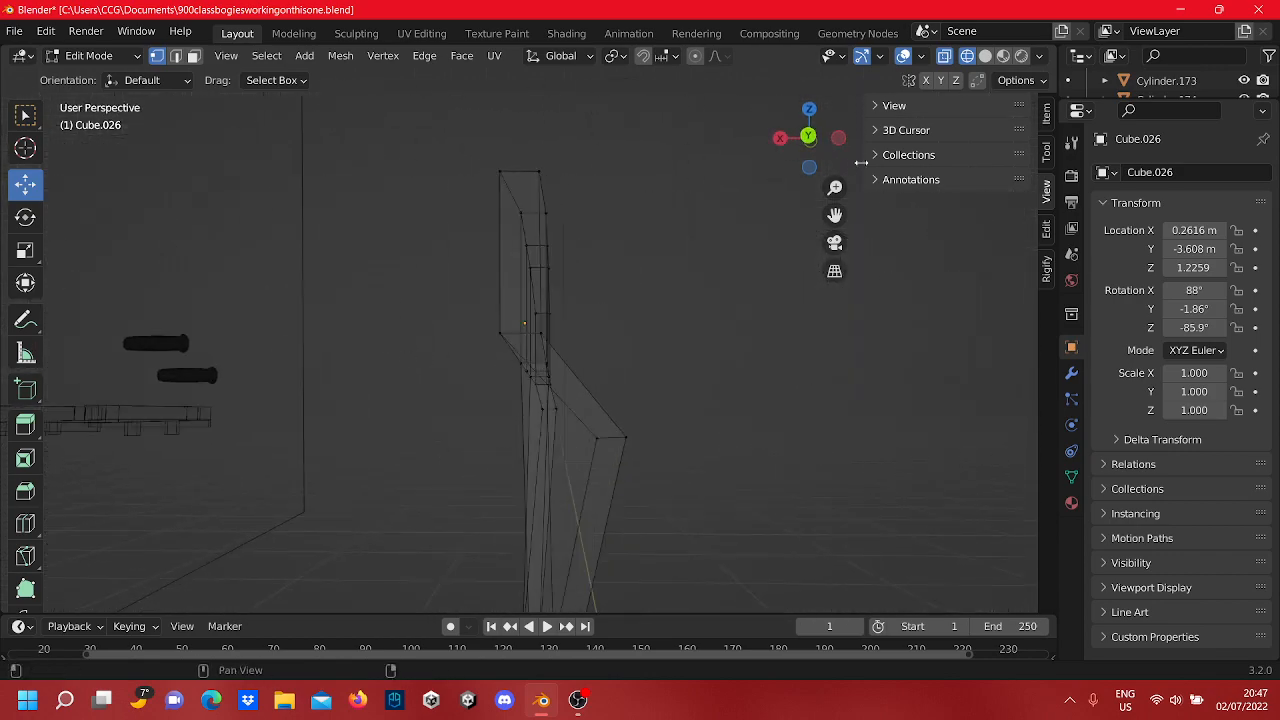
pyautogui.click(808, 137)
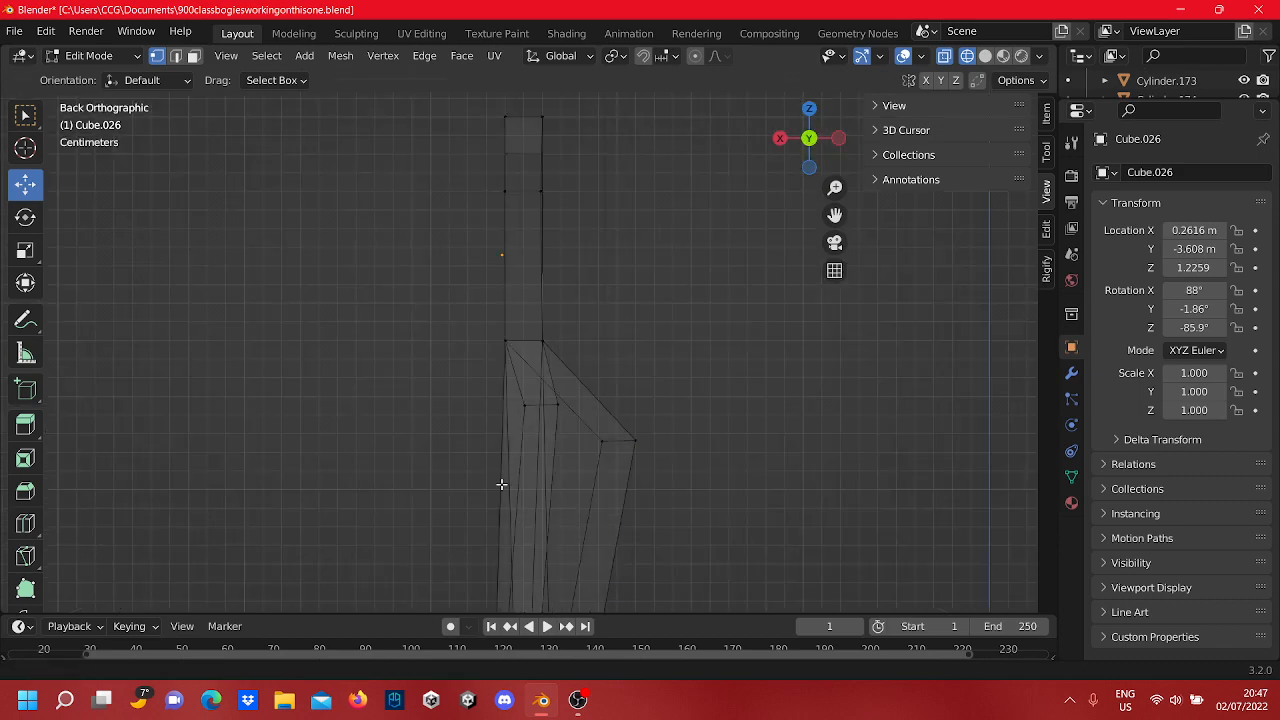
pyautogui.scroll(5, 501, 484)
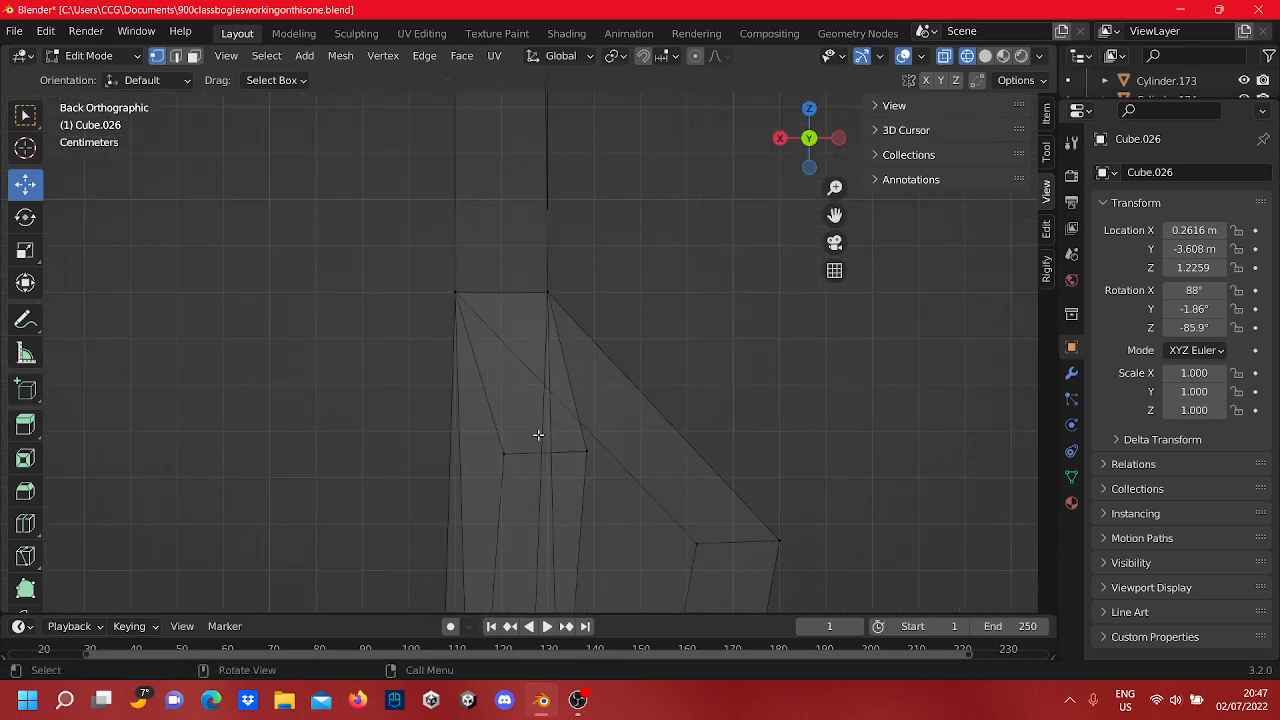
pyautogui.keyDown('shift'); pyautogui.moveTo(538, 433); pyautogui.dragTo(598, 326, button='middle'); pyautogui.keyUp('shift')
pyautogui.moveTo(698, 410); pyautogui.dragTo(475, 352)
pyautogui.scroll(5, 584, 356)
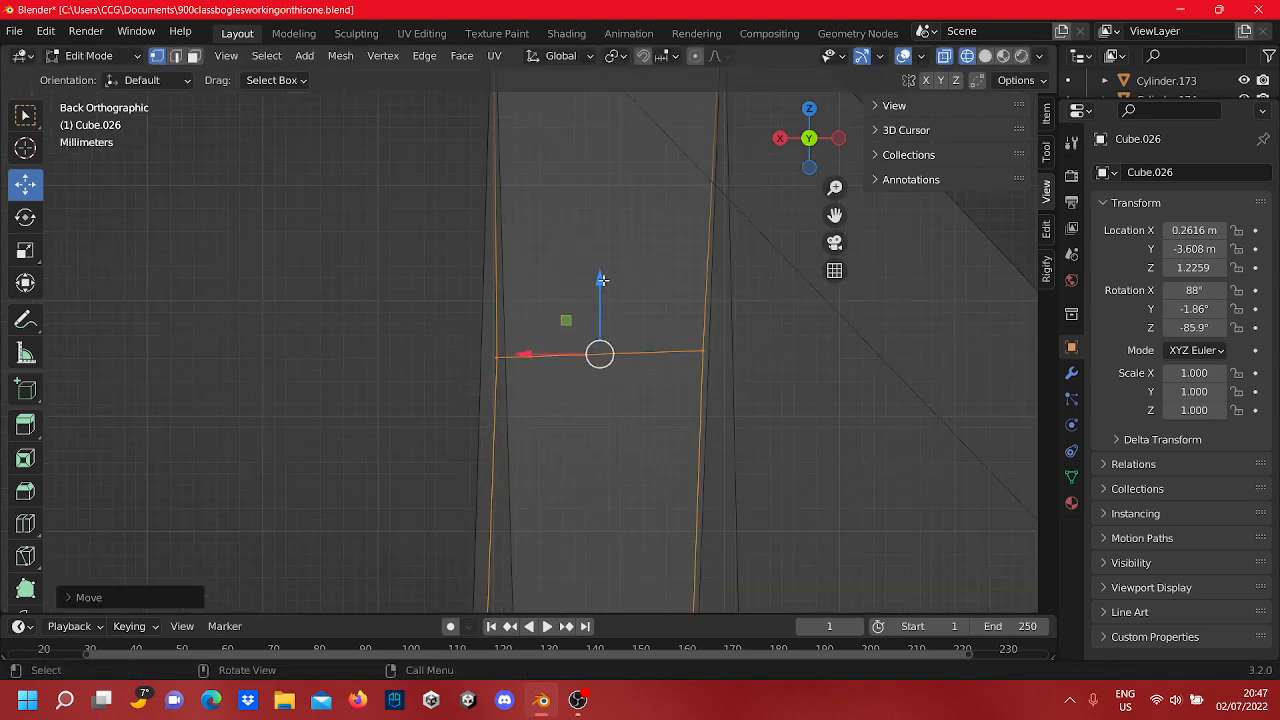
# Step: Lower the vertex pair below the joint along Z and adjust its ends to level the edge across the column
pyautogui.moveTo(601, 279); pyautogui.dragTo(617, 342)
pyautogui.moveTo(524, 410); pyautogui.dragTo(534, 409)
pyautogui.moveTo(696, 398); pyautogui.dragTo(731, 414)
pyautogui.click(790, 434)
# Step: Fine-tune the inner vertex of the edge below the joint along Z and X
pyautogui.scroll(-1, 789, 435)
pyautogui.keyDown('shift'); pyautogui.moveTo(776, 437); pyautogui.dragTo(634, 369, button='middle'); pyautogui.keyUp('shift')
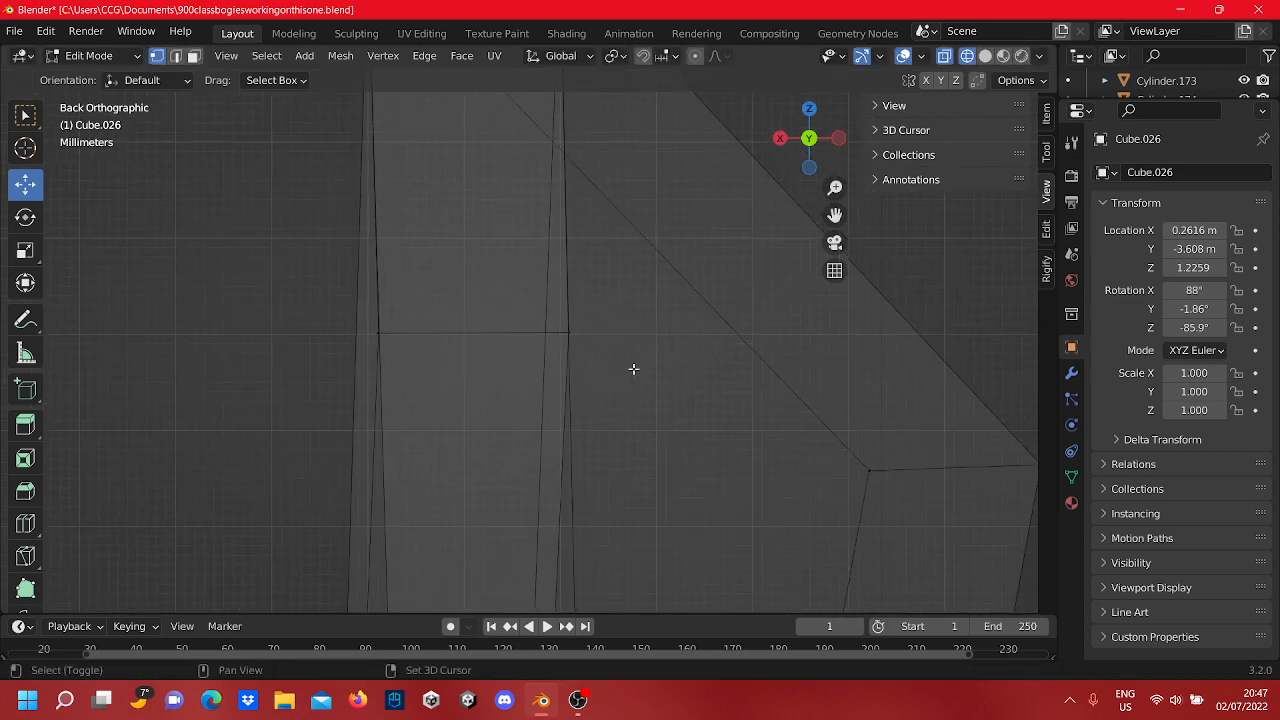
pyautogui.scroll(10, 634, 369)
pyautogui.keyDown('shift'); pyautogui.moveTo(706, 298); pyautogui.dragTo(589, 330, button='middle'); pyautogui.keyUp('shift')
pyautogui.click(657, 320)
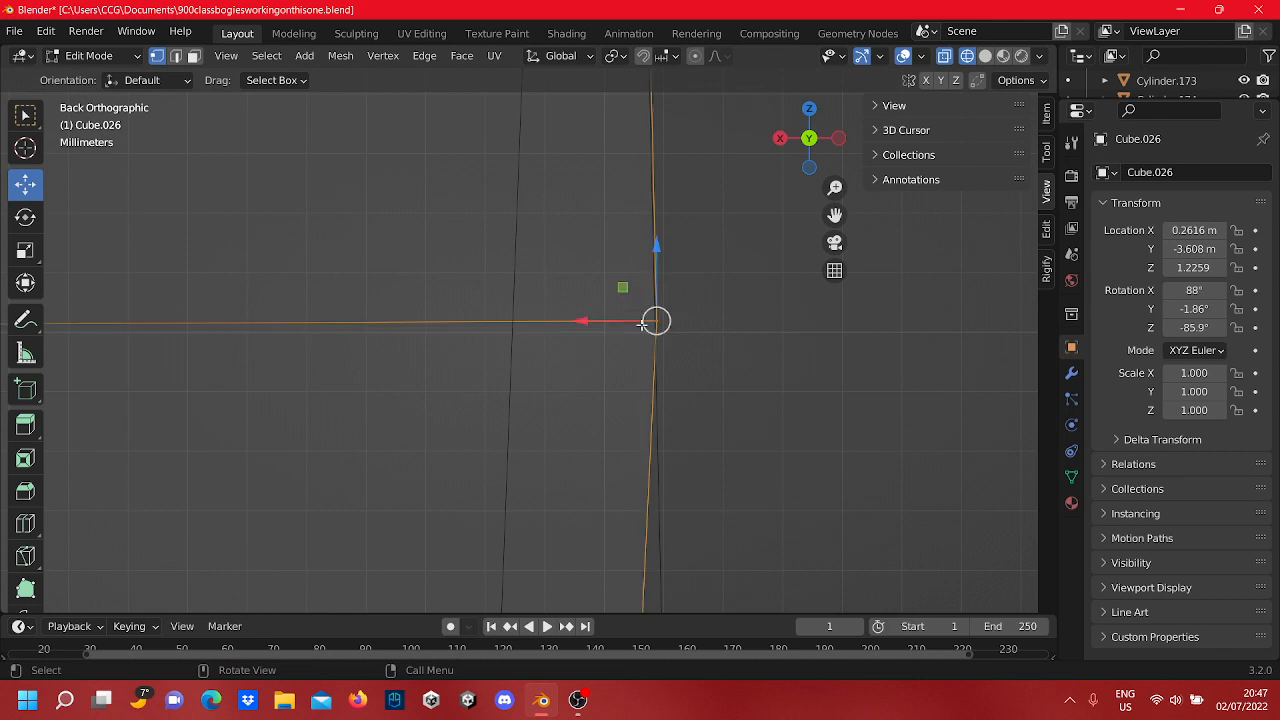
pyautogui.moveTo(657, 273); pyautogui.dragTo(658, 292)
pyautogui.moveTo(607, 335); pyautogui.dragTo(622, 337)
pyautogui.scroll(-8, 703, 327)
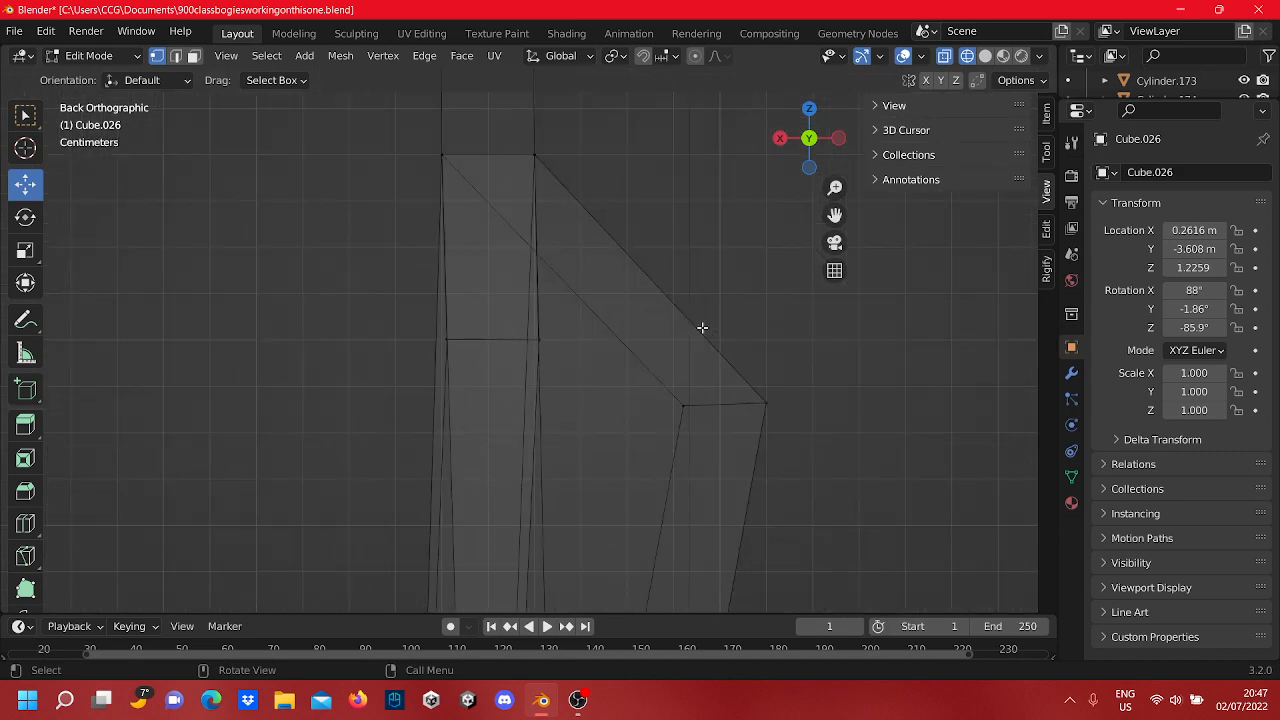
# Step: Raise the protruding lower vertex pair along Z and move it along X into the column beside the levelled edge
pyautogui.scroll(-2, 702, 328)
pyautogui.keyDown('shift'); pyautogui.moveTo(626, 434); pyautogui.dragTo(694, 363, button='middle'); pyautogui.keyUp('shift')
pyautogui.moveTo(806, 350); pyautogui.dragTo(659, 286)
pyautogui.scroll(2, 658, 286)
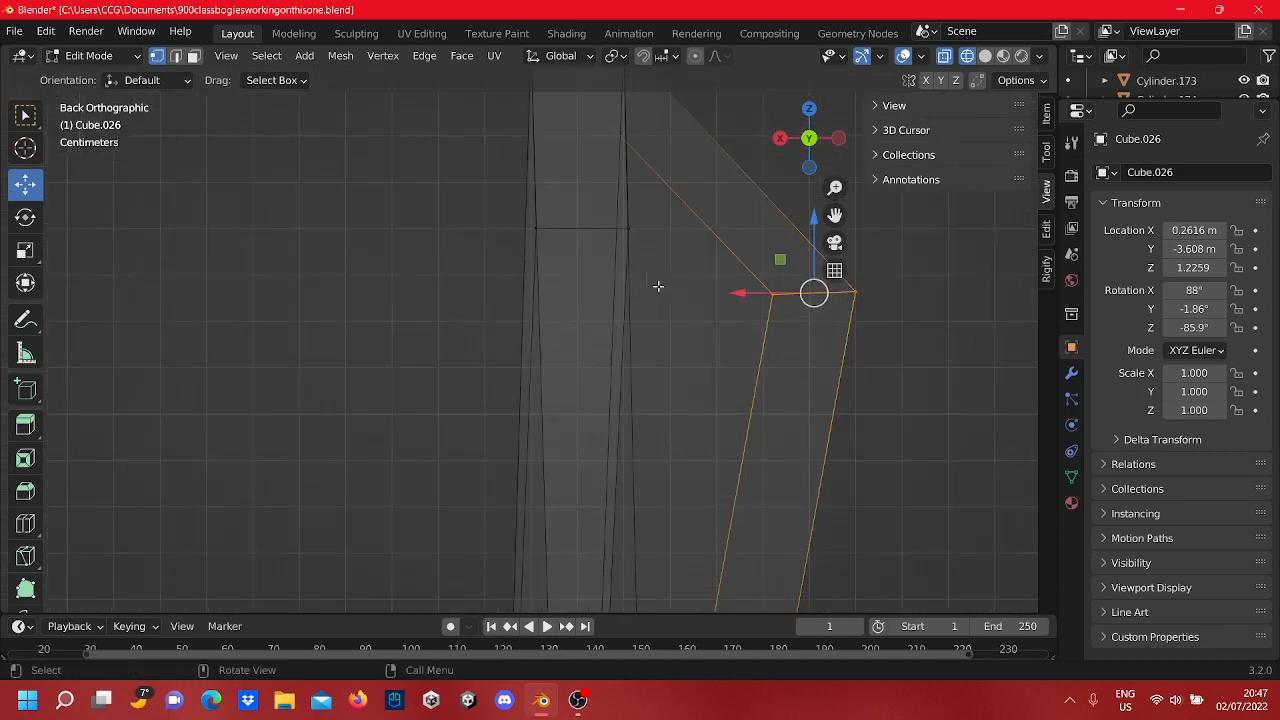
pyautogui.scroll(1, 658, 286)
pyautogui.keyDown('shift'); pyautogui.moveTo(581, 340); pyautogui.dragTo(457, 462, button='middle'); pyautogui.keyUp('shift')
pyautogui.moveTo(723, 360); pyautogui.dragTo(716, 280)
pyautogui.moveTo(672, 343); pyautogui.dragTo(387, 330)
# Step: Move the protruding lower vertex pair along X and Z onto the levelled edge and align its outer vertex with the column's corner
pyautogui.keyDown('shift'); pyautogui.moveTo(391, 340); pyautogui.dragTo(609, 329, button='middle'); pyautogui.keyUp('shift')
pyautogui.scroll(10, 469, 320)
pyautogui.moveTo(548, 349); pyautogui.dragTo(468, 352)
pyautogui.moveTo(529, 303); pyautogui.dragTo(533, 269)
pyautogui.moveTo(504, 321); pyautogui.dragTo(498, 324)
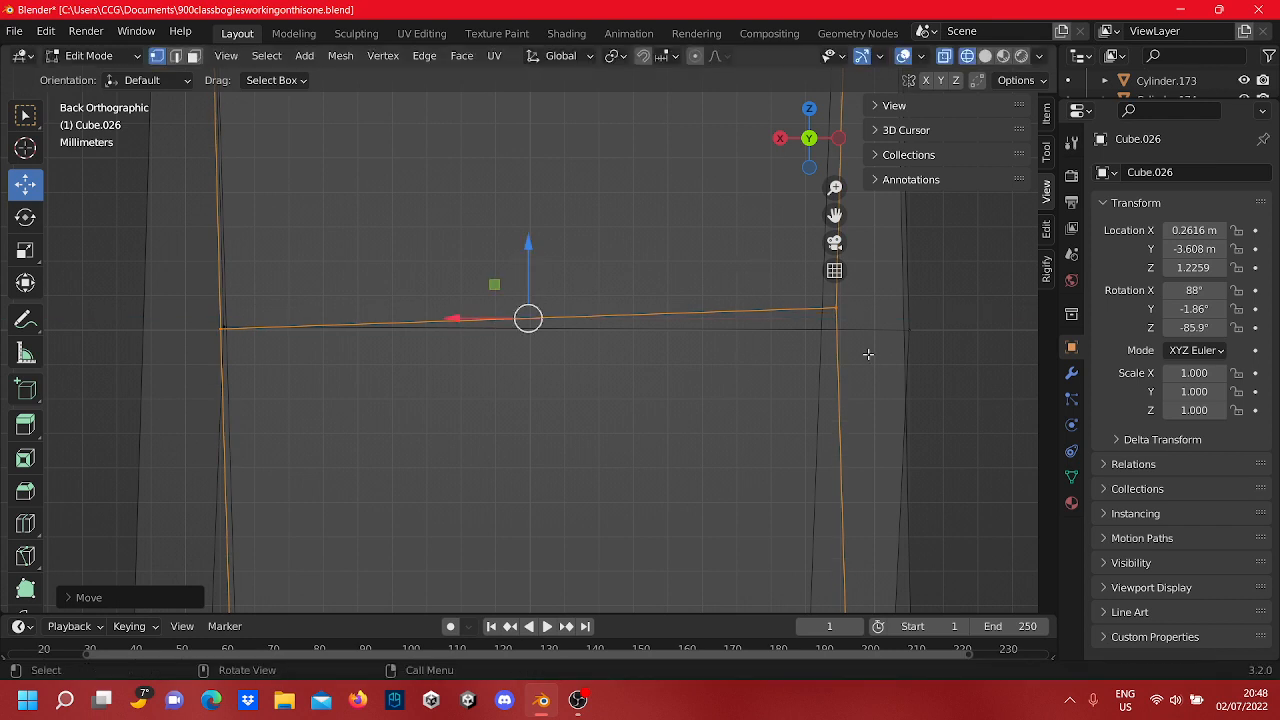
pyautogui.click(836, 308)
pyautogui.moveTo(834, 307); pyautogui.dragTo(908, 329)
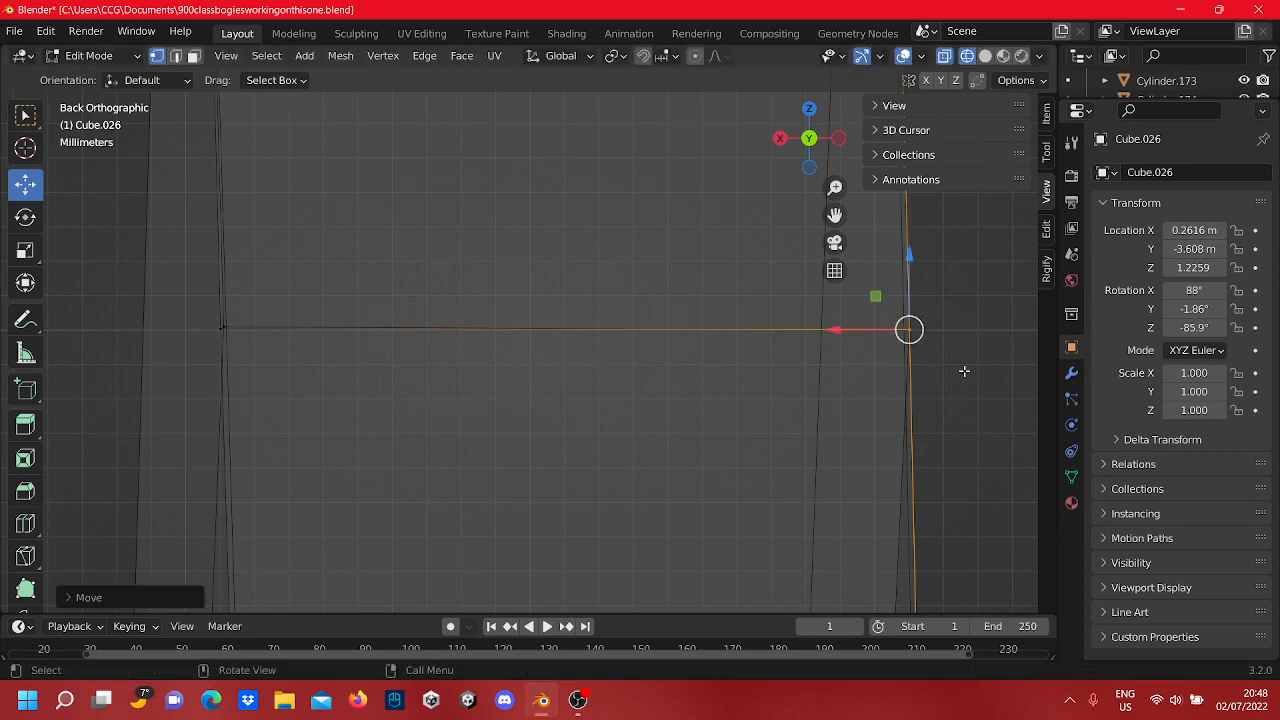
# Step: Raise the lower of the two bottom edges along Z to about the height of the neighbouring bottom edge
pyautogui.scroll(-8, 950, 338)
pyautogui.keyDown('shift'); pyautogui.moveTo(660, 371); pyautogui.dragTo(696, 131, button='middle'); pyautogui.keyUp('shift')
pyautogui.scroll(-7, 665, 420)
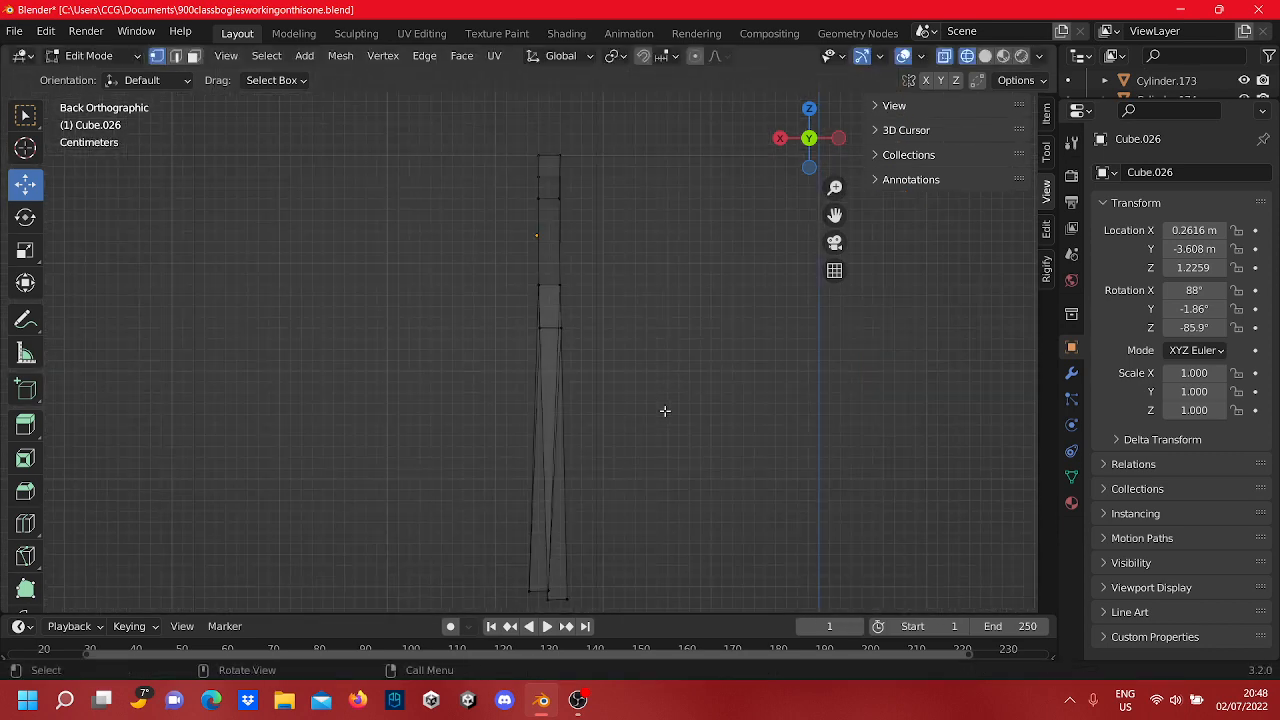
pyautogui.scroll(2, 607, 391)
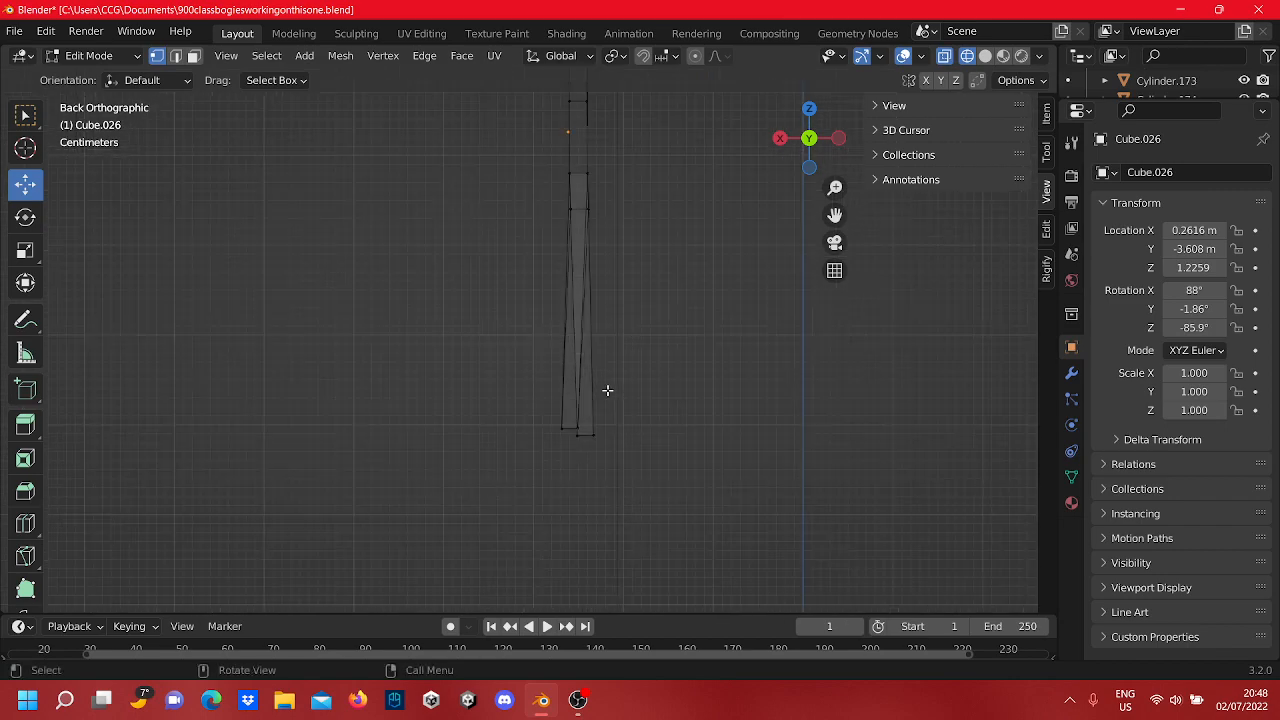
pyautogui.scroll(4, 607, 391)
pyautogui.keyDown('shift'); pyautogui.moveTo(686, 484); pyautogui.dragTo(636, 343, button='middle'); pyautogui.keyUp('shift')
pyautogui.scroll(4, 680, 420)
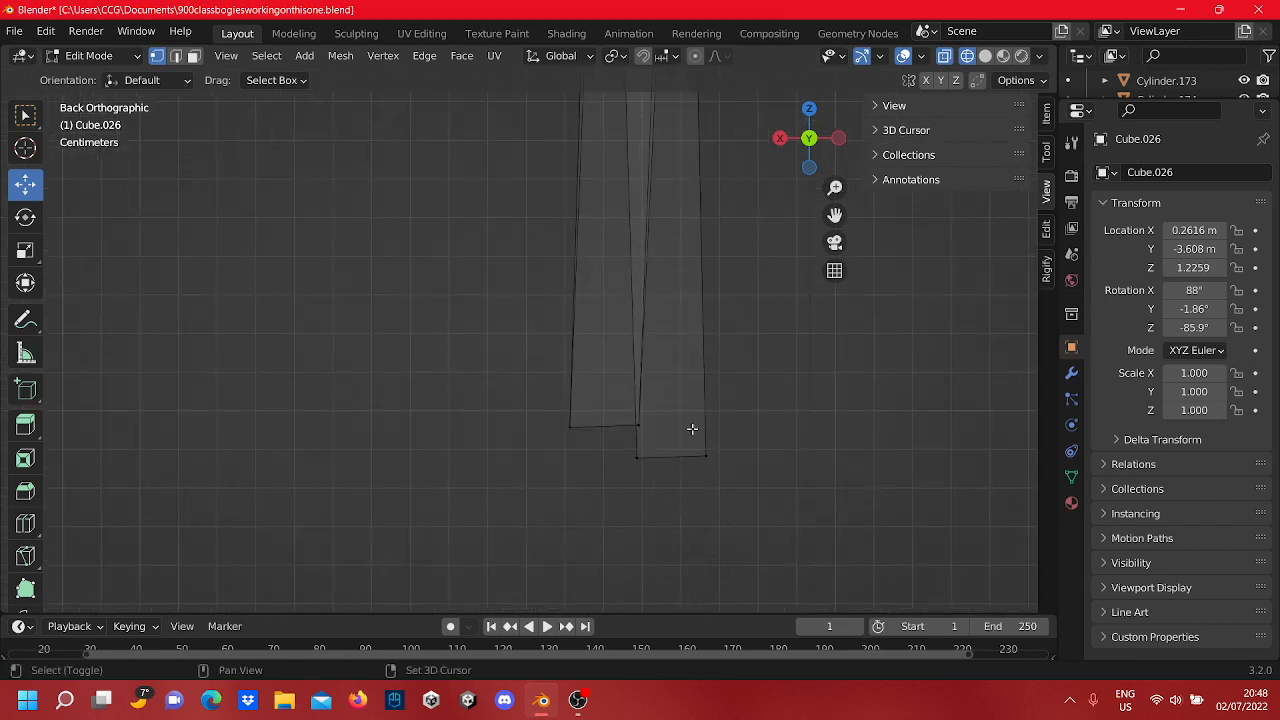
pyautogui.keyDown('shift'); pyautogui.moveTo(692, 429); pyautogui.dragTo(552, 353, button='middle'); pyautogui.keyUp('shift')
pyautogui.scroll(3, 588, 400)
pyautogui.moveTo(615, 423); pyautogui.dragTo(479, 410)
pyautogui.moveTo(534, 357); pyautogui.dragTo(533, 266)
pyautogui.scroll(-8, 583, 274)
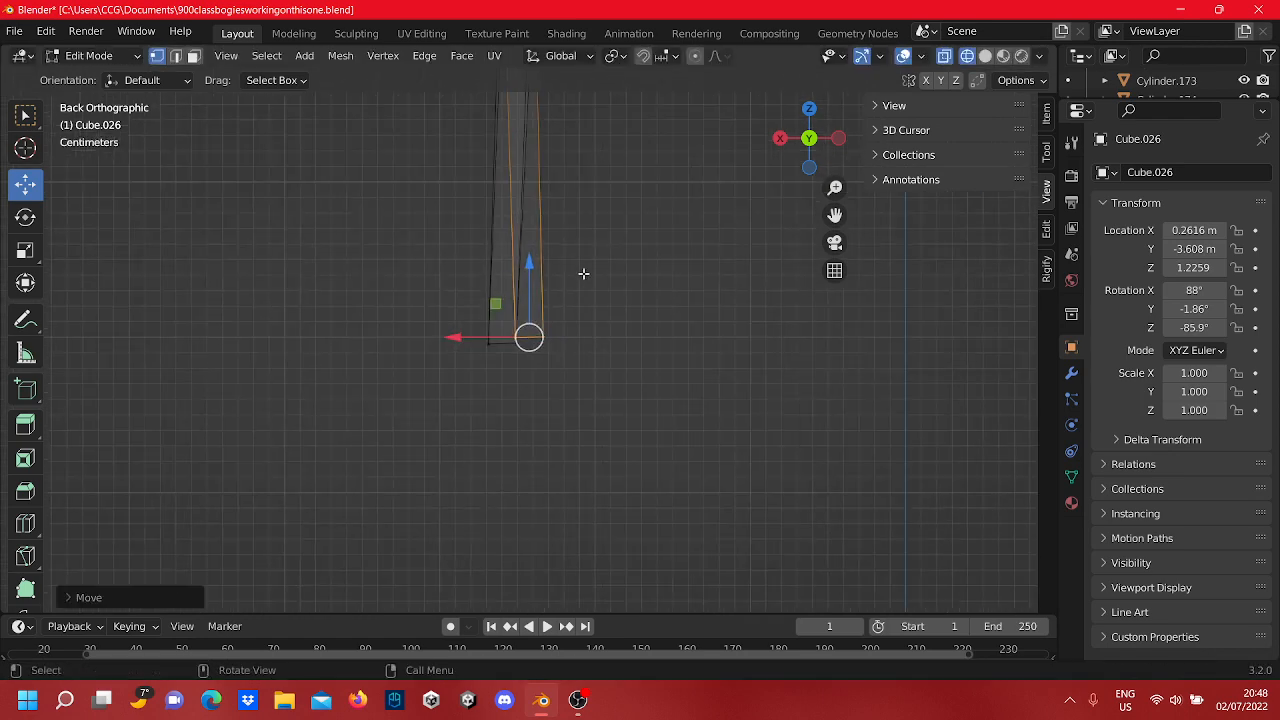
# Step: Select all the vertices of the mesh, shift them slightly along X, and clear the selection
pyautogui.keyDown('shift'); pyautogui.moveTo(590, 273); pyautogui.dragTo(615, 480, button='middle'); pyautogui.keyUp('shift')
pyautogui.scroll(-4, 608, 391)
pyautogui.moveTo(608, 477); pyautogui.dragTo(473, 137)
pyautogui.moveTo(487, 243); pyautogui.dragTo(518, 246)
pyautogui.click(663, 396)
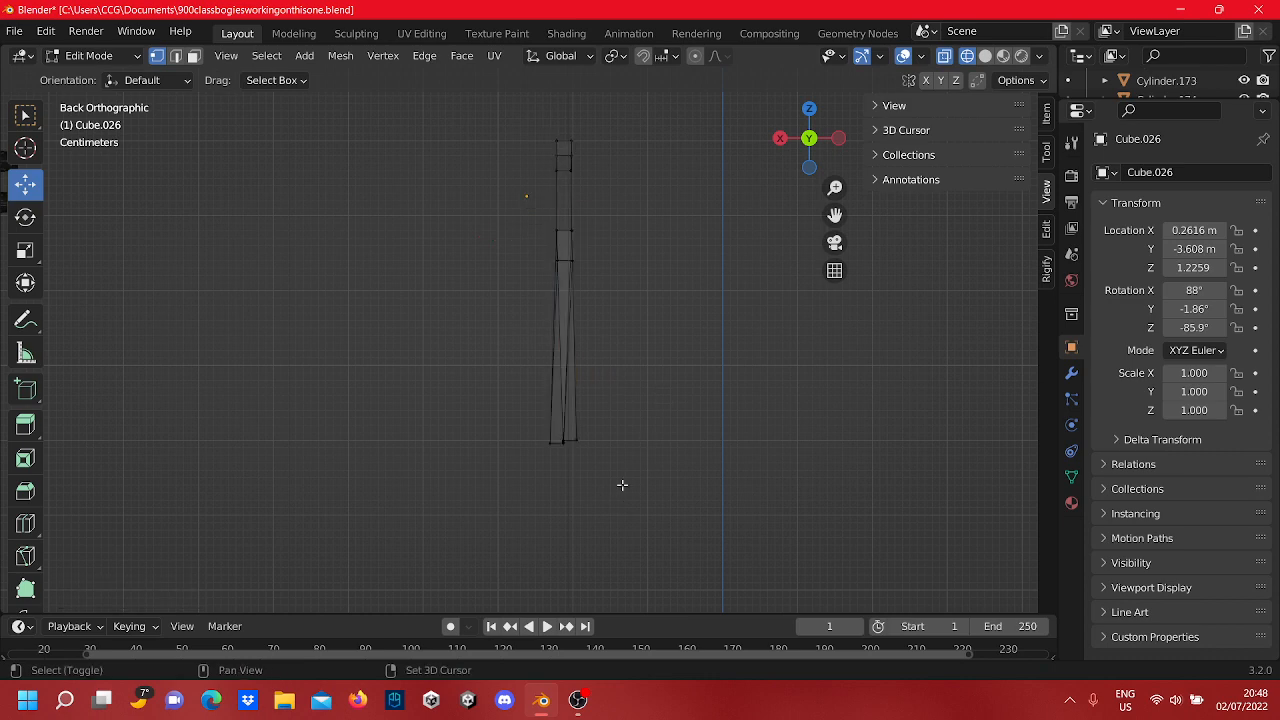
# Step: Move the raised bottom edge along X until it lies under the column and nudge it up along Z onto the grid line
pyautogui.keyDown('shift'); pyautogui.moveTo(622, 485); pyautogui.dragTo(657, 349, button='middle'); pyautogui.keyUp('shift')
pyautogui.scroll(9, 660, 338)
pyautogui.keyDown('shift'); pyautogui.moveTo(683, 246); pyautogui.dragTo(376, 425, button='middle'); pyautogui.keyUp('shift')
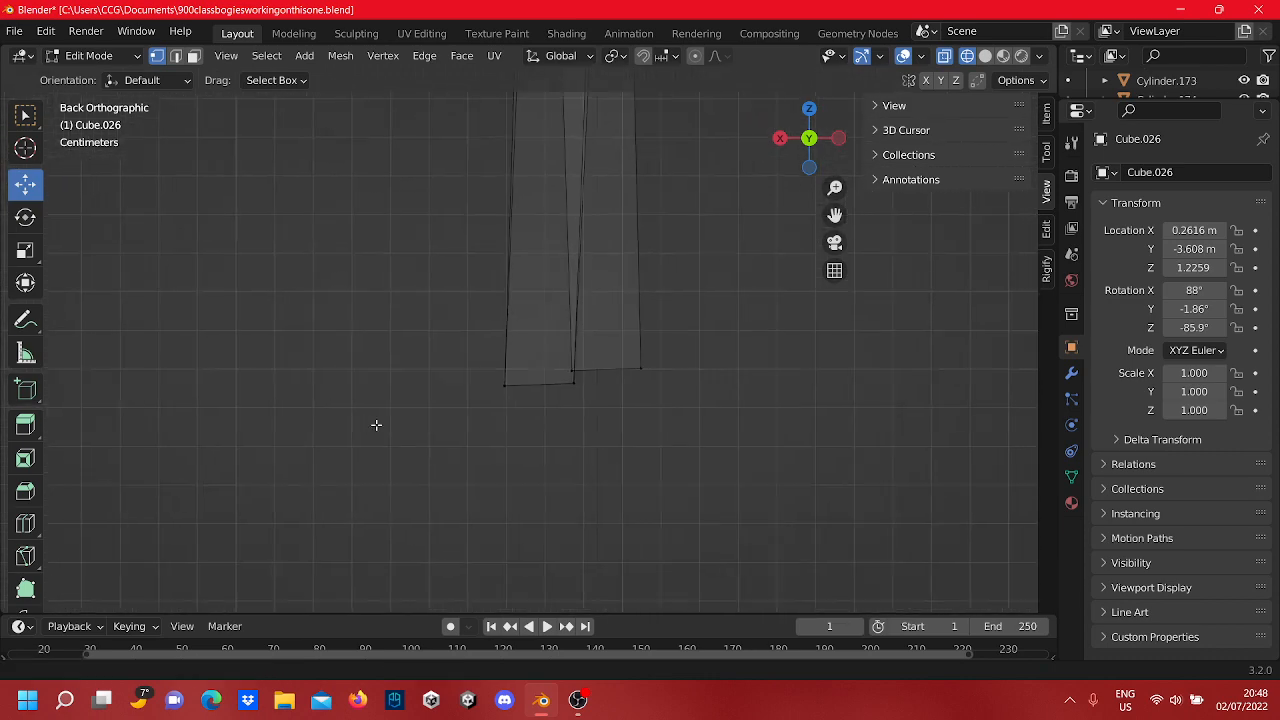
pyautogui.scroll(5, 643, 380)
pyautogui.keyDown('shift'); pyautogui.moveTo(643, 380); pyautogui.dragTo(559, 435, button='middle'); pyautogui.keyUp('shift')
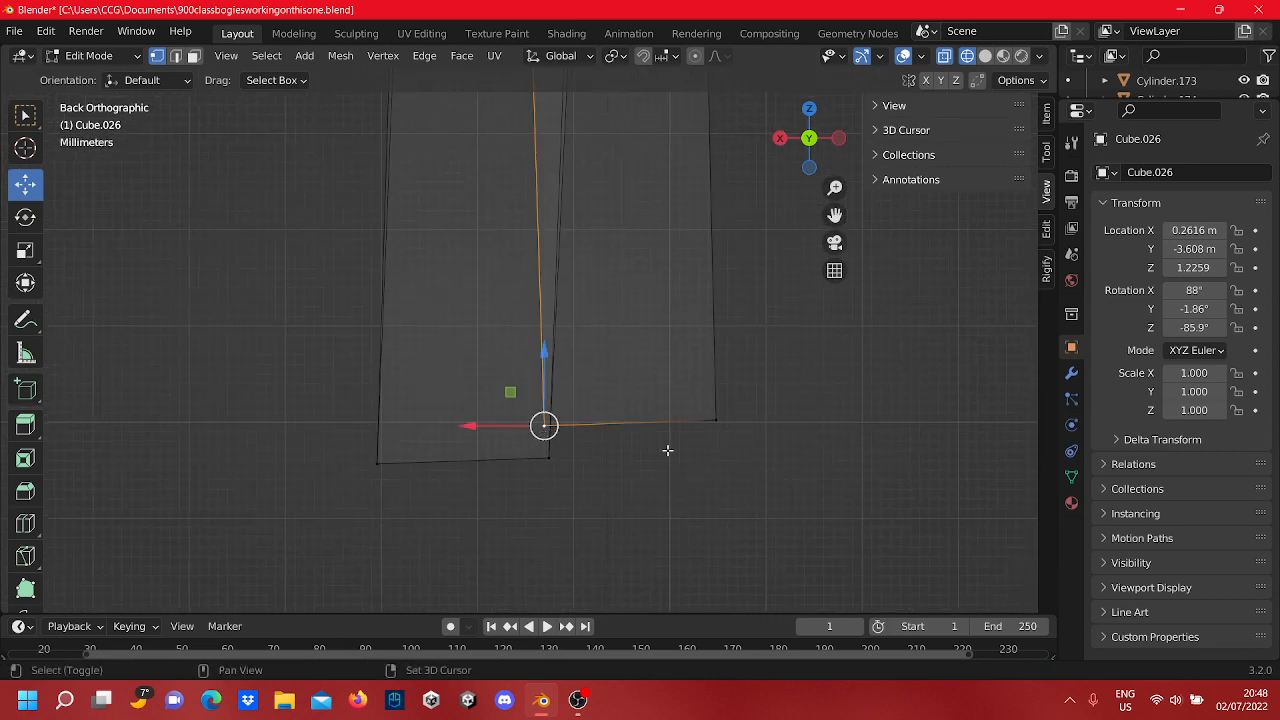
pyautogui.moveTo(540, 427); pyautogui.dragTo(490, 421)
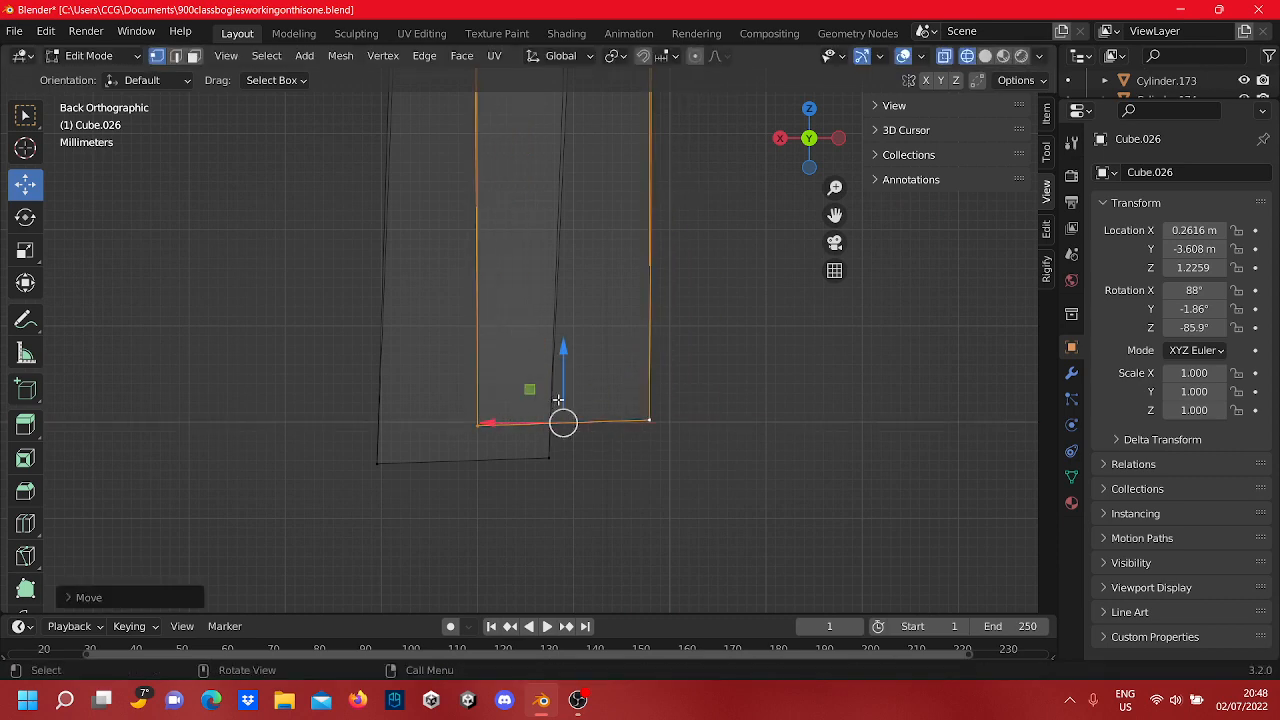
pyautogui.moveTo(563, 397); pyautogui.dragTo(567, 395)
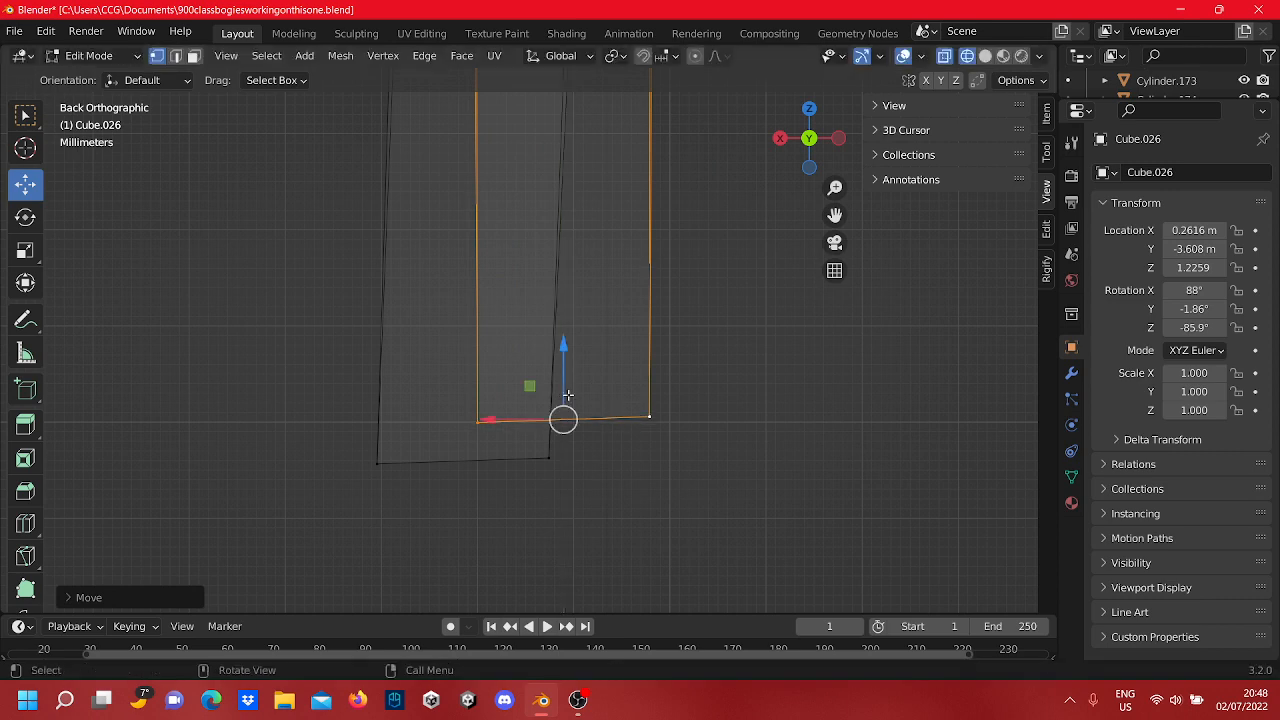
# Step: Move the outer vertex of the raised bottom edge along X and Z to level the edge and square the corner
pyautogui.click(643, 416)
pyautogui.moveTo(644, 416); pyautogui.dragTo(663, 423)
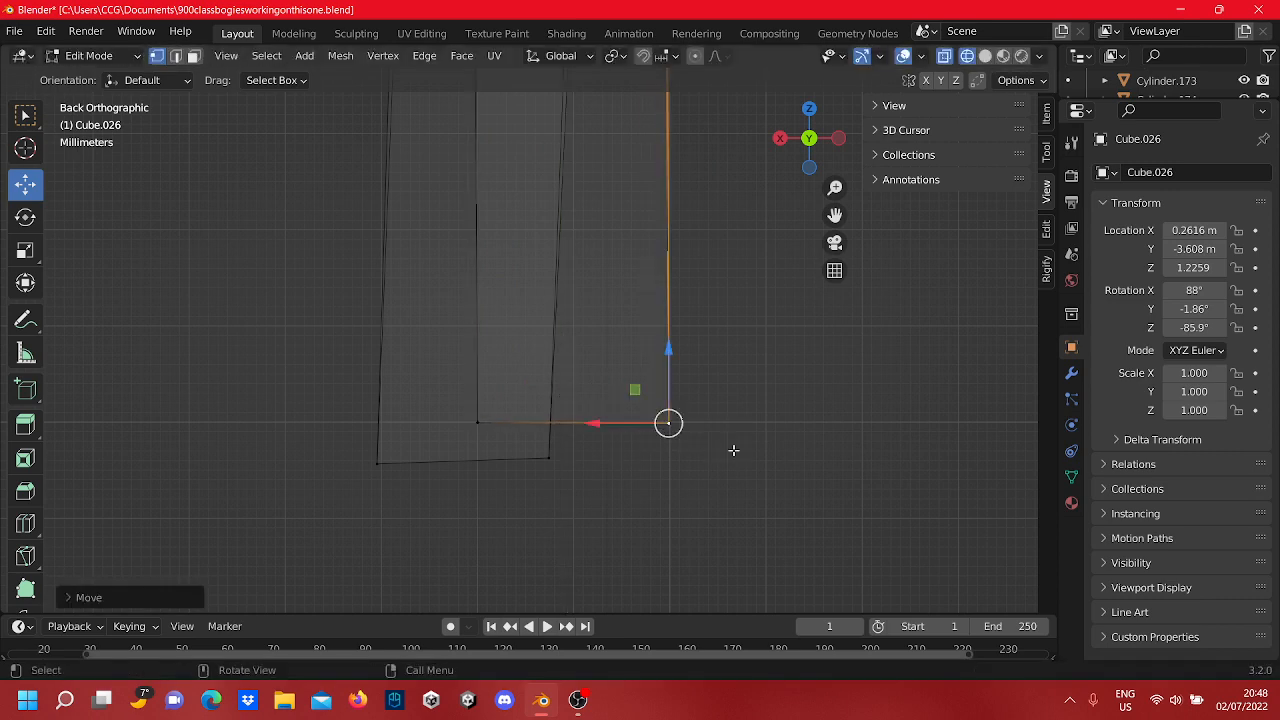
pyautogui.click(730, 449)
pyautogui.scroll(-2, 716, 447)
pyautogui.scroll(-2, 566, 457)
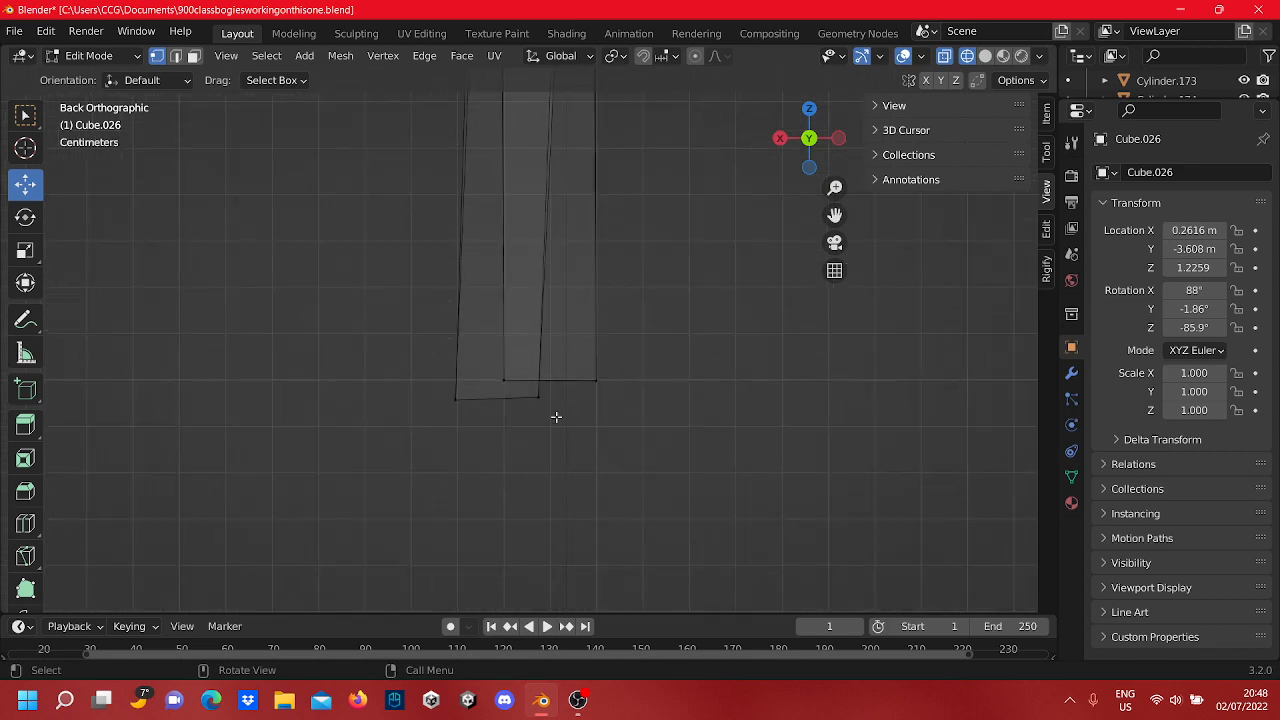
# Step: Move the remaining skewed bottom edge along X and raise it along Z to meet the levelled bottom edge
pyautogui.moveTo(461, 397); pyautogui.dragTo(516, 402)
pyautogui.scroll(8, 600, 470)
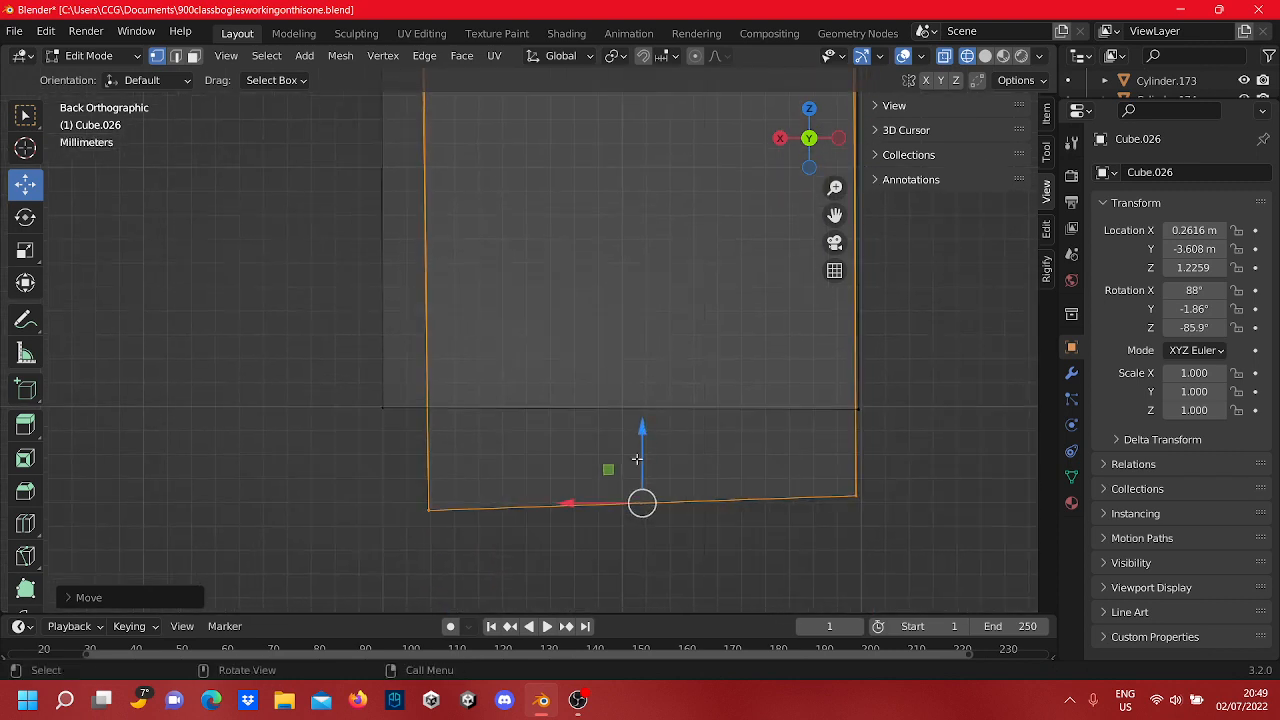
pyautogui.moveTo(579, 511); pyautogui.dragTo(591, 498)
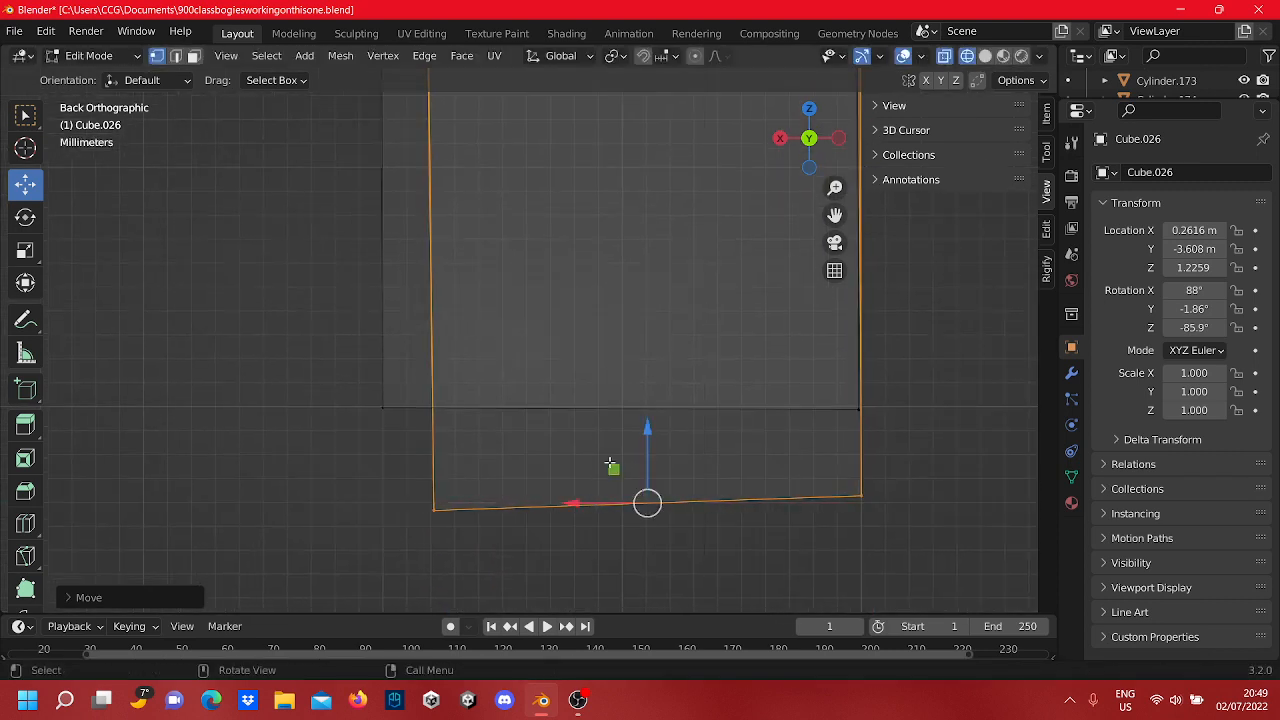
pyautogui.moveTo(646, 452); pyautogui.dragTo(656, 354)
# Step: Align both end vertices of the second bottom edge along X and Z with the corners of the levelled edge
pyautogui.click(845, 412)
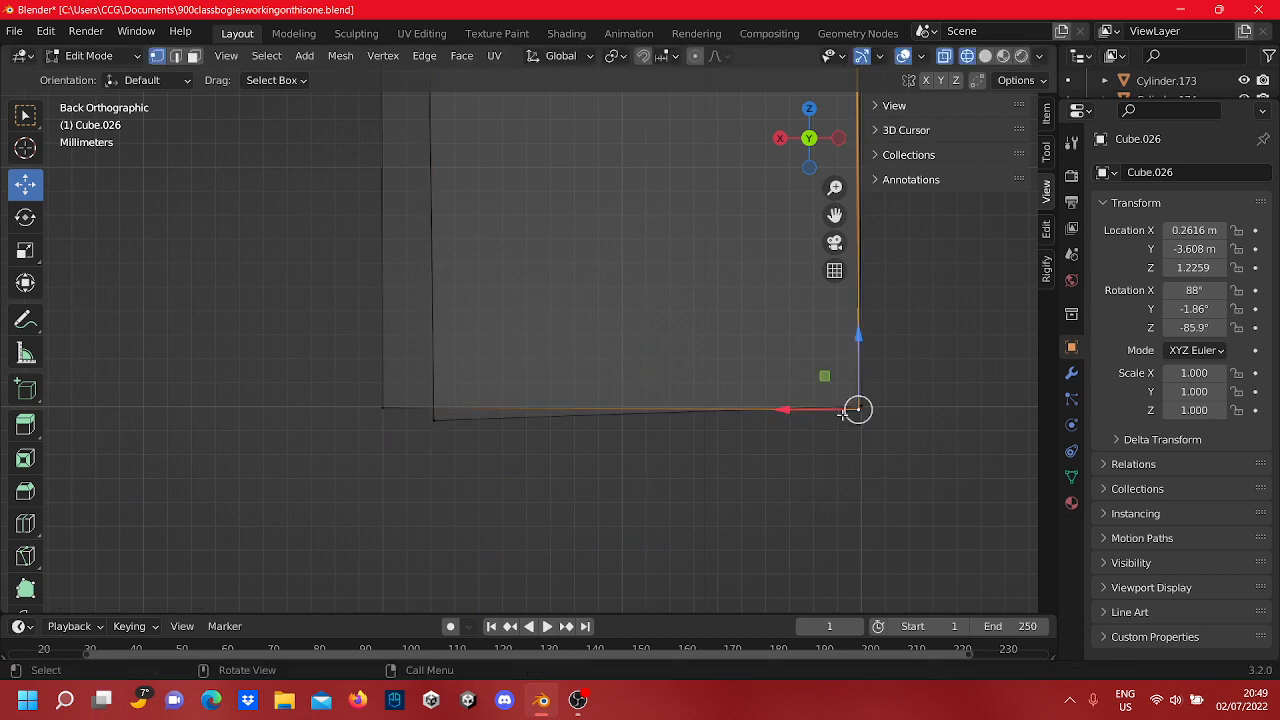
pyautogui.moveTo(845, 410); pyautogui.dragTo(864, 377)
pyautogui.click(434, 419)
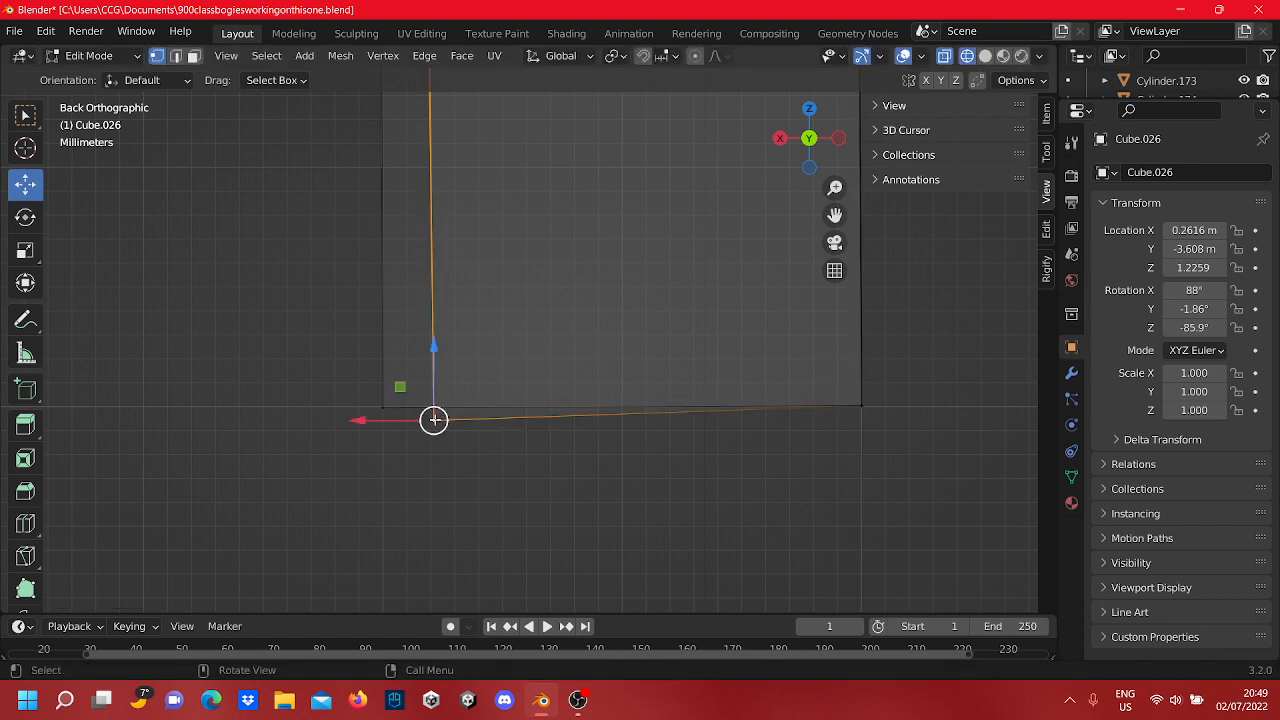
pyautogui.moveTo(395, 415); pyautogui.dragTo(387, 361)
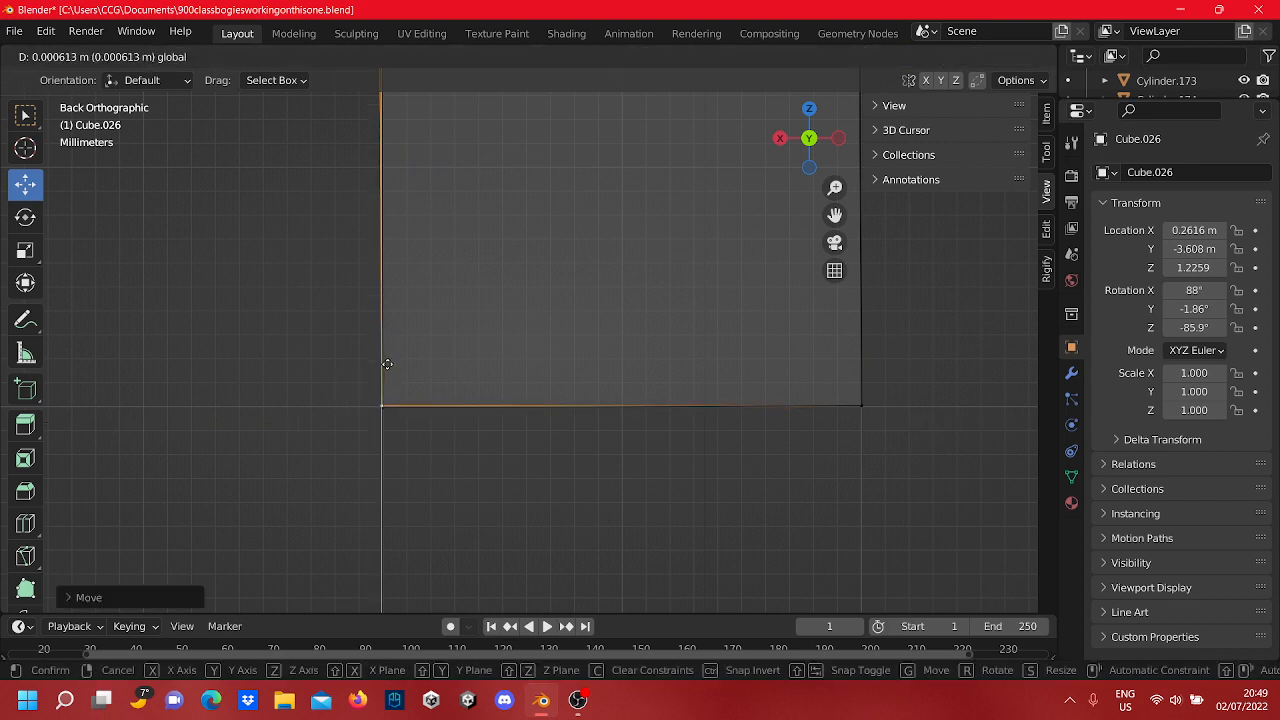
pyautogui.moveTo(387, 364); pyautogui.dragTo(387, 366)
pyautogui.scroll(-10, 315, 327)
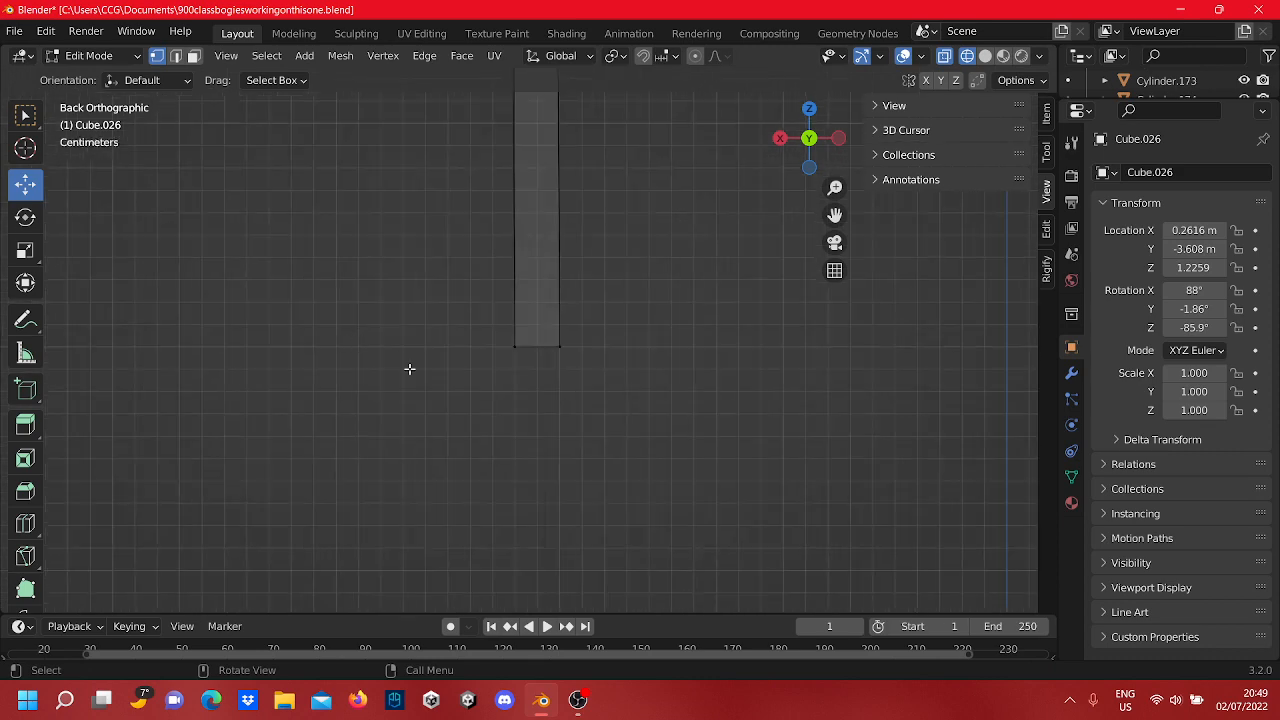
# Step: Return to Object Mode and inspect the straightened bracket and the surrounding bogie parts in perspective
pyautogui.press('Tab')
pyautogui.scroll(3, 492, 330)
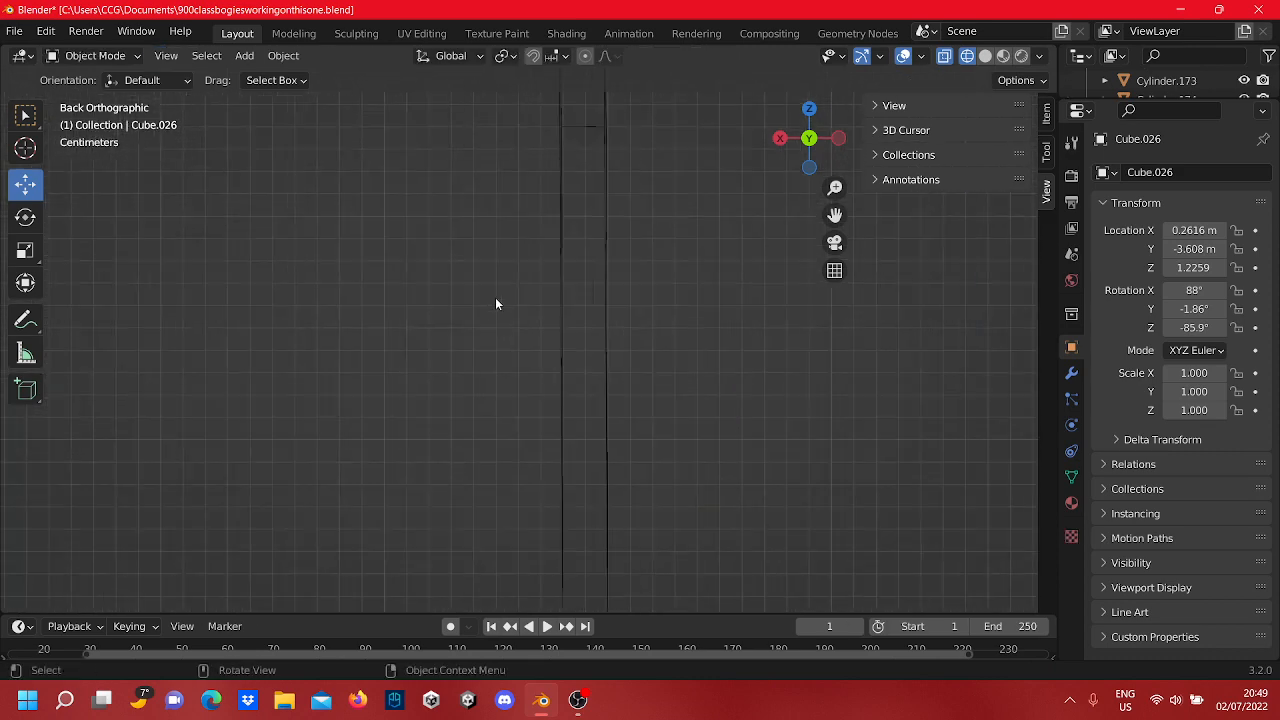
pyautogui.moveTo(495, 300); pyautogui.dragTo(632, 367, button='middle')
pyautogui.scroll(-10, 512, 318)
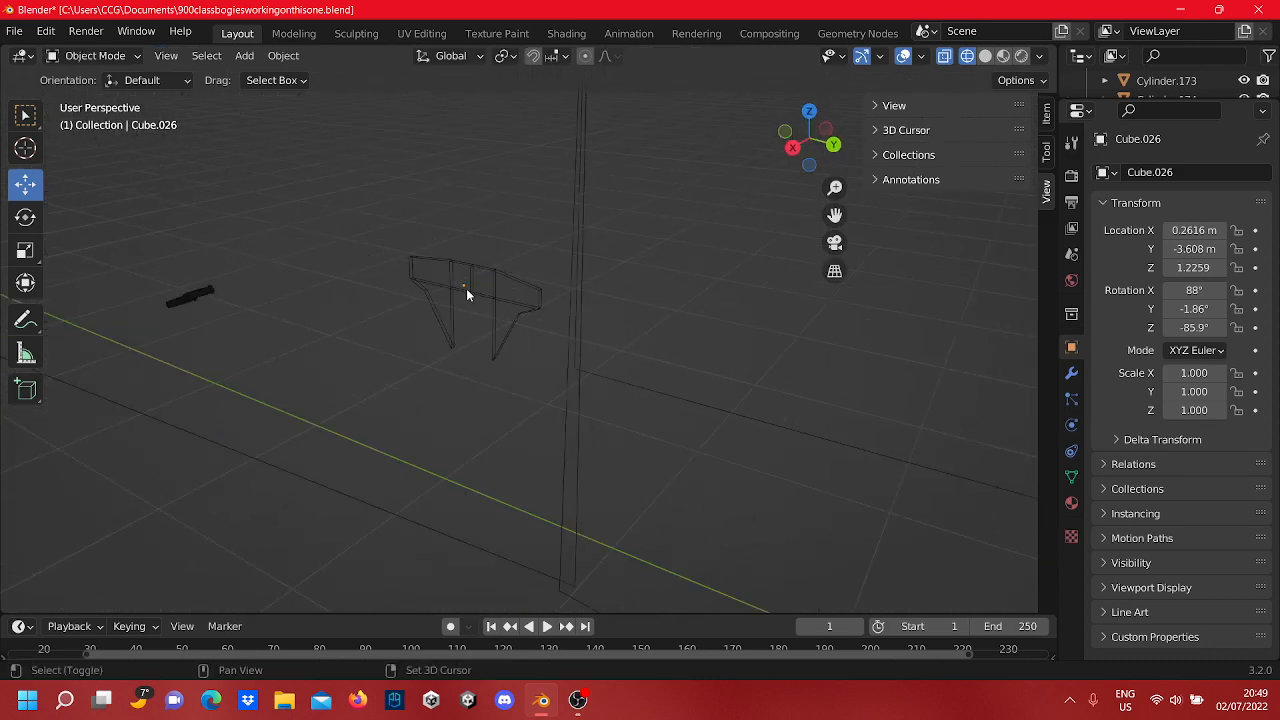
pyautogui.keyDown('shift'); pyautogui.moveTo(466, 295); pyautogui.dragTo(524, 356, button='middle'); pyautogui.keyUp('shift')
pyautogui.scroll(4, 520, 390)
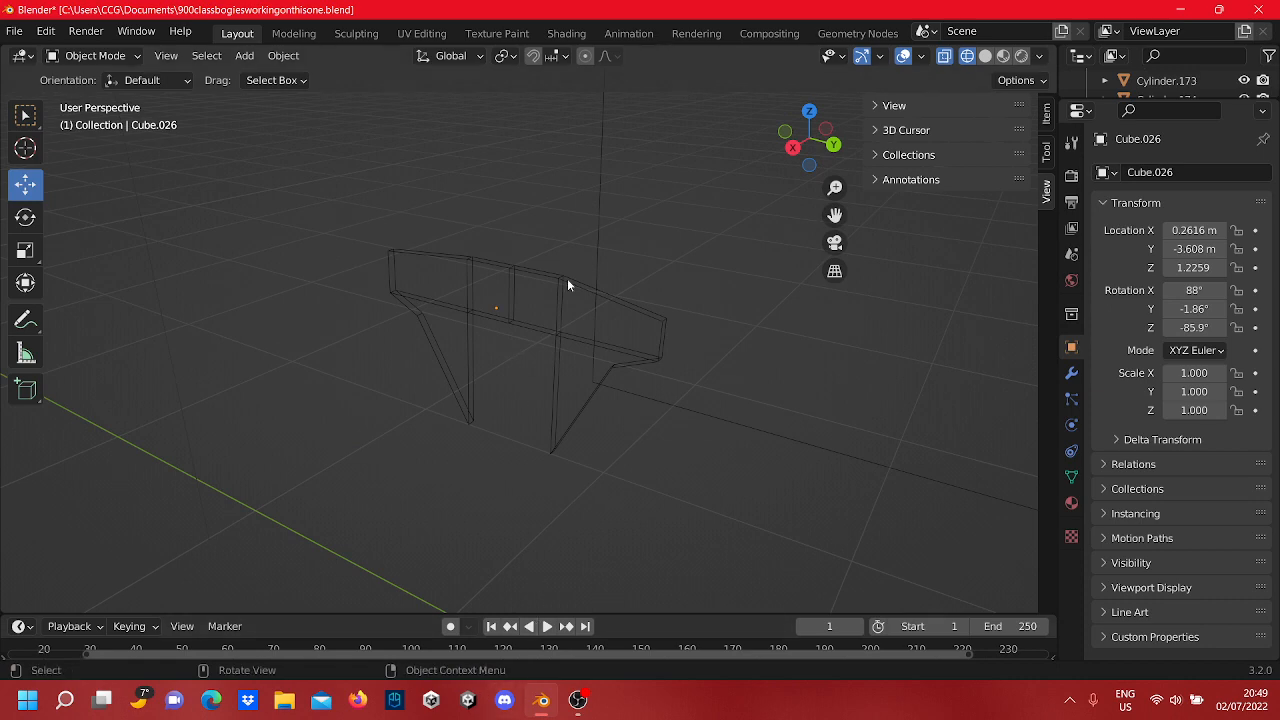
pyautogui.moveTo(567, 285); pyautogui.dragTo(424, 380, button='middle')
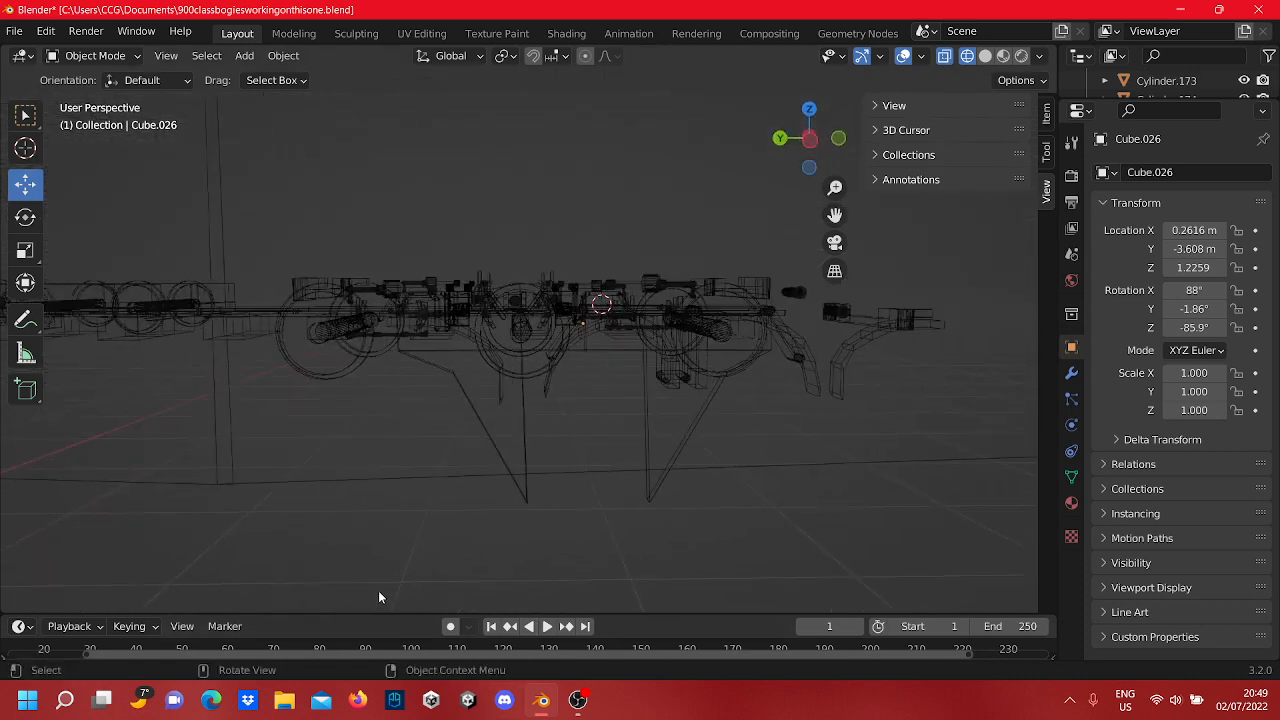
# Step: Switch to Discord, check the Hailing Frequencies Open voice channel in TRX Twitch Group Chat, and return to Blender
pyautogui.click(509, 699)
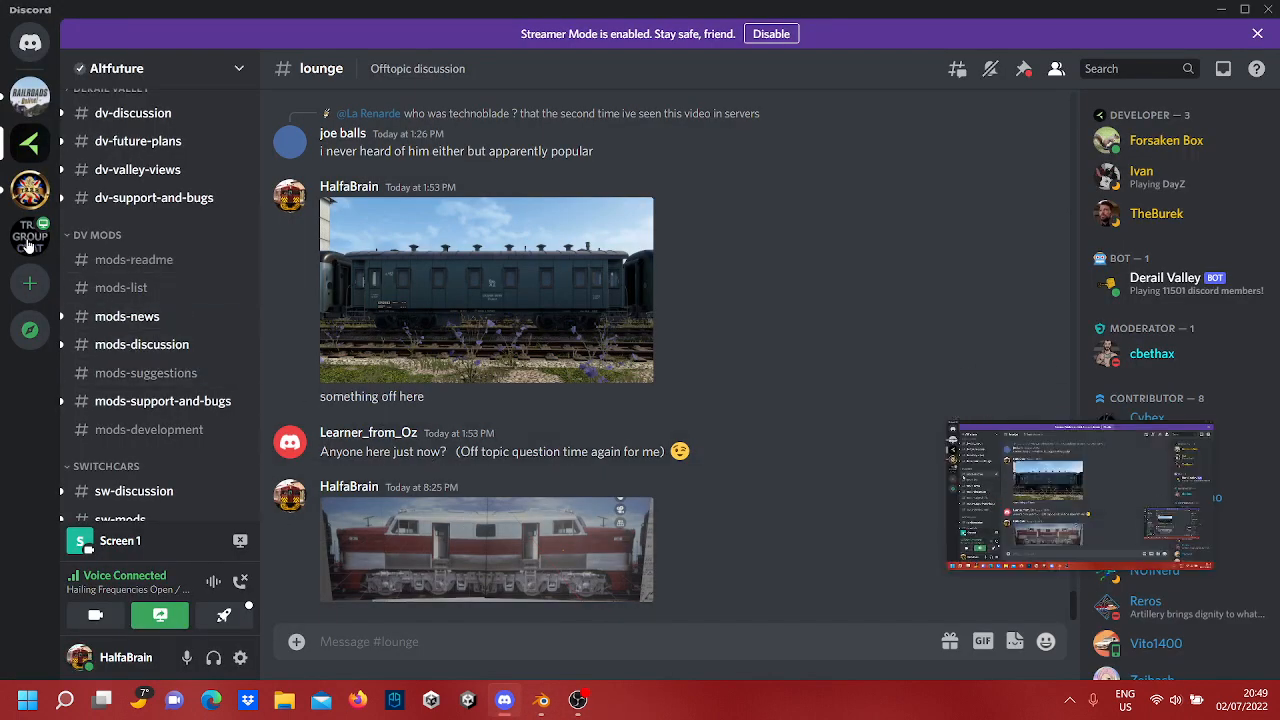
pyautogui.click(30, 238)
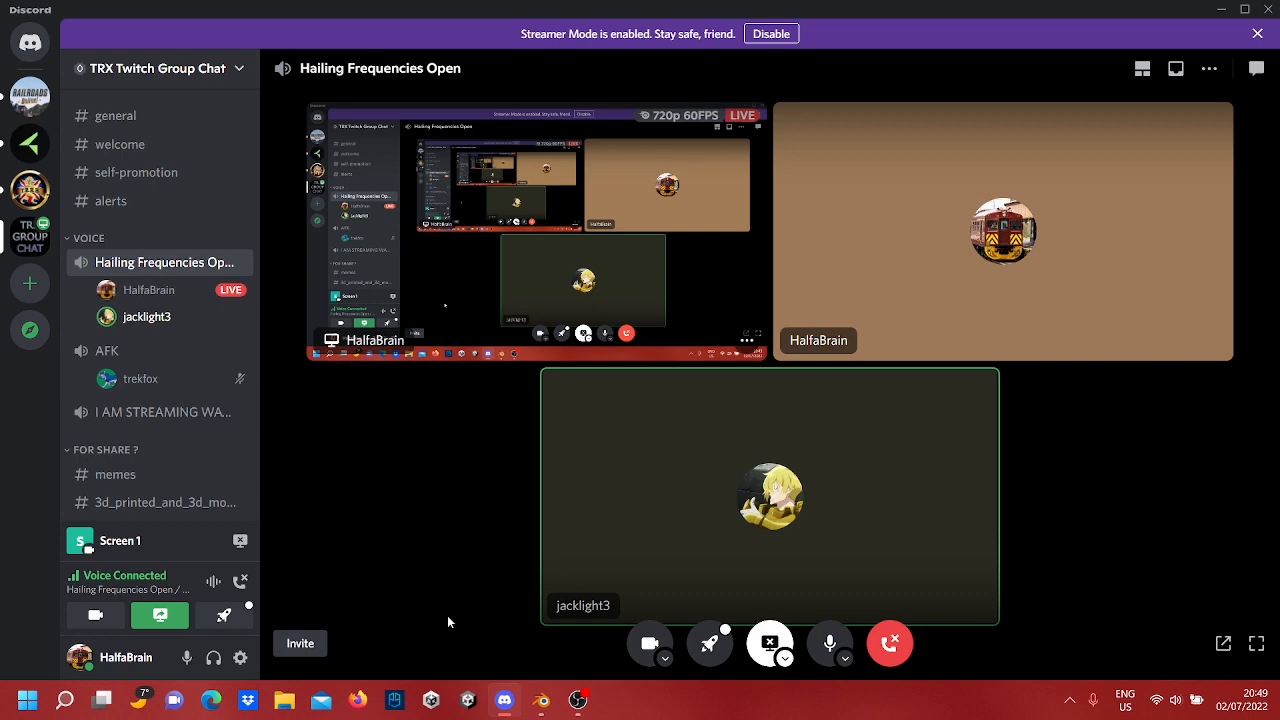
pyautogui.click(540, 703)
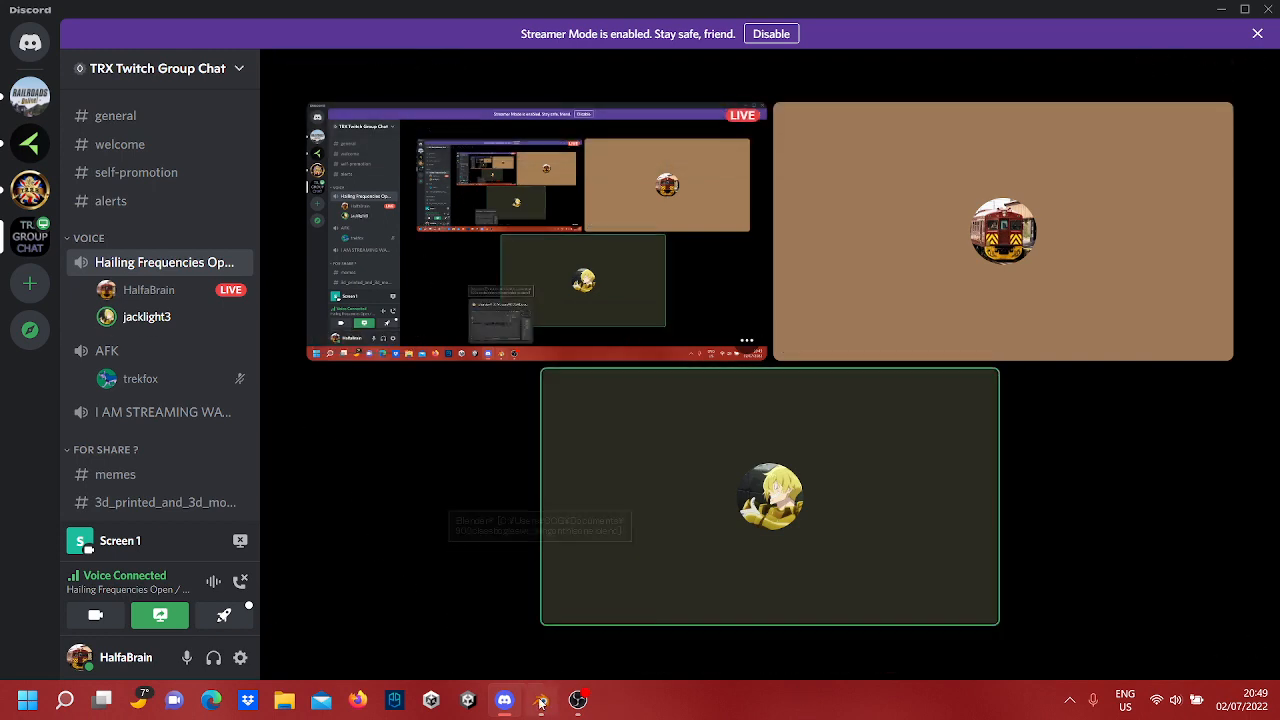
# Step: Turn off X-Ray in wireframe shading and switch the viewport to rendered shading
pyautogui.moveTo(646, 466); pyautogui.dragTo(200, 414, button='middle')
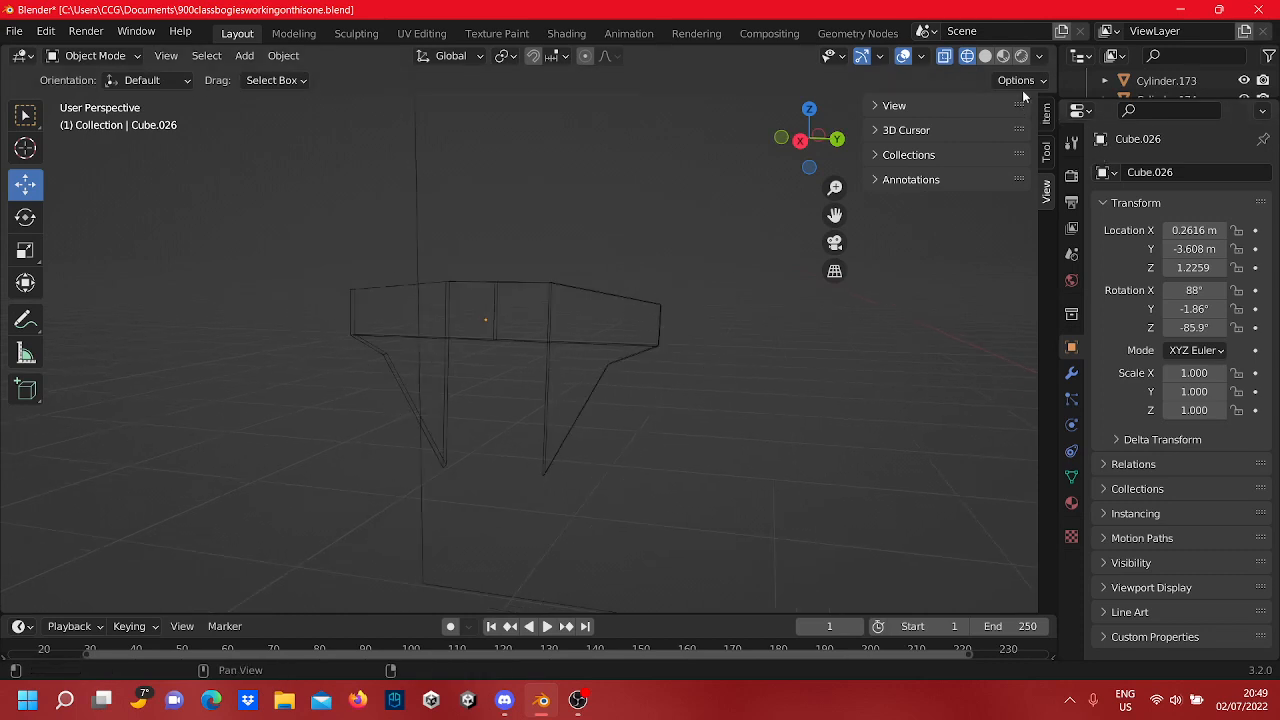
pyautogui.click(1022, 59)
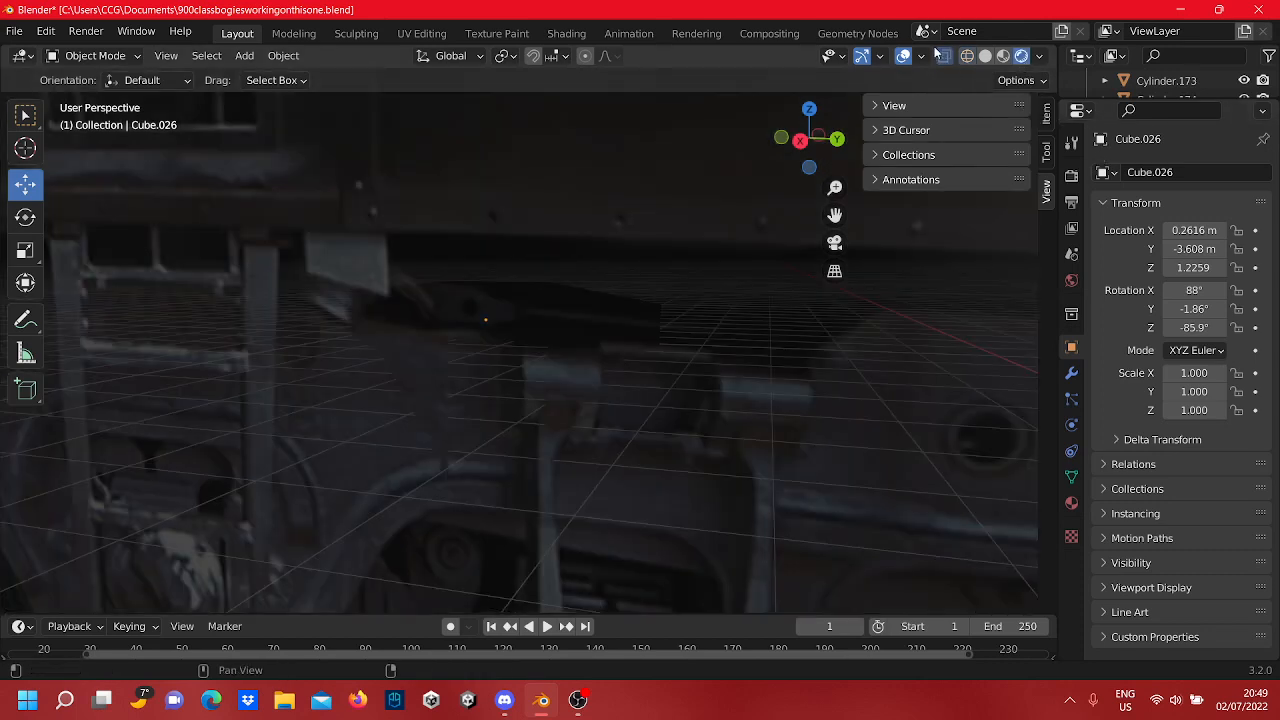
pyautogui.click(971, 56)
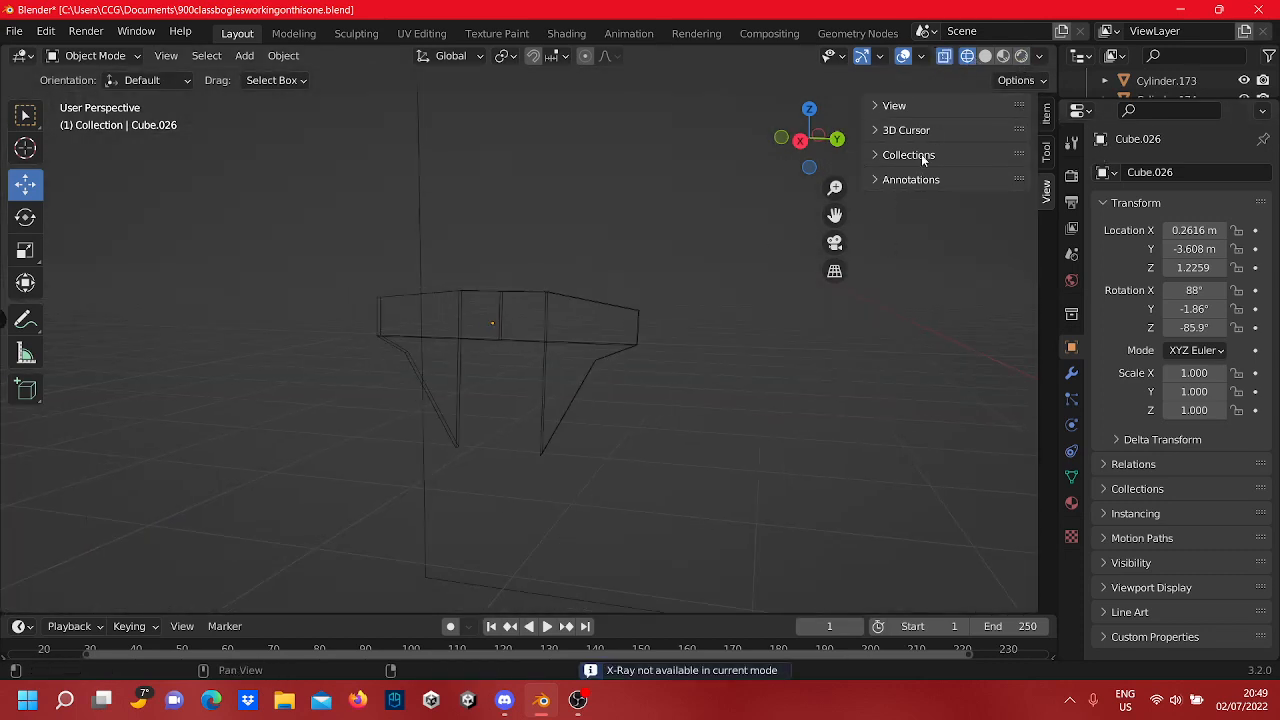
pyautogui.click(945, 56)
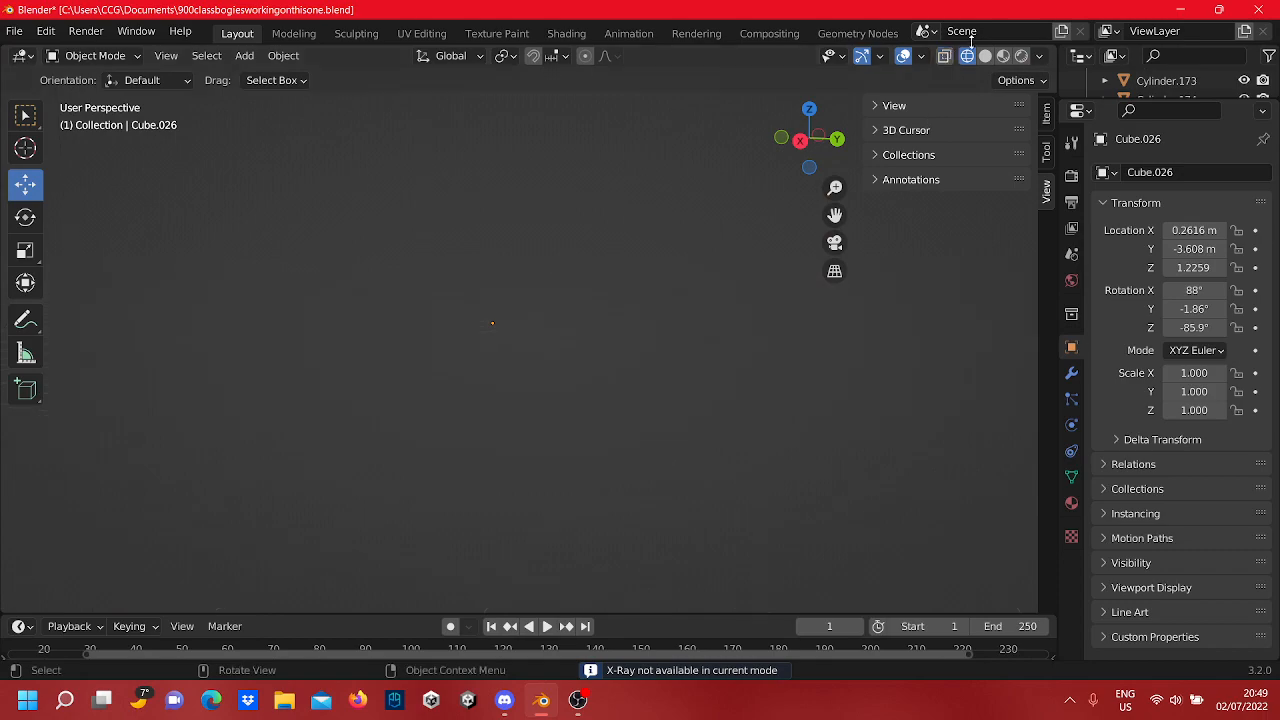
pyautogui.click(1022, 59)
# Step: Select the bracket mesh and examine its shape from the side against the locomotive reference photo
pyautogui.moveTo(683, 196)
pyautogui.mouseDown(button='middle')
pyautogui.moveTo(510, 215)
pyautogui.moveTo(176, 284)
pyautogui.moveTo(393, 305)
pyautogui.mouseUp(button='middle')
pyautogui.moveTo(457, 265); pyautogui.dragTo(512, 245, button='middle')
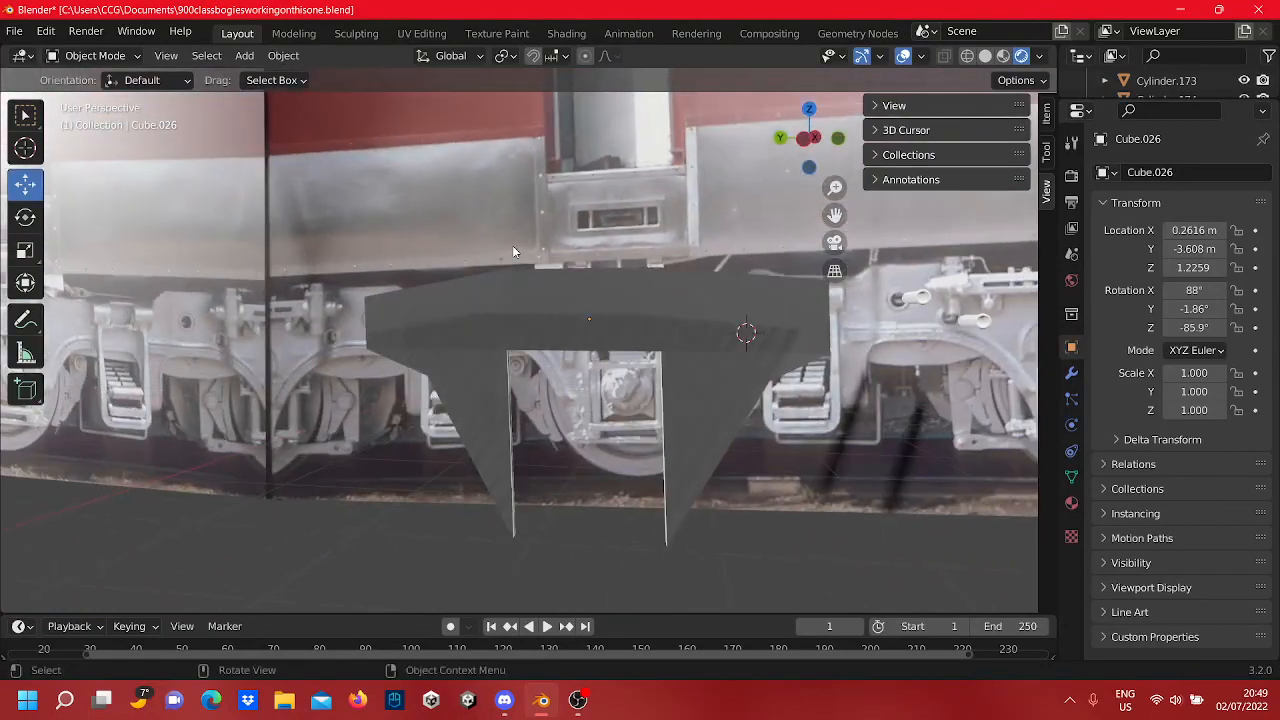
pyautogui.scroll(-4, 512, 245)
pyautogui.click(628, 384)
pyautogui.scroll(2, 628, 384)
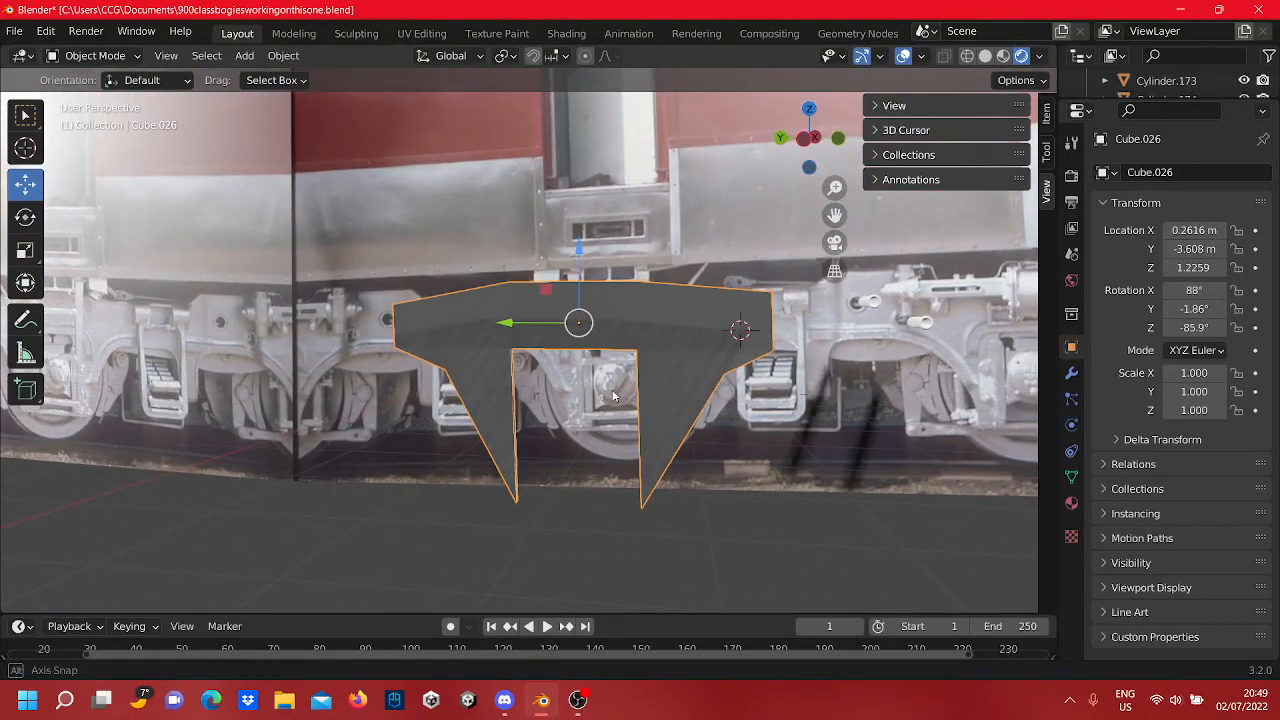
pyautogui.moveTo(628, 384); pyautogui.dragTo(682, 379, button='middle')
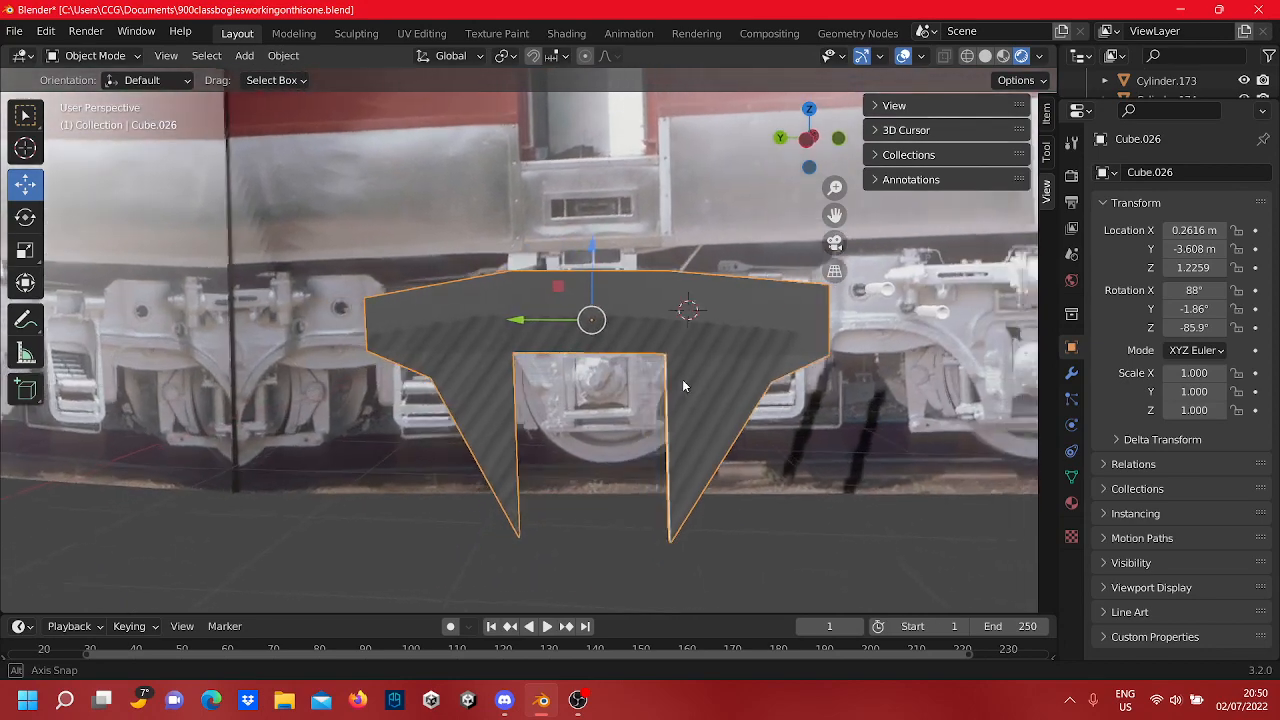
# Step: Enter Edit Mode on the bracket and show it in the Left Orthographic view over the reference drawing
pyautogui.scroll(-4, 664, 372)
pyautogui.press('Tab')
pyautogui.scroll(4, 627, 371)
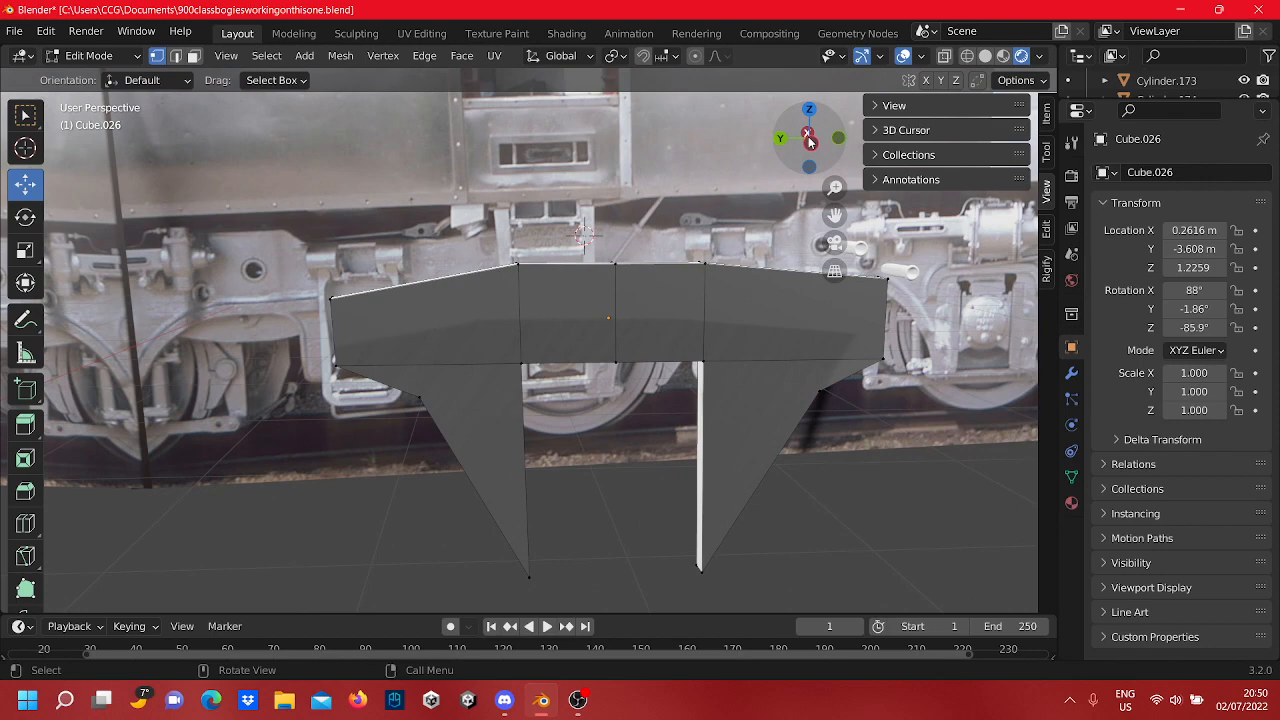
pyautogui.click(811, 144)
pyautogui.scroll(-3, 568, 432)
pyautogui.scroll(5, 578, 420)
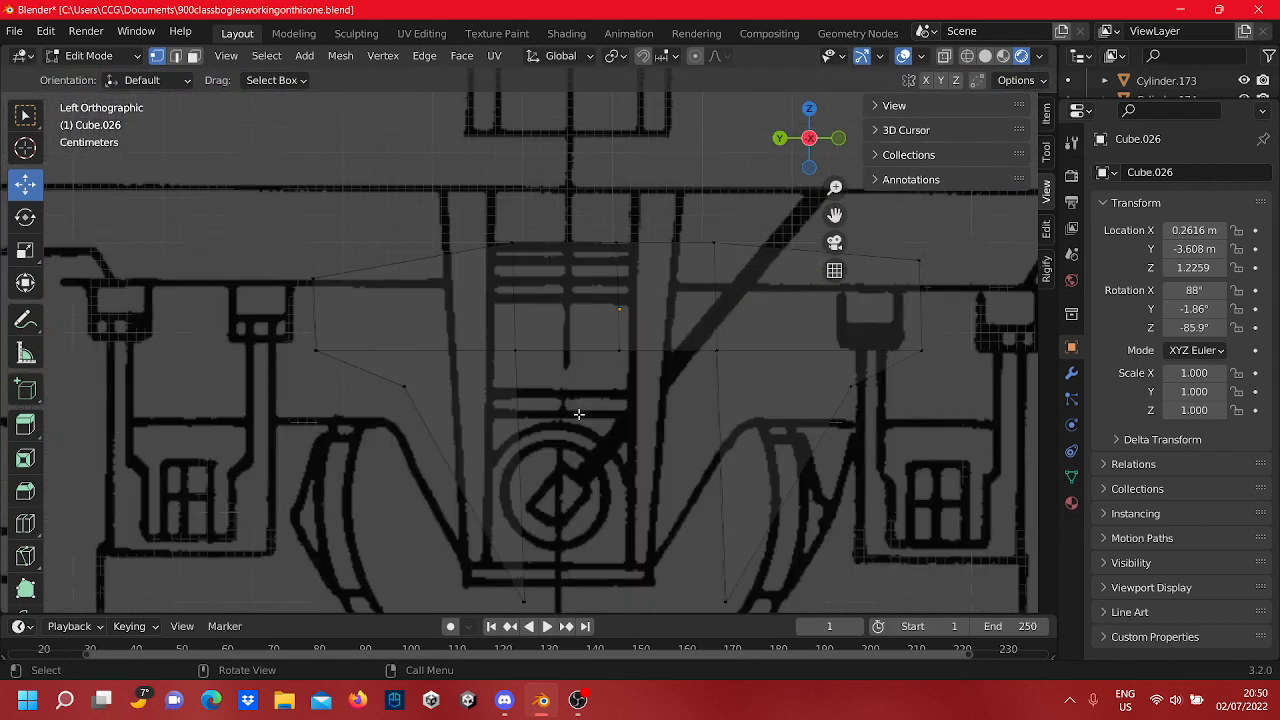
# Step: Leave Edit Mode and move the diagram900class reference image along X to about 4.46 m, behind the locomotive photo
pyautogui.moveTo(578, 420); pyautogui.dragTo(740, 397, button='middle')
pyautogui.press('Tab')
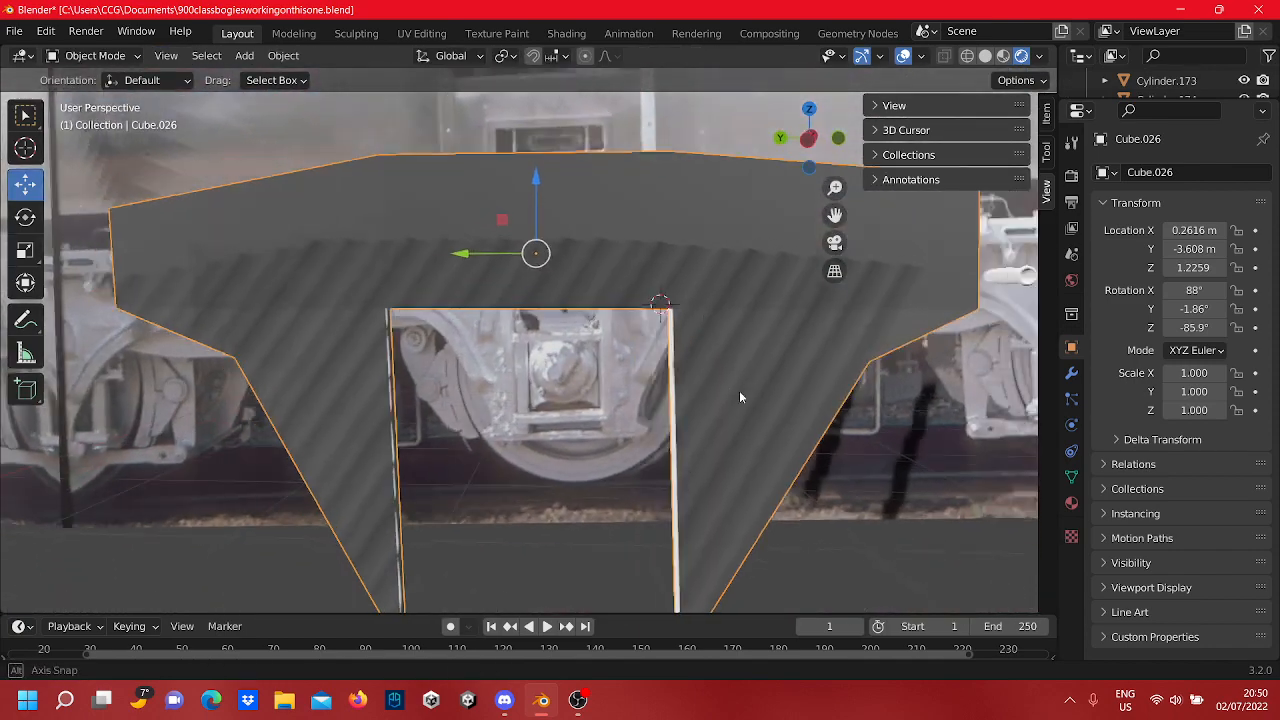
pyautogui.click(809, 142)
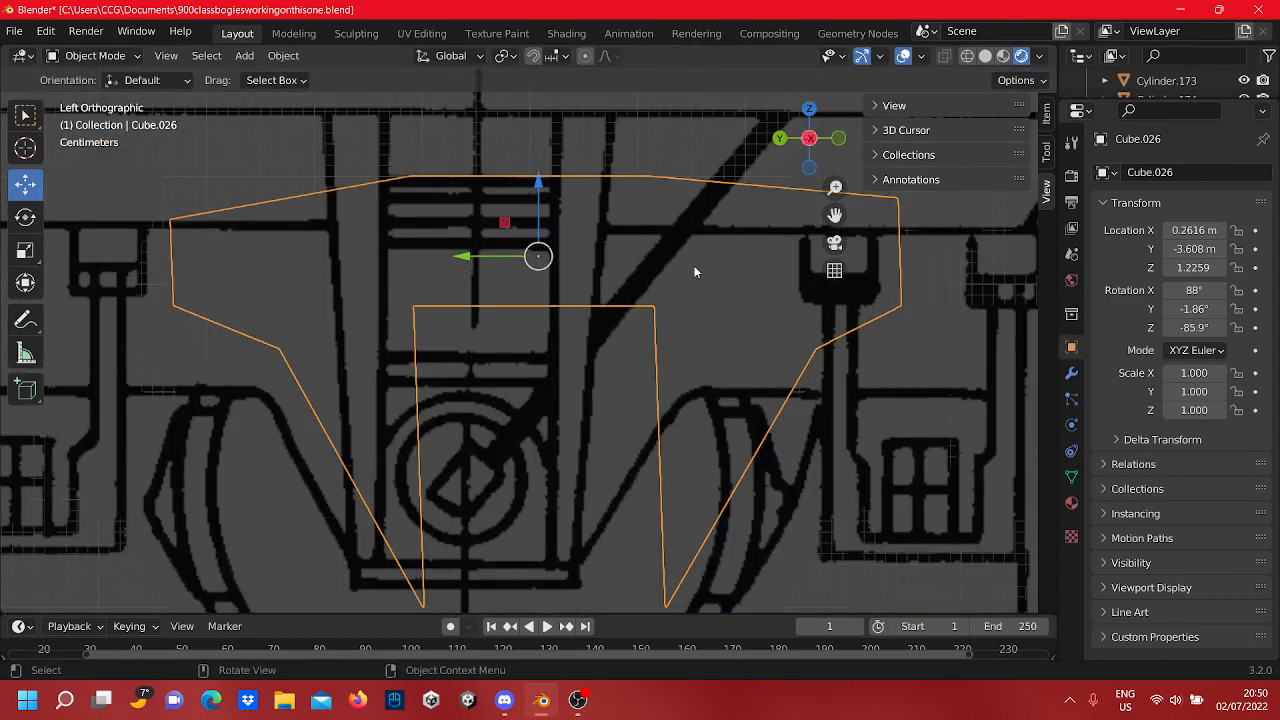
pyautogui.moveTo(695, 272); pyautogui.dragTo(400, 339, button='middle')
pyautogui.scroll(-5, 400, 339)
pyautogui.click(338, 284)
pyautogui.scroll(-3, 339, 284)
pyautogui.moveTo(371, 286); pyautogui.dragTo(762, 345)
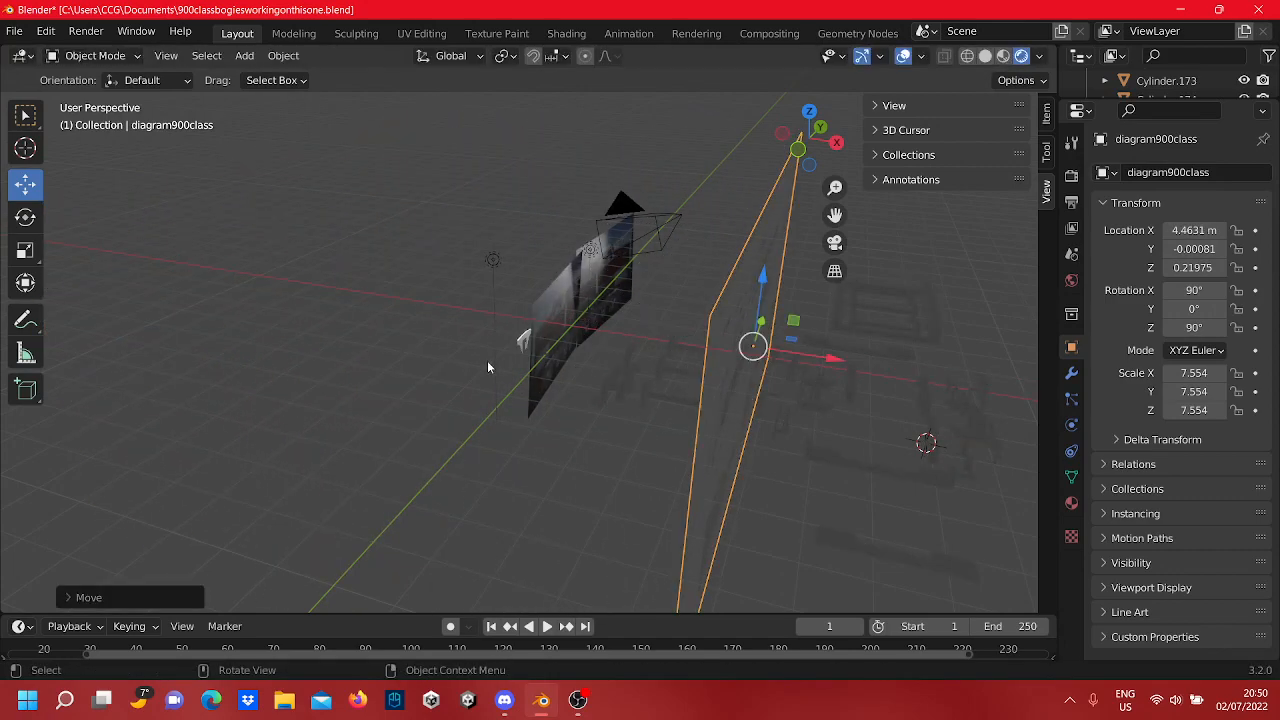
# Step: Check the bracket against the locomotive photo from the left and move Light.001 to about X -0.858 m to illuminate the bracket's outer face
pyautogui.moveTo(488, 367); pyautogui.dragTo(694, 334, button='middle')
pyautogui.scroll(6, 691, 333)
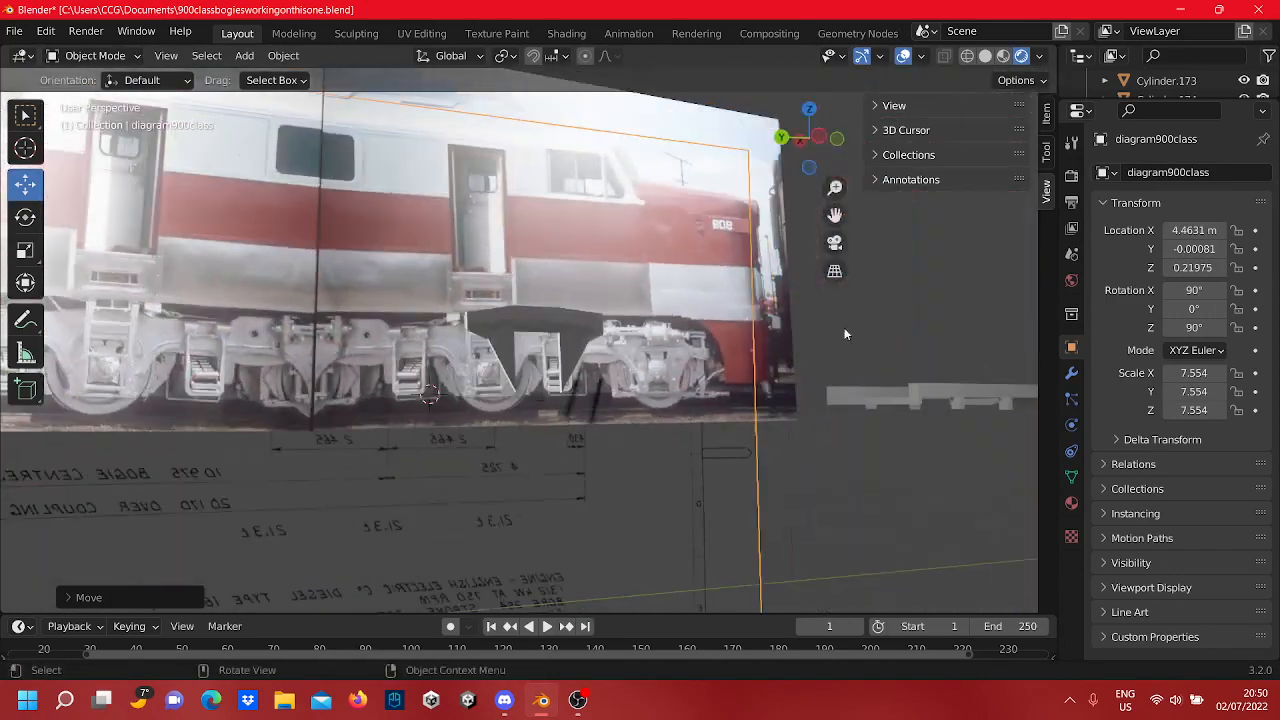
pyautogui.click(818, 141)
pyautogui.scroll(4, 556, 364)
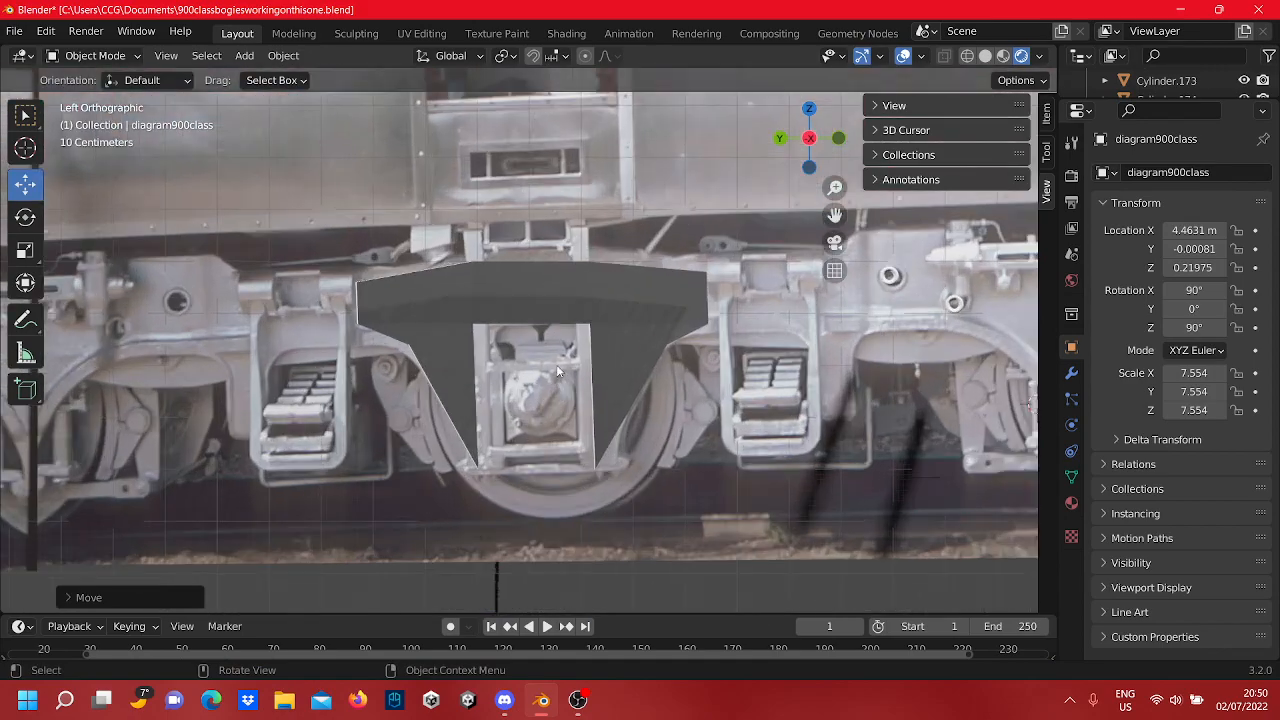
pyautogui.scroll(-2, 560, 358)
pyautogui.scroll(-4, 562, 353)
pyautogui.moveTo(562, 353); pyautogui.dragTo(434, 396, button='middle')
pyautogui.click(614, 153)
pyautogui.moveTo(614, 153); pyautogui.dragTo(447, 195)
# Step: Select the Cube.026 bracket in the Left Orthographic view and enter Edit Mode on it
pyautogui.moveTo(384, 411); pyautogui.dragTo(570, 362, button='middle')
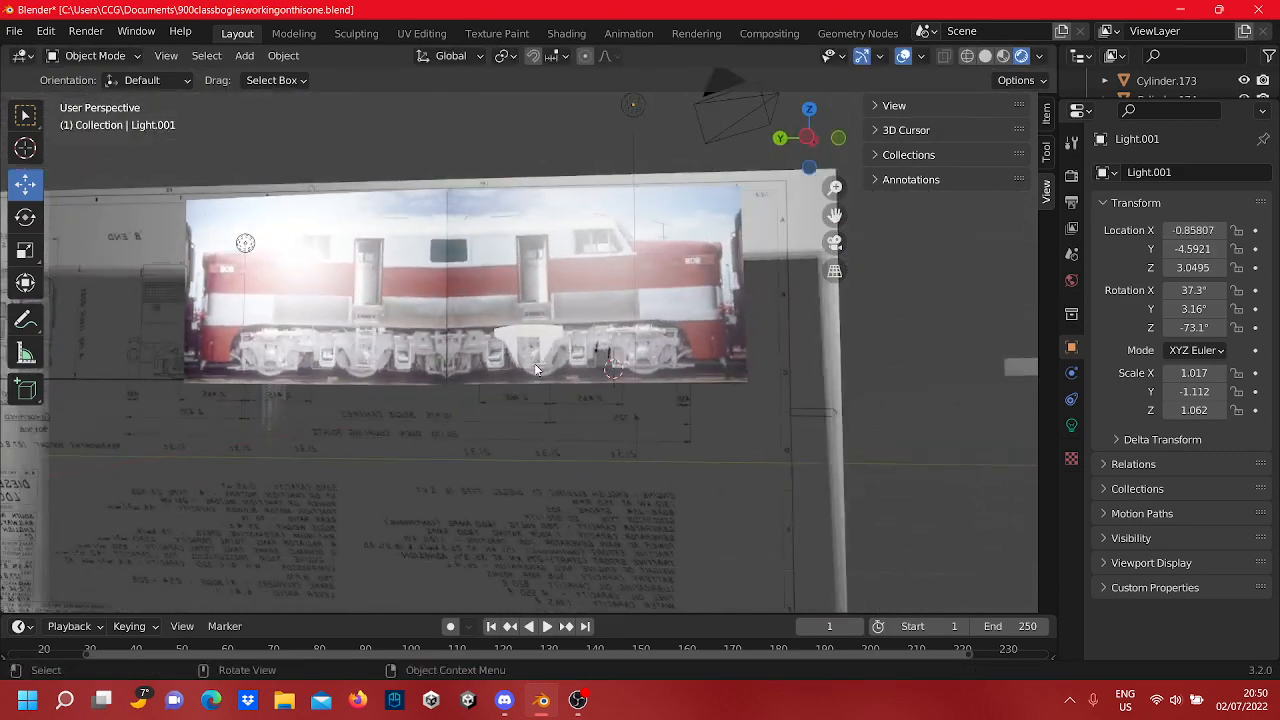
pyautogui.scroll(8, 573, 363)
pyautogui.scroll(-3, 573, 370)
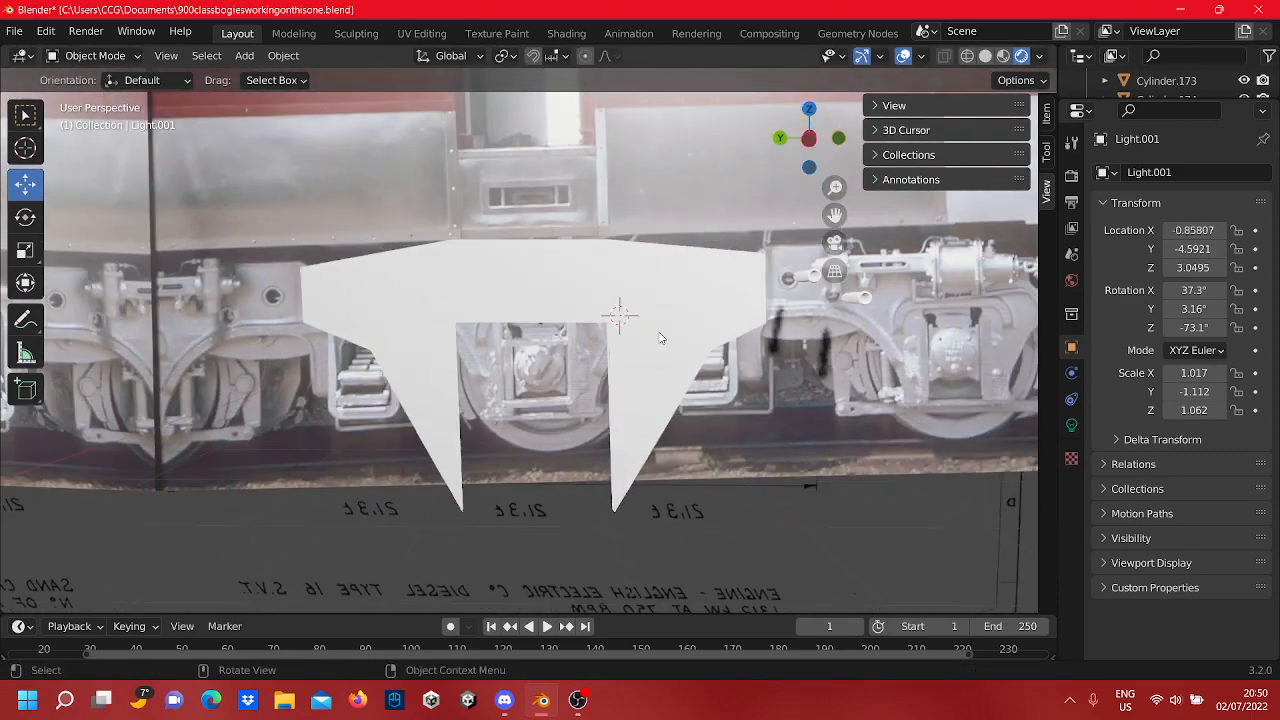
pyautogui.click(808, 140)
pyautogui.click(602, 292)
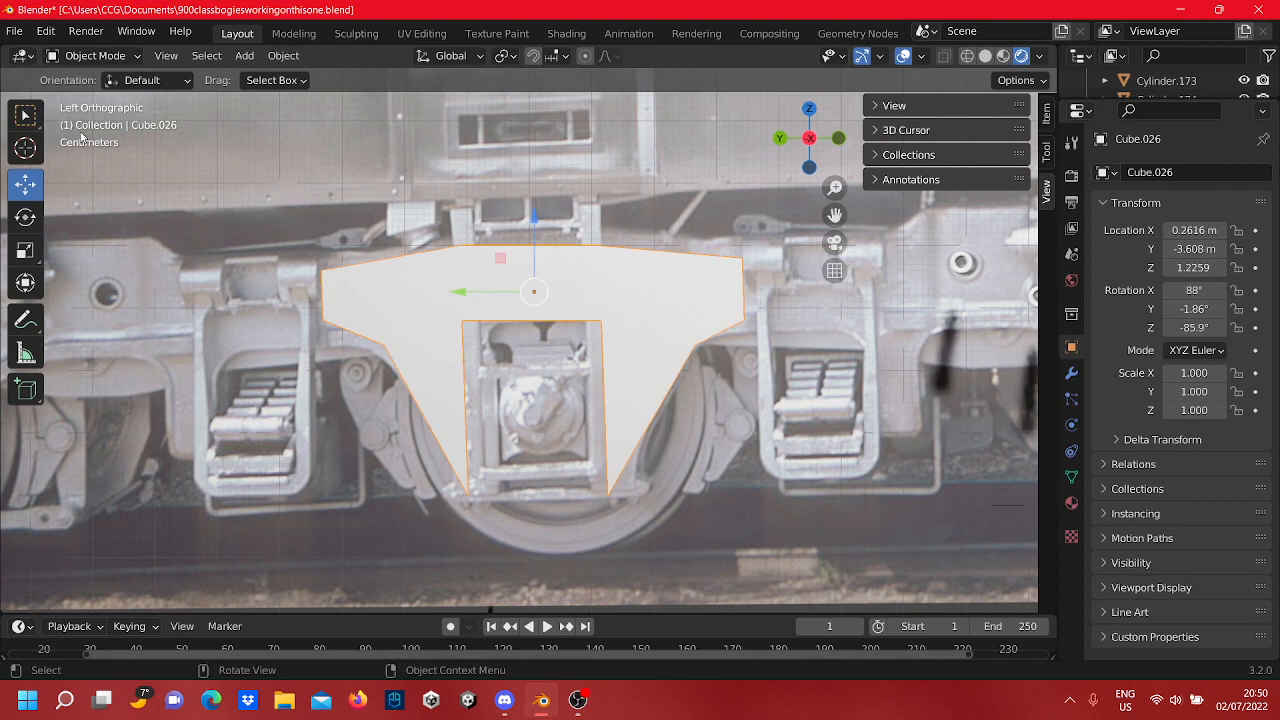
pyautogui.press('Tab')
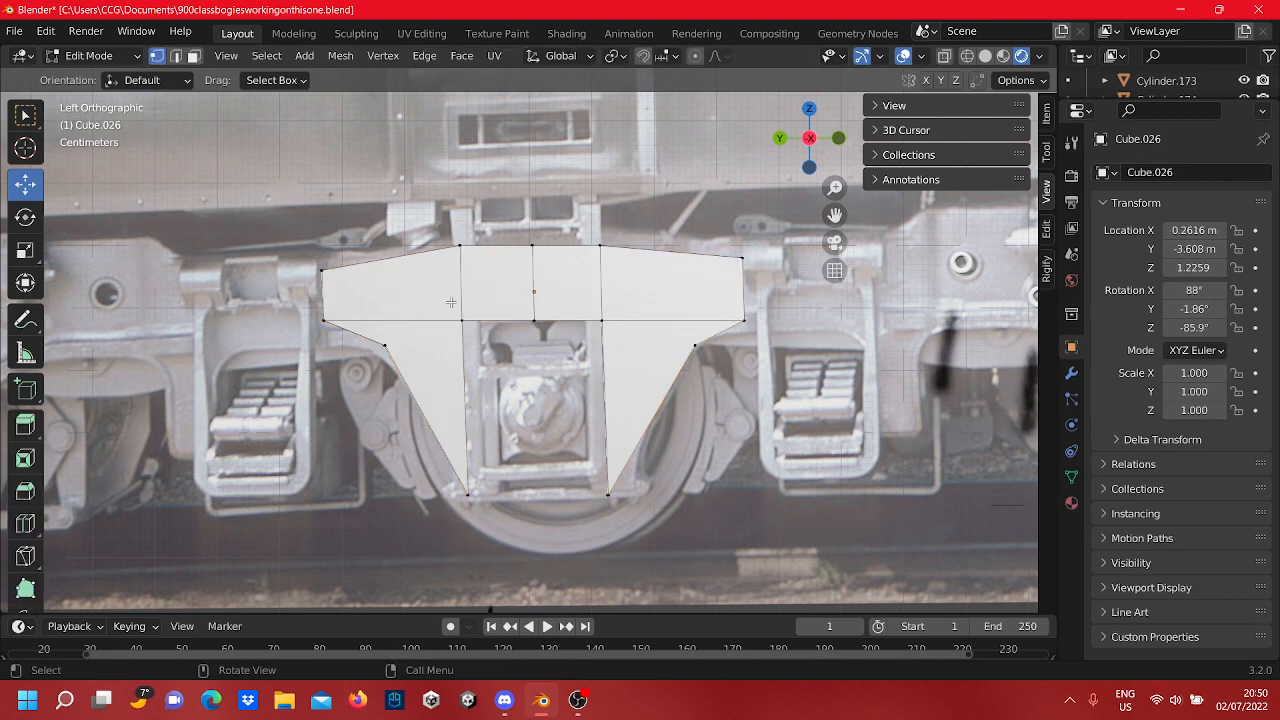
# Step: Switch the viewport to wireframe shading and turn on X-Ray
pyautogui.scroll(2, 476, 322)
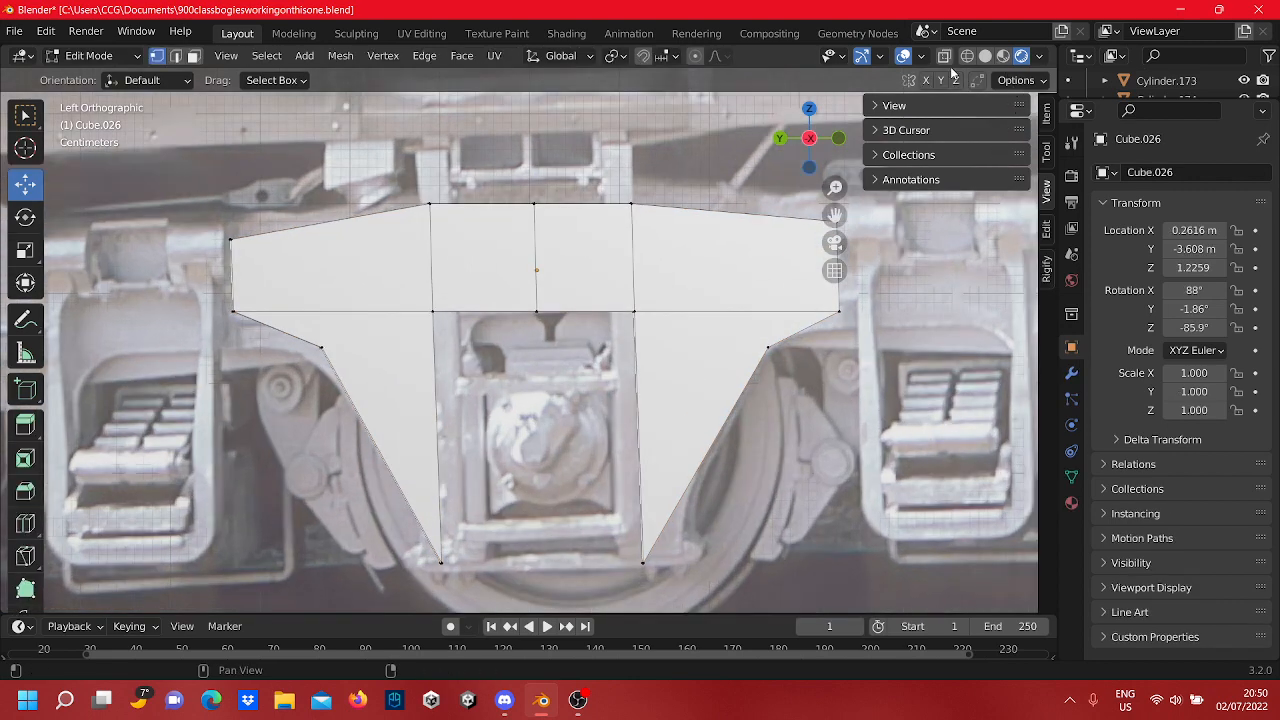
pyautogui.click(946, 57)
pyautogui.click(968, 57)
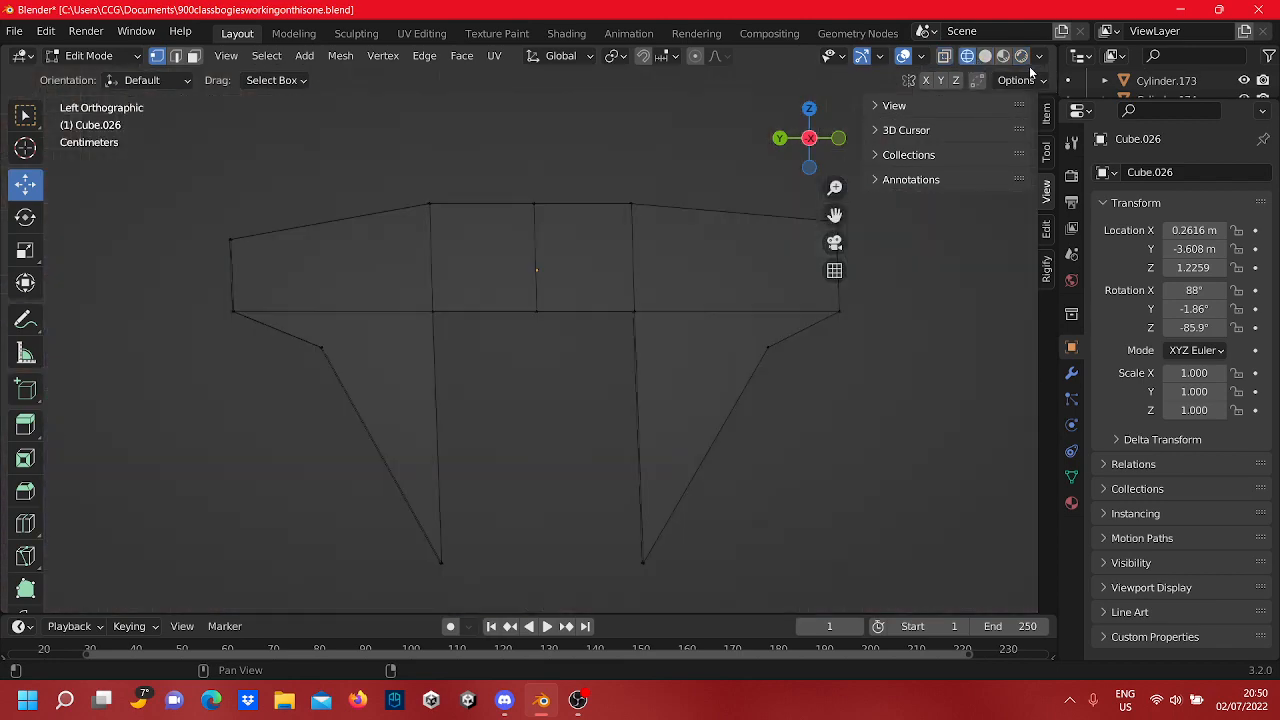
pyautogui.click(946, 57)
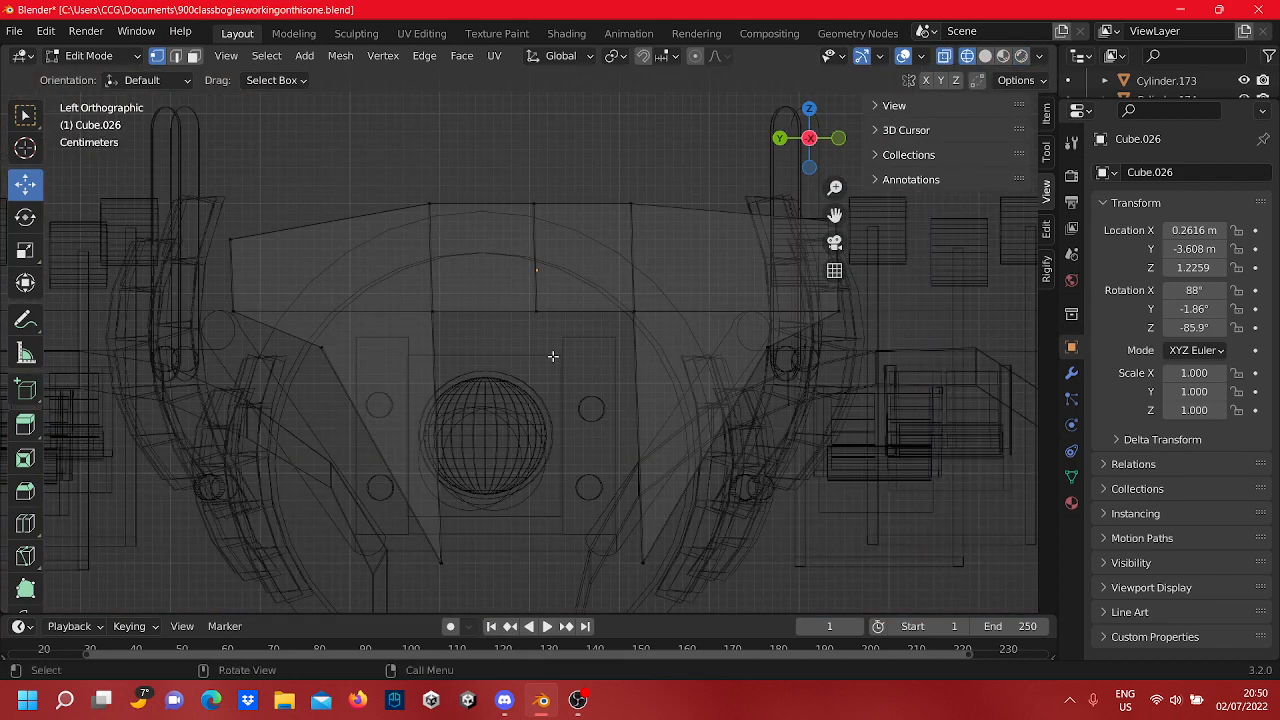
# Step: Examine the bracket's wireframe in perspective, leave Edit Mode, and compare its outline in the right and left orthographic views
pyautogui.scroll(-4, 553, 356)
pyautogui.moveTo(649, 365); pyautogui.dragTo(249, 371, button='middle')
pyautogui.scroll(6, 346, 329)
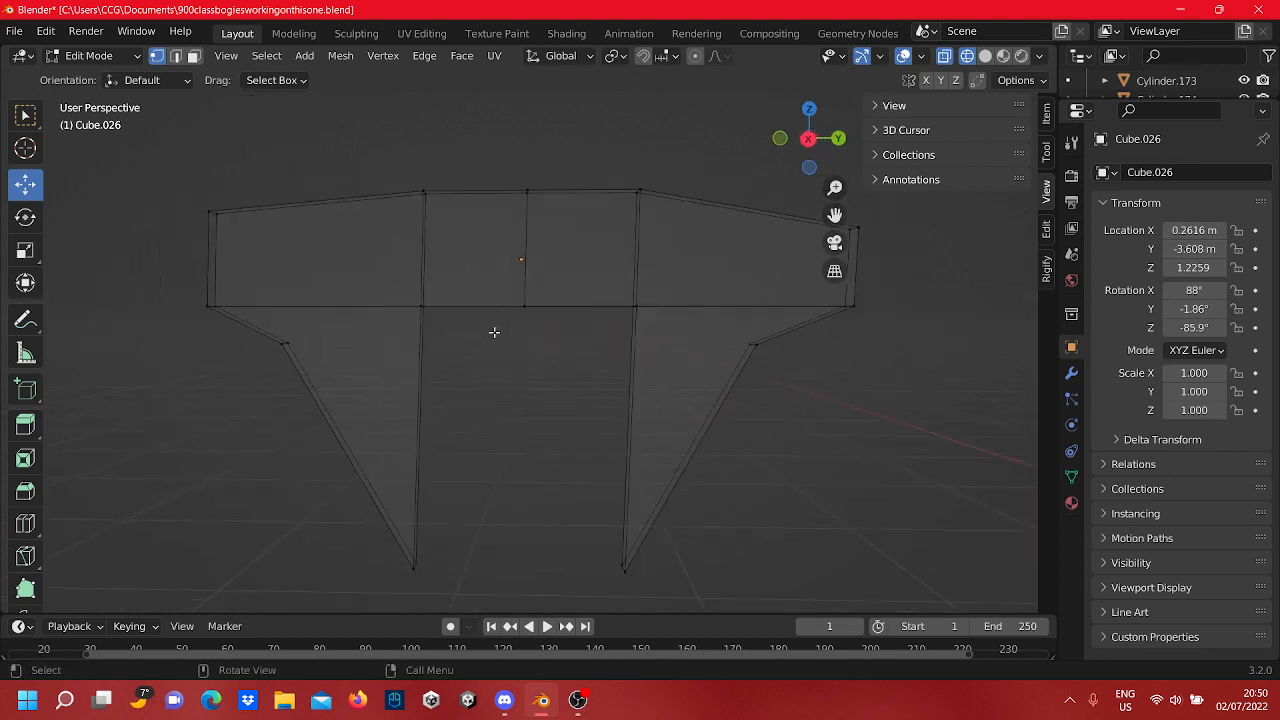
pyautogui.moveTo(494, 332); pyautogui.dragTo(547, 331, button='middle')
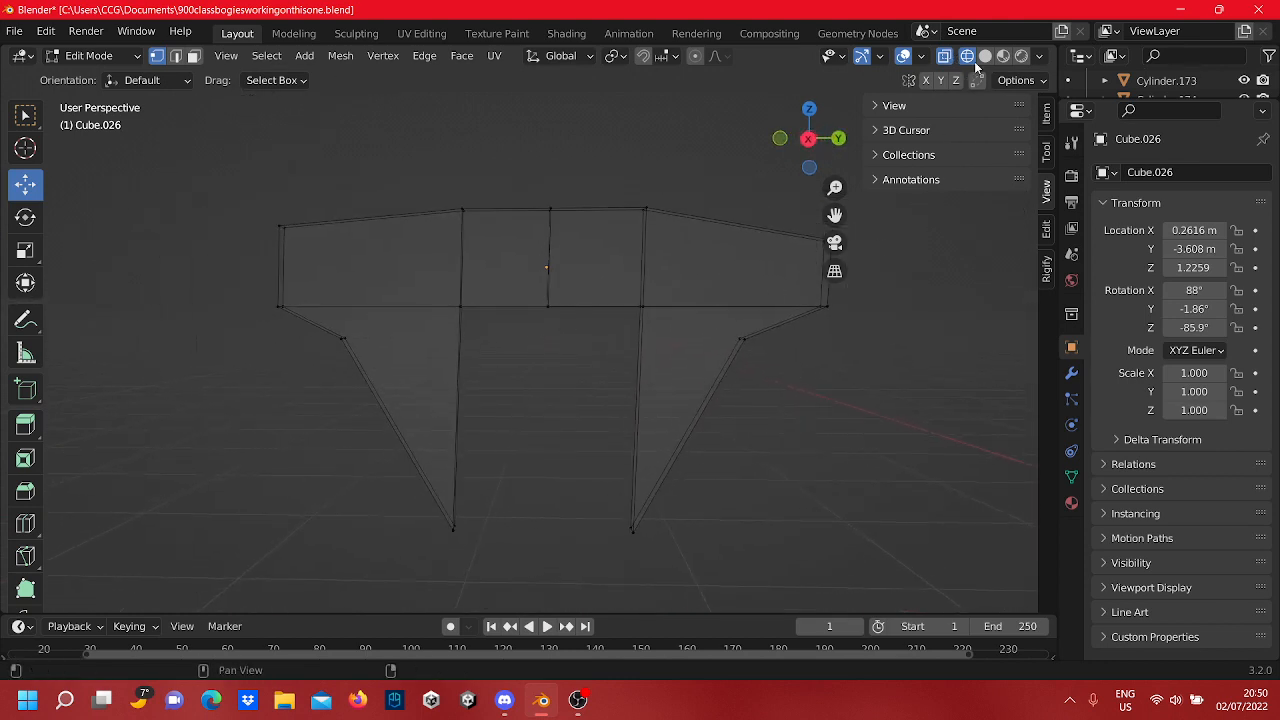
pyautogui.press('Tab')
pyautogui.scroll(2, 634, 290)
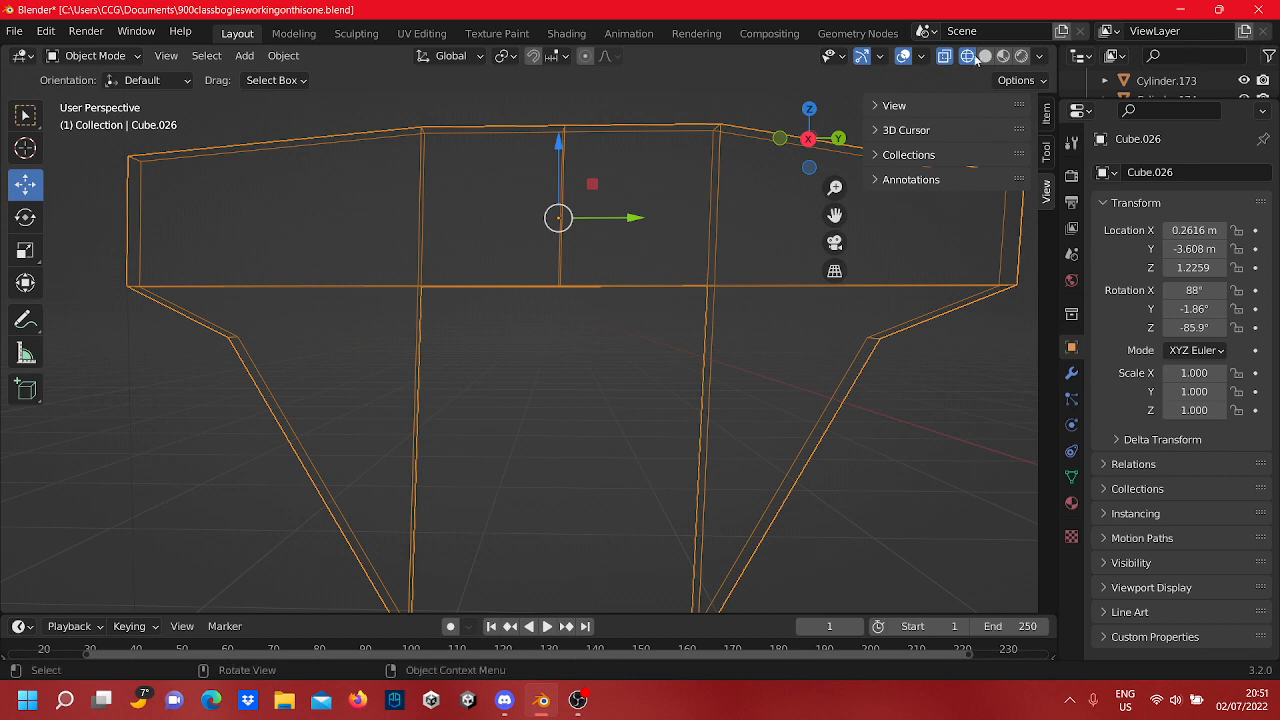
pyautogui.click(949, 60)
pyautogui.click(947, 60)
pyautogui.scroll(-2, 376, 576)
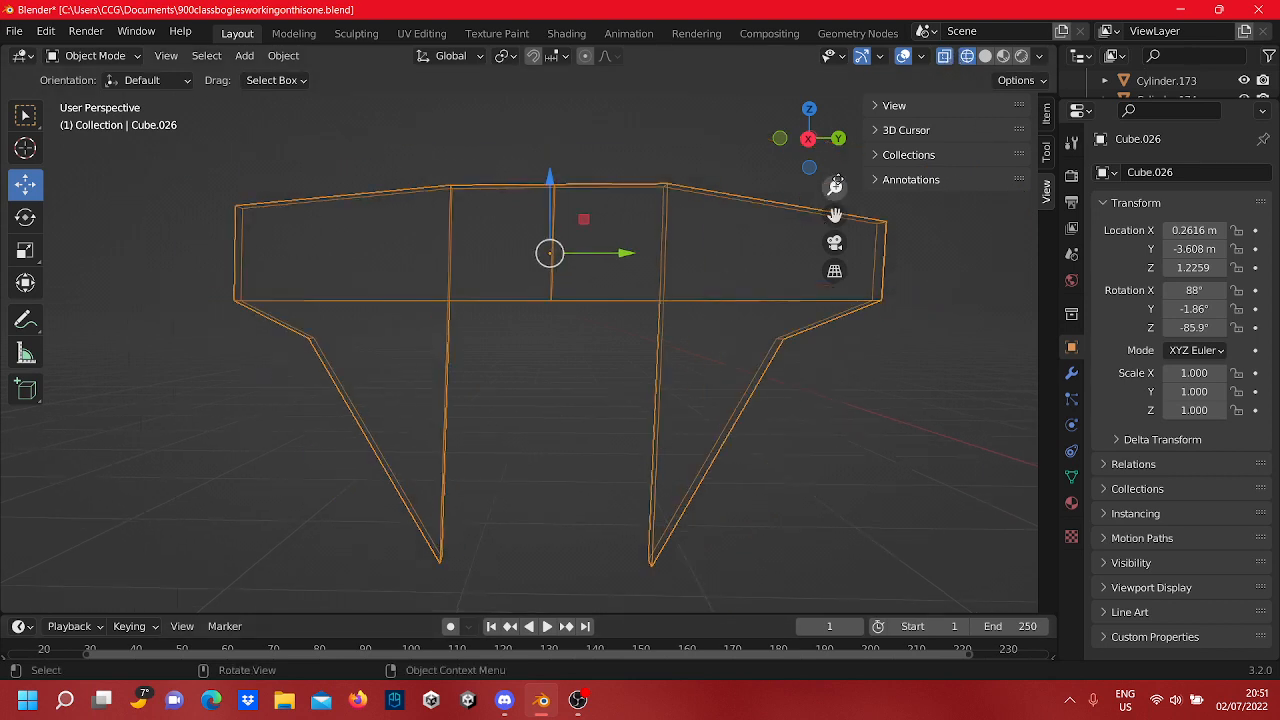
pyautogui.click(809, 139)
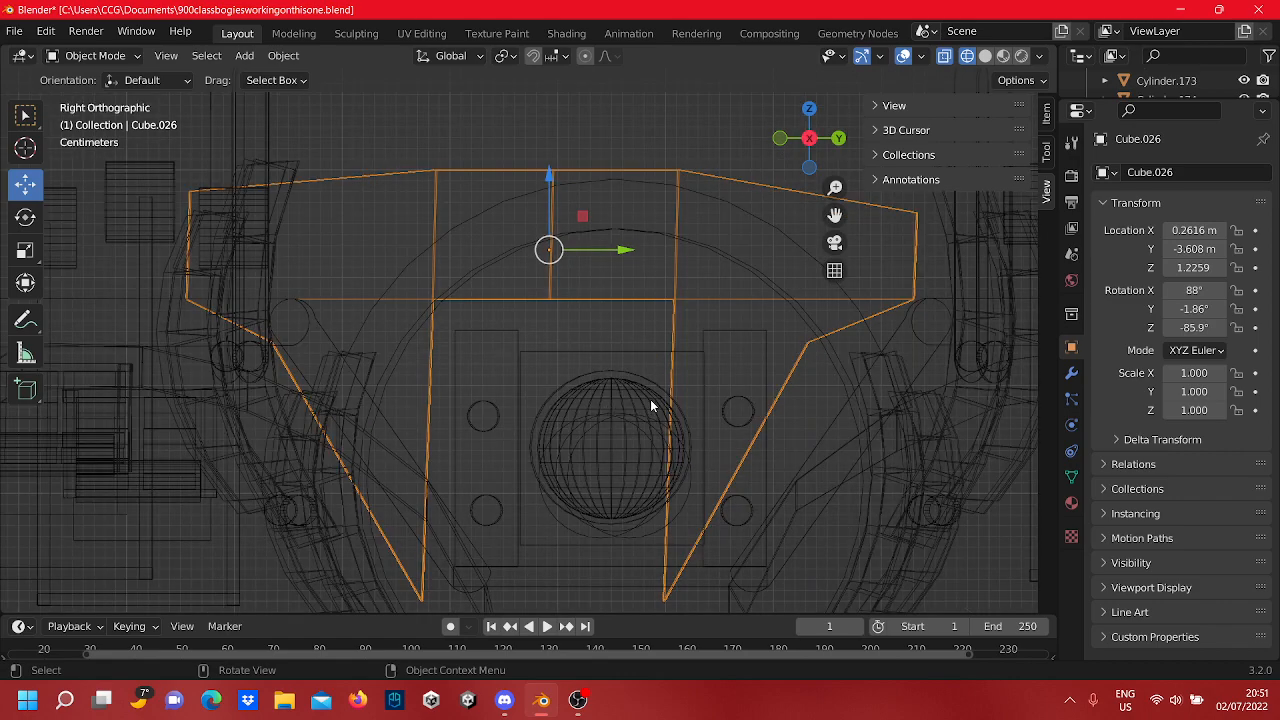
pyautogui.click(809, 138)
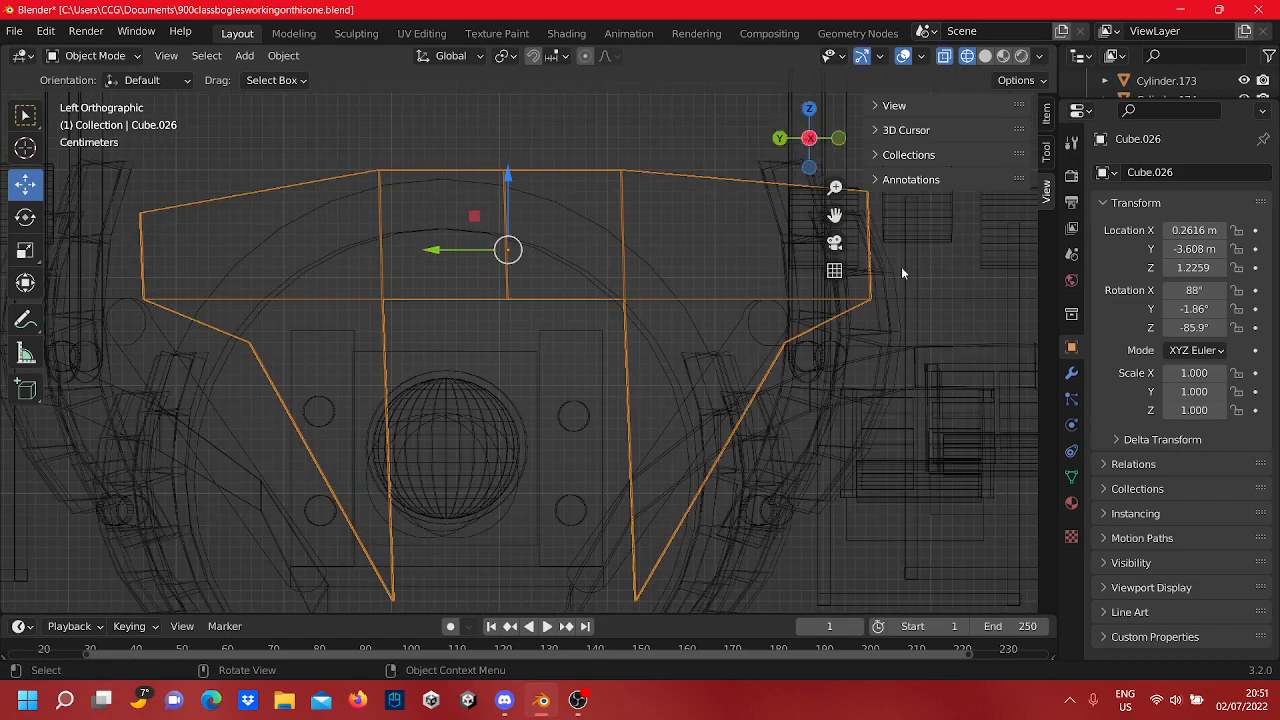
pyautogui.click(809, 138)
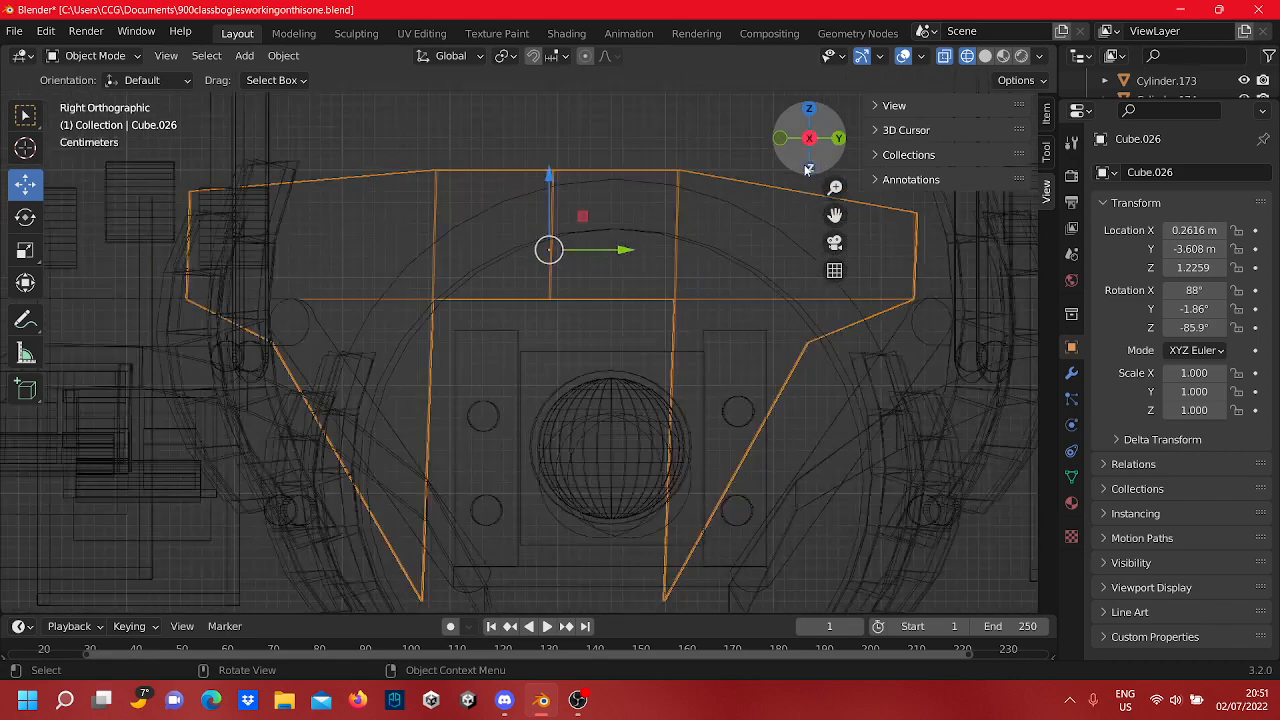
# Step: Move the bracket along Y to about -7.91 m, clear of the other bogie parts
pyautogui.scroll(-5, 762, 253)
pyautogui.moveTo(750, 273); pyautogui.dragTo(522, 403, button='middle')
pyautogui.scroll(-6, 630, 371)
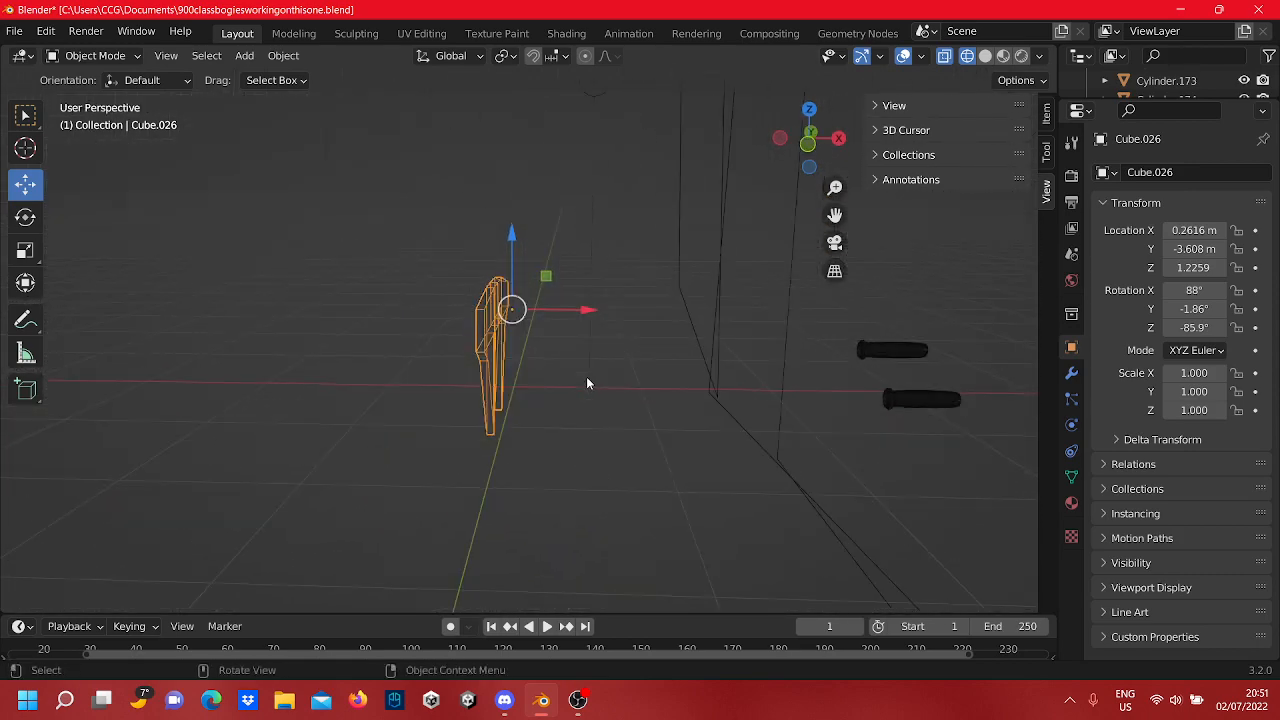
pyautogui.moveTo(640, 357); pyautogui.dragTo(632, 314, button='middle')
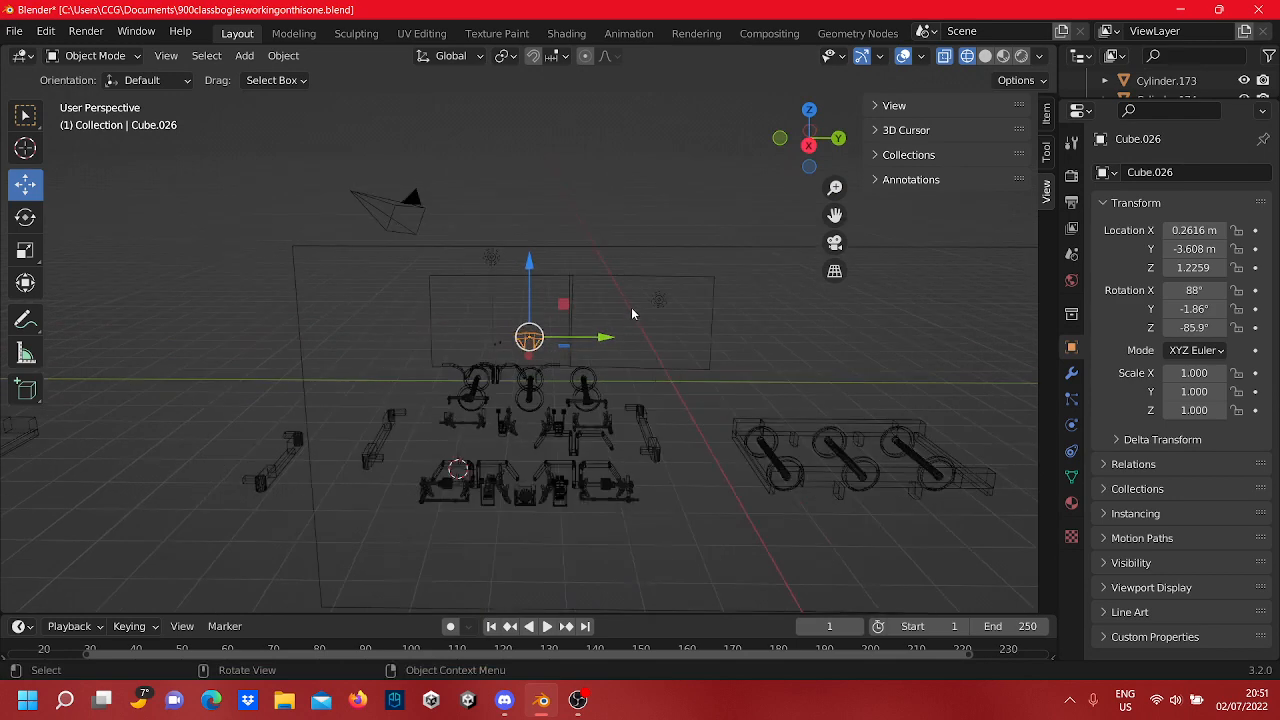
pyautogui.moveTo(593, 333); pyautogui.dragTo(487, 350)
pyautogui.click(415, 360)
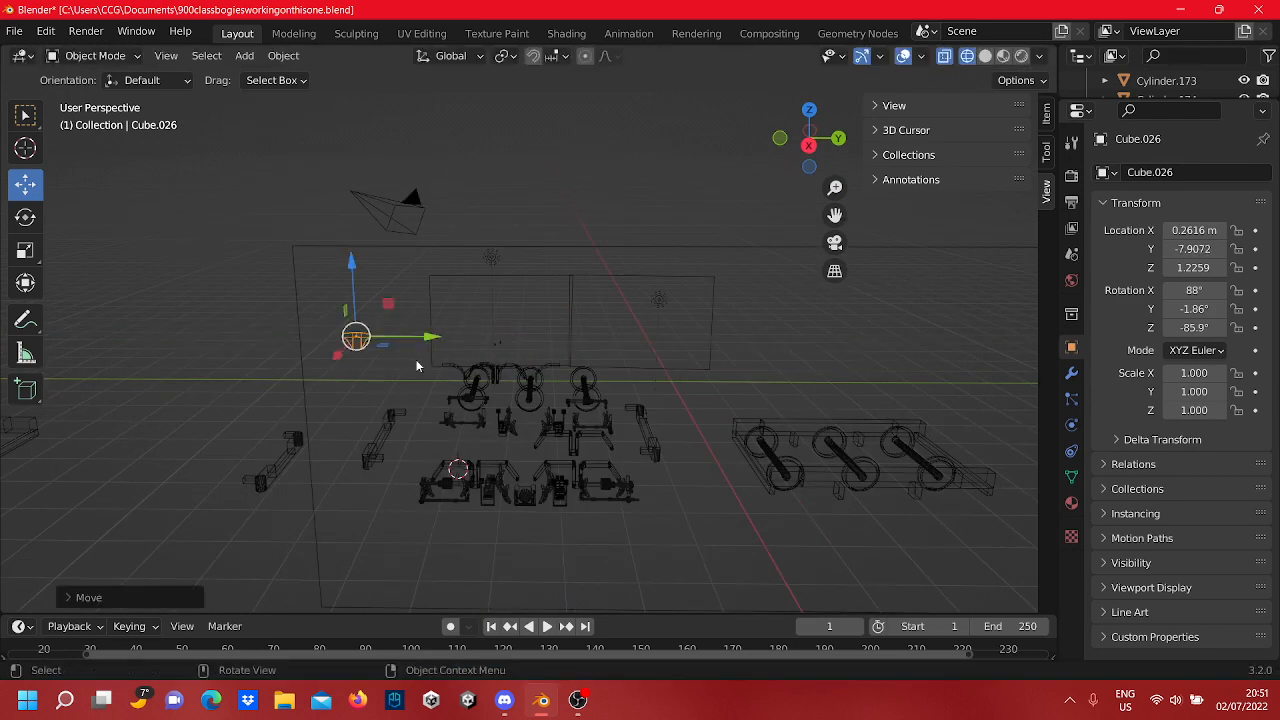
# Step: In the Right Orthographic view, raise the bracket to Z about 1.32 m and shift it along Y to about -7.90 m
pyautogui.keyDown('shift'); pyautogui.moveTo(423, 363); pyautogui.dragTo(616, 337, button='middle'); pyautogui.keyUp('shift')
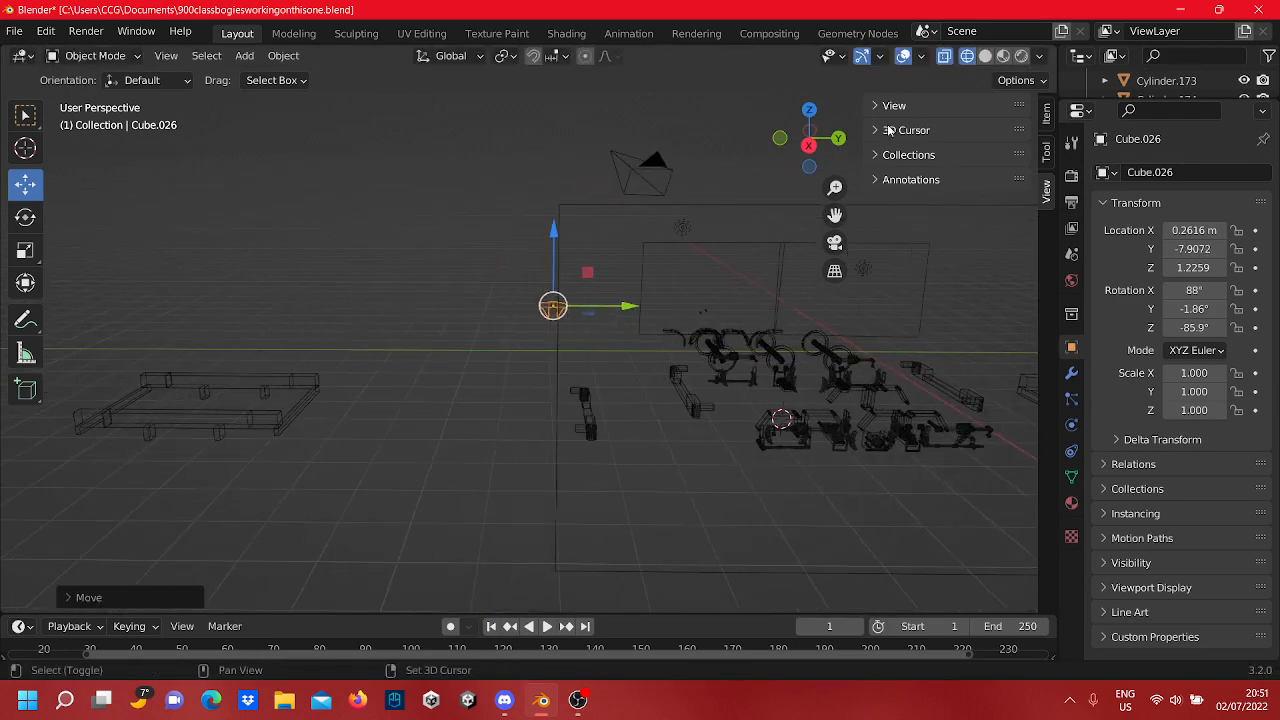
pyautogui.click(811, 147)
pyautogui.scroll(5, 756, 220)
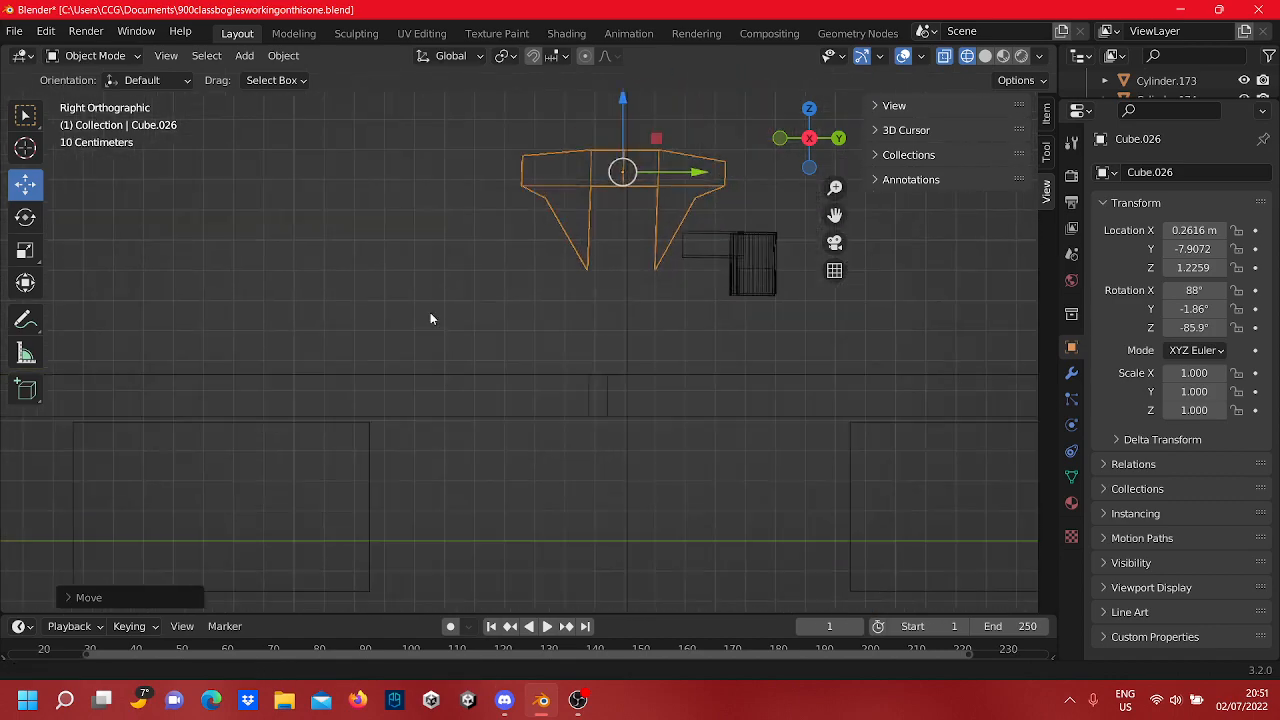
pyautogui.keyDown('shift'); pyautogui.moveTo(430, 318); pyautogui.dragTo(537, 318, button='middle'); pyautogui.keyUp('shift')
pyautogui.scroll(8, 600, 169)
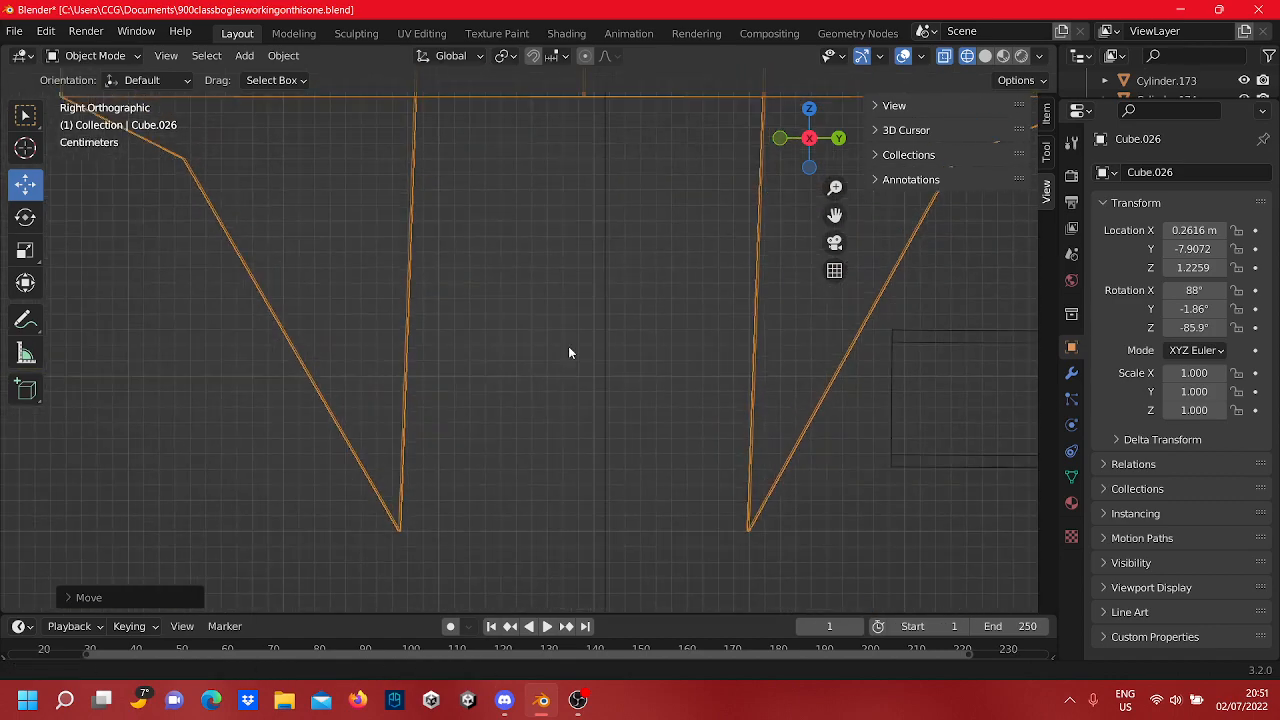
pyautogui.scroll(-7, 569, 352)
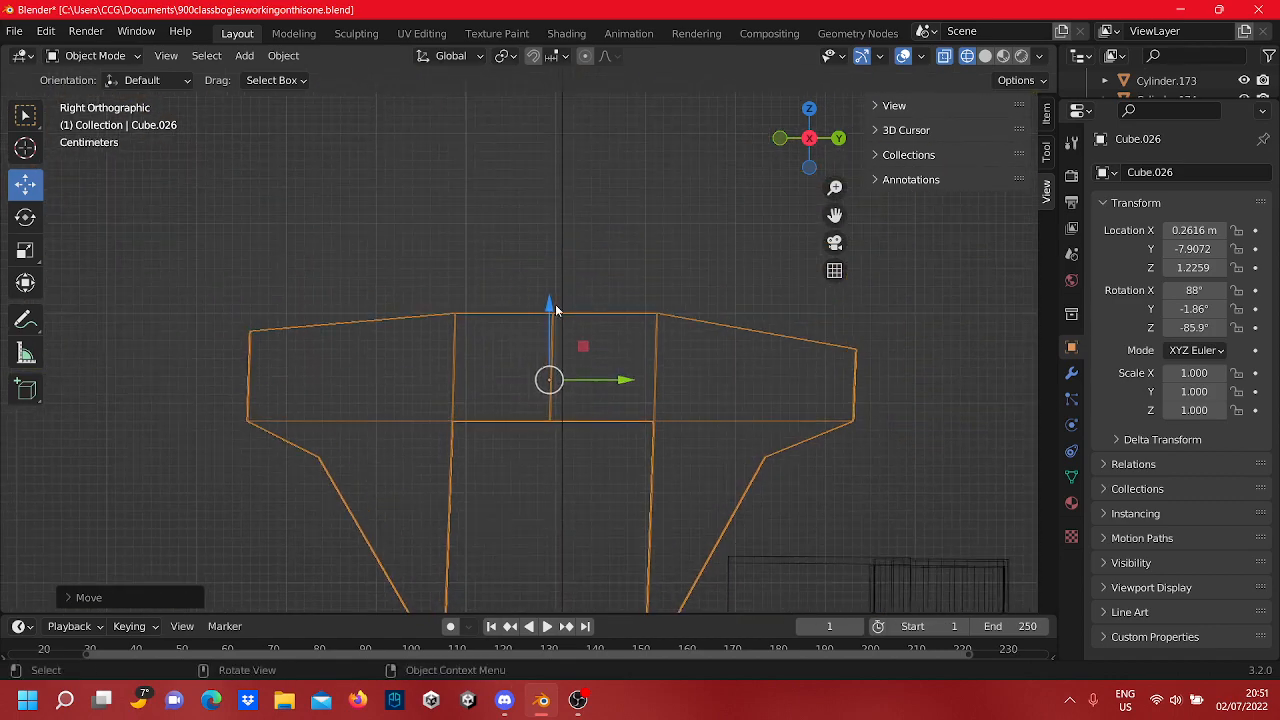
pyautogui.moveTo(555, 304); pyautogui.dragTo(561, 211)
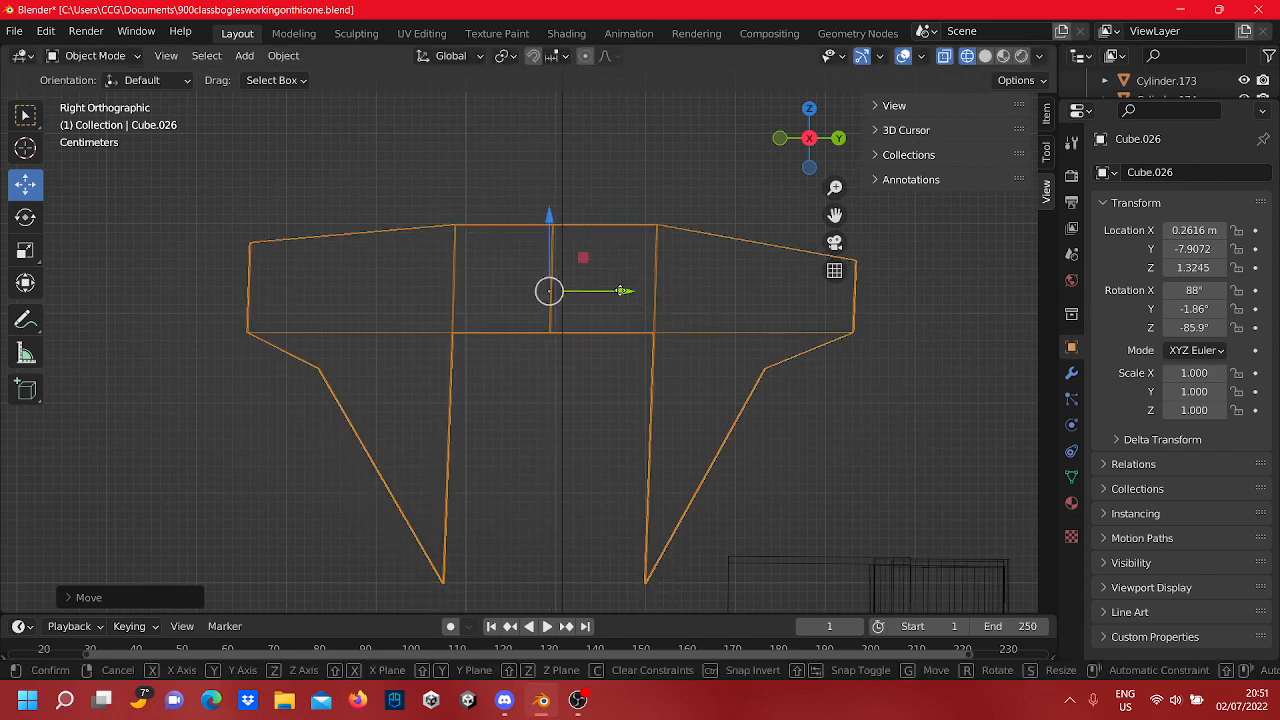
pyautogui.moveTo(617, 294); pyautogui.dragTo(630, 297)
# Step: Enter Edit Mode on the bracket, select the vertex nearer +Y in the top edge's middle pair, and raise it slightly
pyautogui.scroll(4, 615, 260)
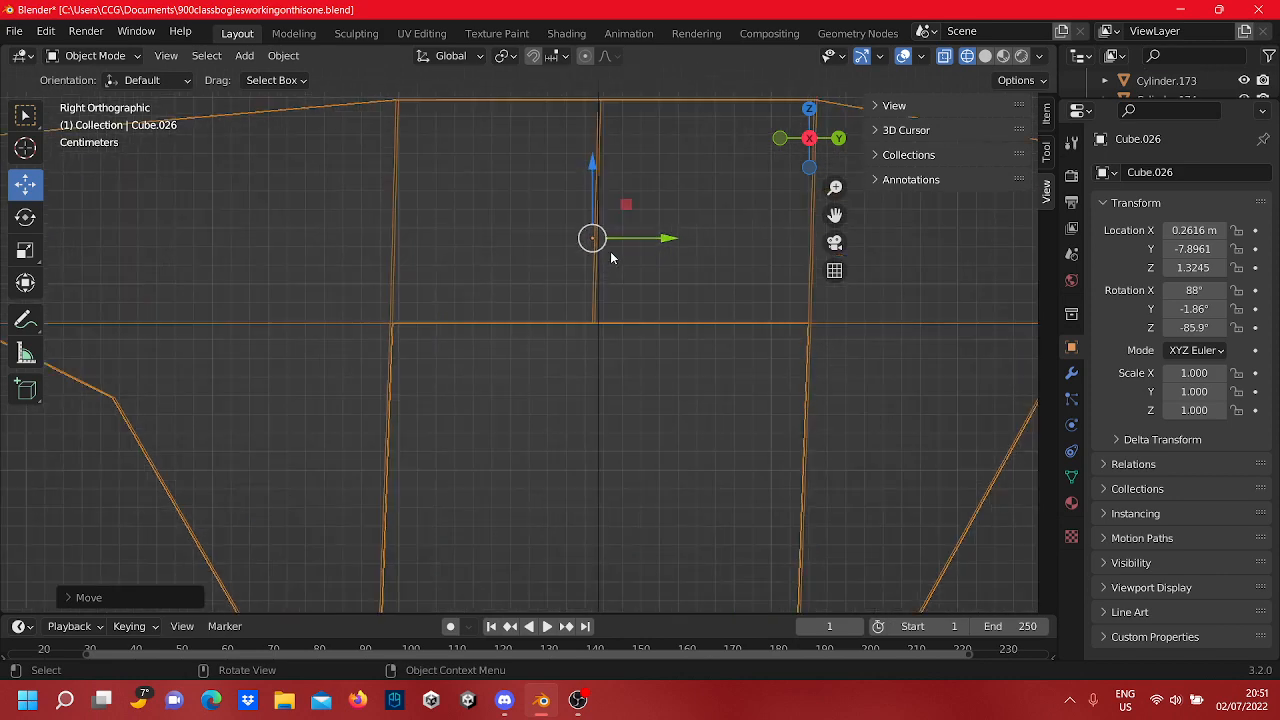
pyautogui.keyDown('shift'); pyautogui.moveTo(551, 326); pyautogui.dragTo(503, 549, button='middle'); pyautogui.keyUp('shift')
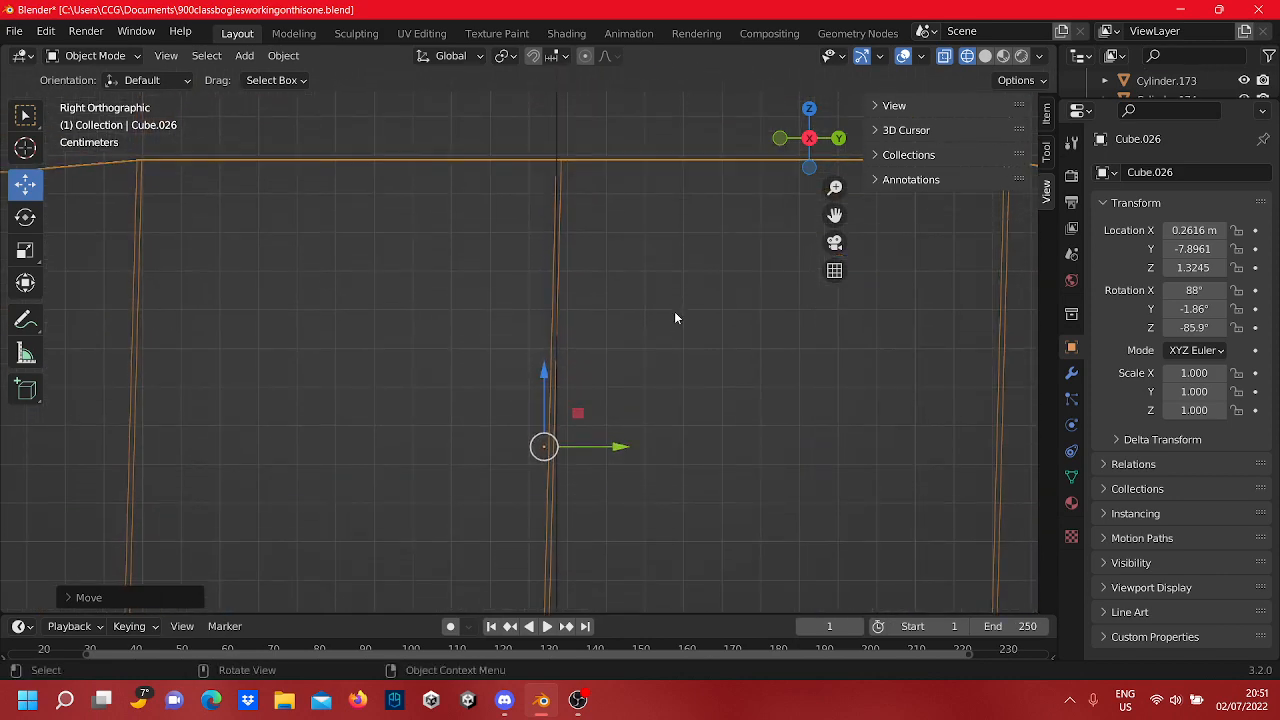
pyautogui.keyDown('shift'); pyautogui.moveTo(651, 240); pyautogui.dragTo(648, 454, button='middle'); pyautogui.keyUp('shift')
pyautogui.scroll(4, 665, 360)
pyautogui.click(682, 380)
pyautogui.keyDown('shift'); pyautogui.moveTo(698, 401); pyautogui.dragTo(607, 384, button='middle'); pyautogui.keyUp('shift')
pyautogui.press('Tab')
pyautogui.scroll(3, 686, 303)
pyautogui.scroll(3, 607, 381)
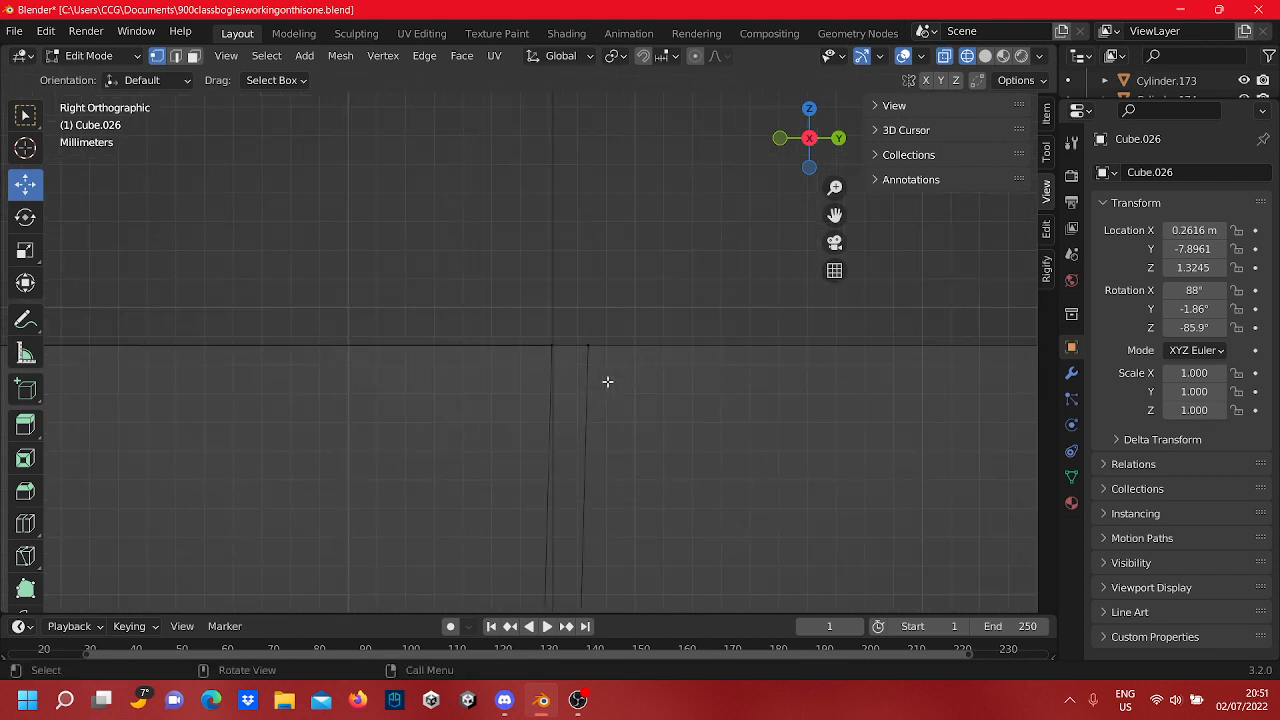
pyautogui.moveTo(659, 391); pyautogui.dragTo(594, 283)
# Step: Align the two middle vertices of the bracket's top edge by adjusting their height and Y position, then deselect them
pyautogui.scroll(-9, 634, 338)
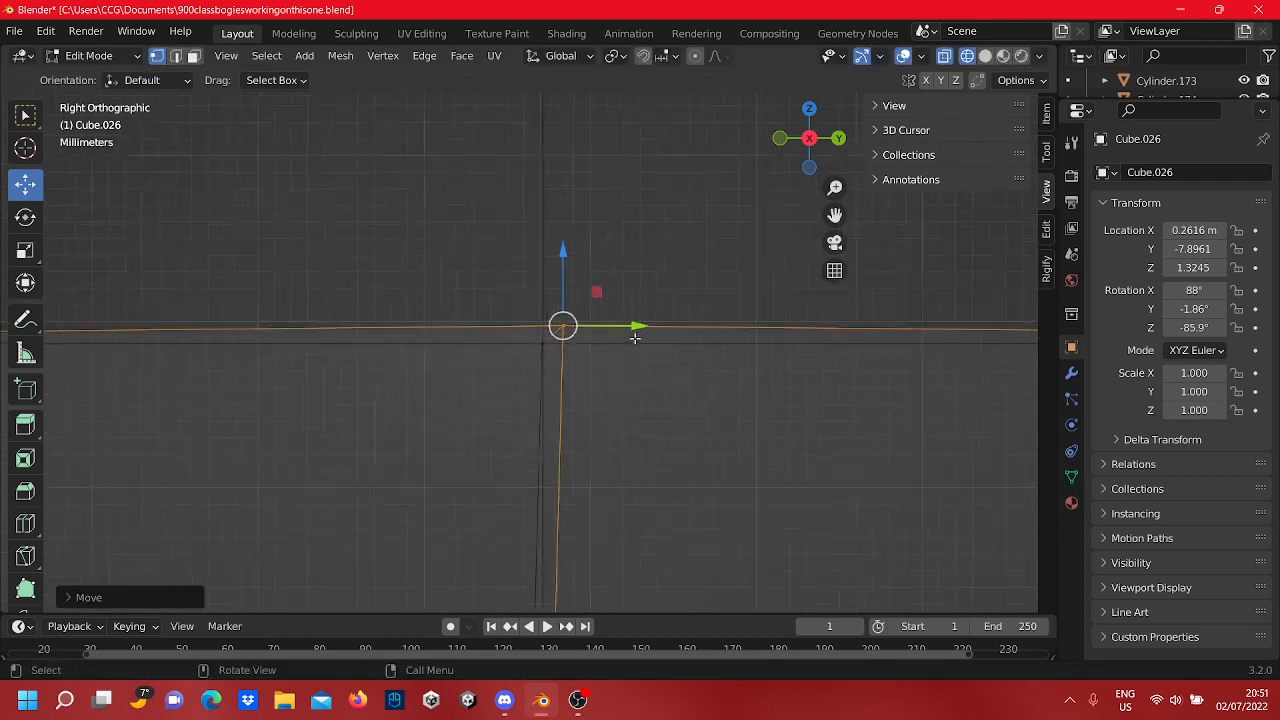
pyautogui.scroll(6, 598, 362)
pyautogui.scroll(-4, 622, 396)
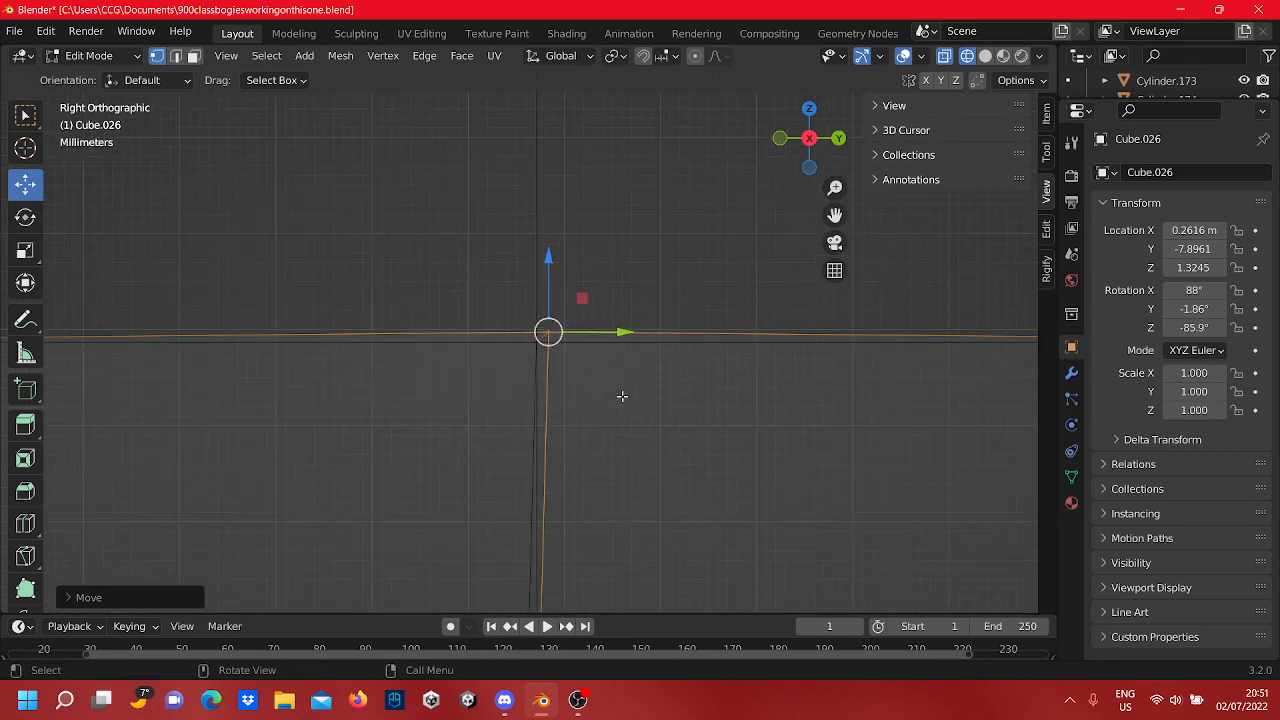
pyautogui.moveTo(547, 270); pyautogui.dragTo(579, 288)
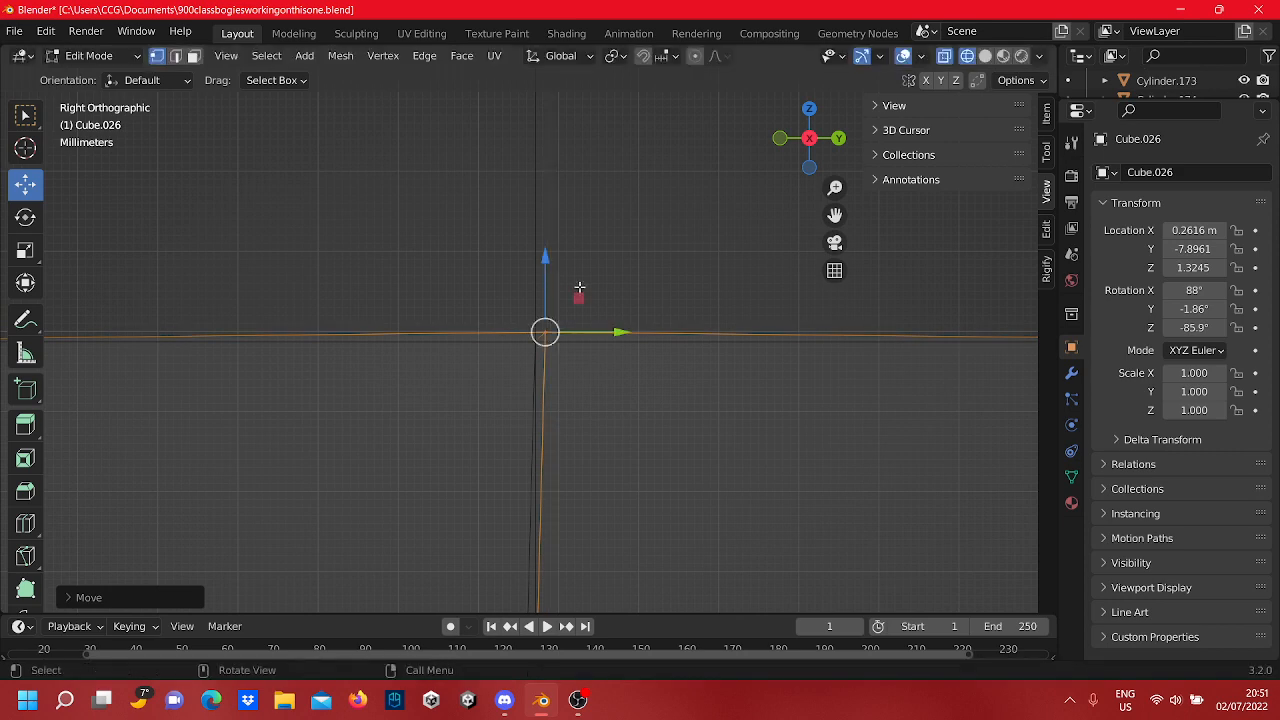
pyautogui.moveTo(609, 336); pyautogui.dragTo(615, 343)
pyautogui.moveTo(539, 362); pyautogui.dragTo(537, 293)
pyautogui.moveTo(604, 331); pyautogui.dragTo(624, 338)
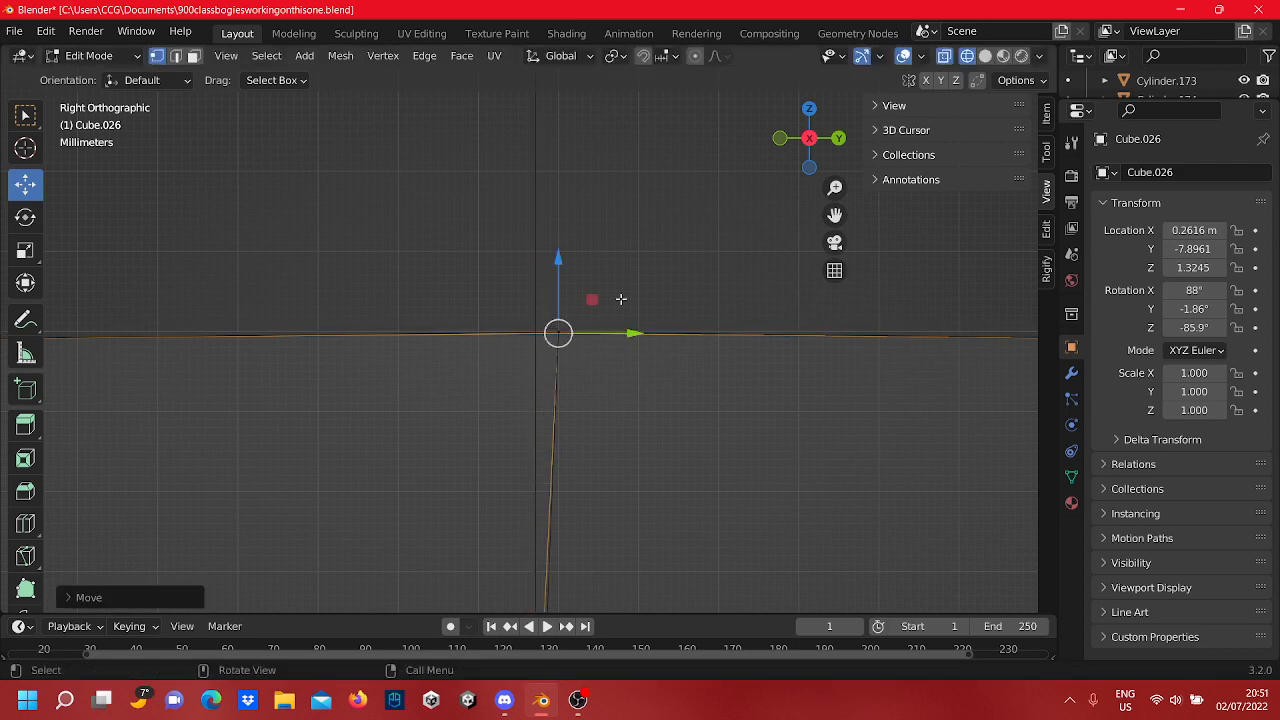
pyautogui.click(621, 299)
pyautogui.scroll(-2, 621, 299)
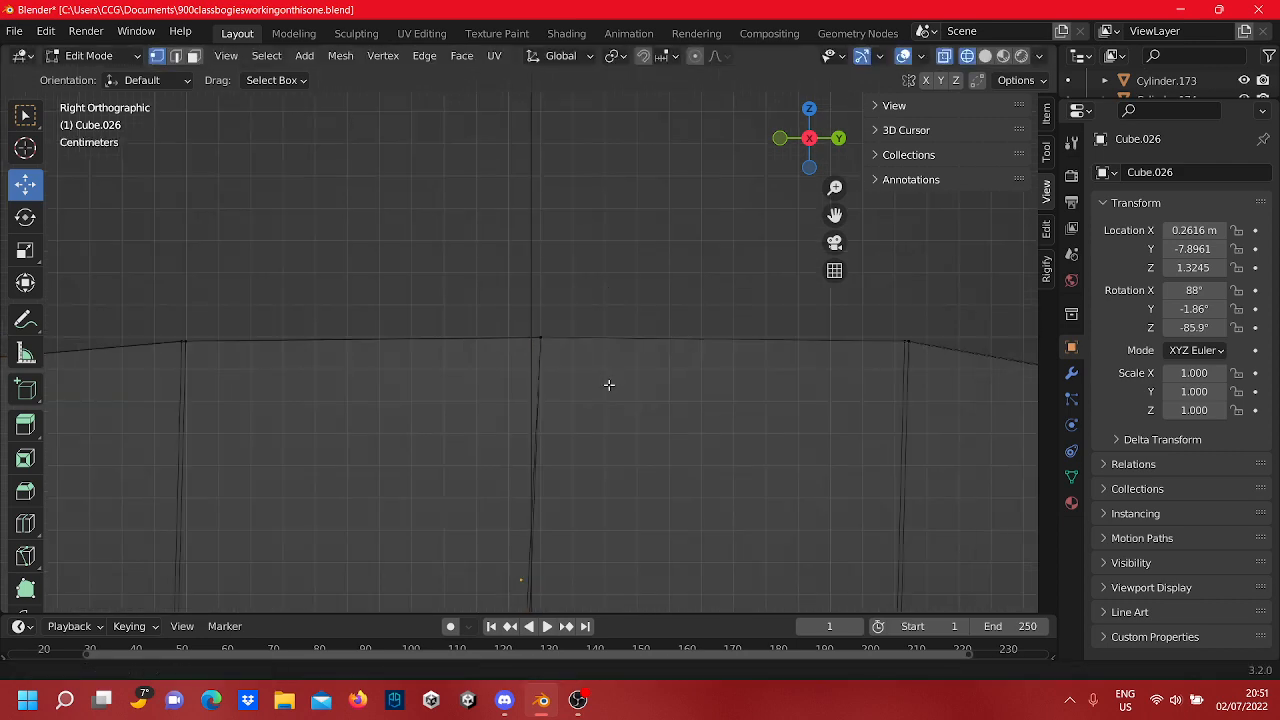
# Step: Shift the bracket's lower middle vertex about 3 mm along +Y beneath the upper middle vertices, then deselect it
pyautogui.keyDown('shift'); pyautogui.moveTo(609, 385); pyautogui.dragTo(655, 220, button='middle'); pyautogui.keyUp('shift')
pyautogui.scroll(3, 603, 443)
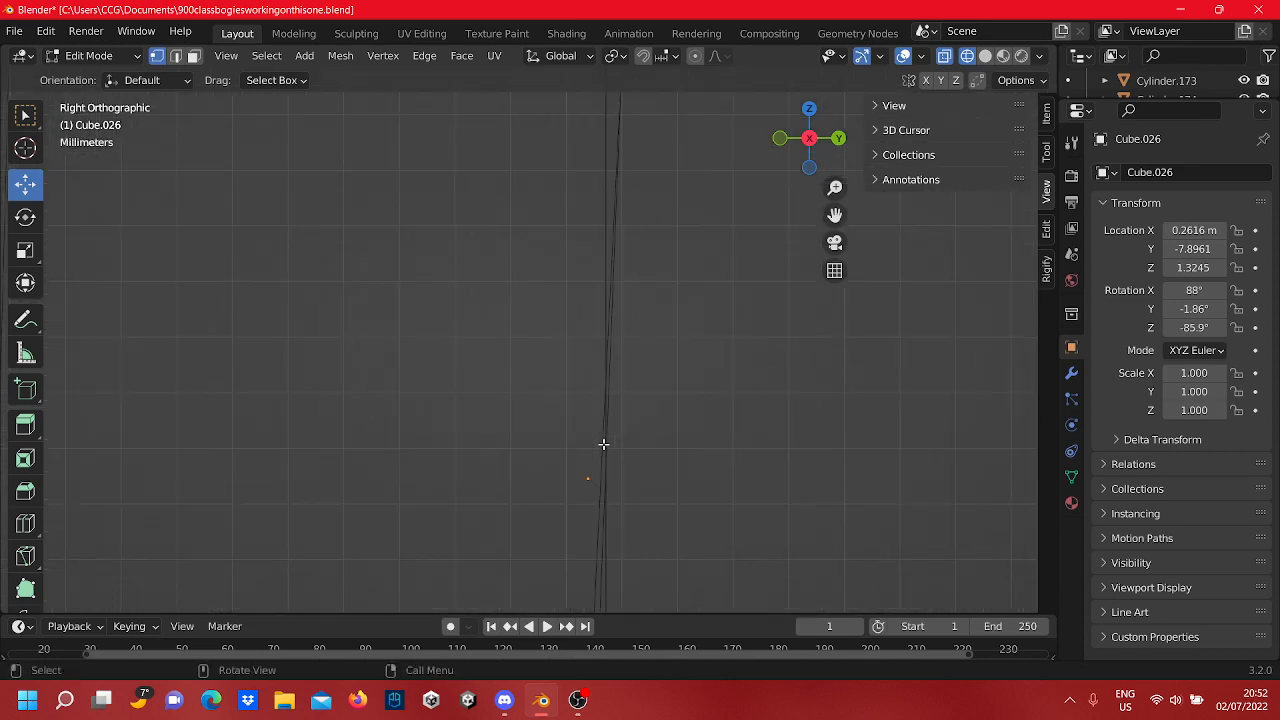
pyautogui.keyDown('shift'); pyautogui.moveTo(672, 432); pyautogui.dragTo(640, 150, button='middle'); pyautogui.keyUp('shift')
pyautogui.scroll(3, 648, 370)
pyautogui.keyDown('shift'); pyautogui.moveTo(652, 465); pyautogui.dragTo(568, 412, button='middle'); pyautogui.keyUp('shift')
pyautogui.scroll(5, 635, 298)
pyautogui.click(580, 341)
pyautogui.moveTo(587, 394); pyautogui.dragTo(648, 389)
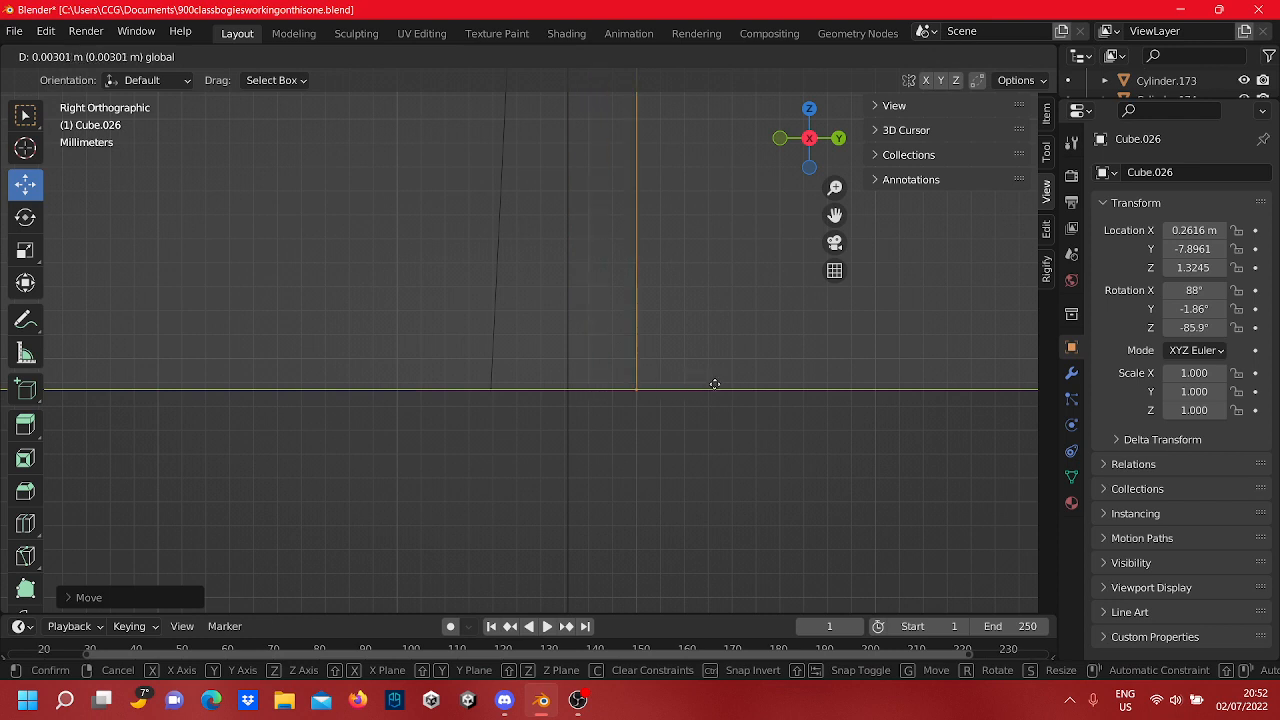
pyautogui.moveTo(711, 388); pyautogui.dragTo(711, 388)
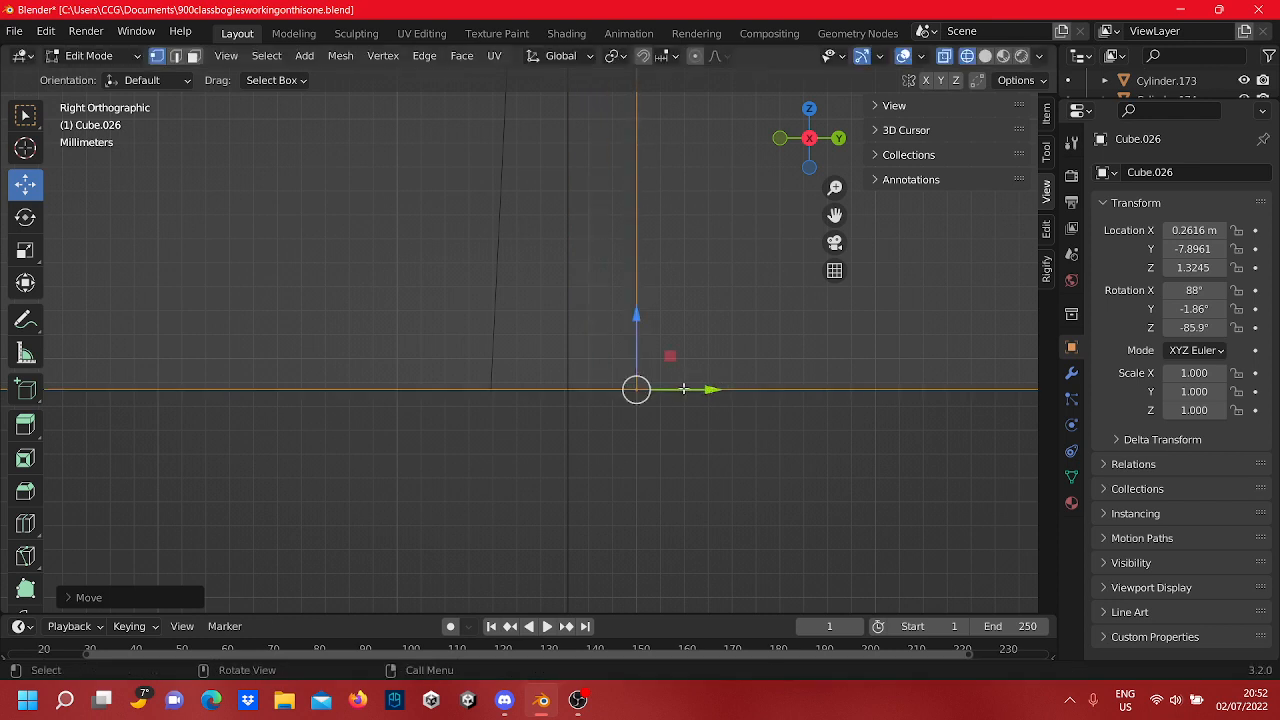
pyautogui.click(780, 309)
# Step: Raise the two middle vertices of the bracket's lower edge slightly and bring them together along Y
pyautogui.scroll(-7, 770, 316)
pyautogui.scroll(4, 617, 326)
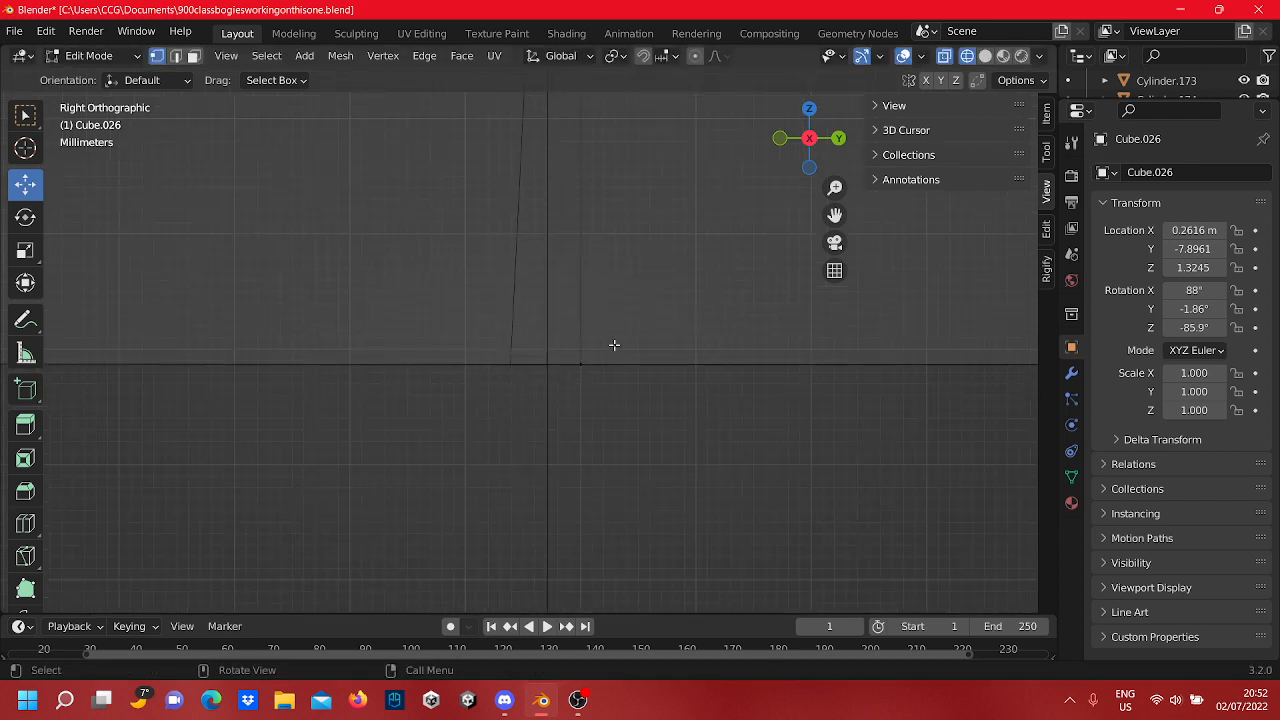
pyautogui.moveTo(615, 411); pyautogui.dragTo(603, 284)
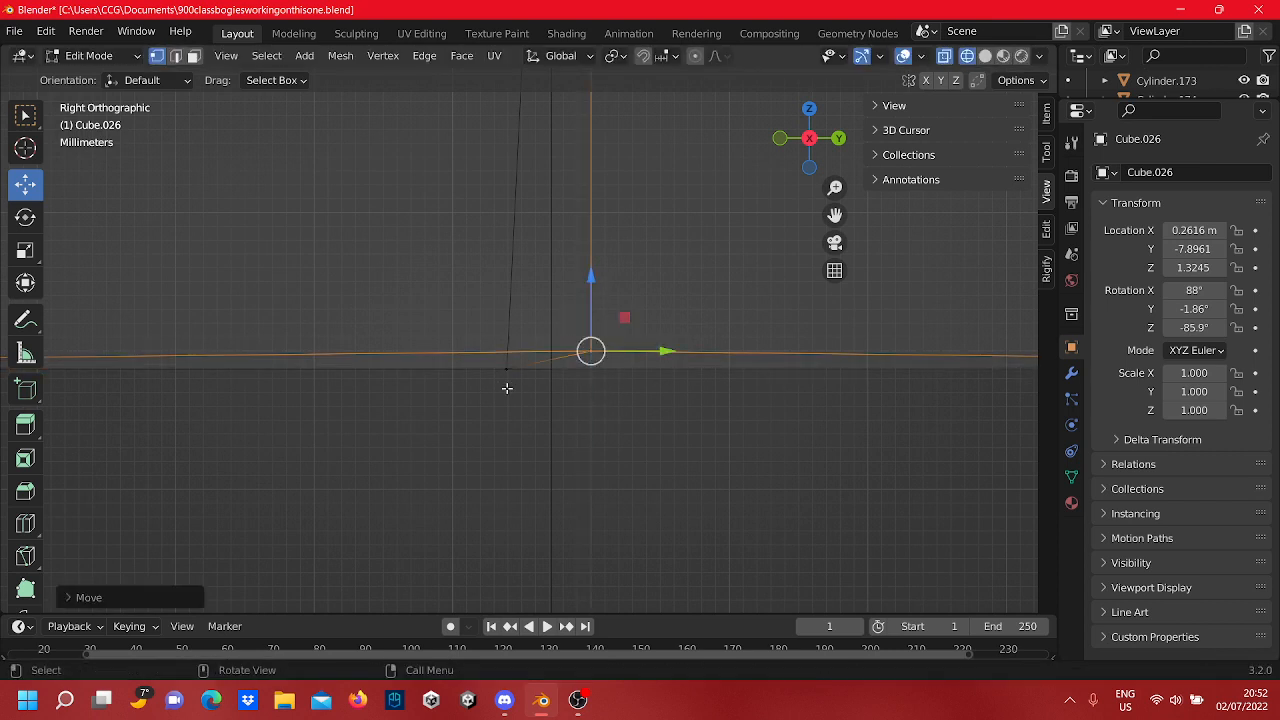
pyautogui.moveTo(507, 388); pyautogui.dragTo(604, 300)
pyautogui.scroll(-5, 641, 403)
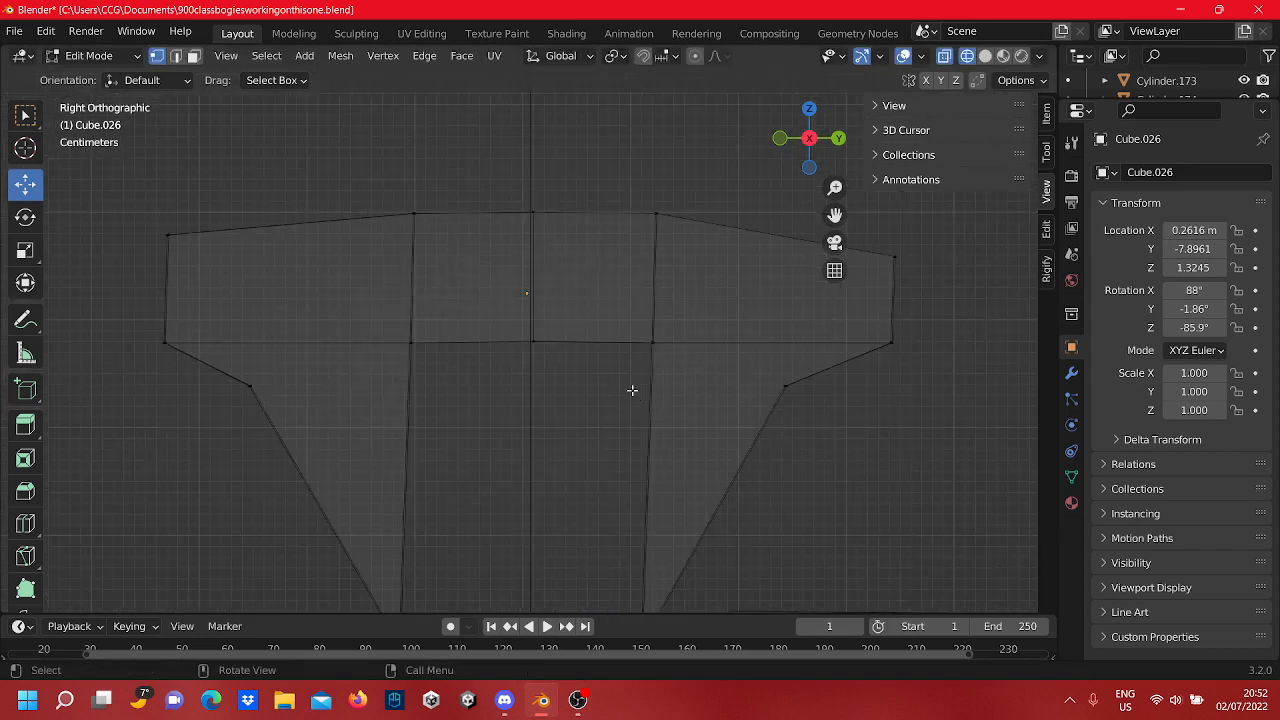
# Step: Align the paired vertices at the +Y end of the bracket's flat top section with the middle vertices' height and each other's Y position
pyautogui.keyDown('shift'); pyautogui.moveTo(620, 256); pyautogui.dragTo(543, 337, button='middle'); pyautogui.keyUp('shift')
pyautogui.scroll(4, 585, 340)
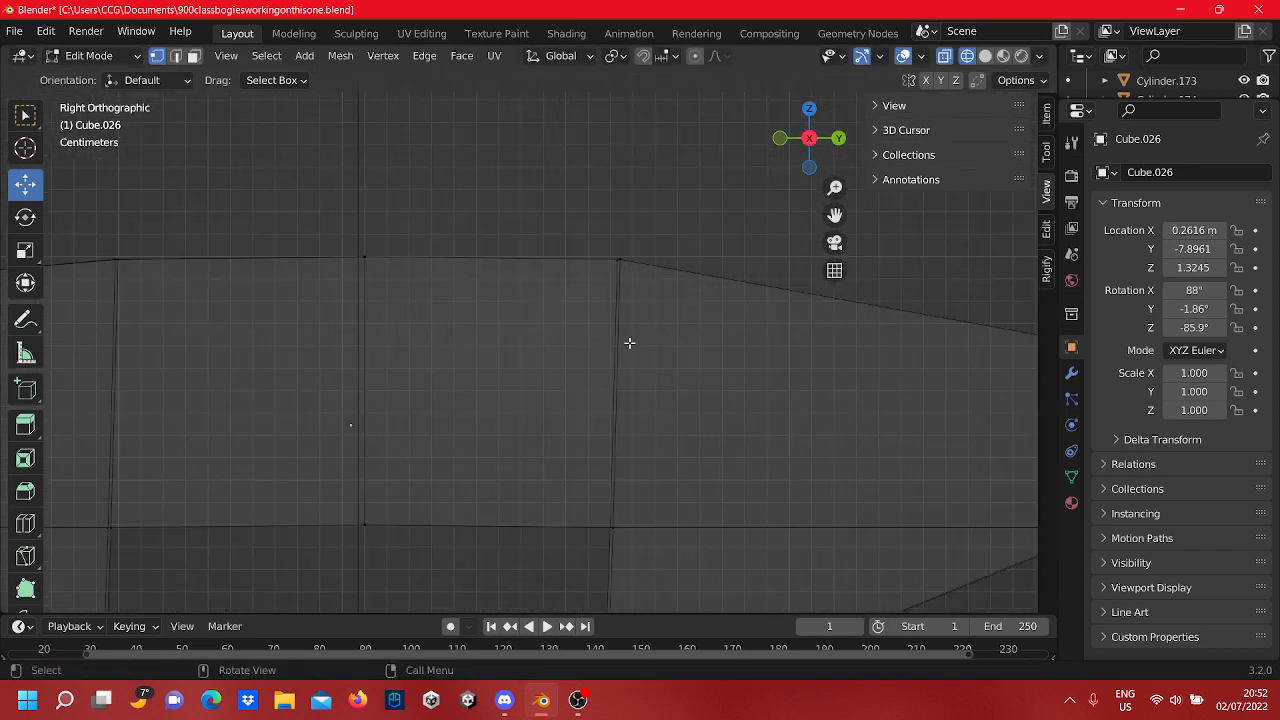
pyautogui.keyDown('shift'); pyautogui.moveTo(623, 342); pyautogui.dragTo(573, 408, button='middle'); pyautogui.keyUp('shift')
pyautogui.scroll(10, 588, 387)
pyautogui.keyDown('shift'); pyautogui.moveTo(660, 331); pyautogui.dragTo(578, 372, button='middle'); pyautogui.keyUp('shift')
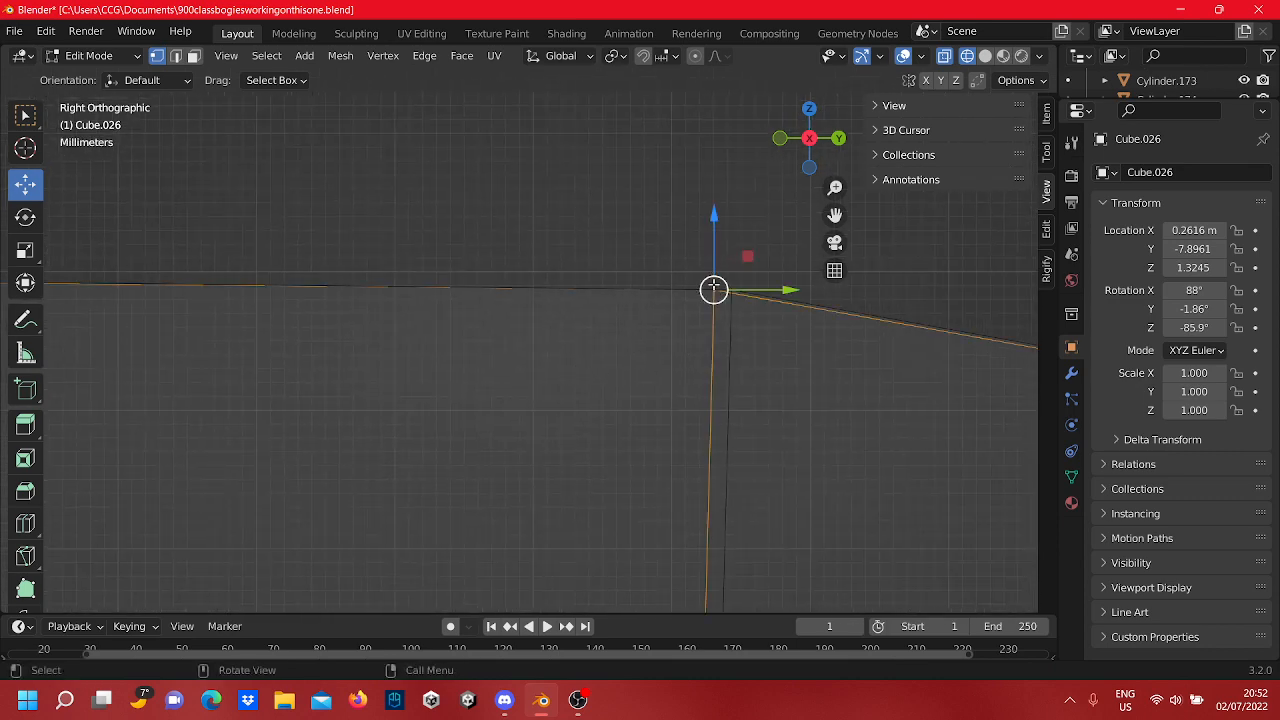
pyautogui.moveTo(713, 289); pyautogui.dragTo(671, 270)
pyautogui.click(772, 334)
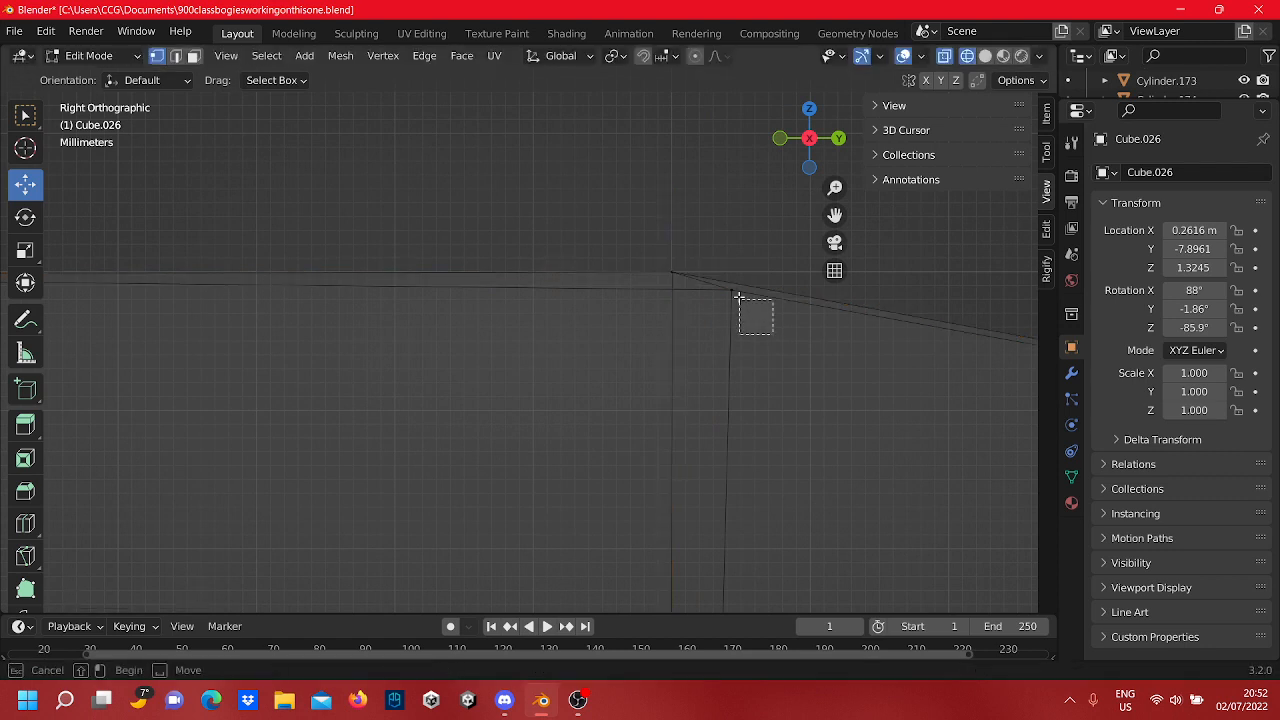
pyautogui.moveTo(737, 297); pyautogui.dragTo(662, 256)
pyautogui.click(628, 243)
pyautogui.scroll(-3, 628, 243)
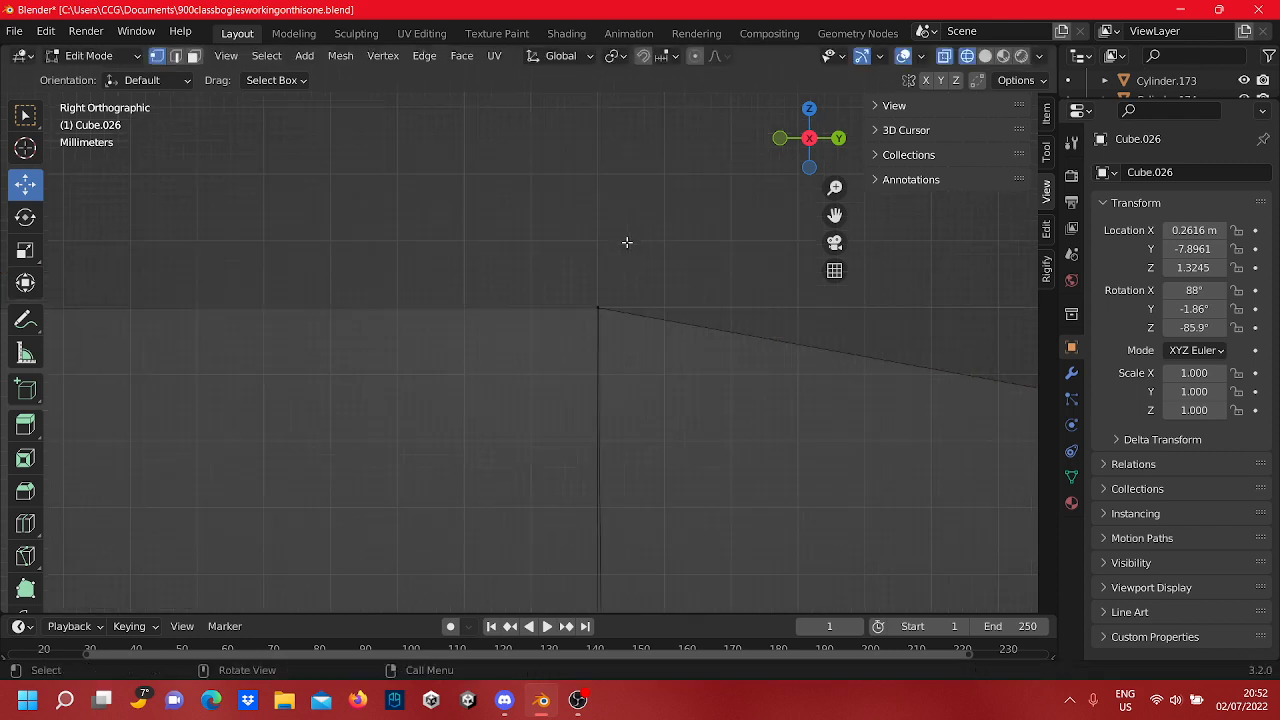
# Step: Move the bracket's upper outer corner vertices at the +Y end inward along Y to slope the end edge
pyautogui.keyDown('shift'); pyautogui.moveTo(640, 335); pyautogui.dragTo(340, 235, button='middle'); pyautogui.keyUp('shift')
pyautogui.scroll(-5, 454, 260)
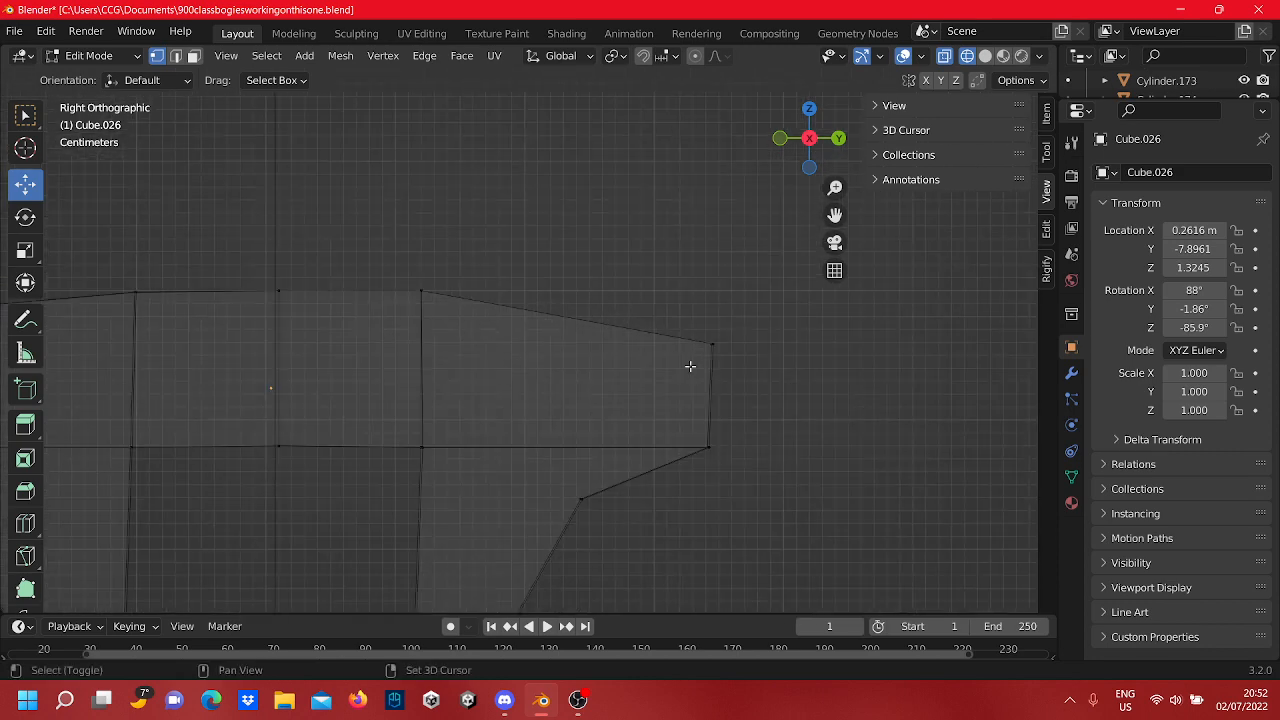
pyautogui.keyDown('shift'); pyautogui.moveTo(688, 366); pyautogui.dragTo(572, 361, button='middle'); pyautogui.keyUp('shift')
pyautogui.scroll(5, 571, 360)
pyautogui.keyDown('shift'); pyautogui.moveTo(703, 460); pyautogui.dragTo(765, 246, button='middle'); pyautogui.keyUp('shift')
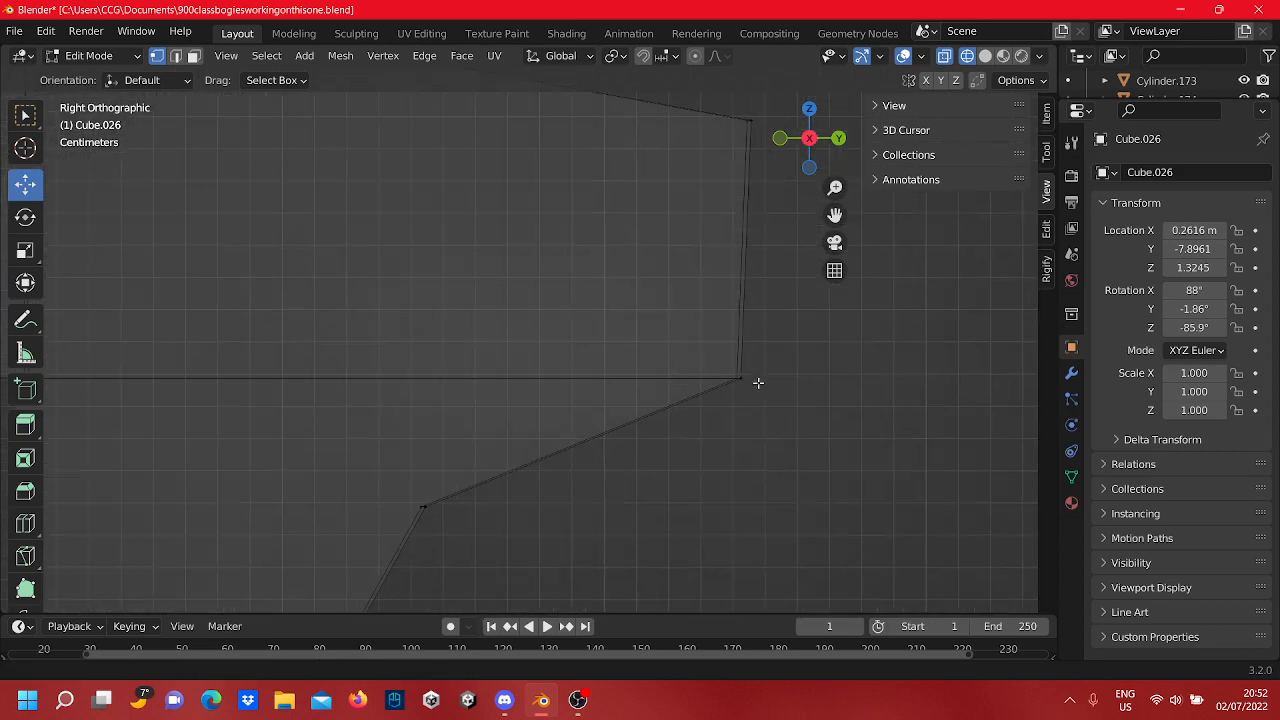
pyautogui.scroll(-3, 766, 386)
pyautogui.keyDown('shift'); pyautogui.moveTo(728, 377); pyautogui.dragTo(734, 477, button='middle'); pyautogui.keyUp('shift')
pyautogui.scroll(3, 742, 425)
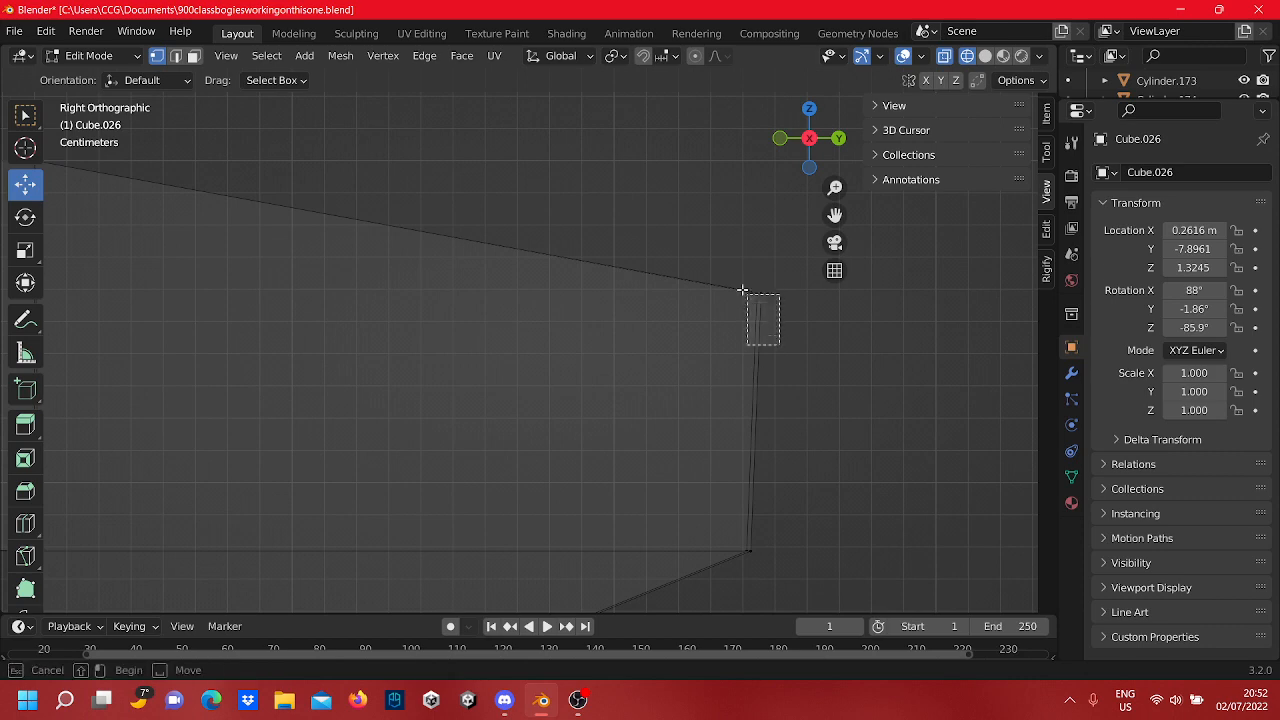
pyautogui.moveTo(742, 290); pyautogui.dragTo(650, 350)
pyautogui.scroll(4, 655, 364)
pyautogui.click(663, 355)
pyautogui.scroll(-7, 663, 355)
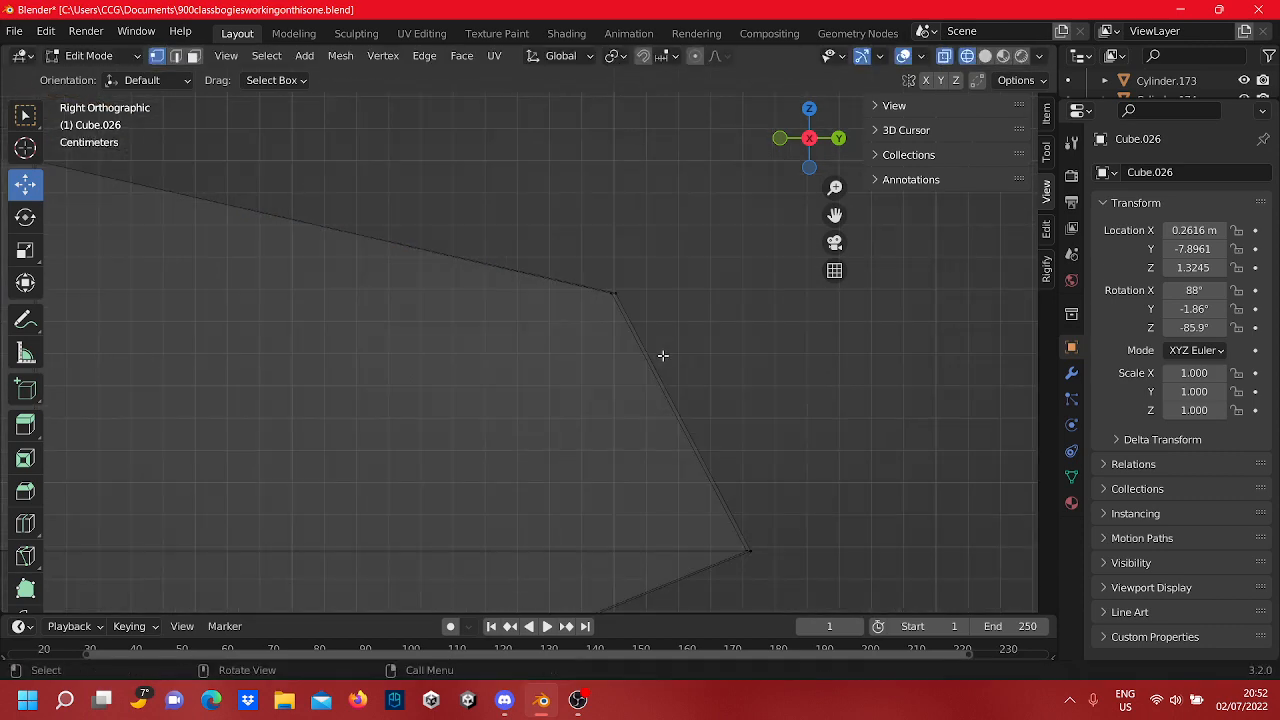
# Step: Align the two overlapping vertices of the +Y end's upper outer corner with each other and deselect them
pyautogui.scroll(5, 600, 360)
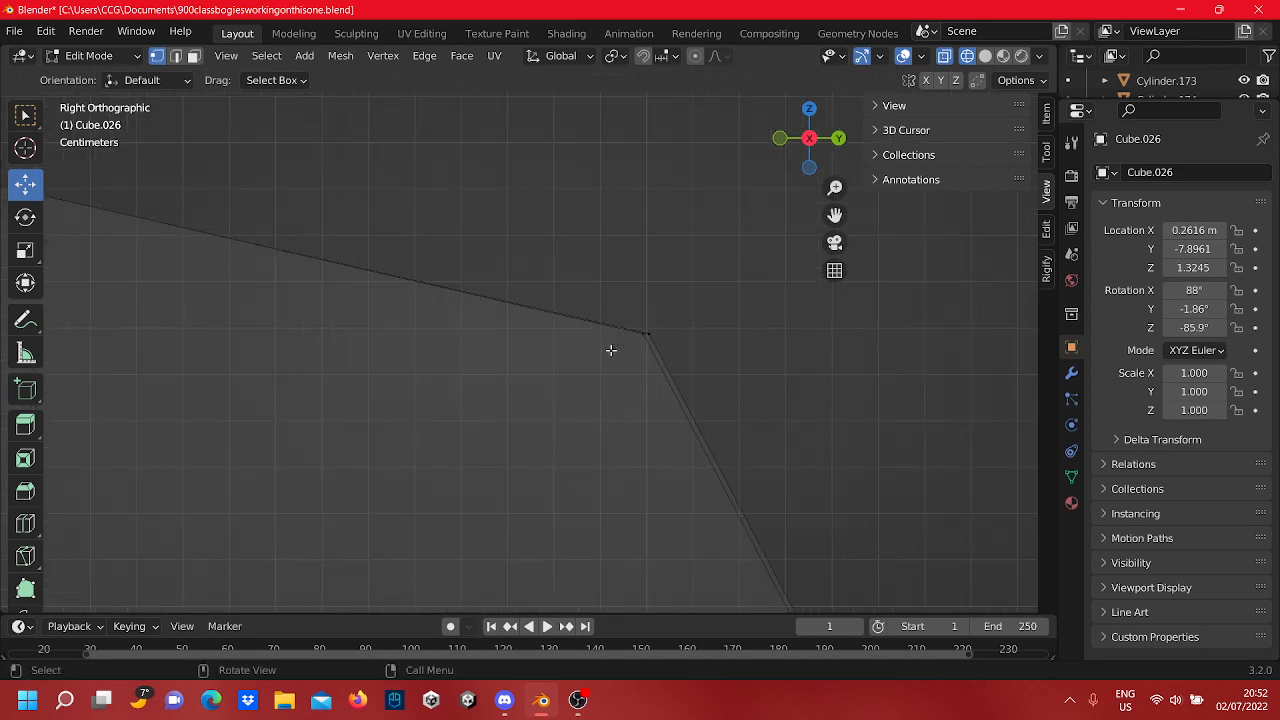
pyautogui.keyDown('shift'); pyautogui.moveTo(598, 384); pyautogui.dragTo(599, 376, button='middle'); pyautogui.keyUp('shift')
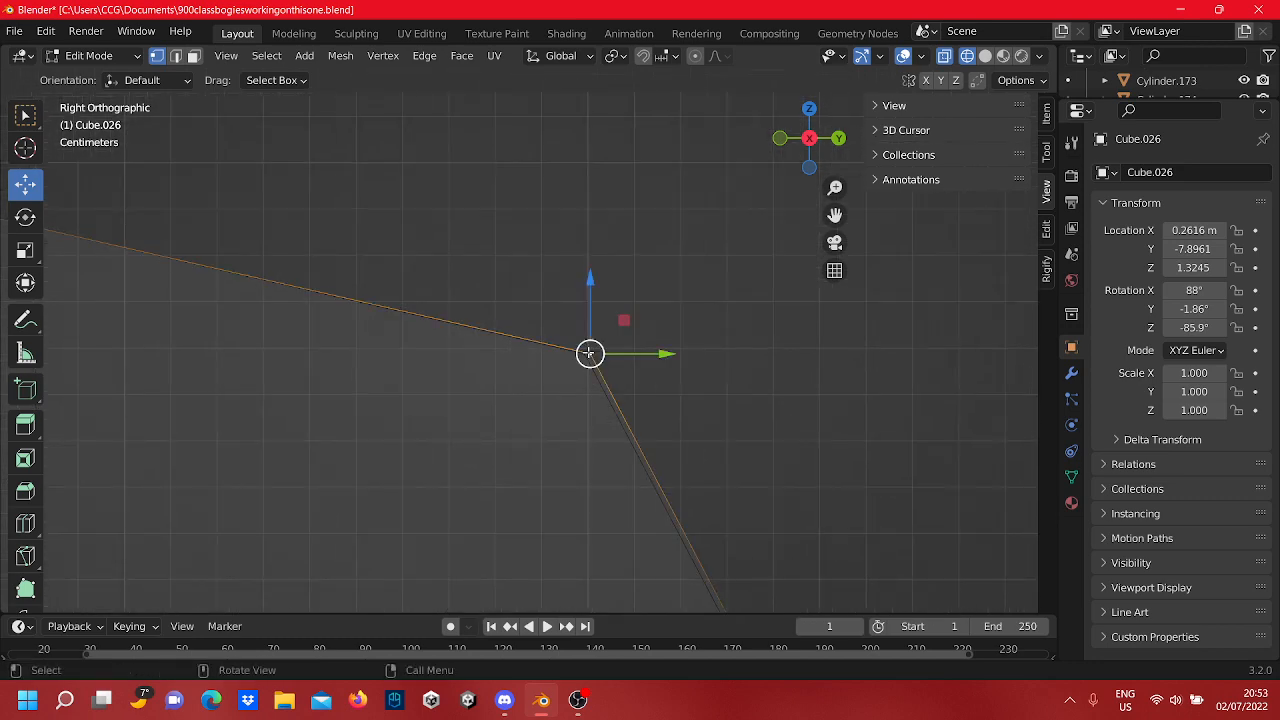
pyautogui.moveTo(593, 328); pyautogui.dragTo(645, 350)
pyautogui.click(587, 357)
pyautogui.scroll(-6, 706, 420)
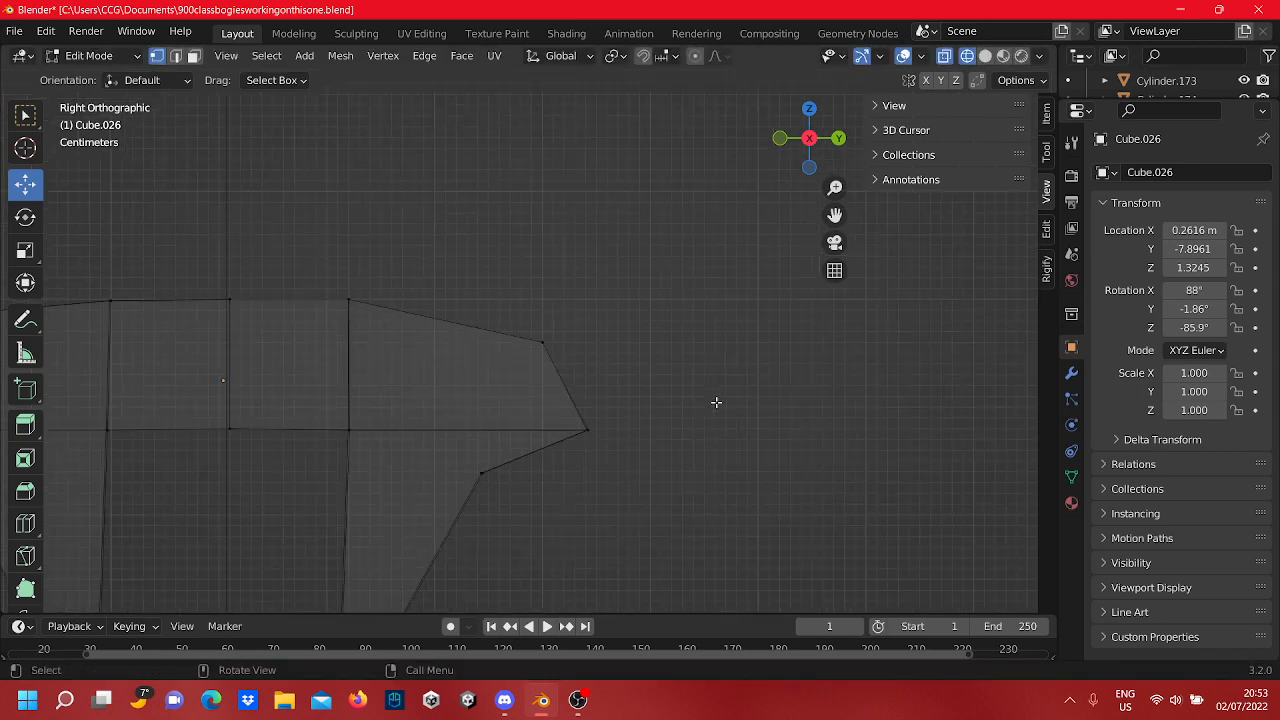
# Step: Select the upper and lower outer corners at the bracket's -Y end and move them about 0.03 m inward along +Y
pyautogui.keyDown('shift'); pyautogui.moveTo(443, 409); pyautogui.dragTo(461, 349, button='middle'); pyautogui.keyUp('shift')
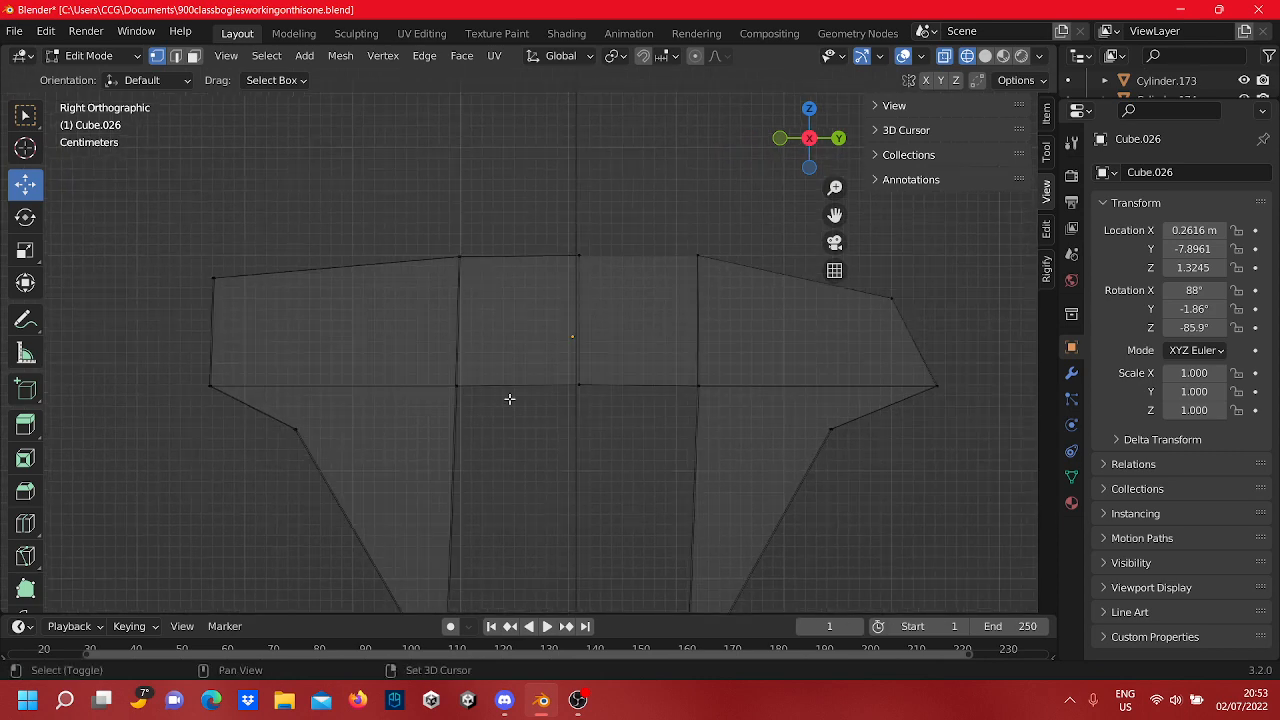
pyautogui.keyDown('shift'); pyautogui.moveTo(454, 367); pyautogui.dragTo(532, 391, button='middle'); pyautogui.keyUp('shift')
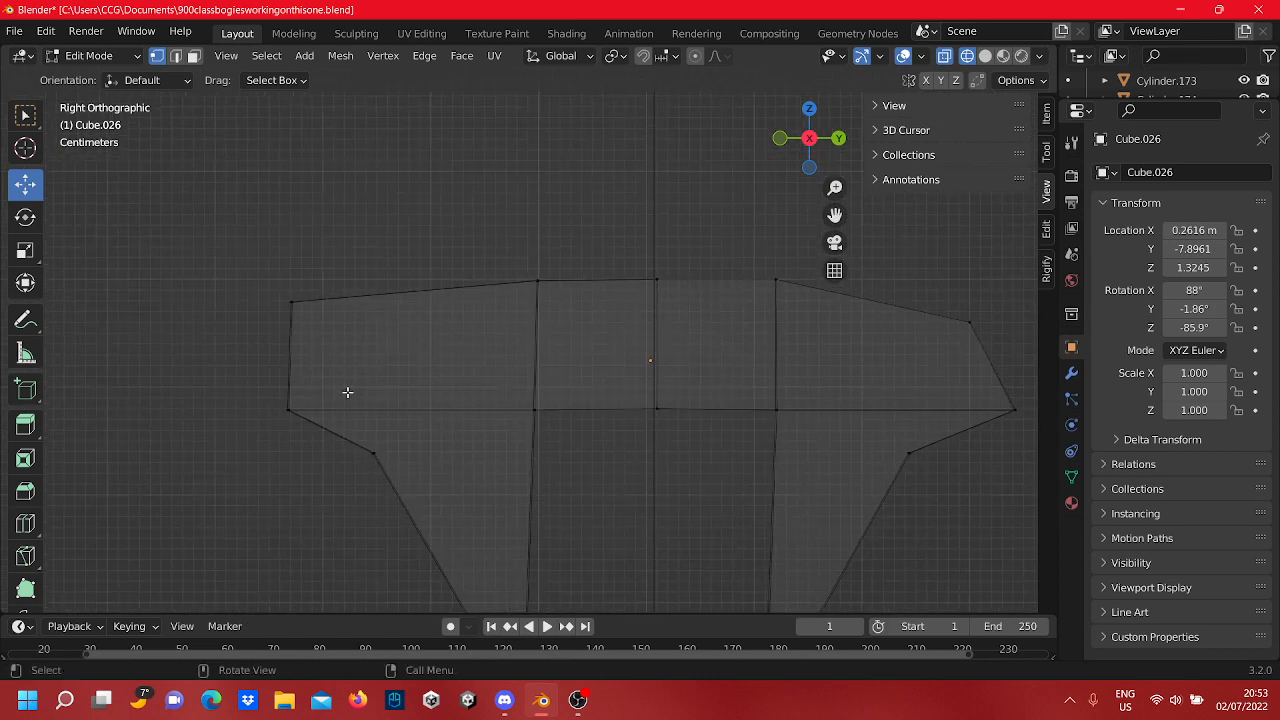
pyautogui.moveTo(318, 422); pyautogui.dragTo(246, 282)
pyautogui.moveTo(332, 353); pyautogui.dragTo(365, 361)
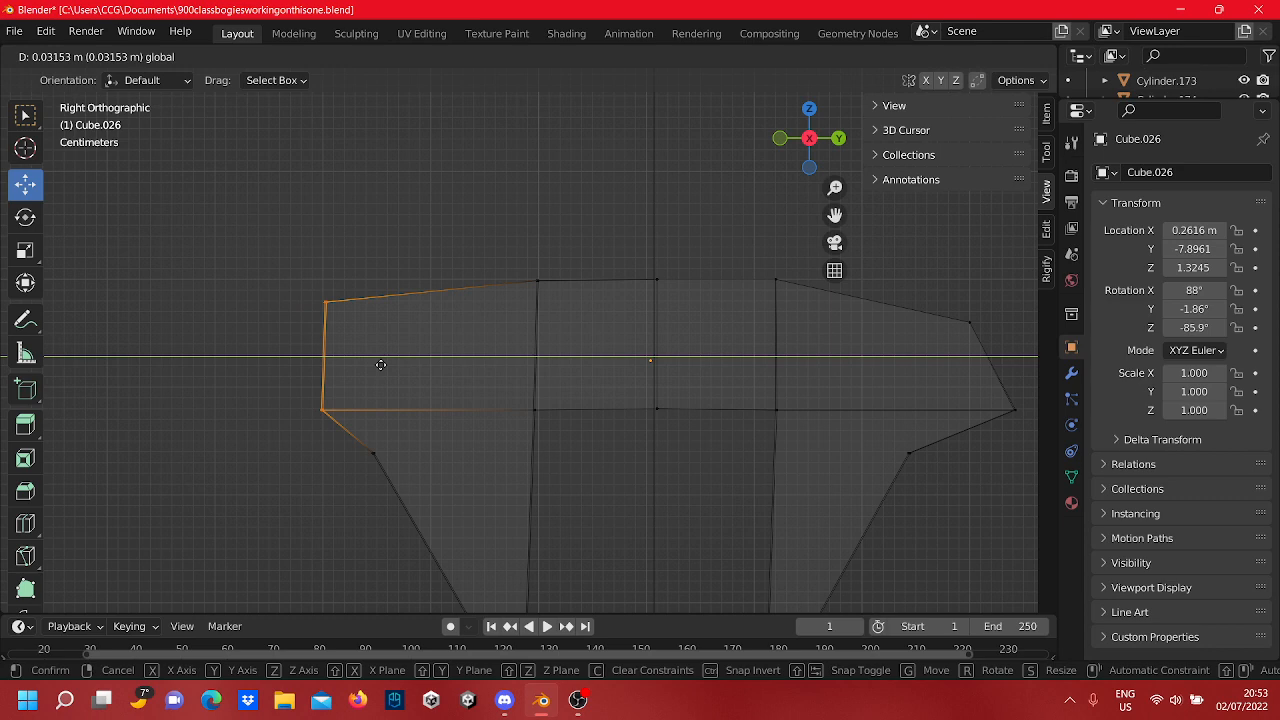
pyautogui.moveTo(380, 365); pyautogui.dragTo(381, 364)
pyautogui.click(453, 211)
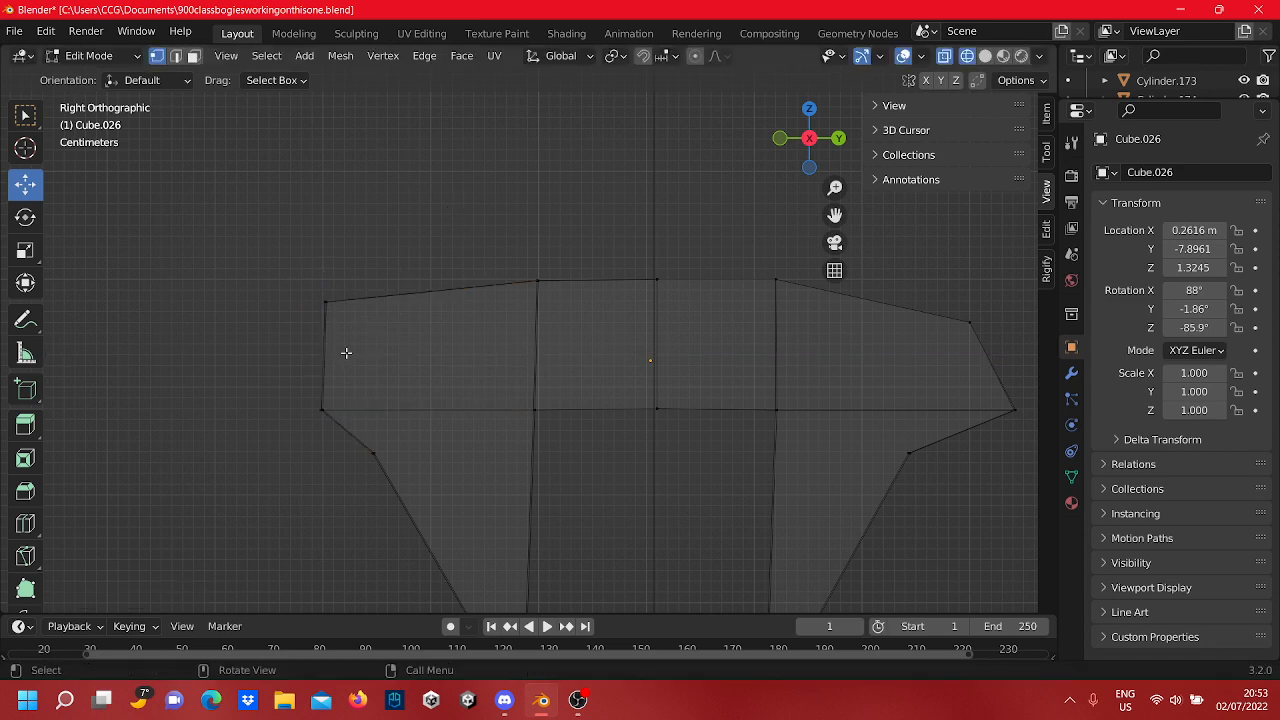
# Step: Align the overlapping vertices of the upper outer corner at the bracket's -Y end, then deselect them
pyautogui.scroll(2, 346, 352)
pyautogui.keyDown('shift'); pyautogui.moveTo(320, 340); pyautogui.dragTo(668, 399, button='middle'); pyautogui.keyUp('shift')
pyautogui.scroll(2, 780, 421)
pyautogui.moveTo(661, 368); pyautogui.dragTo(626, 271)
pyautogui.click(574, 335)
pyautogui.scroll(-4, 579, 337)
pyautogui.scroll(4, 587, 462)
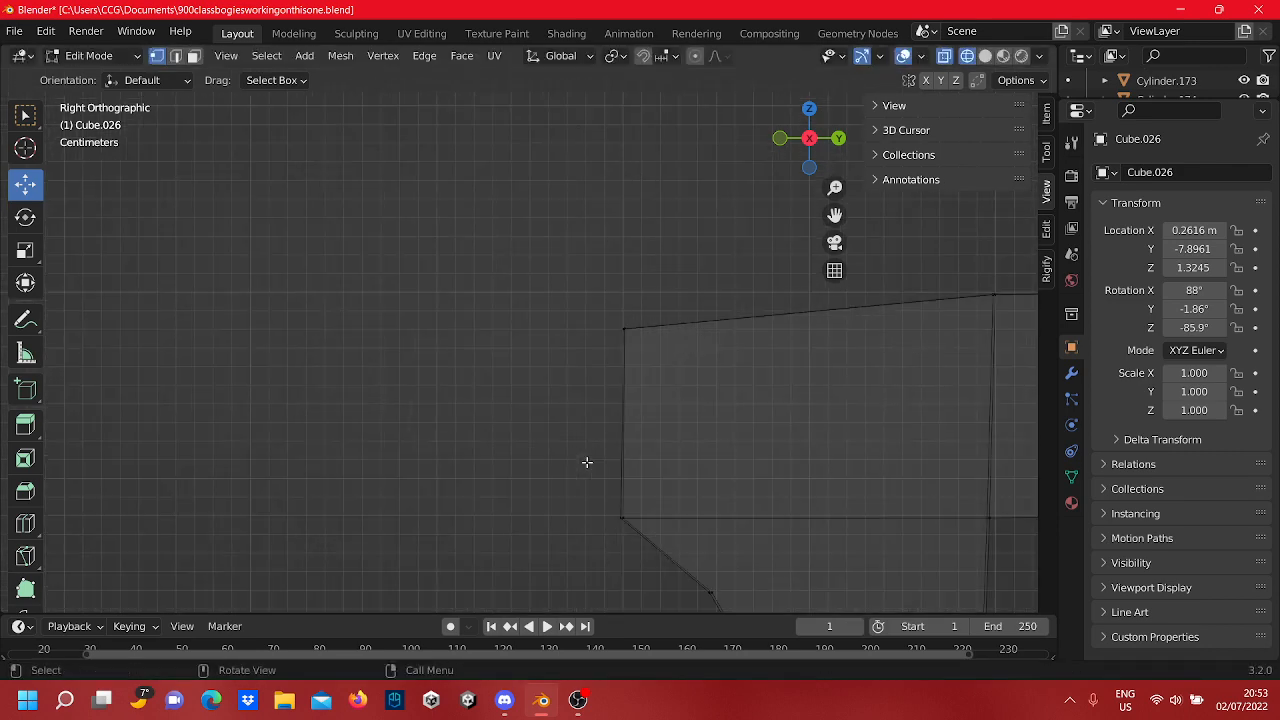
# Step: Align the lower outer corner vertices at the -Y end directly beneath the upper corner
pyautogui.keyDown('shift'); pyautogui.moveTo(615, 476); pyautogui.dragTo(535, 272, button='middle'); pyautogui.keyUp('shift')
pyautogui.scroll(3, 571, 317)
pyautogui.moveTo(580, 330); pyautogui.dragTo(580, 281)
pyautogui.click(561, 362)
pyautogui.scroll(-8, 562, 335)
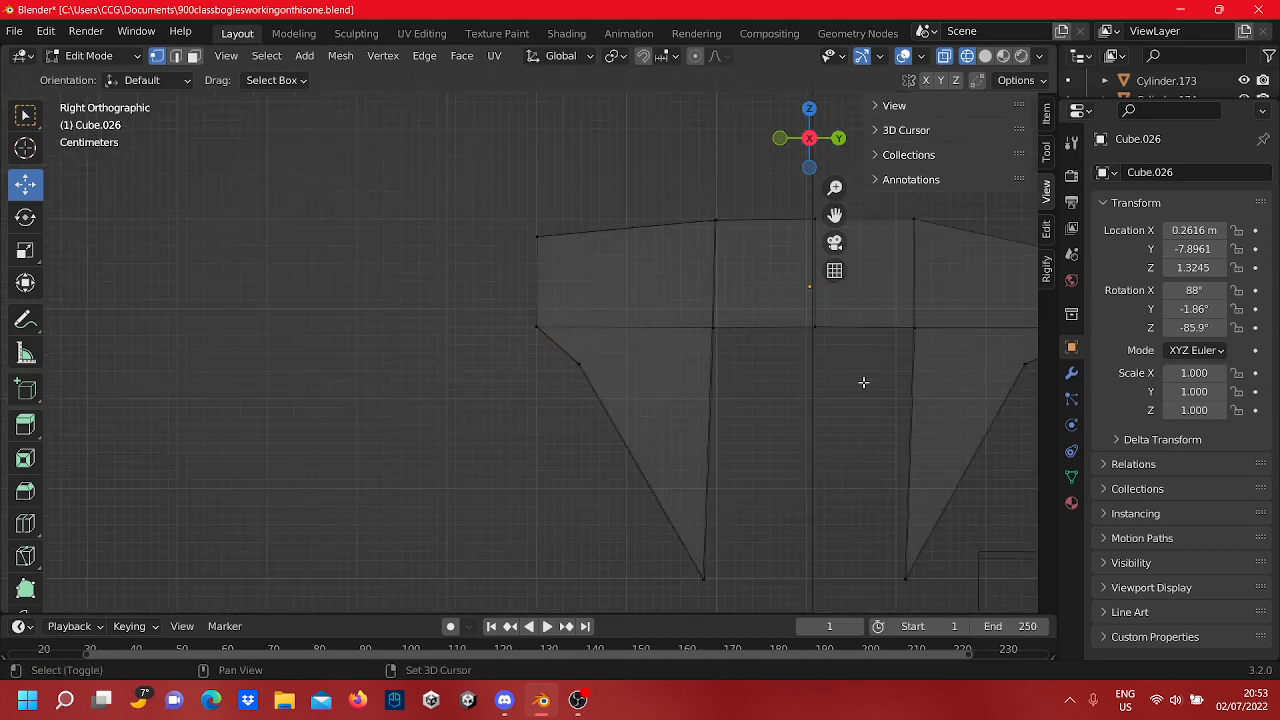
# Step: Raise the vertex pair where the -Y leg meets the lower edge and shift it slightly toward +Y, beneath the top vertices
pyautogui.keyDown('shift'); pyautogui.moveTo(863, 382); pyautogui.dragTo(506, 335, button='middle'); pyautogui.keyUp('shift')
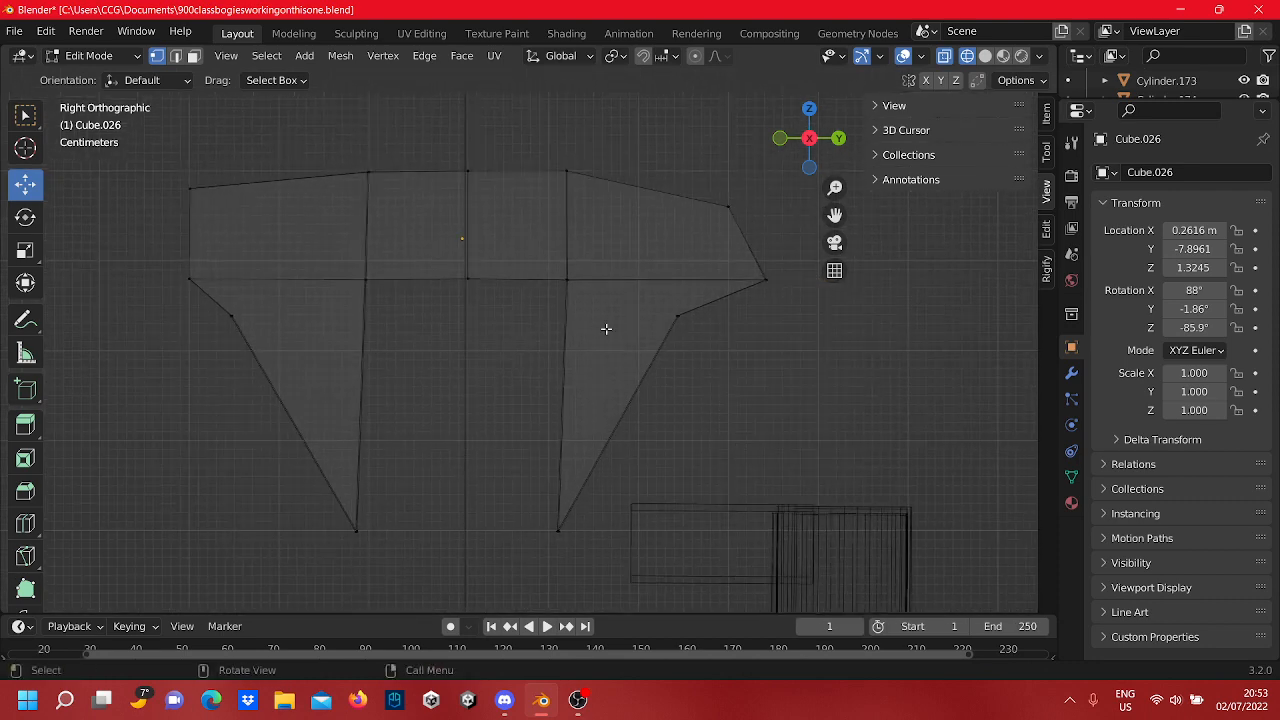
pyautogui.moveTo(371, 307); pyautogui.dragTo(450, 350, button='middle')
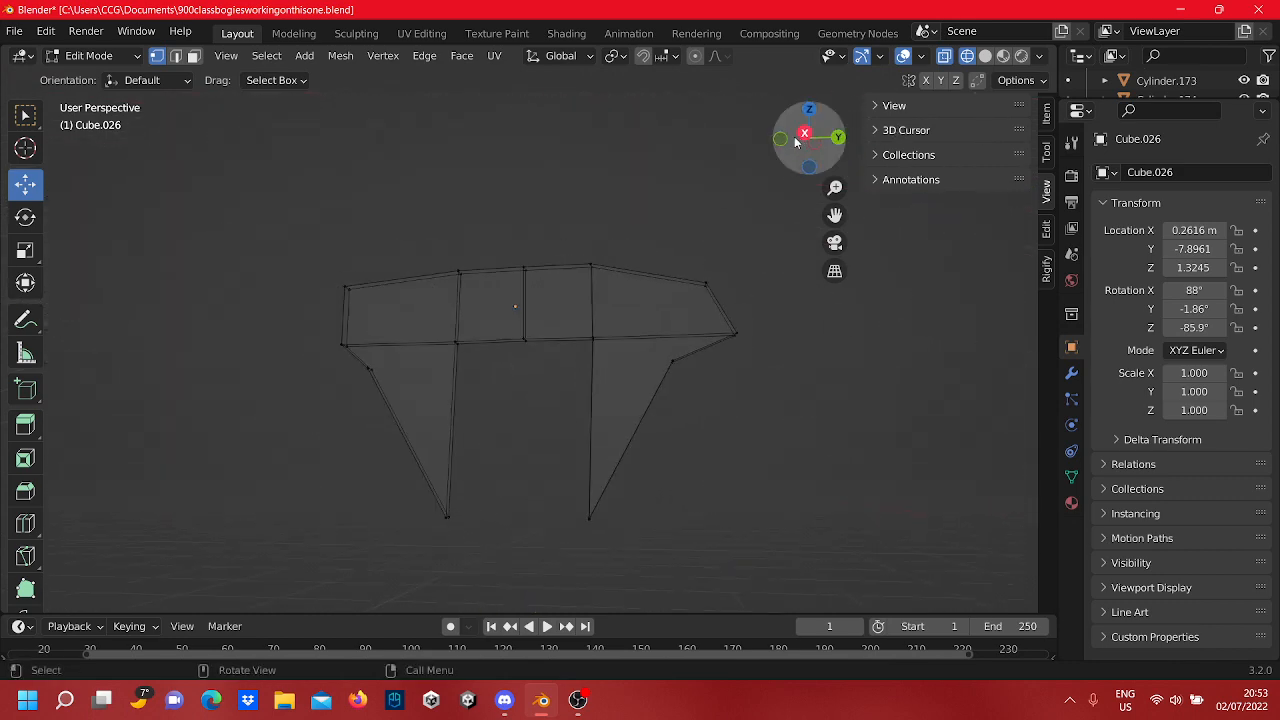
pyautogui.click(799, 135)
pyautogui.keyDown('shift'); pyautogui.moveTo(428, 425); pyautogui.dragTo(712, 479, button='middle'); pyautogui.keyUp('shift')
pyautogui.scroll(4, 708, 376)
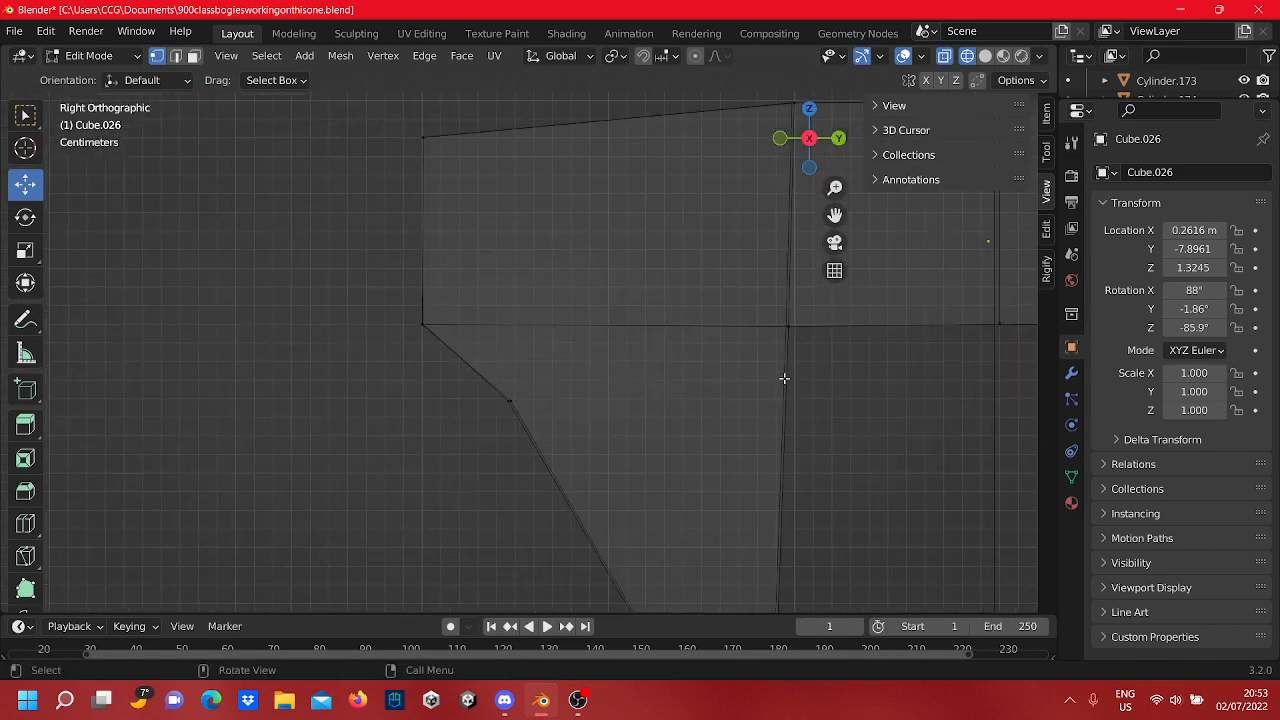
pyautogui.keyDown('shift'); pyautogui.moveTo(784, 378); pyautogui.dragTo(711, 397, button='middle'); pyautogui.keyUp('shift')
pyautogui.click(738, 343)
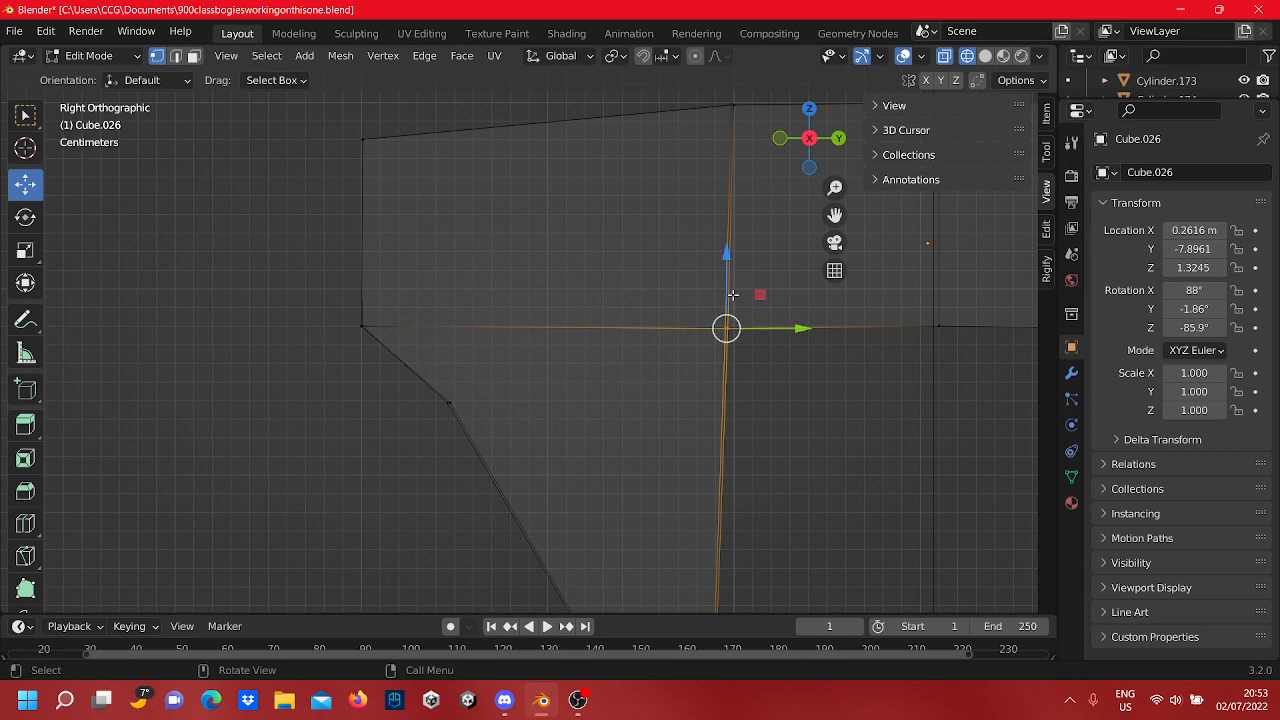
pyautogui.moveTo(733, 295); pyautogui.dragTo(733, 251)
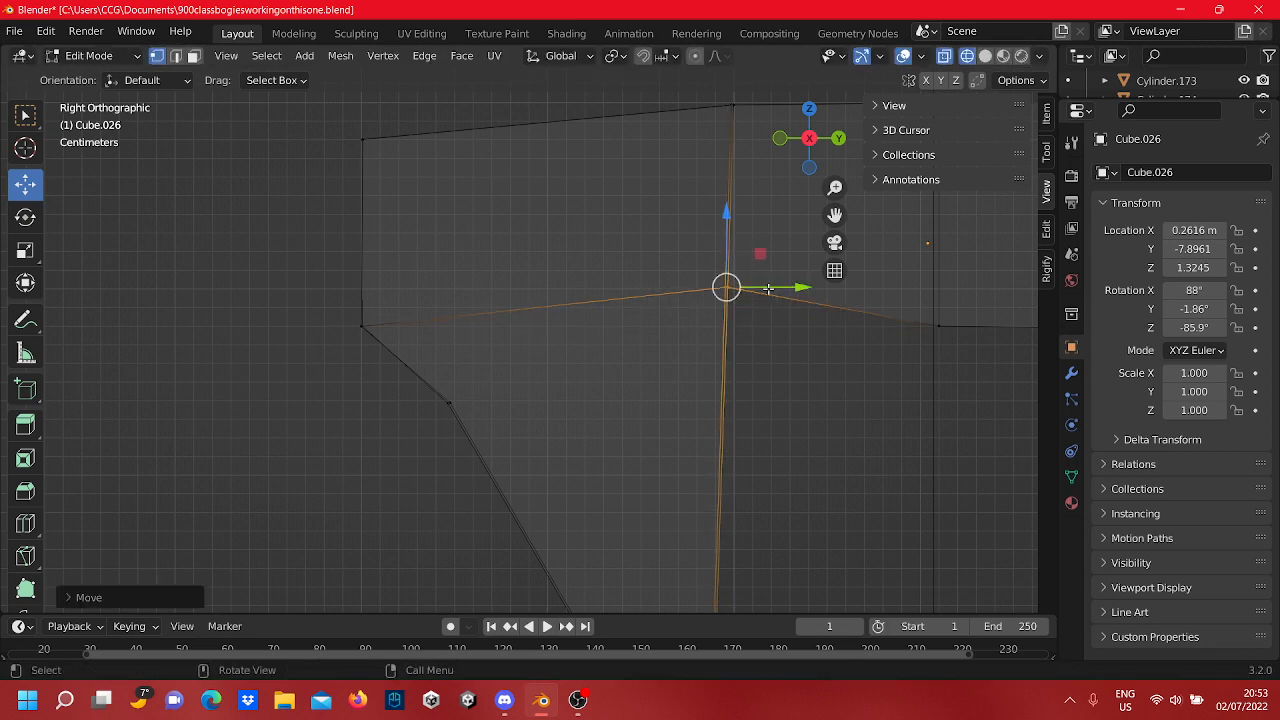
pyautogui.moveTo(771, 290); pyautogui.dragTo(782, 291)
pyautogui.click(756, 401)
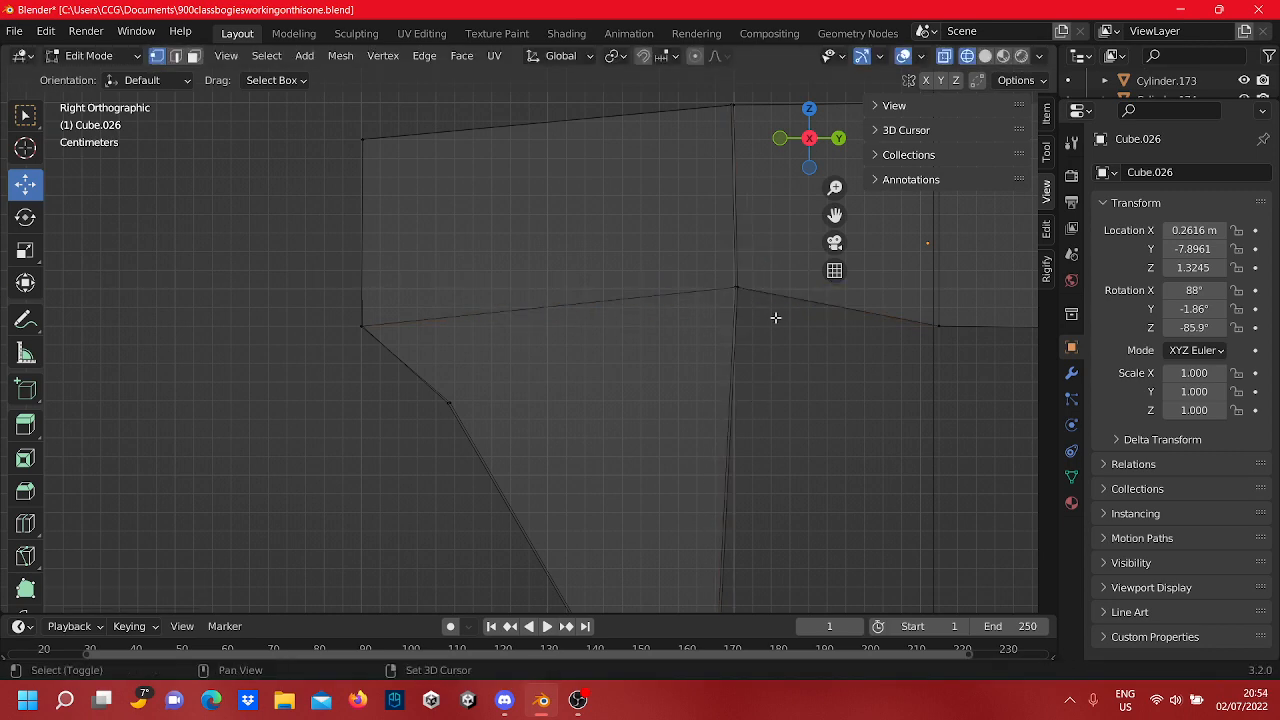
# Step: Align the two raised vertices at the inner top of the -Y leg with each other in Y and height
pyautogui.keyDown('shift'); pyautogui.moveTo(776, 318); pyautogui.dragTo(645, 333, button='middle'); pyautogui.keyUp('shift')
pyautogui.scroll(10, 712, 350)
pyautogui.keyDown('shift'); pyautogui.moveTo(720, 362); pyautogui.dragTo(230, 407, button='middle'); pyautogui.keyUp('shift')
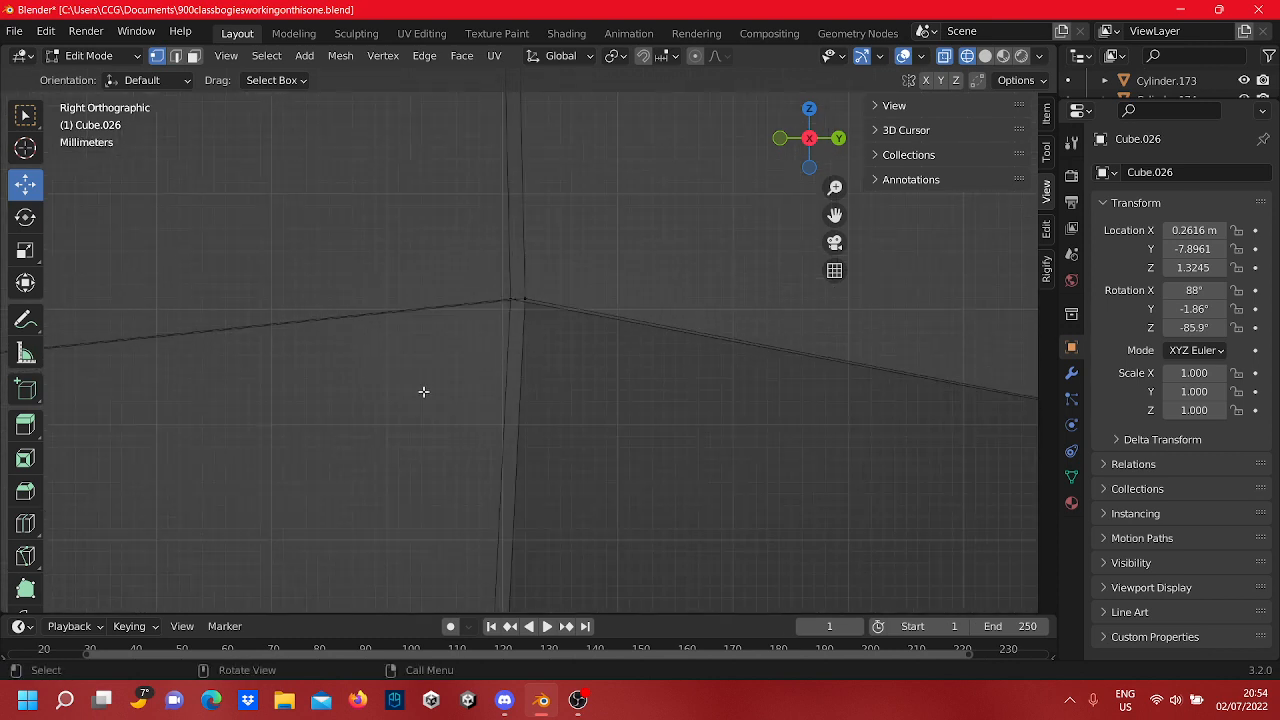
pyautogui.keyDown('shift'); pyautogui.moveTo(423, 391); pyautogui.dragTo(632, 363, button='middle'); pyautogui.keyUp('shift')
pyautogui.moveTo(633, 364); pyautogui.dragTo(587, 266)
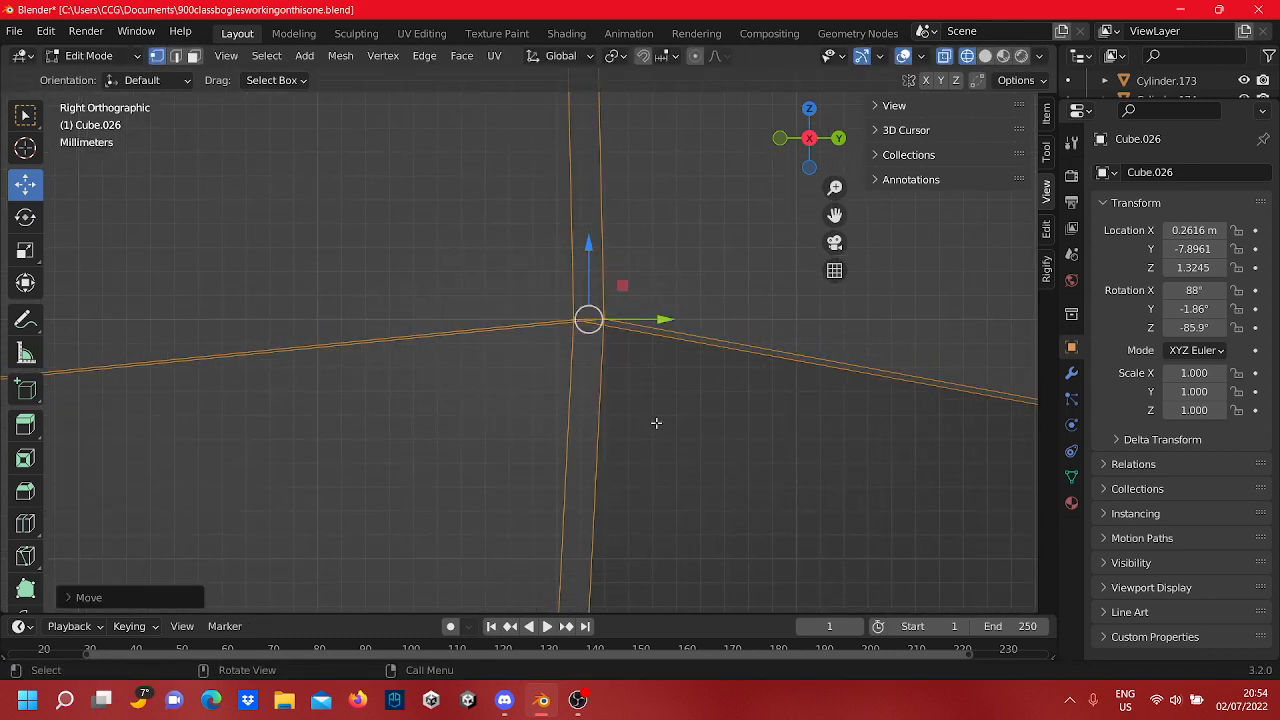
pyautogui.click(657, 423)
pyautogui.click(578, 316)
pyautogui.moveTo(578, 316)
pyautogui.mouseDown()
pyautogui.moveTo(600, 317)
pyautogui.moveTo(580, 317)
pyautogui.mouseUp()
pyautogui.click(615, 329)
pyautogui.scroll(-6, 646, 411)
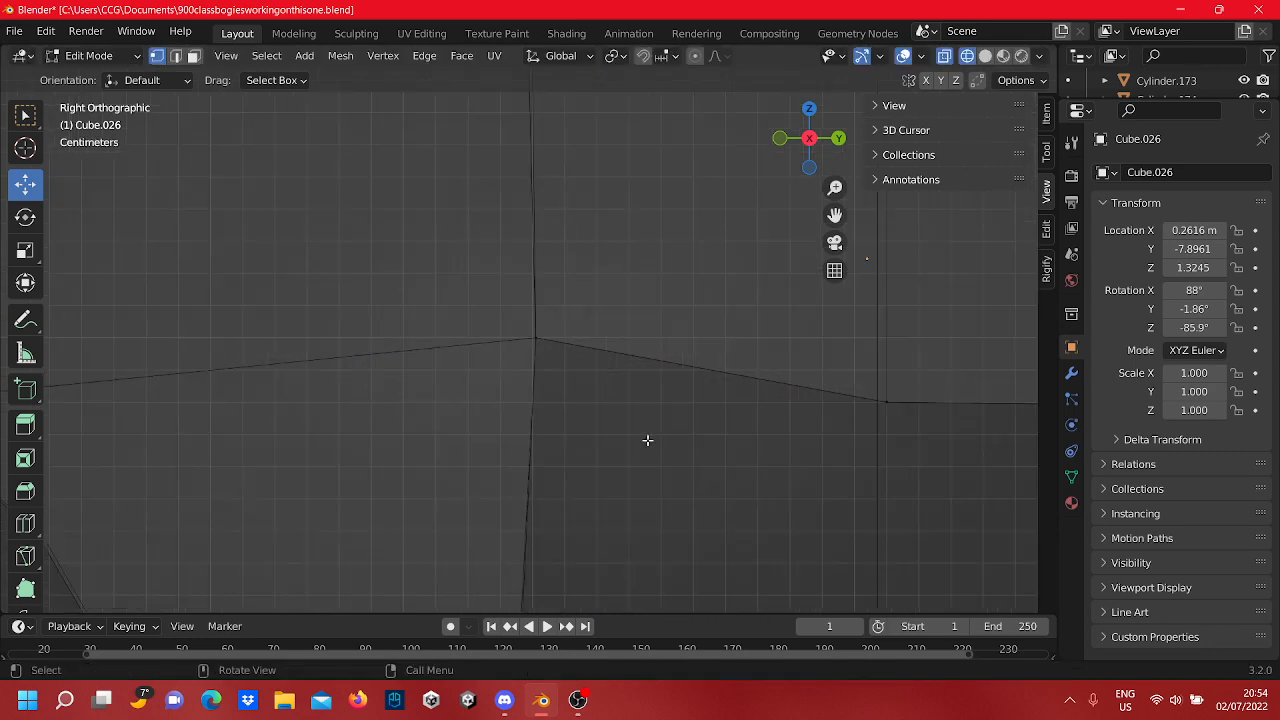
# Step: Raise the middle vertices of the bracket's lower edge level with the inner top of the -Y leg, then deselect them
pyautogui.keyDown('shift'); pyautogui.moveTo(553, 466); pyautogui.dragTo(617, 461, button='middle'); pyautogui.keyUp('shift')
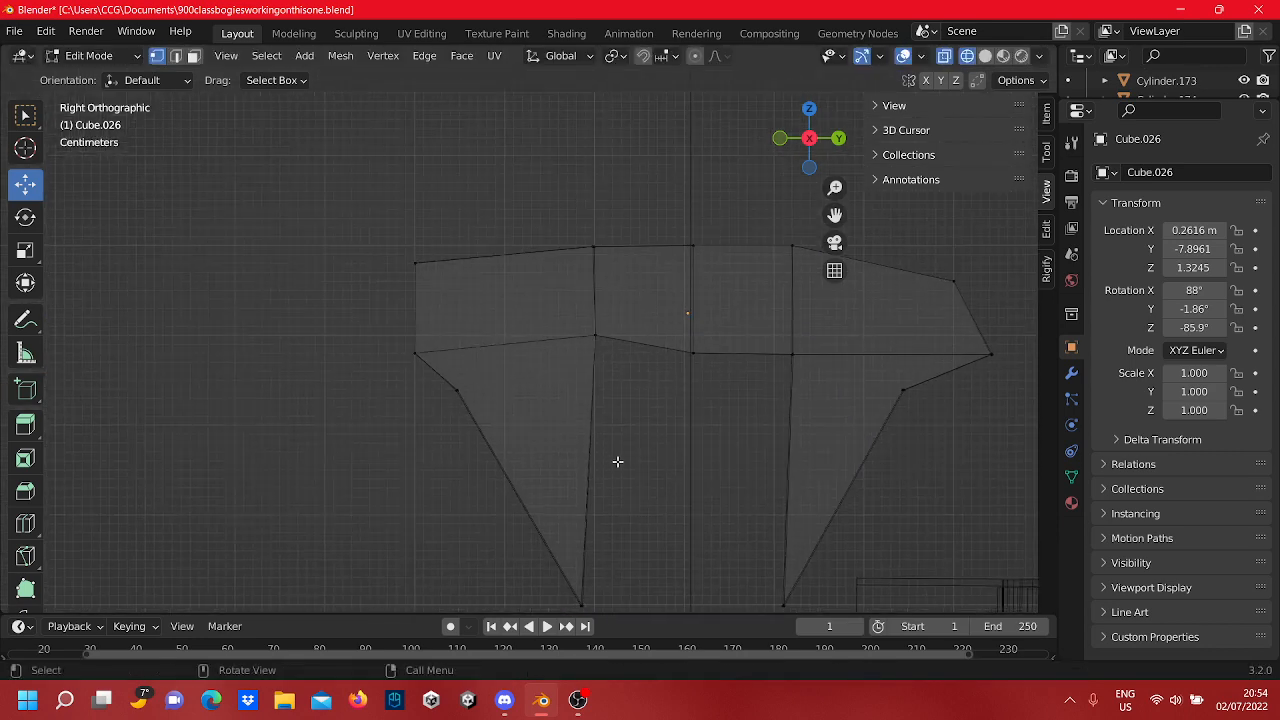
pyautogui.scroll(5, 618, 461)
pyautogui.keyDown('shift'); pyautogui.moveTo(679, 432); pyautogui.dragTo(306, 400, button='middle'); pyautogui.keyUp('shift')
pyautogui.scroll(4, 636, 347)
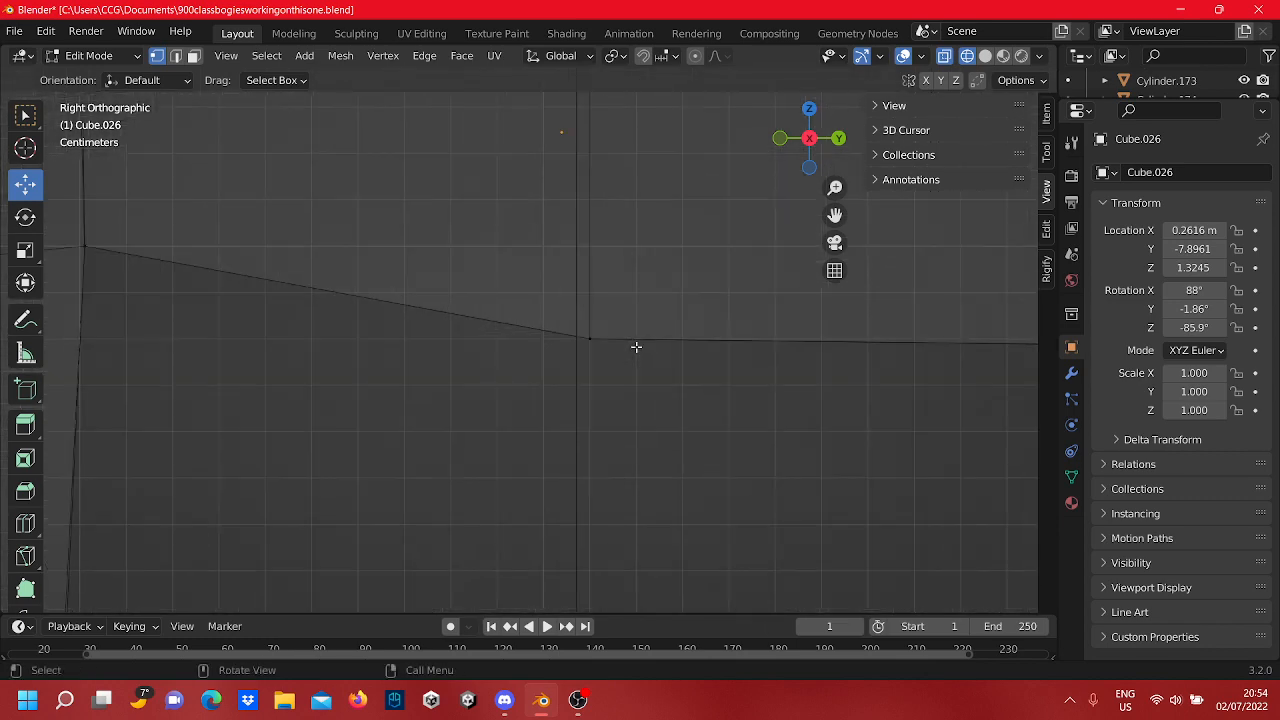
pyautogui.keyDown('shift'); pyautogui.moveTo(636, 347); pyautogui.dragTo(586, 417, button='middle'); pyautogui.keyUp('shift')
pyautogui.moveTo(579, 404); pyautogui.dragTo(579, 298)
pyautogui.hotkey('ctrl', 'z')
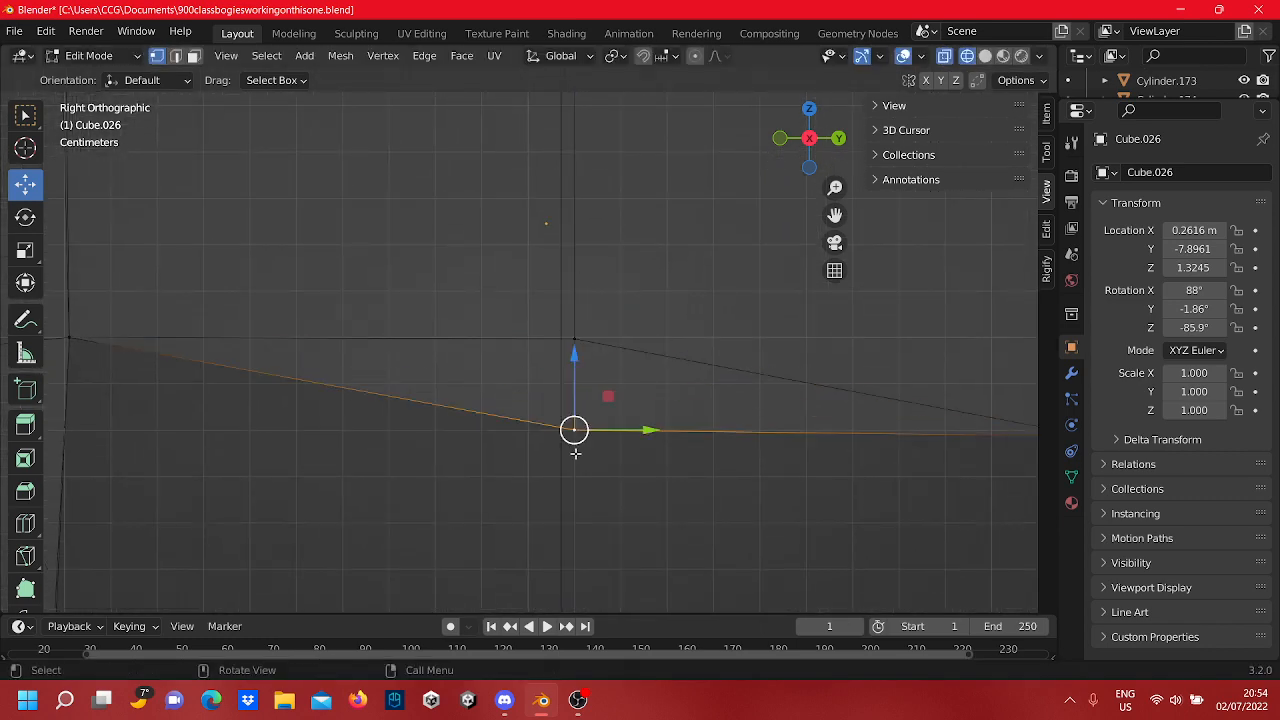
pyautogui.moveTo(575, 380); pyautogui.dragTo(586, 287)
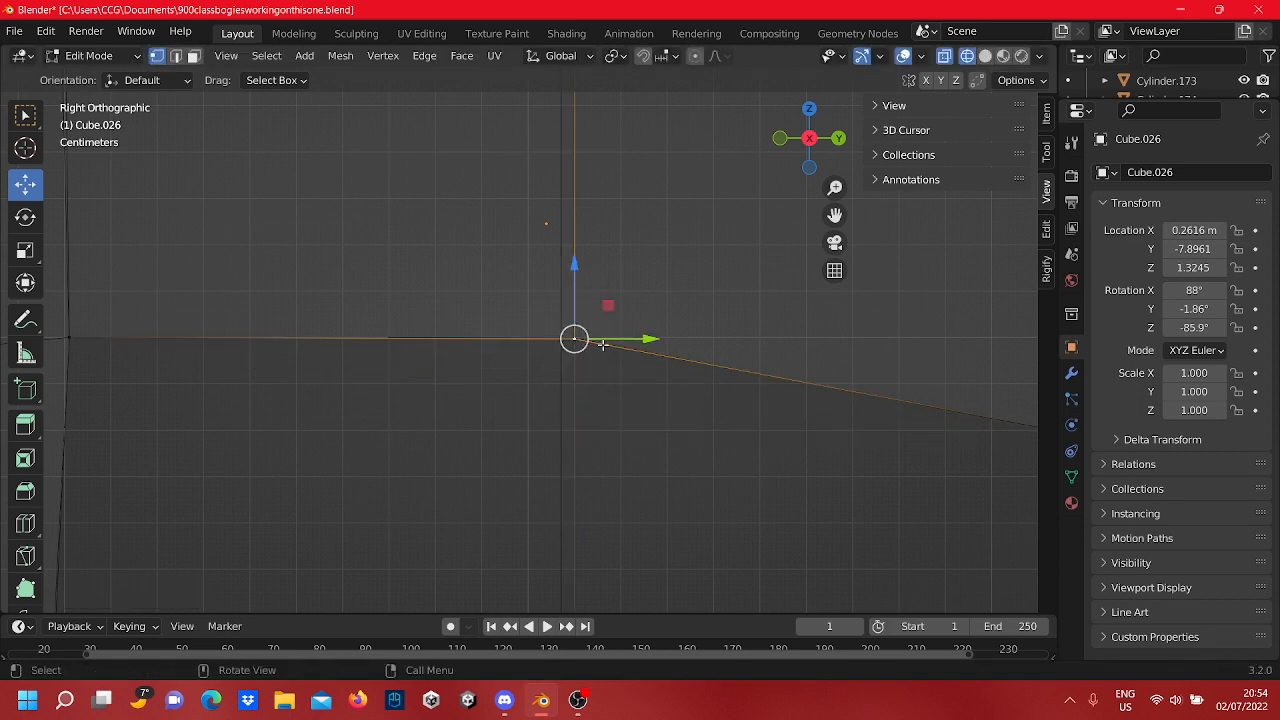
pyautogui.scroll(-5, 655, 418)
pyautogui.scroll(-3, 658, 428)
pyautogui.click(637, 406)
# Step: Raise the inner top vertices of the +Y leg level with the middle of the lower edge, then deselect them
pyautogui.scroll(3, 670, 394)
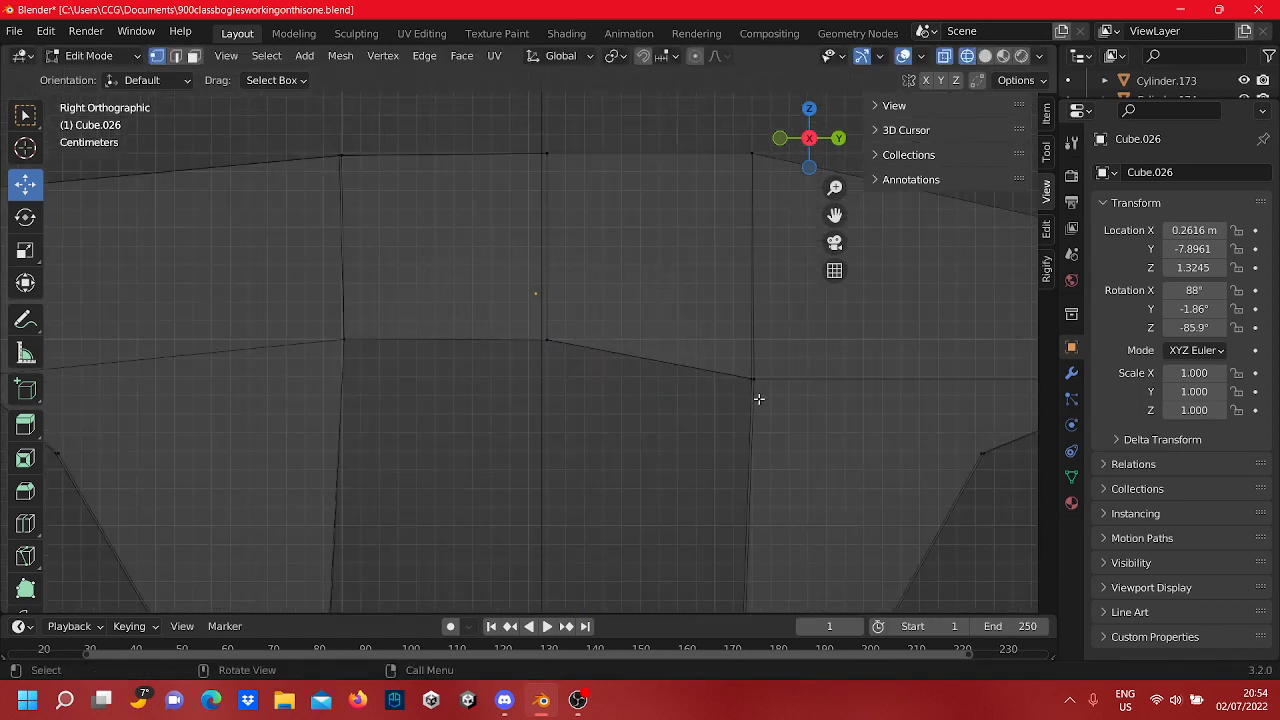
pyautogui.moveTo(759, 399); pyautogui.dragTo(749, 283)
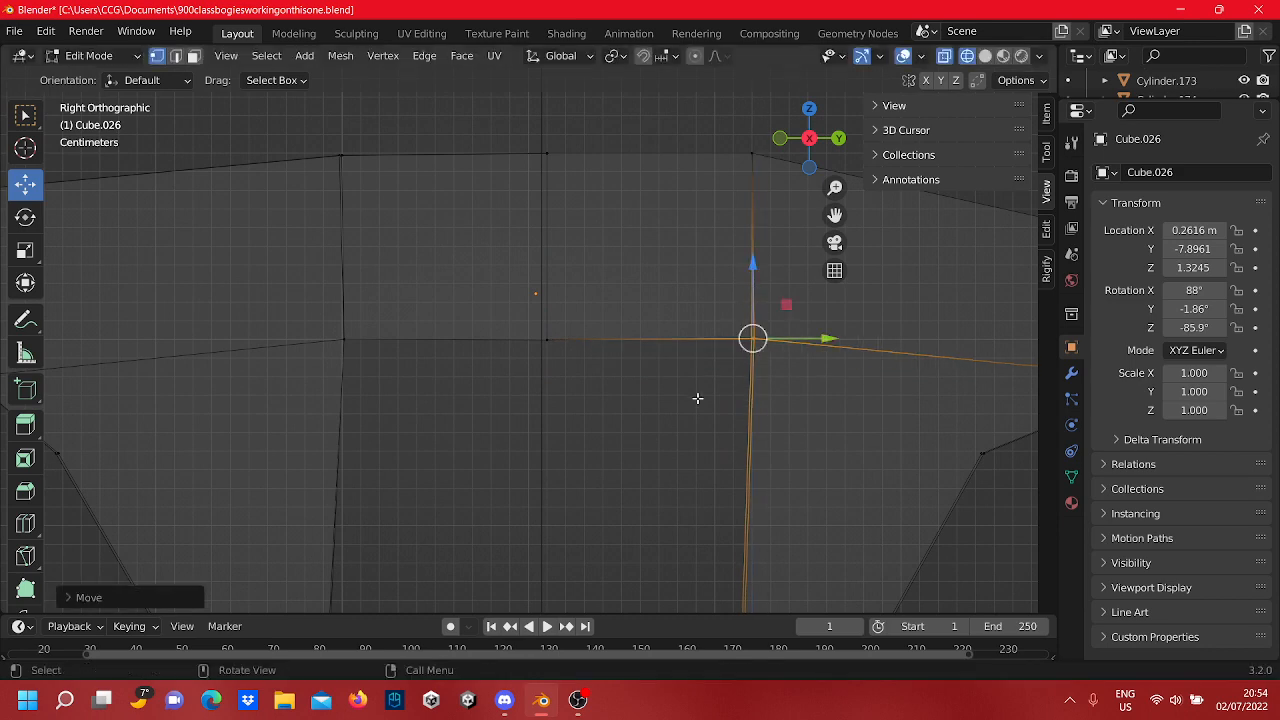
pyautogui.click(697, 398)
# Step: Align the two vertices at the inner top of the +Y leg with each other in Y and height
pyautogui.scroll(-5, 691, 386)
pyautogui.keyDown('shift'); pyautogui.moveTo(674, 380); pyautogui.dragTo(632, 368, button='middle'); pyautogui.keyUp('shift')
pyautogui.scroll(5, 624, 362)
pyautogui.scroll(4, 624, 362)
pyautogui.keyDown('shift'); pyautogui.moveTo(712, 321); pyautogui.dragTo(460, 354, button='middle'); pyautogui.keyUp('shift')
pyautogui.scroll(5, 540, 303)
pyautogui.moveTo(540, 254); pyautogui.dragTo(529, 222, button='middle')
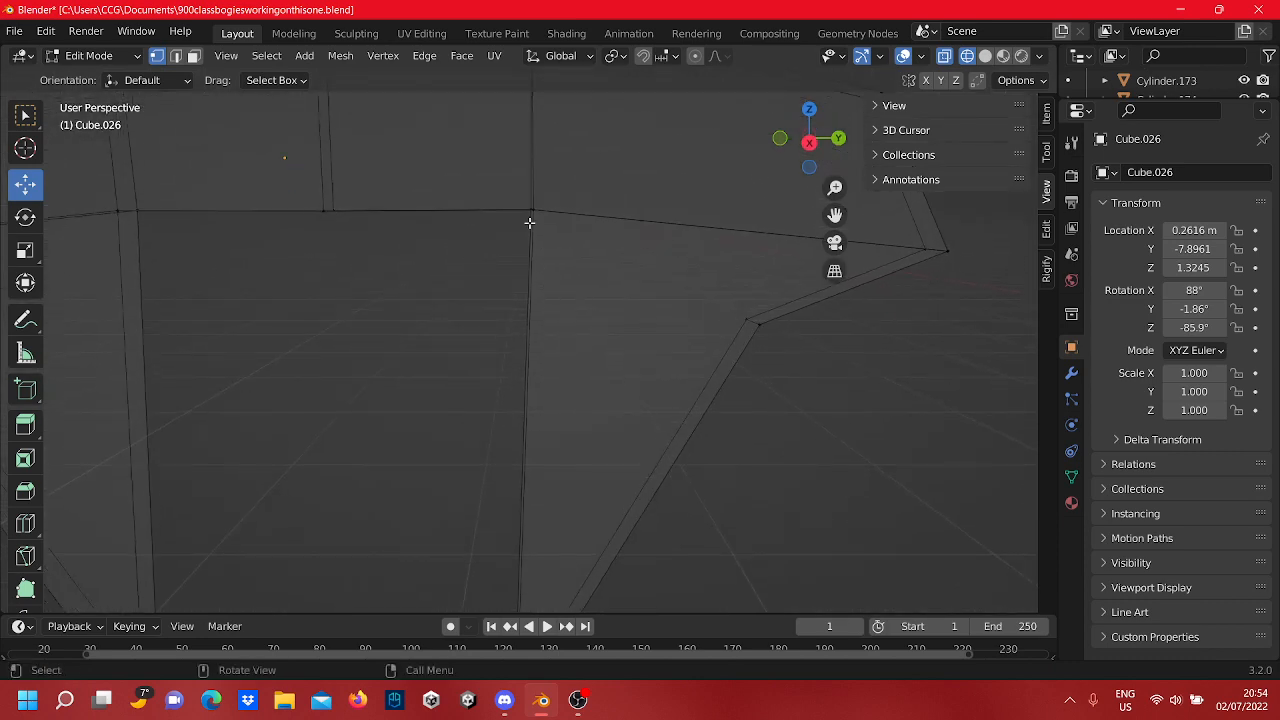
pyautogui.click(812, 146)
pyautogui.keyDown('shift'); pyautogui.moveTo(601, 307); pyautogui.dragTo(619, 386, button='middle'); pyautogui.keyUp('shift')
pyautogui.scroll(4, 615, 273)
pyautogui.scroll(4, 615, 273)
pyautogui.keyDown('shift'); pyautogui.moveTo(590, 281); pyautogui.dragTo(454, 415, button='middle'); pyautogui.keyUp('shift')
pyautogui.click(601, 324)
pyautogui.moveTo(601, 324); pyautogui.dragTo(614, 364)
pyautogui.click(691, 325)
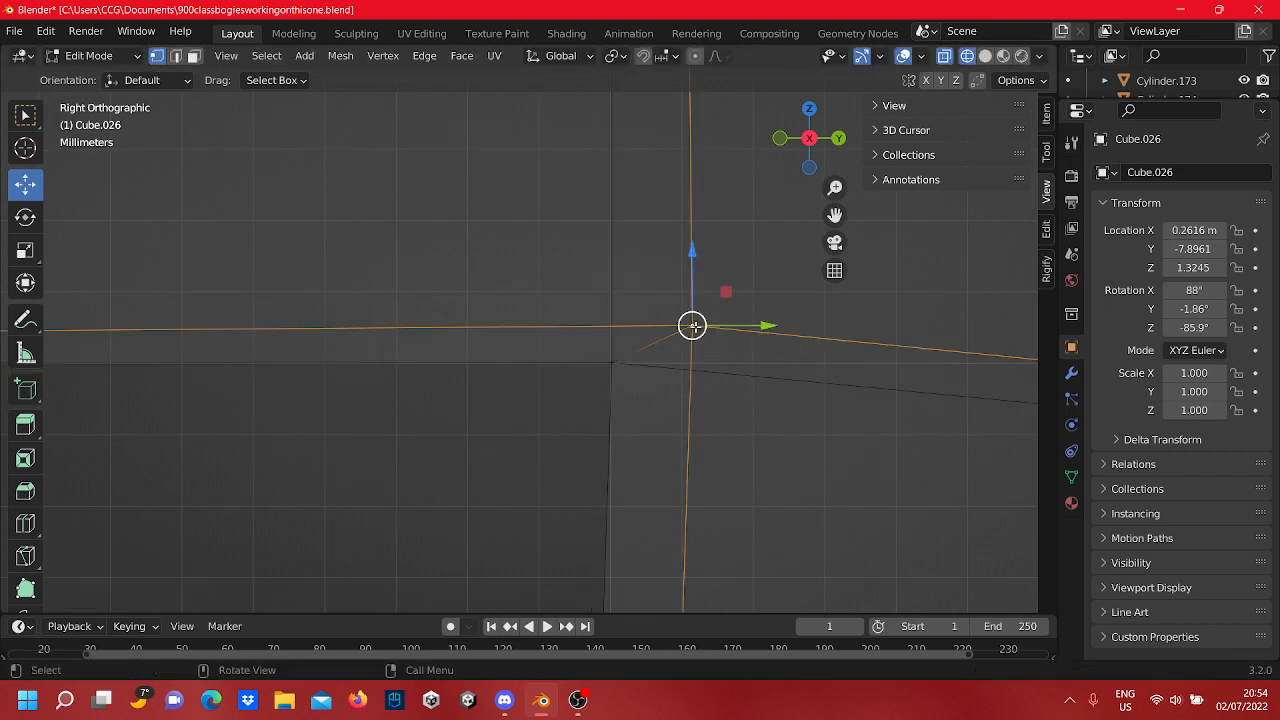
pyautogui.moveTo(691, 325); pyautogui.dragTo(615, 361)
pyautogui.scroll(-8, 563, 306)
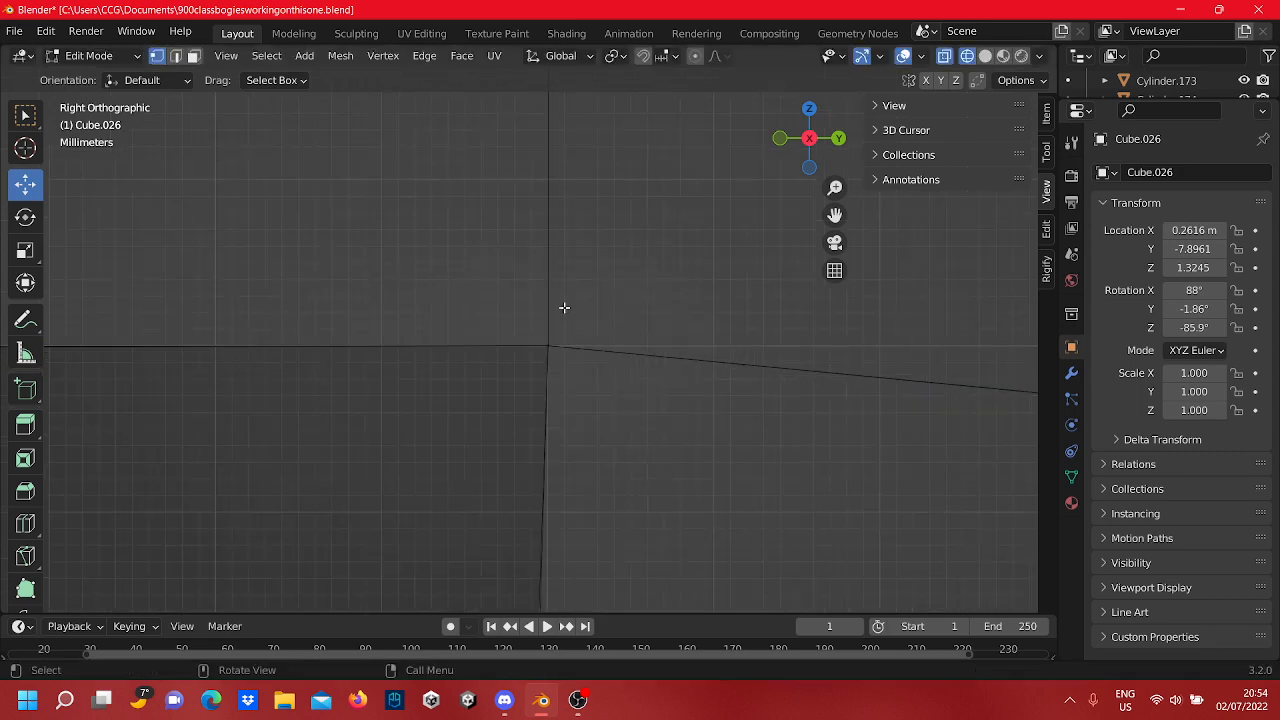
# Step: Raise the lower outer corner vertices at the -Y end level with the straightened lower edge, then deselect them
pyautogui.keyDown('shift'); pyautogui.moveTo(590, 321); pyautogui.dragTo(716, 324, button='middle'); pyautogui.keyUp('shift')
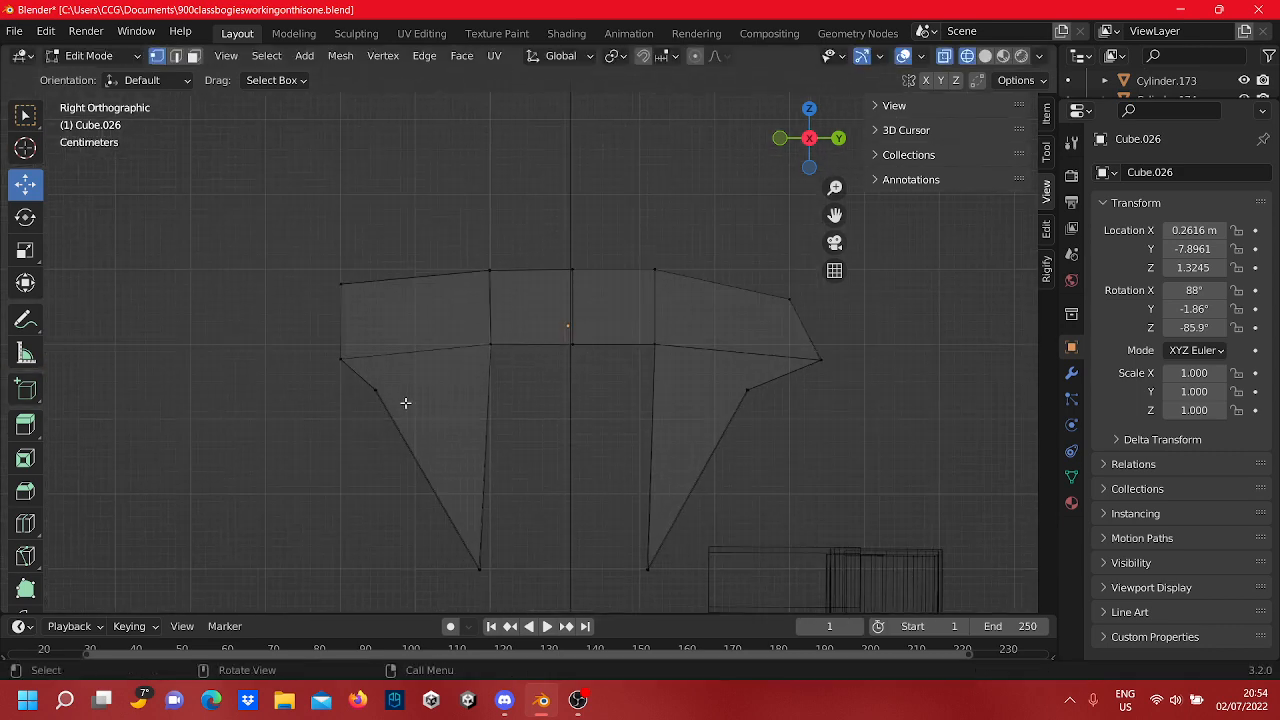
pyautogui.scroll(4, 406, 402)
pyautogui.scroll(-2, 407, 372)
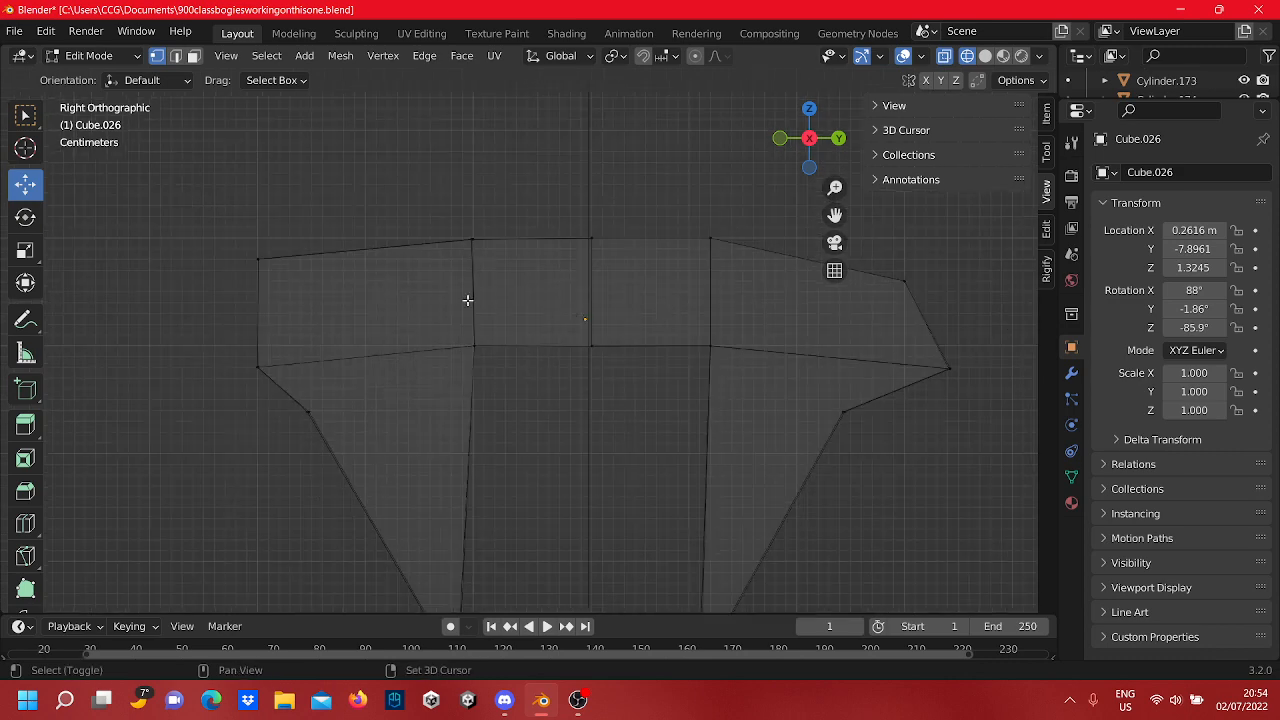
pyautogui.keyDown('shift'); pyautogui.moveTo(623, 416); pyautogui.dragTo(766, 406, button='middle'); pyautogui.keyUp('shift')
pyautogui.keyDown('shift'); pyautogui.moveTo(469, 337); pyautogui.dragTo(692, 375, button='middle'); pyautogui.keyUp('shift')
pyautogui.scroll(4, 686, 441)
pyautogui.keyDown('shift'); pyautogui.moveTo(786, 390); pyautogui.dragTo(617, 414, button='middle'); pyautogui.keyUp('shift')
pyautogui.moveTo(557, 429); pyautogui.dragTo(495, 350)
pyautogui.press('g')
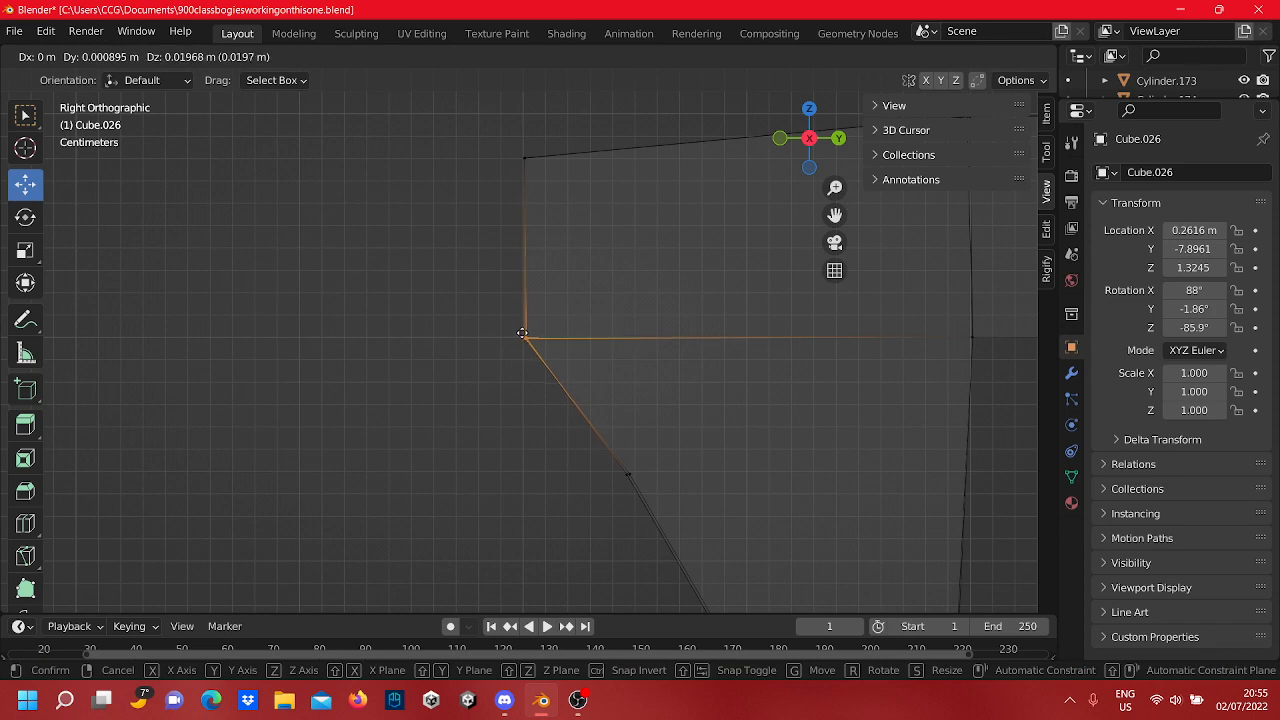
pyautogui.click(520, 332)
pyautogui.click(481, 302)
# Step: Align the two lower outer corner vertices at the -Y end with each other on the grid line
pyautogui.scroll(16, 626, 317)
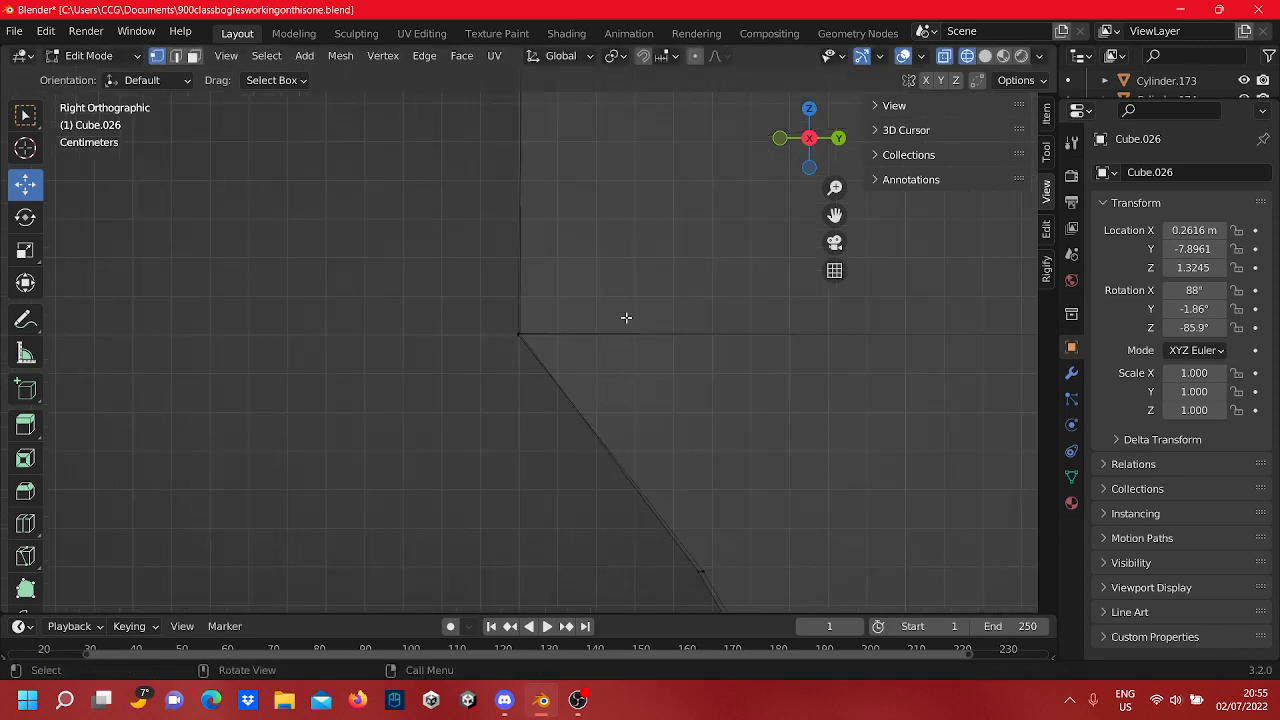
pyautogui.moveTo(520, 295); pyautogui.dragTo(815, 281, button='middle')
pyautogui.click(820, 143)
pyautogui.keyDown('shift'); pyautogui.moveTo(340, 240); pyautogui.dragTo(659, 393, button='middle'); pyautogui.keyUp('shift')
pyautogui.moveTo(611, 441); pyautogui.dragTo(499, 288)
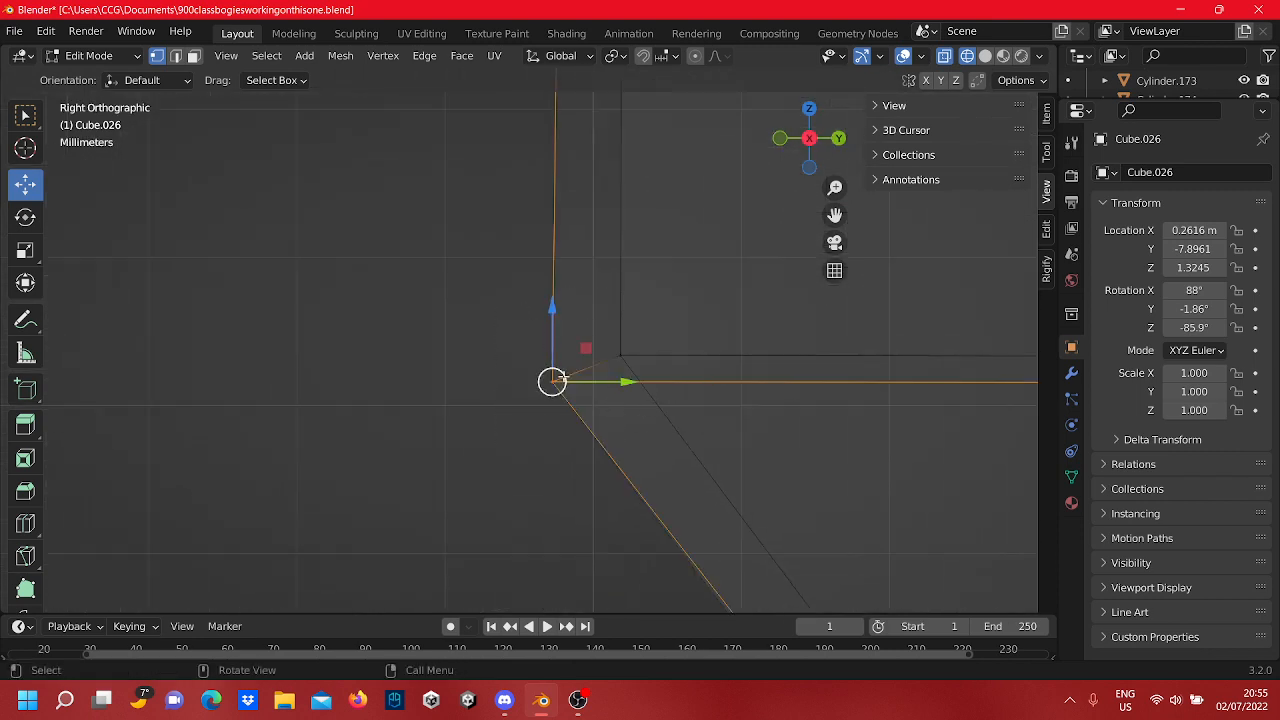
pyautogui.moveTo(570, 384); pyautogui.dragTo(609, 411)
pyautogui.click(623, 352)
pyautogui.moveTo(621, 354); pyautogui.dragTo(597, 403)
pyautogui.click(490, 328)
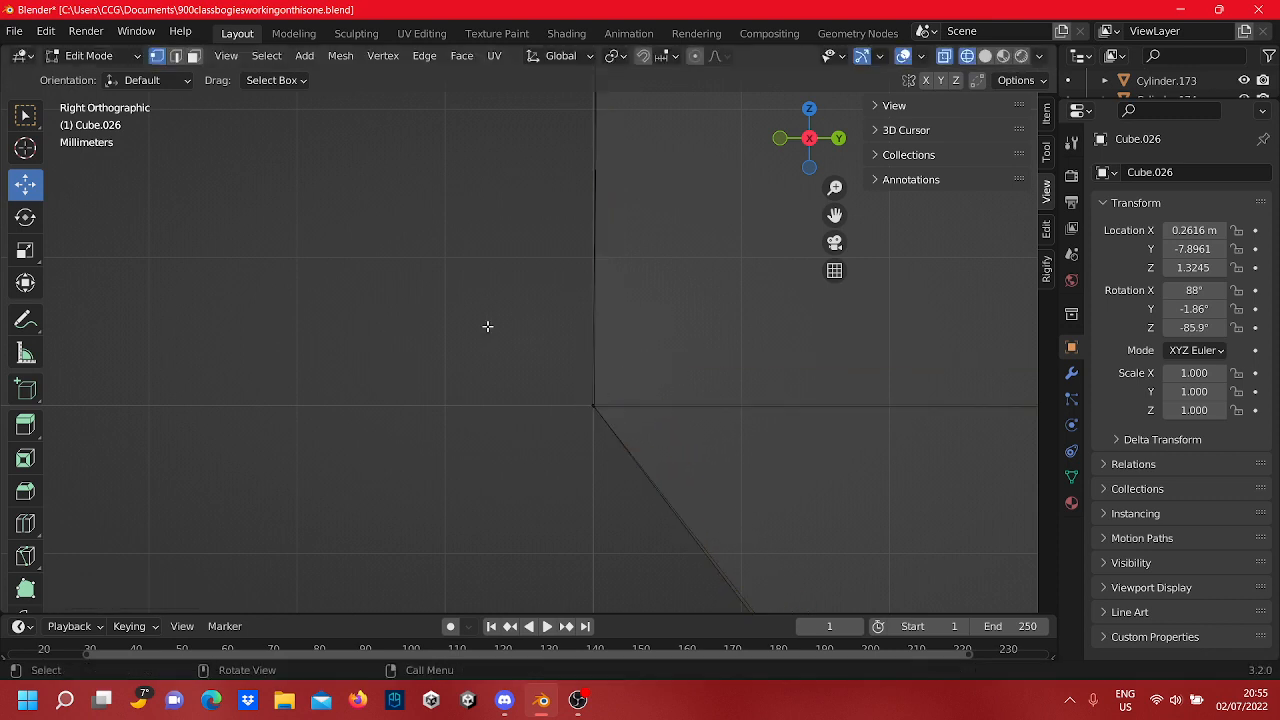
# Step: Nudge the upper outer corner vertices at the -Y end into line directly above the lower corner, then deselect them
pyautogui.scroll(-12, 555, 302)
pyautogui.scroll(-6, 557, 409)
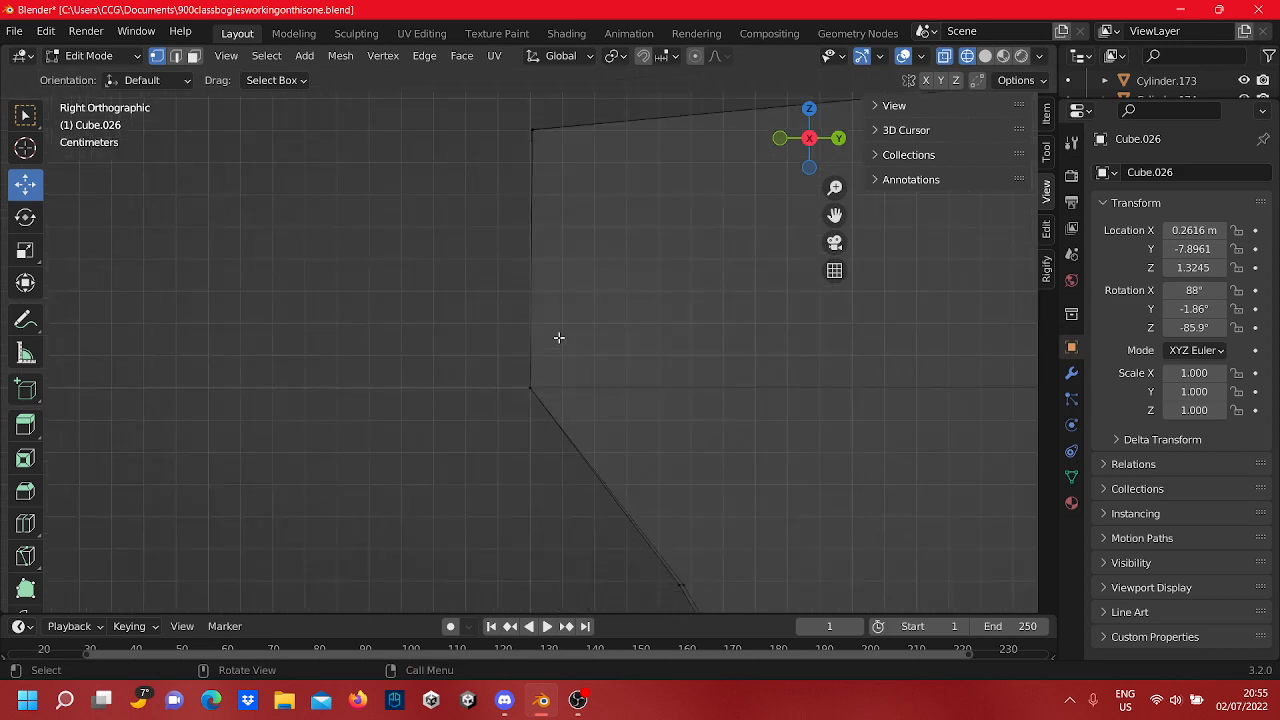
pyautogui.scroll(-4, 535, 335)
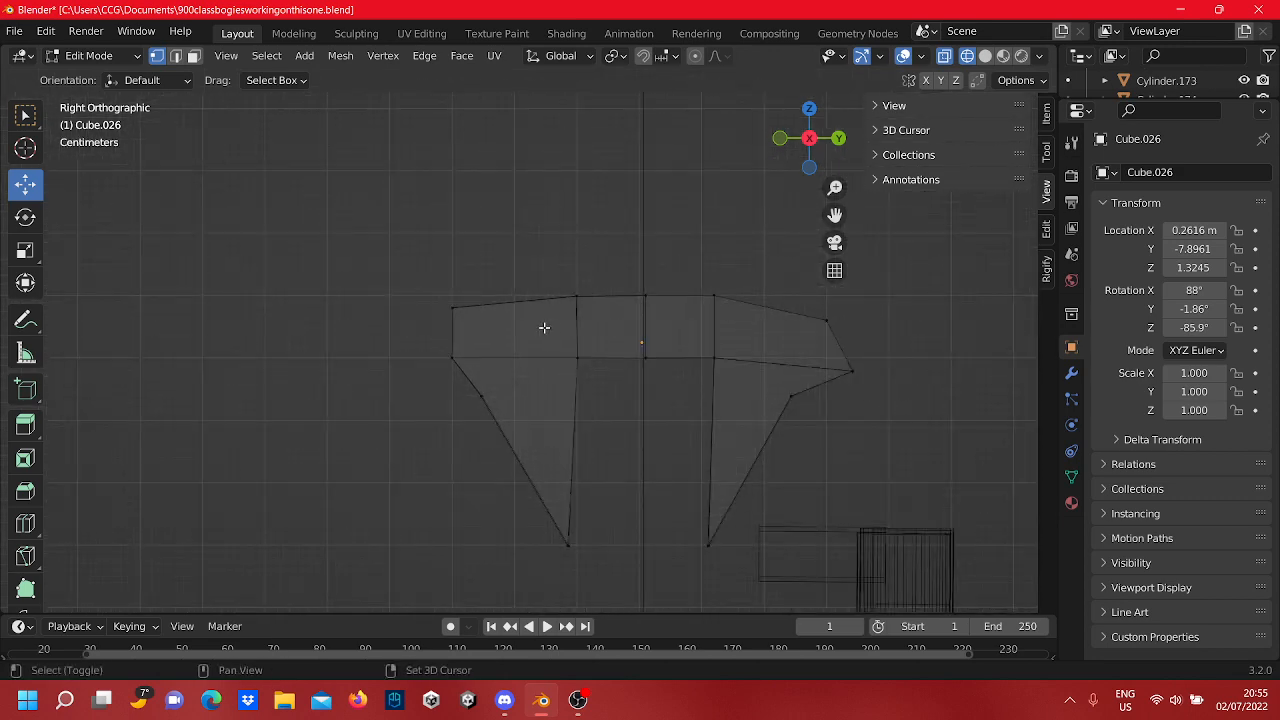
pyautogui.keyDown('shift'); pyautogui.moveTo(748, 420); pyautogui.dragTo(553, 391, button='middle'); pyautogui.keyUp('shift')
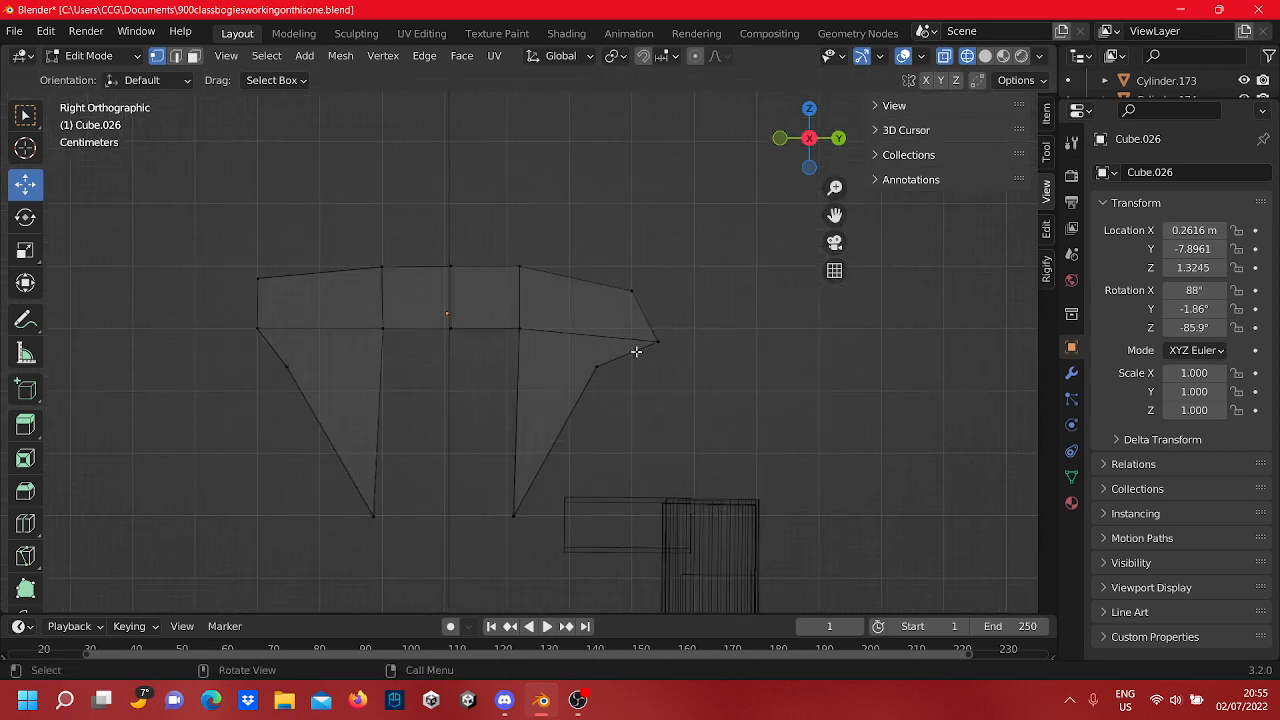
pyautogui.moveTo(636, 351); pyautogui.dragTo(452, 274, button='middle')
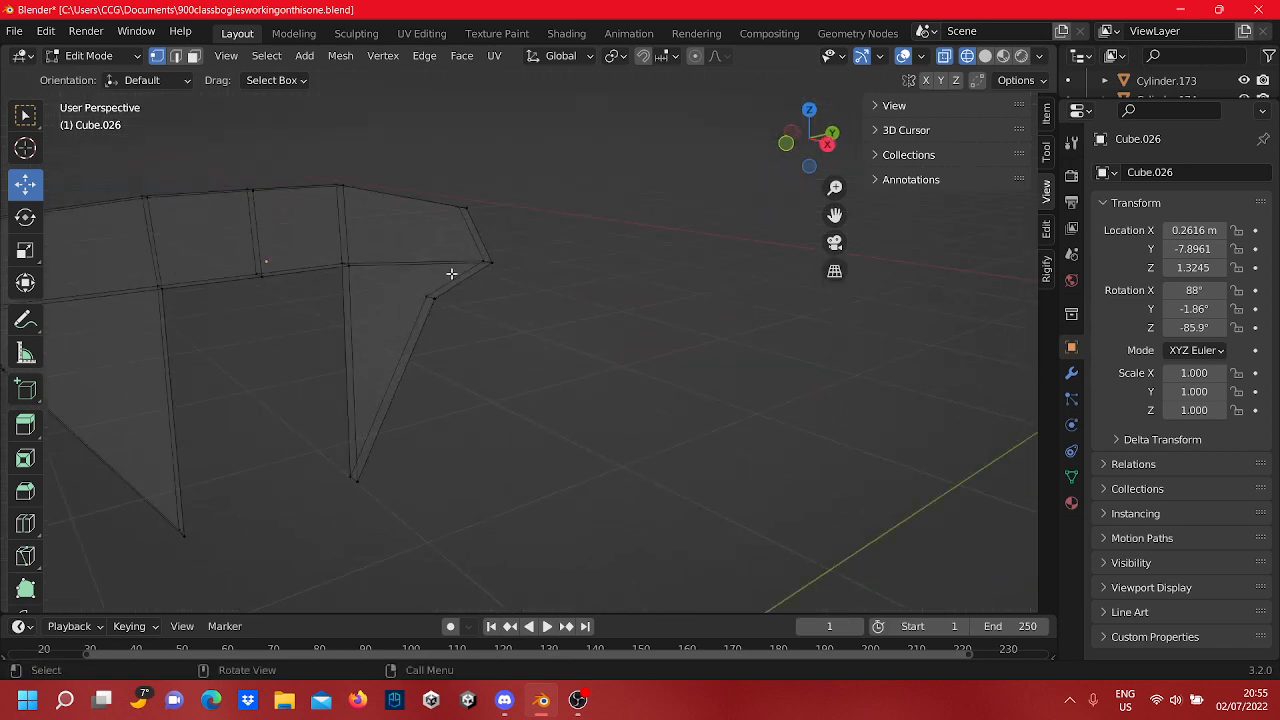
pyautogui.click(827, 144)
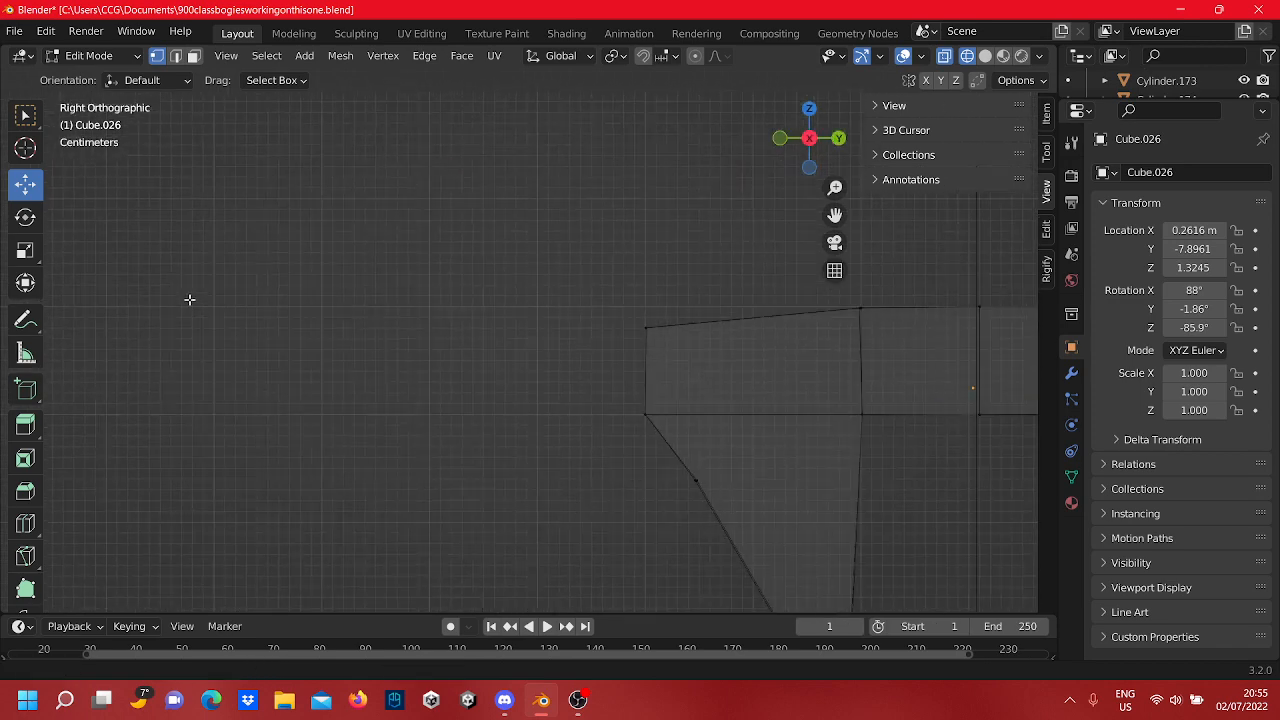
pyautogui.keyDown('shift'); pyautogui.moveTo(698, 435); pyautogui.dragTo(601, 449, button='middle'); pyautogui.keyUp('shift')
pyautogui.scroll(14, 572, 350)
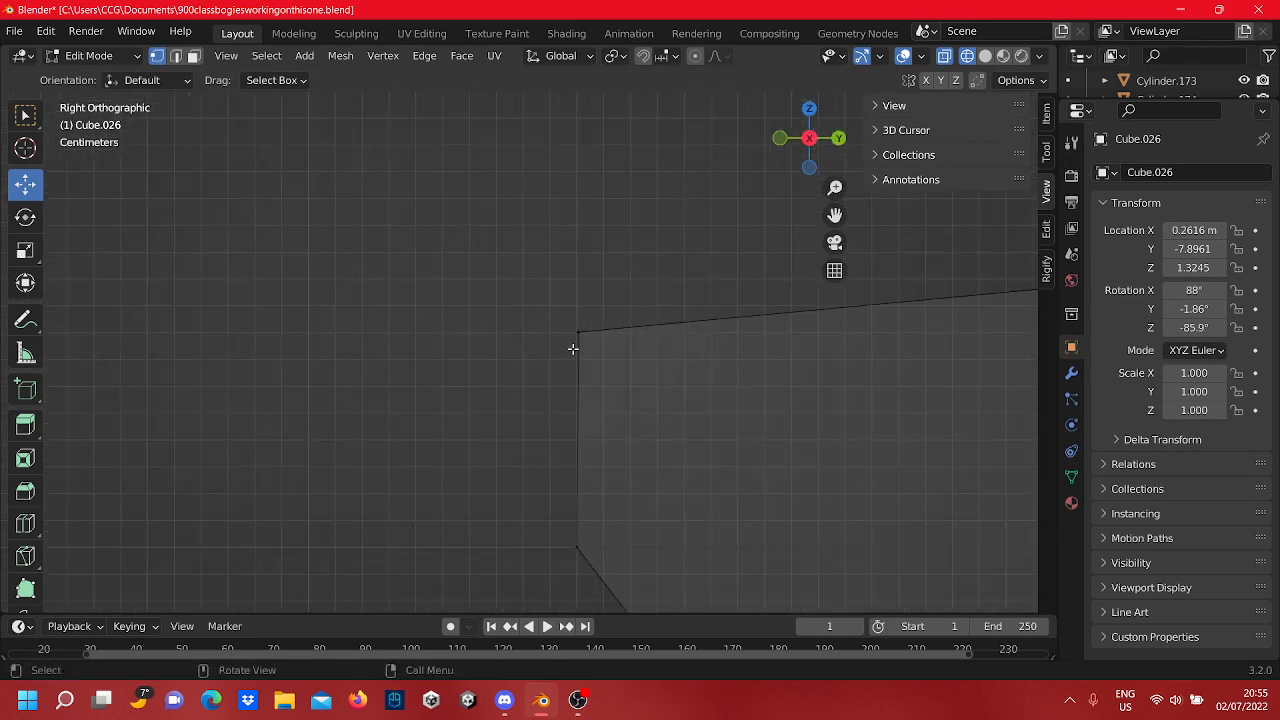
pyautogui.keyDown('shift'); pyautogui.moveTo(720, 353); pyautogui.dragTo(496, 370, button='middle'); pyautogui.keyUp('shift')
pyautogui.scroll(4, 550, 330)
pyautogui.keyDown('shift'); pyautogui.moveTo(613, 313); pyautogui.dragTo(580, 372, button='middle'); pyautogui.keyUp('shift')
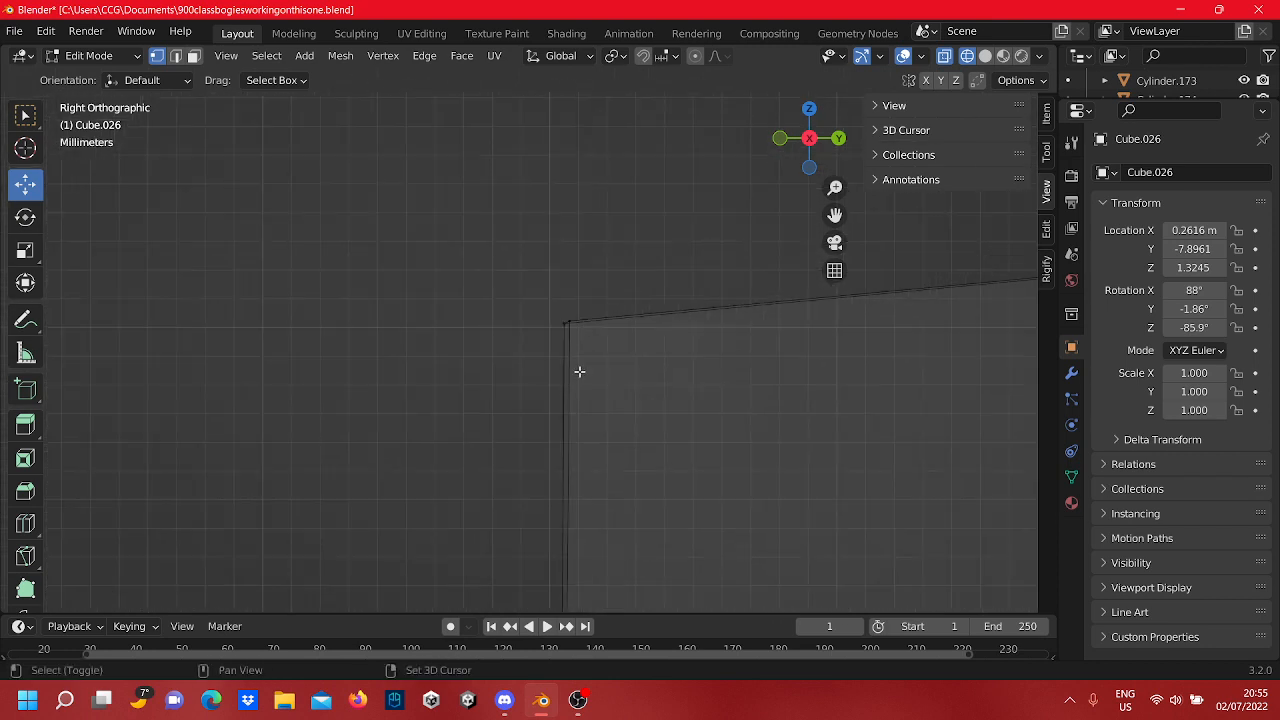
pyautogui.click(570, 320)
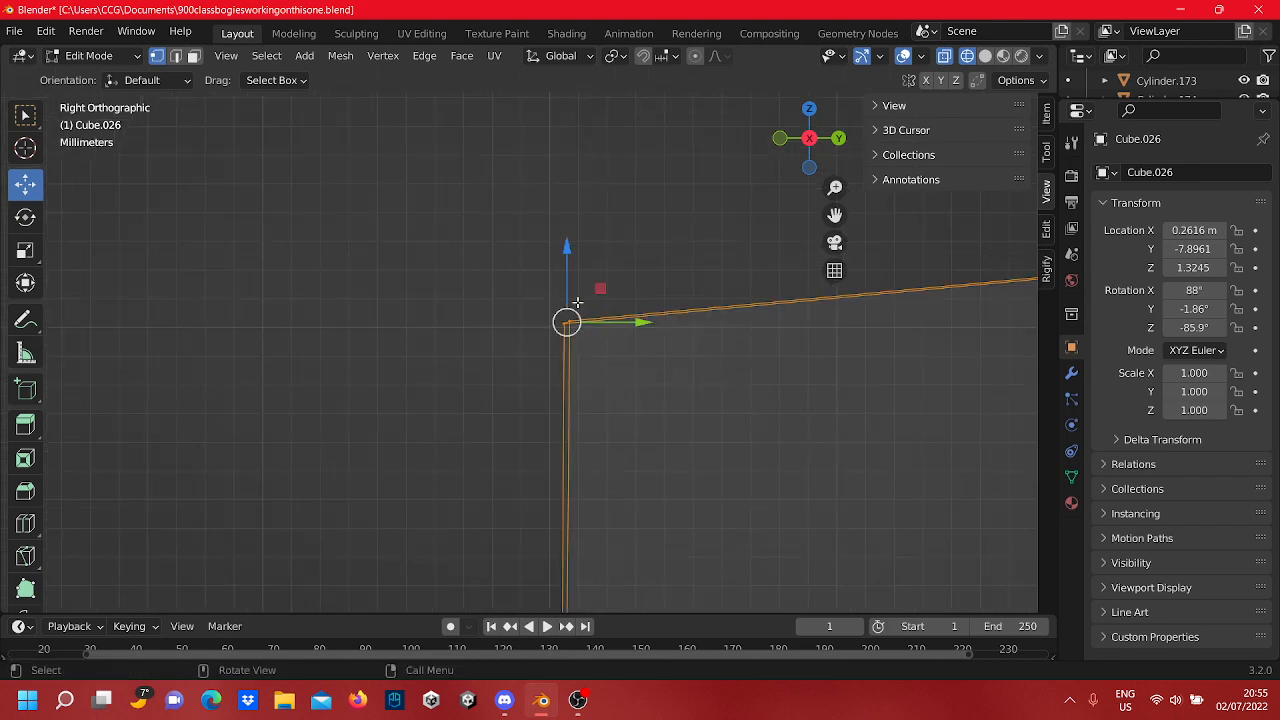
pyautogui.moveTo(567, 289); pyautogui.dragTo(629, 333)
pyautogui.click(488, 385)
pyautogui.scroll(-6, 488, 385)
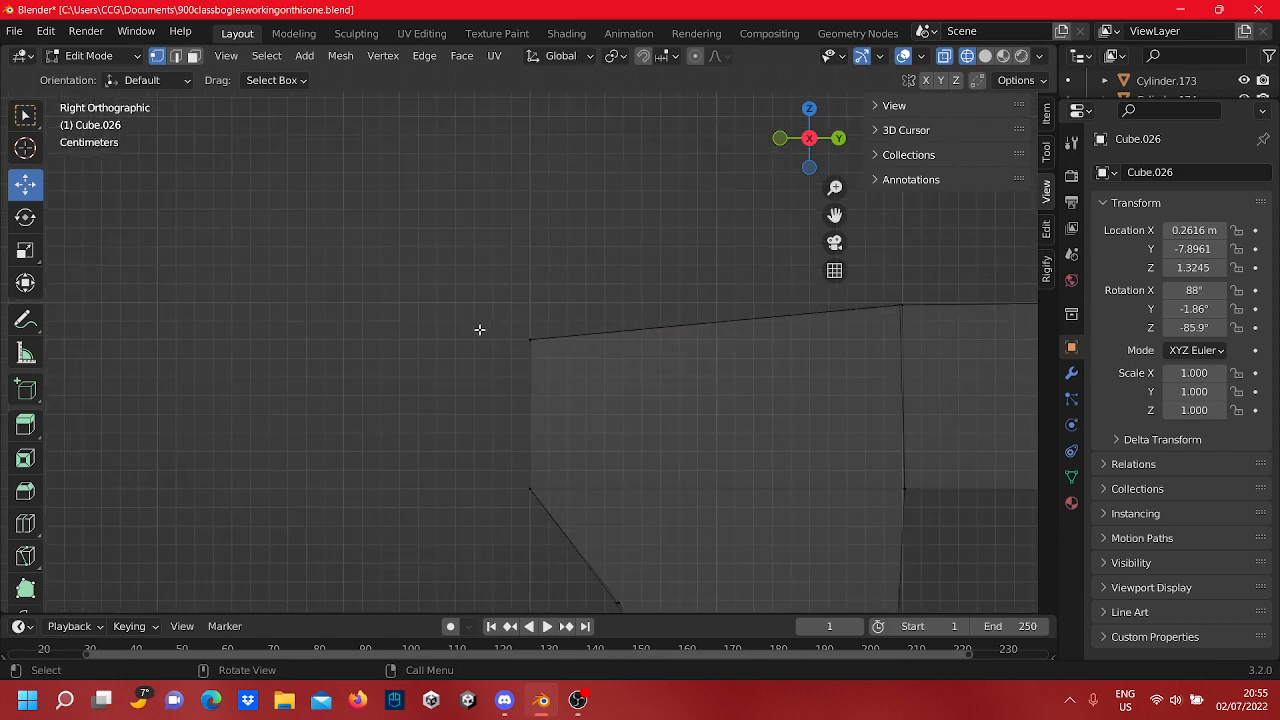
# Step: Raise the upper outer corner vertices at the +Y end to match the height of the -Y end's upper corner
pyautogui.scroll(6, 463, 476)
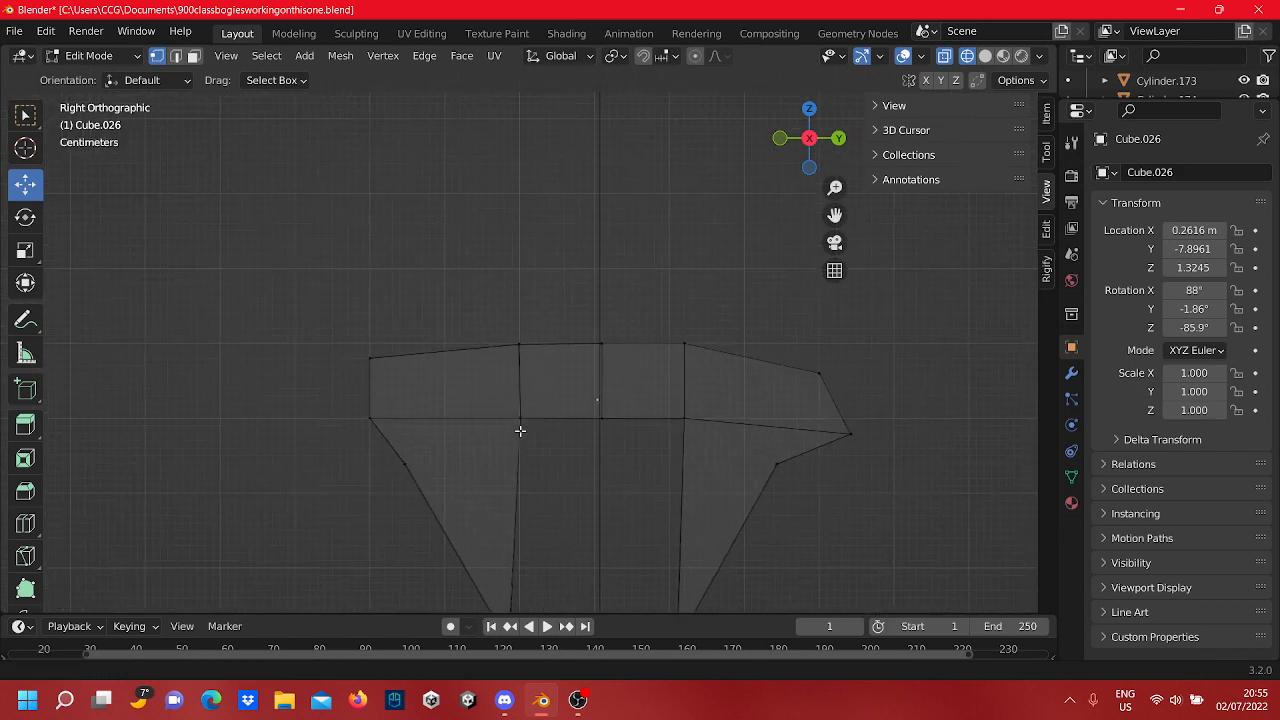
pyautogui.keyDown('shift'); pyautogui.moveTo(566, 437); pyautogui.dragTo(397, 363, button='middle'); pyautogui.keyUp('shift')
pyautogui.scroll(-11, 397, 363)
pyautogui.keyDown('shift'); pyautogui.moveTo(853, 403); pyautogui.dragTo(755, 415, button='middle'); pyautogui.keyUp('shift')
pyautogui.scroll(3, 708, 411)
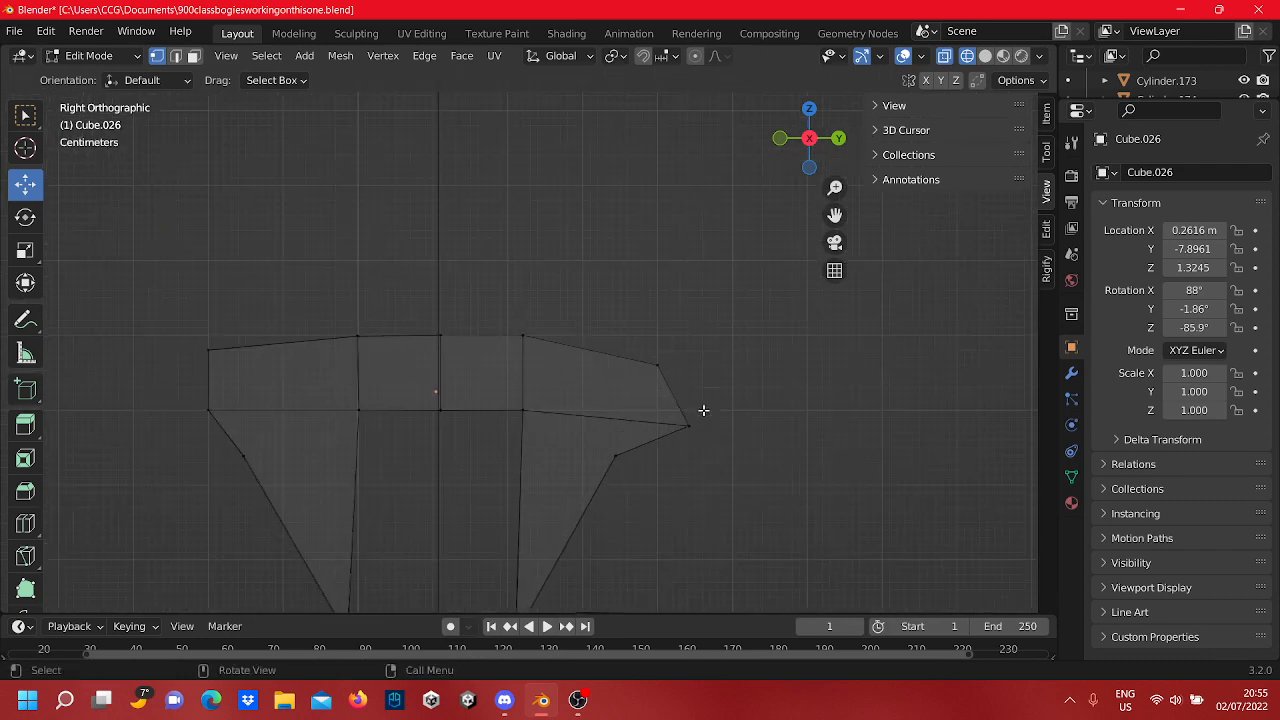
pyautogui.scroll(7, 704, 410)
pyautogui.keyDown('shift'); pyautogui.moveTo(884, 446); pyautogui.dragTo(533, 412, button='middle'); pyautogui.keyUp('shift')
pyautogui.scroll(2, 635, 445)
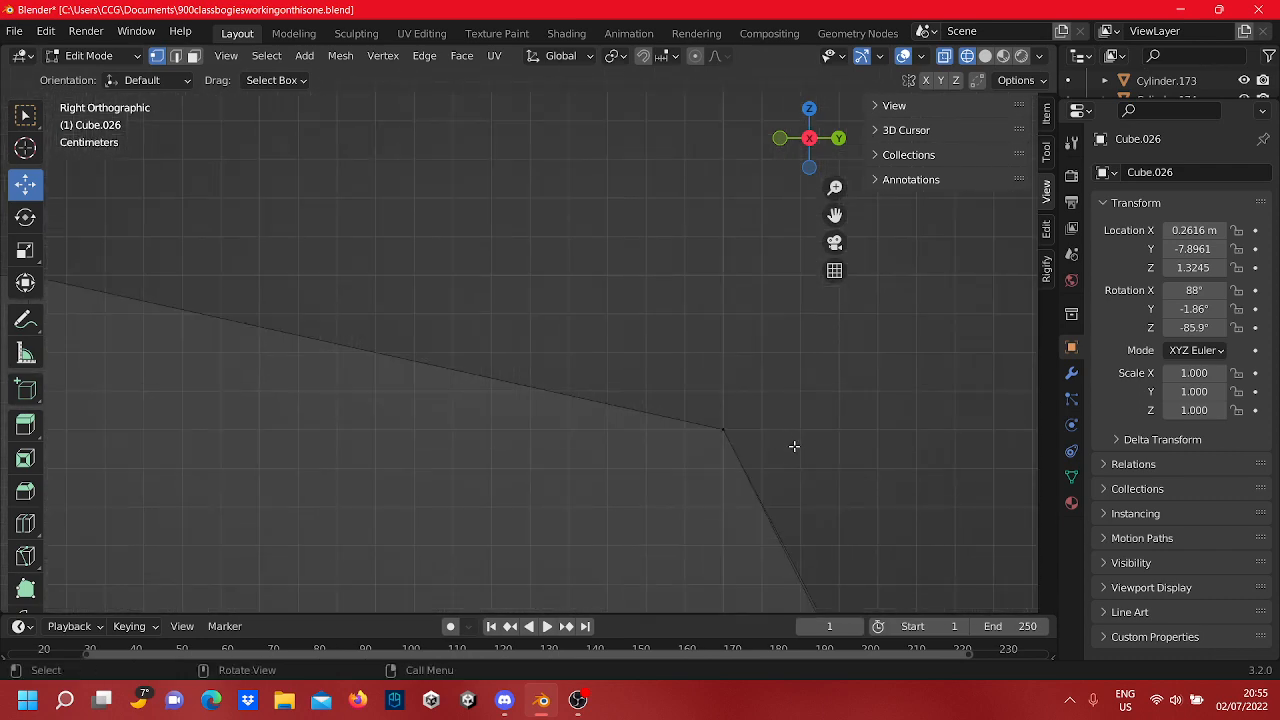
pyautogui.moveTo(794, 446); pyautogui.dragTo(733, 310)
pyautogui.moveTo(846, 409); pyautogui.dragTo(519, 443, button='middle')
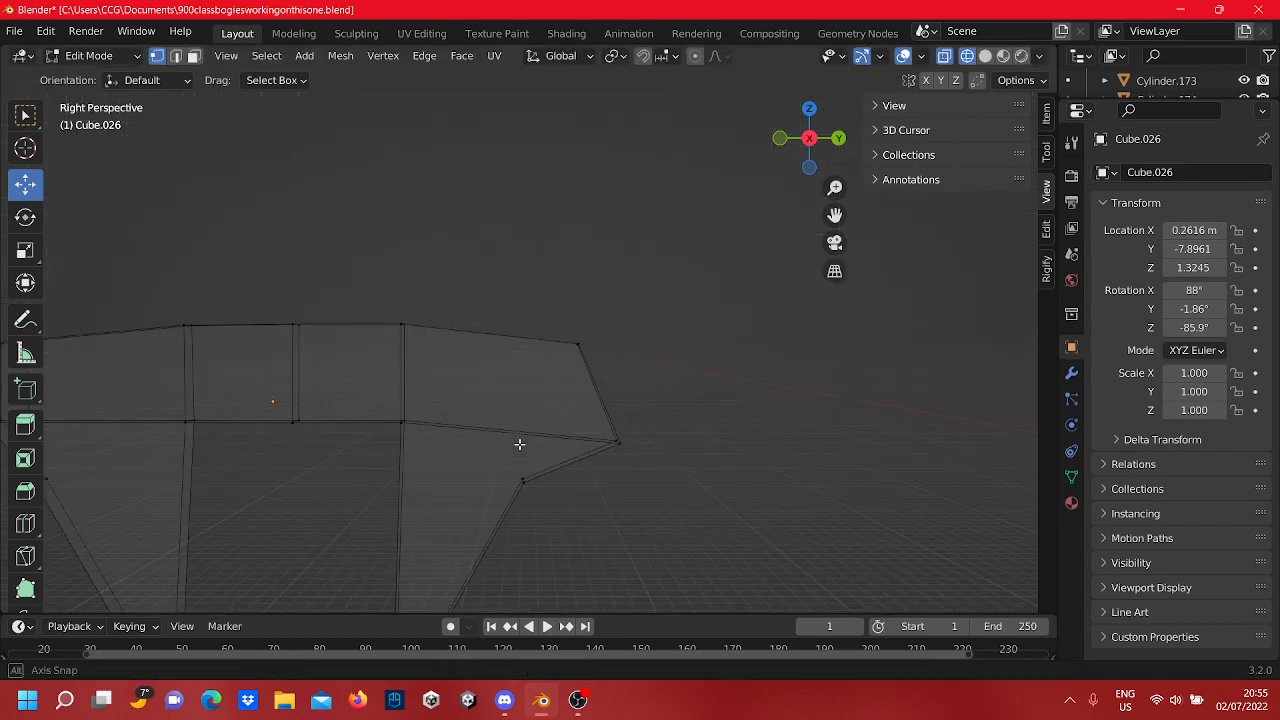
pyautogui.click(810, 139)
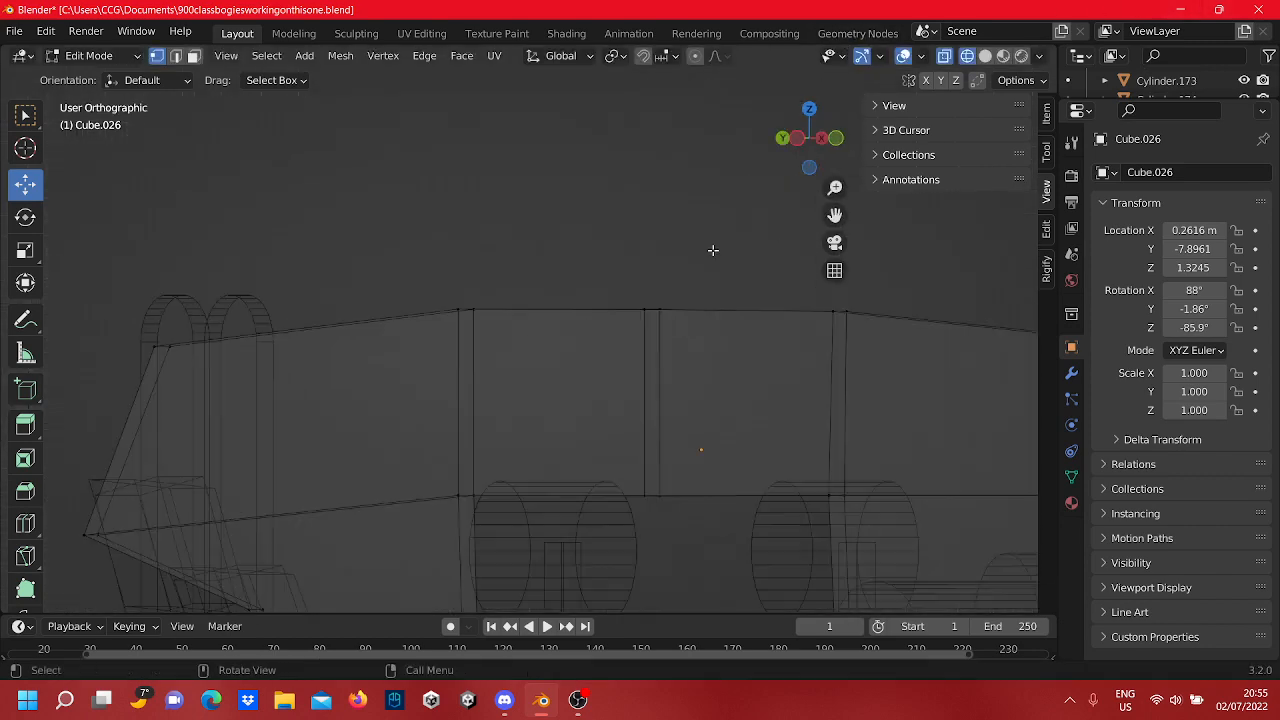
pyautogui.click(810, 140)
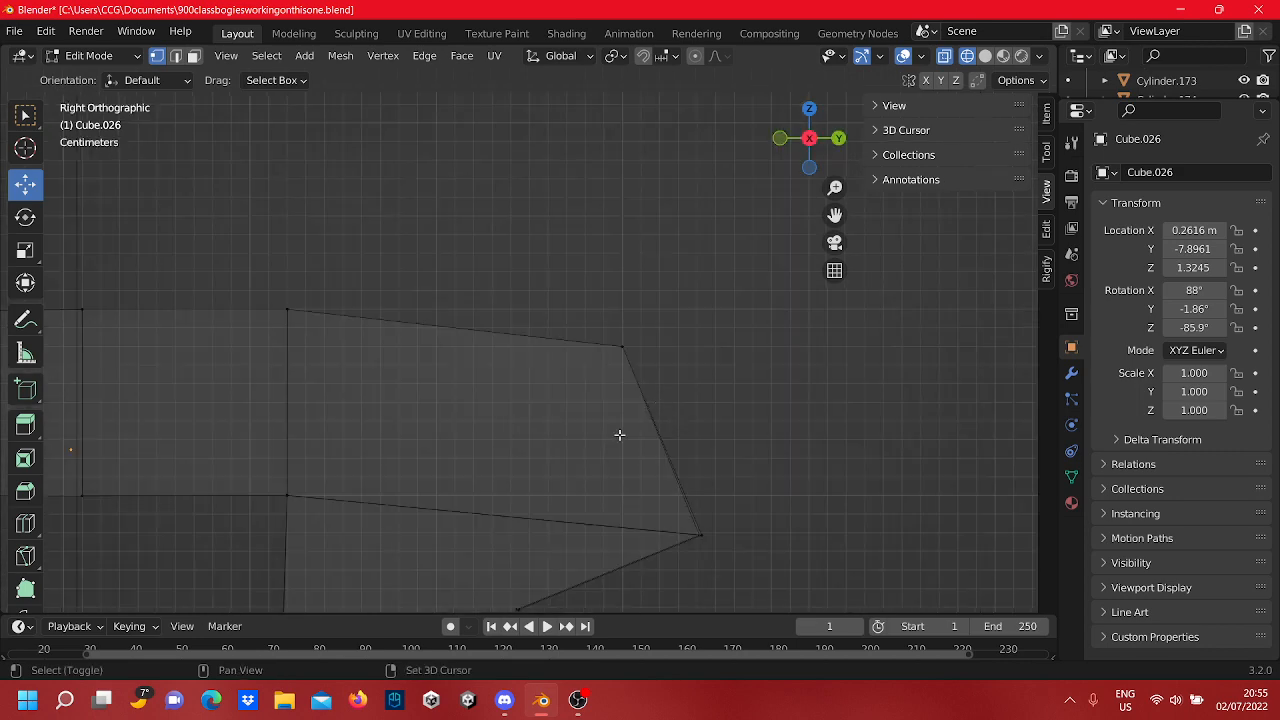
pyautogui.keyDown('shift'); pyautogui.moveTo(620, 435); pyautogui.dragTo(886, 304, button='middle'); pyautogui.keyUp('shift')
pyautogui.scroll(-3, 700, 330)
pyautogui.keyDown('shift'); pyautogui.moveTo(434, 360); pyautogui.dragTo(487, 348, button='middle'); pyautogui.keyUp('shift')
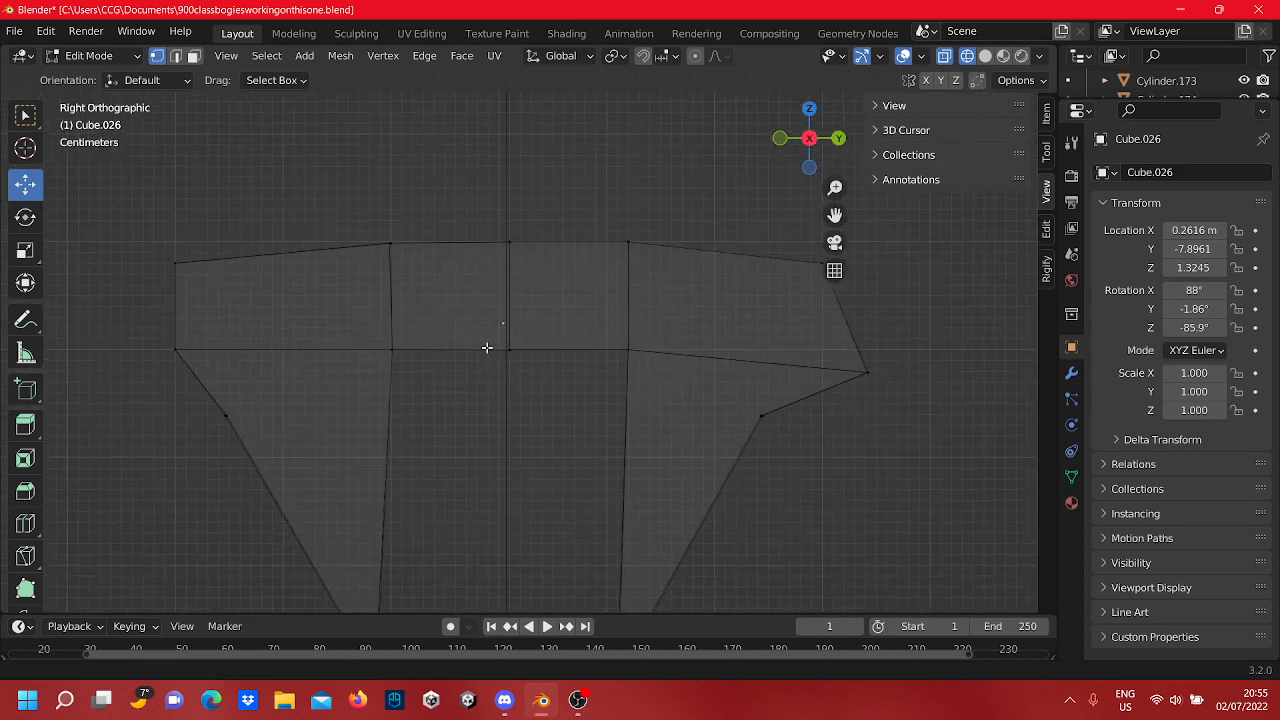
# Step: Raise the lower outer corner vertices at the +Y end level with the lower edge and shift them toward -Y beneath the upper corner
pyautogui.scroll(3, 266, 351)
pyautogui.scroll(3, 720, 377)
pyautogui.scroll(3, 823, 491)
pyautogui.moveTo(858, 535); pyautogui.dragTo(712, 430)
pyautogui.moveTo(802, 422); pyautogui.dragTo(802, 338)
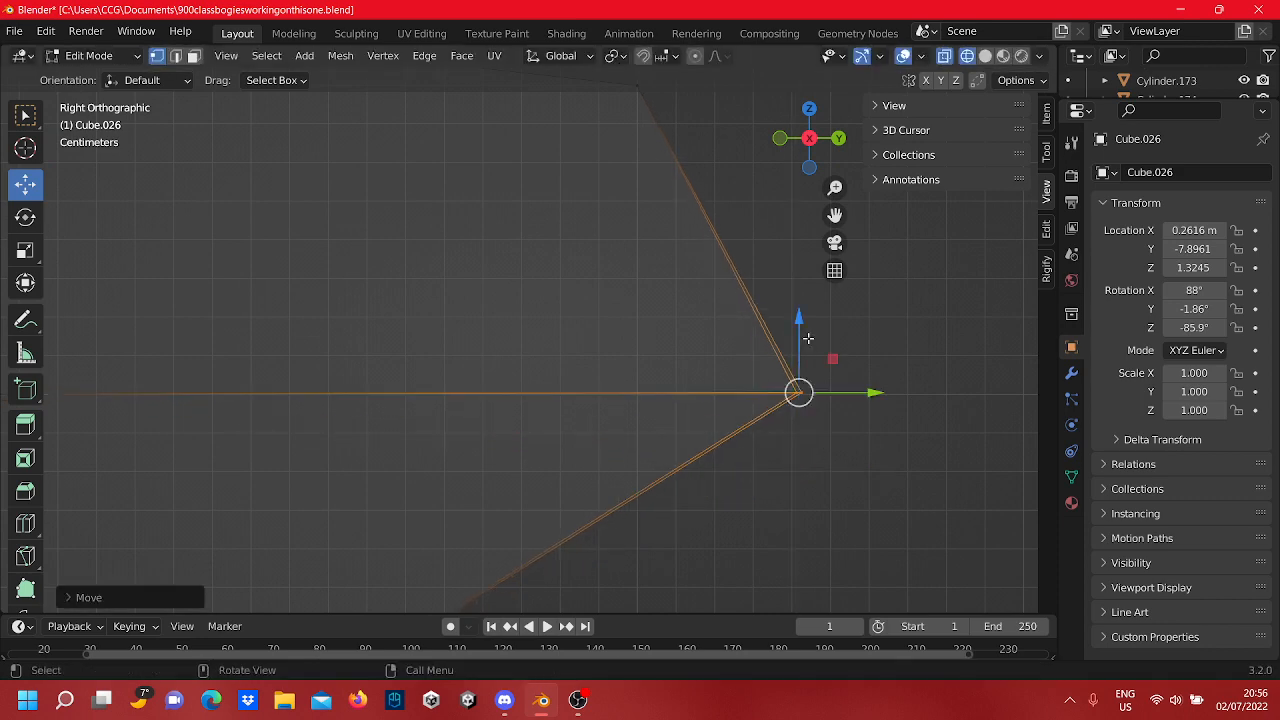
pyautogui.scroll(-2, 739, 367)
pyautogui.moveTo(713, 369); pyautogui.dragTo(645, 378)
# Step: Lower the +Y end's lower outer corner vertices onto the grid line and align them with each other in Y, directly beneath the upper corner
pyautogui.scroll(11, 642, 397)
pyautogui.keyDown('shift'); pyautogui.moveTo(757, 431); pyautogui.dragTo(505, 272, button='middle'); pyautogui.keyUp('shift')
pyautogui.scroll(5, 693, 368)
pyautogui.keyDown('shift'); pyautogui.moveTo(727, 383); pyautogui.dragTo(574, 398, button='middle'); pyautogui.keyUp('shift')
pyautogui.scroll(5, 654, 377)
pyautogui.moveTo(683, 366); pyautogui.dragTo(650, 373)
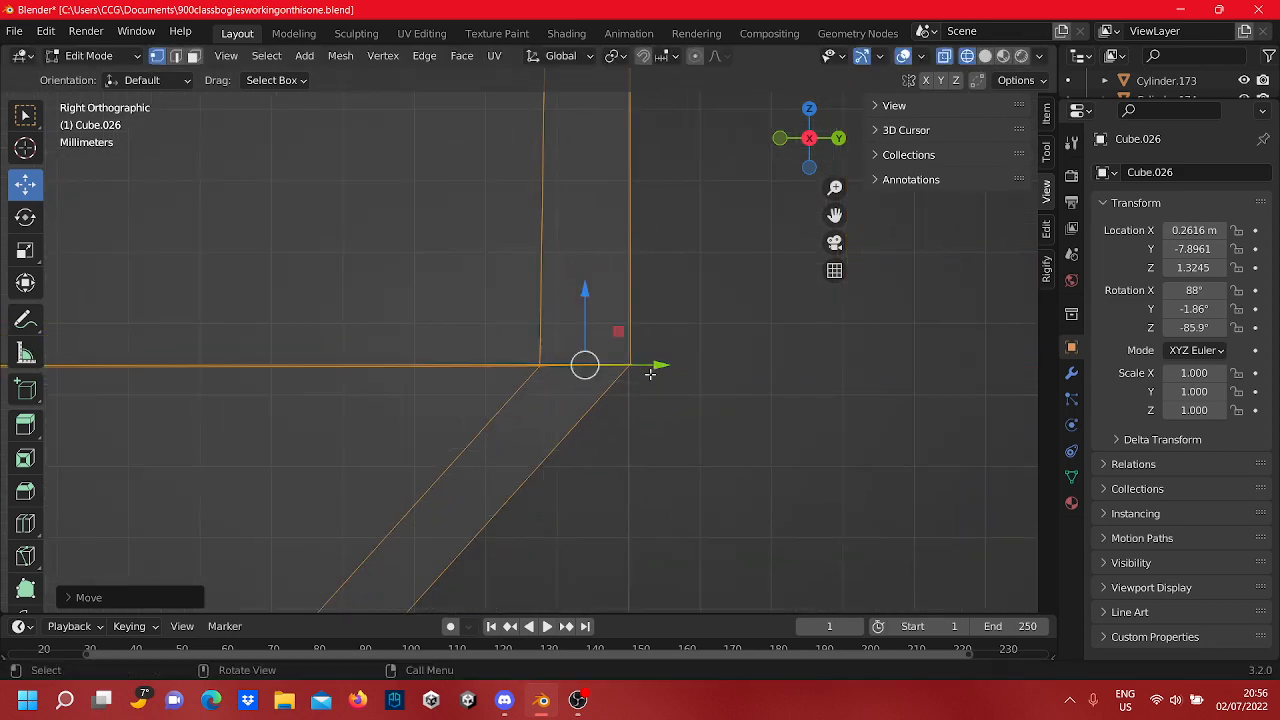
pyautogui.moveTo(587, 298); pyautogui.dragTo(586, 331)
pyautogui.click(540, 390)
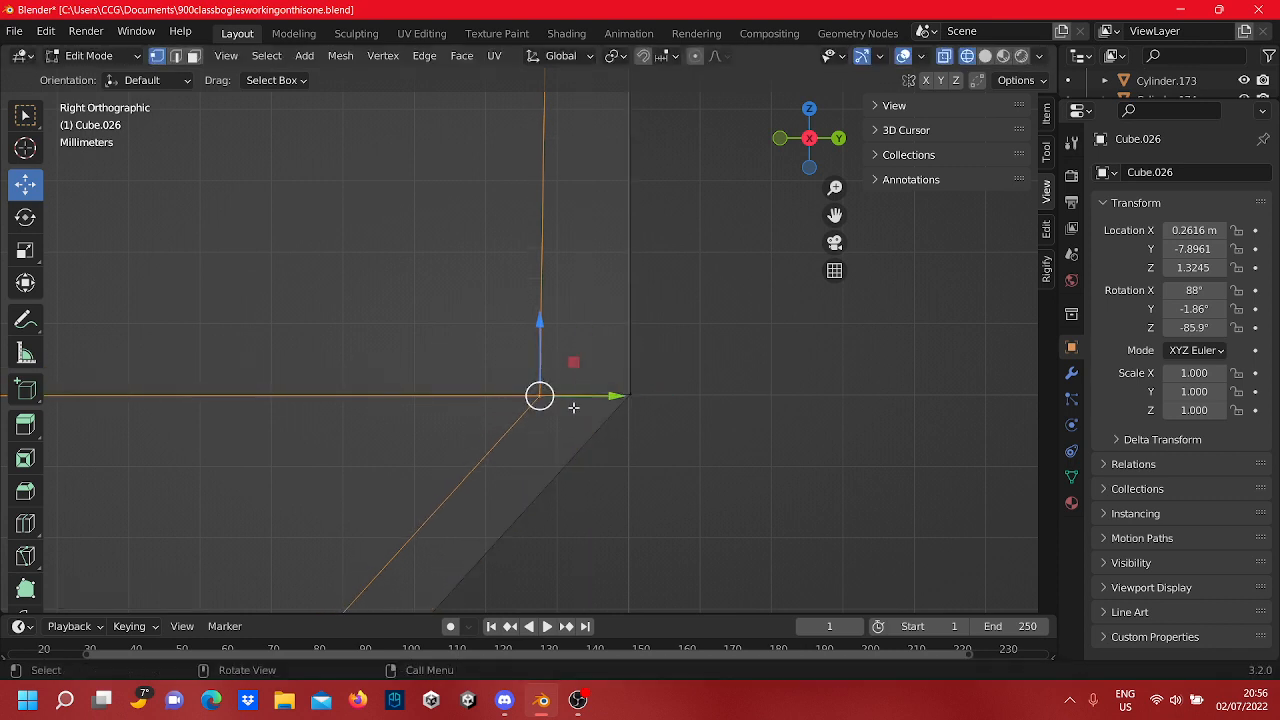
pyautogui.moveTo(612, 399); pyautogui.dragTo(725, 379)
pyautogui.moveTo(725, 379); pyautogui.dragTo(842, 410, button='middle')
pyautogui.click(807, 137)
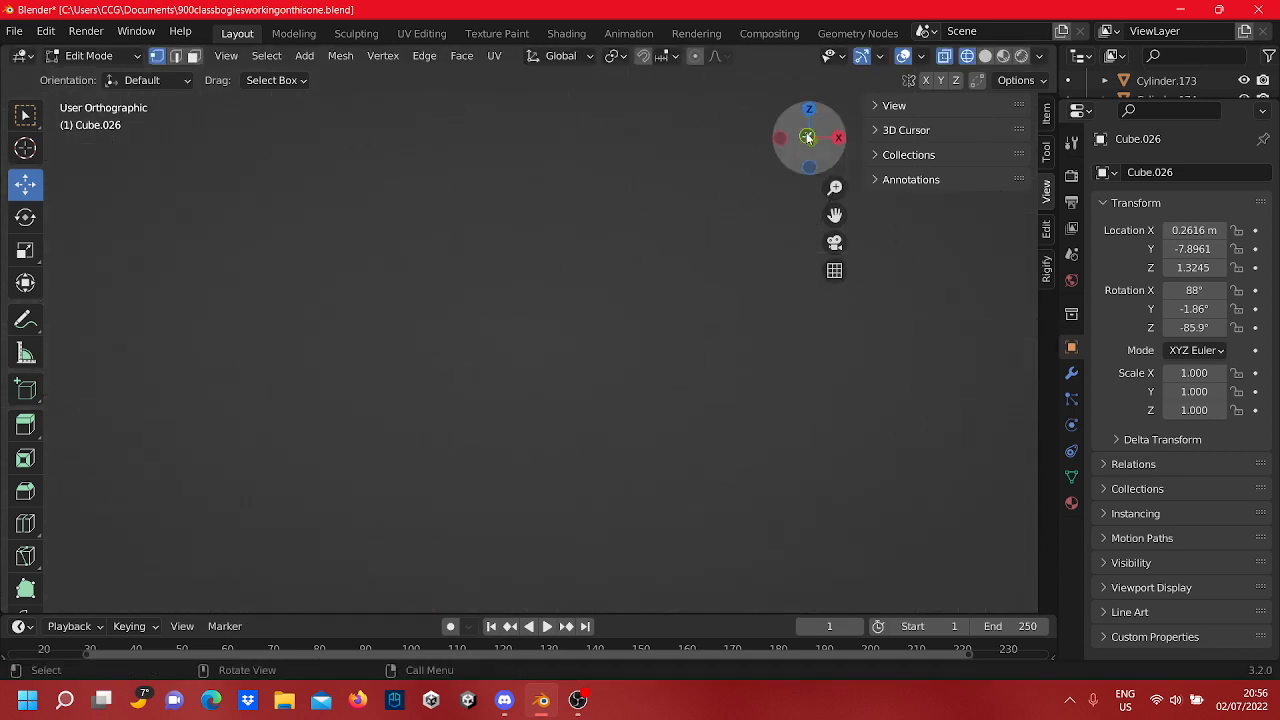
# Step: Inspect the bracket's whole outline in the right orthographic view, comparing the -Y and +Y ends and legs
pyautogui.click(807, 137)
pyautogui.scroll(-2, 783, 457)
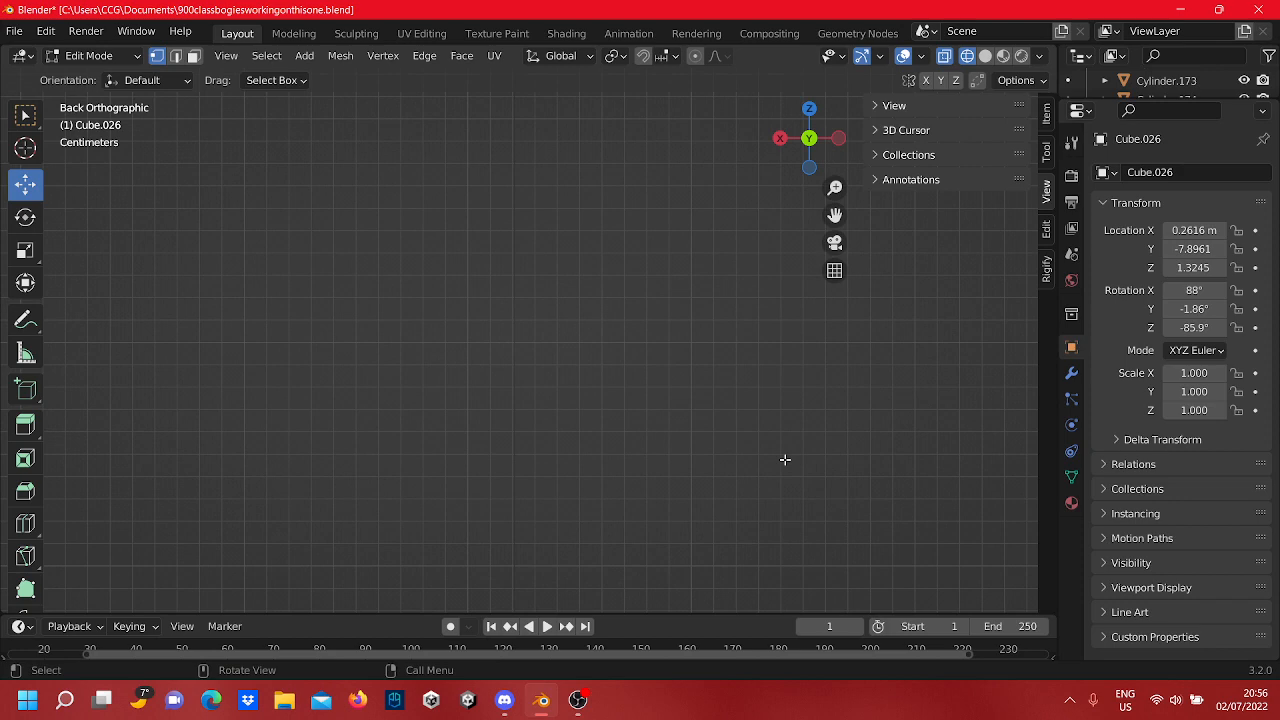
pyautogui.click(832, 138)
pyautogui.click(832, 138)
pyautogui.click(808, 137)
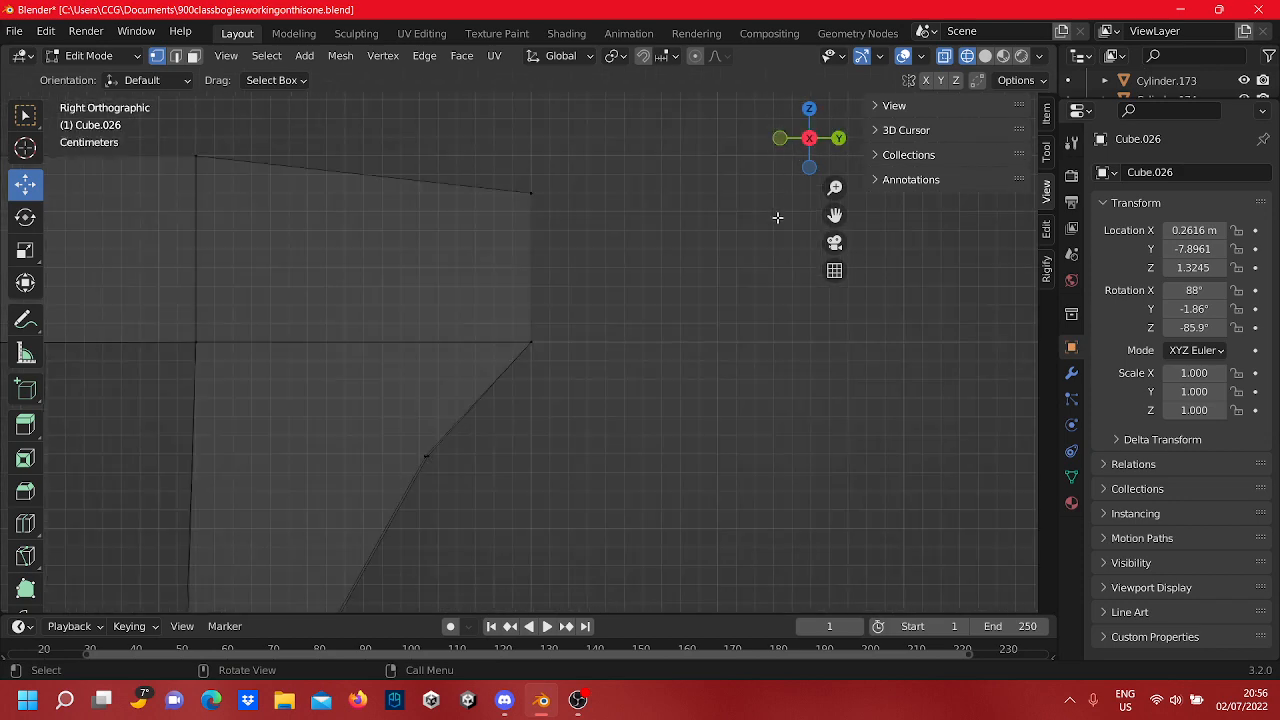
pyautogui.keyDown('shift'); pyautogui.moveTo(624, 314); pyautogui.dragTo(871, 297, button='middle'); pyautogui.keyUp('shift')
pyautogui.scroll(-4, 535, 454)
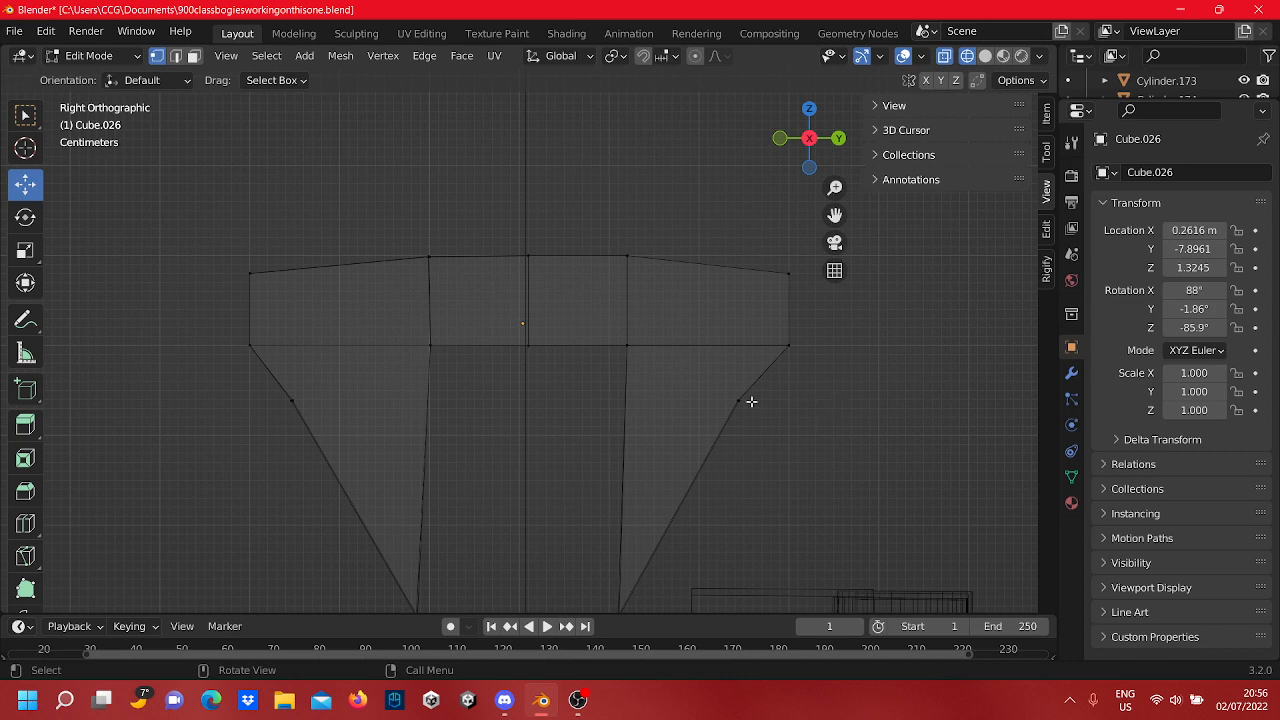
pyautogui.scroll(3, 606, 397)
pyautogui.keyDown('shift'); pyautogui.moveTo(610, 453); pyautogui.dragTo(764, 399, button='middle'); pyautogui.keyUp('shift')
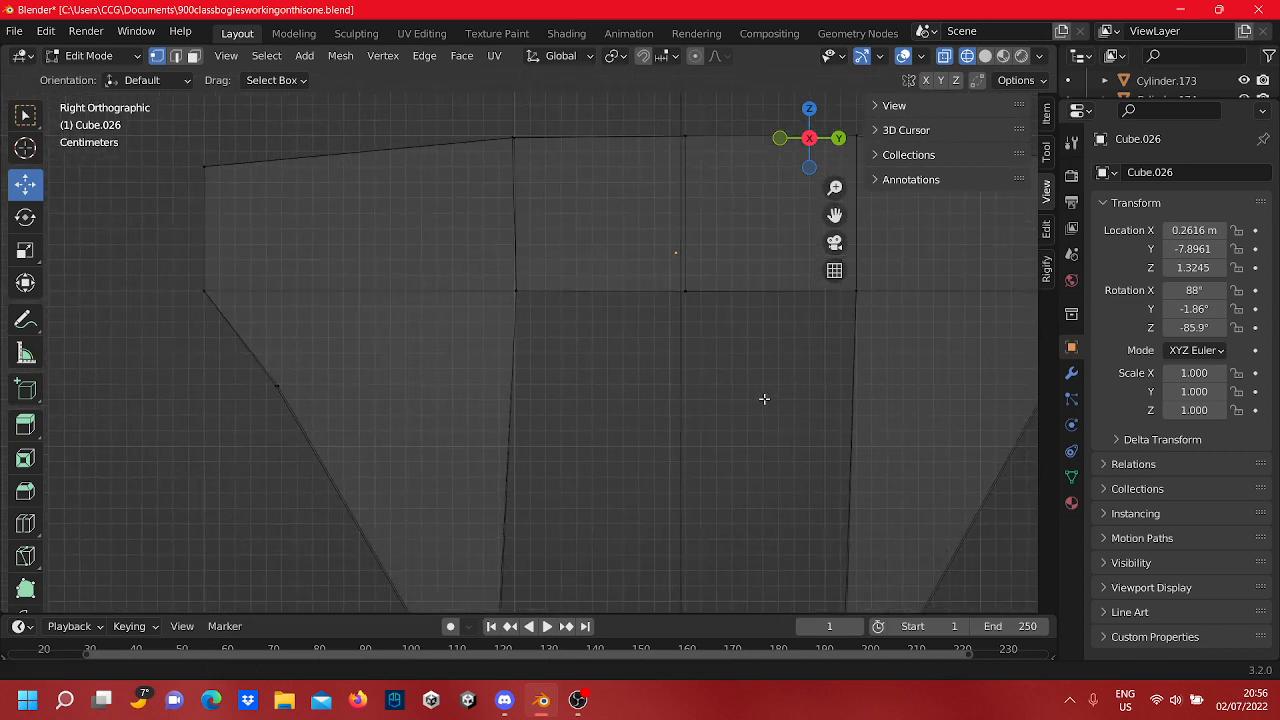
pyautogui.scroll(-3, 666, 363)
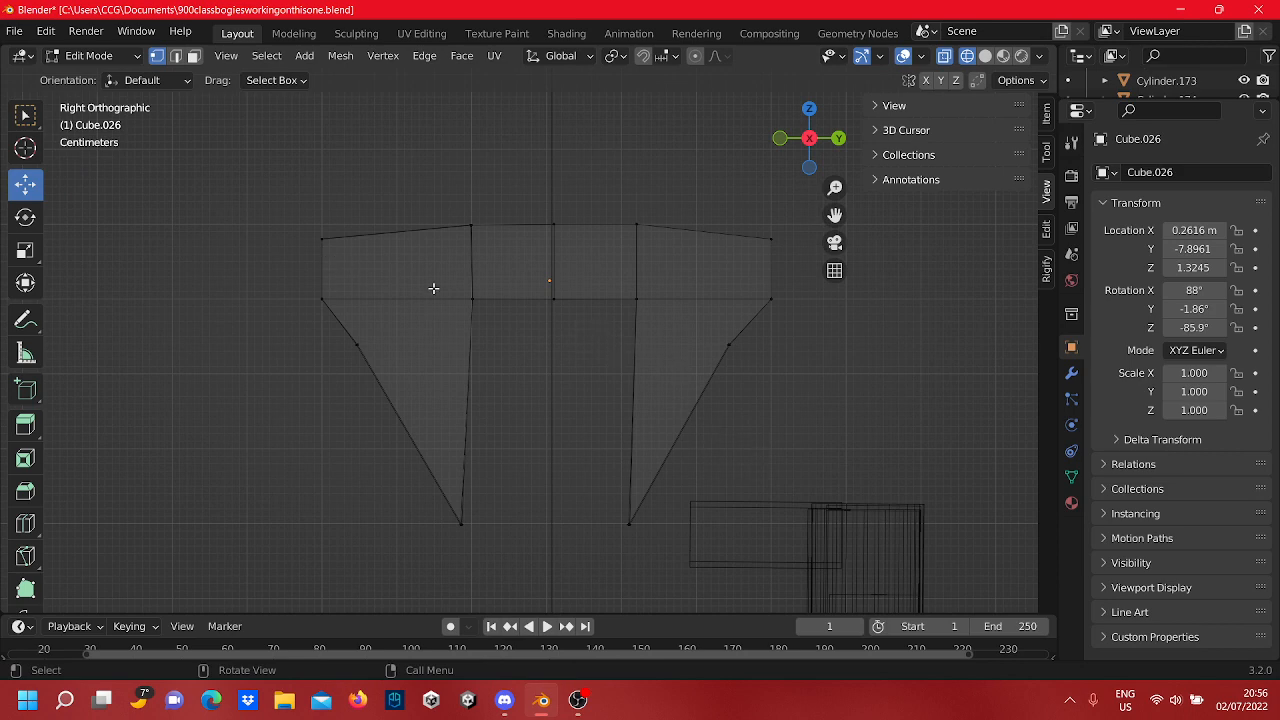
# Step: In Object Mode, move the whole bracket to about Y -7.9041 and Z 1.3201, then deselect it
pyautogui.press('Tab')
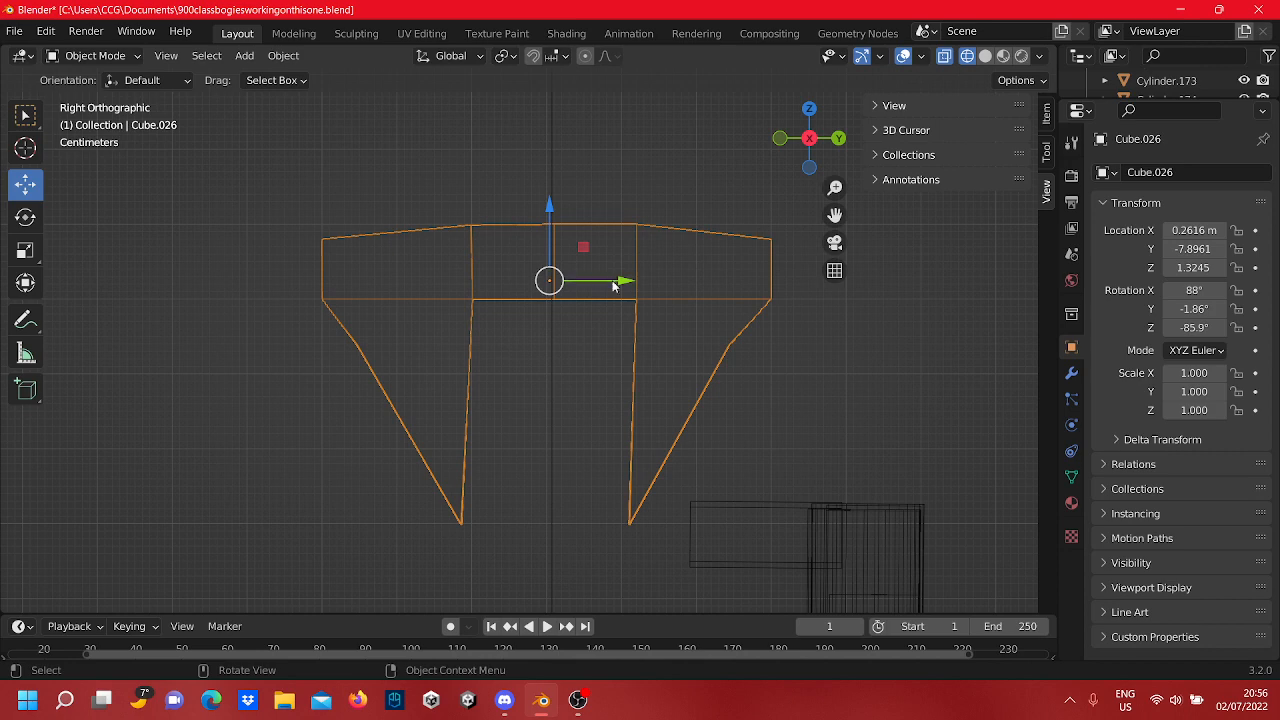
pyautogui.moveTo(613, 285); pyautogui.dragTo(602, 292)
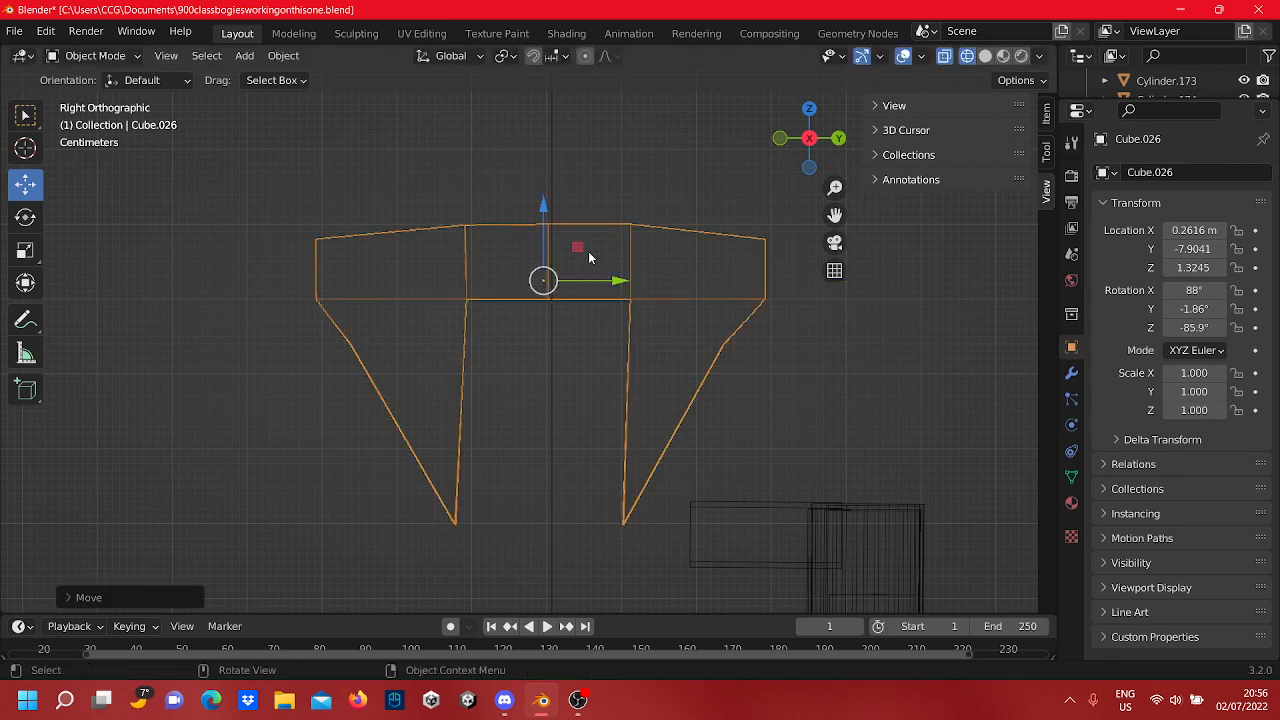
pyautogui.moveTo(550, 209); pyautogui.dragTo(545, 210)
pyautogui.scroll(2, 600, 260)
pyautogui.scroll(2, 590, 280)
pyautogui.keyDown('shift'); pyautogui.moveTo(578, 304); pyautogui.dragTo(586, 438, button='middle'); pyautogui.keyUp('shift')
pyautogui.scroll(4, 517, 423)
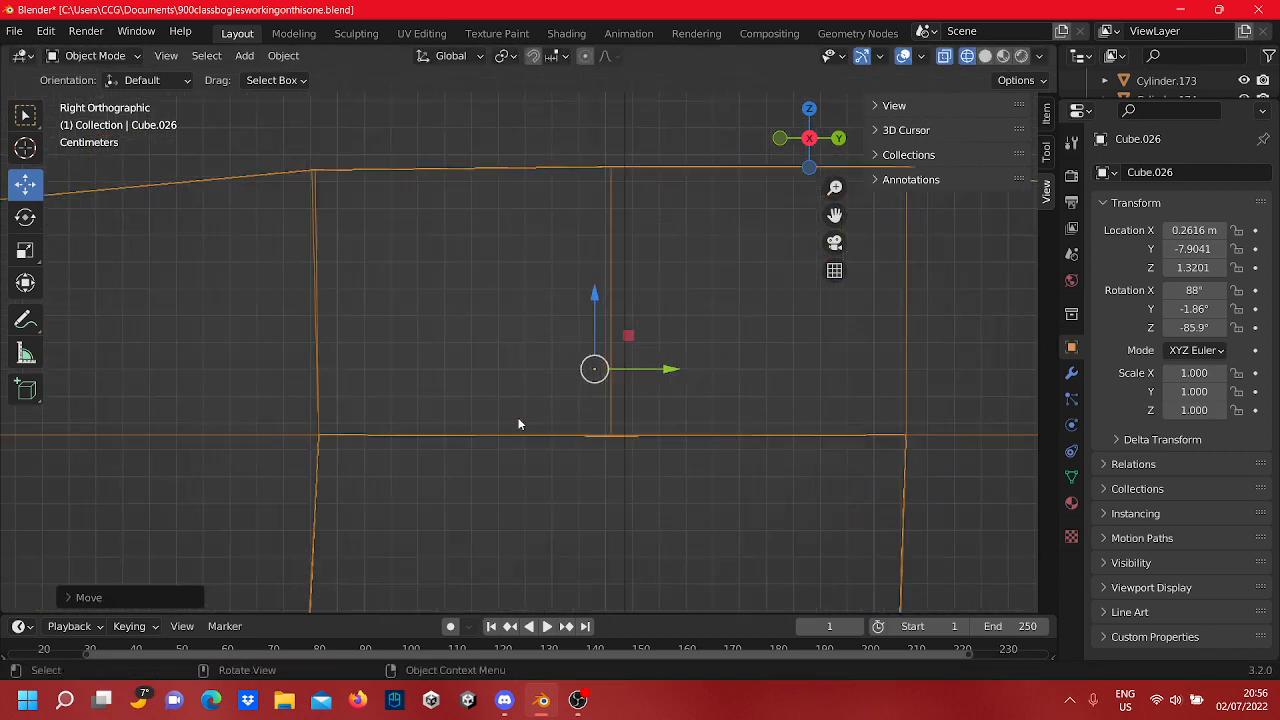
pyautogui.click(492, 387)
# Step: Reselect the bracket and move it to about Y -7.9065 and Z 1.3252 to fit the grid lines, then deselect it
pyautogui.scroll(-5, 530, 450)
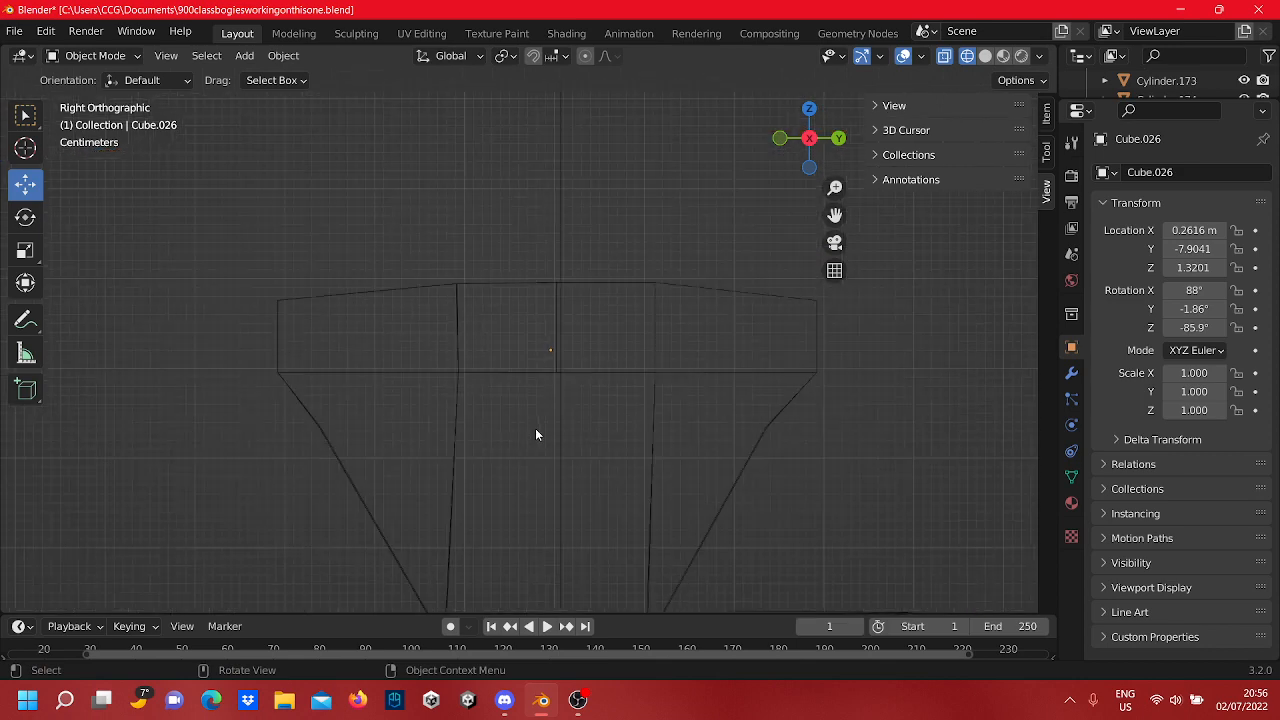
pyautogui.scroll(3, 545, 415)
pyautogui.keyDown('shift'); pyautogui.moveTo(602, 349); pyautogui.dragTo(600, 449, button='middle'); pyautogui.keyUp('shift')
pyautogui.click(649, 490)
pyautogui.scroll(6, 630, 414)
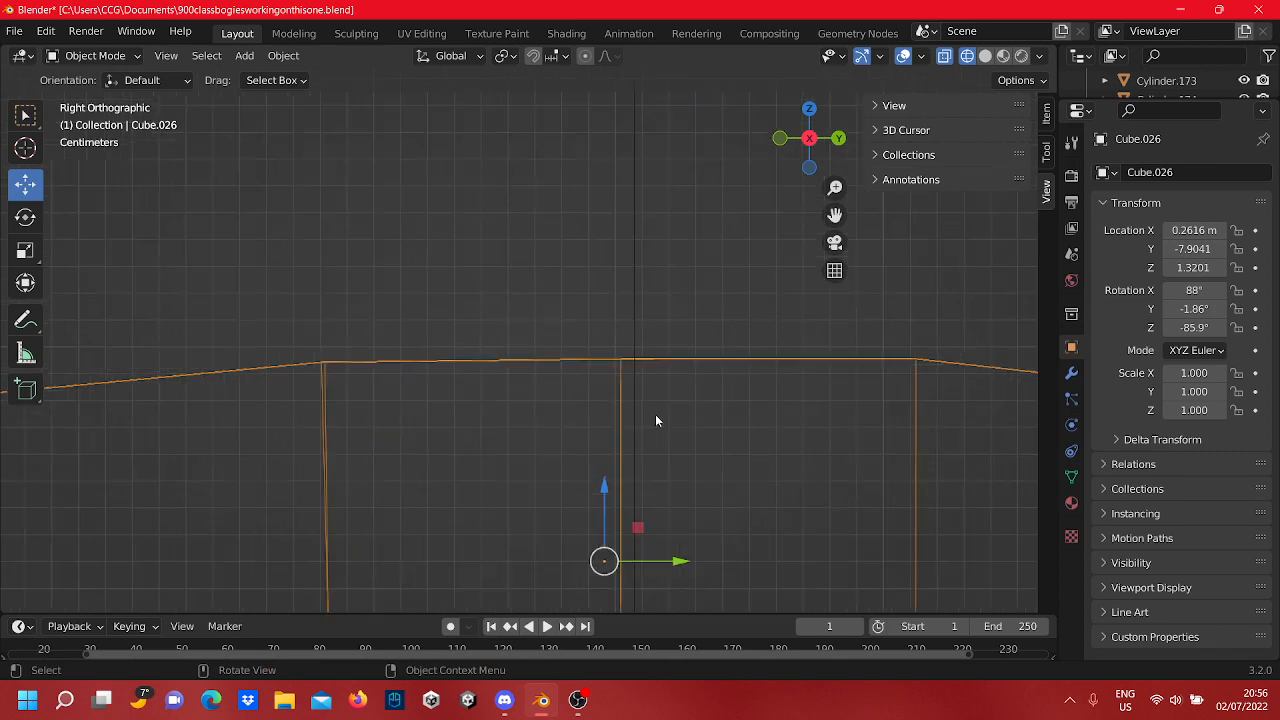
pyautogui.keyDown('shift'); pyautogui.moveTo(723, 411); pyautogui.dragTo(624, 357, button='middle'); pyautogui.keyUp('shift')
pyautogui.scroll(-4, 628, 426)
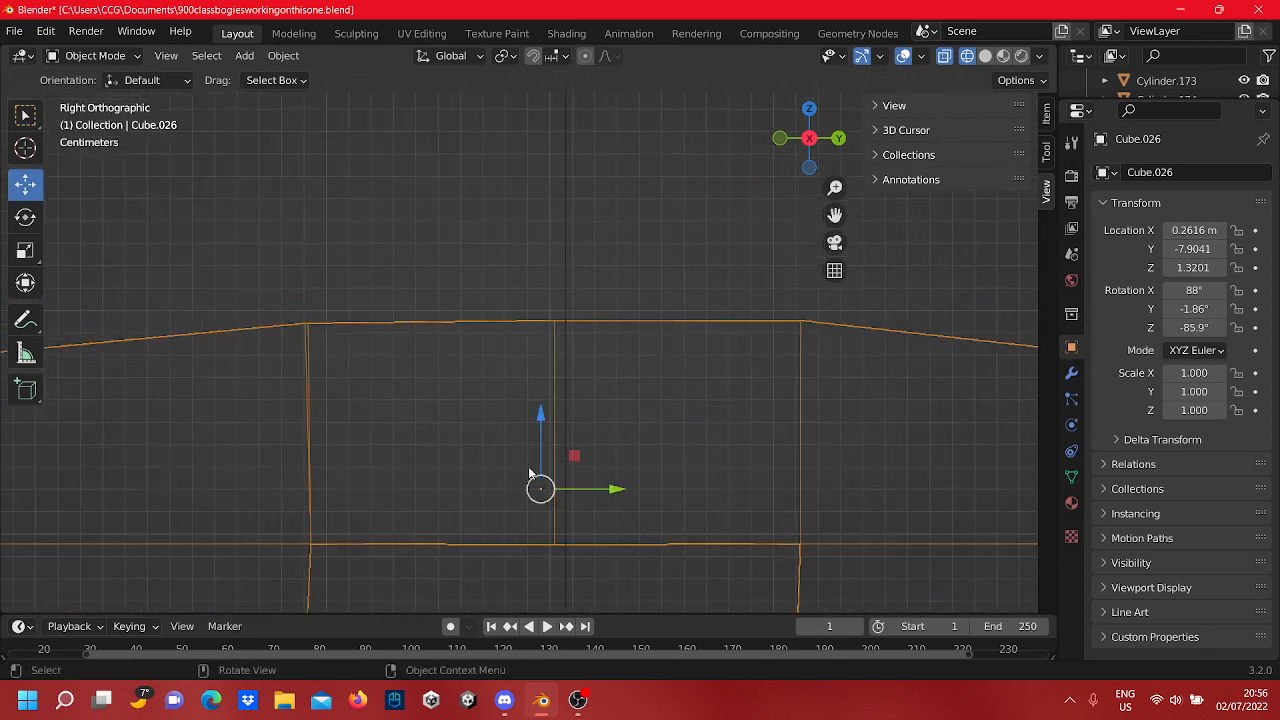
pyautogui.moveTo(535, 433); pyautogui.dragTo(532, 402)
pyautogui.moveTo(602, 480); pyautogui.dragTo(592, 481)
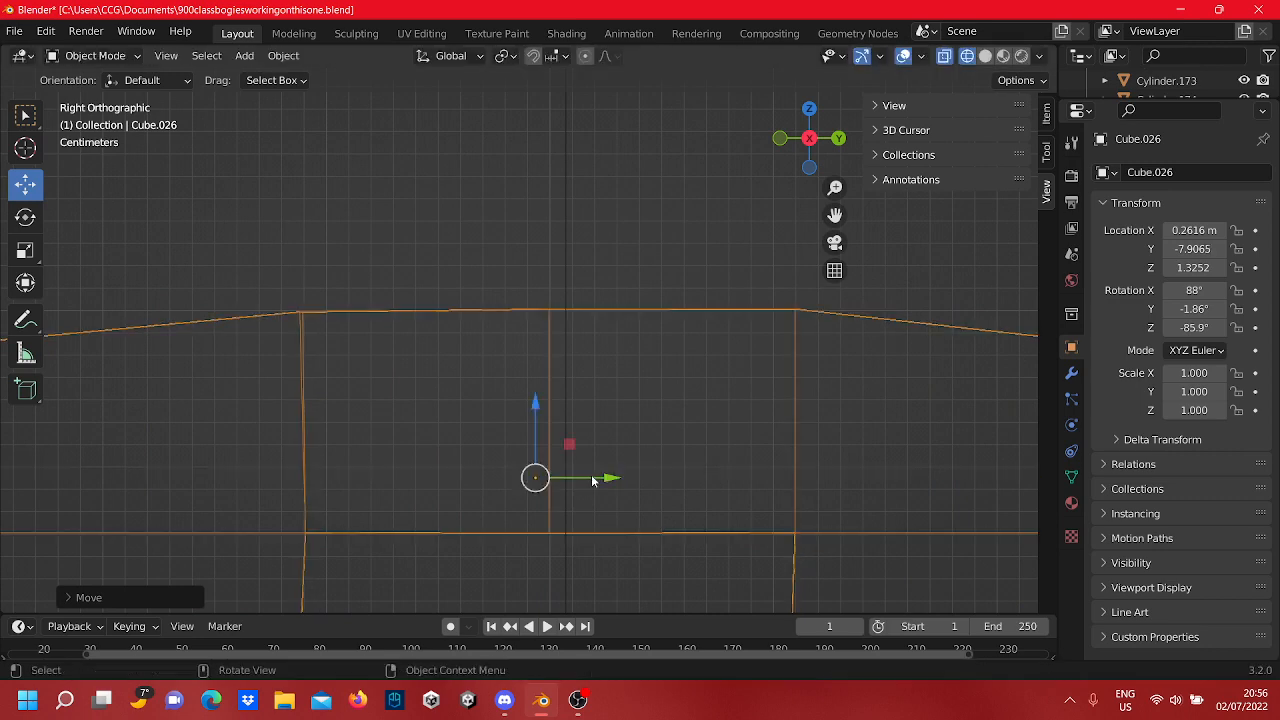
pyautogui.click(636, 316)
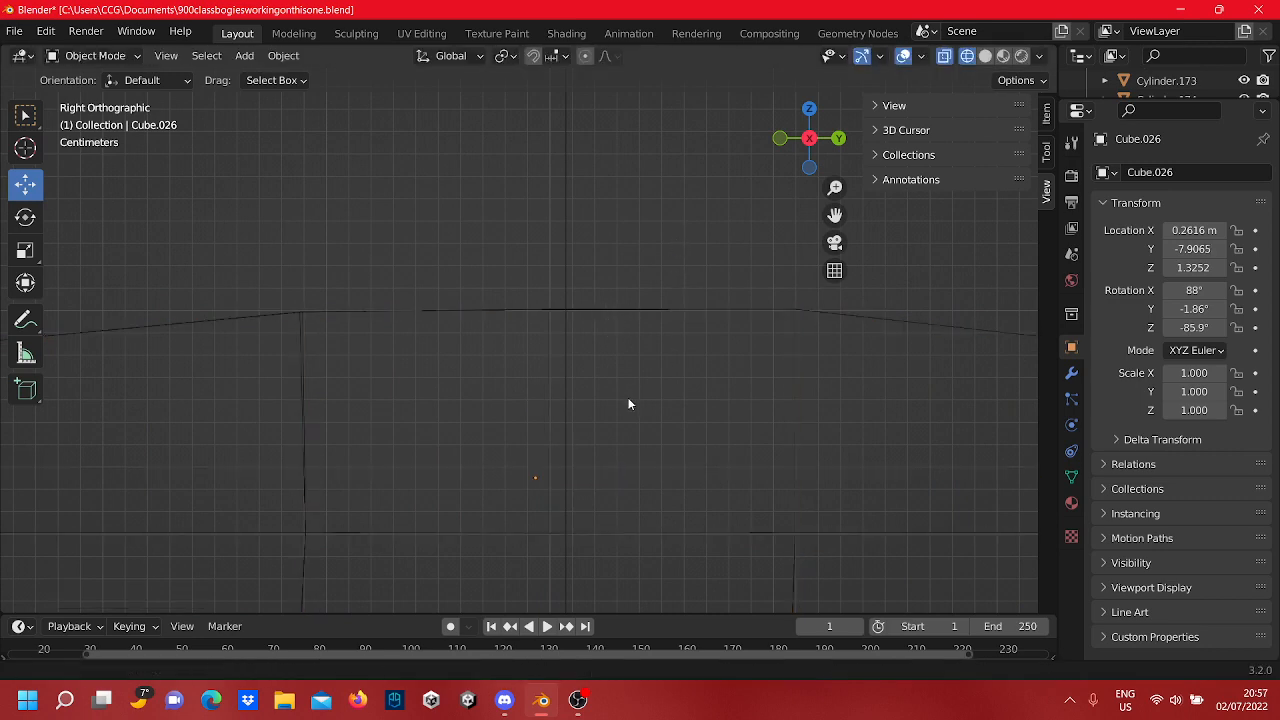
# Step: Reselect the bracket, enter Edit Mode and nudge the lower inner corner vertices on the -Y side slightly toward -Y
pyautogui.scroll(-5, 629, 402)
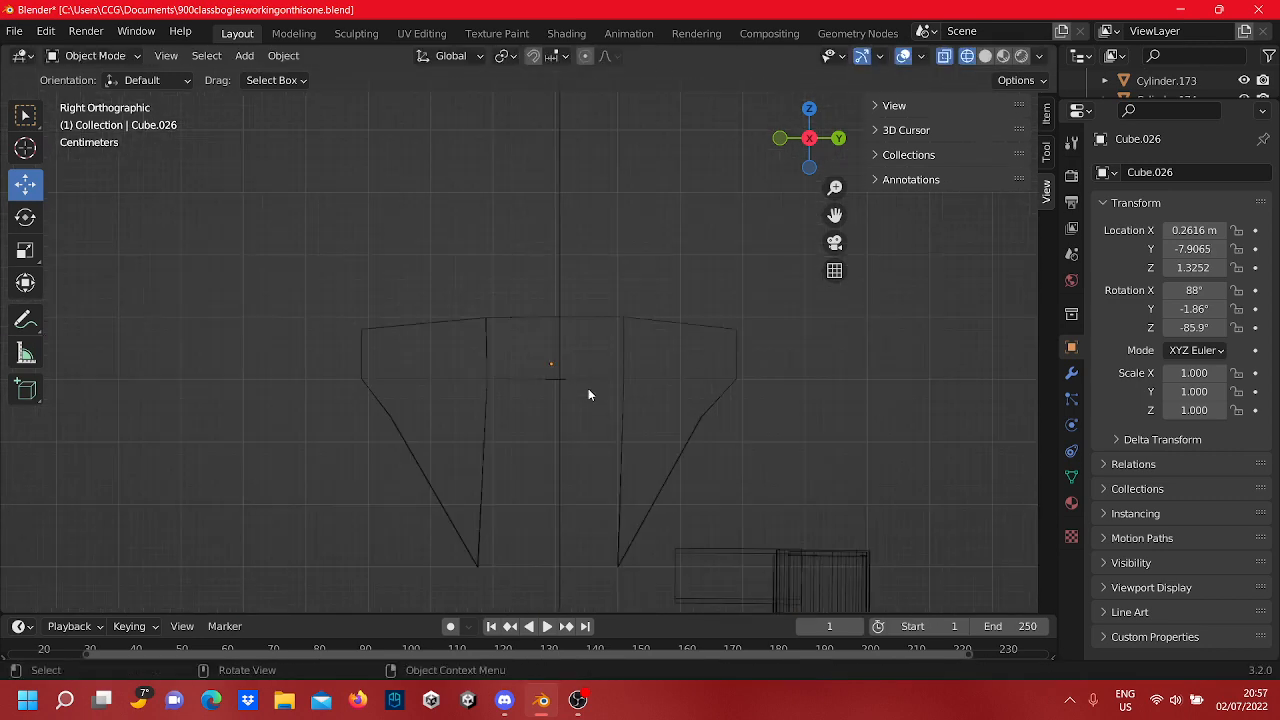
pyautogui.moveTo(588, 395); pyautogui.dragTo(560, 380, button='middle')
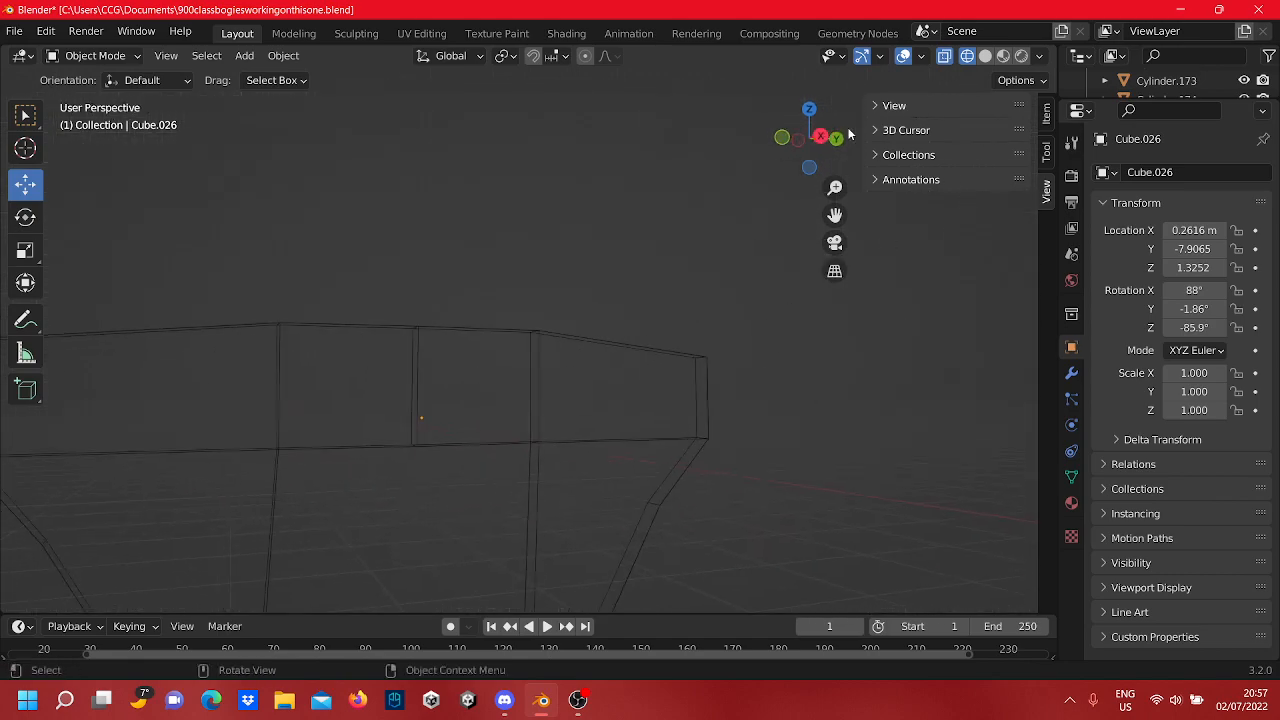
pyautogui.click(823, 138)
pyautogui.keyDown('shift'); pyautogui.moveTo(516, 265); pyautogui.dragTo(728, 205, button='middle'); pyautogui.keyUp('shift')
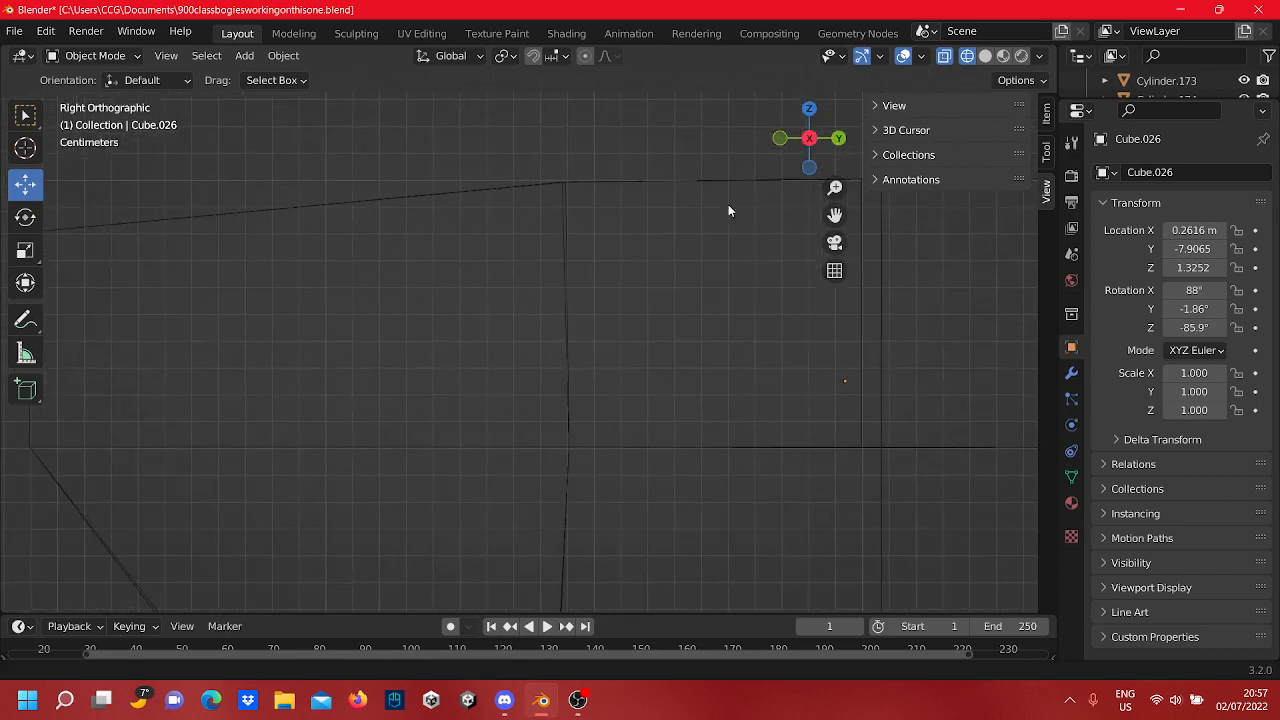
pyautogui.moveTo(617, 477); pyautogui.dragTo(533, 145)
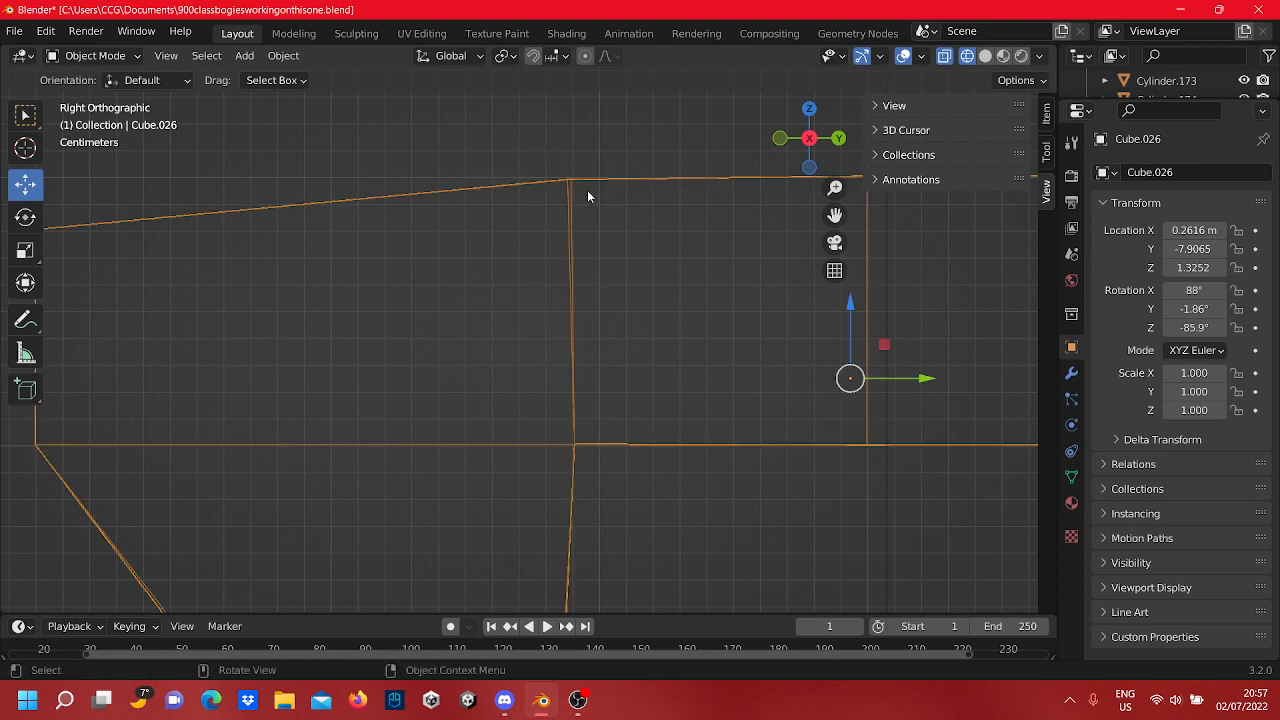
pyautogui.press('Tab')
pyautogui.moveTo(592, 458); pyautogui.dragTo(573, 385)
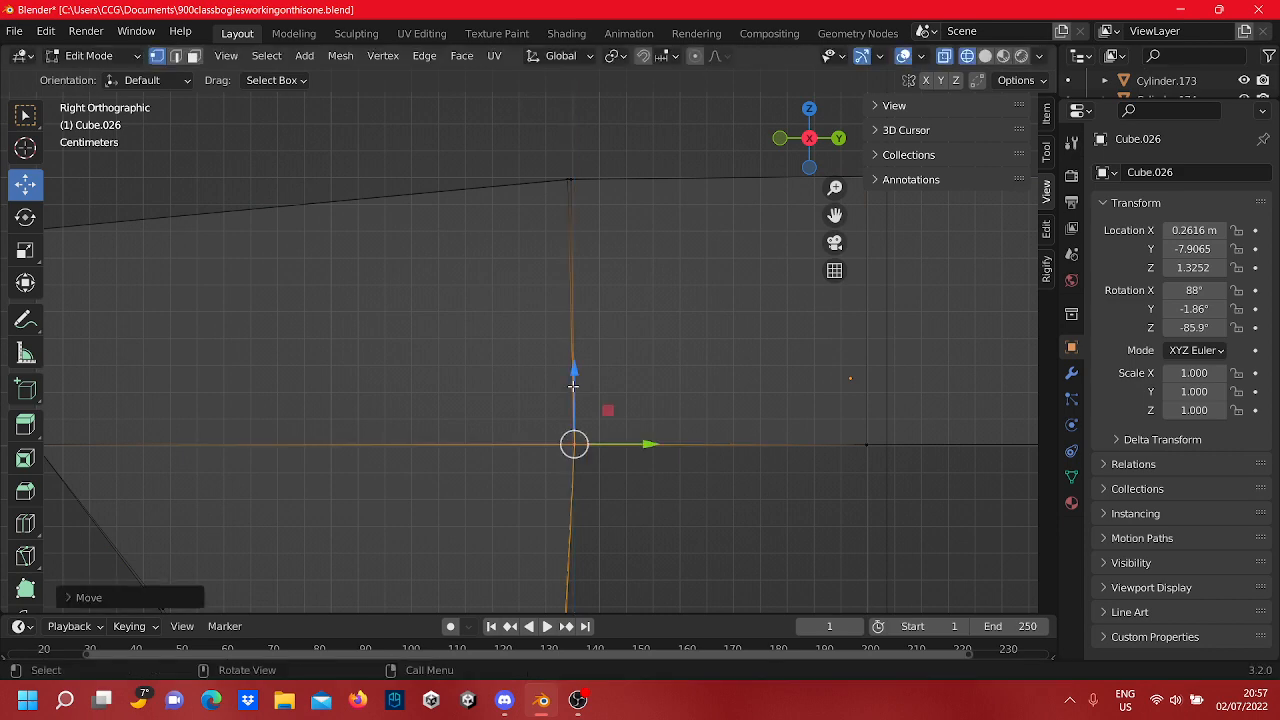
pyautogui.moveTo(630, 447); pyautogui.dragTo(625, 447)
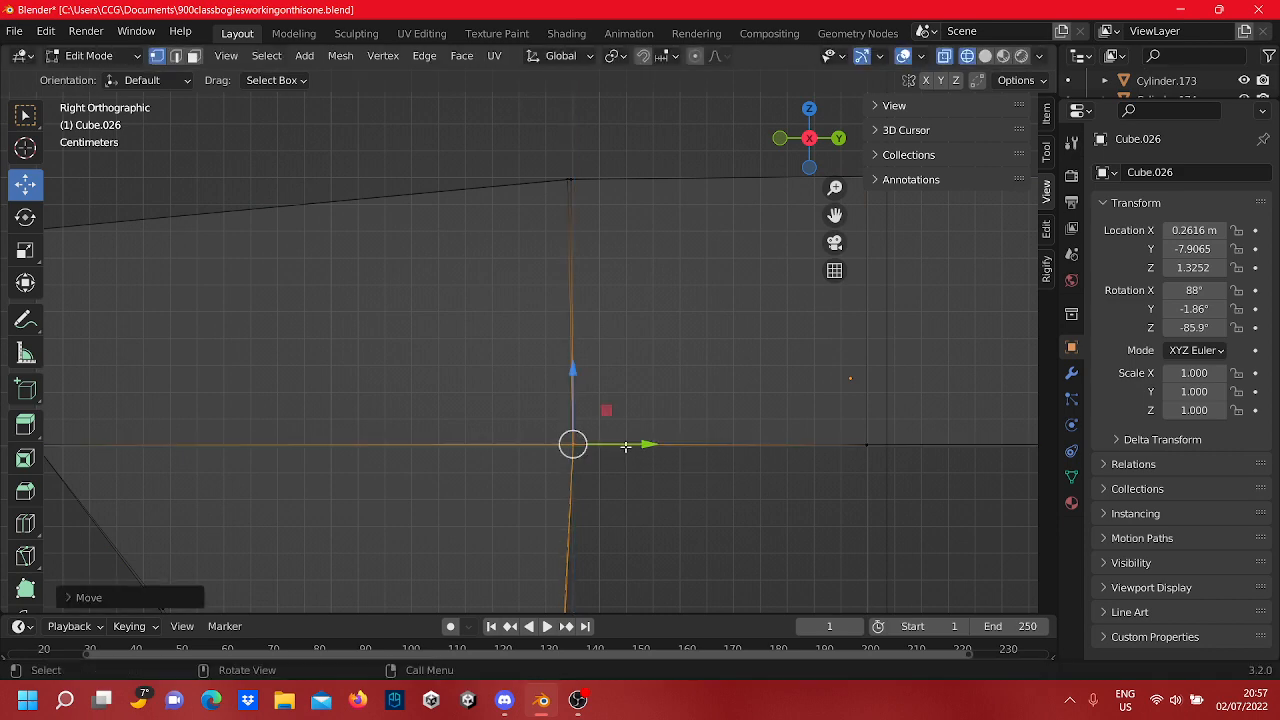
pyautogui.click(637, 175)
# Step: Align the upper inner corner vertices on the -Y side with each other in Y and raise them onto the grid line
pyautogui.scroll(1, 620, 194)
pyautogui.keyDown('shift'); pyautogui.moveTo(620, 194); pyautogui.dragTo(580, 354, button='middle'); pyautogui.keyUp('shift')
pyautogui.scroll(5, 646, 250)
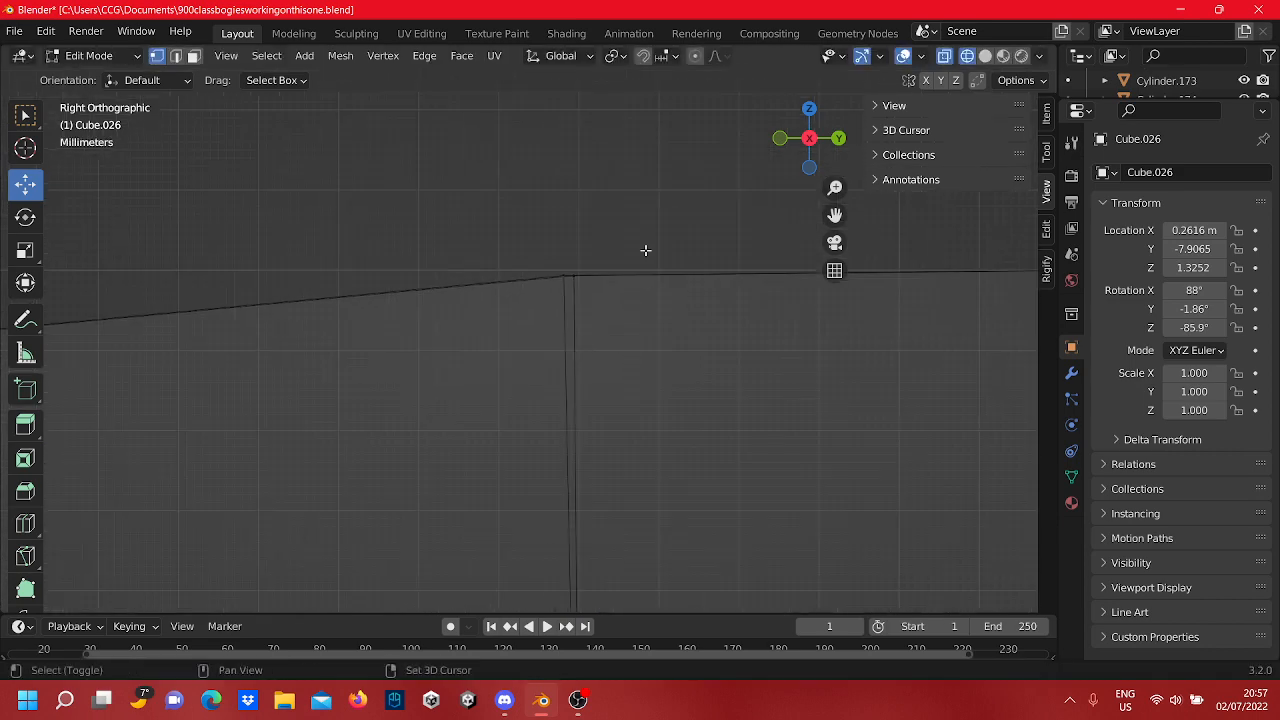
pyautogui.keyDown('shift'); pyautogui.moveTo(645, 250); pyautogui.dragTo(563, 326, button='middle'); pyautogui.keyUp('shift')
pyautogui.click(566, 324)
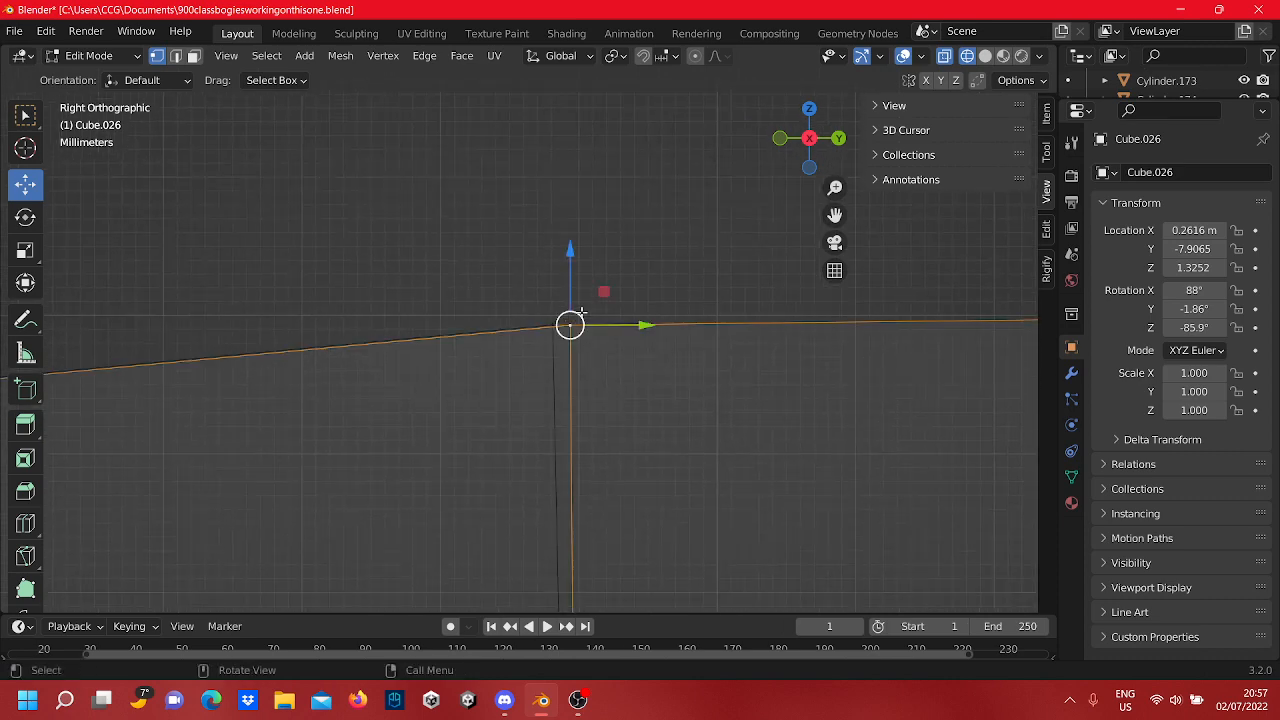
pyautogui.moveTo(622, 328); pyautogui.dragTo(630, 327)
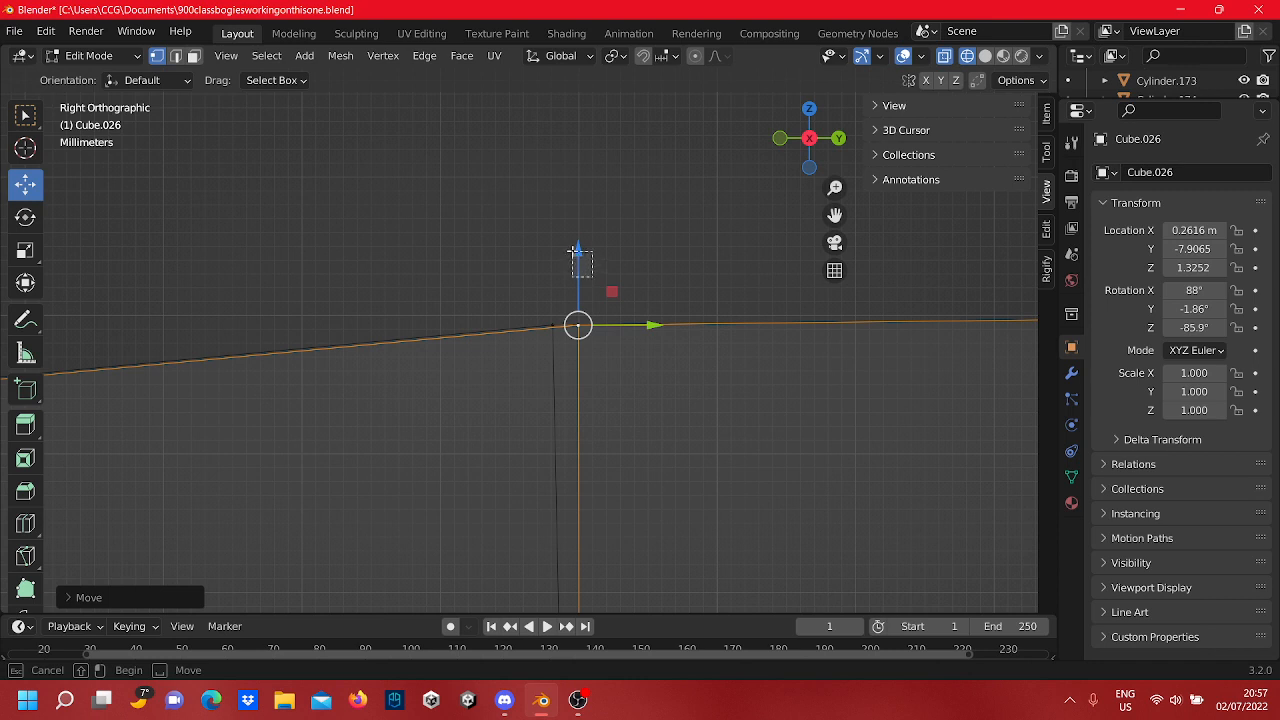
pyautogui.moveTo(575, 253); pyautogui.dragTo(575, 253)
pyautogui.moveTo(594, 397); pyautogui.dragTo(583, 262)
pyautogui.moveTo(552, 313); pyautogui.dragTo(595, 258)
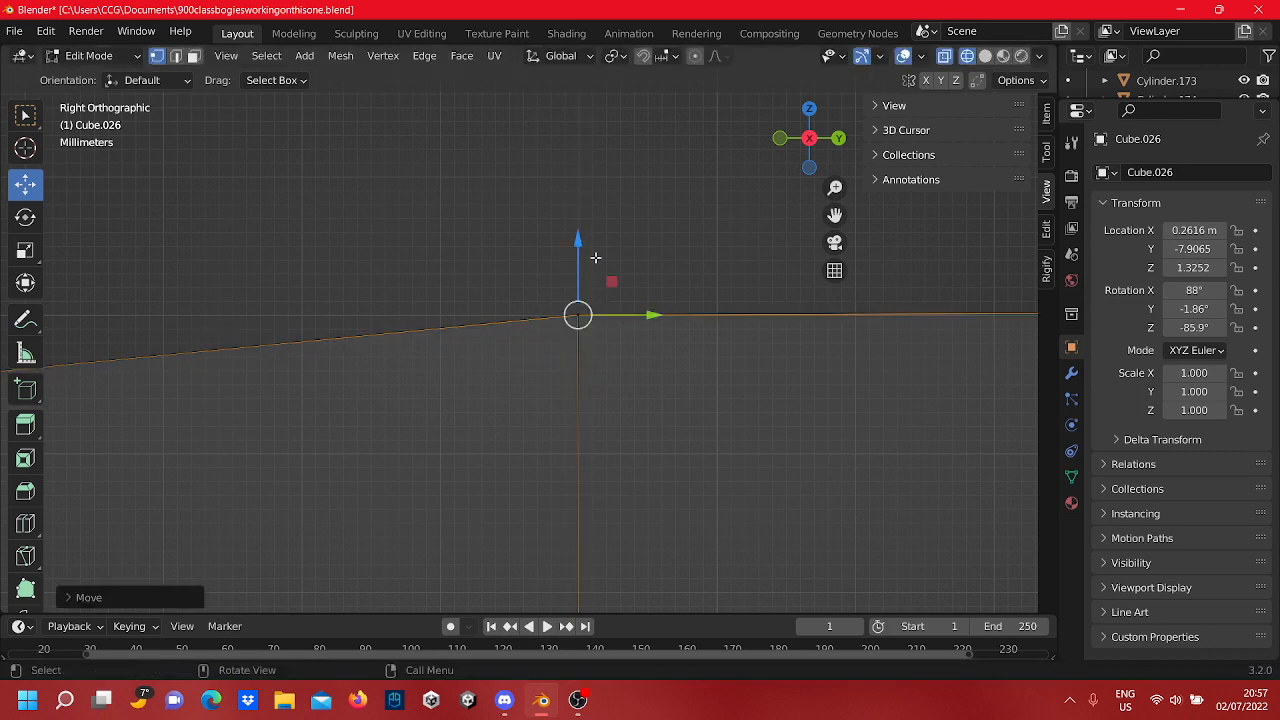
pyautogui.scroll(-6, 631, 286)
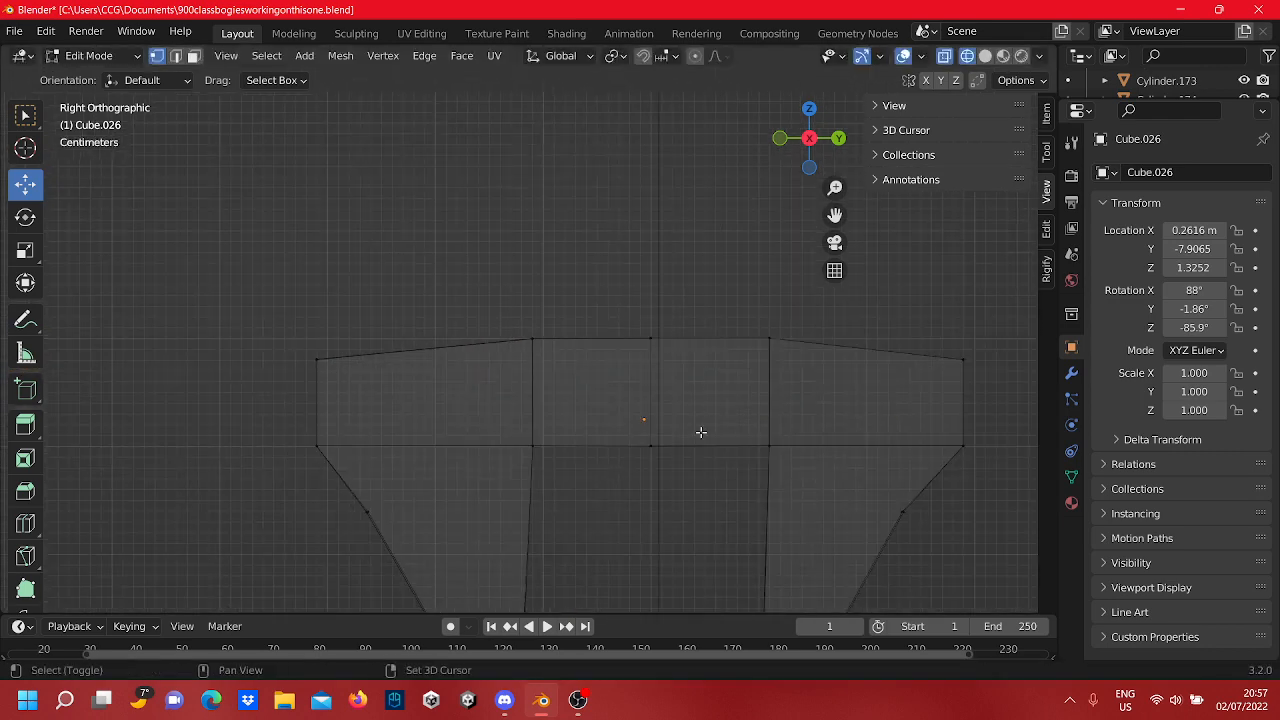
# Step: Shift the upper and lower inner corner vertices on the -Y side together toward +Y onto the vertical grid line
pyautogui.moveTo(556, 472); pyautogui.dragTo(480, 274)
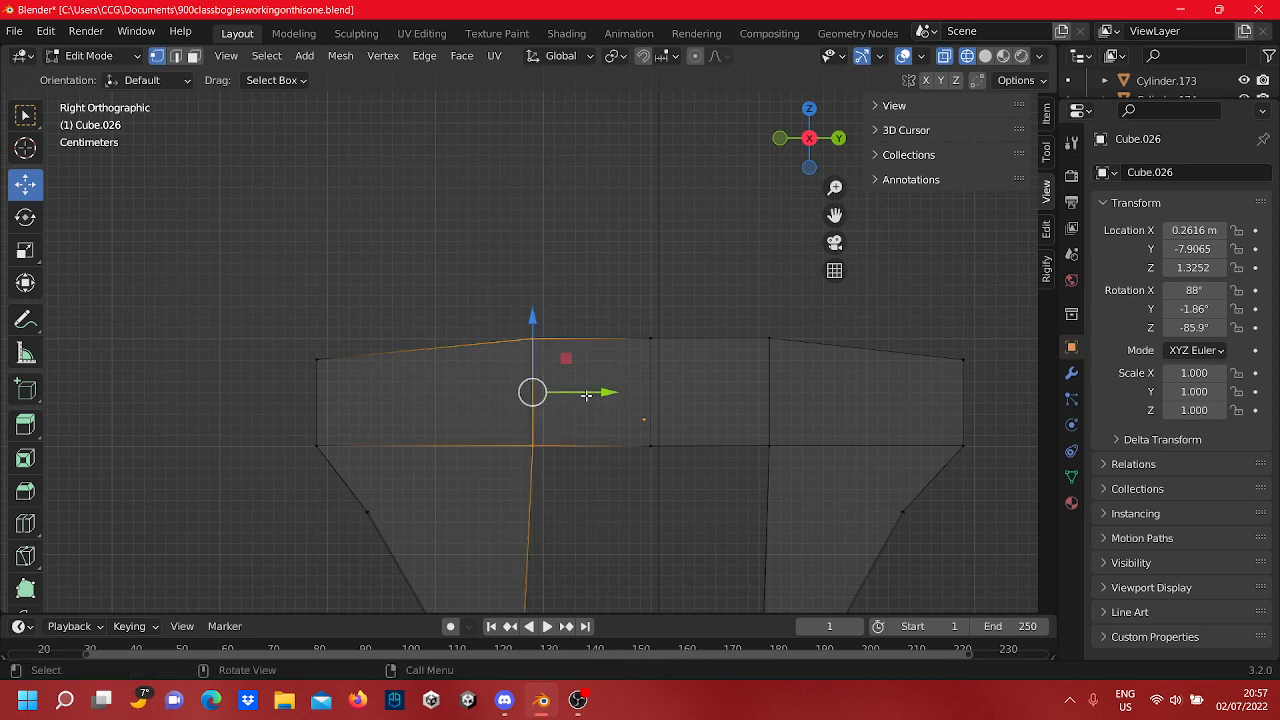
pyautogui.moveTo(586, 395); pyautogui.dragTo(600, 392)
pyautogui.click(585, 267)
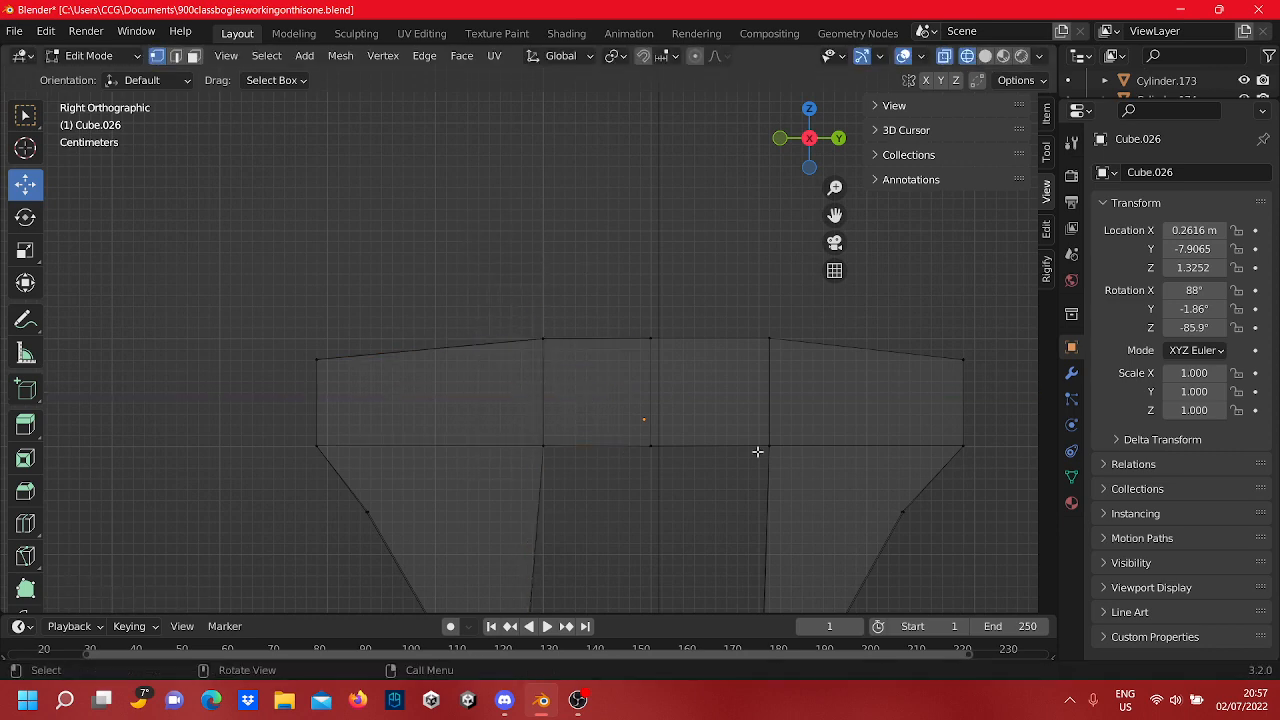
# Step: Shift the upper and lower inner corner vertices on the +Y side toward -Y until that leg's inner edge is vertical
pyautogui.keyDown('shift'); pyautogui.moveTo(793, 469); pyautogui.dragTo(671, 443, button='middle'); pyautogui.keyUp('shift')
pyautogui.scroll(3, 597, 369)
pyautogui.scroll(-3, 686, 426)
pyautogui.scroll(1, 674, 421)
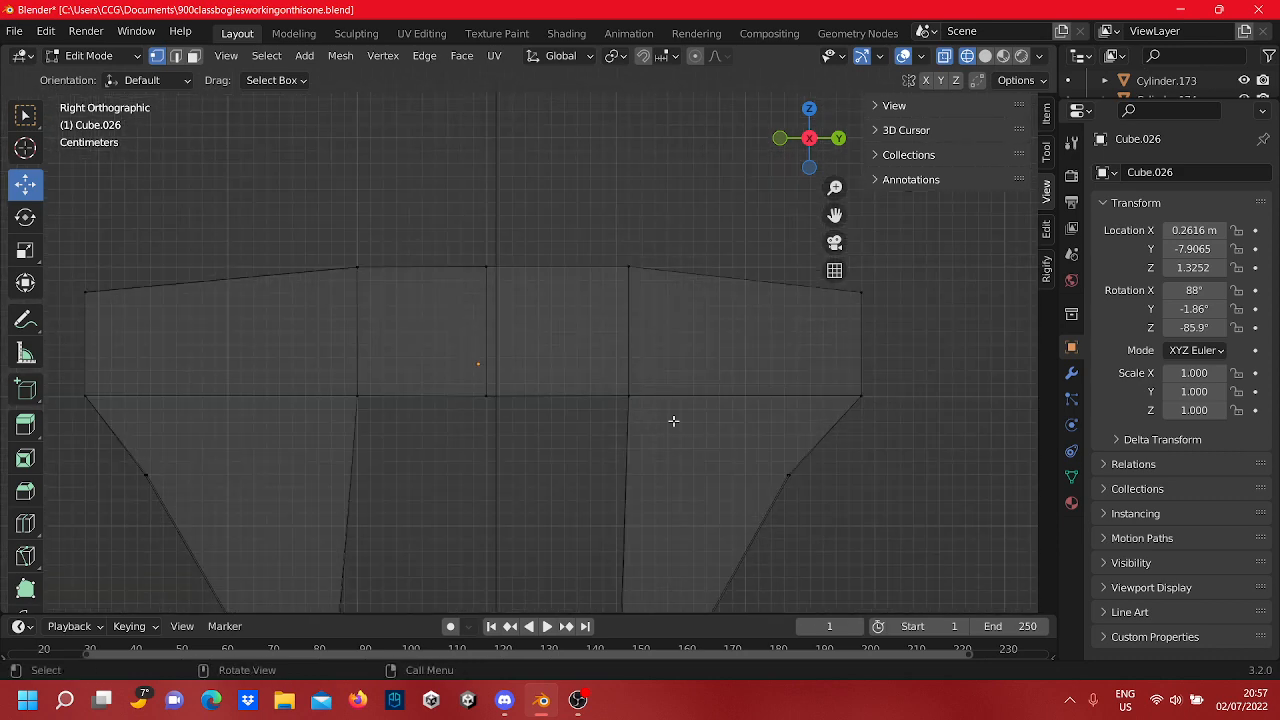
pyautogui.moveTo(673, 421); pyautogui.dragTo(655, 342)
pyautogui.moveTo(650, 440); pyautogui.dragTo(556, 122)
pyautogui.moveTo(700, 338); pyautogui.dragTo(678, 337)
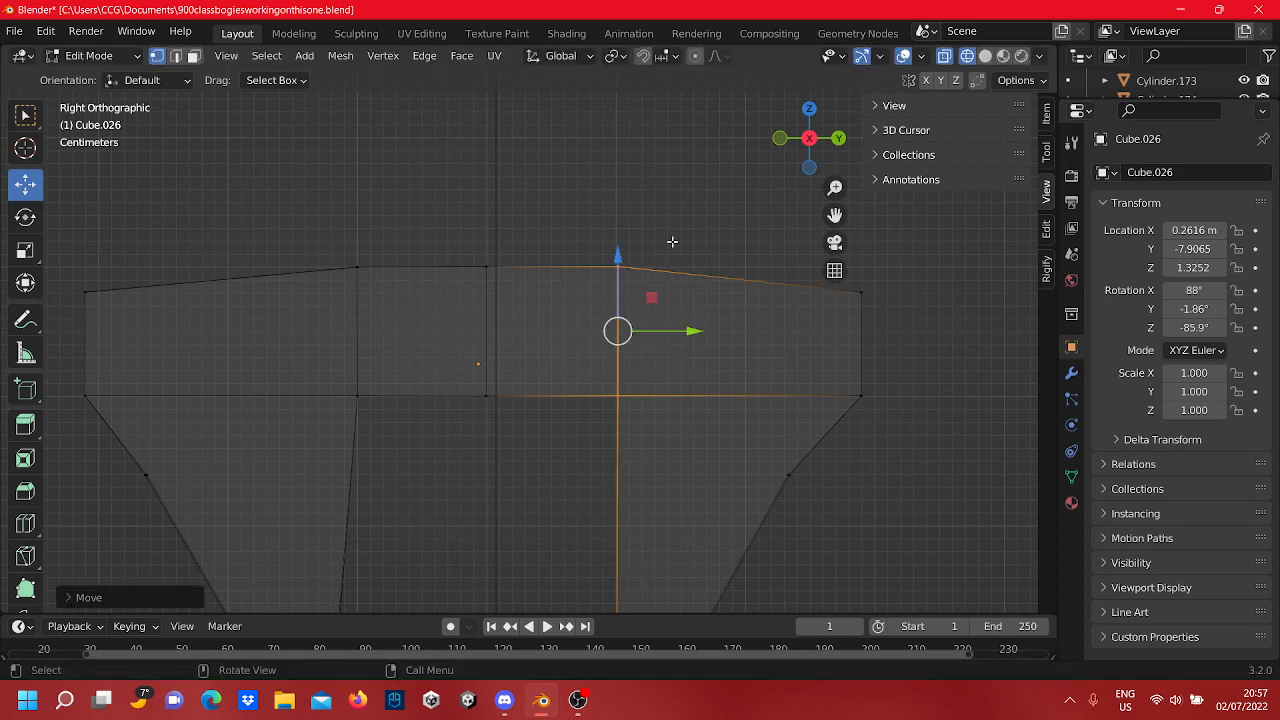
pyautogui.click(658, 212)
# Step: Nudge the +Y side's upper inner corner vertices toward -Y and down onto the crossing grid lines, then deselect them
pyautogui.scroll(-1, 658, 212)
pyautogui.scroll(9, 655, 199)
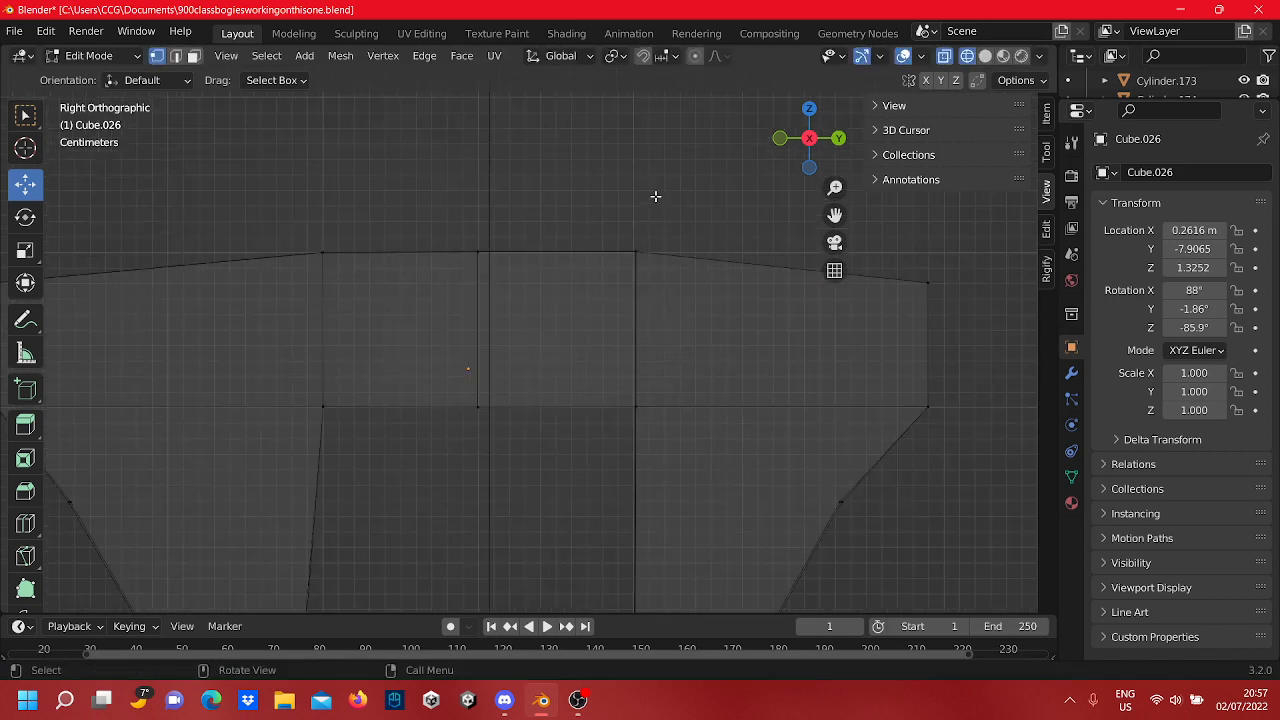
pyautogui.keyDown('shift'); pyautogui.moveTo(666, 197); pyautogui.dragTo(480, 489, button='middle'); pyautogui.keyUp('shift')
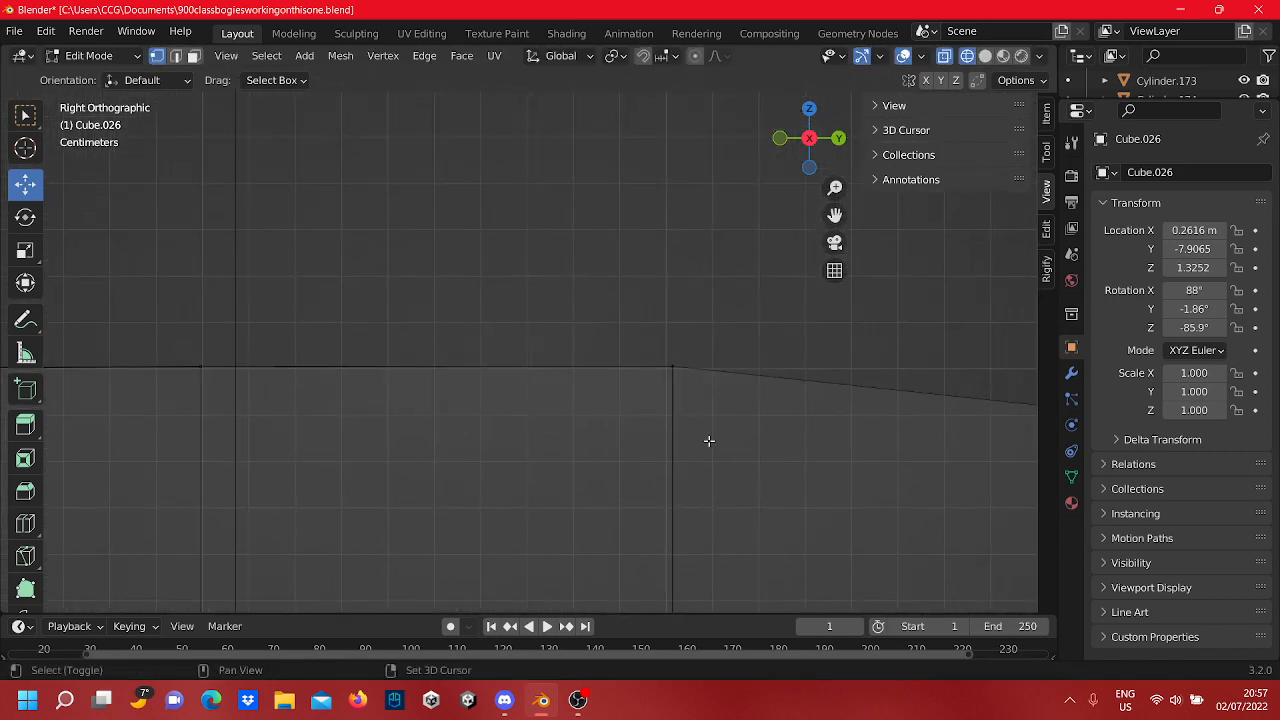
pyautogui.moveTo(658, 349); pyautogui.dragTo(686, 372)
pyautogui.click(579, 292)
pyautogui.scroll(-4, 595, 364)
# Step: Nudge the +Y side's lower inner corner vertices toward -Y and down onto the crossing grid lines, then deselect them
pyautogui.keyDown('shift'); pyautogui.moveTo(597, 368); pyautogui.dragTo(673, 167, button='middle'); pyautogui.keyUp('shift')
pyautogui.moveTo(688, 416); pyautogui.dragTo(656, 350)
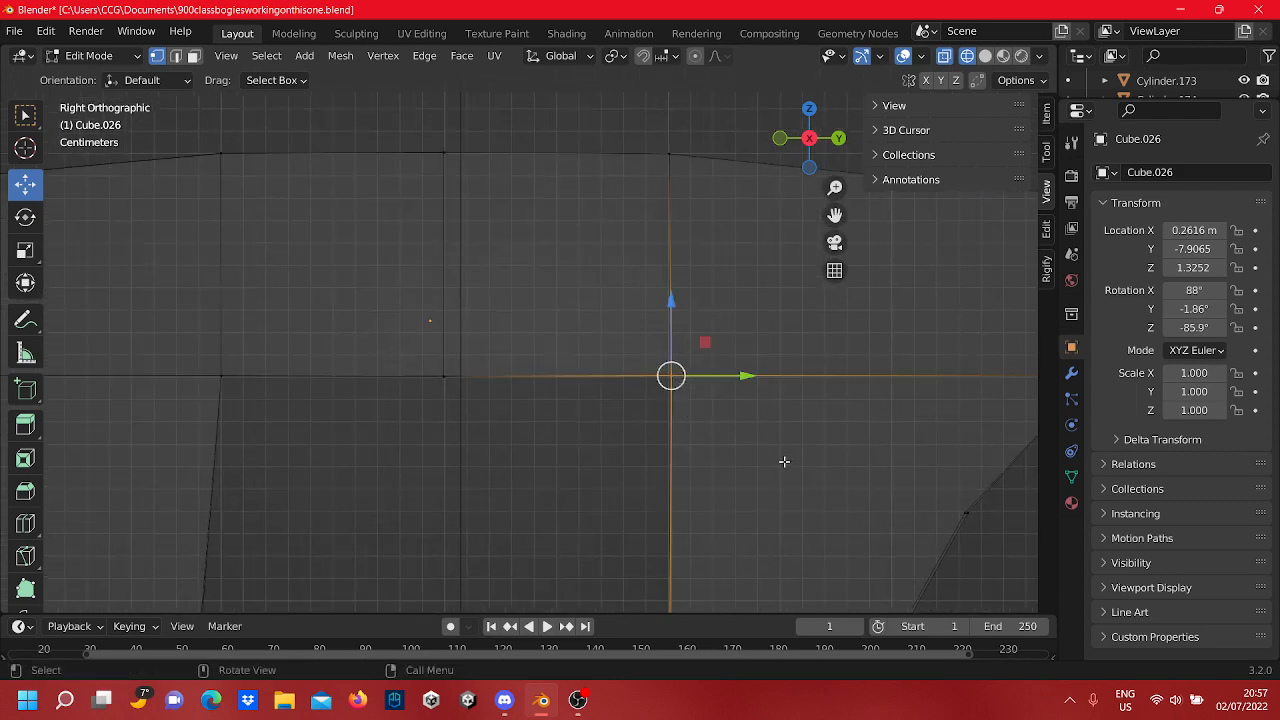
pyautogui.keyDown('shift'); pyautogui.moveTo(784, 462); pyautogui.dragTo(700, 394, button='middle'); pyautogui.keyUp('shift')
pyautogui.scroll(9, 680, 352)
pyautogui.keyDown('shift'); pyautogui.moveTo(826, 218); pyautogui.dragTo(649, 384, button='middle'); pyautogui.keyUp('shift')
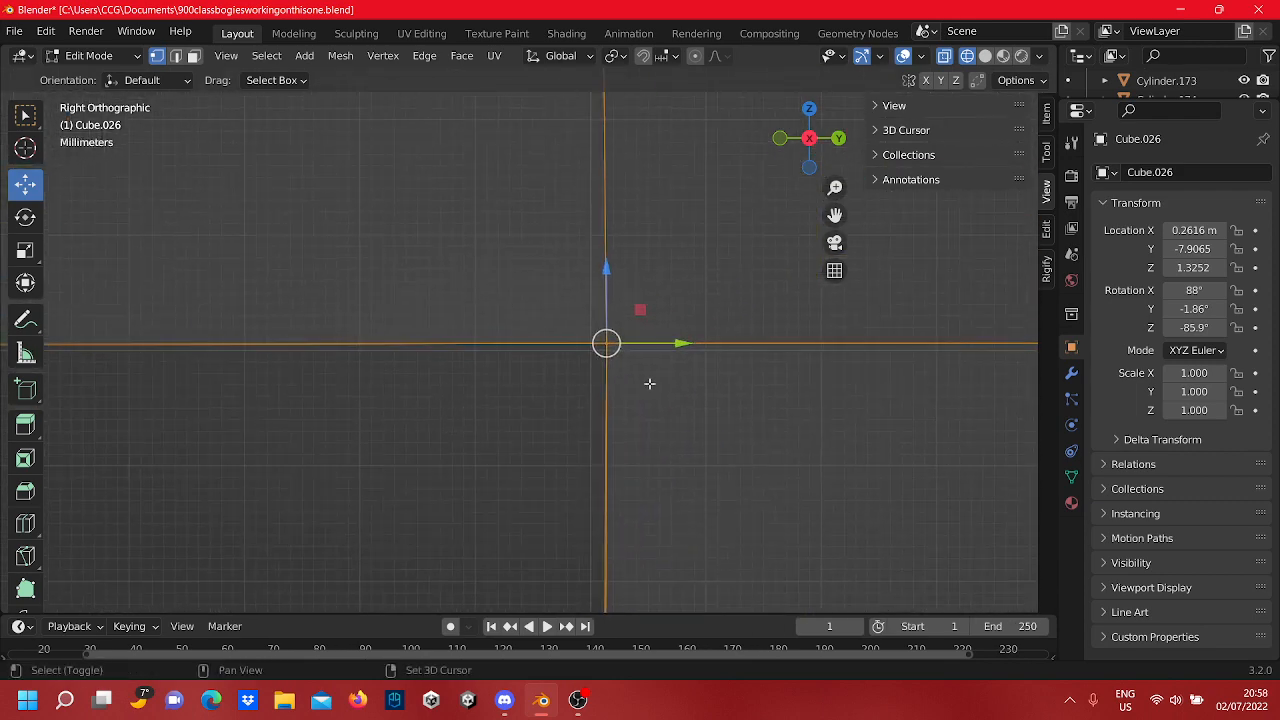
pyautogui.moveTo(686, 341); pyautogui.dragTo(671, 341)
pyautogui.moveTo(588, 281); pyautogui.dragTo(588, 287)
pyautogui.click(497, 434)
# Step: Shift the lower middle vertices toward +Y onto the vertical grid line and down toward the horizontal grid line, then deselect them
pyautogui.scroll(-8, 480, 369)
pyautogui.keyDown('shift'); pyautogui.moveTo(305, 324); pyautogui.dragTo(573, 301, button='middle'); pyautogui.keyUp('shift')
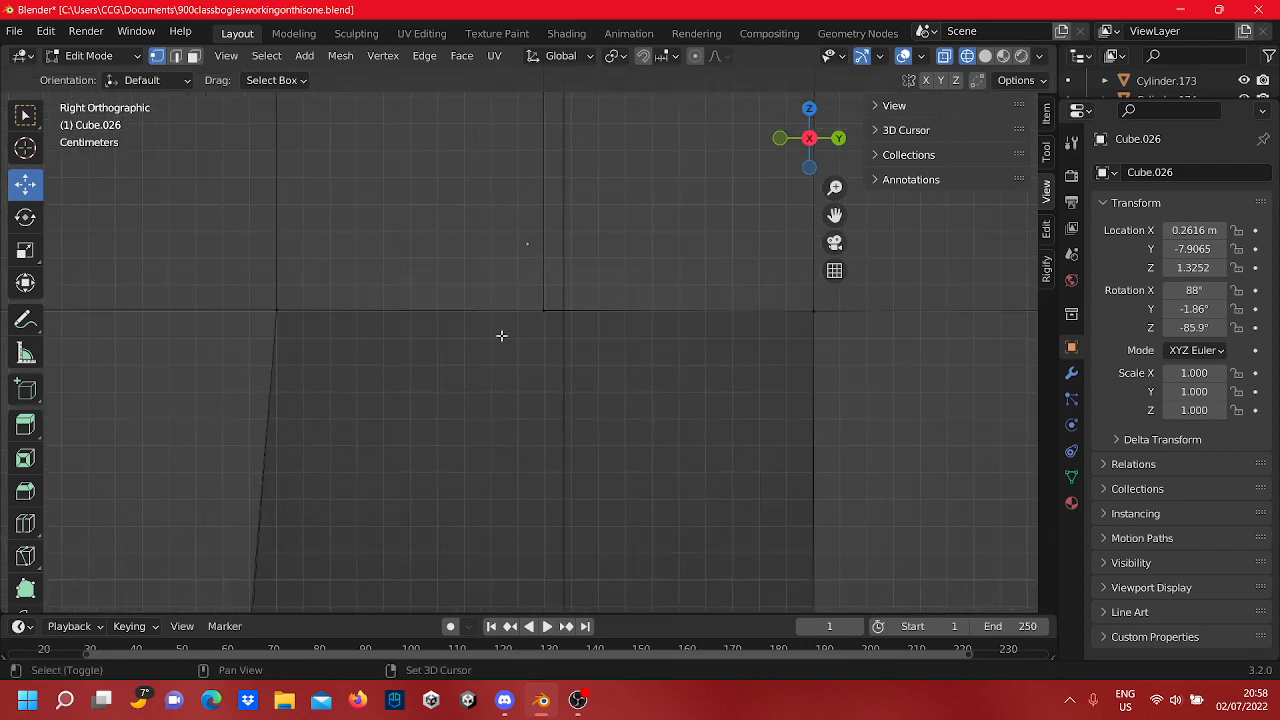
pyautogui.scroll(9, 510, 332)
pyautogui.keyDown('shift'); pyautogui.moveTo(633, 175); pyautogui.dragTo(582, 374, button='middle'); pyautogui.keyUp('shift')
pyautogui.scroll(3, 606, 343)
pyautogui.moveTo(633, 409); pyautogui.dragTo(541, 274)
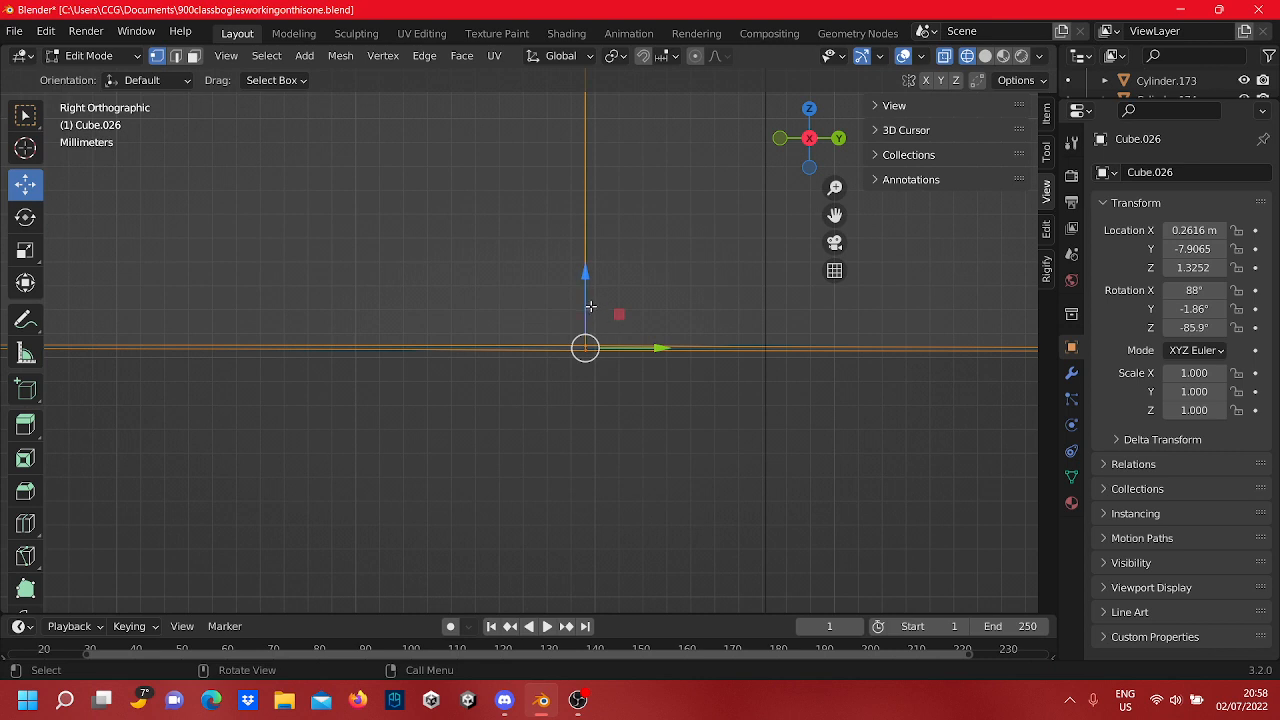
pyautogui.moveTo(631, 349); pyautogui.dragTo(644, 352)
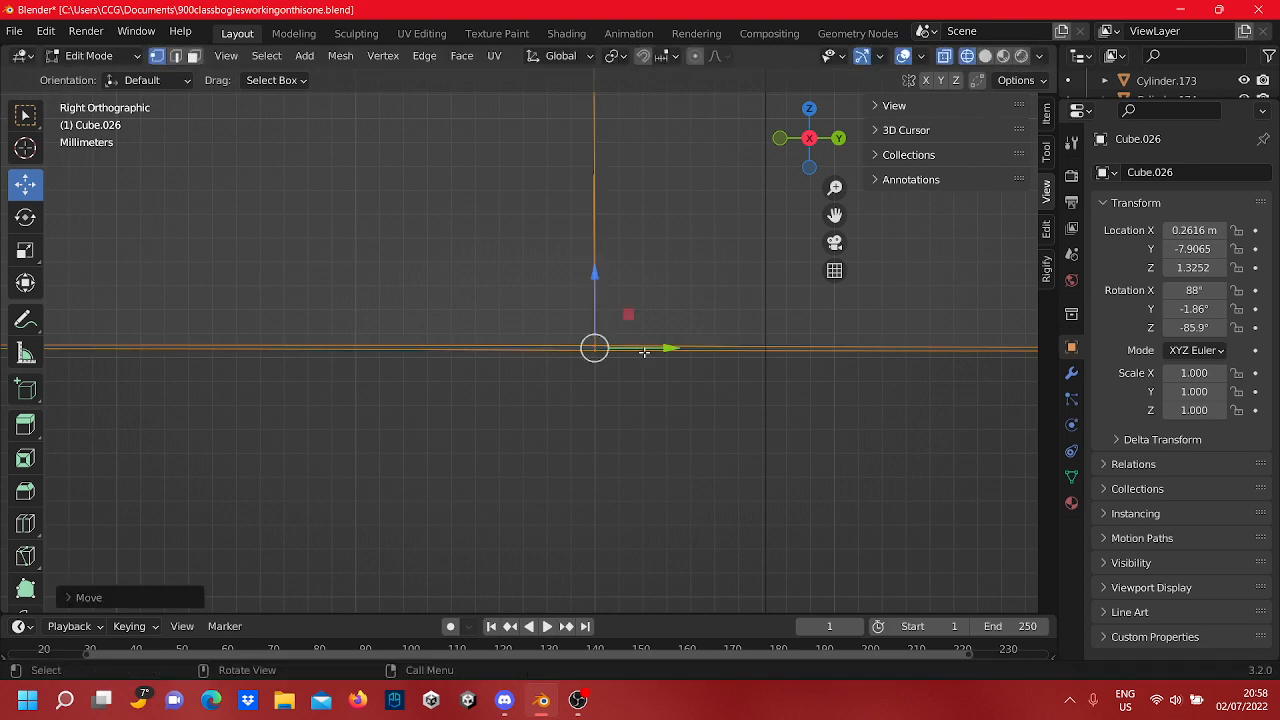
pyautogui.moveTo(598, 278); pyautogui.dragTo(595, 287)
pyautogui.scroll(4, 609, 366)
pyautogui.click(592, 304)
pyautogui.scroll(-12, 626, 335)
pyautogui.moveTo(626, 336); pyautogui.dragTo(700, 365, button='middle')
pyautogui.click(800, 138)
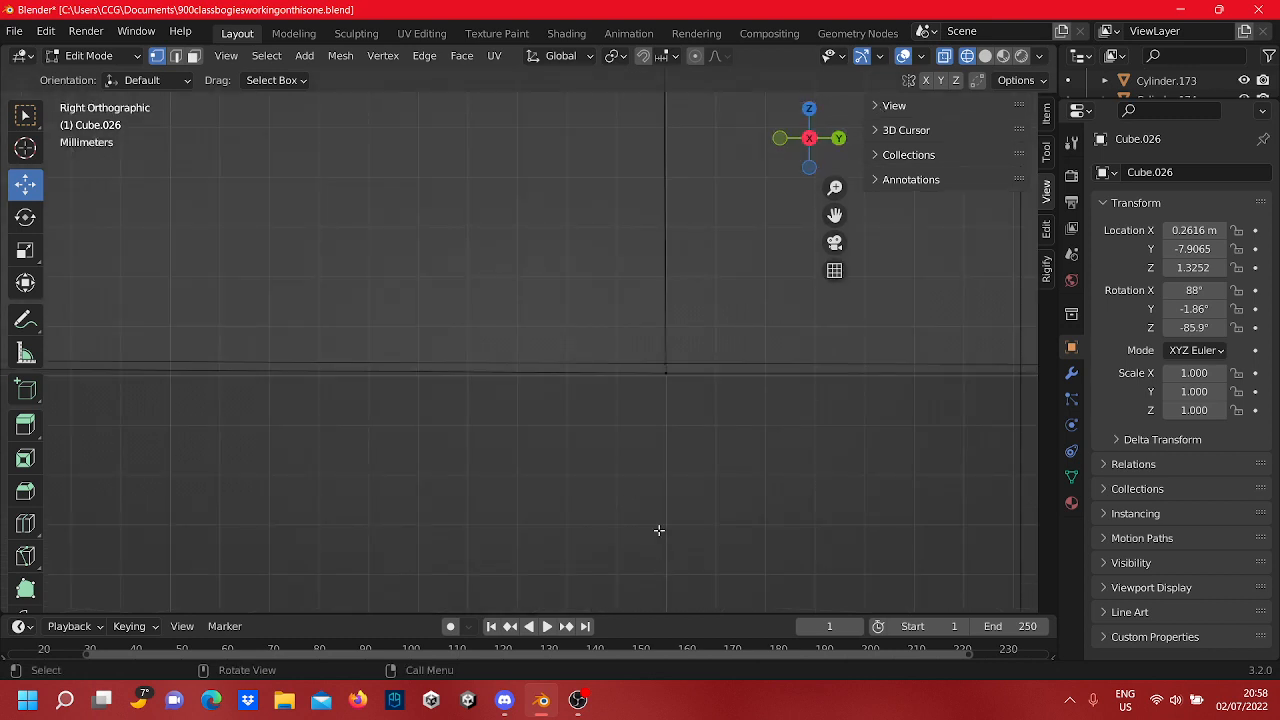
# Step: Lower the two overlapping lower middle vertices individually onto the horizontal grid line and nudge the second toward +Y onto the vertical one
pyautogui.scroll(3, 823, 357)
pyautogui.keyDown('shift'); pyautogui.moveTo(828, 360); pyautogui.dragTo(728, 356, button='middle'); pyautogui.keyUp('shift')
pyautogui.scroll(2, 728, 356)
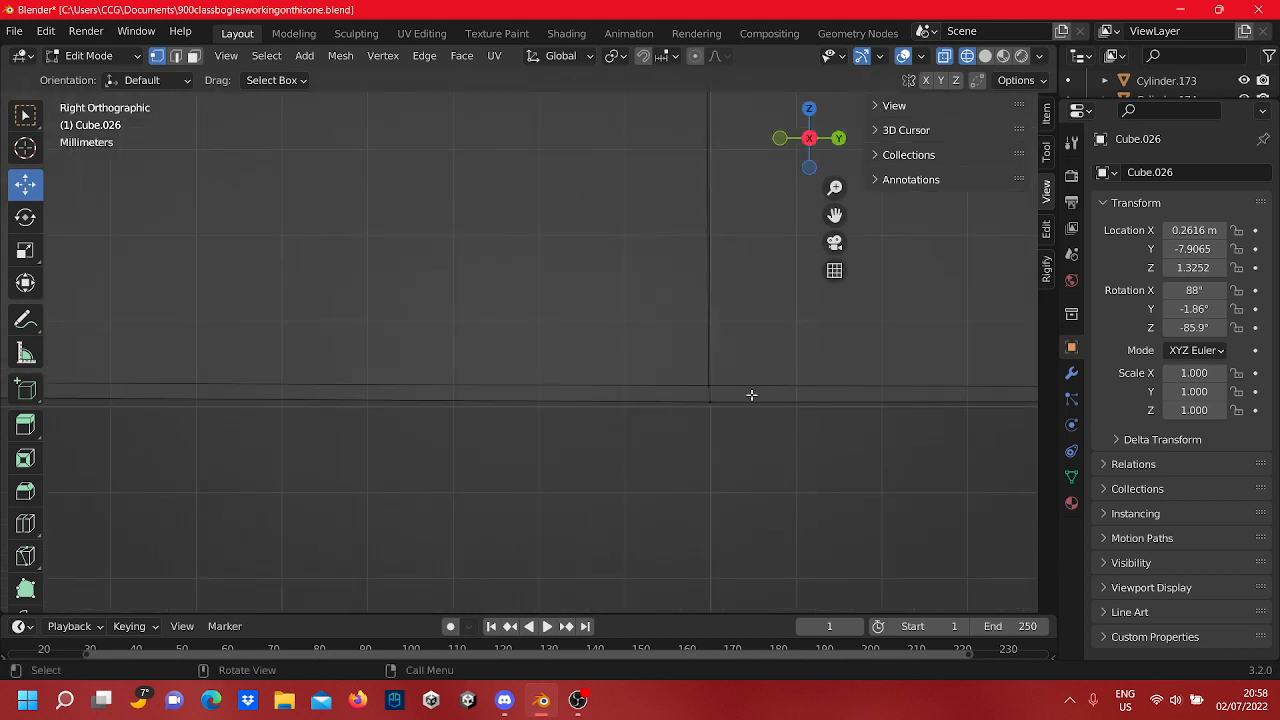
pyautogui.keyDown('shift'); pyautogui.moveTo(783, 444); pyautogui.dragTo(686, 400, button='middle'); pyautogui.keyUp('shift')
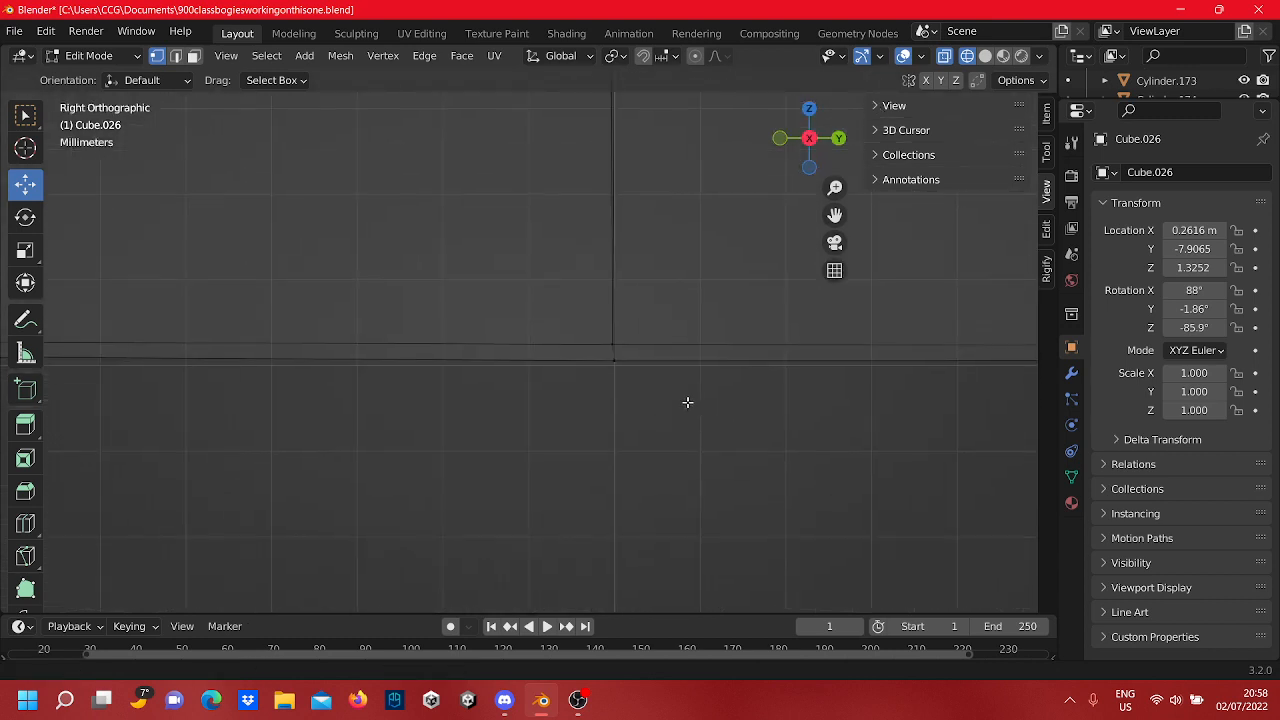
pyautogui.scroll(2, 693, 388)
pyautogui.click(721, 382)
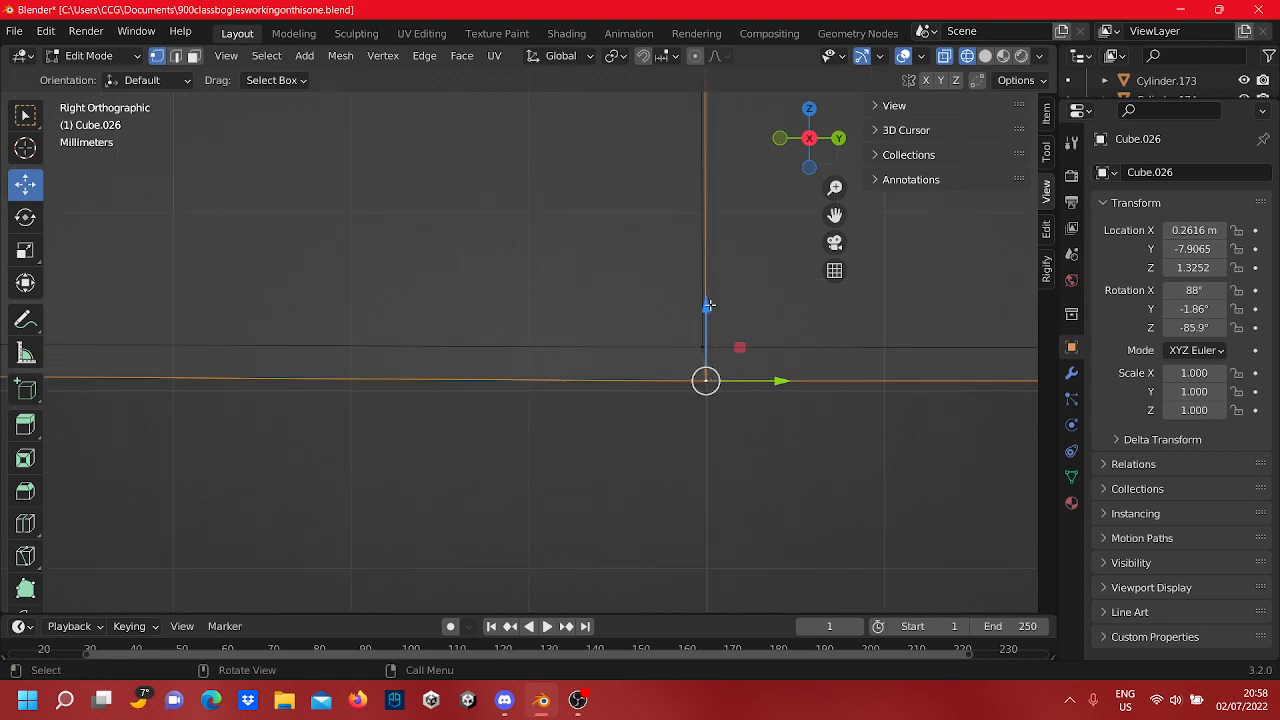
pyautogui.moveTo(709, 305); pyautogui.dragTo(710, 328)
pyautogui.click(706, 342)
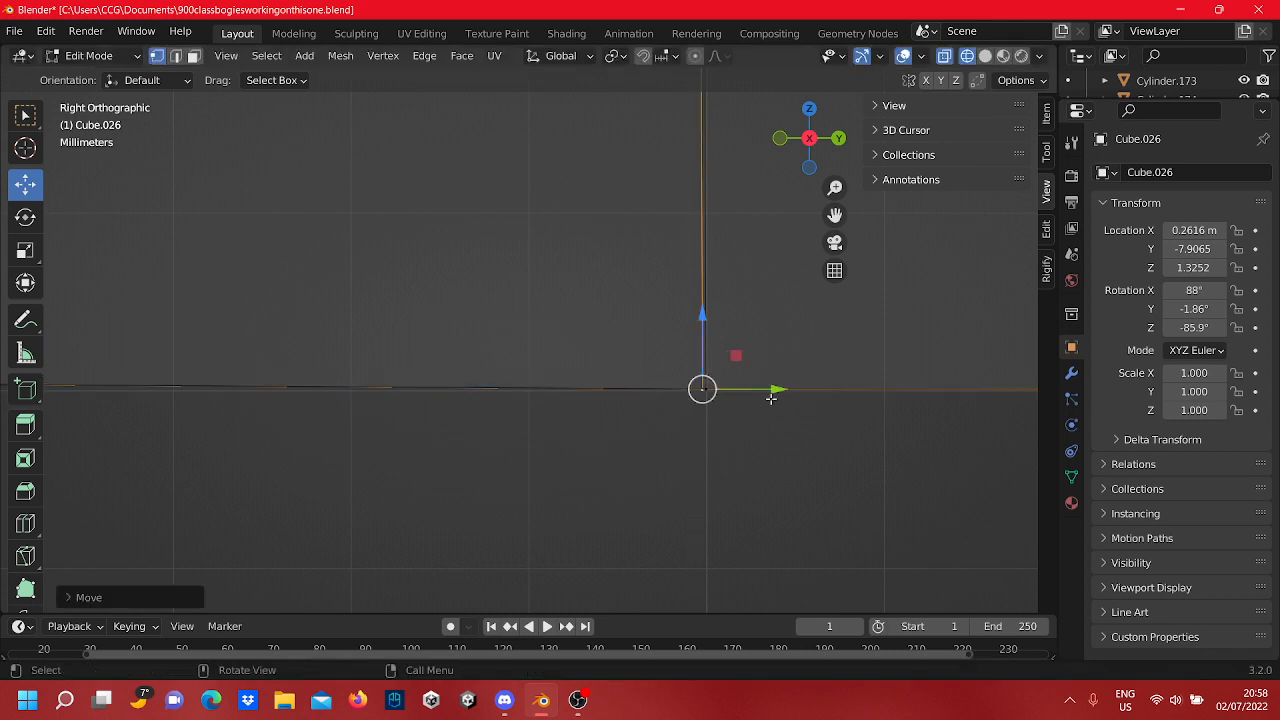
pyautogui.moveTo(773, 391); pyautogui.dragTo(778, 392)
pyautogui.click(797, 469)
# Step: Shift the upper and lower outer corner vertices on the +Y side together toward +Y near the next vertical grid line
pyautogui.scroll(-16, 780, 431)
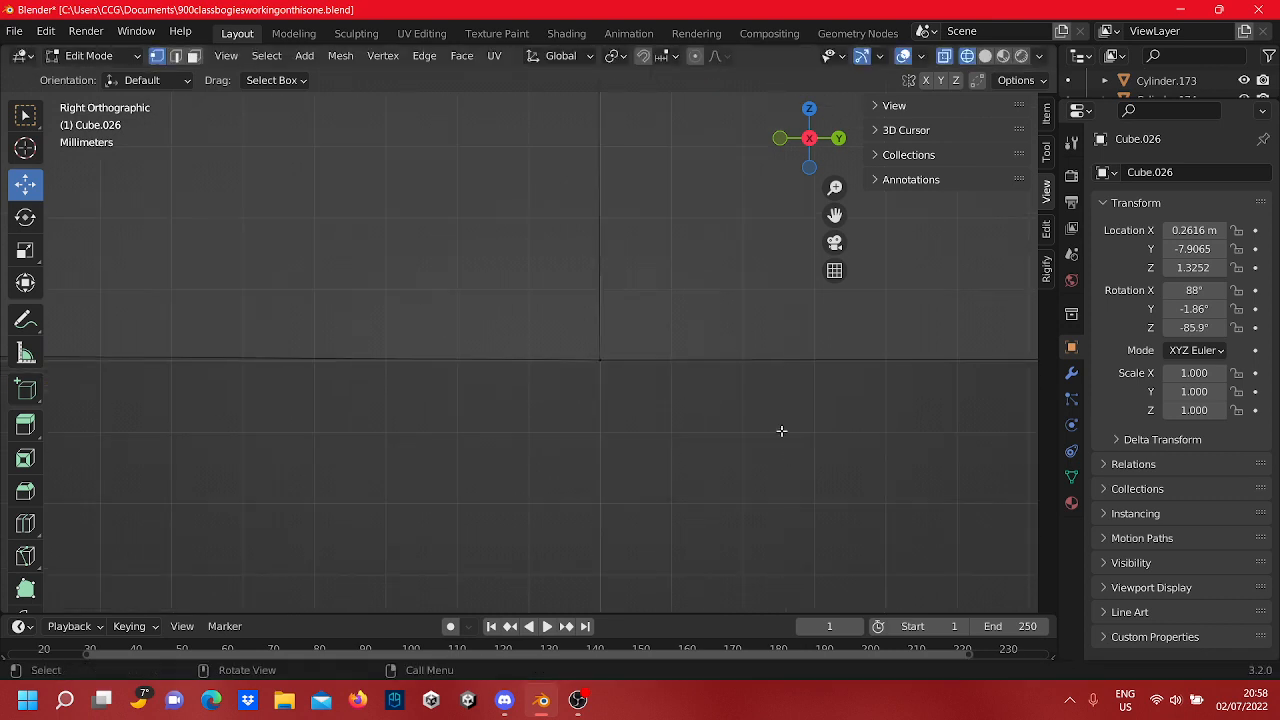
pyautogui.scroll(-8, 766, 391)
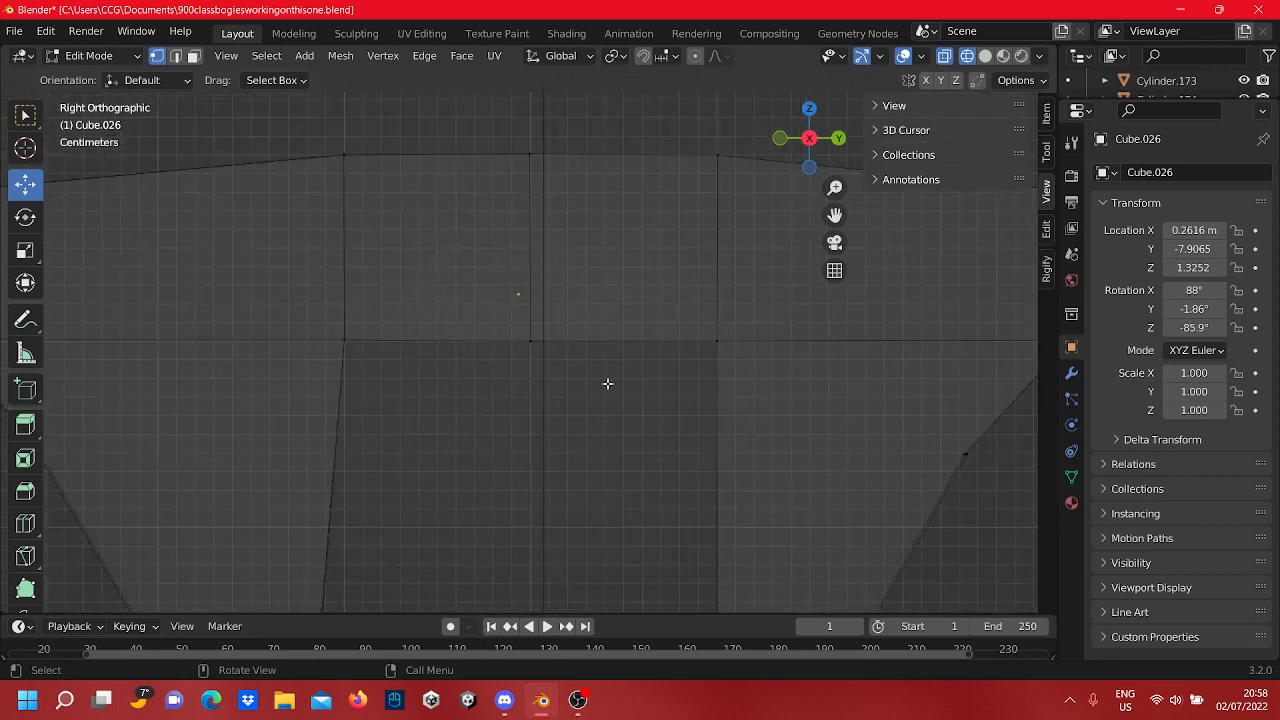
pyautogui.scroll(-3, 640, 387)
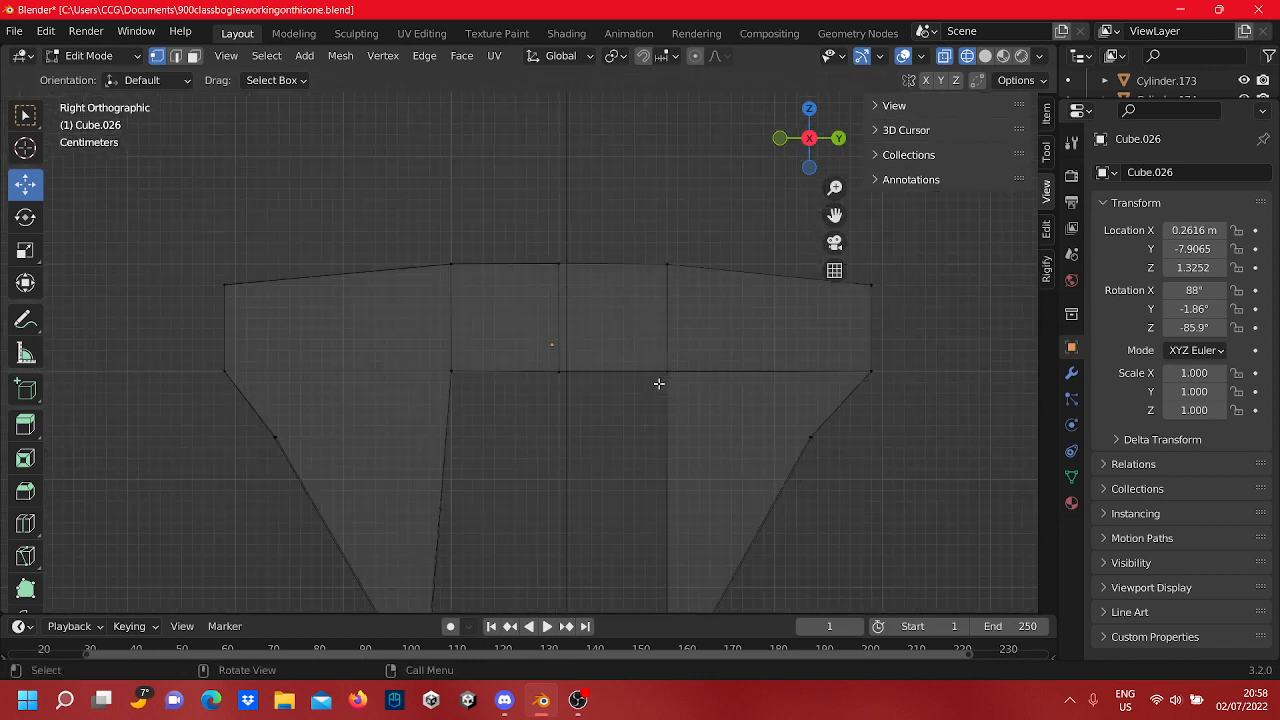
pyautogui.scroll(6, 614, 386)
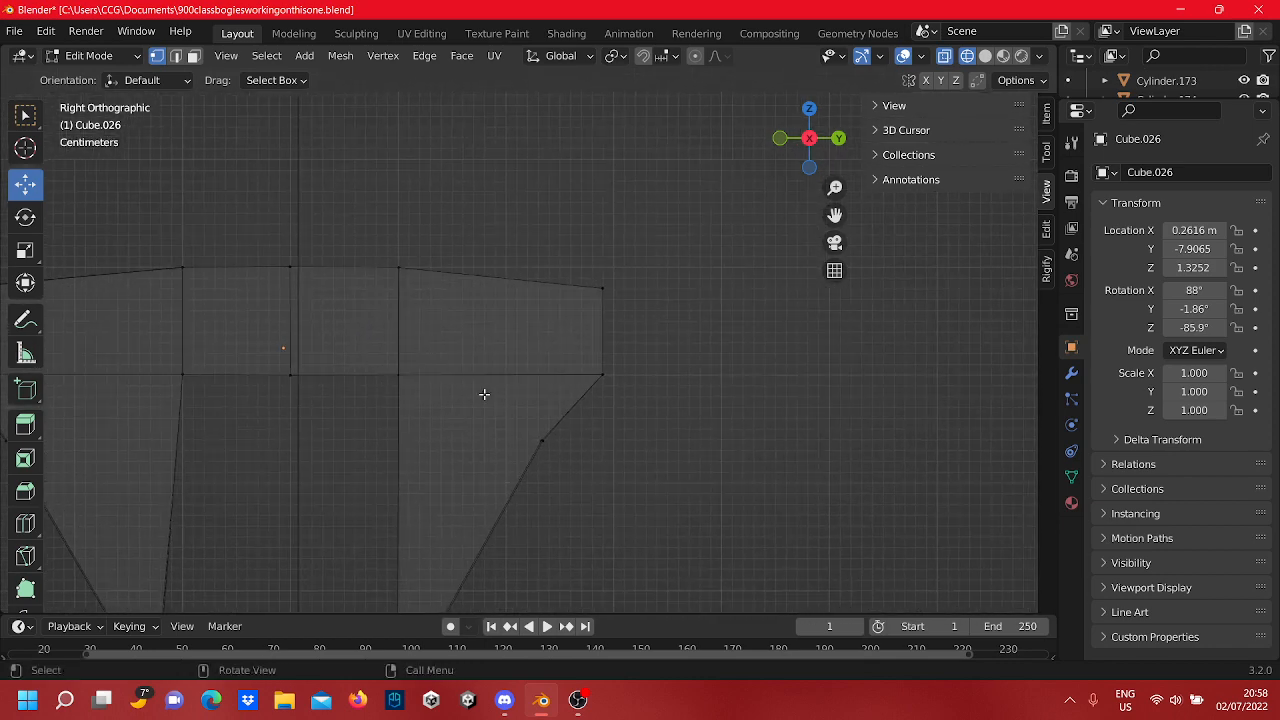
pyautogui.scroll(4, 758, 358)
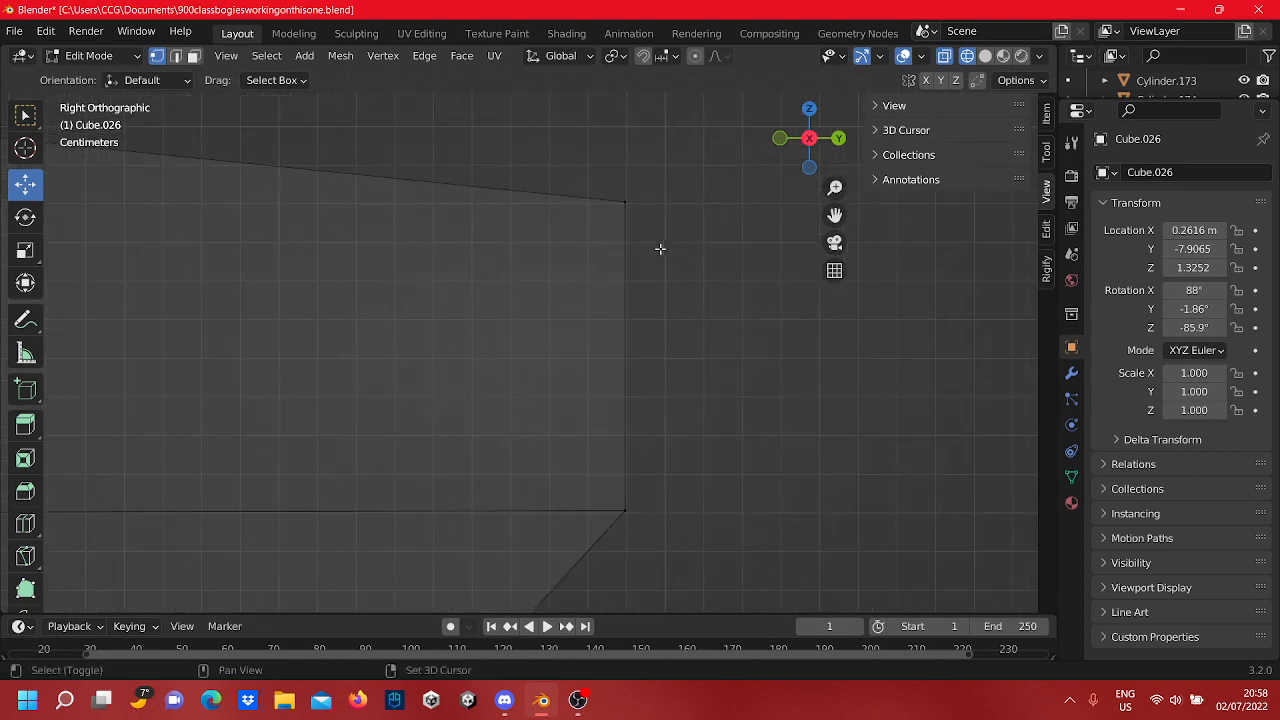
pyautogui.moveTo(702, 562); pyautogui.dragTo(590, 180)
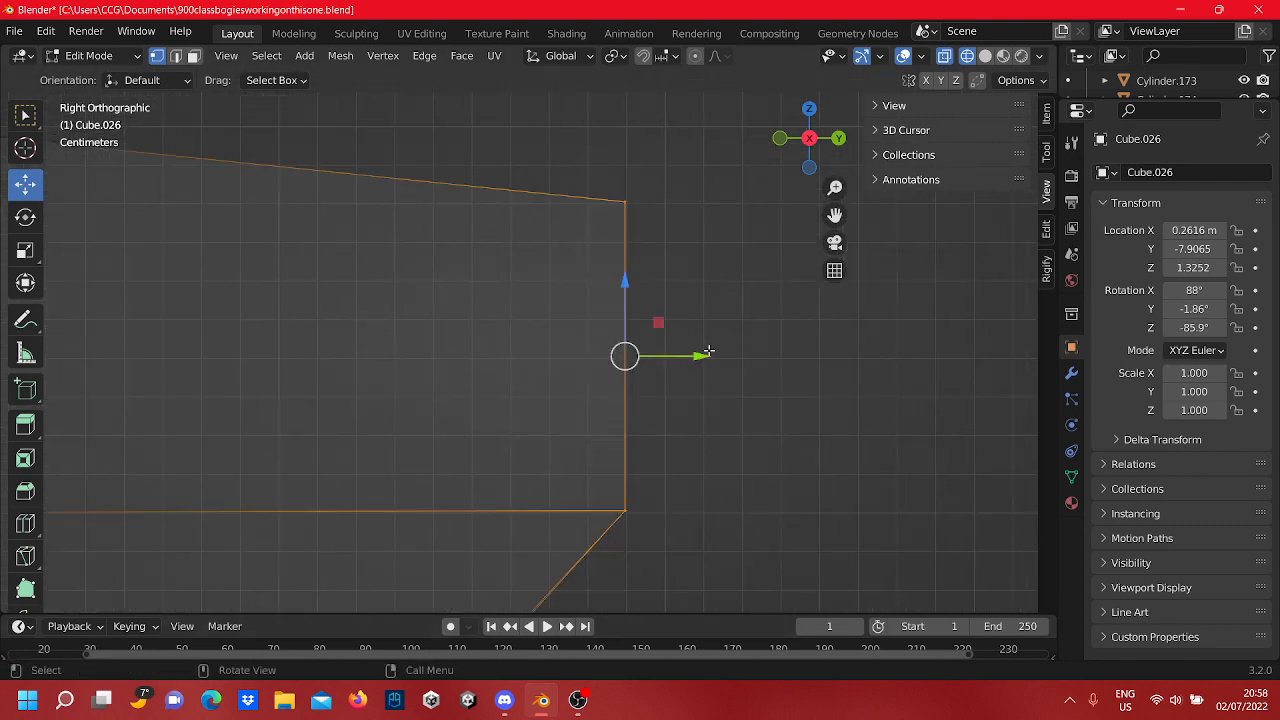
pyautogui.moveTo(698, 355); pyautogui.dragTo(744, 364)
pyautogui.click(721, 229)
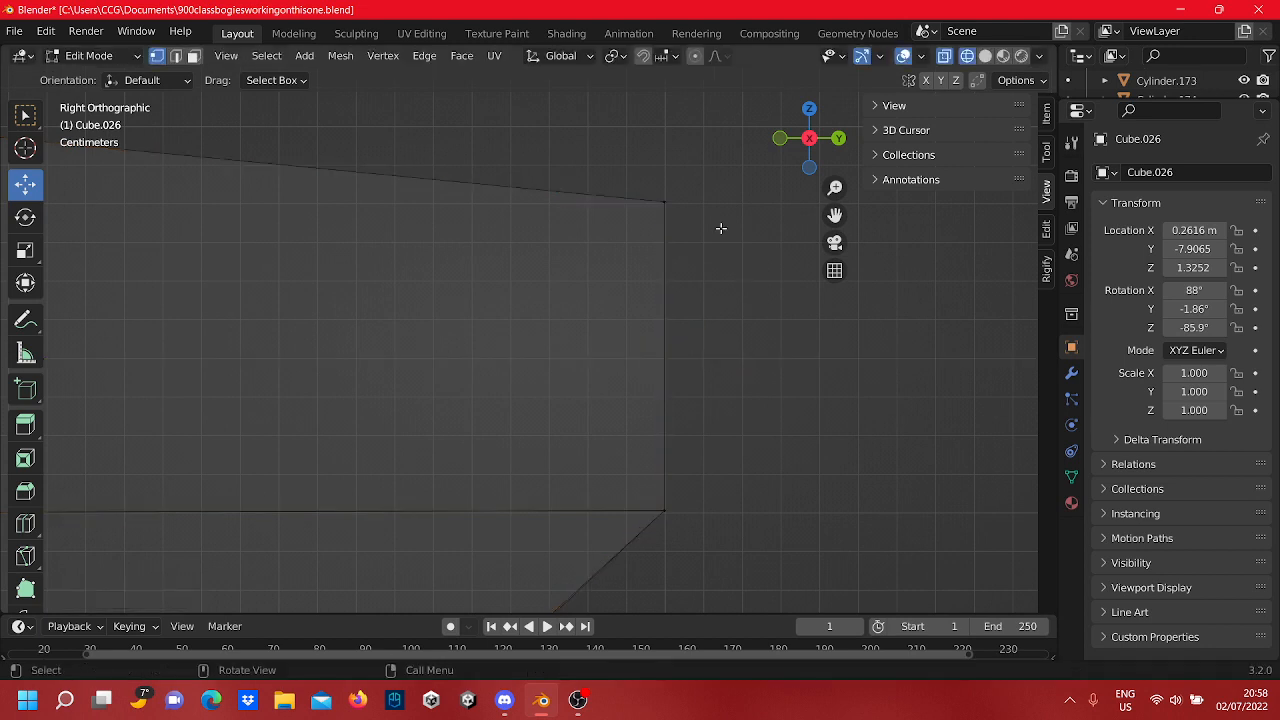
# Step: Nudge the +Y side's upper outer corner vertices down and toward +Y onto the crossing grid lines, then deselect them
pyautogui.scroll(4, 712, 240)
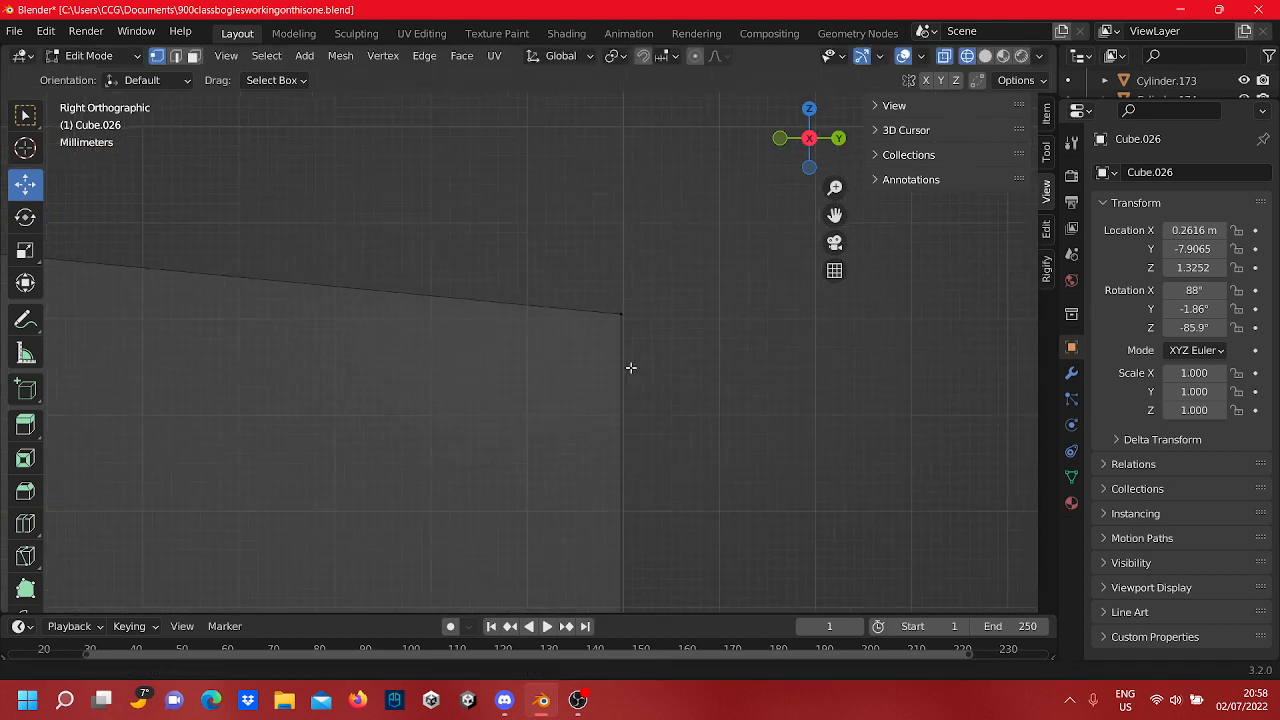
pyautogui.click(603, 268)
pyautogui.keyDown('shift'); pyautogui.moveTo(606, 329); pyautogui.dragTo(633, 350, button='middle'); pyautogui.keyUp('shift')
pyautogui.moveTo(626, 235); pyautogui.dragTo(626, 256)
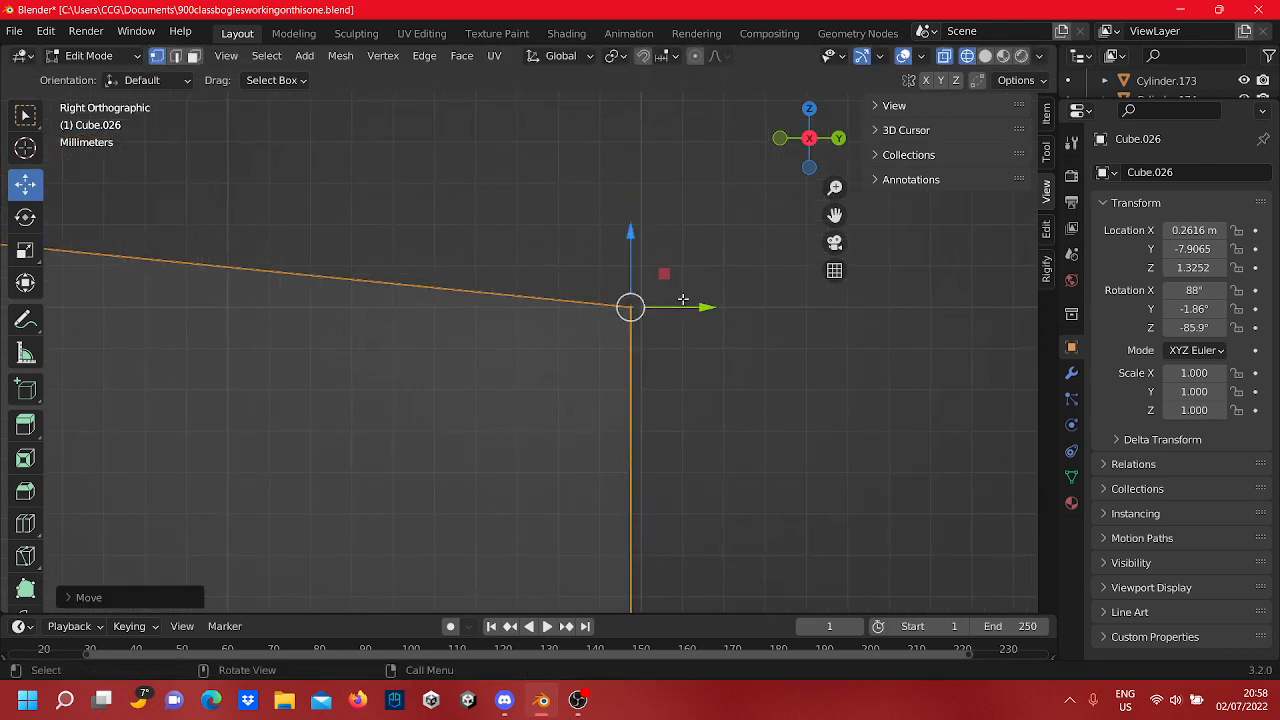
pyautogui.moveTo(686, 301); pyautogui.dragTo(697, 303)
pyautogui.click(737, 376)
pyautogui.scroll(-9, 737, 376)
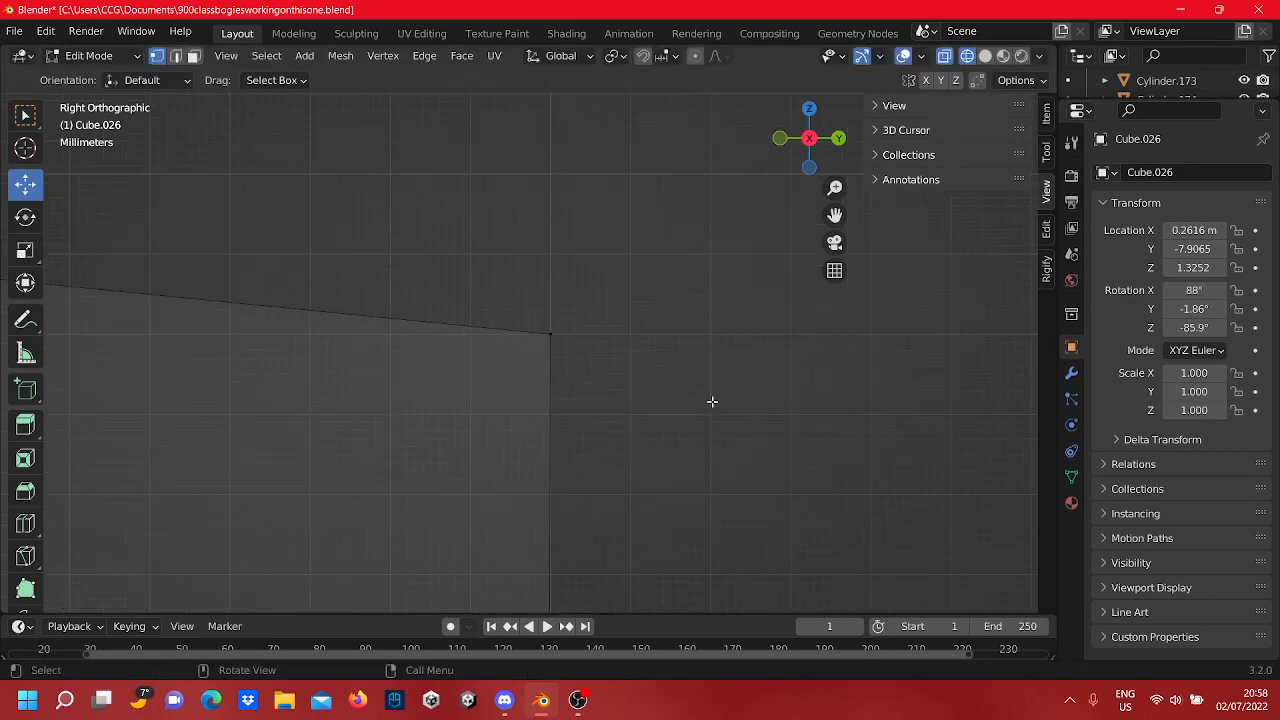
# Step: Nudge the +Y side's lower outer corner vertices toward +Y and down onto the crossing grid lines
pyautogui.scroll(-4, 712, 402)
pyautogui.keyDown('shift'); pyautogui.moveTo(545, 394); pyautogui.dragTo(640, 98, button='middle'); pyautogui.keyUp('shift')
pyautogui.scroll(4, 654, 194)
pyautogui.keyDown('shift'); pyautogui.moveTo(634, 184); pyautogui.dragTo(460, 317, button='middle'); pyautogui.keyUp('shift')
pyautogui.scroll(4, 470, 315)
pyautogui.keyDown('shift'); pyautogui.moveTo(720, 226); pyautogui.dragTo(706, 284, button='middle'); pyautogui.keyUp('shift')
pyautogui.scroll(4, 660, 376)
pyautogui.press('b')
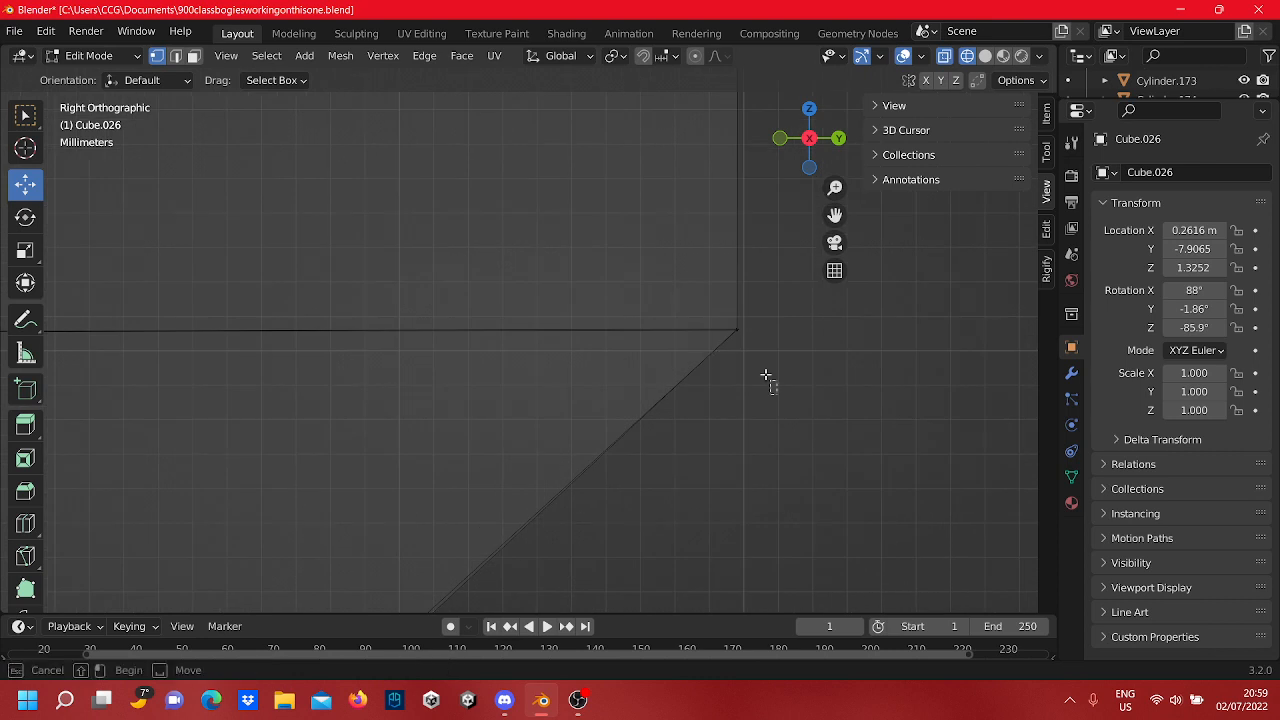
pyautogui.moveTo(765, 375); pyautogui.dragTo(700, 312)
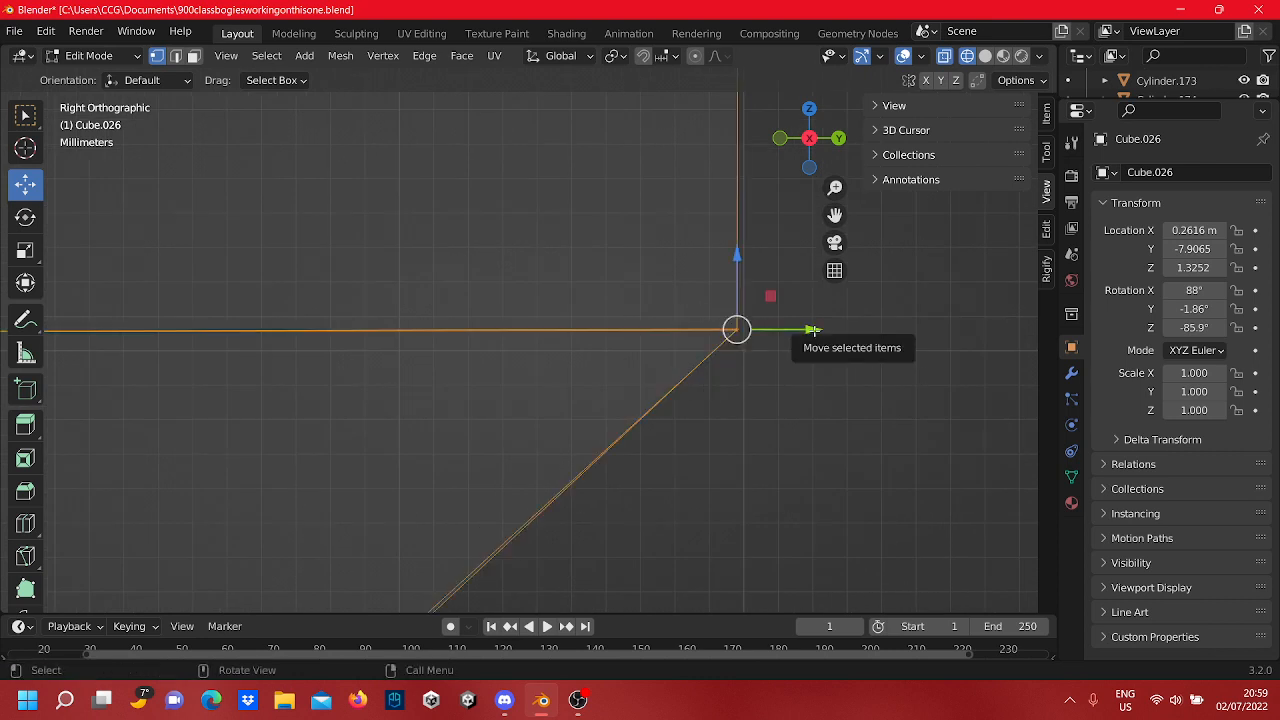
pyautogui.moveTo(814, 331); pyautogui.dragTo(826, 331)
pyautogui.moveTo(752, 258); pyautogui.dragTo(743, 277)
pyautogui.keyDown('shift'); pyautogui.moveTo(743, 277); pyautogui.dragTo(661, 284, button='middle'); pyautogui.keyUp('shift')
pyautogui.scroll(-6, 786, 429)
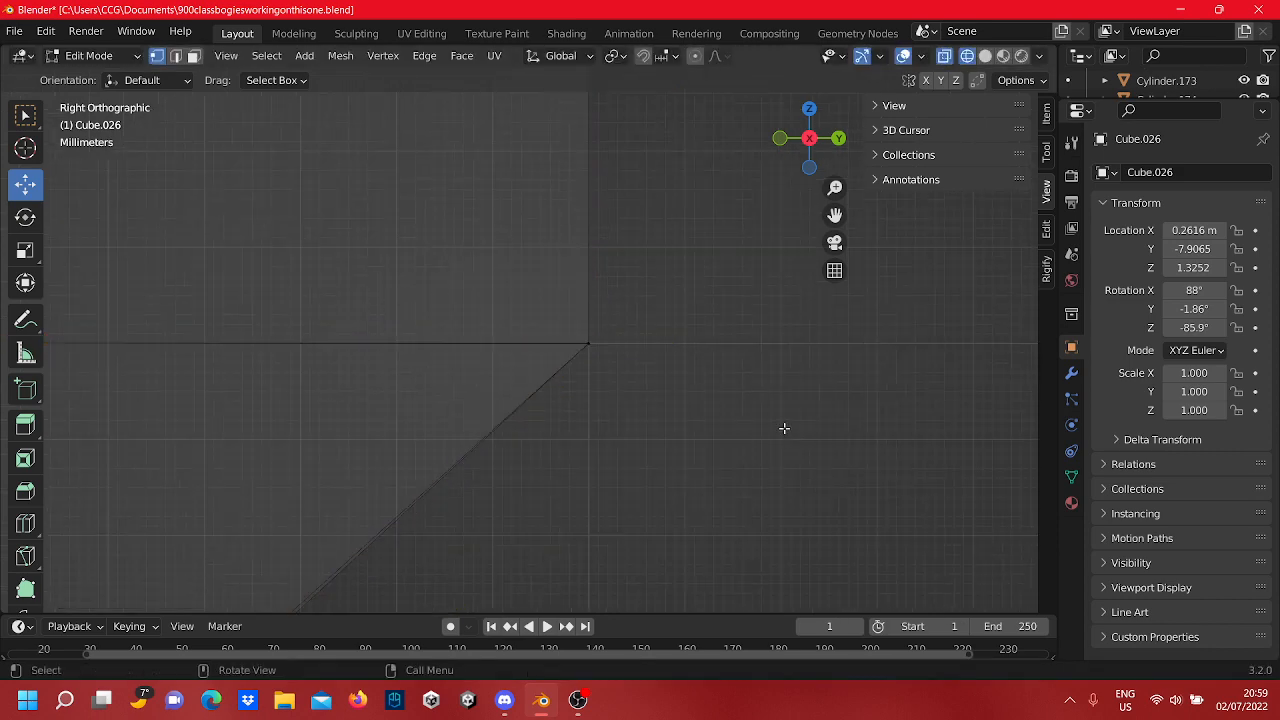
# Step: Shift the upper and lower outer corner vertices on the -Y side together toward +Y onto the vertical grid line, then deselect them
pyautogui.keyDown('shift'); pyautogui.moveTo(630, 398); pyautogui.dragTo(835, 385, button='middle'); pyautogui.keyUp('shift')
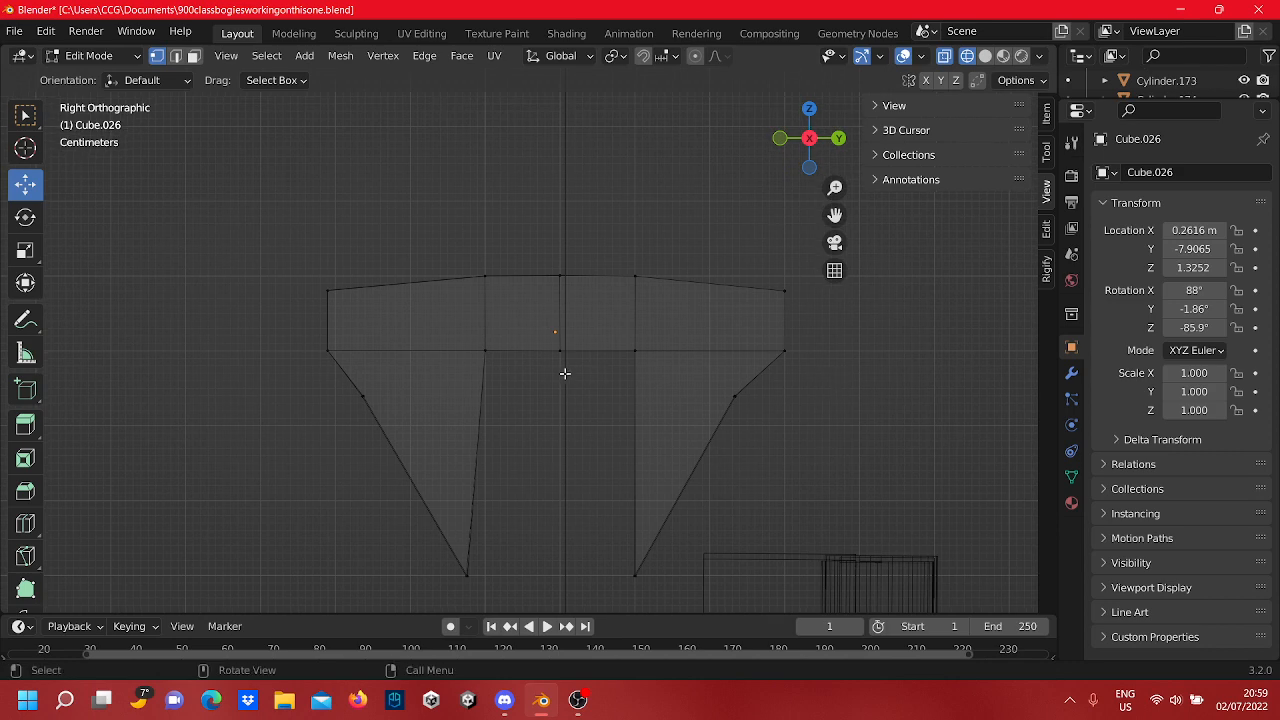
pyautogui.scroll(2, 556, 372)
pyautogui.keyDown('shift'); pyautogui.moveTo(583, 419); pyautogui.dragTo(698, 437, button='middle'); pyautogui.keyUp('shift')
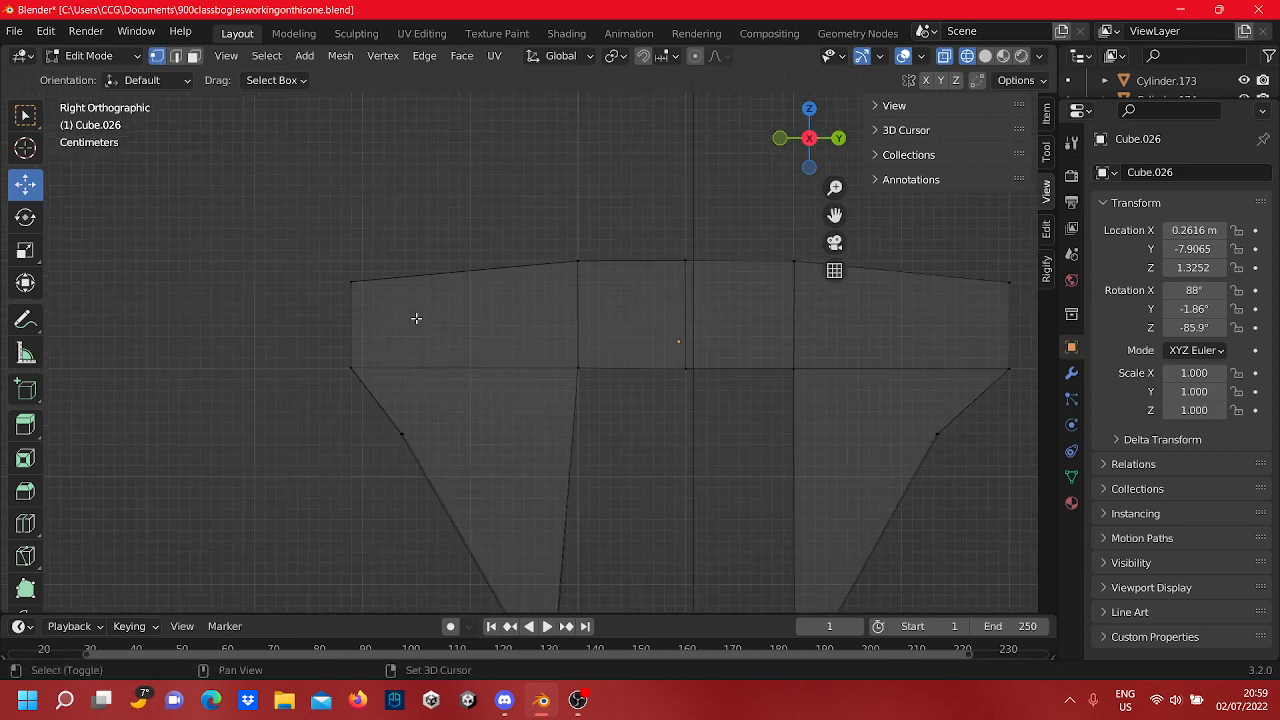
pyautogui.keyDown('shift'); pyautogui.moveTo(417, 318); pyautogui.dragTo(652, 314, button='middle'); pyautogui.keyUp('shift')
pyautogui.scroll(3, 648, 330)
pyautogui.keyDown('shift'); pyautogui.moveTo(637, 364); pyautogui.dragTo(617, 400, button='middle'); pyautogui.keyUp('shift')
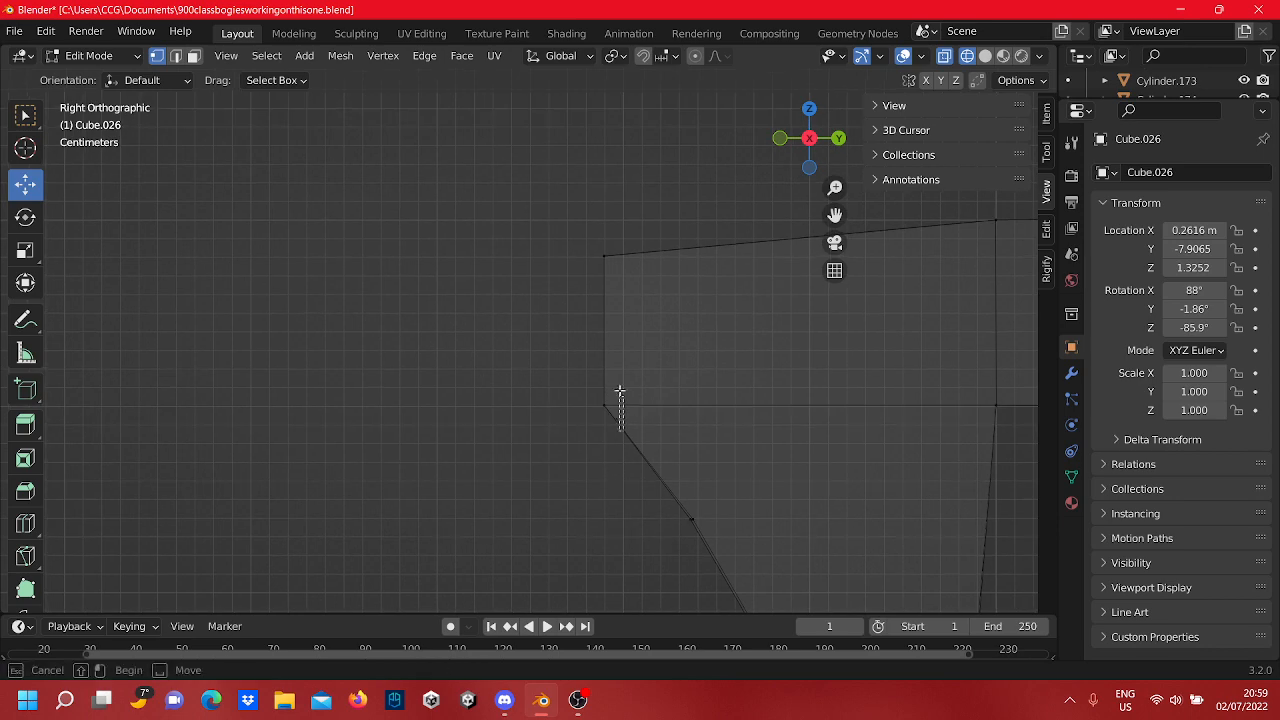
pyautogui.moveTo(620, 425); pyautogui.dragTo(592, 236)
pyautogui.moveTo(660, 329); pyautogui.dragTo(693, 339)
pyautogui.click(588, 376)
pyautogui.scroll(-6, 576, 356)
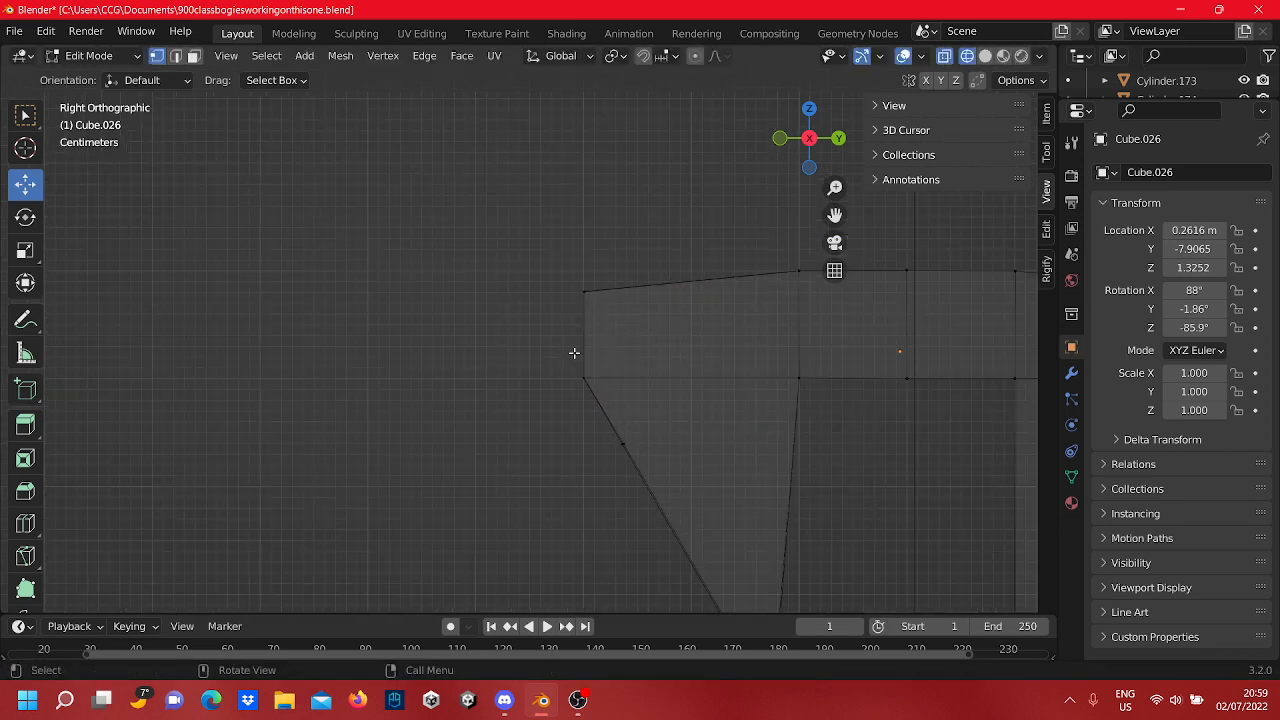
# Step: Shift the bend vertices on the +Y leg's outer edge toward -Y to the nearest vertical grid line
pyautogui.keyDown('shift'); pyautogui.moveTo(817, 472); pyautogui.dragTo(440, 371, button='middle'); pyautogui.keyUp('shift')
pyautogui.scroll(3, 684, 386)
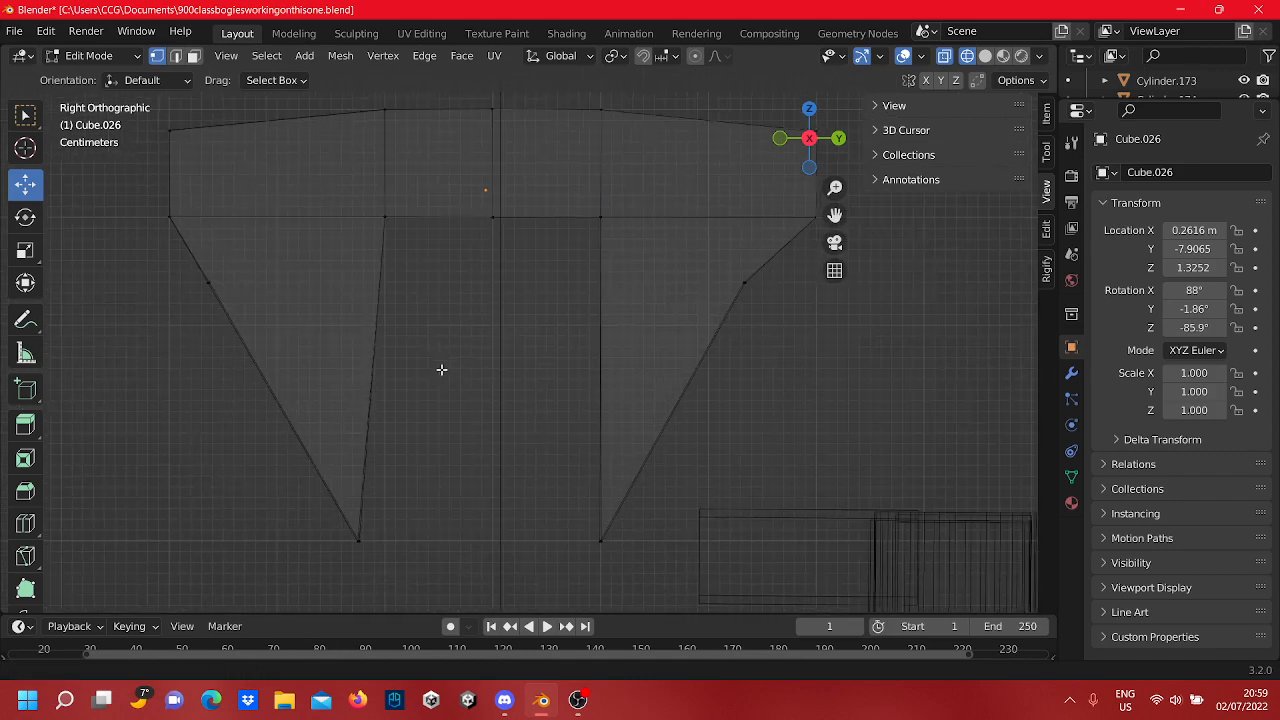
pyautogui.scroll(-2, 555, 358)
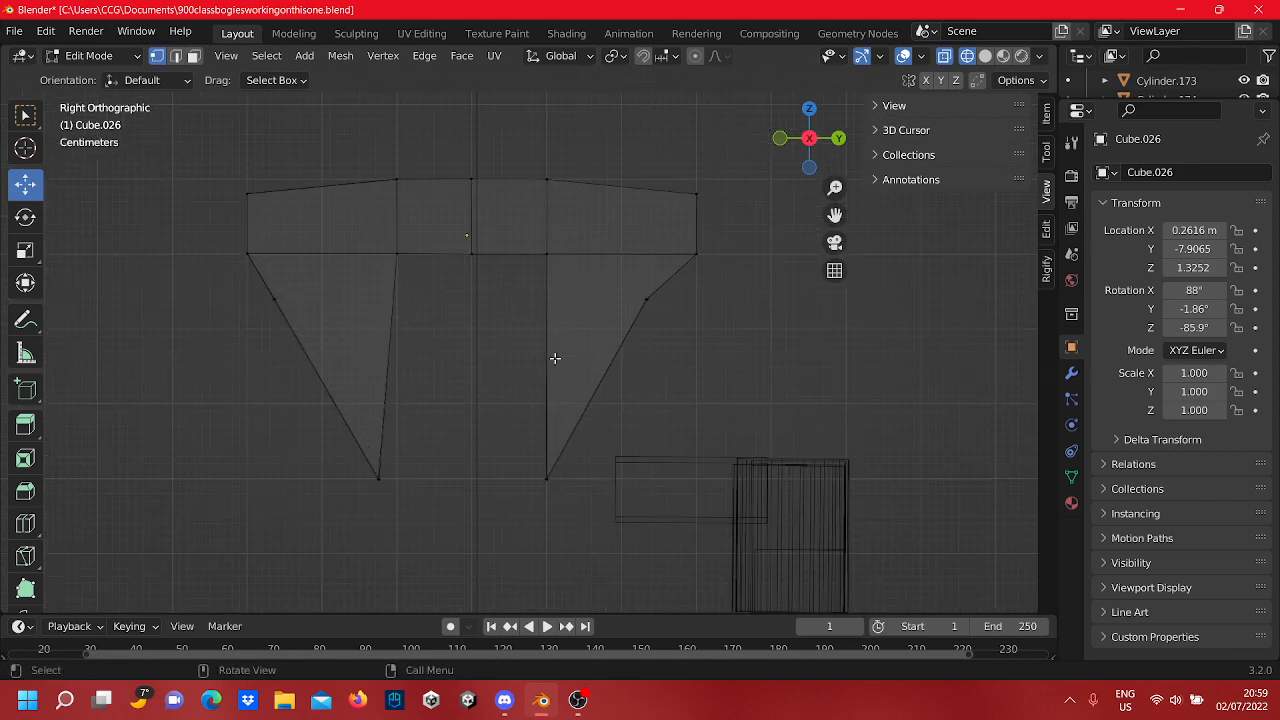
pyautogui.scroll(3, 555, 358)
pyautogui.keyDown('shift'); pyautogui.moveTo(580, 357); pyautogui.dragTo(637, 319, button='middle'); pyautogui.keyUp('shift')
pyautogui.keyDown('shift'); pyautogui.moveTo(685, 445); pyautogui.dragTo(515, 539, button='middle'); pyautogui.keyUp('shift')
pyautogui.scroll(4, 720, 326)
pyautogui.keyDown('shift'); pyautogui.moveTo(700, 300); pyautogui.dragTo(641, 323, button='middle'); pyautogui.keyUp('shift')
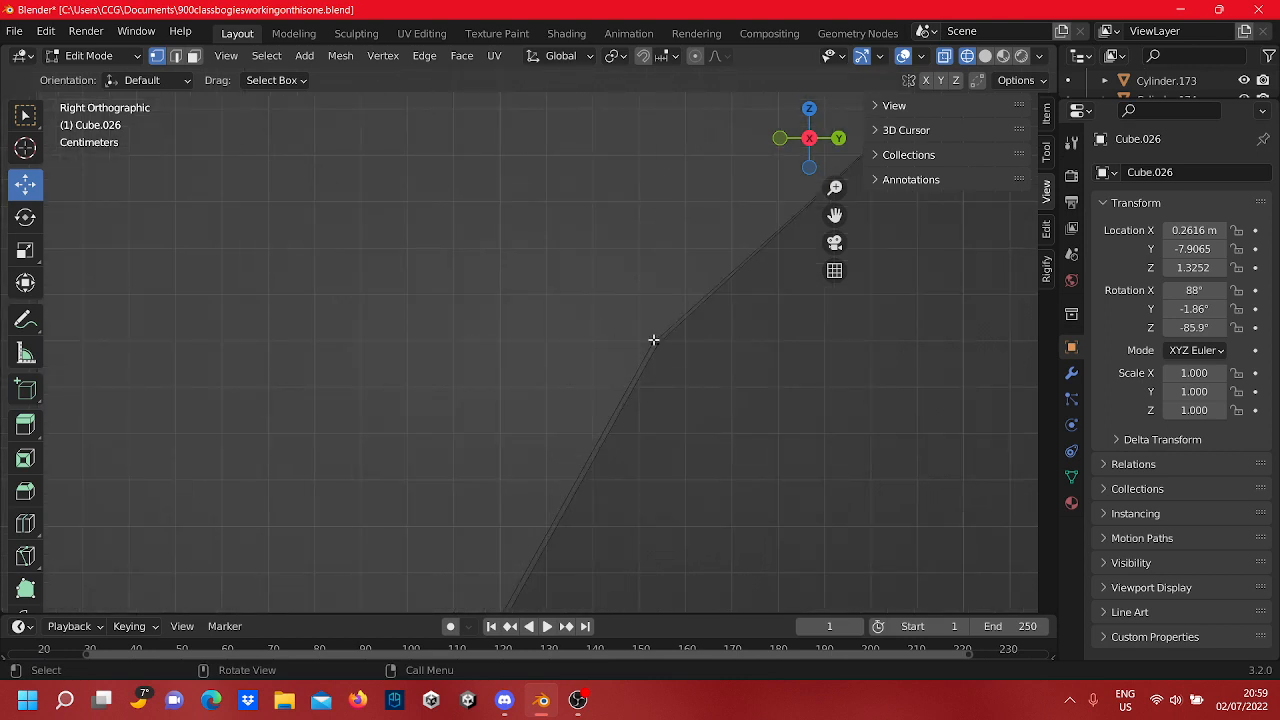
pyautogui.moveTo(651, 302); pyautogui.dragTo(655, 296)
pyautogui.moveTo(722, 333)
pyautogui.mouseDown()
pyautogui.moveTo(691, 354)
pyautogui.moveTo(707, 348)
pyautogui.mouseUp()
pyautogui.click(658, 343)
pyautogui.scroll(3, 696, 374)
pyautogui.keyDown('shift'); pyautogui.moveTo(694, 380); pyautogui.dragTo(500, 389, button='middle'); pyautogui.keyUp('shift')
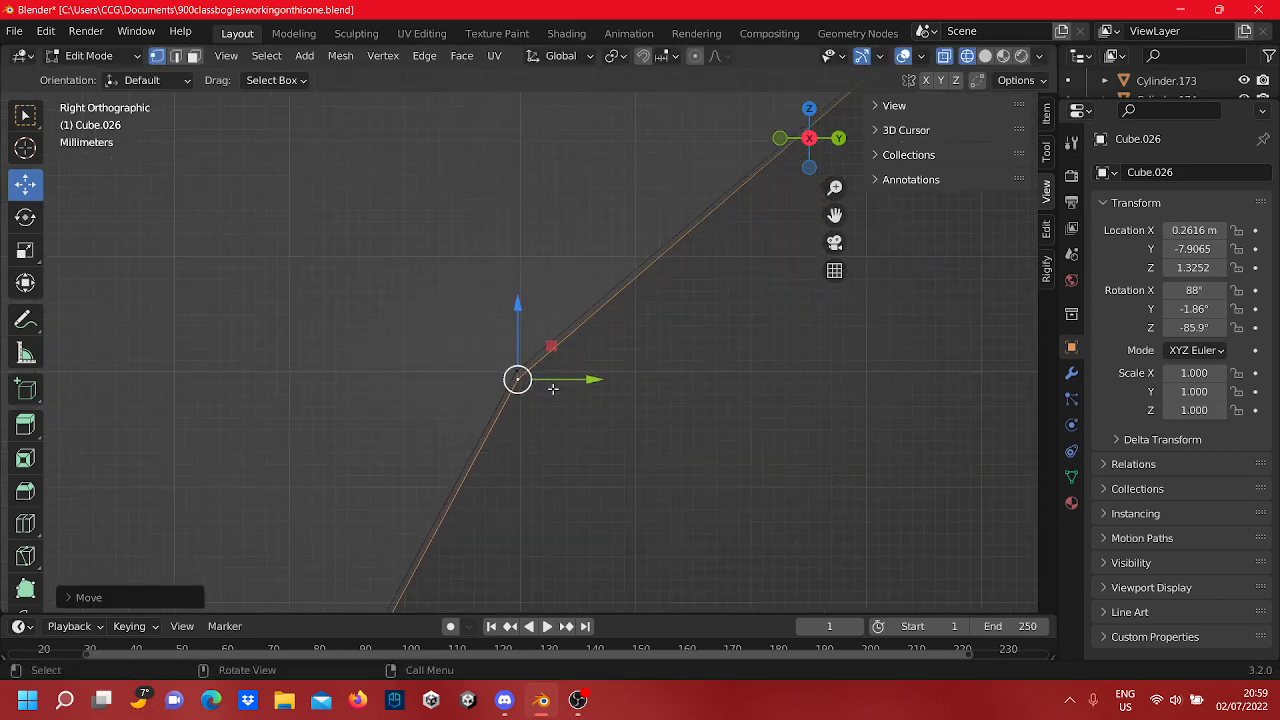
# Step: Move the +Y leg's two outer bend vertices individually along Y and Z onto the same grid line crossing
pyautogui.scroll(9, 575, 430)
pyautogui.moveTo(602, 473); pyautogui.dragTo(740, 250, button='middle')
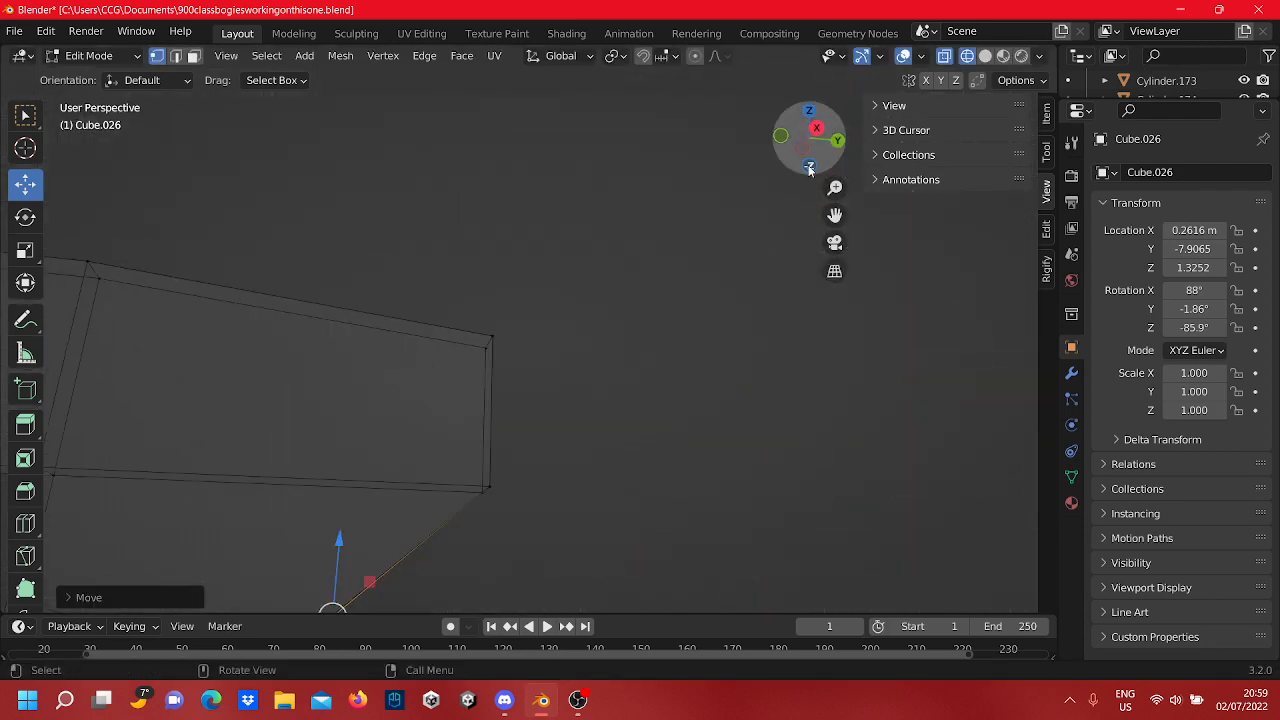
pyautogui.click(818, 127)
pyautogui.keyDown('shift'); pyautogui.moveTo(683, 328); pyautogui.dragTo(703, 277, button='middle'); pyautogui.keyUp('shift')
pyautogui.keyDown('shift'); pyautogui.moveTo(562, 468); pyautogui.dragTo(649, 260, button='middle'); pyautogui.keyUp('shift')
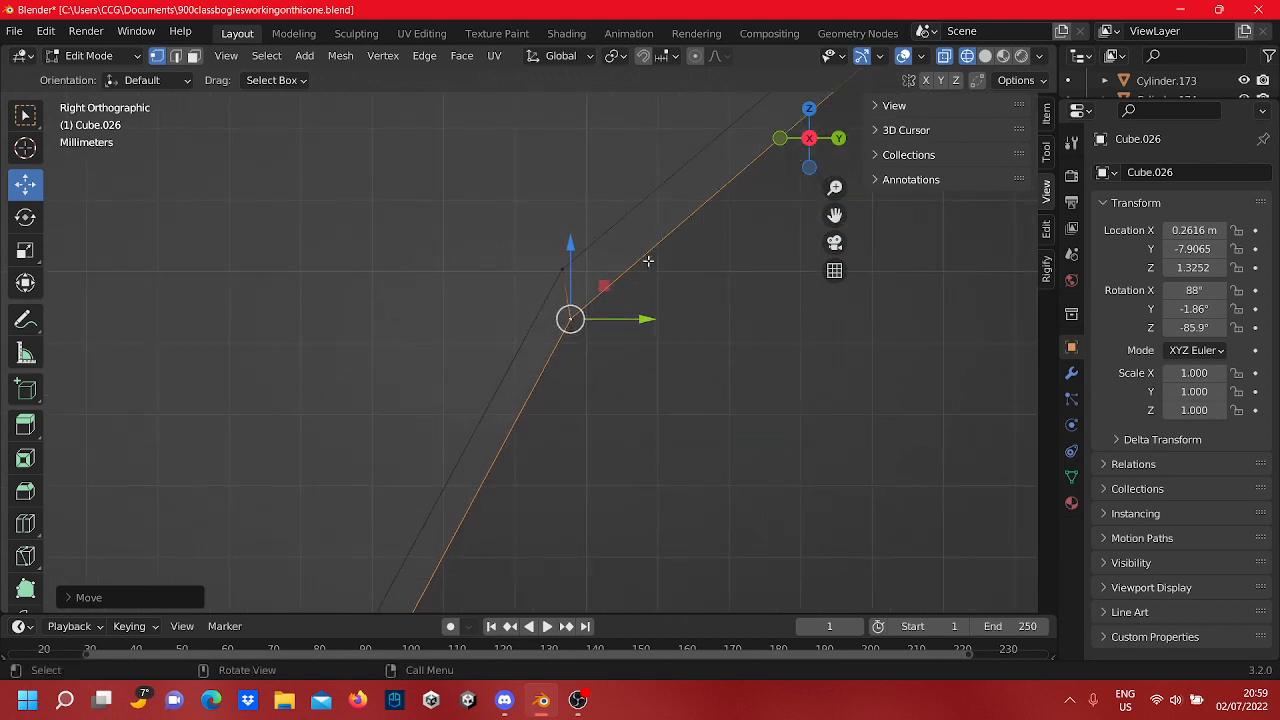
pyautogui.scroll(5, 643, 245)
pyautogui.keyDown('shift'); pyautogui.moveTo(631, 218); pyautogui.dragTo(531, 251, button='middle'); pyautogui.keyUp('shift')
pyautogui.press('g')
pyautogui.press('y')
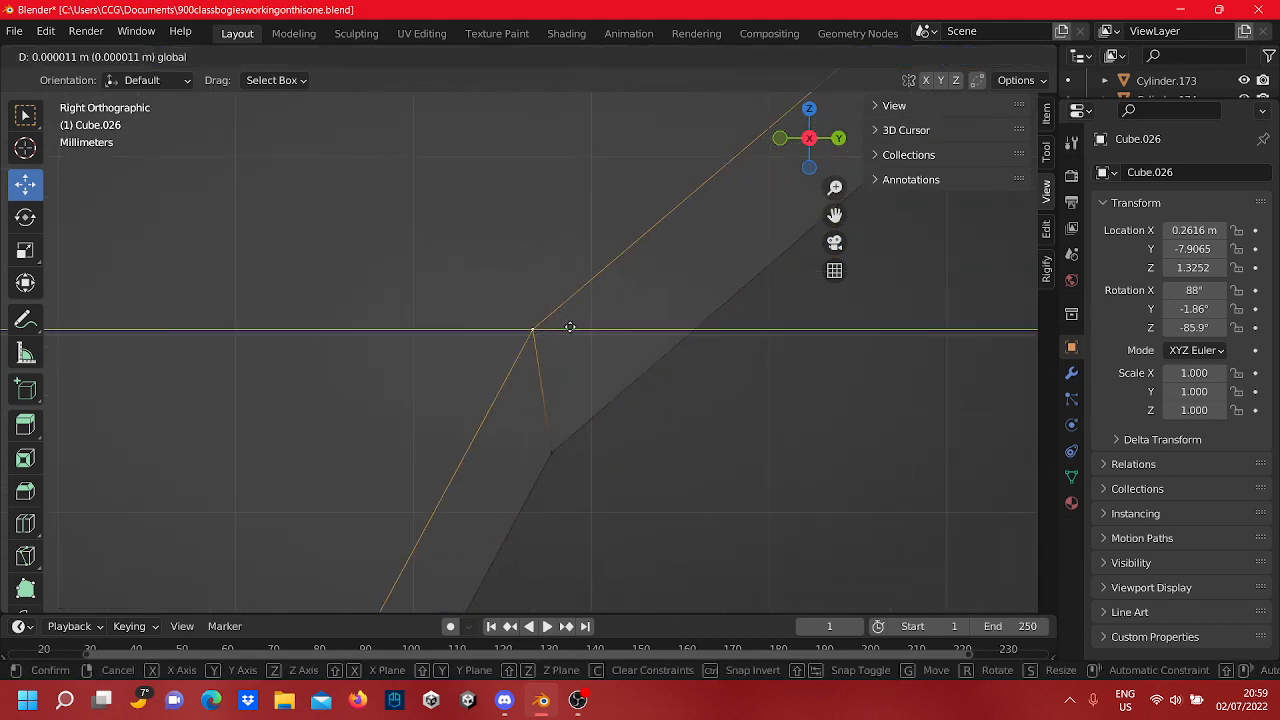
pyautogui.click(623, 337)
pyautogui.press('g')
pyautogui.press('z')
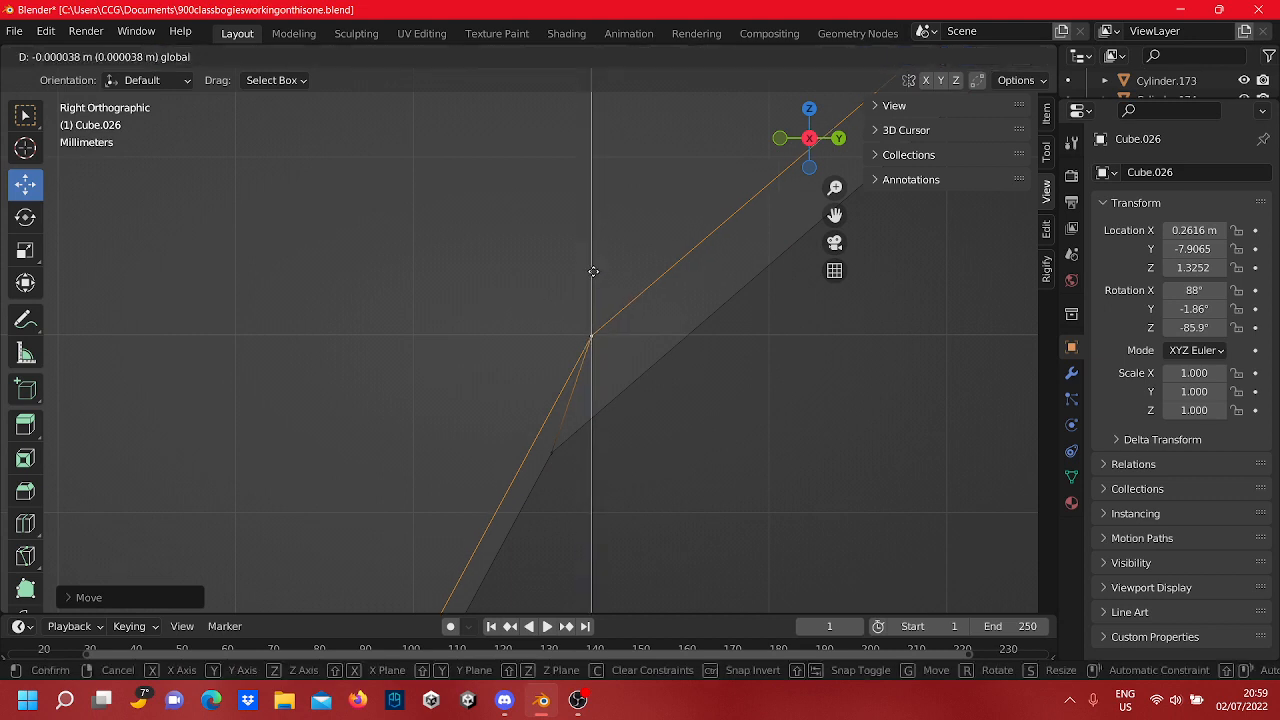
pyautogui.click(600, 477)
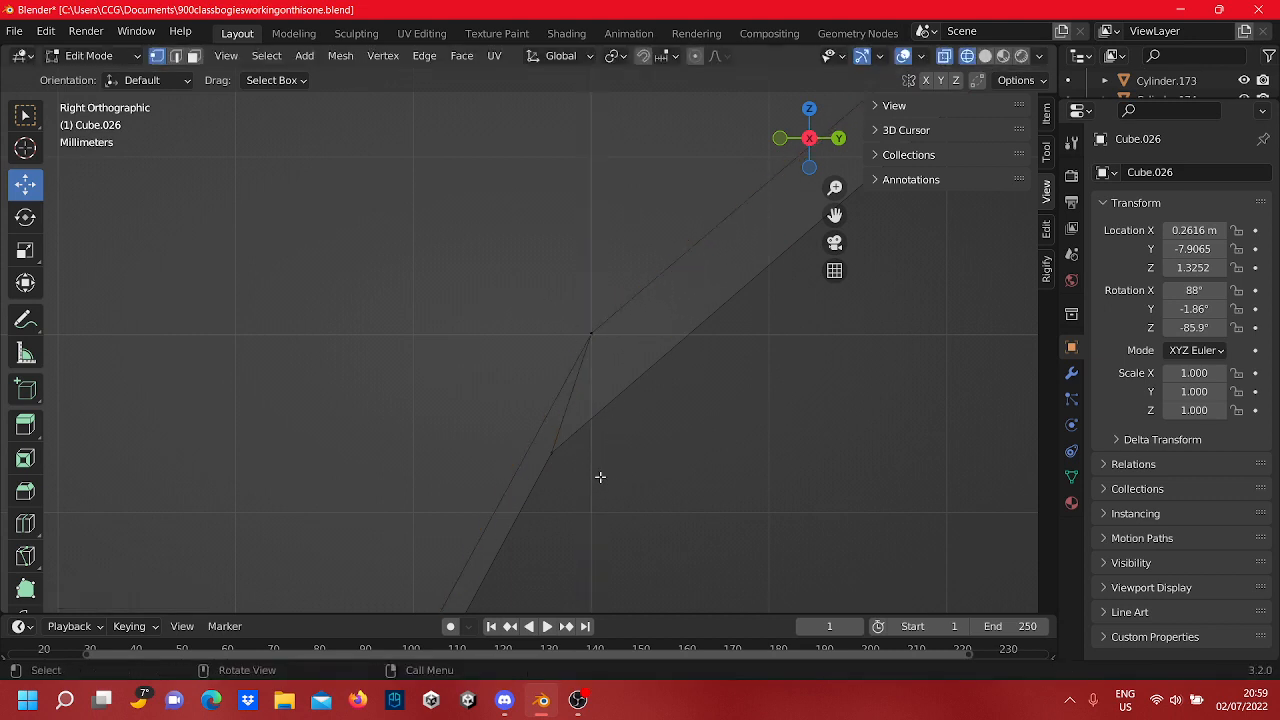
pyautogui.moveTo(590, 447); pyautogui.dragTo(636, 449)
pyautogui.moveTo(594, 381); pyautogui.dragTo(603, 253)
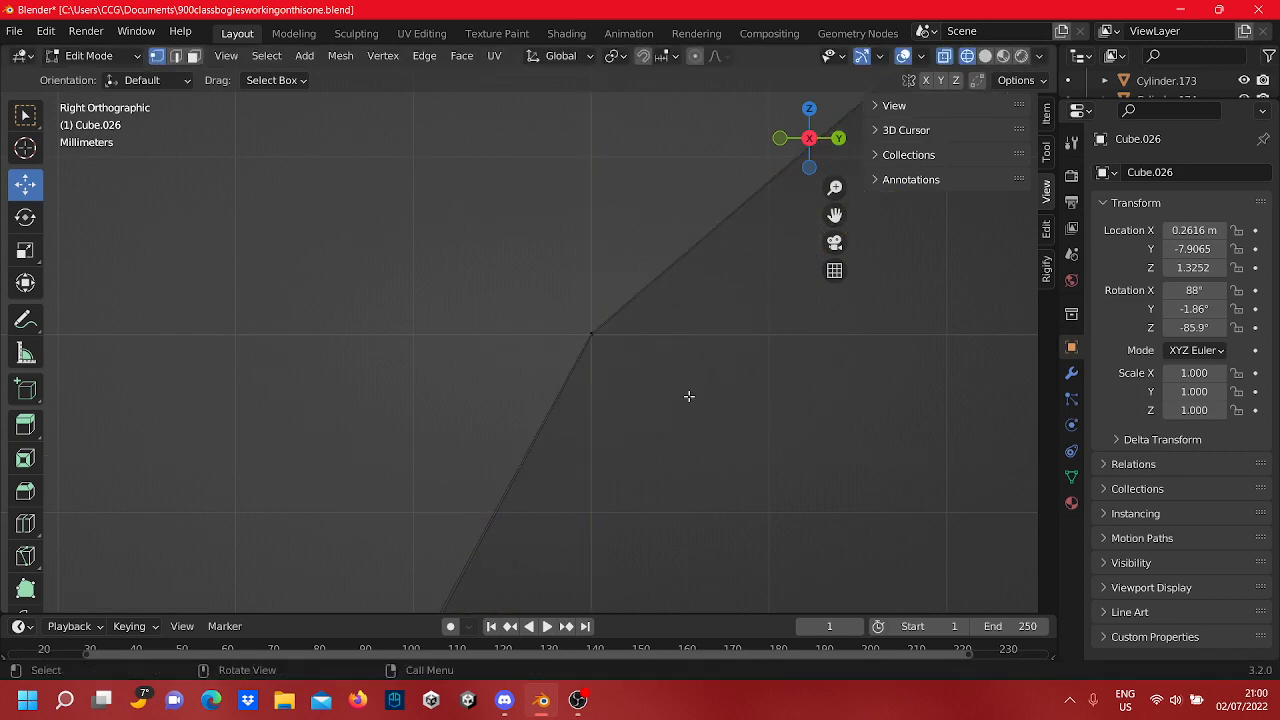
# Step: Move the lower tip vertices of the -Y leg toward +Y in line with the leg's upper inner corner, then deselect them
pyautogui.scroll(-6, 650, 390)
pyautogui.scroll(-5, 643, 397)
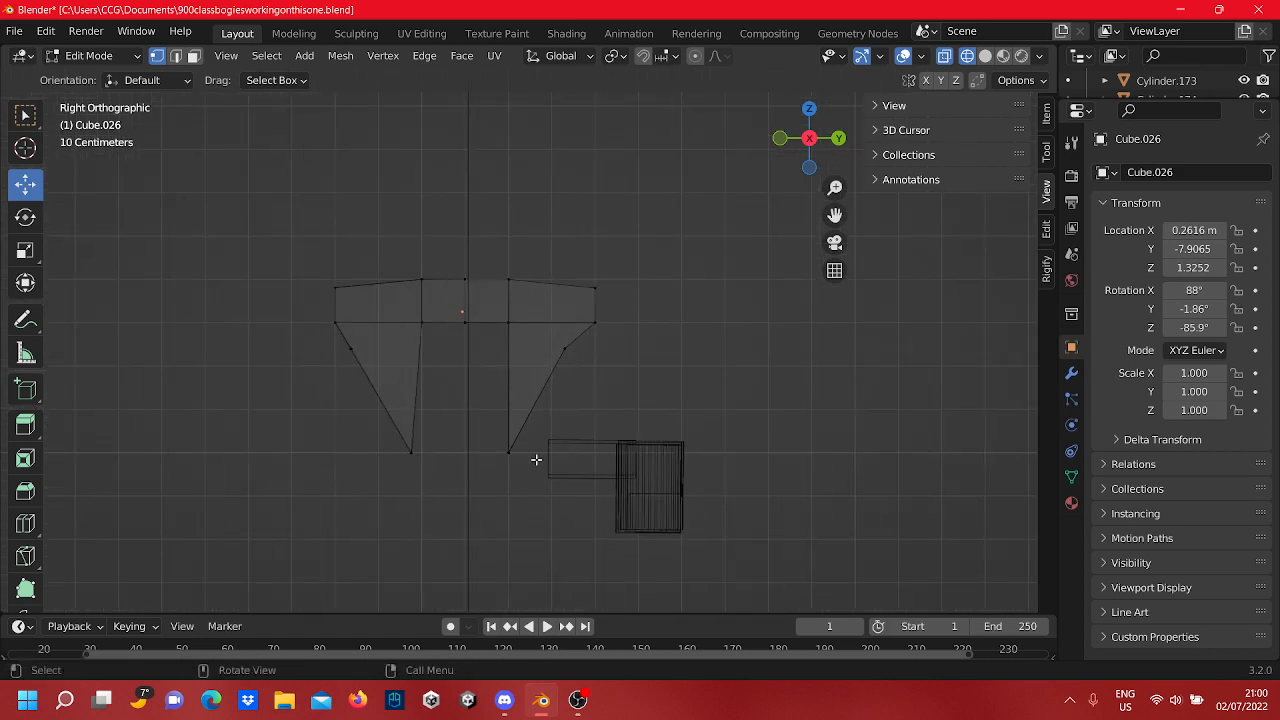
pyautogui.press('a')
pyautogui.click(460, 414)
pyautogui.scroll(10, 458, 412)
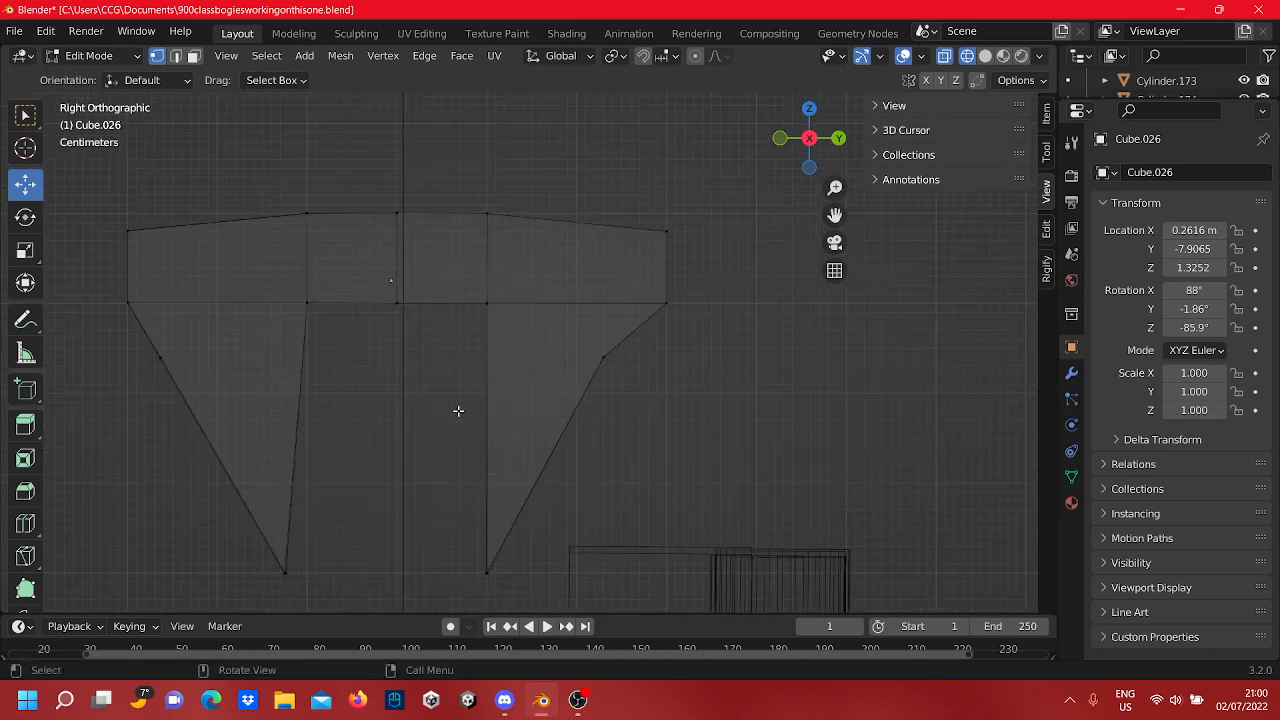
pyautogui.keyDown('shift'); pyautogui.moveTo(314, 406); pyautogui.dragTo(817, 340, button='middle'); pyautogui.keyUp('shift')
pyautogui.scroll(-4, 760, 360)
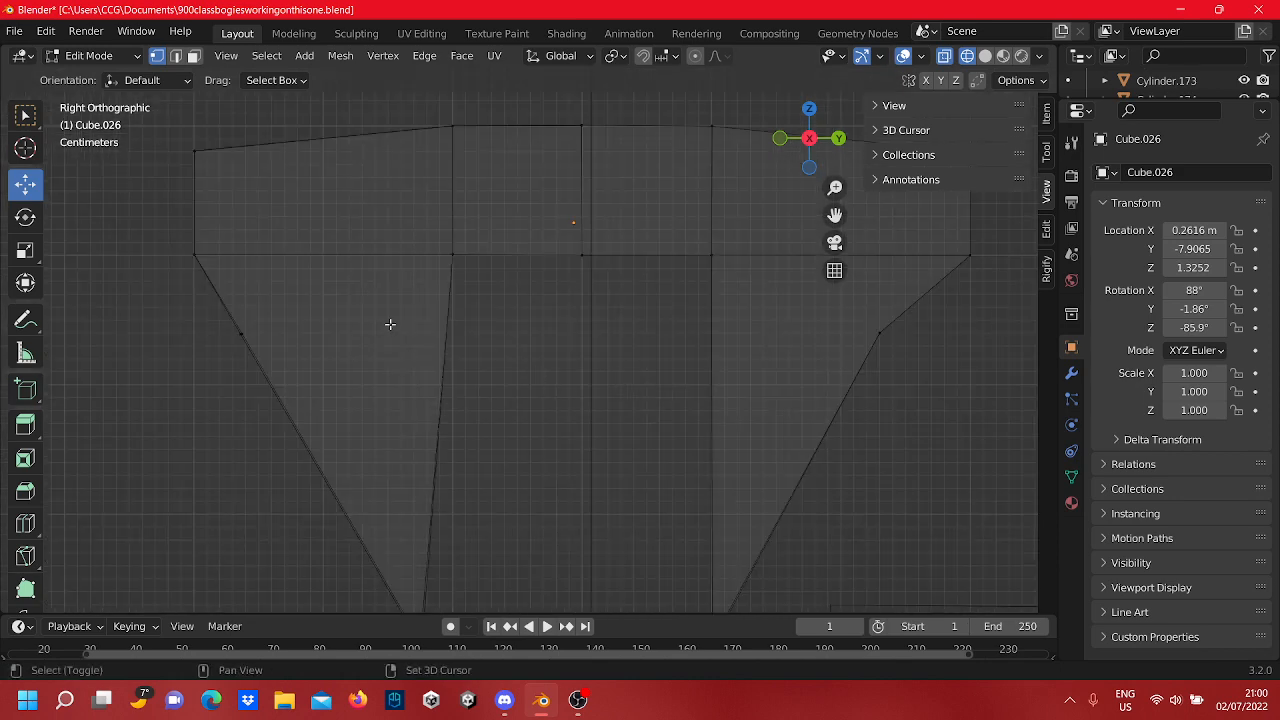
pyautogui.keyDown('shift'); pyautogui.moveTo(390, 324); pyautogui.dragTo(512, 266, button='middle'); pyautogui.keyUp('shift')
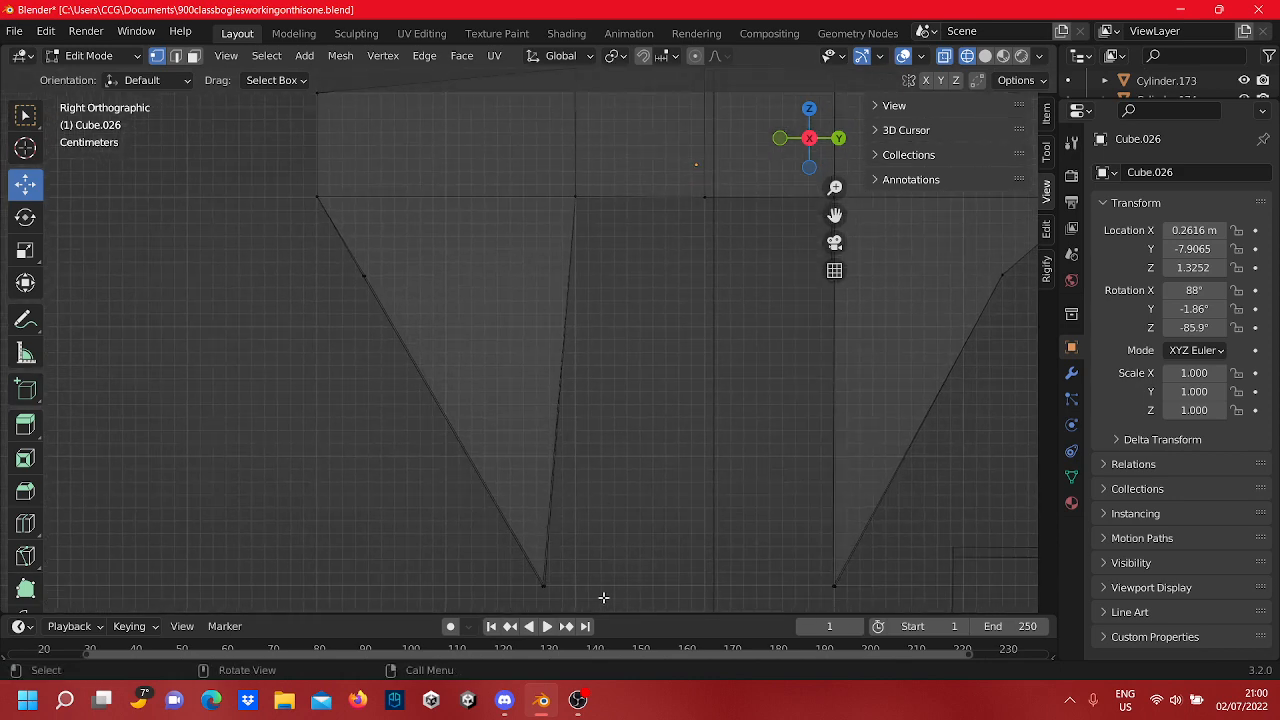
pyautogui.click(513, 554)
pyautogui.moveTo(591, 588); pyautogui.dragTo(619, 581)
pyautogui.scroll(1, 622, 580)
pyautogui.click(669, 508)
# Step: Move the outermost tip vertex of the -Y leg up along Z and toward +Y onto the grid line crossing
pyautogui.keyDown('shift'); pyautogui.moveTo(671, 516); pyautogui.dragTo(683, 360, button='middle'); pyautogui.keyUp('shift')
pyautogui.scroll(4, 690, 372)
pyautogui.keyDown('shift'); pyautogui.moveTo(711, 401); pyautogui.dragTo(661, 259, button='middle'); pyautogui.keyUp('shift')
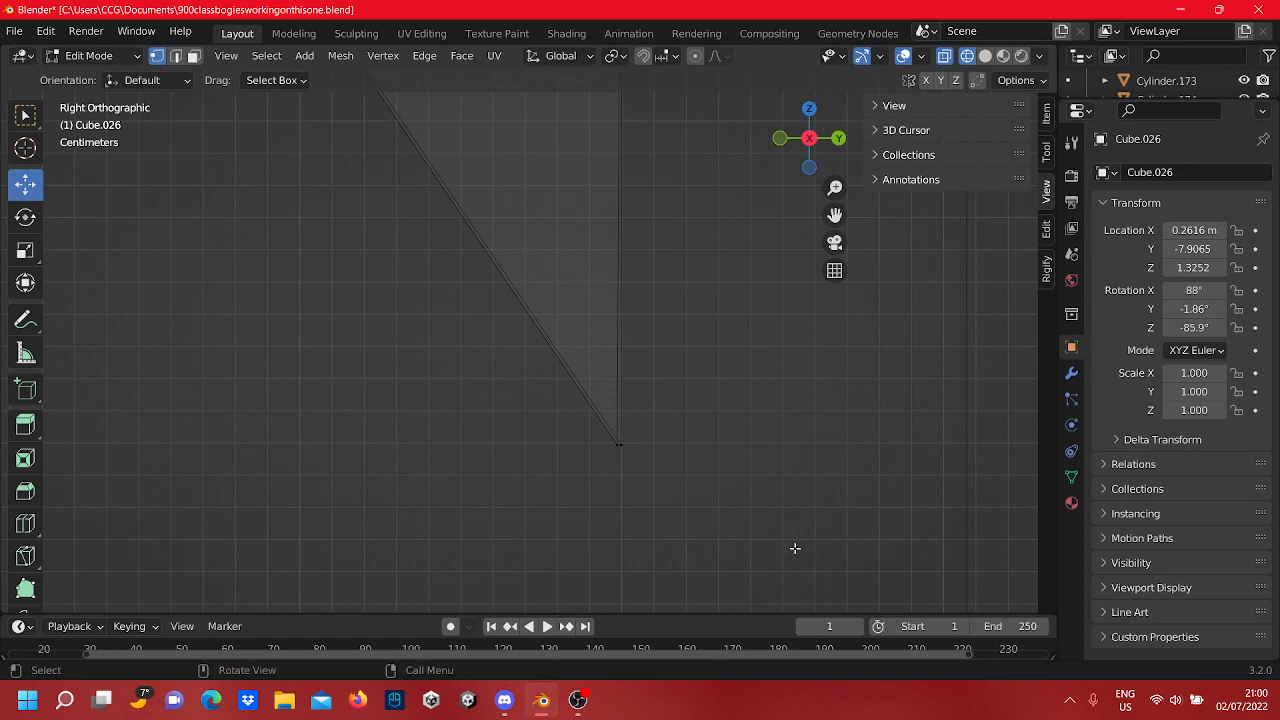
pyautogui.scroll(11, 793, 545)
pyautogui.keyDown('shift'); pyautogui.moveTo(743, 457); pyautogui.dragTo(488, 160, button='middle'); pyautogui.keyUp('shift')
pyautogui.scroll(-6, 540, 225)
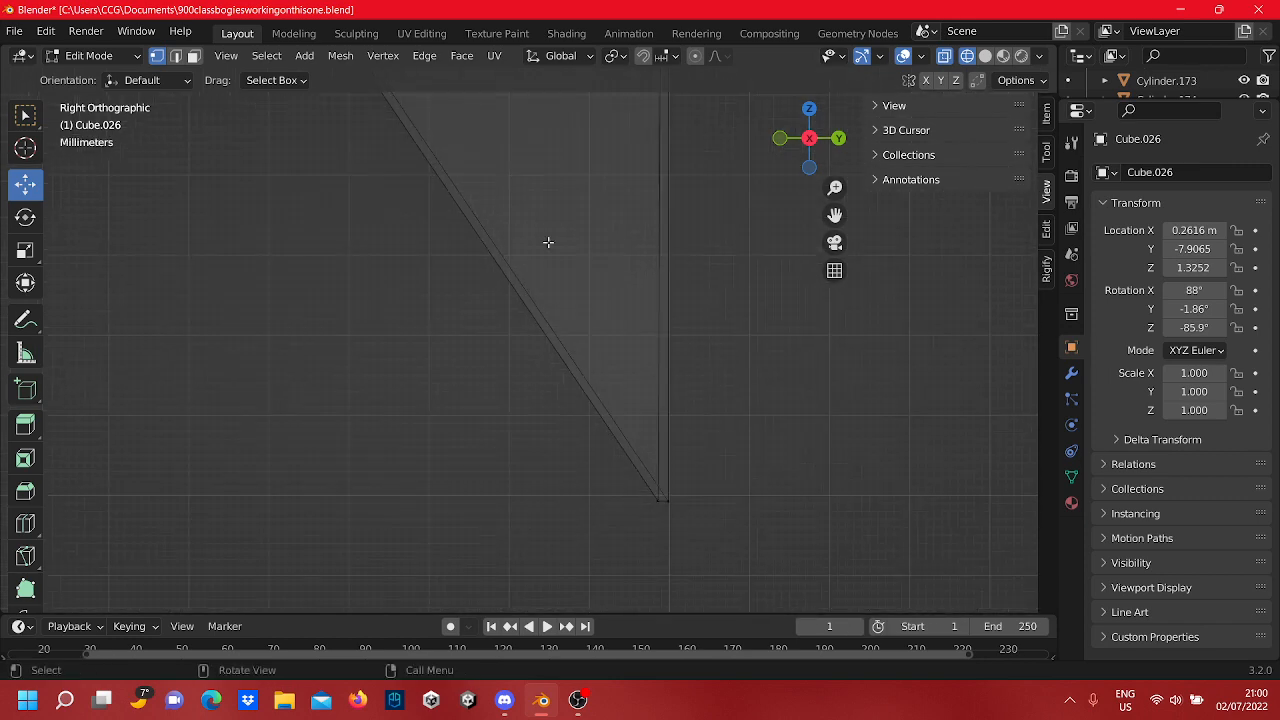
pyautogui.keyDown('shift'); pyautogui.moveTo(567, 248); pyautogui.dragTo(483, 103, button='middle'); pyautogui.keyUp('shift')
pyautogui.scroll(11, 546, 171)
pyautogui.keyDown('shift'); pyautogui.moveTo(849, 349); pyautogui.dragTo(548, 242, button='middle'); pyautogui.keyUp('shift')
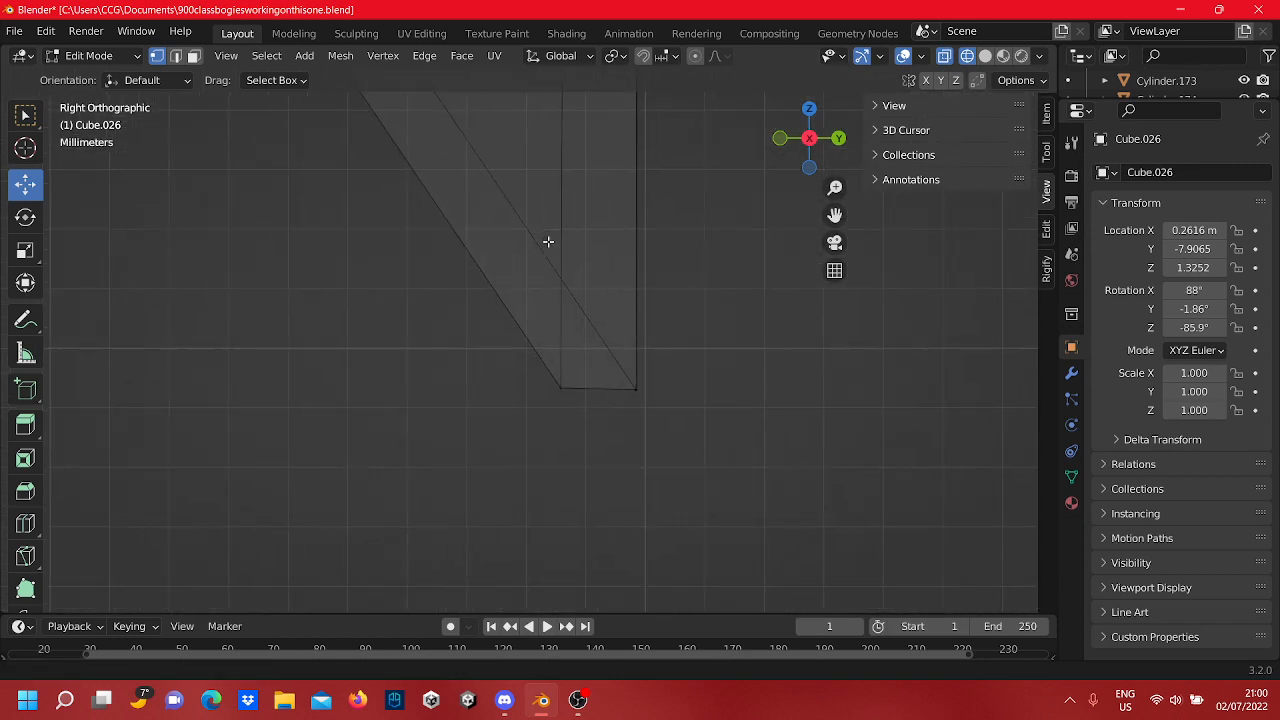
pyautogui.moveTo(564, 340); pyautogui.dragTo(563, 289)
pyautogui.moveTo(635, 347); pyautogui.dragTo(719, 344)
# Step: Raise the -Y leg's other tip vertex and shift it toward +Y onto the same grid line crossing, then deselect it
pyautogui.click(642, 390)
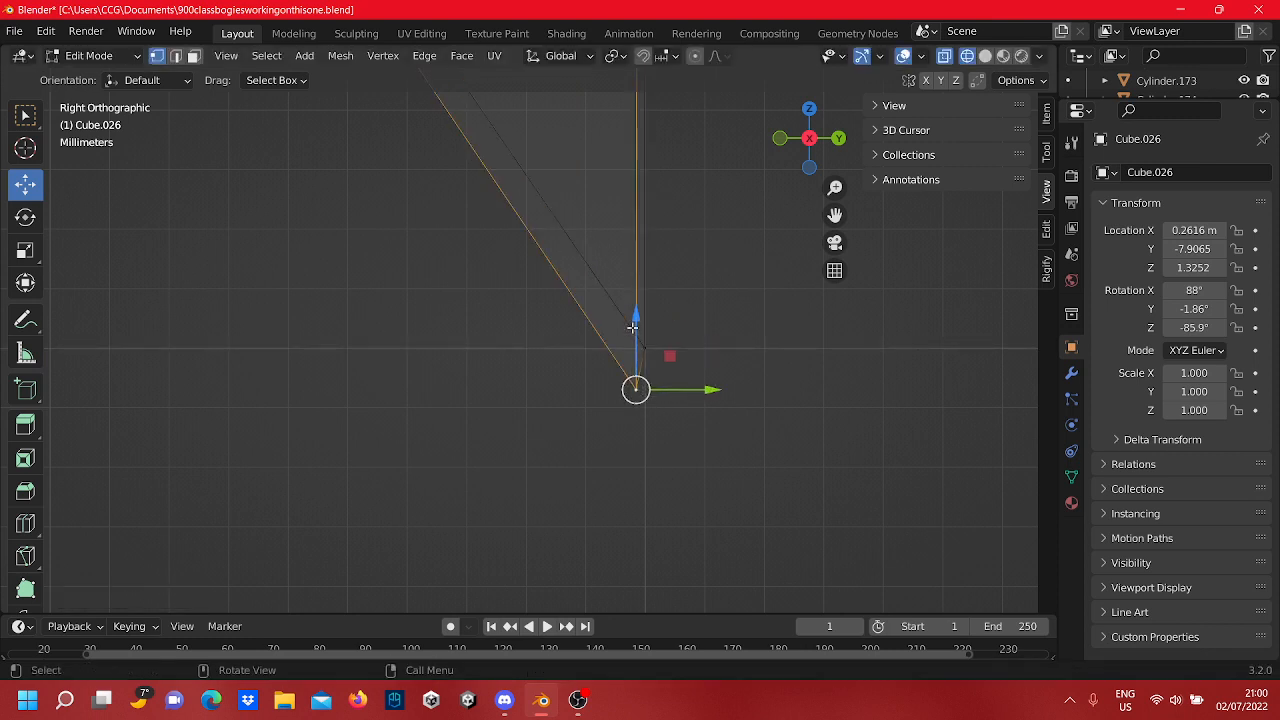
pyautogui.moveTo(637, 323); pyautogui.dragTo(639, 282)
pyautogui.moveTo(686, 346); pyautogui.dragTo(697, 352)
pyautogui.click(698, 331)
# Step: Move the -Y leg's outer bend vertices along the Y axis toward +Y to mirror the +Y leg's bend, then deselect them
pyautogui.scroll(-20, 697, 321)
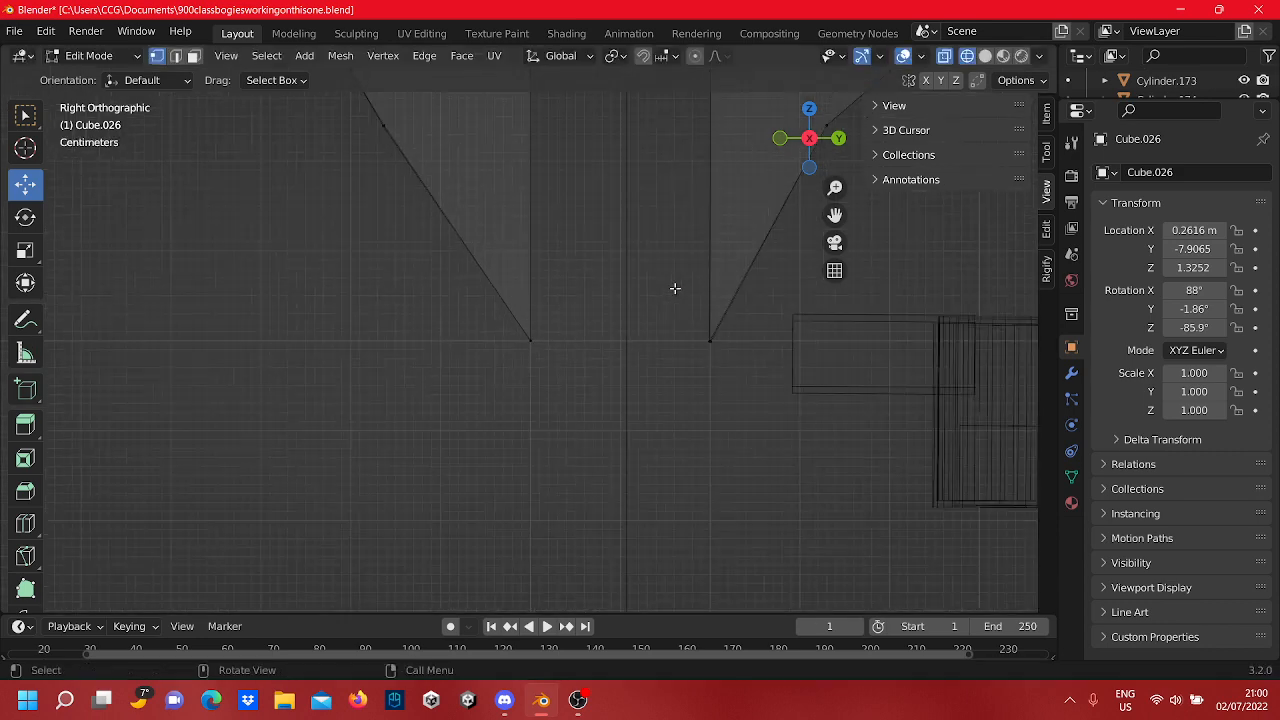
pyautogui.scroll(-4, 675, 288)
pyautogui.keyDown('shift'); pyautogui.moveTo(640, 234); pyautogui.dragTo(661, 336, button='middle'); pyautogui.keyUp('shift')
pyautogui.scroll(4, 661, 336)
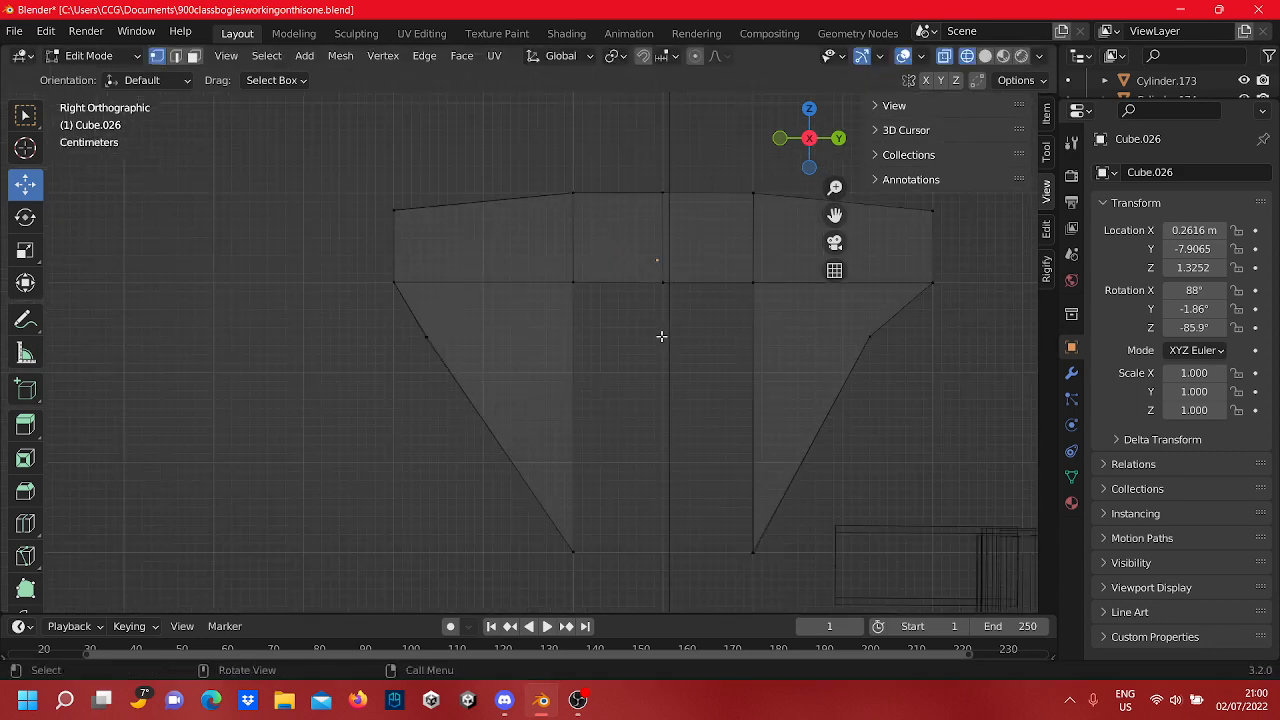
pyautogui.scroll(2, 658, 333)
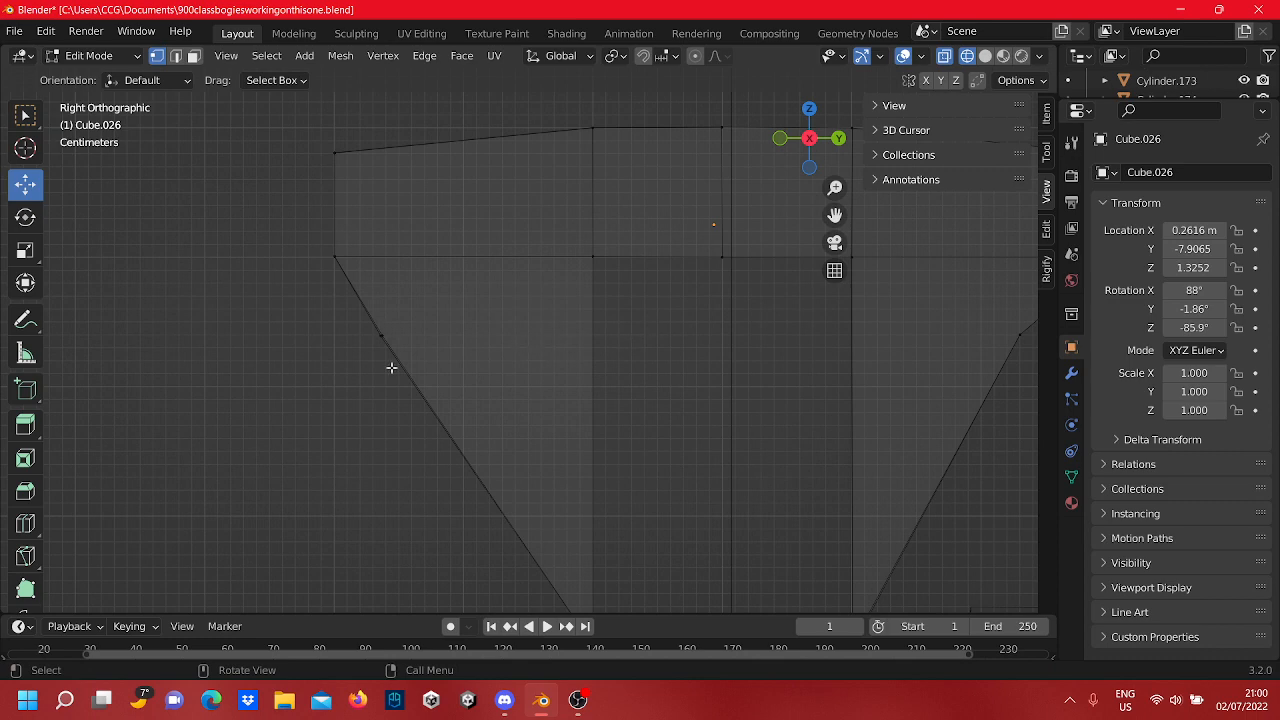
pyautogui.press('g')
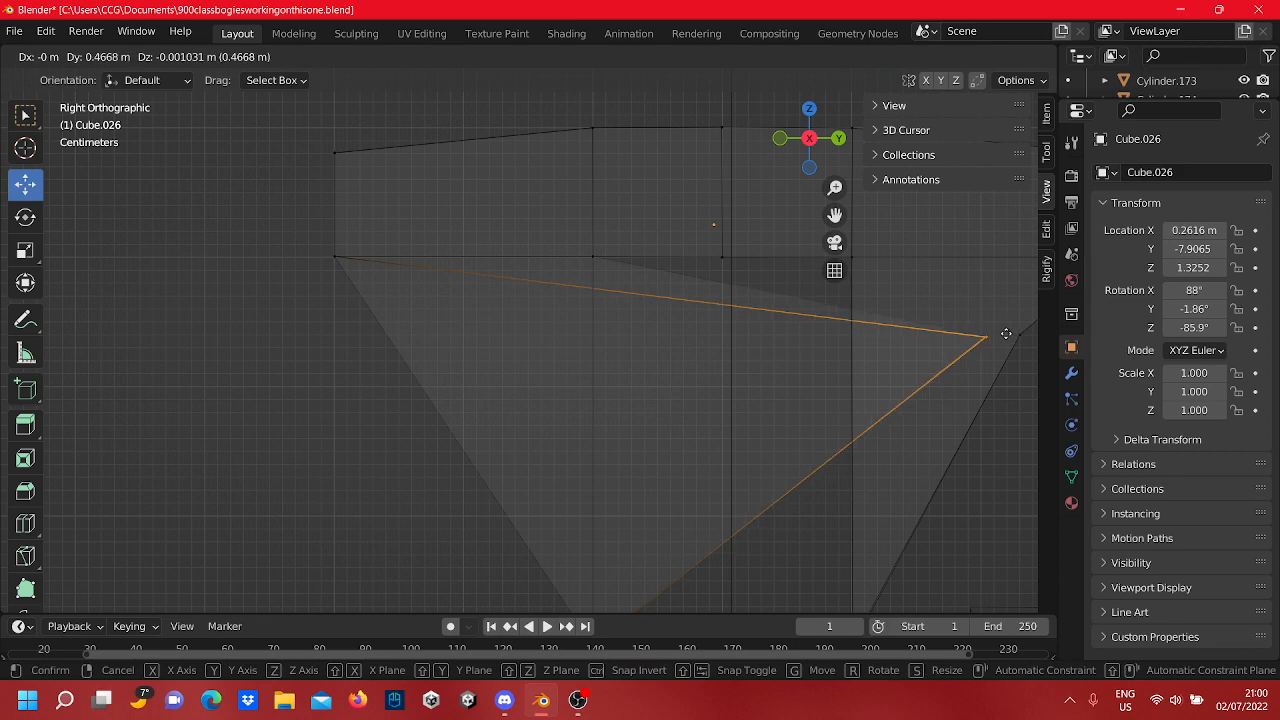
pyautogui.press('y')
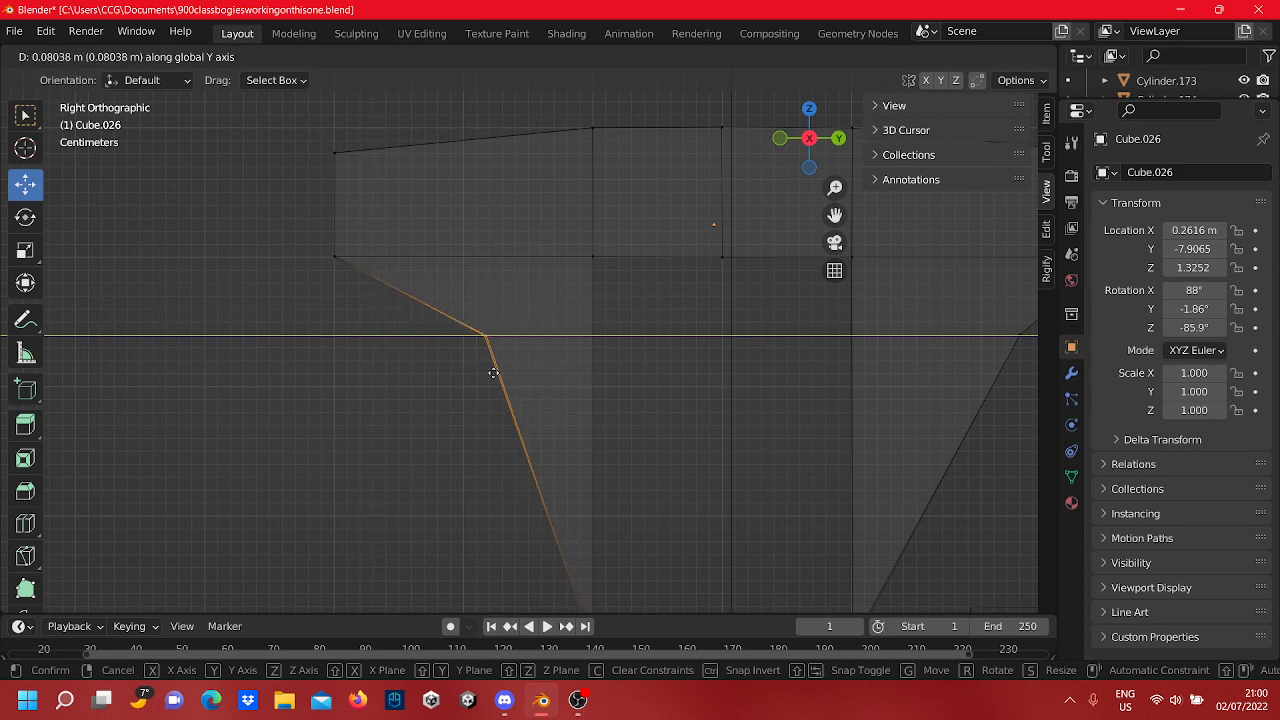
pyautogui.click(443, 371)
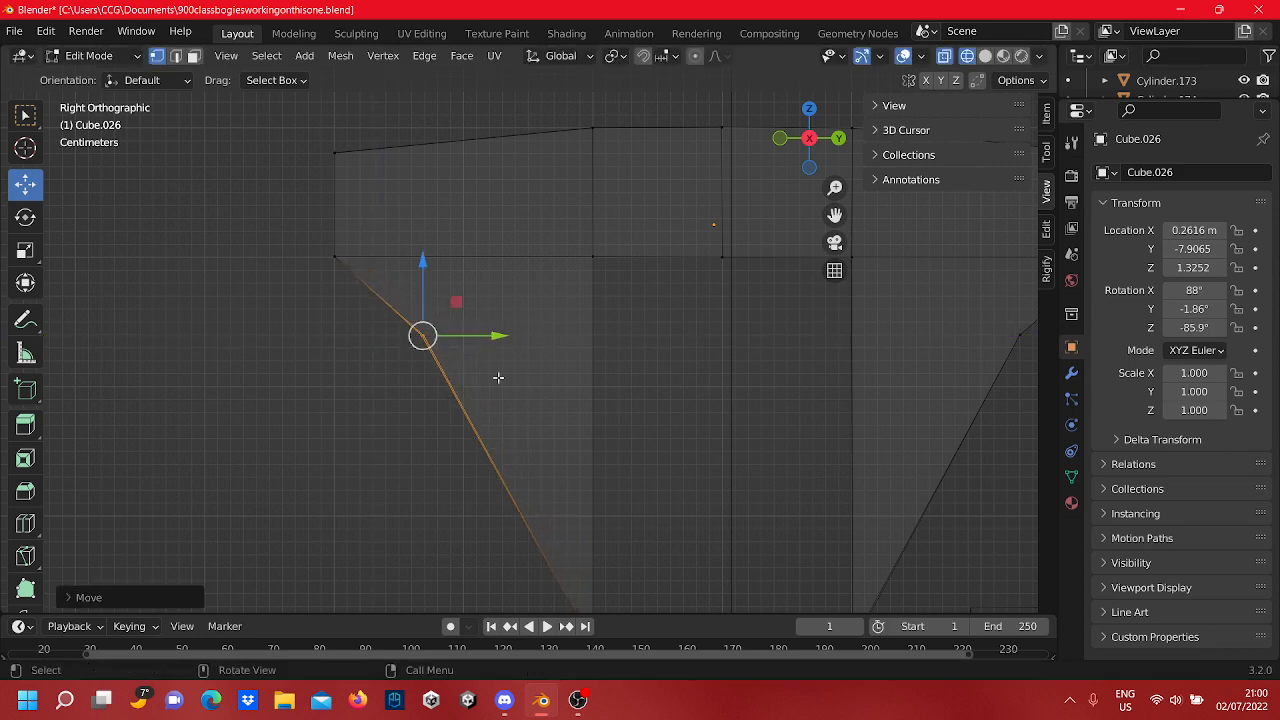
pyautogui.click(701, 389)
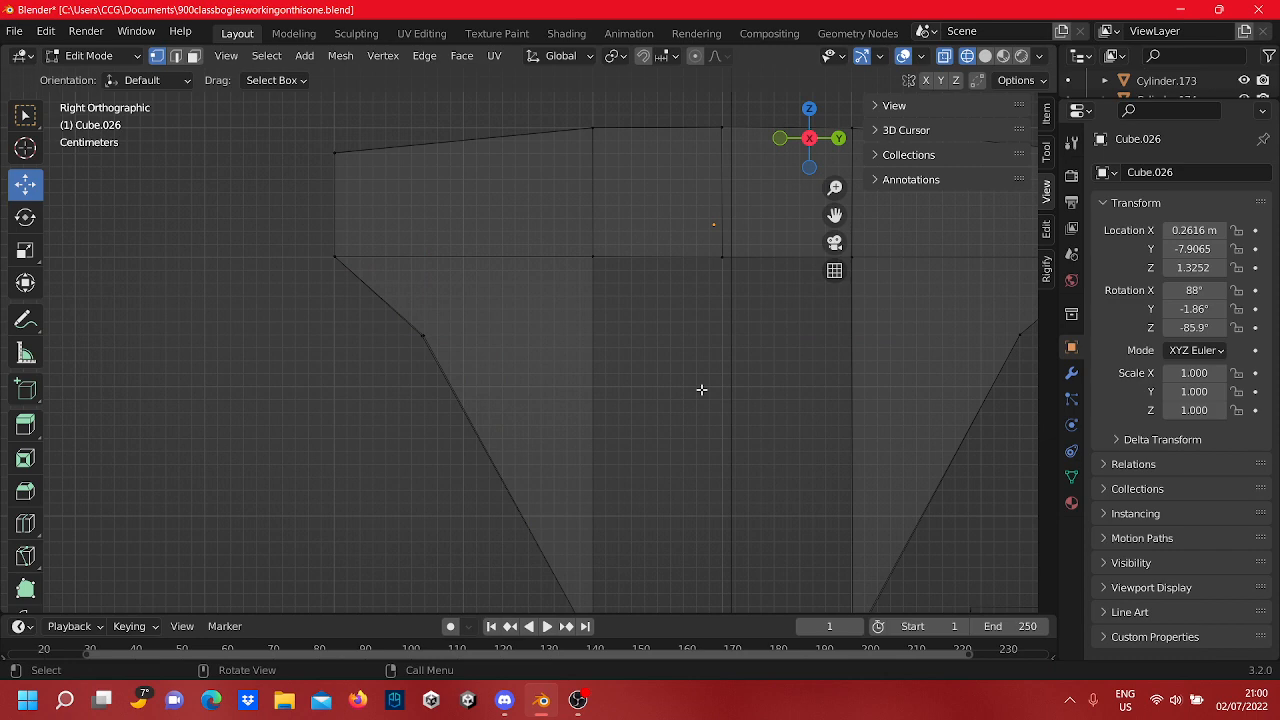
# Step: Move the -Y leg's inner bend vertex up along Z and toward +Y onto the nearest grid line crossing
pyautogui.keyDown('shift'); pyautogui.moveTo(701, 389); pyautogui.dragTo(585, 366, button='middle'); pyautogui.keyUp('shift')
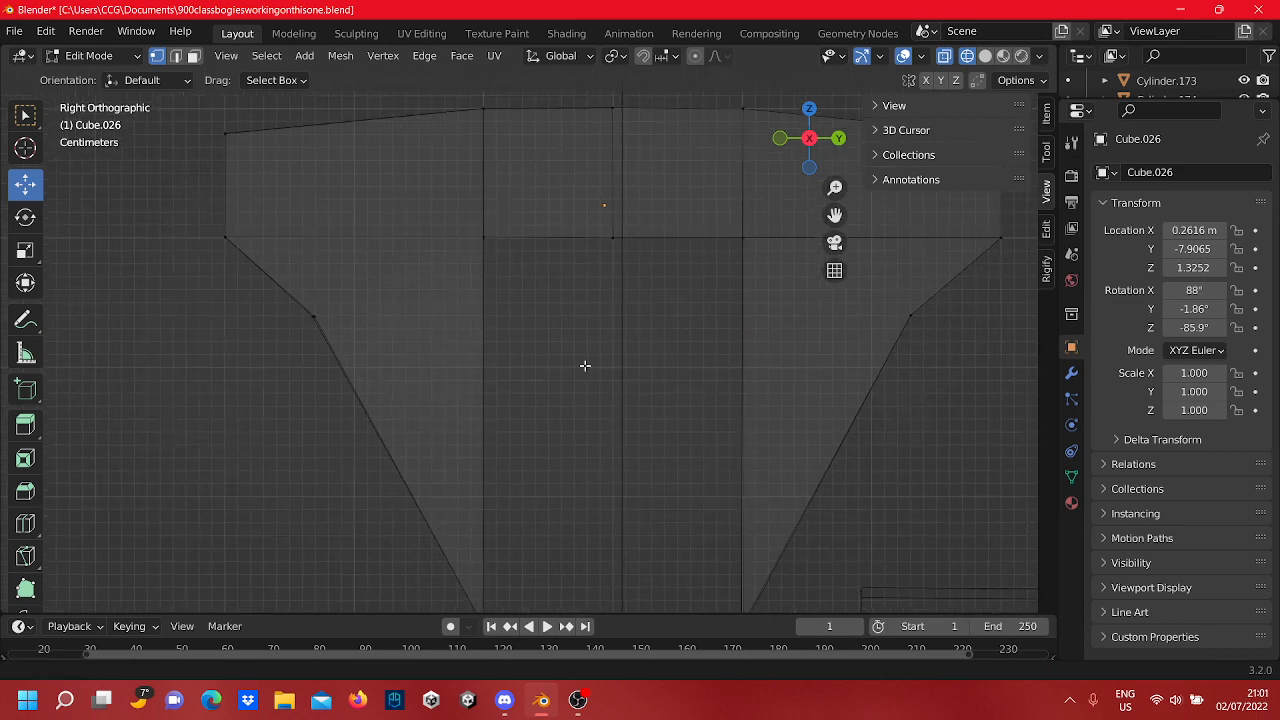
pyautogui.scroll(7, 634, 380)
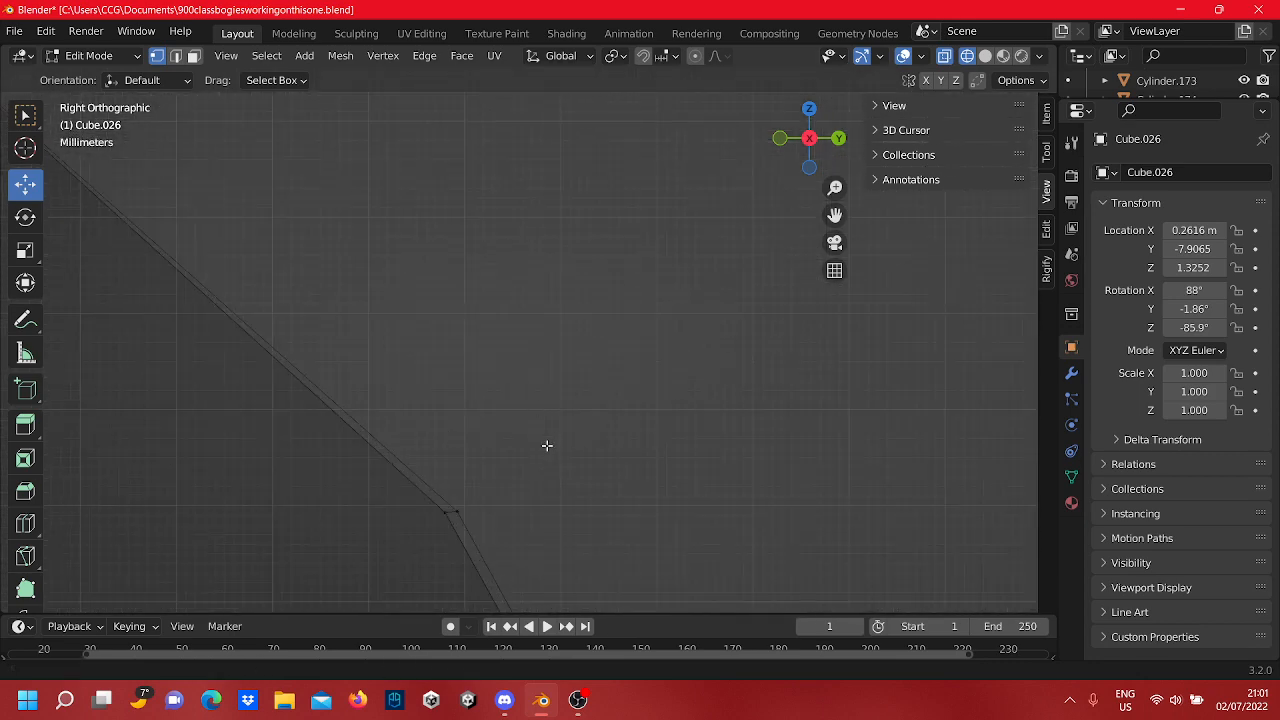
pyautogui.keyDown('shift'); pyautogui.moveTo(547, 446); pyautogui.dragTo(498, 396, button='middle'); pyautogui.keyUp('shift')
pyautogui.scroll(5, 685, 231)
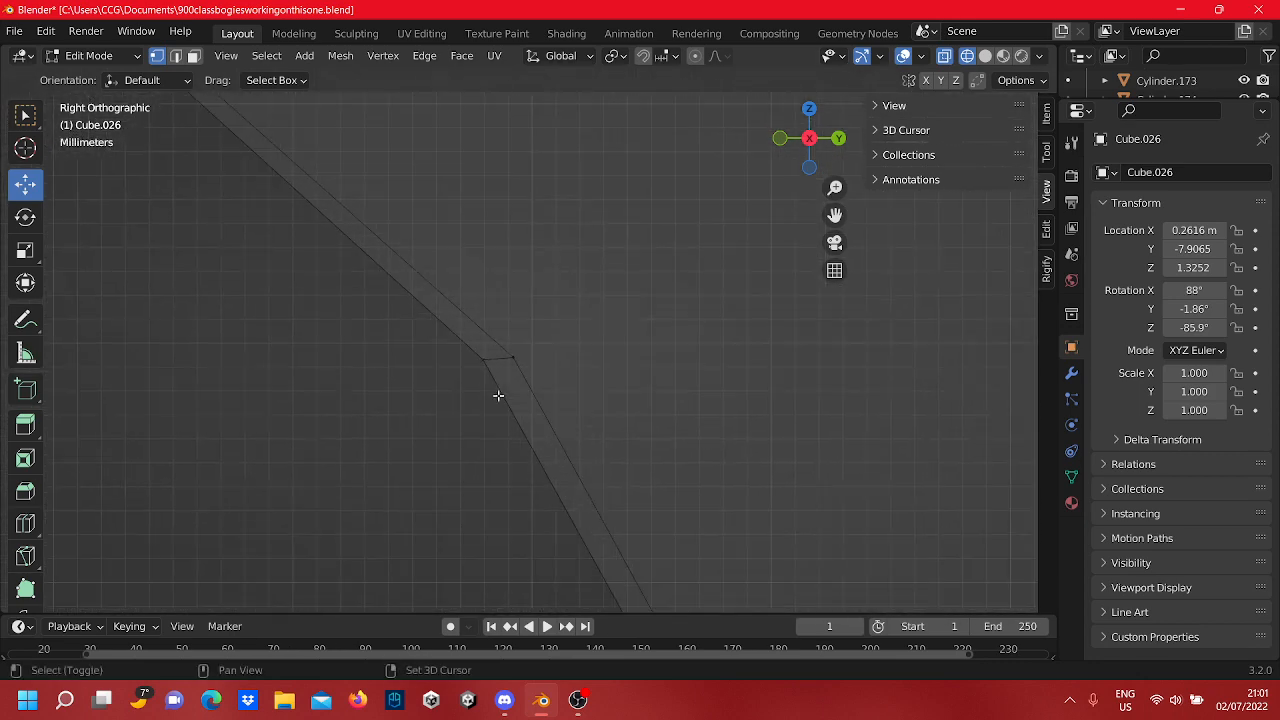
pyautogui.moveTo(516, 308); pyautogui.dragTo(521, 292)
pyautogui.moveTo(564, 341); pyautogui.dragTo(577, 345)
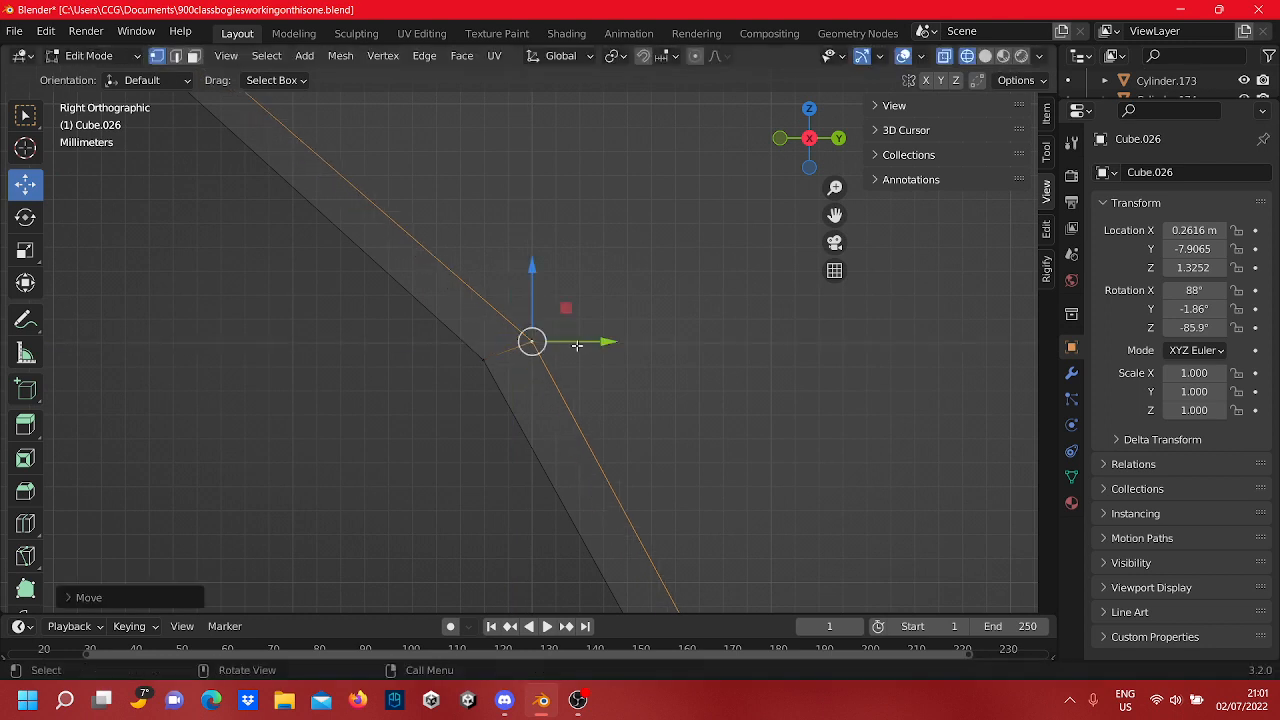
# Step: Move the -Y leg's other bend vertex onto the same crossing and fine-tune both bend vertices along Y and Z, then deselect
pyautogui.click(483, 360)
pyautogui.moveTo(483, 328); pyautogui.dragTo(595, 340)
pyautogui.scroll(4, 590, 360)
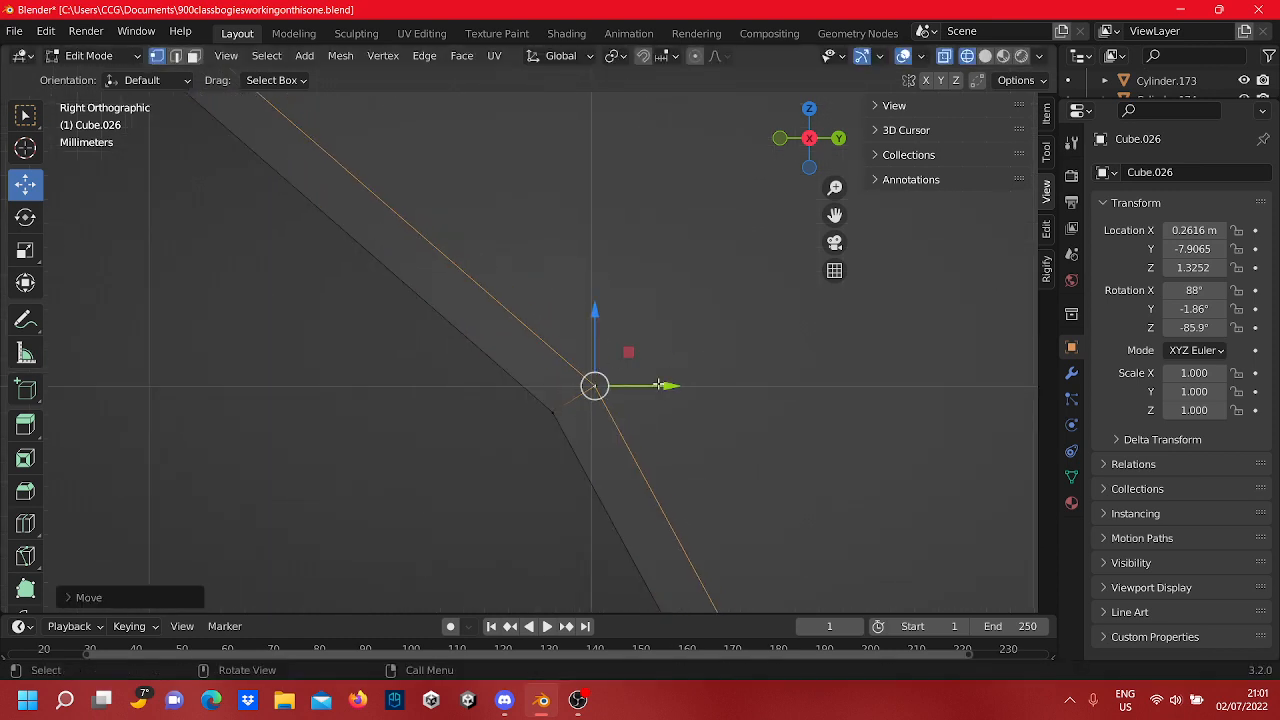
pyautogui.moveTo(656, 385); pyautogui.dragTo(652, 393)
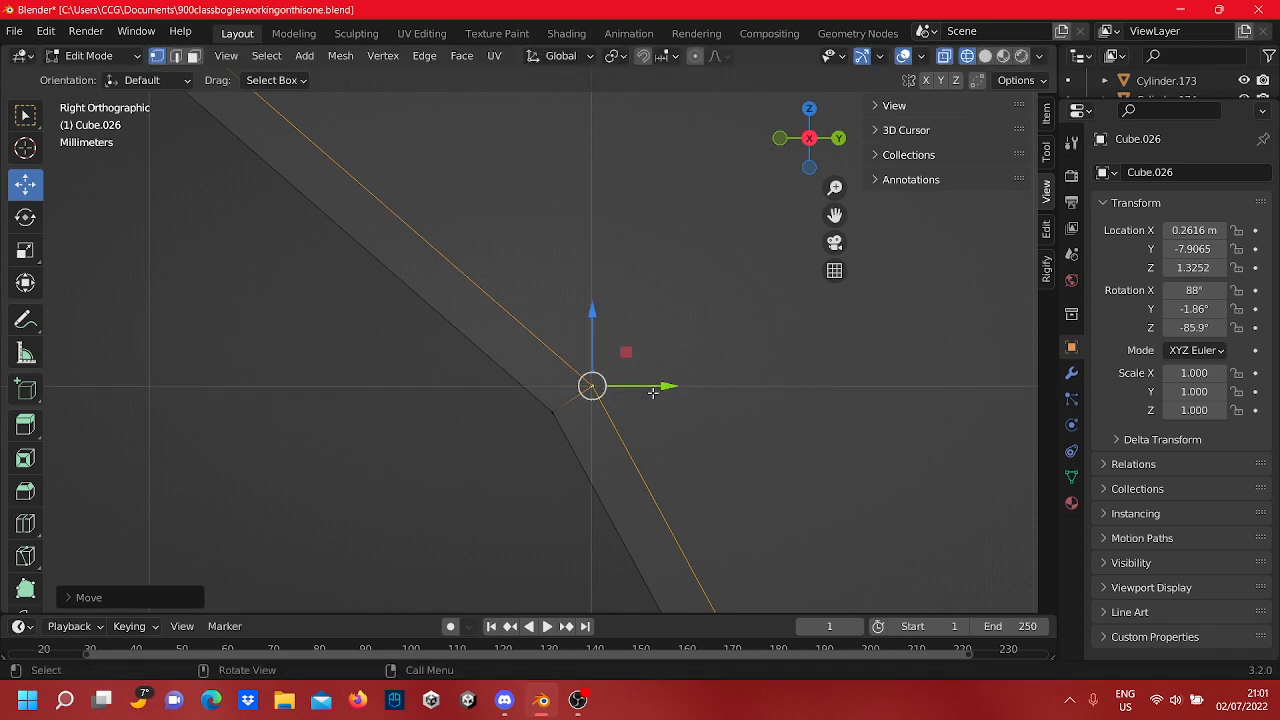
pyautogui.click(553, 412)
pyautogui.moveTo(557, 362); pyautogui.dragTo(557, 336)
pyautogui.moveTo(606, 393); pyautogui.dragTo(644, 390)
pyautogui.click(487, 424)
# Step: Move the +Y leg's outer tip vertex up along Z and toward -Y onto the grid line crossing
pyautogui.scroll(-17, 432, 250)
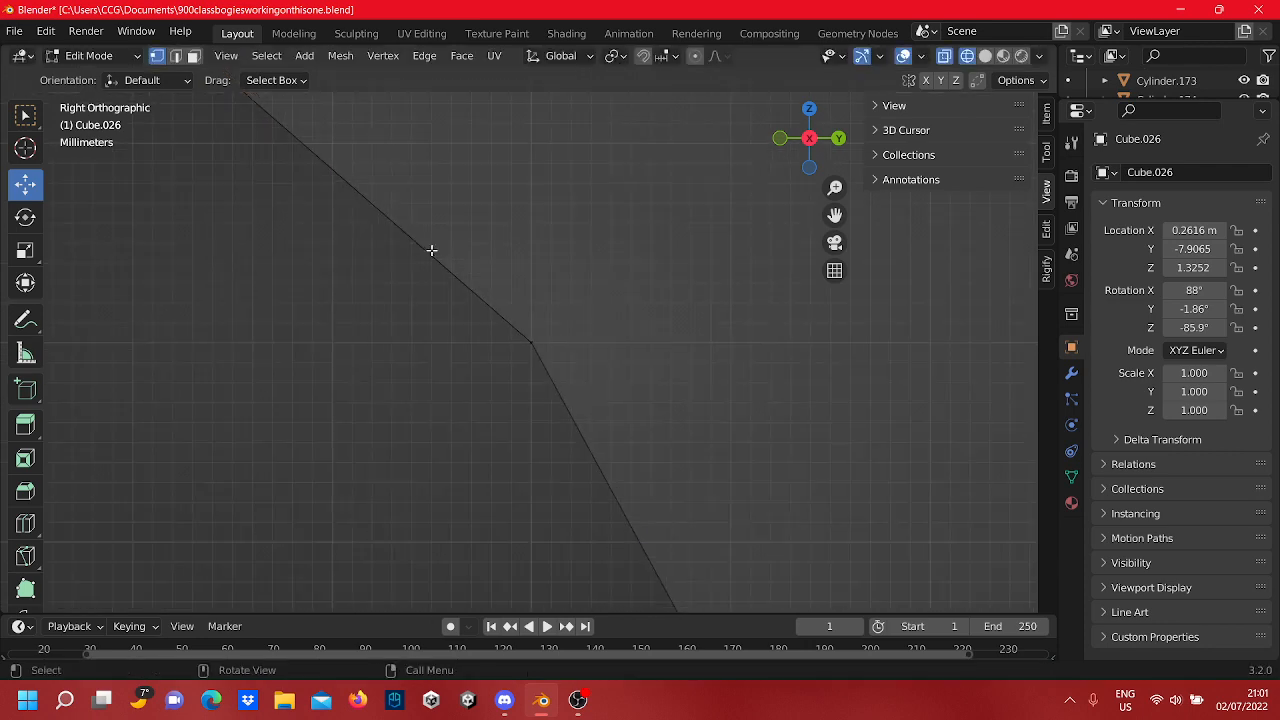
pyautogui.scroll(-10, 594, 334)
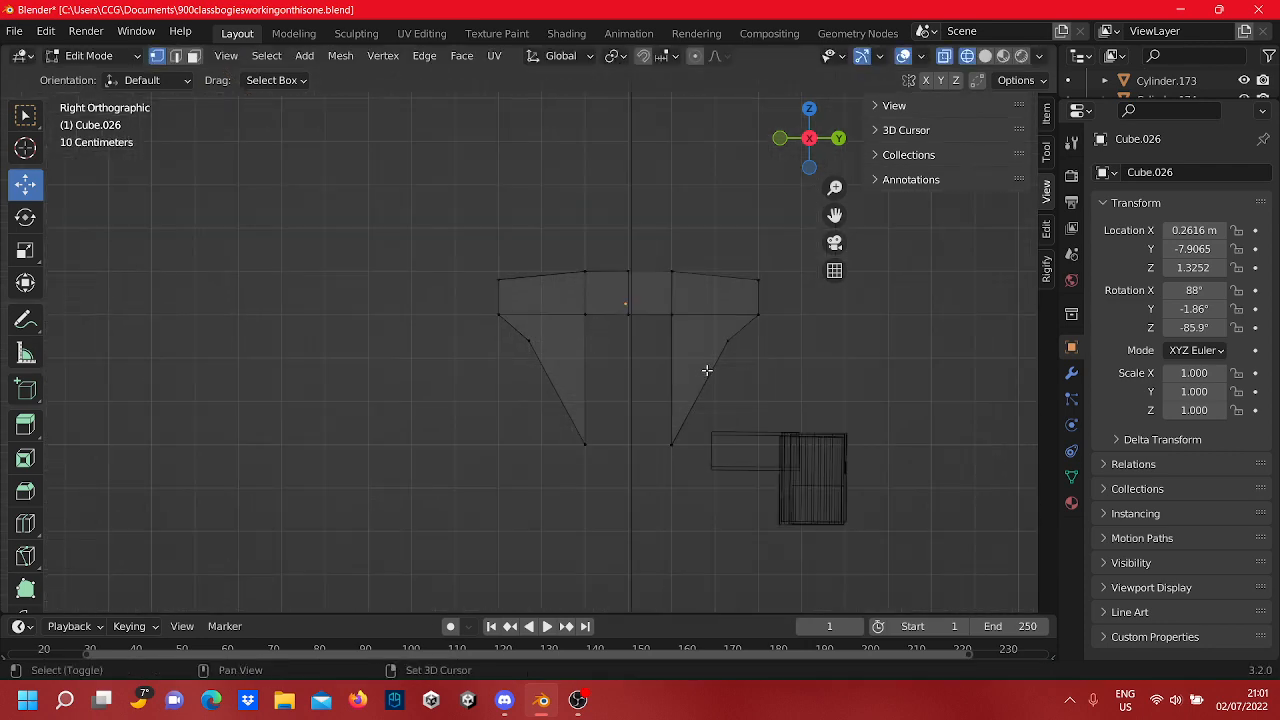
pyautogui.keyDown('shift'); pyautogui.moveTo(642, 347); pyautogui.dragTo(607, 334, button='middle'); pyautogui.keyUp('shift')
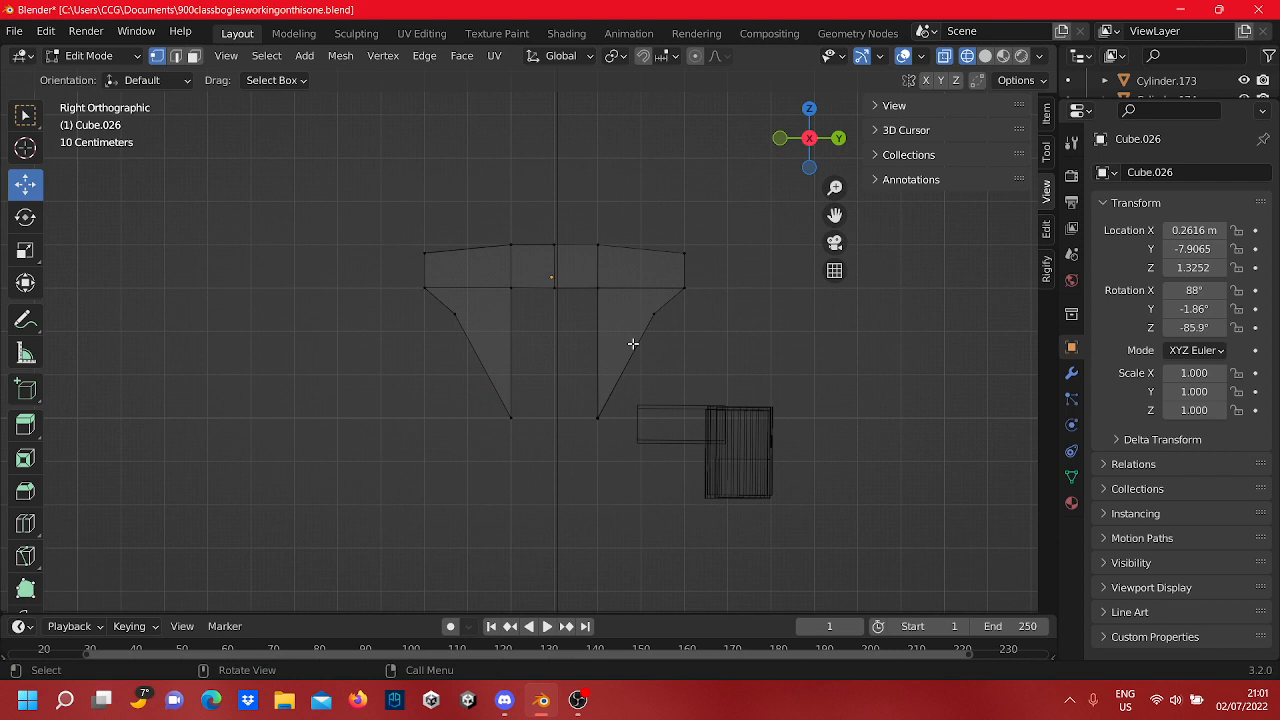
pyautogui.scroll(5, 598, 321)
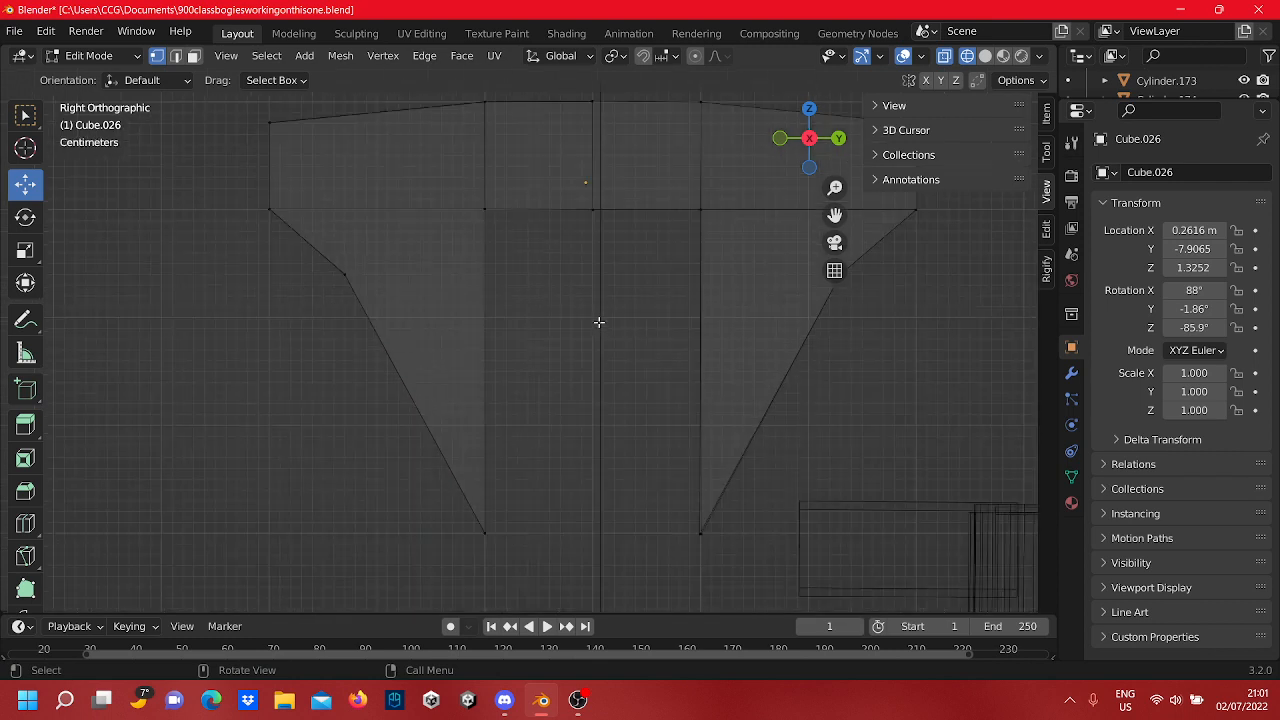
pyautogui.keyDown('shift'); pyautogui.moveTo(607, 313); pyautogui.dragTo(606, 330, button='middle'); pyautogui.keyUp('shift')
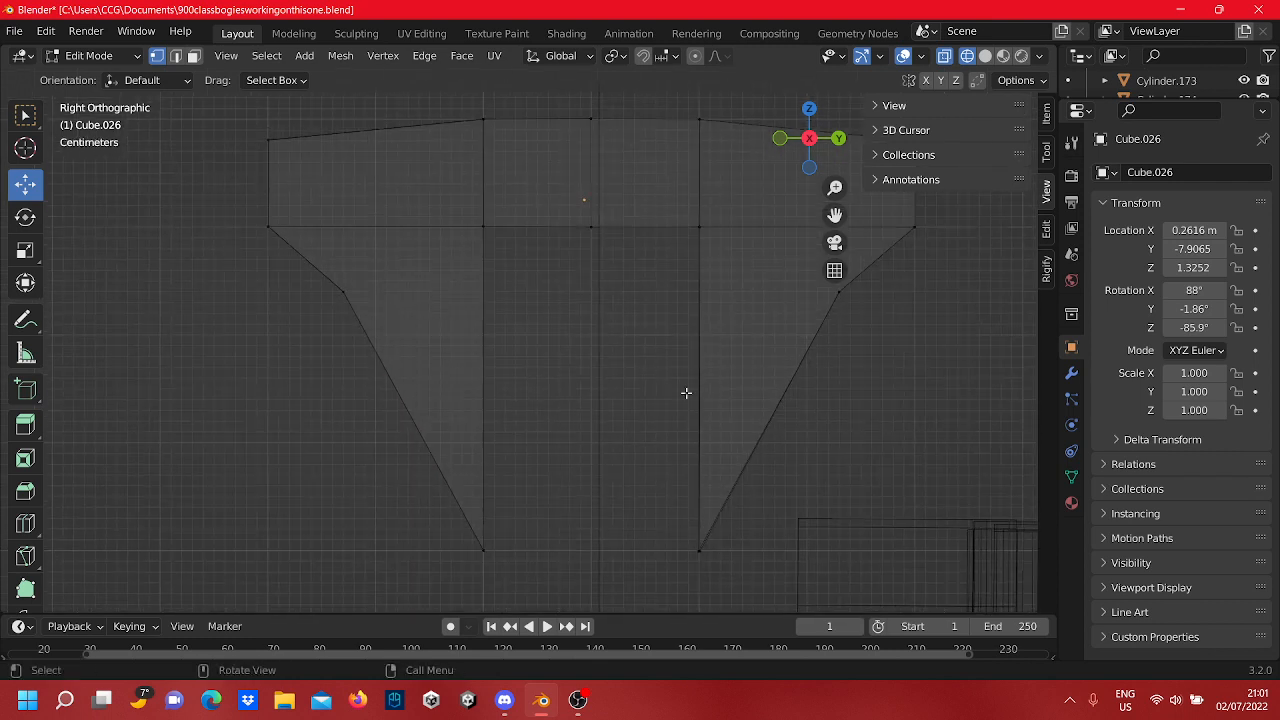
pyautogui.keyDown('shift'); pyautogui.moveTo(686, 393); pyautogui.dragTo(591, 260, button='middle'); pyautogui.keyUp('shift')
pyautogui.scroll(4, 618, 370)
pyautogui.keyDown('shift'); pyautogui.moveTo(684, 467); pyautogui.dragTo(562, 291, button='middle'); pyautogui.keyUp('shift')
pyautogui.scroll(3, 549, 251)
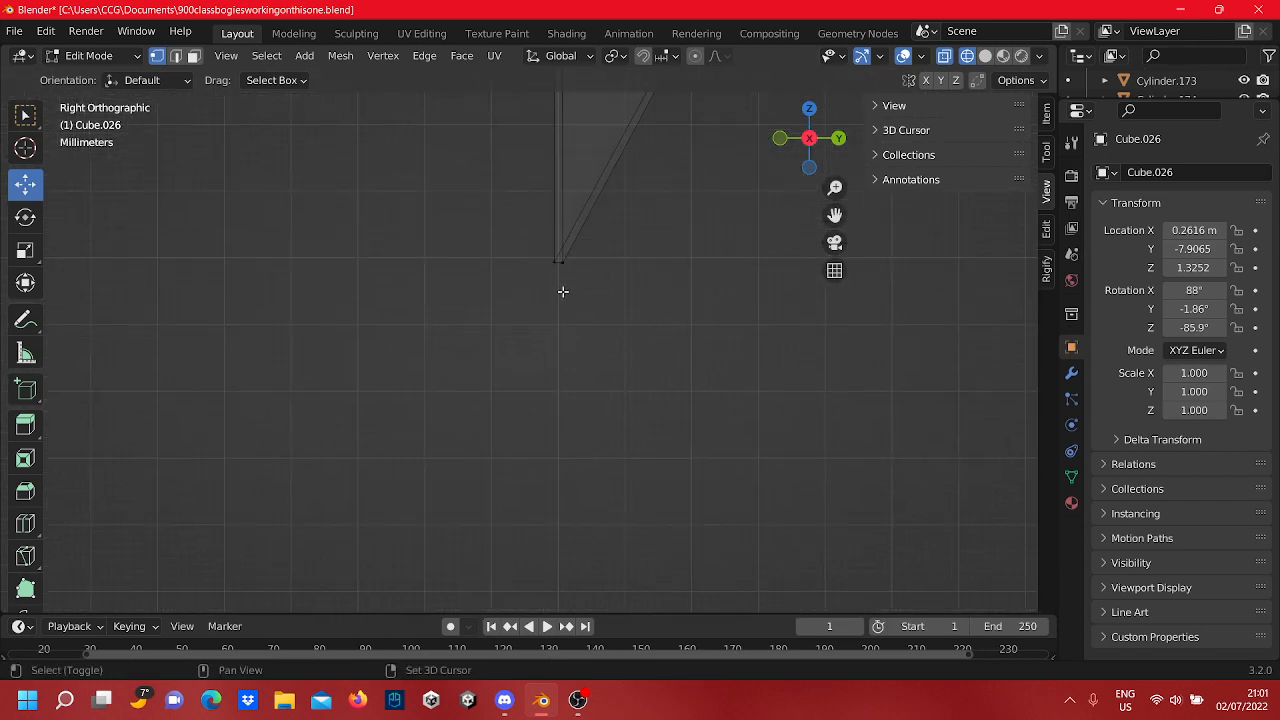
pyautogui.scroll(4, 564, 270)
pyautogui.keyDown('shift'); pyautogui.moveTo(567, 212); pyautogui.dragTo(591, 313, button='middle'); pyautogui.keyUp('shift')
pyautogui.scroll(4, 575, 415)
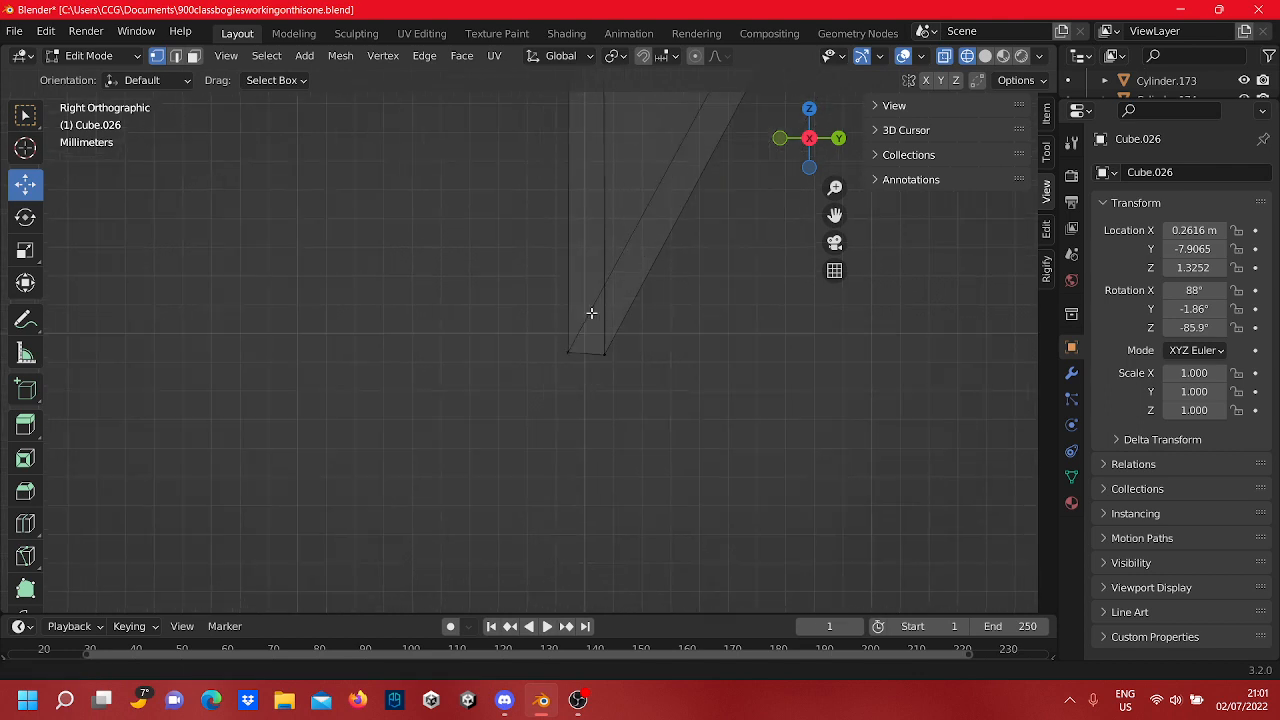
pyautogui.scroll(5, 660, 347)
pyautogui.keyDown('shift'); pyautogui.moveTo(674, 354); pyautogui.dragTo(628, 371, button='middle'); pyautogui.keyUp('shift')
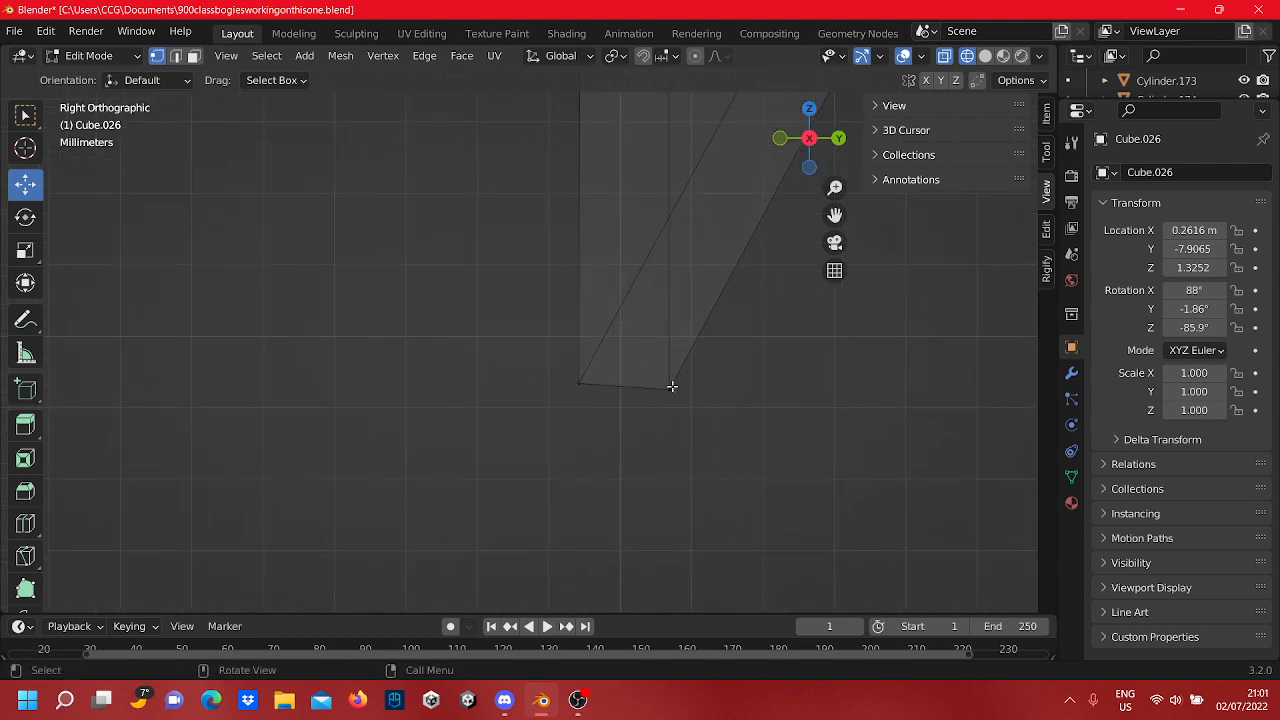
pyautogui.moveTo(671, 342); pyautogui.dragTo(671, 277)
pyautogui.moveTo(728, 336); pyautogui.dragTo(680, 342)
# Step: Move the +Y leg's remaining tip vertex up and toward +Y onto the same grid line crossing, then deselect it
pyautogui.click(578, 382)
pyautogui.moveTo(578, 333); pyautogui.dragTo(666, 347)
pyautogui.click(680, 397)
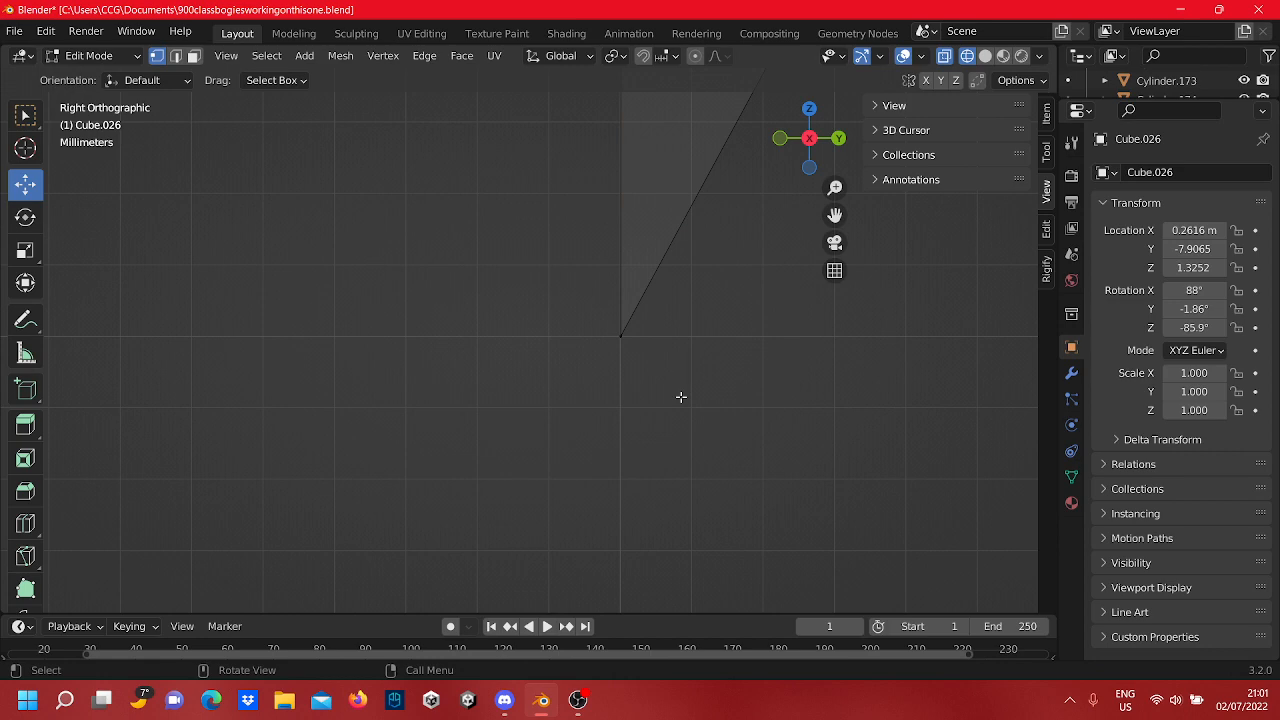
# Step: Return to Object Mode and switch the viewport to rendered shading to view the bracket beside the reference images
pyautogui.scroll(-6, 680, 397)
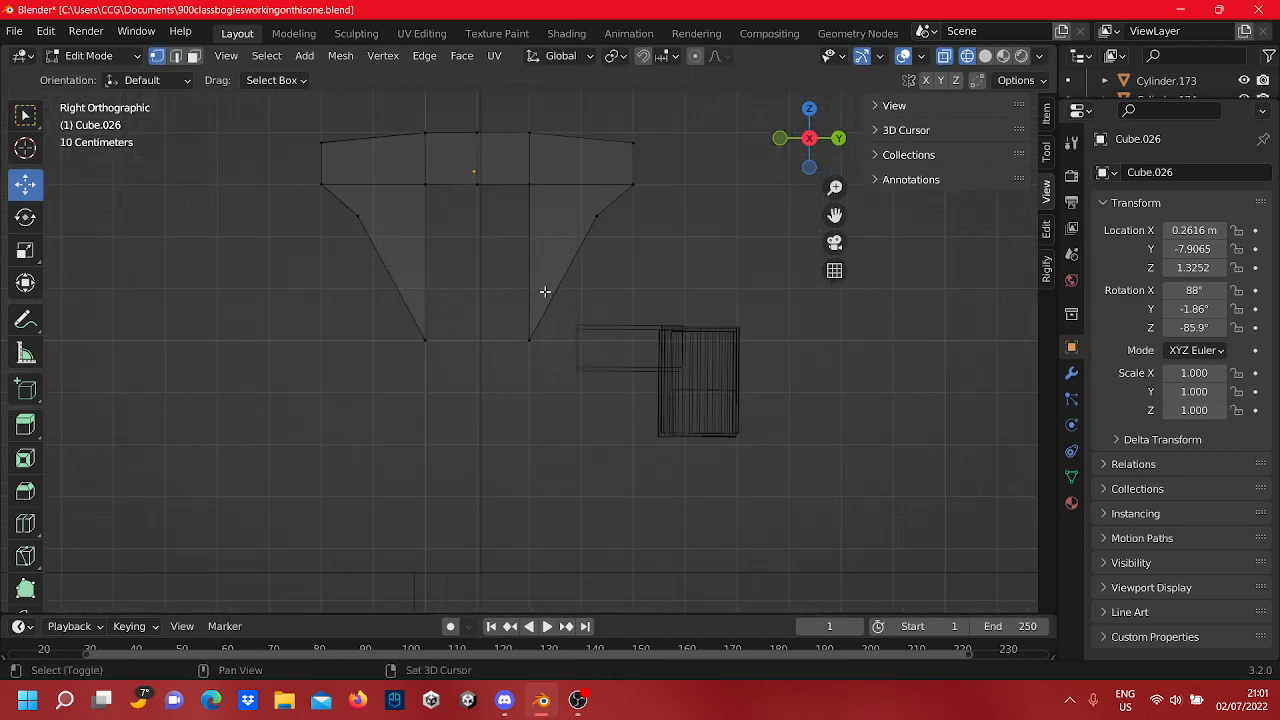
pyautogui.keyDown('shift'); pyautogui.moveTo(545, 291); pyautogui.dragTo(671, 397, button='middle'); pyautogui.keyUp('shift')
pyautogui.press('Tab')
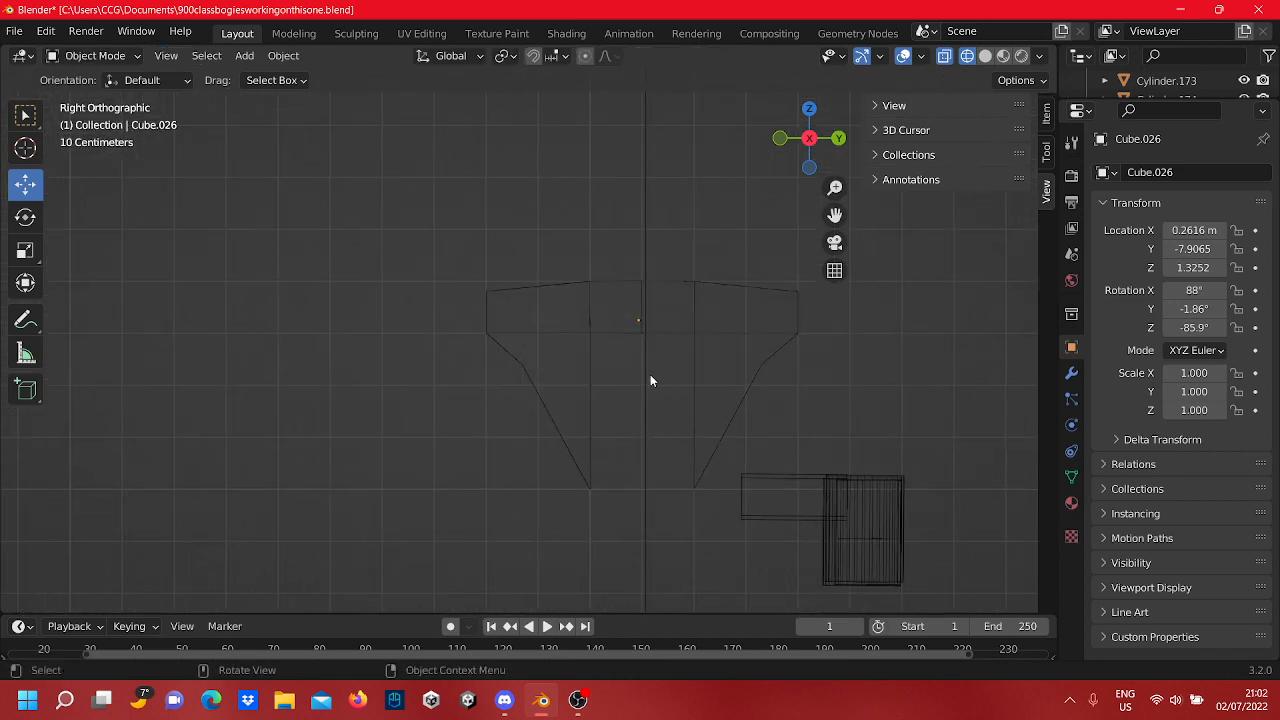
pyautogui.moveTo(586, 325); pyautogui.dragTo(762, 387, button='middle')
pyautogui.scroll(-4, 762, 387)
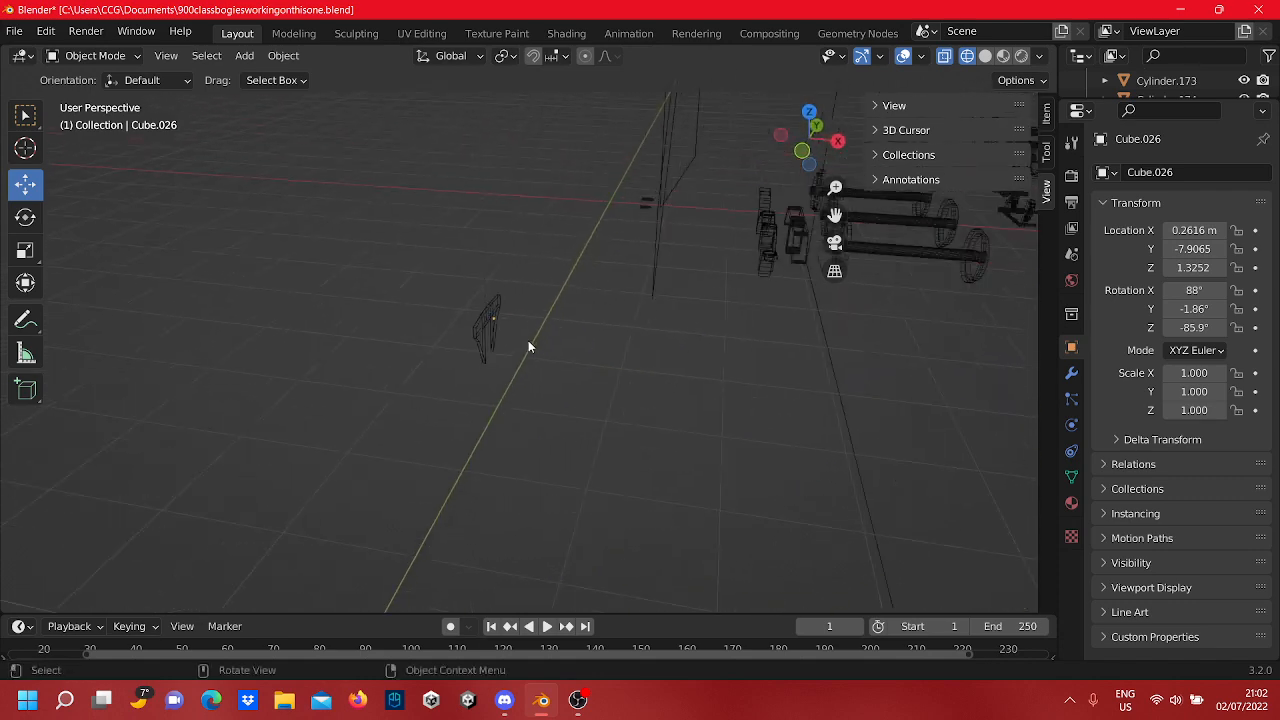
pyautogui.moveTo(528, 346); pyautogui.dragTo(726, 230, button='middle')
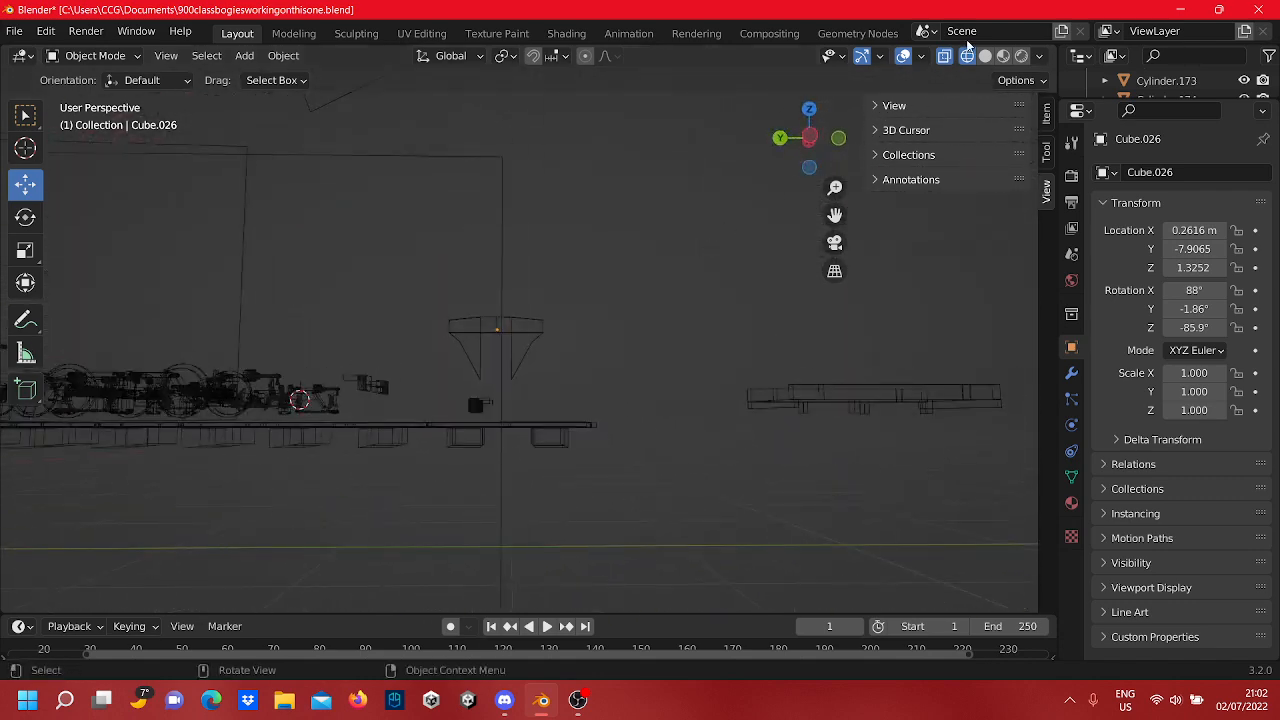
pyautogui.click(1022, 55)
pyautogui.moveTo(549, 196)
pyautogui.mouseDown(button='middle')
pyautogui.moveTo(430, 398)
pyautogui.moveTo(506, 397)
pyautogui.moveTo(349, 394)
pyautogui.moveTo(511, 331)
pyautogui.moveTo(730, 340)
pyautogui.mouseUp(button='middle')
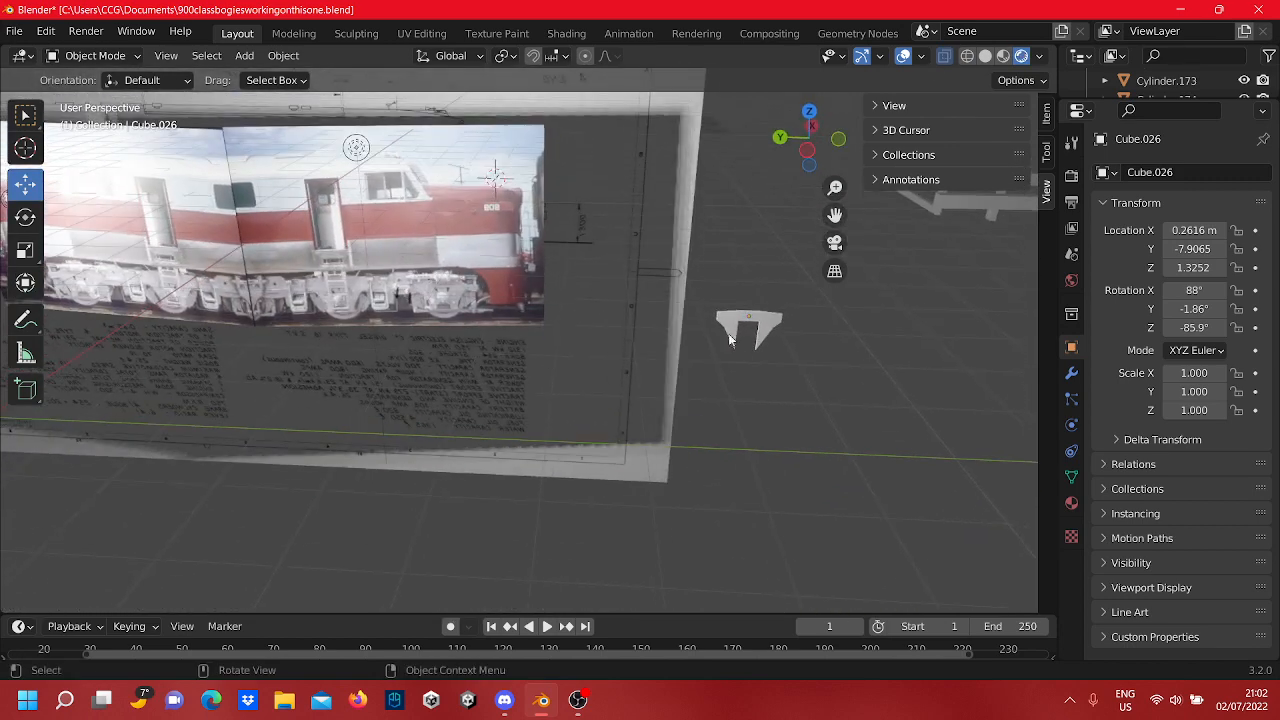
# Step: Move the bracket along Y to about -3.44 m, bringing it over the locomotive's bogies in the reference photo
pyautogui.click(740, 327)
pyautogui.press('g')
pyautogui.press('y')
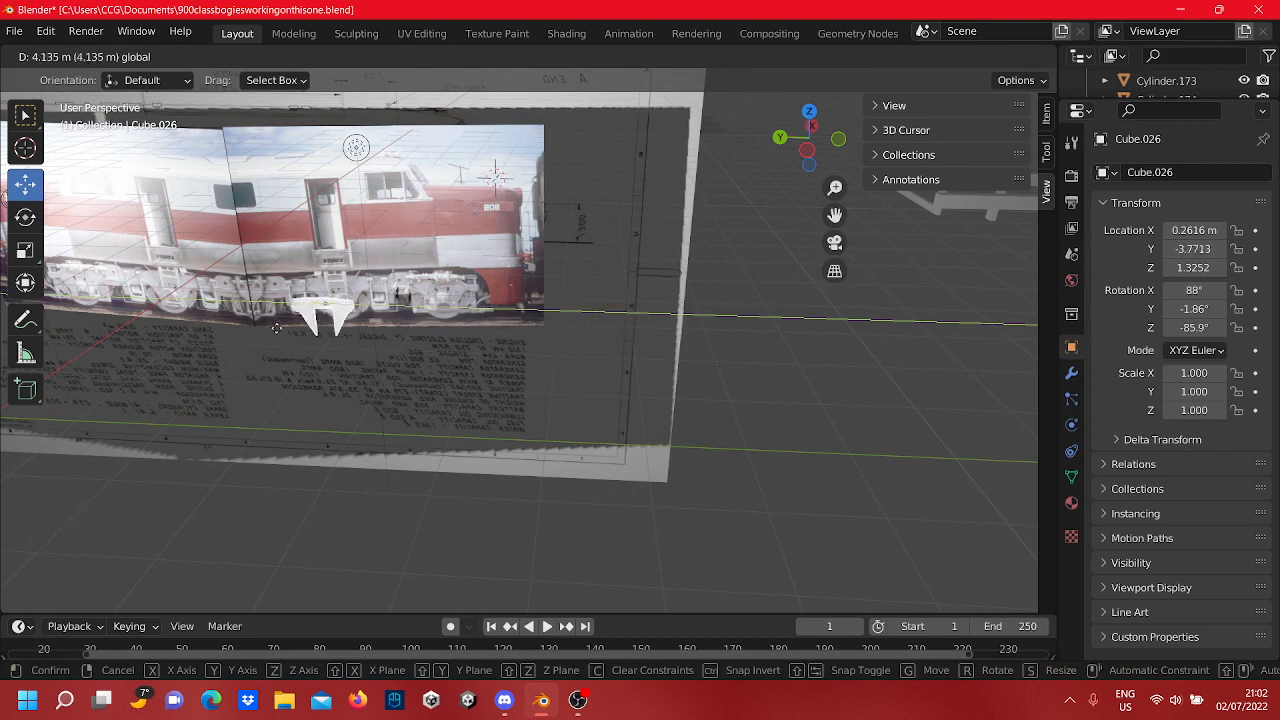
pyautogui.moveTo(277, 328); pyautogui.dragTo(262, 328)
# Step: Lower the bracket along Z to about 1.12 m and move it along X to about 1.07 m, close to the photo
pyautogui.moveTo(290, 330); pyautogui.dragTo(480, 398, button='middle')
pyautogui.scroll(2, 615, 398)
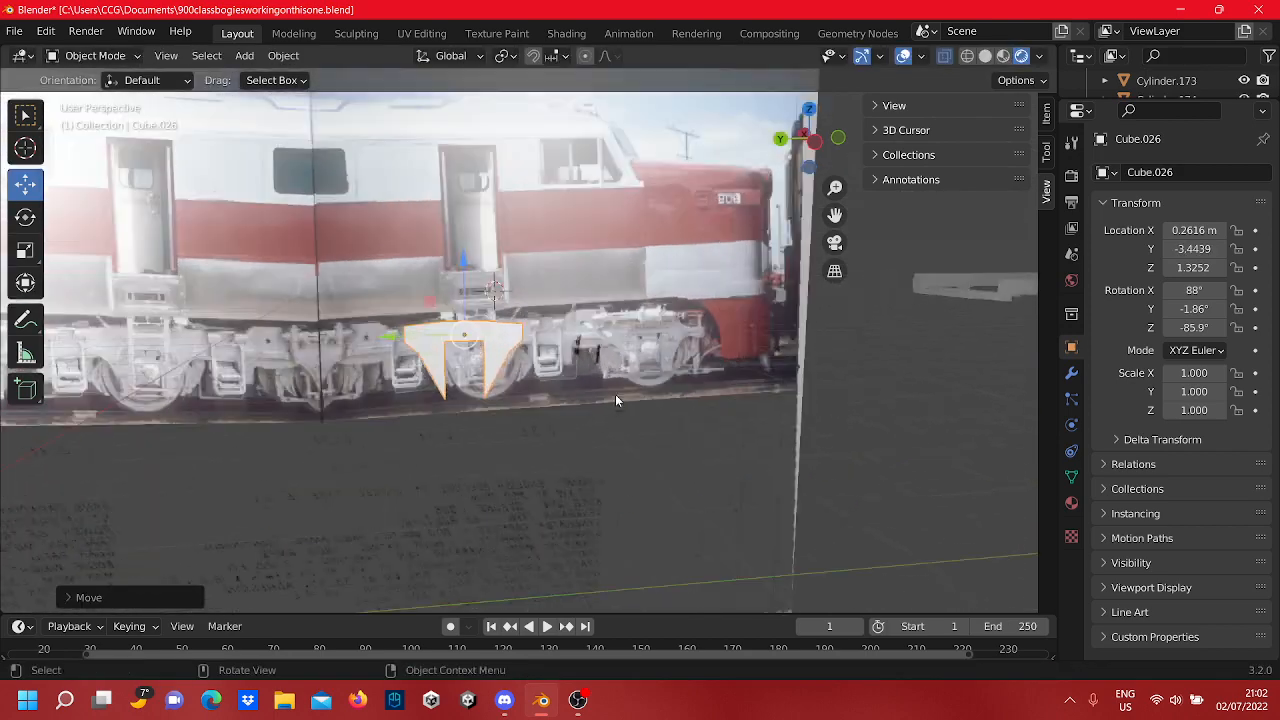
pyautogui.scroll(7, 615, 400)
pyautogui.moveTo(525, 450); pyautogui.dragTo(378, 430, button='middle')
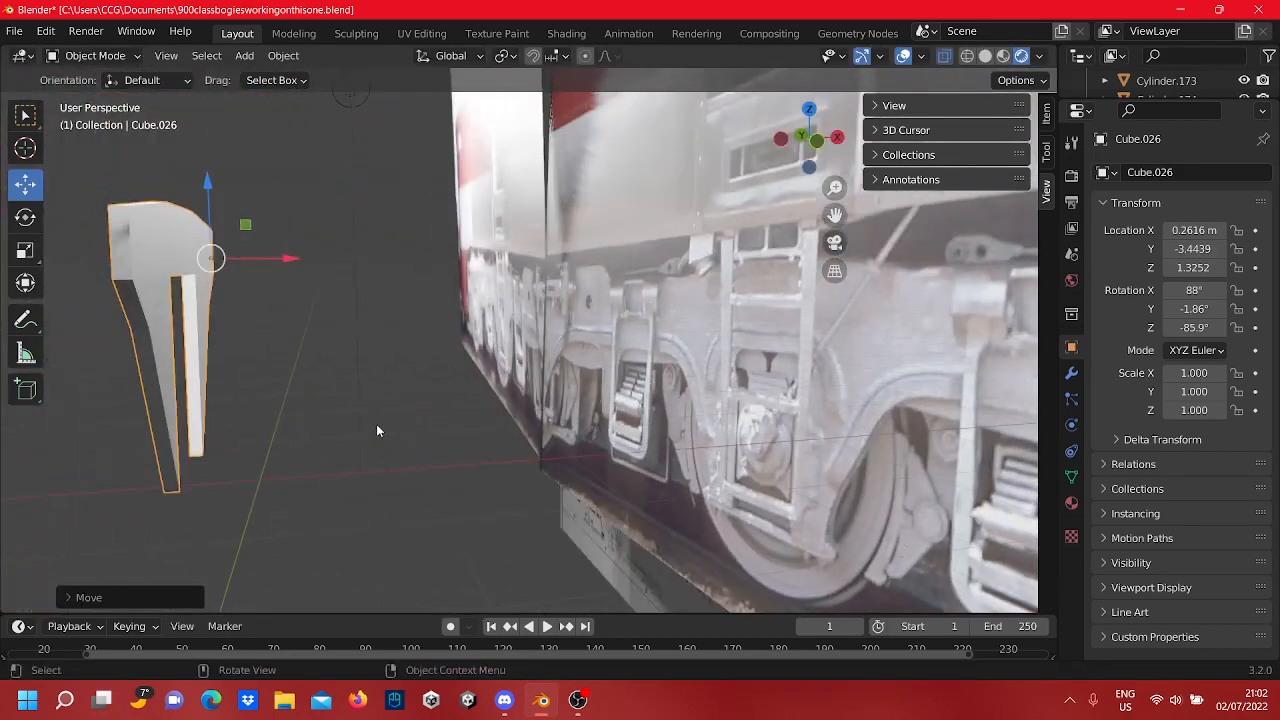
pyautogui.scroll(-2, 377, 430)
pyautogui.moveTo(319, 240); pyautogui.dragTo(320, 332)
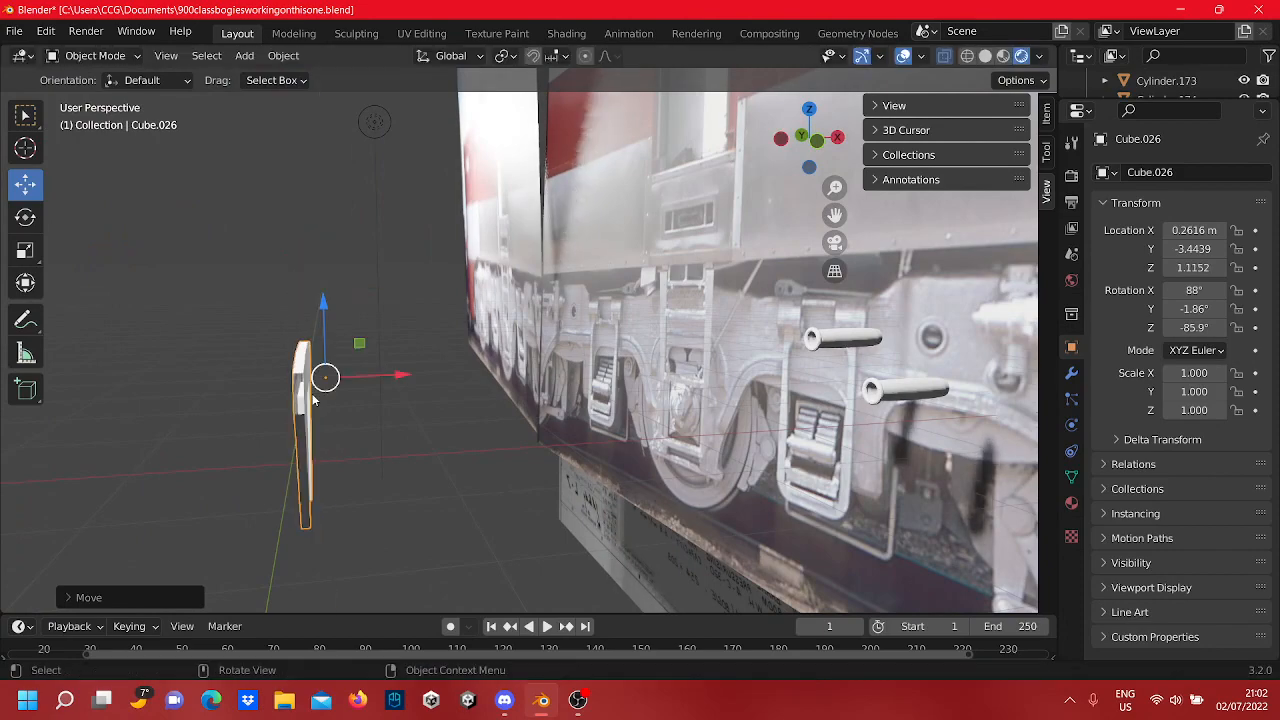
pyautogui.moveTo(321, 396); pyautogui.dragTo(508, 433, button='middle')
pyautogui.moveTo(466, 392); pyautogui.dragTo(961, 392)
# Step: Centre the bracket over the wheel's axle box in the photo, at Y about -3.62 m and Z about 1.24 m
pyautogui.moveTo(690, 443); pyautogui.dragTo(272, 400, button='middle')
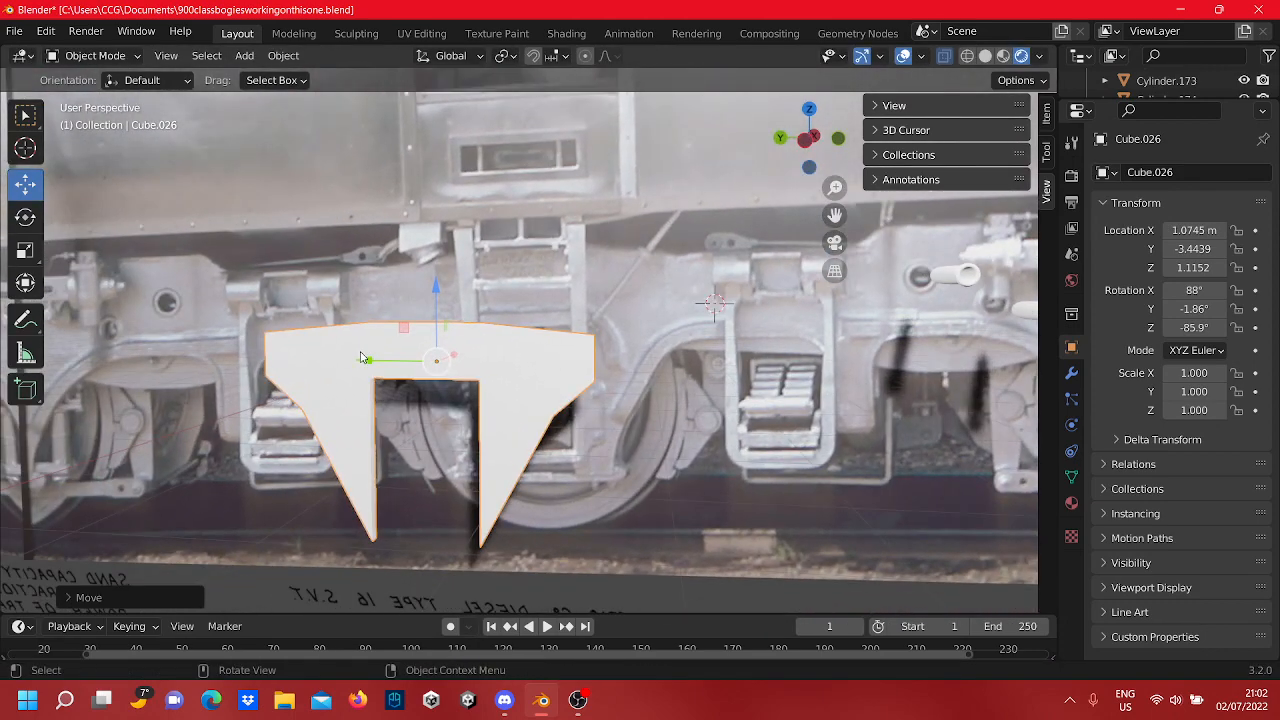
pyautogui.moveTo(364, 358); pyautogui.dragTo(520, 376)
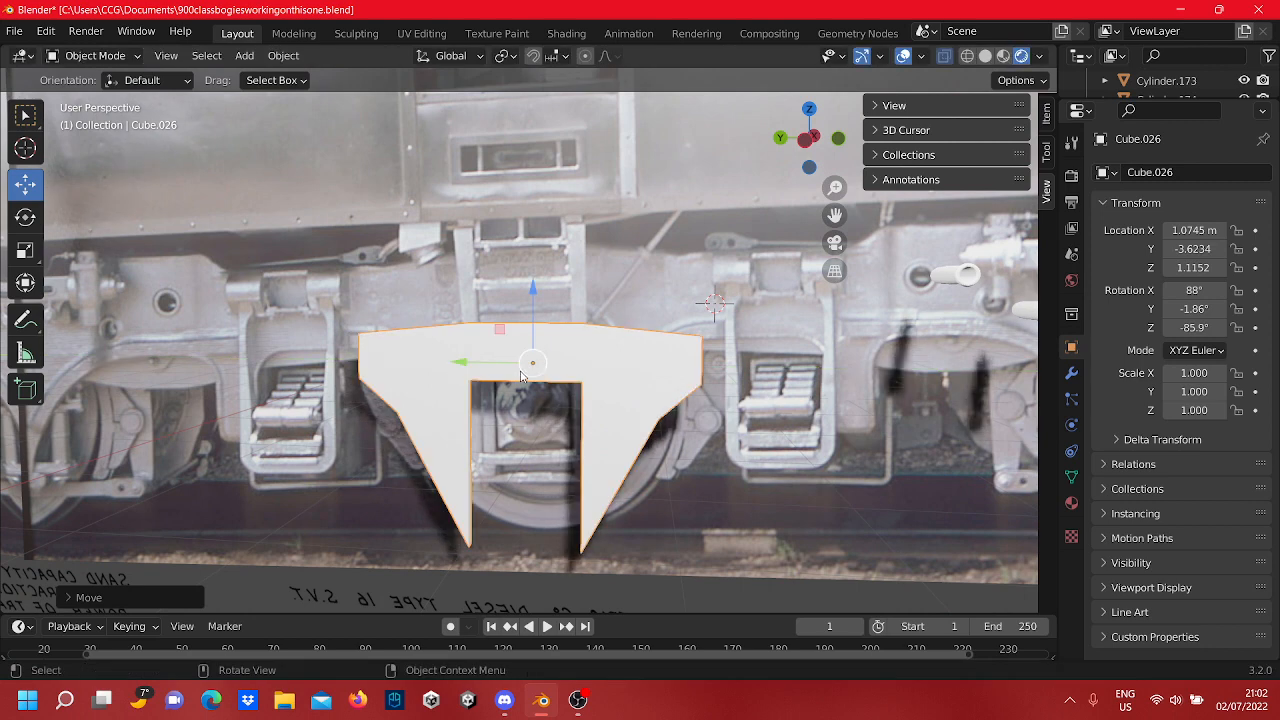
pyautogui.moveTo(536, 332); pyautogui.dragTo(545, 255)
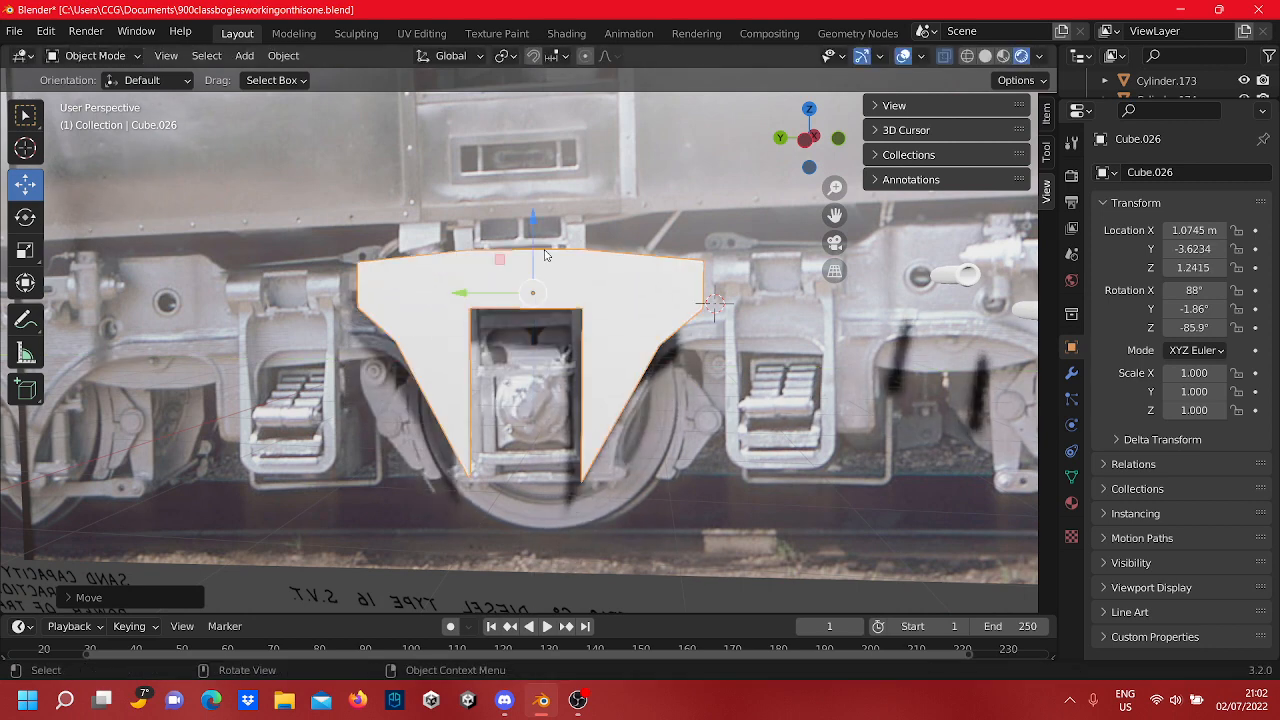
# Step: Examine from several angles and distances how the bracket's outline lines up with the axle box, wheel and frame in the photo
pyautogui.scroll(-1, 547, 257)
pyautogui.keyDown('shift'); pyautogui.moveTo(643, 325); pyautogui.dragTo(511, 311, button='middle'); pyautogui.keyUp('shift')
pyautogui.scroll(4, 529, 303)
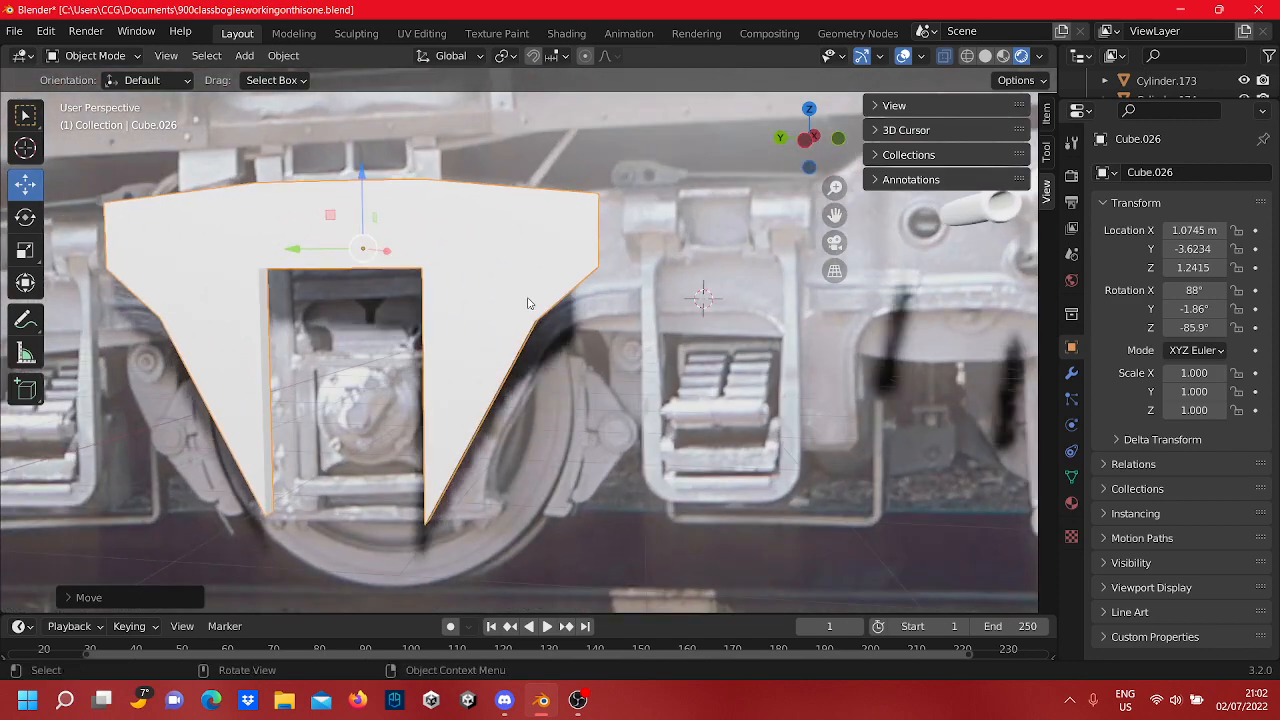
pyautogui.scroll(3, 529, 303)
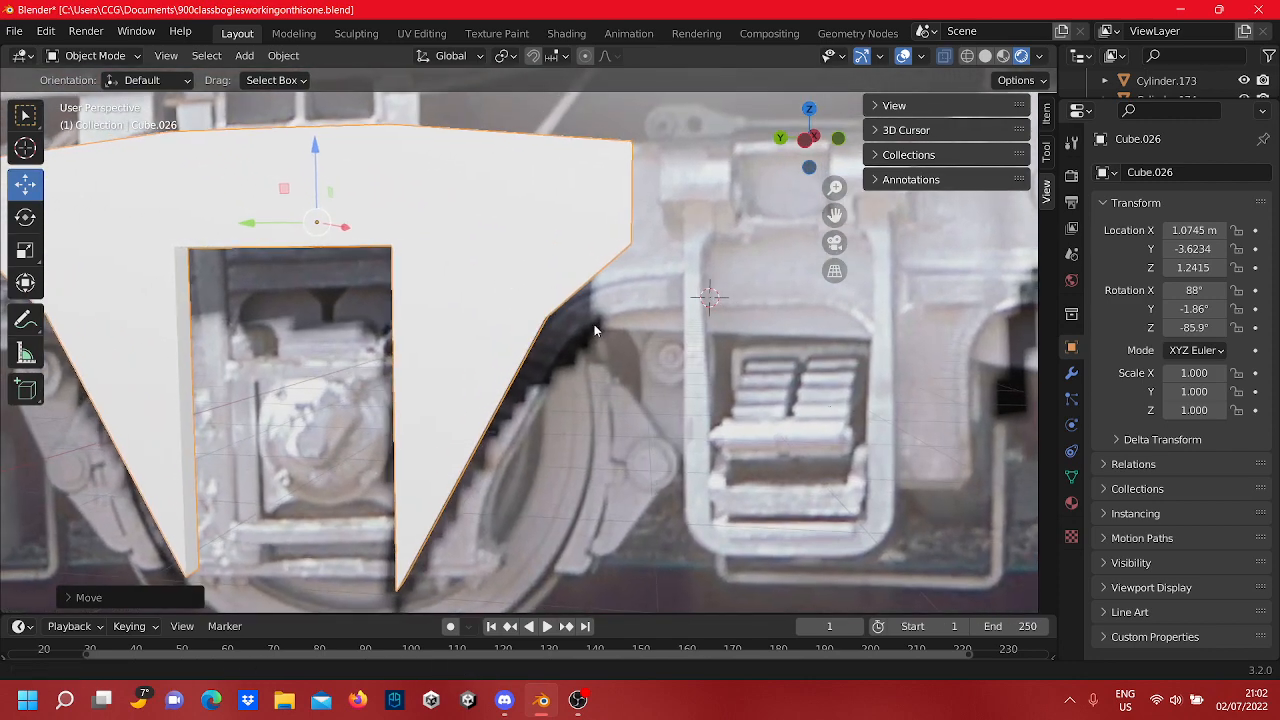
pyautogui.scroll(-3, 594, 324)
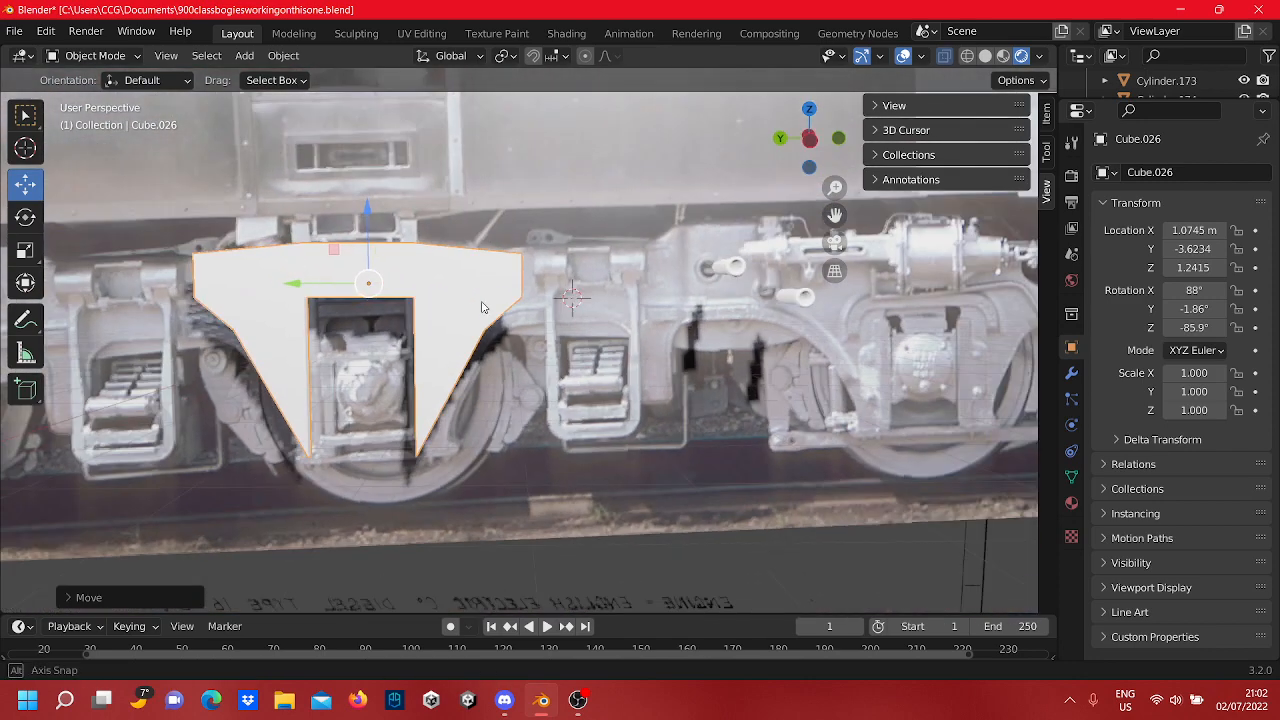
pyautogui.moveTo(481, 307); pyautogui.dragTo(686, 323, button='middle')
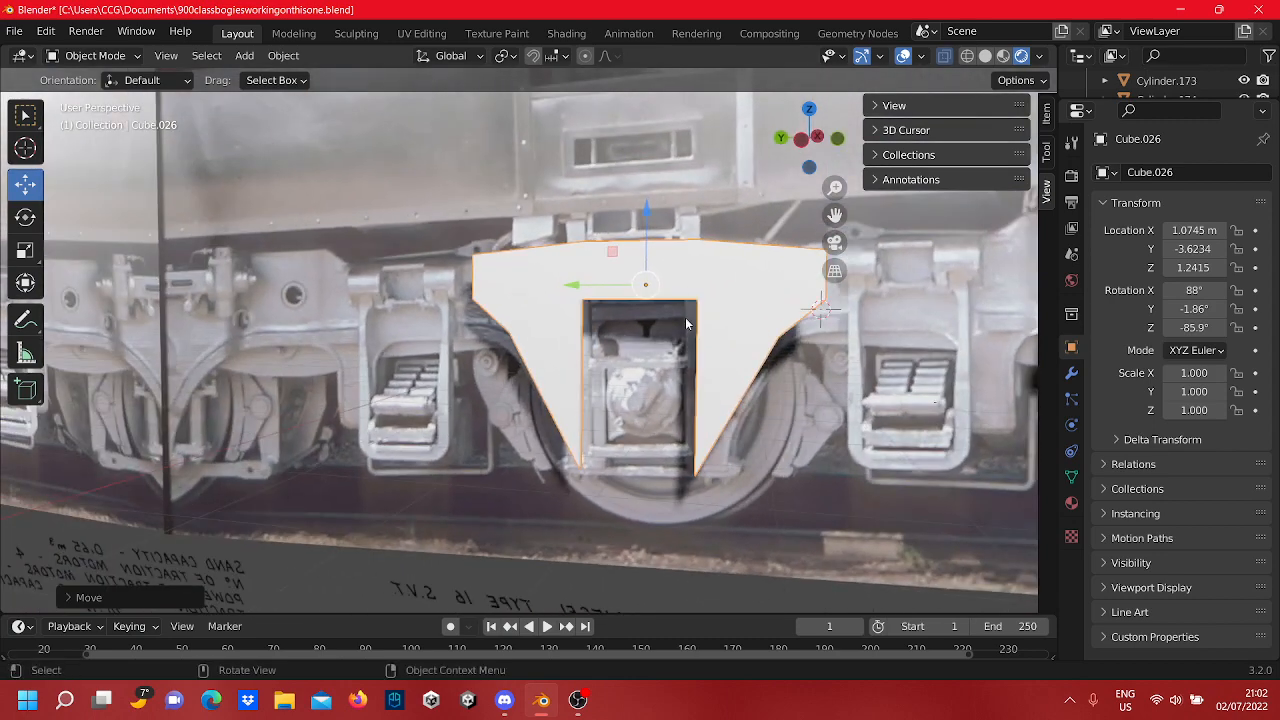
pyautogui.scroll(-3, 686, 323)
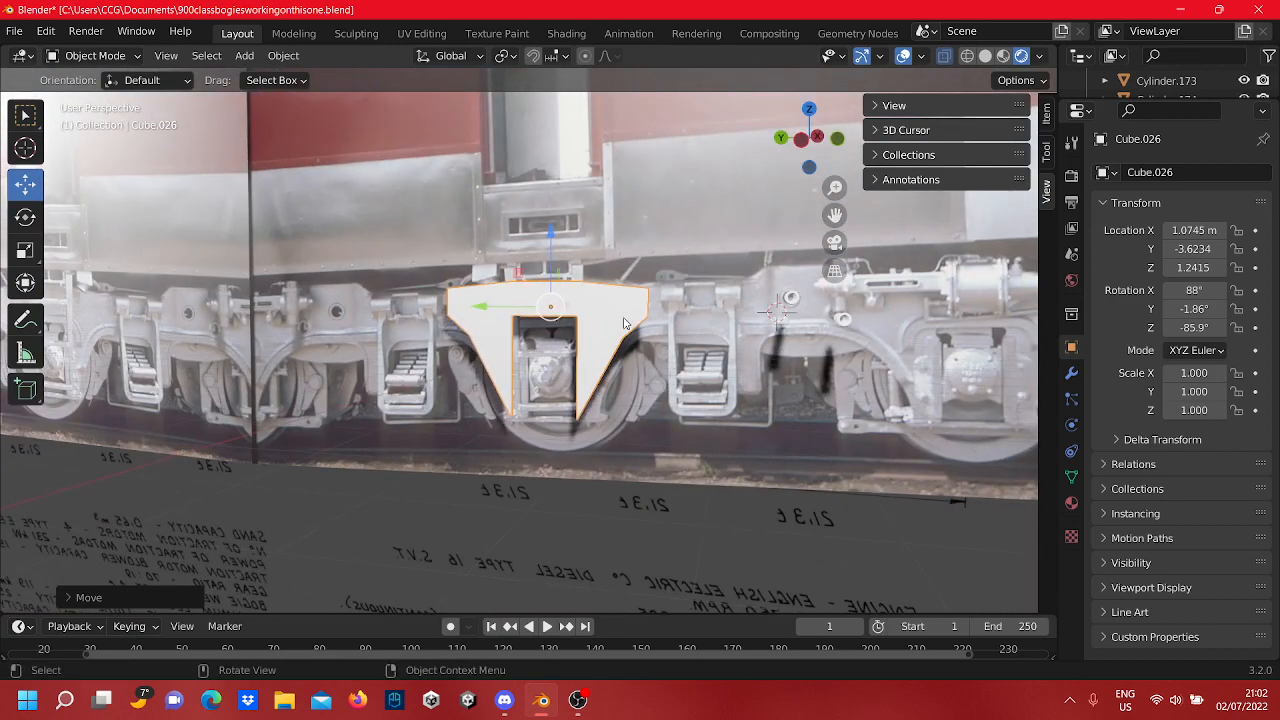
pyautogui.scroll(5, 623, 323)
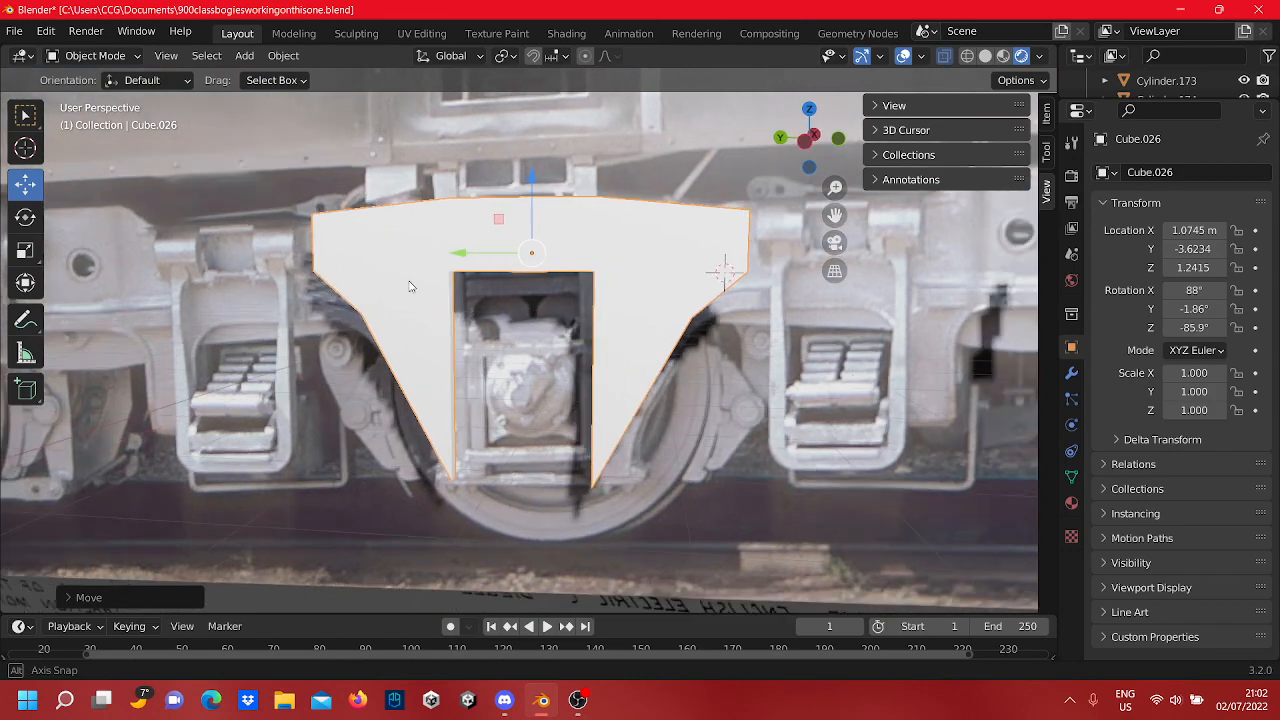
pyautogui.moveTo(409, 287); pyautogui.dragTo(453, 303, button='middle')
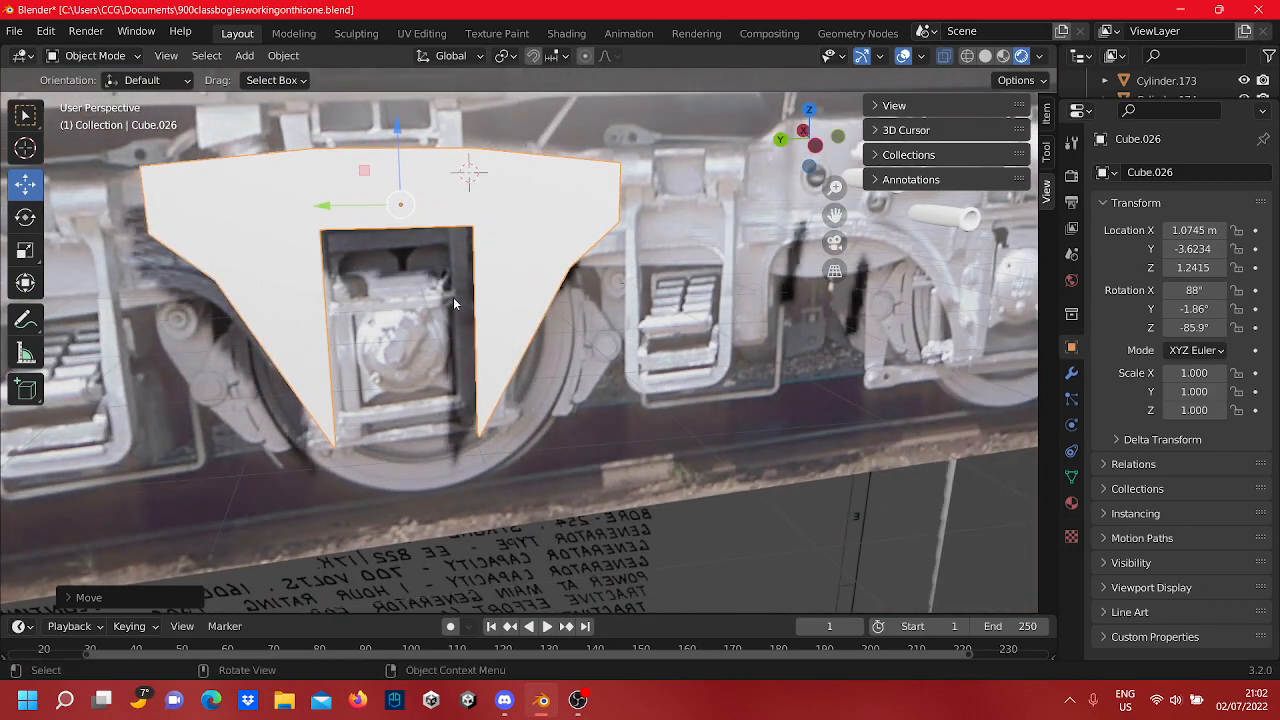
pyautogui.scroll(-5, 453, 300)
pyautogui.scroll(5, 456, 318)
pyautogui.scroll(5, 459, 318)
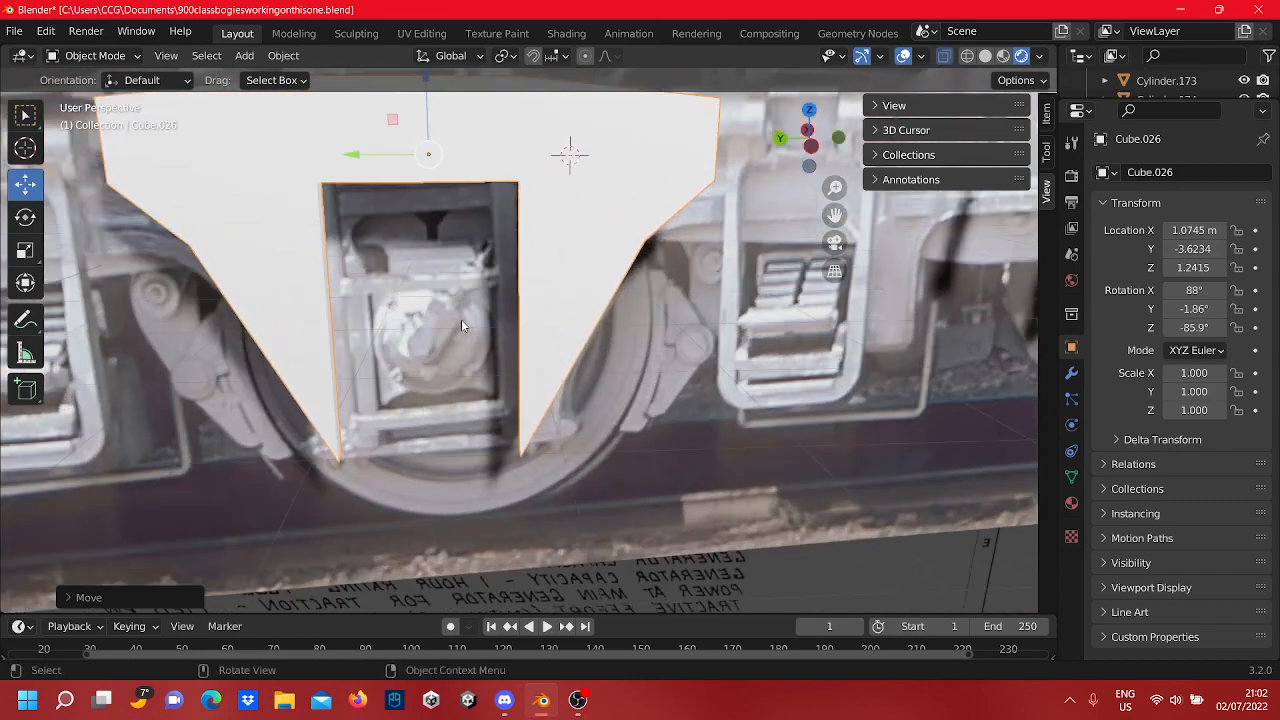
pyautogui.keyDown('shift'); pyautogui.moveTo(461, 319); pyautogui.dragTo(321, 364, button='middle'); pyautogui.keyUp('shift')
pyautogui.moveTo(637, 265); pyautogui.dragTo(579, 277, button='middle')
pyautogui.scroll(-6, 634, 252)
pyautogui.scroll(4, 579, 277)
pyautogui.scroll(2, 579, 277)
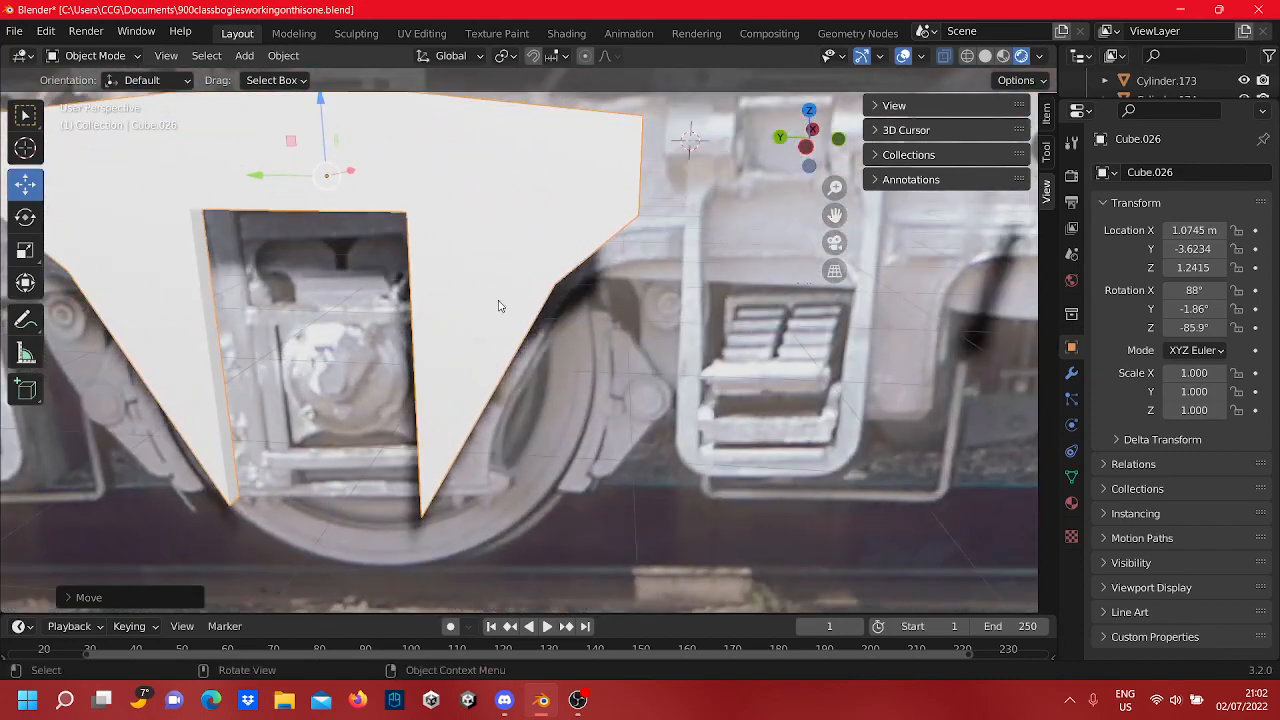
# Step: Enter Edit Mode on the bracket, select the lower corner at its -Y end and compare the outline with the photographed bogie
pyautogui.press('Tab')
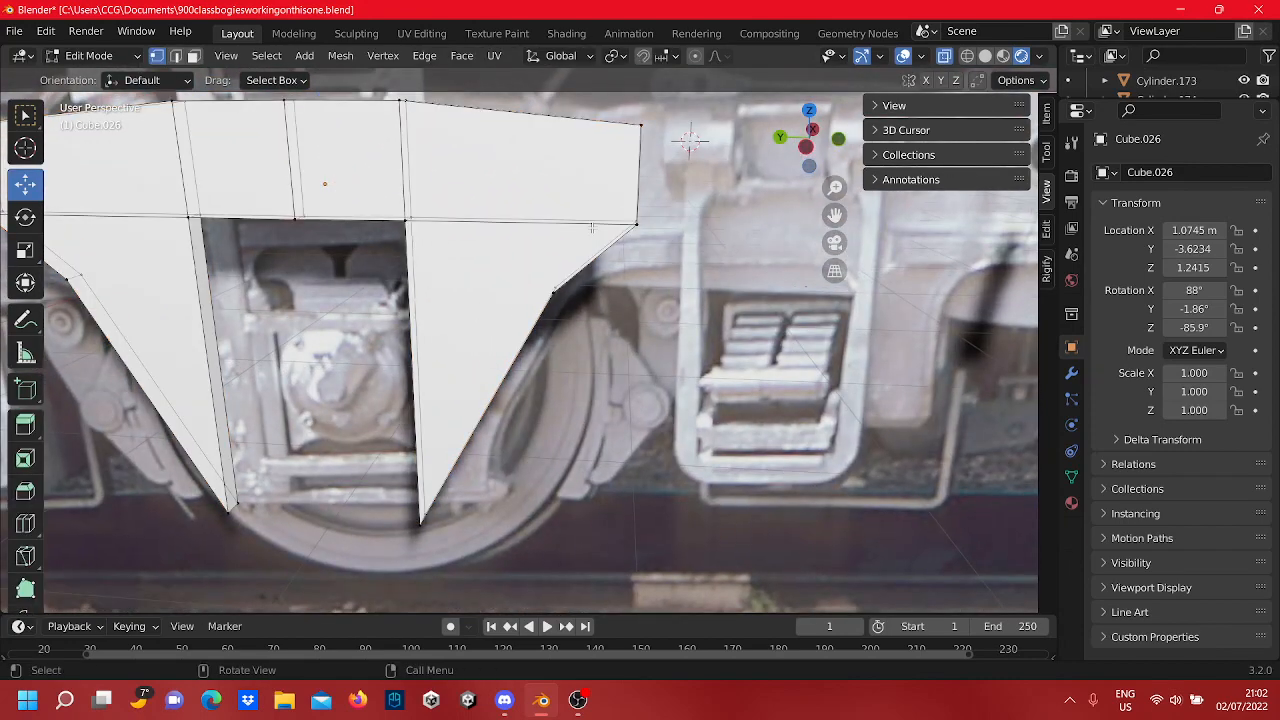
pyautogui.moveTo(615, 181); pyautogui.dragTo(604, 178)
pyautogui.moveTo(250, 226); pyautogui.dragTo(544, 280, button='middle')
pyautogui.scroll(-2, 281, 219)
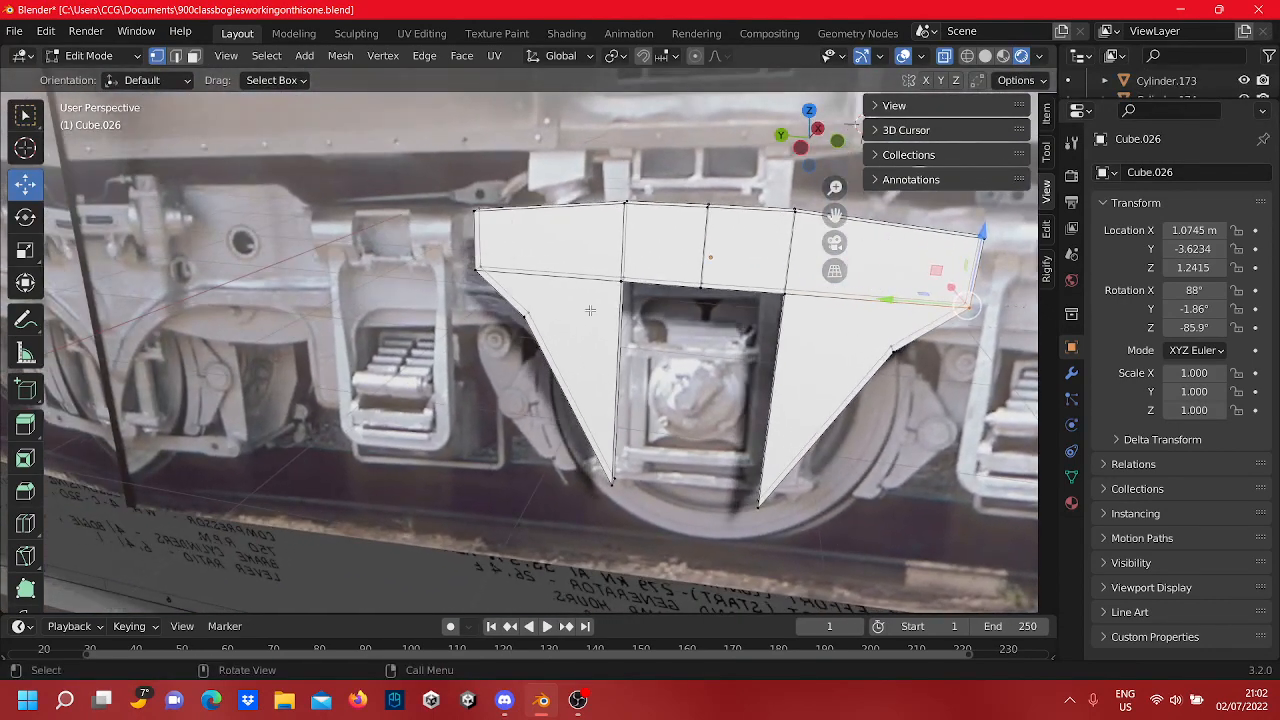
pyautogui.scroll(1, 604, 307)
pyautogui.scroll(-1, 672, 316)
pyautogui.scroll(-10, 672, 316)
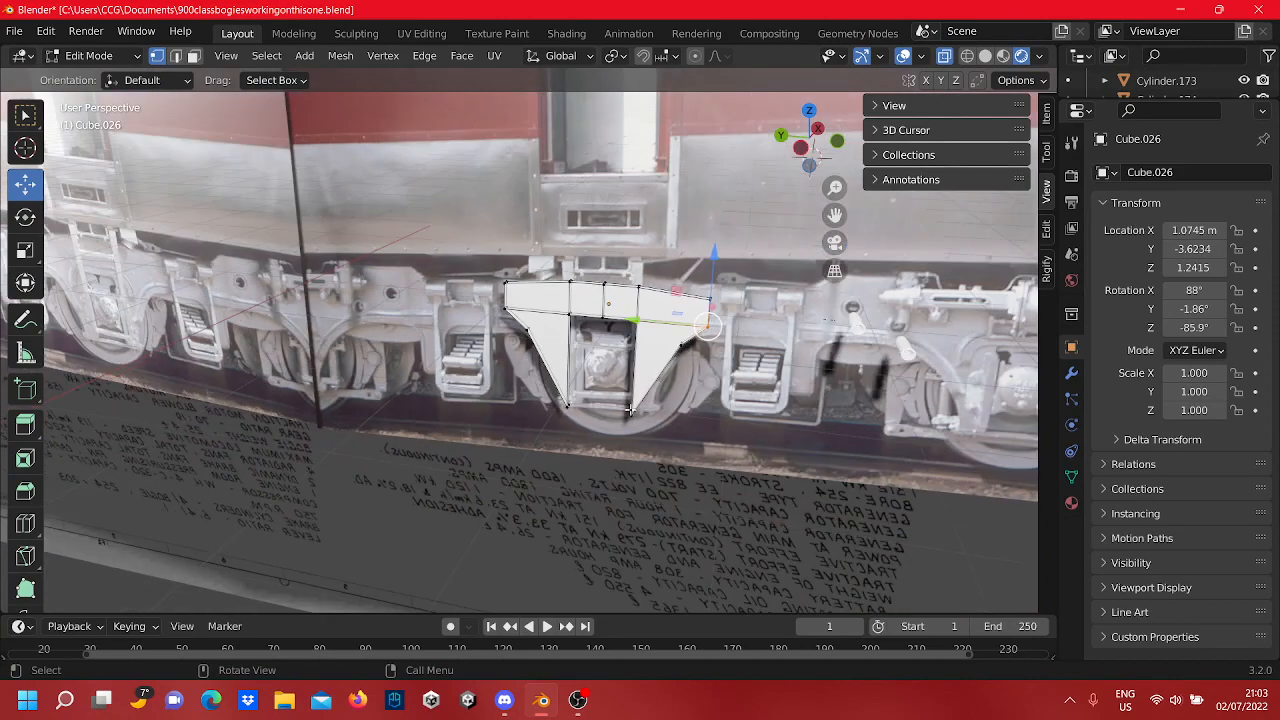
pyautogui.scroll(5, 491, 436)
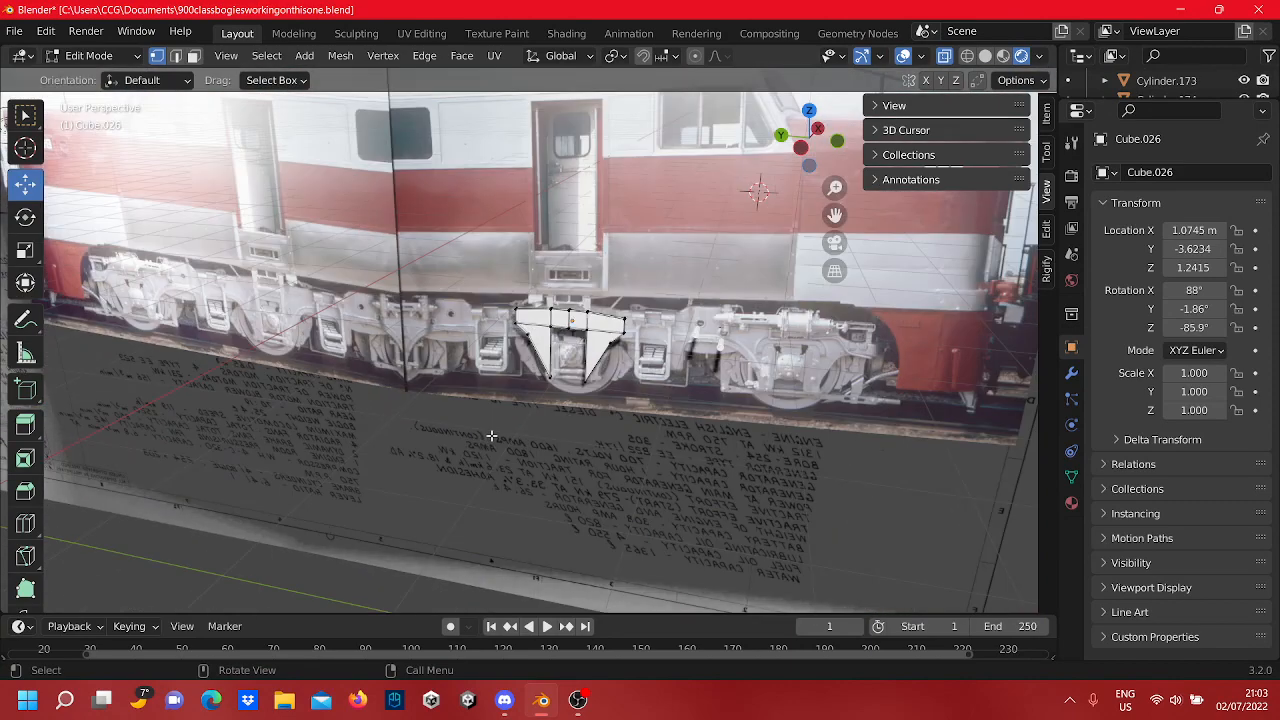
pyautogui.scroll(4, 630, 346)
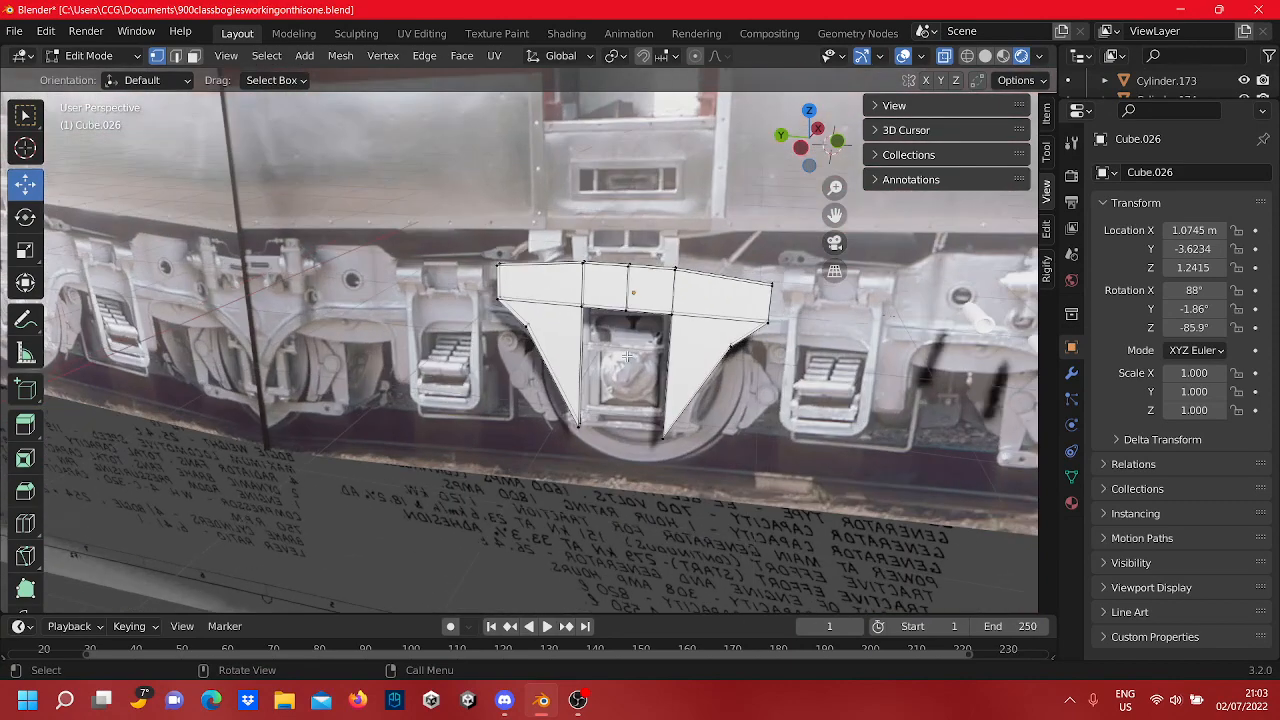
# Step: Add a cube within the bracket's mesh over the photo's frame section above the two cylinders, and switch back to the Move tool
pyautogui.keyDown('shift'); pyautogui.moveTo(765, 345); pyautogui.dragTo(443, 362, button='middle'); pyautogui.keyUp('shift')
pyautogui.keyDown('shift'); pyautogui.moveTo(456, 419); pyautogui.dragTo(493, 413, button='middle'); pyautogui.keyUp('shift')
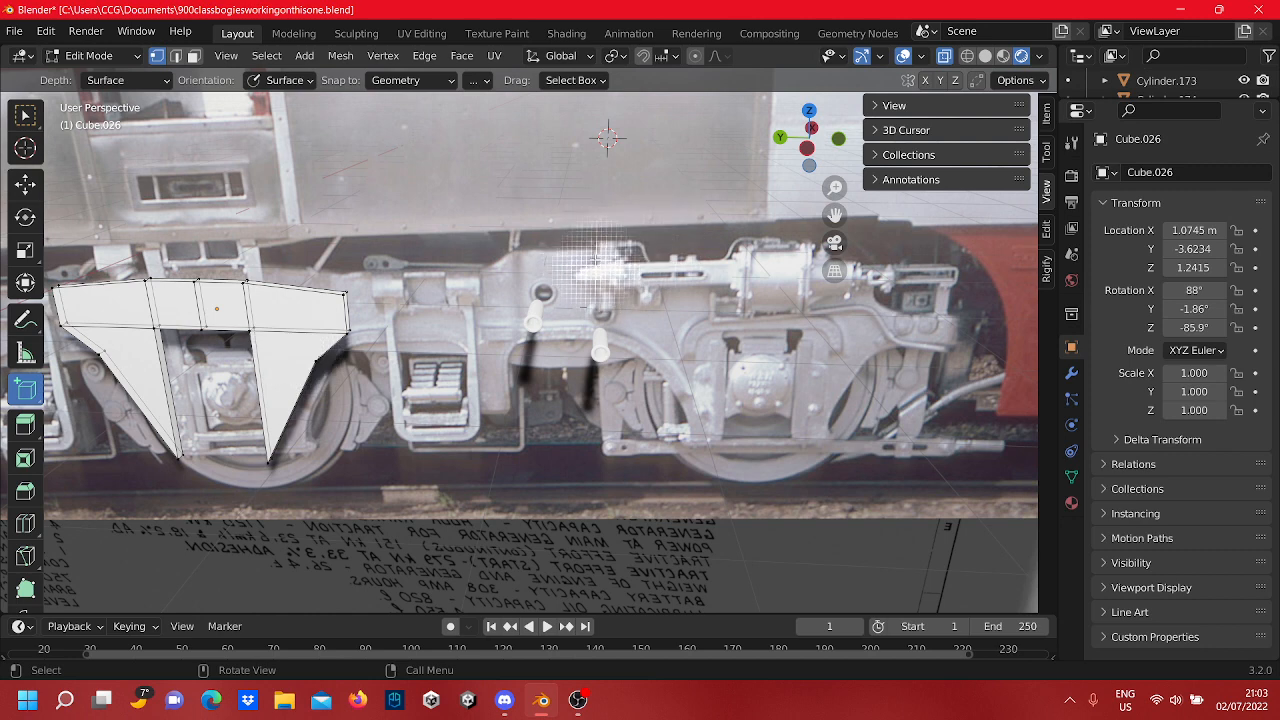
pyautogui.moveTo(594, 249); pyautogui.dragTo(530, 366)
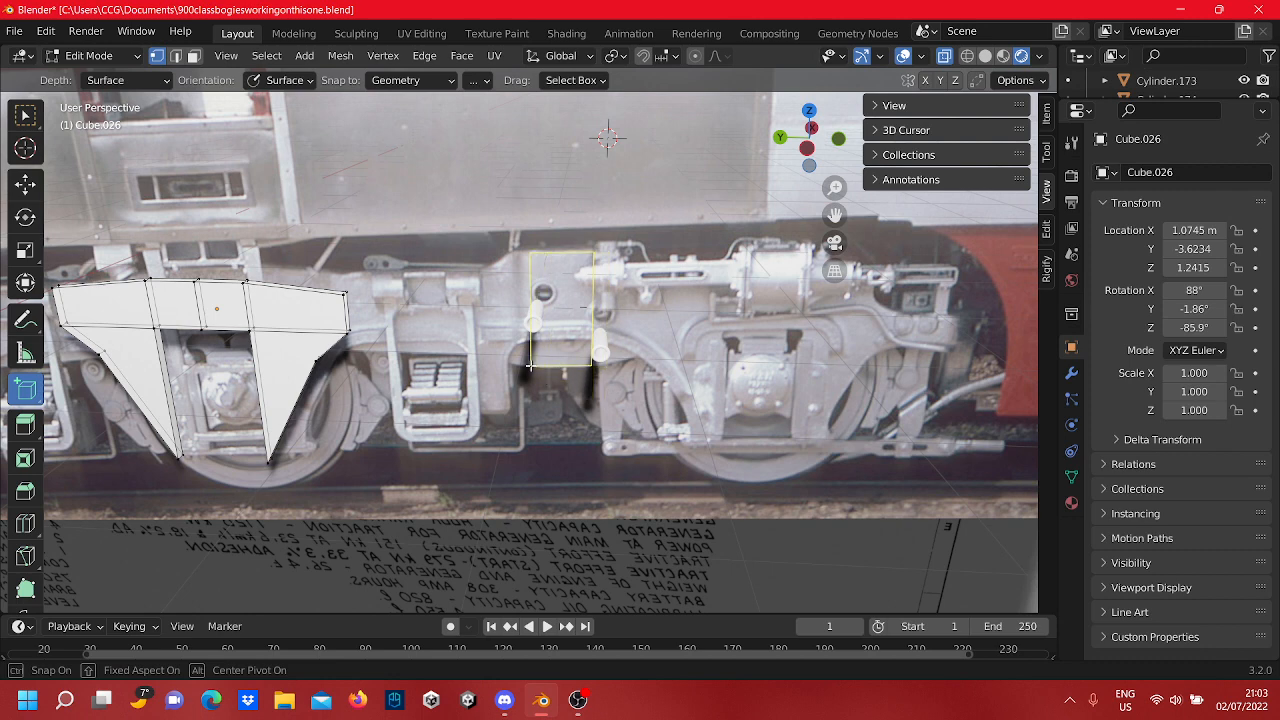
pyautogui.click(528, 298)
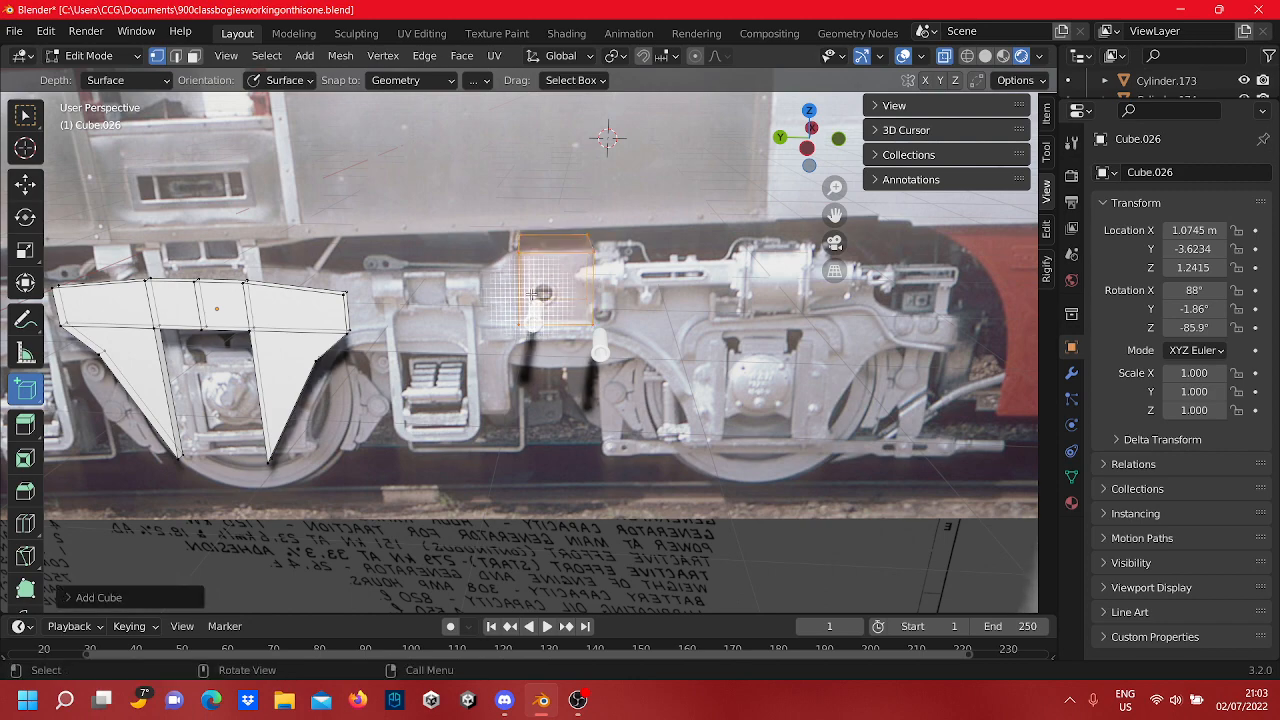
pyautogui.scroll(3, 525, 340)
pyautogui.moveTo(526, 343); pyautogui.dragTo(520, 362, button='middle')
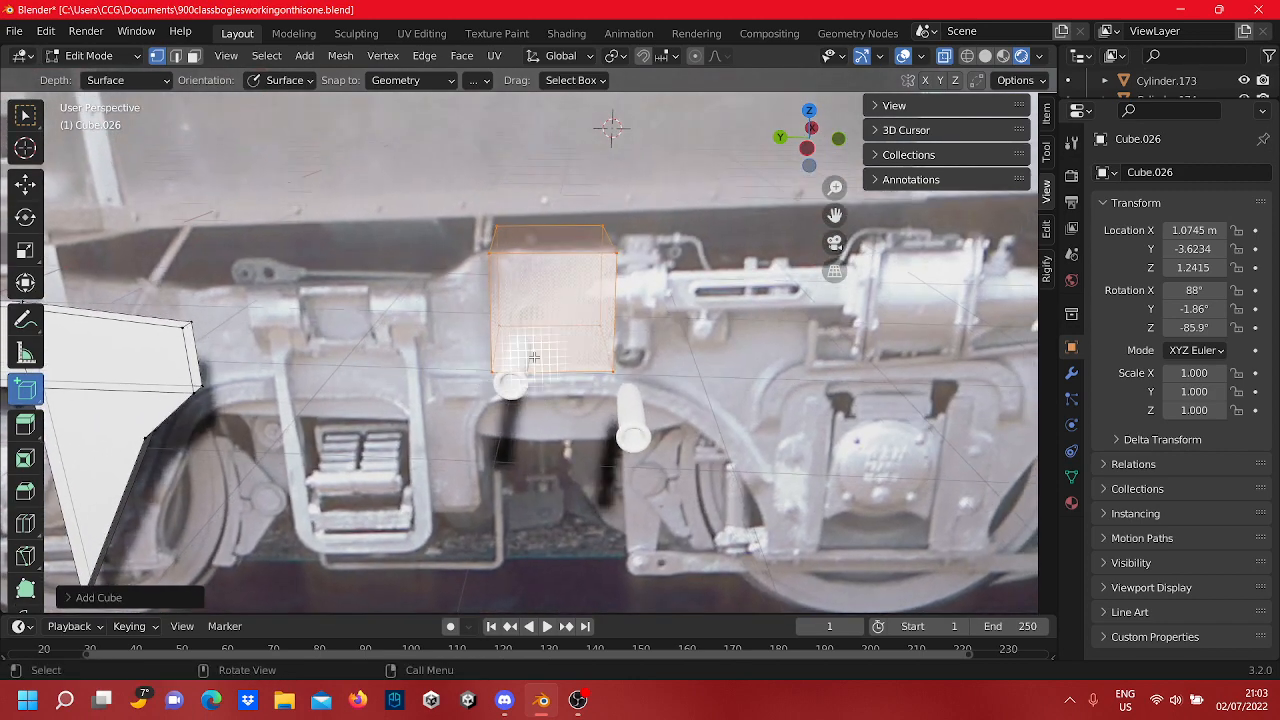
pyautogui.click(24, 185)
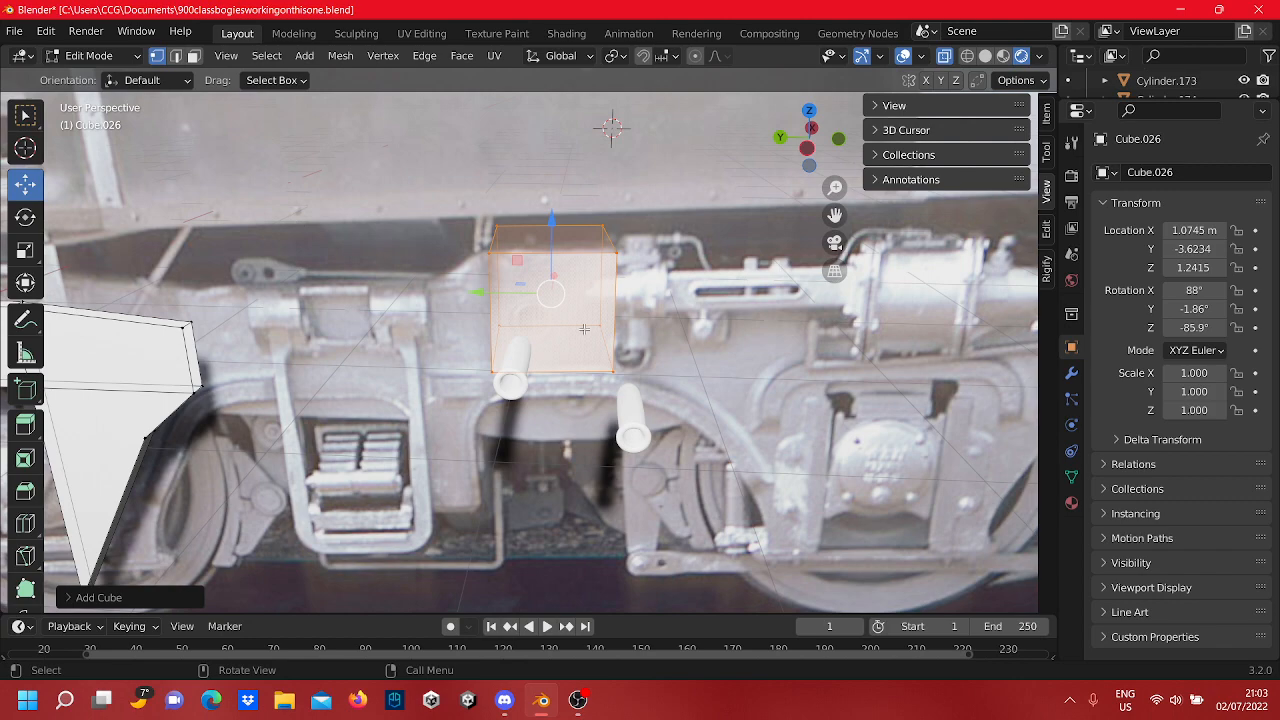
# Step: Return to Object Mode, view the added cube at an angle and try to select it separately from the bracket
pyautogui.press('Tab')
pyautogui.moveTo(584, 329); pyautogui.dragTo(645, 337, button='middle')
pyautogui.scroll(-3, 701, 287)
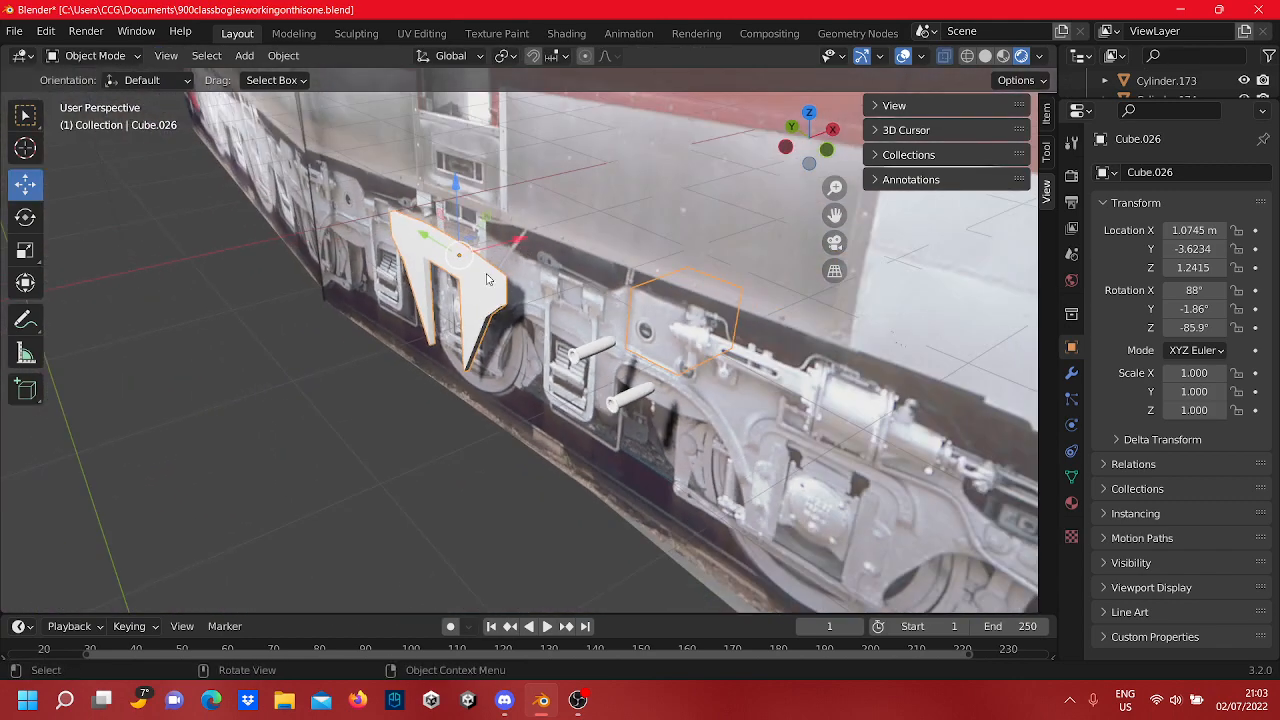
pyautogui.press('Tab')
pyautogui.press('Tab')
pyautogui.click(703, 333)
pyautogui.click(695, 328)
pyautogui.click(688, 325)
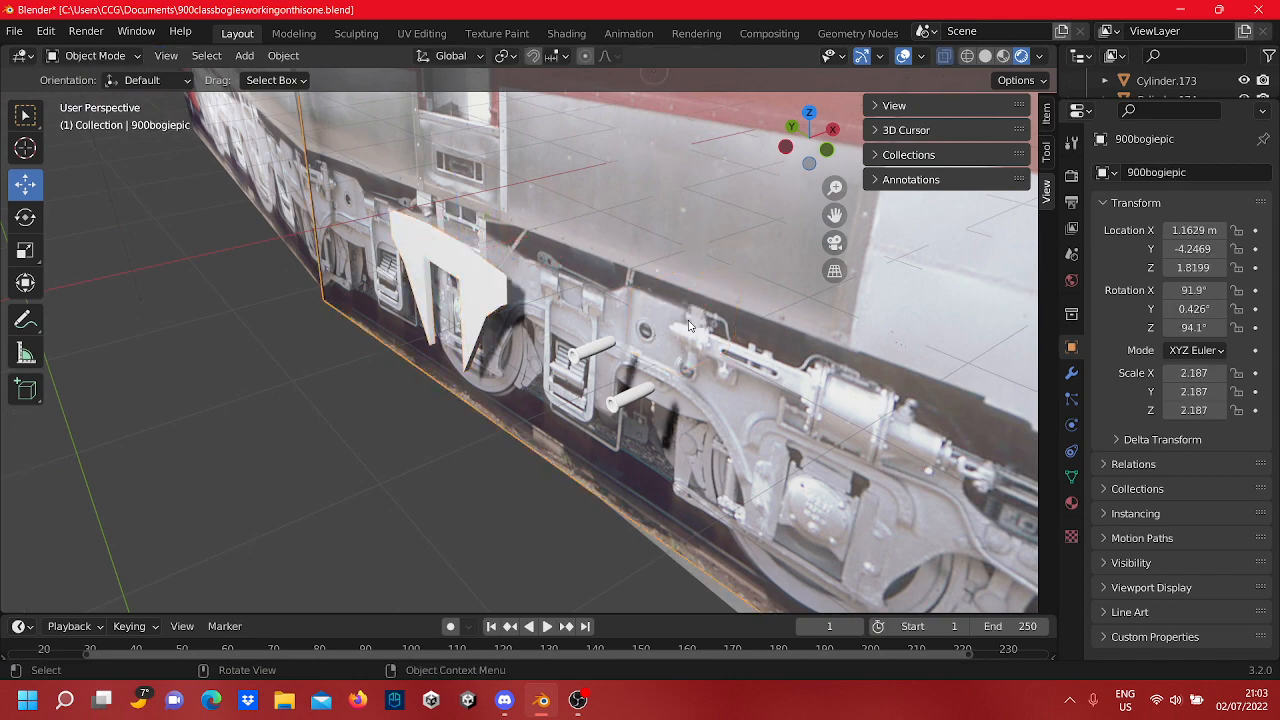
# Step: Undo the recent edits that added a box over the round hole within the white bracket's mesh, and return to Object Mode
pyautogui.click(688, 325)
pyautogui.moveTo(688, 325); pyautogui.dragTo(539, 320, button='middle')
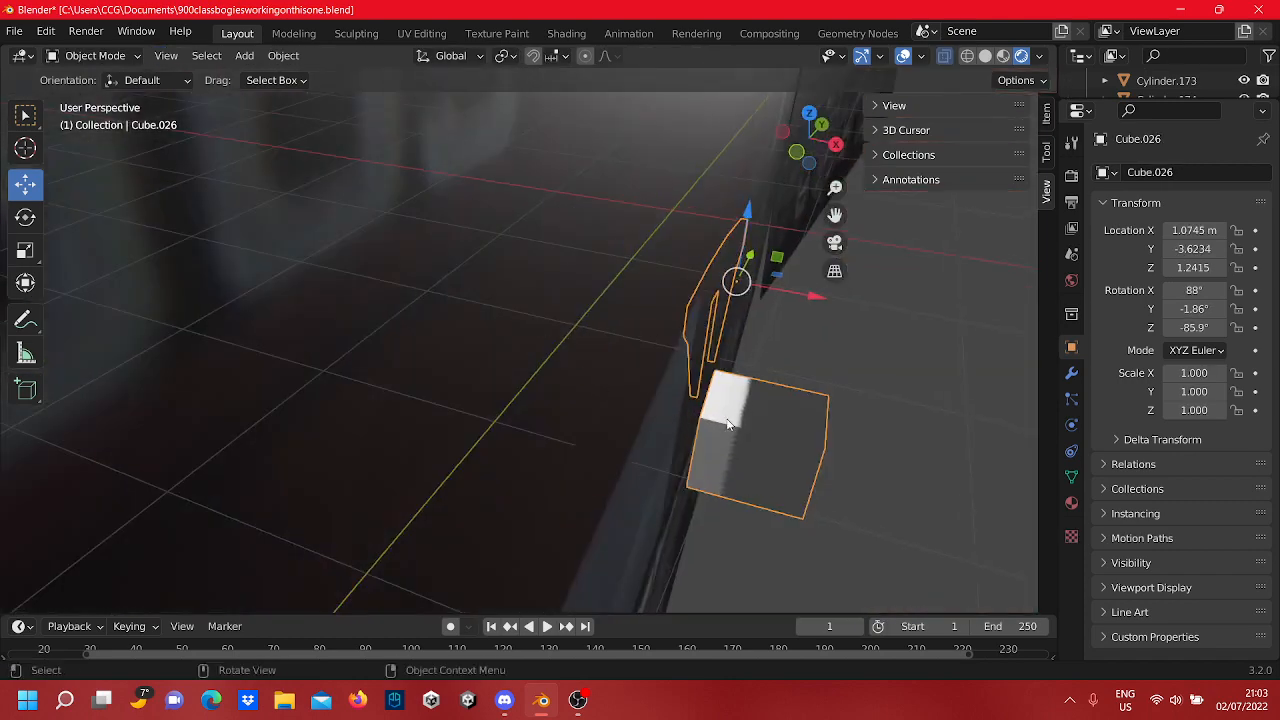
pyautogui.moveTo(769, 434); pyautogui.dragTo(597, 345, button='middle')
pyautogui.scroll(6, 597, 345)
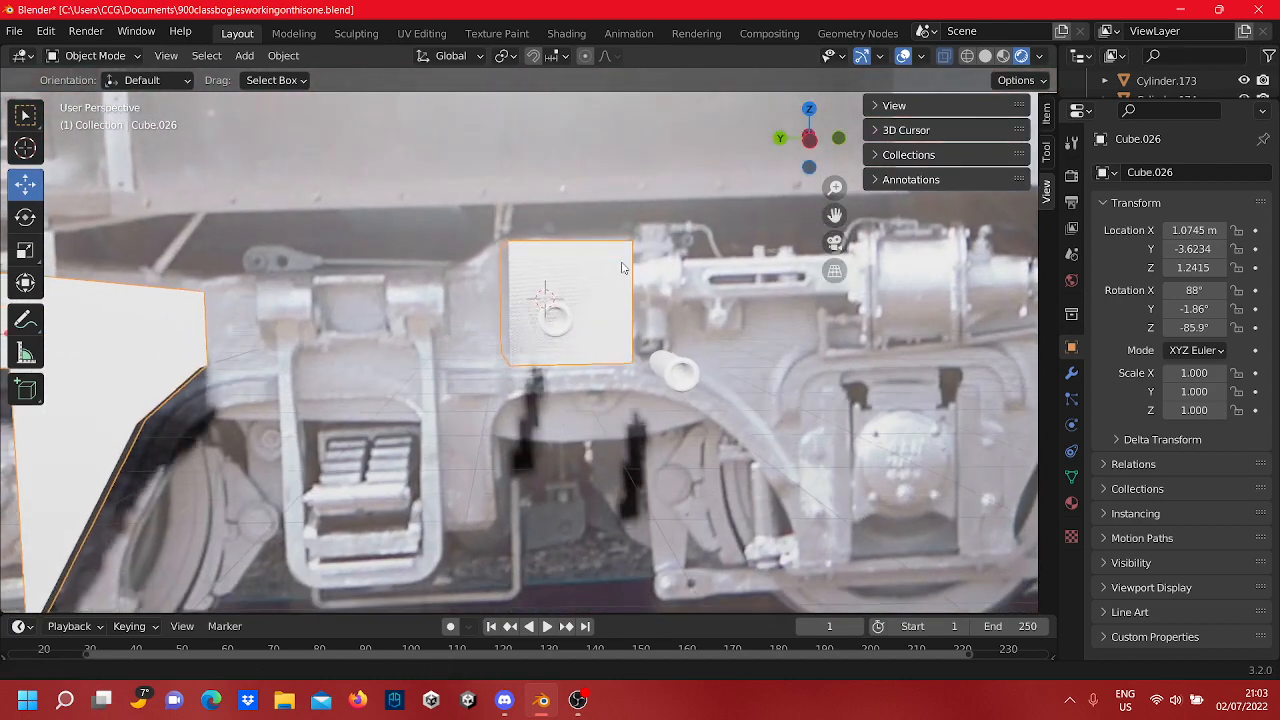
pyautogui.moveTo(621, 268); pyautogui.dragTo(557, 331, button='middle')
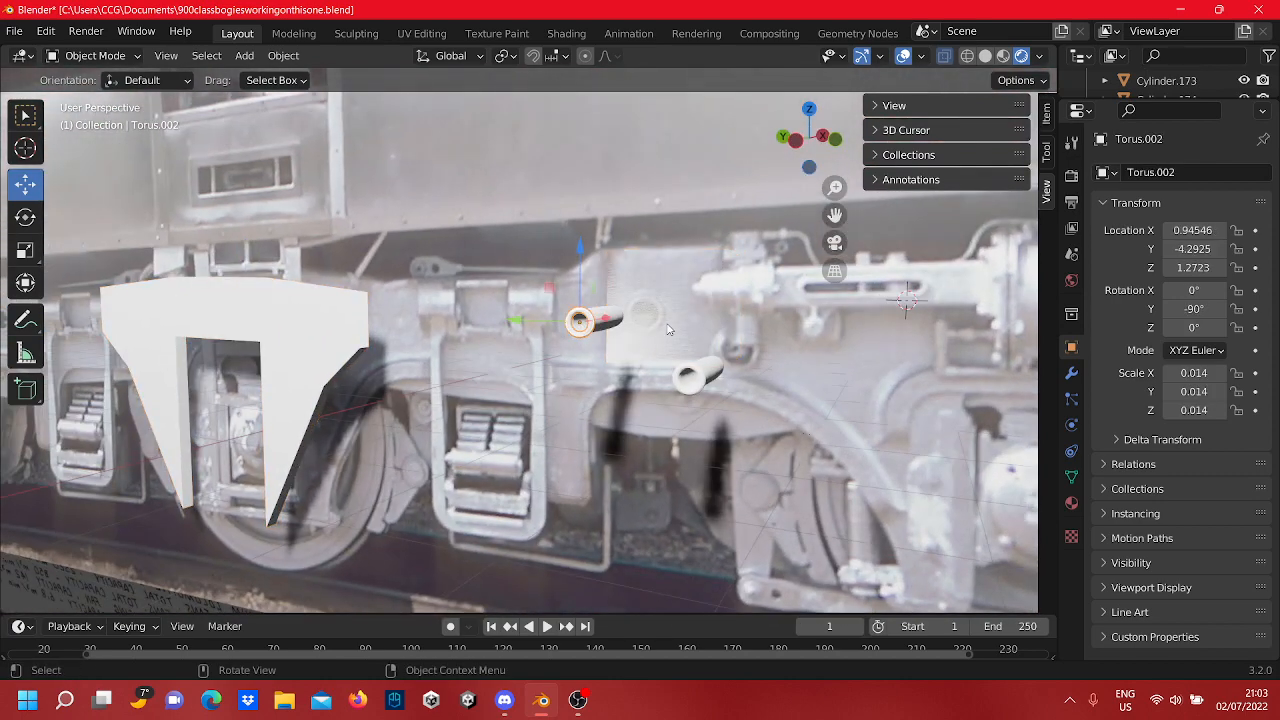
pyautogui.click(610, 323)
pyautogui.scroll(-2, 610, 323)
pyautogui.hotkey('ctrl', 'z')
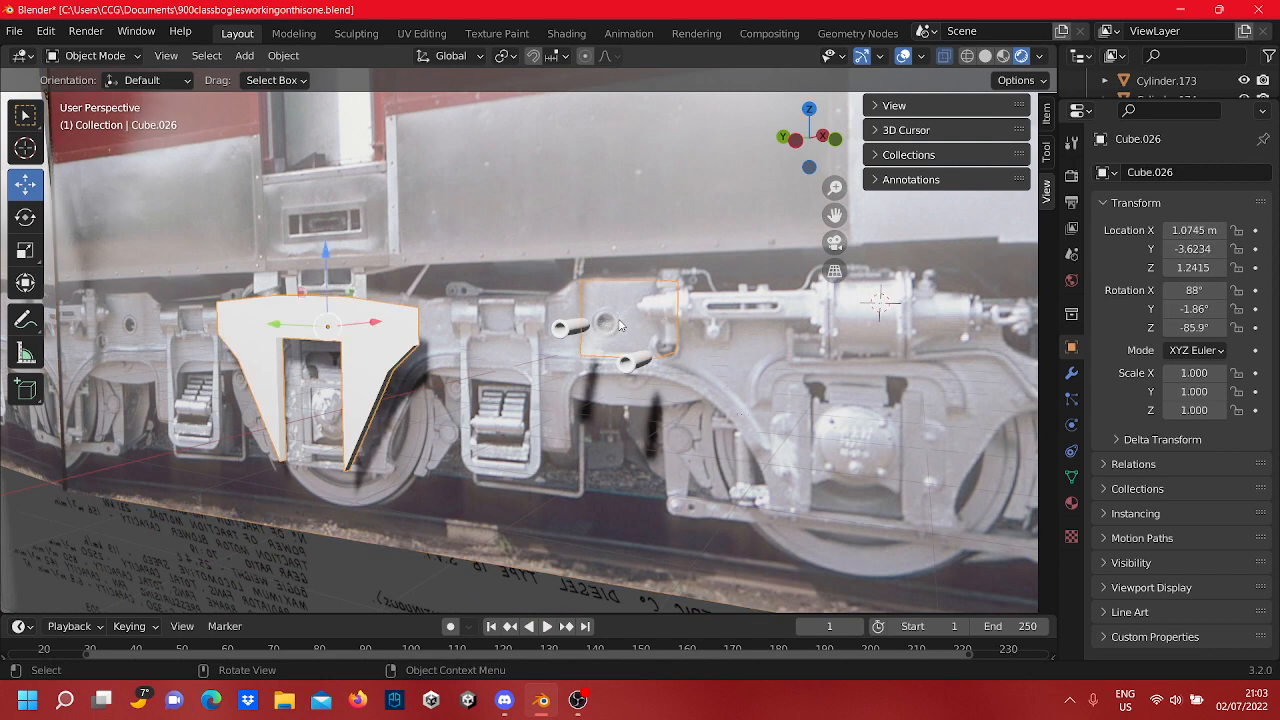
pyautogui.hotkey('ctrl', 'z')
pyautogui.hotkey('ctrl', 'z')
pyautogui.hotkey('ctrl', 'z')
pyautogui.press('Tab')
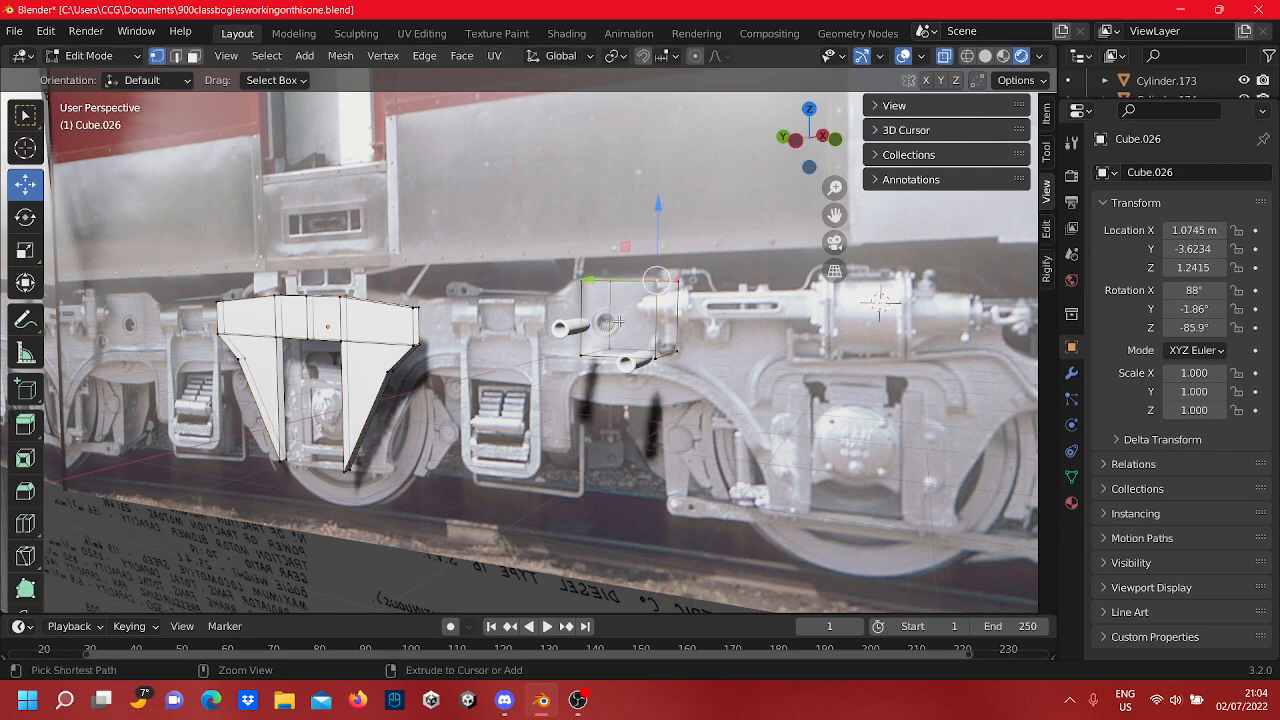
pyautogui.press('Tab')
pyautogui.press('Tab')
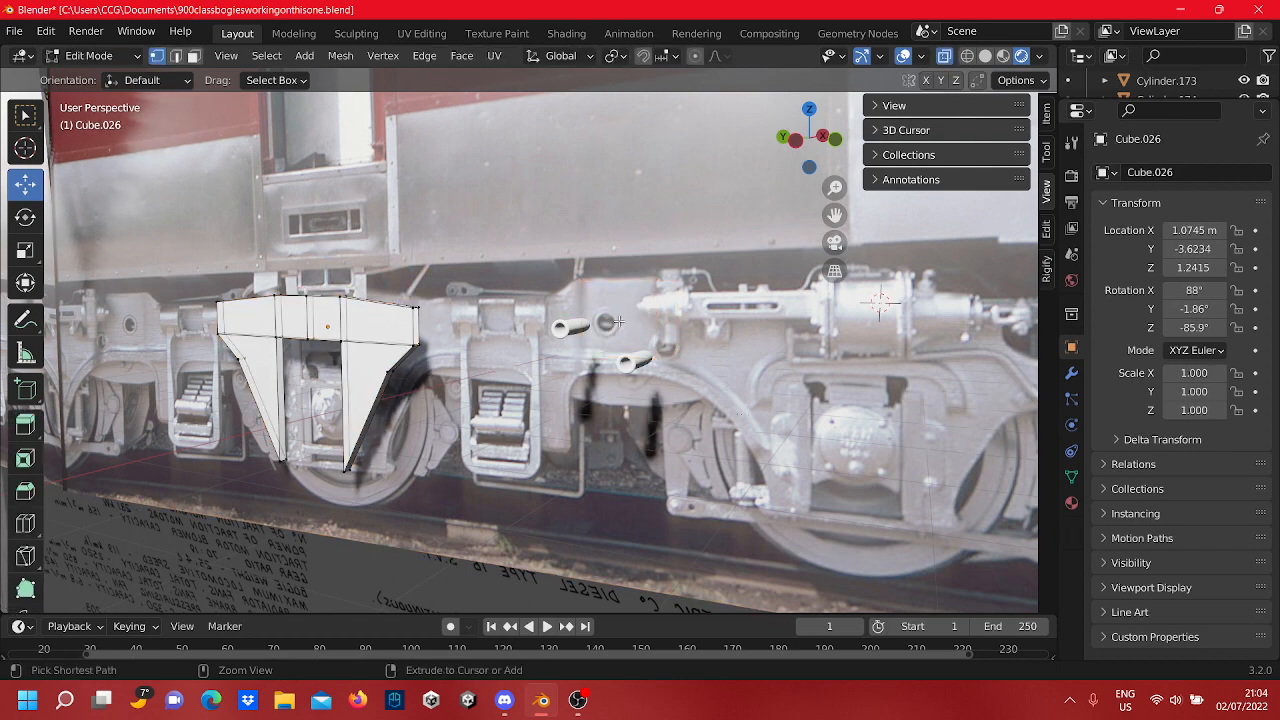
pyautogui.moveTo(618, 321); pyautogui.dragTo(568, 313, button='middle')
pyautogui.press('Tab')
# Step: Add a separate cube over the bogie frame plate around the round hole, drawn on the reference photo's surface
pyautogui.click(307, 428)
pyautogui.scroll(1, 587, 352)
pyautogui.scroll(6, 552, 411)
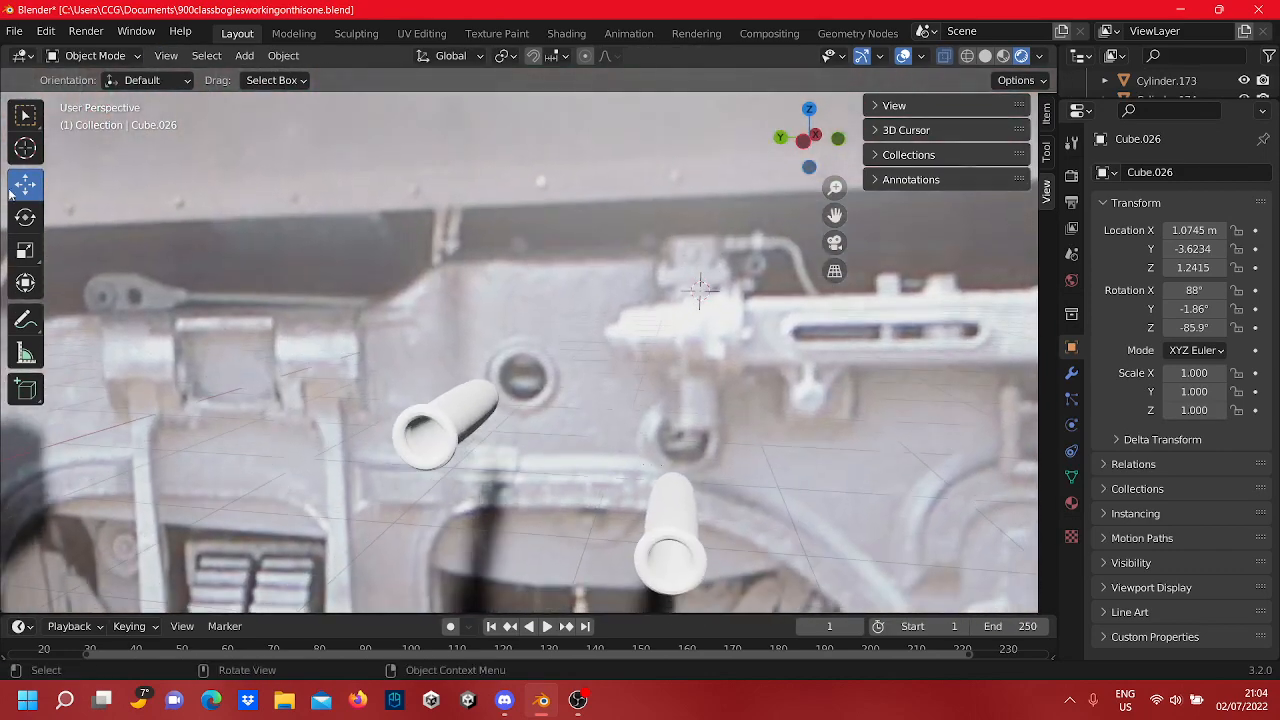
pyautogui.click(26, 389)
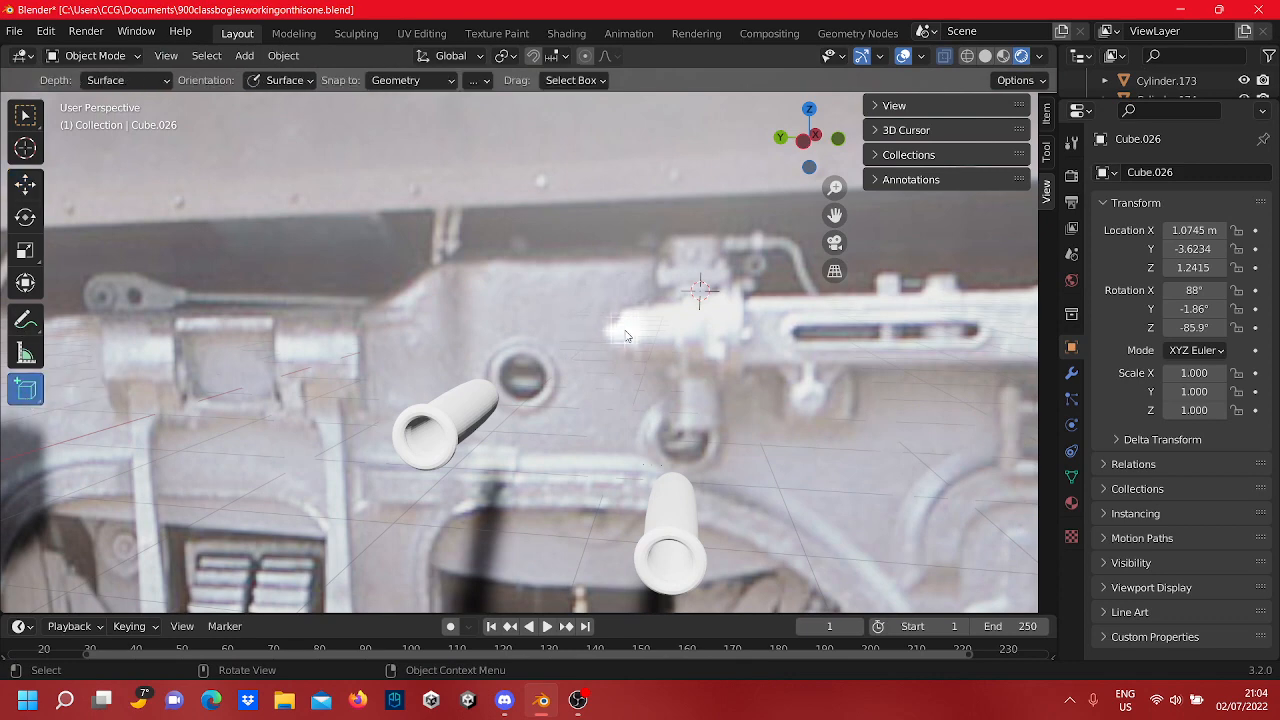
pyautogui.moveTo(657, 270); pyautogui.dragTo(463, 447)
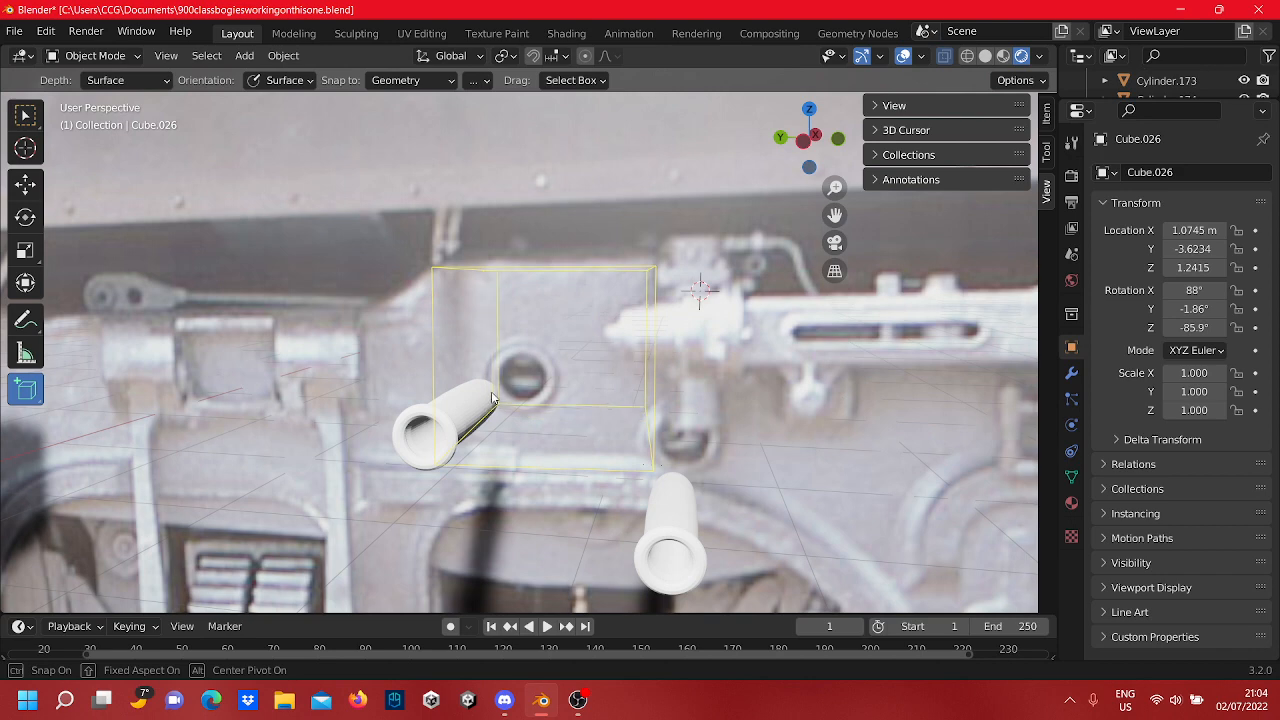
pyautogui.click(491, 394)
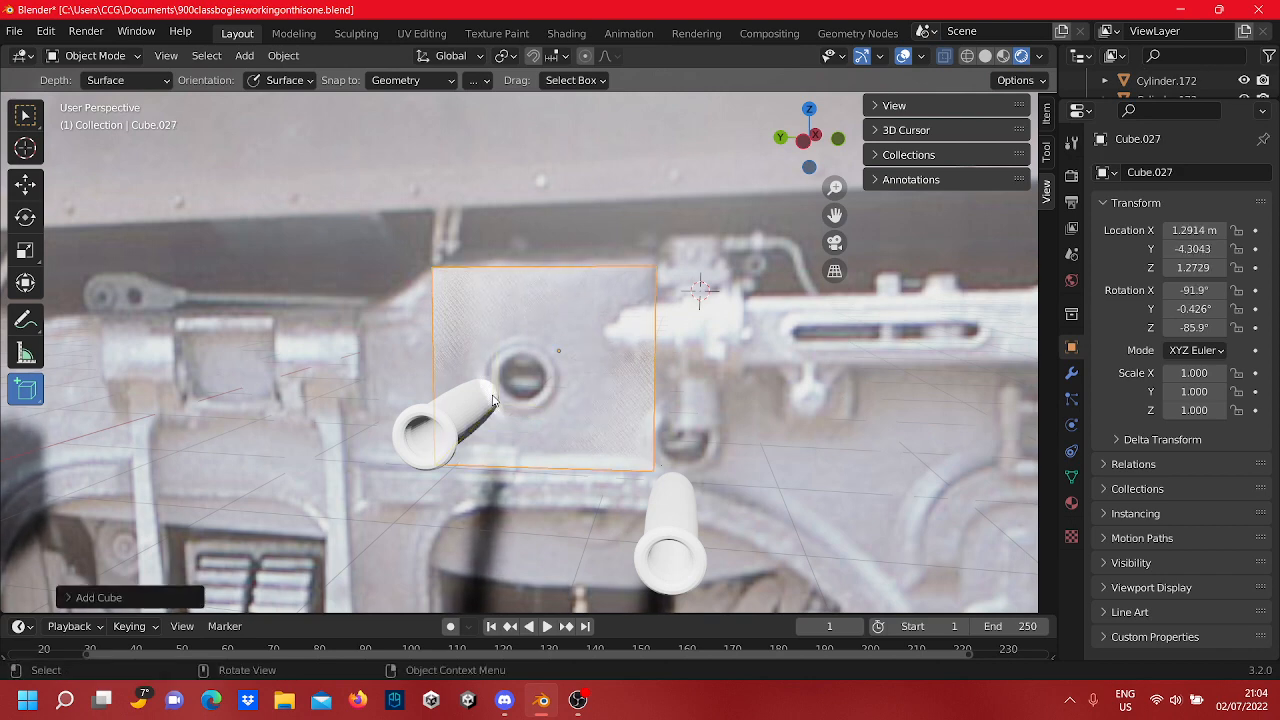
# Step: Move the new cube out from the reference photo along X to about 1.096 m, around the nearby tube
pyautogui.moveTo(491, 394); pyautogui.dragTo(105, 225, button='middle')
pyautogui.click(27, 182)
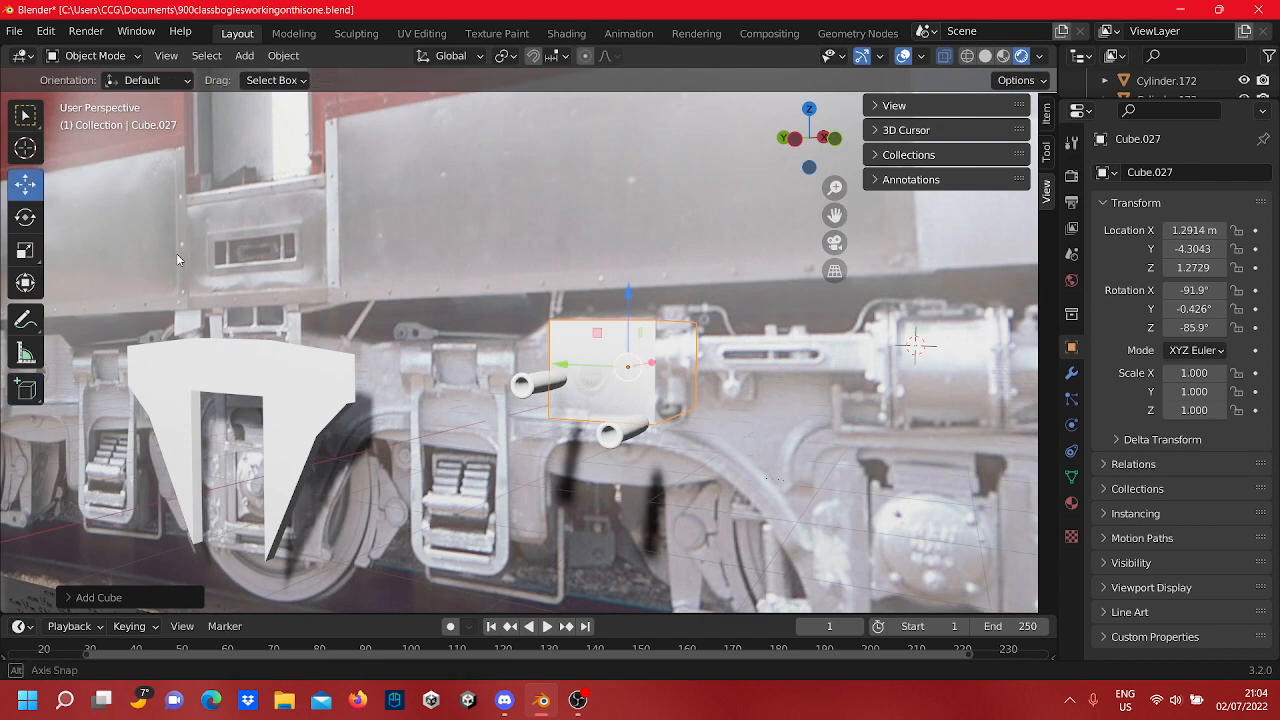
pyautogui.moveTo(176, 253); pyautogui.dragTo(205, 283, button='middle')
pyautogui.scroll(3, 575, 382)
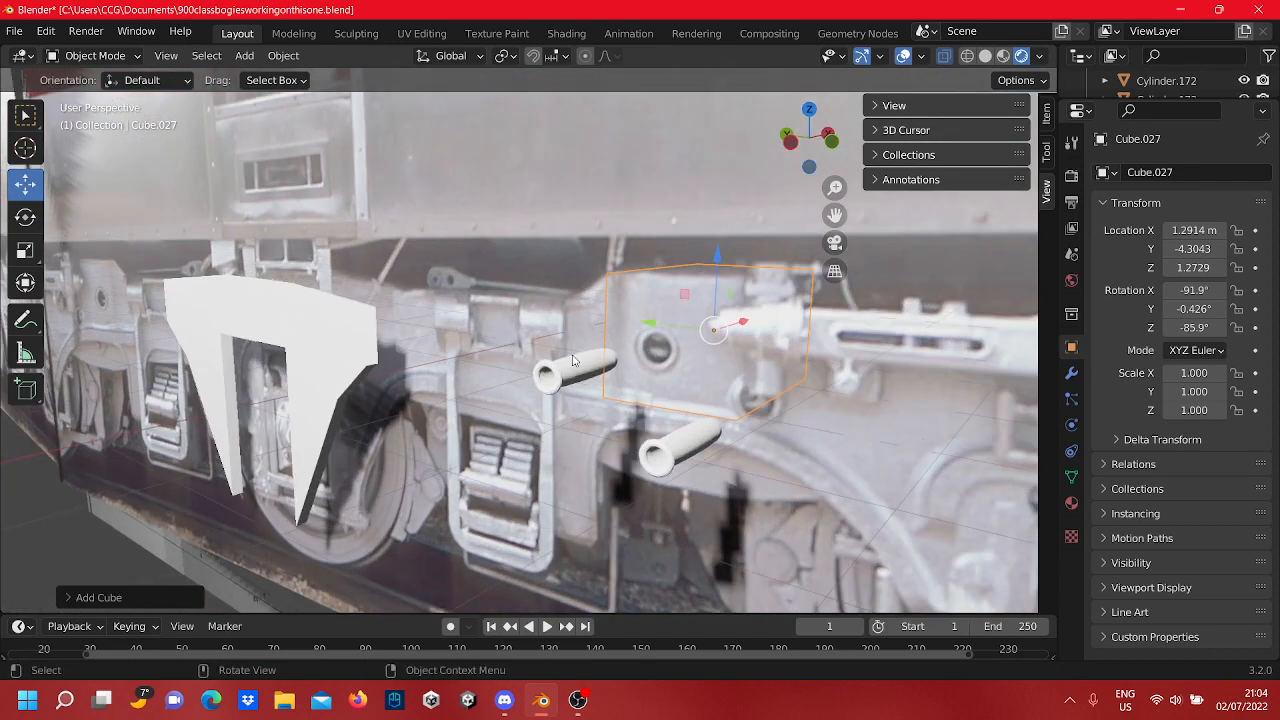
pyautogui.moveTo(575, 382); pyautogui.dragTo(614, 330, button='middle')
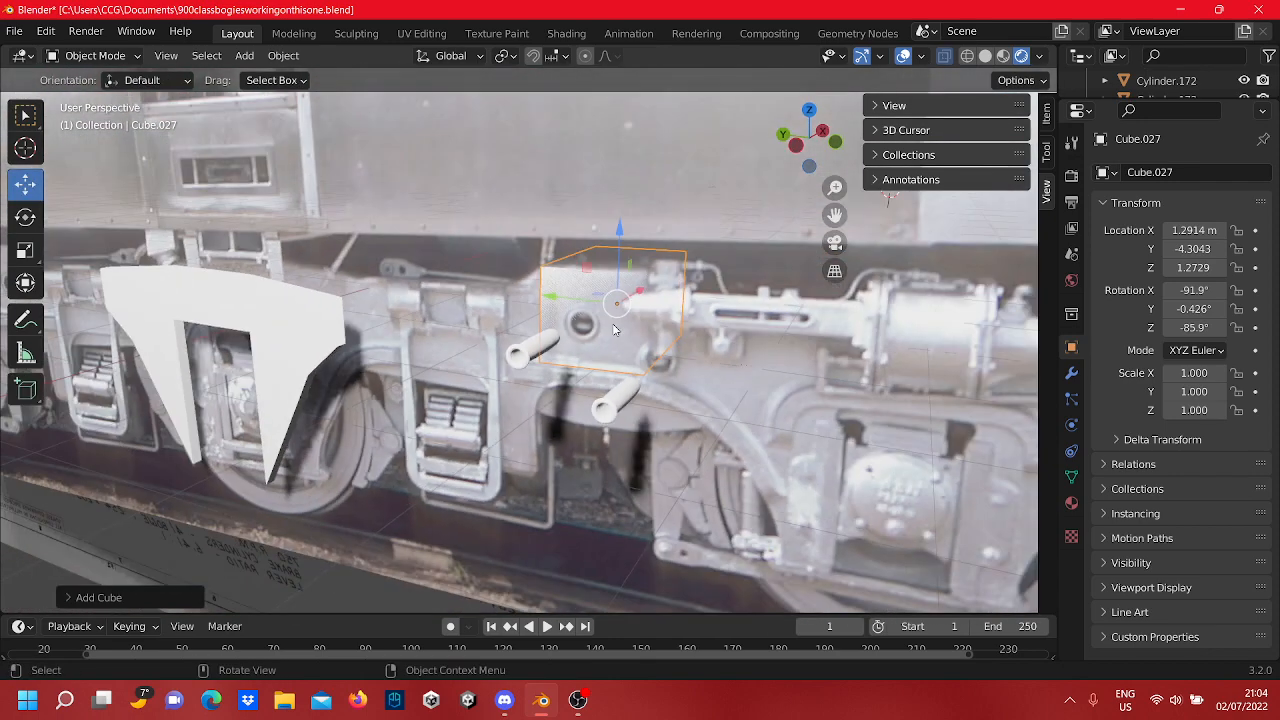
pyautogui.moveTo(639, 296); pyautogui.dragTo(591, 323)
pyautogui.scroll(3, 589, 353)
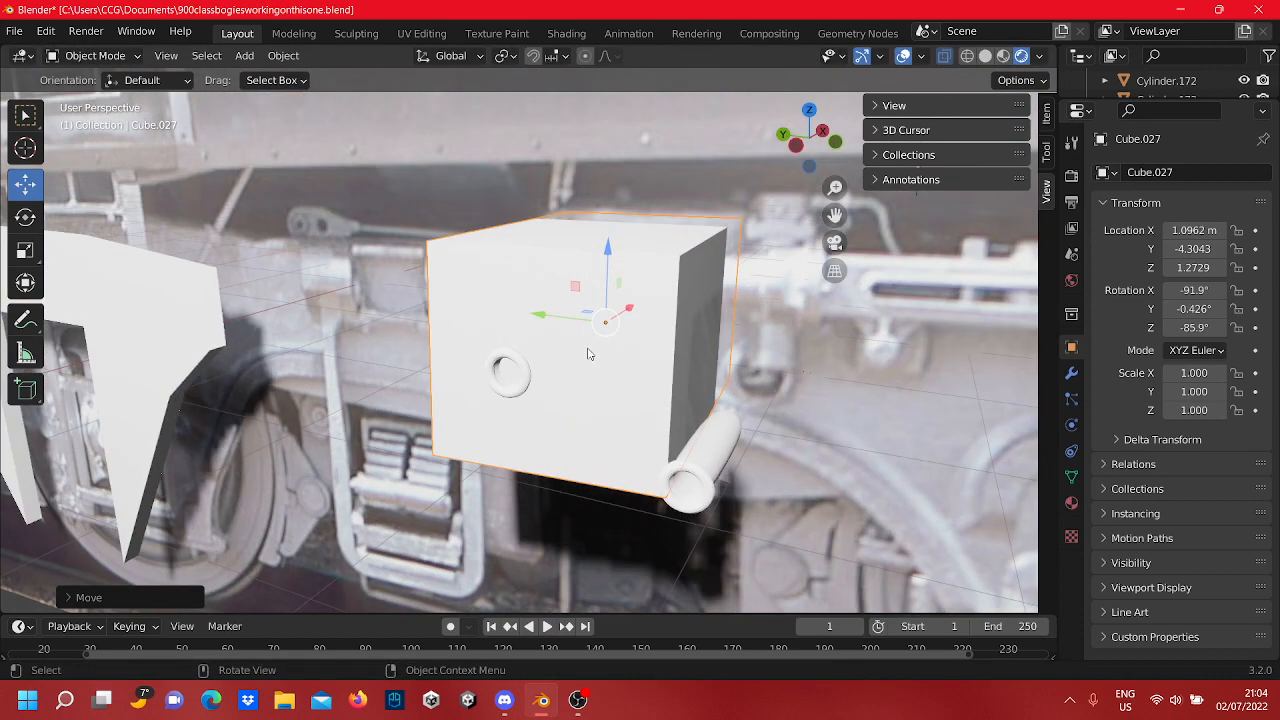
# Step: Reselect the cube and move it back along X into the reference photo, to about 1.334 m
pyautogui.moveTo(458, 410); pyautogui.dragTo(500, 383, button='middle')
pyautogui.scroll(1, 500, 383)
pyautogui.click(490, 391)
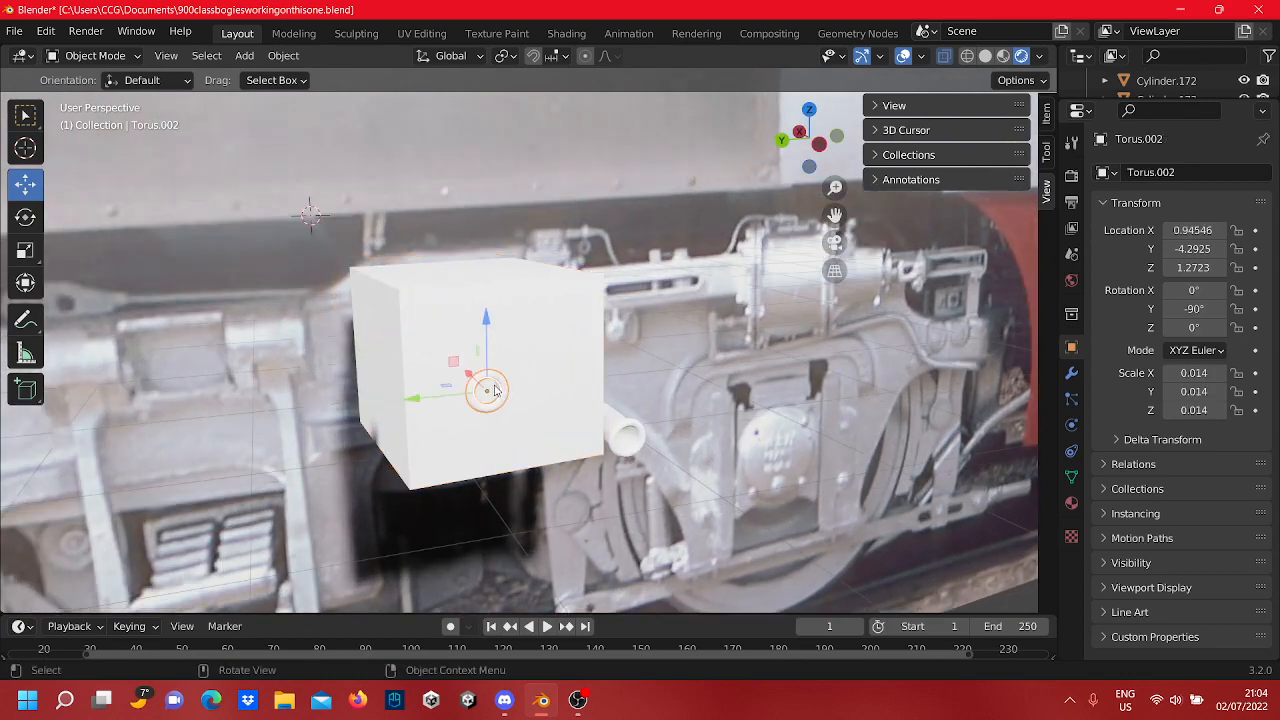
pyautogui.moveTo(628, 412); pyautogui.dragTo(657, 365, button='middle')
pyautogui.click(659, 362)
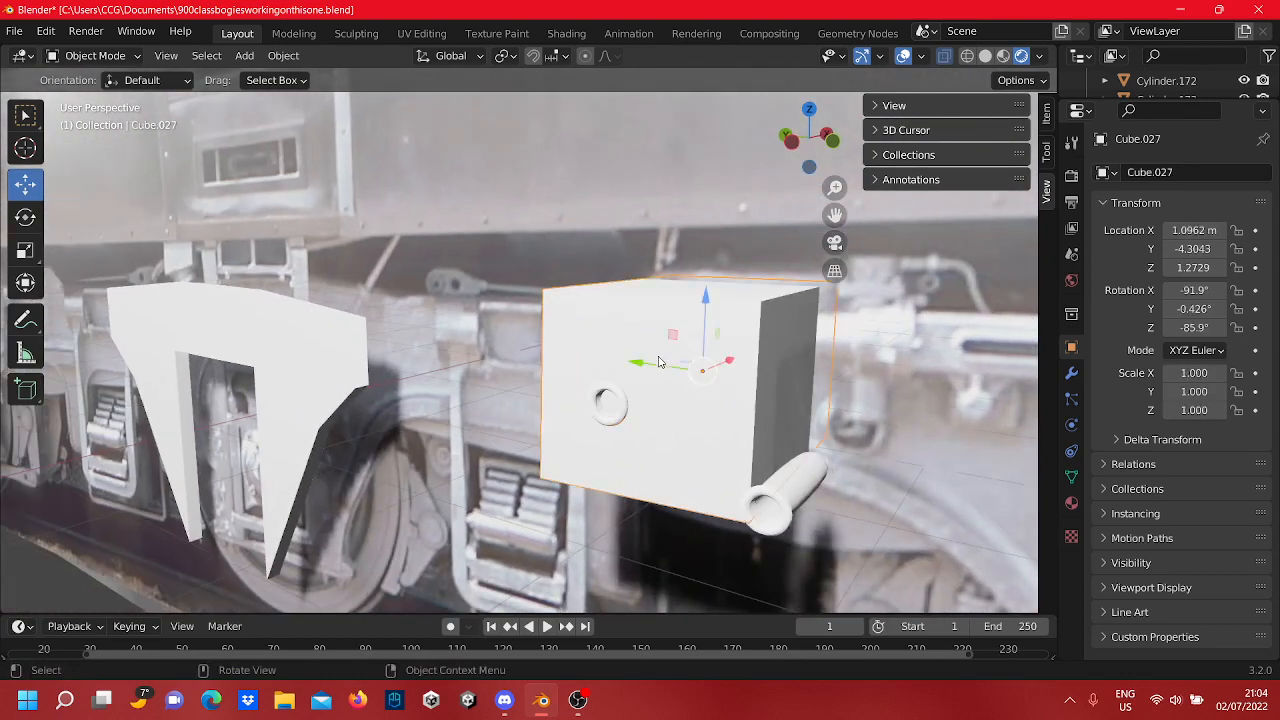
pyautogui.moveTo(724, 363); pyautogui.dragTo(812, 330)
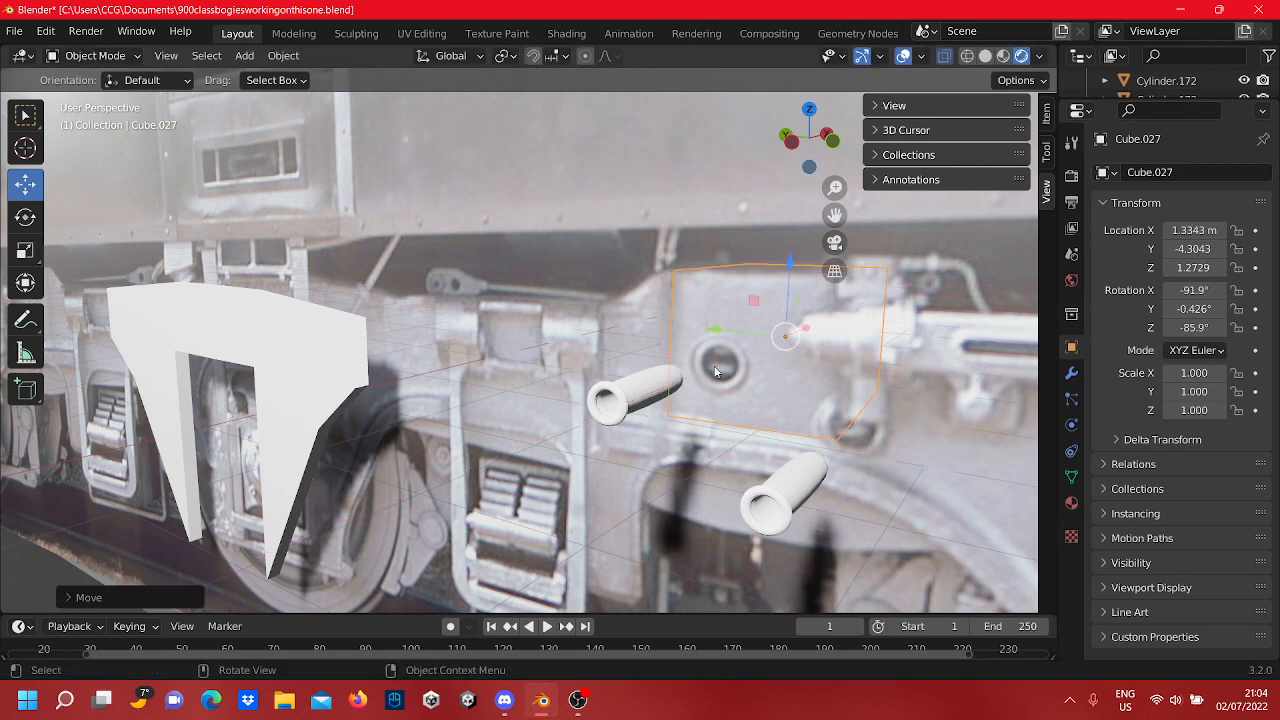
# Step: Move the cube outward along X to about 1.224 m so it stands partly out of the reference photo behind the tubes
pyautogui.scroll(2, 526, 309)
pyautogui.moveTo(525, 307); pyautogui.dragTo(672, 338, button='middle')
pyautogui.scroll(-3, 588, 318)
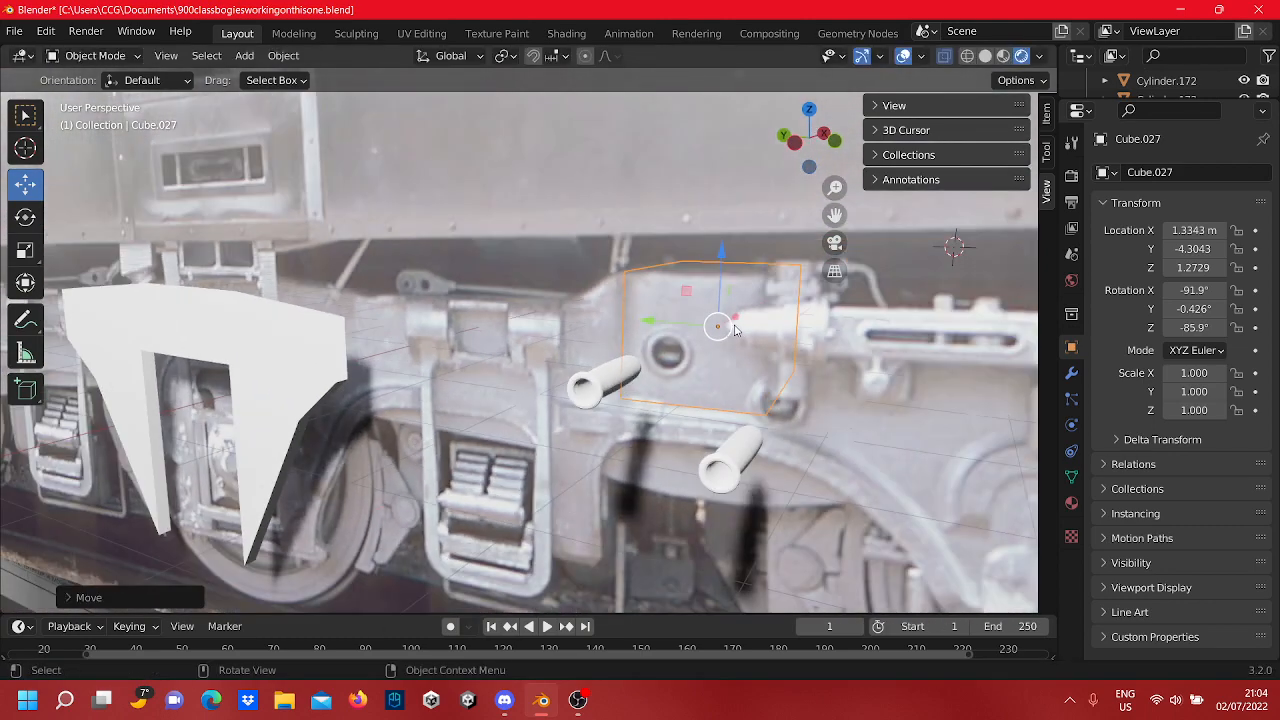
pyautogui.moveTo(734, 330); pyautogui.dragTo(686, 347)
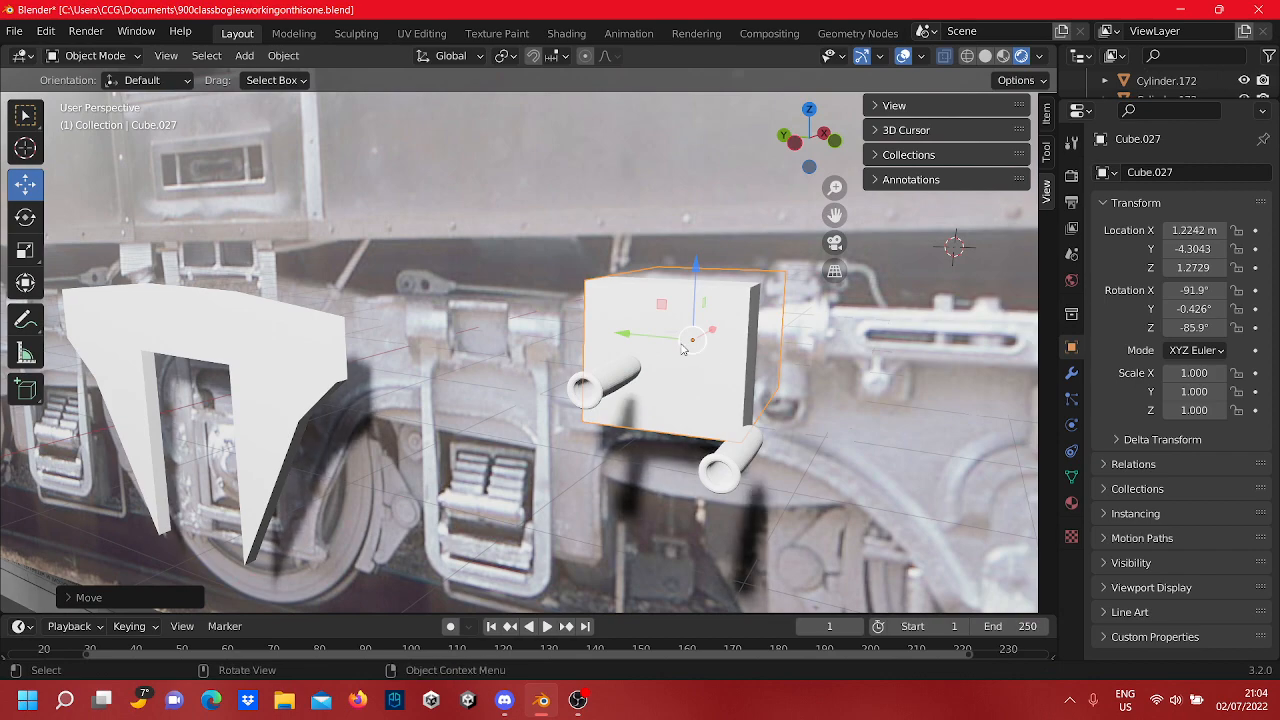
pyautogui.scroll(2, 700, 345)
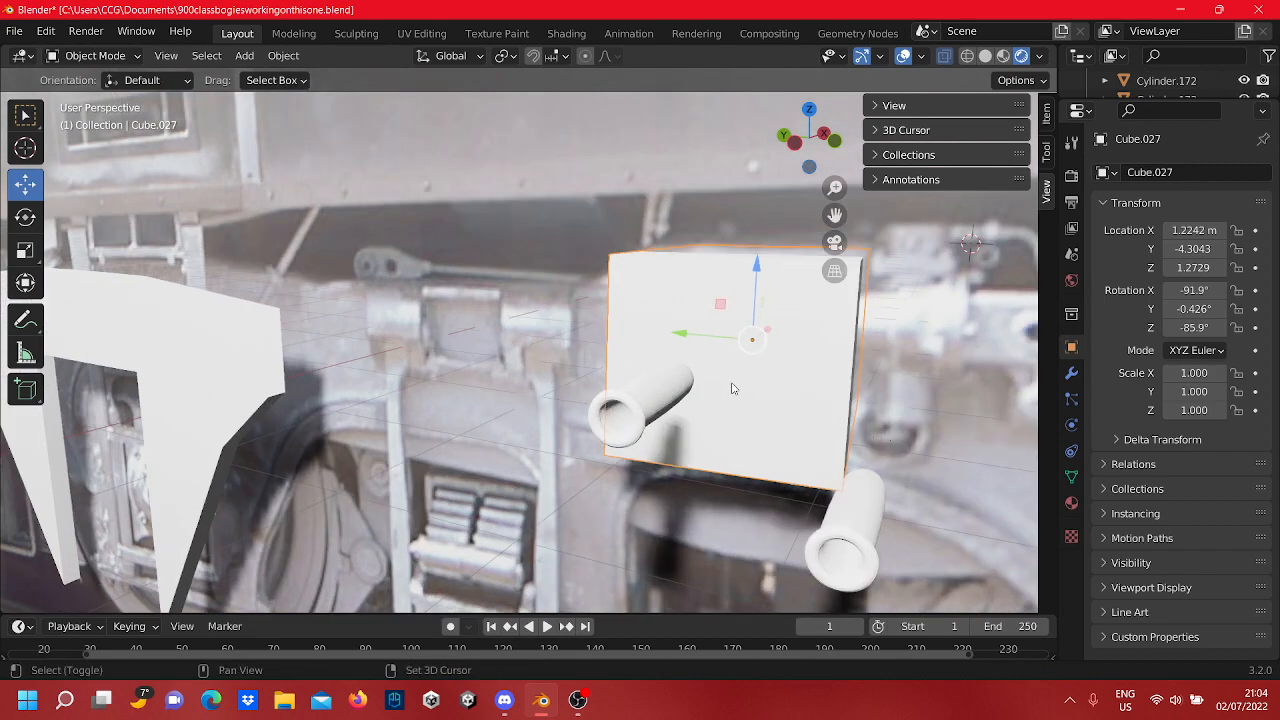
# Step: Enter Edit Mode on the cube and add a horizontal loop cut near its upper edge, with an edge slide of about 0.62
pyautogui.keyDown('shift'); pyautogui.moveTo(615, 385); pyautogui.dragTo(572, 298, button='middle'); pyautogui.keyUp('shift')
pyautogui.click(378, 410)
pyautogui.scroll(3, 600, 383)
pyautogui.scroll(2, 598, 364)
pyautogui.scroll(-2, 560, 317)
pyautogui.click(568, 297)
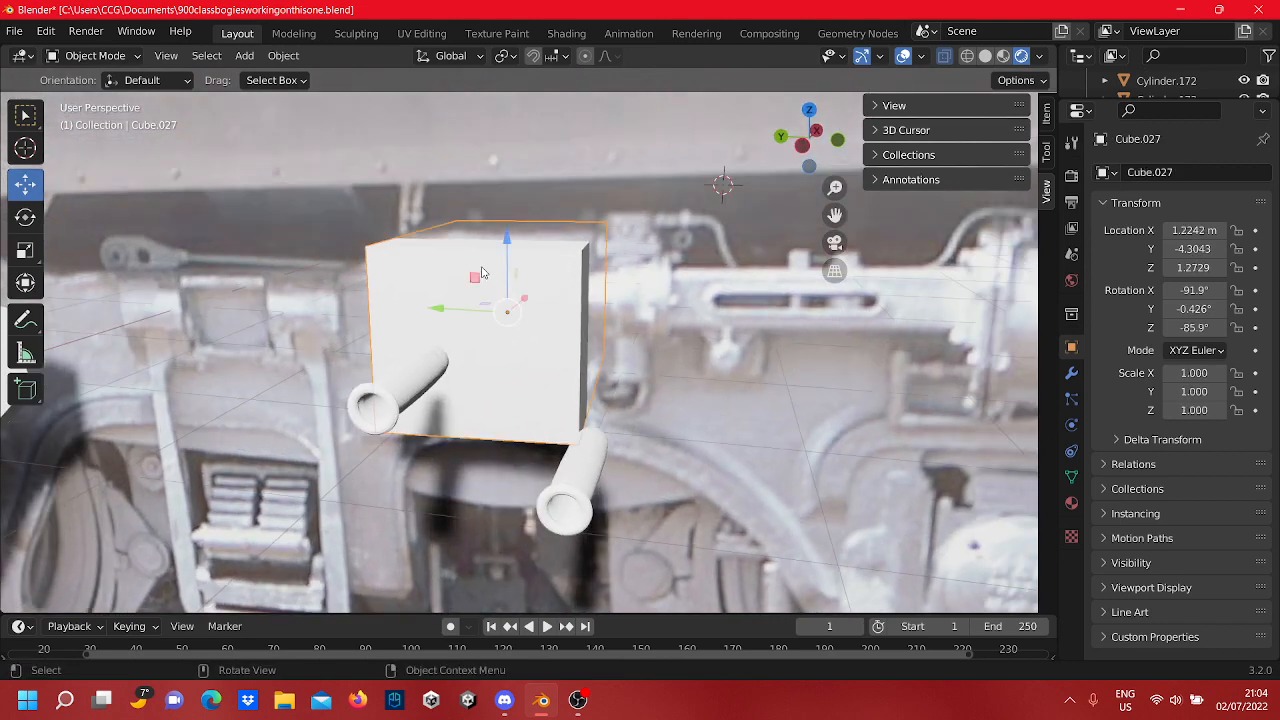
pyautogui.scroll(-2, 470, 280)
pyautogui.press('Tab')
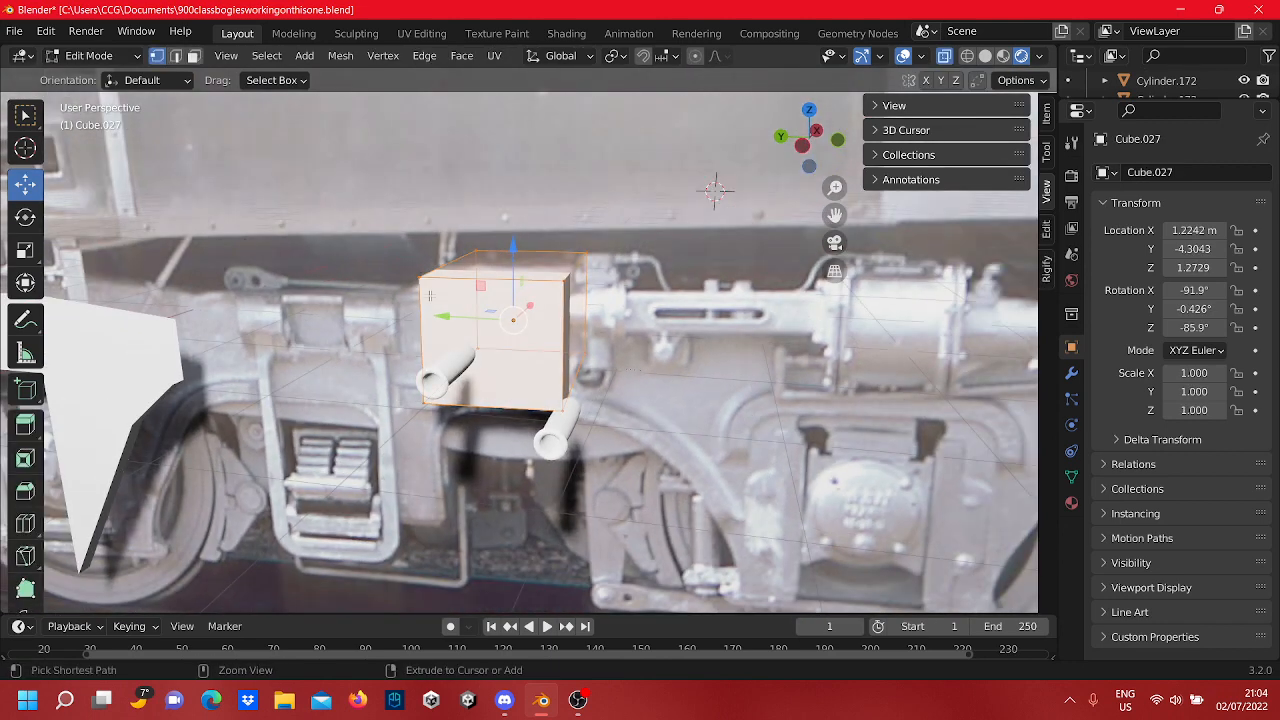
pyautogui.hotkey('ctrl', 'r')
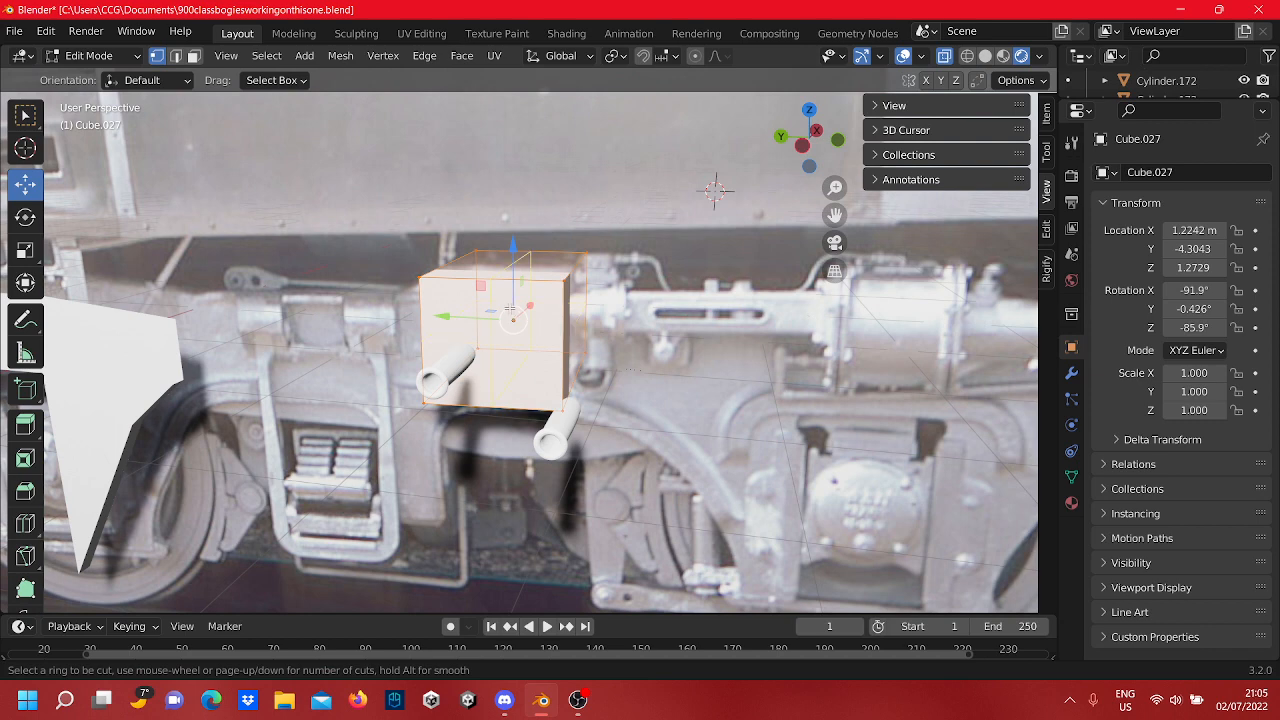
pyautogui.click(540, 323)
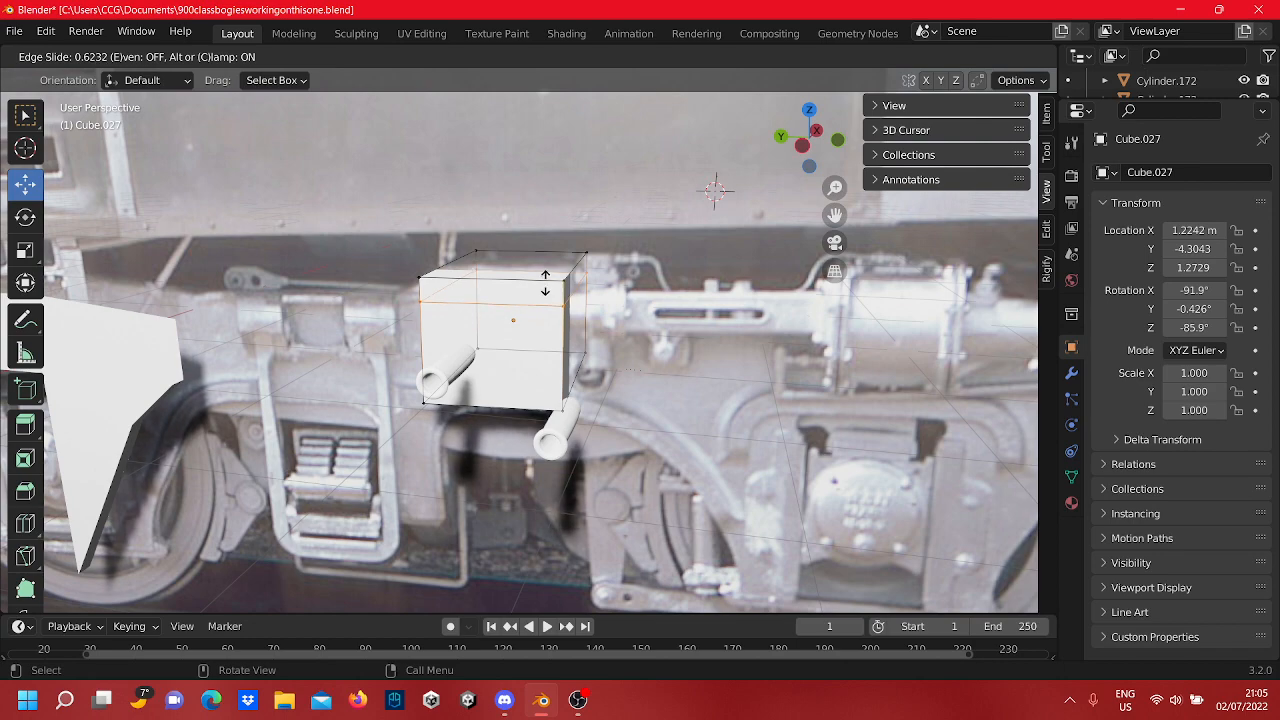
pyautogui.click(545, 284)
# Step: Extrude the face above the loop cut on the cube's +Y side and move it about 0.074 m diagonally outward and down
pyautogui.scroll(-1, 400, 355)
pyautogui.keyDown('shift'); pyautogui.moveTo(401, 356); pyautogui.dragTo(636, 316, button='middle'); pyautogui.keyUp('shift')
pyautogui.scroll(3, 592, 345)
pyautogui.scroll(-1, 587, 334)
pyautogui.scroll(-3, 587, 334)
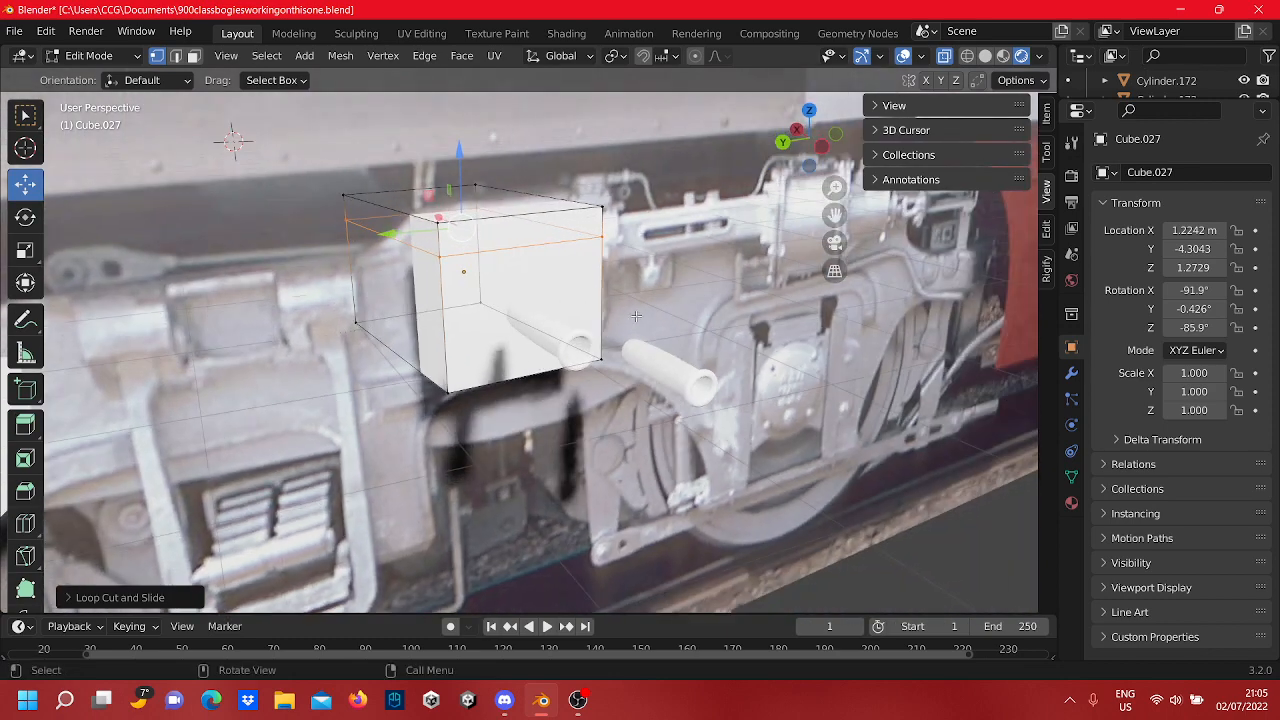
pyautogui.click(446, 259)
pyautogui.keyDown('shift'); pyautogui.click(346, 220); pyautogui.keyUp('shift')
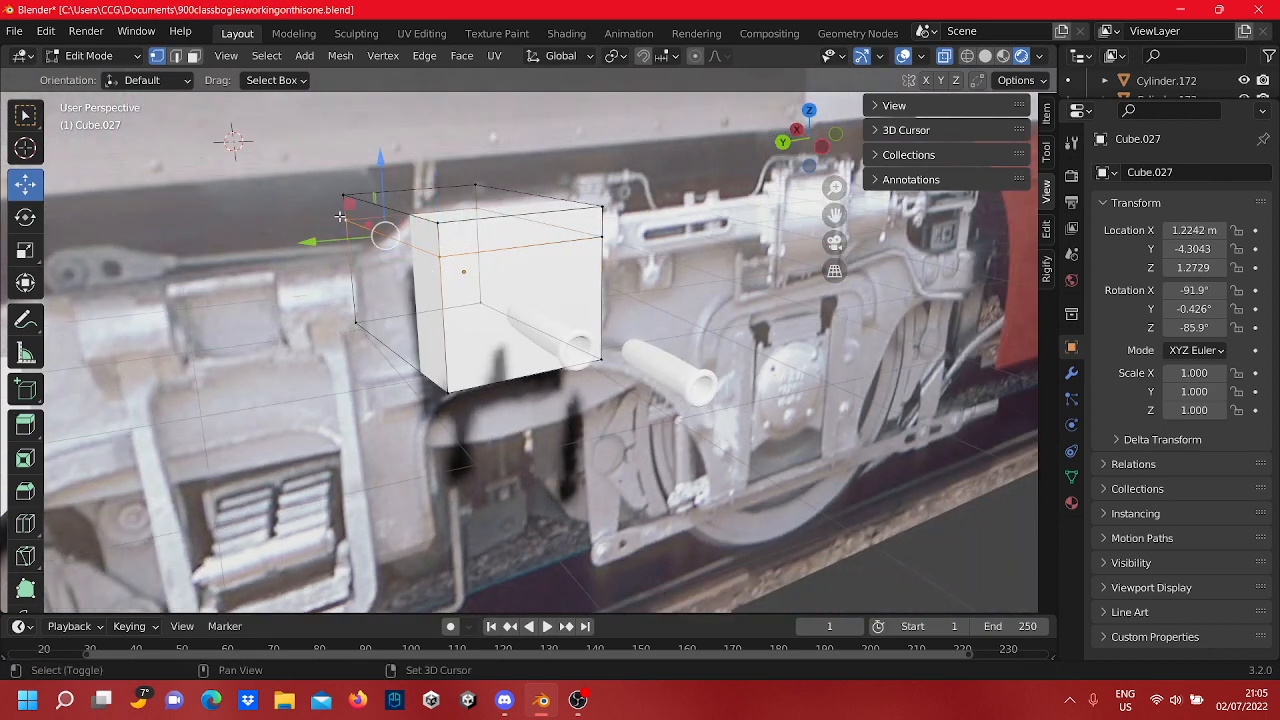
pyautogui.keyDown('shift'); pyautogui.click(341, 201); pyautogui.keyUp('shift')
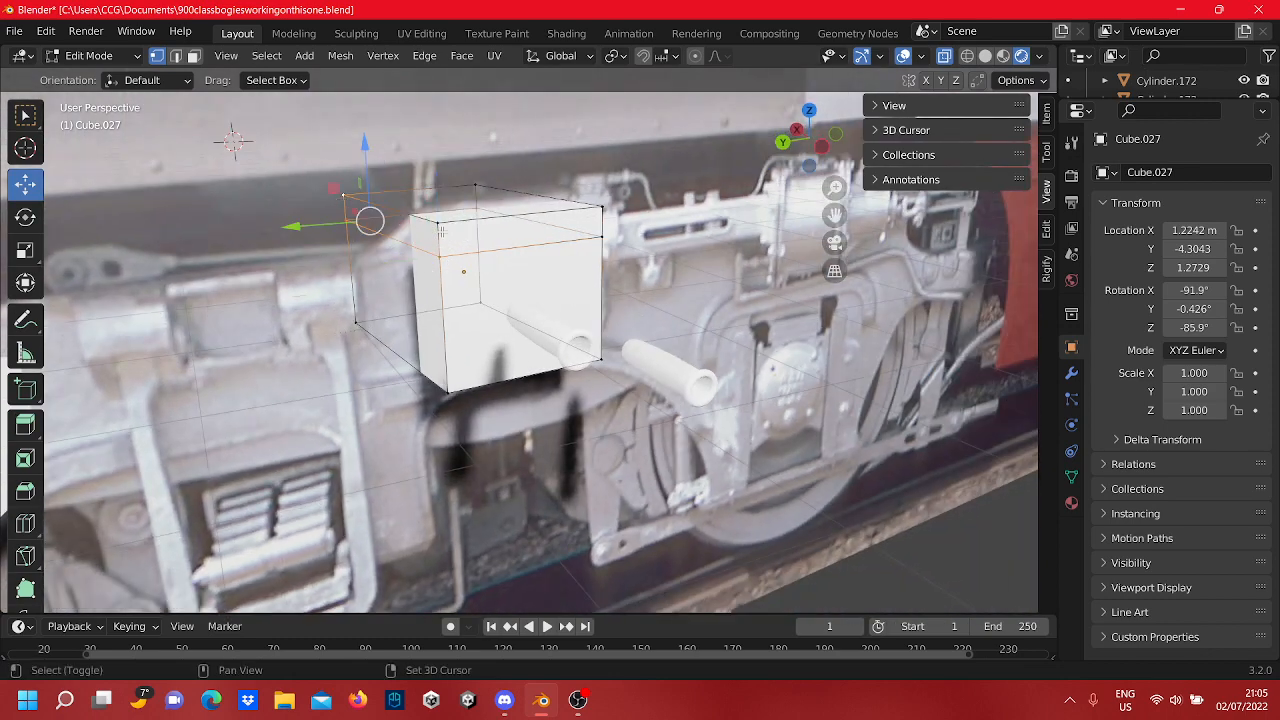
pyautogui.keyDown('shift'); pyautogui.click(441, 230); pyautogui.keyUp('shift')
pyautogui.moveTo(750, 297); pyautogui.dragTo(704, 284, button='middle')
pyautogui.scroll(3, 704, 284)
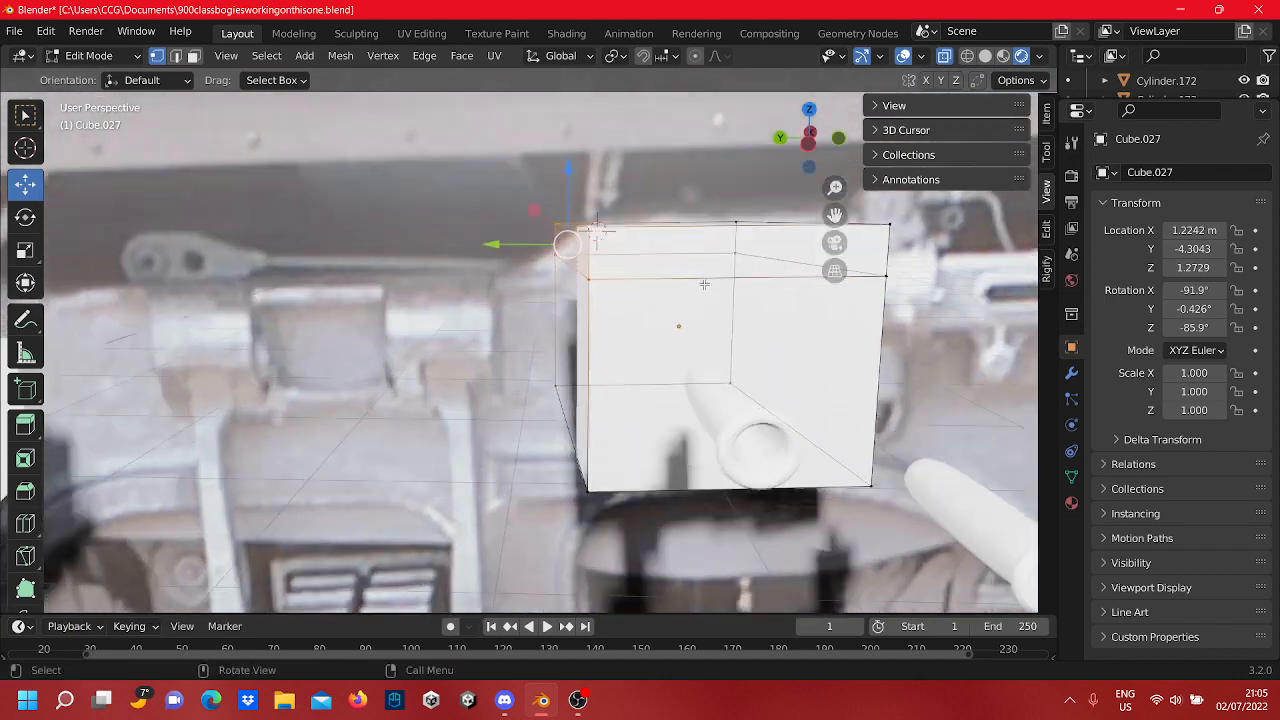
pyautogui.scroll(1, 704, 284)
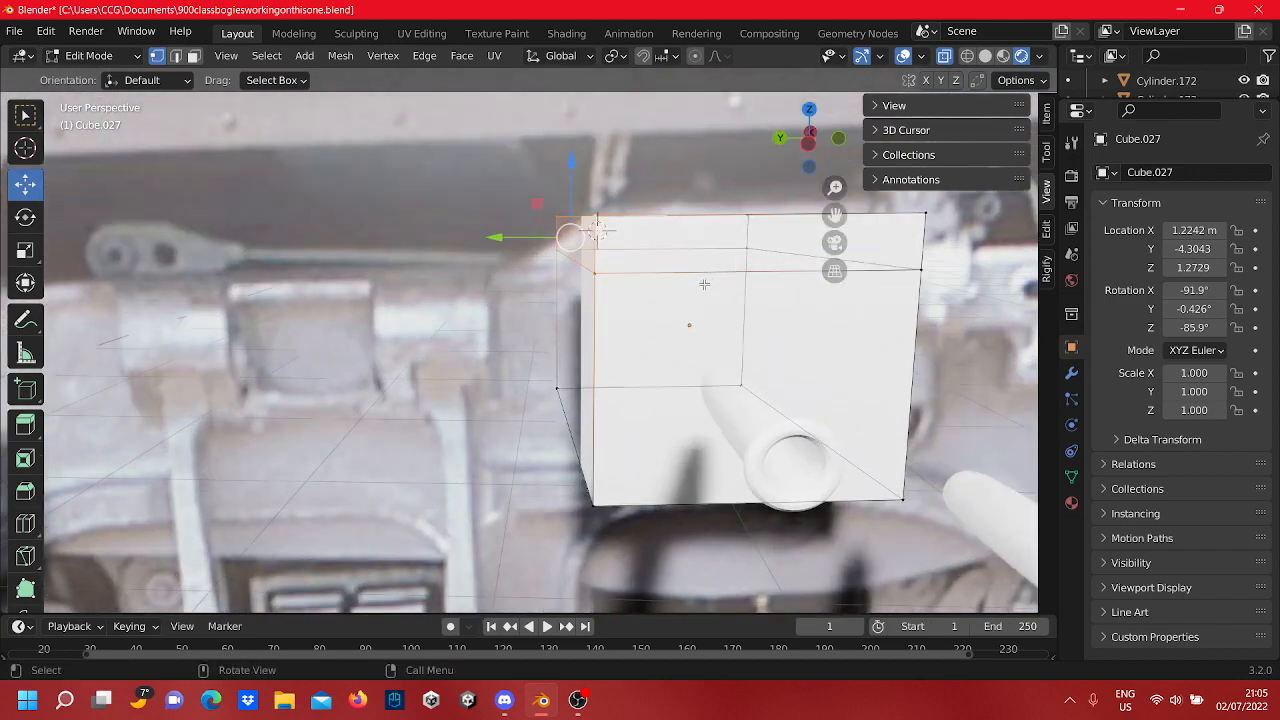
pyautogui.scroll(-2, 628, 279)
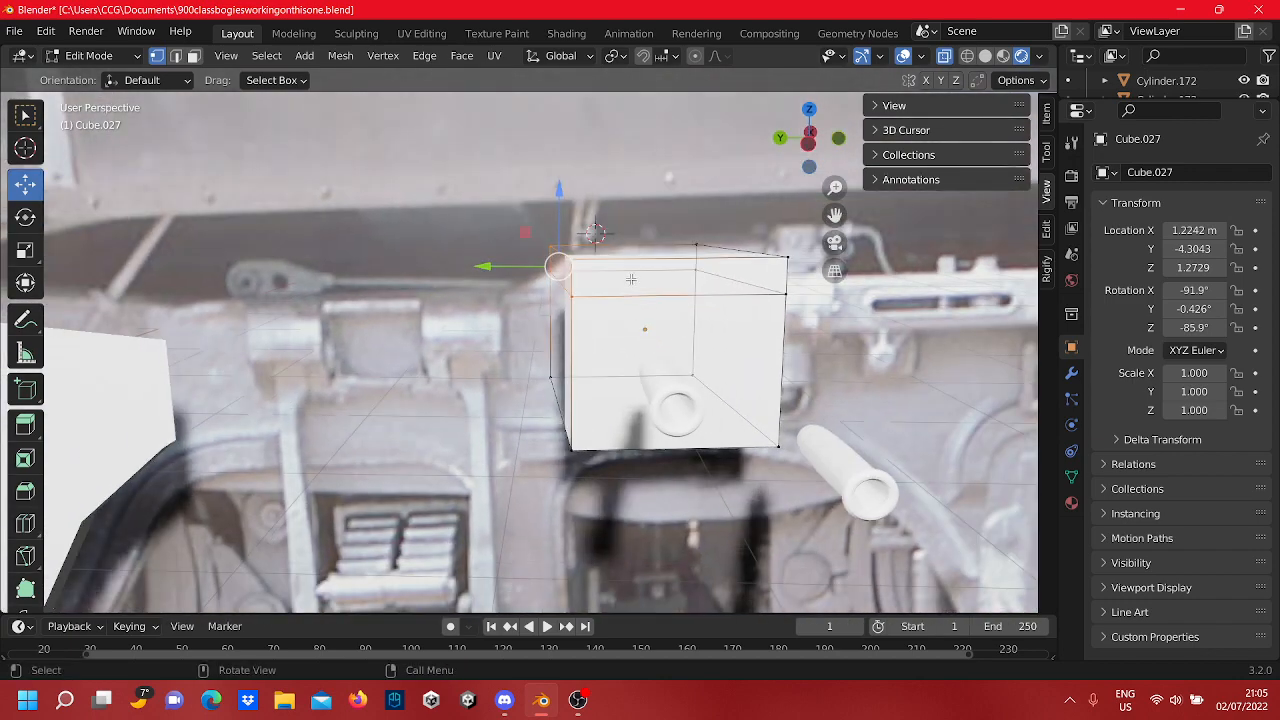
pyautogui.moveTo(628, 279); pyautogui.dragTo(594, 278, button='middle')
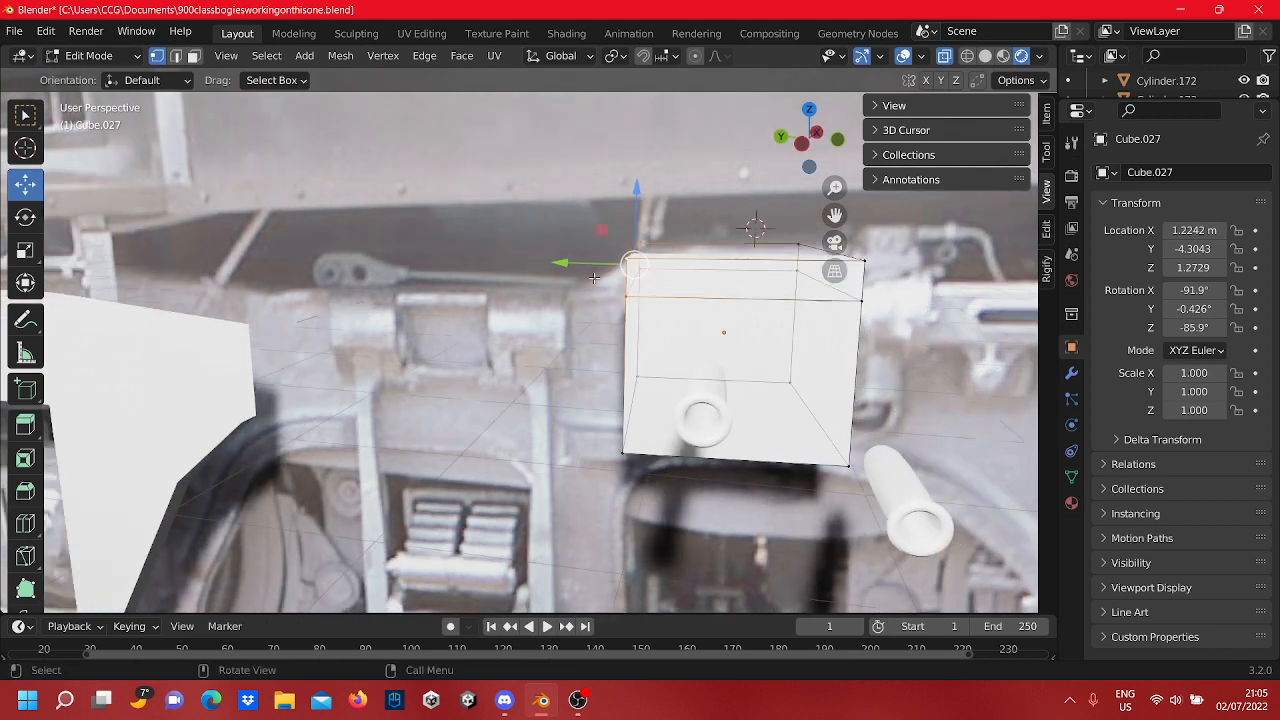
pyautogui.scroll(4, 612, 300)
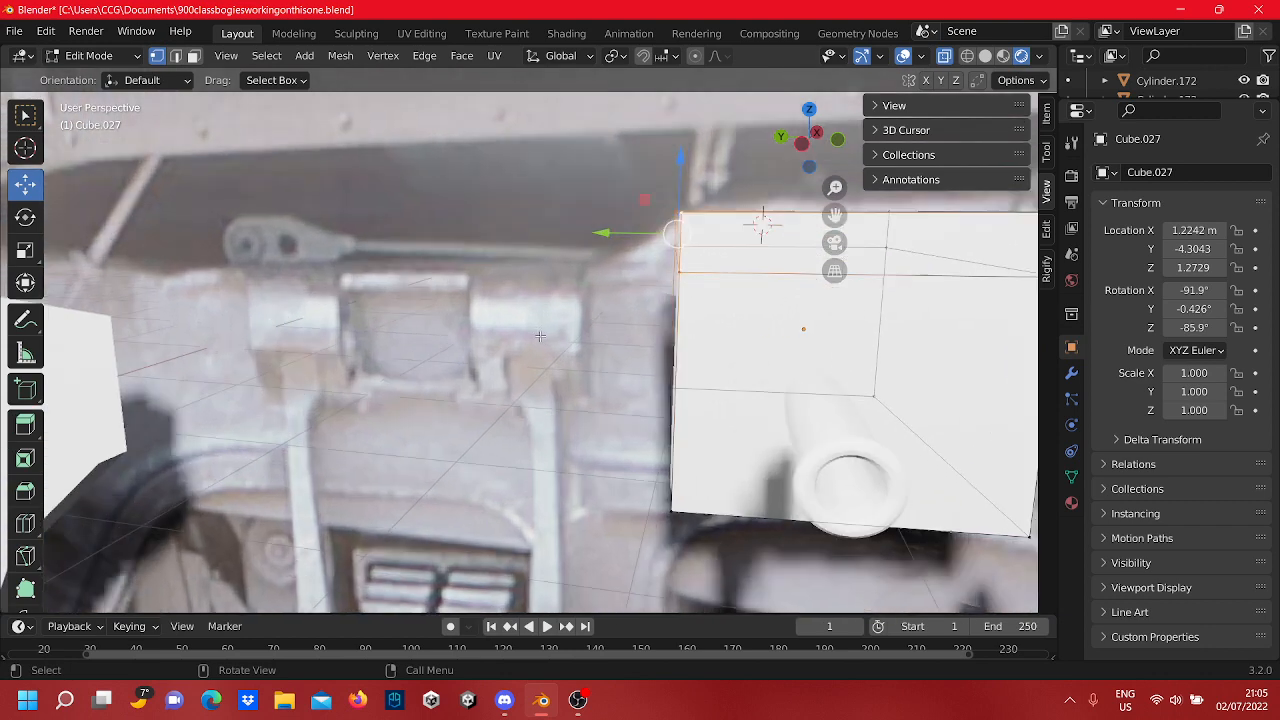
pyautogui.moveTo(552, 299); pyautogui.dragTo(571, 290, button='middle')
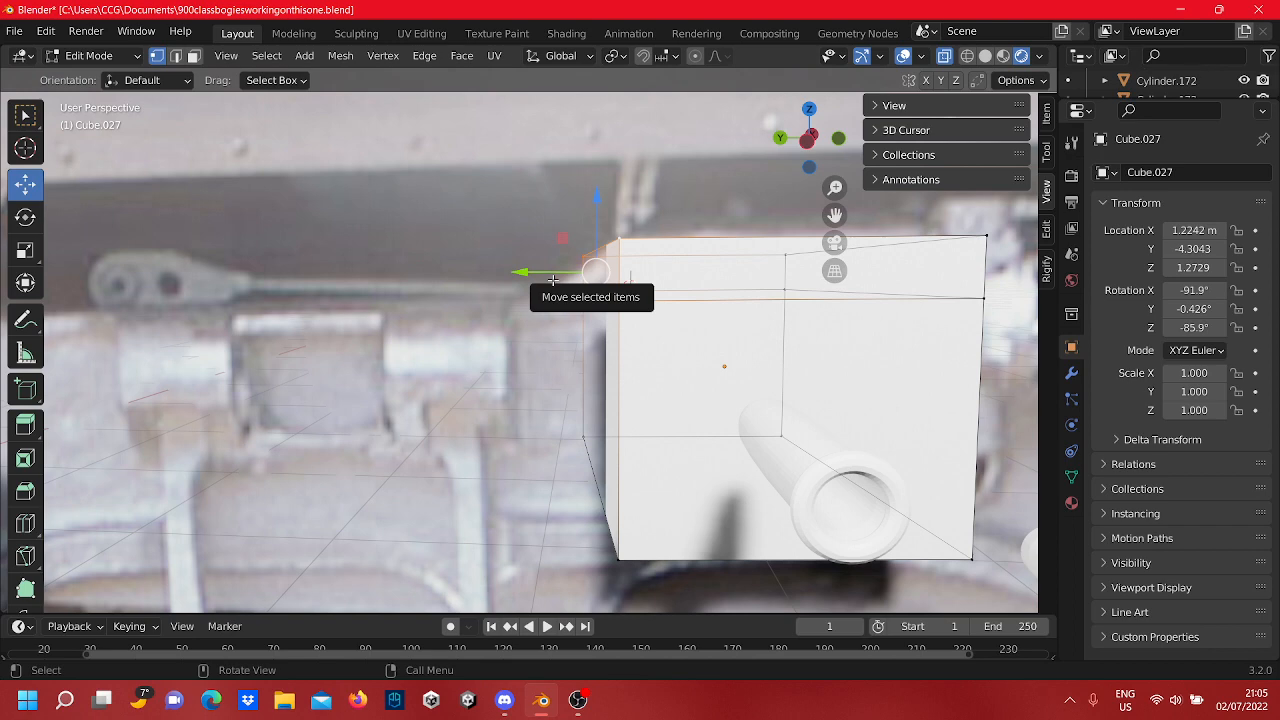
pyautogui.press('e')
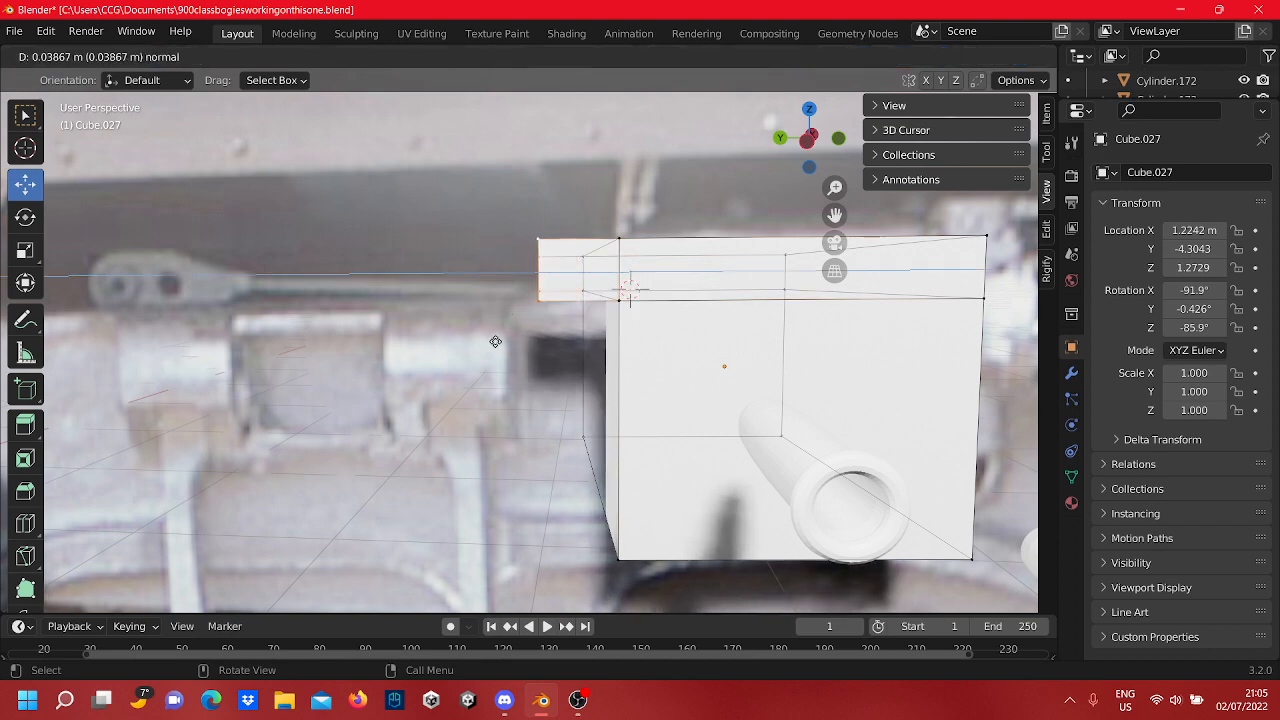
pyautogui.press('g')
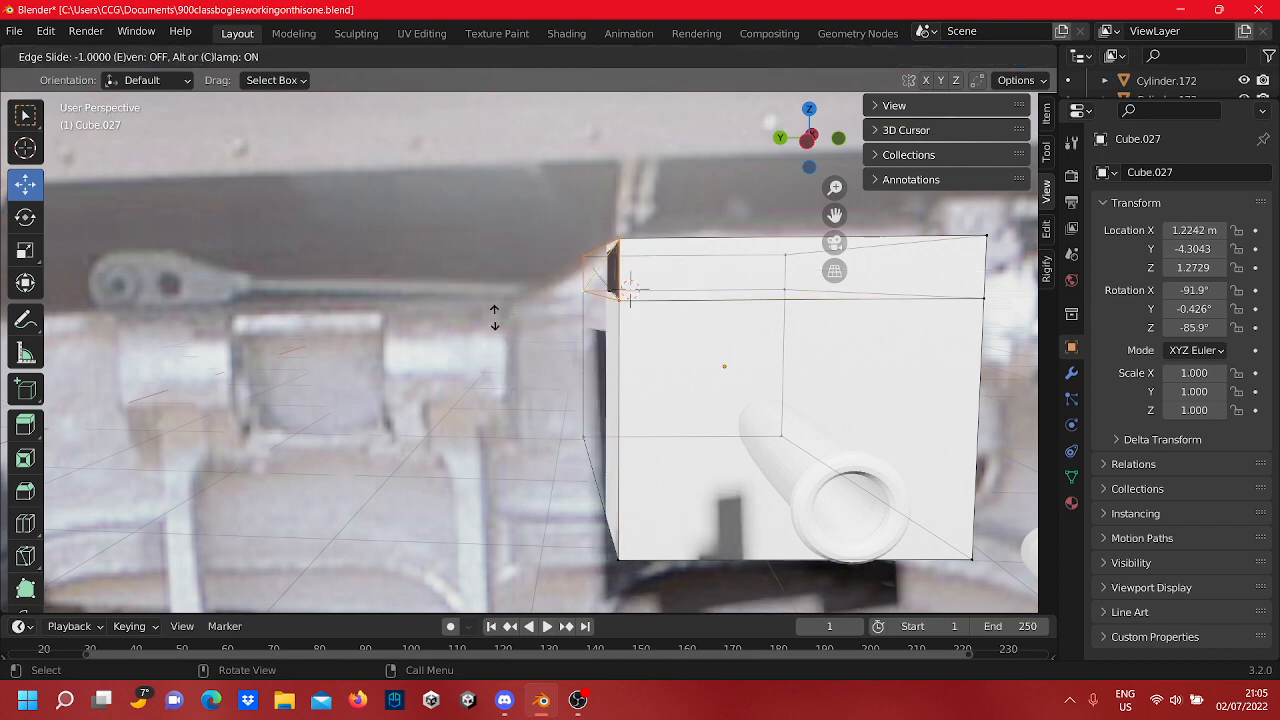
pyautogui.rightClick(559, 330)
pyautogui.press('g')
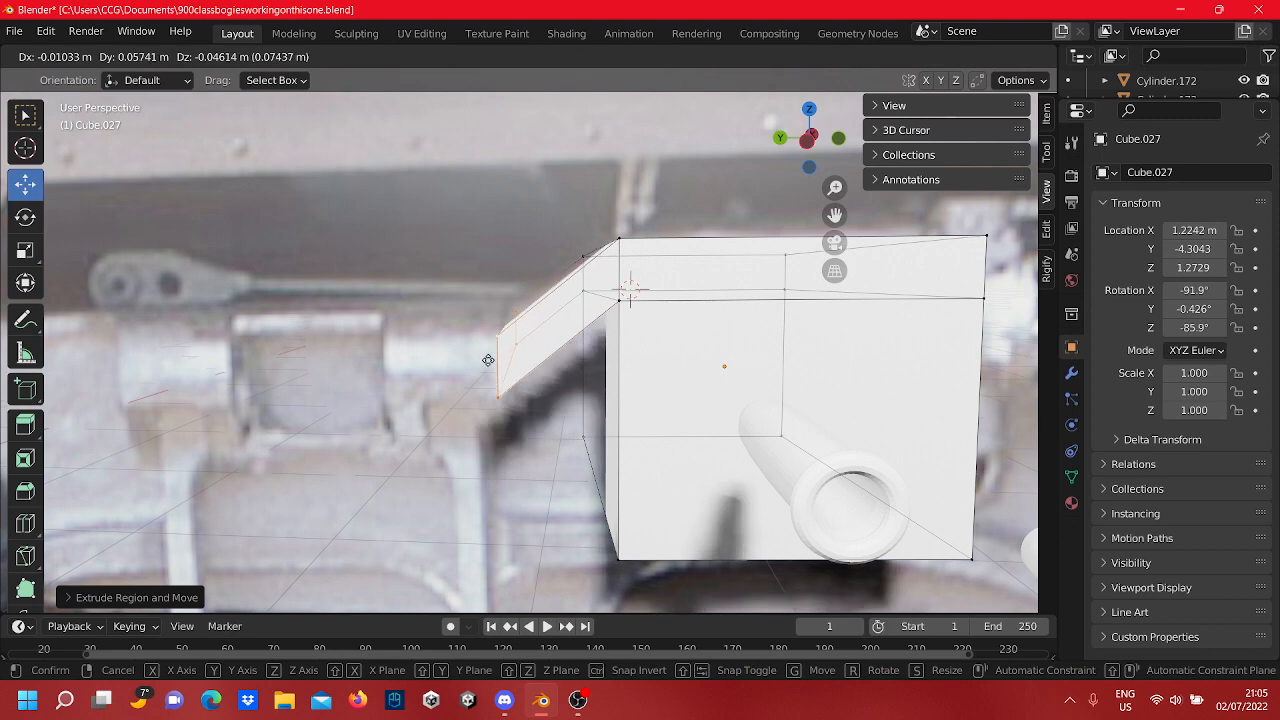
pyautogui.click(488, 360)
# Step: Select the corner vertices of the cube's main block below the existing loop cut
pyautogui.scroll(-2, 540, 308)
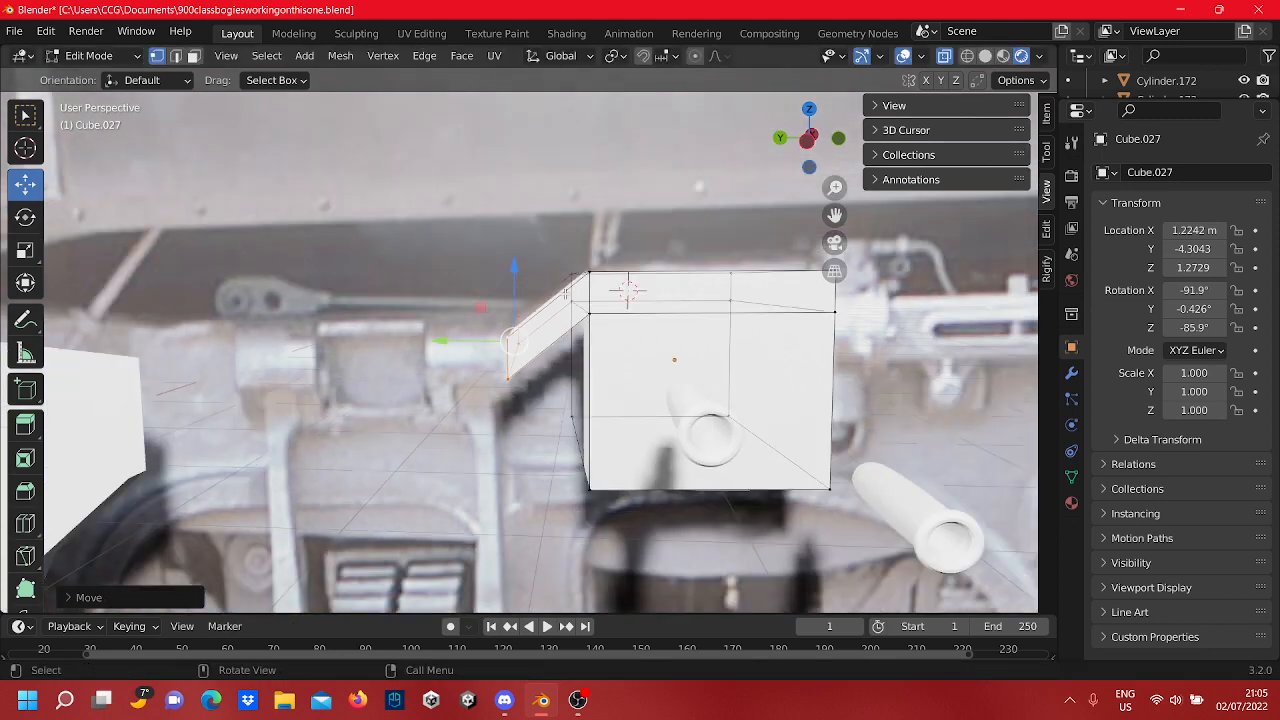
pyautogui.keyDown('shift'); pyautogui.moveTo(625, 357); pyautogui.dragTo(853, 312, button='middle'); pyautogui.keyUp('shift')
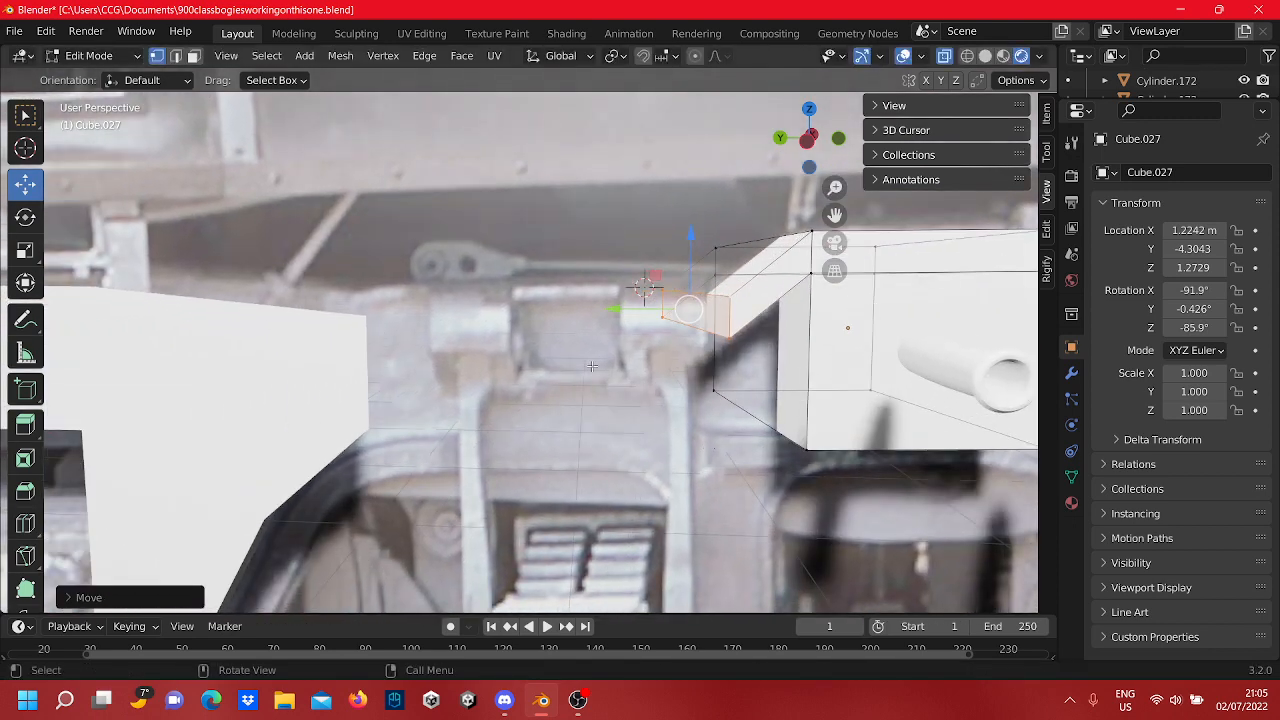
pyautogui.moveTo(592, 367); pyautogui.dragTo(616, 268, button='middle')
pyautogui.click(594, 248)
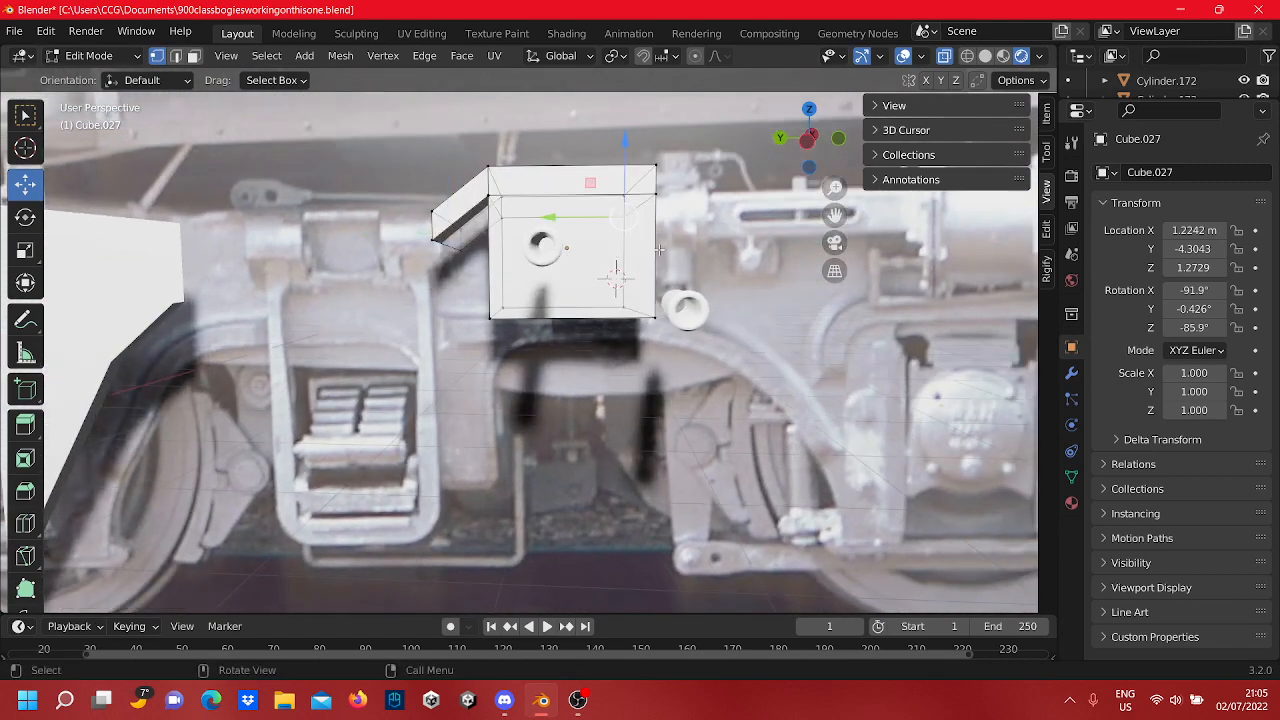
pyautogui.keyDown('shift'); pyautogui.click(652, 187); pyautogui.keyUp('shift')
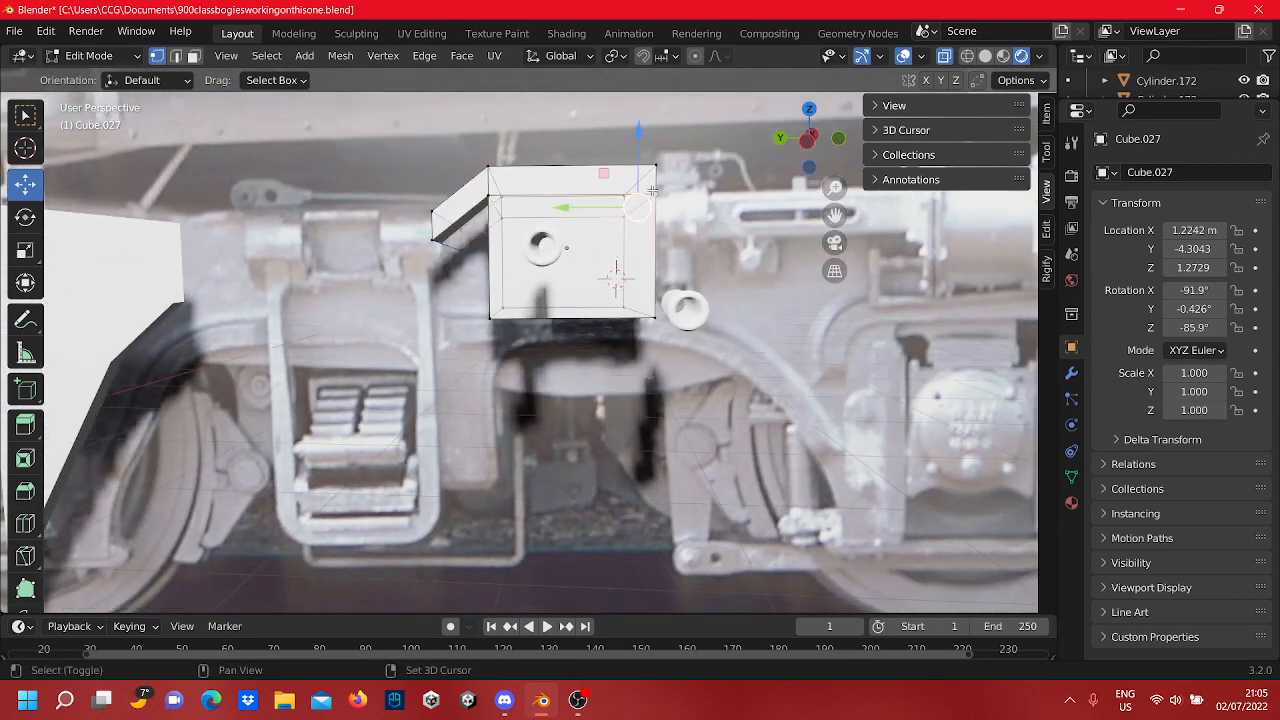
pyautogui.keyDown('shift'); pyautogui.click(508, 221); pyautogui.keyUp('shift')
pyautogui.keyDown('shift'); pyautogui.click(484, 198); pyautogui.keyUp('shift')
pyautogui.keyDown('shift'); pyautogui.click(500, 311); pyautogui.keyUp('shift')
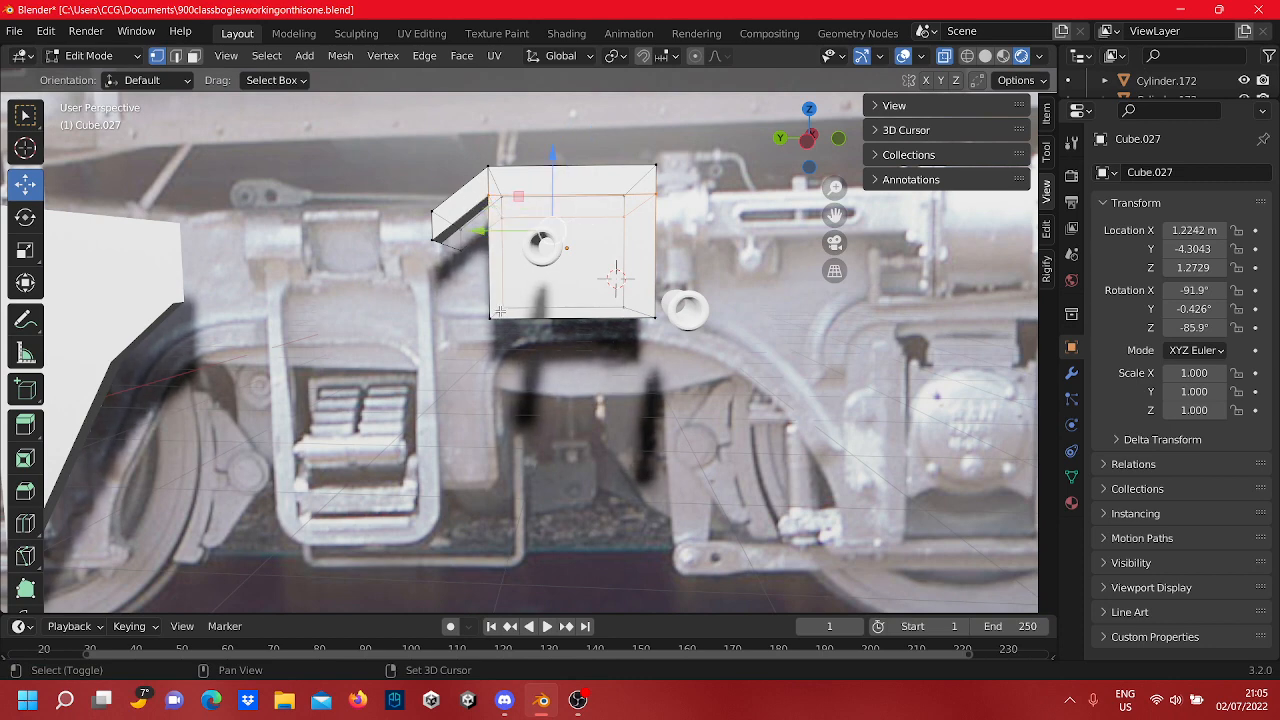
pyautogui.keyDown('shift'); pyautogui.click(492, 318); pyautogui.keyUp('shift')
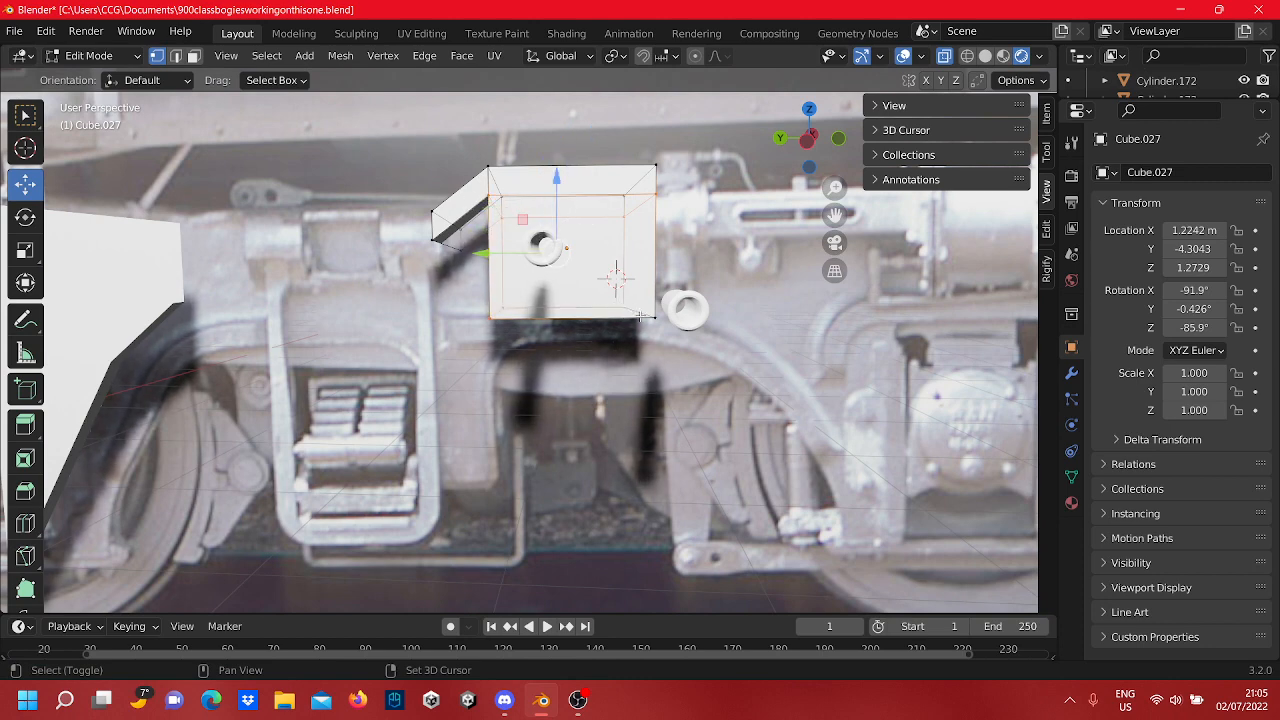
pyautogui.keyDown('shift'); pyautogui.moveTo(520, 289); pyautogui.dragTo(650, 310, button='middle'); pyautogui.keyUp('shift')
pyautogui.scroll(2, 673, 267)
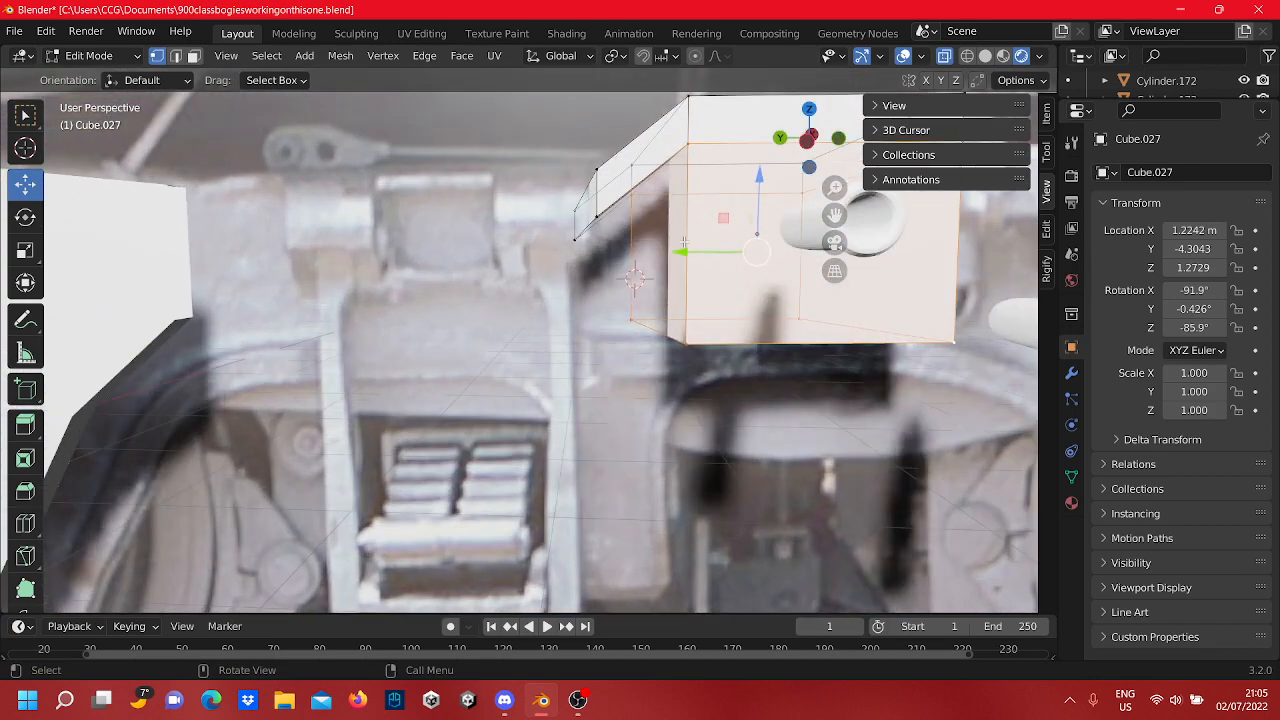
# Step: Add a horizontal loop cut around the cube's main block, slid above its middle
pyautogui.keyDown('shift'); pyautogui.moveTo(673, 267); pyautogui.dragTo(490, 275, button='middle'); pyautogui.keyUp('shift')
pyautogui.hotkey('ctrl', 'r')
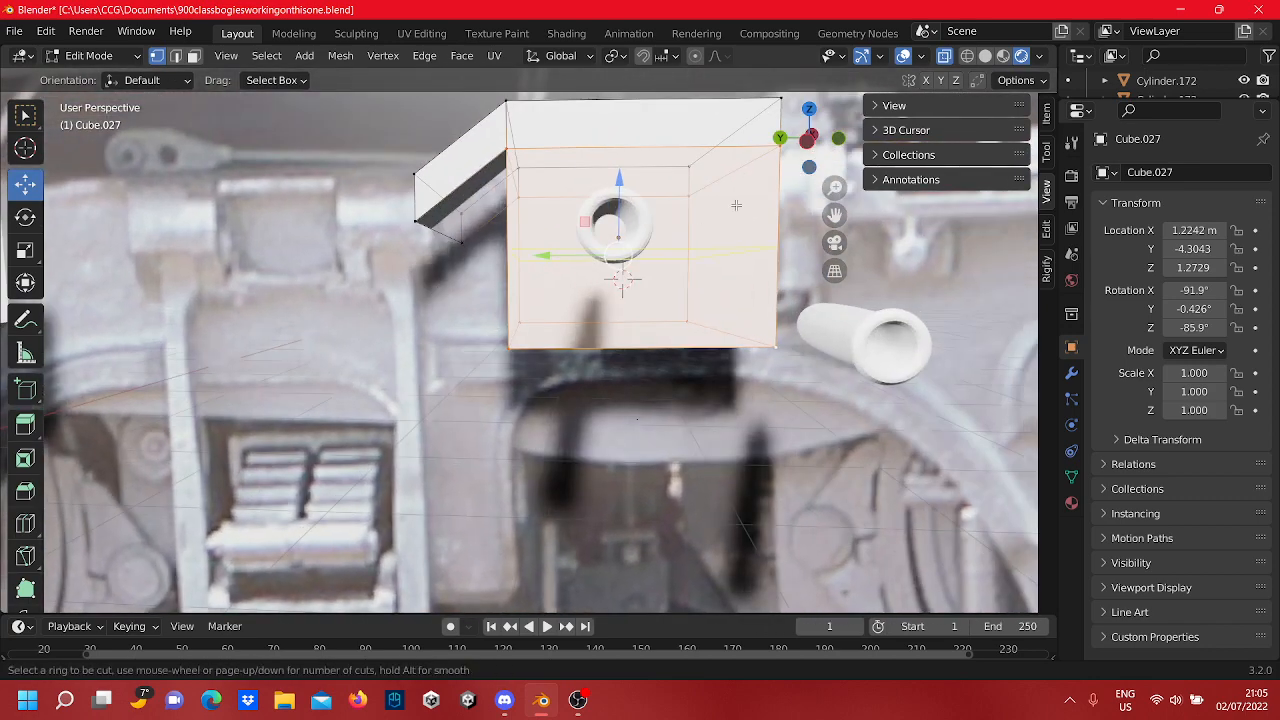
pyautogui.click(707, 240)
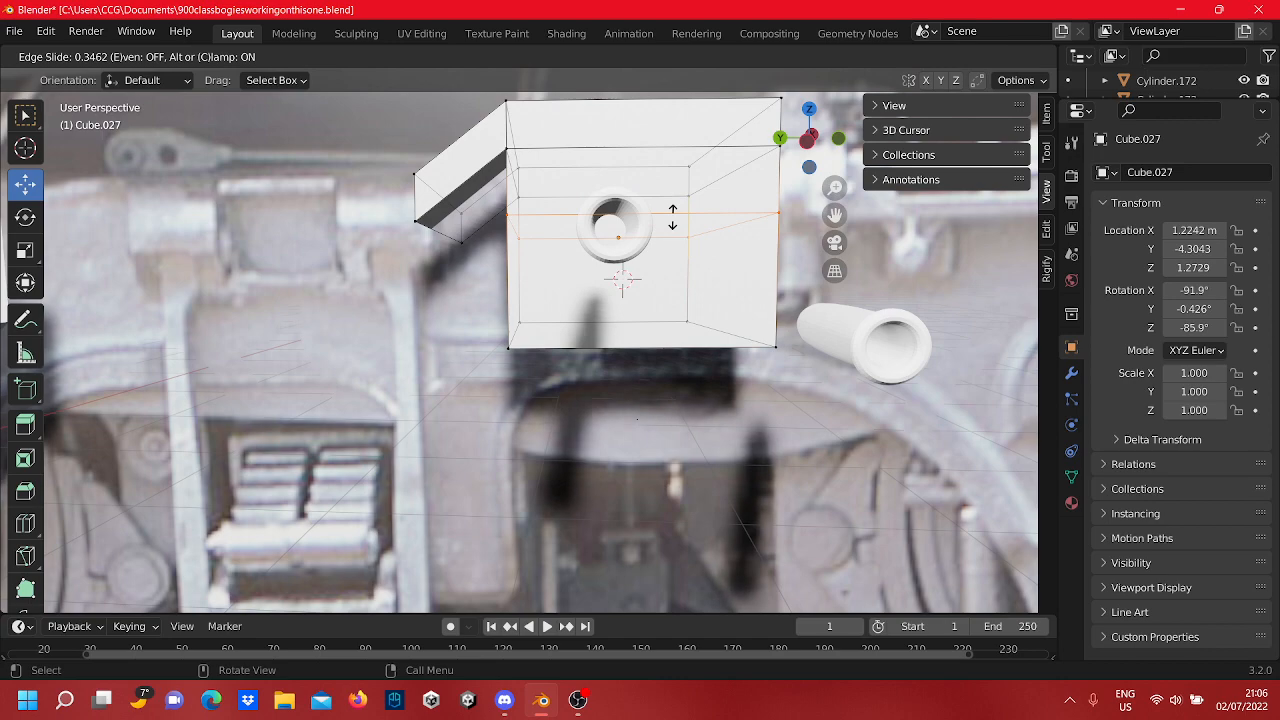
pyautogui.click(673, 209)
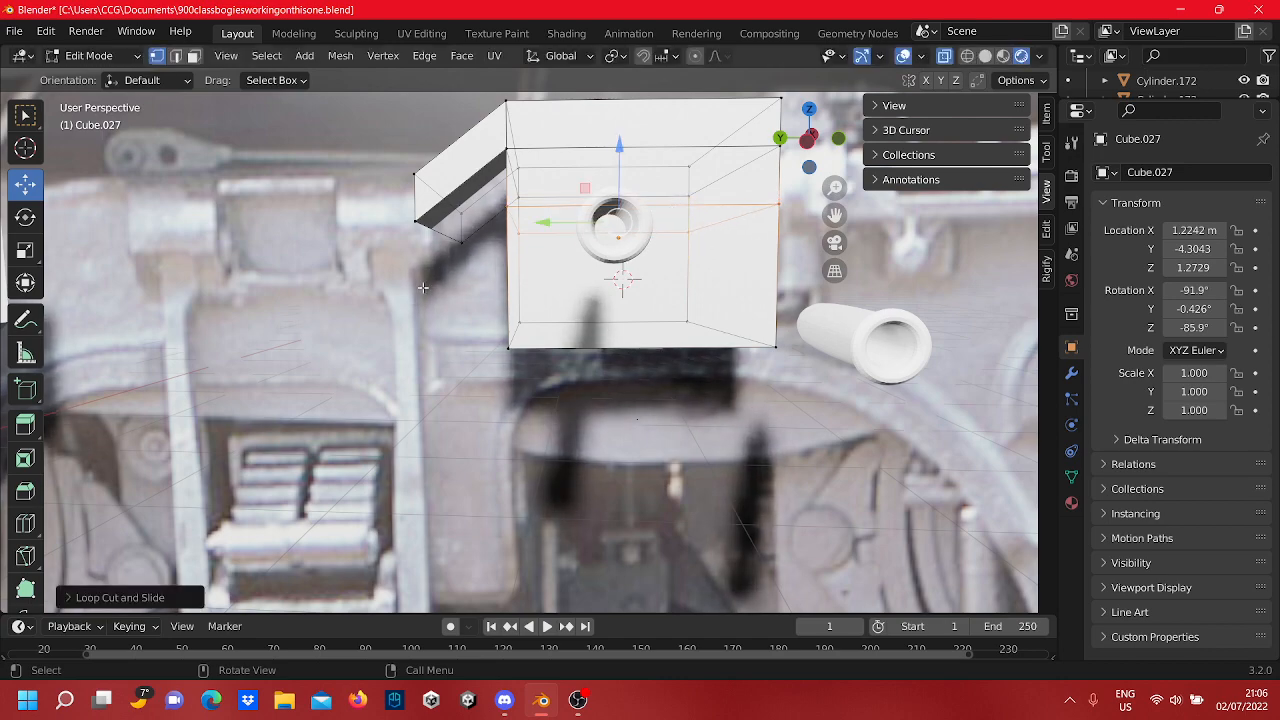
# Step: Lower the new edge loop slightly along Z in two small moves, to about mid-height of the main block
pyautogui.scroll(-2, 600, 250)
pyautogui.moveTo(434, 278); pyautogui.dragTo(550, 325, button='middle')
pyautogui.moveTo(520, 268); pyautogui.dragTo(716, 280, button='middle')
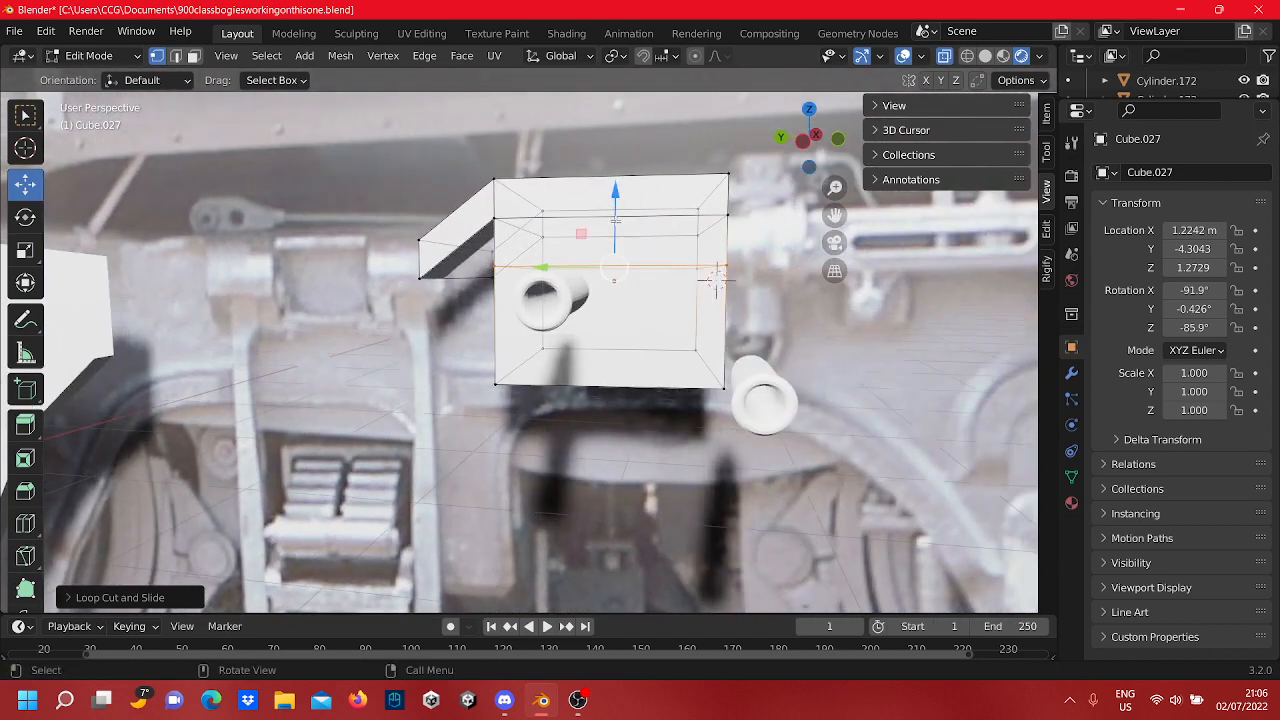
pyautogui.moveTo(615, 220); pyautogui.dragTo(617, 231)
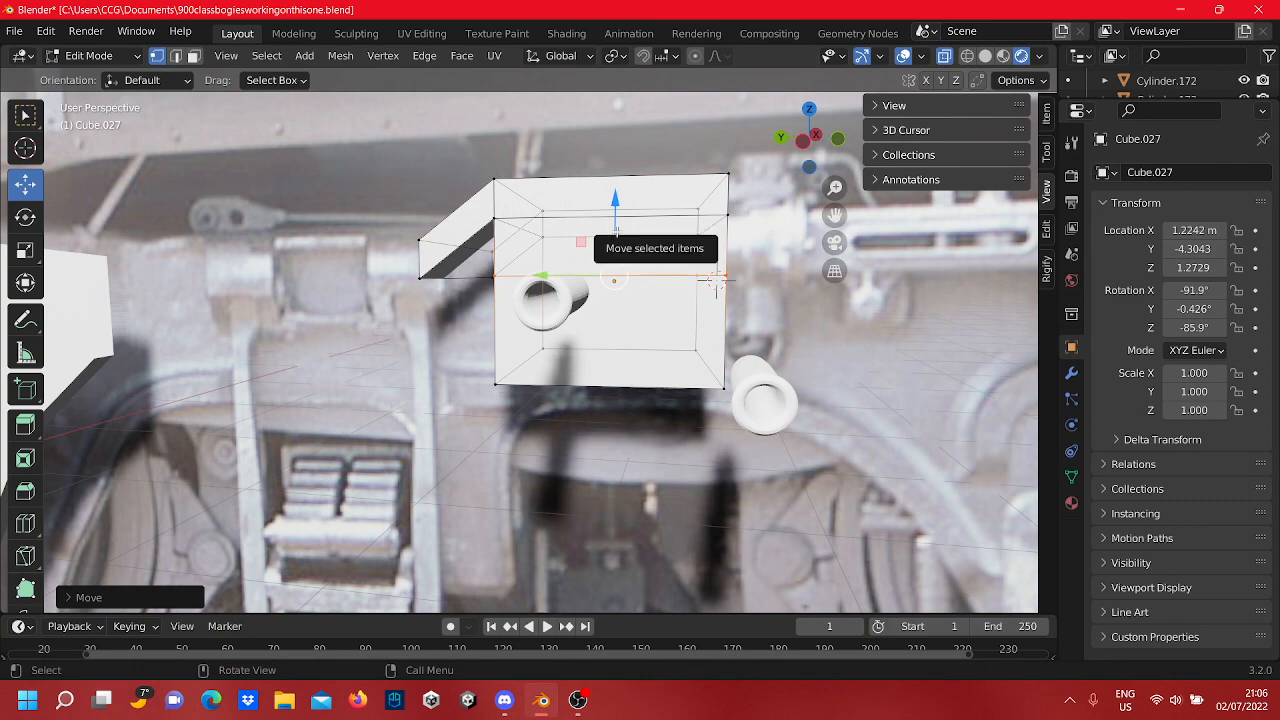
pyautogui.moveTo(617, 231); pyautogui.dragTo(582, 295, button='middle')
pyautogui.scroll(3, 715, 339)
pyautogui.scroll(2, 542, 234)
pyautogui.moveTo(541, 233); pyautogui.dragTo(661, 208, button='middle')
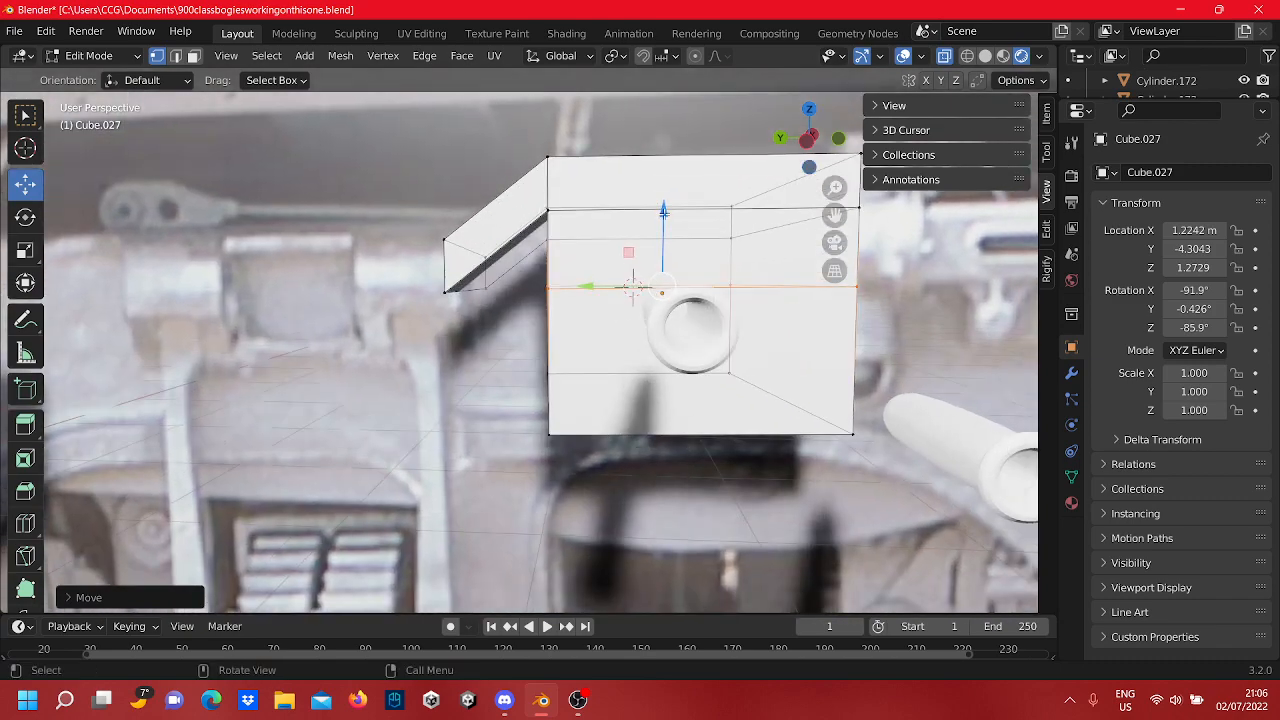
pyautogui.moveTo(663, 213); pyautogui.dragTo(665, 217)
pyautogui.scroll(-6, 607, 316)
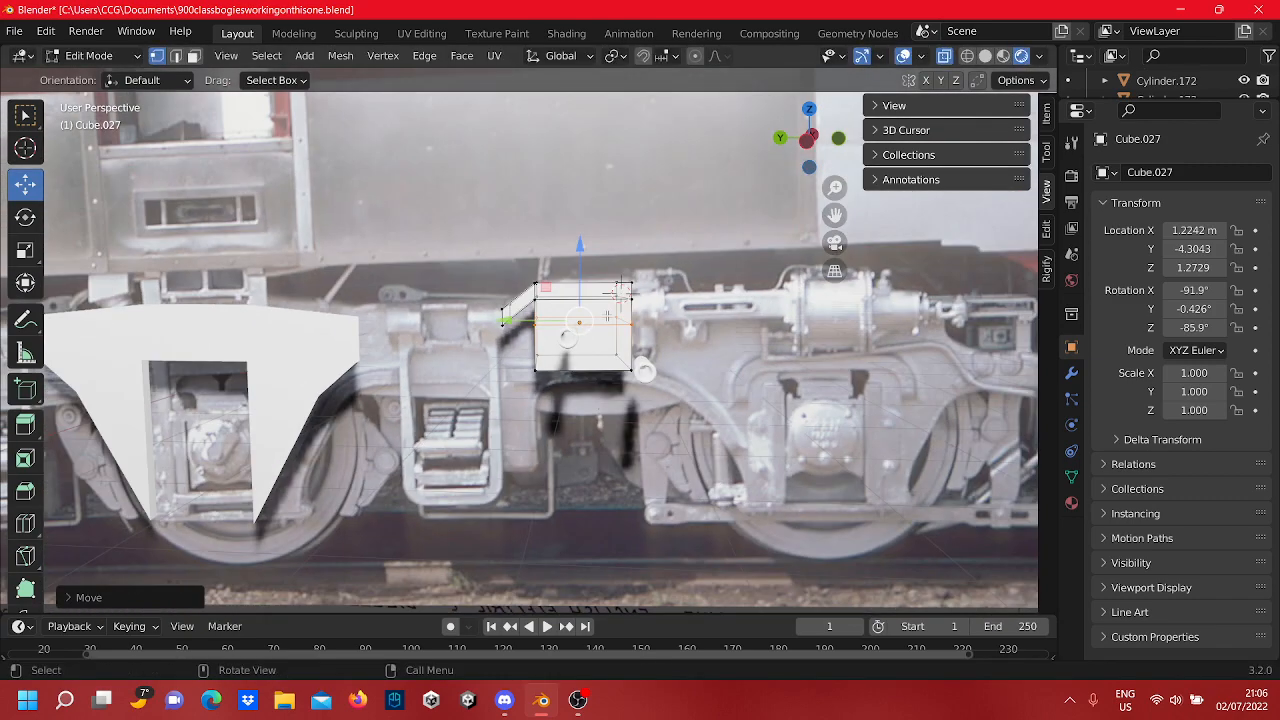
# Step: Try to move the end face of the sloped arm outward along Y
pyautogui.scroll(6, 607, 316)
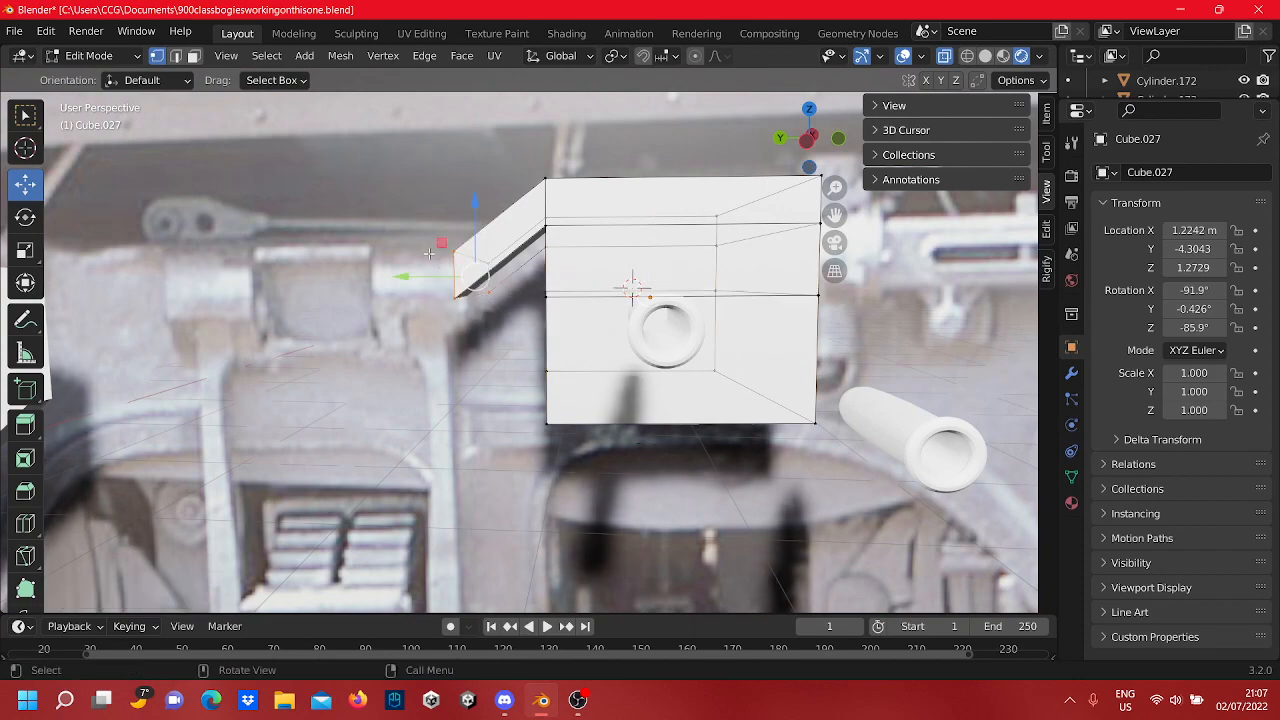
pyautogui.moveTo(428, 253); pyautogui.dragTo(615, 271, button='middle')
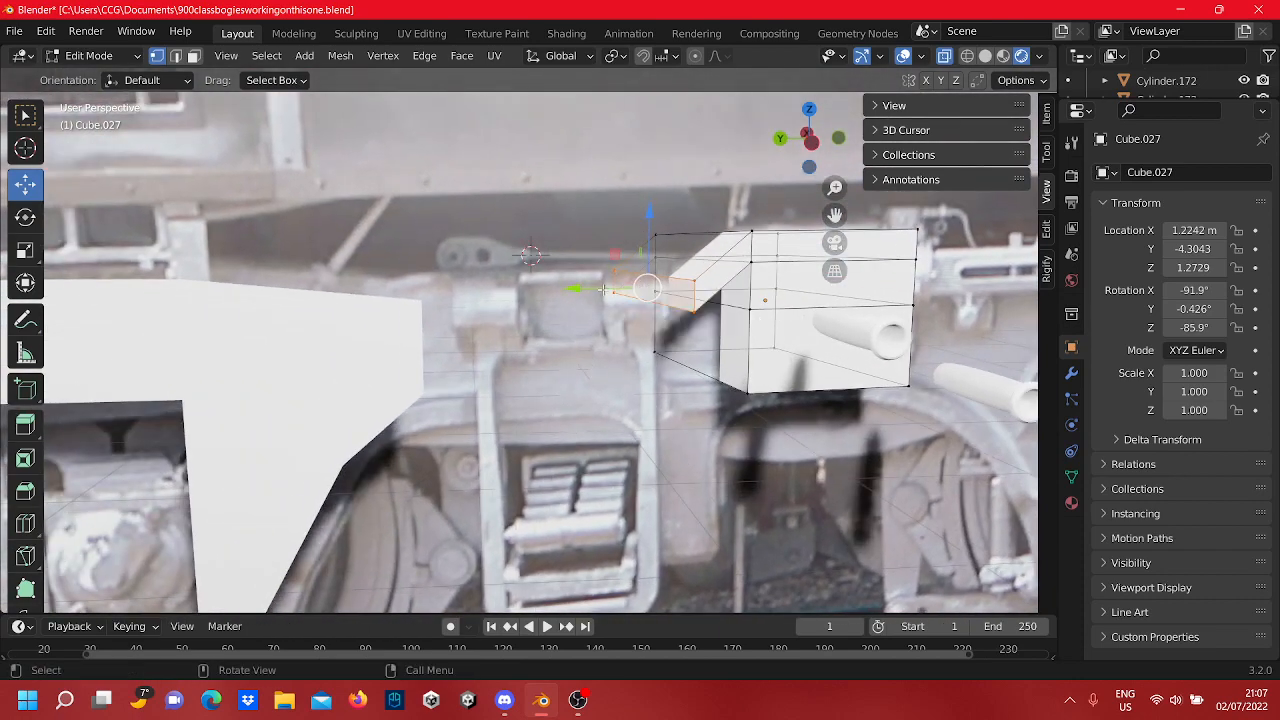
pyautogui.moveTo(603, 290)
pyautogui.mouseDown()
pyautogui.moveTo(569, 293)
pyautogui.moveTo(583, 298)
pyautogui.mouseUp()
pyautogui.moveTo(590, 302); pyautogui.dragTo(582, 331, button='middle')
pyautogui.hotkey('ctrl', 'z')
# Step: Extrude the sloped arm's end face about 0.26 m horizontally as a straight bar reaching the white horn plate
pyautogui.press('e')
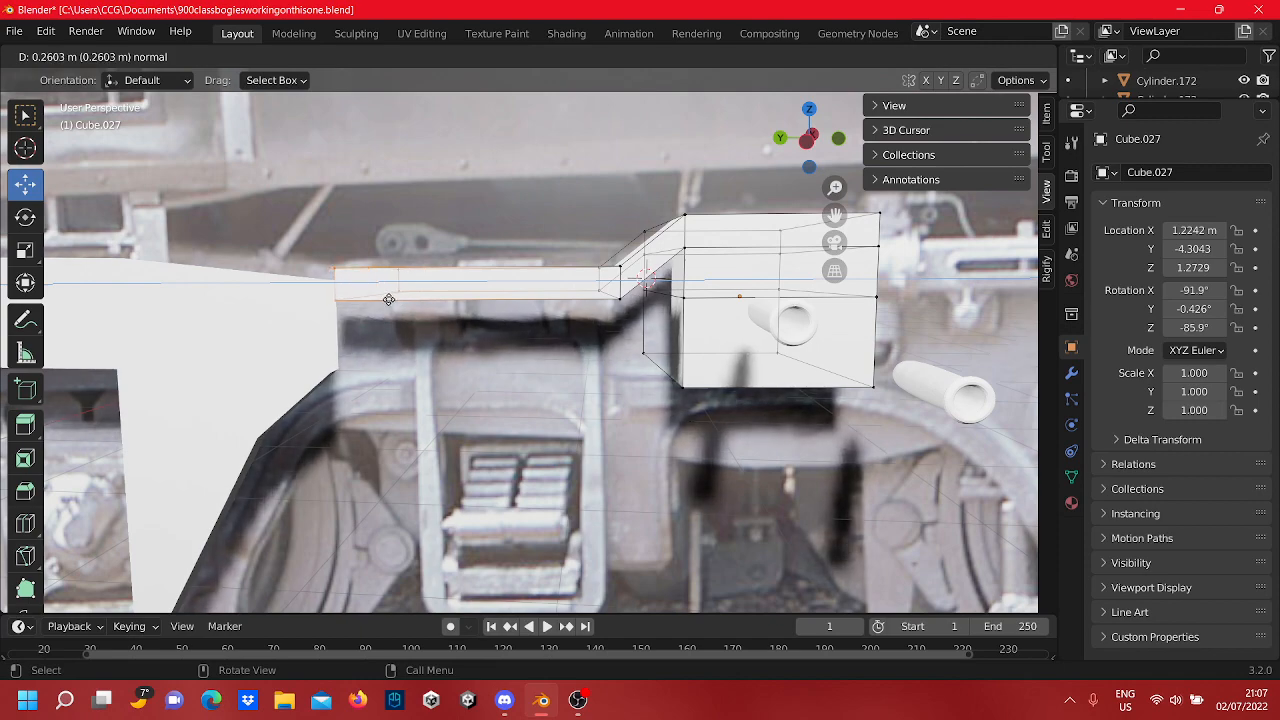
pyautogui.click(389, 299)
pyautogui.moveTo(389, 299); pyautogui.dragTo(558, 294, button='middle')
pyautogui.scroll(2, 629, 416)
# Step: Select the straight bar's bottom edges and lower them along Z, thickening the bar beside the white horn plate
pyautogui.scroll(-6, 415, 311)
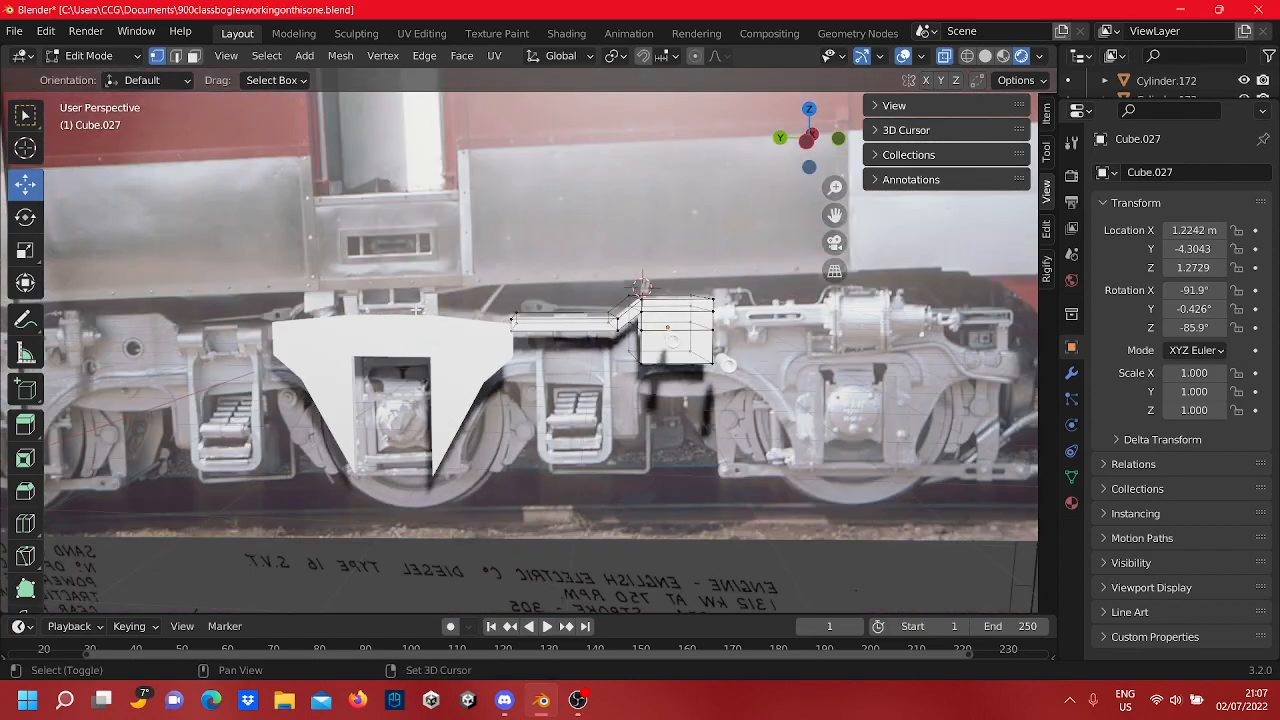
pyautogui.keyDown('shift'); pyautogui.moveTo(416, 311); pyautogui.dragTo(492, 284, button='middle'); pyautogui.keyUp('shift')
pyautogui.scroll(4, 530, 335)
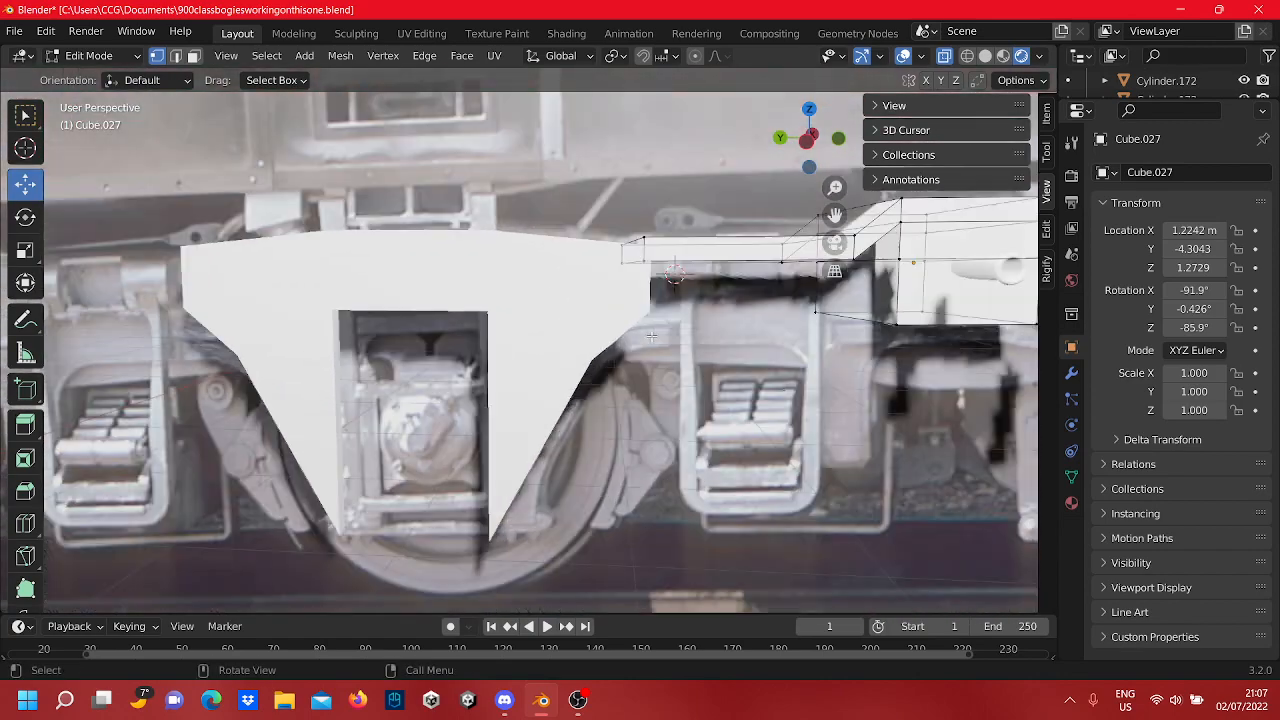
pyautogui.keyDown('shift'); pyautogui.moveTo(548, 353); pyautogui.dragTo(228, 388, button='middle'); pyautogui.keyUp('shift')
pyautogui.scroll(3, 228, 388)
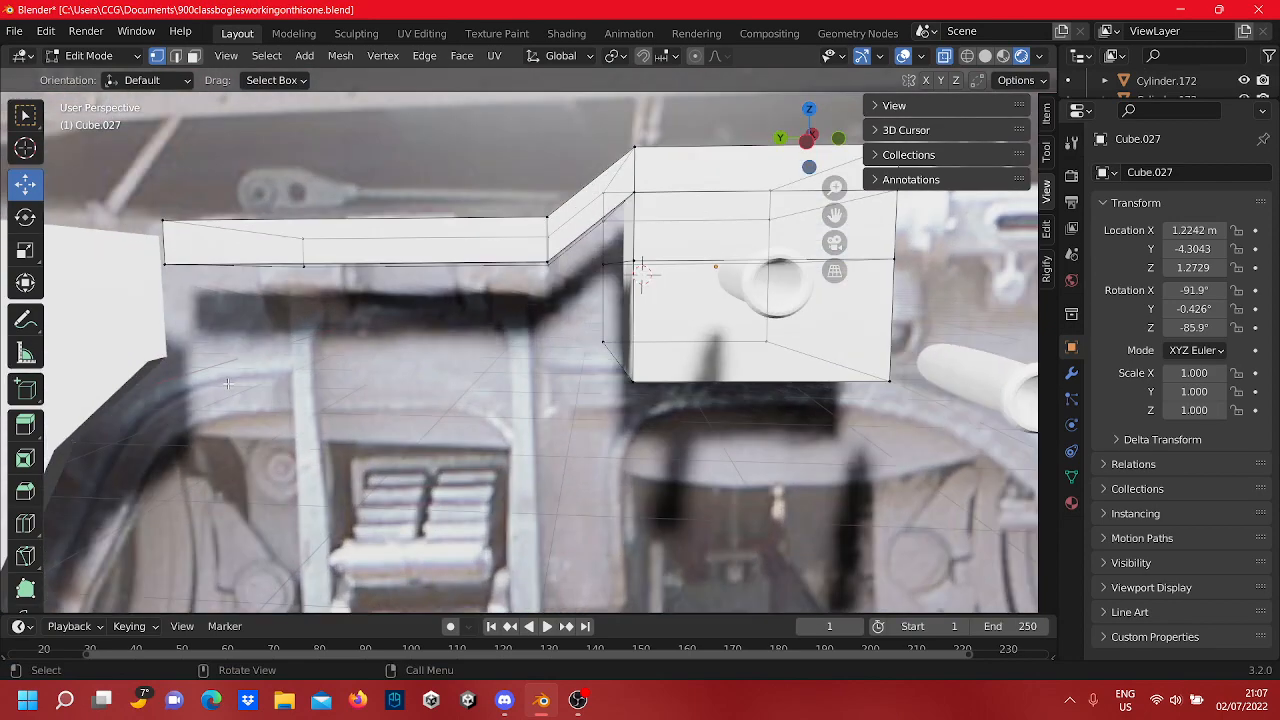
pyautogui.scroll(-3, 228, 388)
pyautogui.scroll(1, 228, 388)
pyautogui.keyDown('shift'); pyautogui.moveTo(478, 270); pyautogui.dragTo(691, 263, button='middle'); pyautogui.keyUp('shift')
pyautogui.scroll(2, 417, 283)
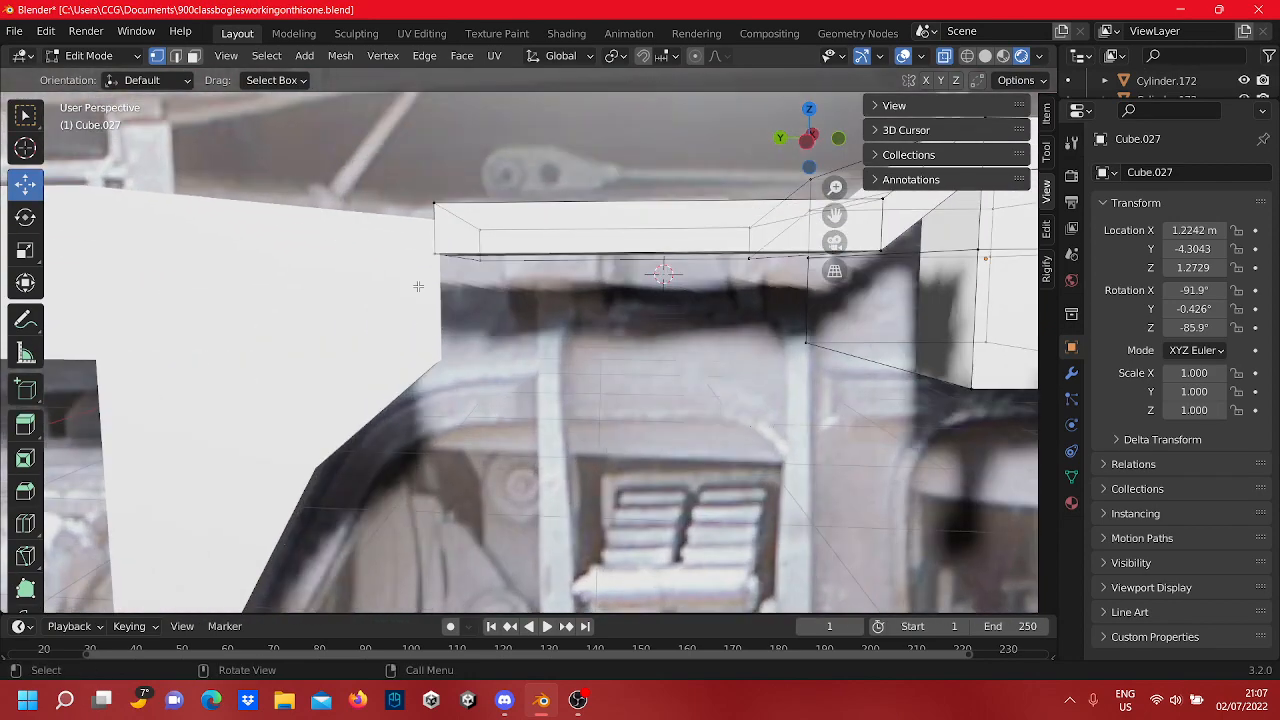
pyautogui.press('b')
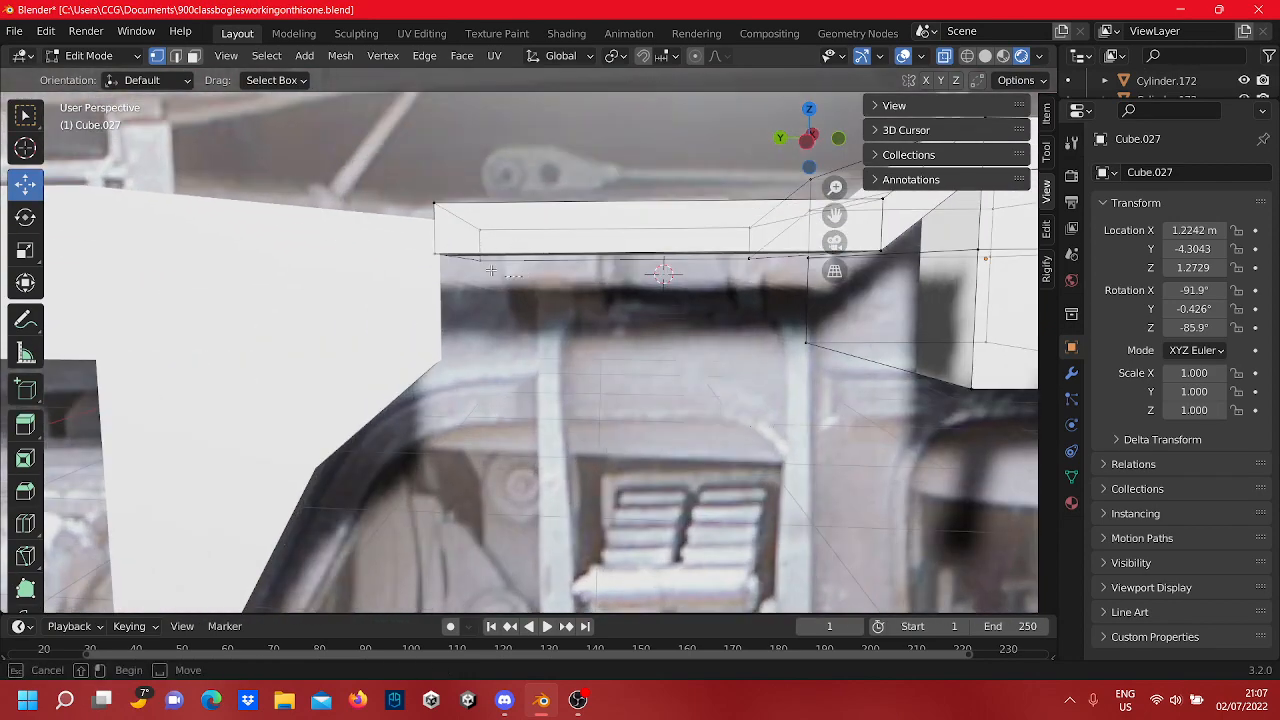
pyautogui.moveTo(437, 253); pyautogui.dragTo(601, 315)
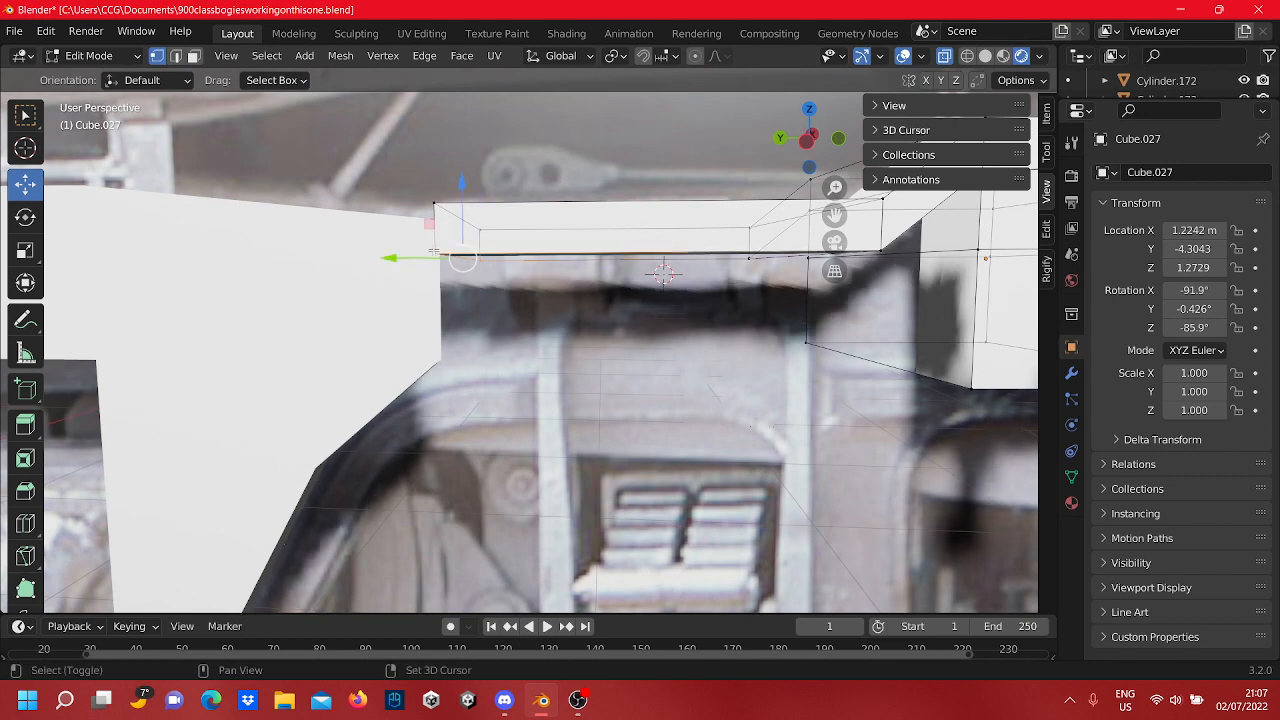
pyautogui.keyDown('shift'); pyautogui.moveTo(920, 272); pyautogui.dragTo(652, 264, button='middle'); pyautogui.keyUp('shift')
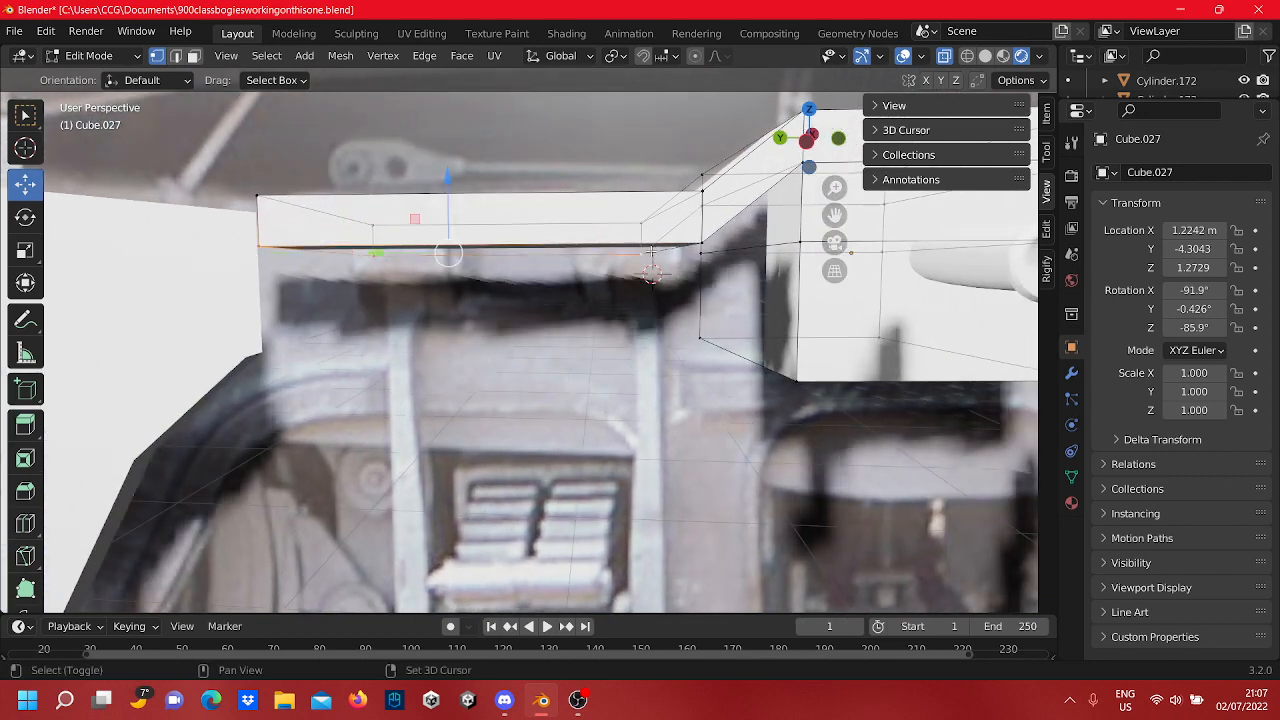
pyautogui.click(538, 244)
pyautogui.moveTo(495, 183); pyautogui.dragTo(514, 251)
pyautogui.click(688, 430)
# Step: Examine the thickened bar and main block against the reference photo in Object Mode, ending back in Edit Mode
pyautogui.scroll(-2, 688, 427)
pyautogui.scroll(-2, 688, 428)
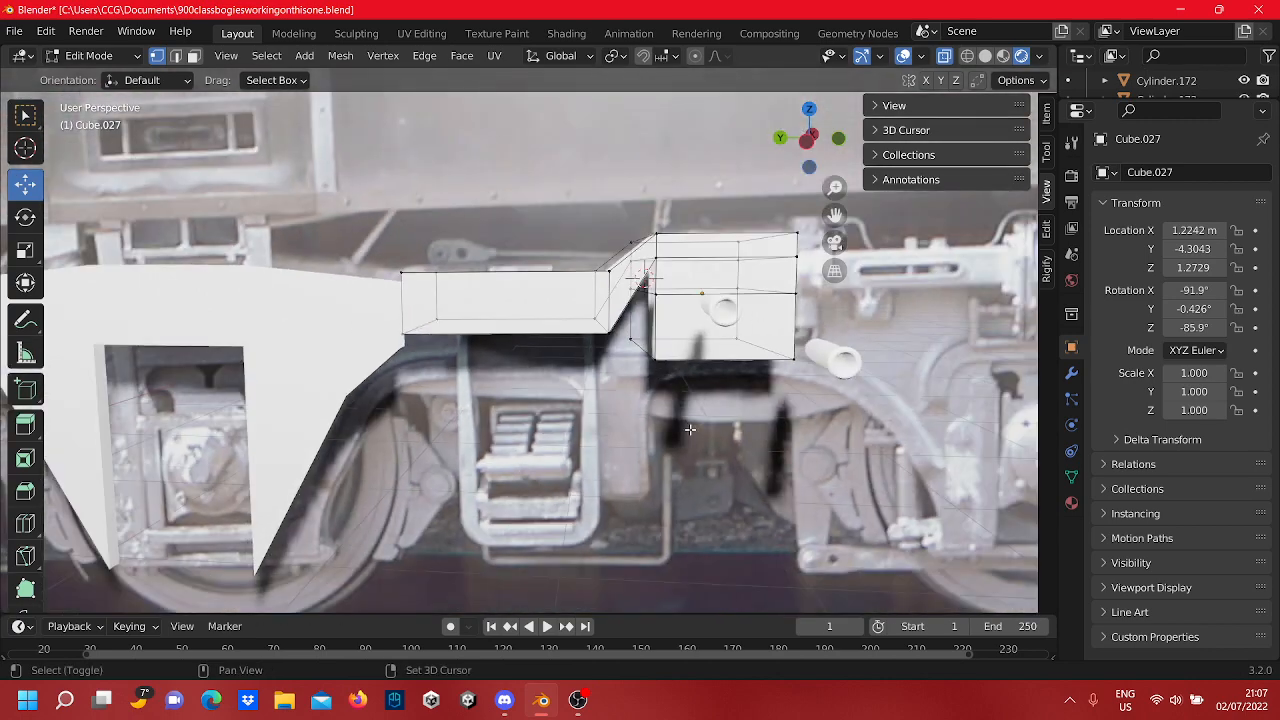
pyautogui.keyDown('shift'); pyautogui.moveTo(688, 428); pyautogui.dragTo(355, 430, button='middle'); pyautogui.keyUp('shift')
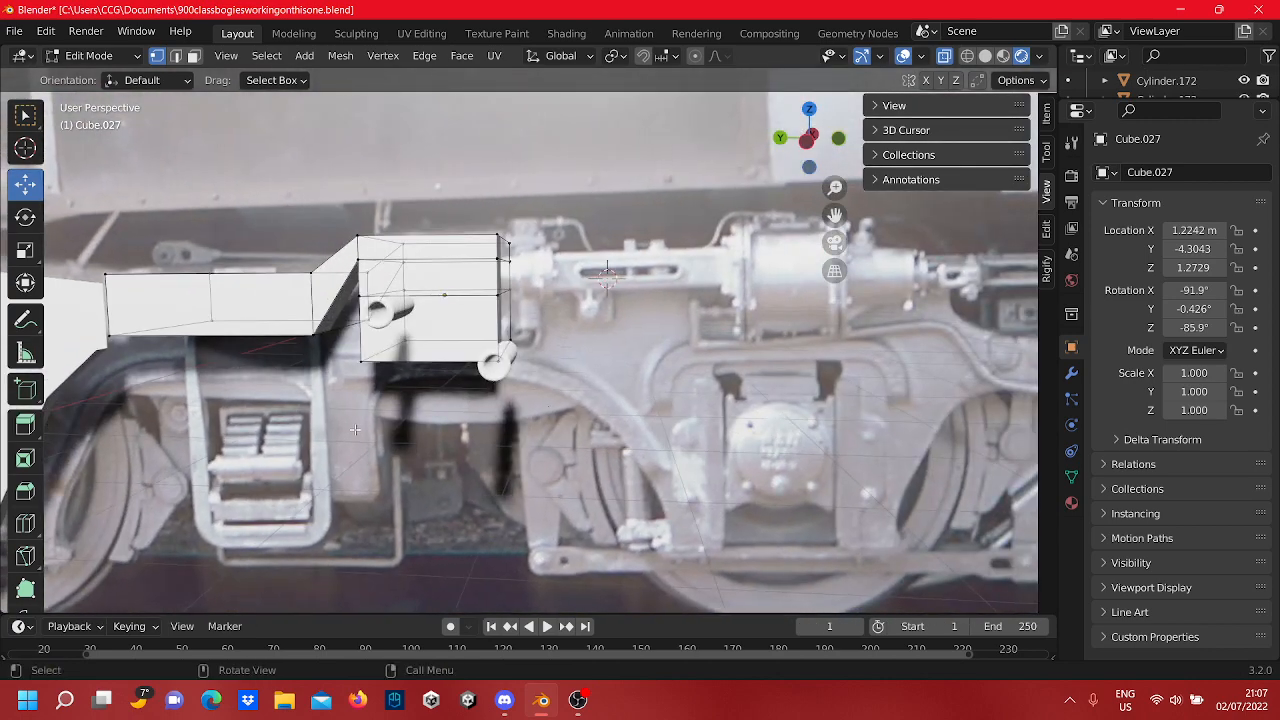
pyautogui.scroll(2, 355, 430)
pyautogui.keyDown('shift'); pyautogui.moveTo(598, 399); pyautogui.dragTo(755, 390, button='middle'); pyautogui.keyUp('shift')
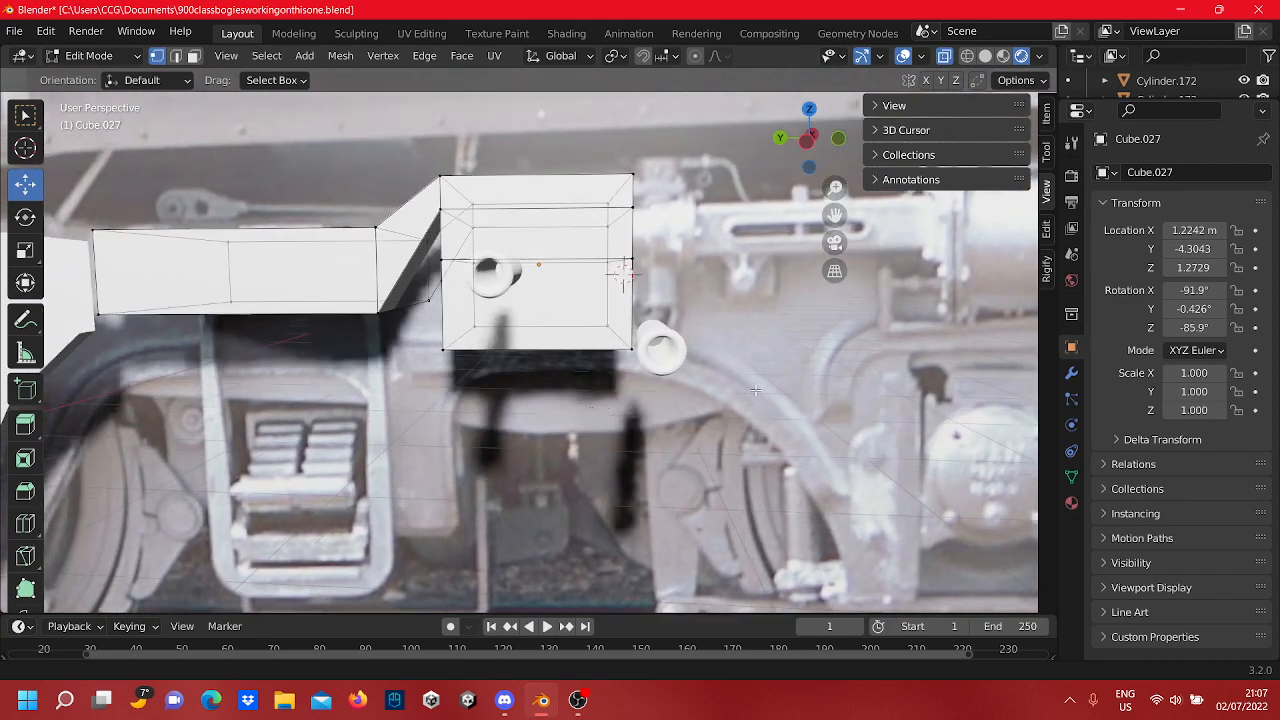
pyautogui.press('Tab')
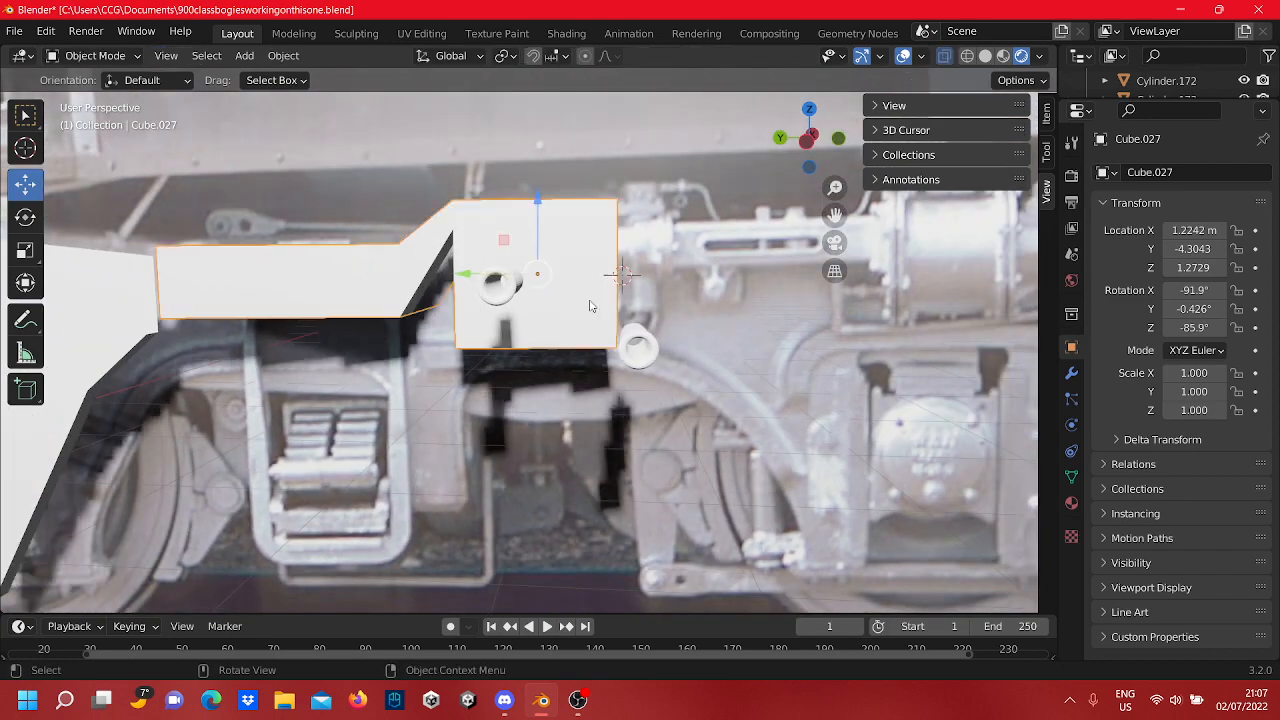
pyautogui.scroll(2, 591, 304)
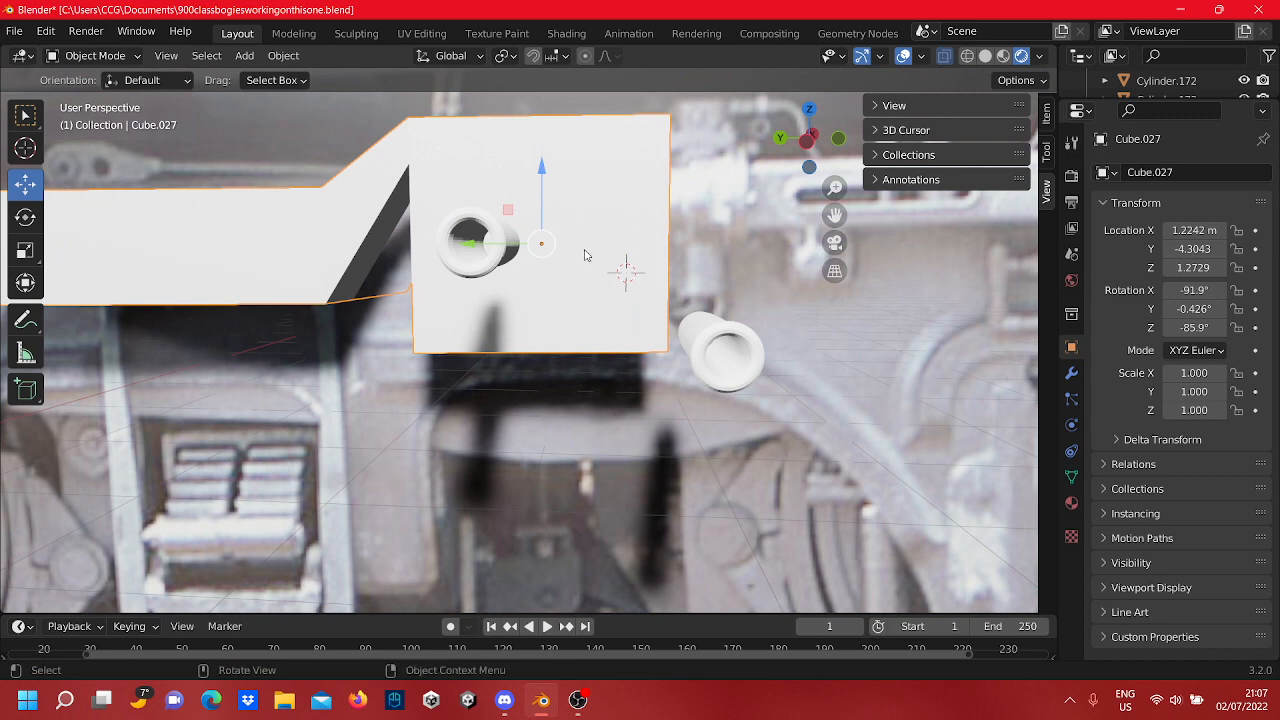
pyautogui.scroll(1, 576, 250)
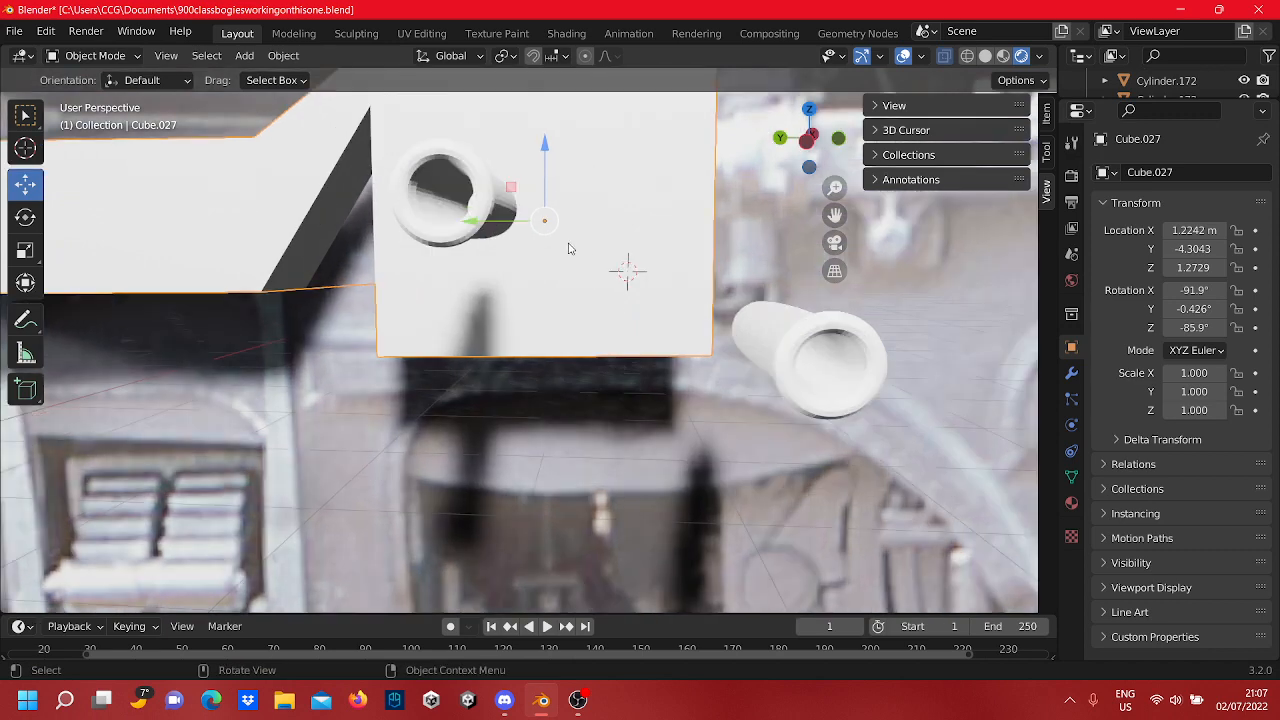
pyautogui.scroll(-2, 607, 291)
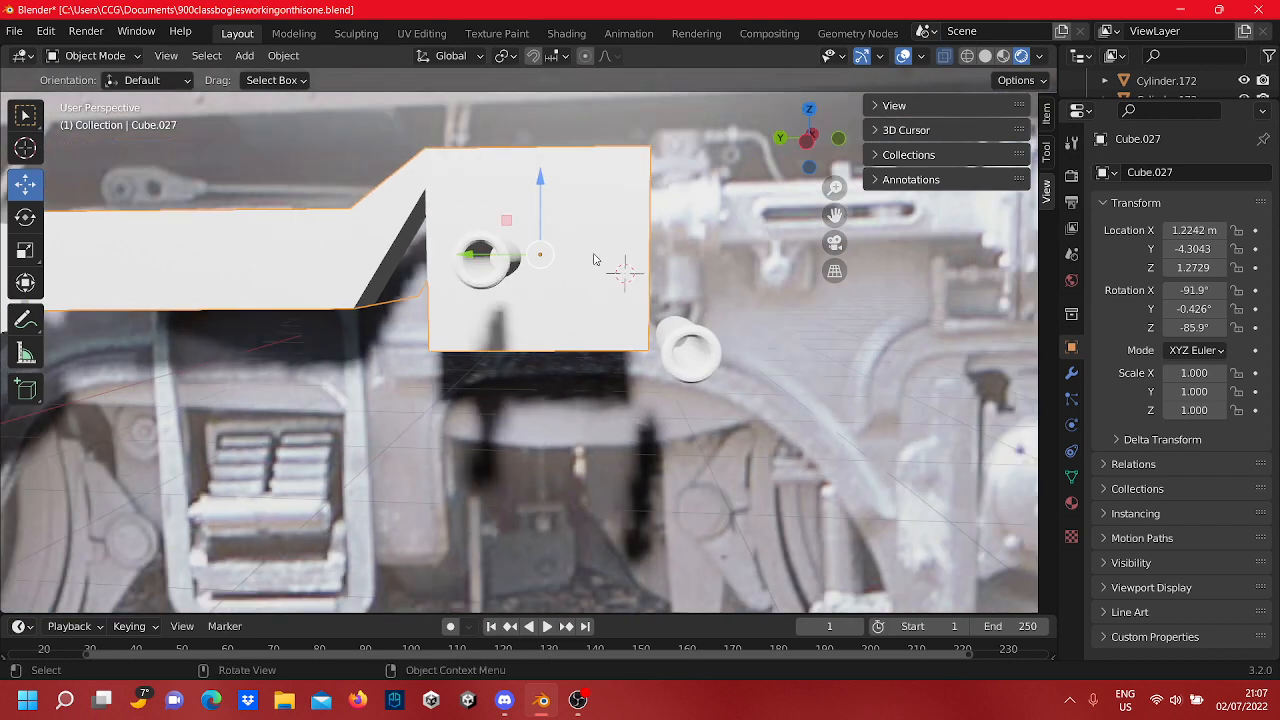
pyautogui.press('Tab')
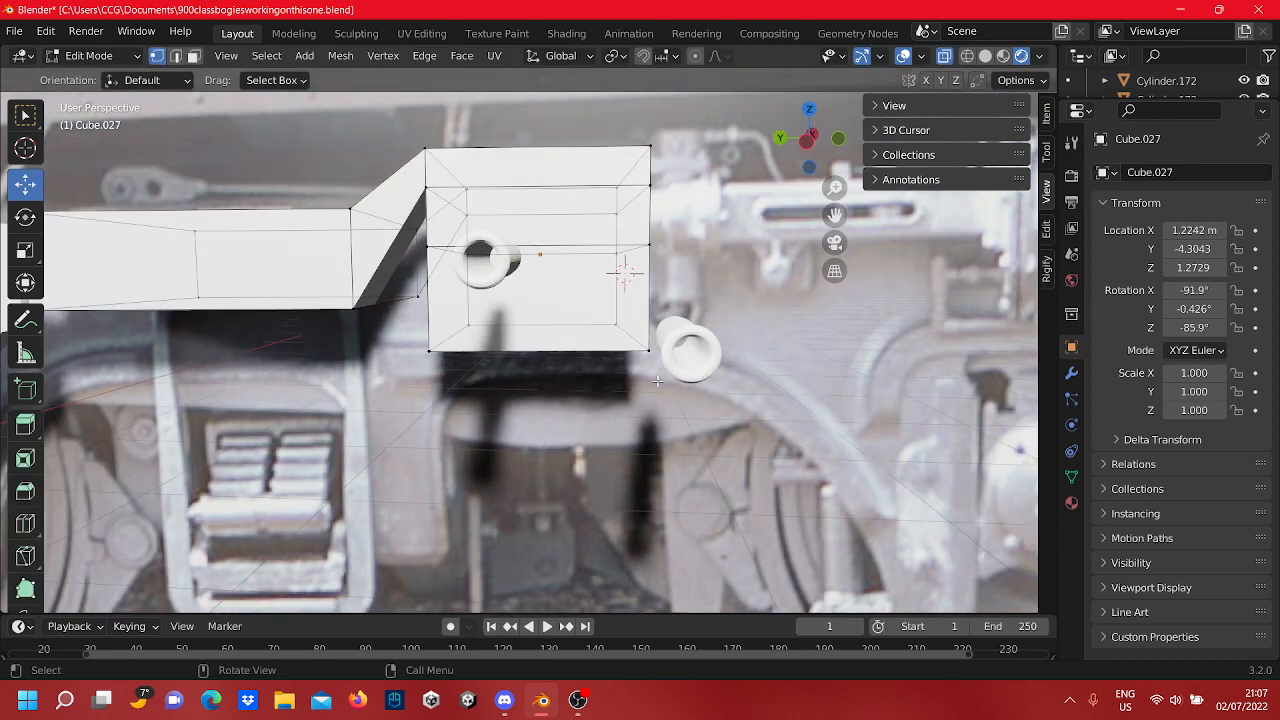
# Step: Add a horizontal loop cut around the main block's lower half, slid slightly below the middle of that half
pyautogui.moveTo(657, 381); pyautogui.dragTo(421, 240)
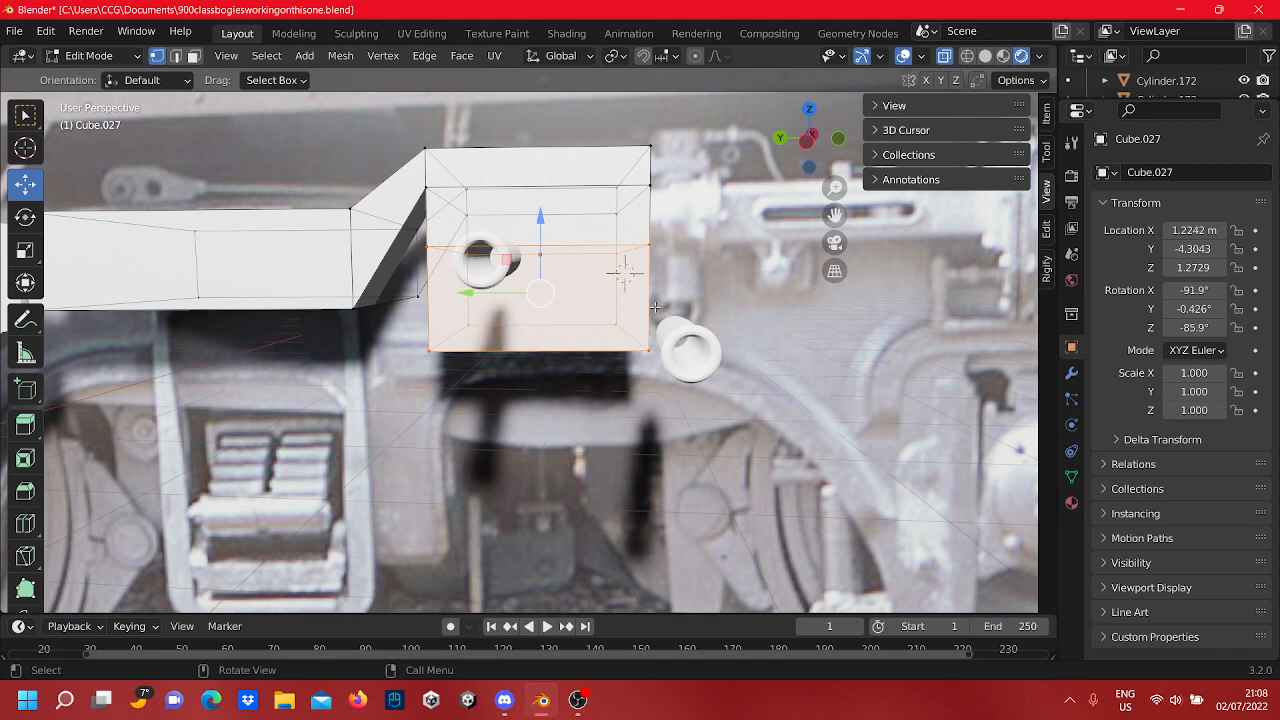
pyautogui.hotkey('ctrl', 'r')
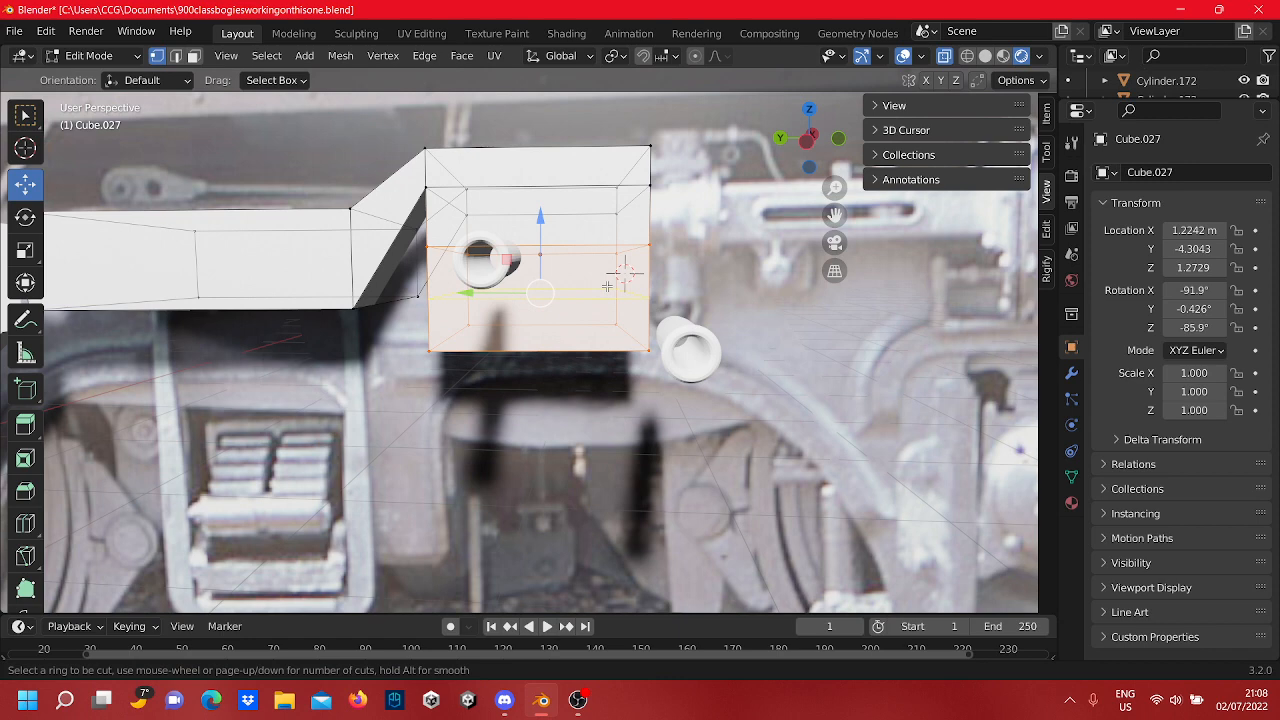
pyautogui.click(607, 287)
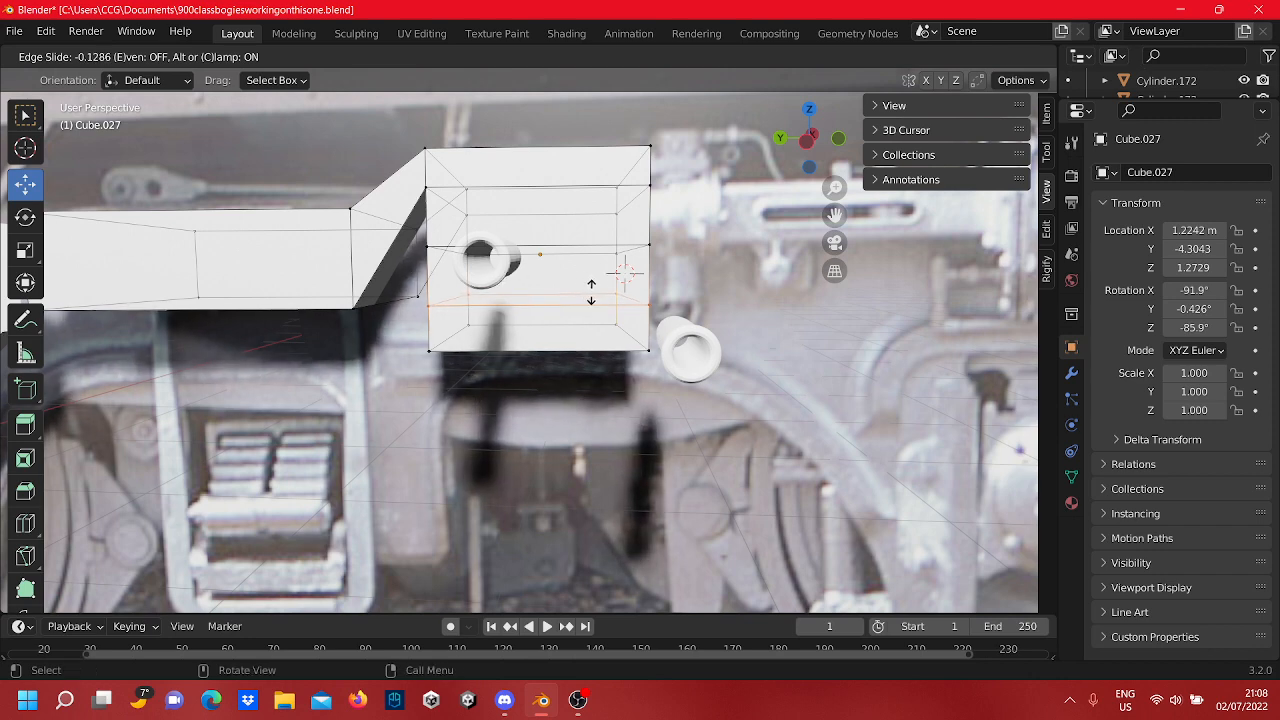
pyautogui.click(591, 291)
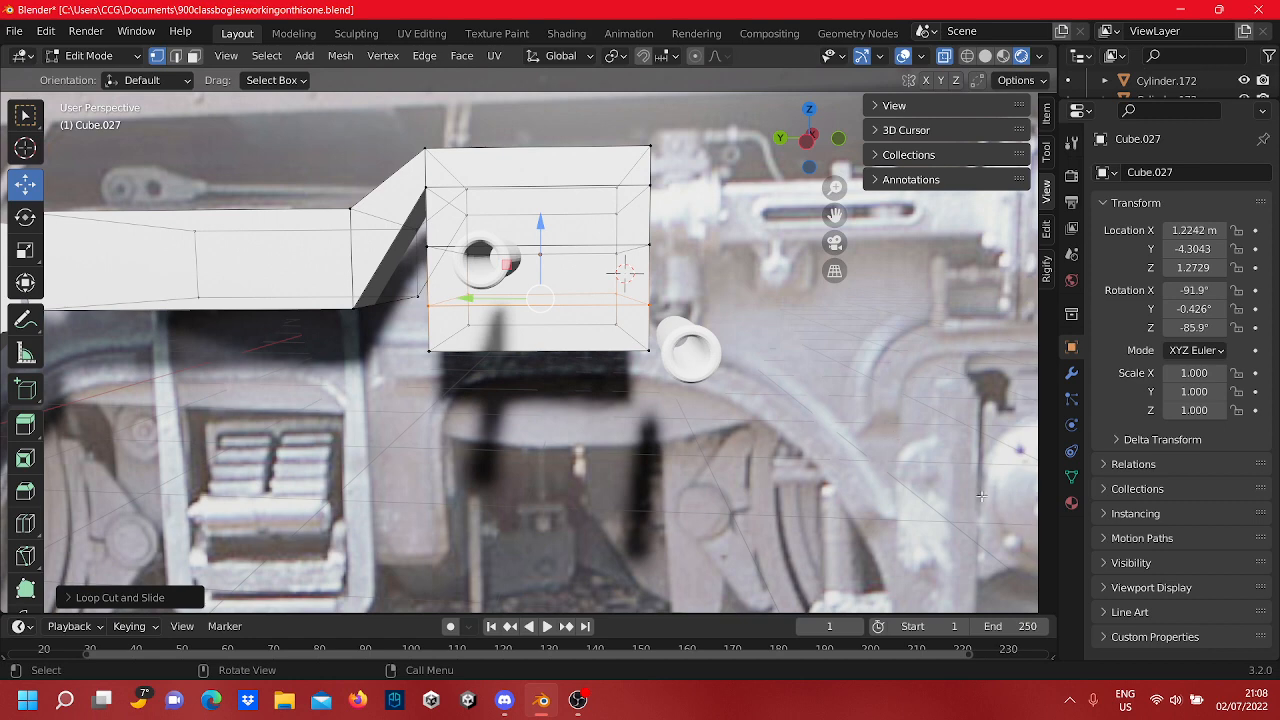
# Step: Extrude the lowest face on the main block's free end about 0.13 m outward and downward as a sloped arm
pyautogui.moveTo(744, 372); pyautogui.dragTo(606, 286)
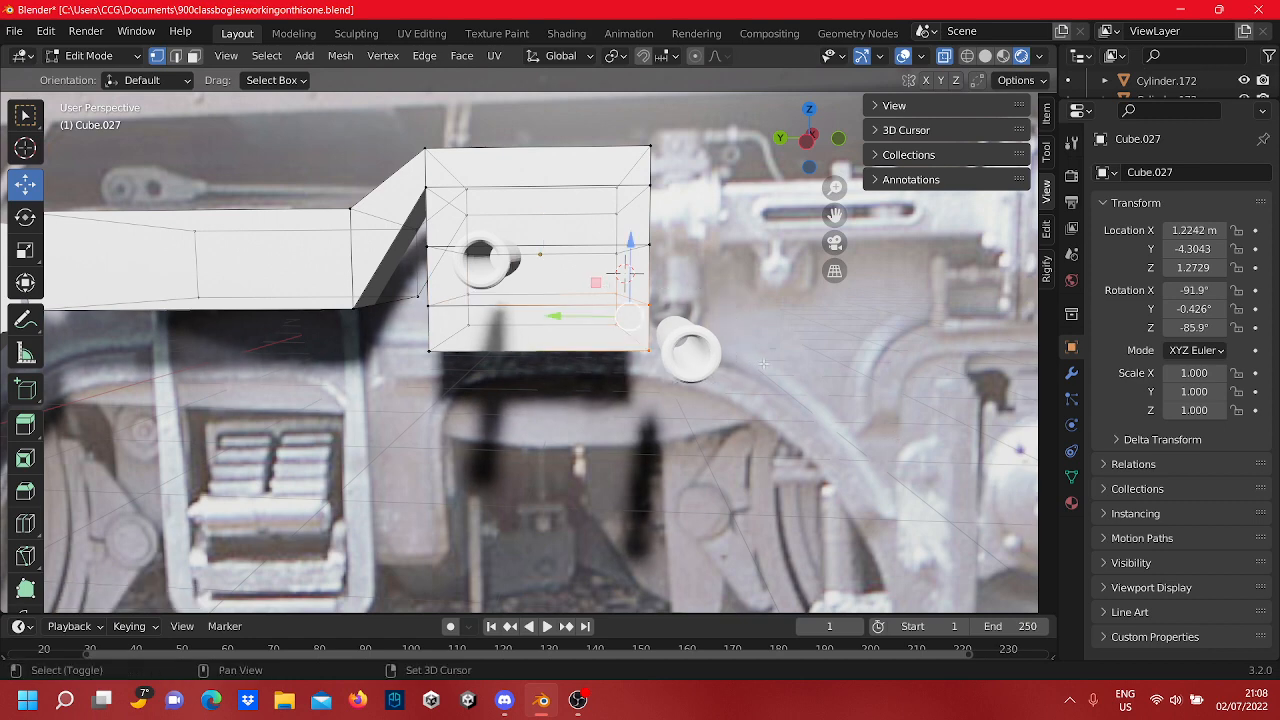
pyautogui.keyDown('shift'); pyautogui.moveTo(722, 362); pyautogui.dragTo(533, 321, button='middle'); pyautogui.keyUp('shift')
pyautogui.press('e')
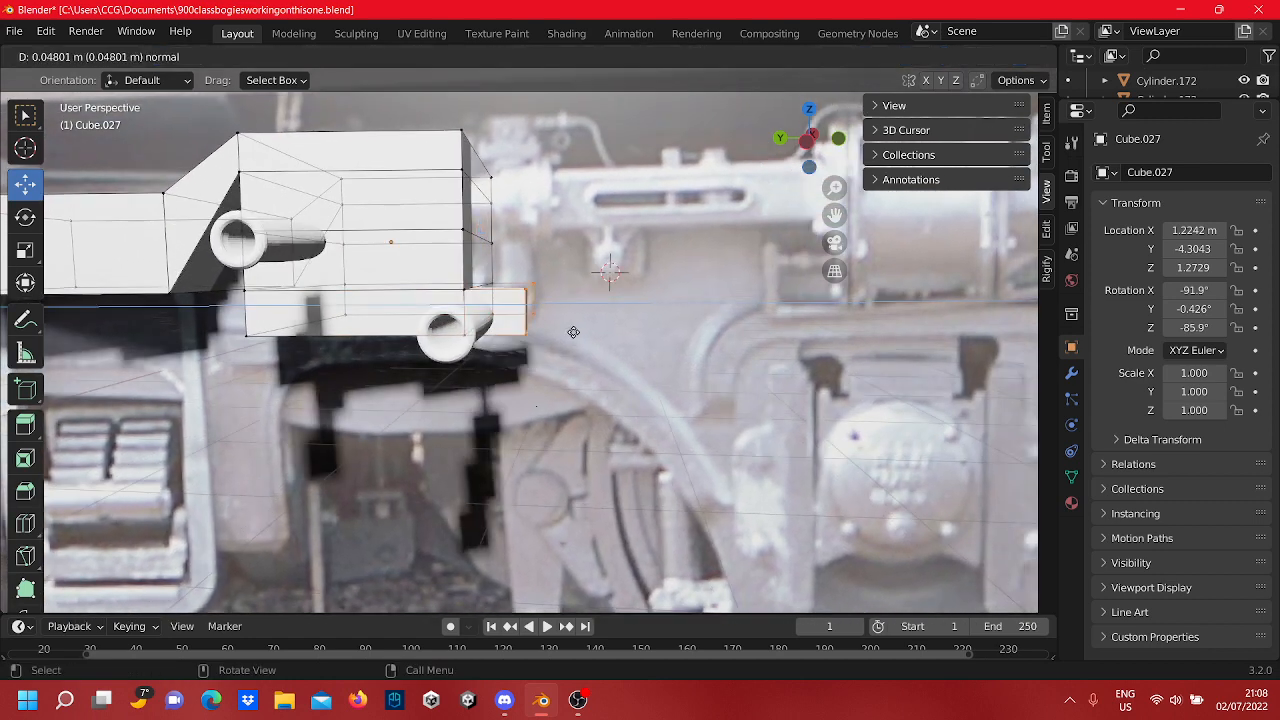
pyautogui.press('g')
pyautogui.click(553, 314)
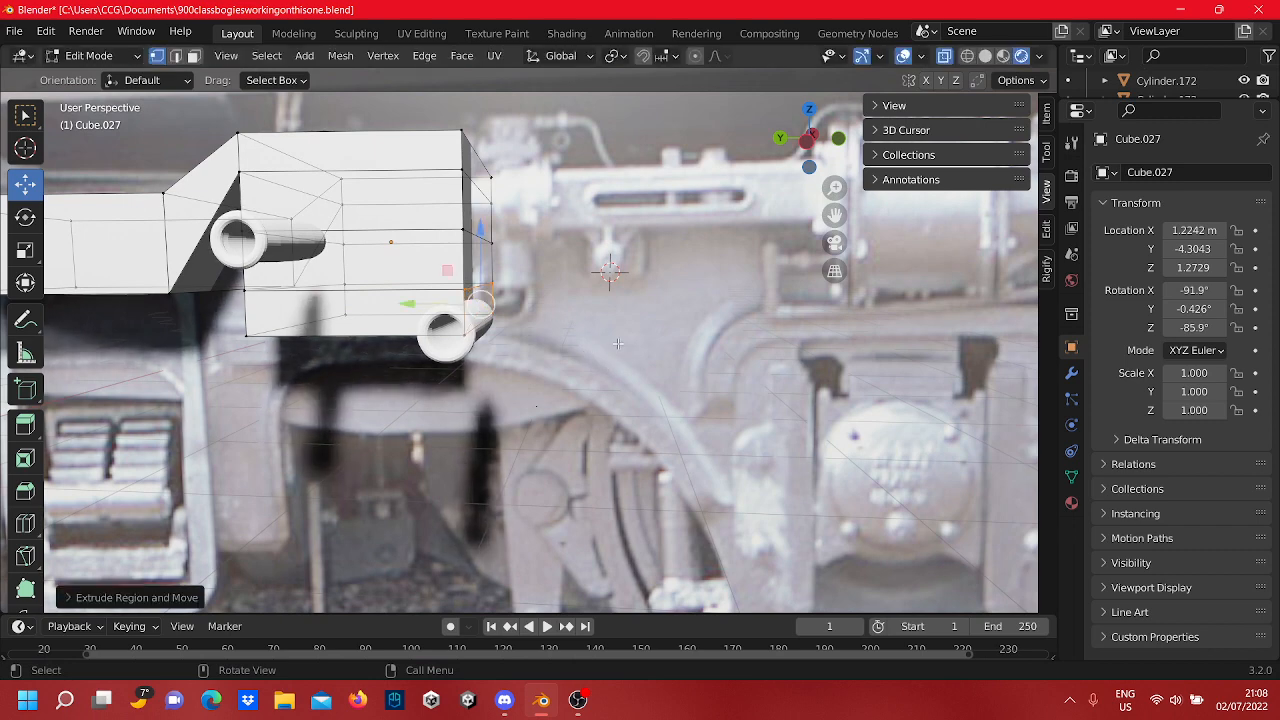
pyautogui.press('g')
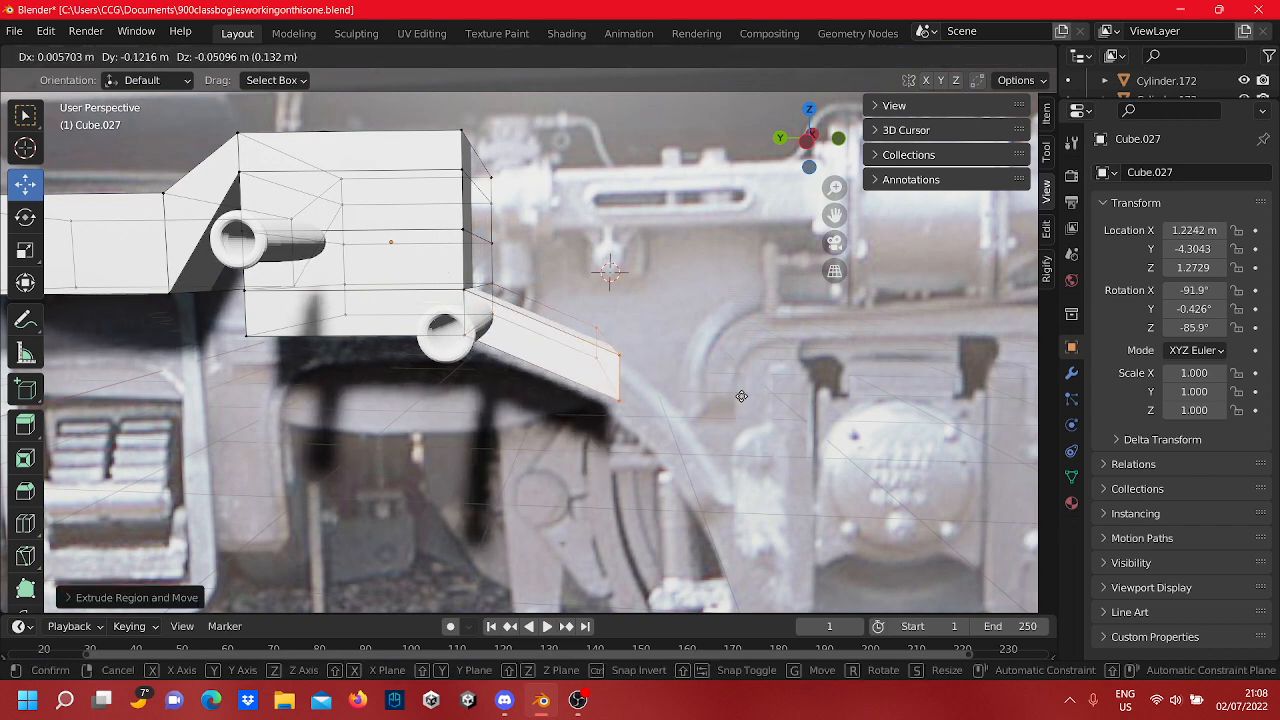
pyautogui.click(741, 396)
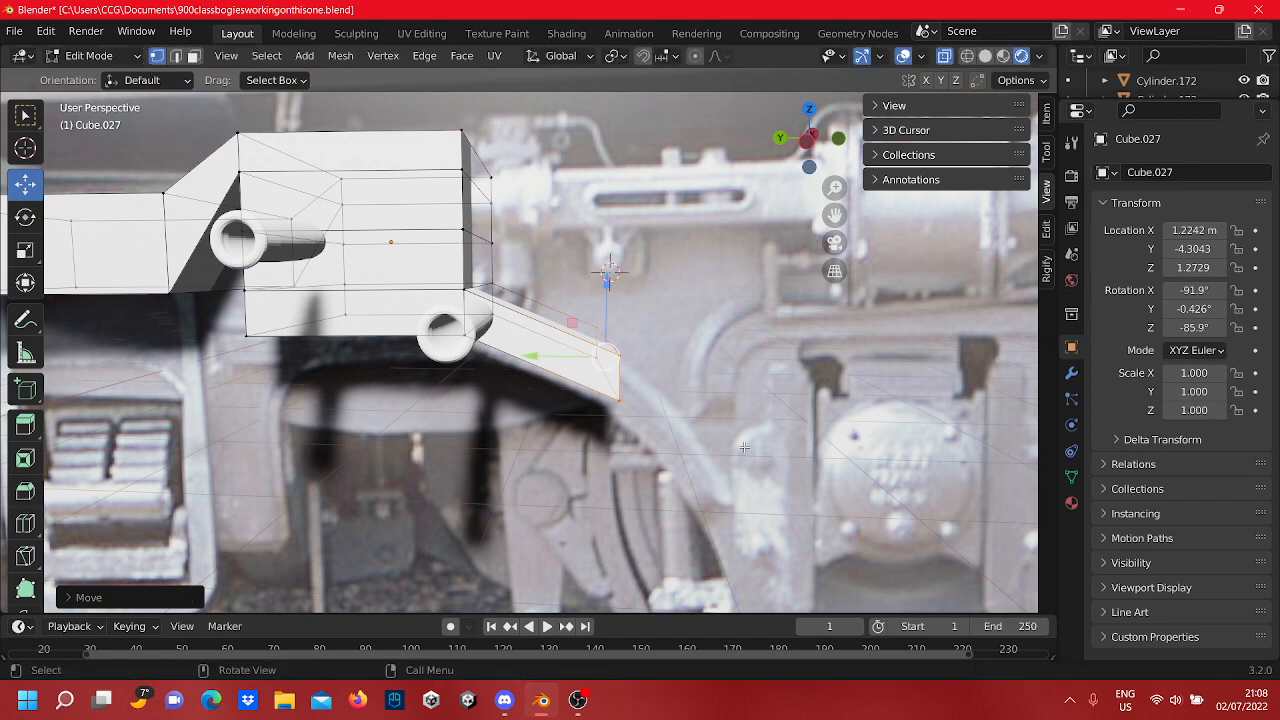
# Step: Move the new lower arm's end face slightly further outward and up to follow the curved frame in the photo
pyautogui.keyDown('shift'); pyautogui.moveTo(718, 476); pyautogui.dragTo(632, 321, button='middle'); pyautogui.keyUp('shift')
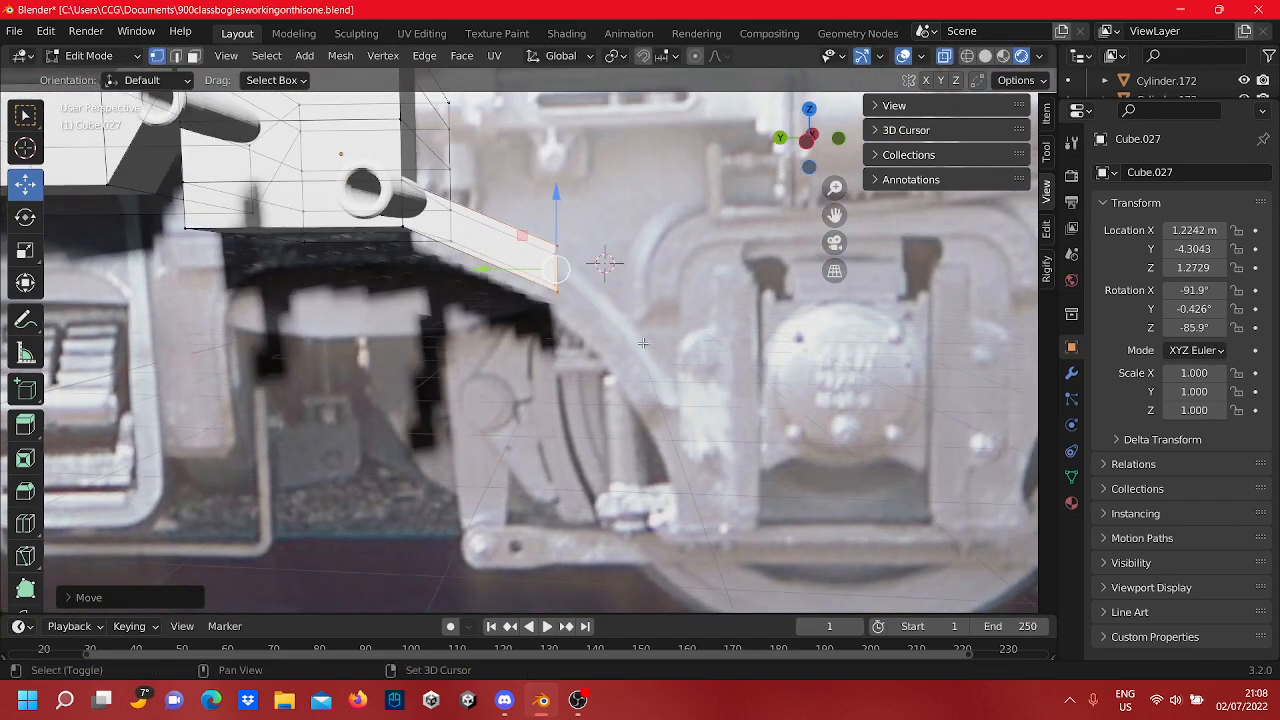
pyautogui.press('g')
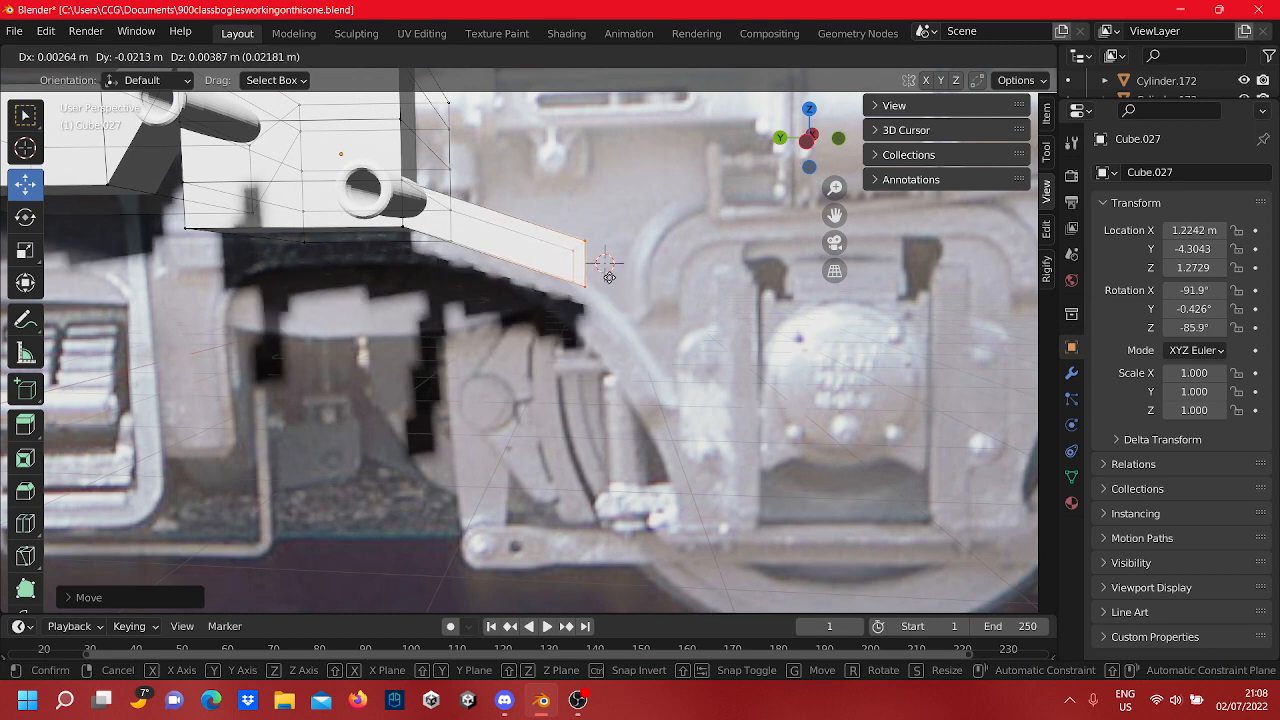
pyautogui.click(604, 265)
pyautogui.click(668, 422)
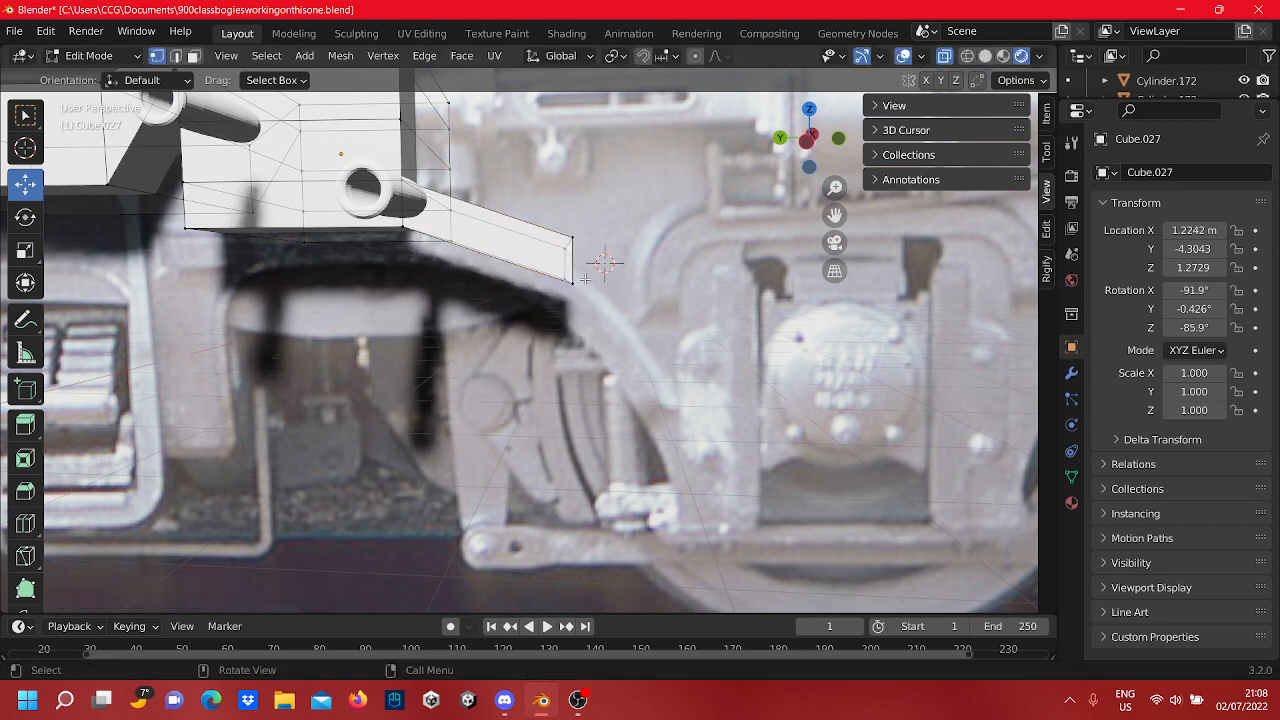
# Step: Extrude the lower arm's end face about 0.13 m diagonally down and outward as a steeper second segment
pyautogui.moveTo(606, 318); pyautogui.dragTo(551, 214)
pyautogui.press('e')
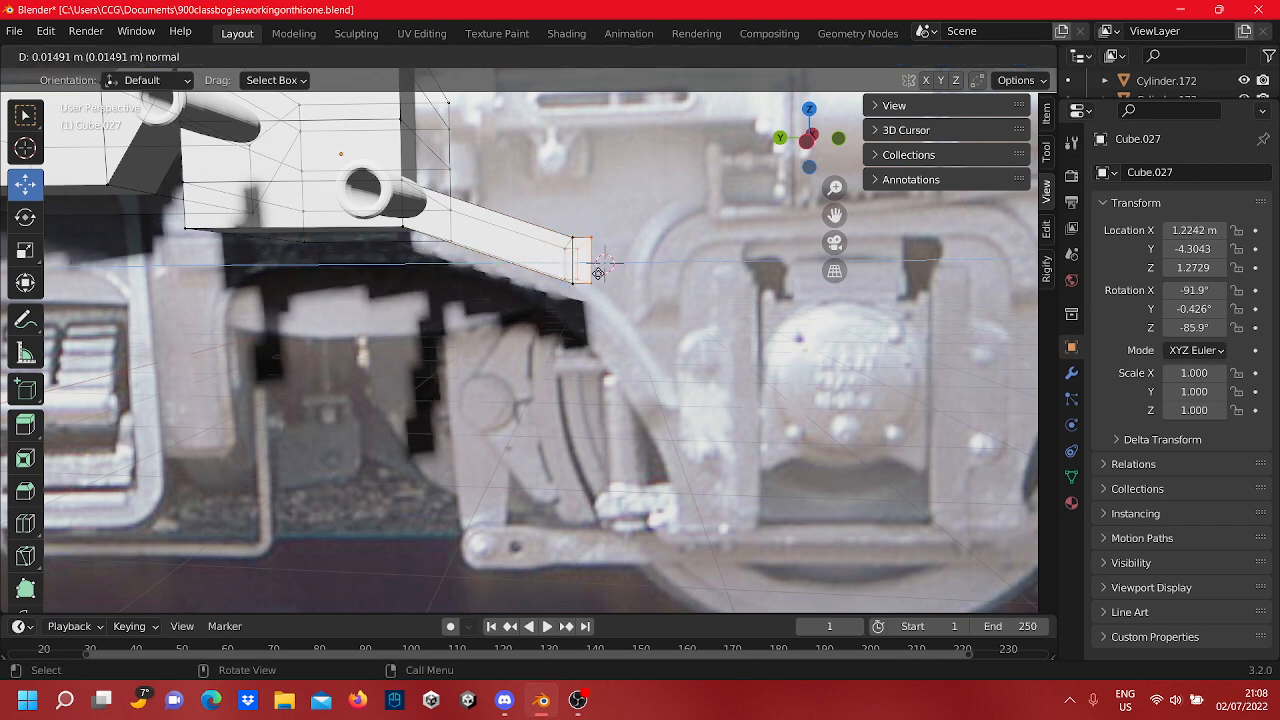
pyautogui.press('g')
pyautogui.click(632, 298)
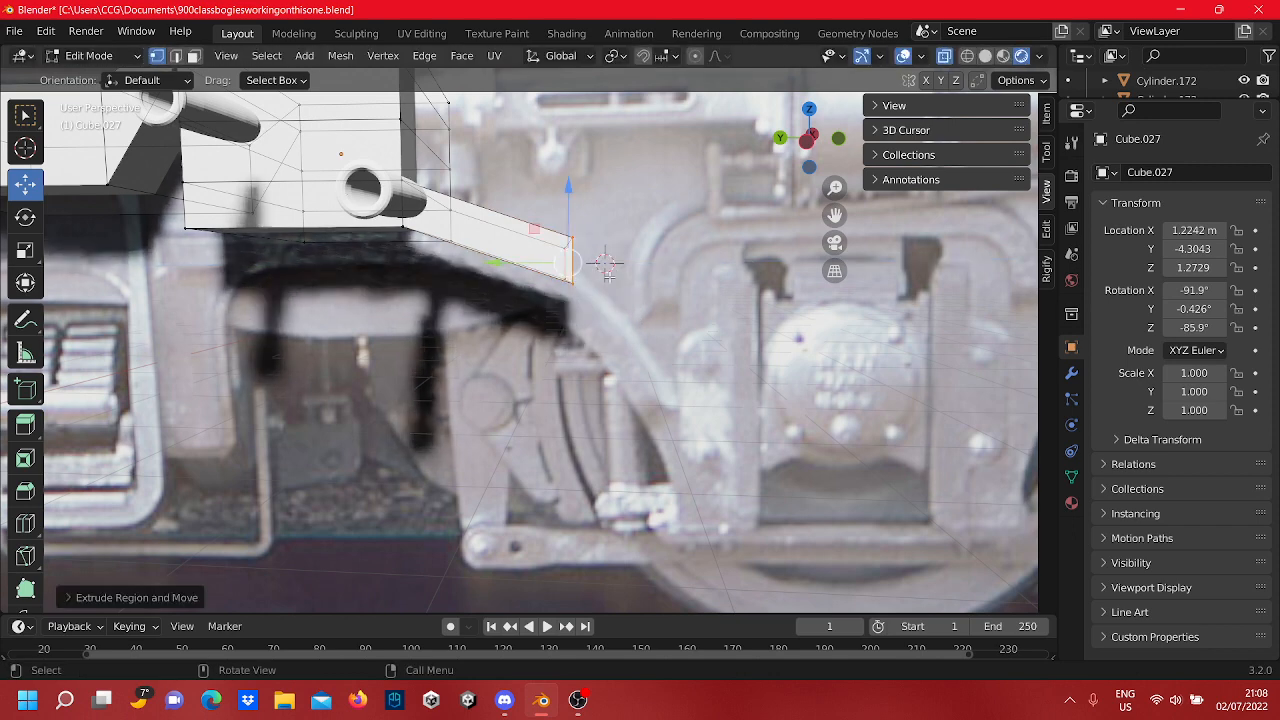
pyautogui.press('g')
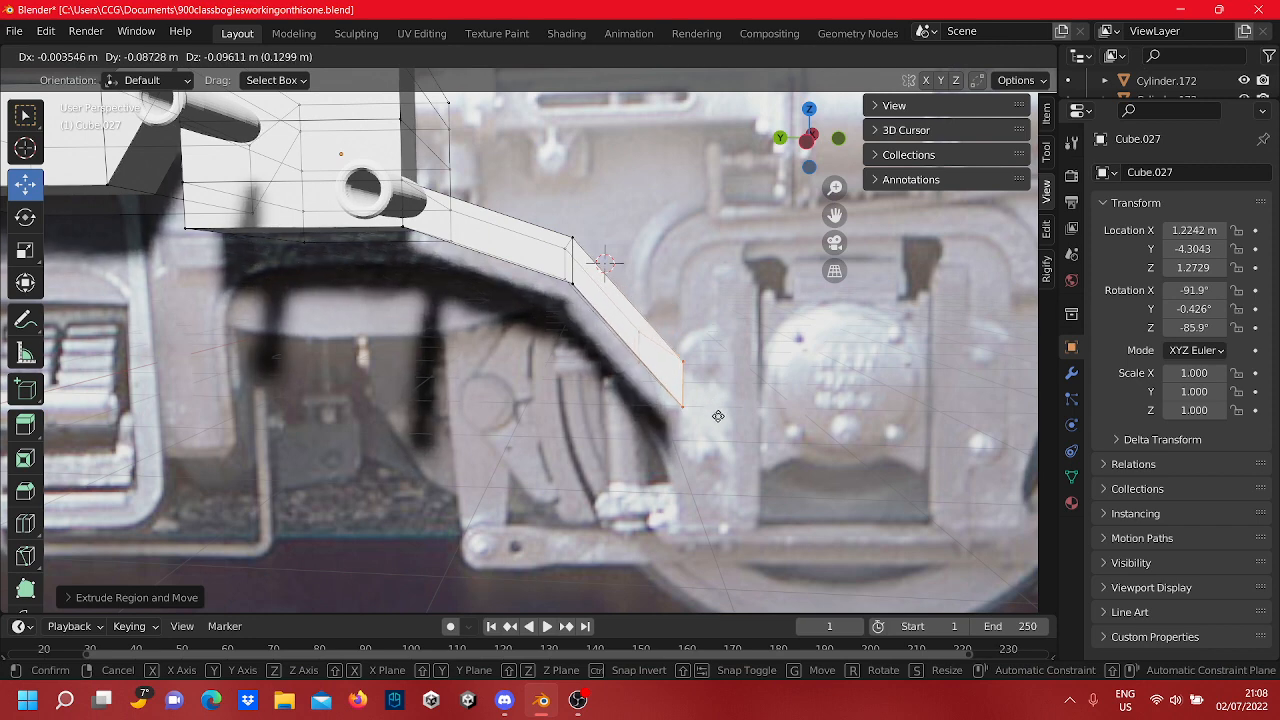
pyautogui.click(718, 416)
# Step: Examine the two-segment lower arm and its end face from several angles against the reference photo
pyautogui.scroll(-3, 711, 407)
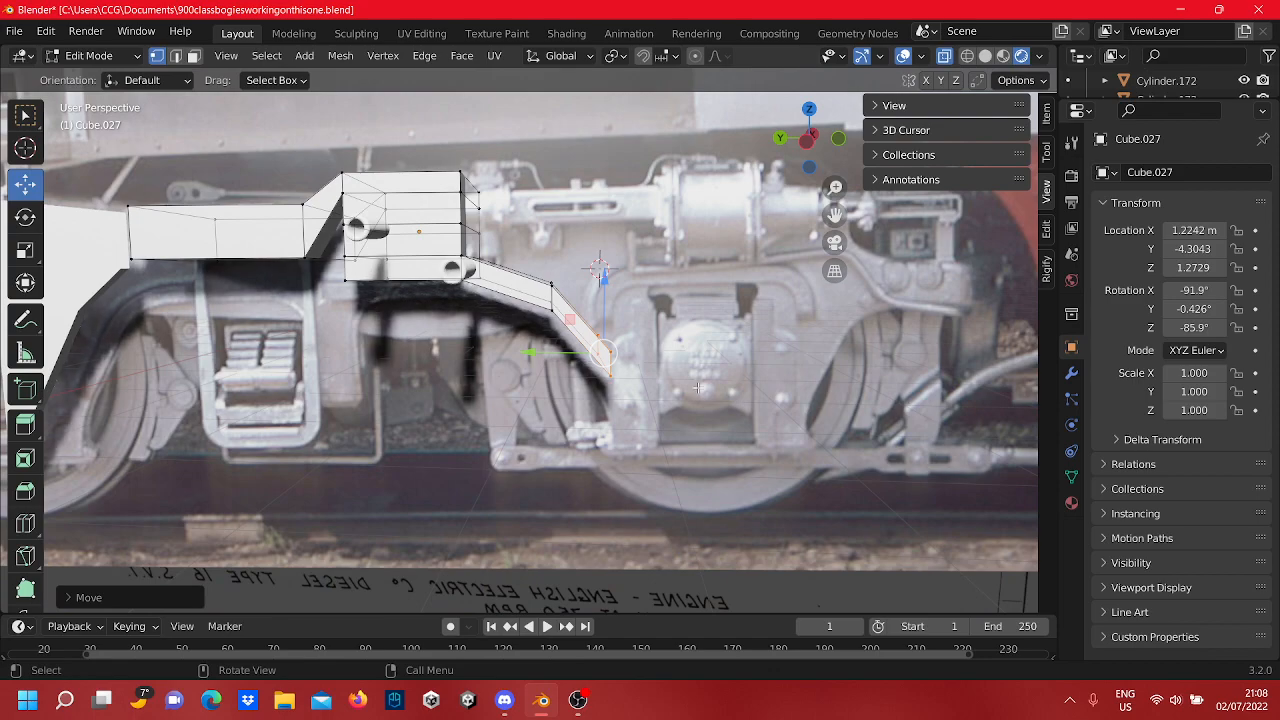
pyautogui.moveTo(697, 388)
pyautogui.mouseDown(button='middle')
pyautogui.moveTo(660, 395)
pyautogui.moveTo(740, 392)
pyautogui.moveTo(638, 408)
pyautogui.moveTo(694, 390)
pyautogui.mouseUp(button='middle')
pyautogui.scroll(3, 646, 411)
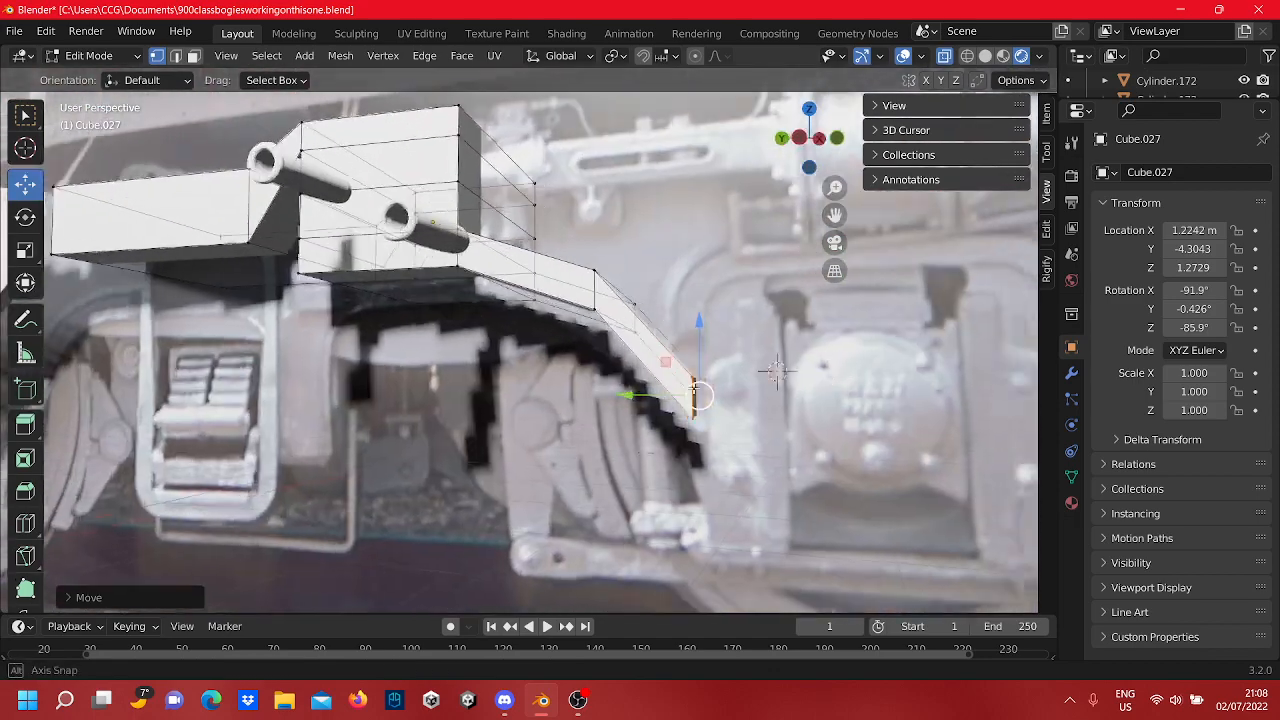
pyautogui.moveTo(776, 372); pyautogui.dragTo(587, 431, button='middle')
pyautogui.scroll(1, 550, 450)
pyautogui.scroll(-2, 619, 360)
pyautogui.moveTo(578, 487); pyautogui.dragTo(529, 372)
pyautogui.moveTo(572, 432); pyautogui.dragTo(633, 440, button='middle')
pyautogui.scroll(2, 610, 360)
pyautogui.scroll(-1, 518, 391)
pyautogui.scroll(2, 617, 367)
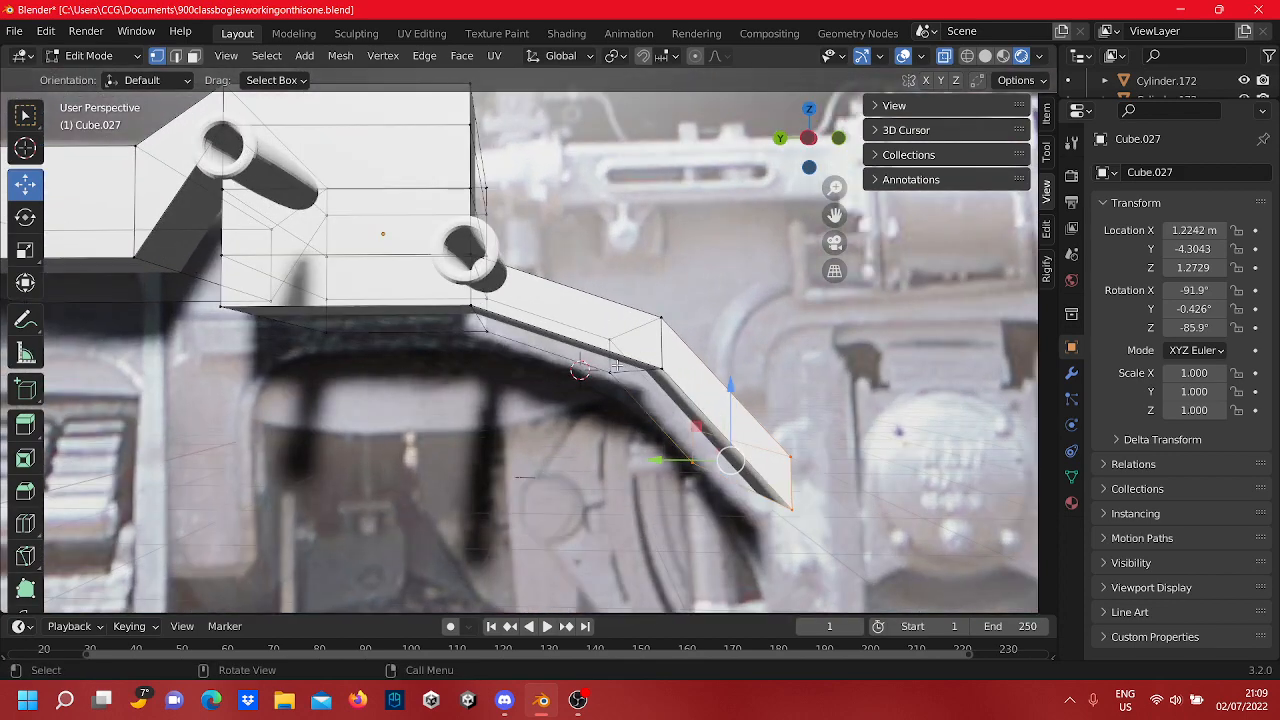
pyautogui.scroll(-2, 617, 367)
pyautogui.keyDown('shift'); pyautogui.moveTo(615, 367); pyautogui.dragTo(388, 371, button='middle'); pyautogui.keyUp('shift')
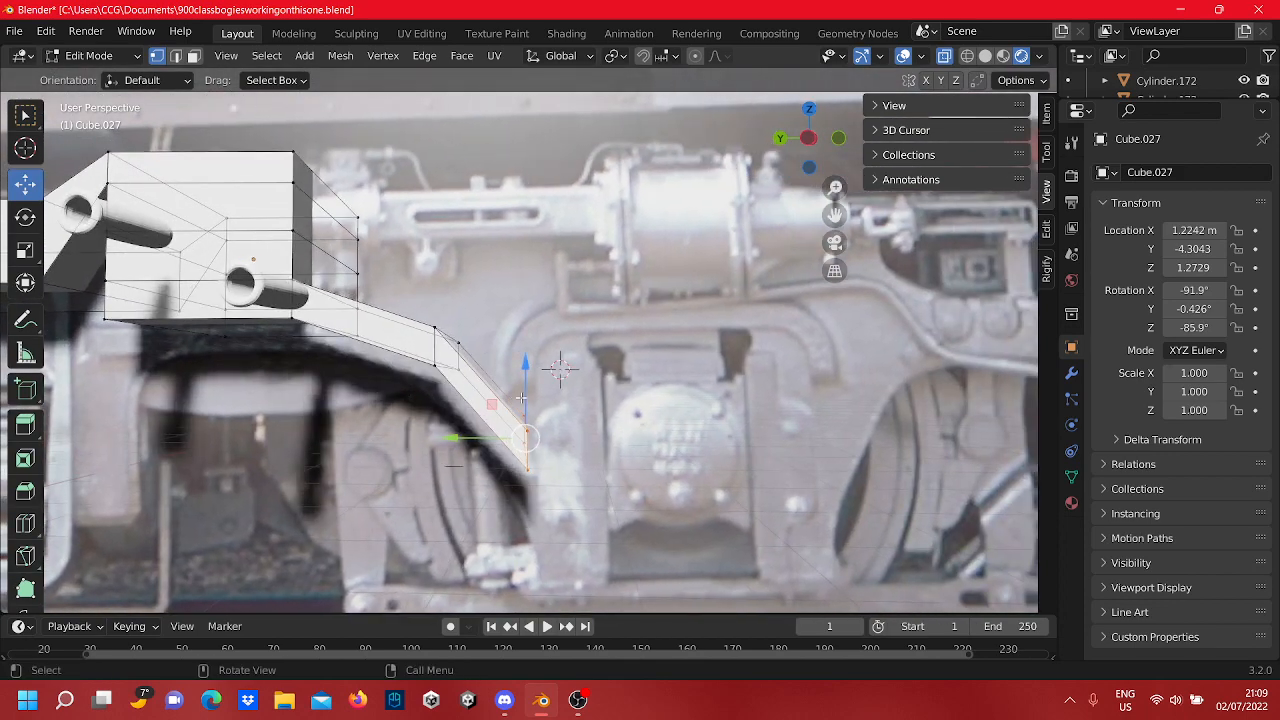
pyautogui.click(484, 312)
pyautogui.keyDown('shift'); pyautogui.moveTo(484, 327); pyautogui.dragTo(544, 380, button='middle'); pyautogui.keyUp('shift')
pyautogui.scroll(3, 564, 366)
pyautogui.click(465, 337)
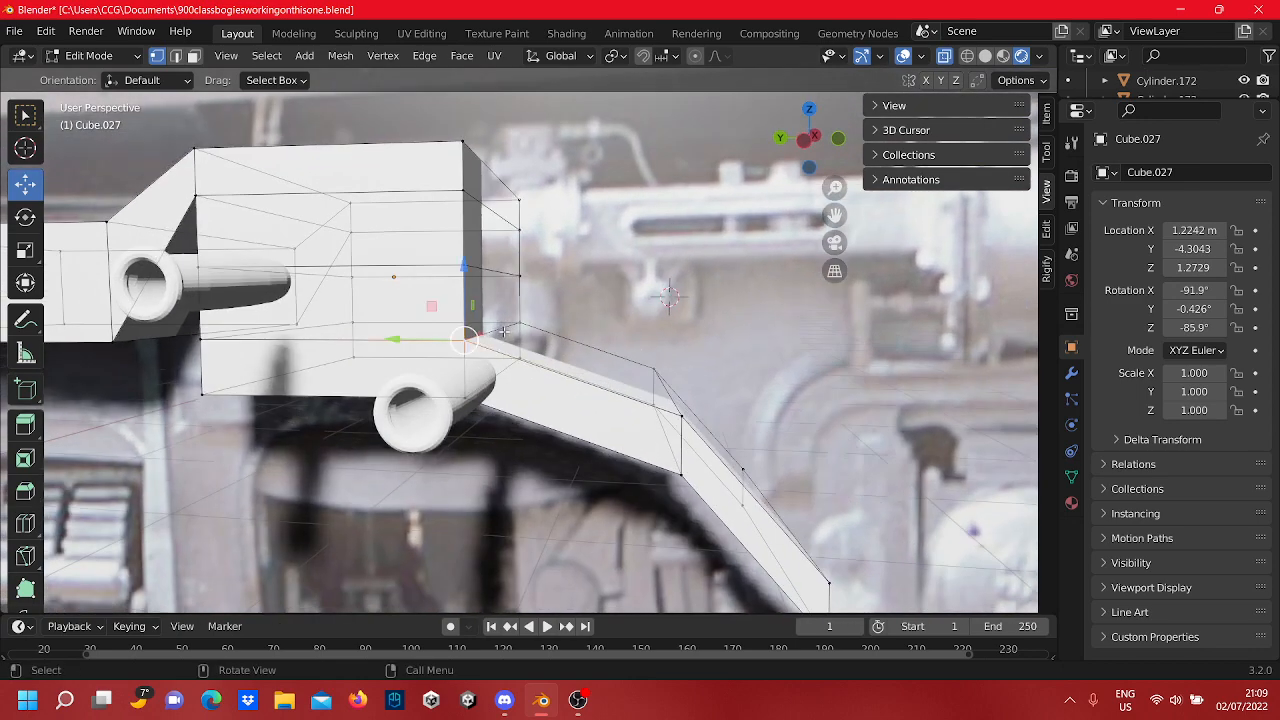
pyautogui.keyDown('shift'); pyautogui.click(520, 320); pyautogui.keyUp('shift')
pyautogui.keyDown('shift'); pyautogui.click(520, 276); pyautogui.keyUp('shift')
pyautogui.keyDown('shift'); pyautogui.click(465, 267); pyautogui.keyUp('shift')
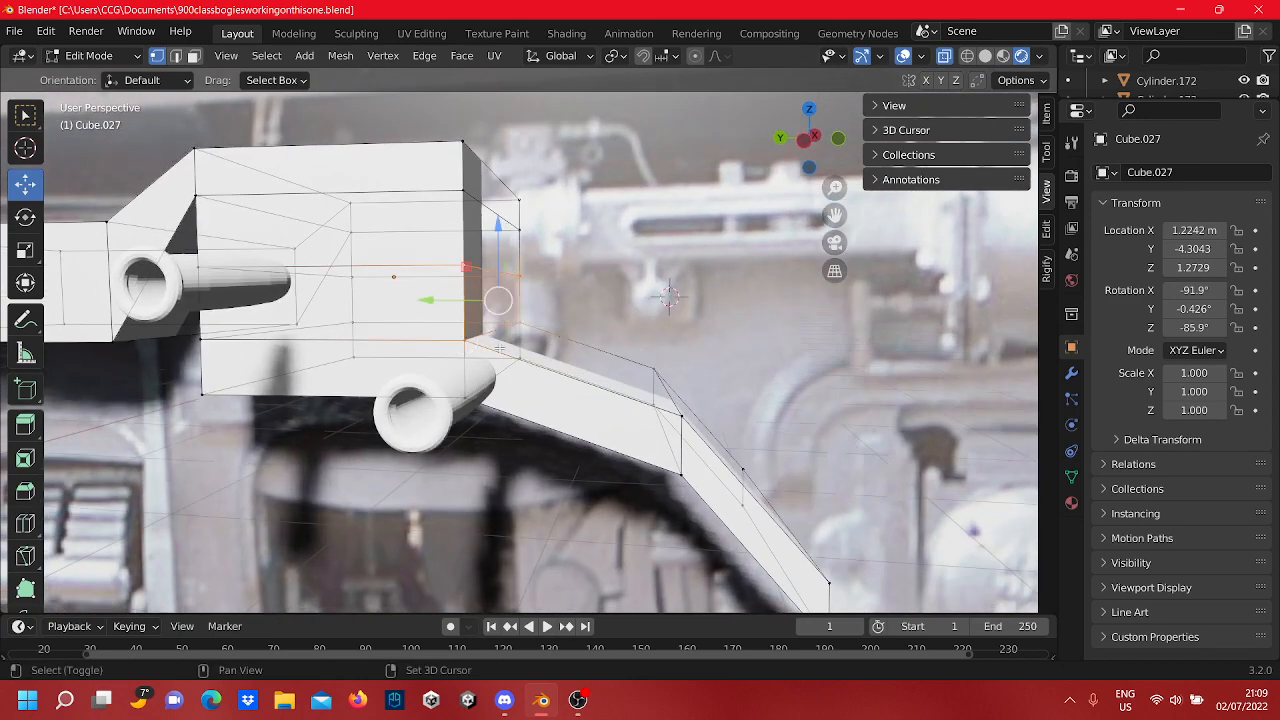
pyautogui.scroll(-2, 533, 358)
pyautogui.moveTo(533, 360); pyautogui.dragTo(440, 340, button='middle')
pyautogui.moveTo(440, 340); pyautogui.dragTo(453, 303, button='middle')
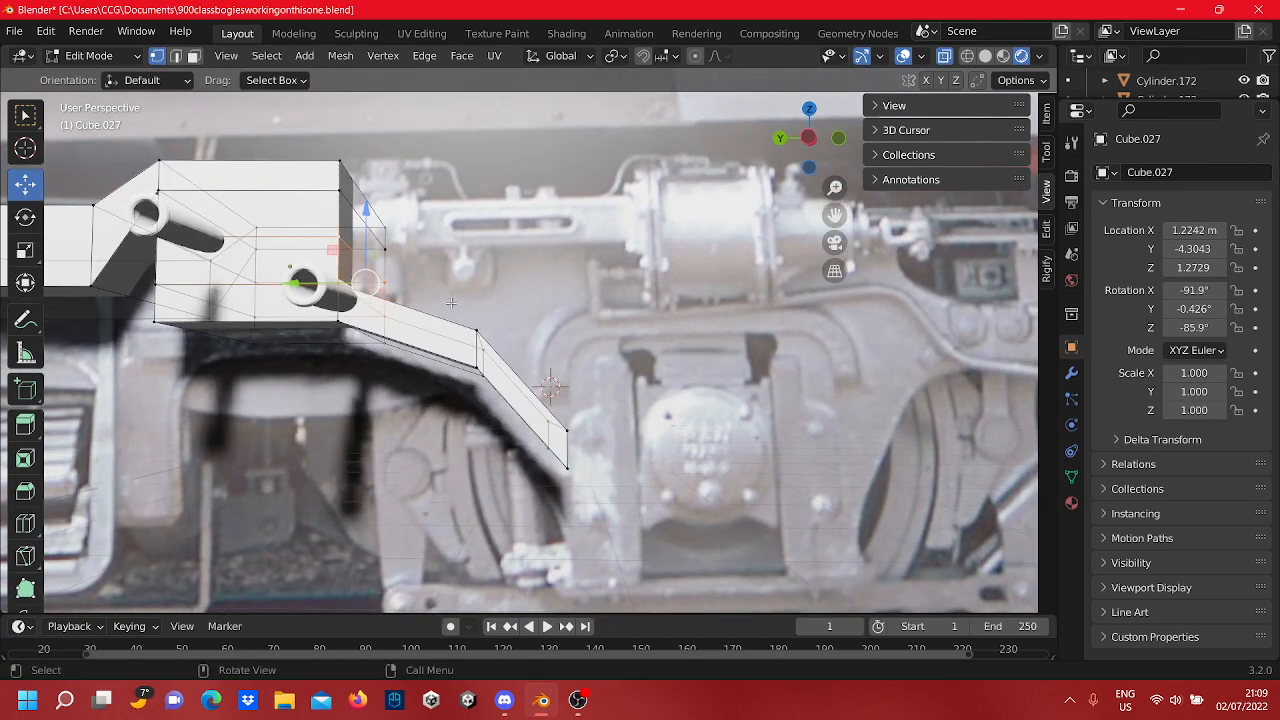
pyautogui.press('e')
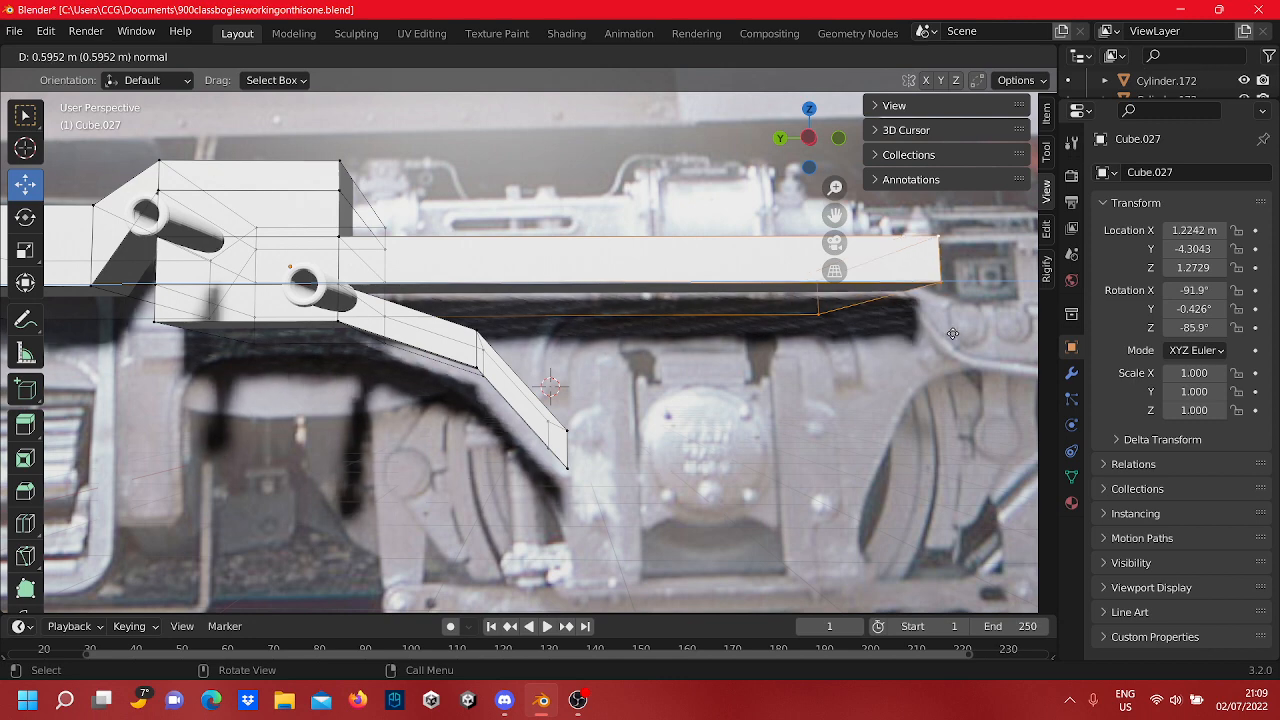
pyautogui.hotkey('shift', 'y')
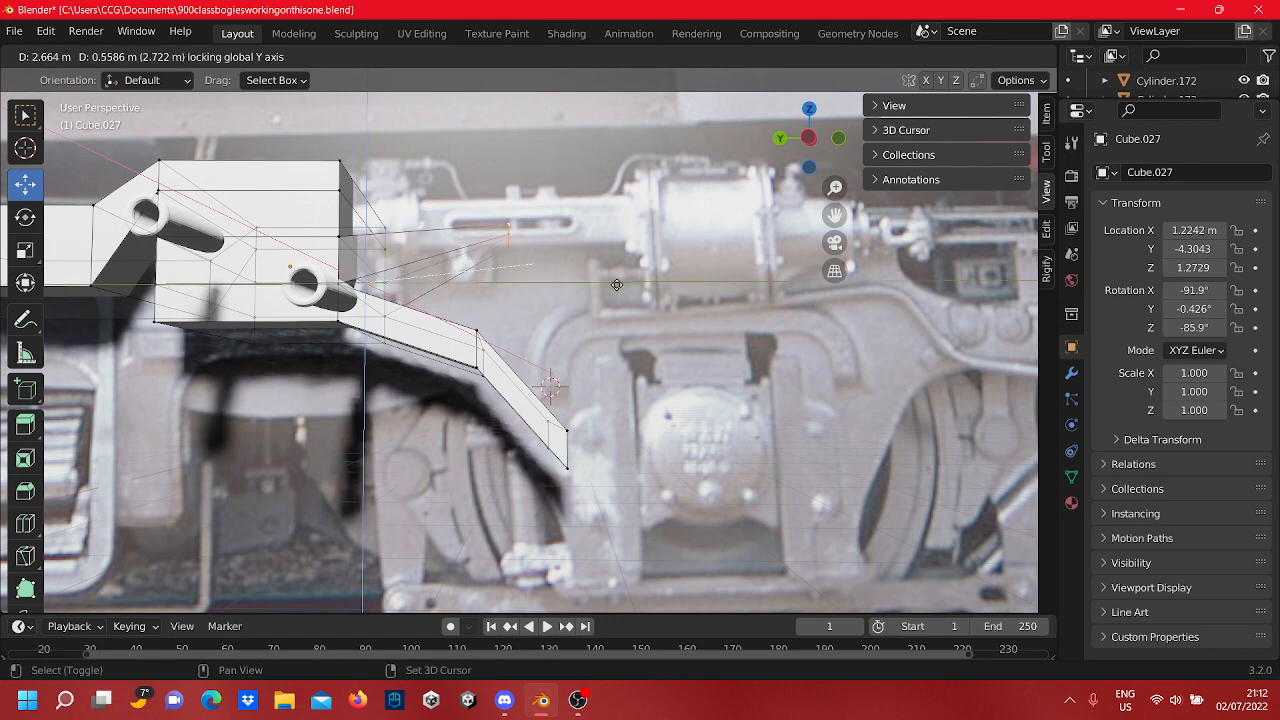
pyautogui.rightClick(642, 294)
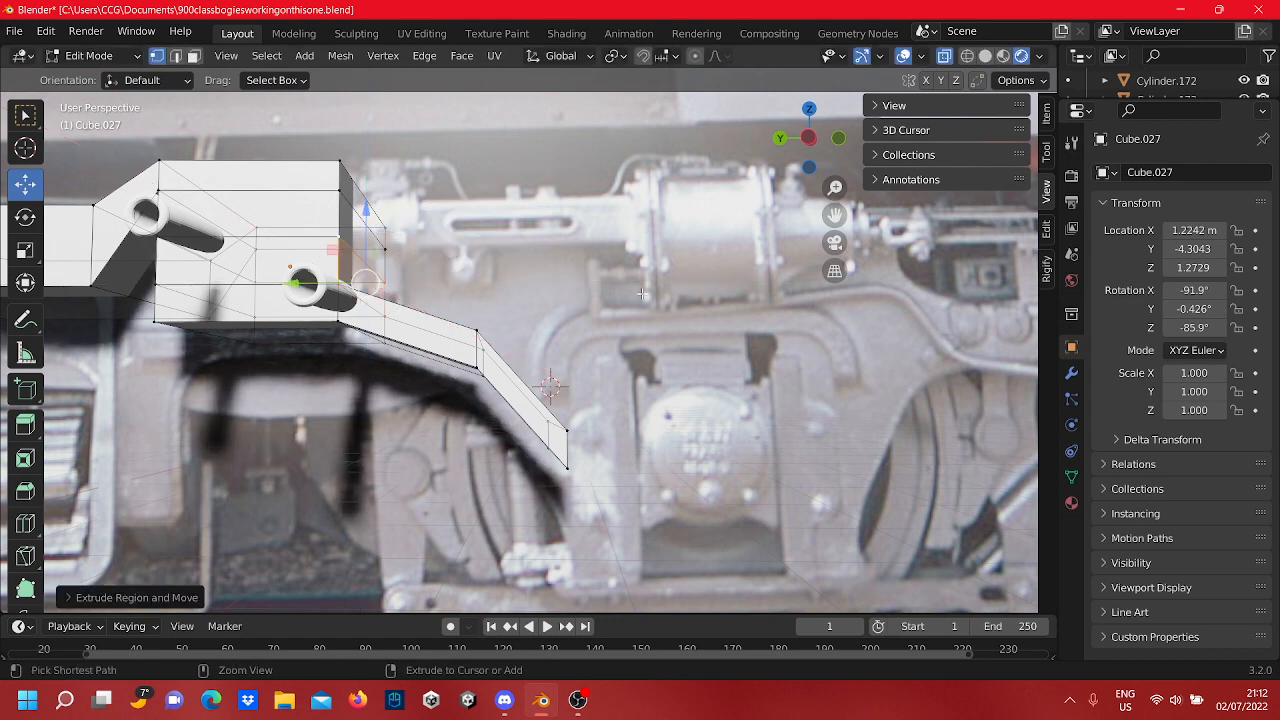
pyautogui.hotkey('ctrl', 'z')
pyautogui.hotkey('ctrl', 'z')
# Step: Extrude the main block's middle end face along global Y as a straight upper beam ending at the photo's large cylinder
pyautogui.keyDown('shift'); pyautogui.moveTo(531, 317); pyautogui.dragTo(600, 354, button='middle'); pyautogui.keyUp('shift')
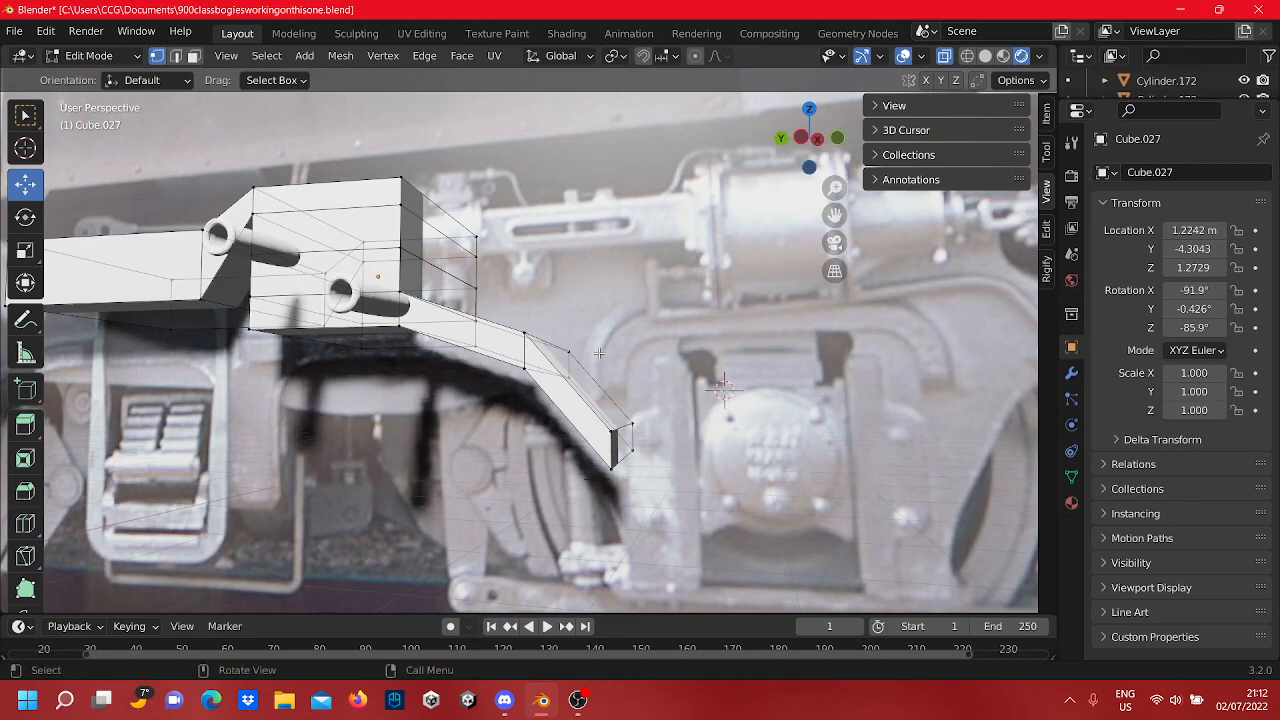
pyautogui.moveTo(637, 412); pyautogui.dragTo(498, 357, button='middle')
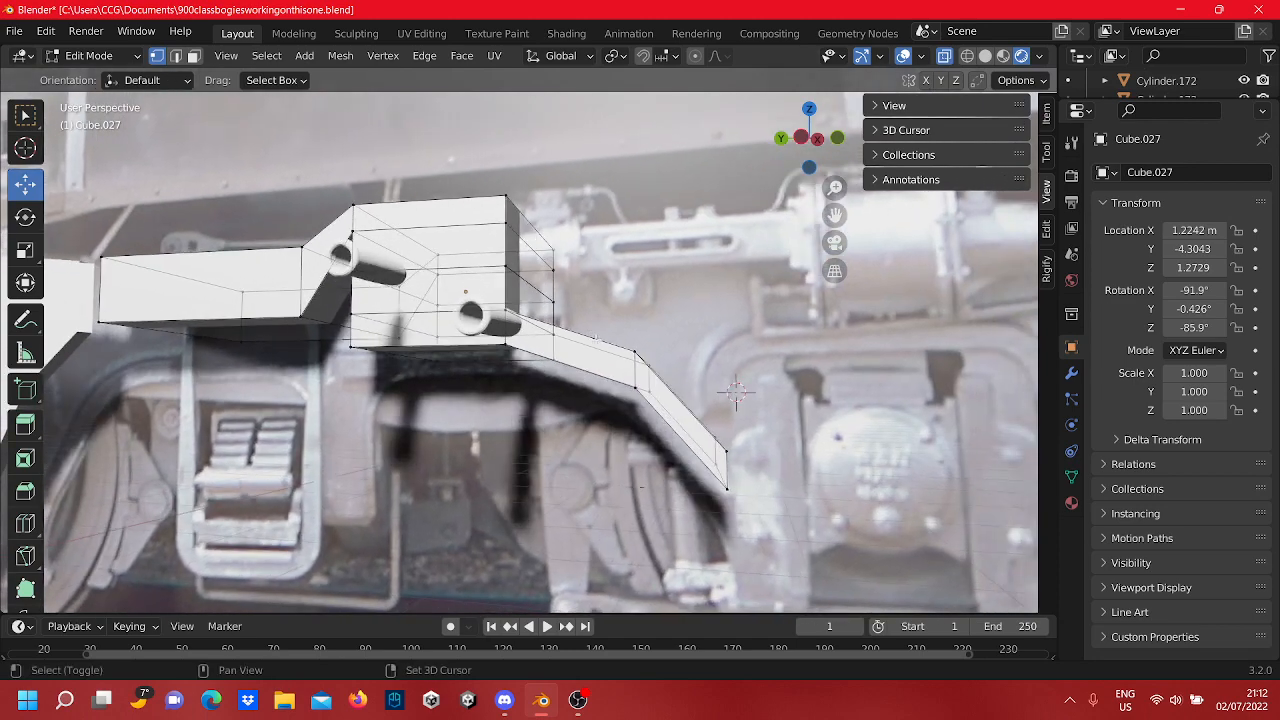
pyautogui.click(541, 316)
pyautogui.scroll(3, 502, 280)
pyautogui.moveTo(502, 280); pyautogui.dragTo(473, 322, button='middle')
pyautogui.keyDown('shift'); pyautogui.click(567, 142); pyautogui.keyUp('shift')
pyautogui.moveTo(567, 143); pyautogui.dragTo(596, 106, button='middle')
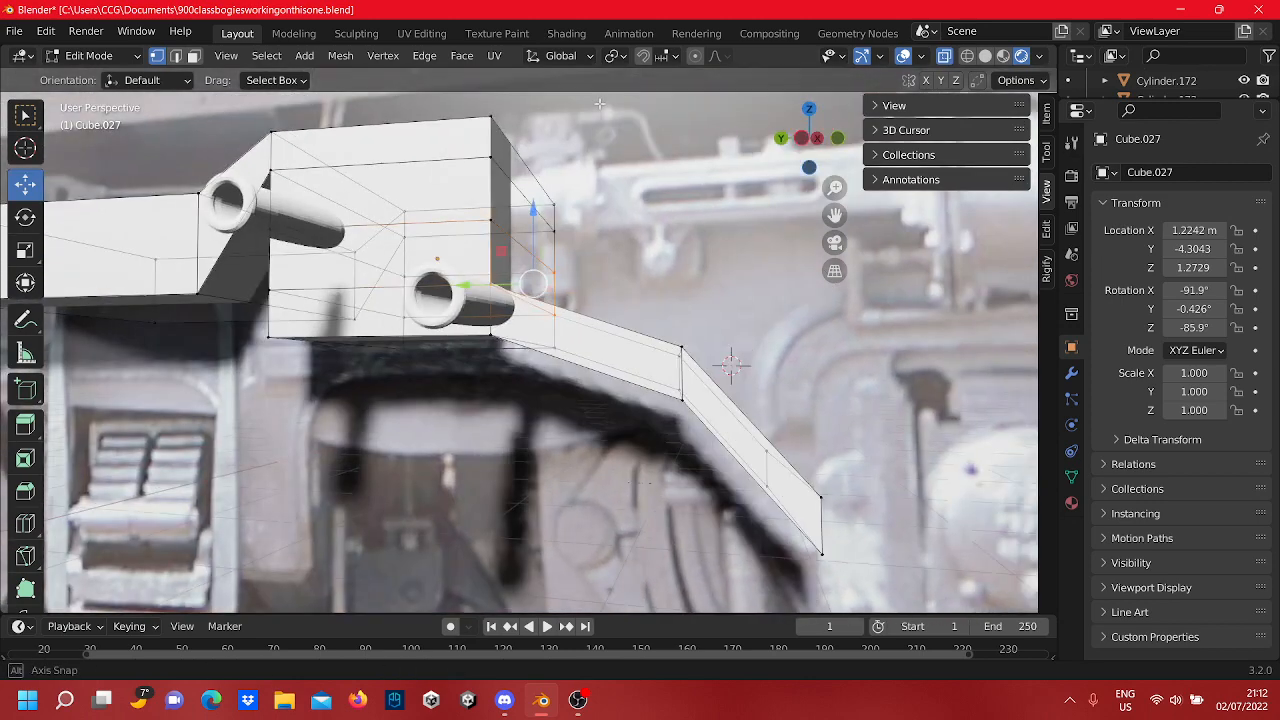
pyautogui.click(487, 229)
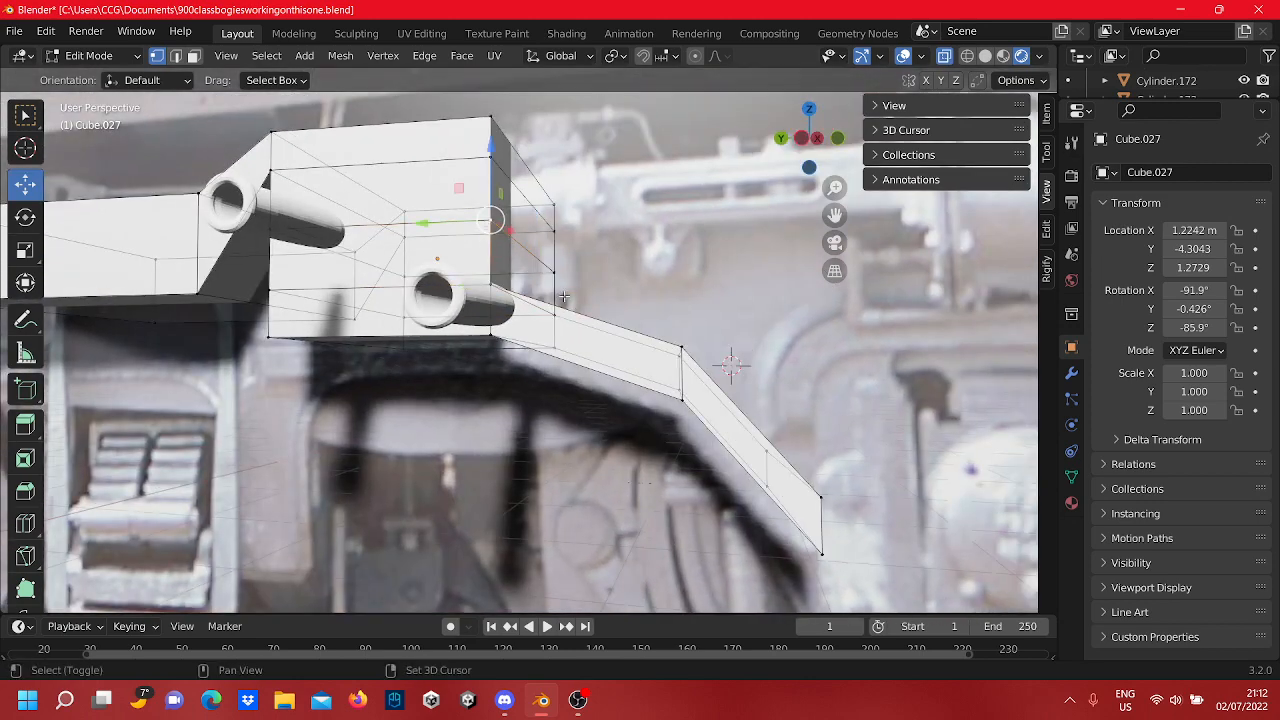
pyautogui.moveTo(551, 270); pyautogui.dragTo(580, 260, button='middle')
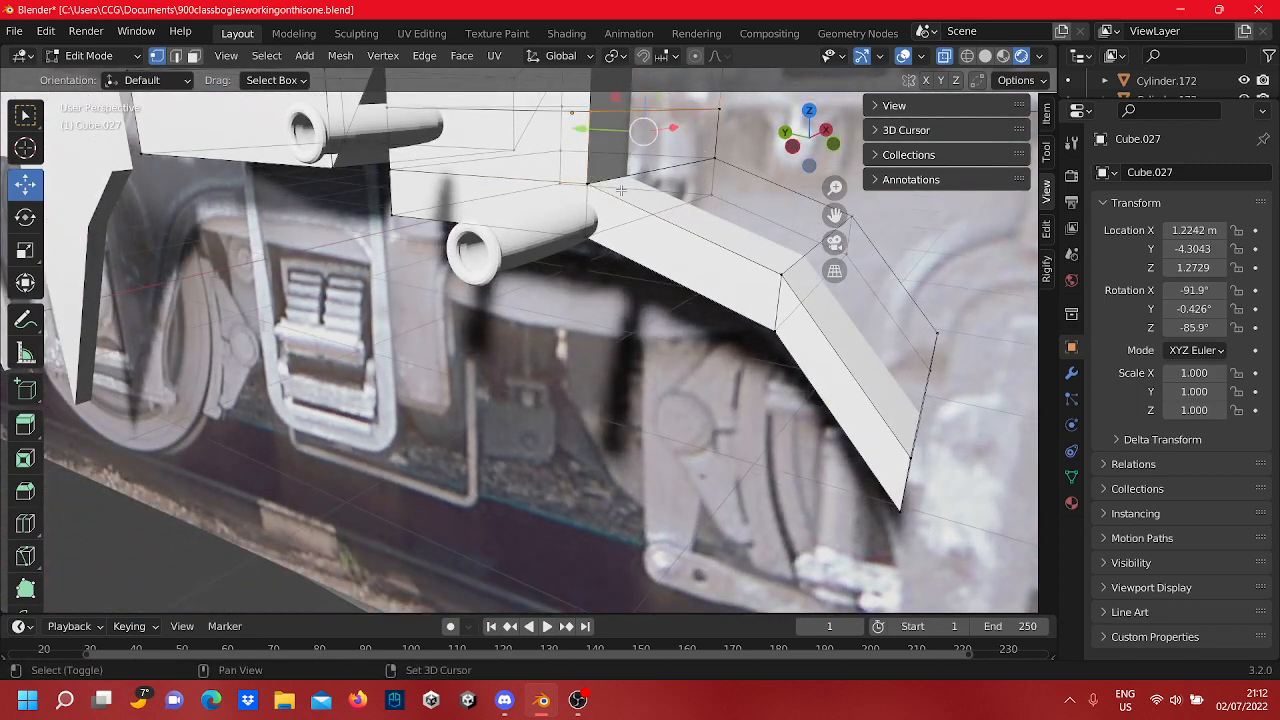
pyautogui.keyDown('shift'); pyautogui.click(591, 187); pyautogui.keyUp('shift')
pyautogui.keyDown('shift'); pyautogui.click(591, 196); pyautogui.keyUp('shift')
pyautogui.keyDown('shift'); pyautogui.click(714, 159); pyautogui.keyUp('shift')
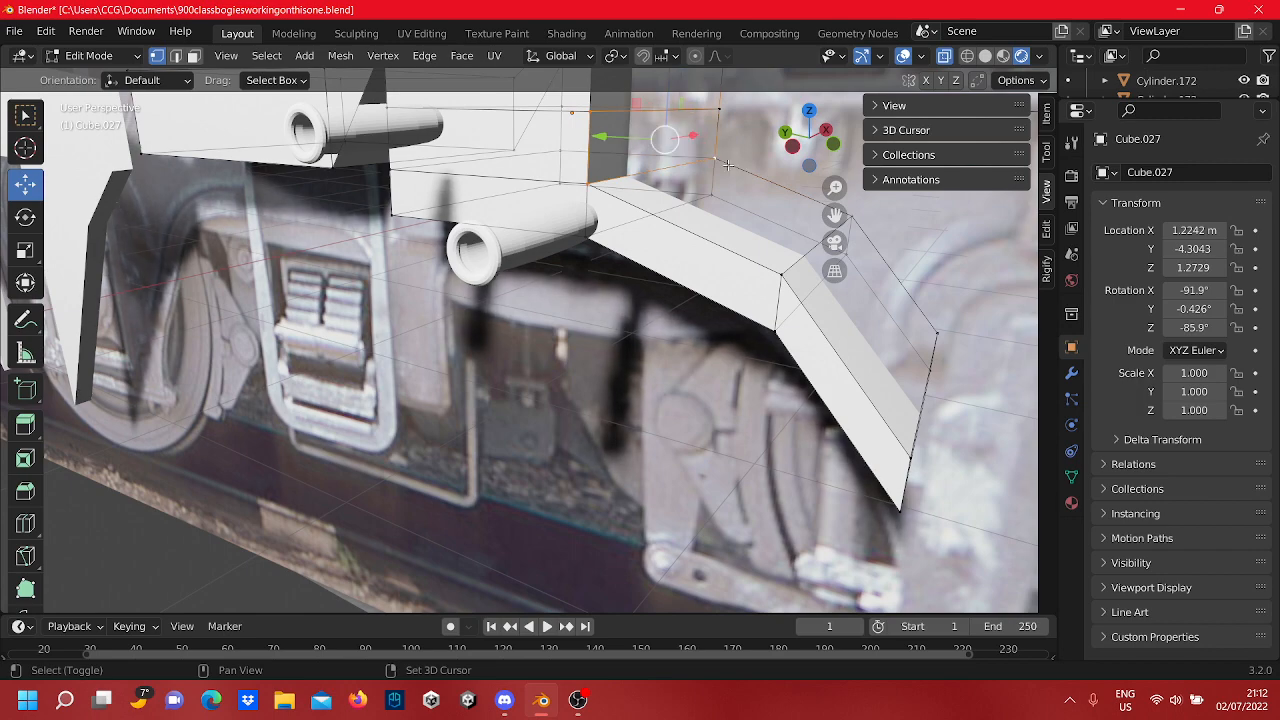
pyautogui.moveTo(731, 168); pyautogui.dragTo(784, 146, button='middle')
pyautogui.scroll(-2, 710, 280)
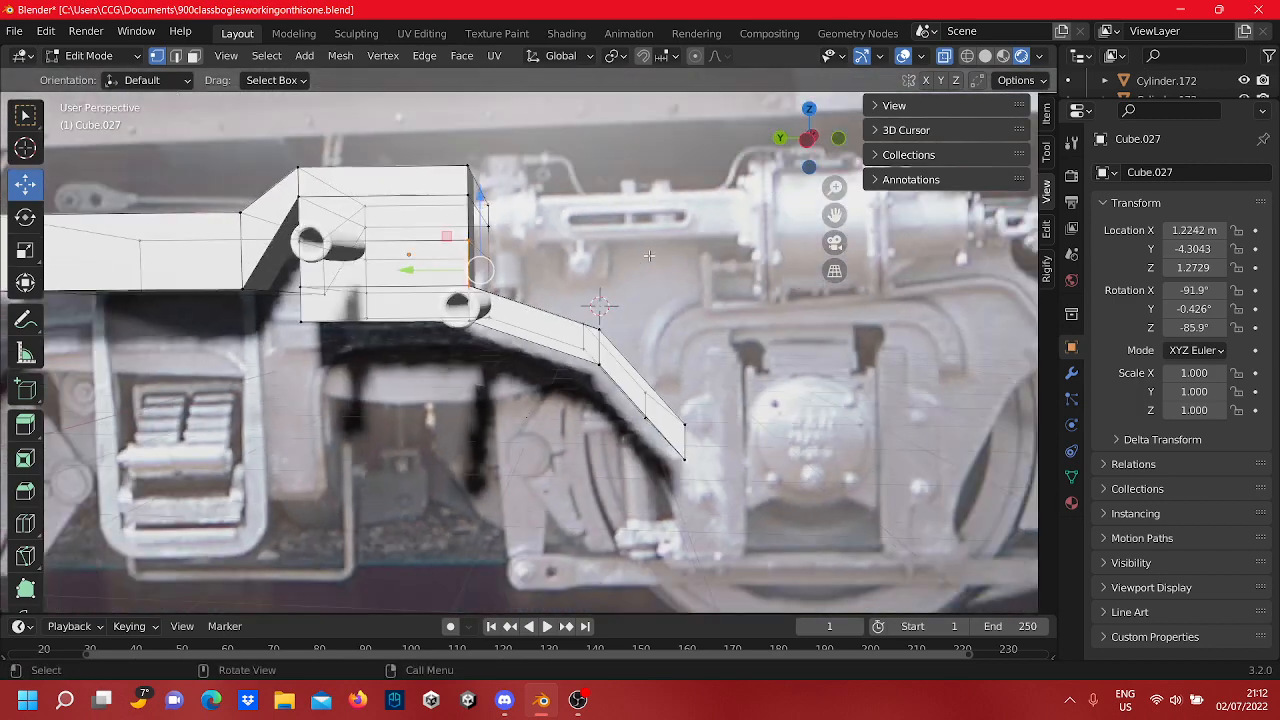
pyautogui.moveTo(704, 298); pyautogui.dragTo(655, 292, button='middle')
pyautogui.press('g')
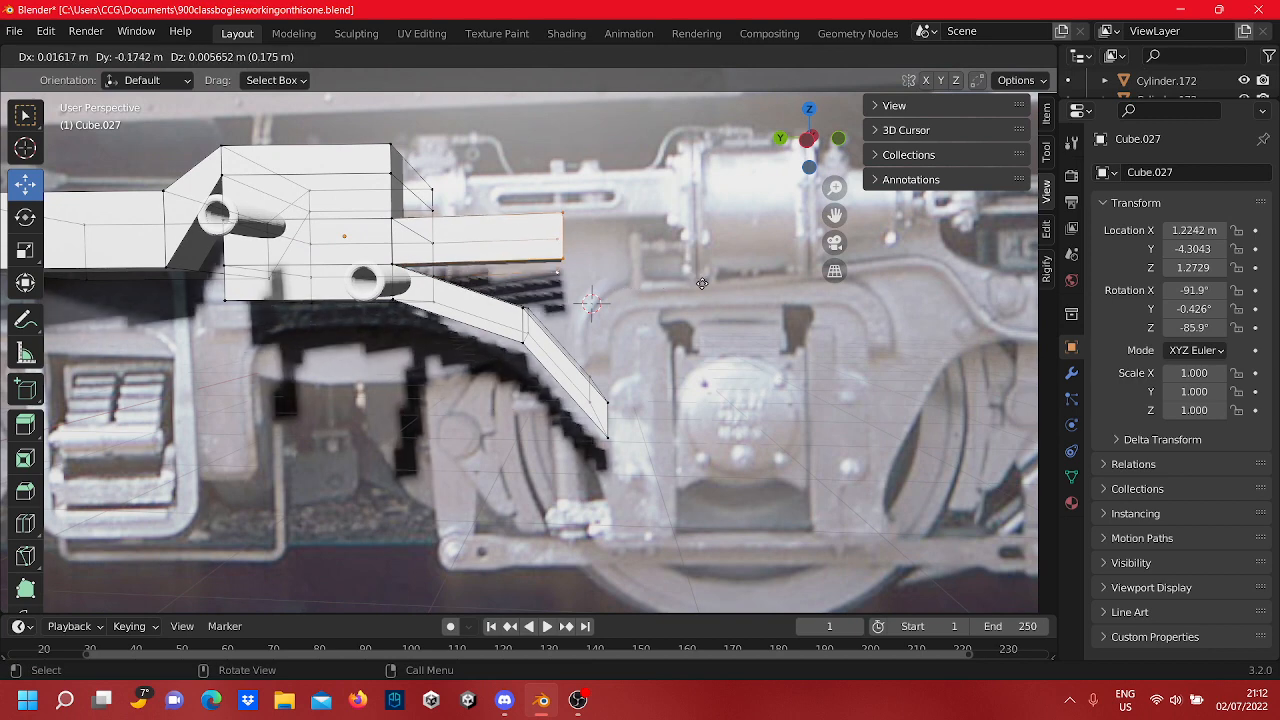
pyautogui.press('y')
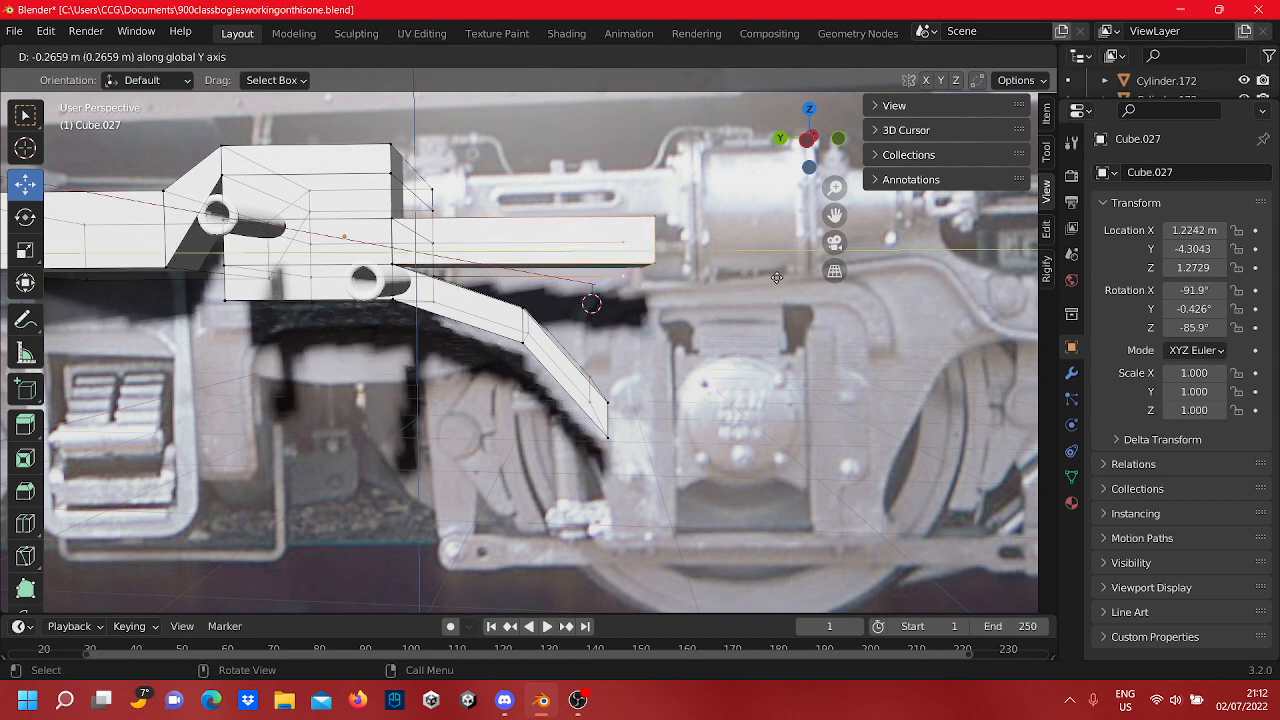
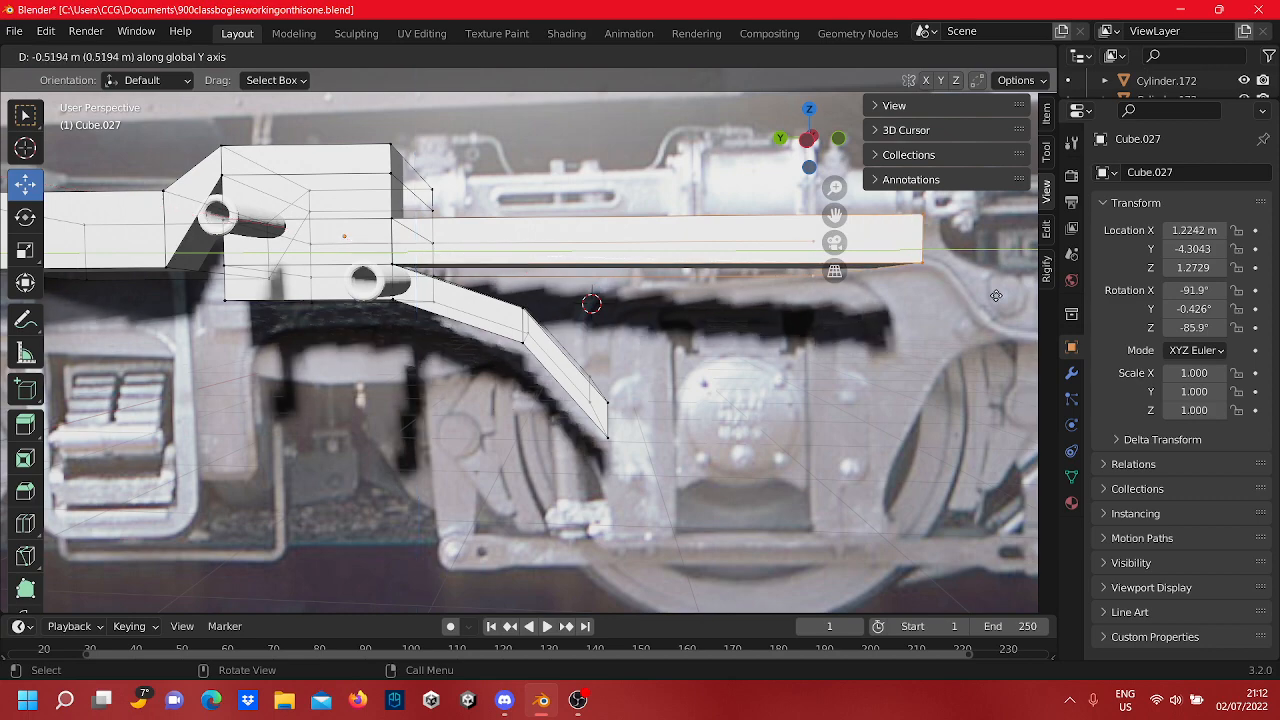
pyautogui.click(793, 302)
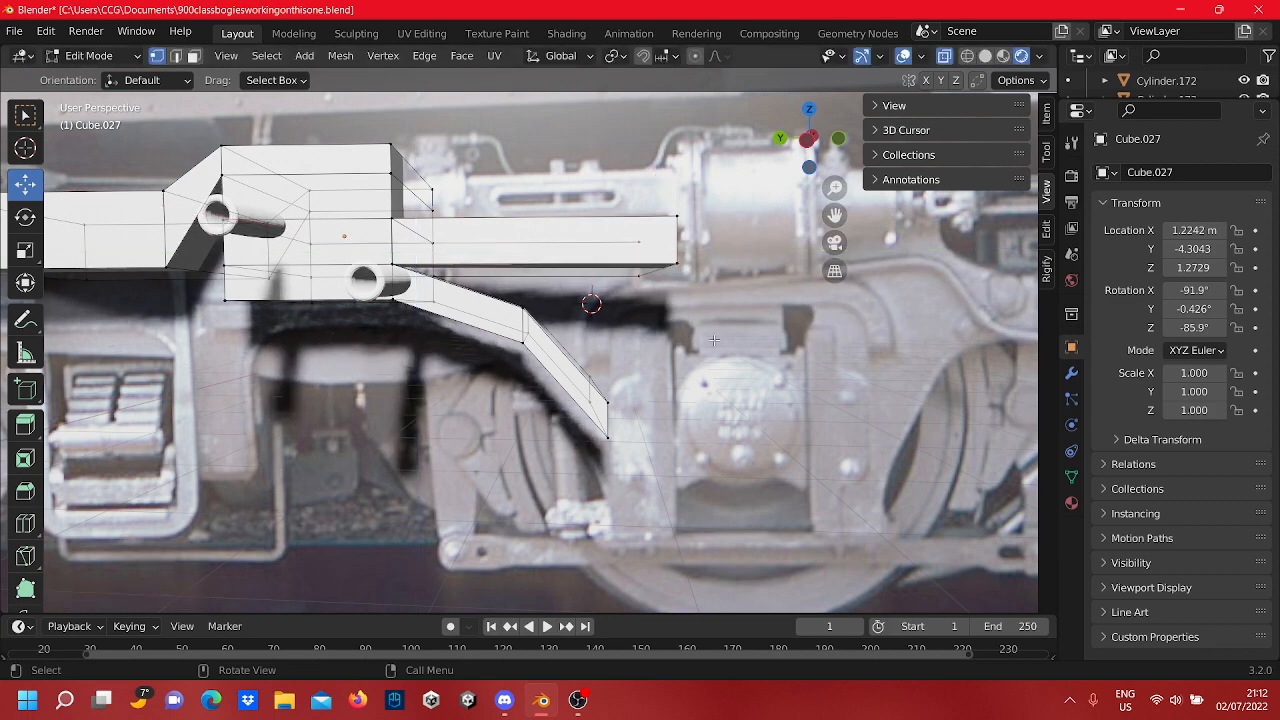
# Step: Extrude the upper face of the lower arm's steep second segment about 0.09 m up along global Z towards the beam
pyautogui.moveTo(793, 302); pyautogui.dragTo(675, 353, button='middle')
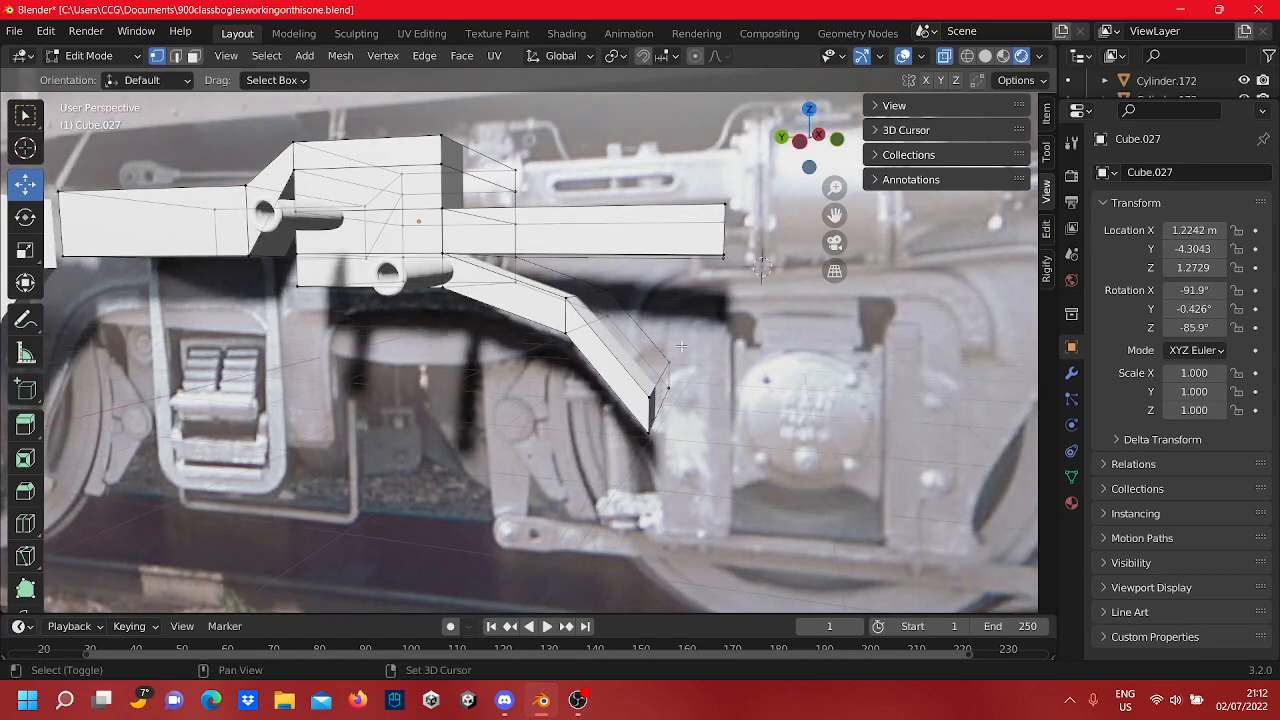
pyautogui.scroll(4, 681, 346)
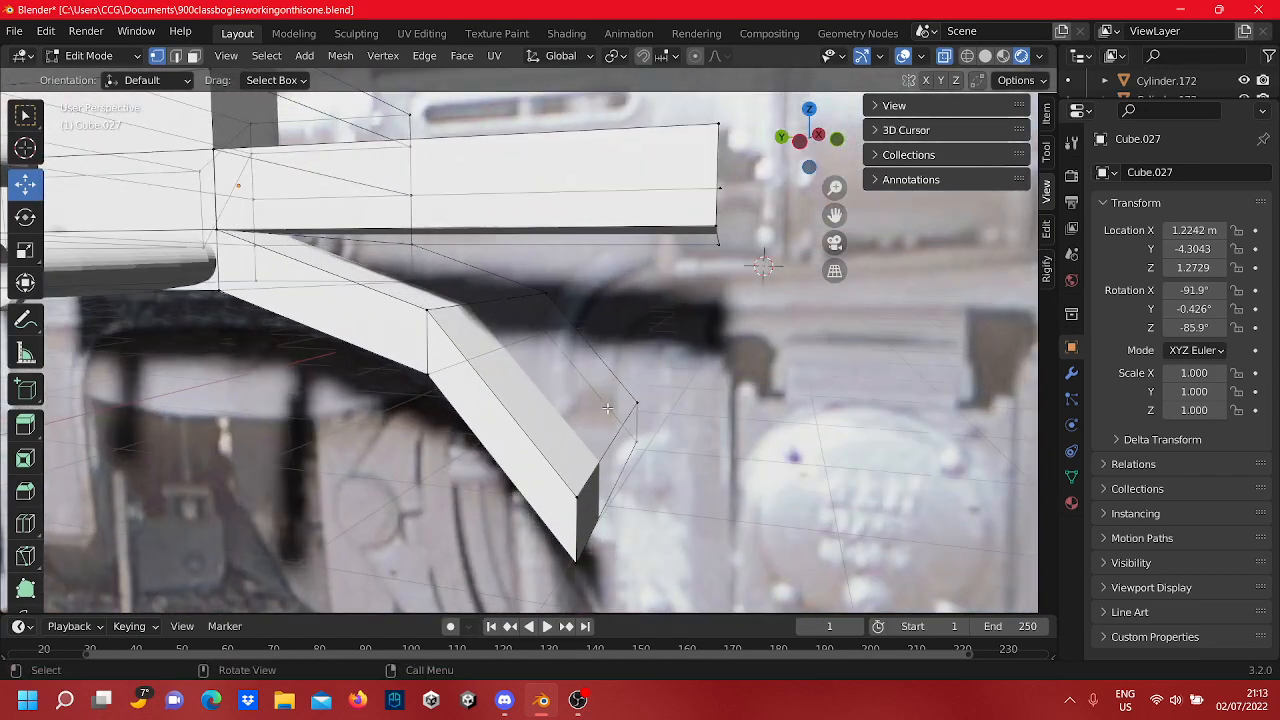
pyautogui.click(578, 496)
pyautogui.keyDown('shift'); pyautogui.click(636, 403); pyautogui.keyUp('shift')
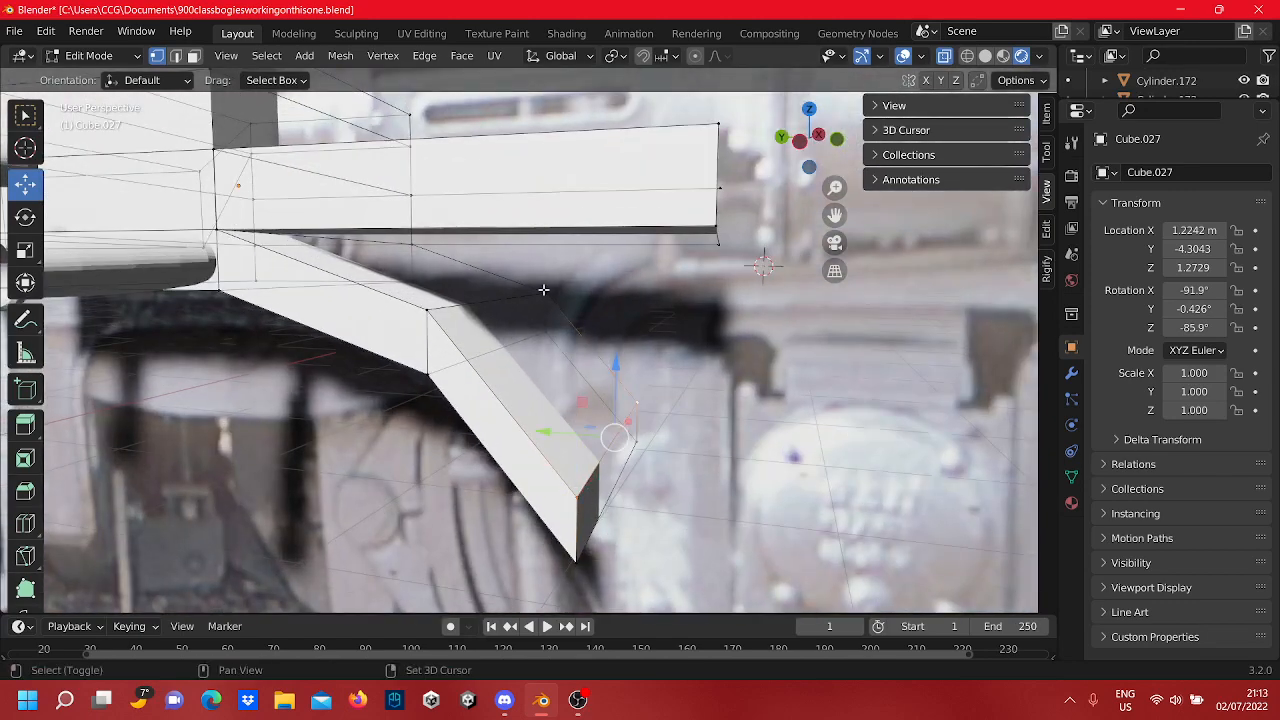
pyautogui.keyDown('shift'); pyautogui.click(544, 291); pyautogui.keyUp('shift')
pyautogui.keyDown('shift'); pyautogui.click(428, 310); pyautogui.keyUp('shift')
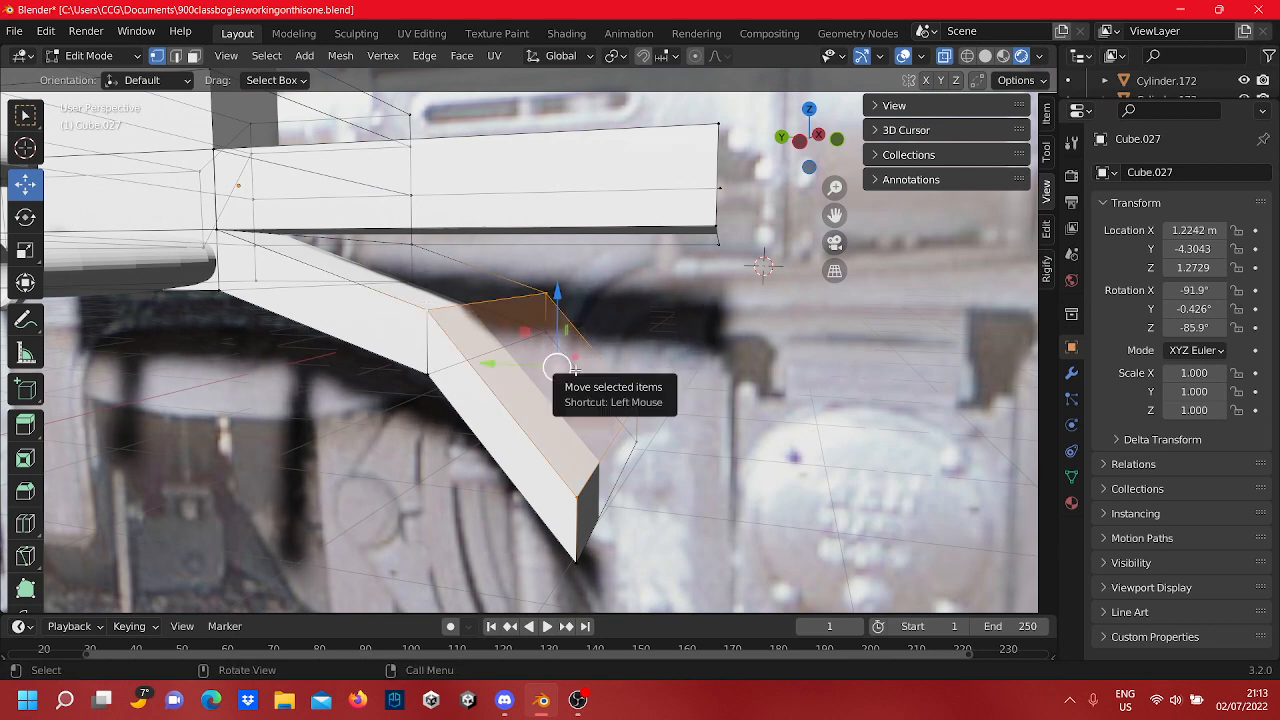
pyautogui.press('e')
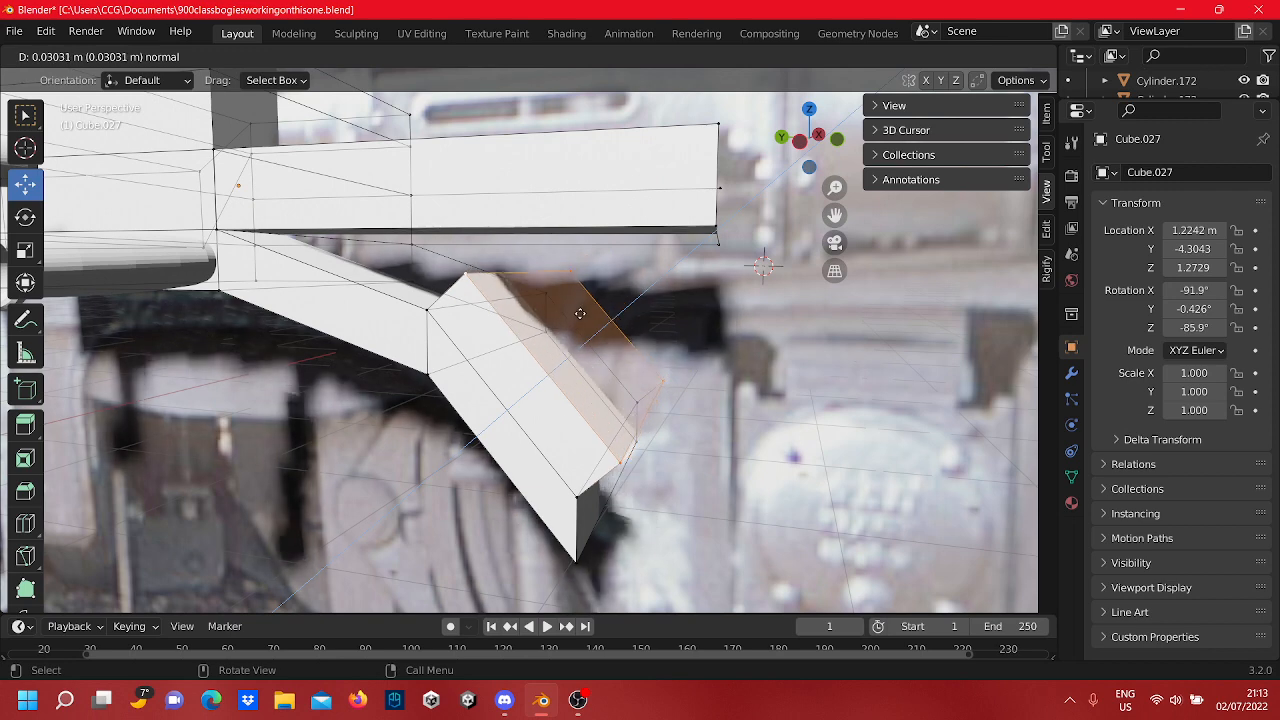
pyautogui.press('z')
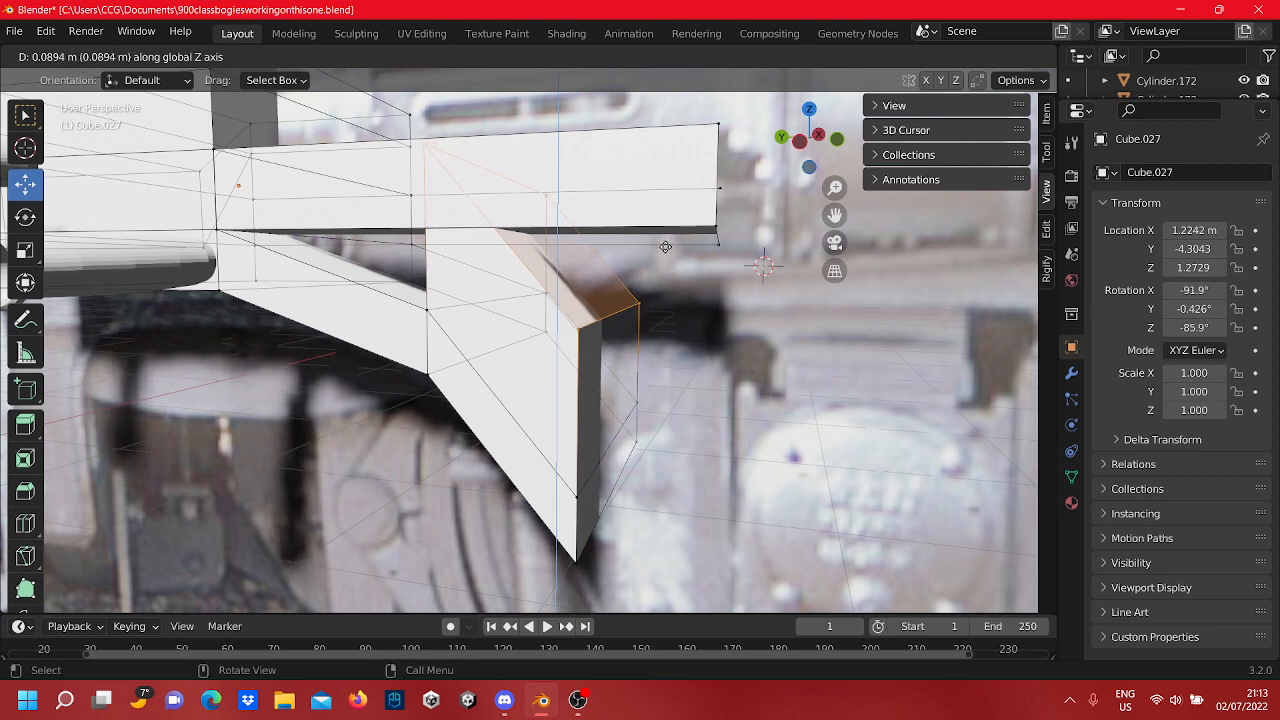
pyautogui.click(667, 243)
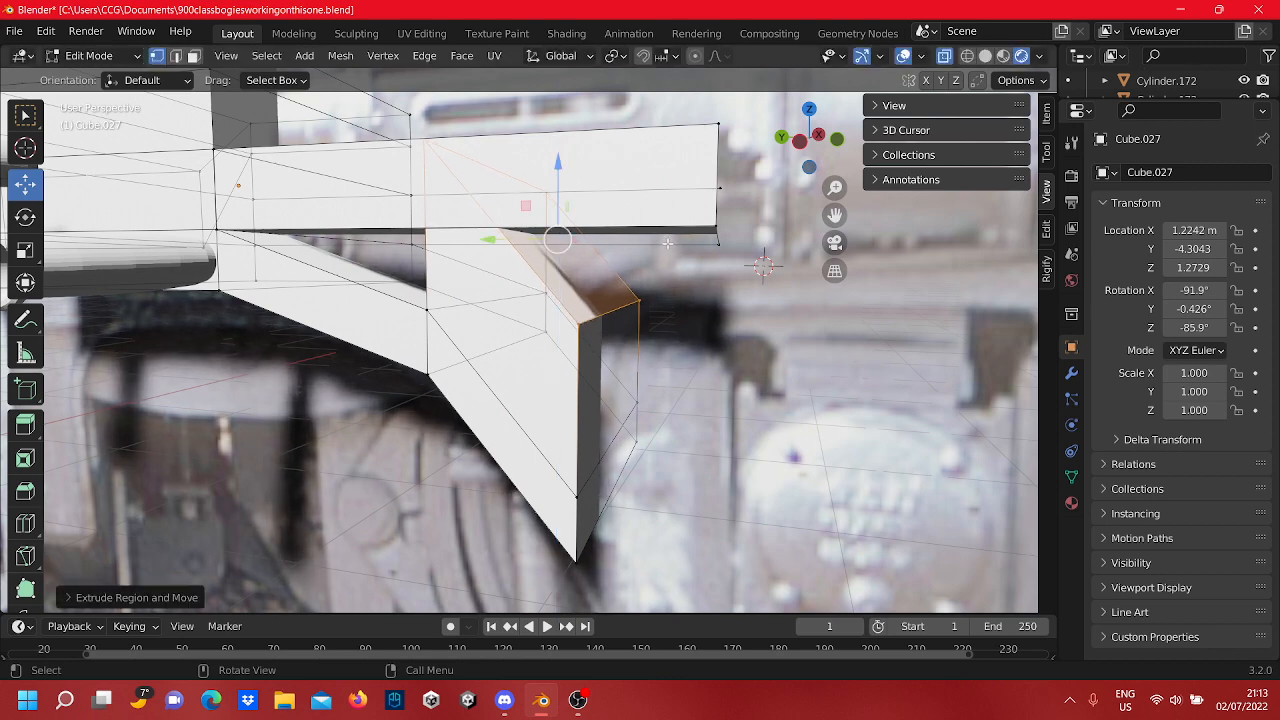
# Step: Raise the outer edge of the new extrusion about 0.096 m along Z so it meets the upper beam as a vertical post
pyautogui.click(636, 302)
pyautogui.keyDown('shift'); pyautogui.click(584, 322); pyautogui.keyUp('shift')
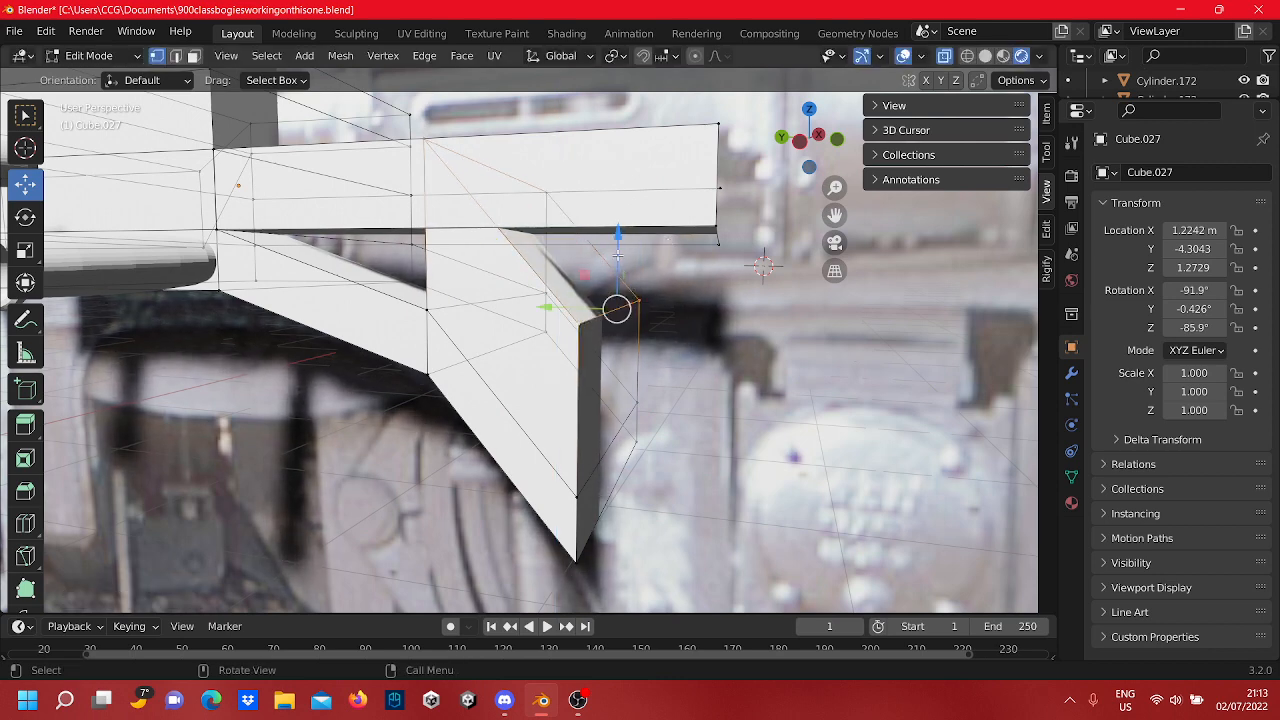
pyautogui.moveTo(617, 256); pyautogui.dragTo(622, 206)
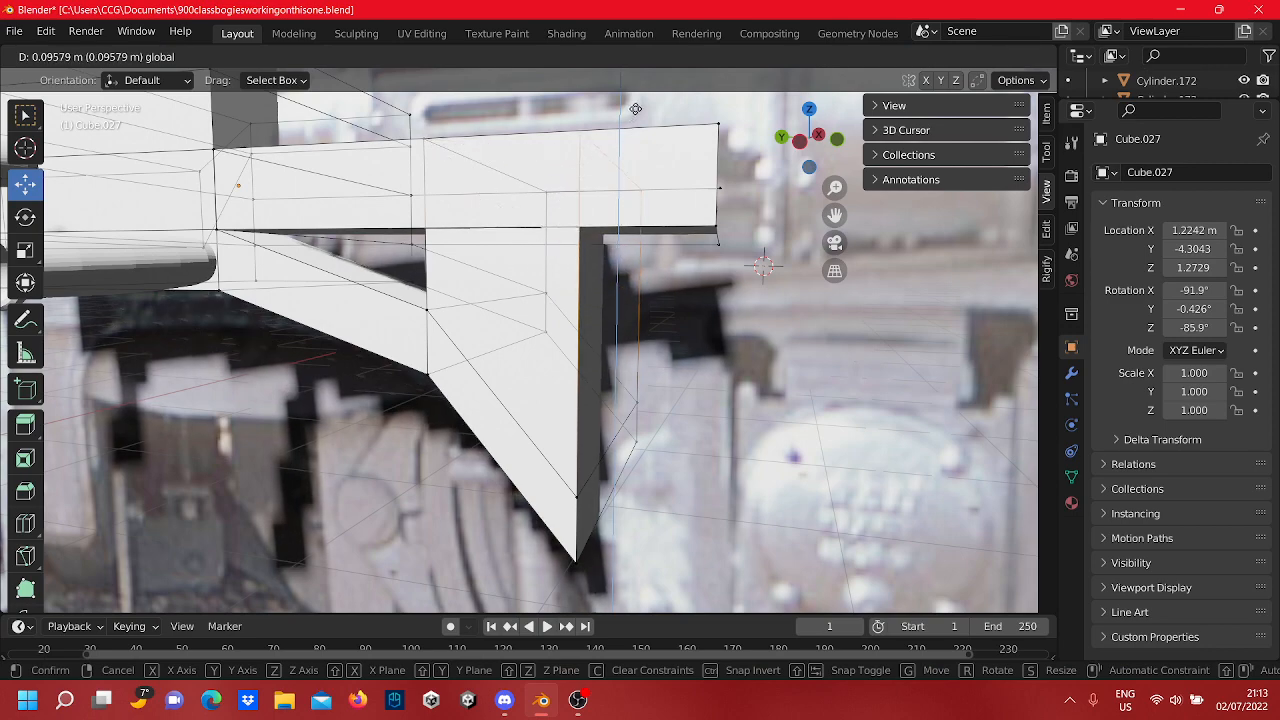
pyautogui.moveTo(635, 109); pyautogui.dragTo(635, 109)
pyautogui.click(732, 407)
pyautogui.scroll(-4, 600, 430)
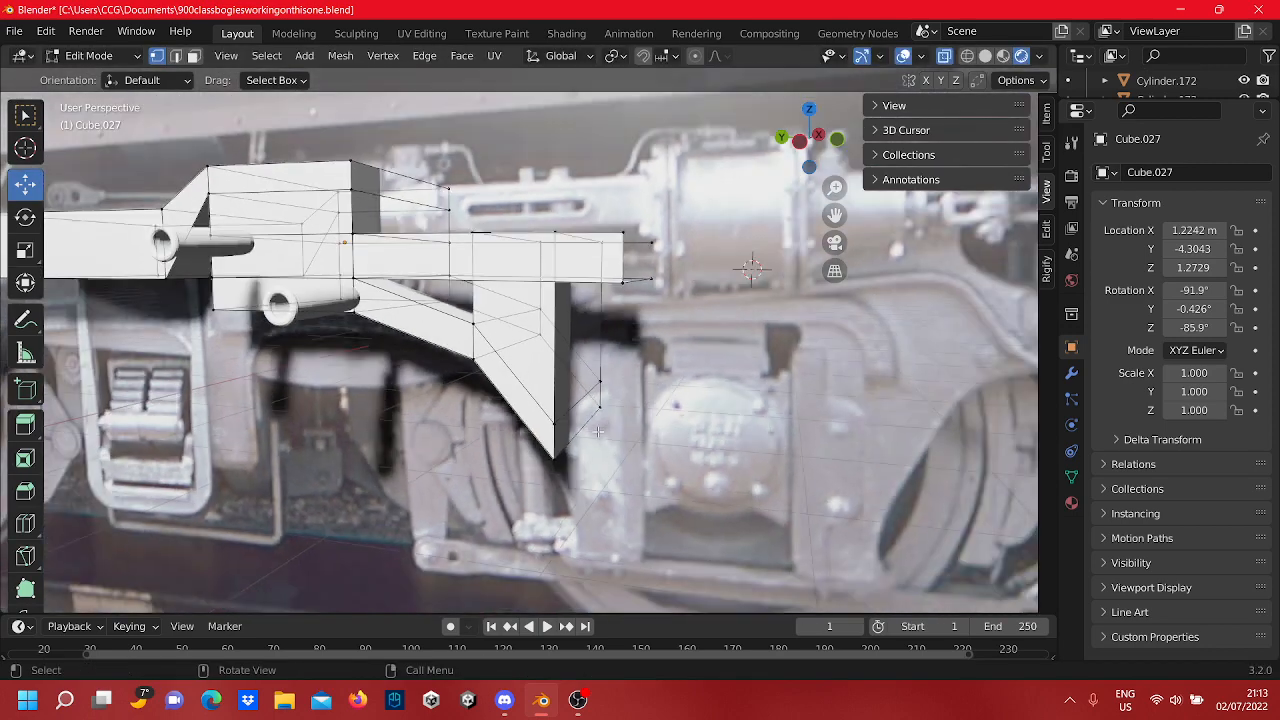
# Step: Try to extrude the inner corner edge between the lower arm and the post upward into the triangular gap
pyautogui.moveTo(598, 432); pyautogui.dragTo(716, 428, button='middle')
pyautogui.scroll(3, 680, 360)
pyautogui.moveTo(648, 308); pyautogui.dragTo(687, 305, button='middle')
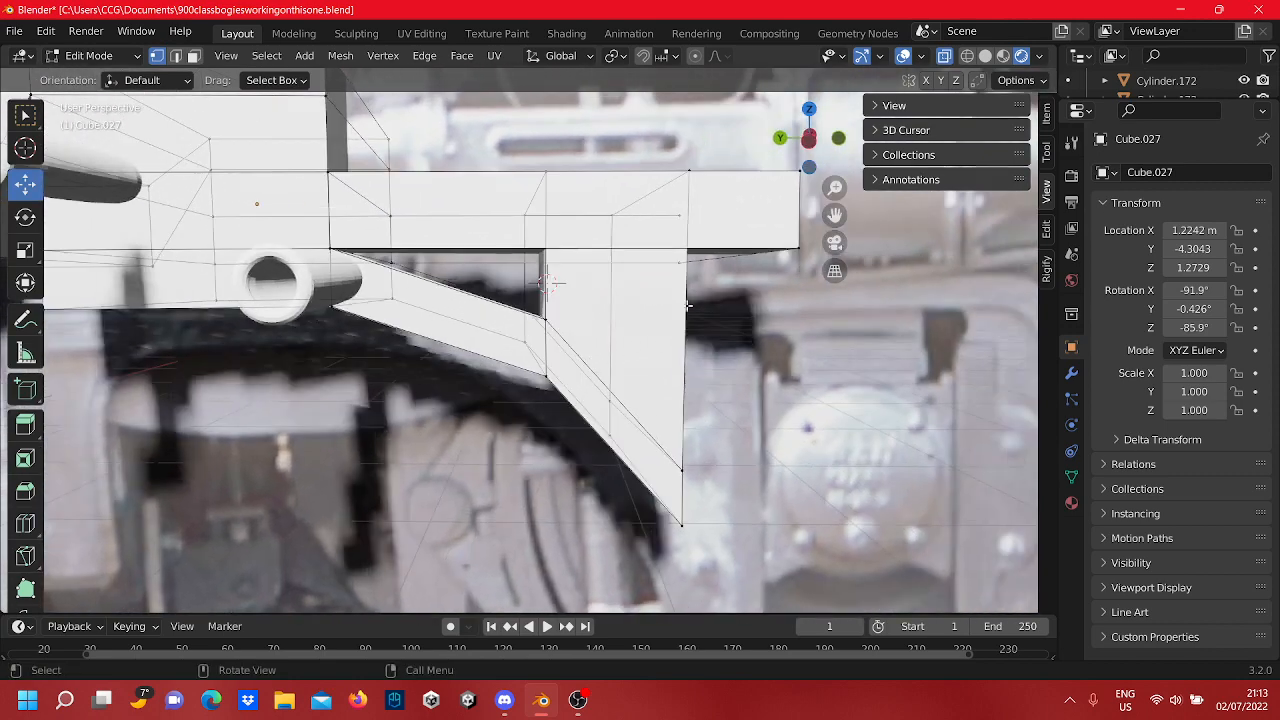
pyautogui.keyDown('shift'); pyautogui.moveTo(597, 320); pyautogui.dragTo(612, 360, button='middle'); pyautogui.keyUp('shift')
pyautogui.scroll(2, 565, 368)
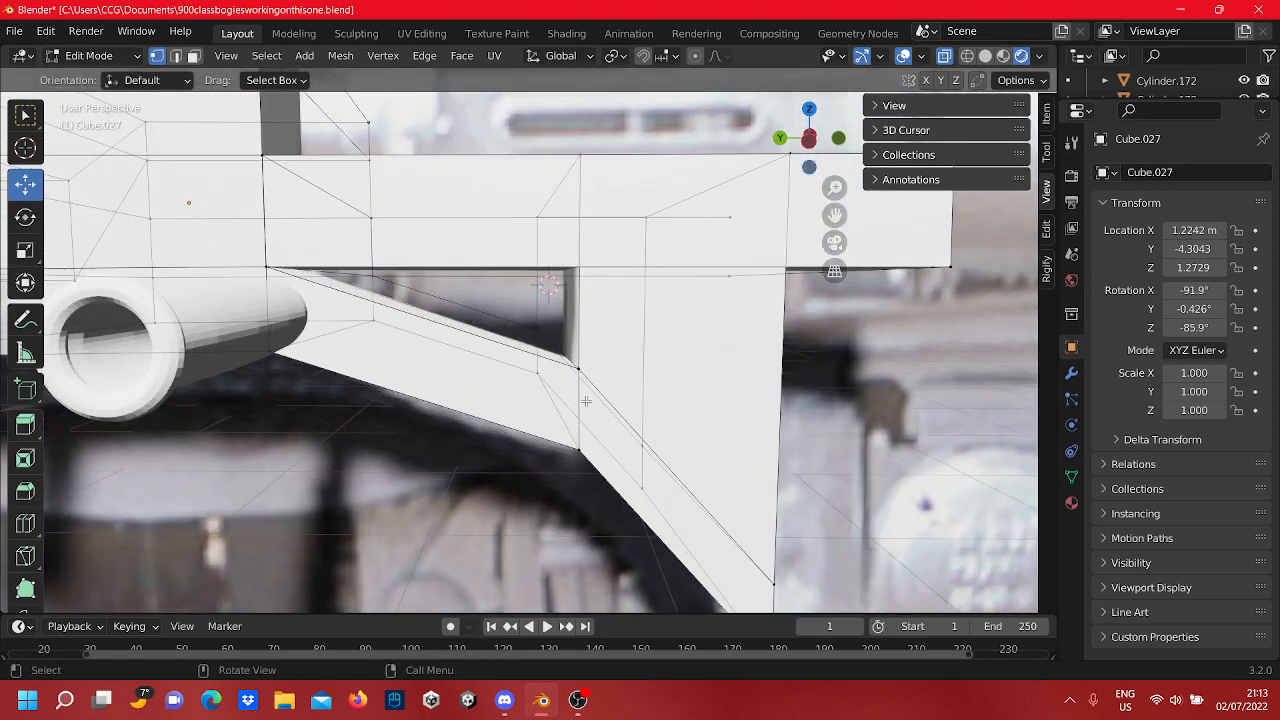
pyautogui.moveTo(514, 332); pyautogui.dragTo(511, 328)
pyautogui.moveTo(518, 330); pyautogui.dragTo(495, 310, button='middle')
pyautogui.click(653, 434)
pyautogui.keyDown('shift'); pyautogui.click(640, 427); pyautogui.keyUp('shift')
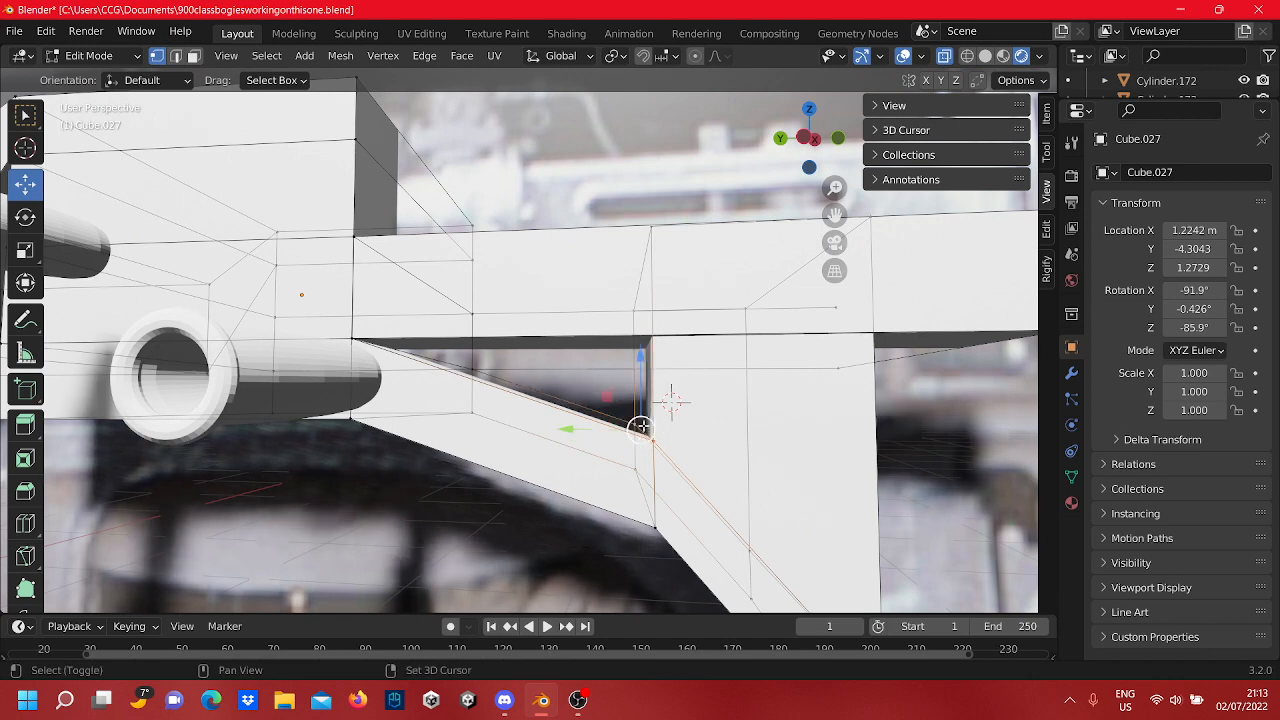
pyautogui.press('e')
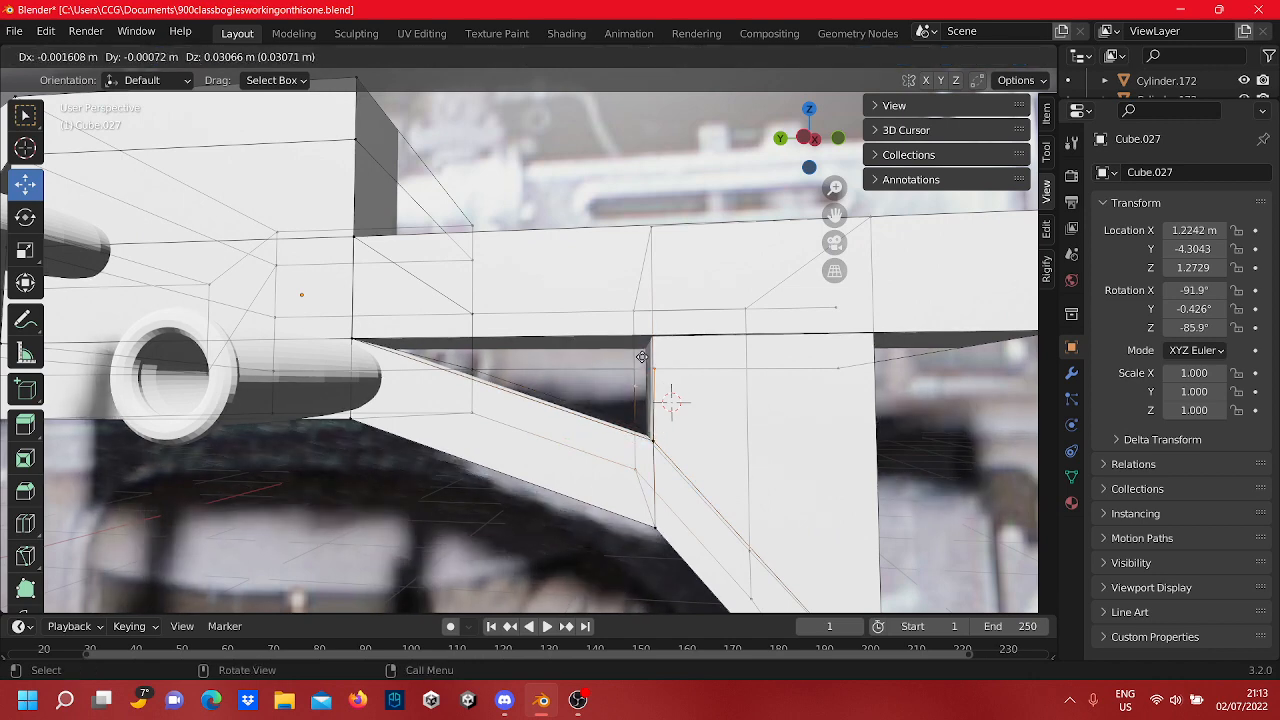
pyautogui.click(664, 440)
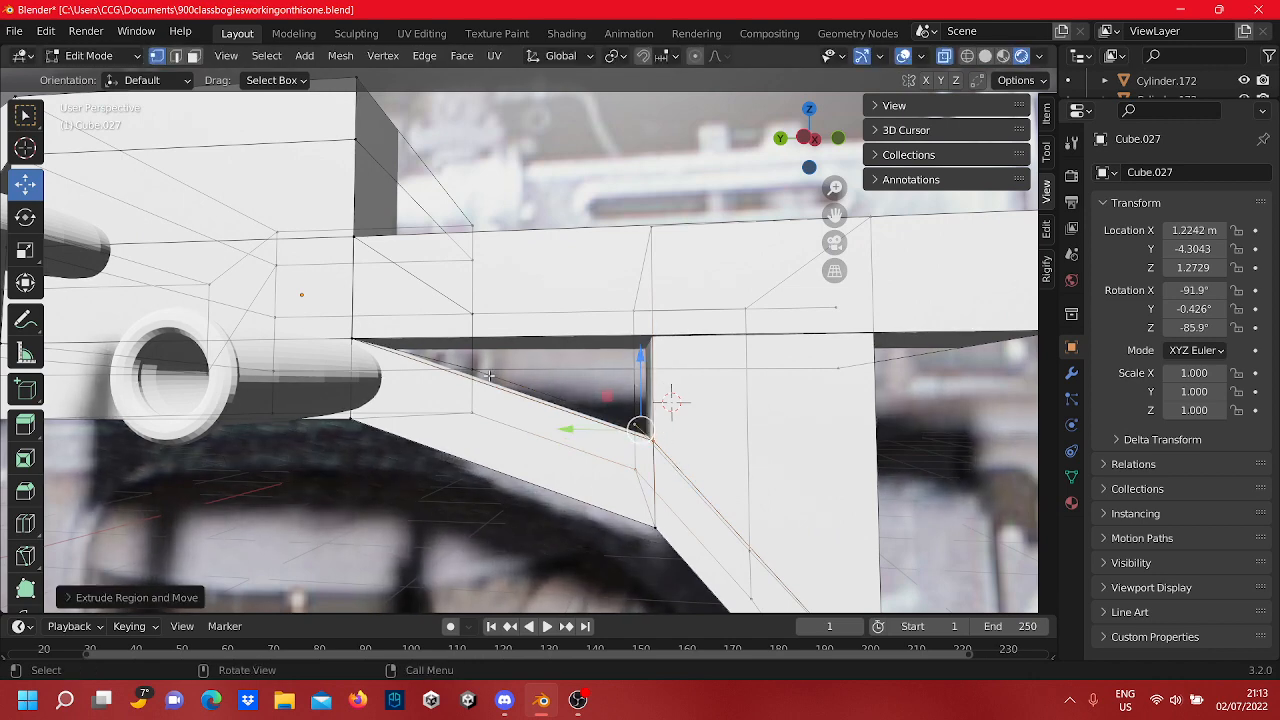
# Step: Try to raise new geometry from the upper edges of the lower arm's first segment into the gap under the beam
pyautogui.keyDown('shift'); pyautogui.moveTo(671, 401); pyautogui.dragTo(846, 345, button='middle'); pyautogui.keyUp('shift')
pyautogui.keyDown('shift'); pyautogui.click(499, 321); pyautogui.keyUp('shift')
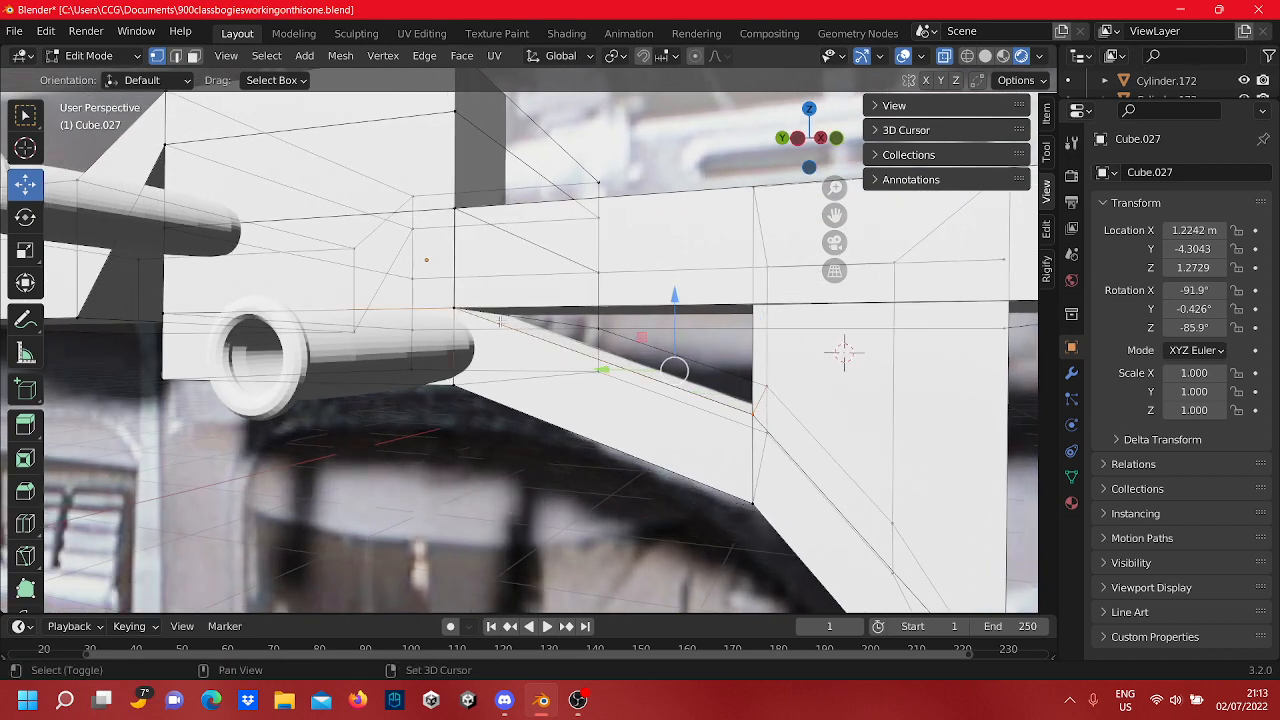
pyautogui.keyDown('shift'); pyautogui.click(592, 336); pyautogui.keyUp('shift')
pyautogui.press('g')
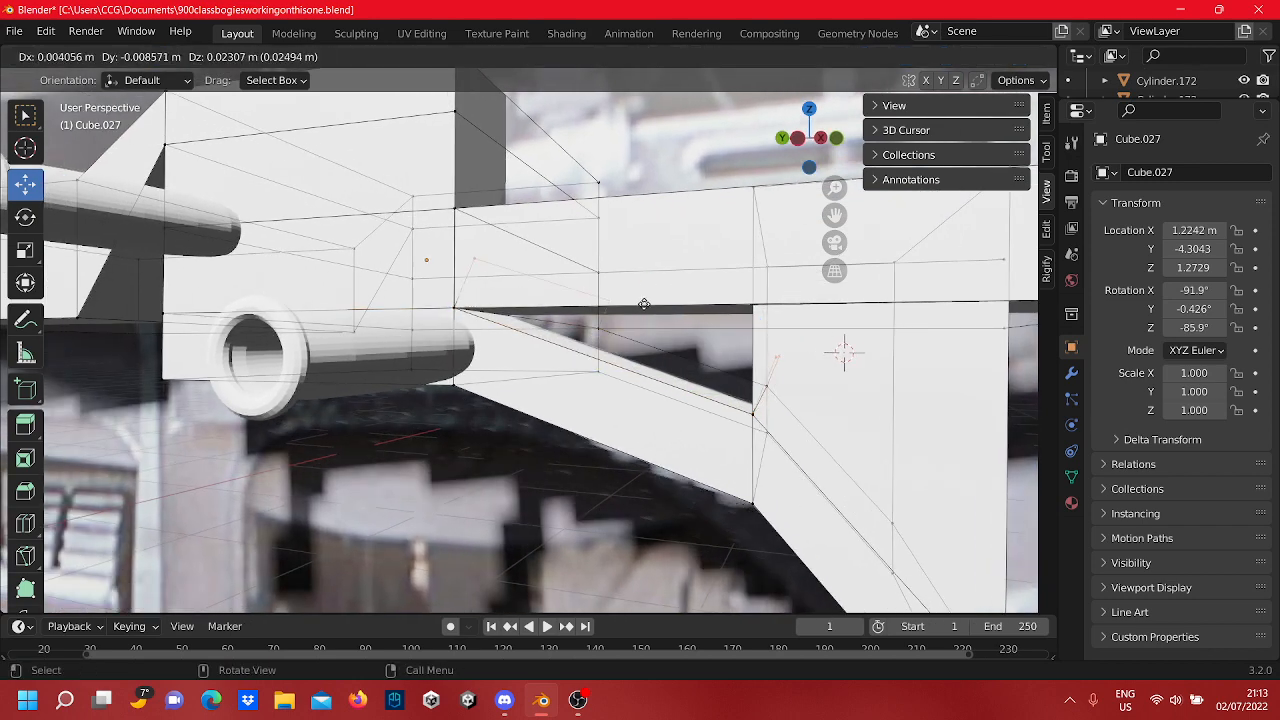
pyautogui.rightClick(650, 344)
pyautogui.keyDown('shift'); pyautogui.moveTo(650, 344); pyautogui.dragTo(557, 381, button='middle'); pyautogui.keyUp('shift')
pyautogui.scroll(2, 592, 375)
pyautogui.scroll(-13, 557, 385)
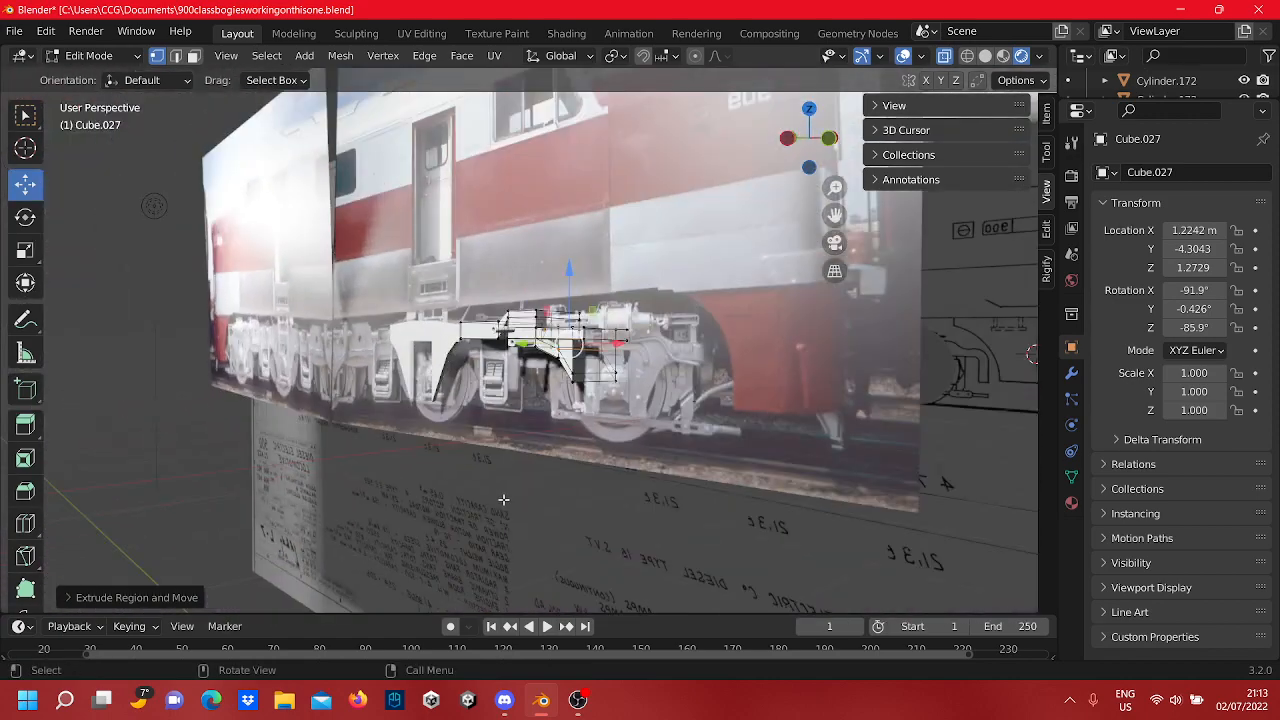
# Step: Move the side frame along global X to about 0.352 m, away from the reference photo
pyautogui.moveTo(409, 530); pyautogui.dragTo(702, 397, button='middle')
pyautogui.press('Tab')
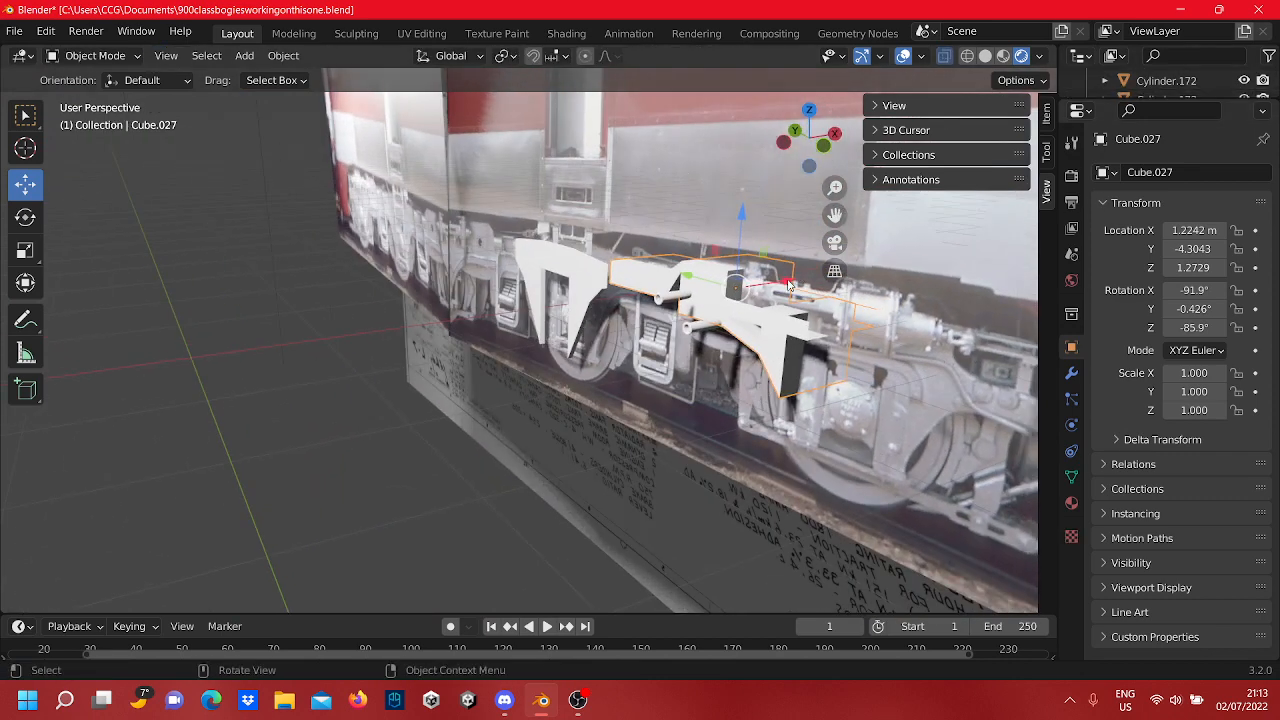
pyautogui.moveTo(789, 285); pyautogui.dragTo(487, 412)
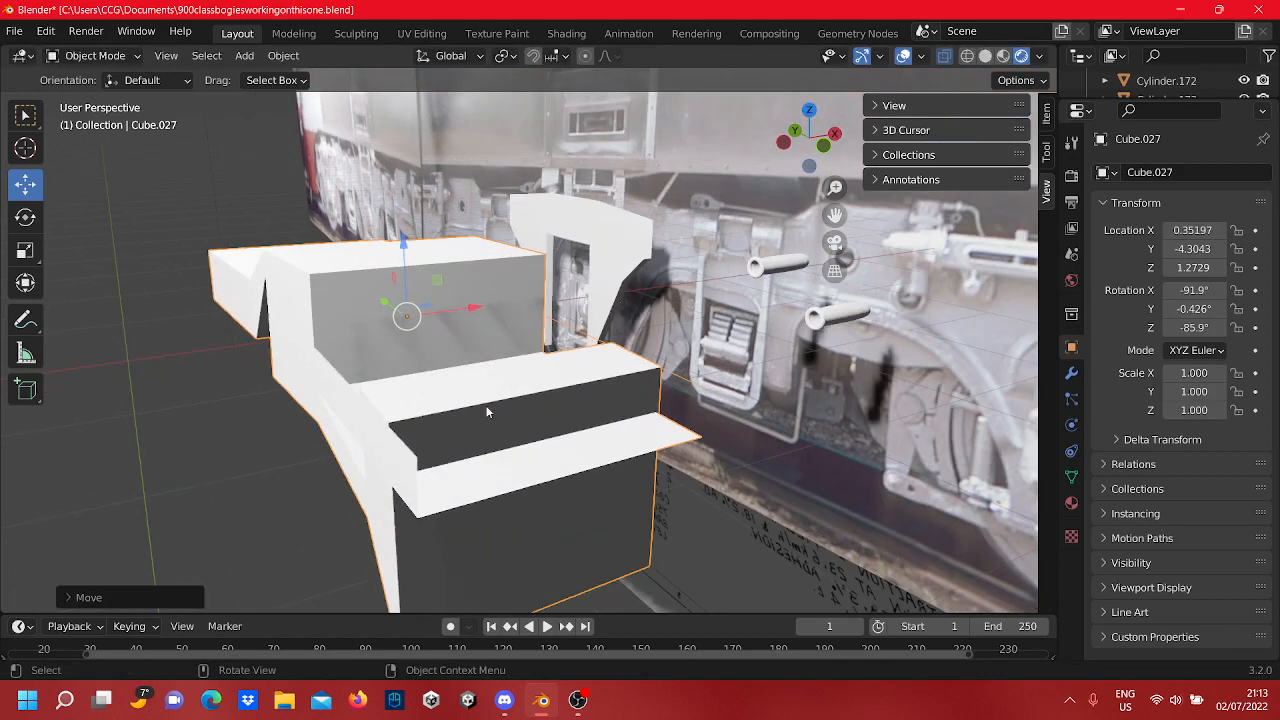
pyautogui.moveTo(487, 412); pyautogui.dragTo(718, 467, button='middle')
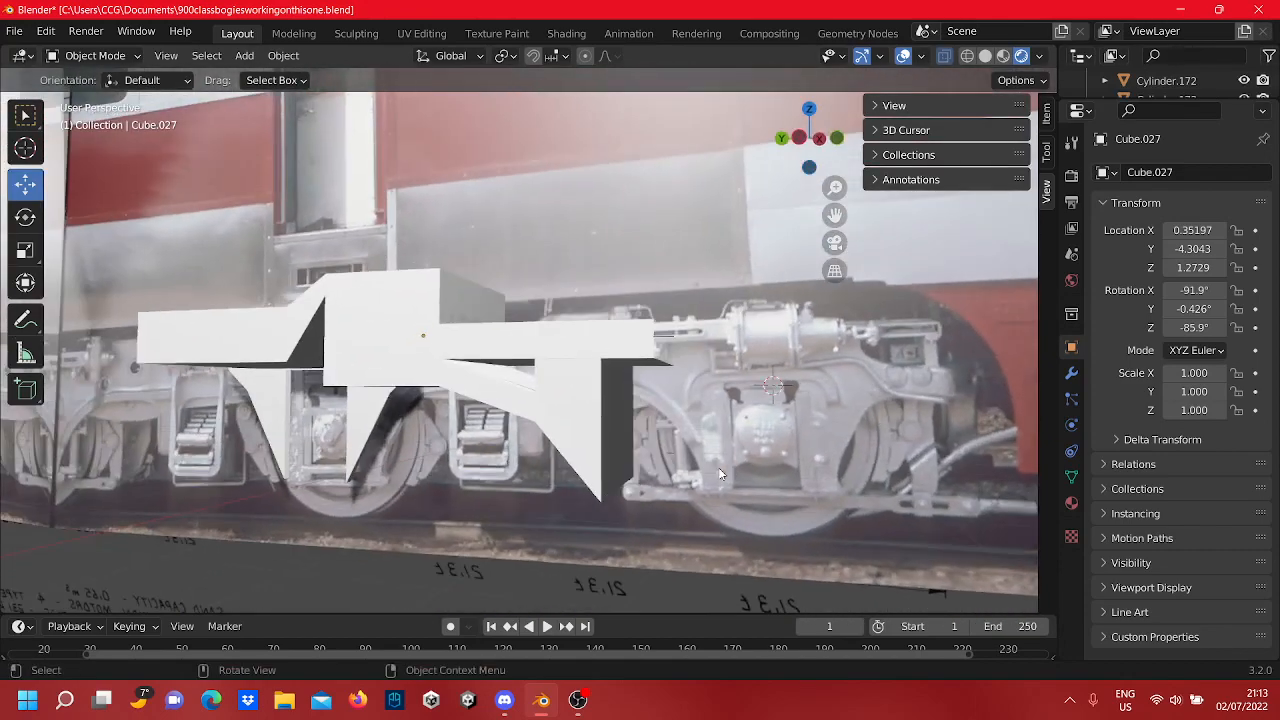
pyautogui.scroll(6, 600, 452)
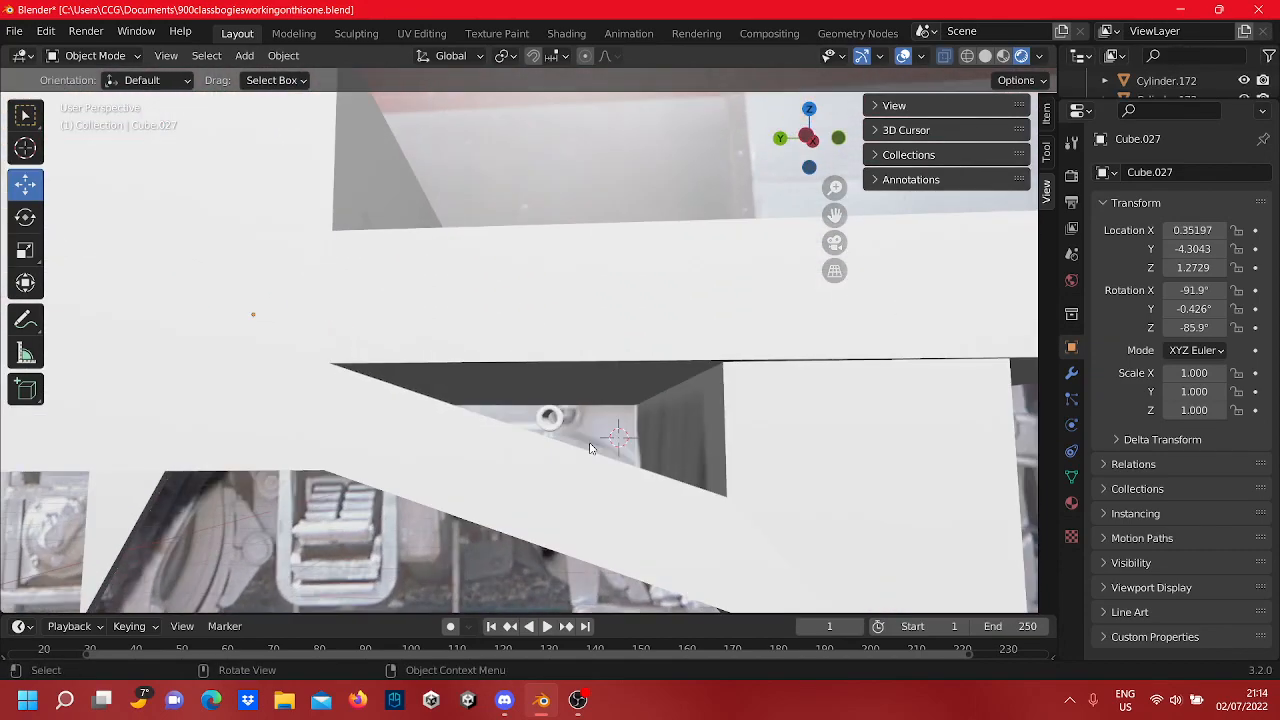
# Step: Extrude the sloping upper face of the lower arm's first segment and raise it along global Z towards the beam
pyautogui.press('Tab')
pyautogui.moveTo(597, 457); pyautogui.dragTo(391, 440, button='middle')
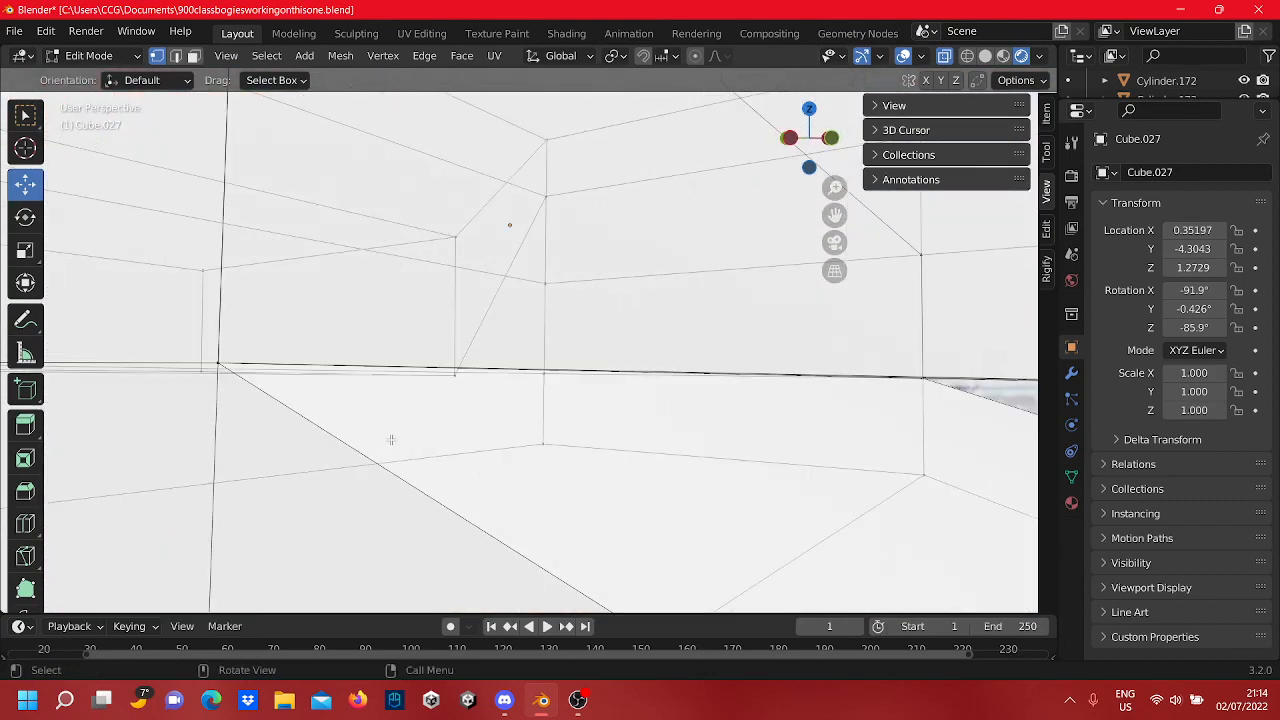
pyautogui.scroll(-5, 308, 421)
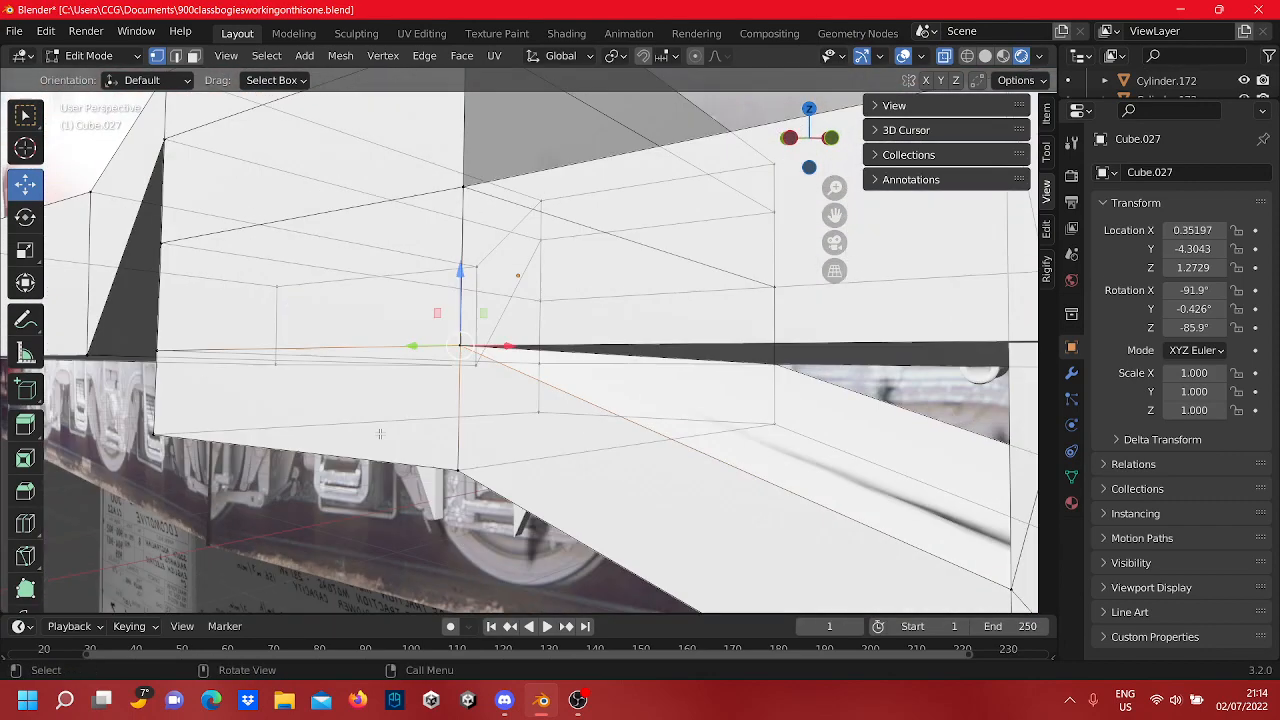
pyautogui.moveTo(529, 403); pyautogui.dragTo(713, 459, button='middle')
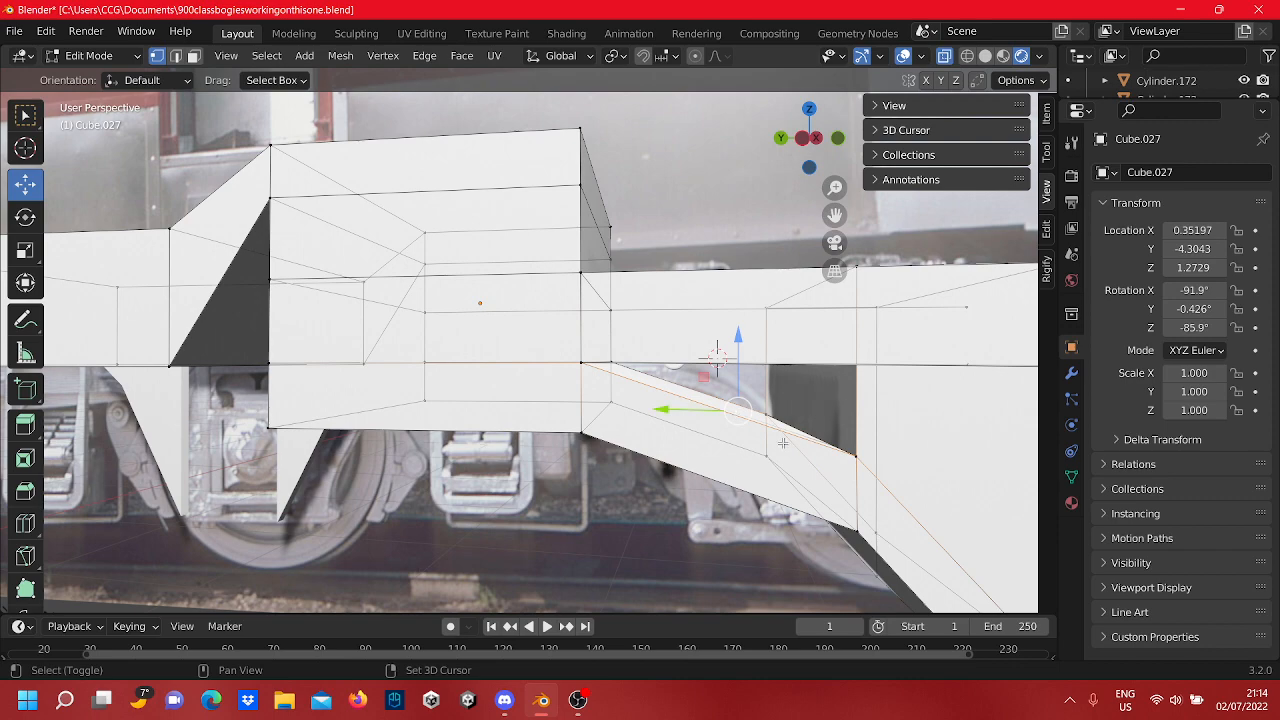
pyautogui.moveTo(783, 443); pyautogui.dragTo(653, 462, button='middle')
pyautogui.scroll(5, 653, 462)
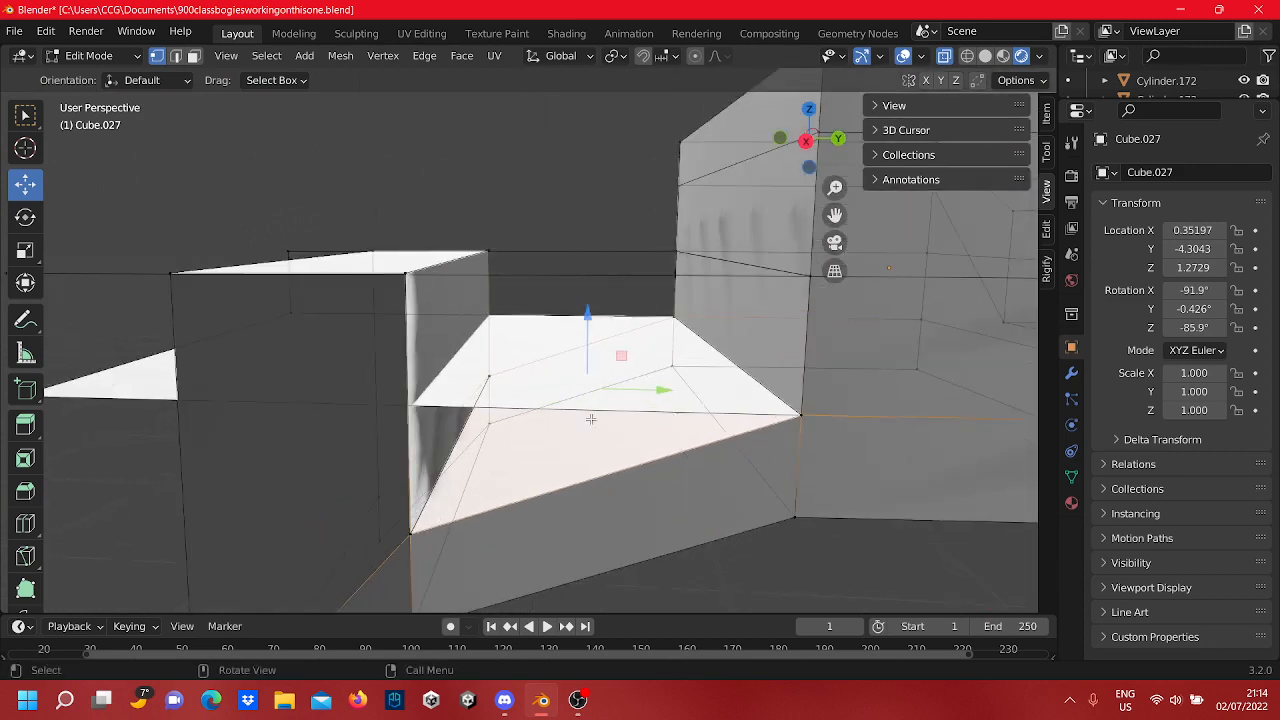
pyautogui.press('e')
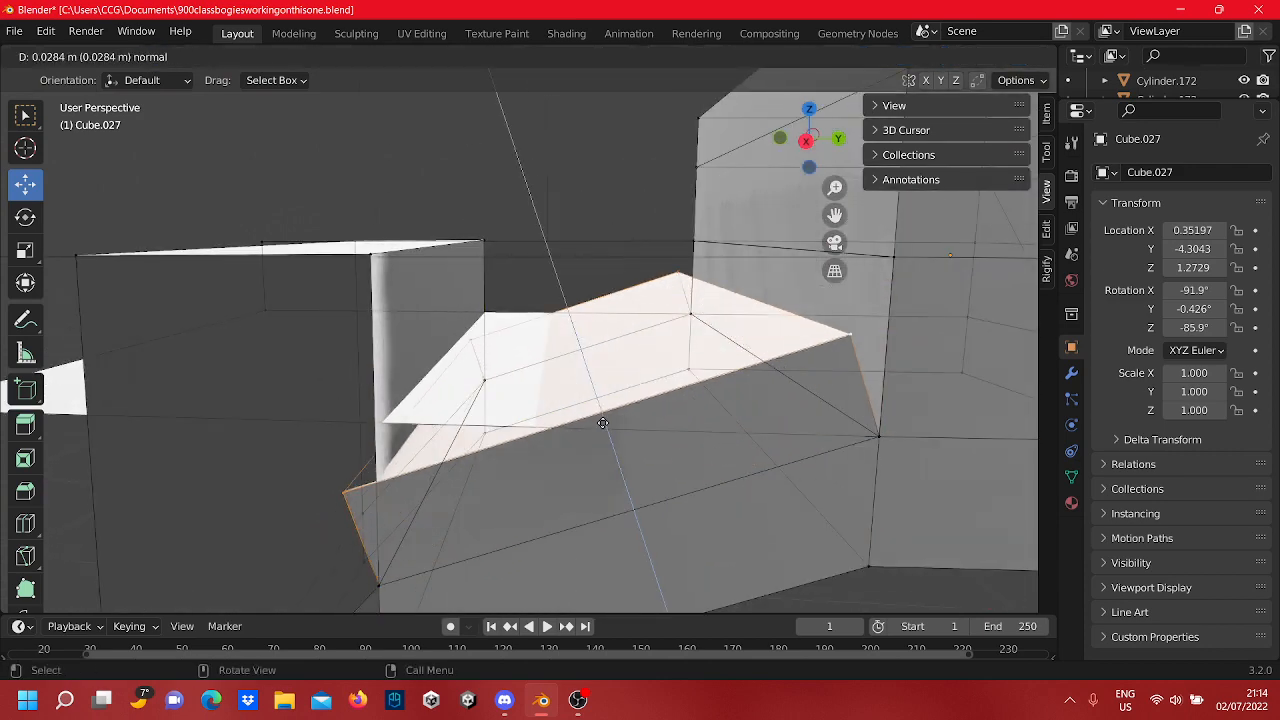
pyautogui.press('Escape')
pyautogui.press('g')
pyautogui.press('g')
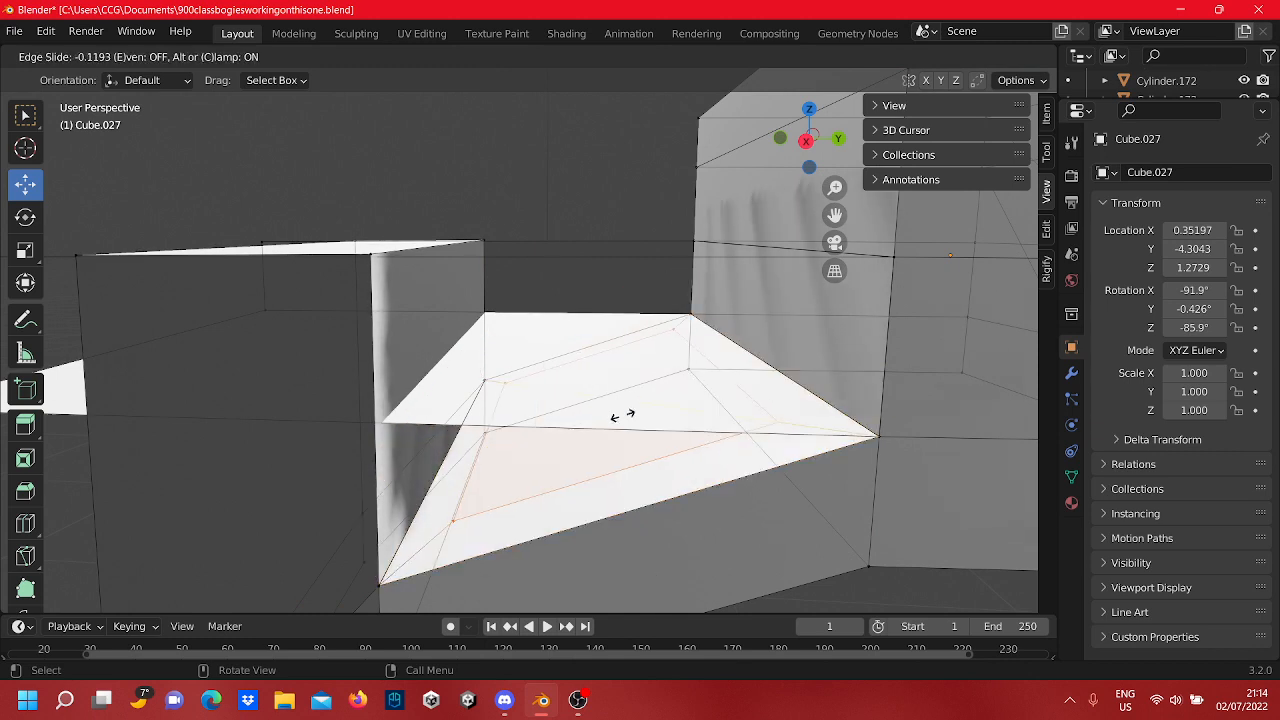
pyautogui.press('Escape')
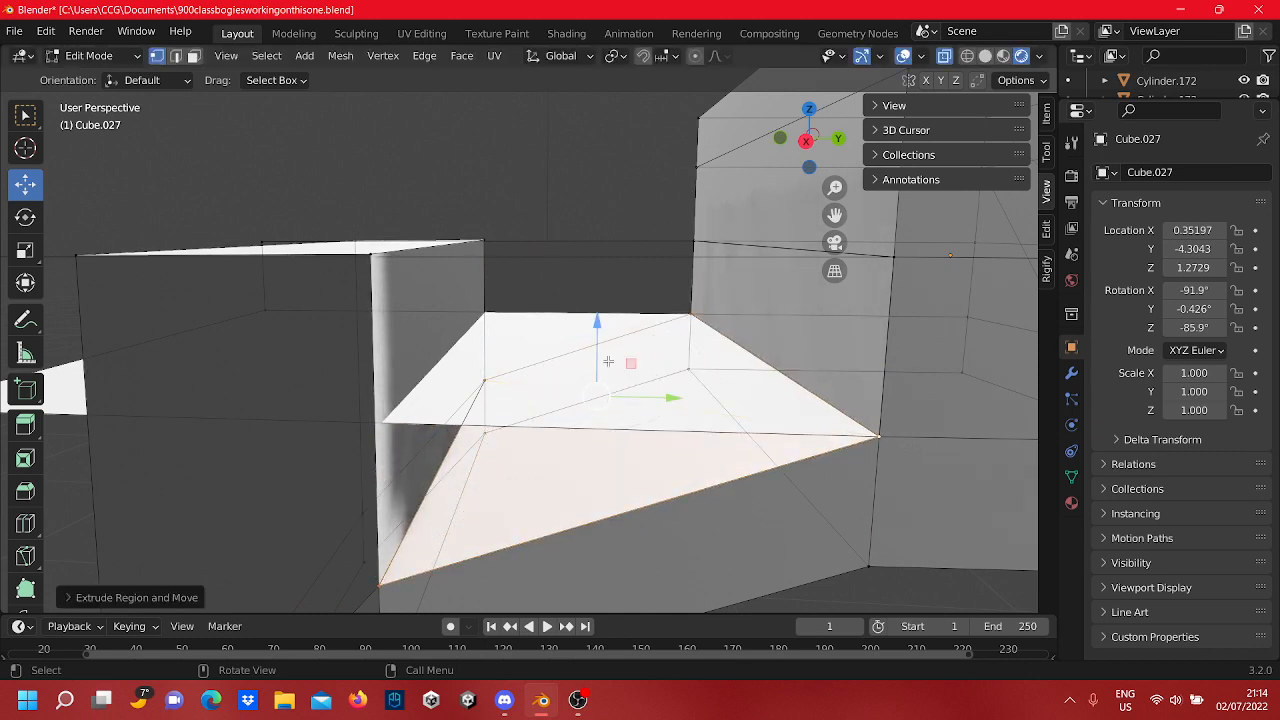
pyautogui.moveTo(594, 337); pyautogui.dragTo(585, 230)
# Step: Lower the raised face's edge next to the tall block about 0.048 m along global Z
pyautogui.moveTo(585, 232); pyautogui.dragTo(619, 427, button='middle')
pyautogui.scroll(2, 632, 318)
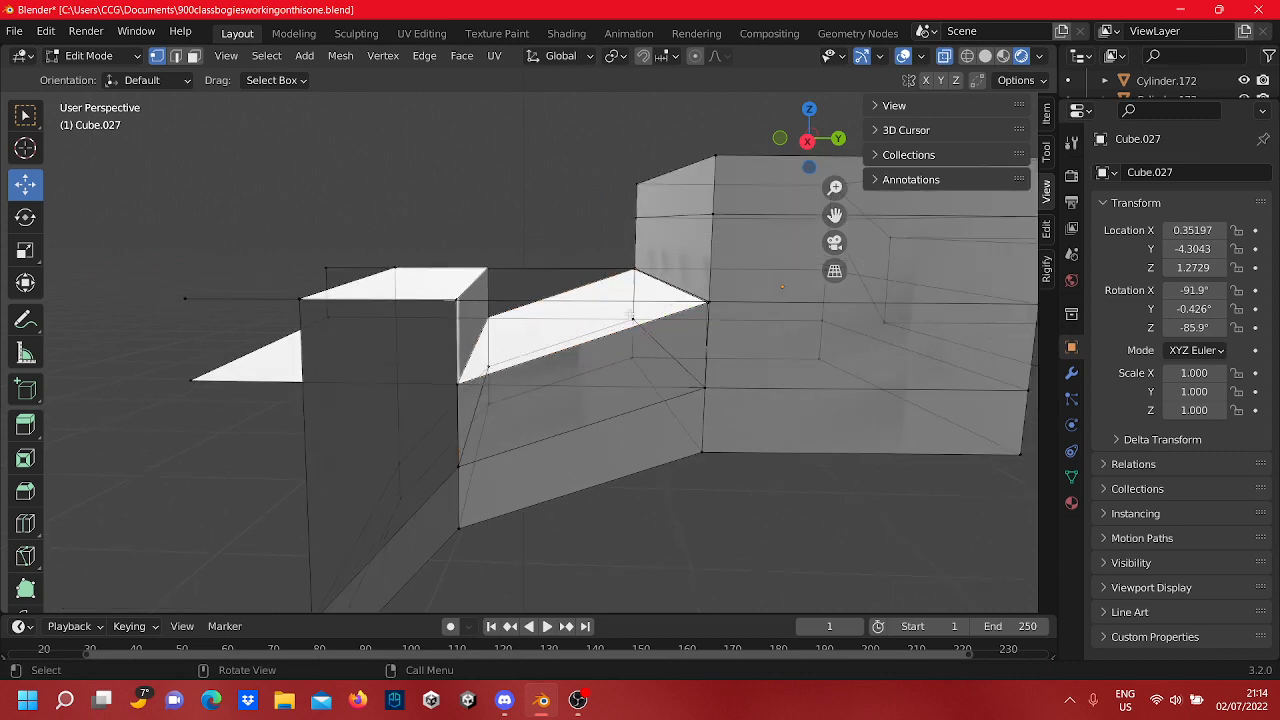
pyautogui.keyDown('shift'); pyautogui.moveTo(662, 317); pyautogui.dragTo(572, 370, button='middle'); pyautogui.keyUp('shift')
pyautogui.scroll(3, 578, 366)
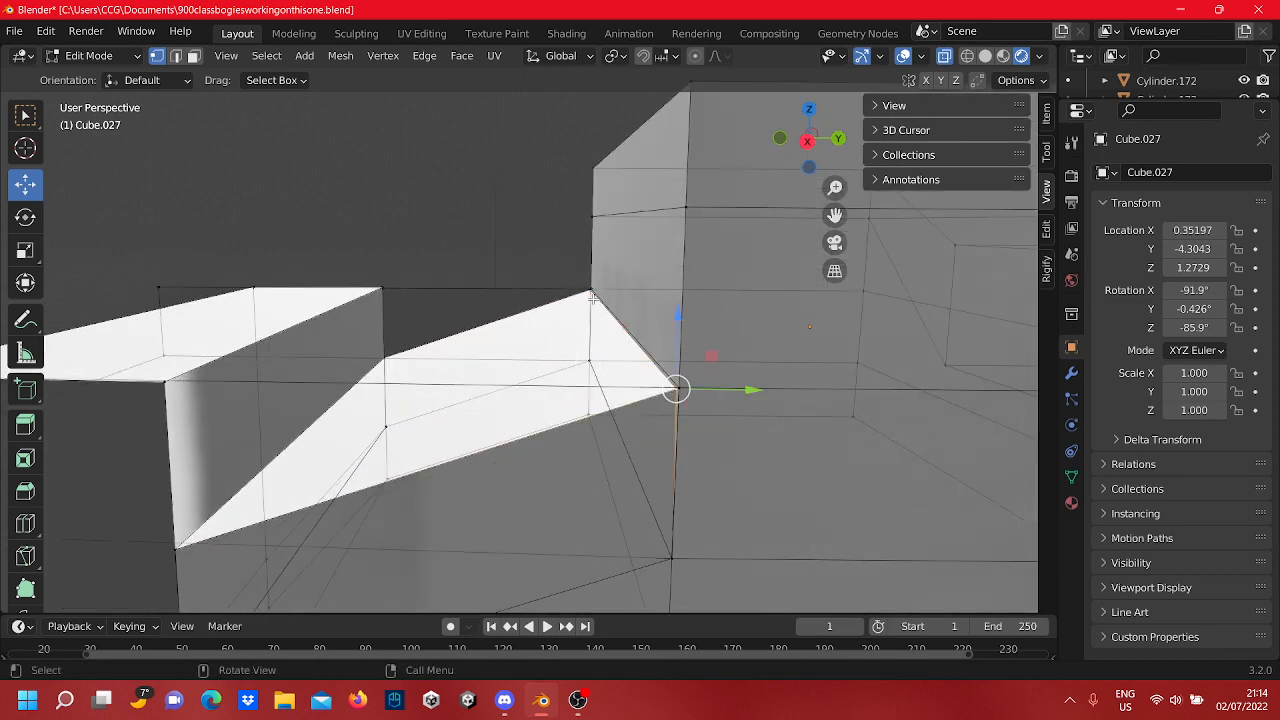
pyautogui.moveTo(589, 328); pyautogui.dragTo(594, 366, button='middle')
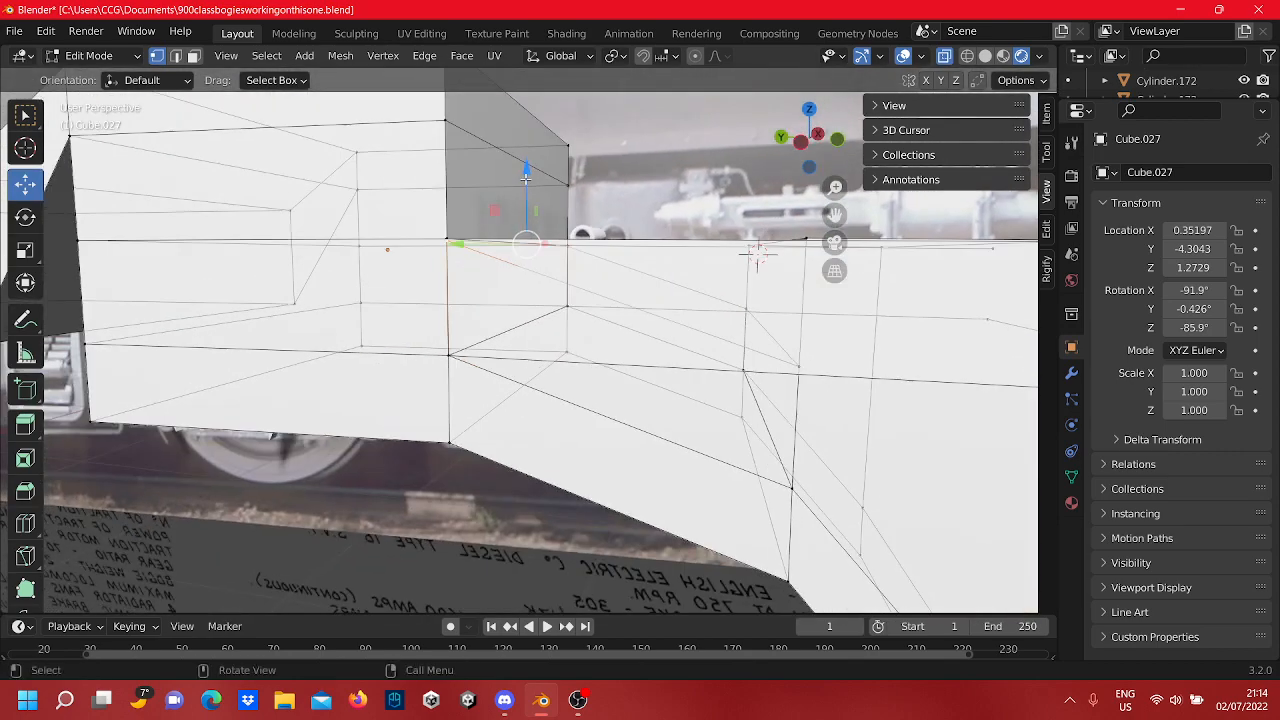
pyautogui.moveTo(525, 180); pyautogui.dragTo(522, 198)
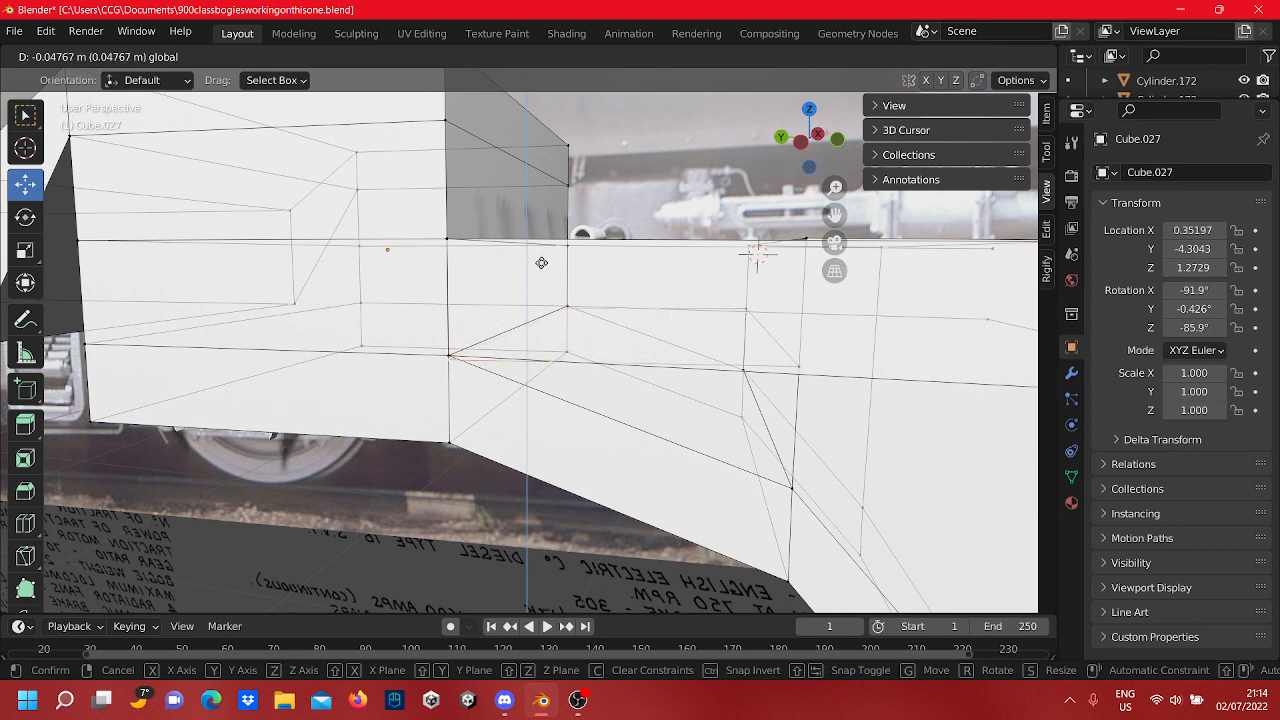
pyautogui.moveTo(545, 260); pyautogui.dragTo(545, 262)
# Step: Examine the vertices at the corners where the lower arm and upper beam meet the tall block
pyautogui.scroll(-4, 548, 268)
pyautogui.moveTo(600, 340); pyautogui.dragTo(407, 342, button='middle')
pyautogui.scroll(4, 450, 330)
pyautogui.click(597, 260)
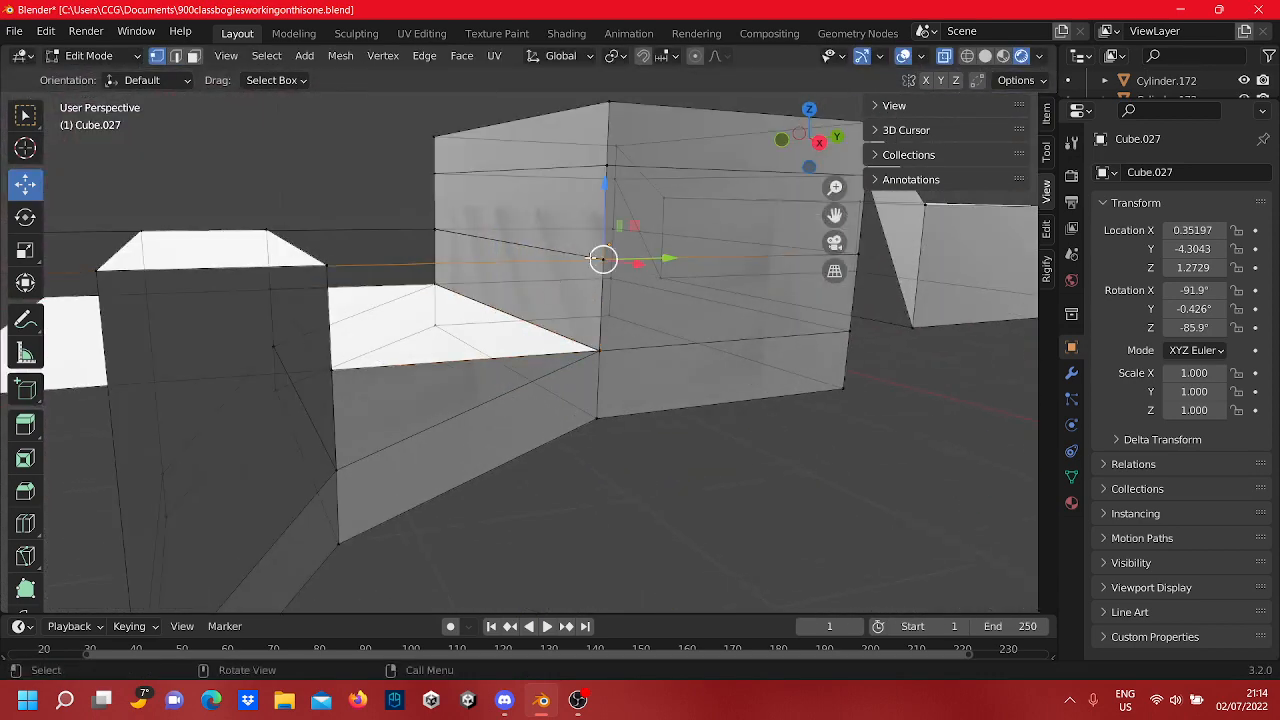
pyautogui.rightClick(597, 260)
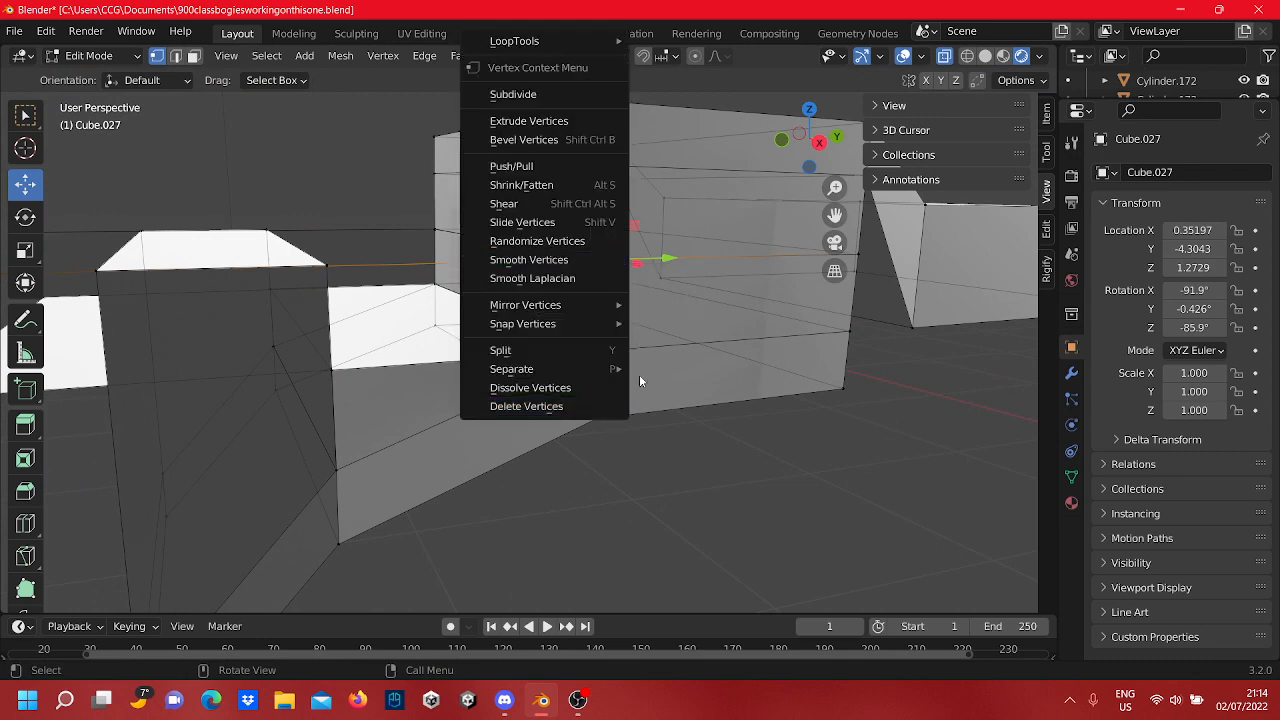
pyautogui.click(711, 480)
pyautogui.moveTo(676, 474); pyautogui.dragTo(626, 486, button='middle')
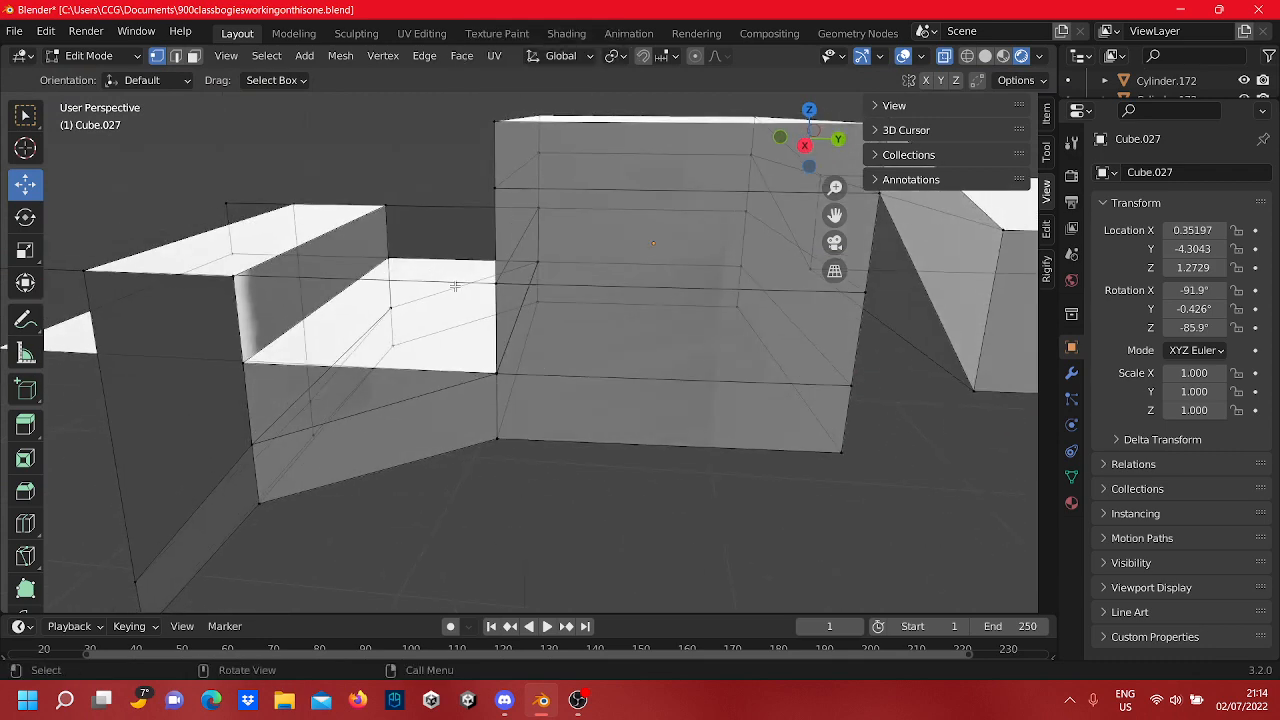
pyautogui.scroll(5, 500, 288)
pyautogui.keyDown('shift'); pyautogui.moveTo(563, 314); pyautogui.dragTo(631, 266, button='middle'); pyautogui.keyUp('shift')
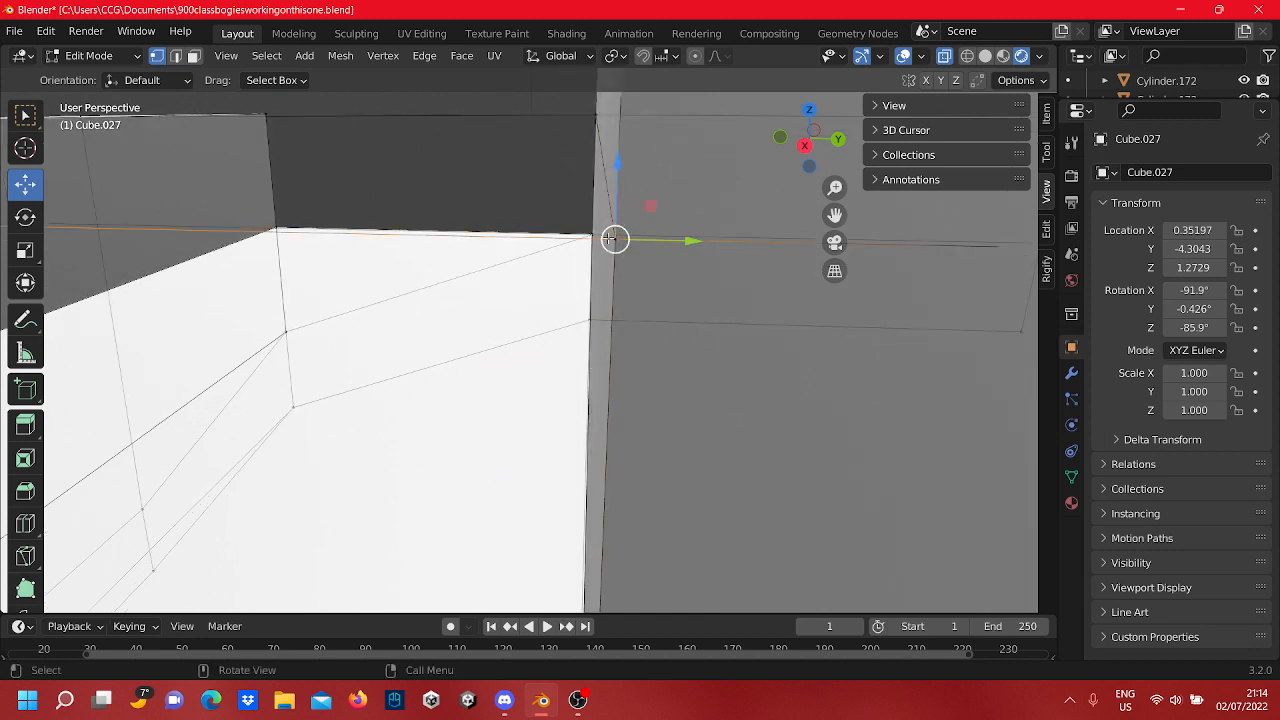
pyautogui.rightClick(611, 238)
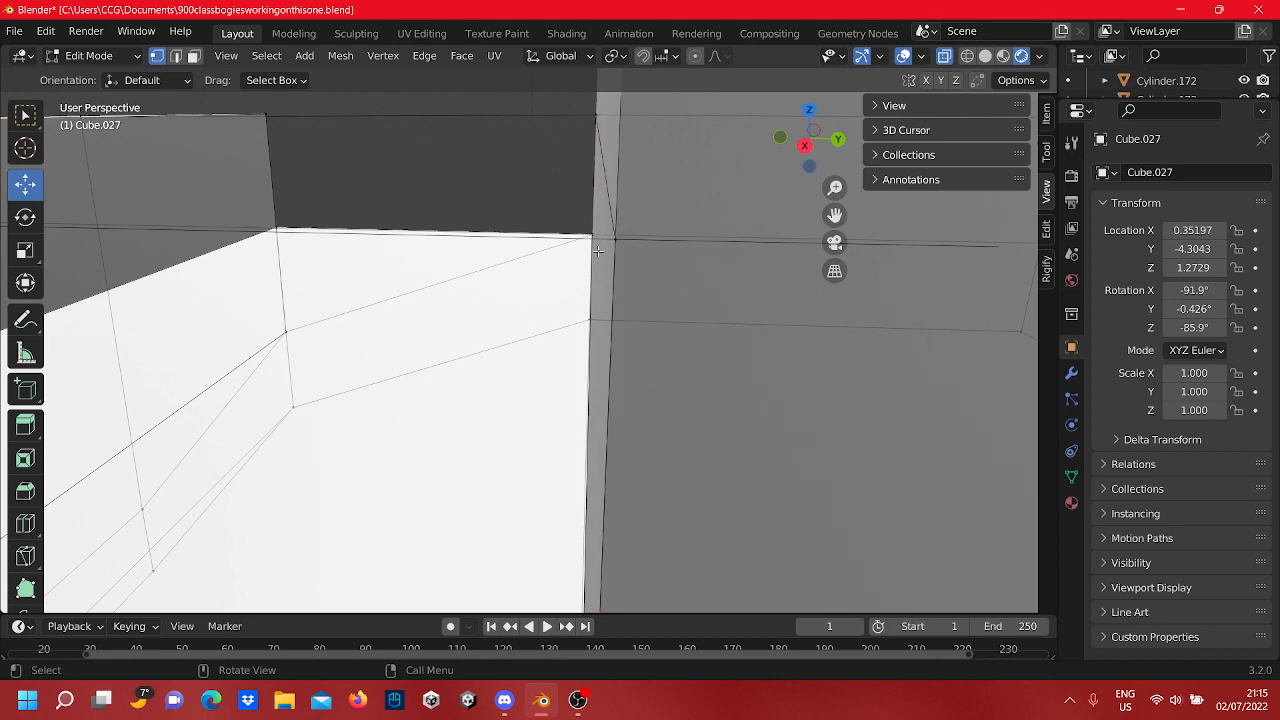
pyautogui.scroll(-1, 602, 239)
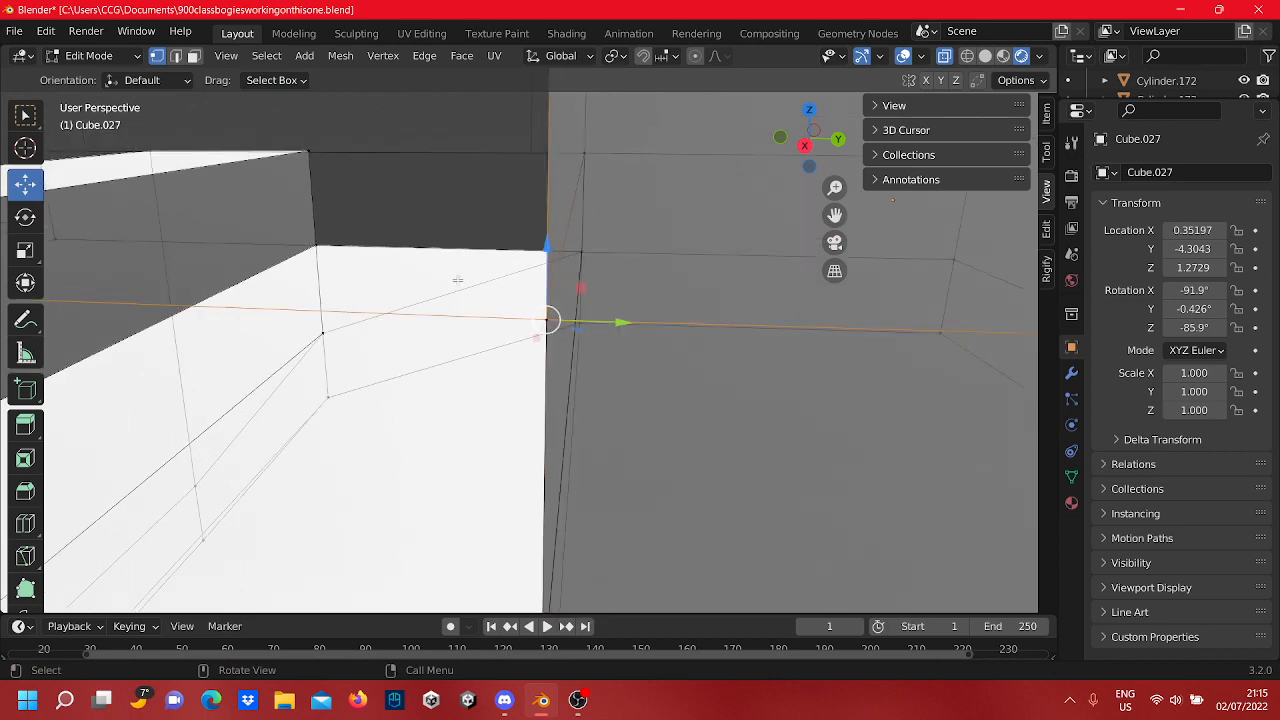
pyautogui.moveTo(457, 280); pyautogui.dragTo(568, 335, button='middle')
pyautogui.moveTo(675, 263); pyautogui.dragTo(637, 341, button='middle')
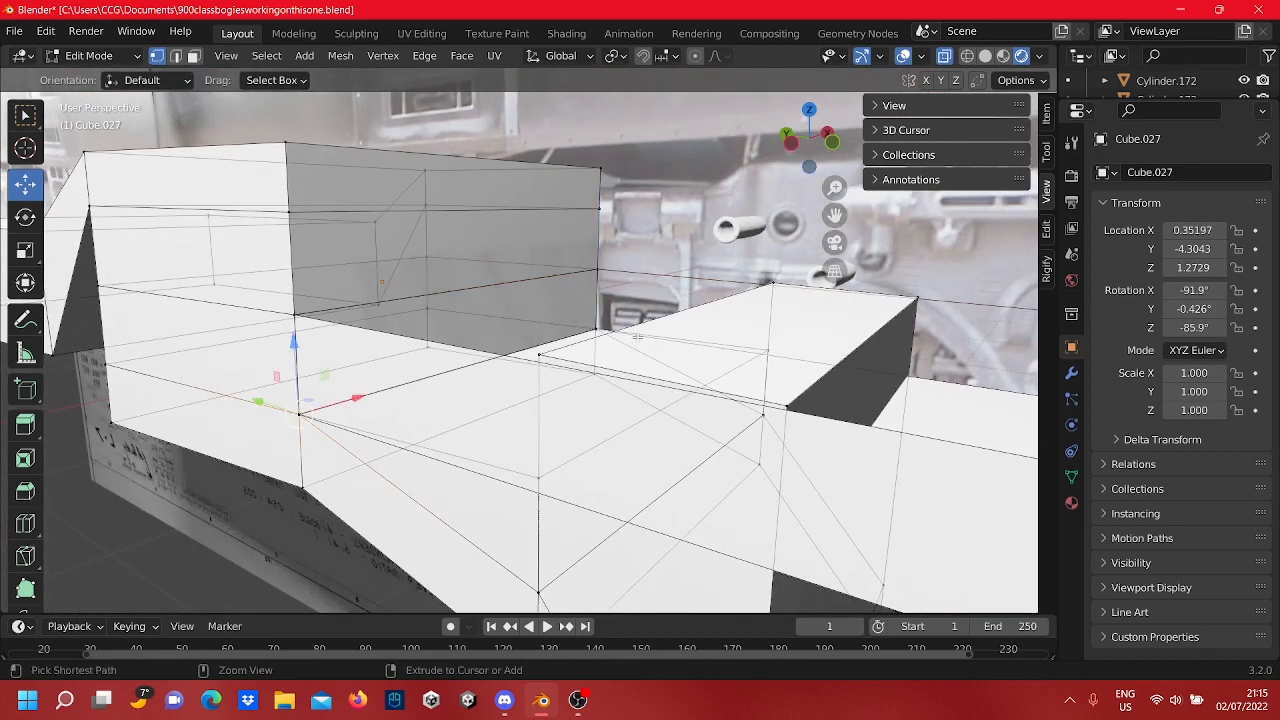
# Step: Undo the edge lowering, the lower arm extrusion and the side frame's move along X
pyautogui.hotkey('ctrl', 'z')
pyautogui.hotkey('ctrl', 'z')
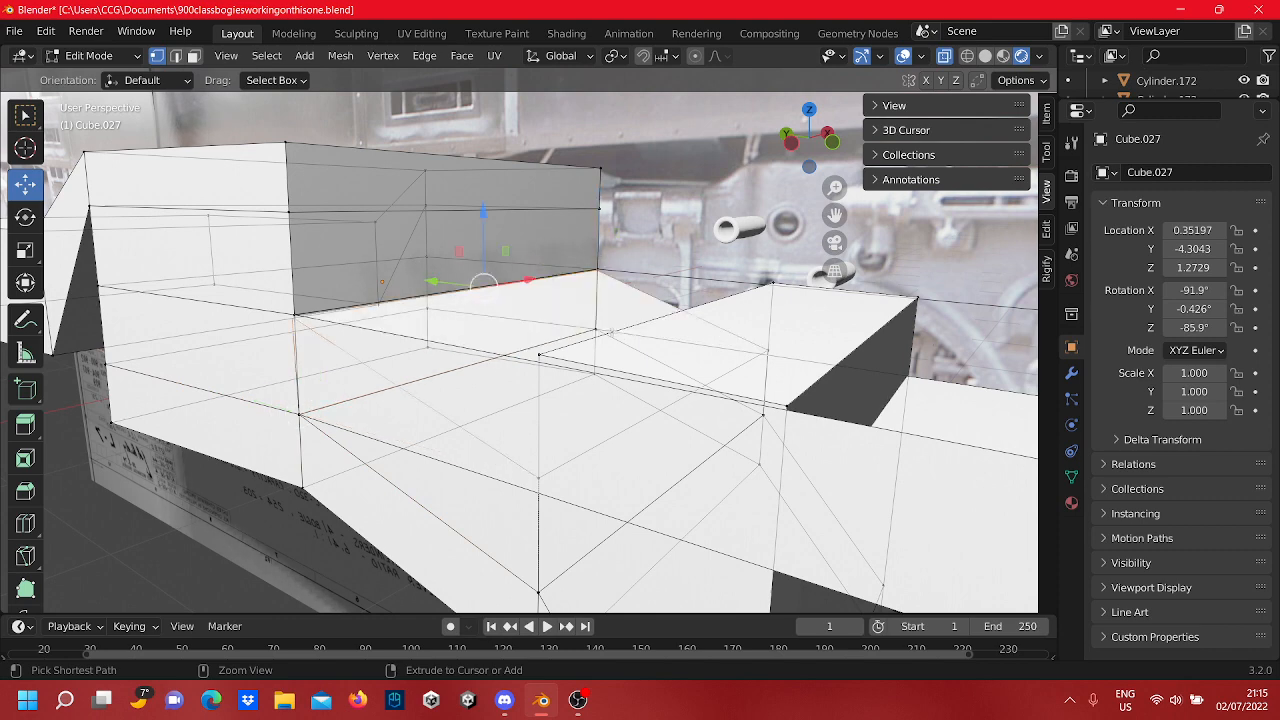
pyautogui.hotkey('ctrl', 'z')
pyautogui.hotkey('ctrl', 'z')
pyautogui.hotkey('ctrl', 'z')
pyautogui.hotkey('ctrl', 'z')
pyautogui.hotkey('ctrl', 'z')
pyautogui.hotkey('ctrl', 'z')
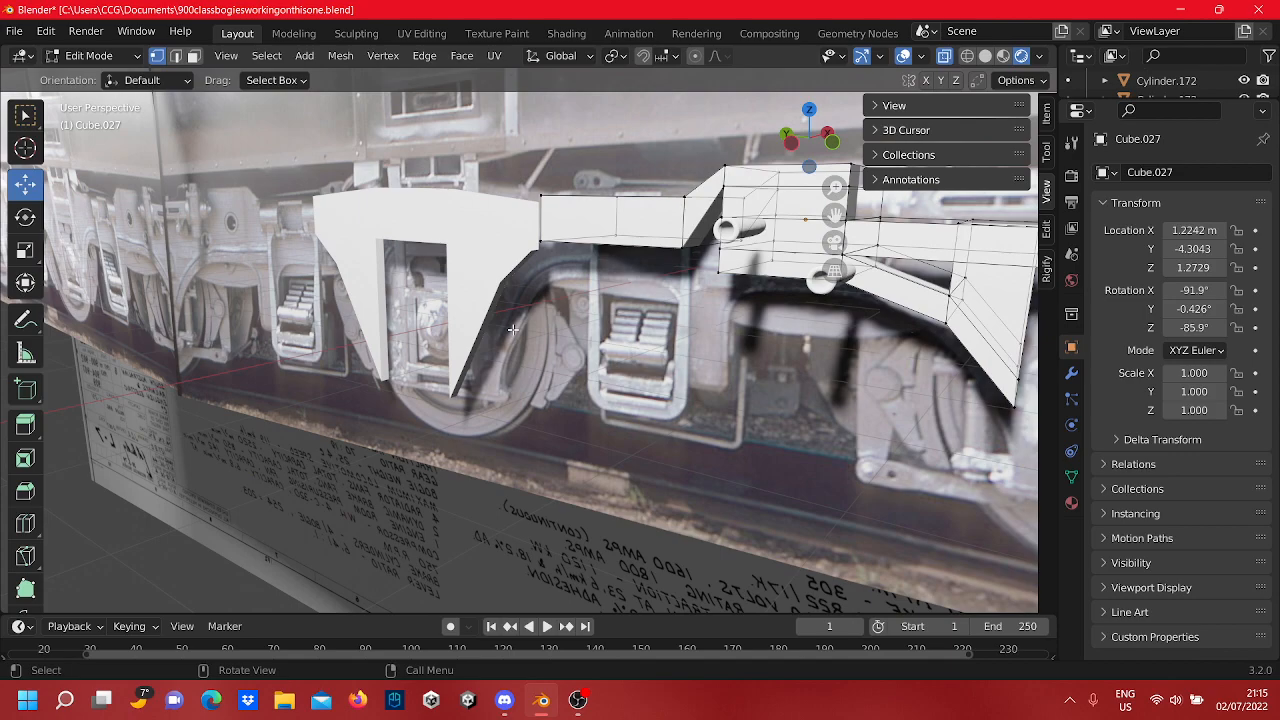
# Step: Leave mesh editing and reposition the whole side frame along global X to about 1.2566 m
pyautogui.moveTo(552, 328); pyautogui.dragTo(985, 276, button='middle')
pyautogui.moveTo(838, 276); pyautogui.dragTo(636, 374, button='middle')
pyautogui.press('Tab')
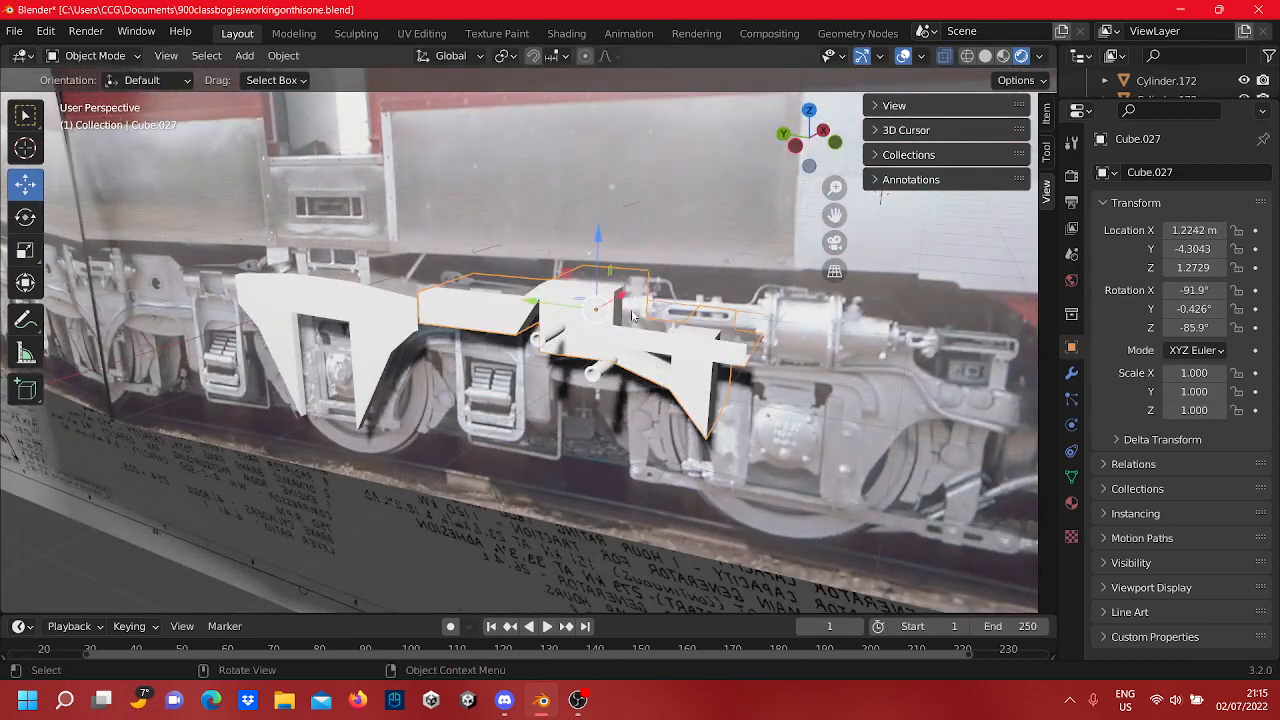
pyautogui.moveTo(622, 296); pyautogui.dragTo(505, 349)
pyautogui.moveTo(578, 401); pyautogui.dragTo(513, 442, button='middle')
pyautogui.moveTo(596, 413); pyautogui.dragTo(761, 430)
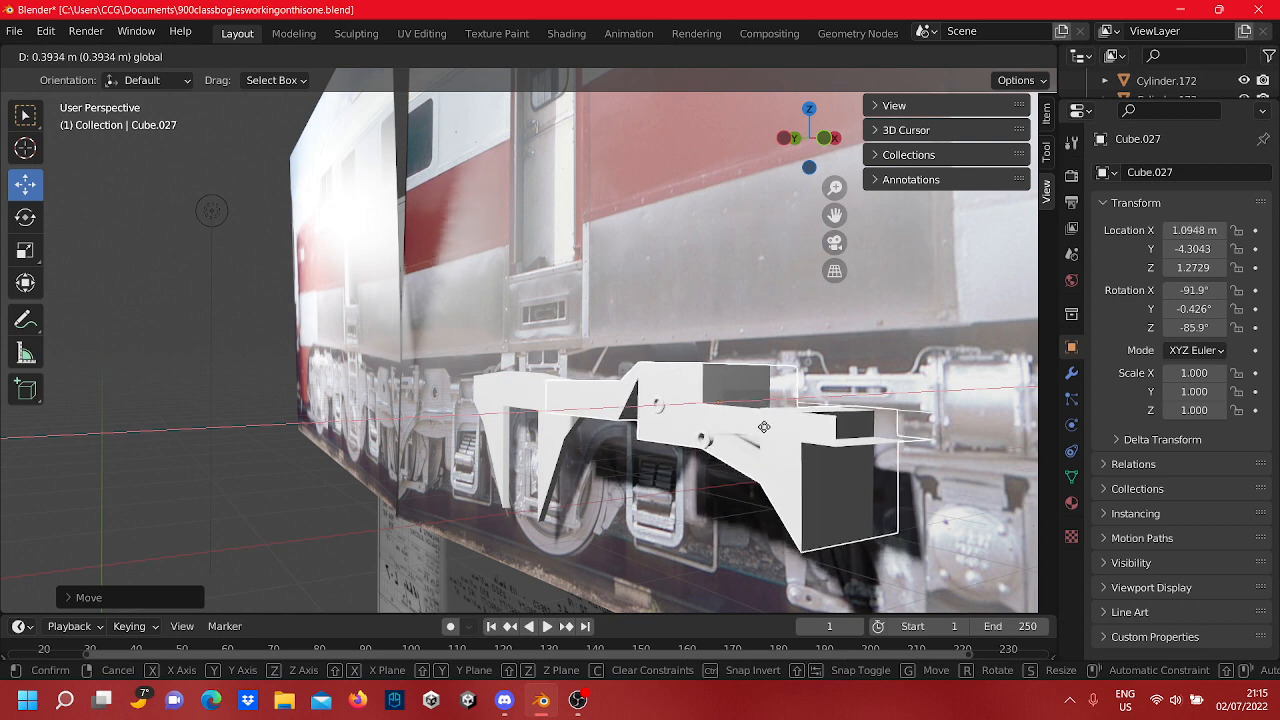
pyautogui.moveTo(767, 426); pyautogui.dragTo(767, 426)
pyautogui.scroll(3, 709, 457)
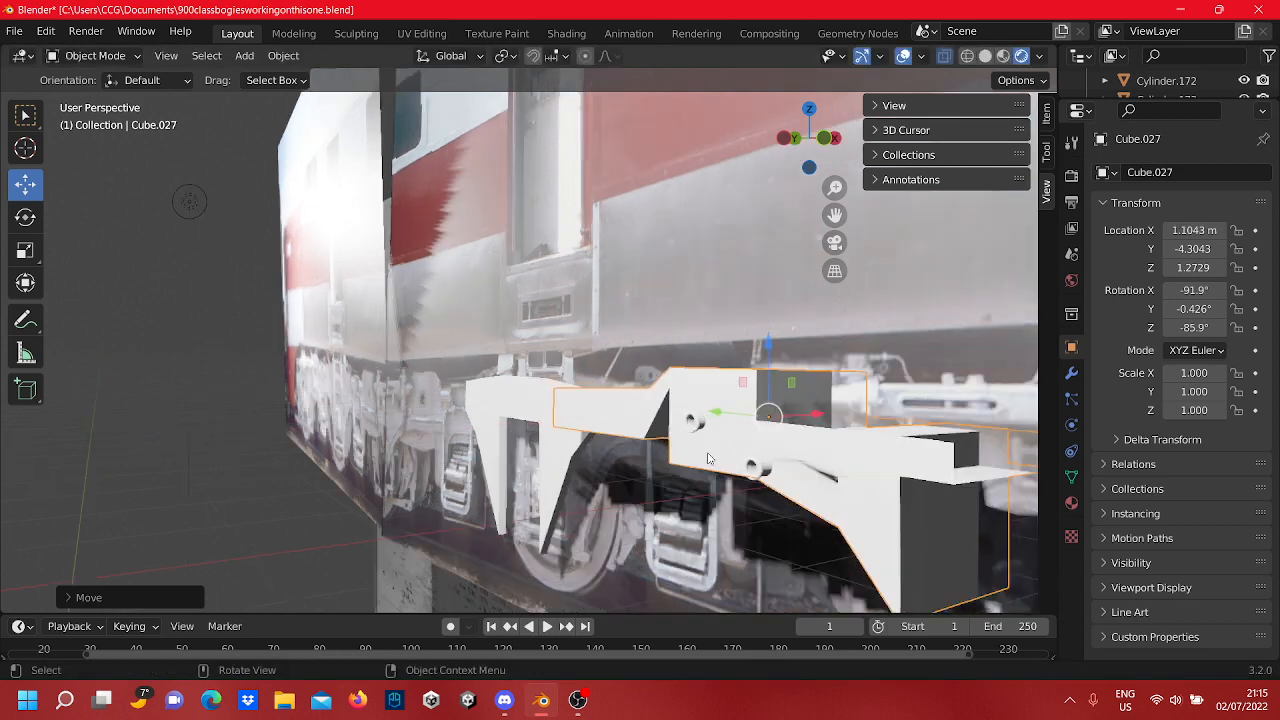
pyautogui.moveTo(677, 440); pyautogui.dragTo(731, 460, button='middle')
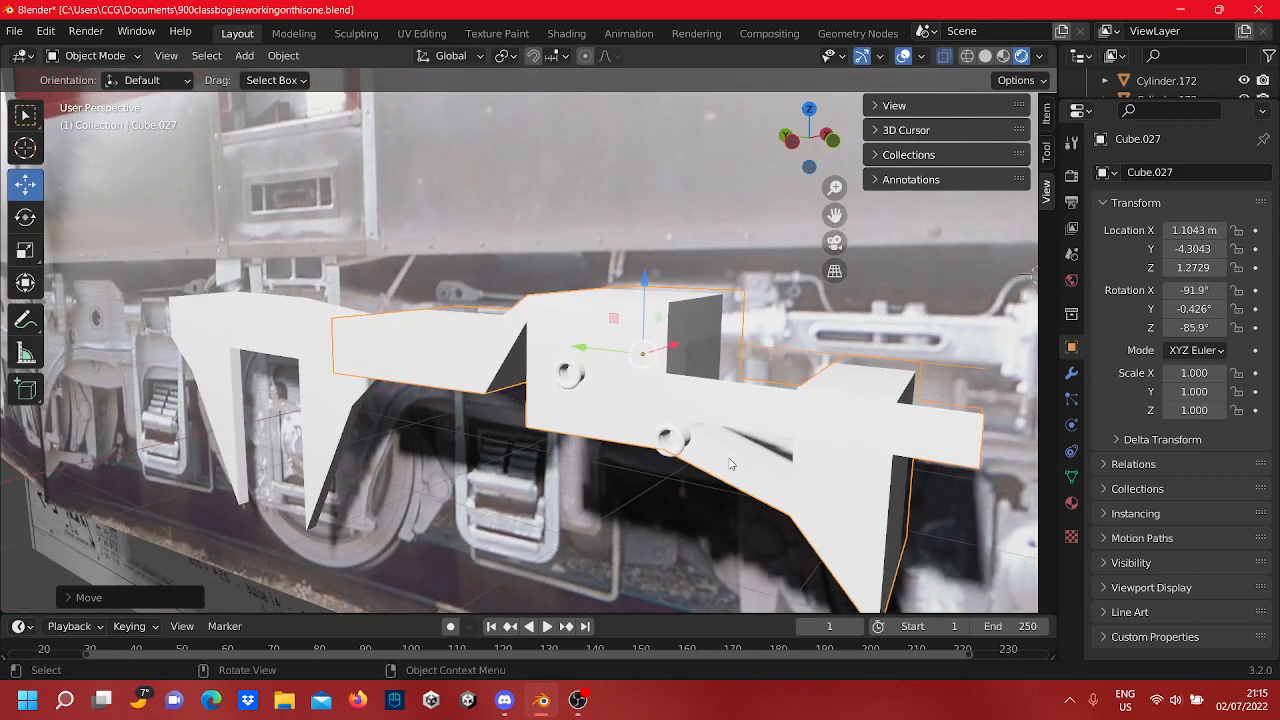
pyautogui.keyDown('shift'); pyautogui.moveTo(698, 412); pyautogui.dragTo(602, 377, button='middle'); pyautogui.keyUp('shift')
pyautogui.moveTo(596, 325); pyautogui.dragTo(664, 333)
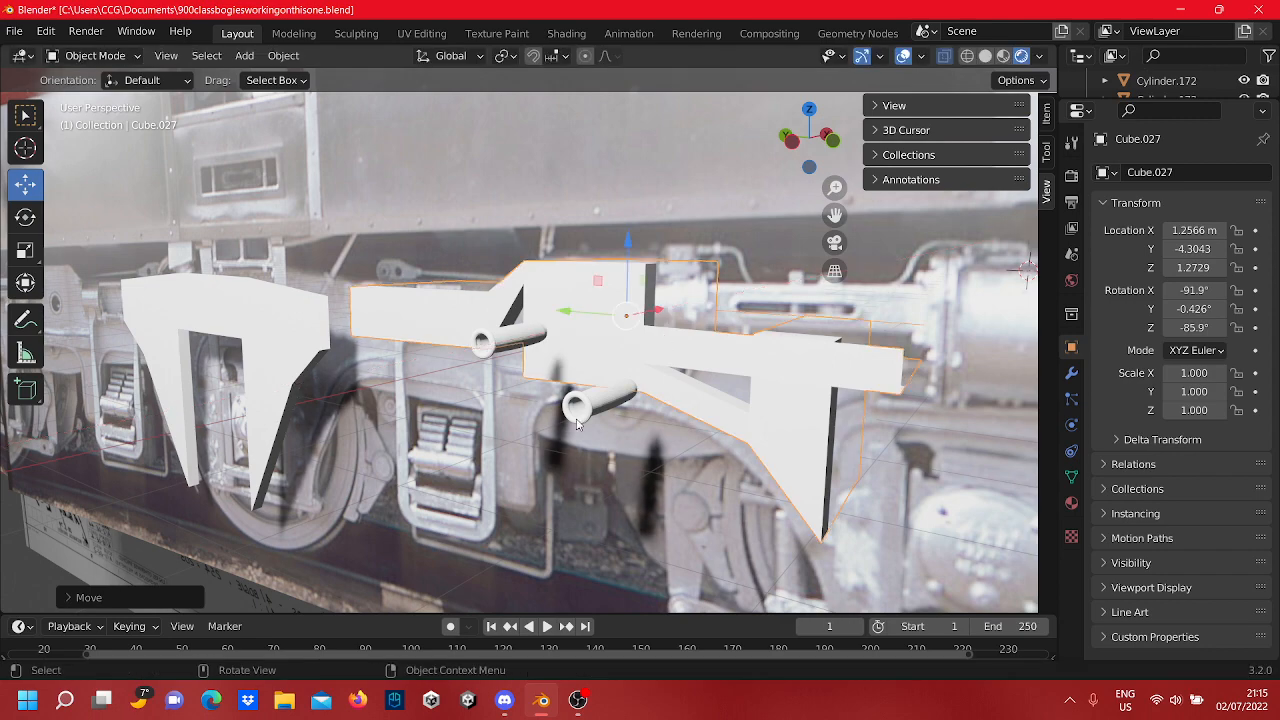
# Step: Shift the side frame along global Y to about -4.2856 m to align it with the bogie in the reference photo
pyautogui.moveTo(571, 427); pyautogui.dragTo(622, 407, button='middle')
pyautogui.keyDown('shift'); pyautogui.moveTo(645, 297); pyautogui.dragTo(753, 244, button='middle'); pyautogui.keyUp('shift')
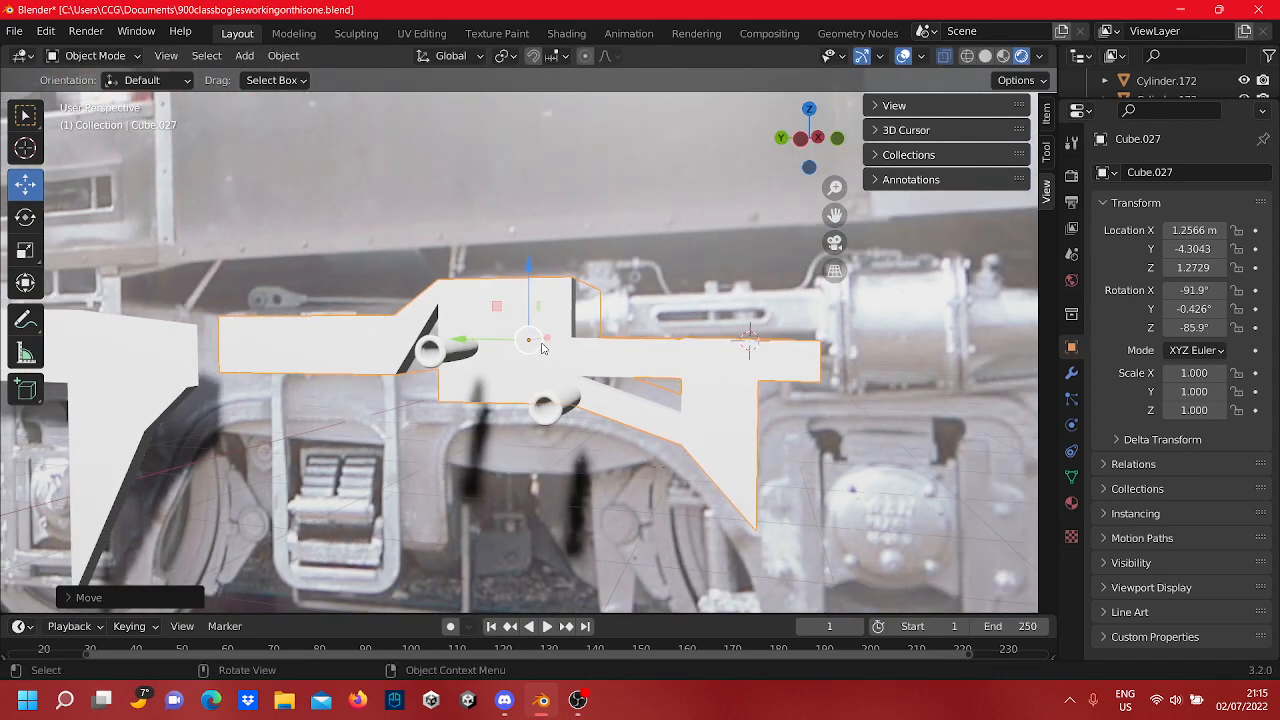
pyautogui.scroll(-2, 540, 338)
pyautogui.scroll(-2, 541, 339)
pyautogui.keyDown('shift'); pyautogui.moveTo(590, 371); pyautogui.dragTo(588, 329, button='middle'); pyautogui.keyUp('shift')
pyautogui.scroll(4, 588, 329)
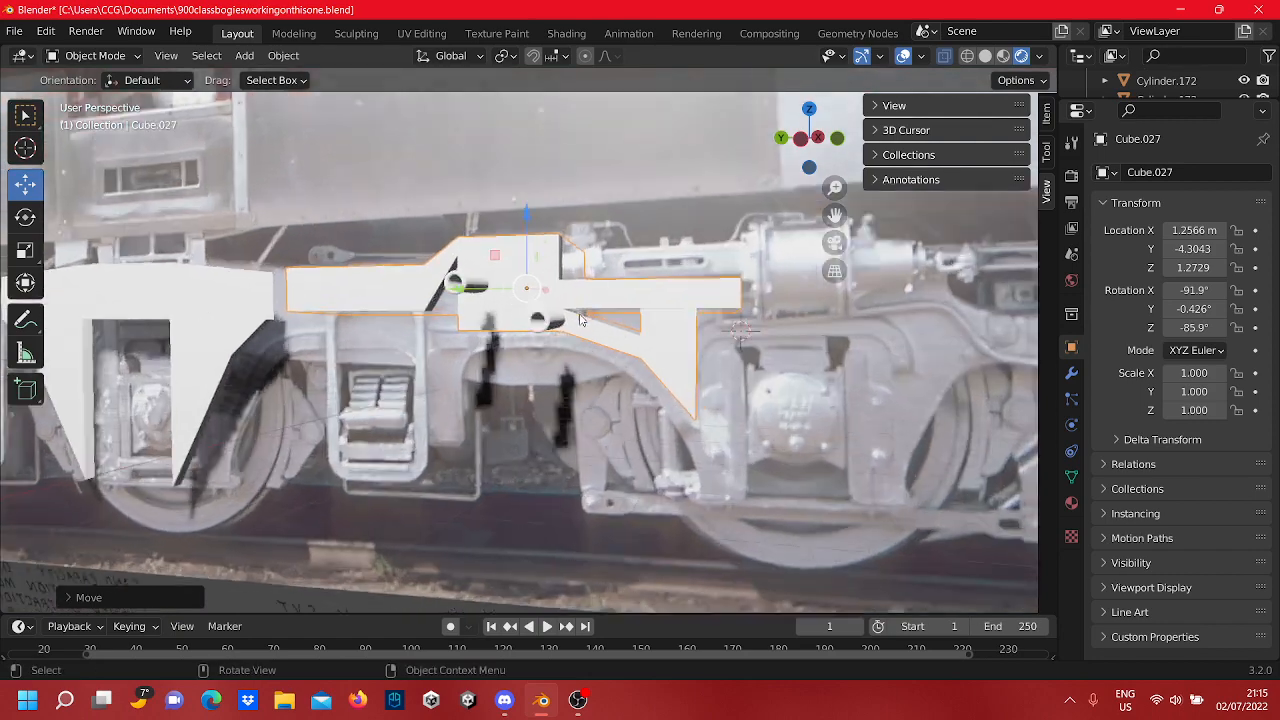
pyautogui.scroll(-1, 597, 332)
pyautogui.keyDown('shift'); pyautogui.moveTo(487, 366); pyautogui.dragTo(585, 401, button='middle'); pyautogui.keyUp('shift')
pyautogui.moveTo(590, 307); pyautogui.dragTo(556, 306)
pyautogui.moveTo(655, 538); pyautogui.dragTo(809, 436, button='middle')
pyautogui.keyDown('shift'); pyautogui.moveTo(594, 458); pyautogui.dragTo(499, 465, button='middle'); pyautogui.keyUp('shift')
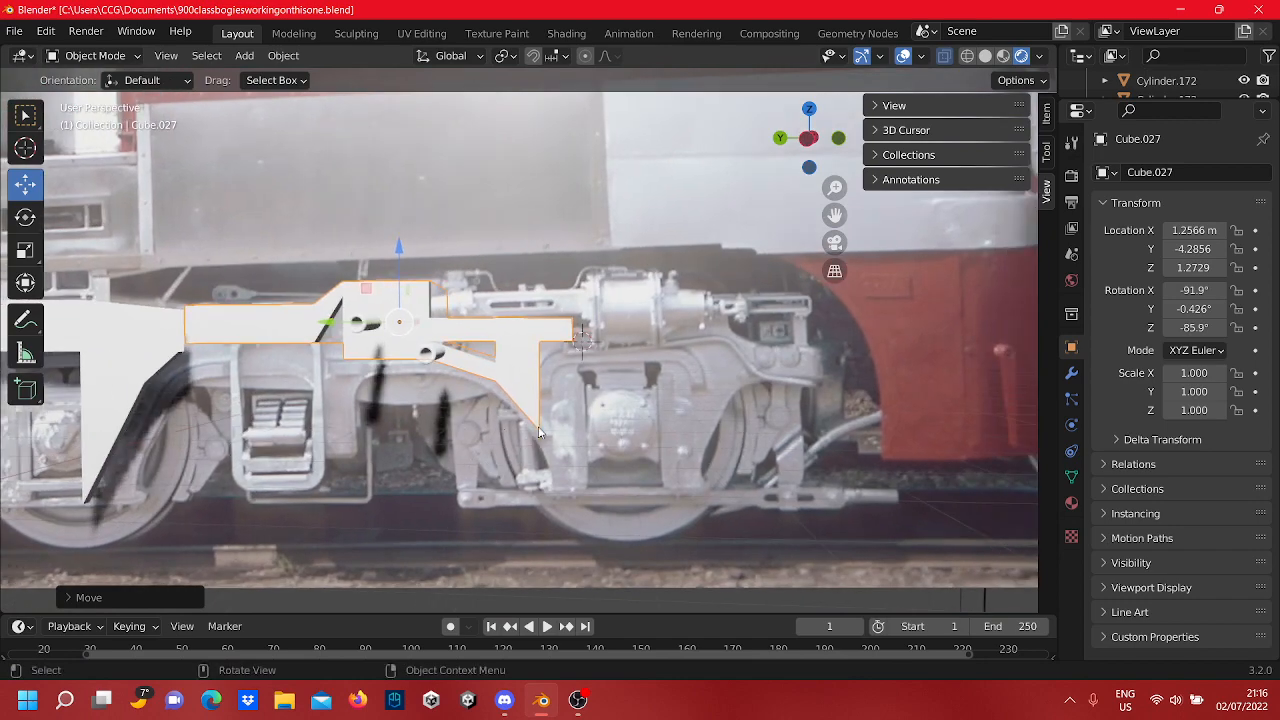
# Step: Move the side frame along global X to about 0.424 m, clear of the photo and the two cylinders
pyautogui.scroll(3, 577, 411)
pyautogui.scroll(1, 577, 410)
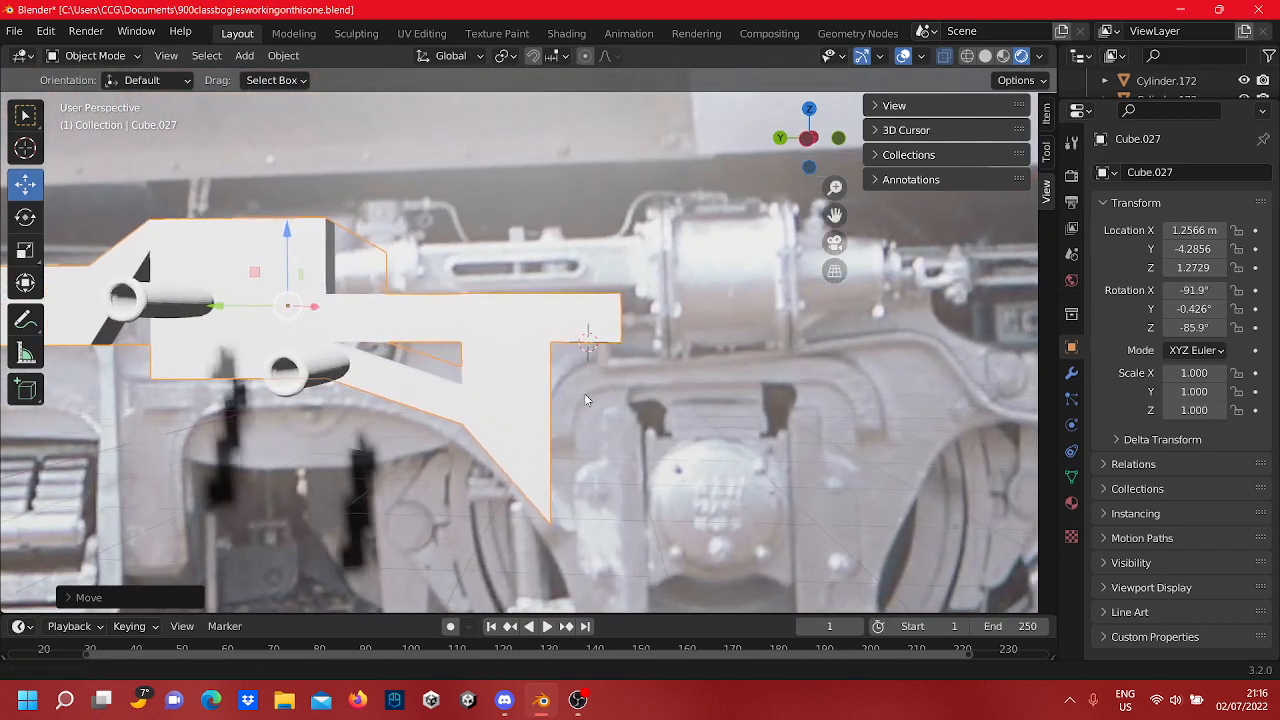
pyautogui.scroll(-3, 584, 393)
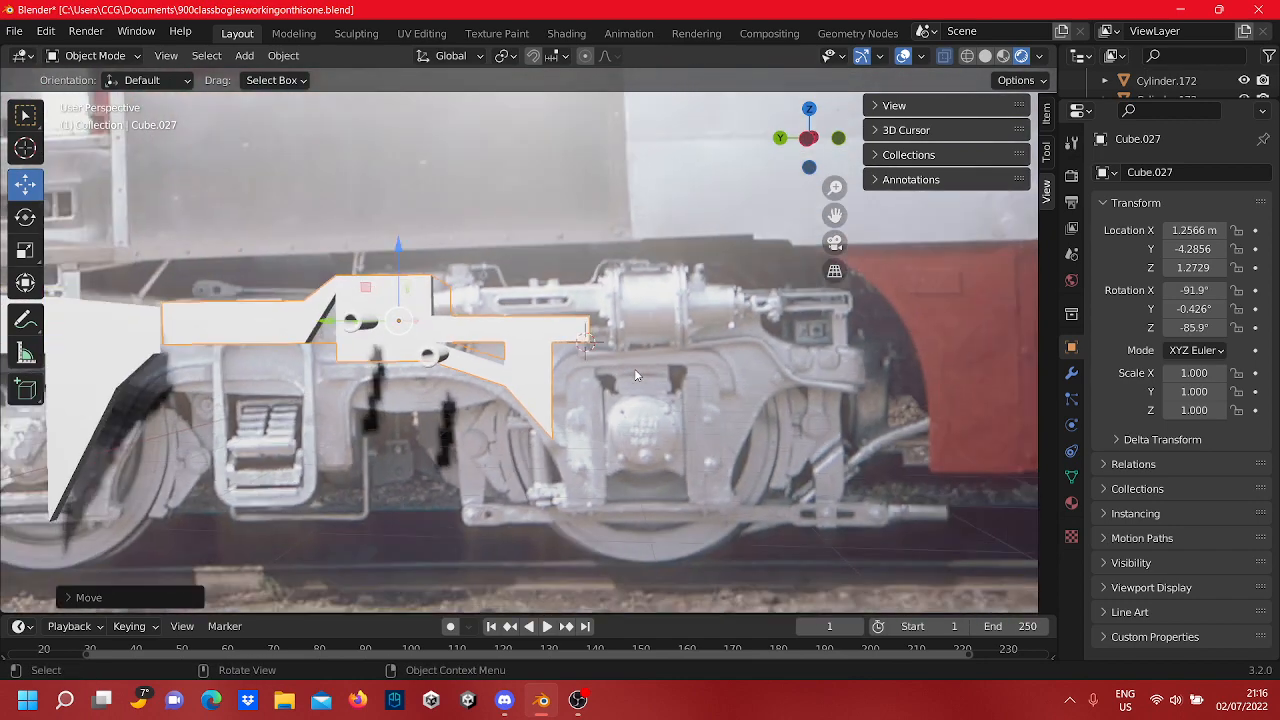
pyautogui.moveTo(635, 370); pyautogui.dragTo(556, 340, button='middle')
pyautogui.moveTo(652, 258); pyautogui.dragTo(480, 404)
pyautogui.moveTo(480, 404); pyautogui.dragTo(518, 436, button='middle')
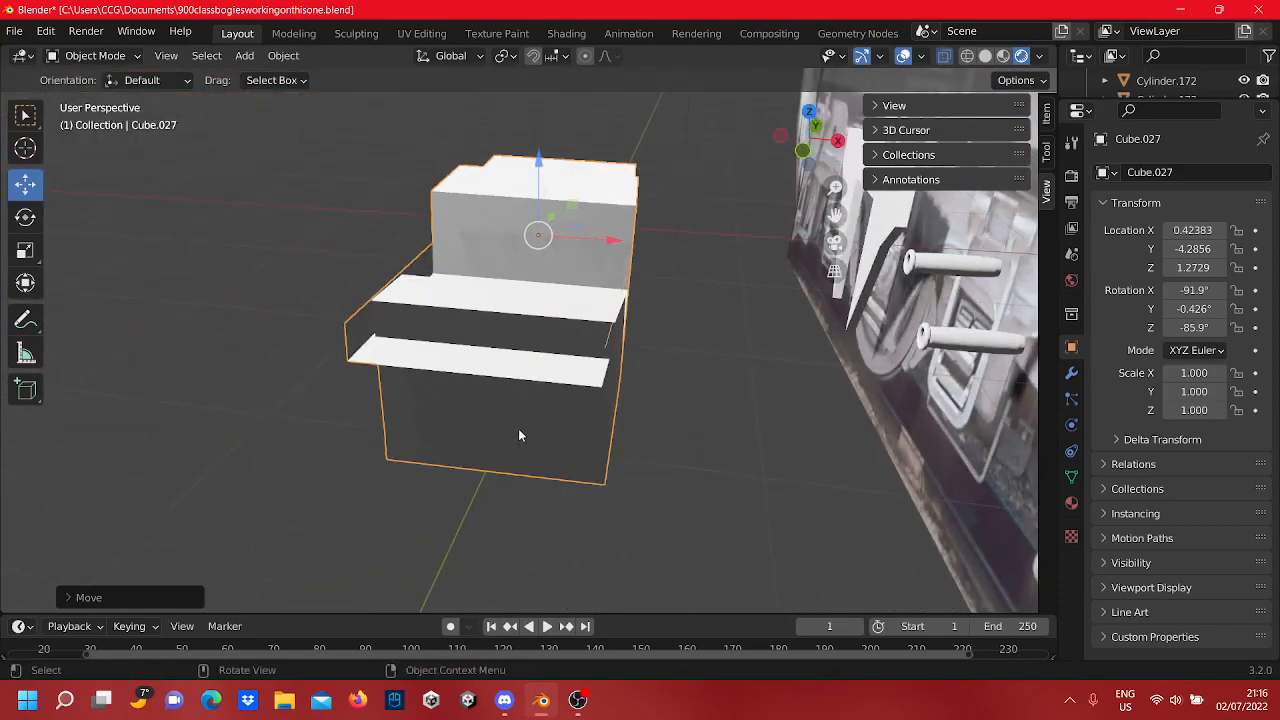
# Step: In front orthographic view, move the side frame to about X 0.176 m and Z 1.3167 m, bringing its protruding block near the world Z axis
pyautogui.click(884, 434)
pyautogui.moveTo(884, 434); pyautogui.dragTo(590, 398, button='middle')
pyautogui.click(603, 366)
pyautogui.press('Tab')
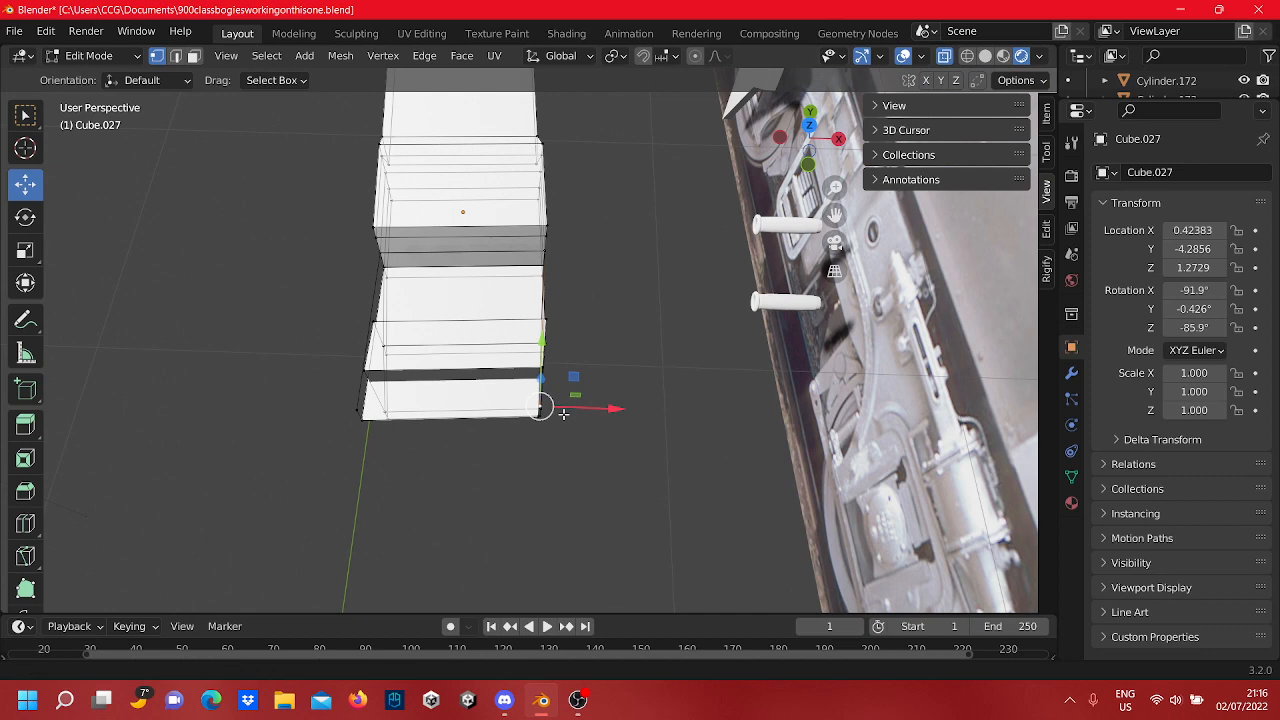
pyautogui.moveTo(622, 311); pyautogui.dragTo(731, 203, button='middle')
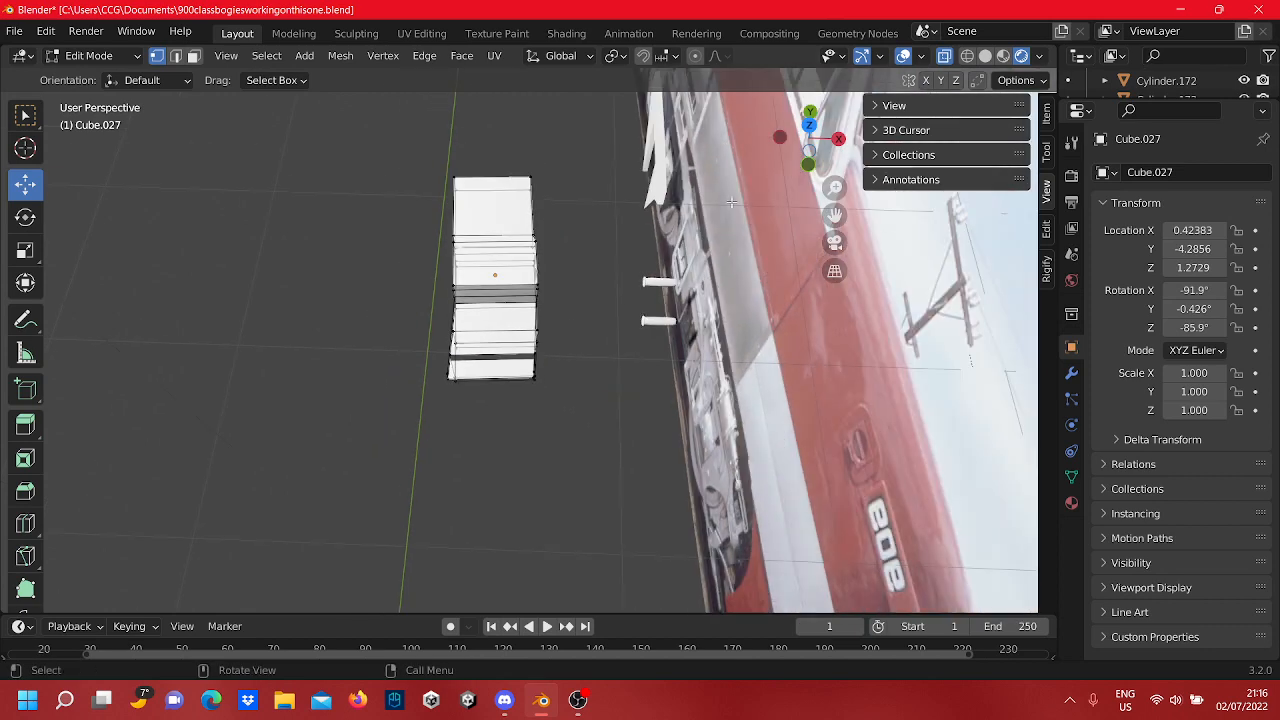
pyautogui.click(809, 165)
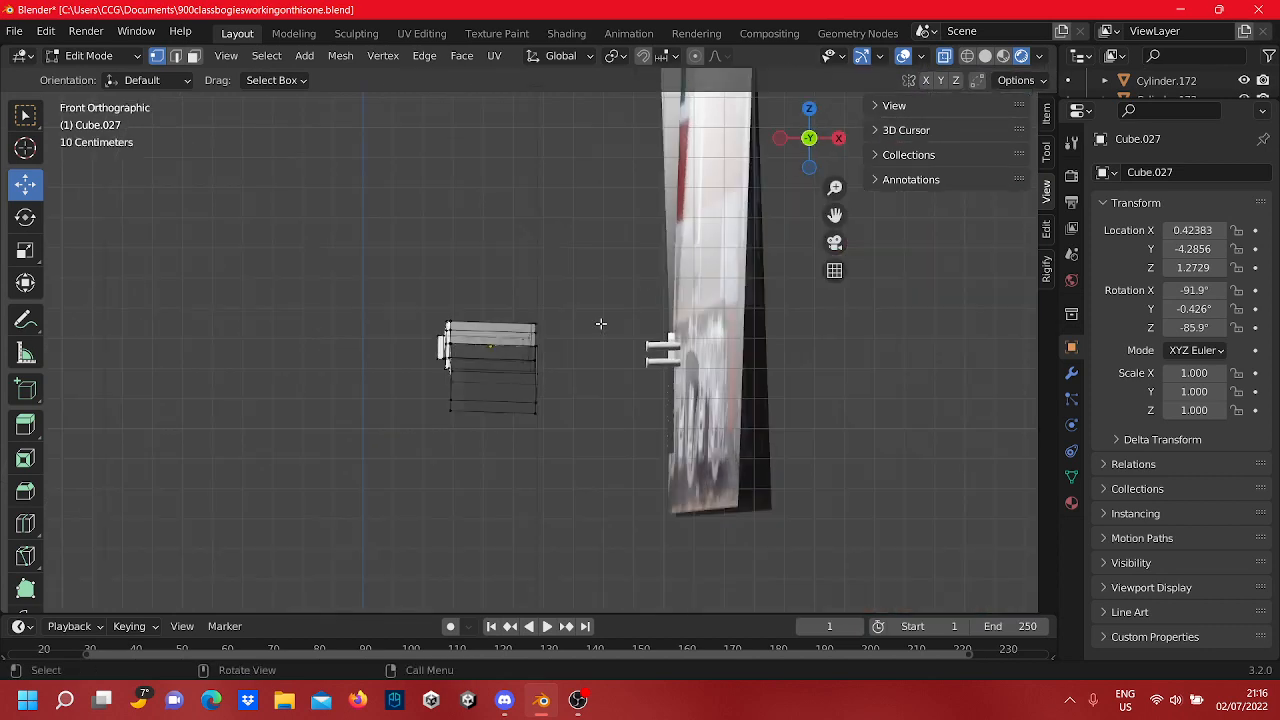
pyautogui.scroll(5, 600, 323)
pyautogui.press('Tab')
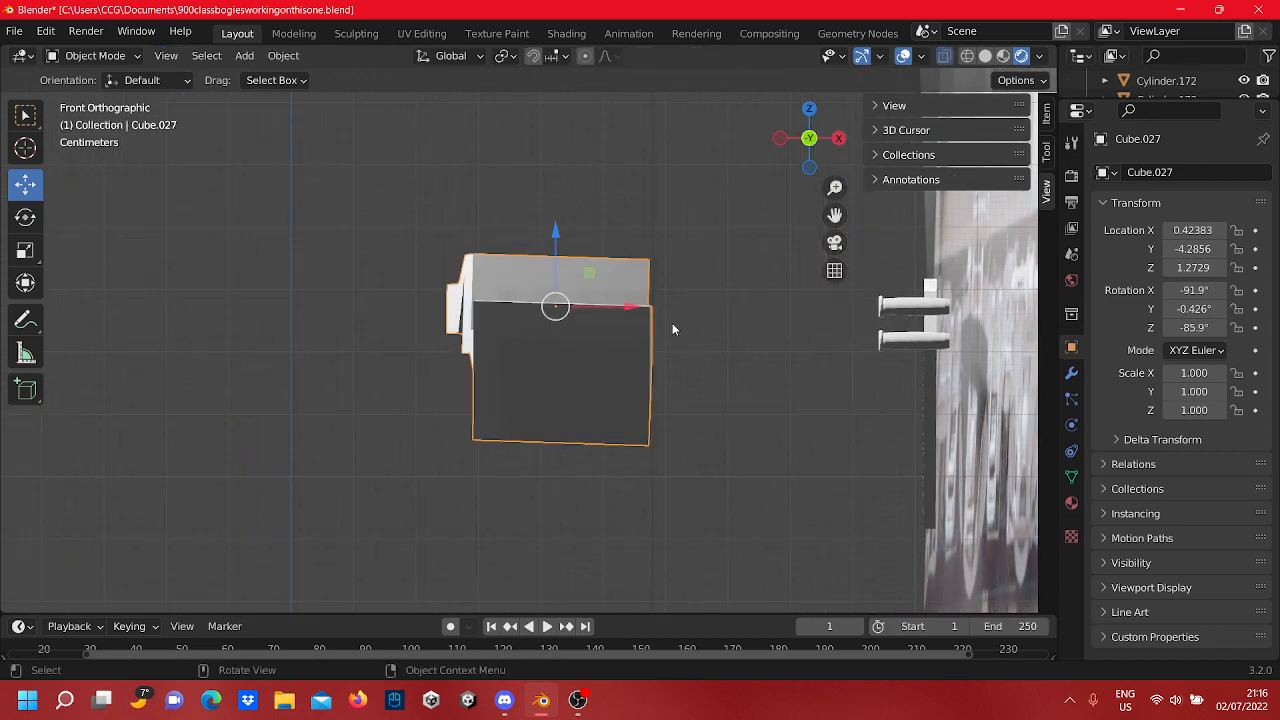
pyautogui.keyDown('shift'); pyautogui.moveTo(518, 233); pyautogui.dragTo(632, 299, button='middle'); pyautogui.keyUp('shift')
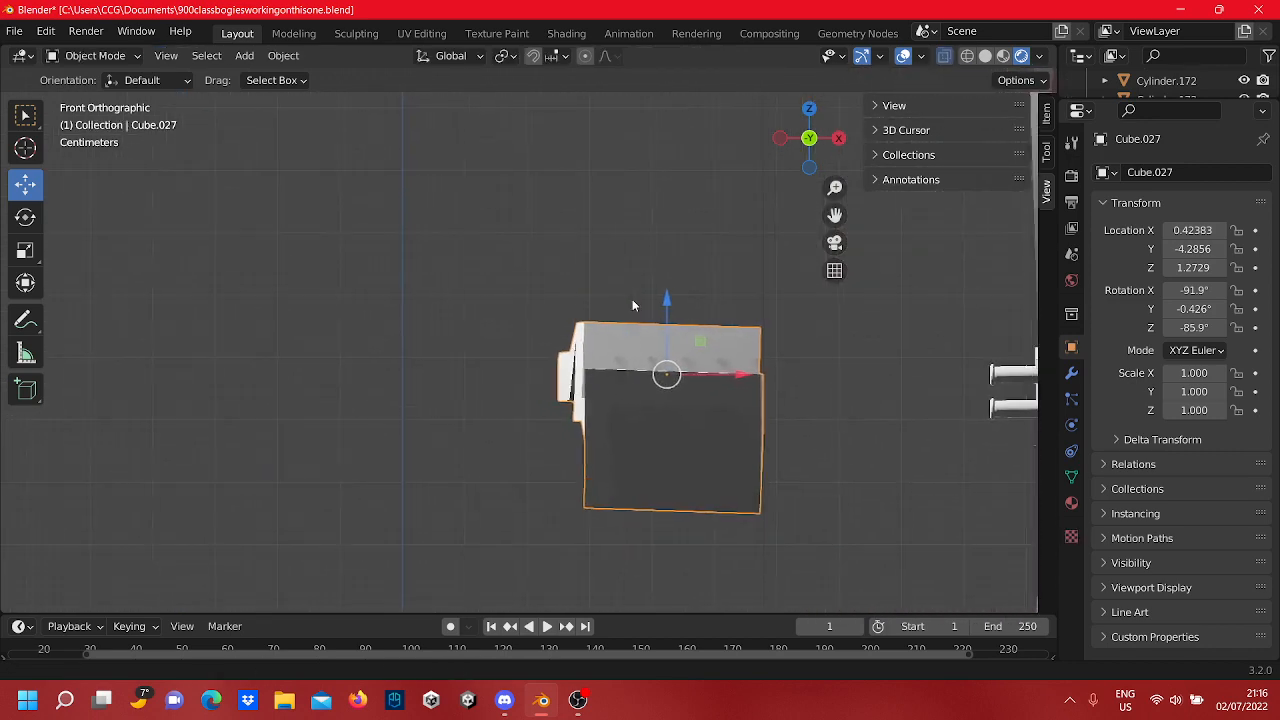
pyautogui.moveTo(673, 302); pyautogui.dragTo(673, 283)
pyautogui.moveTo(731, 352); pyautogui.dragTo(567, 333)
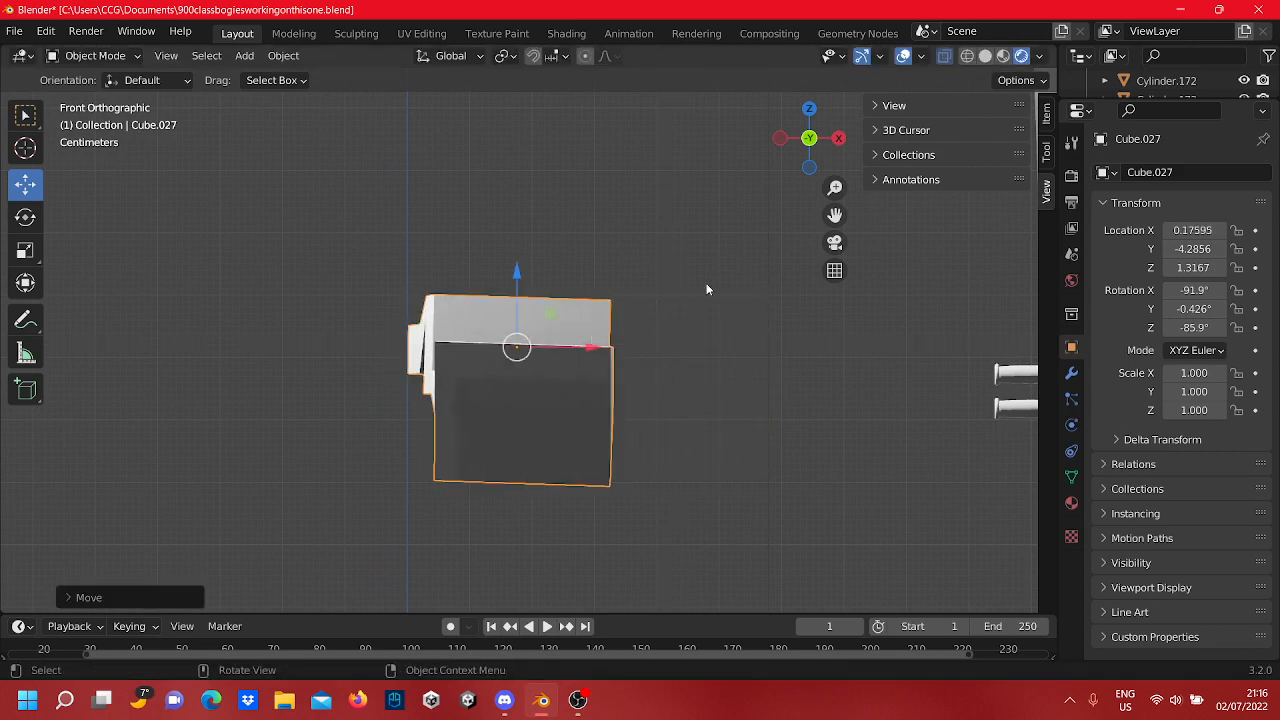
# Step: In wireframe mesh editing, move the protruding block's upper outer vertex onto the world Z axis line and lower it slightly
pyautogui.click(966, 56)
pyautogui.scroll(4, 589, 239)
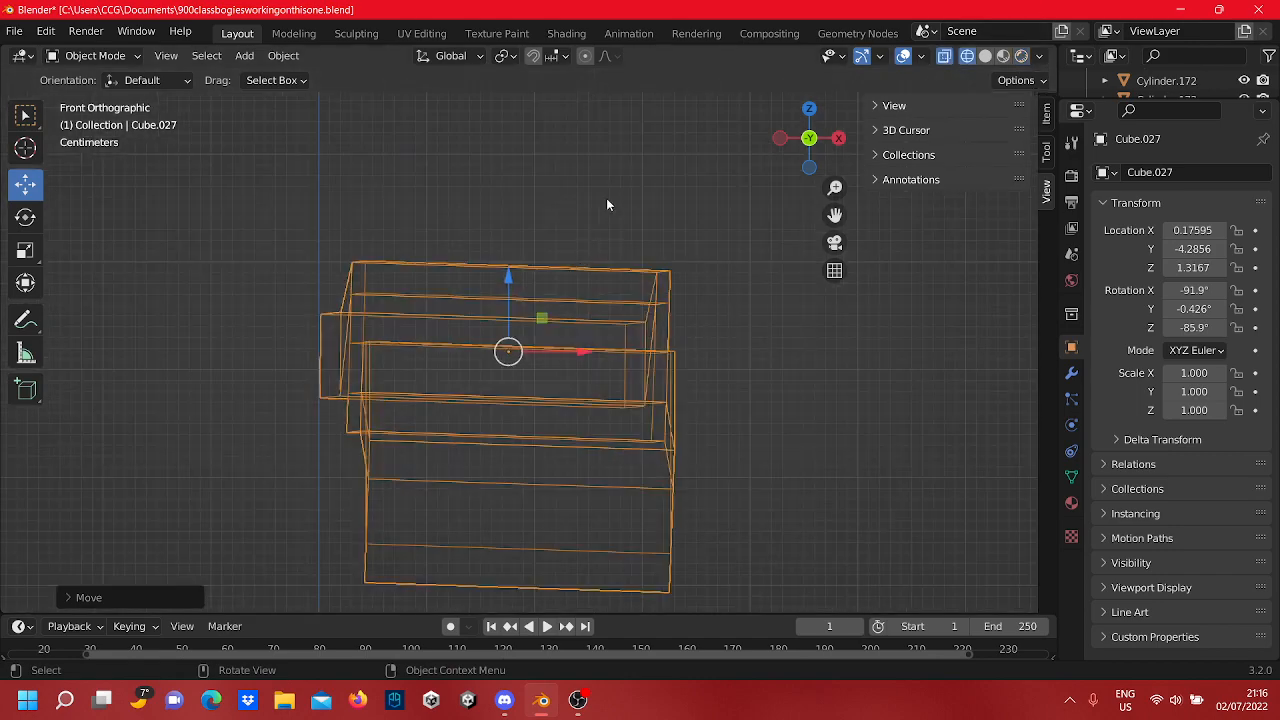
pyautogui.scroll(2, 606, 211)
pyautogui.press('Tab')
pyautogui.scroll(3, 423, 166)
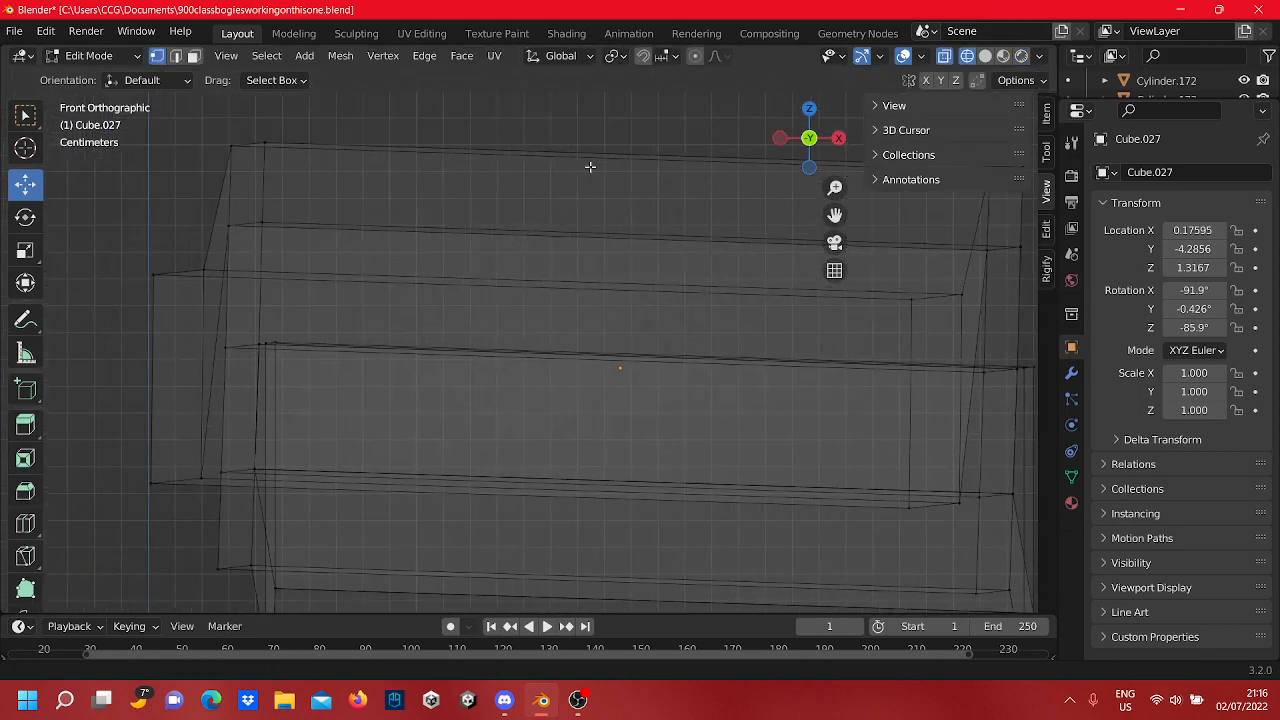
pyautogui.keyDown('shift'); pyautogui.moveTo(528, 188); pyautogui.dragTo(666, 180, button='middle'); pyautogui.keyUp('shift')
pyautogui.keyDown('shift'); pyautogui.moveTo(482, 232); pyautogui.dragTo(555, 277, button='middle'); pyautogui.keyUp('shift')
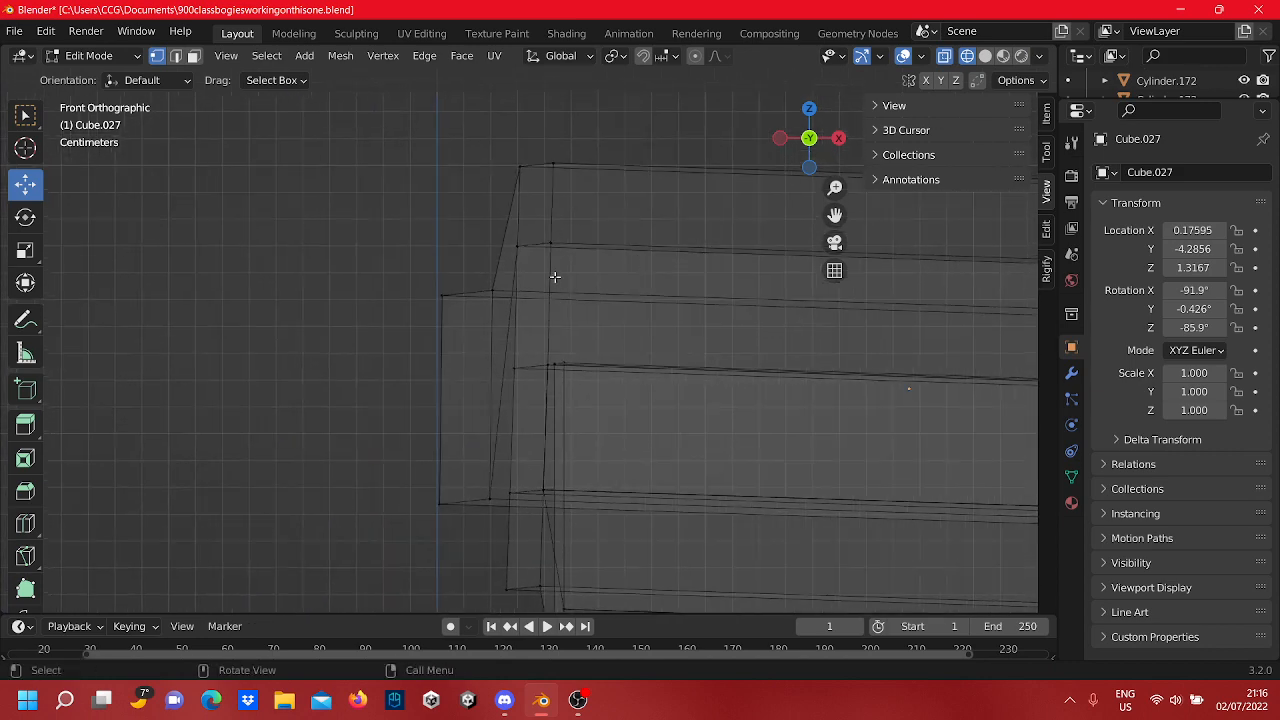
pyautogui.keyDown('shift'); pyautogui.moveTo(479, 404); pyautogui.dragTo(526, 314, button='middle'); pyautogui.keyUp('shift')
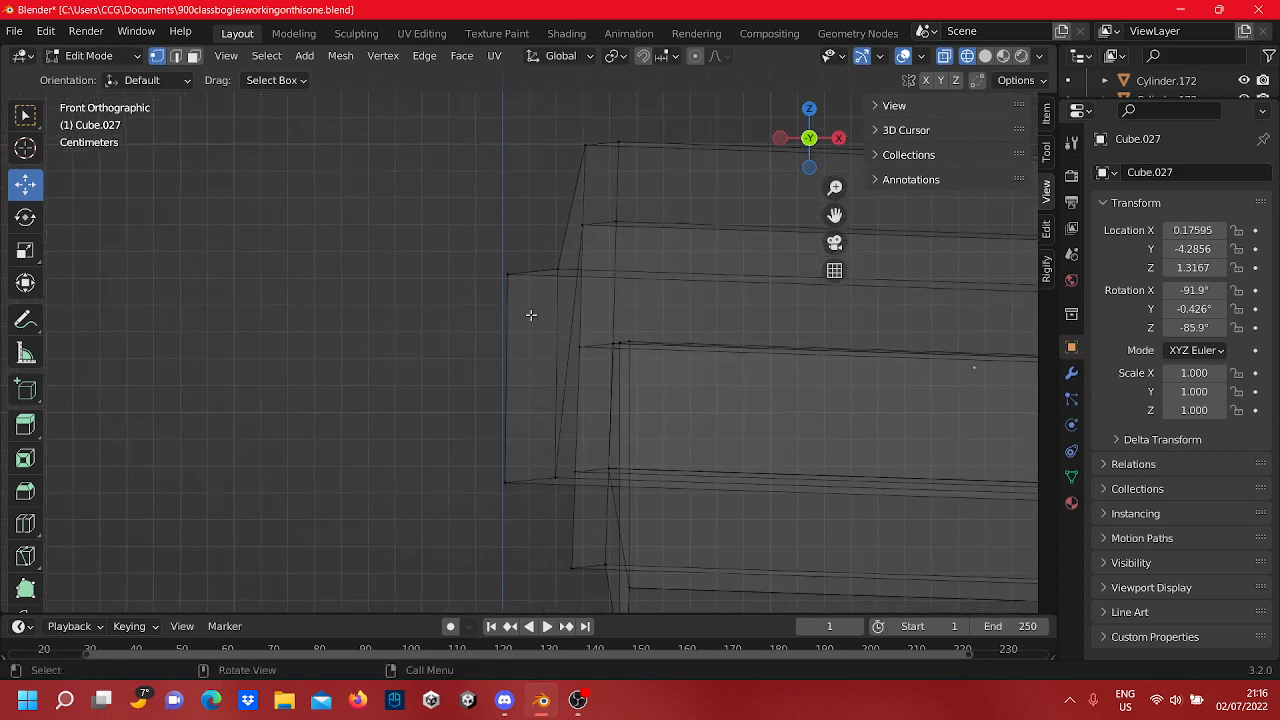
pyautogui.moveTo(477, 223); pyautogui.dragTo(518, 292)
pyautogui.scroll(3, 500, 287)
pyautogui.keyDown('shift'); pyautogui.moveTo(519, 248); pyautogui.dragTo(537, 363, button='middle'); pyautogui.keyUp('shift')
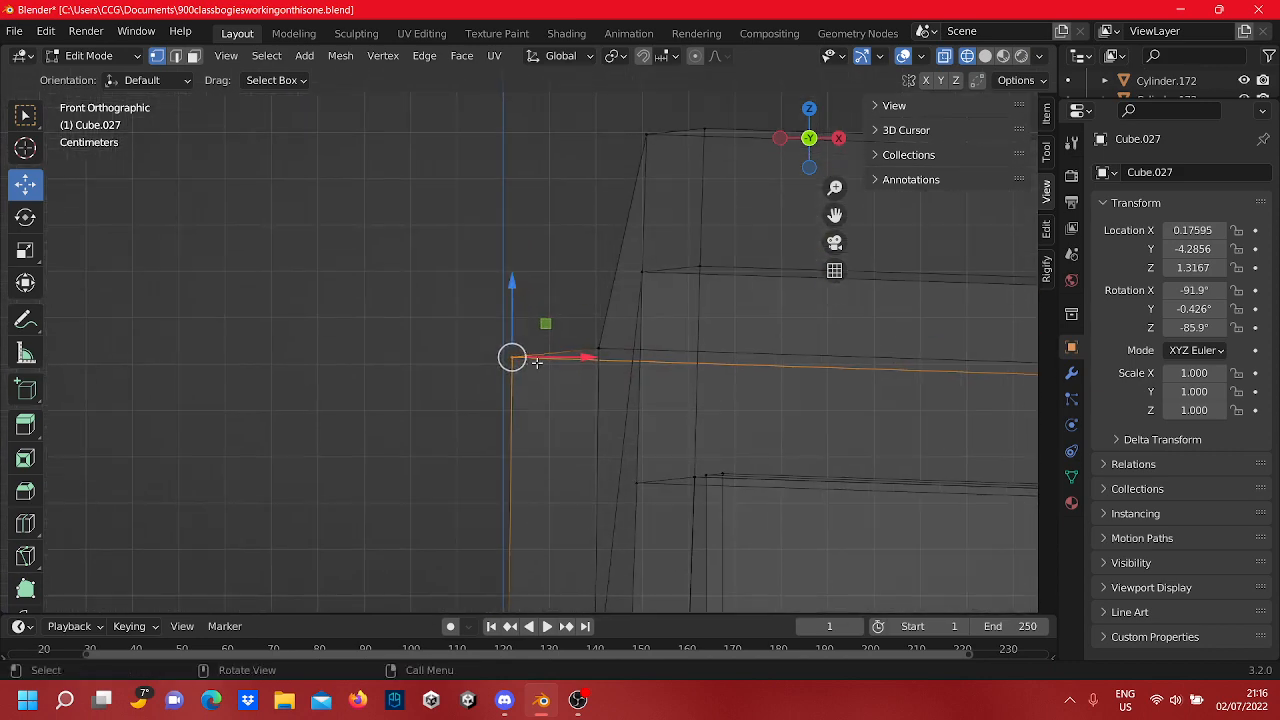
pyautogui.moveTo(535, 362); pyautogui.dragTo(525, 364)
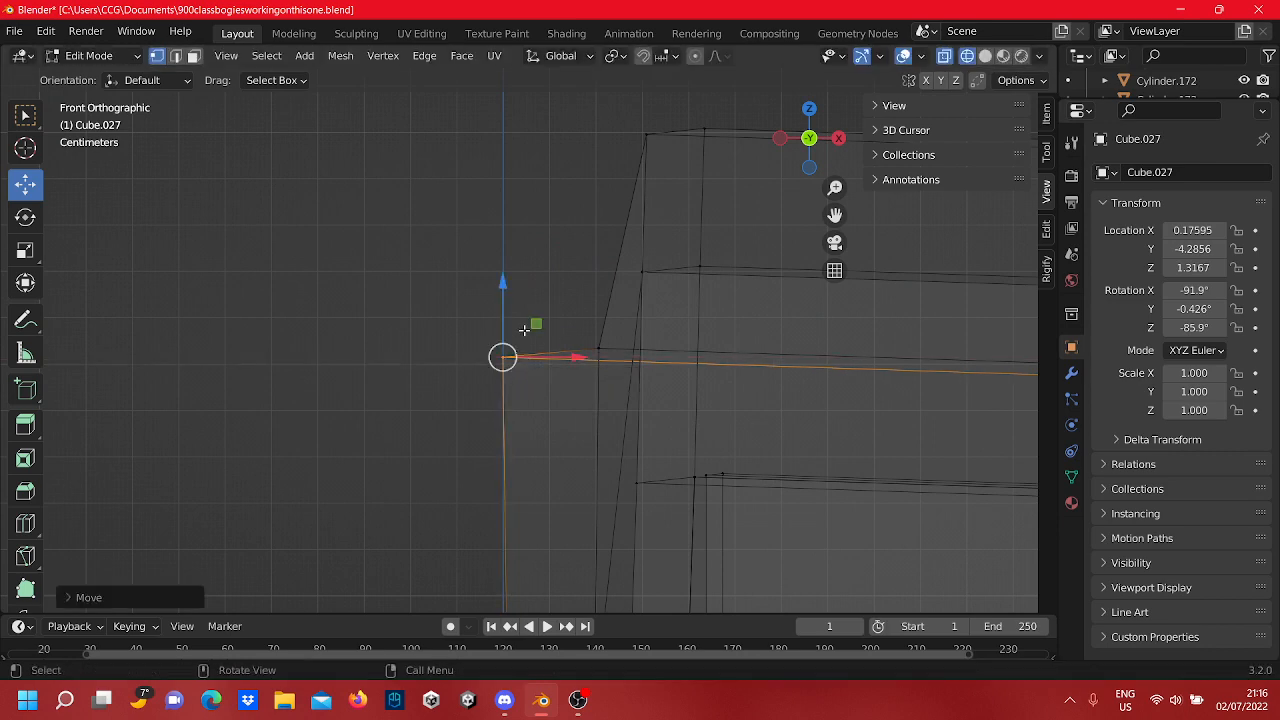
pyautogui.moveTo(510, 298); pyautogui.dragTo(505, 311)
pyautogui.click(525, 479)
# Step: Move the protruding block's lower outer vertex onto the world Z axis line and raise it slightly
pyautogui.keyDown('shift'); pyautogui.moveTo(535, 501); pyautogui.dragTo(571, 578, button='middle'); pyautogui.keyUp('shift')
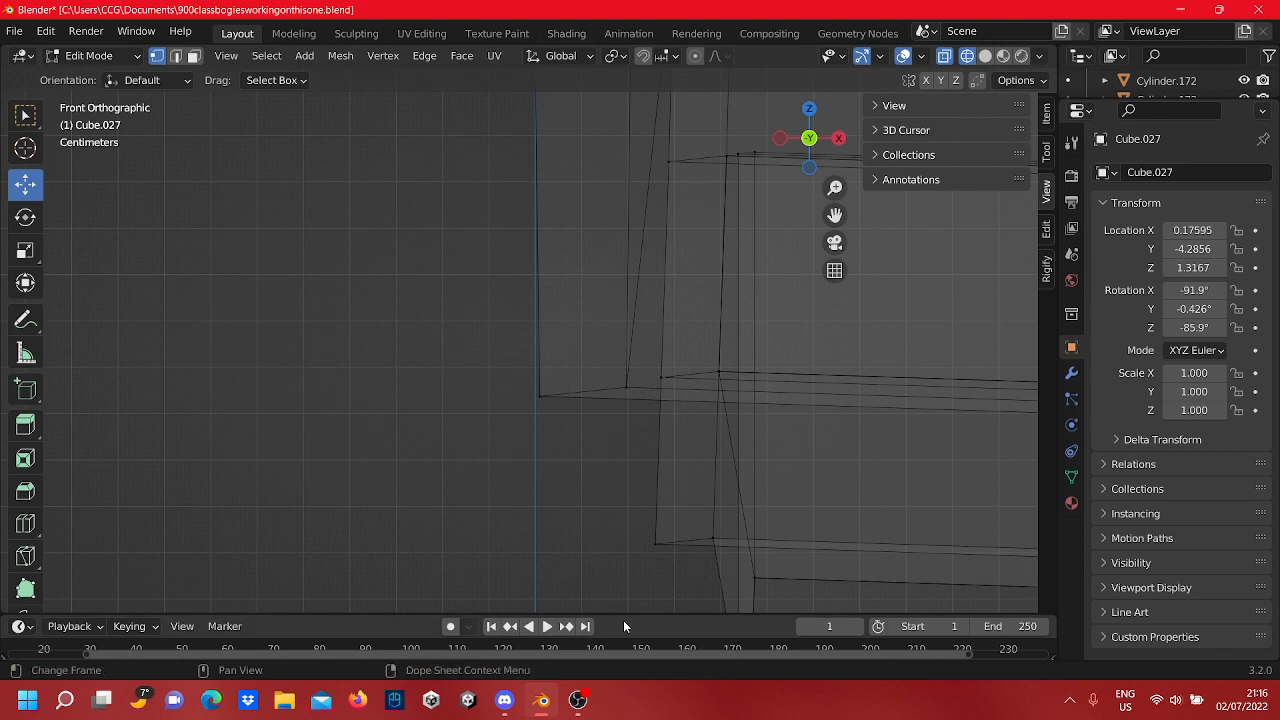
pyautogui.moveTo(549, 427); pyautogui.dragTo(590, 373)
pyautogui.click(584, 424)
# Step: Shift the vertex beside the block's upper outer corner about 0.021 m along negative X onto the Z axis and lower it level with that corner
pyautogui.scroll(-8, 577, 440)
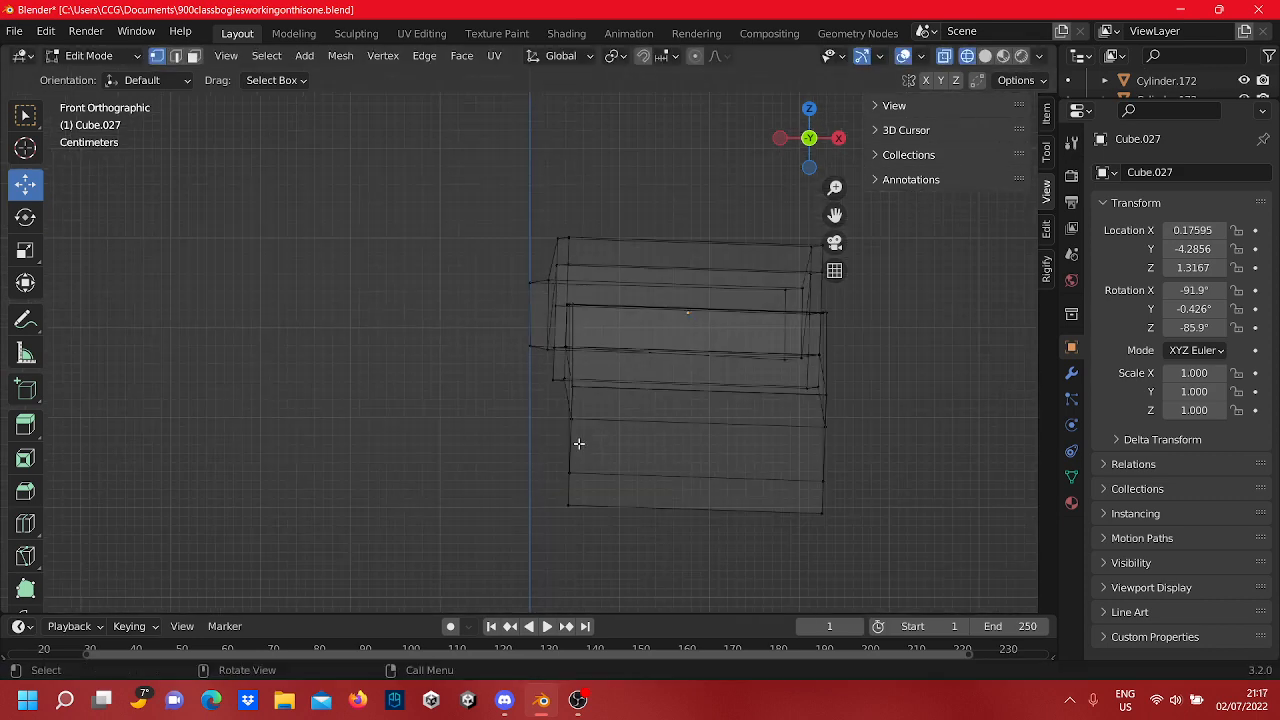
pyautogui.scroll(3, 578, 442)
pyautogui.scroll(3, 584, 237)
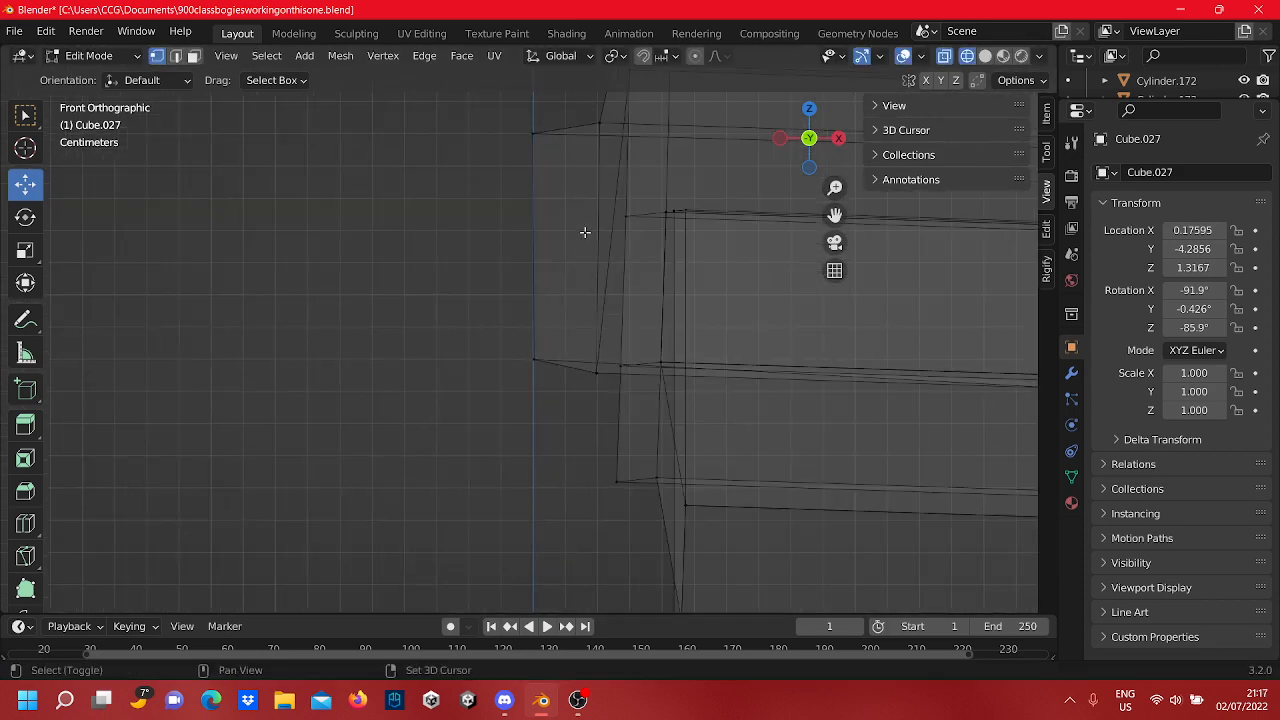
pyautogui.keyDown('shift'); pyautogui.moveTo(585, 232); pyautogui.dragTo(531, 403, button='middle'); pyautogui.keyUp('shift')
pyautogui.click(550, 298)
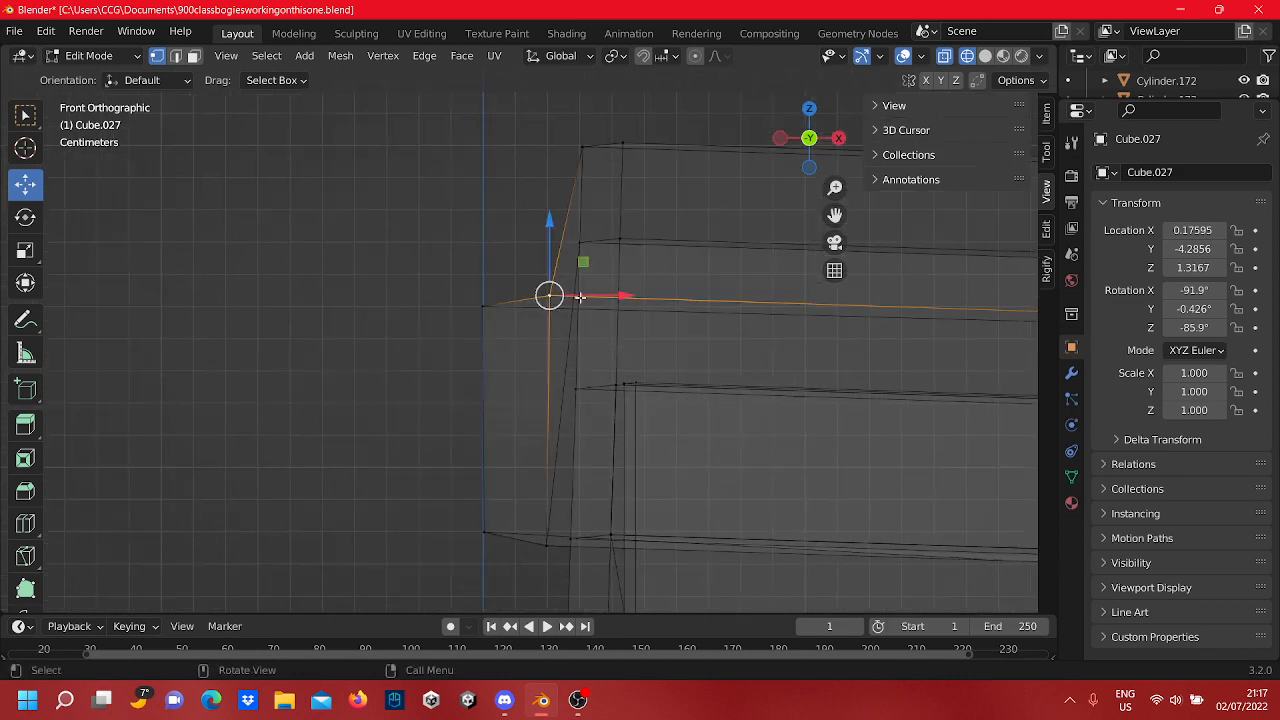
pyautogui.moveTo(580, 297); pyautogui.dragTo(516, 307)
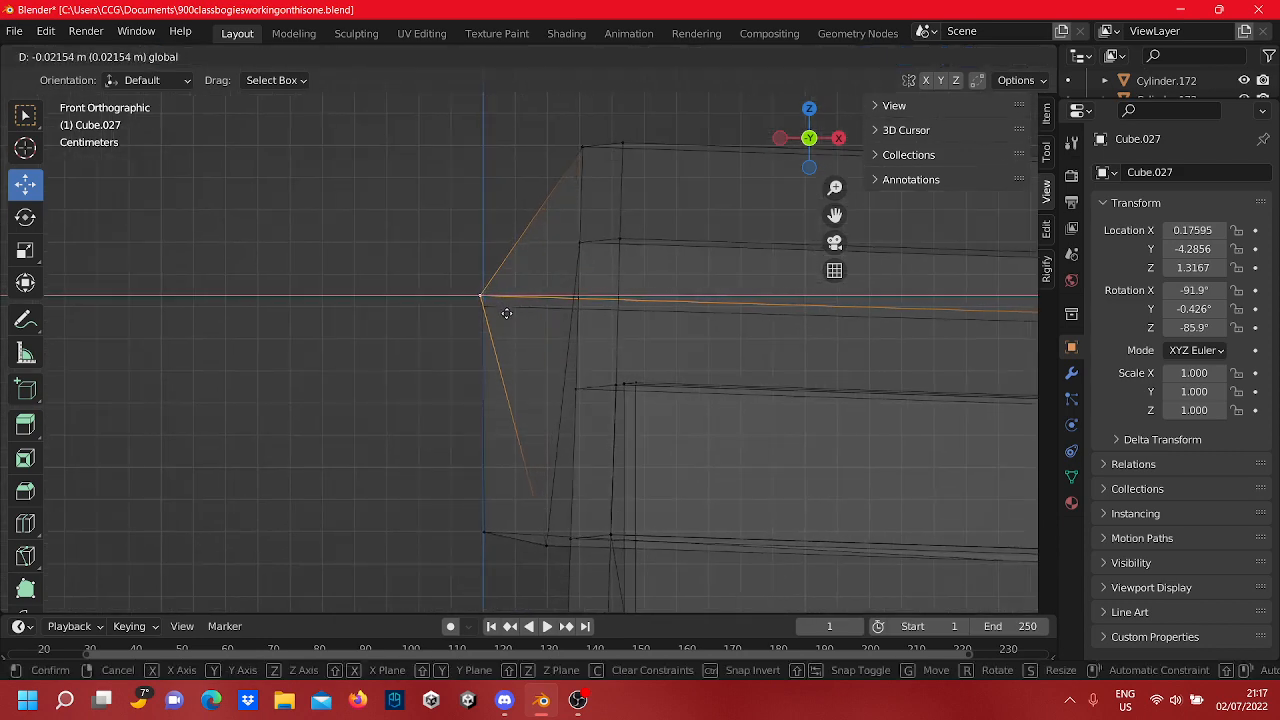
pyautogui.moveTo(510, 314); pyautogui.dragTo(508, 312)
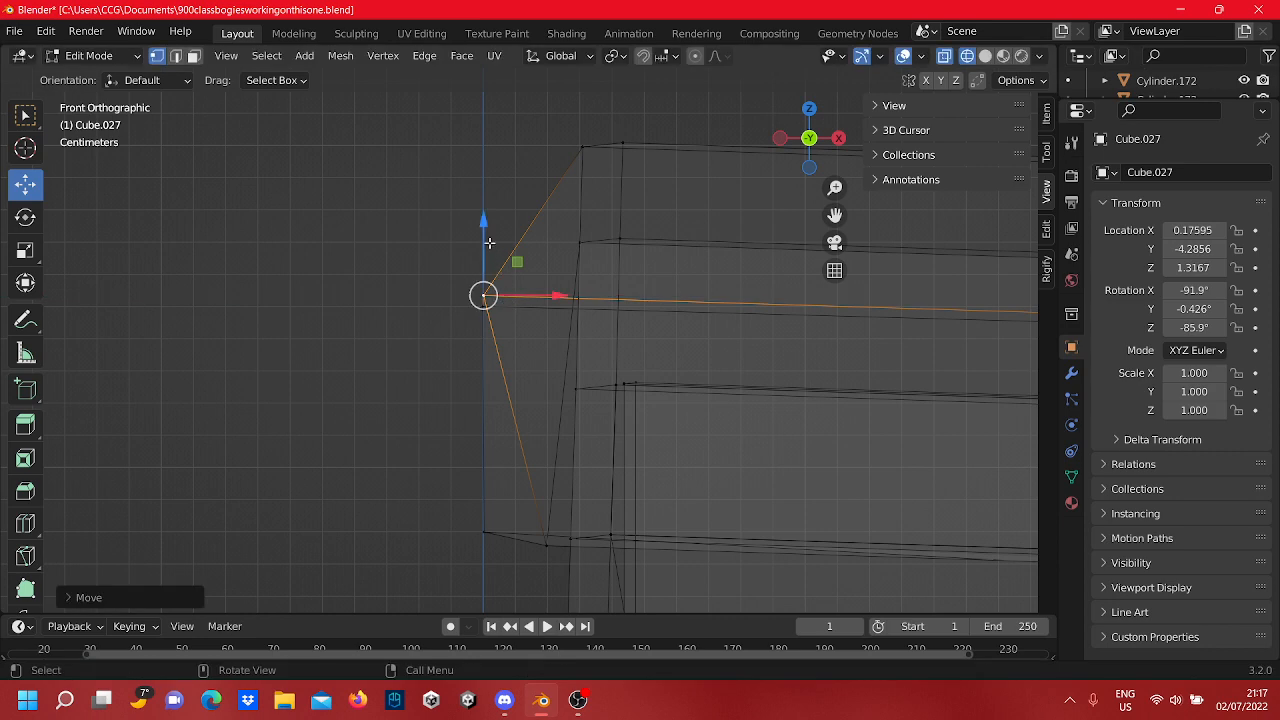
pyautogui.moveTo(485, 243); pyautogui.dragTo(484, 253)
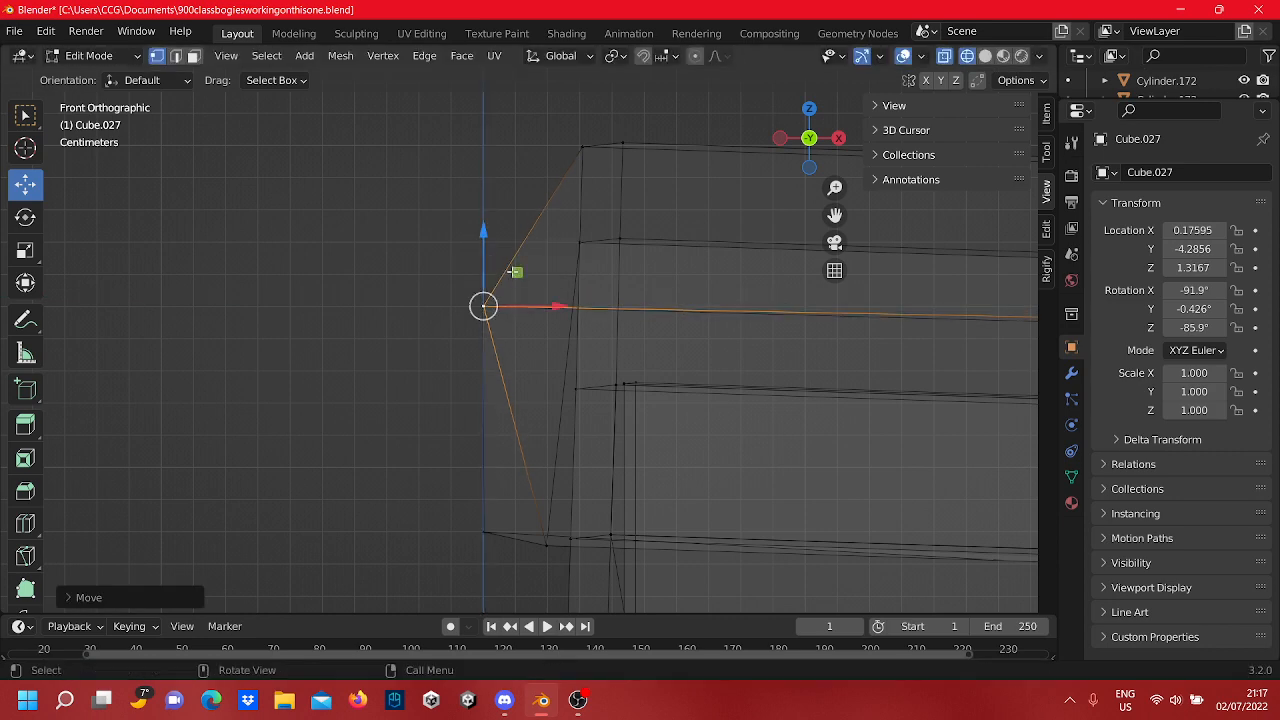
pyautogui.click(523, 222)
# Step: Shift the vertex beside the block's lower outer corner onto the Z axis line and raise it level with that corner
pyautogui.keyDown('shift'); pyautogui.moveTo(515, 344); pyautogui.dragTo(596, 152, button='middle'); pyautogui.keyUp('shift')
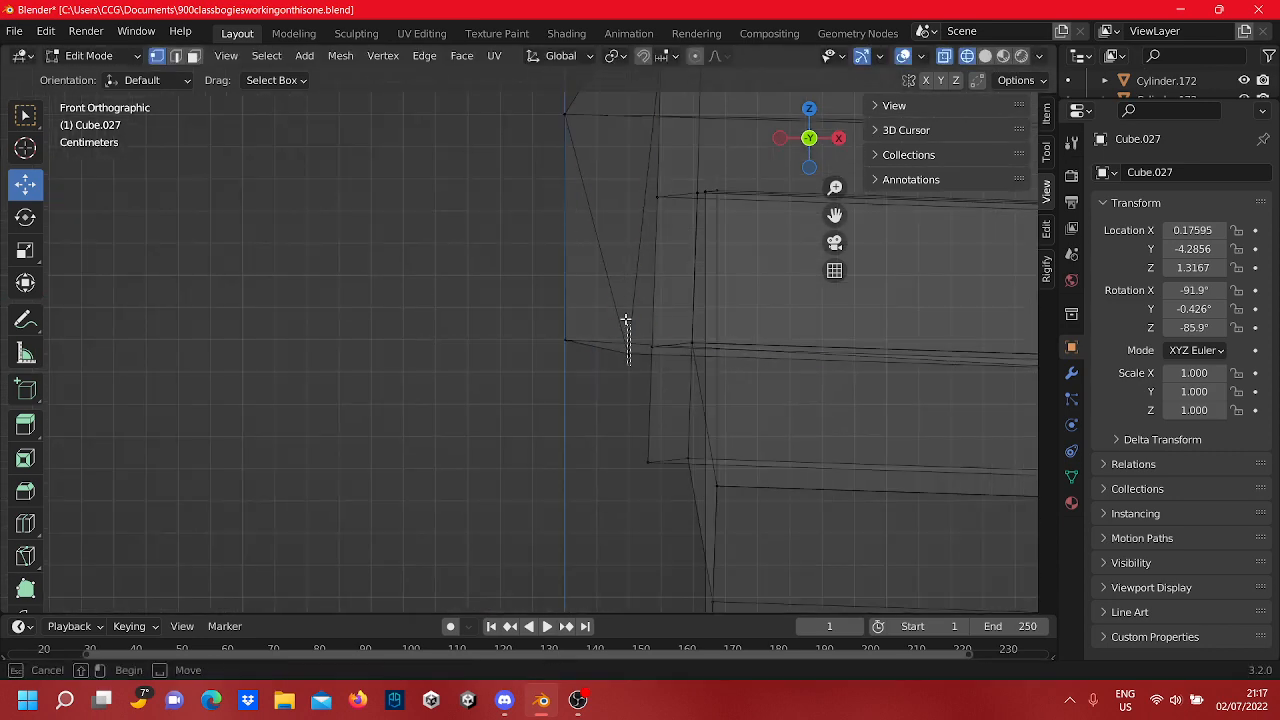
pyautogui.click(627, 348)
pyautogui.moveTo(676, 357); pyautogui.dragTo(609, 371)
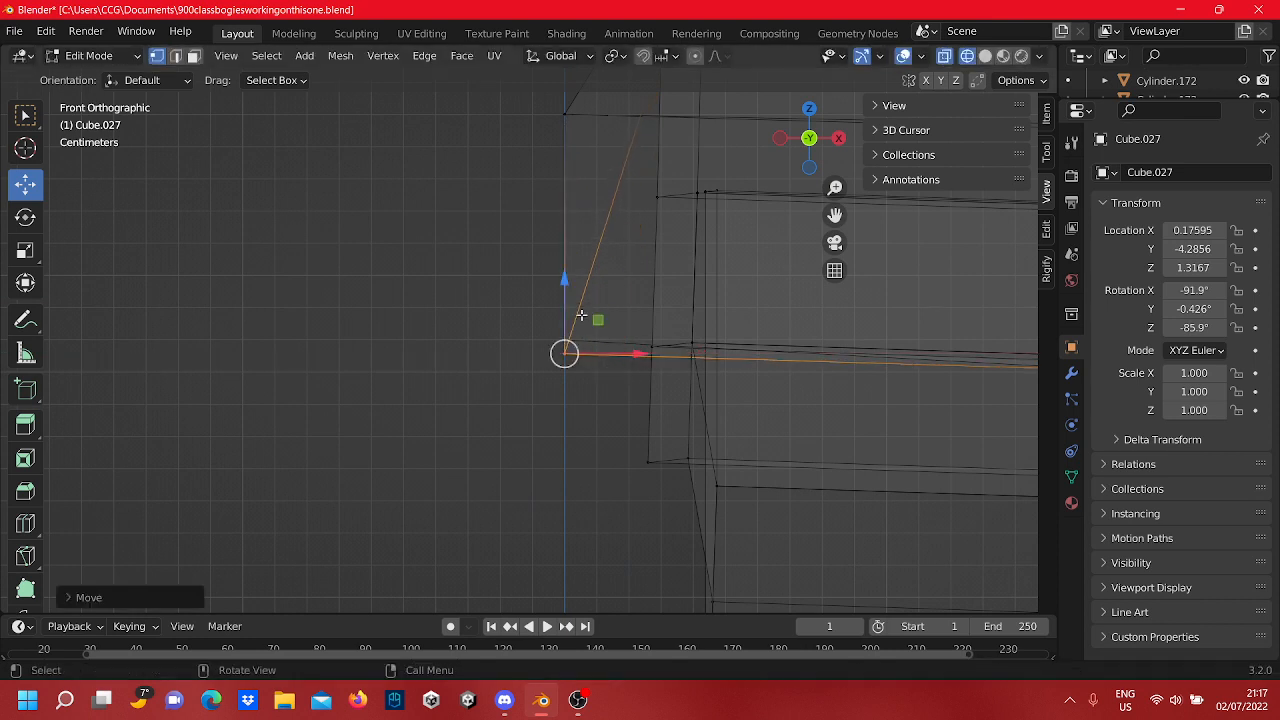
pyautogui.moveTo(563, 309); pyautogui.dragTo(563, 296)
# Step: Select the two nearer outer vertices at the top of the upper beam and move them along negative X onto the Z axis line
pyautogui.scroll(-6, 537, 312)
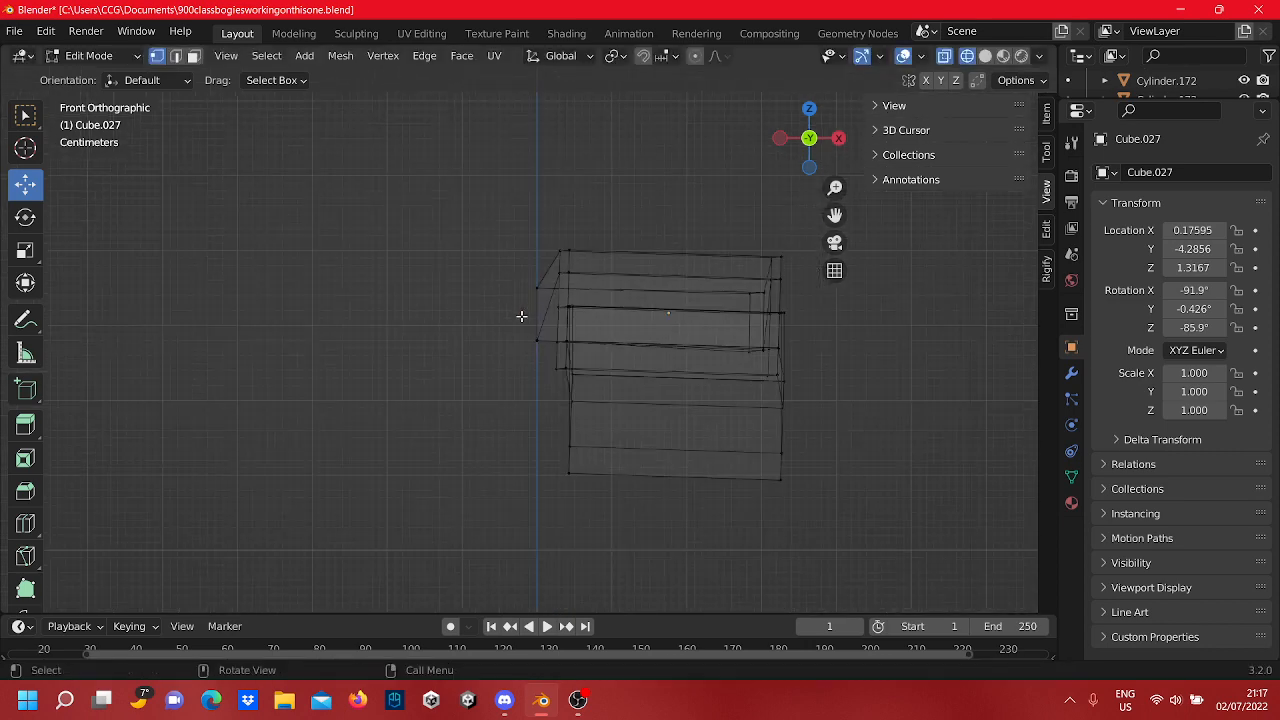
pyautogui.keyDown('shift'); pyautogui.moveTo(521, 316); pyautogui.dragTo(478, 367, button='middle'); pyautogui.keyUp('shift')
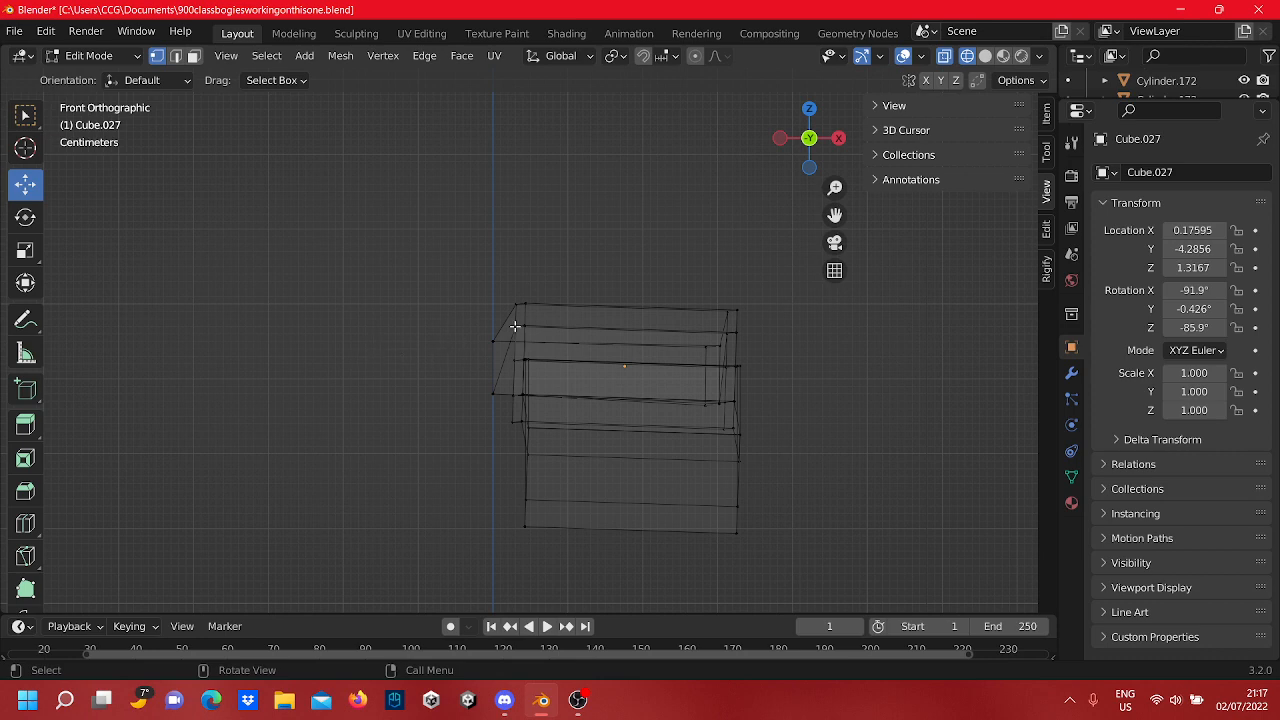
pyautogui.scroll(5, 515, 304)
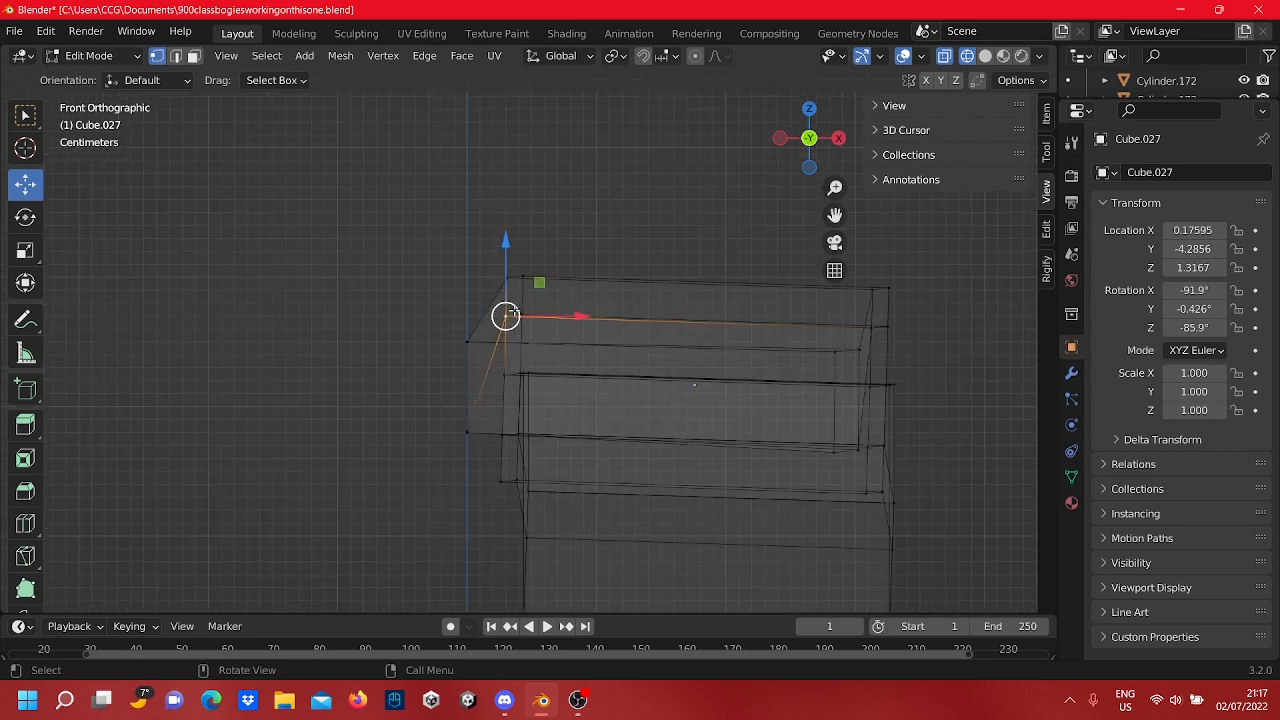
pyautogui.keyDown('shift'); pyautogui.click(498, 234); pyautogui.keyUp('shift')
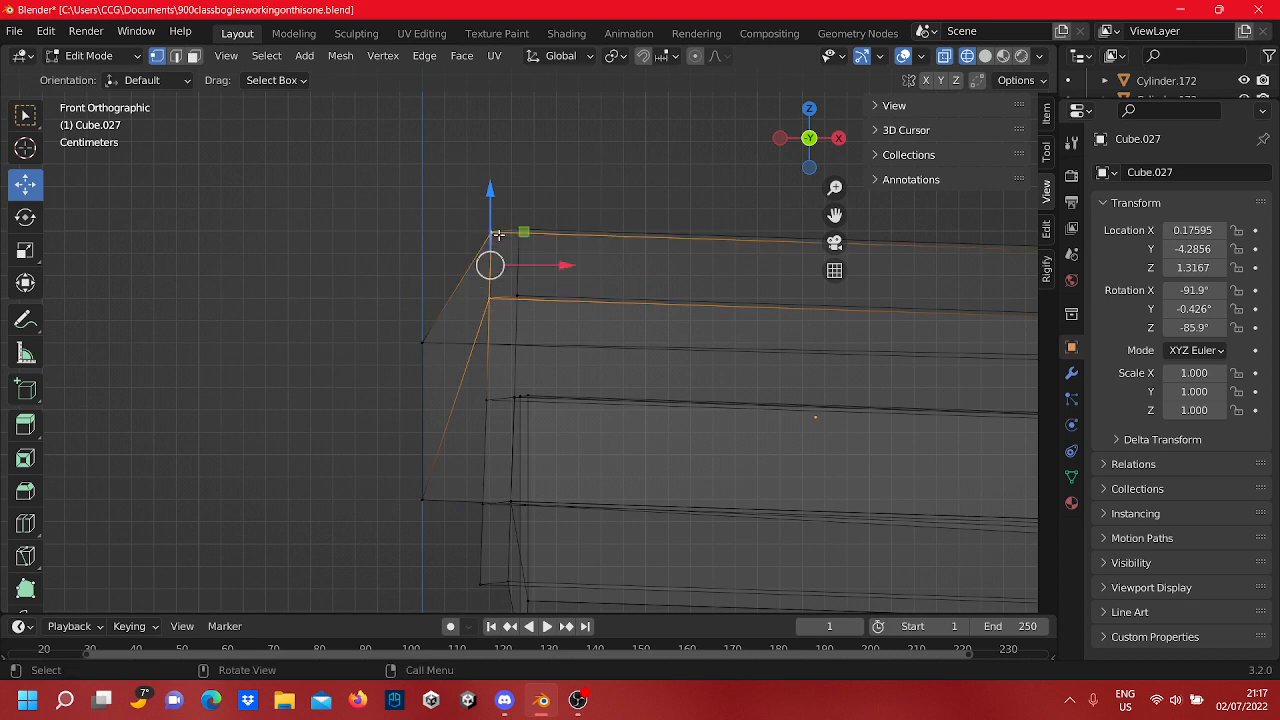
pyautogui.moveTo(560, 264); pyautogui.dragTo(474, 277)
# Step: Move the second pair of vertices at the upper beam's top end about 0.042 m along negative X onto the Z axis line
pyautogui.click(510, 200)
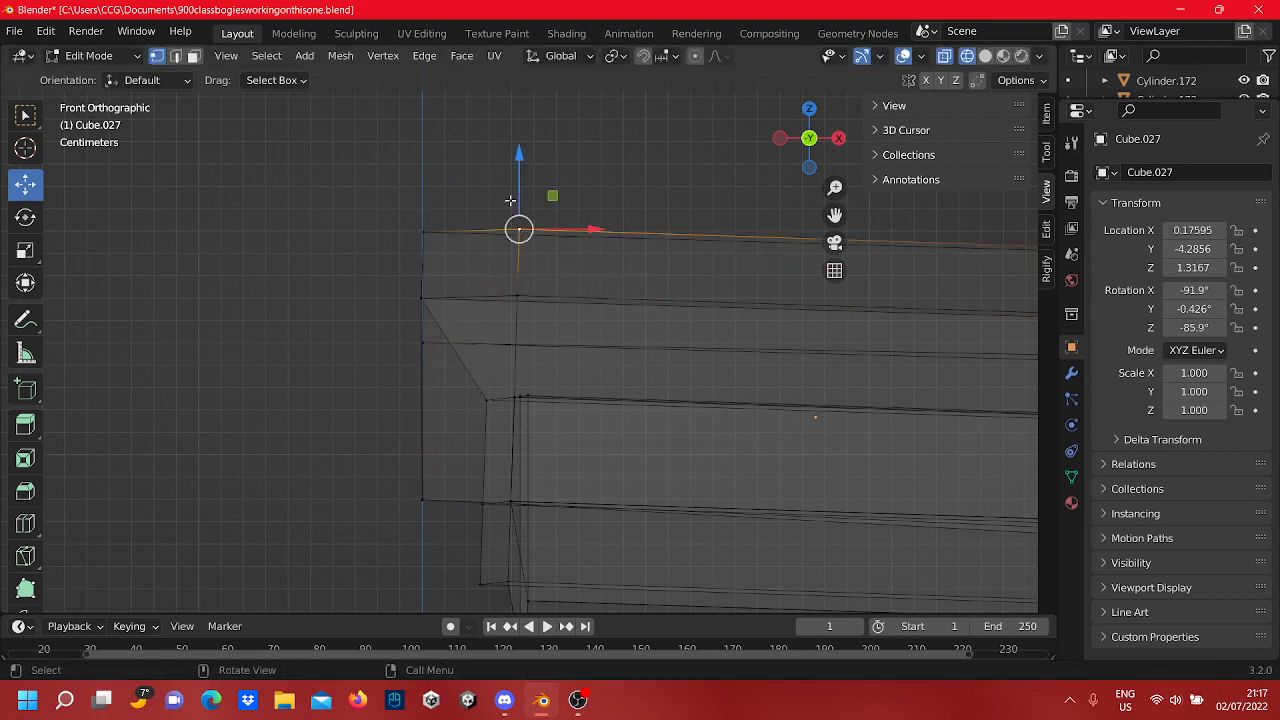
pyautogui.click(637, 117)
pyautogui.moveTo(543, 329); pyautogui.dragTo(487, 200)
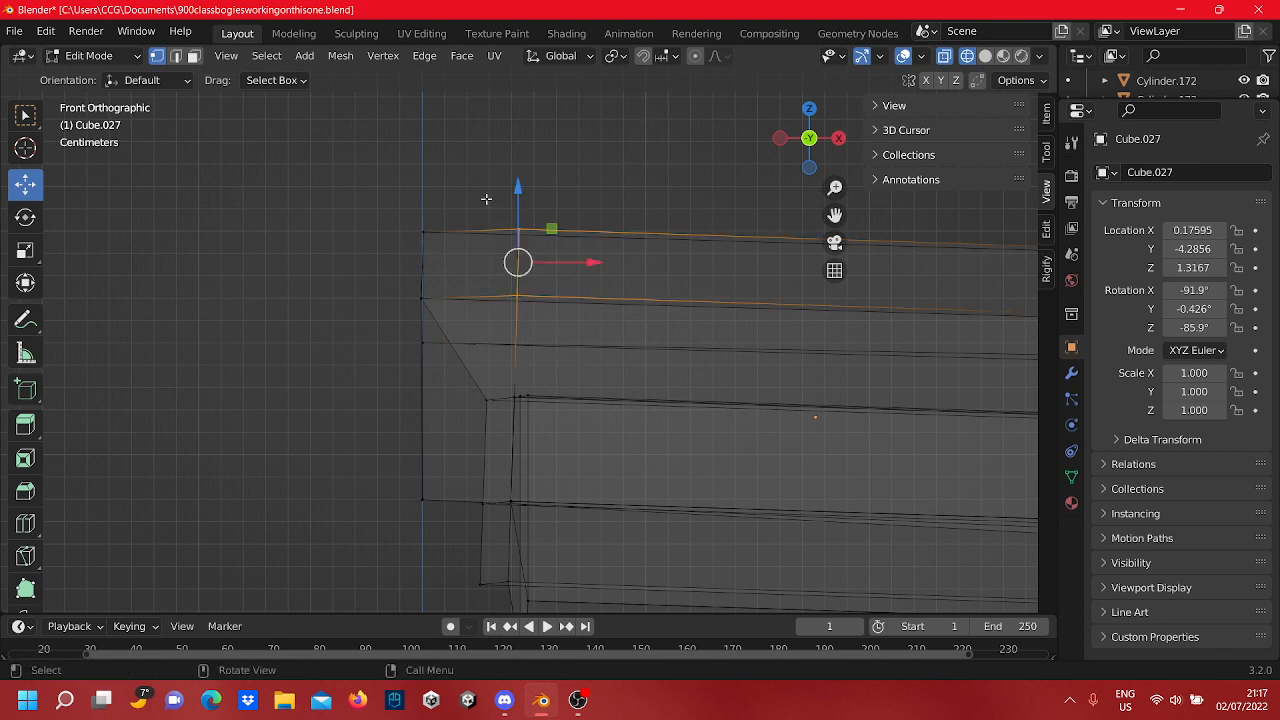
pyautogui.moveTo(573, 261); pyautogui.dragTo(496, 248)
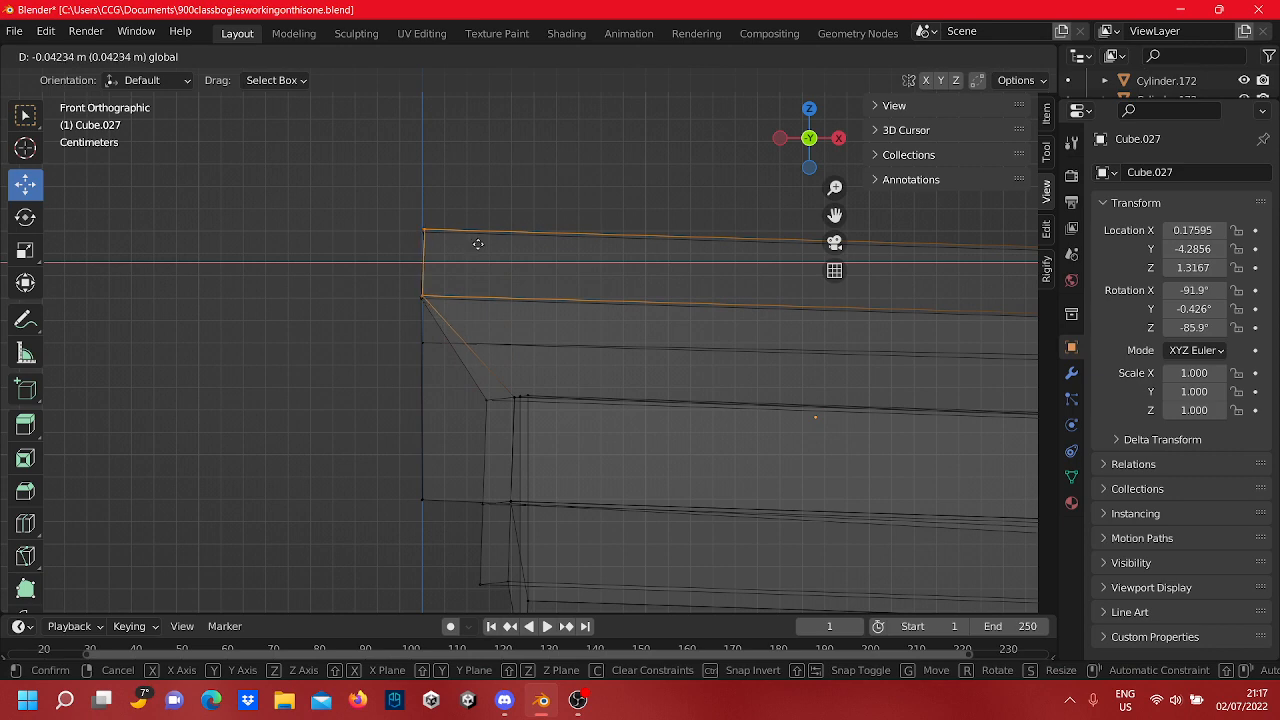
pyautogui.moveTo(475, 244); pyautogui.dragTo(474, 244)
# Step: Nudge the upper beam's lower corner vertex that overshoots the world Z axis back along X onto the line
pyautogui.scroll(4, 455, 250)
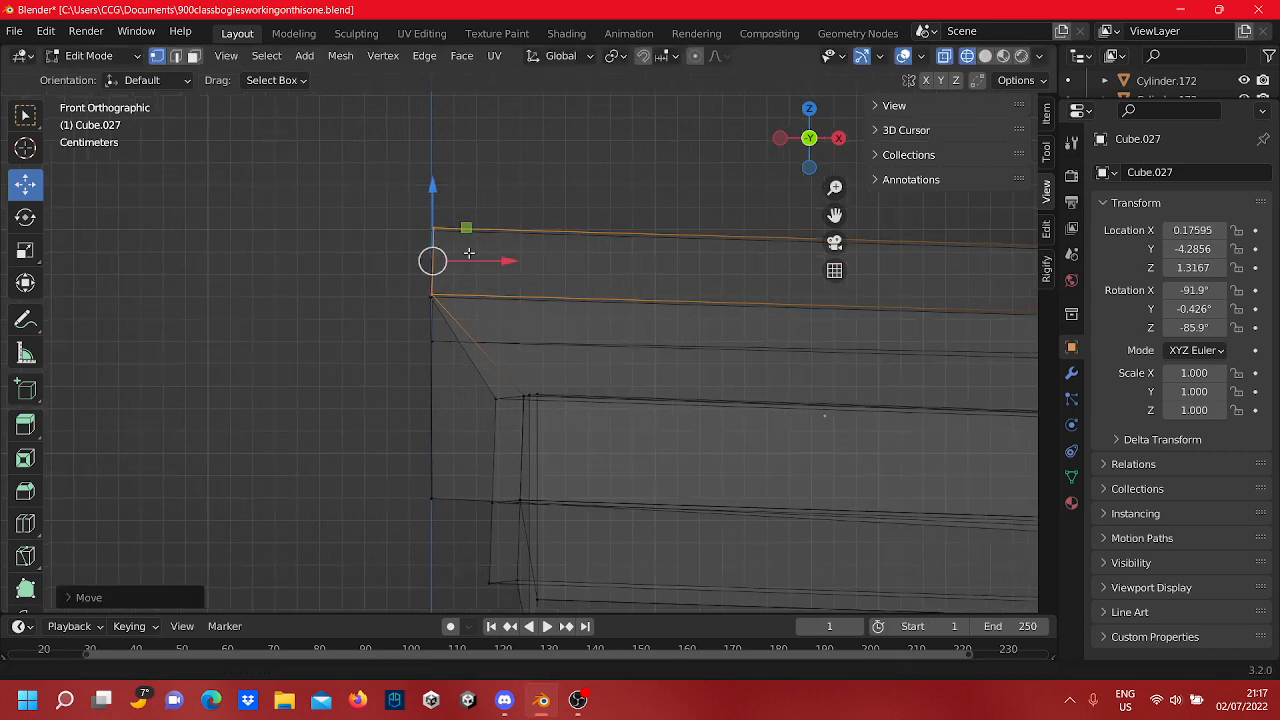
pyautogui.keyDown('shift'); pyautogui.moveTo(402, 214); pyautogui.dragTo(662, 362, button='middle'); pyautogui.keyUp('shift')
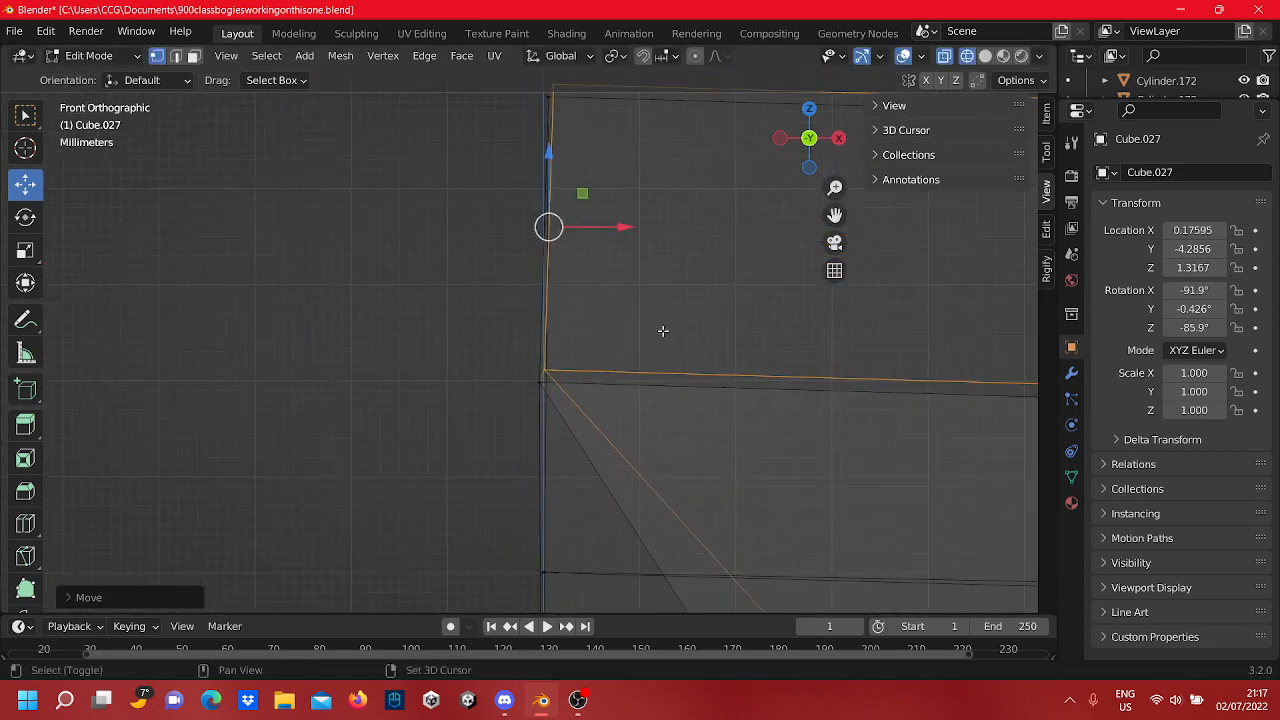
pyautogui.scroll(2, 655, 360)
pyautogui.keyDown('shift'); pyautogui.moveTo(625, 450); pyautogui.dragTo(570, 165, button='middle'); pyautogui.keyUp('shift')
pyautogui.click(477, 137)
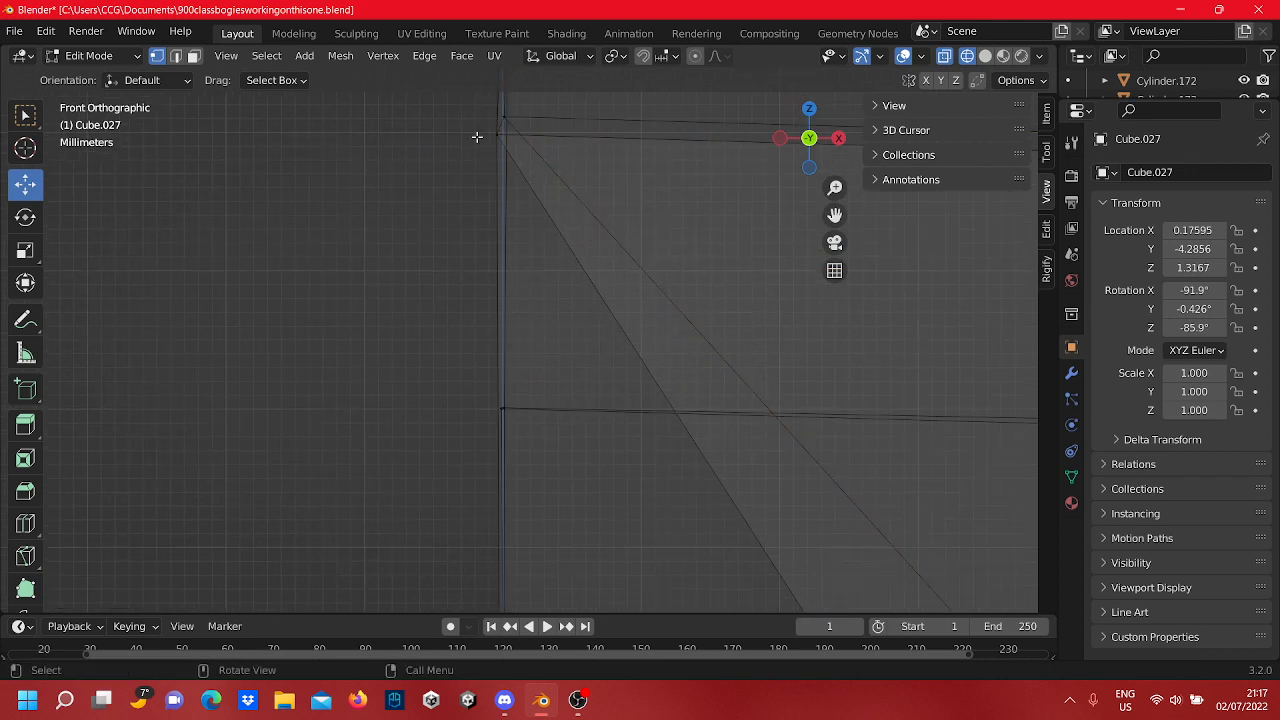
pyautogui.click(498, 135)
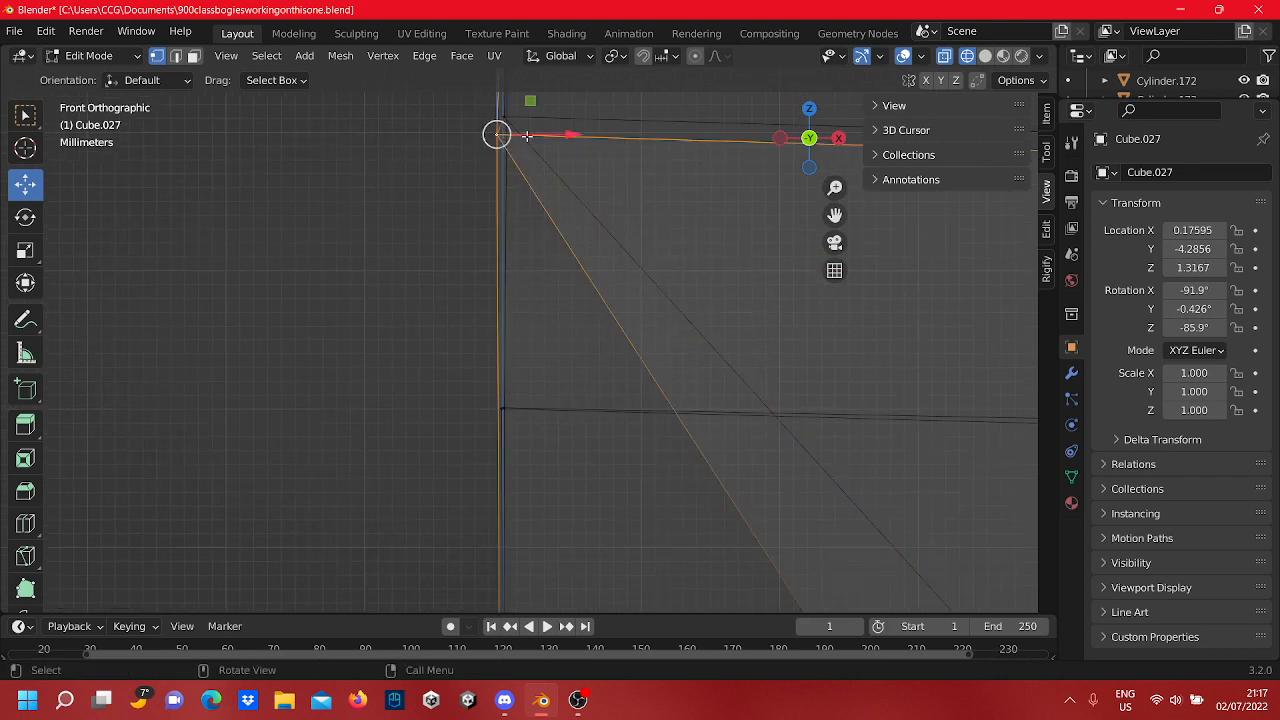
pyautogui.press('g')
pyautogui.click(528, 136)
pyautogui.click(537, 297)
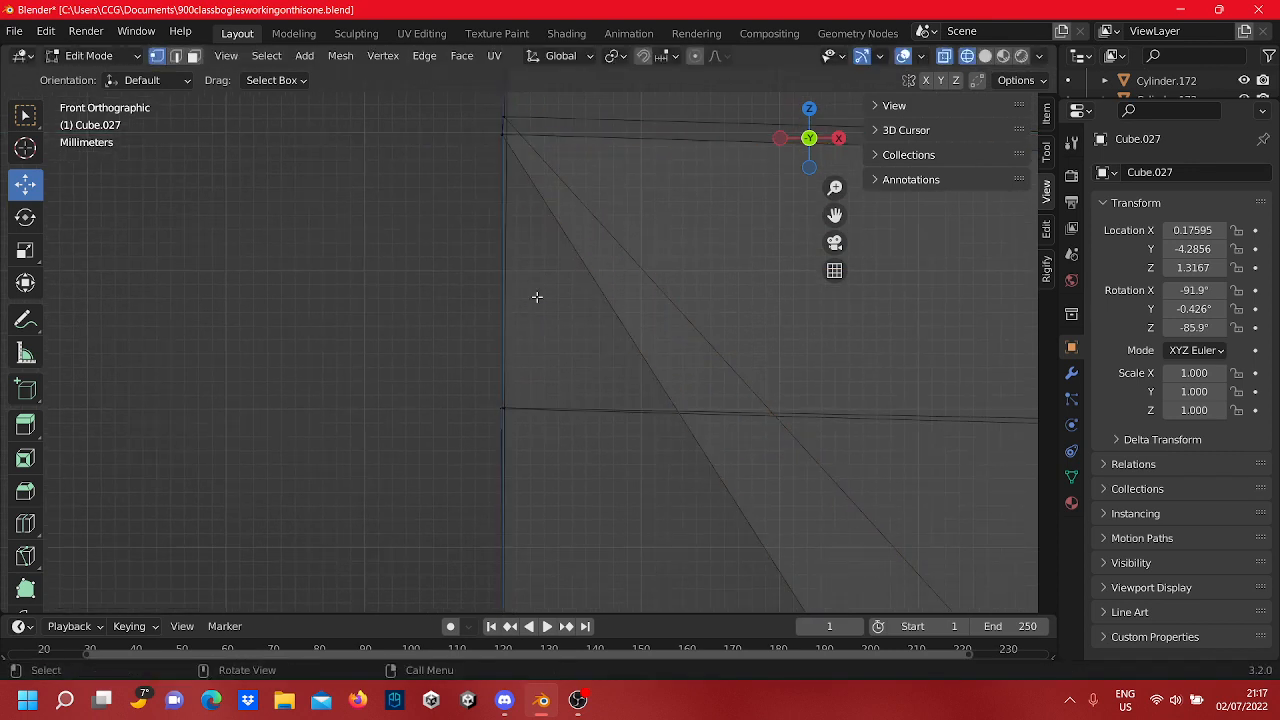
# Step: Lower the higher of the two offset vertices where the diagonal edges meet the beam's end onto the horizontal grid line and adjust it along X
pyautogui.keyDown('shift'); pyautogui.moveTo(502, 185); pyautogui.dragTo(471, 371, button='middle'); pyautogui.keyUp('shift')
pyautogui.scroll(3, 494, 448)
pyautogui.scroll(2, 531, 335)
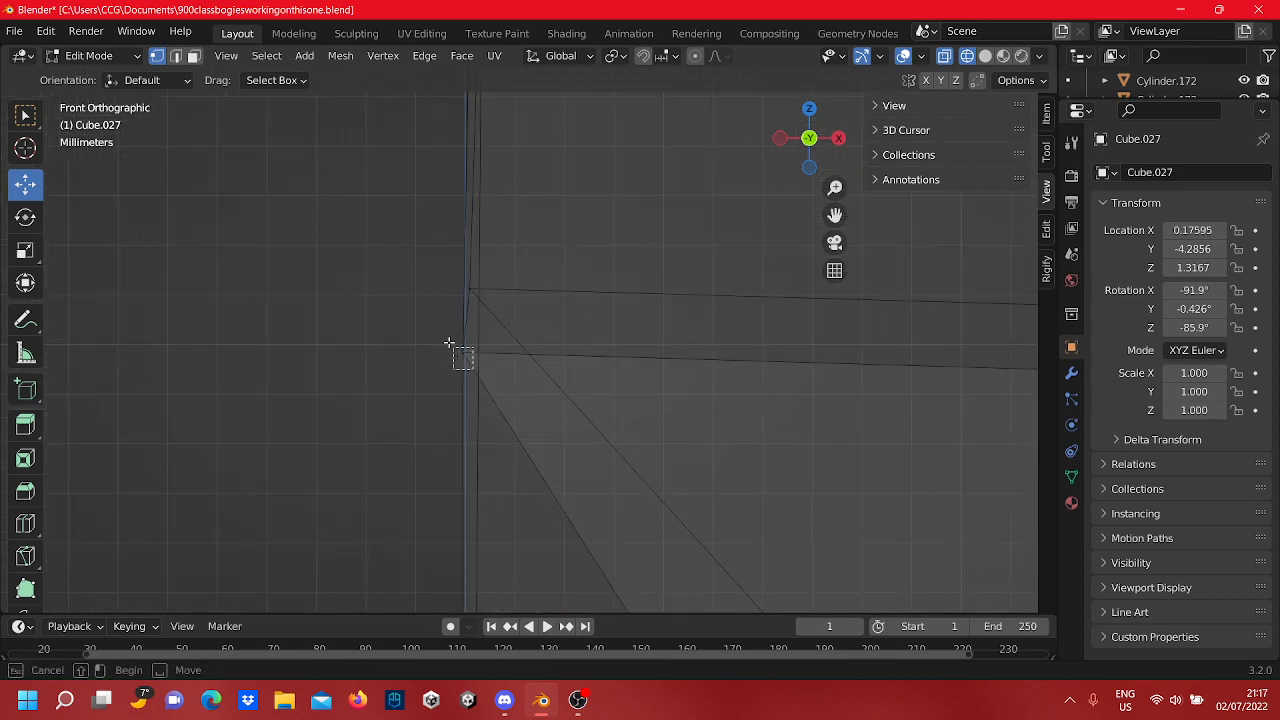
pyautogui.click(460, 351)
pyautogui.click(468, 287)
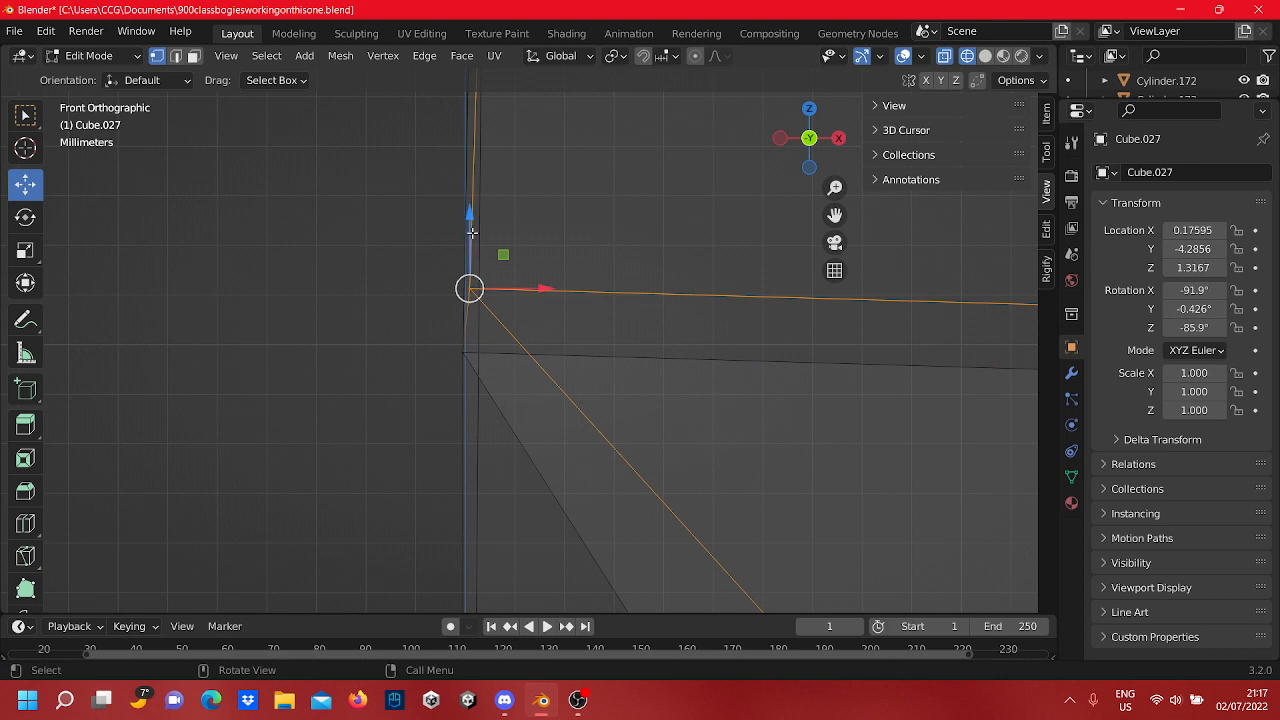
pyautogui.moveTo(471, 232); pyautogui.dragTo(480, 292)
pyautogui.scroll(5, 491, 343)
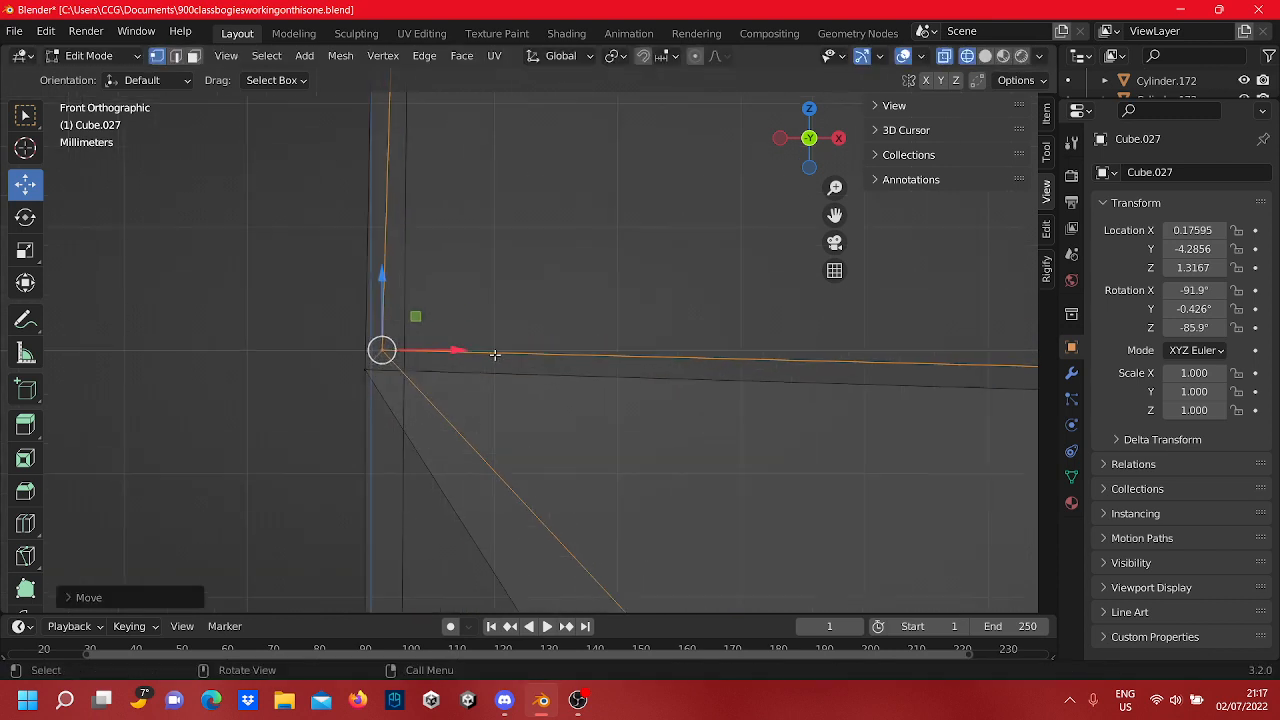
pyautogui.keyDown('shift'); pyautogui.moveTo(511, 386); pyautogui.dragTo(559, 373, button='middle'); pyautogui.keyUp('shift')
pyautogui.moveTo(507, 338); pyautogui.dragTo(520, 343)
# Step: Align the other vertex at the diagonal edges' corner with its neighbour so both share the same height and X position
pyautogui.moveTo(431, 420); pyautogui.dragTo(452, 286)
pyautogui.scroll(-5, 417, 300)
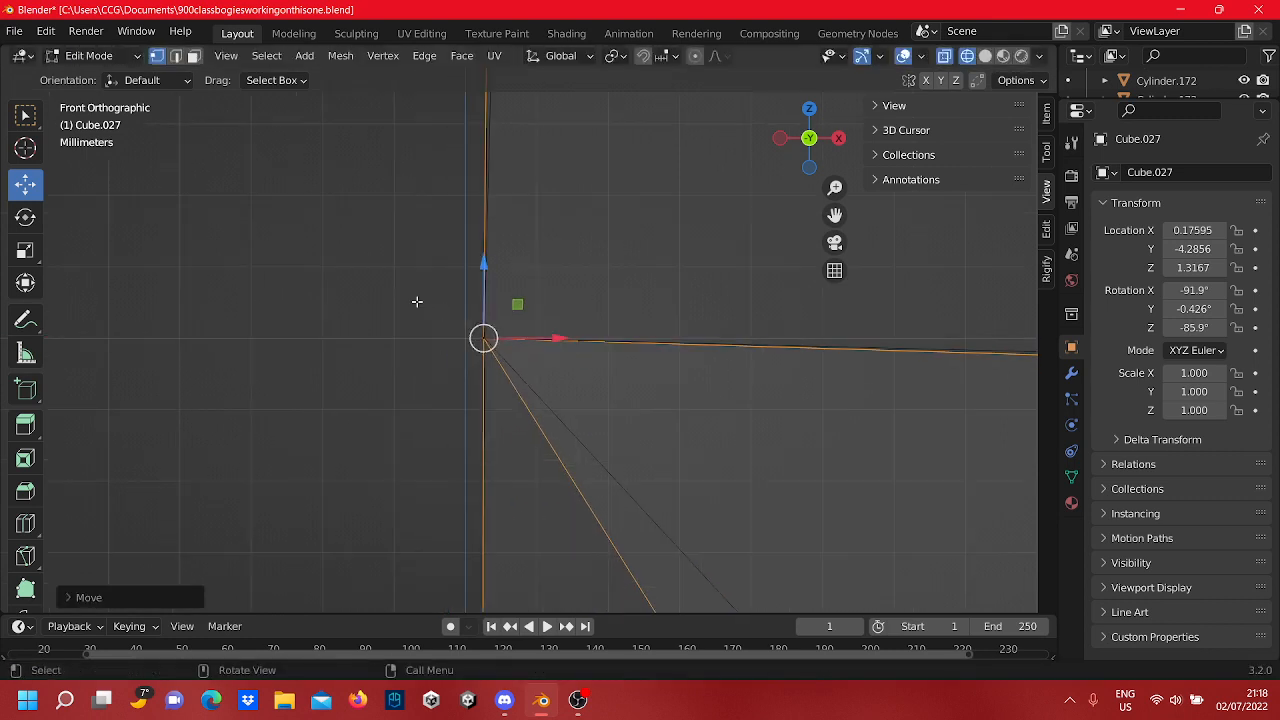
pyautogui.click(418, 294)
pyautogui.scroll(-6, 418, 294)
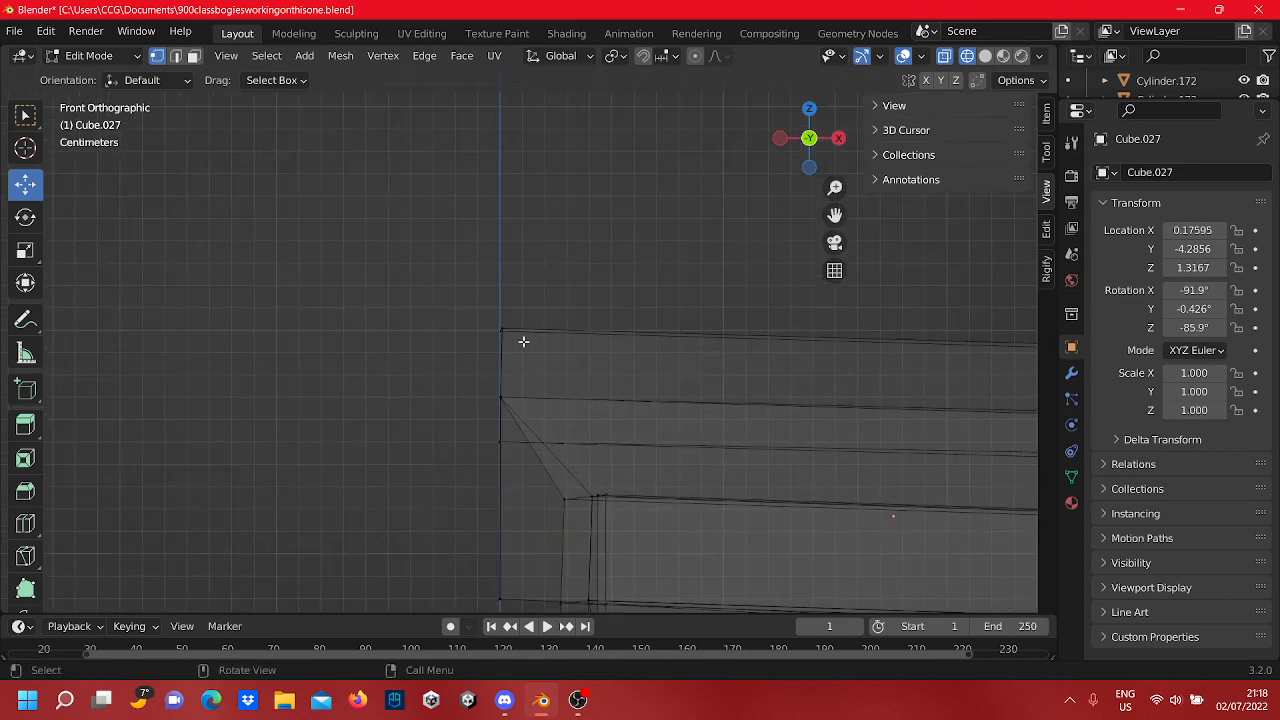
# Step: Lower the higher of the two offset vertices at the beam's top outer corner onto the horizontal grid line
pyautogui.scroll(8, 523, 343)
pyautogui.keyDown('shift'); pyautogui.moveTo(483, 331); pyautogui.dragTo(563, 391, button='middle'); pyautogui.keyUp('shift')
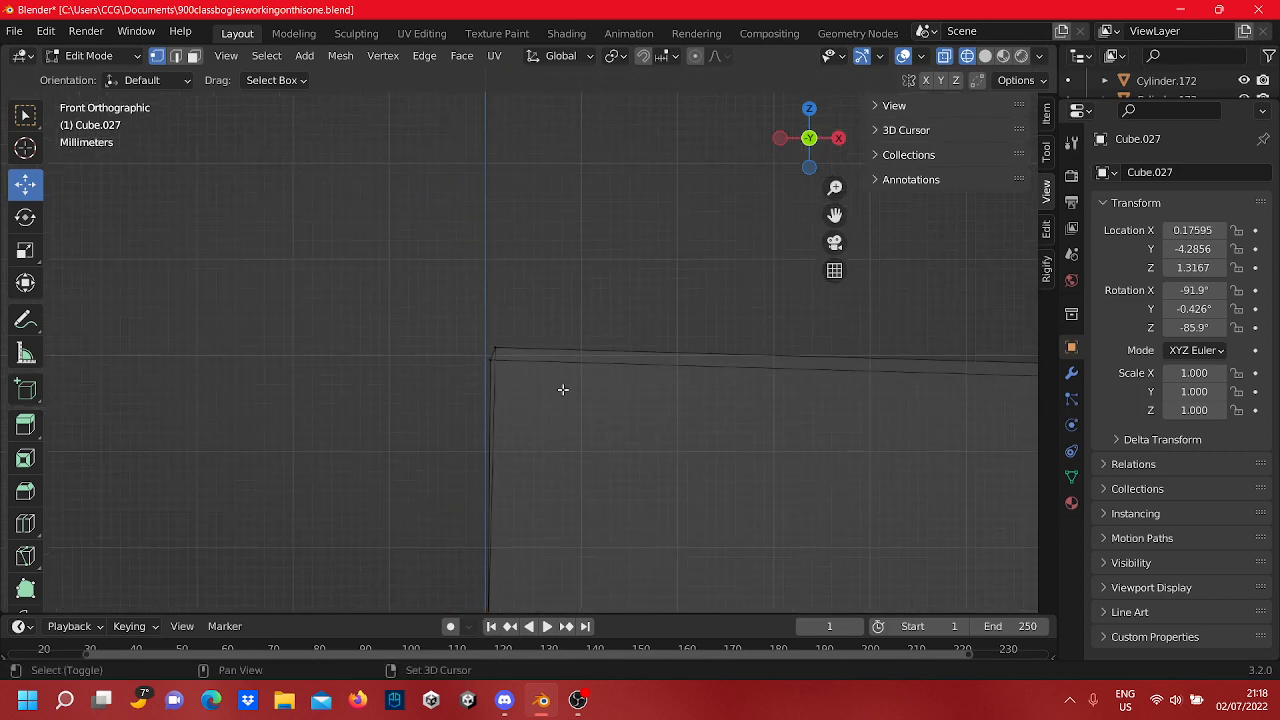
pyautogui.scroll(5, 526, 445)
pyautogui.keyDown('shift'); pyautogui.moveTo(520, 440); pyautogui.dragTo(634, 368, button='middle'); pyautogui.keyUp('shift')
pyautogui.scroll(5, 616, 350)
pyautogui.keyDown('shift'); pyautogui.moveTo(626, 291); pyautogui.dragTo(567, 408, button='middle'); pyautogui.keyUp('shift')
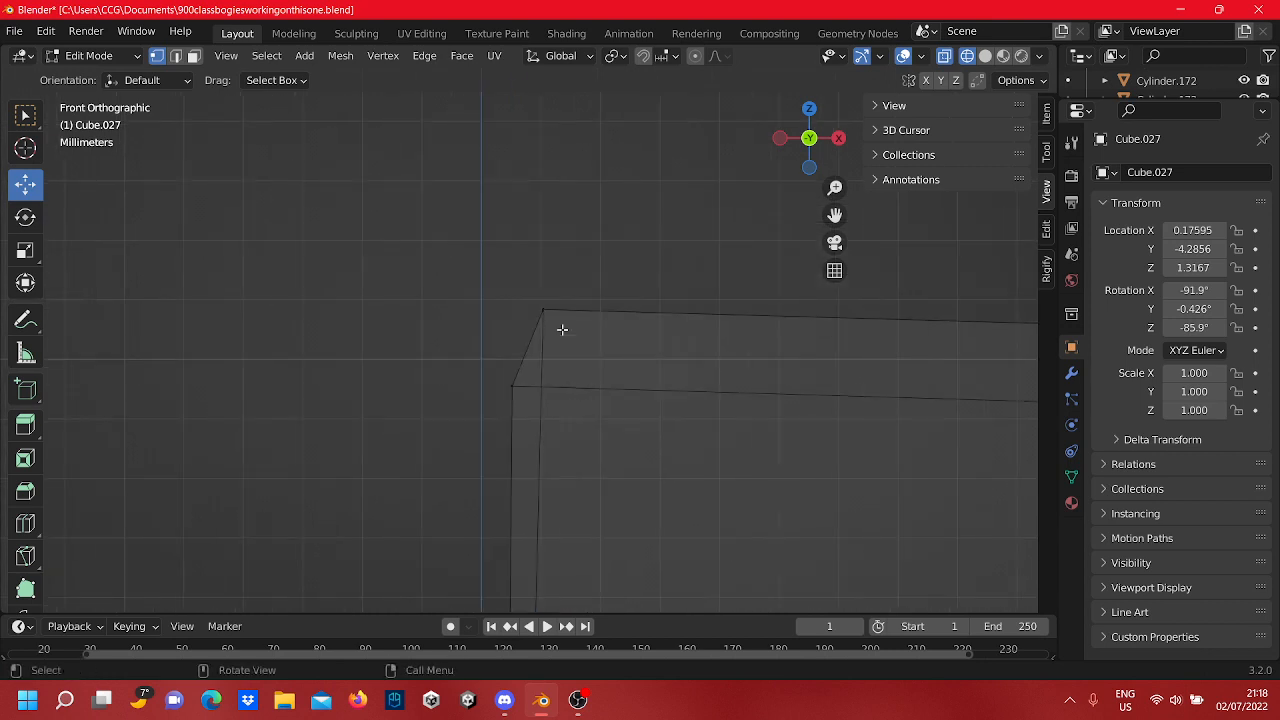
pyautogui.moveTo(566, 337); pyautogui.dragTo(544, 294)
pyautogui.moveTo(603, 360); pyautogui.dragTo(601, 360)
# Step: Raise the lower vertex at the beam's top outer corner to the grid line and shift it along X to coincide with its neighbour
pyautogui.moveTo(515, 442); pyautogui.dragTo(506, 378)
pyautogui.press('g')
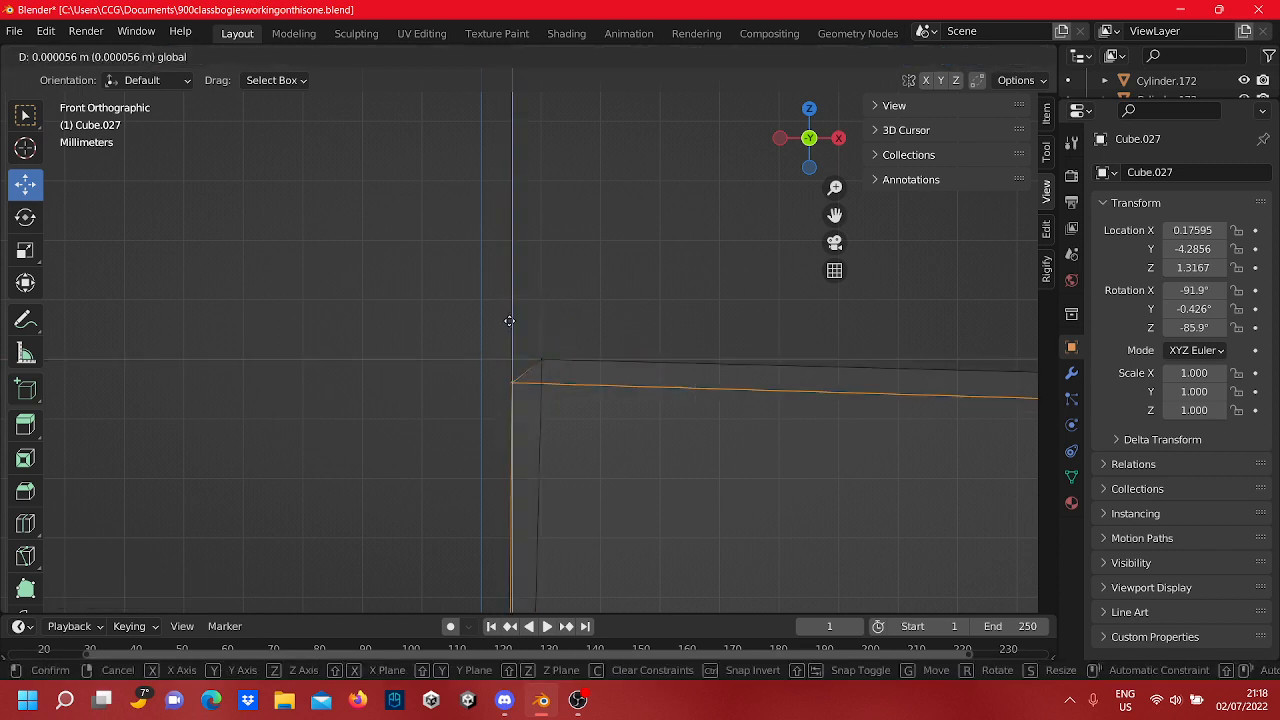
pyautogui.click(511, 304)
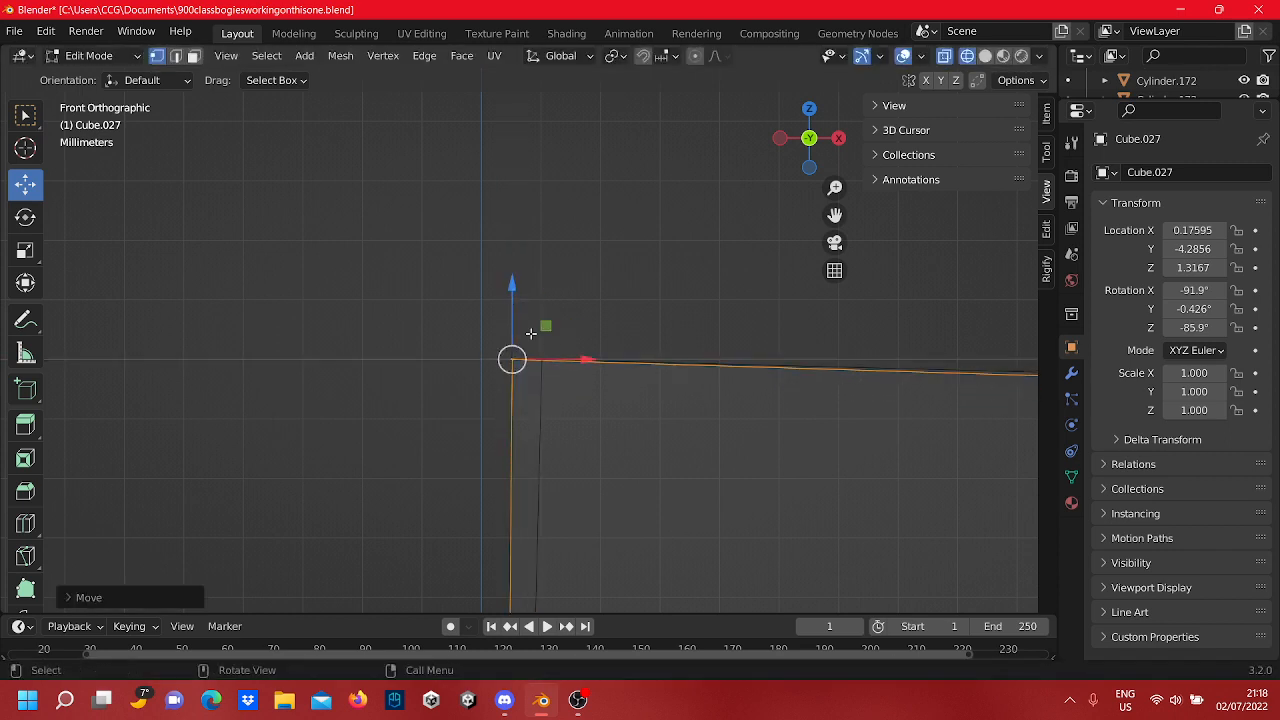
pyautogui.moveTo(558, 360); pyautogui.dragTo(593, 371)
pyautogui.click(582, 274)
pyautogui.scroll(-17, 586, 277)
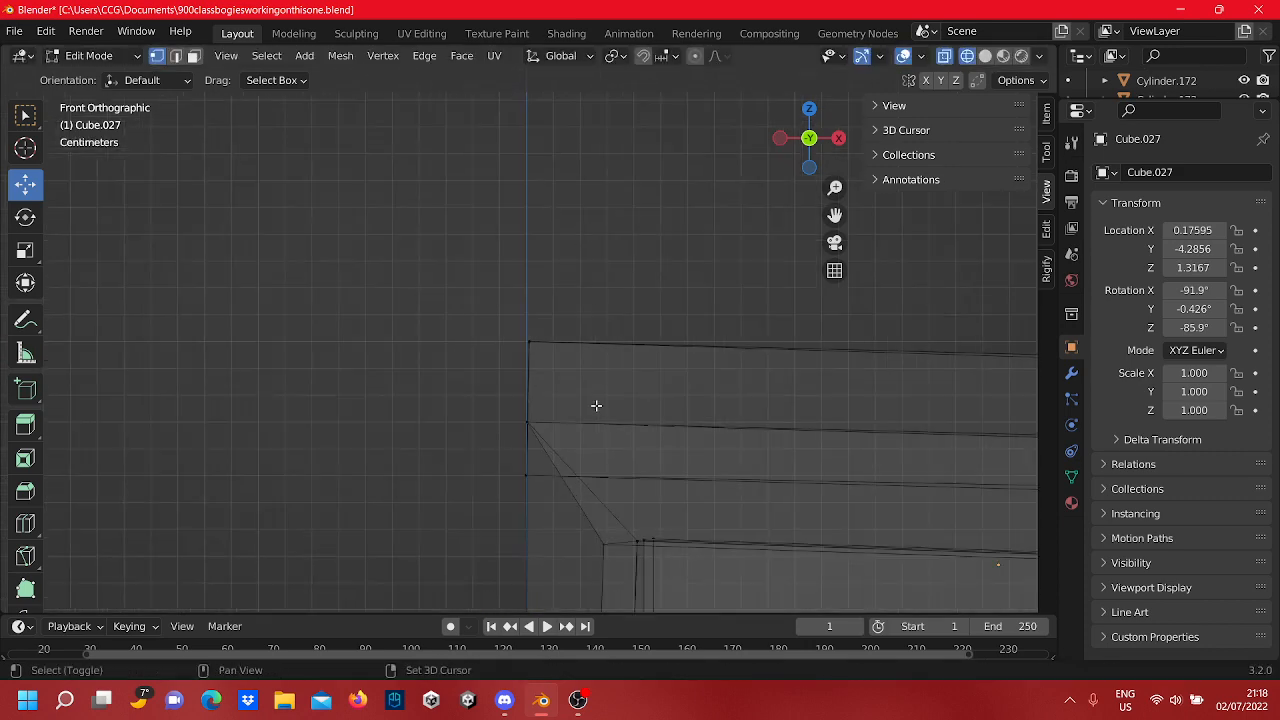
# Step: Move the coincident vertices at the beam's top outer corner about 0.001 m along negative X onto the Z axis line
pyautogui.keyDown('shift'); pyautogui.moveTo(596, 405); pyautogui.dragTo(566, 447, button='middle'); pyautogui.keyUp('shift')
pyautogui.scroll(3, 512, 432)
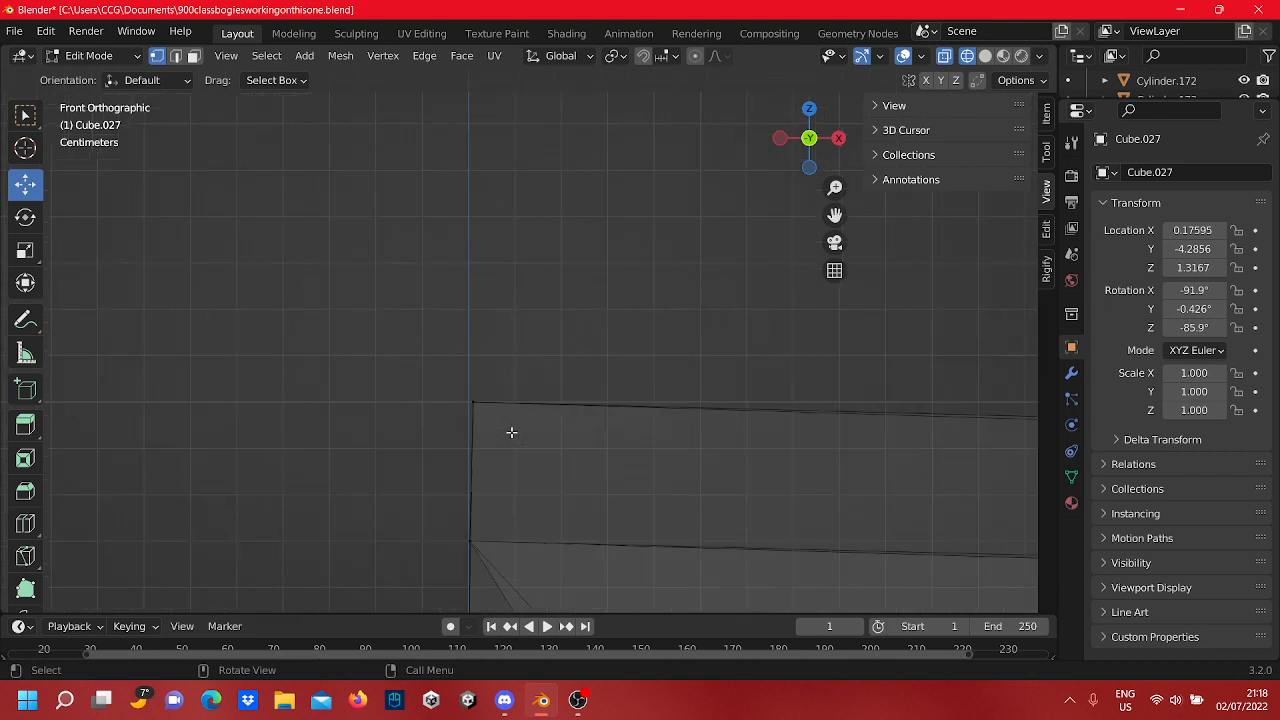
pyautogui.scroll(4, 511, 432)
pyautogui.keyDown('shift'); pyautogui.moveTo(494, 469); pyautogui.dragTo(551, 398, button='middle'); pyautogui.keyUp('shift')
pyautogui.click(490, 342)
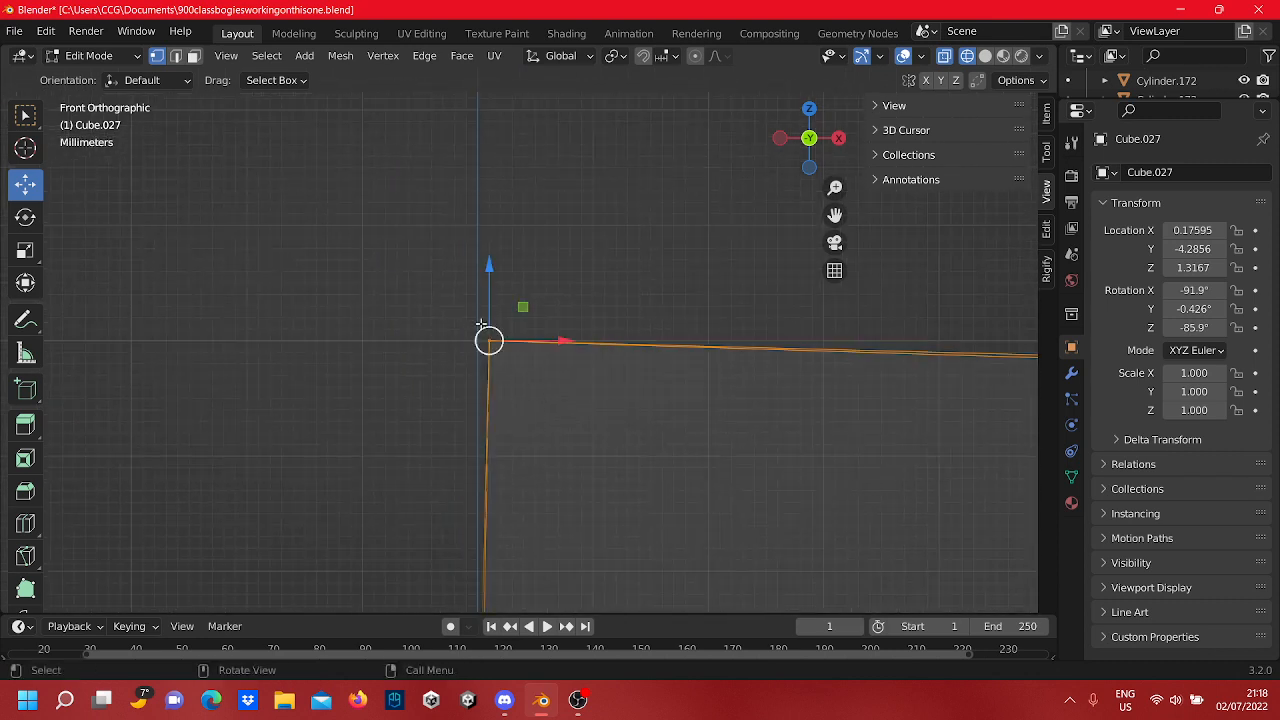
pyautogui.press('g')
pyautogui.press('x')
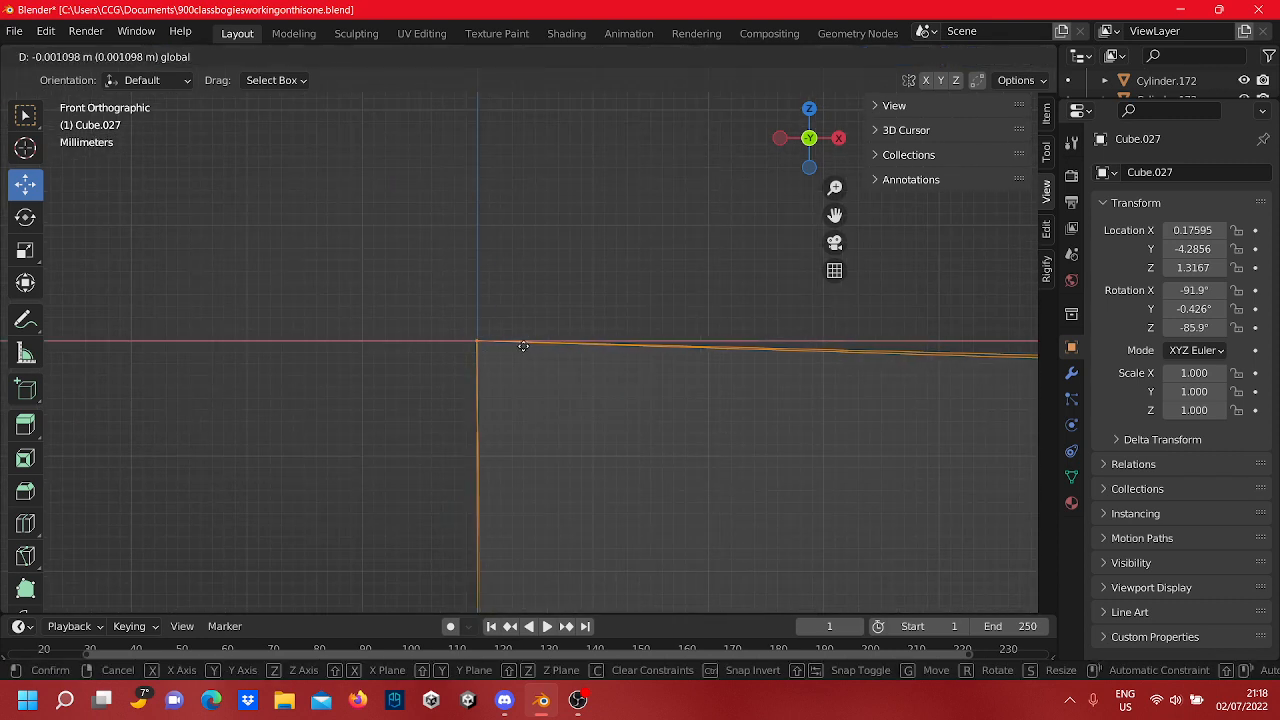
pyautogui.click(526, 347)
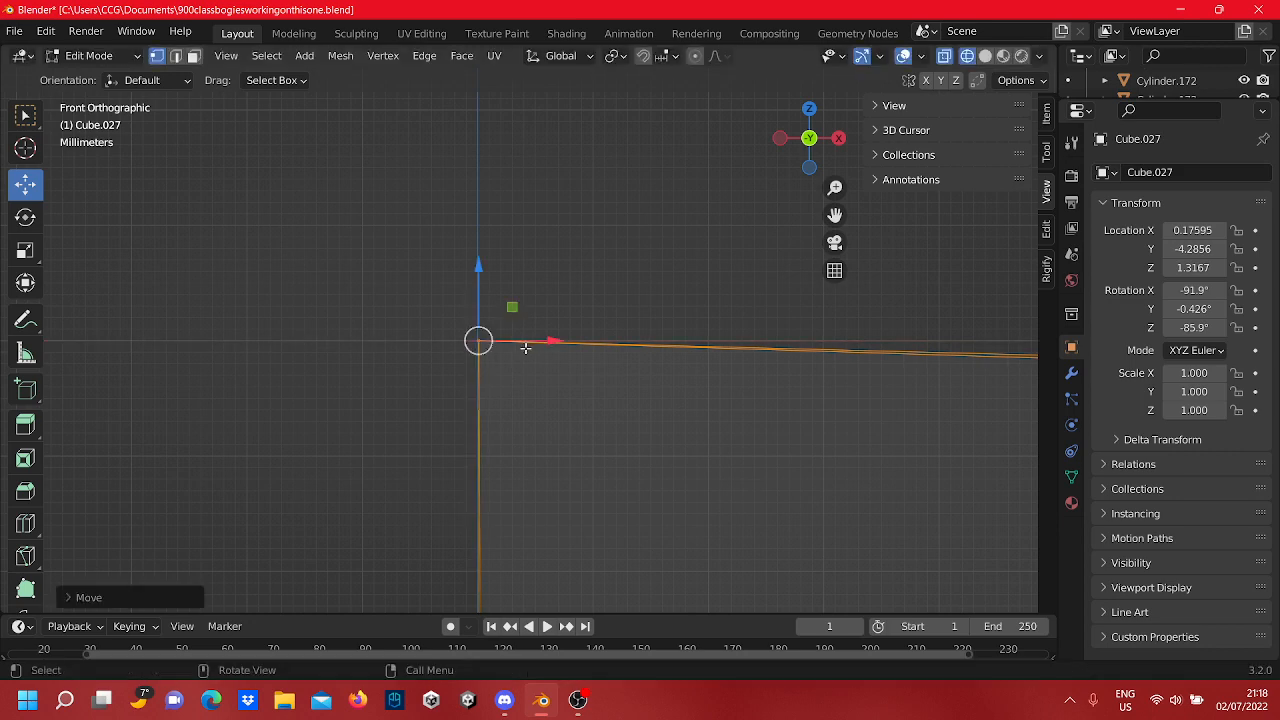
pyautogui.click(567, 259)
# Step: Move the coincident vertices at the diagonal edges' corner along X onto the Z axis line
pyautogui.scroll(-7, 567, 259)
pyautogui.keyDown('shift'); pyautogui.moveTo(506, 331); pyautogui.dragTo(498, 281, button='middle'); pyautogui.keyUp('shift')
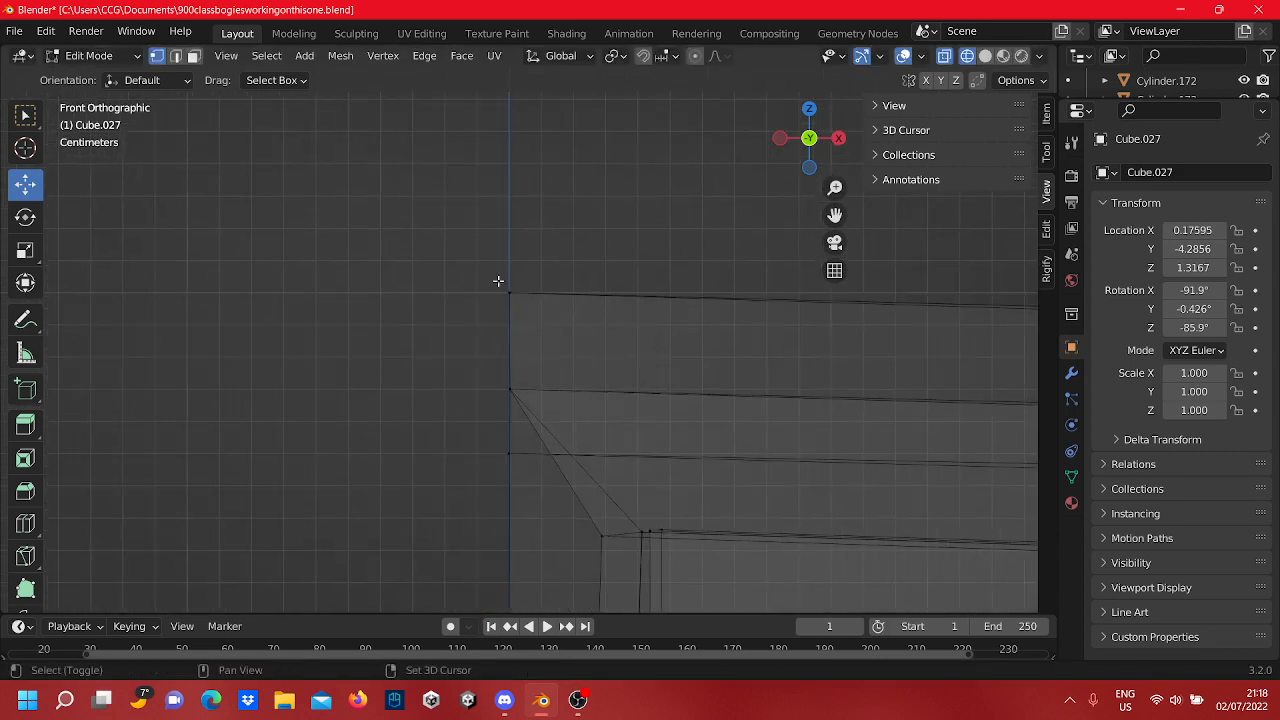
pyautogui.scroll(10, 498, 281)
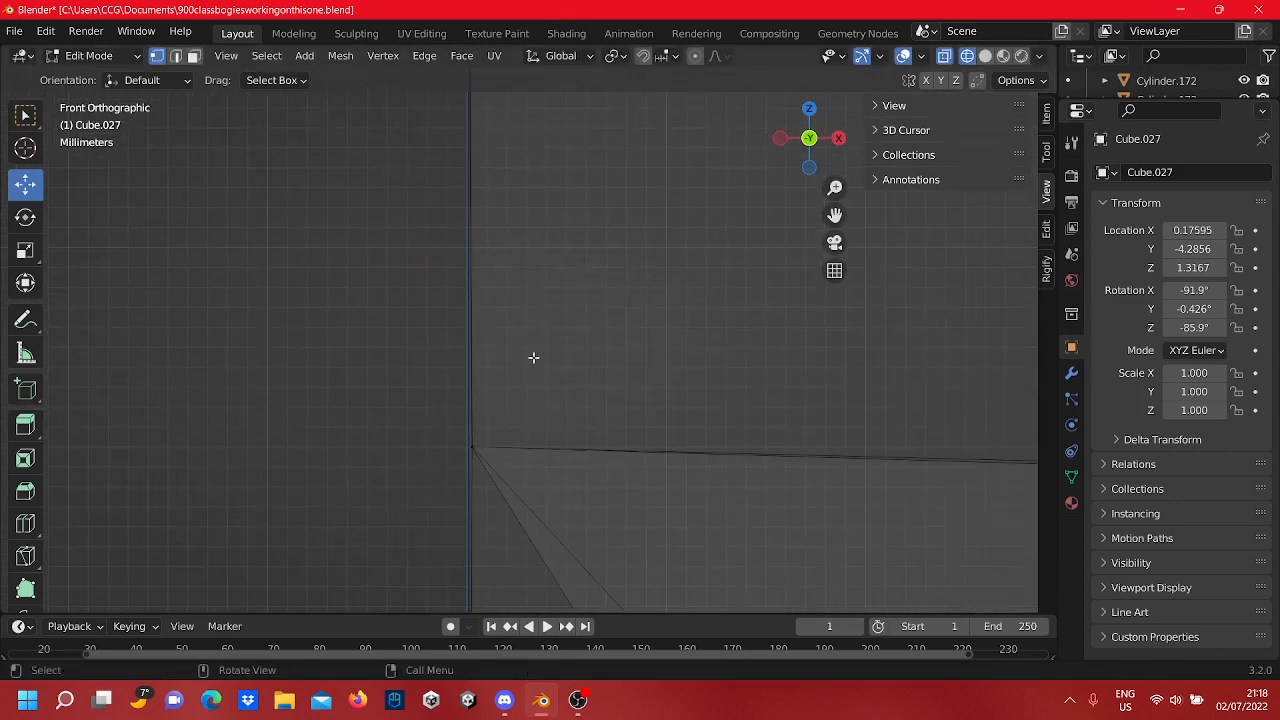
pyautogui.keyDown('shift'); pyautogui.moveTo(533, 358); pyautogui.dragTo(623, 300, button='middle'); pyautogui.keyUp('shift')
pyautogui.scroll(5, 577, 206)
pyautogui.moveTo(566, 312); pyautogui.dragTo(536, 300)
pyautogui.press('g')
pyautogui.scroll(6, 534, 299)
pyautogui.keyDown('shift'); pyautogui.moveTo(470, 204); pyautogui.dragTo(476, 336, button='middle'); pyautogui.keyUp('shift')
pyautogui.press('g')
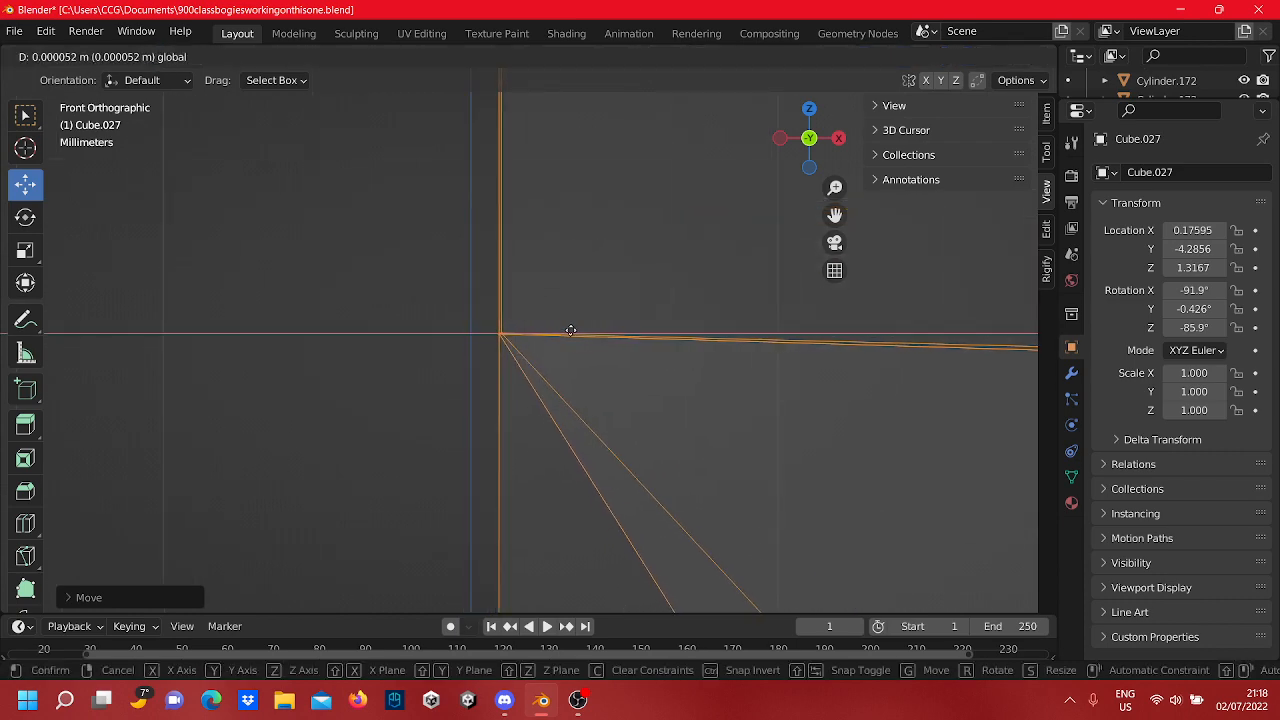
pyautogui.moveTo(571, 330); pyautogui.dragTo(571, 328)
pyautogui.scroll(-20, 592, 246)
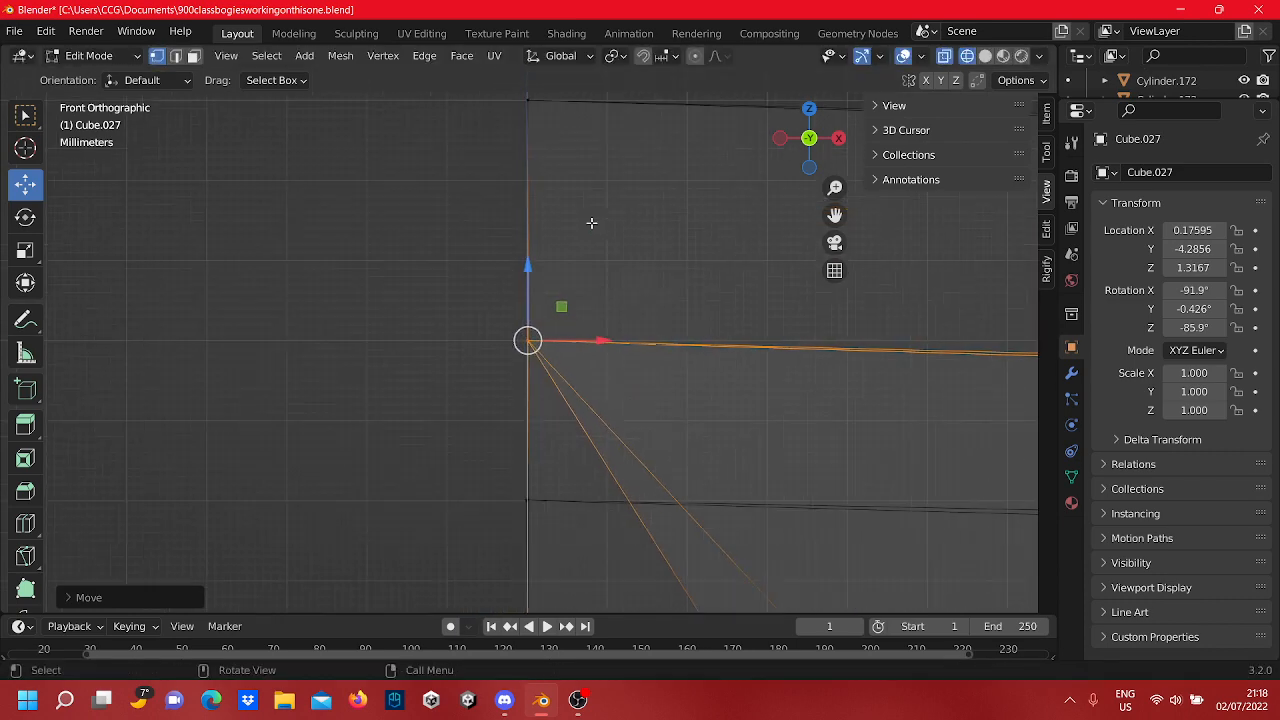
pyautogui.scroll(-4, 621, 277)
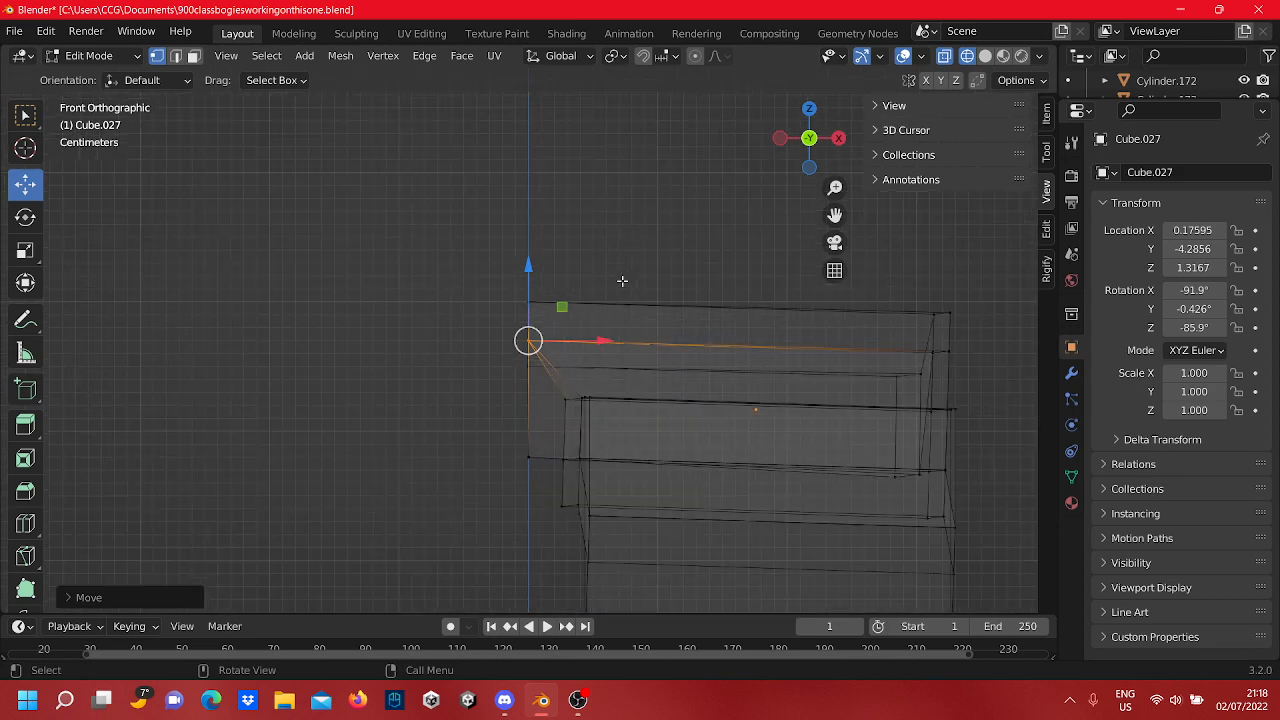
pyautogui.click(622, 281)
# Step: Select the outer end vertices of the block and lower plate and move them along negative X until the outermost ones reach the Z axis line
pyautogui.keyDown('shift'); pyautogui.moveTo(623, 379); pyautogui.dragTo(609, 233, button='middle'); pyautogui.keyUp('shift')
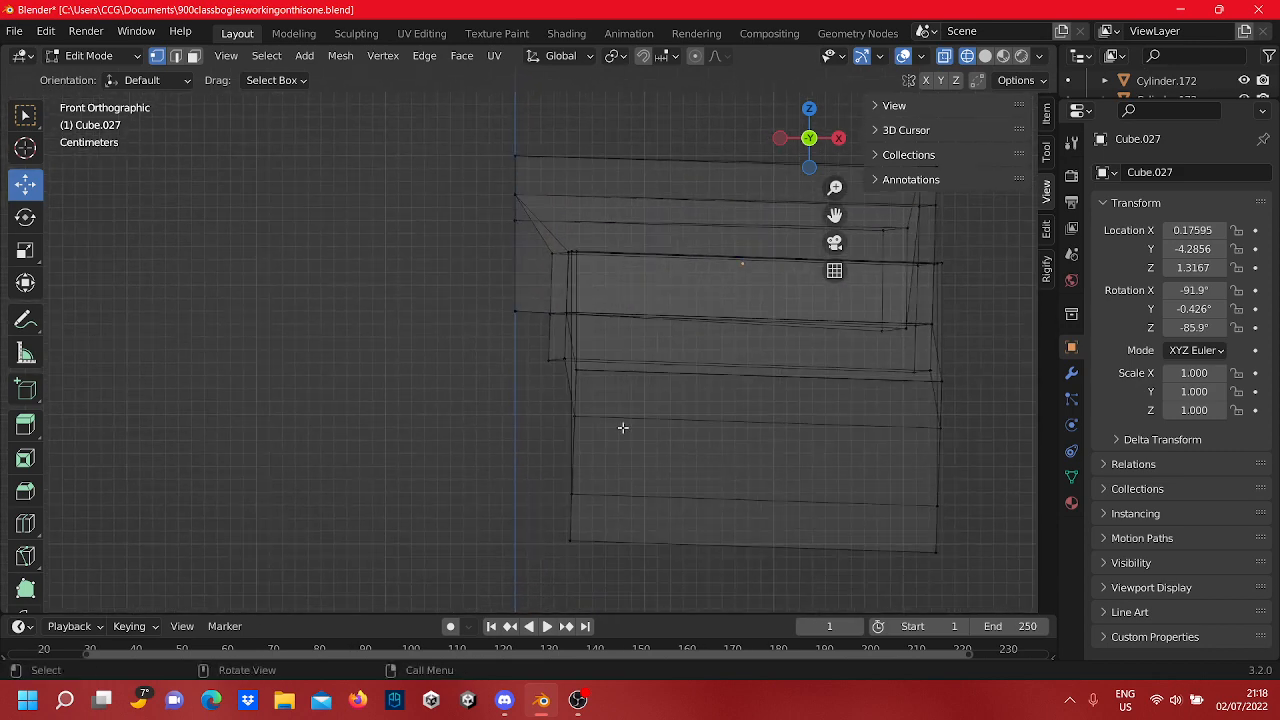
pyautogui.moveTo(611, 569); pyautogui.dragTo(537, 233)
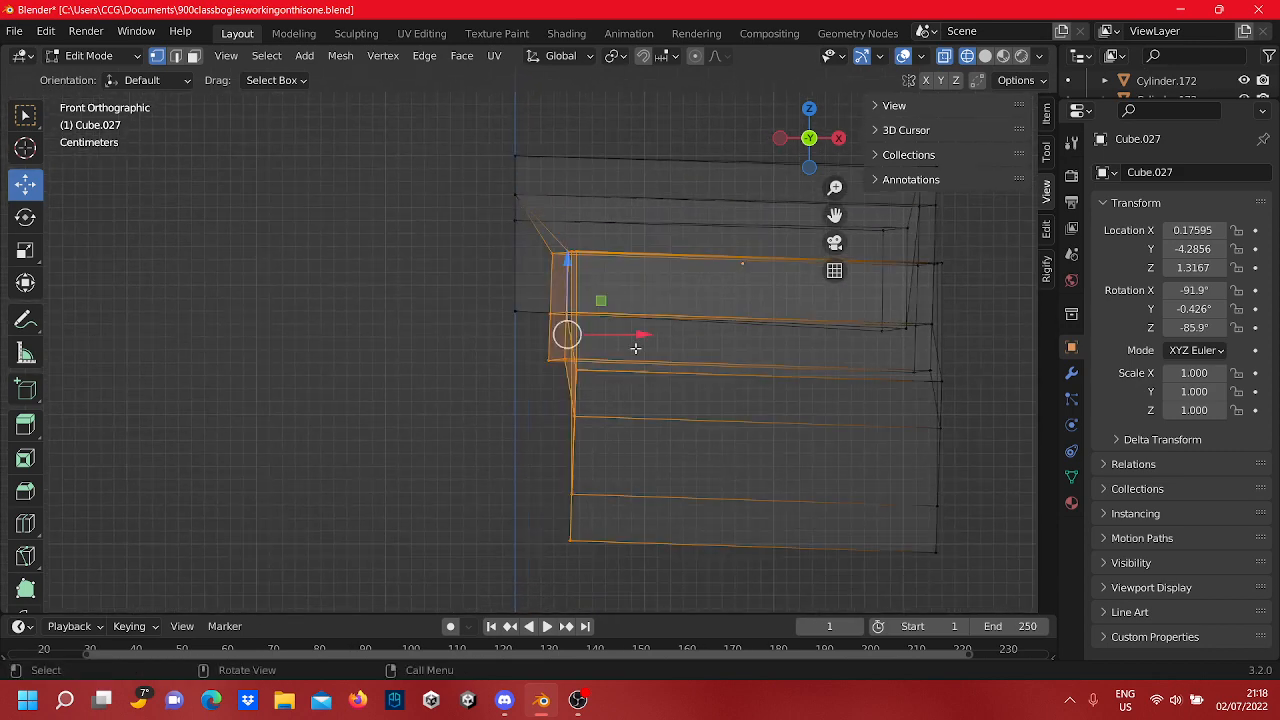
pyautogui.moveTo(639, 346); pyautogui.dragTo(605, 357)
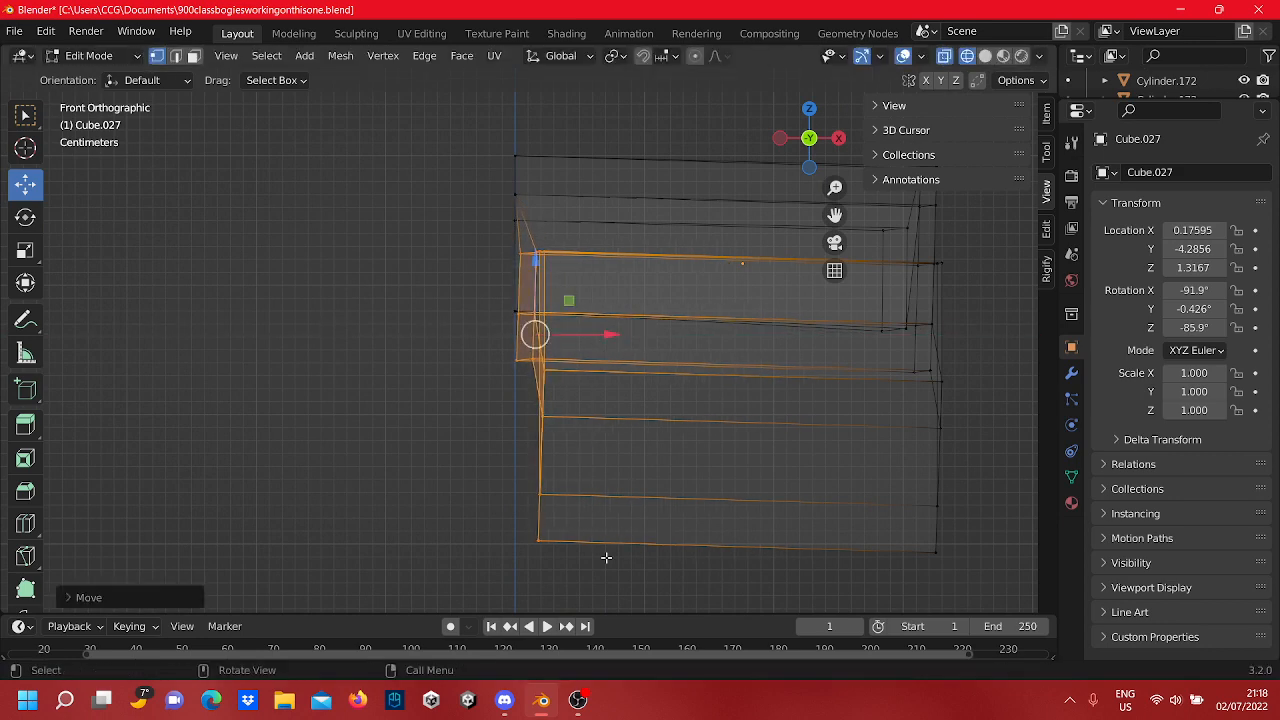
# Step: Select the inner column of the block's end vertices together with the lower plate's end and move them along negative X towards the Z axis line
pyautogui.moveTo(606, 557); pyautogui.dragTo(528, 304)
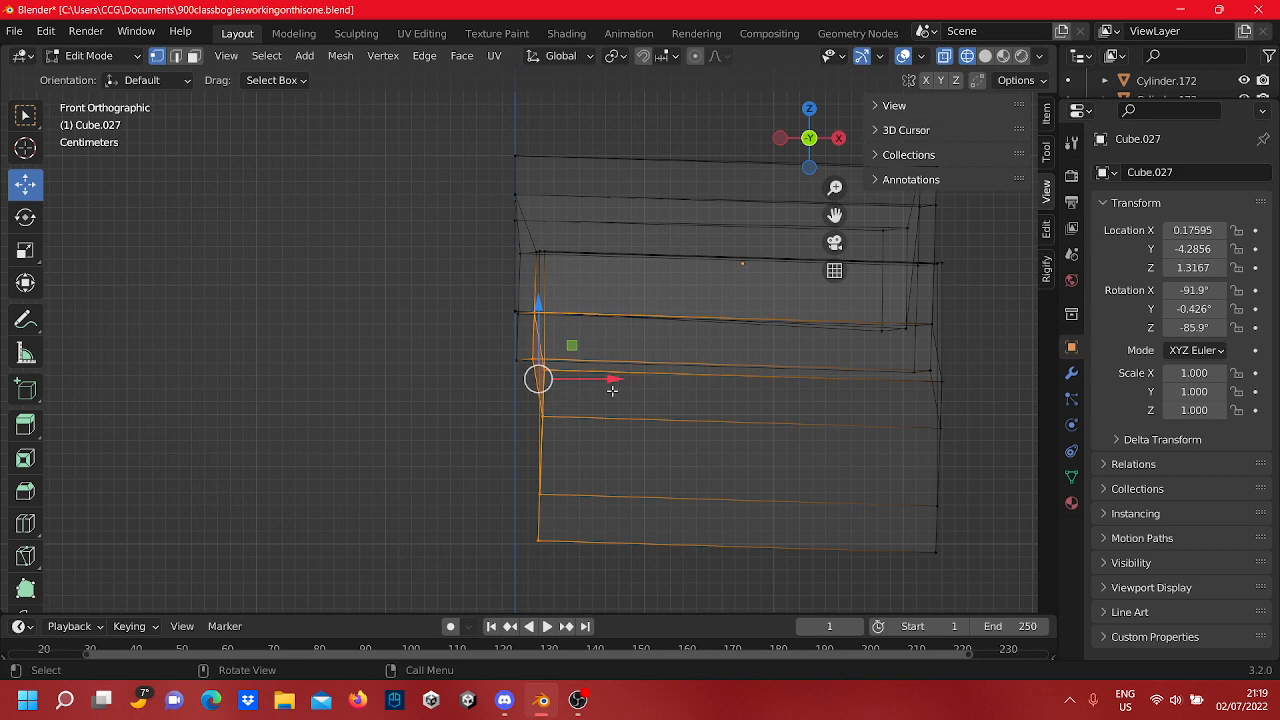
pyautogui.click(591, 581)
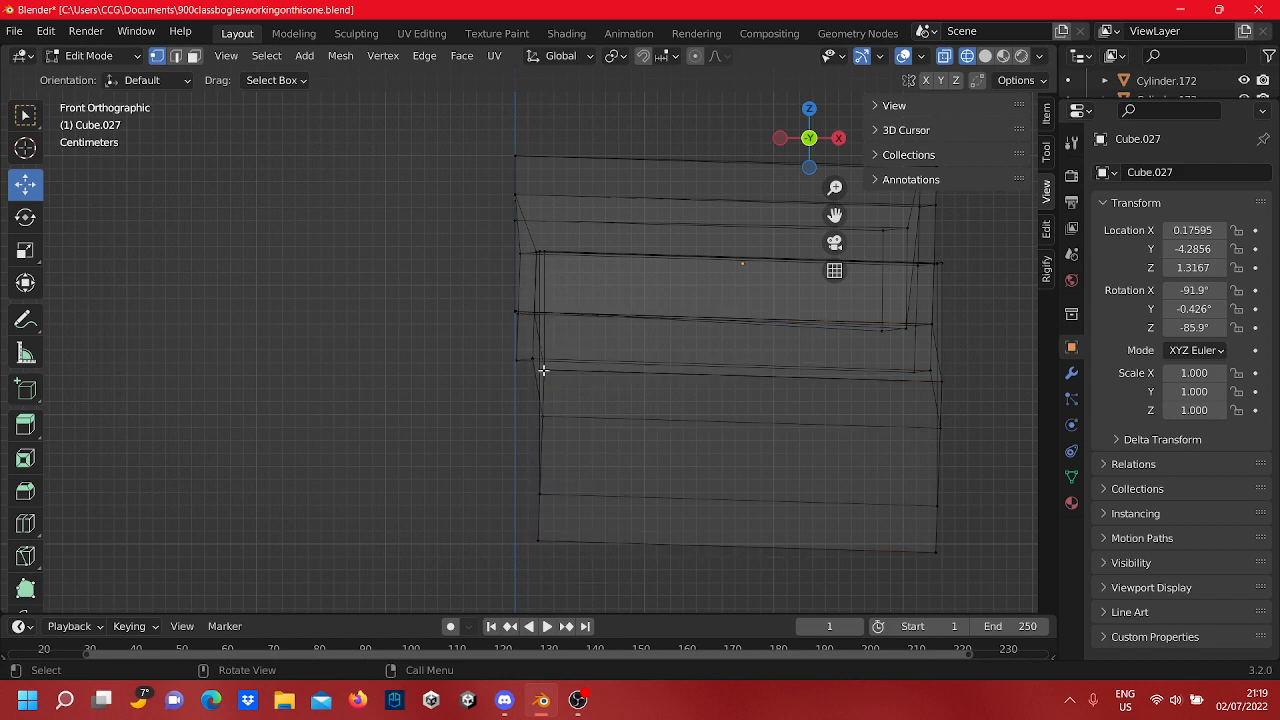
pyautogui.moveTo(585, 581); pyautogui.dragTo(530, 240)
pyautogui.moveTo(620, 343); pyautogui.dragTo(601, 386)
# Step: Select only the lower plate's end vertices and move them along negative X to the Z axis line
pyautogui.moveTo(576, 579); pyautogui.dragTo(522, 362)
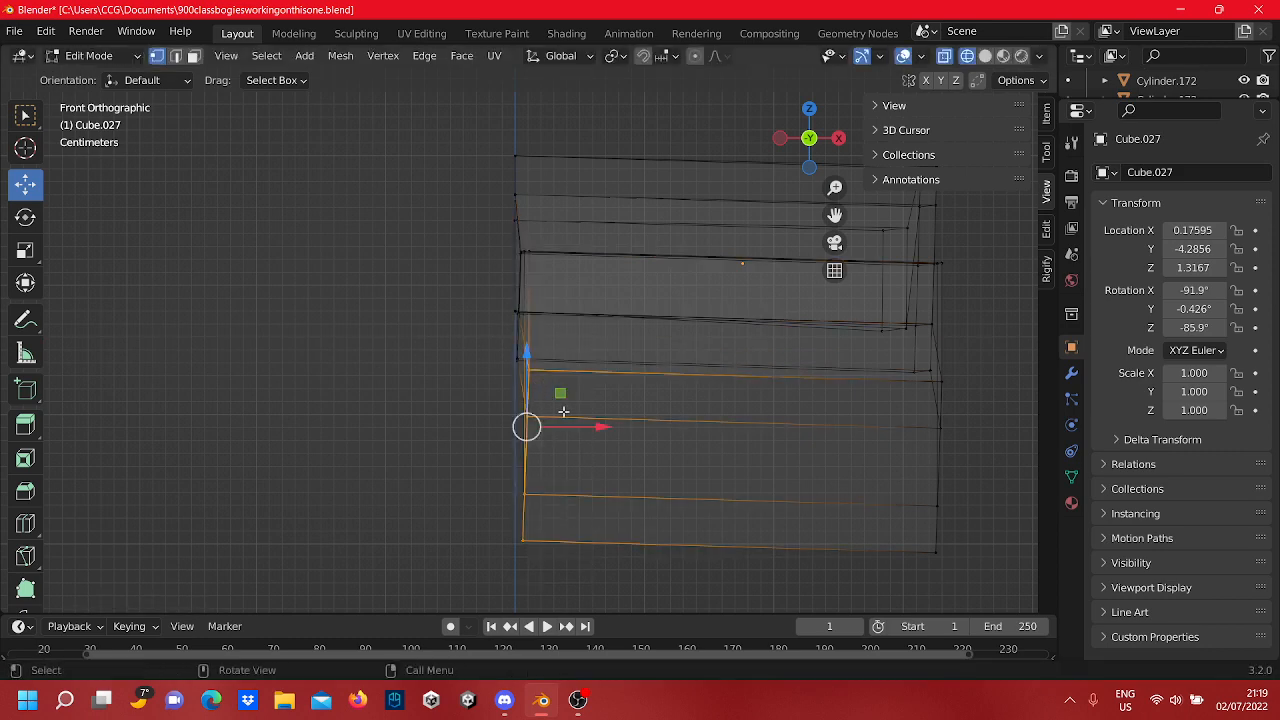
pyautogui.moveTo(574, 425); pyautogui.dragTo(562, 425)
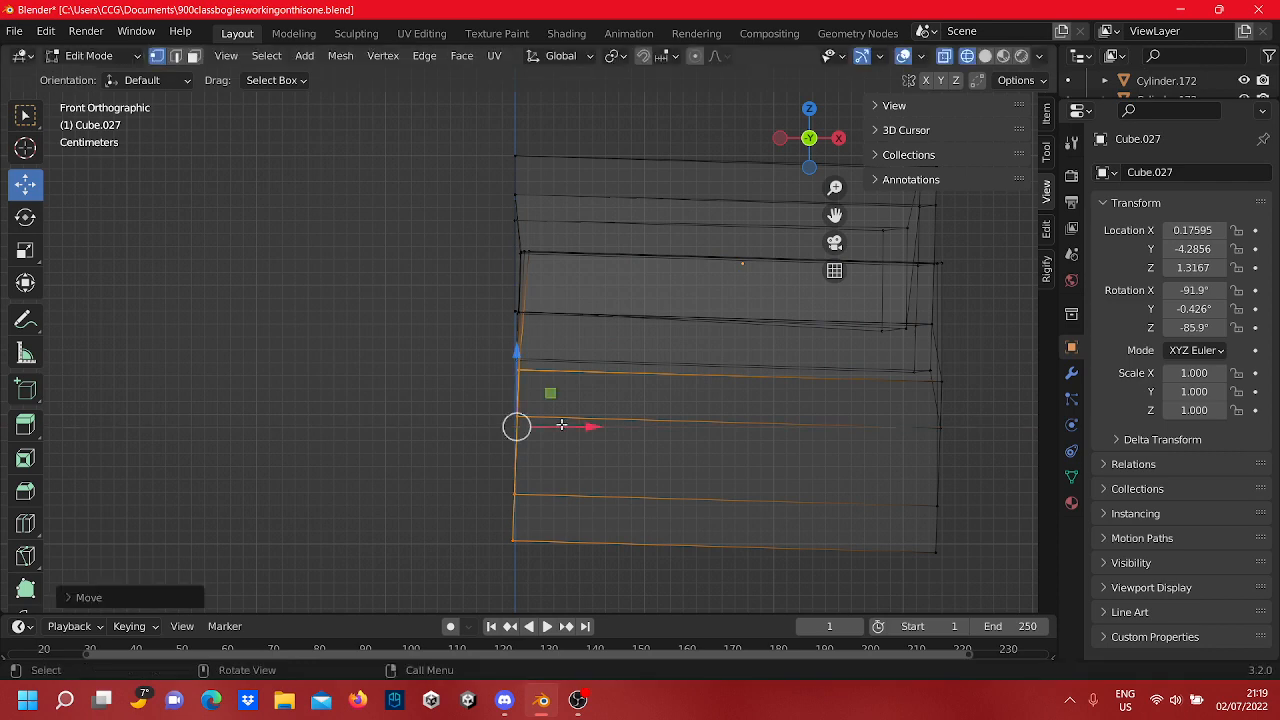
pyautogui.click(453, 376)
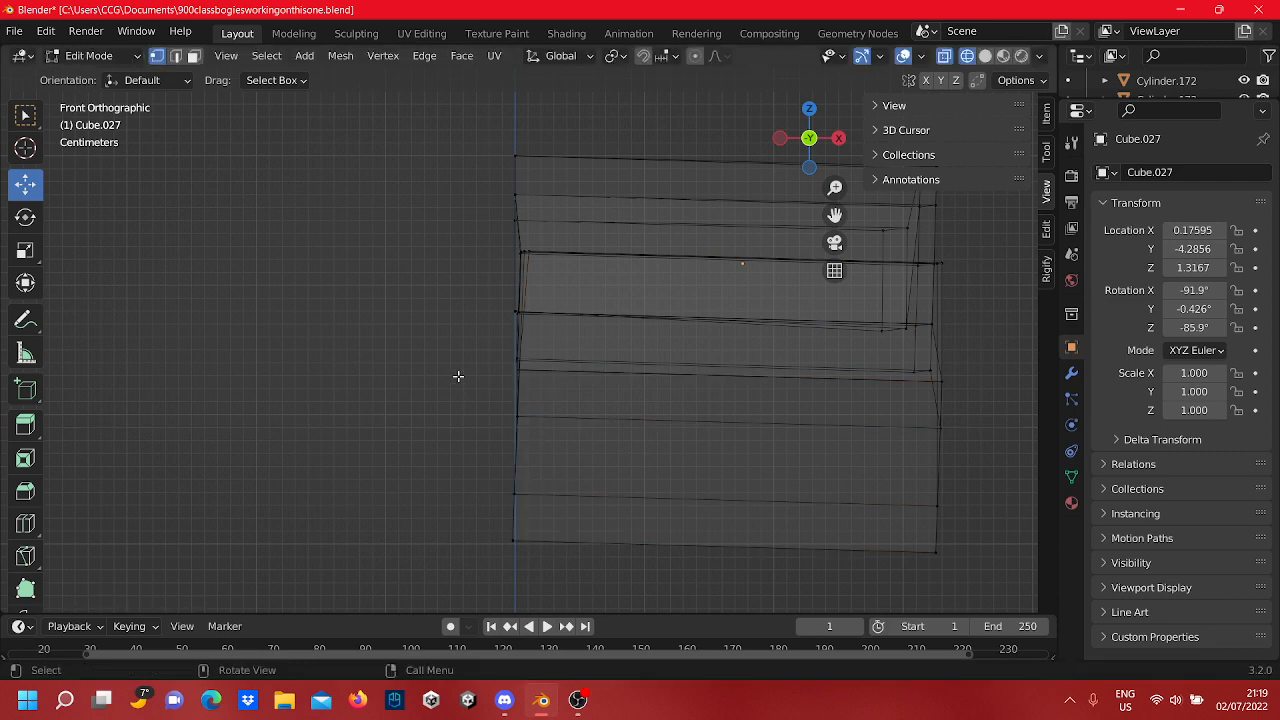
# Step: Move the inner vertex at the upper beam's lower outer corner along X onto the Z axis line and lower it onto the grid line
pyautogui.scroll(4, 570, 295)
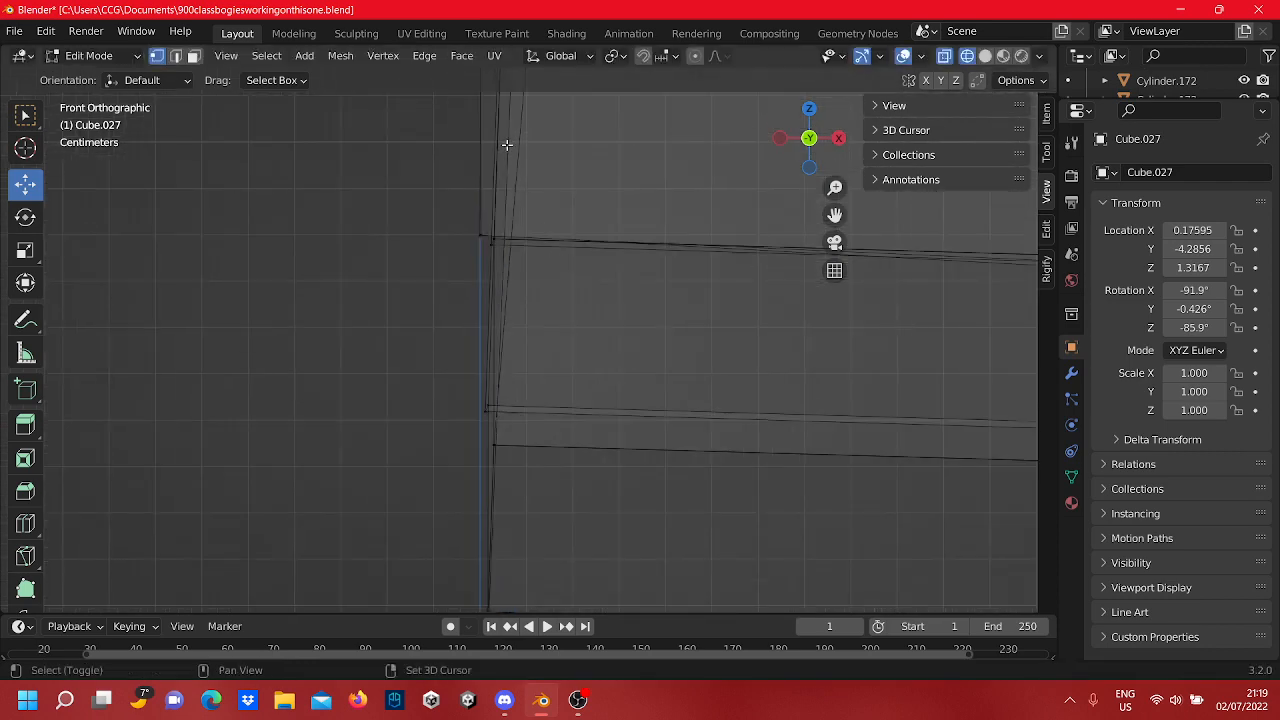
pyautogui.scroll(-2, 582, 288)
pyautogui.keyDown('shift'); pyautogui.moveTo(563, 272); pyautogui.dragTo(560, 411, button='middle'); pyautogui.keyUp('shift')
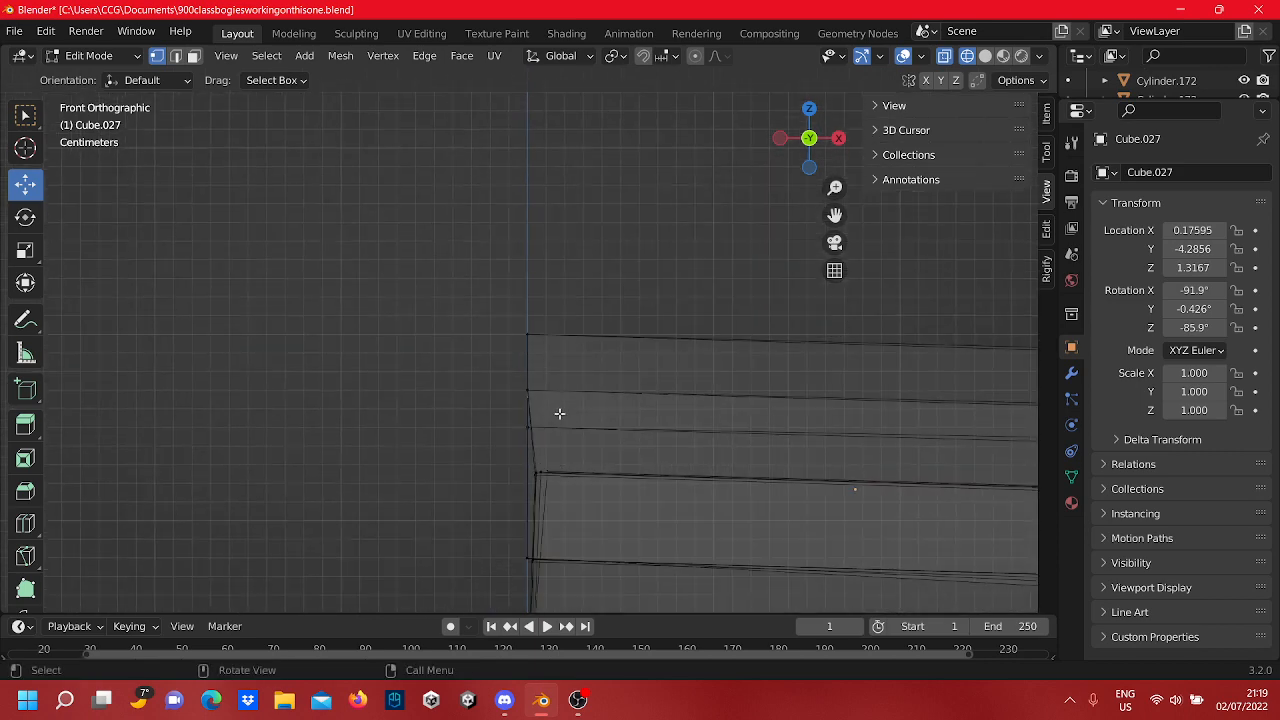
pyautogui.scroll(8, 558, 406)
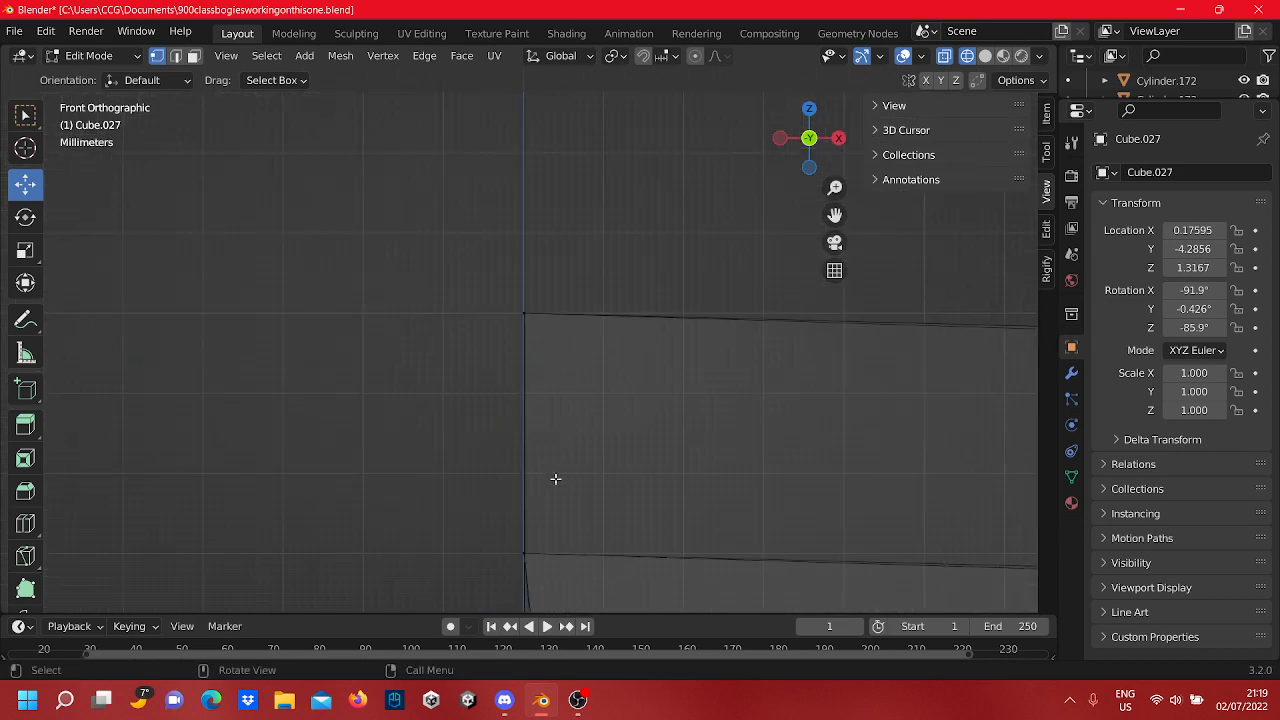
pyautogui.keyDown('shift'); pyautogui.moveTo(554, 477); pyautogui.dragTo(562, 190, button='middle'); pyautogui.keyUp('shift')
pyautogui.scroll(4, 597, 360)
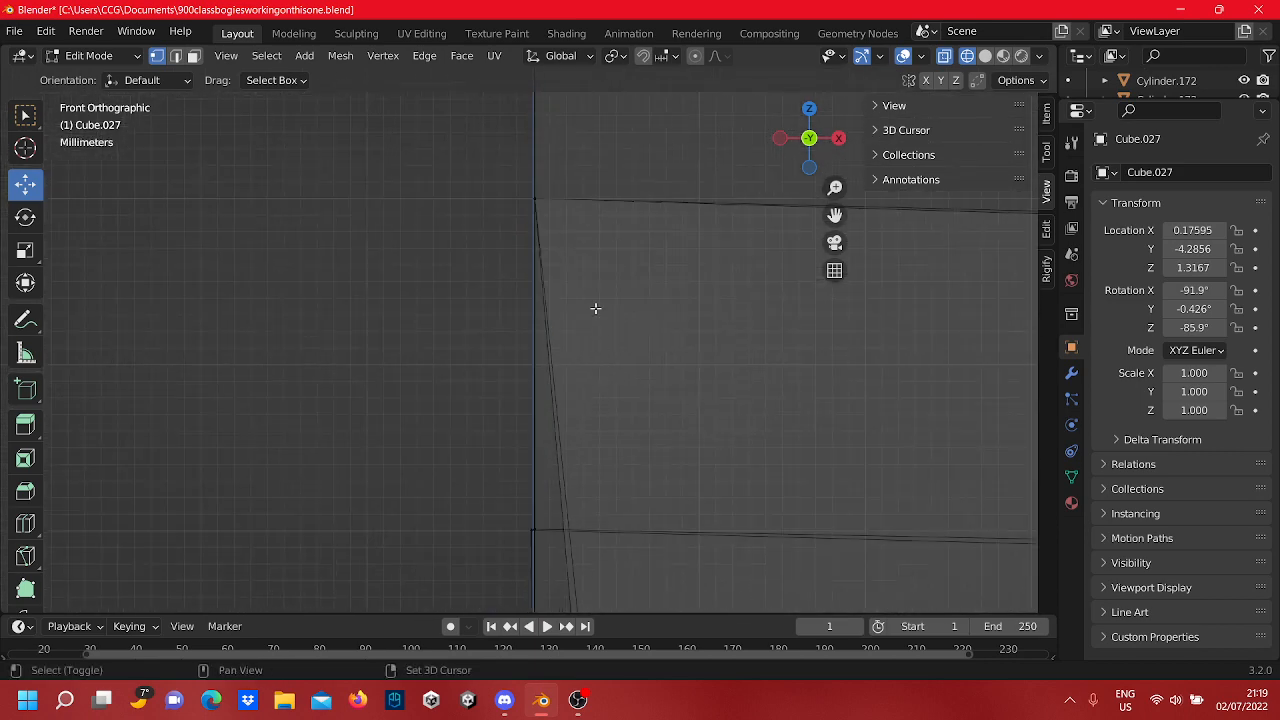
pyautogui.keyDown('shift'); pyautogui.moveTo(612, 503); pyautogui.dragTo(580, 270, button='middle'); pyautogui.keyUp('shift')
pyautogui.scroll(5, 577, 274)
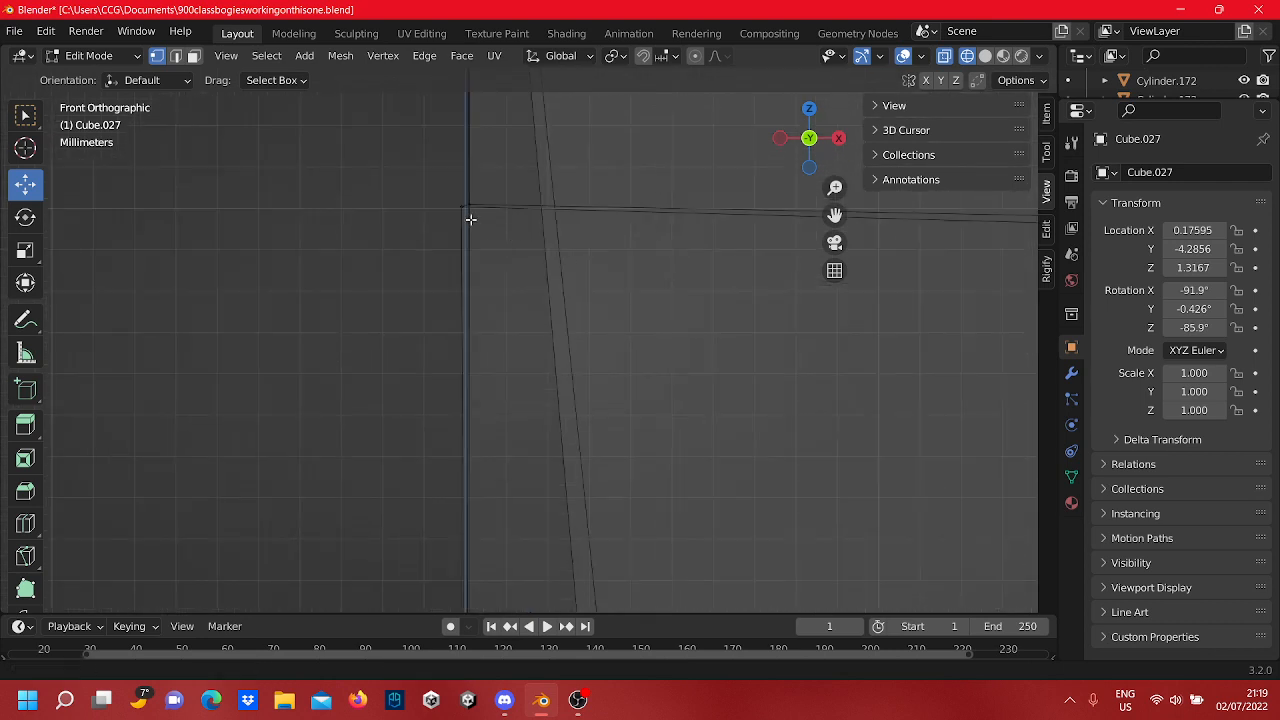
pyautogui.keyDown('shift'); pyautogui.moveTo(471, 220); pyautogui.dragTo(512, 384, button='middle'); pyautogui.keyUp('shift')
pyautogui.scroll(6, 516, 382)
pyautogui.keyDown('shift'); pyautogui.moveTo(452, 469); pyautogui.dragTo(513, 391, button='middle'); pyautogui.keyUp('shift')
pyautogui.scroll(5, 525, 350)
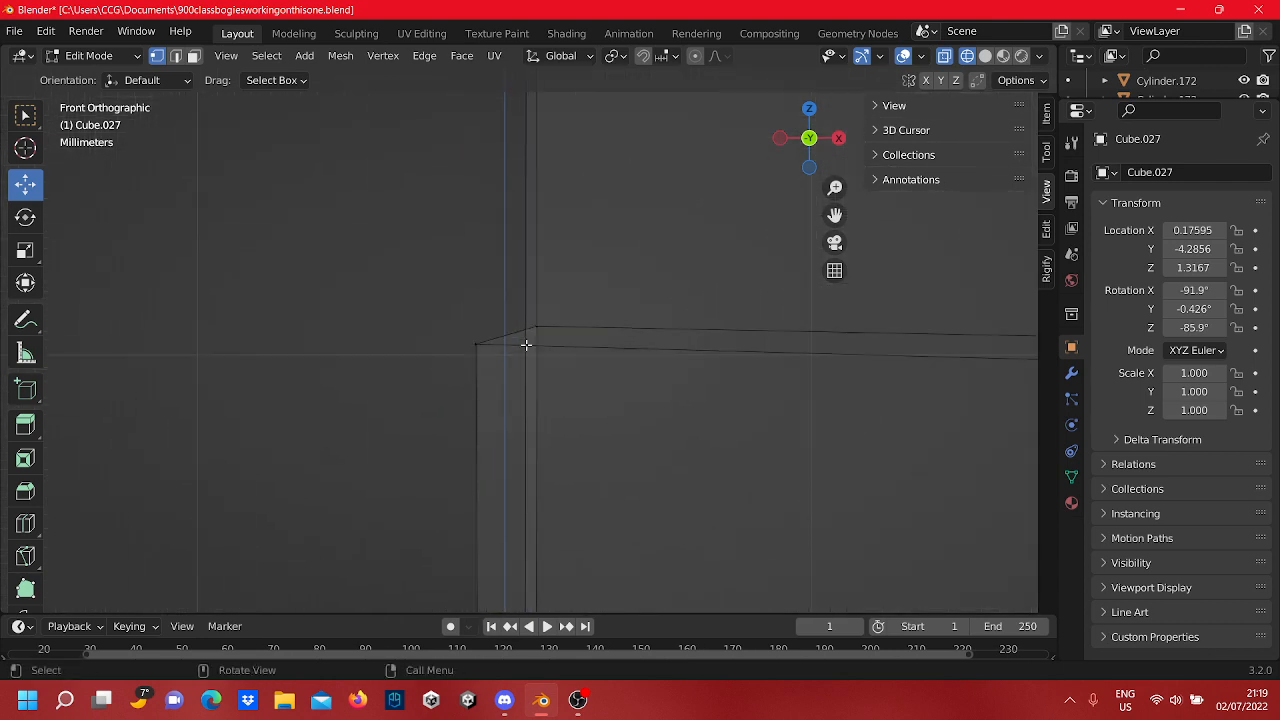
pyautogui.click(540, 331)
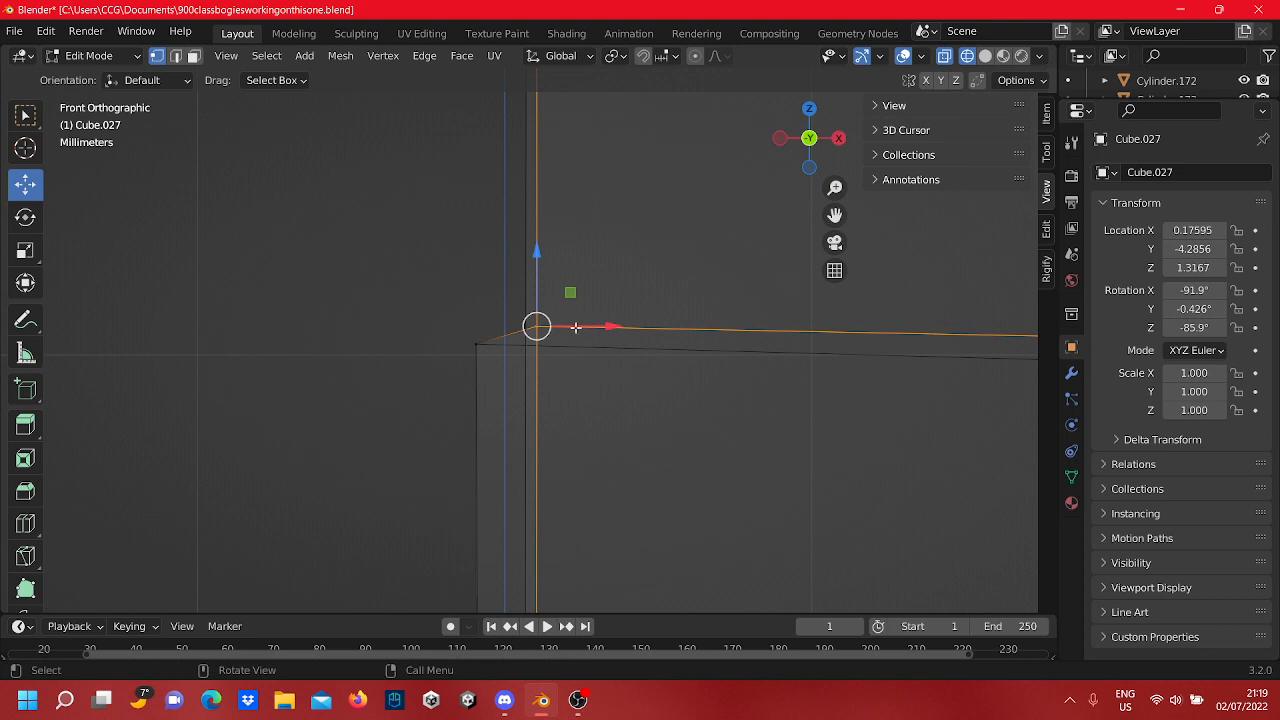
pyautogui.moveTo(575, 327); pyautogui.dragTo(541, 350)
pyautogui.moveTo(501, 270); pyautogui.dragTo(501, 300)
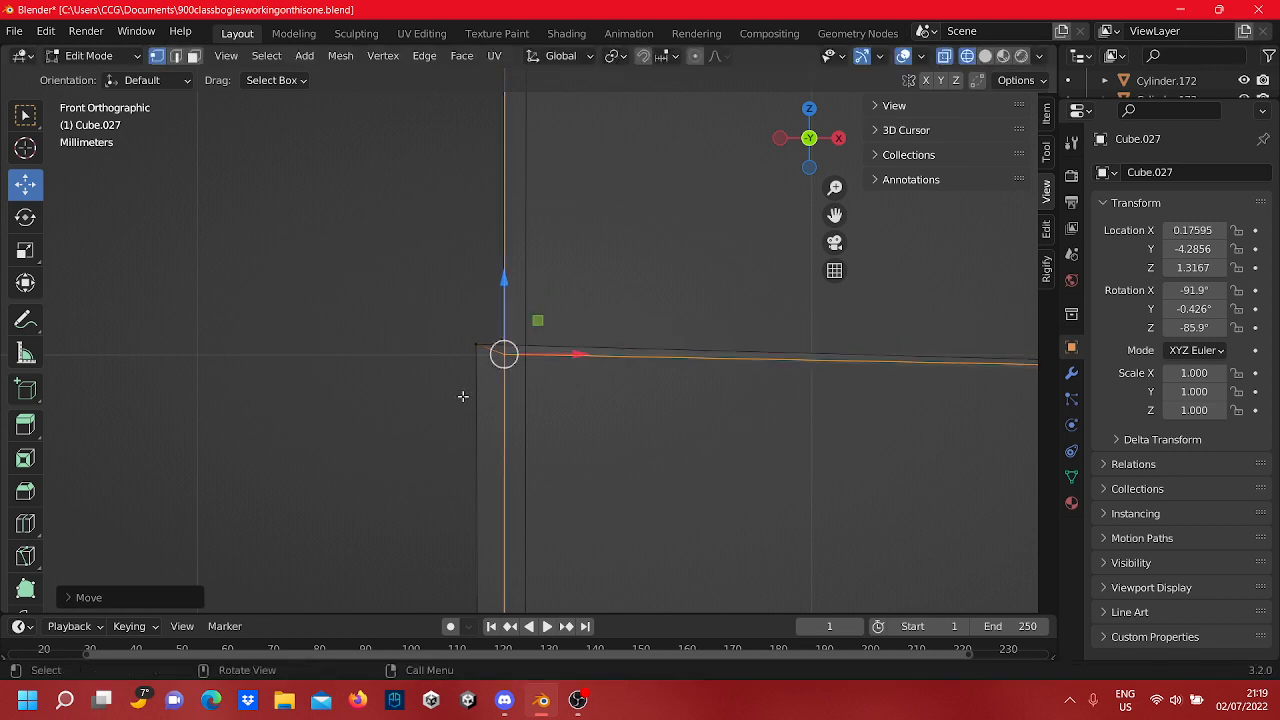
# Step: Move the outer vertex at the upper beam's lower outer corner along X onto the Z axis line and lower it onto the grid line
pyautogui.moveTo(558, 356); pyautogui.dragTo(564, 347)
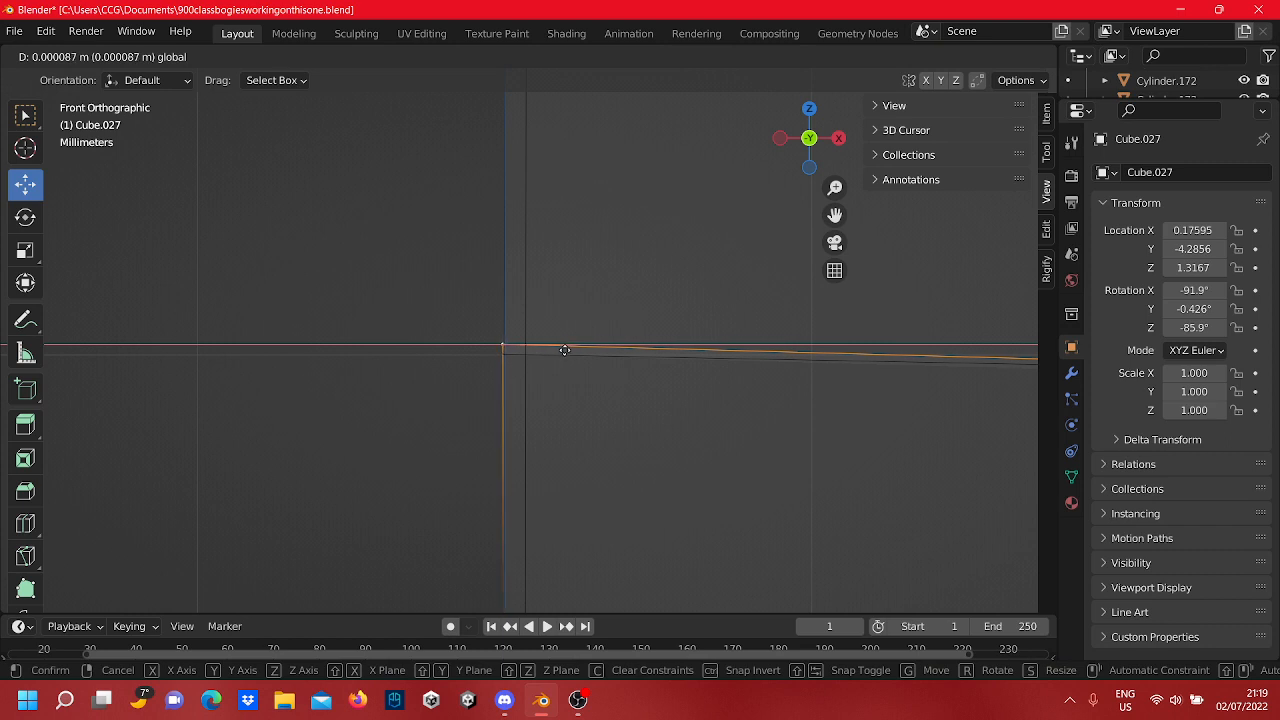
pyautogui.moveTo(566, 352); pyautogui.dragTo(565, 350)
pyautogui.moveTo(499, 273); pyautogui.dragTo(500, 283)
pyautogui.scroll(-10, 569, 335)
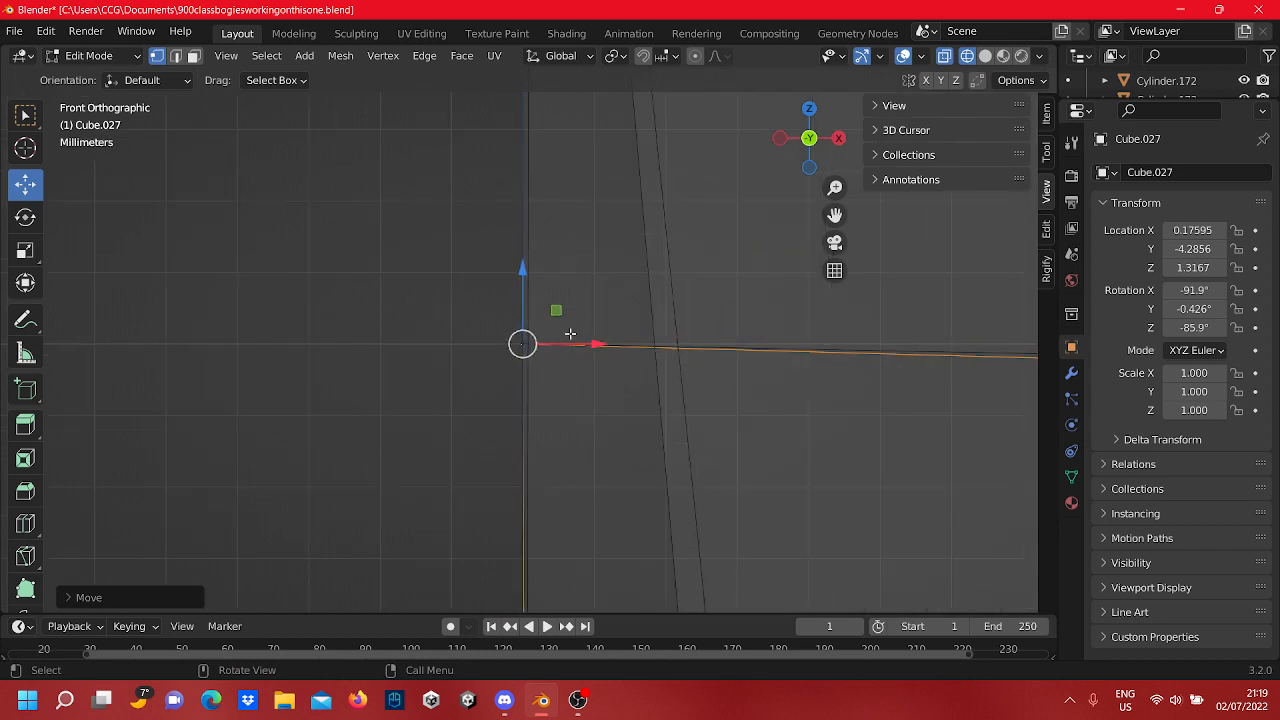
# Step: Move the vertex at the upper beam's next outer corner above along negative X onto the Z axis line
pyautogui.click(571, 237)
pyautogui.keyDown('shift'); pyautogui.moveTo(560, 366); pyautogui.dragTo(551, 573, button='middle'); pyautogui.keyUp('shift')
pyautogui.keyDown('shift'); pyautogui.moveTo(557, 302); pyautogui.dragTo(600, 480, button='middle'); pyautogui.keyUp('shift')
pyautogui.keyDown('shift'); pyautogui.moveTo(563, 200); pyautogui.dragTo(573, 283, button='middle'); pyautogui.keyUp('shift')
pyautogui.scroll(1, 567, 407)
pyautogui.scroll(3, 567, 407)
pyautogui.scroll(9, 573, 283)
pyautogui.keyDown('shift'); pyautogui.moveTo(580, 157); pyautogui.dragTo(525, 376, button='middle'); pyautogui.keyUp('shift')
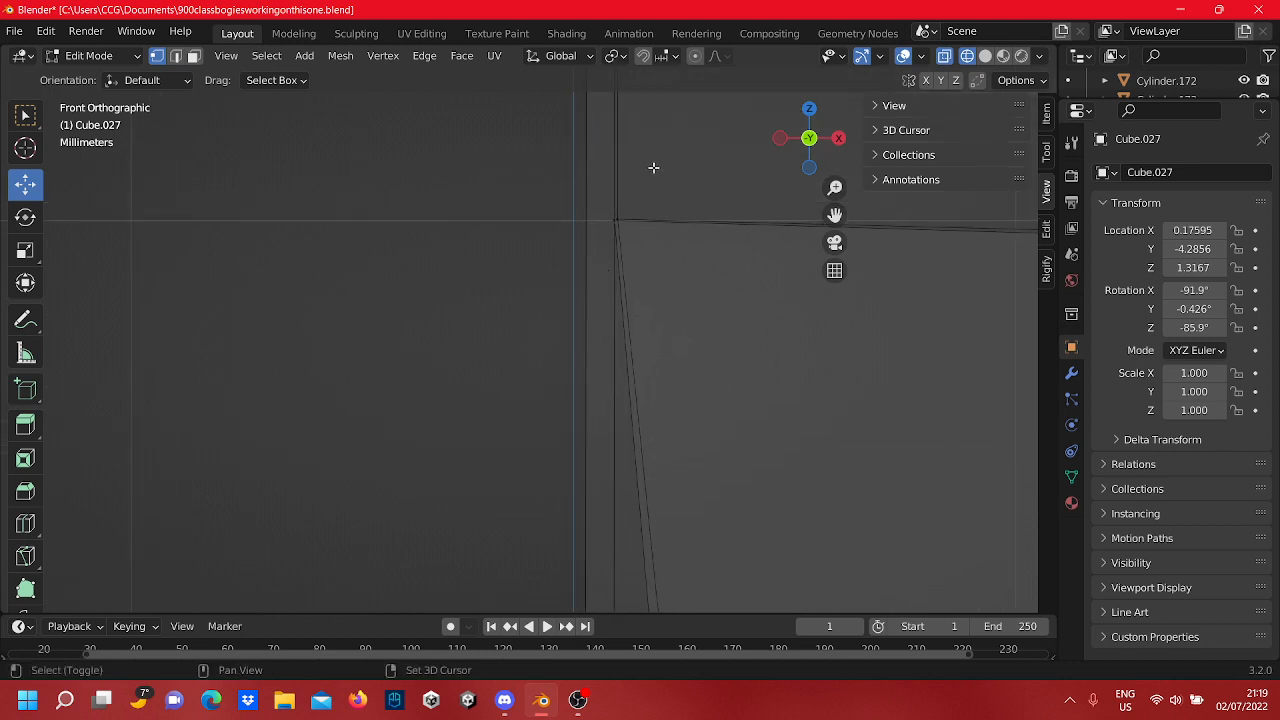
pyautogui.keyDown('shift'); pyautogui.moveTo(653, 167); pyautogui.dragTo(592, 358, button='middle'); pyautogui.keyUp('shift')
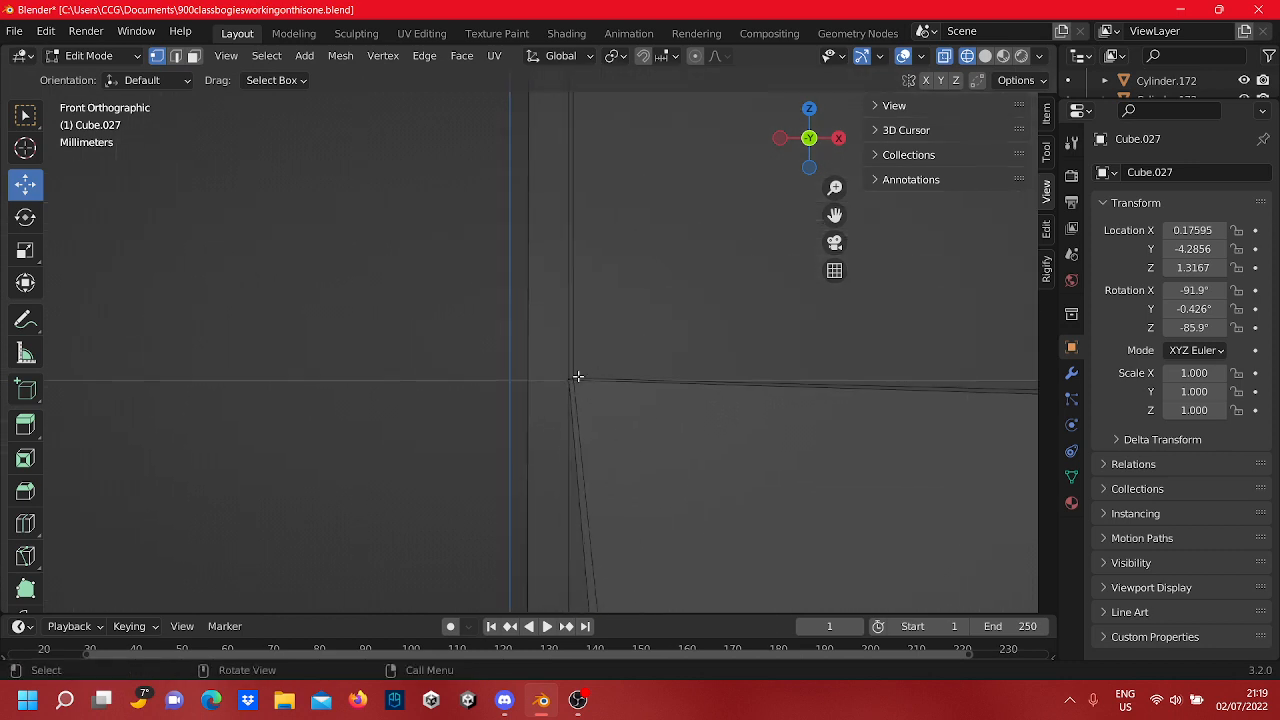
pyautogui.moveTo(609, 378); pyautogui.dragTo(510, 380)
pyautogui.hotkey('ctrl', 'z')
pyautogui.click(464, 316)
# Step: Move the vertices at the upper beam's topmost outer corner along negative X onto the Z axis line
pyautogui.scroll(-6, 476, 304)
pyautogui.keyDown('shift'); pyautogui.moveTo(520, 210); pyautogui.dragTo(531, 490, button='middle'); pyautogui.keyUp('shift')
pyautogui.keyDown('shift'); pyautogui.moveTo(594, 200); pyautogui.dragTo(574, 566, button='middle'); pyautogui.keyUp('shift')
pyautogui.moveTo(524, 179)
pyautogui.keyDown('shift'); pyautogui.mouseDown(button='middle')
pyautogui.moveTo(555, 530)
pyautogui.moveTo(572, 398)
pyautogui.mouseUp(button='middle'); pyautogui.keyUp('shift')
pyautogui.scroll(5, 572, 398)
pyautogui.keyDown('shift'); pyautogui.moveTo(577, 104); pyautogui.dragTo(551, 334, button='middle'); pyautogui.keyUp('shift')
pyautogui.scroll(9, 590, 350)
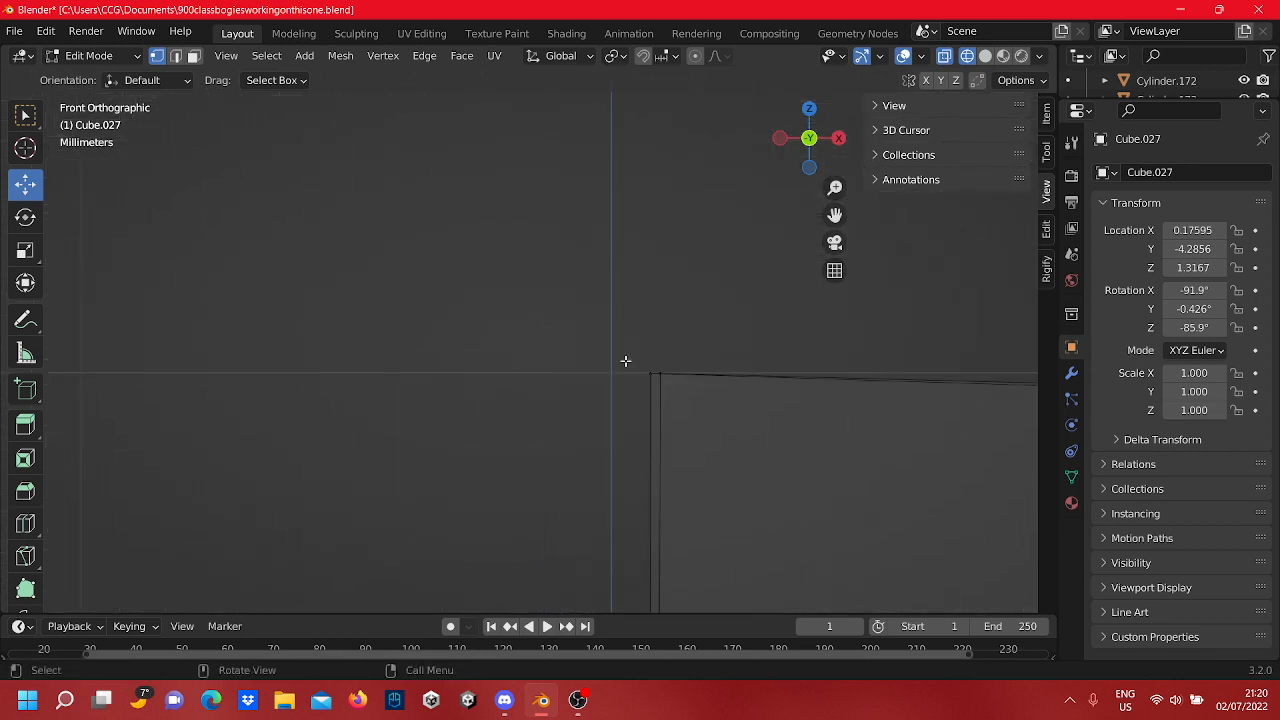
pyautogui.keyDown('shift'); pyautogui.moveTo(655, 337); pyautogui.dragTo(514, 295, button='middle'); pyautogui.keyUp('shift')
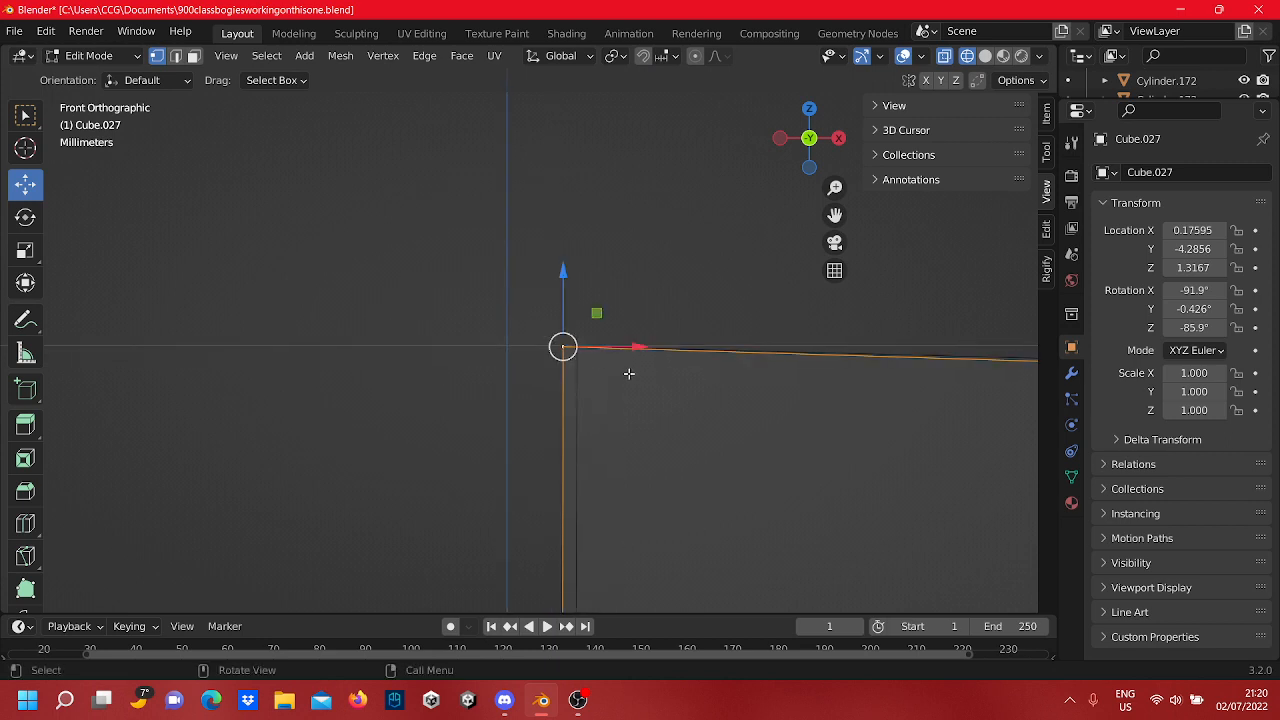
pyautogui.moveTo(632, 355); pyautogui.dragTo(557, 347)
pyautogui.press('g')
pyautogui.click(449, 239)
pyautogui.scroll(-18, 455, 243)
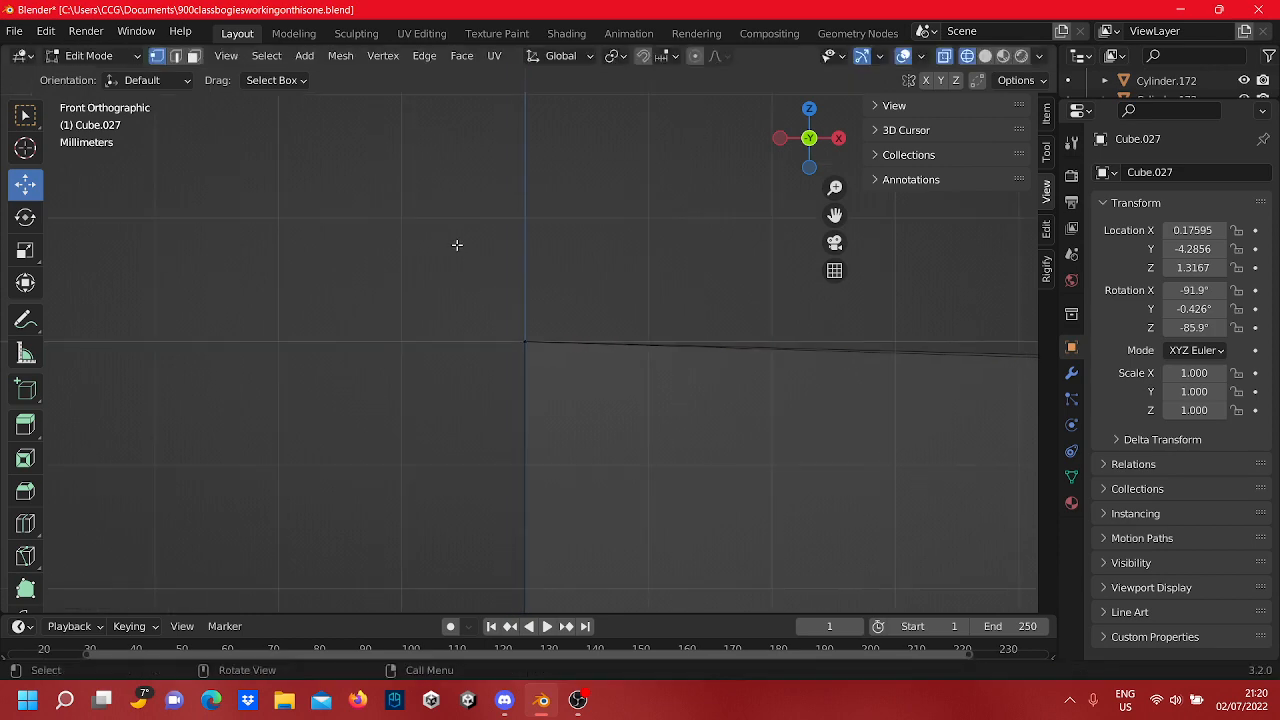
# Step: Examine the side frame's outer end for vertices that are still off the Z axis line
pyautogui.scroll(-10, 491, 273)
pyautogui.keyDown('shift'); pyautogui.moveTo(592, 460); pyautogui.dragTo(592, 232, button='middle'); pyautogui.keyUp('shift')
pyautogui.scroll(5, 594, 234)
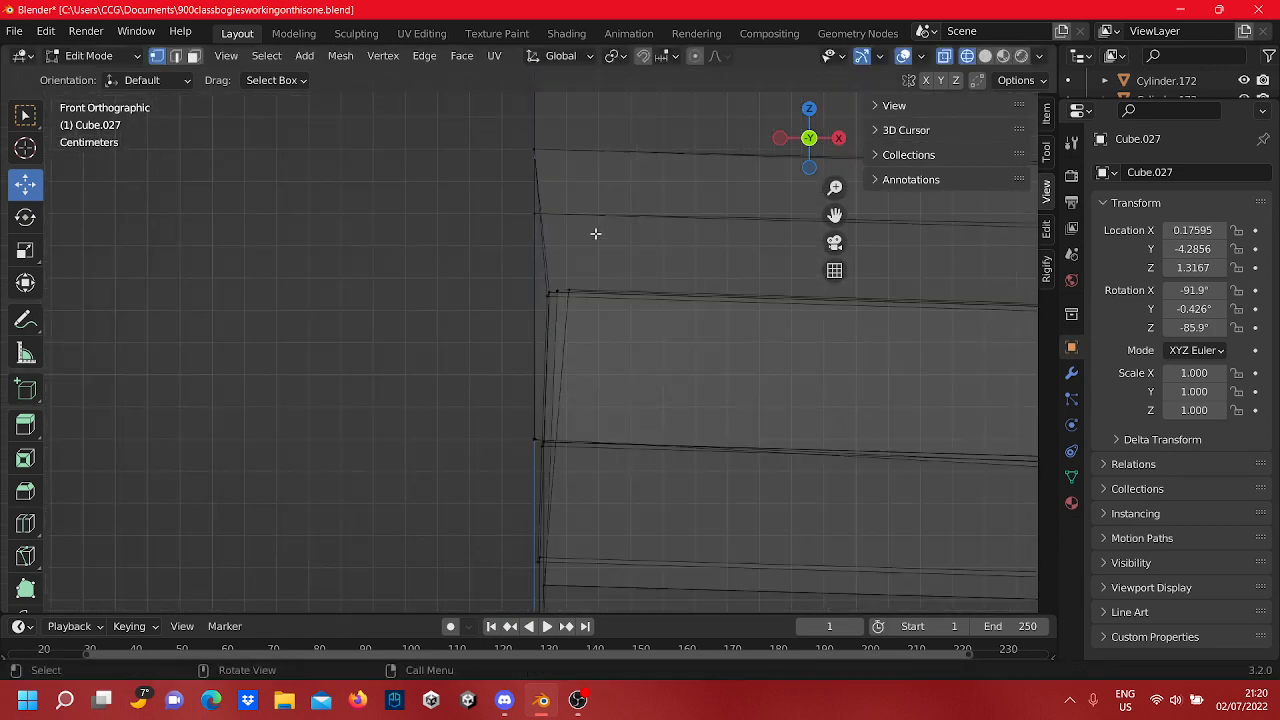
pyautogui.scroll(2, 580, 269)
pyautogui.keyDown('shift'); pyautogui.moveTo(538, 166); pyautogui.dragTo(512, 398, button='middle'); pyautogui.keyUp('shift')
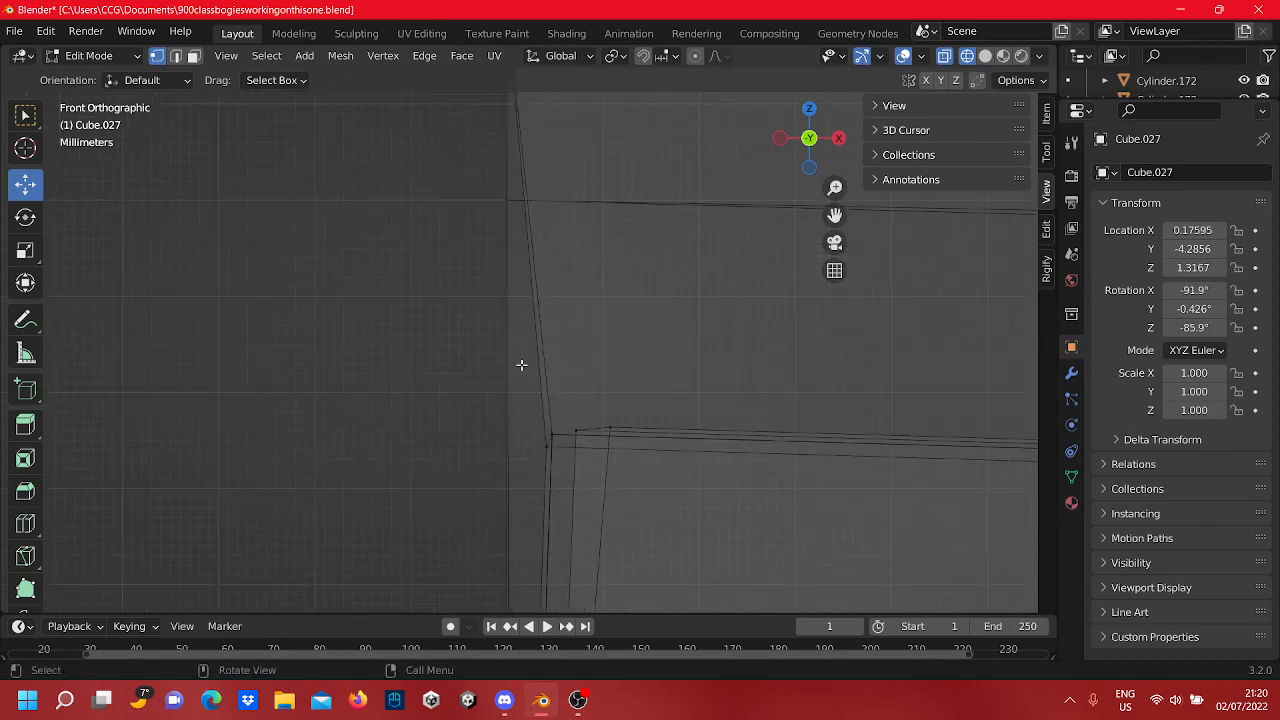
pyautogui.scroll(-6, 526, 291)
pyautogui.keyDown('shift'); pyautogui.moveTo(571, 477); pyautogui.dragTo(585, 302, button='middle'); pyautogui.keyUp('shift')
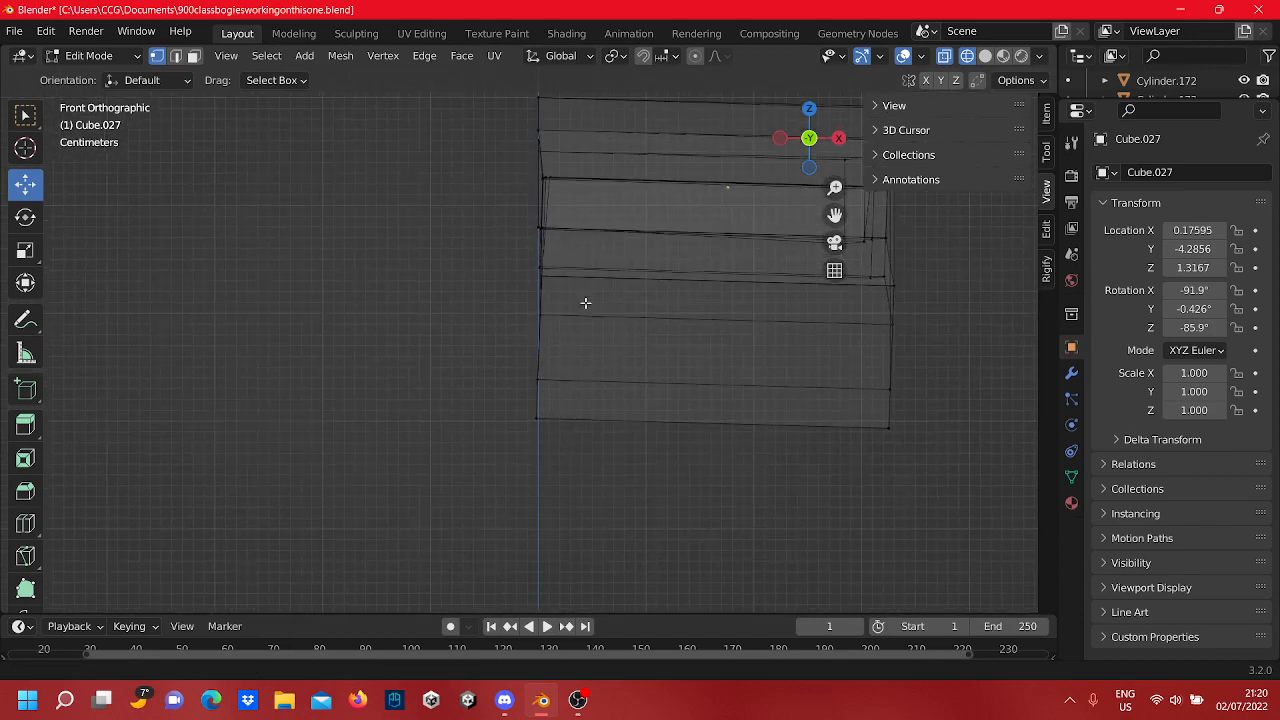
pyautogui.scroll(4, 584, 290)
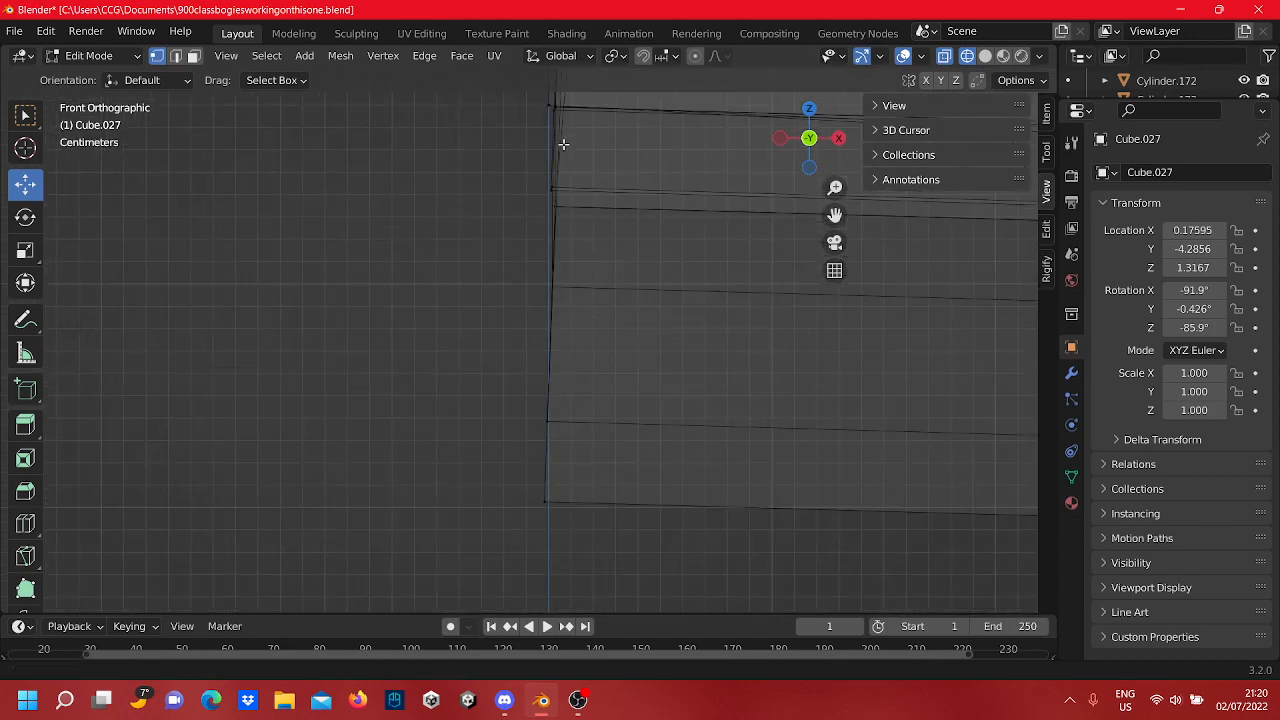
# Step: Select the vertices at the middle block's upper outer corner, move them along negative X to the Z axis line and raise them to the grid line
pyautogui.keyDown('shift'); pyautogui.moveTo(563, 143); pyautogui.dragTo(563, 530, button='middle'); pyautogui.keyUp('shift')
pyautogui.scroll(7, 577, 429)
pyautogui.scroll(2, 612, 276)
pyautogui.keyDown('shift'); pyautogui.moveTo(698, 362); pyautogui.dragTo(528, 458, button='middle'); pyautogui.keyUp('shift')
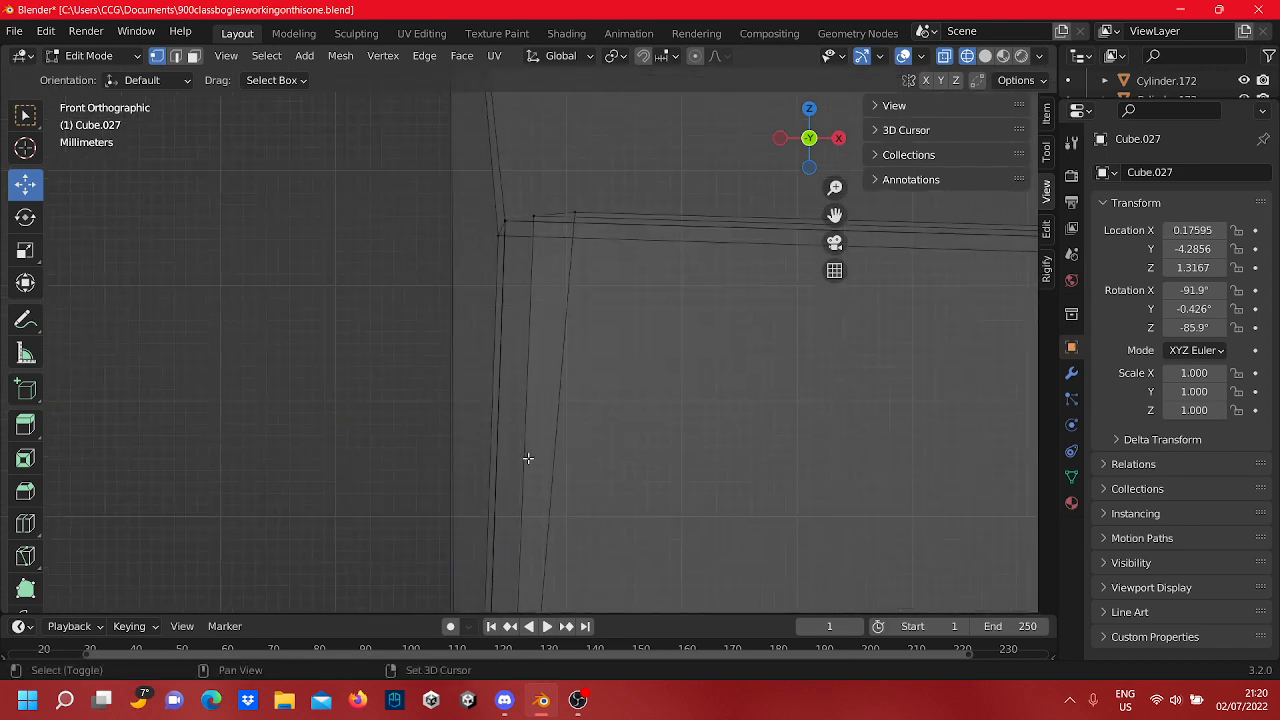
pyautogui.keyDown('shift'); pyautogui.moveTo(574, 287); pyautogui.dragTo(650, 338, button='middle'); pyautogui.keyUp('shift')
pyautogui.scroll(4, 603, 363)
pyautogui.moveTo(580, 291); pyautogui.dragTo(581, 292)
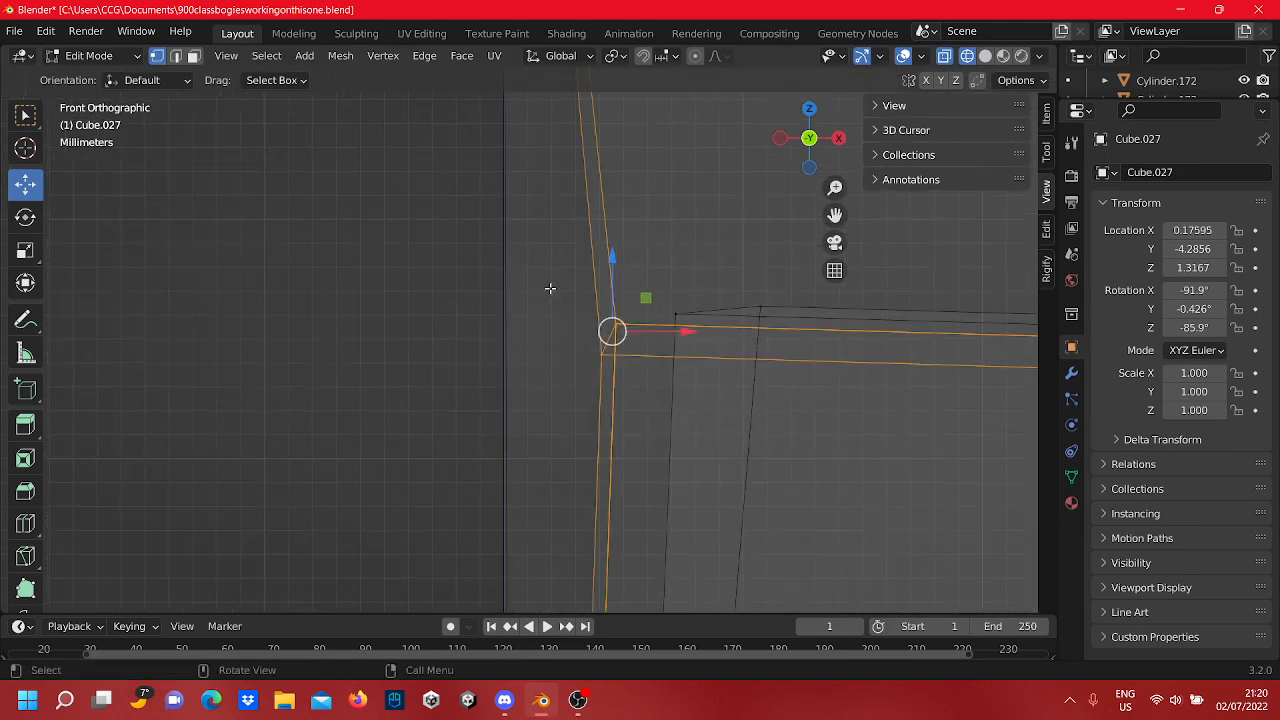
pyautogui.moveTo(657, 332); pyautogui.dragTo(553, 336)
pyautogui.moveTo(522, 265); pyautogui.dragTo(531, 117)
# Step: Move only the lower outermost vertex of that block corner along X onto the Z axis line and lower it onto the grid line
pyautogui.scroll(4, 551, 200)
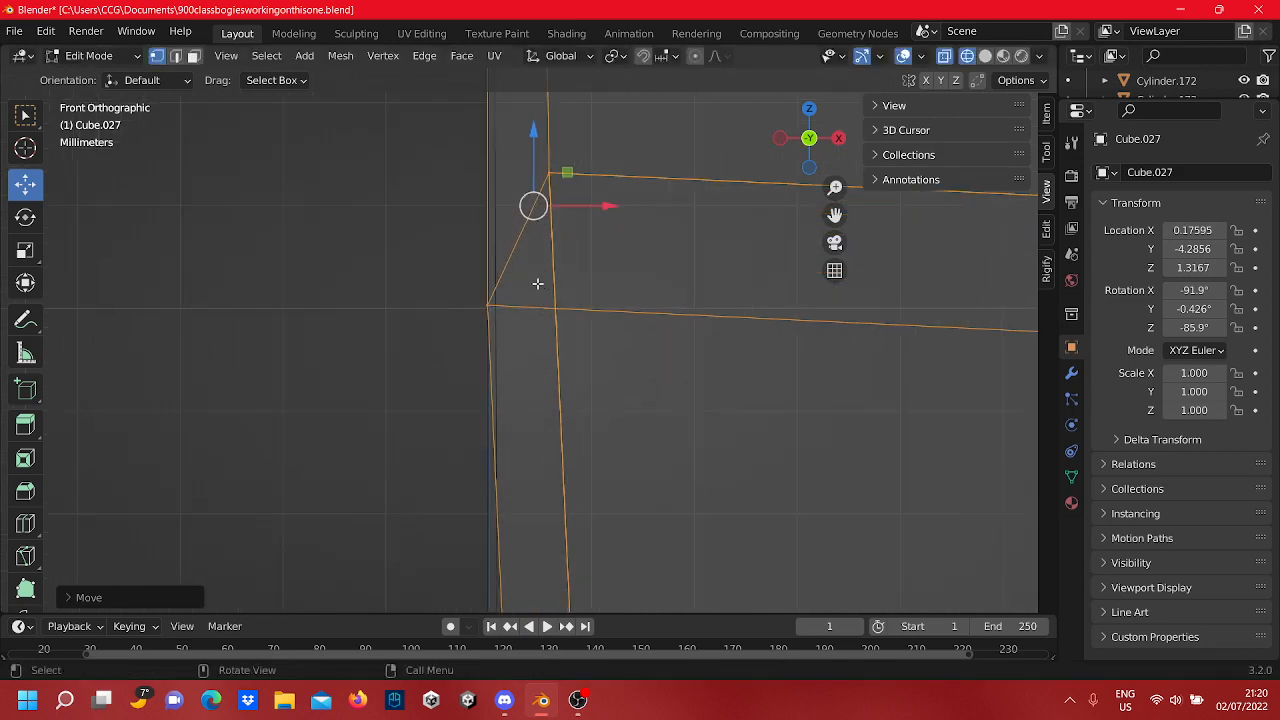
pyautogui.scroll(3, 537, 284)
pyautogui.moveTo(458, 235); pyautogui.dragTo(533, 327, button='middle')
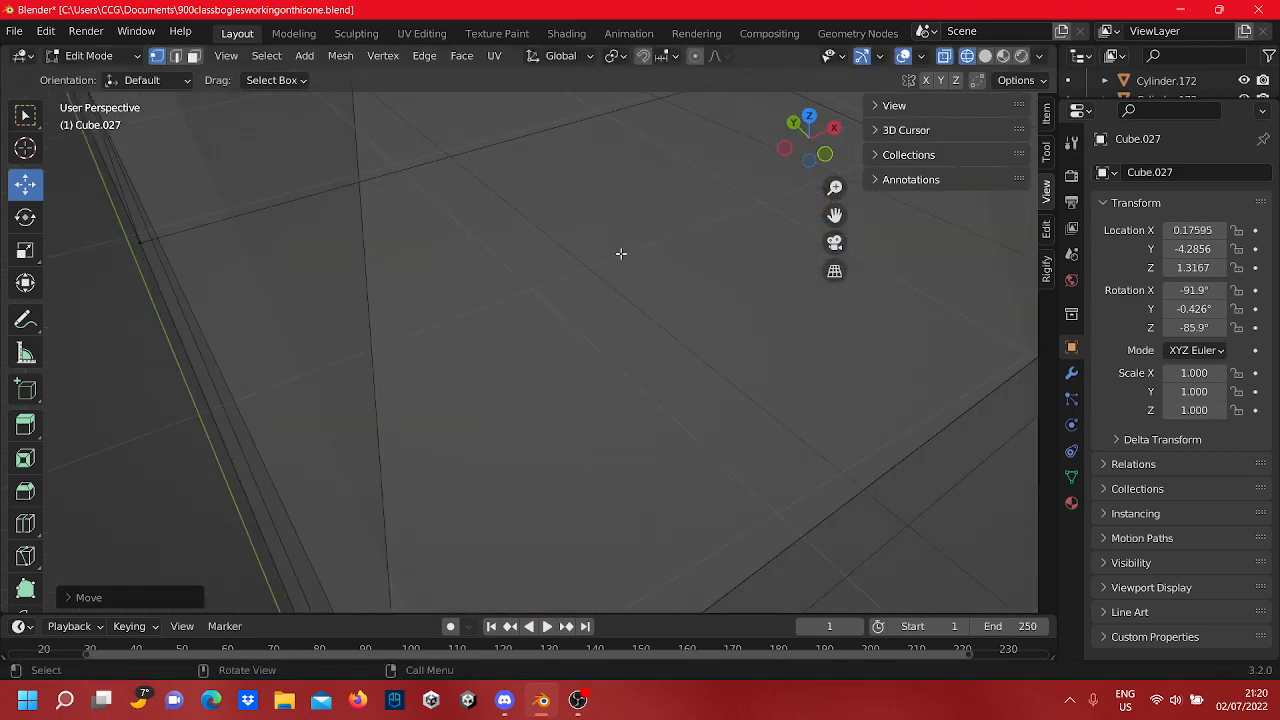
pyautogui.moveTo(638, 210); pyautogui.dragTo(575, 141, button='middle')
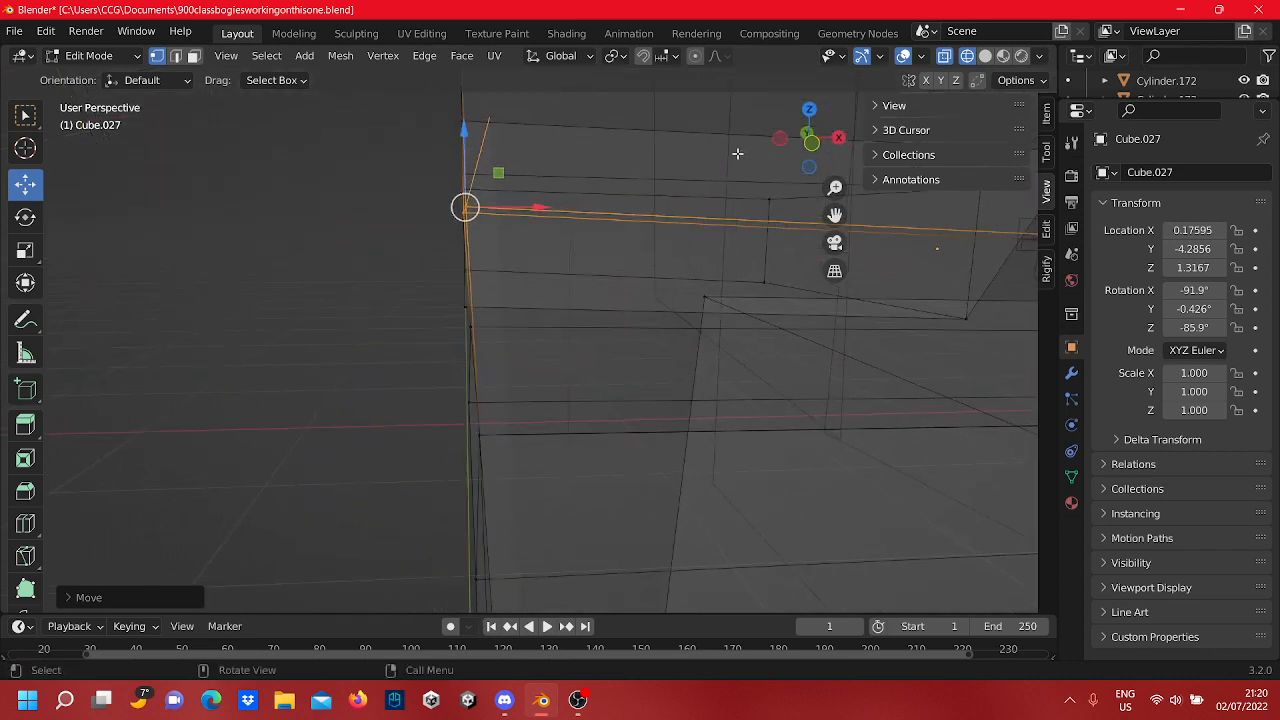
pyautogui.click(811, 151)
pyautogui.keyDown('shift'); pyautogui.moveTo(609, 254); pyautogui.dragTo(712, 310, button='middle'); pyautogui.keyUp('shift')
pyautogui.scroll(4, 520, 262)
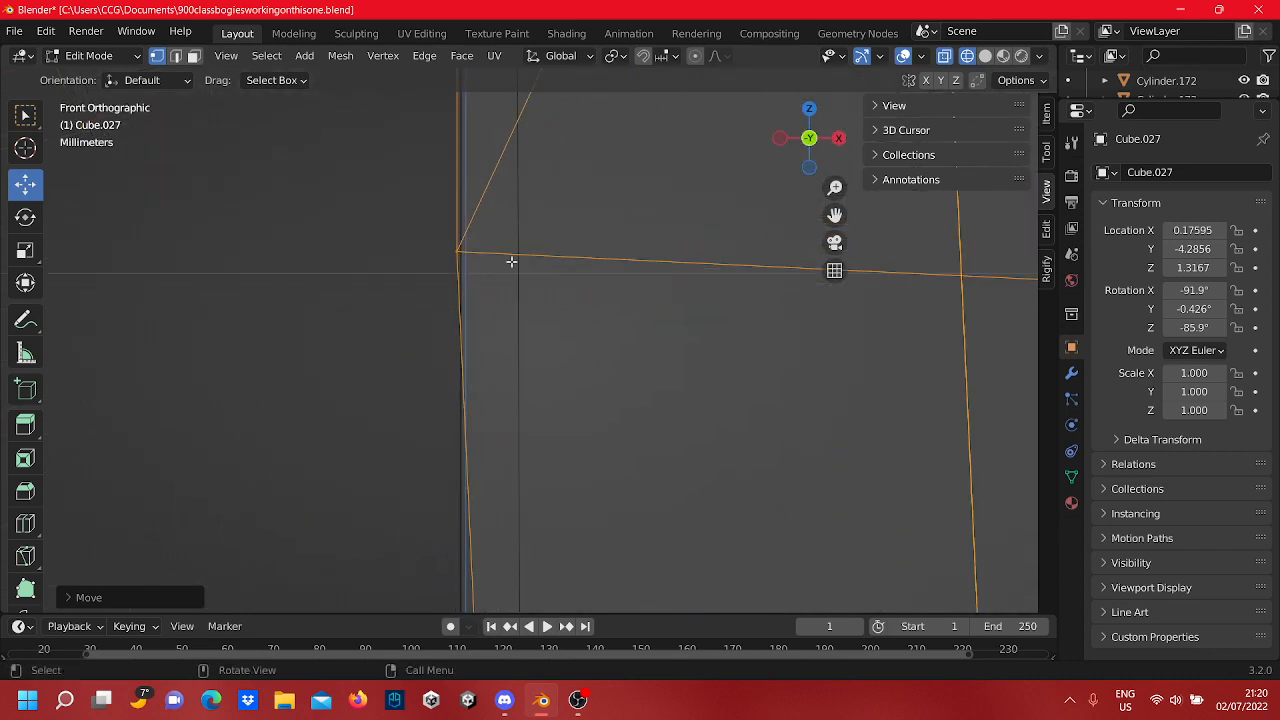
pyautogui.keyDown('shift'); pyautogui.moveTo(461, 255); pyautogui.dragTo(474, 323, button='middle'); pyautogui.keyUp('shift')
pyautogui.moveTo(484, 372); pyautogui.dragTo(454, 296)
pyautogui.click(550, 310)
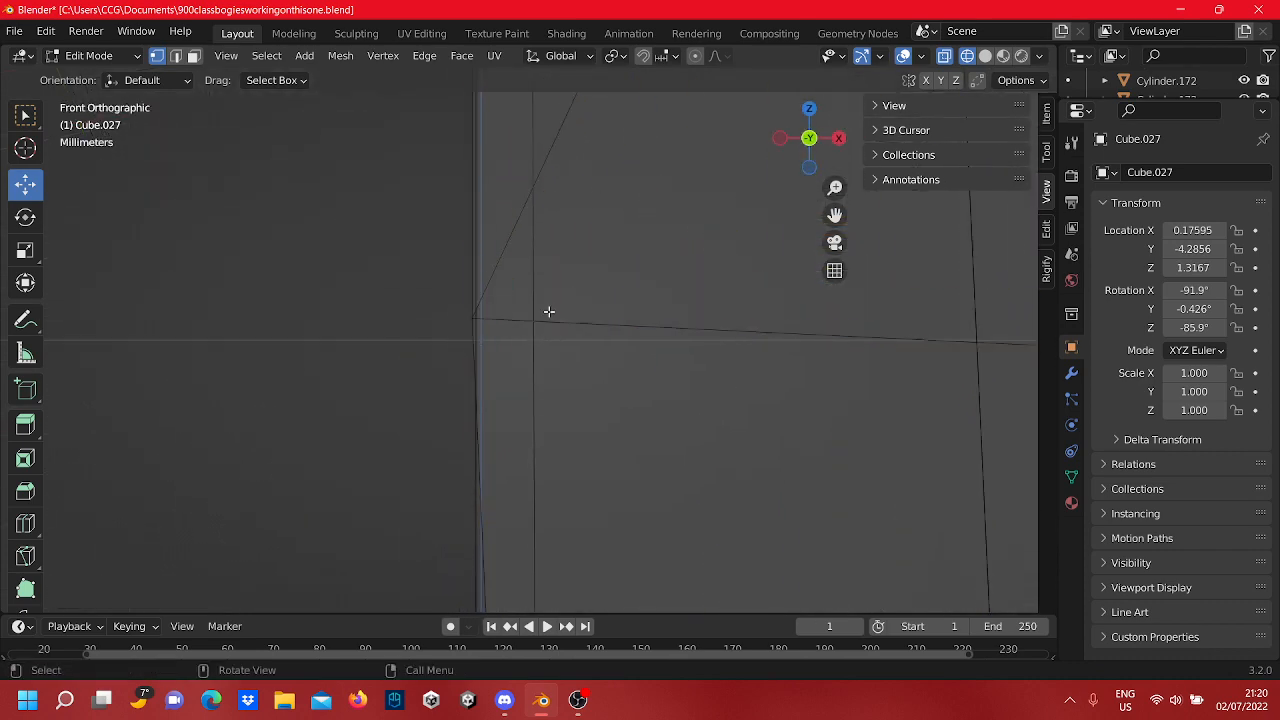
pyautogui.click(499, 332)
pyautogui.moveTo(548, 316)
pyautogui.mouseDown()
pyautogui.moveTo(595, 327)
pyautogui.moveTo(560, 331)
pyautogui.mouseUp()
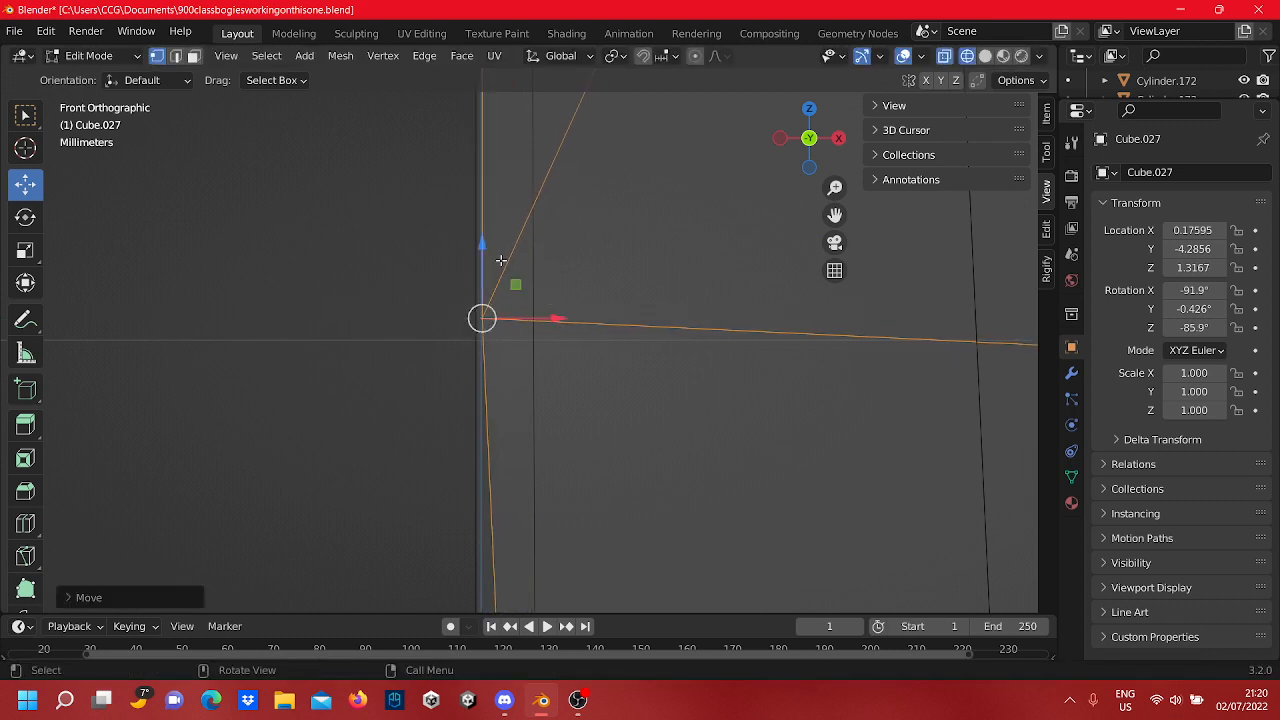
pyautogui.moveTo(481, 245); pyautogui.dragTo(486, 268)
pyautogui.scroll(-3, 656, 344)
pyautogui.click(663, 332)
pyautogui.scroll(-8, 656, 300)
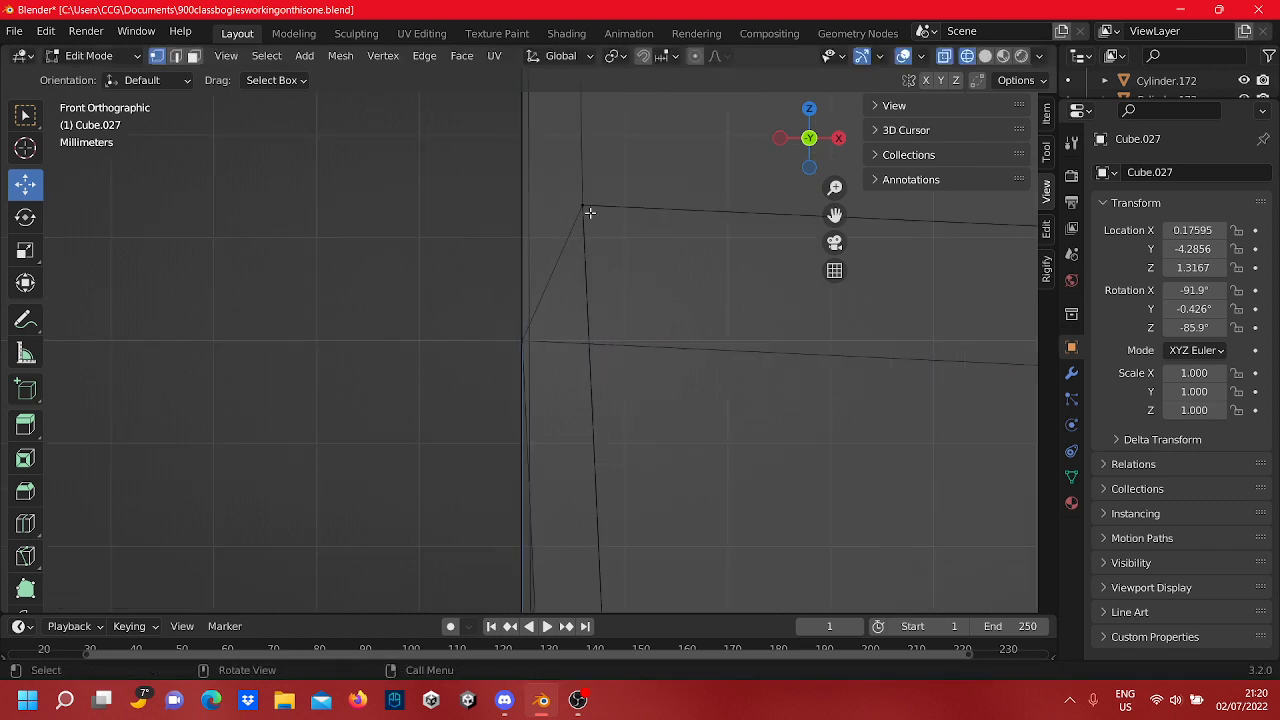
# Step: Move one vertex from the higher inner stack at the block corner down to the grid line and onto the Z axis line
pyautogui.moveTo(582, 204); pyautogui.dragTo(531, 340)
pyautogui.scroll(3, 597, 314)
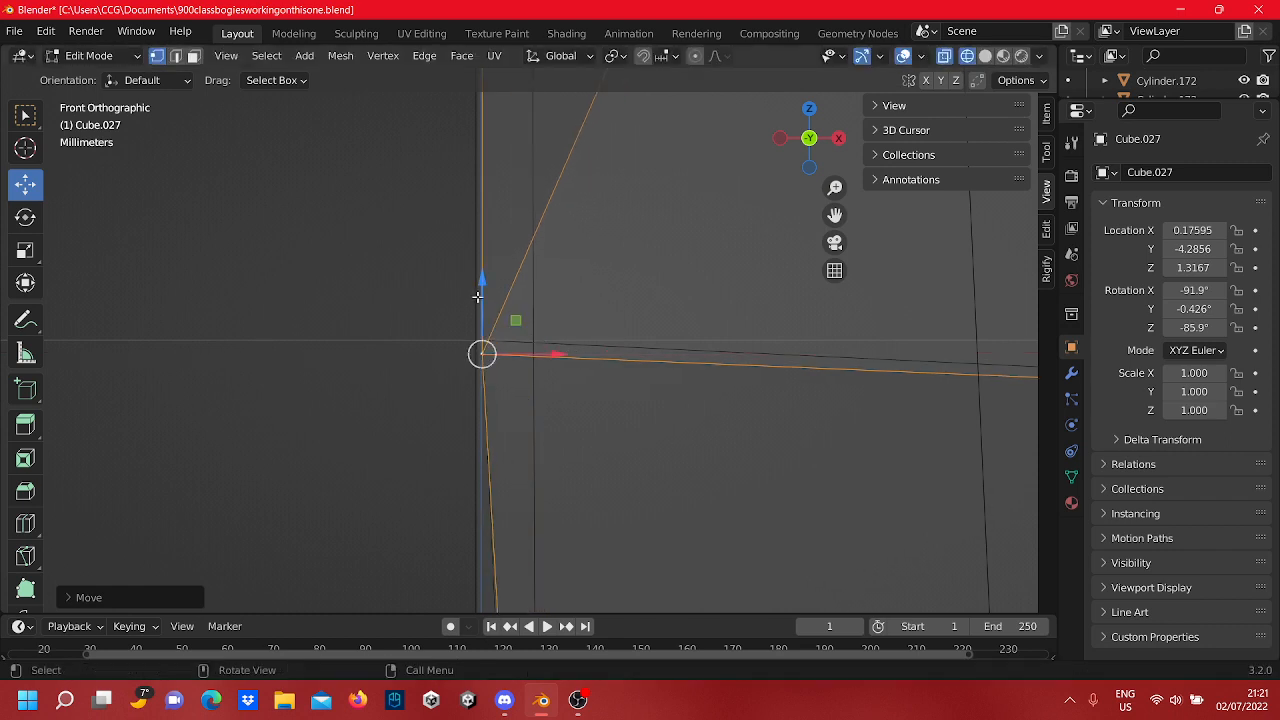
pyautogui.moveTo(478, 297); pyautogui.dragTo(492, 282)
pyautogui.scroll(-3, 426, 289)
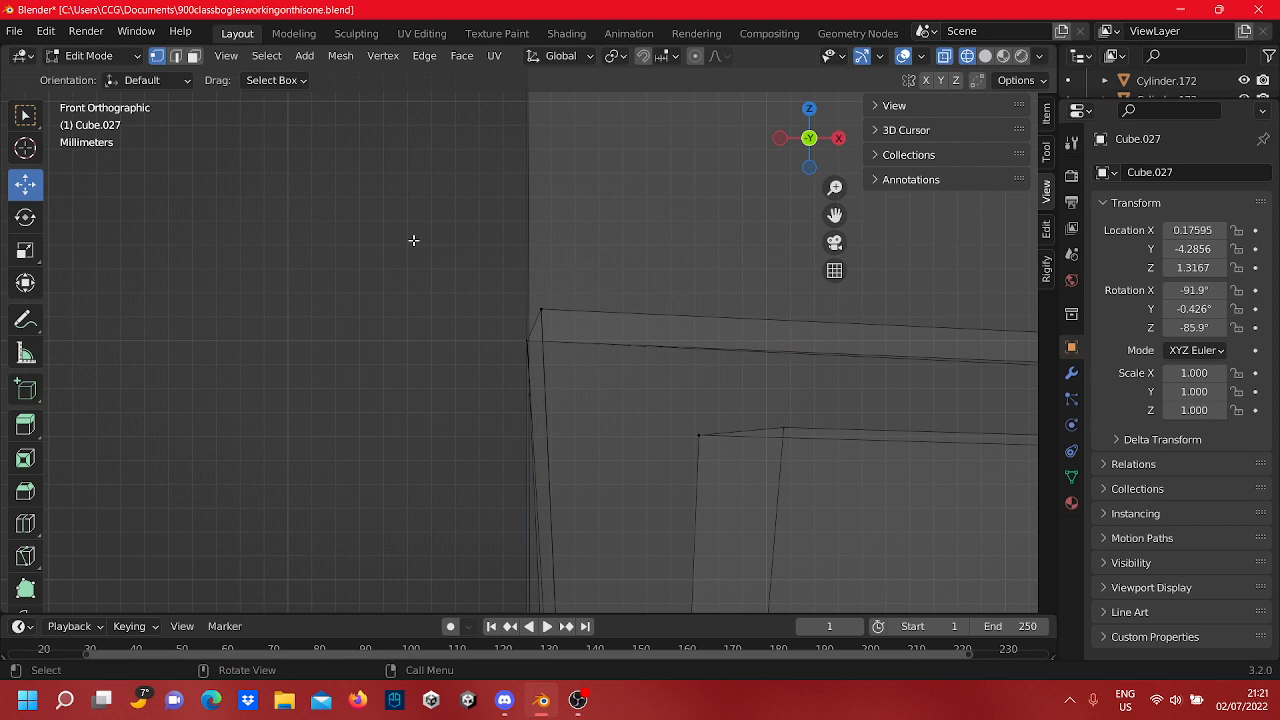
# Step: Lower a second vertex from the higher inner stack onto the grid line and move it along negative X to the Z axis line
pyautogui.scroll(4, 686, 334)
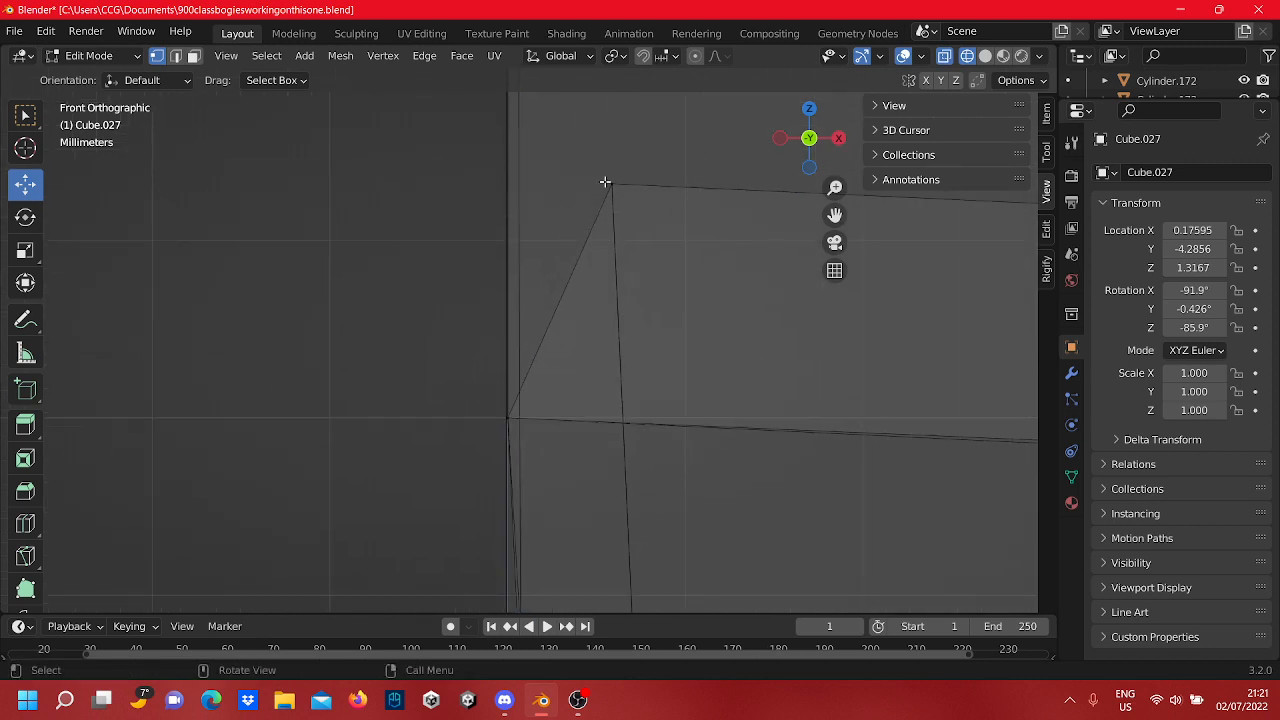
pyautogui.moveTo(614, 158); pyautogui.dragTo(625, 319)
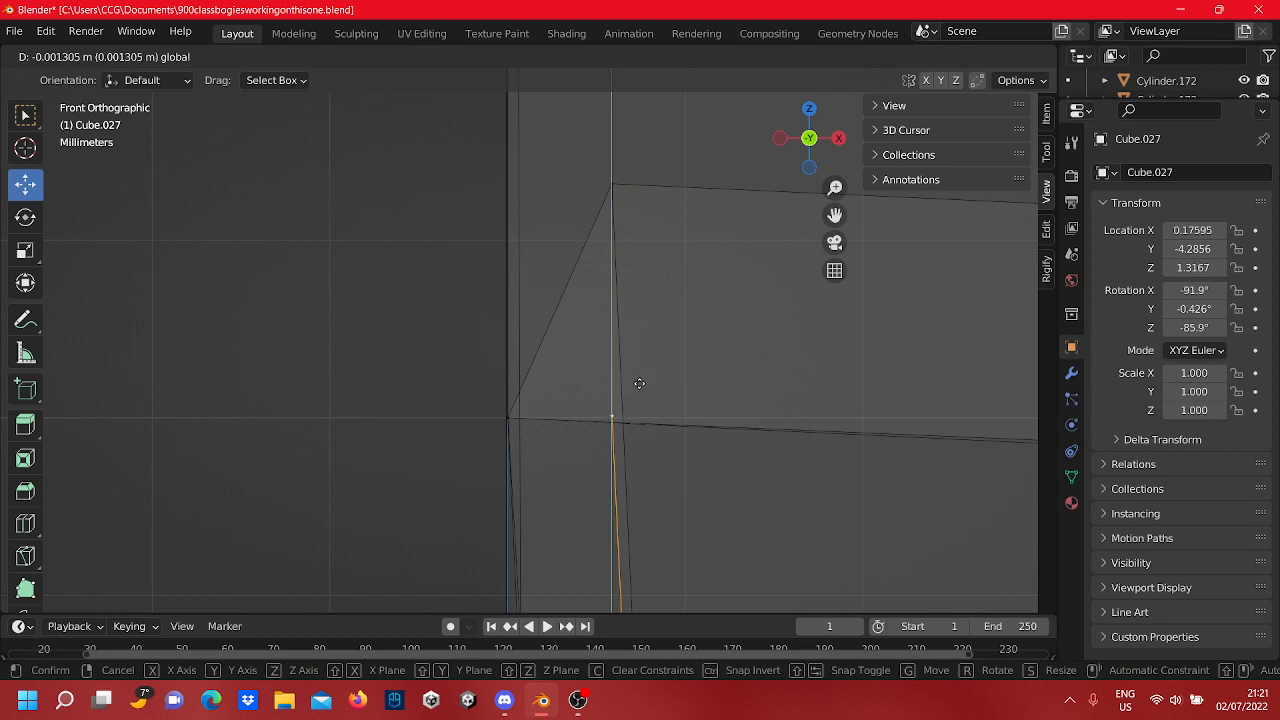
pyautogui.moveTo(639, 383); pyautogui.dragTo(677, 420)
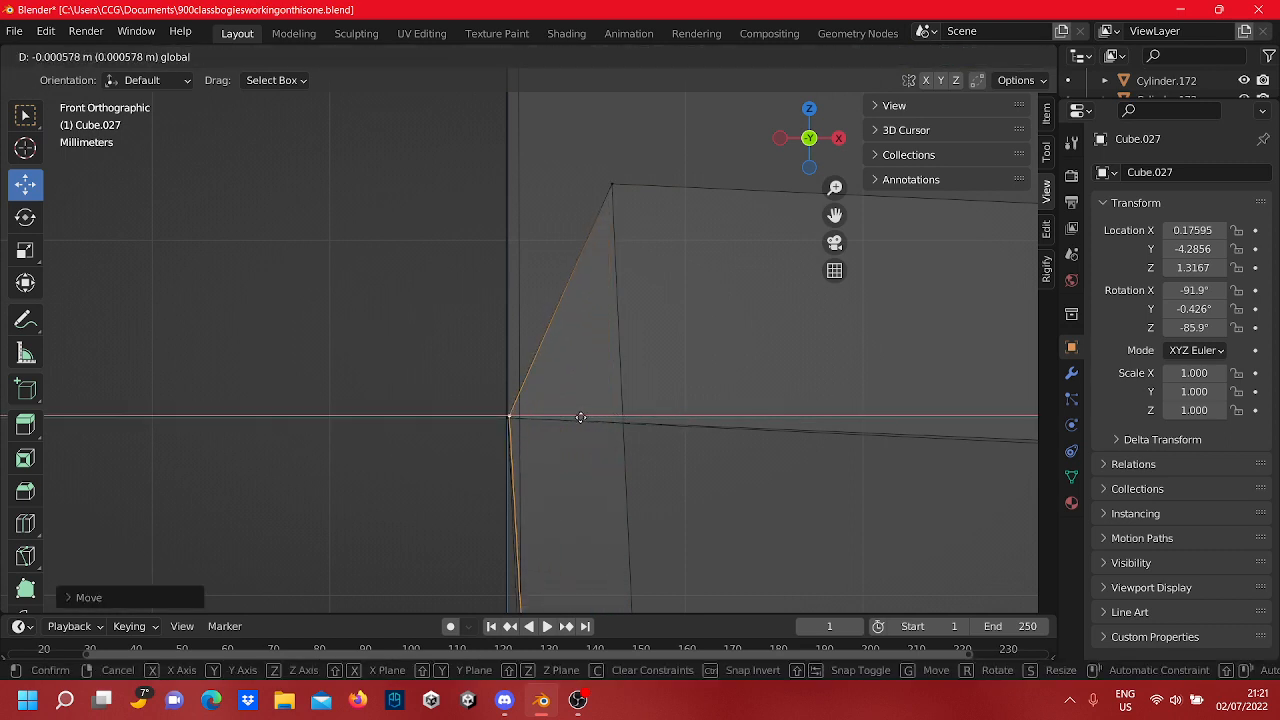
pyautogui.moveTo(580, 418); pyautogui.dragTo(582, 418)
# Step: Lower the remaining vertex of the higher inner stack onto the grid line and move it along negative X onto the Z axis line
pyautogui.click(614, 184)
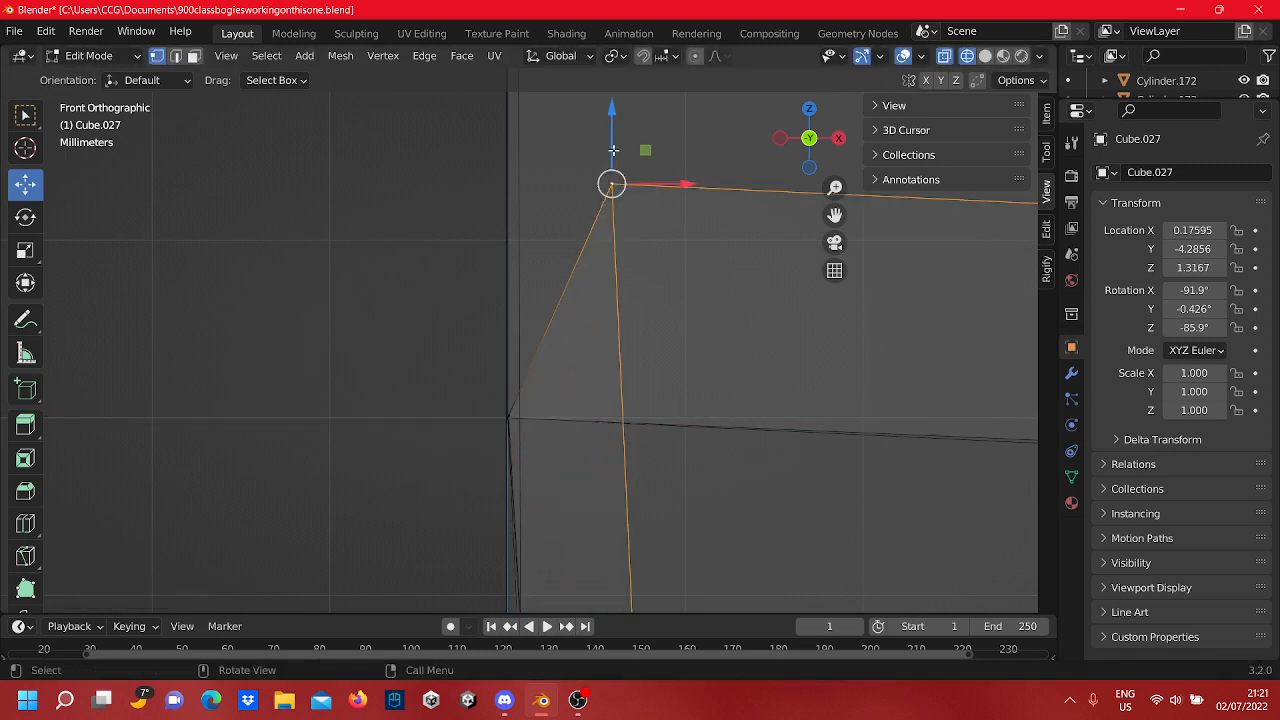
pyautogui.moveTo(613, 150); pyautogui.dragTo(657, 369)
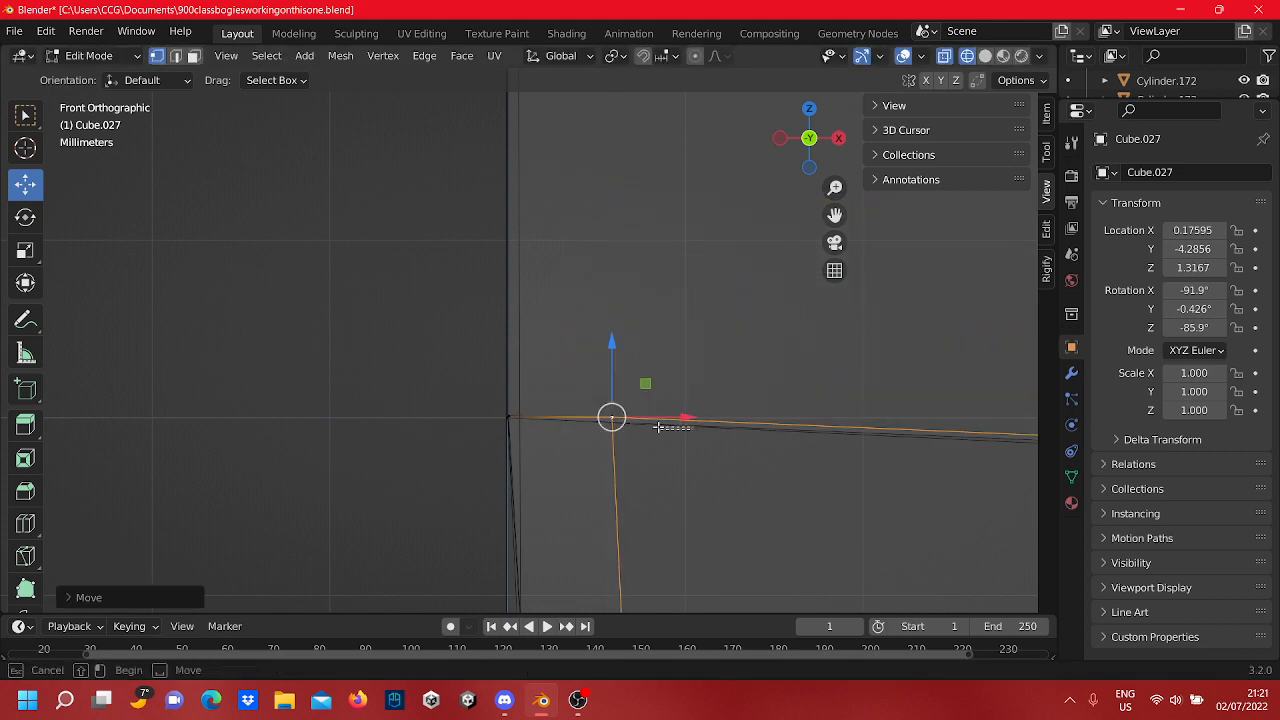
pyautogui.click(664, 406)
pyautogui.click(613, 394)
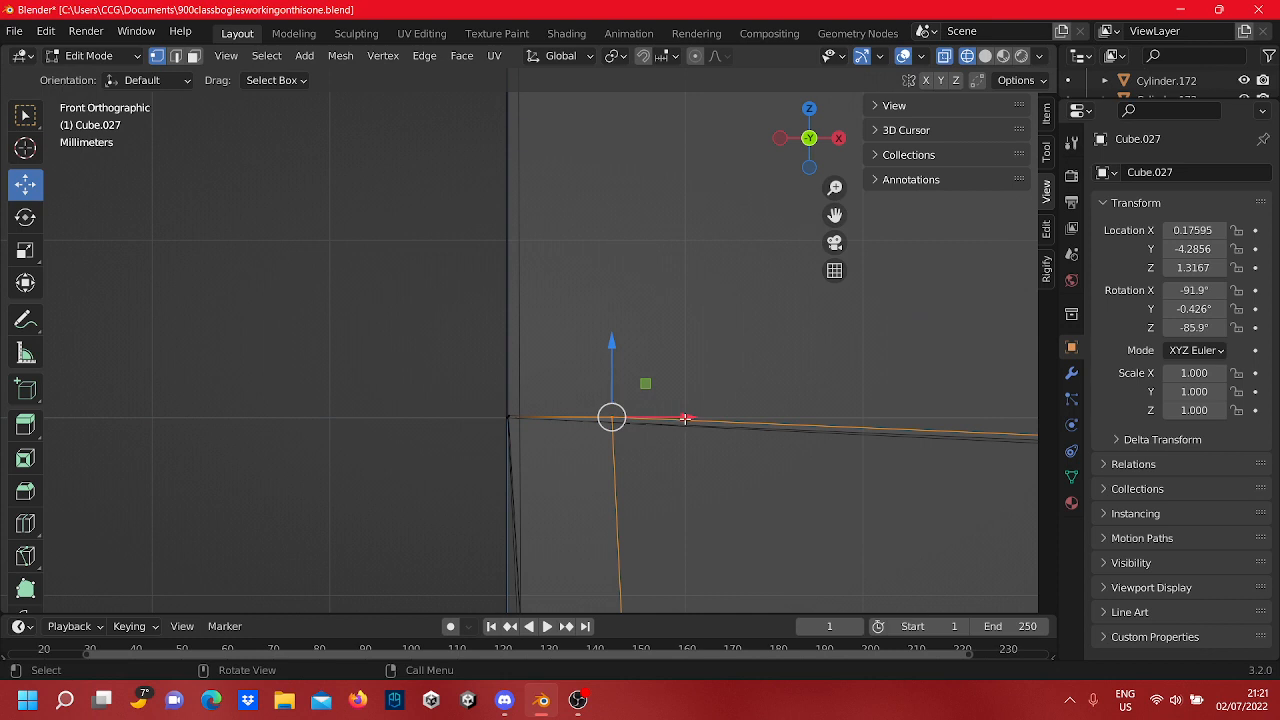
pyautogui.moveTo(685, 418); pyautogui.dragTo(560, 410)
pyautogui.scroll(-4, 491, 306)
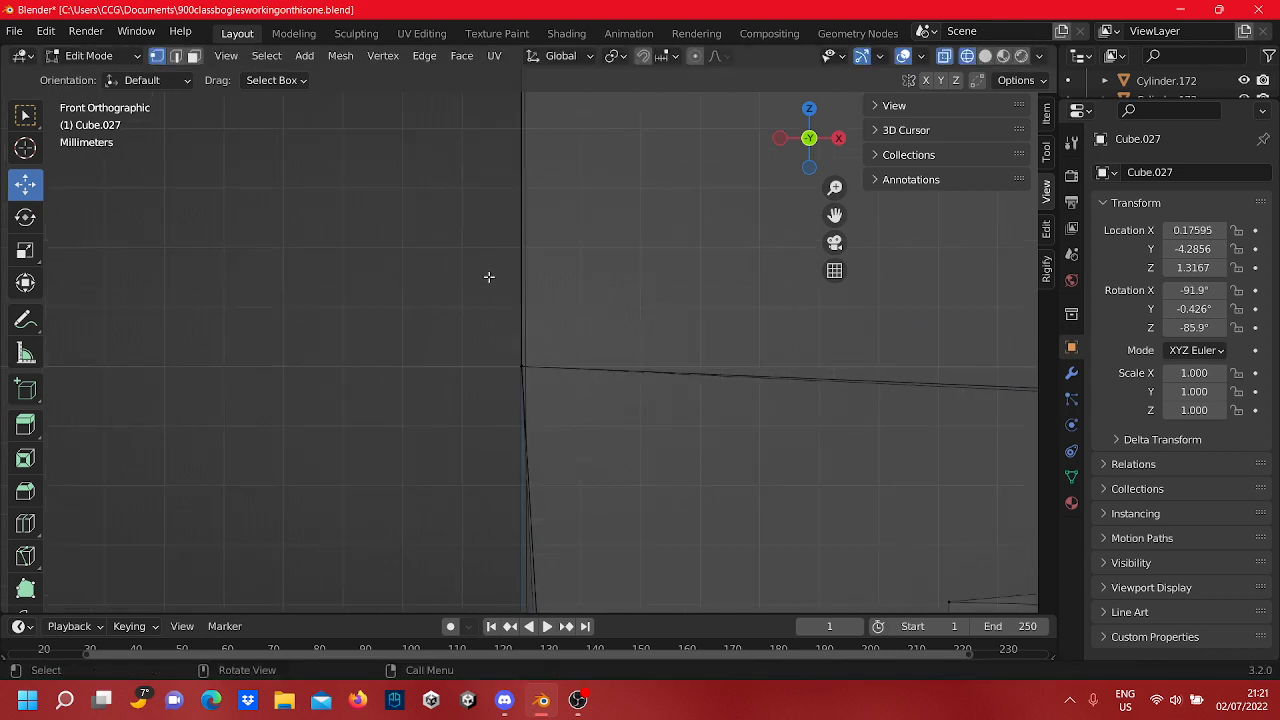
# Step: Move the two inner vertices just below the aligned block corner along negative X until the outer one sits on the Z axis line
pyautogui.press('w')
pyautogui.scroll(5, 655, 380)
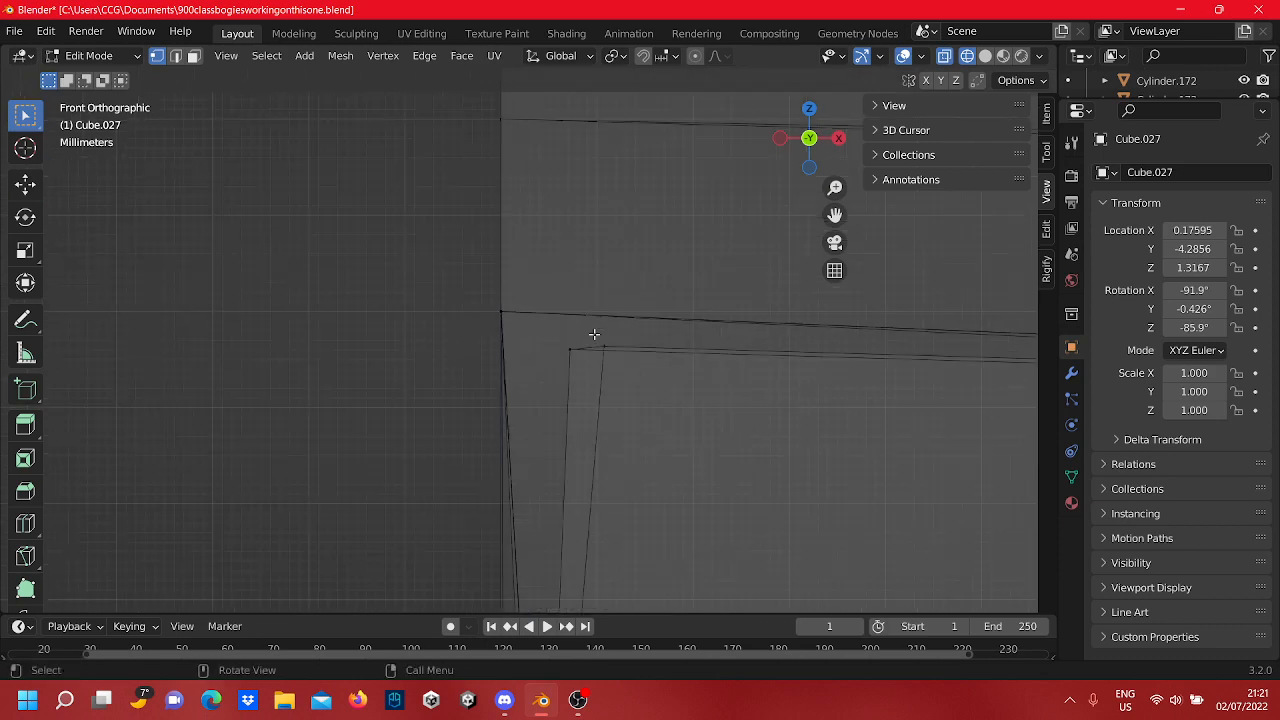
pyautogui.scroll(1, 598, 380)
pyautogui.moveTo(880, 430); pyautogui.dragTo(632, 300)
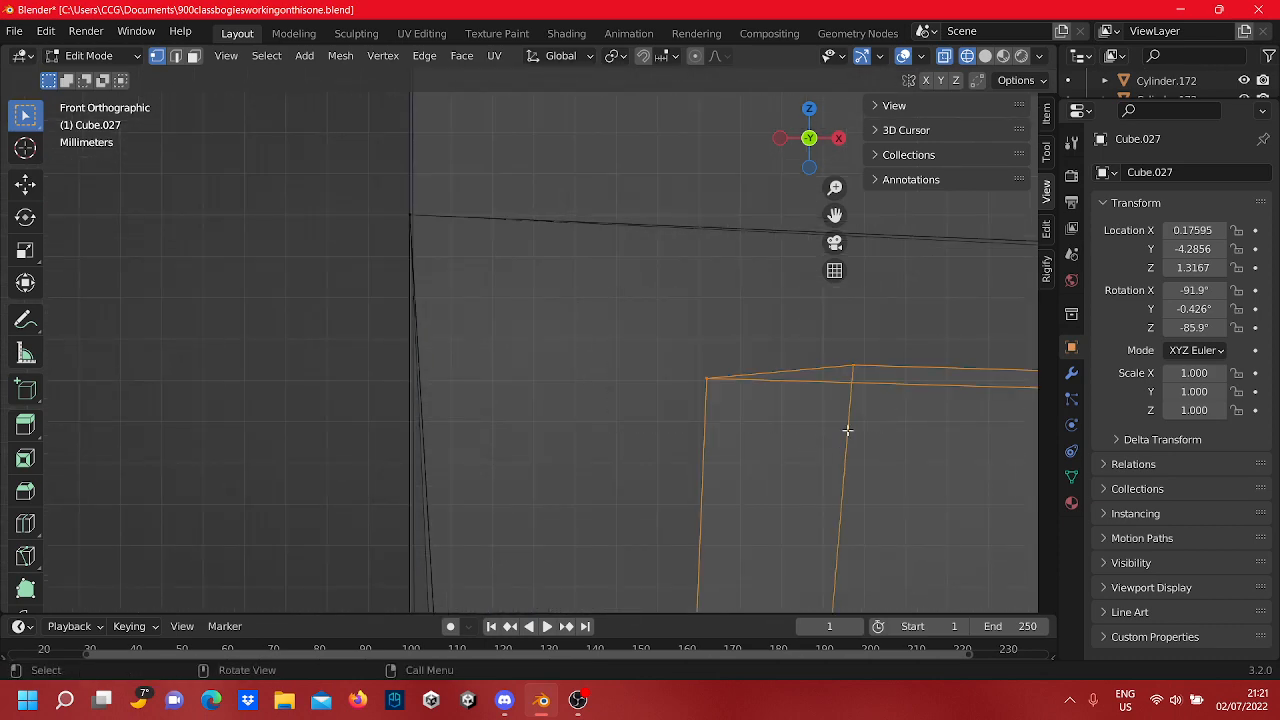
pyautogui.scroll(-12, 819, 373)
pyautogui.scroll(9, 631, 357)
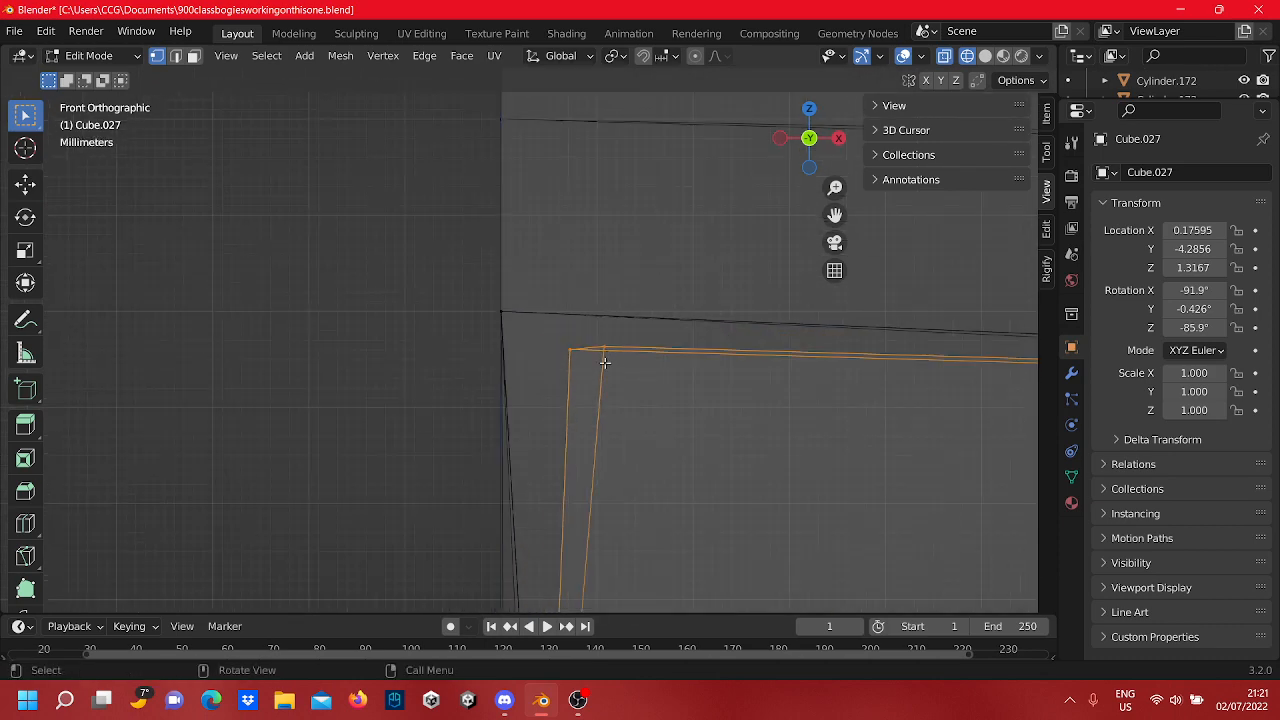
pyautogui.moveTo(622, 337); pyautogui.dragTo(622, 337)
pyautogui.scroll(3, 631, 349)
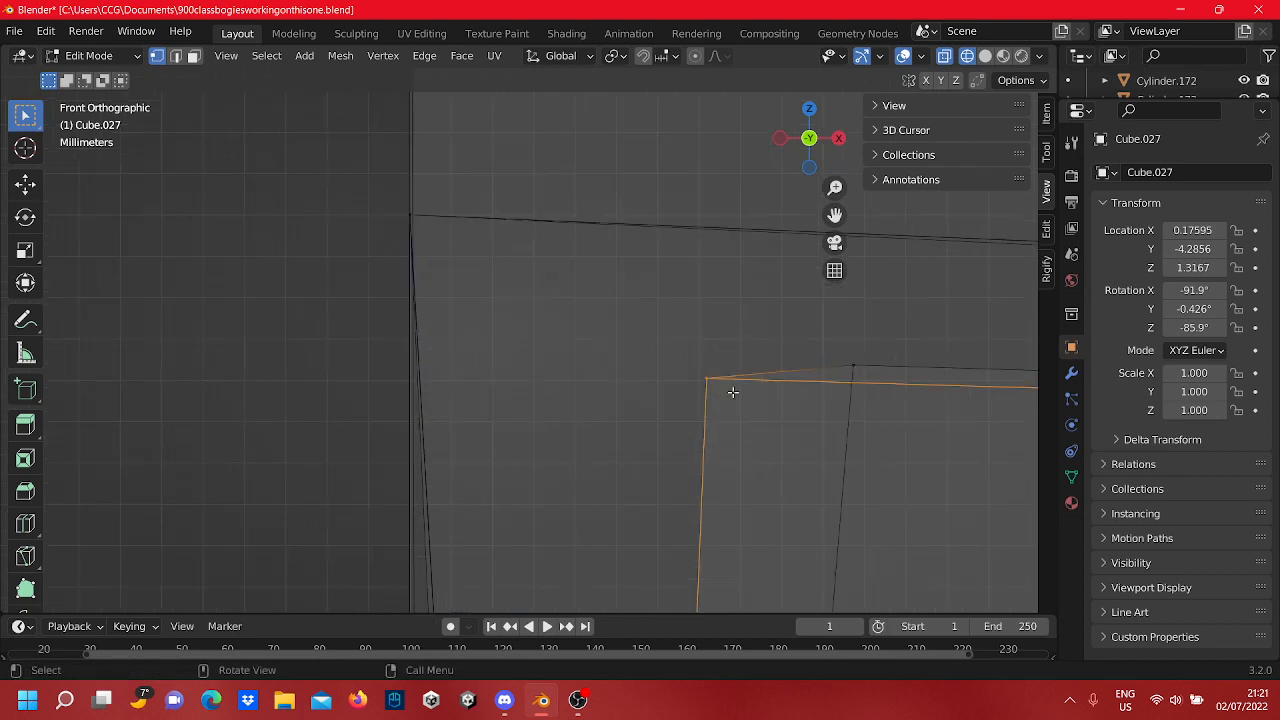
pyautogui.scroll(-15, 540, 494)
pyautogui.scroll(-7, 640, 420)
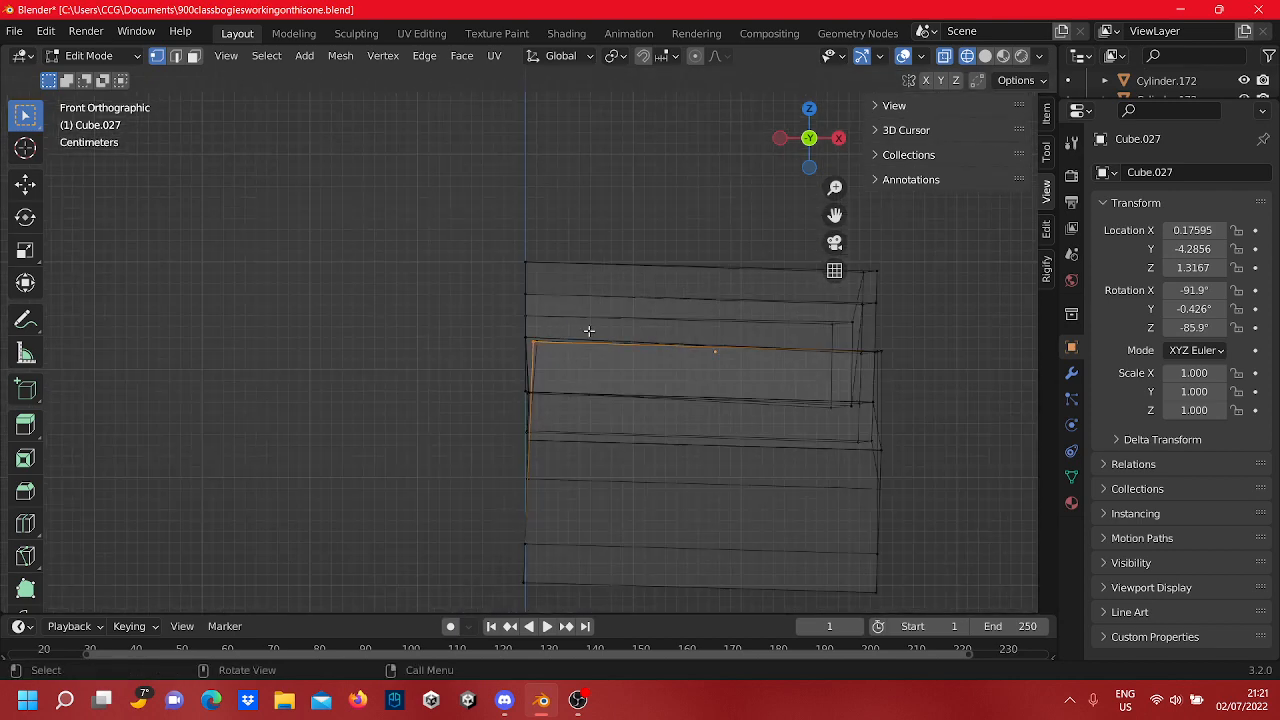
pyautogui.click(26, 183)
pyautogui.scroll(8, 645, 317)
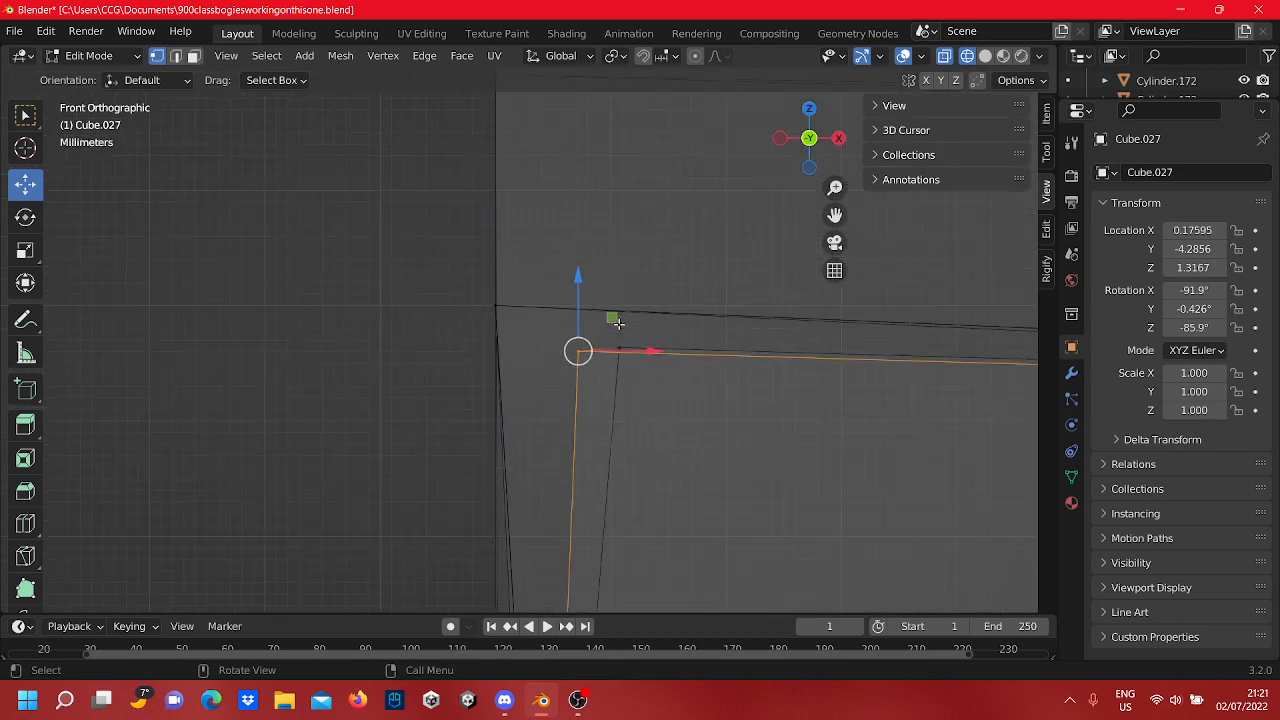
pyautogui.keyDown('shift'); pyautogui.moveTo(677, 358); pyautogui.dragTo(672, 356); pyautogui.keyUp('shift')
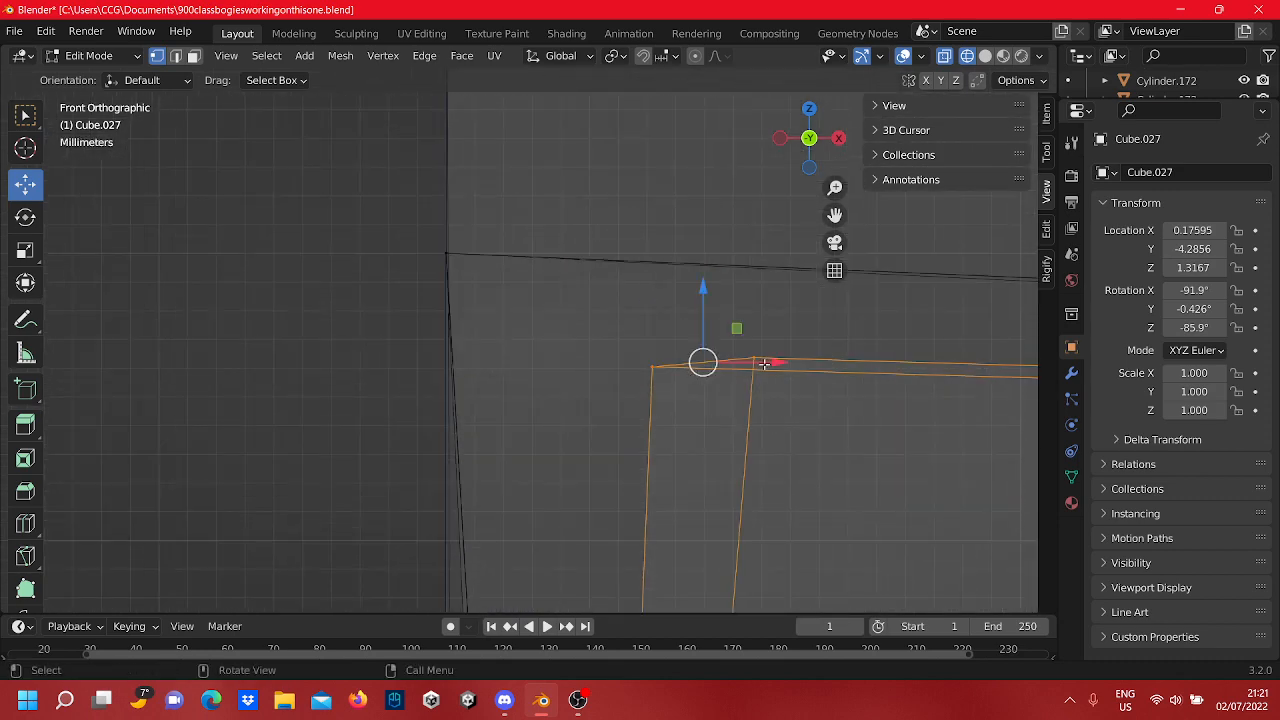
pyautogui.moveTo(772, 357); pyautogui.dragTo(568, 358)
# Step: Select only the vertex on the Z axis line and lower it onto the nearest grid line
pyautogui.scroll(3, 523, 370)
pyautogui.scroll(6, 523, 365)
pyautogui.keyDown('shift'); pyautogui.moveTo(400, 360); pyautogui.dragTo(860, 200, button='middle'); pyautogui.keyUp('shift')
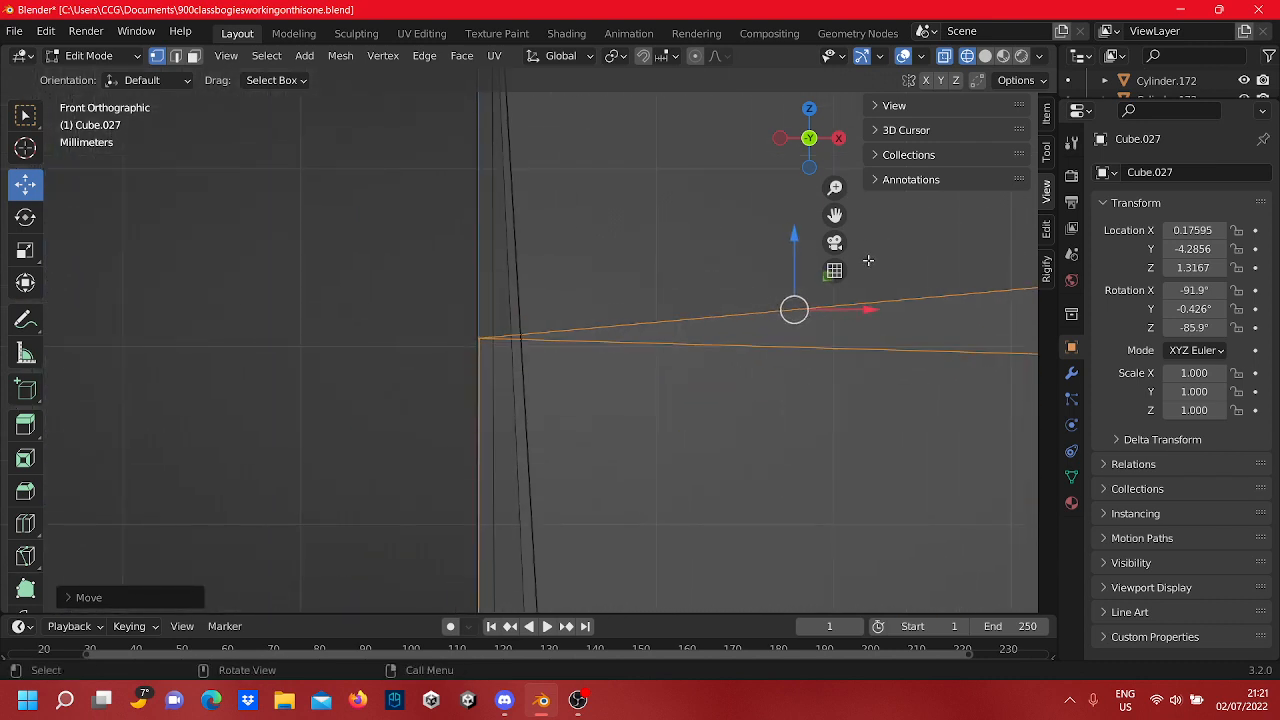
pyautogui.hotkey('alt', 'a')
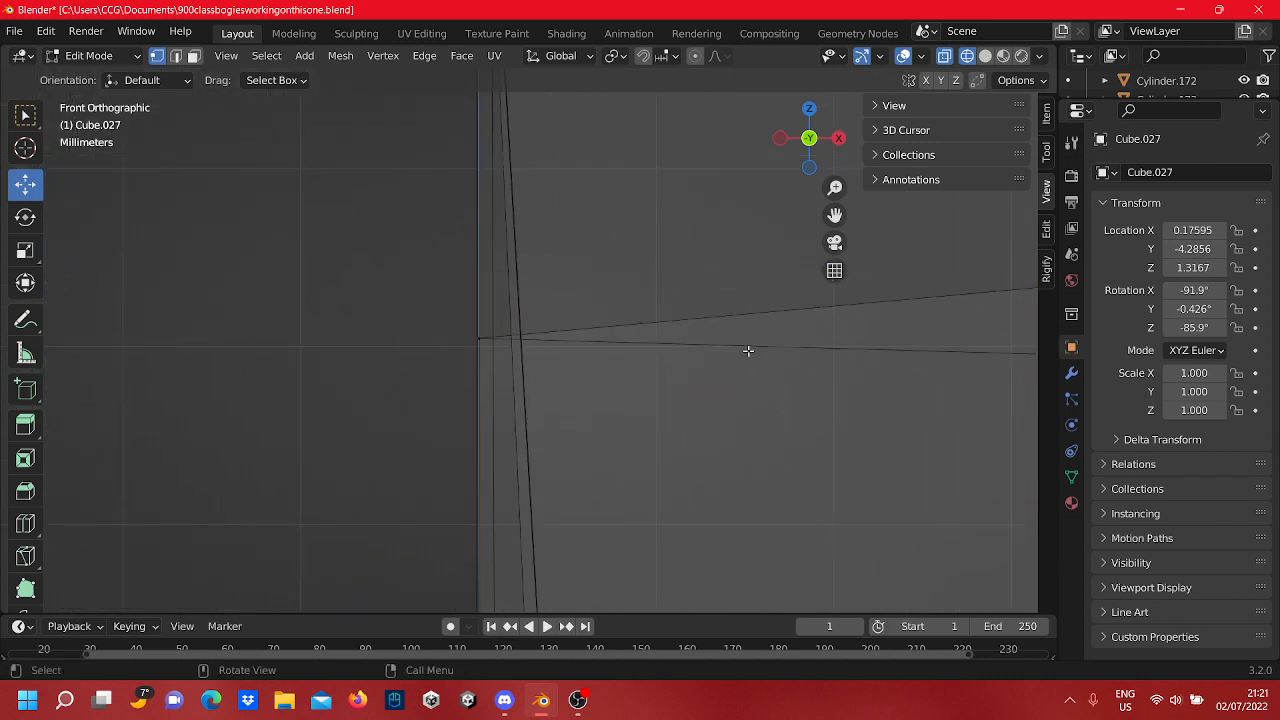
pyautogui.moveTo(503, 354); pyautogui.dragTo(489, 297)
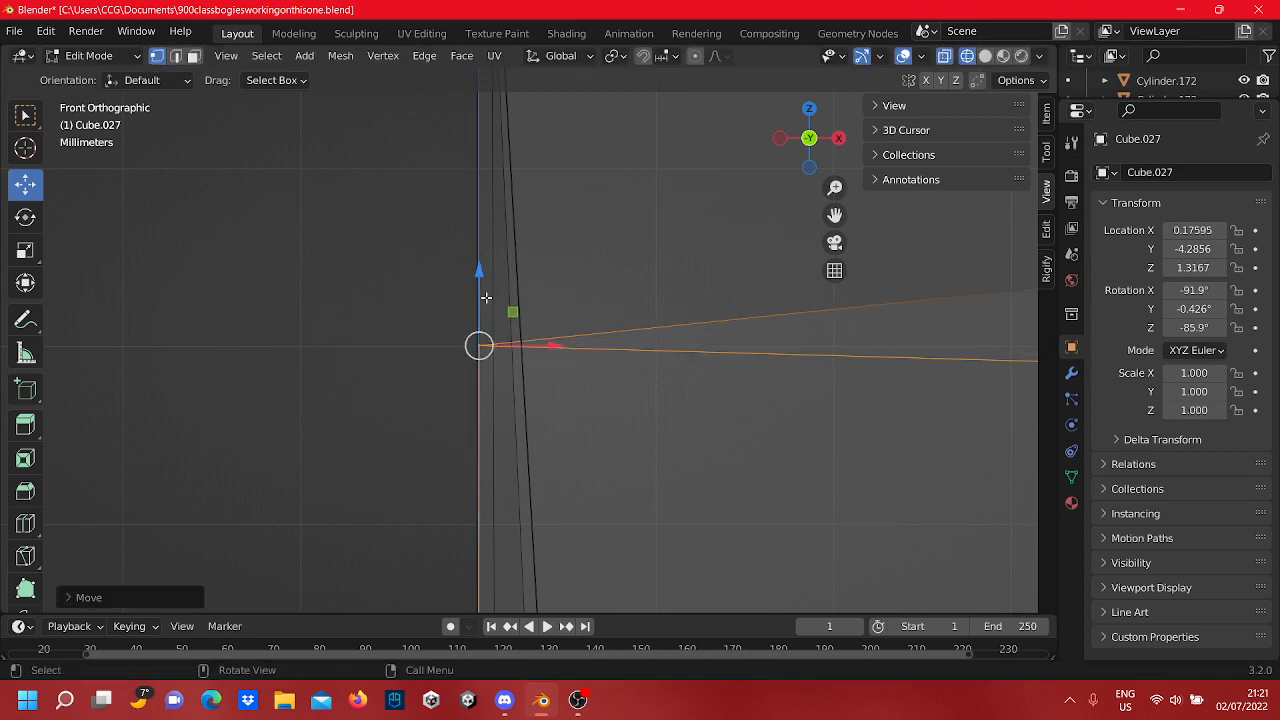
# Step: Raise the selected vertex along Z to the aligned block corner above, on the upper grid line
pyautogui.scroll(-1, 667, 305)
pyautogui.scroll(-3, 667, 294)
pyautogui.scroll(-10, 642, 297)
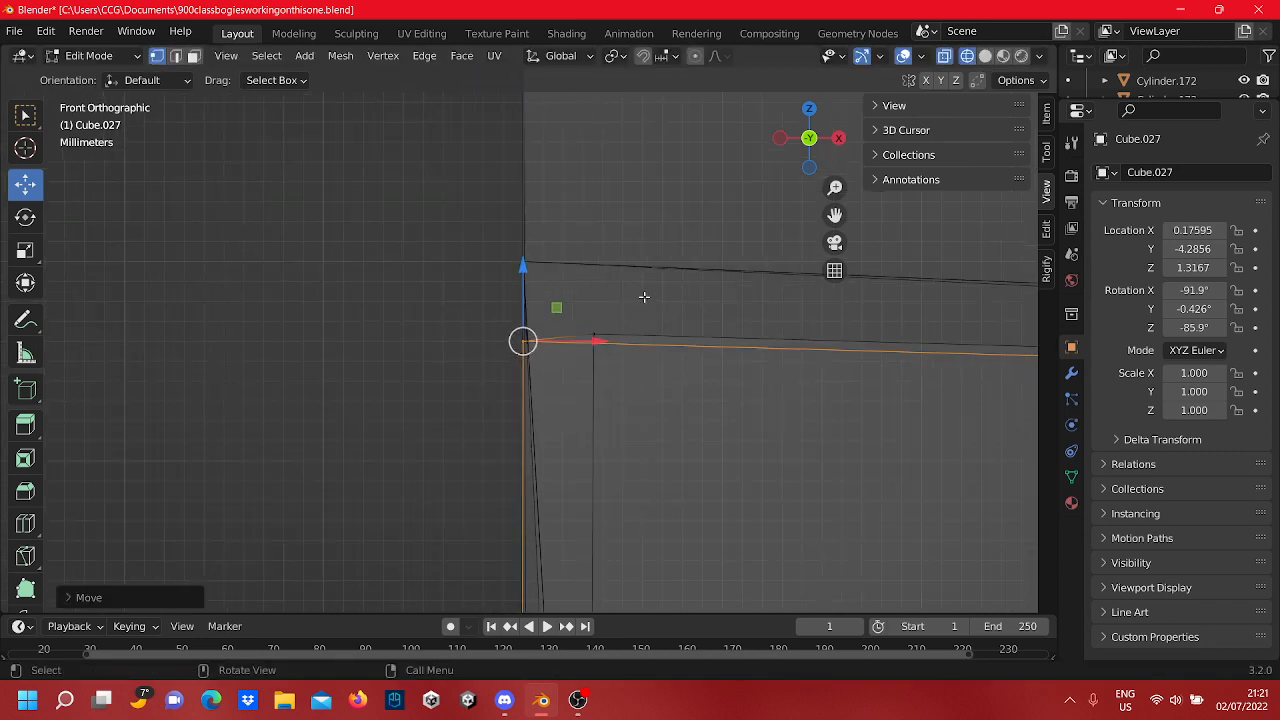
pyautogui.scroll(10, 613, 331)
pyautogui.scroll(8, 523, 286)
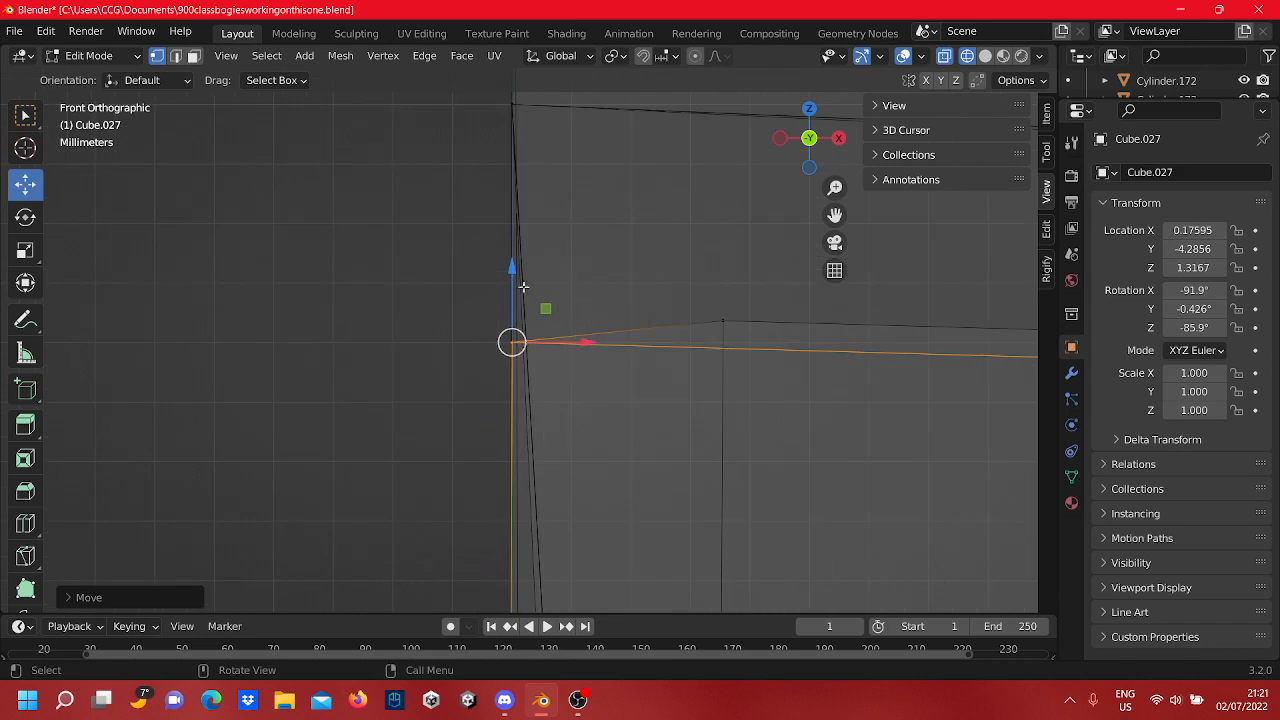
pyautogui.scroll(-5, 535, 177)
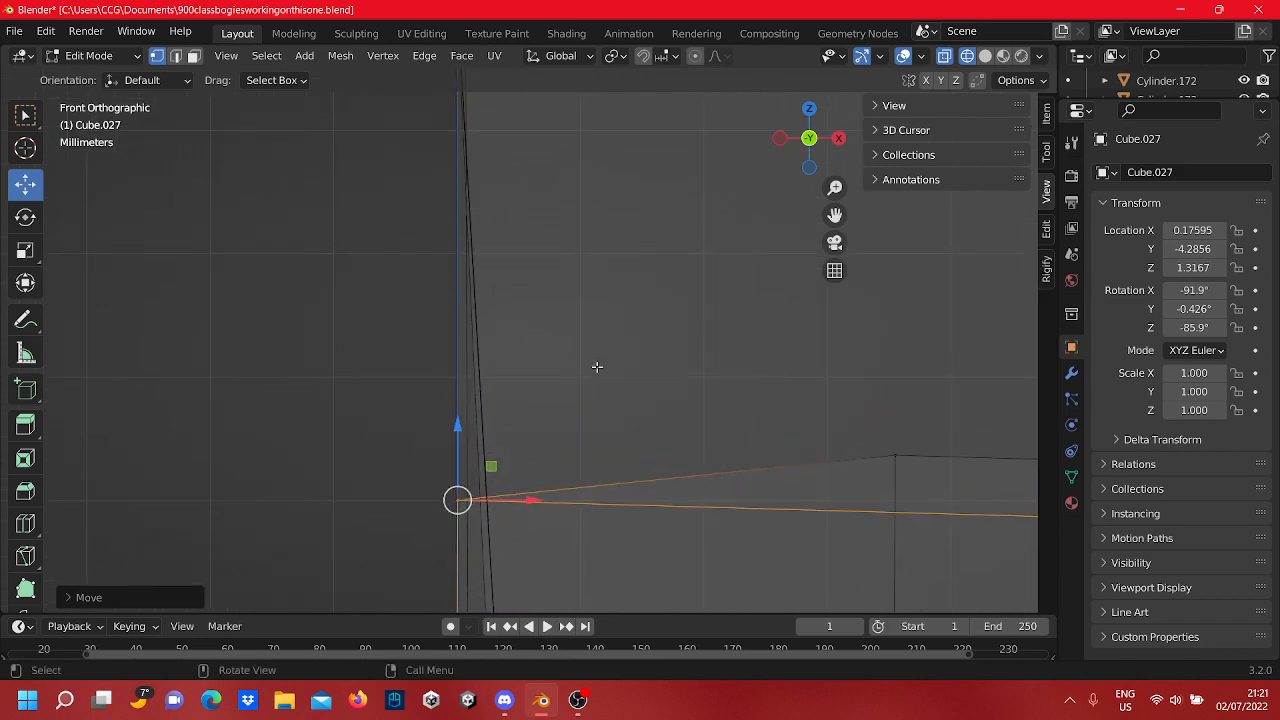
pyautogui.moveTo(531, 272); pyautogui.dragTo(798, 273, button='middle')
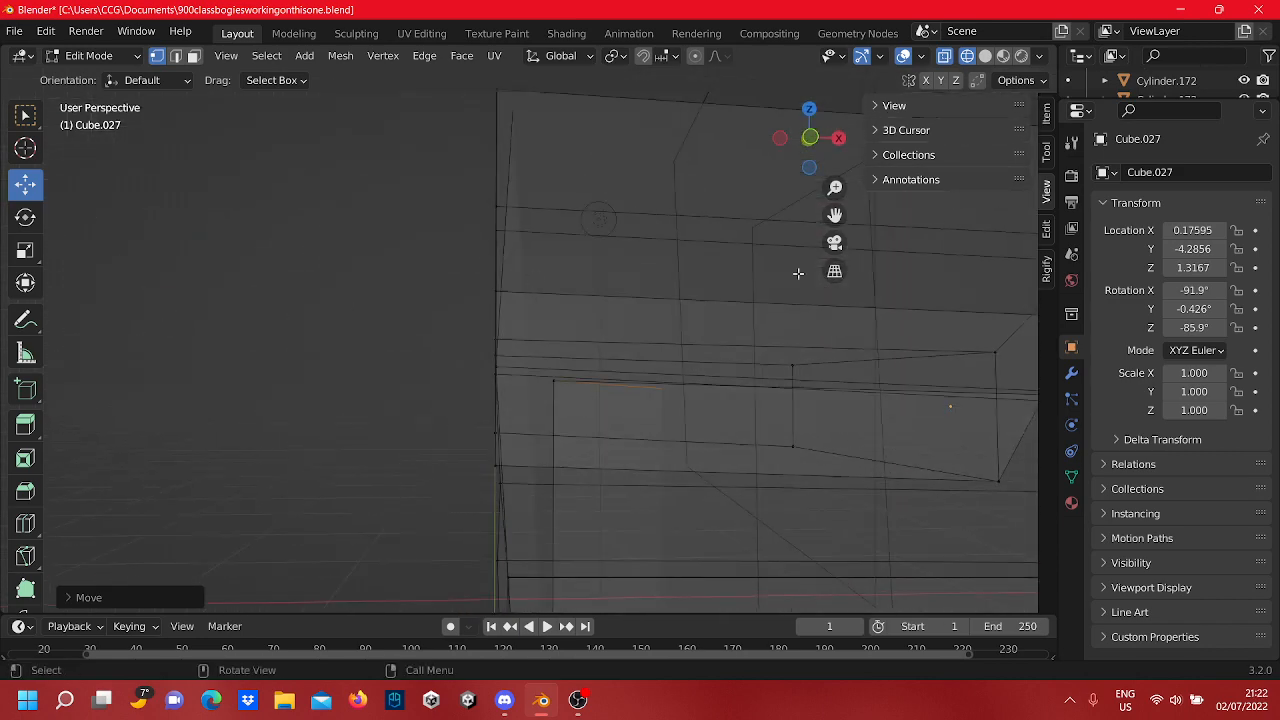
pyautogui.click(811, 137)
pyautogui.scroll(6, 525, 408)
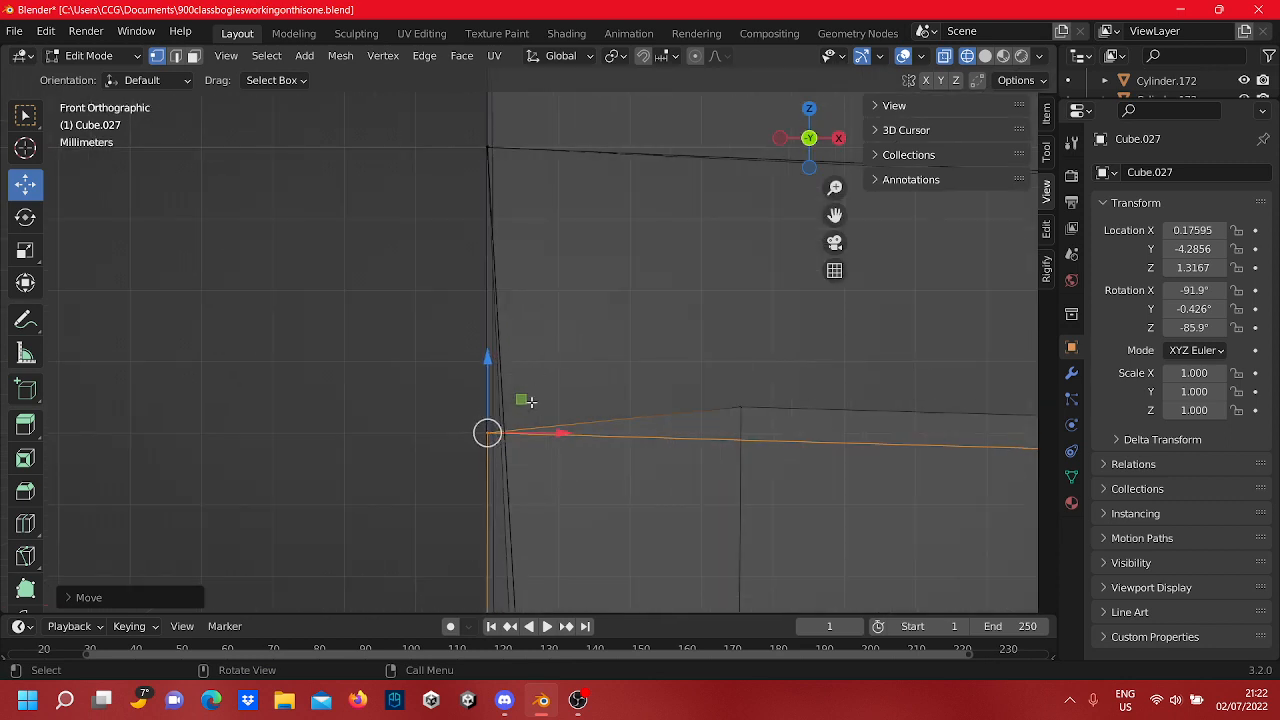
pyautogui.scroll(-2, 525, 411)
pyautogui.moveTo(477, 377); pyautogui.dragTo(494, 578)
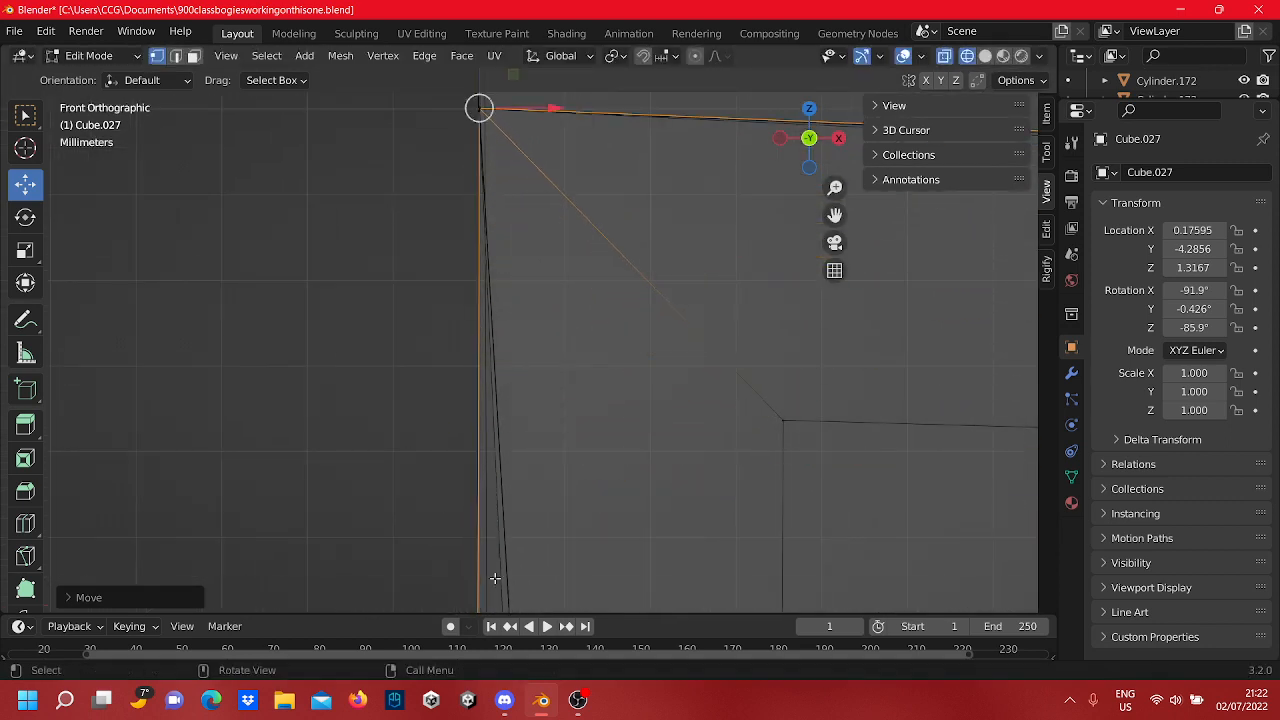
# Step: Raise the remaining inner vertex to the grid line at the block corner and move it along negative X to the Z axis line
pyautogui.moveTo(857, 458); pyautogui.dragTo(703, 278)
pyautogui.keyDown('shift'); pyautogui.moveTo(681, 298); pyautogui.dragTo(605, 446, button='middle'); pyautogui.keyUp('shift')
pyautogui.moveTo(715, 496); pyautogui.dragTo(715, 414)
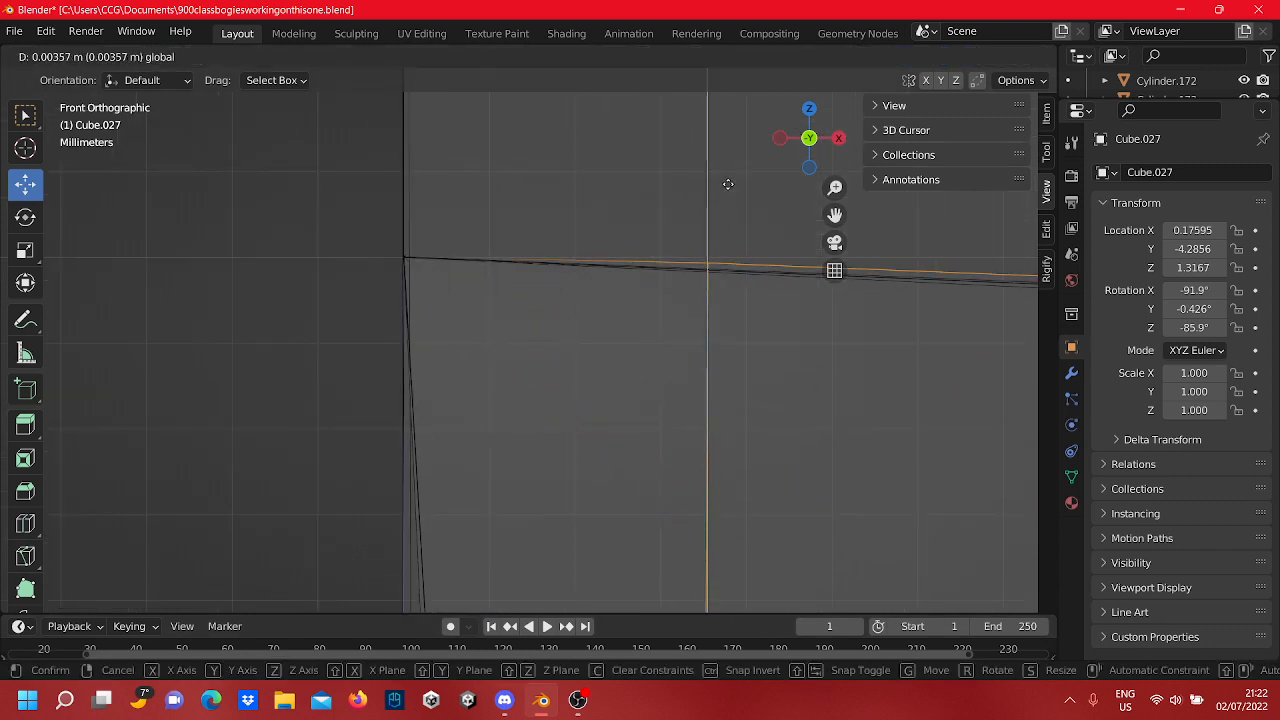
pyautogui.moveTo(733, 180); pyautogui.dragTo(749, 200)
pyautogui.moveTo(783, 267); pyautogui.dragTo(472, 258)
pyautogui.click(389, 294)
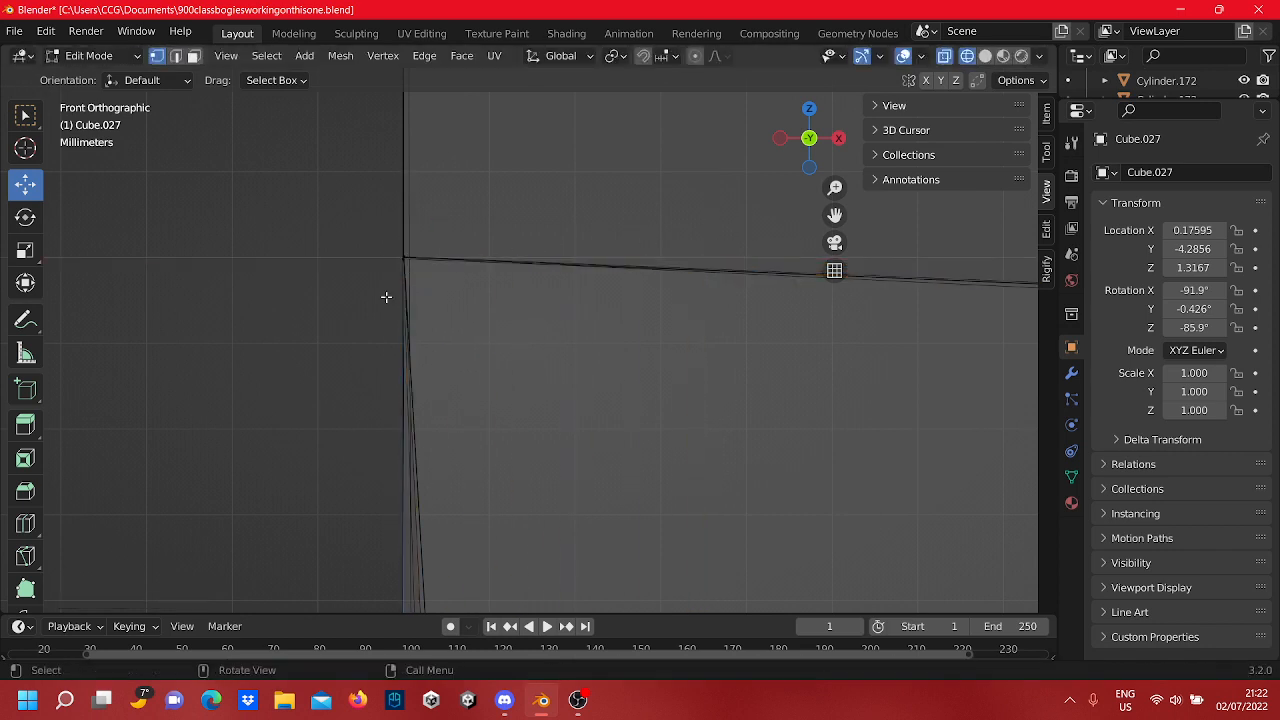
# Step: Examine the aligned corner vertices, the block's opposite end and the next lower corner on the Z axis side
pyautogui.scroll(5, 500, 294)
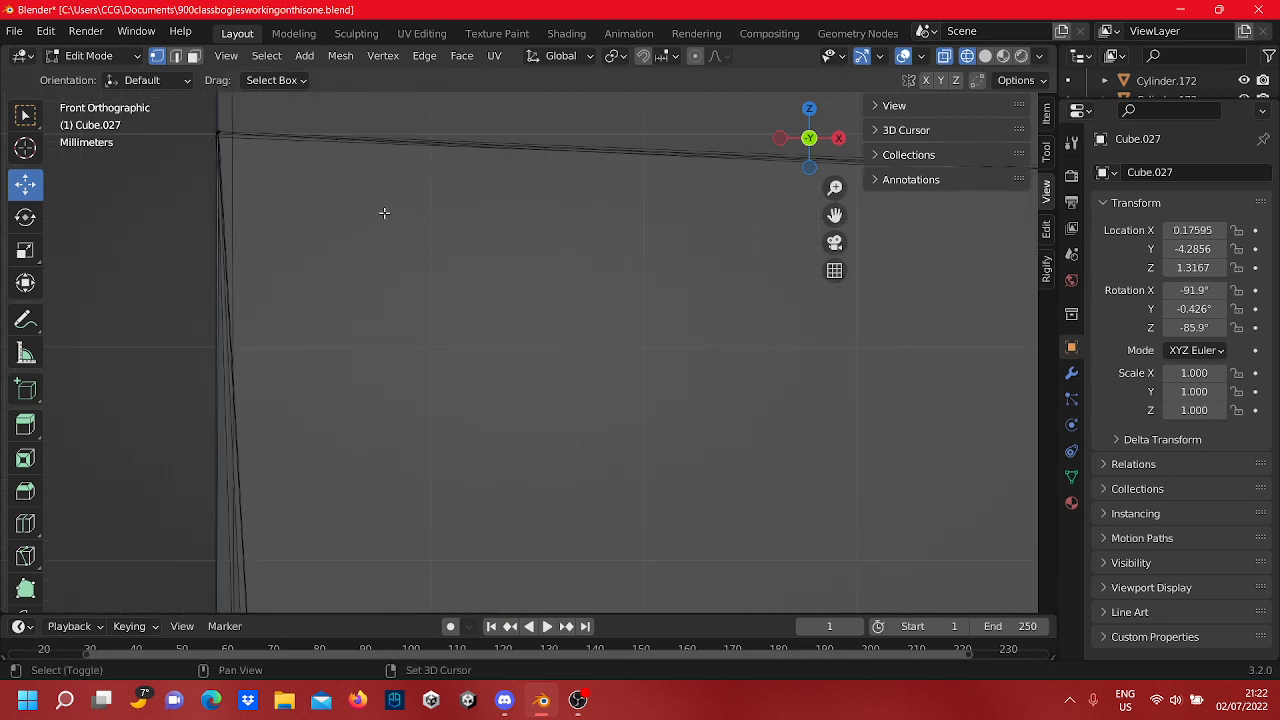
pyautogui.keyDown('shift'); pyautogui.moveTo(383, 211); pyautogui.dragTo(754, 463, button='middle'); pyautogui.keyUp('shift')
pyautogui.scroll(5, 758, 468)
pyautogui.keyDown('shift'); pyautogui.moveTo(811, 553); pyautogui.dragTo(506, 349, button='middle'); pyautogui.keyUp('shift')
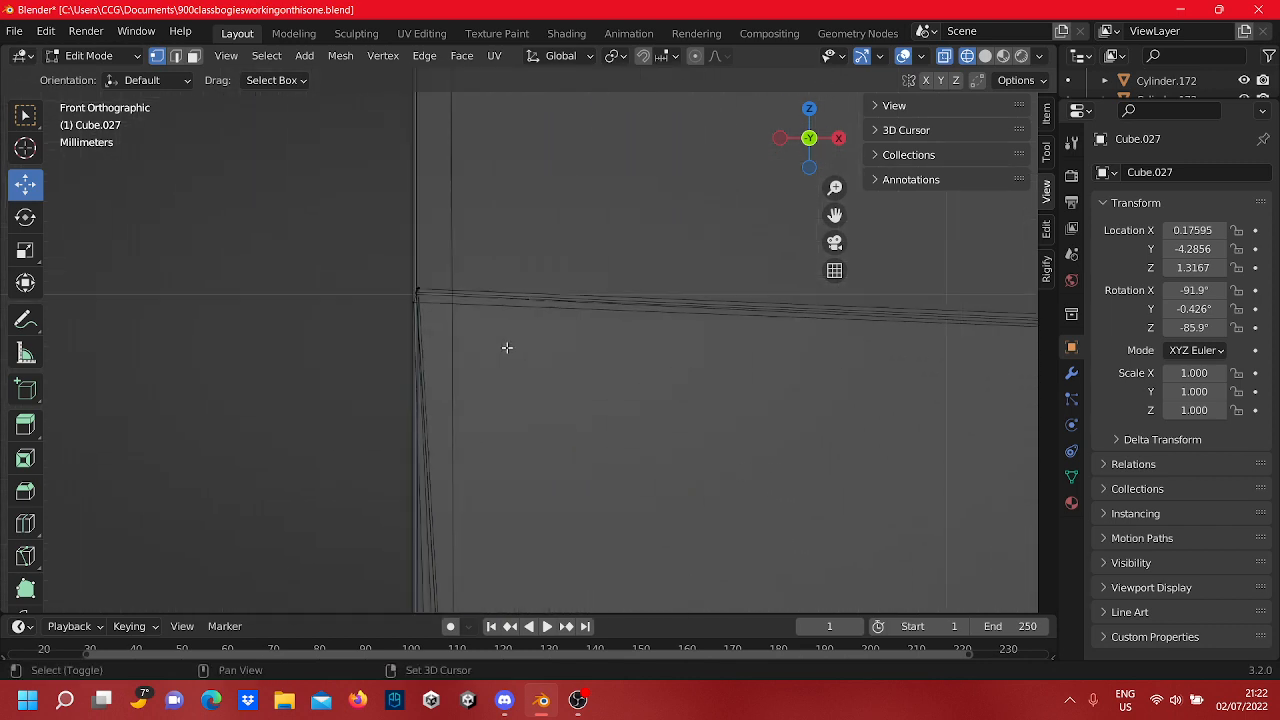
pyautogui.scroll(-10, 517, 323)
pyautogui.keyDown('shift'); pyautogui.moveTo(511, 292); pyautogui.dragTo(243, 178, button='middle'); pyautogui.keyUp('shift')
pyautogui.scroll(-4, 545, 338)
pyautogui.keyDown('shift'); pyautogui.moveTo(557, 331); pyautogui.dragTo(91, 358, button='middle'); pyautogui.keyUp('shift')
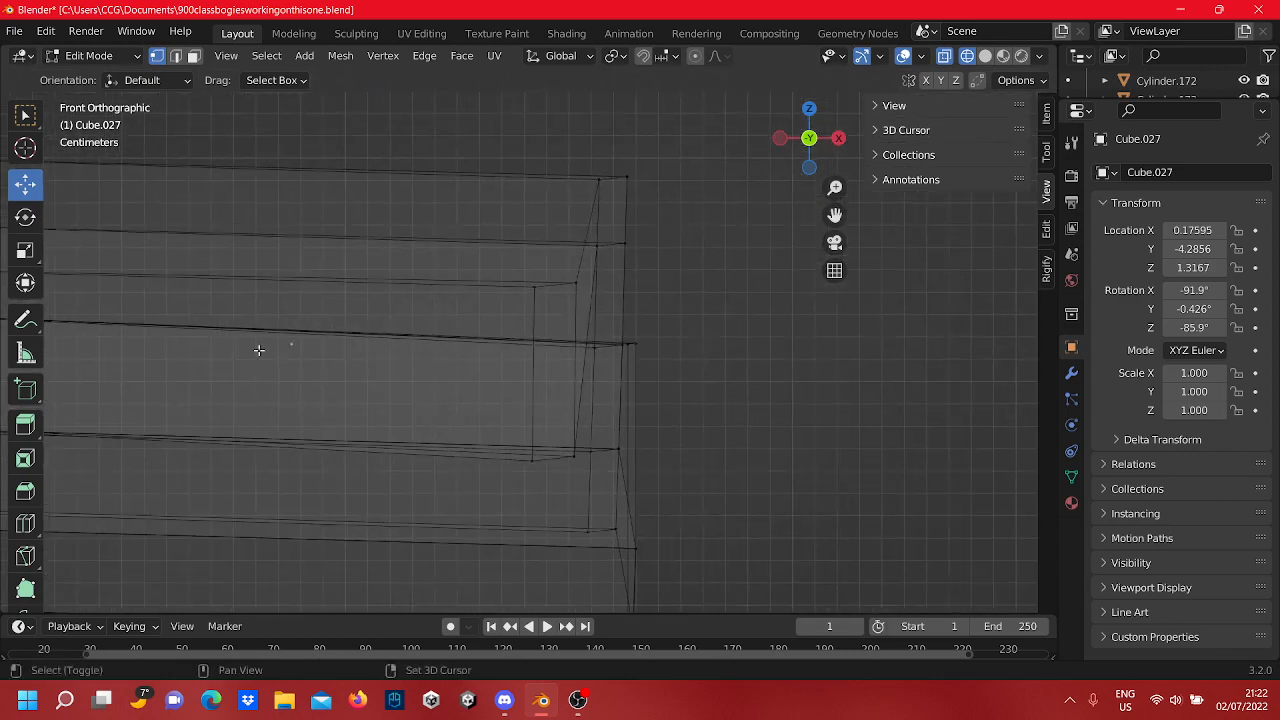
pyautogui.keyDown('shift'); pyautogui.moveTo(259, 350); pyautogui.dragTo(626, 383, button='middle'); pyautogui.keyUp('shift')
pyautogui.keyDown('shift'); pyautogui.moveTo(558, 404); pyautogui.dragTo(714, 323, button='middle'); pyautogui.keyUp('shift')
pyautogui.scroll(5, 690, 332)
pyautogui.keyDown('shift'); pyautogui.moveTo(520, 394); pyautogui.dragTo(600, 500, button='middle'); pyautogui.keyUp('shift')
pyautogui.scroll(5, 612, 320)
pyautogui.scroll(9, 580, 382)
pyautogui.scroll(-5, 553, 325)
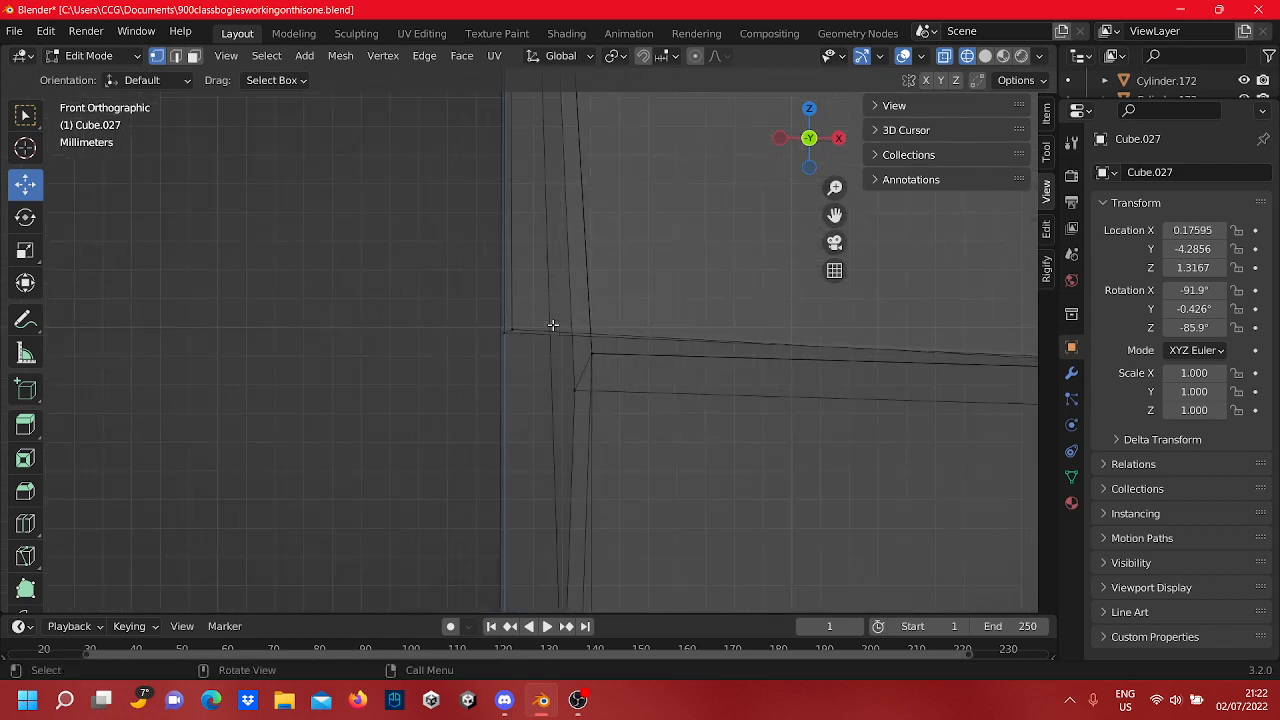
pyautogui.scroll(-1, 553, 325)
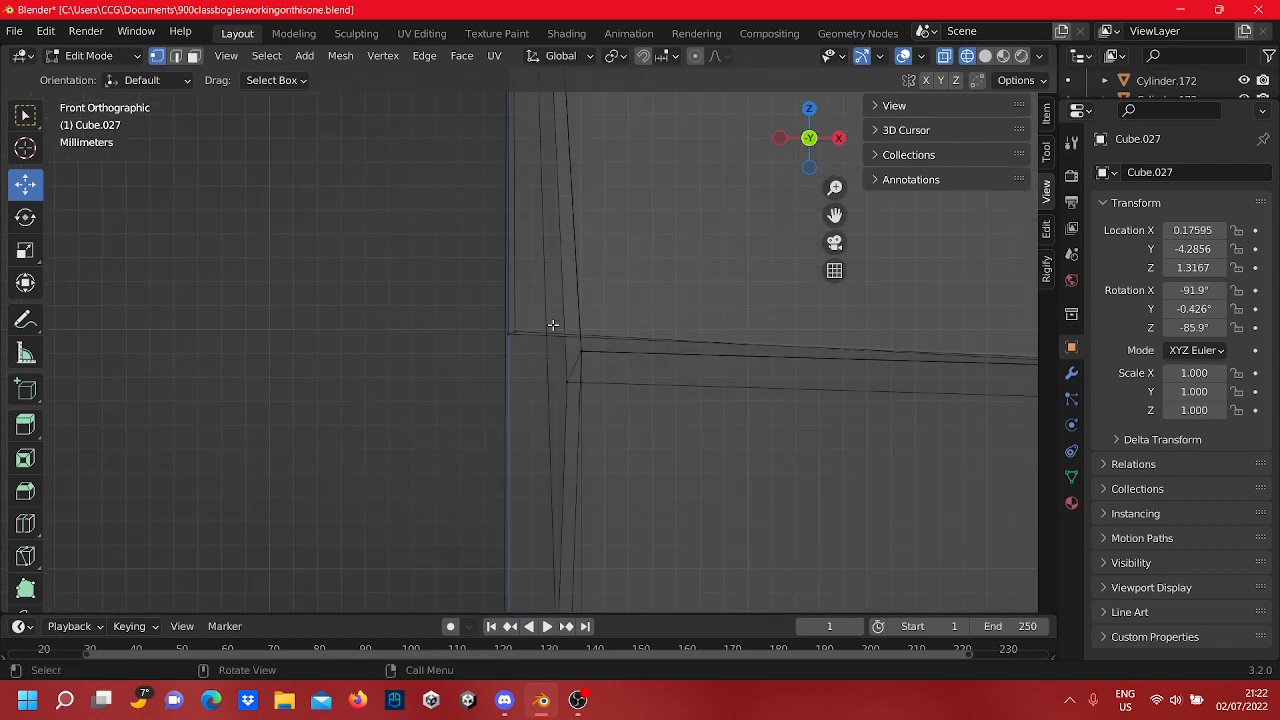
pyautogui.scroll(-3, 553, 325)
pyautogui.scroll(6, 611, 269)
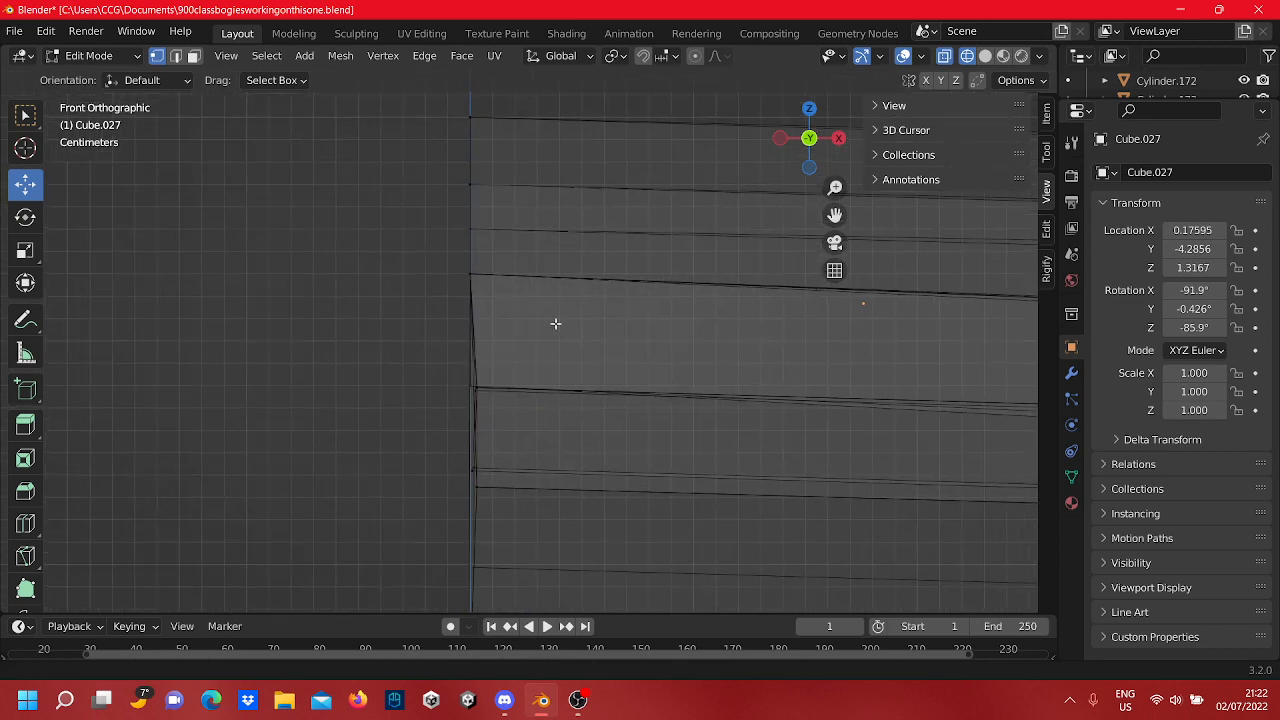
pyautogui.keyDown('shift'); pyautogui.moveTo(468, 509); pyautogui.dragTo(592, 80, button='middle'); pyautogui.keyUp('shift')
pyautogui.scroll(5, 645, 398)
pyautogui.scroll(12, 494, 280)
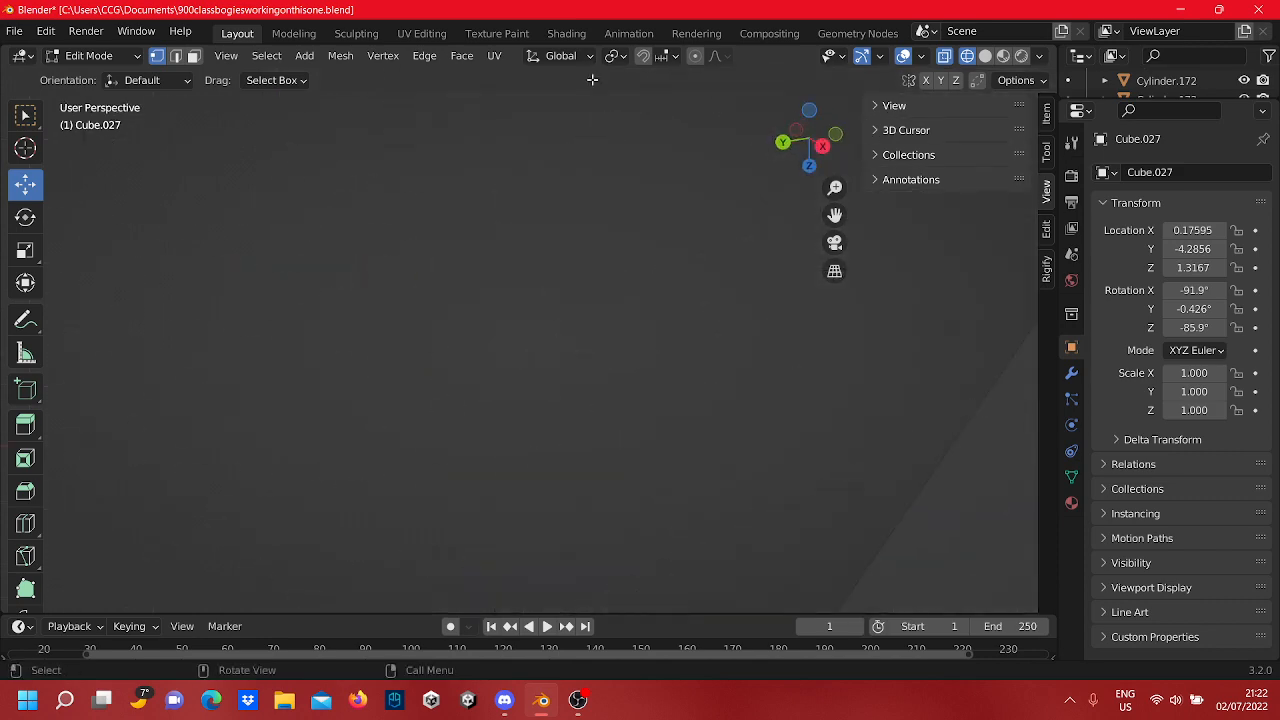
# Step: In front view, raise the next lower corner's outermost vertex onto the grid line and align its neighbouring vertex with it on the Z axis line
pyautogui.click(843, 134)
pyautogui.scroll(-7, 737, 223)
pyautogui.keyDown('shift'); pyautogui.moveTo(516, 273); pyautogui.dragTo(536, 355, button='middle'); pyautogui.keyUp('shift')
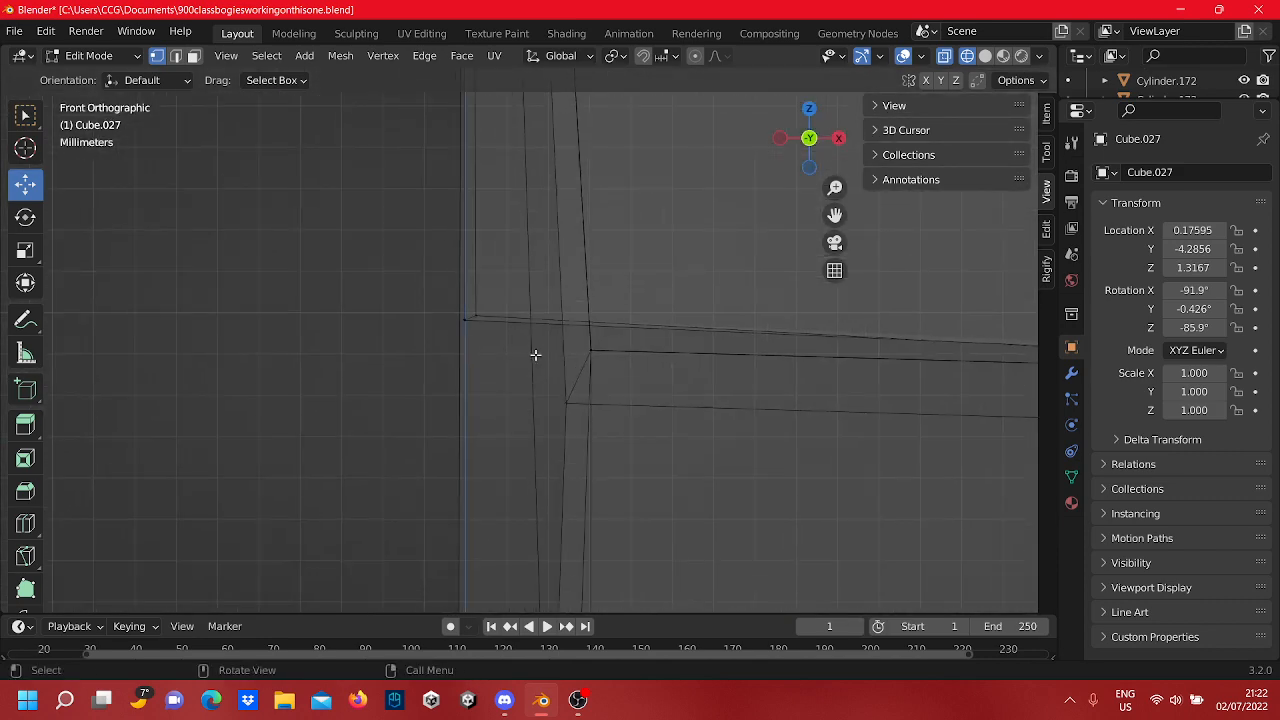
pyautogui.scroll(5, 535, 355)
pyautogui.keyDown('shift'); pyautogui.moveTo(431, 277); pyautogui.dragTo(586, 394, button='middle'); pyautogui.keyUp('shift')
pyautogui.scroll(4, 583, 404)
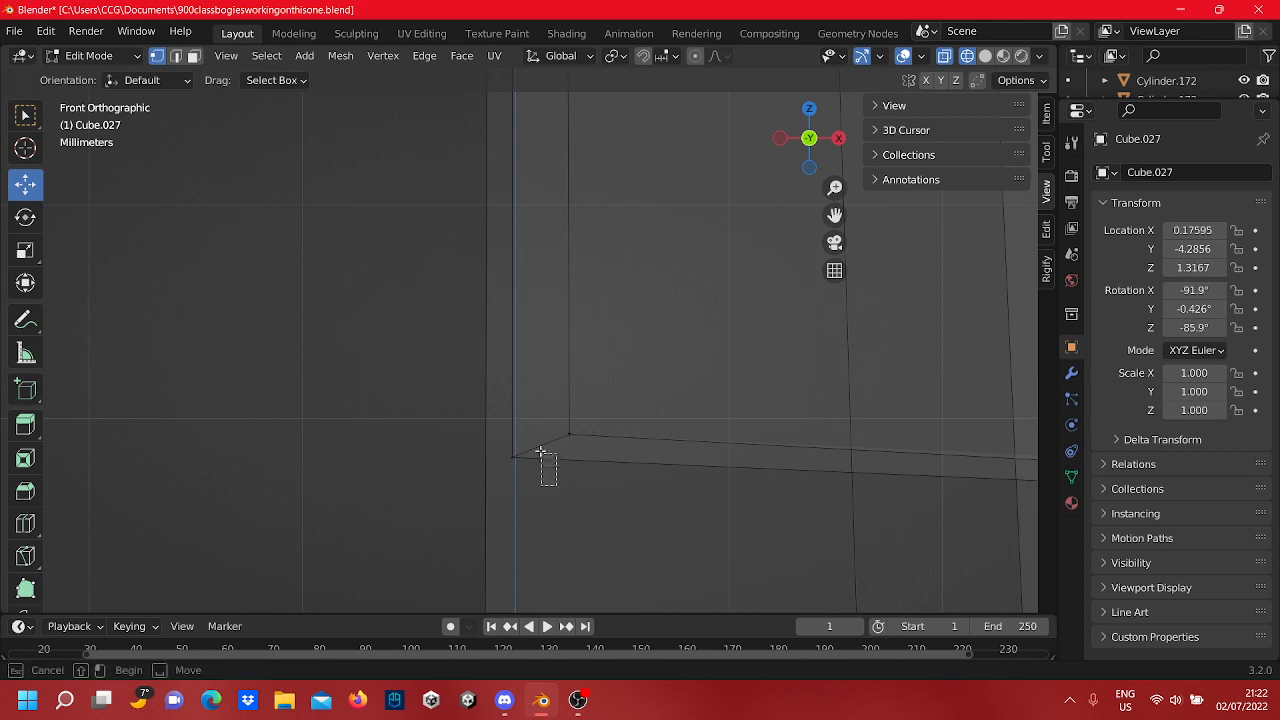
pyautogui.moveTo(540, 452); pyautogui.dragTo(505, 466)
pyautogui.moveTo(510, 410); pyautogui.dragTo(509, 363)
pyautogui.moveTo(553, 418)
pyautogui.mouseDown()
pyautogui.moveTo(574, 410)
pyautogui.moveTo(573, 393)
pyautogui.moveTo(565, 427)
pyautogui.moveTo(543, 427)
pyautogui.mouseUp()
pyautogui.click(577, 448)
# Step: Raise the inner vertices at this lower corner onto the grid line and move them along negative X to the Z axis line
pyautogui.scroll(-12, 580, 440)
pyautogui.scroll(4, 694, 386)
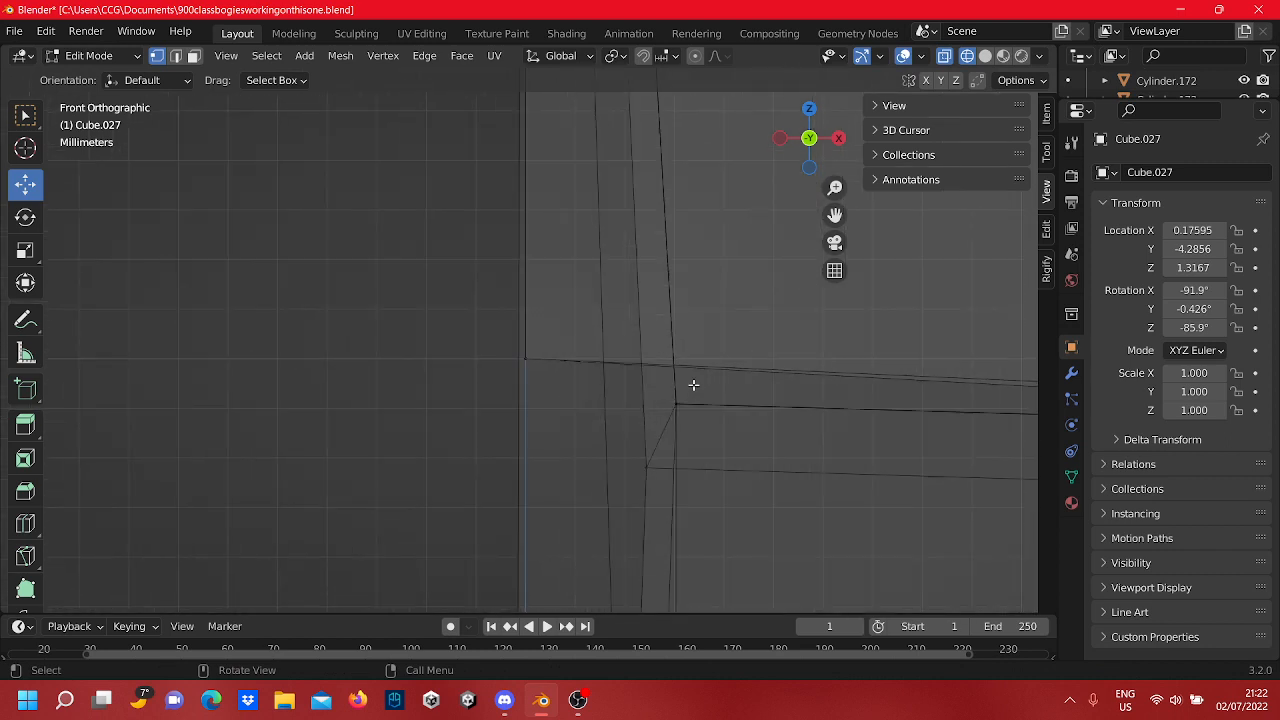
pyautogui.moveTo(730, 490); pyautogui.dragTo(606, 297)
pyautogui.moveTo(746, 358); pyautogui.dragTo(644, 286)
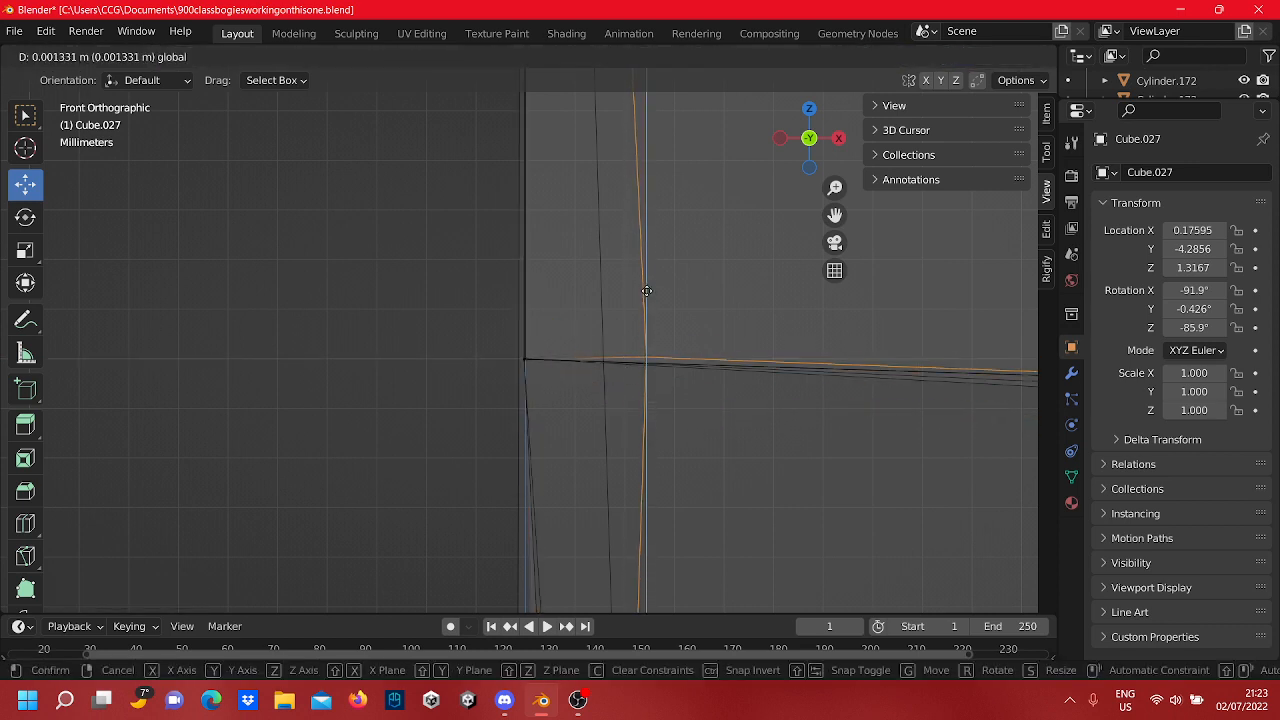
pyautogui.moveTo(646, 292); pyautogui.dragTo(646, 292)
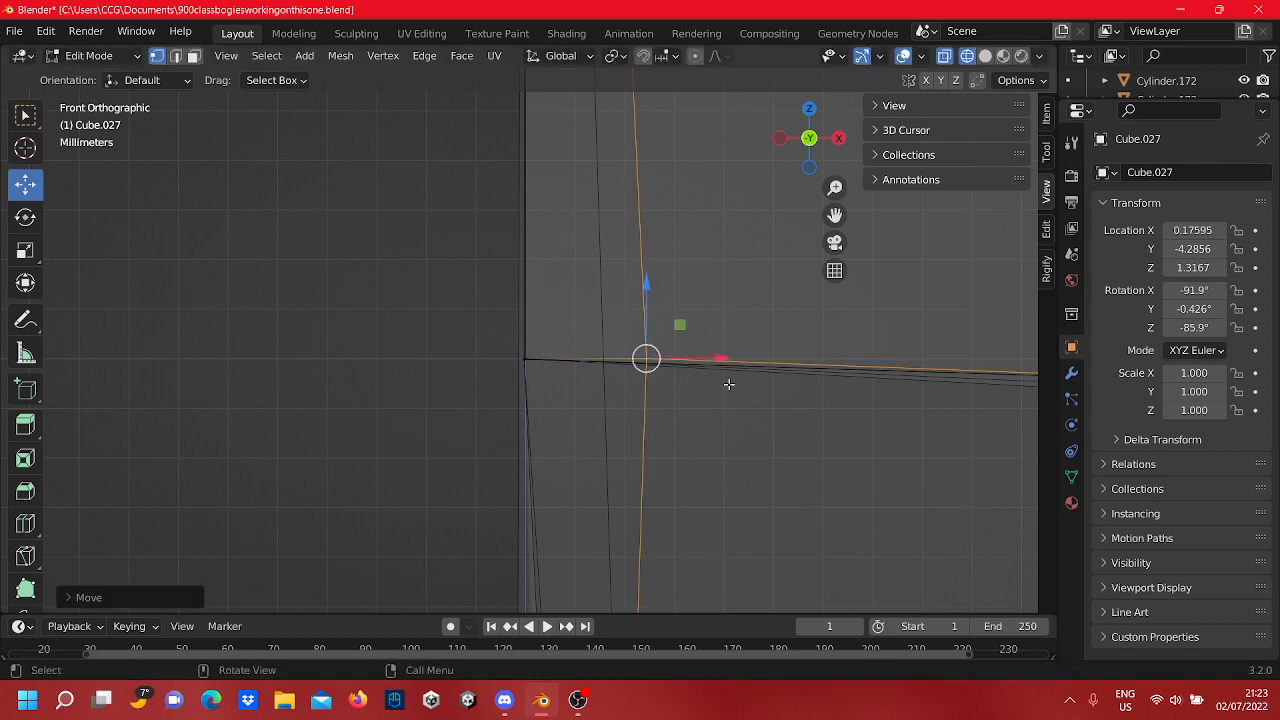
pyautogui.moveTo(714, 362); pyautogui.dragTo(526, 358)
pyautogui.click(446, 342)
# Step: Examine the whole block in front view and the corners along its Z axis side
pyautogui.scroll(-4, 453, 334)
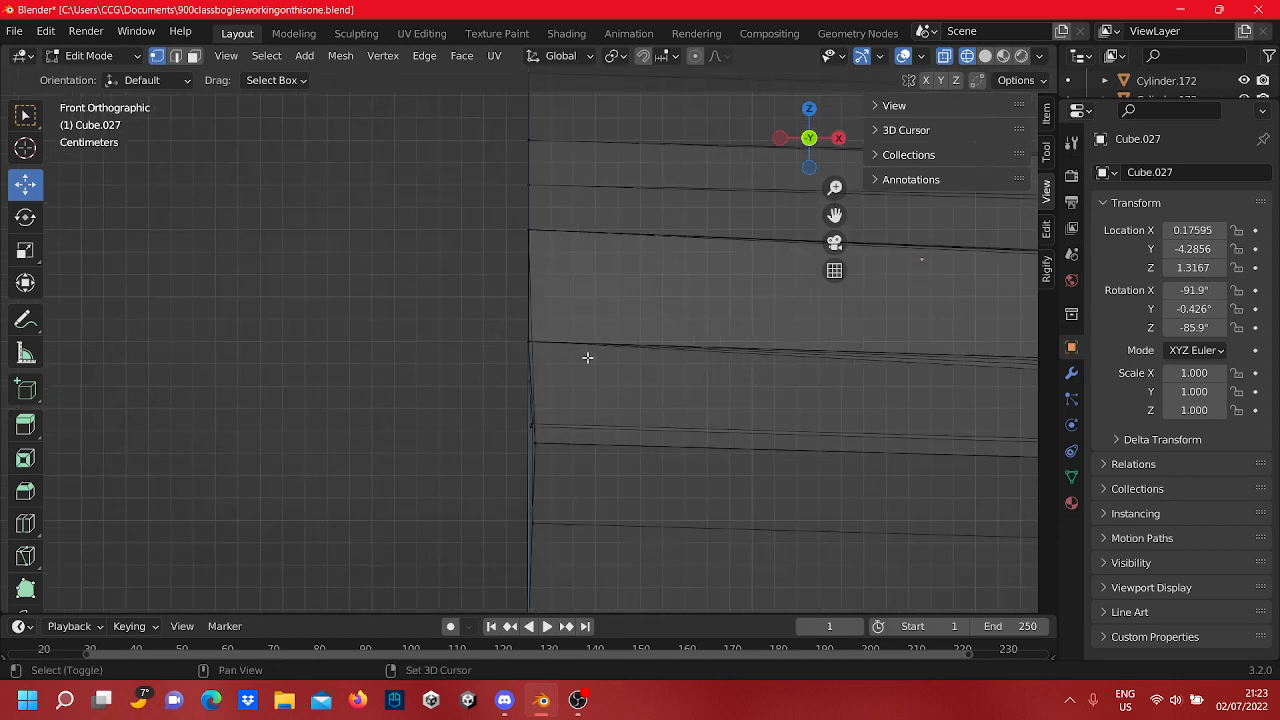
pyautogui.keyDown('shift'); pyautogui.moveTo(586, 357); pyautogui.dragTo(403, 373, button='middle'); pyautogui.keyUp('shift')
pyautogui.scroll(-4, 403, 373)
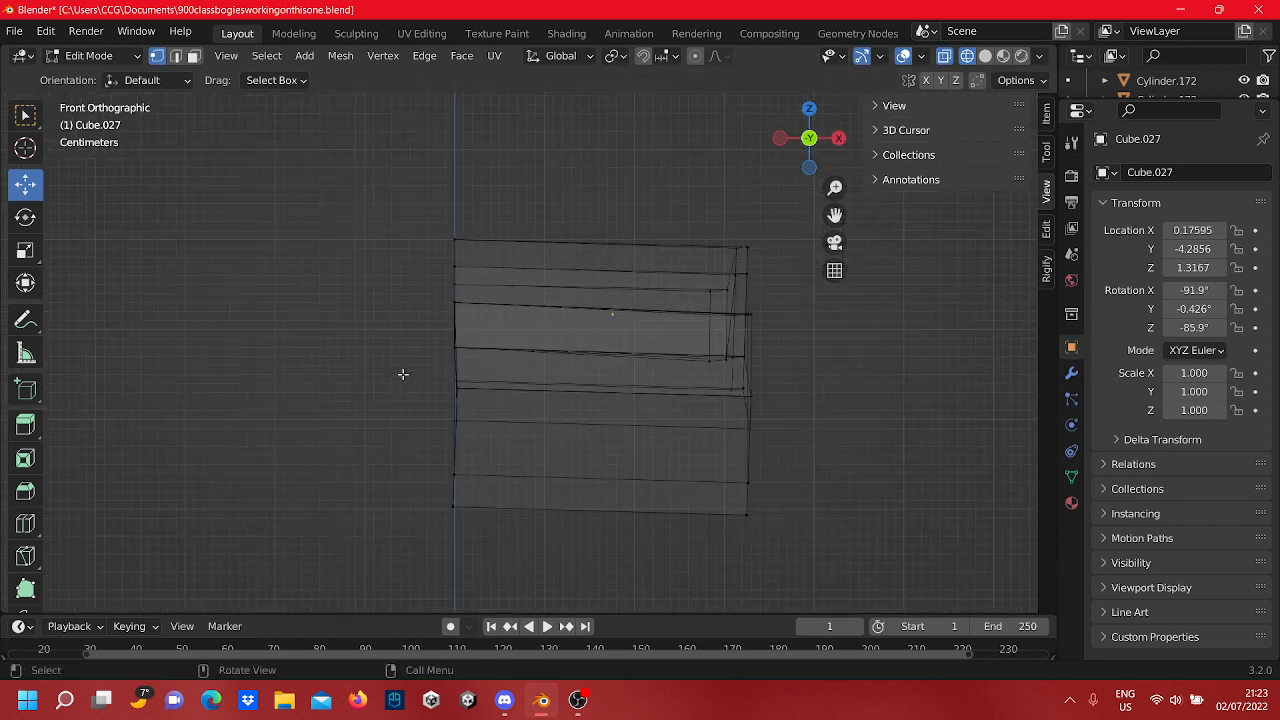
pyautogui.scroll(7, 509, 409)
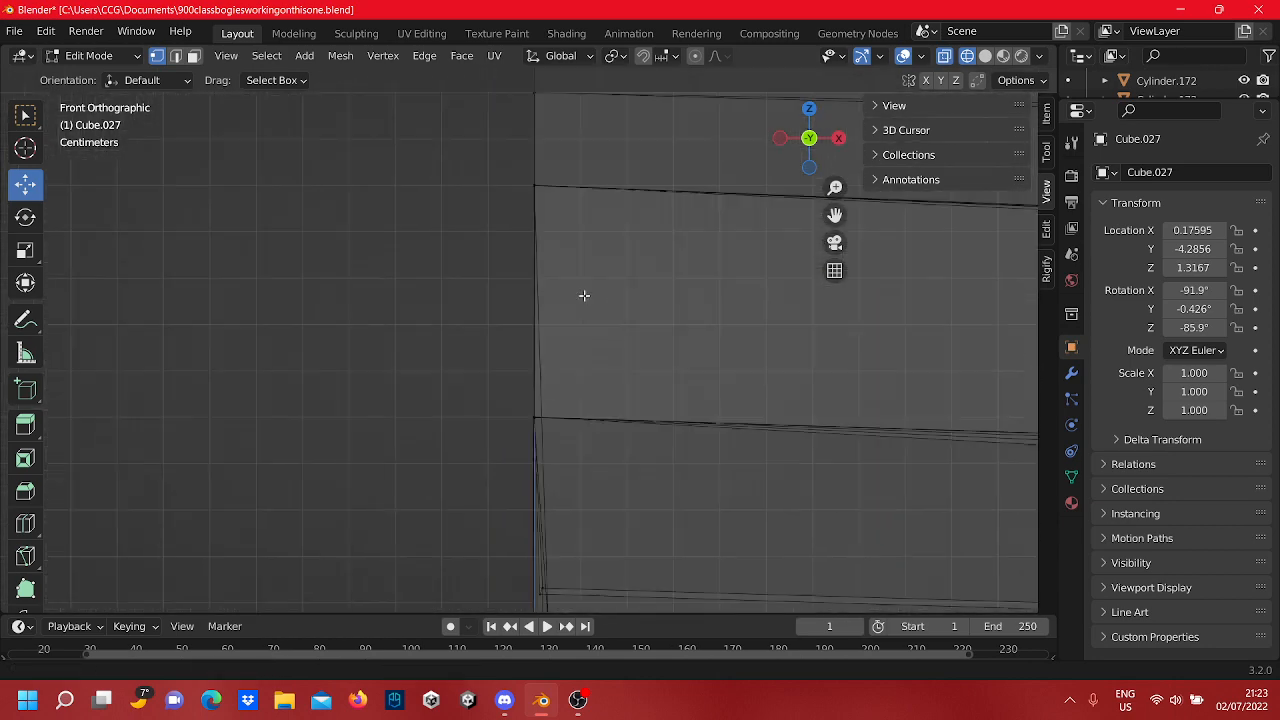
pyautogui.scroll(4, 595, 459)
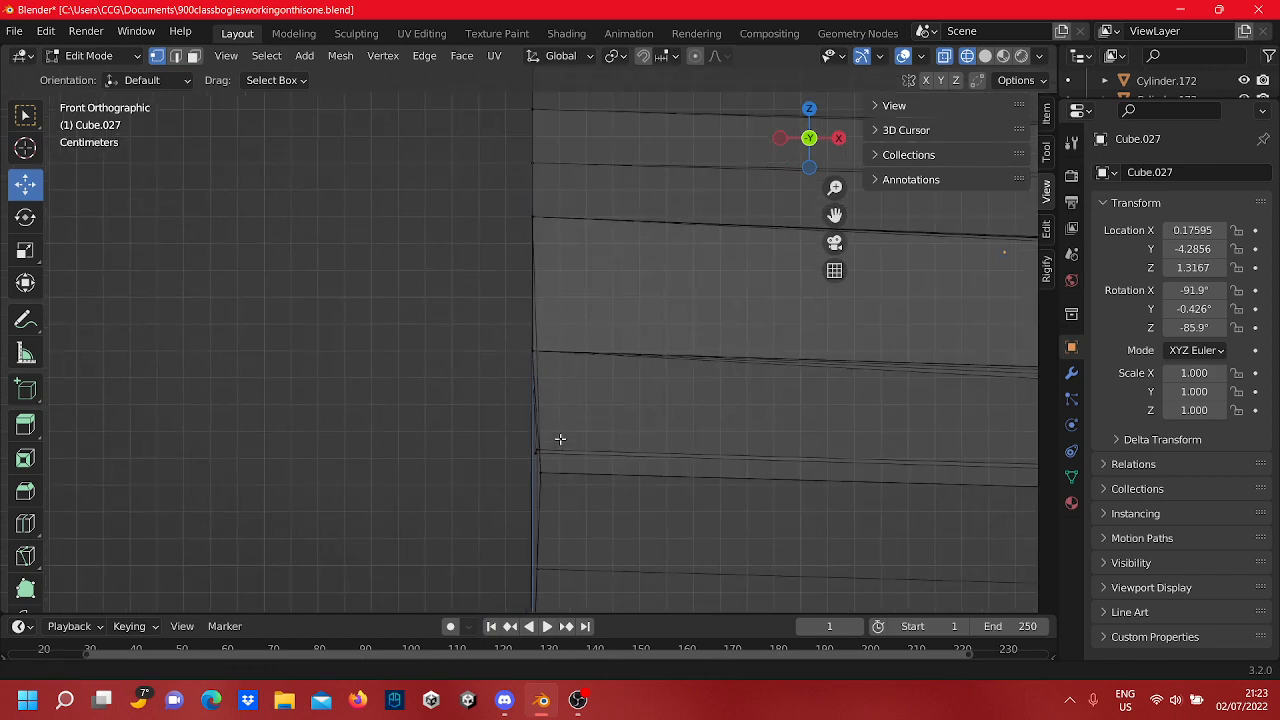
pyautogui.keyDown('shift'); pyautogui.moveTo(575, 482); pyautogui.dragTo(551, 243, button='middle'); pyautogui.keyUp('shift')
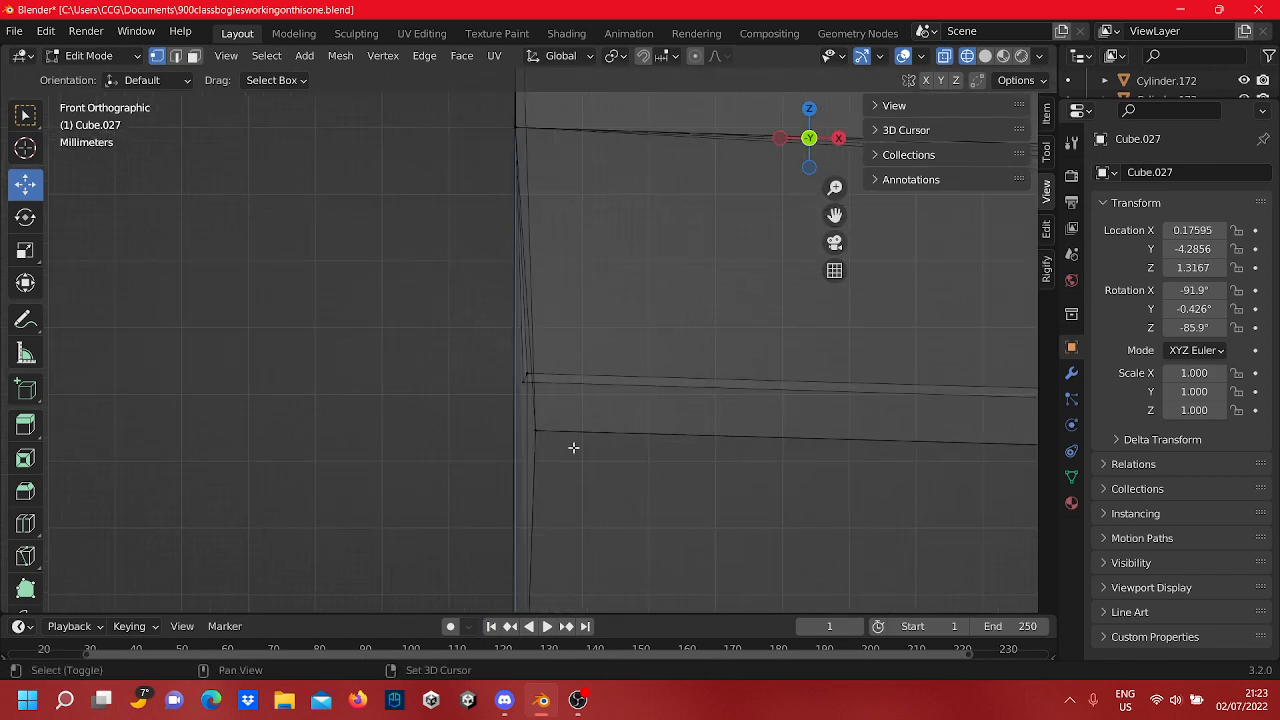
pyautogui.keyDown('shift'); pyautogui.moveTo(574, 446); pyautogui.dragTo(562, 588, button='middle'); pyautogui.keyUp('shift')
pyautogui.scroll(4, 541, 350)
pyautogui.keyDown('shift'); pyautogui.moveTo(497, 170); pyautogui.dragTo(517, 166, button='middle'); pyautogui.keyUp('shift')
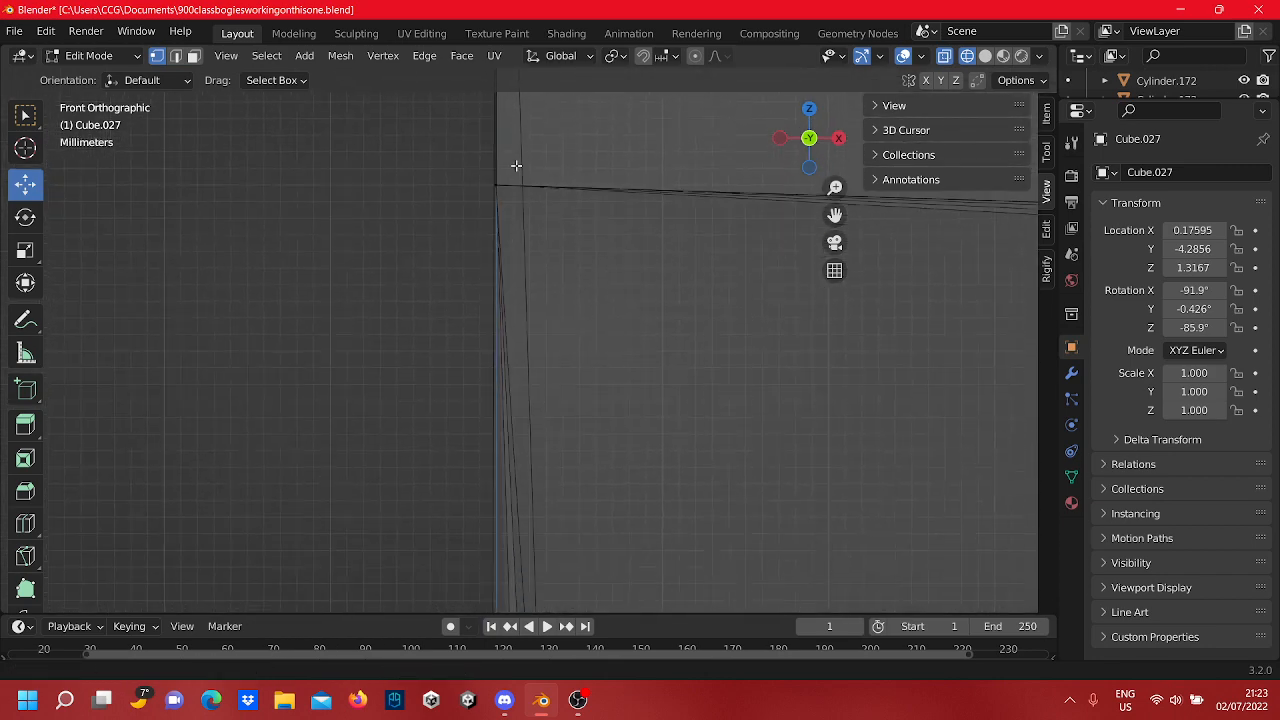
# Step: Move the vertex pair at the next lower corner along negative X to the Z axis line and lower it onto the grid line
pyautogui.scroll(-2, 572, 210)
pyautogui.keyDown('shift'); pyautogui.moveTo(607, 504); pyautogui.dragTo(591, 340, button='middle'); pyautogui.keyUp('shift')
pyautogui.scroll(9, 608, 317)
pyautogui.moveTo(625, 385); pyautogui.dragTo(518, 310)
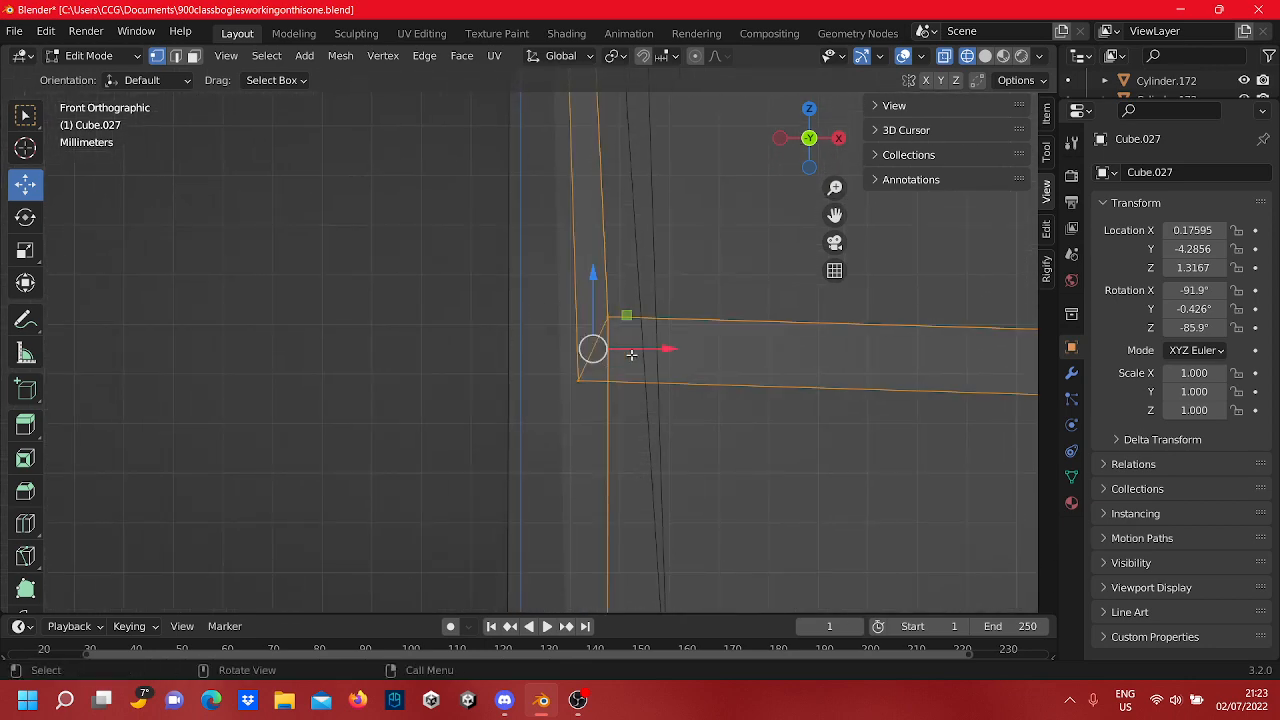
pyautogui.moveTo(648, 349); pyautogui.dragTo(589, 412)
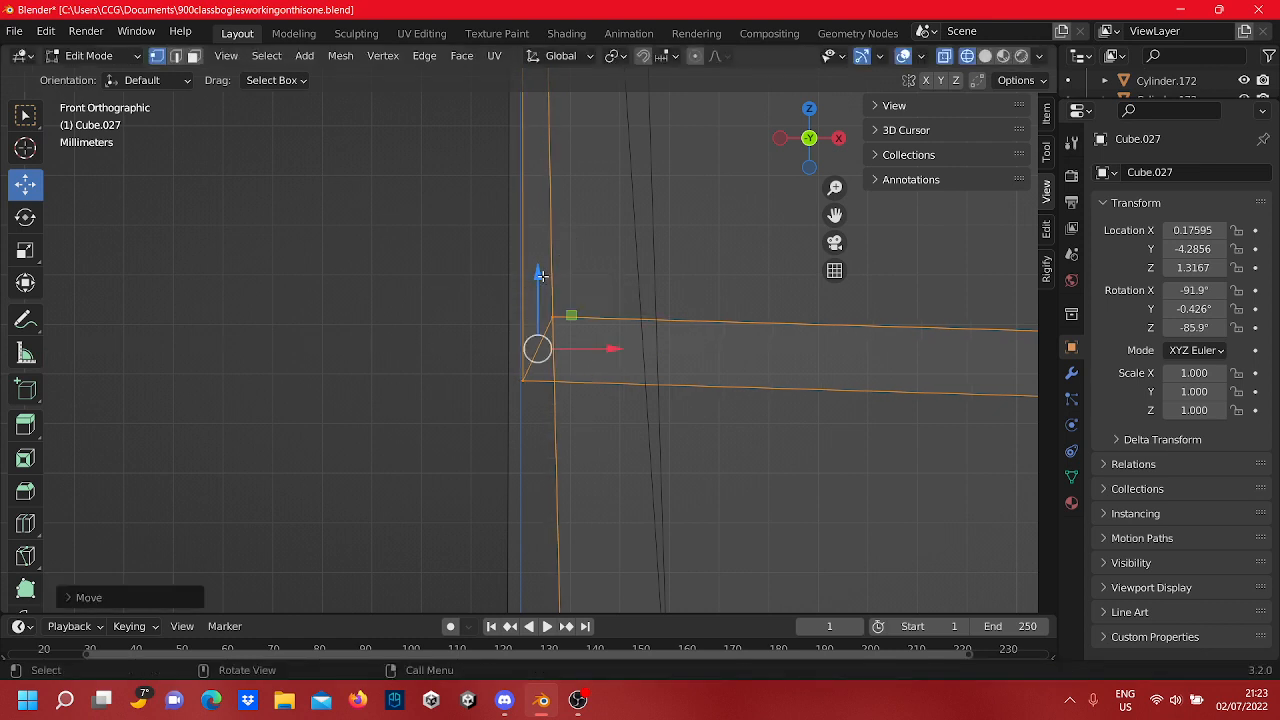
pyautogui.moveTo(538, 270); pyautogui.dragTo(550, 388)
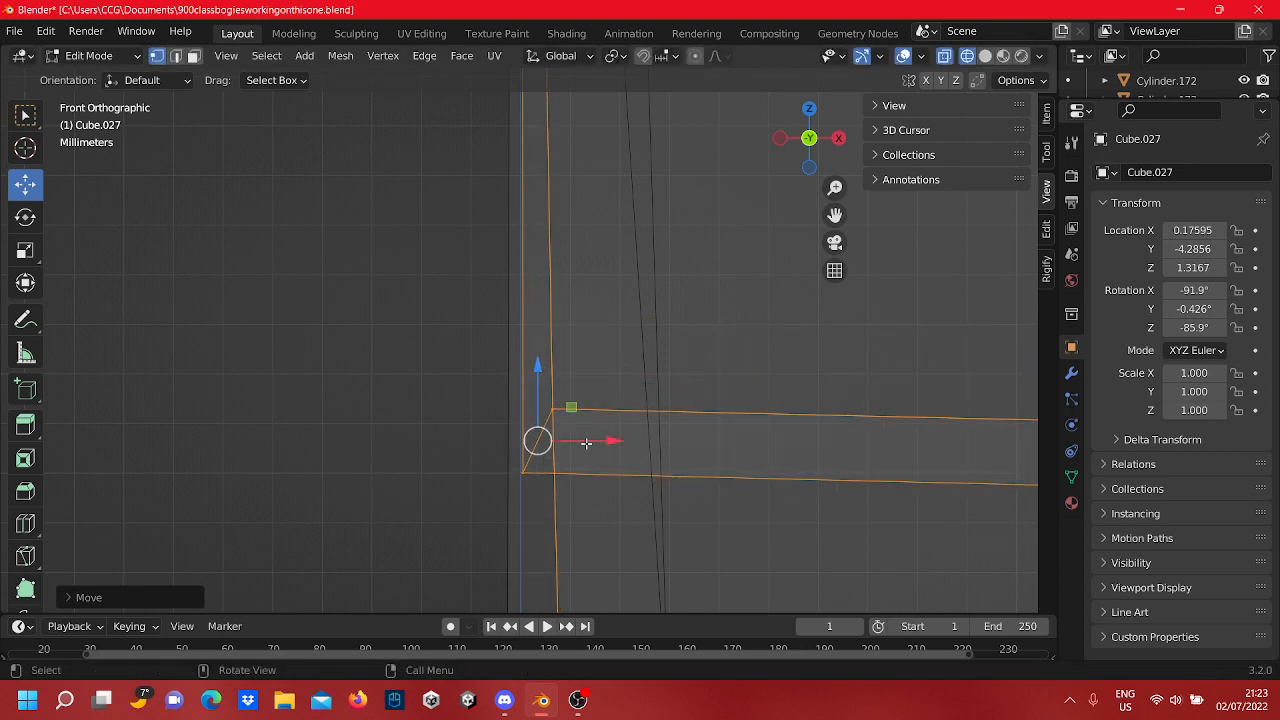
pyautogui.moveTo(586, 442); pyautogui.dragTo(580, 446)
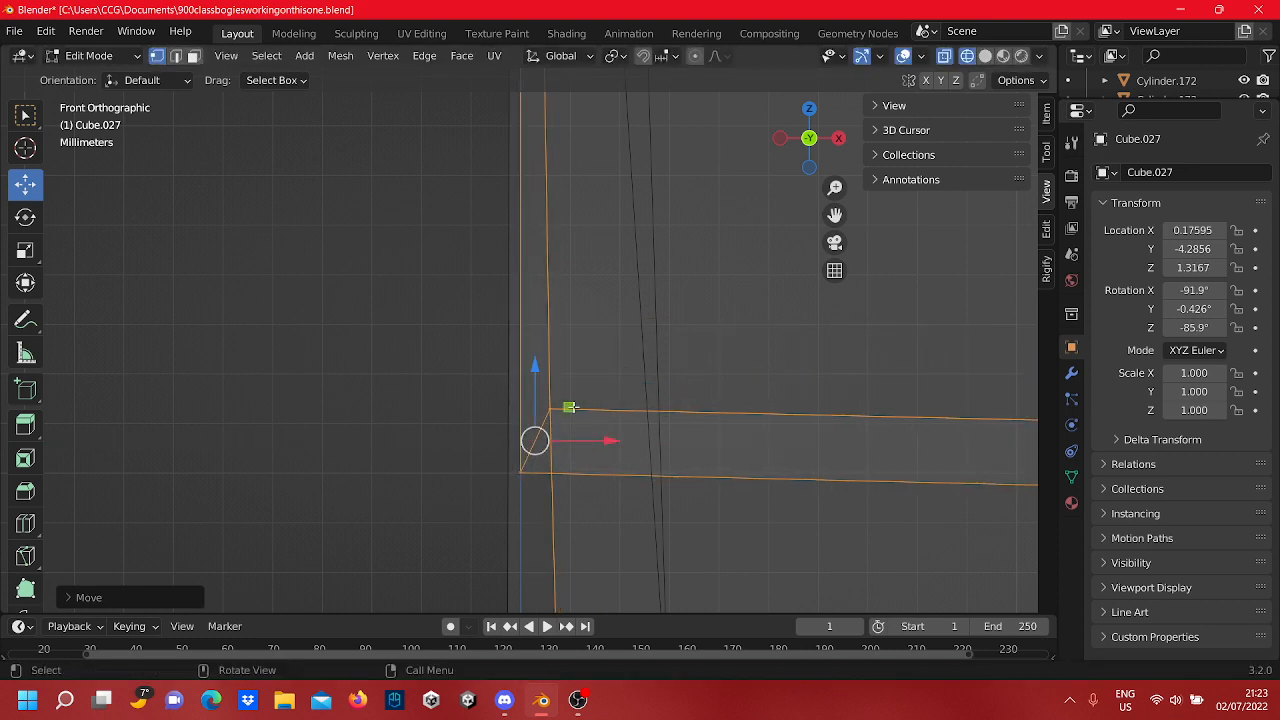
# Step: Lower the pair's upper vertex onto the same grid line and align it with its neighbour on the Z axis line
pyautogui.click(553, 411)
pyautogui.moveTo(552, 341); pyautogui.dragTo(584, 478)
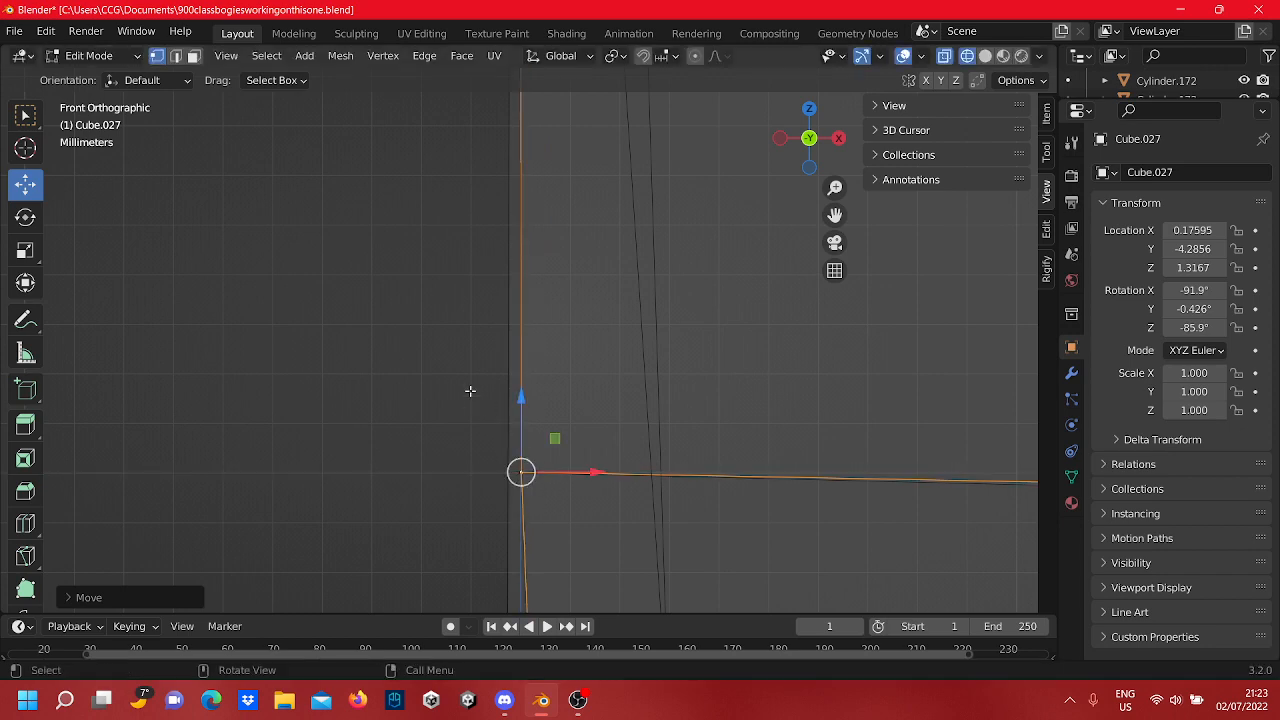
pyautogui.click(449, 345)
# Step: Raise the vertex just below this corner onto the grid line and move it along negative X to the Z axis line
pyautogui.scroll(-4, 440, 310)
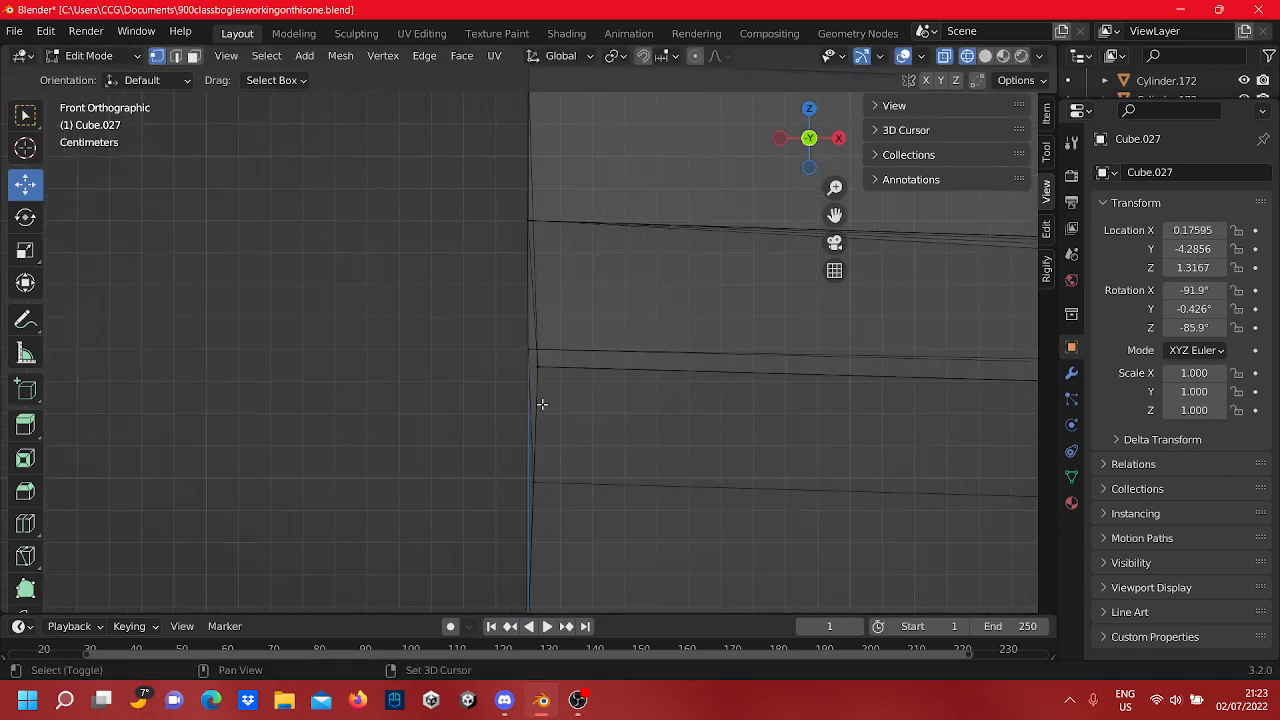
pyautogui.scroll(4, 500, 437)
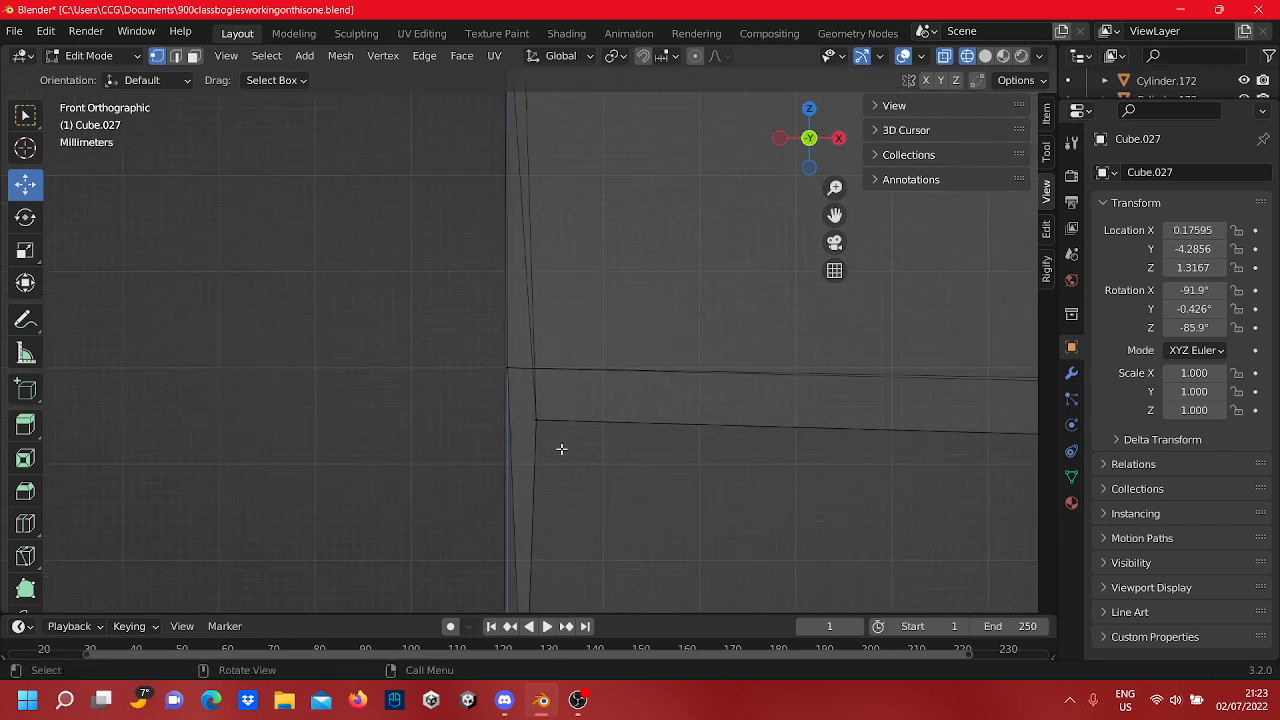
pyautogui.click(530, 438)
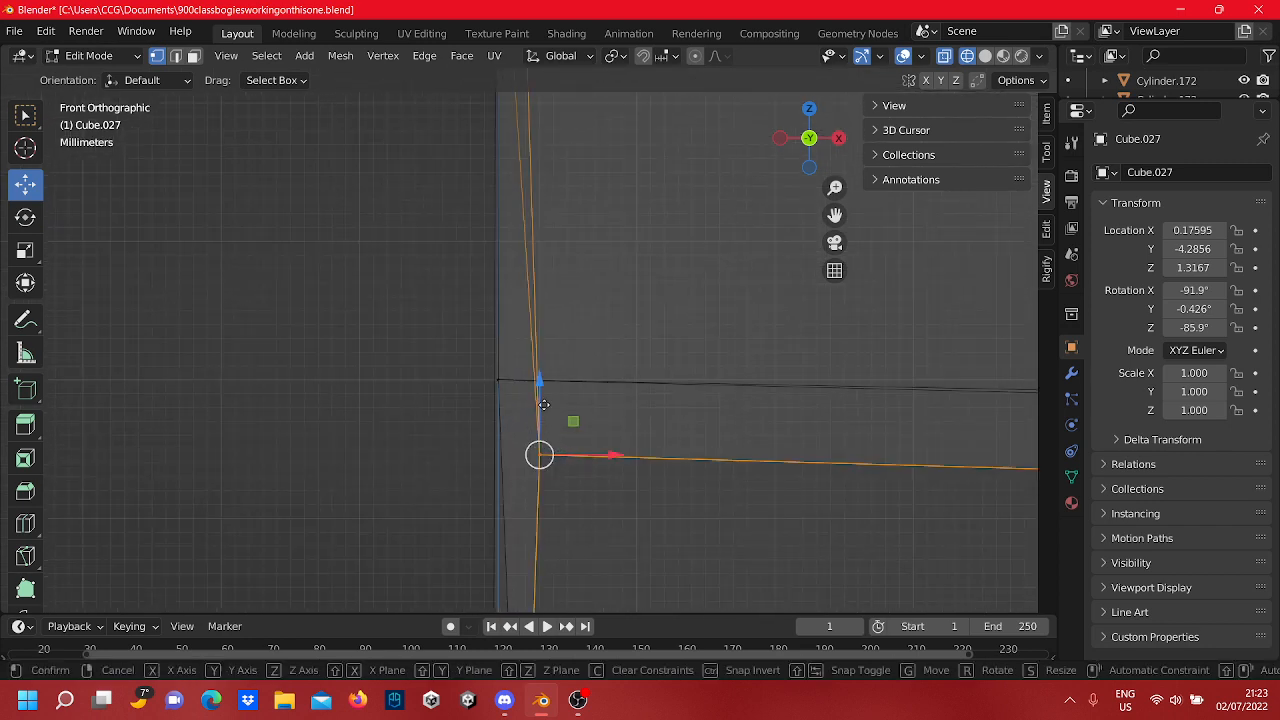
pyautogui.moveTo(556, 443); pyautogui.dragTo(563, 343)
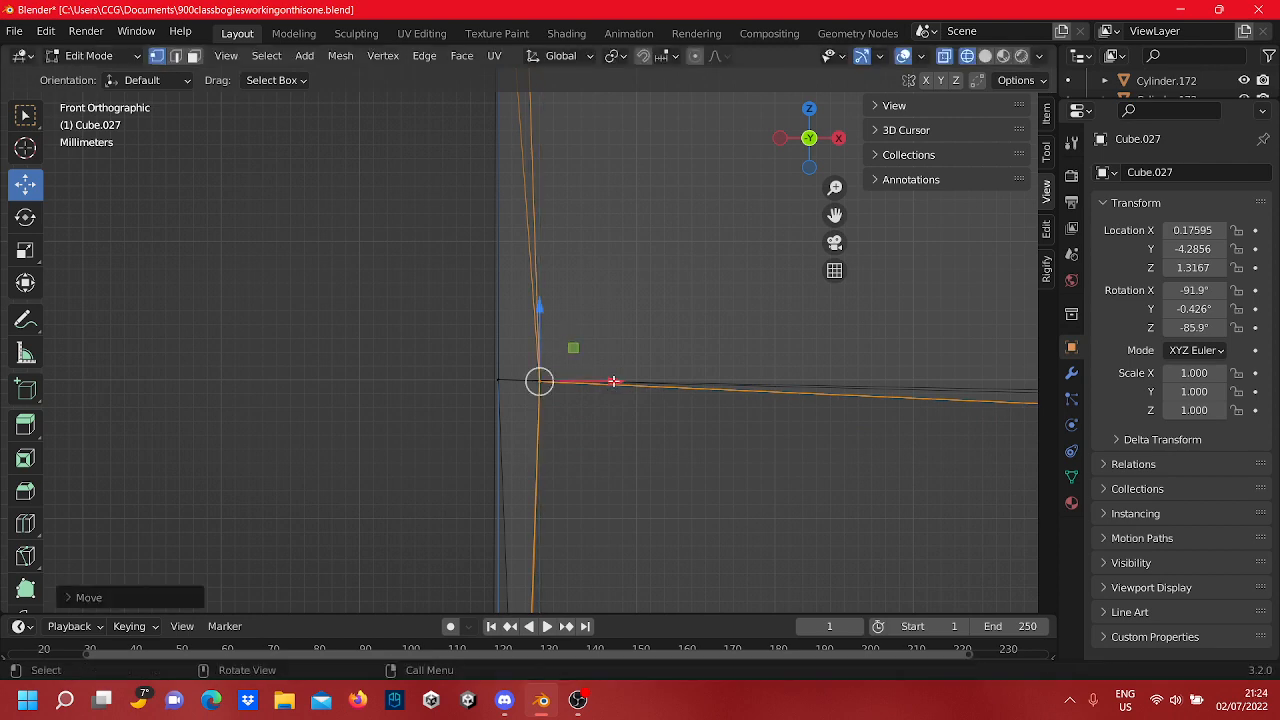
pyautogui.moveTo(613, 381); pyautogui.dragTo(568, 397)
pyautogui.scroll(-10, 556, 402)
pyautogui.click(394, 424)
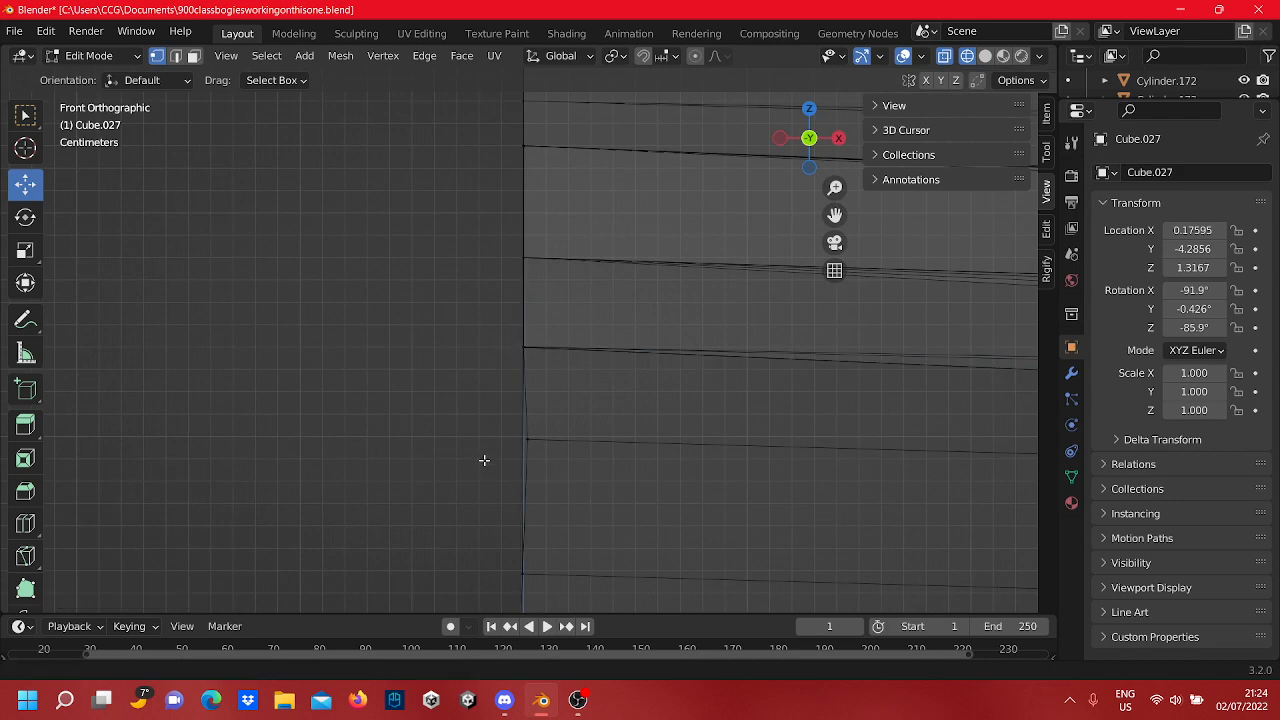
# Step: Raise the next vertex down about 0.039 m to the corner's grid line and move it along negative X to the Z axis line
pyautogui.keyDown('shift'); pyautogui.moveTo(484, 460); pyautogui.dragTo(485, 404, button='middle'); pyautogui.keyUp('shift')
pyautogui.scroll(5, 547, 404)
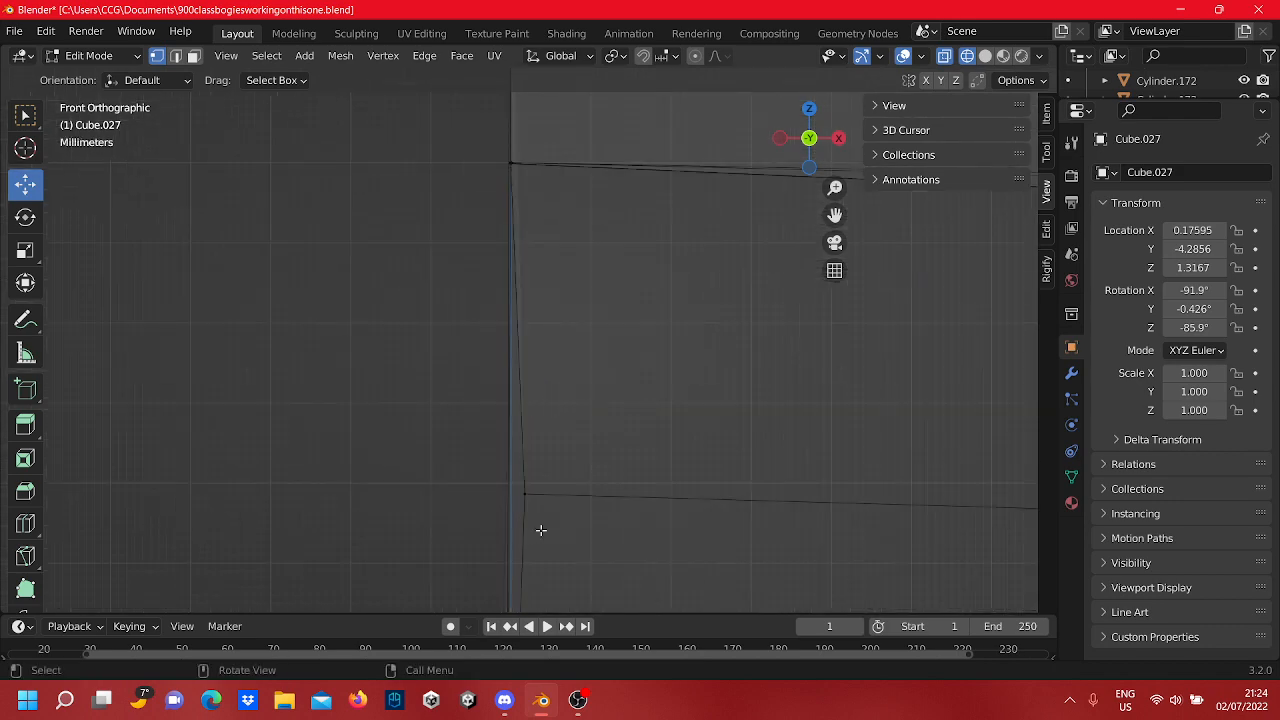
pyautogui.moveTo(540, 530); pyautogui.dragTo(512, 424)
pyautogui.press('g')
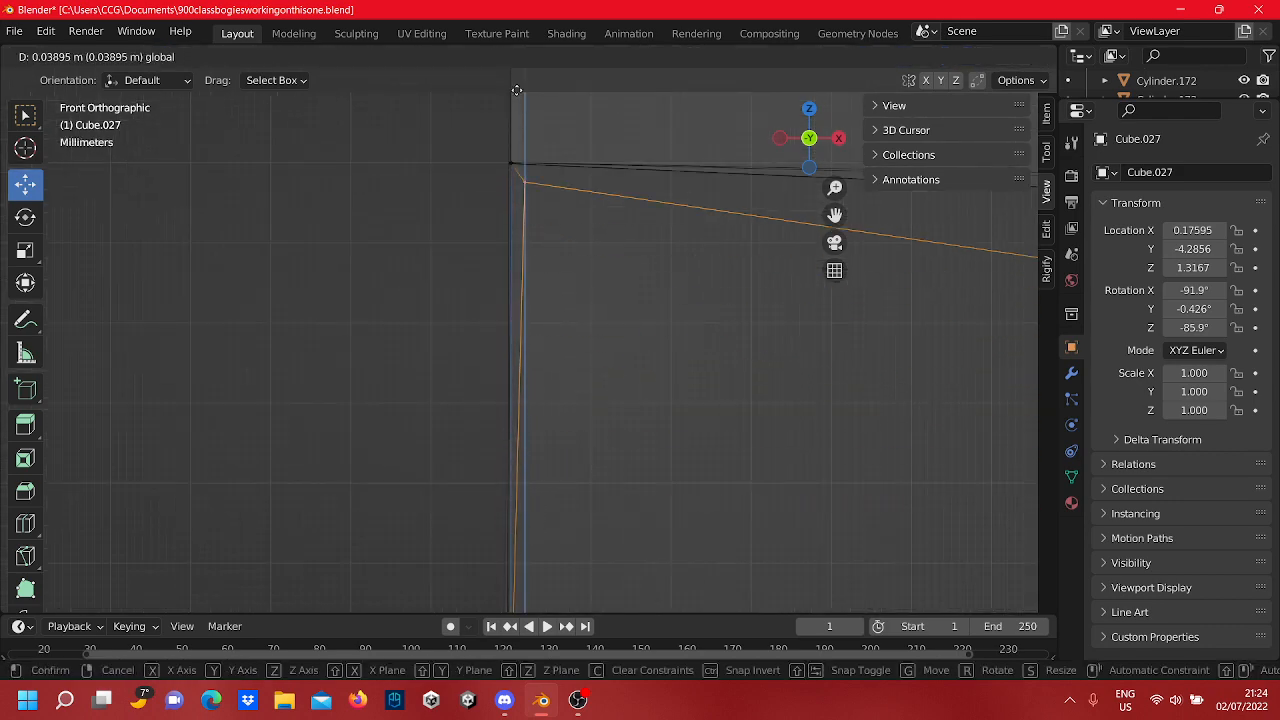
pyautogui.click(516, 89)
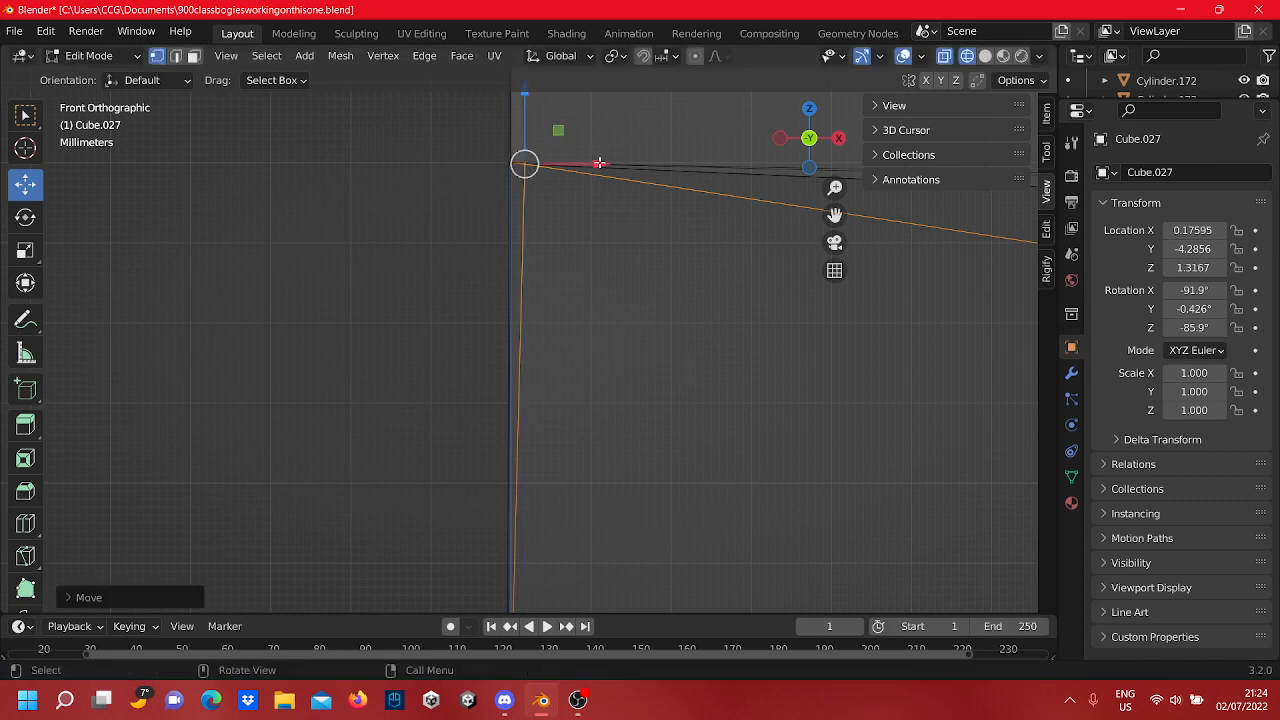
pyautogui.moveTo(600, 163); pyautogui.dragTo(584, 168)
pyautogui.click(443, 344)
# Step: Lower the vertex above the block's bottom corner on the Z axis side to just above that corner
pyautogui.scroll(-7, 441, 328)
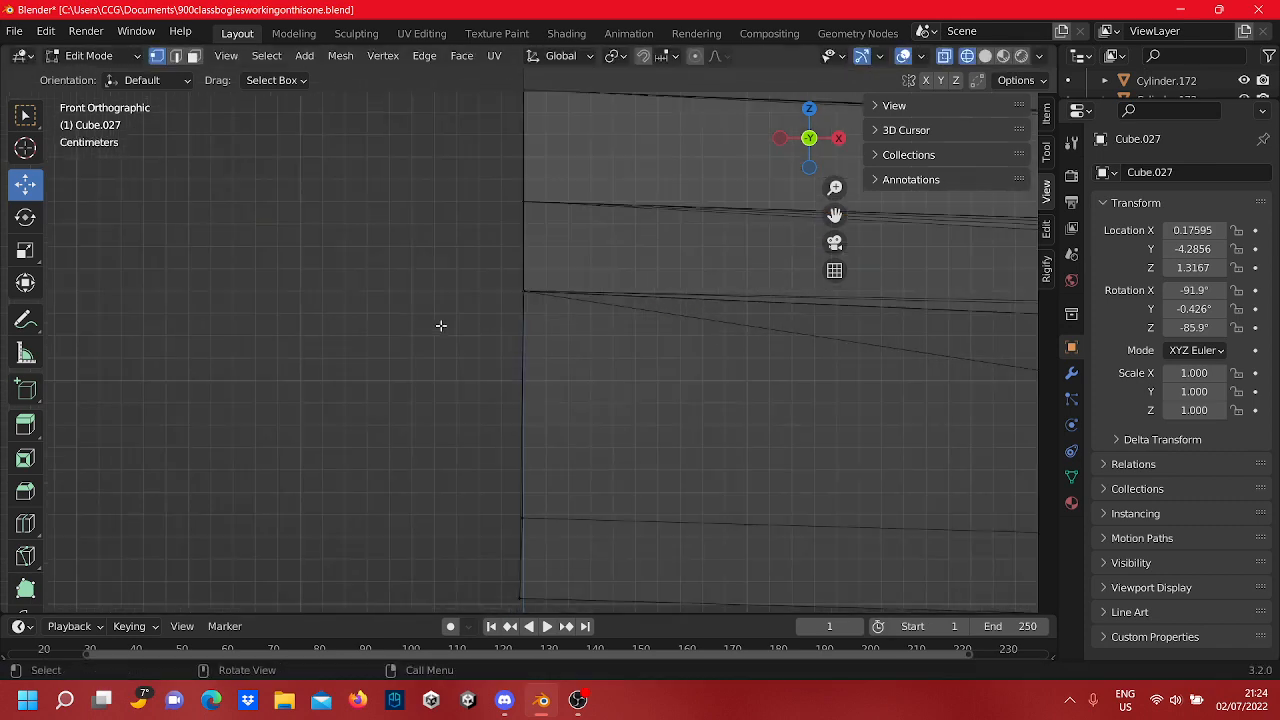
pyautogui.scroll(6, 469, 314)
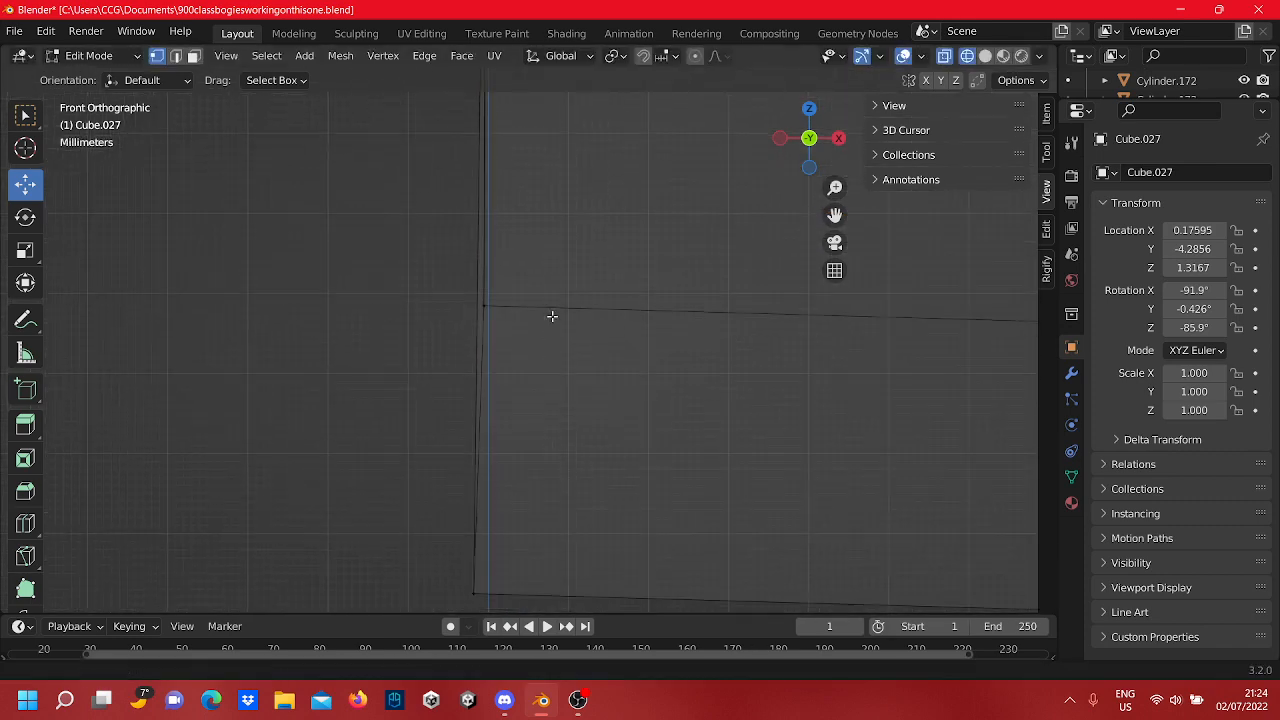
pyautogui.keyDown('shift'); pyautogui.moveTo(552, 316); pyautogui.dragTo(545, 208, button='middle'); pyautogui.keyUp('shift')
pyautogui.moveTo(577, 523); pyautogui.dragTo(433, 160)
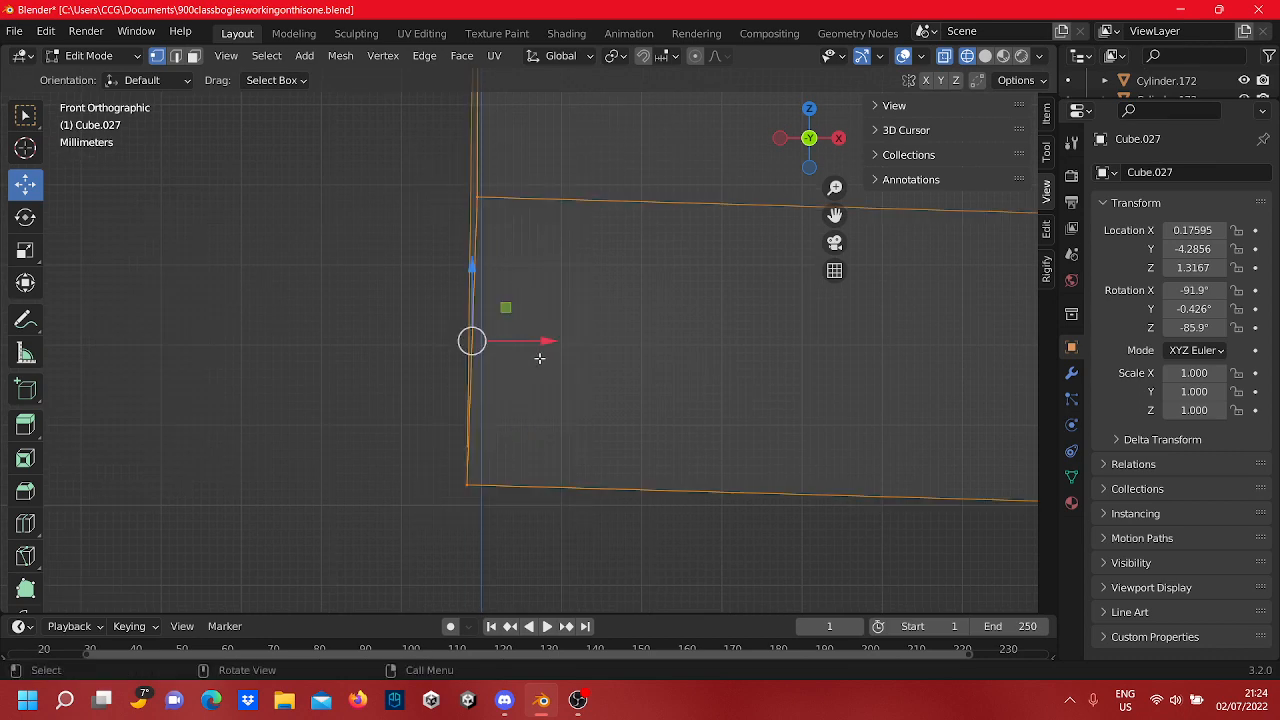
pyautogui.moveTo(501, 242); pyautogui.dragTo(466, 170)
pyautogui.keyDown('shift'); pyautogui.moveTo(506, 244); pyautogui.dragTo(516, 385, button='middle'); pyautogui.keyUp('shift')
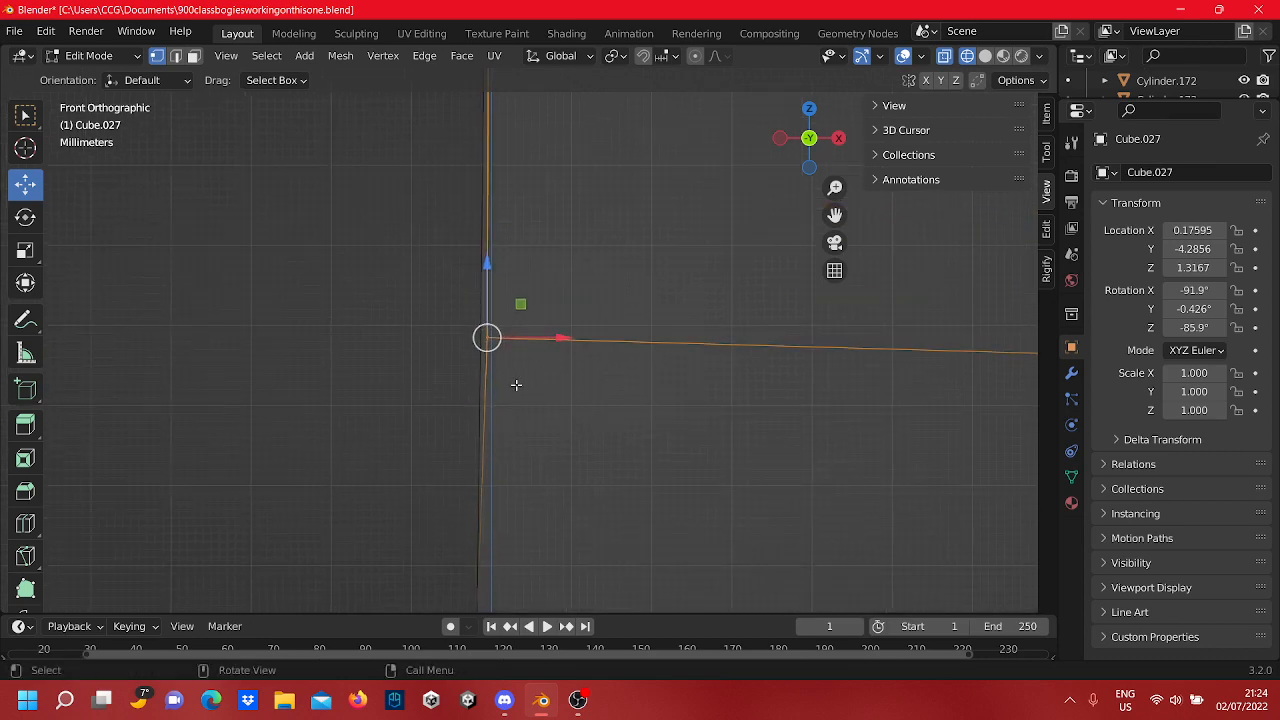
pyautogui.scroll(-3, 559, 401)
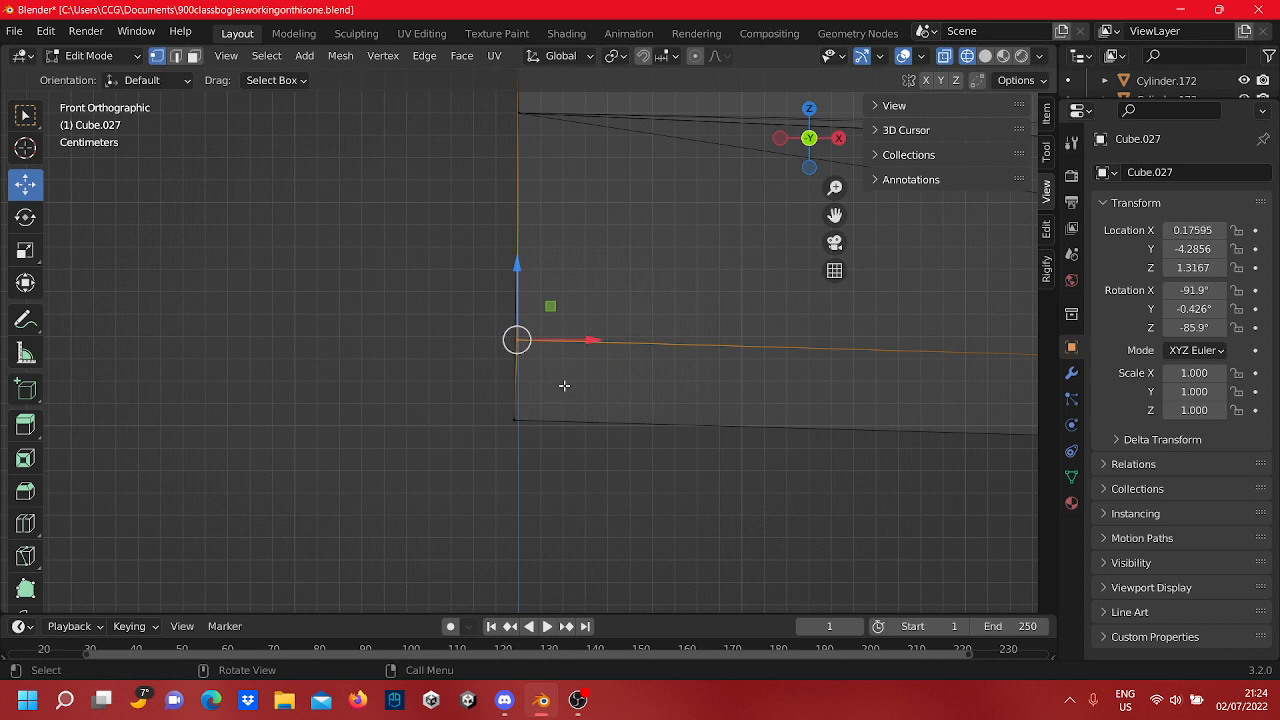
pyautogui.scroll(6, 562, 375)
pyautogui.keyDown('shift'); pyautogui.moveTo(560, 366); pyautogui.dragTo(586, 257, button='middle'); pyautogui.keyUp('shift')
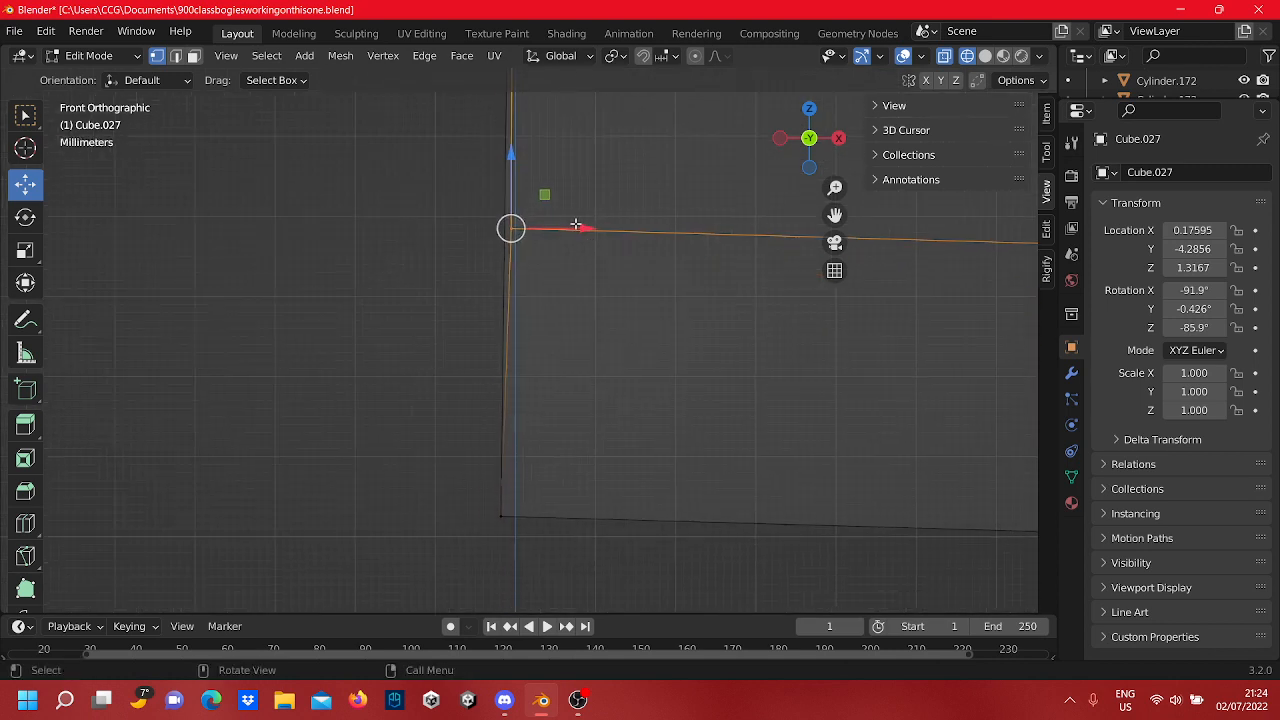
pyautogui.moveTo(520, 167); pyautogui.dragTo(536, 402)
pyautogui.click(591, 458)
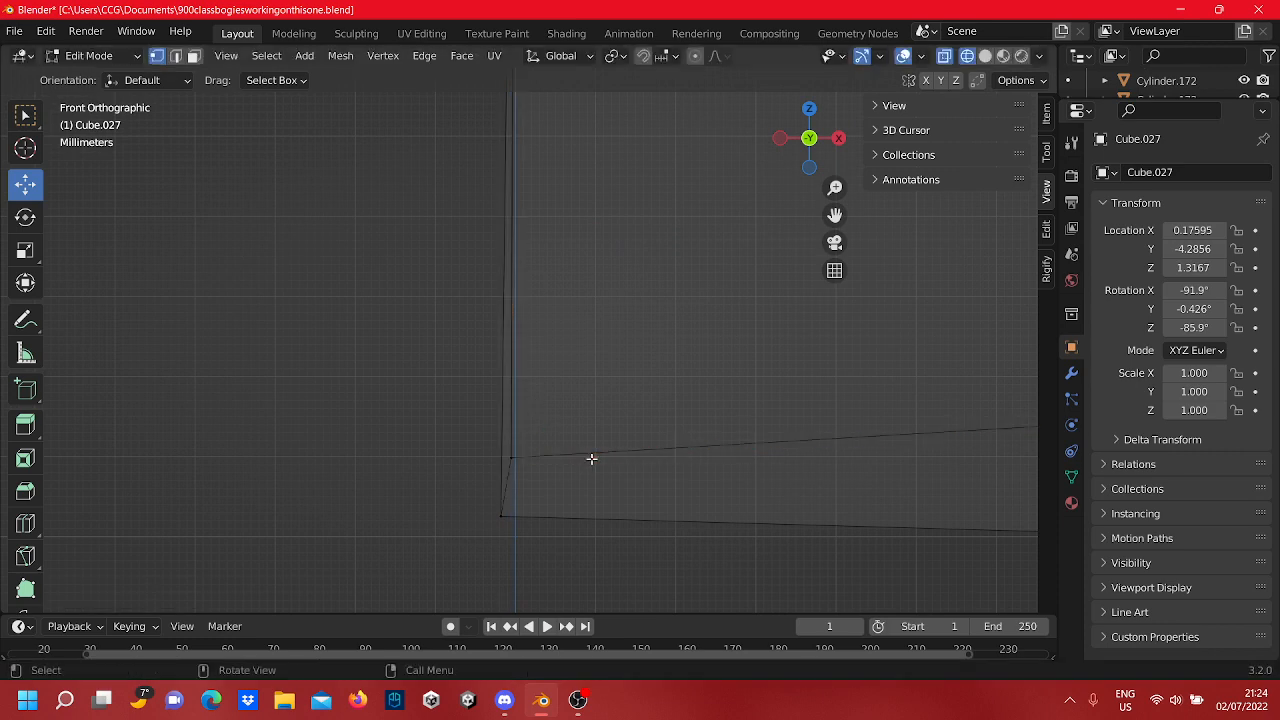
# Step: Move the bottom corner vertex along X to the Z axis line and lower it about 0.0025 m onto the grid line
pyautogui.keyDown('shift'); pyautogui.moveTo(551, 515); pyautogui.dragTo(543, 360, button='middle'); pyautogui.keyUp('shift')
pyautogui.scroll(4, 543, 376)
pyautogui.moveTo(512, 424); pyautogui.dragTo(451, 380)
pyautogui.press('g')
pyautogui.press('x')
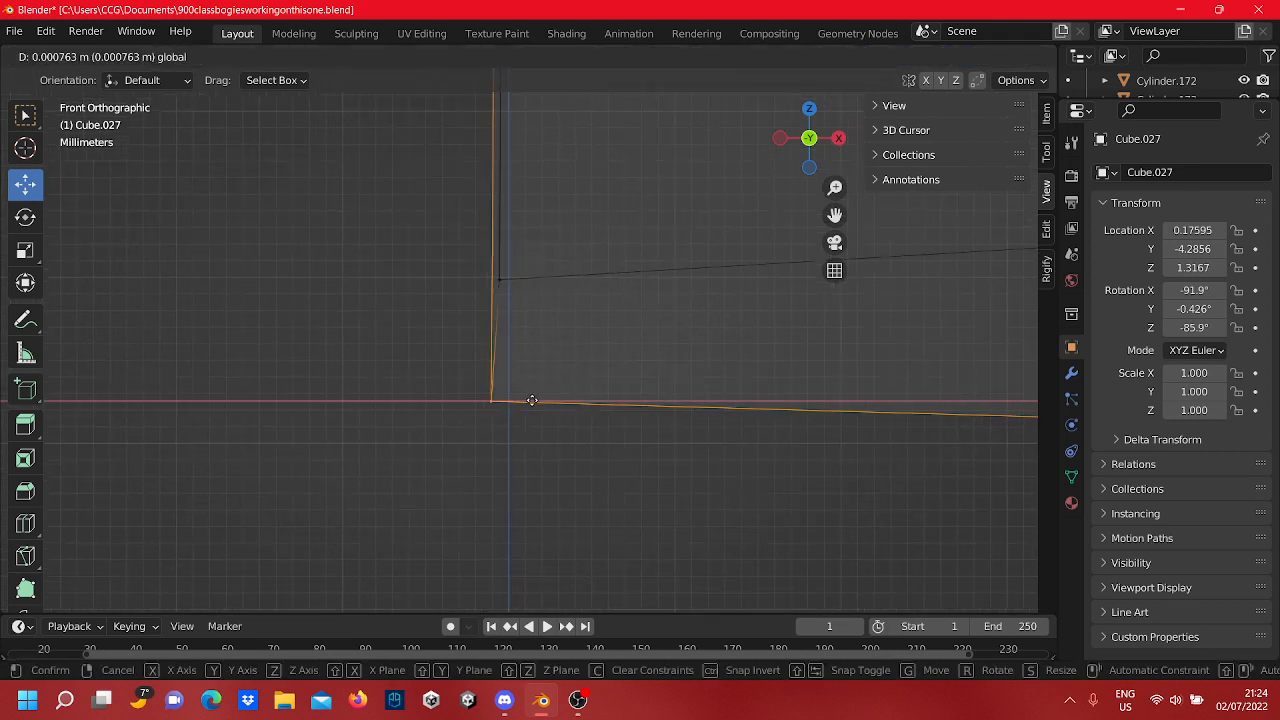
pyautogui.click(522, 340)
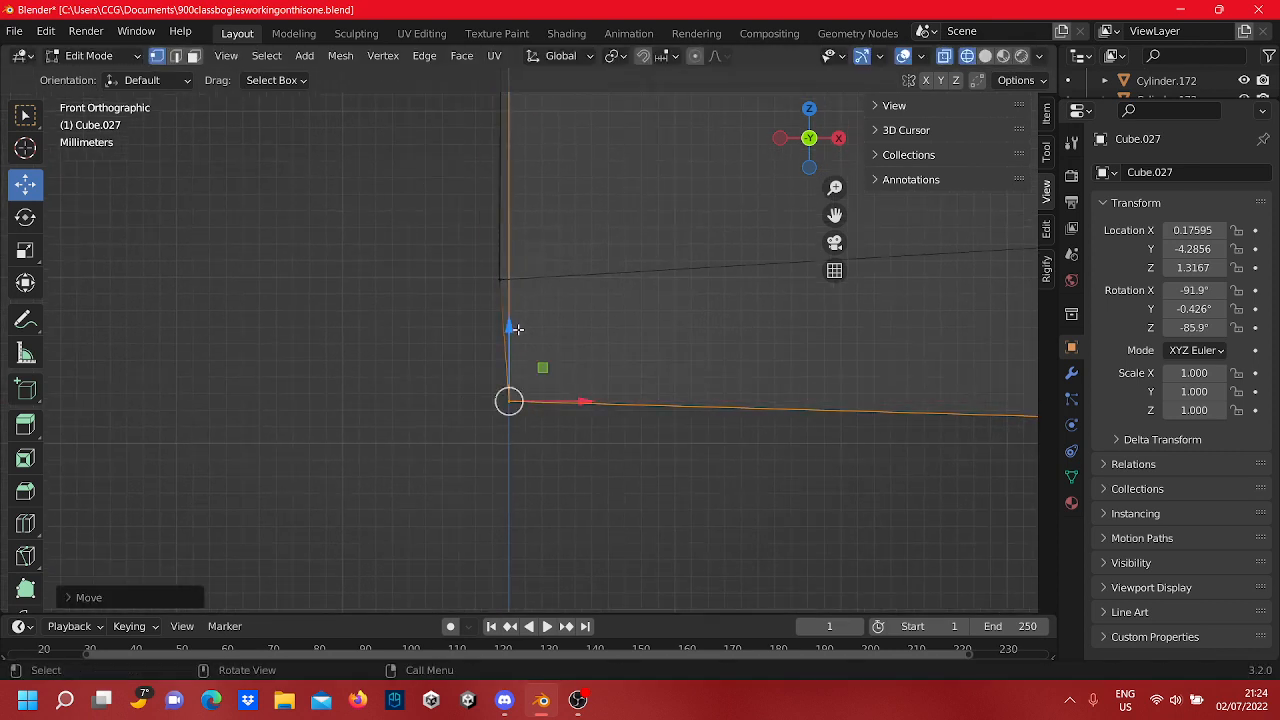
pyautogui.press('g')
pyautogui.press('z')
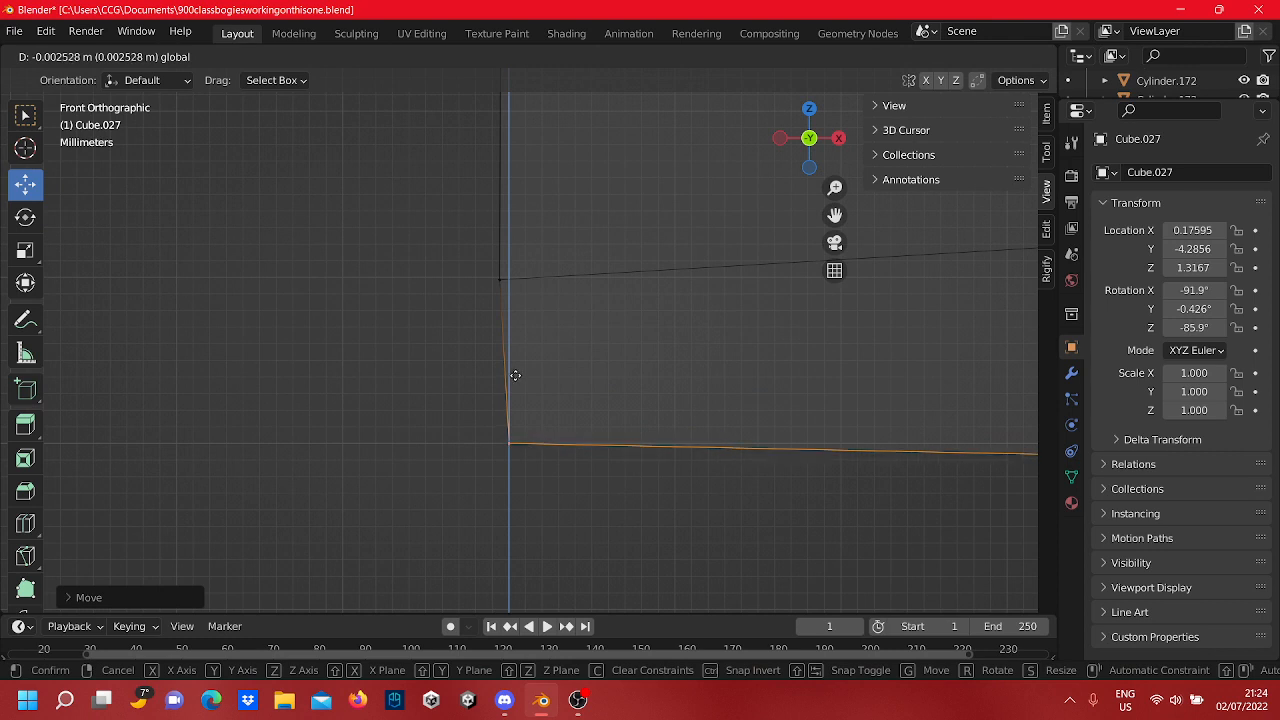
pyautogui.click(514, 374)
# Step: Lower the vertex just above the bottom corner onto the corner's grid line and align it with the Z axis line
pyautogui.click(505, 284)
pyautogui.moveTo(499, 228); pyautogui.dragTo(557, 448)
pyautogui.click(569, 483)
# Step: At the block's opposite end, raise the bottom corner vertex level with the aligned bottom corner and move it inward along negative X
pyautogui.scroll(-7, 564, 471)
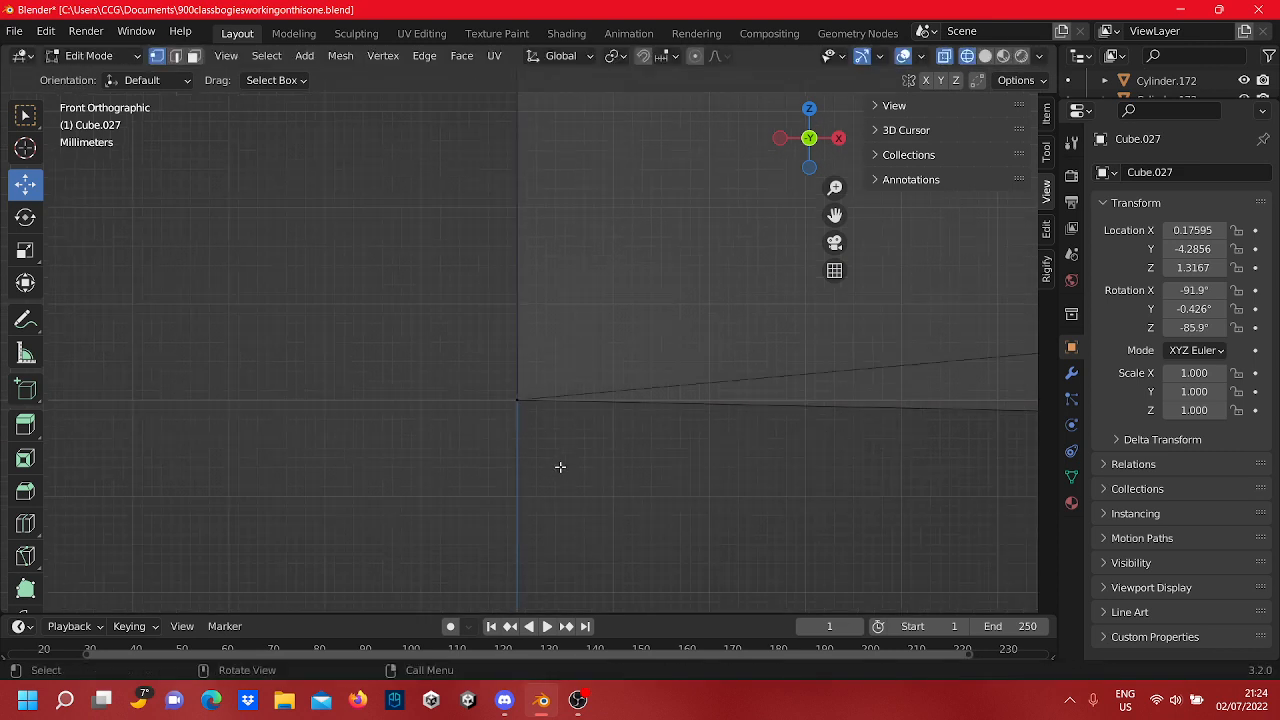
pyautogui.keyDown('shift'); pyautogui.moveTo(661, 386); pyautogui.dragTo(352, 419, button='middle'); pyautogui.keyUp('shift')
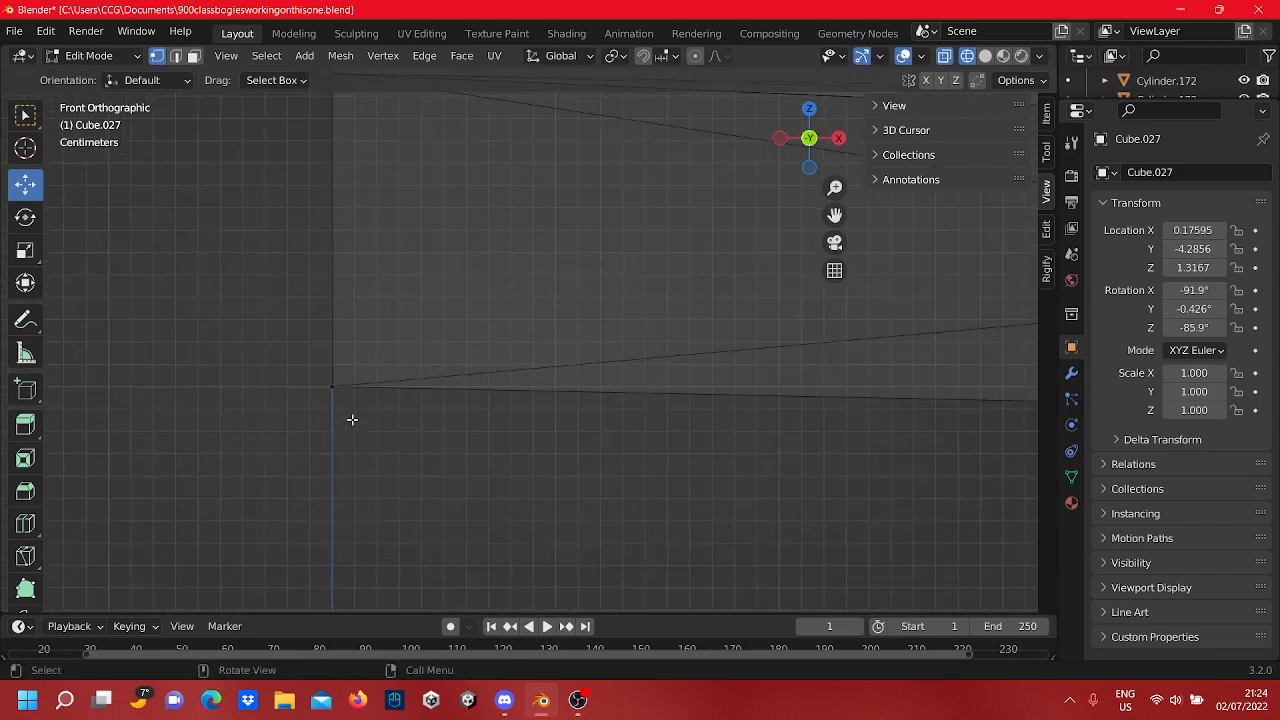
pyautogui.keyDown('shift'); pyautogui.moveTo(662, 337); pyautogui.dragTo(223, 354, button='middle'); pyautogui.keyUp('shift')
pyautogui.scroll(4, 700, 381)
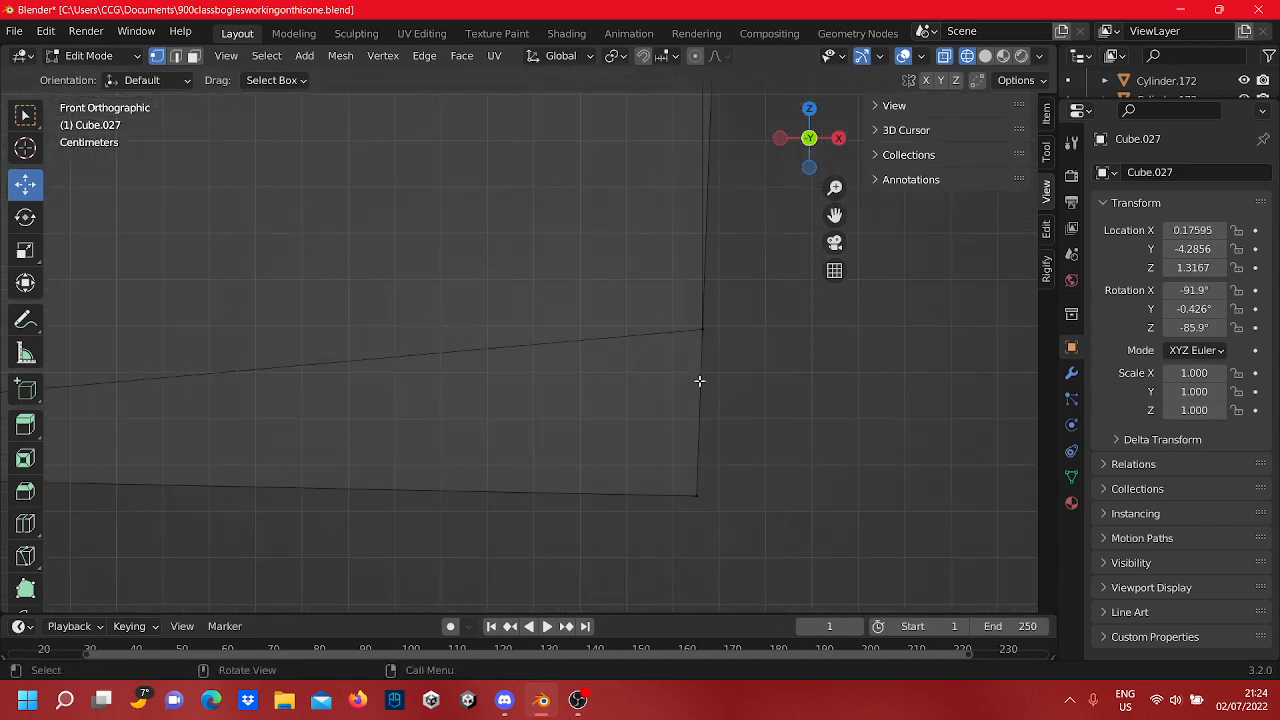
pyautogui.scroll(-4, 699, 382)
pyautogui.scroll(-4, 699, 382)
pyautogui.keyDown('shift'); pyautogui.moveTo(597, 368); pyautogui.dragTo(586, 449, button='middle'); pyautogui.keyUp('shift')
pyautogui.scroll(4, 600, 480)
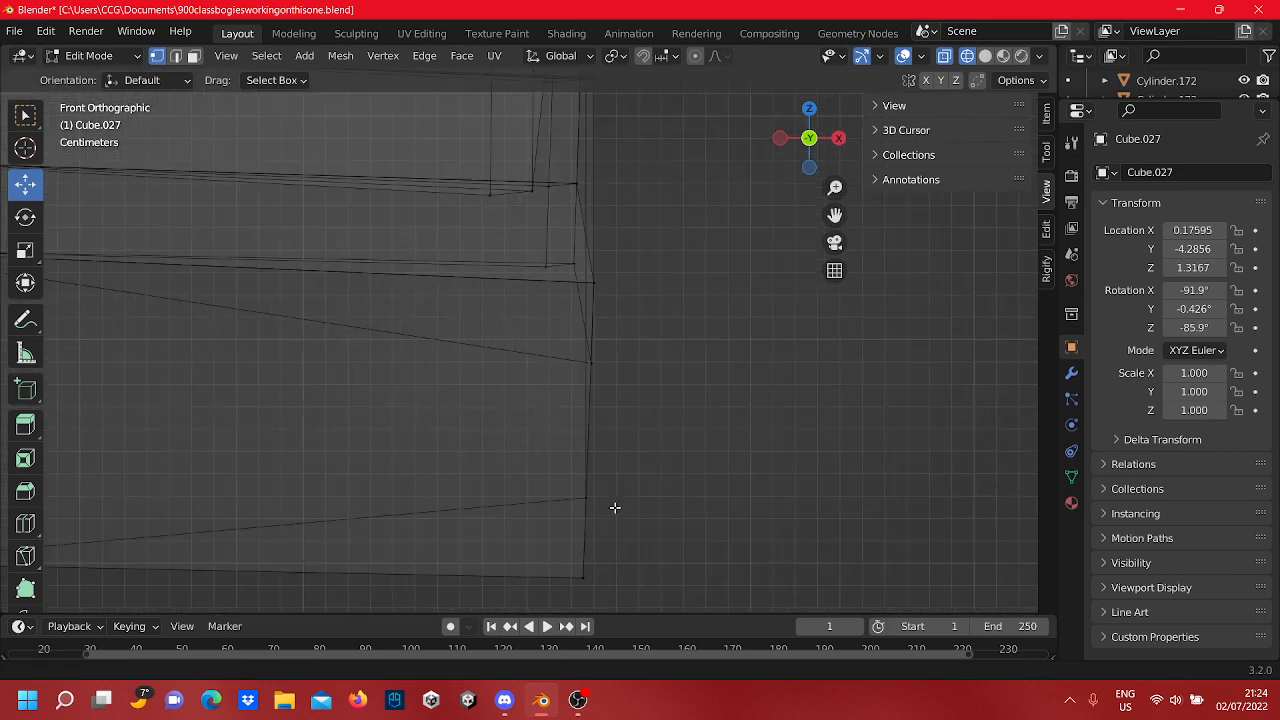
pyautogui.keyDown('shift'); pyautogui.moveTo(614, 512); pyautogui.dragTo(608, 347, button='middle'); pyautogui.keyUp('shift')
pyautogui.scroll(5, 608, 346)
pyautogui.moveTo(696, 496); pyautogui.dragTo(680, 381)
pyautogui.moveTo(730, 439); pyautogui.dragTo(514, 413)
pyautogui.click(587, 447)
pyautogui.moveTo(573, 444); pyautogui.dragTo(577, 446)
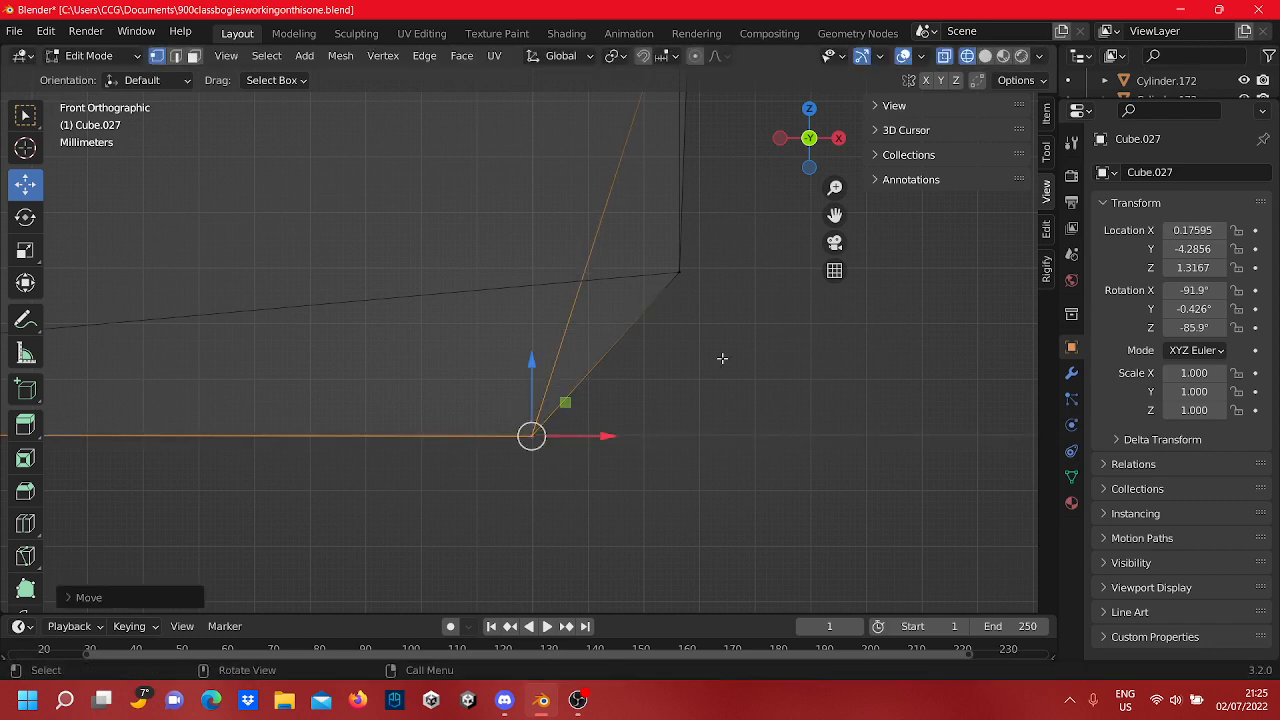
# Step: Move the vertex just above the bottom corner inward along X and lower it onto the aligned bottom corner at the end opposite the Z axis
pyautogui.moveTo(713, 300); pyautogui.dragTo(620, 234)
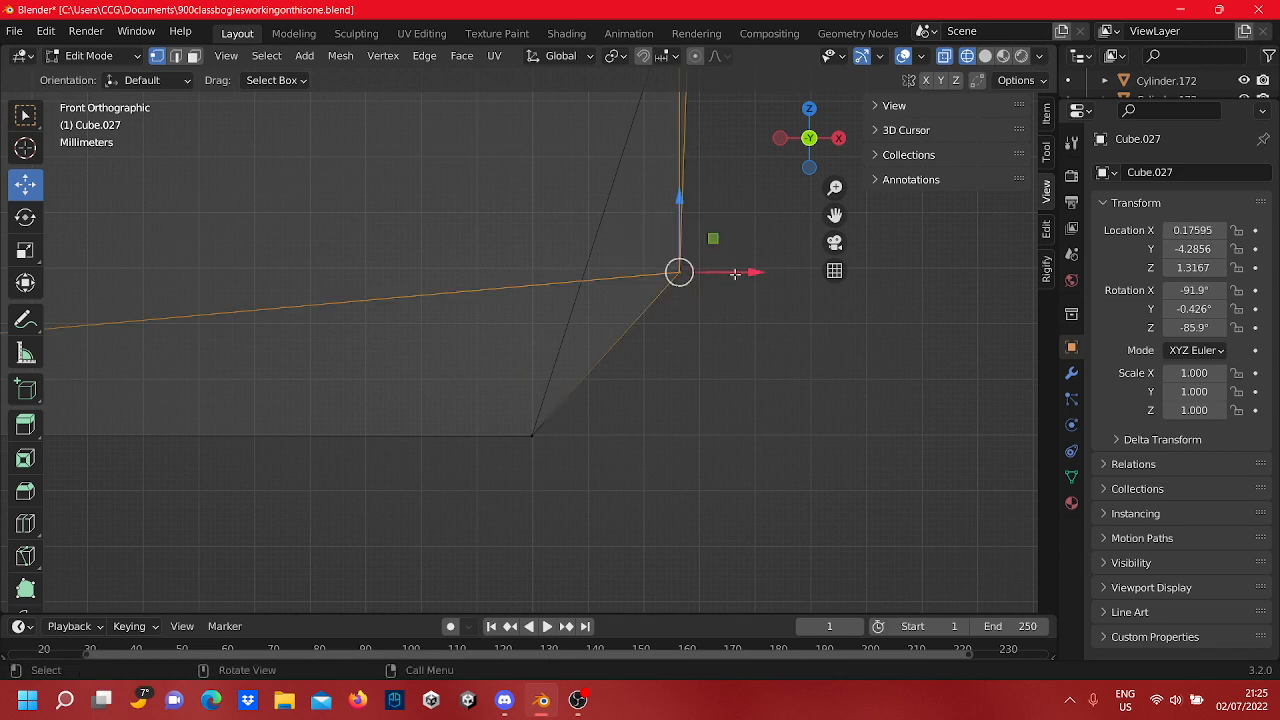
pyautogui.moveTo(740, 273); pyautogui.dragTo(589, 286)
pyautogui.moveTo(533, 207); pyautogui.dragTo(556, 376)
pyautogui.click(660, 389)
pyautogui.scroll(-3, 664, 368)
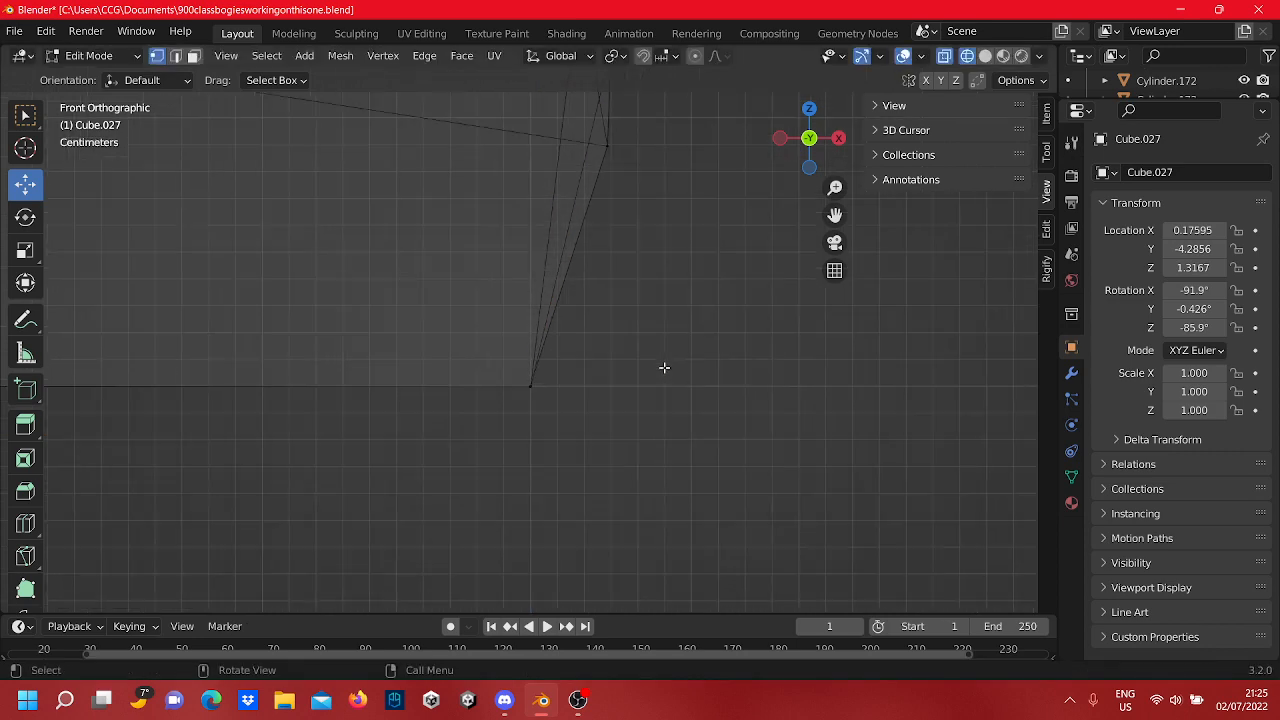
# Step: Lower the second-lowest row's vertices on the Z axis side along Z onto the next grid line
pyautogui.scroll(-3, 663, 346)
pyautogui.keyDown('shift'); pyautogui.moveTo(634, 277); pyautogui.dragTo(656, 418, button='middle'); pyautogui.keyUp('shift')
pyautogui.scroll(2, 577, 401)
pyautogui.scroll(3, 640, 372)
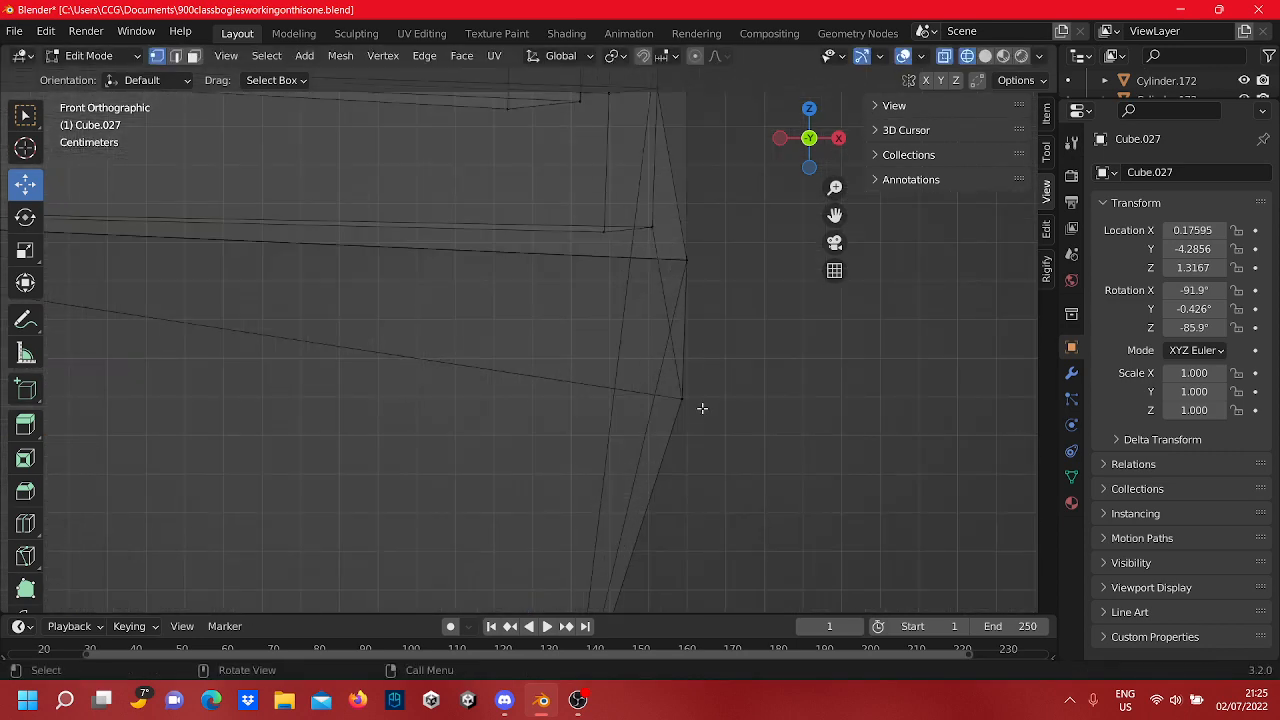
pyautogui.scroll(-5, 650, 366)
pyautogui.keyDown('shift'); pyautogui.moveTo(618, 346); pyautogui.dragTo(757, 374, button='middle'); pyautogui.keyUp('shift')
pyautogui.scroll(1, 340, 398)
pyautogui.keyDown('shift'); pyautogui.moveTo(331, 405); pyautogui.dragTo(580, 430, button='middle'); pyautogui.keyUp('shift')
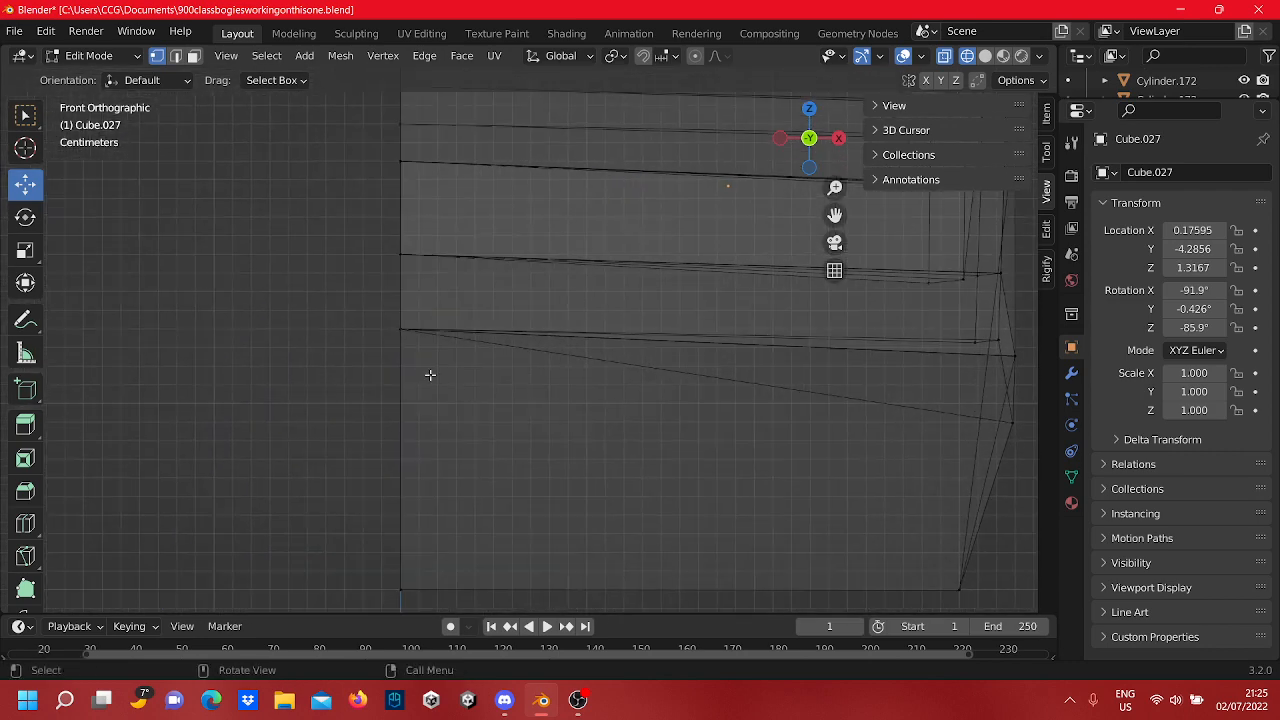
pyautogui.moveTo(416, 363); pyautogui.dragTo(388, 316)
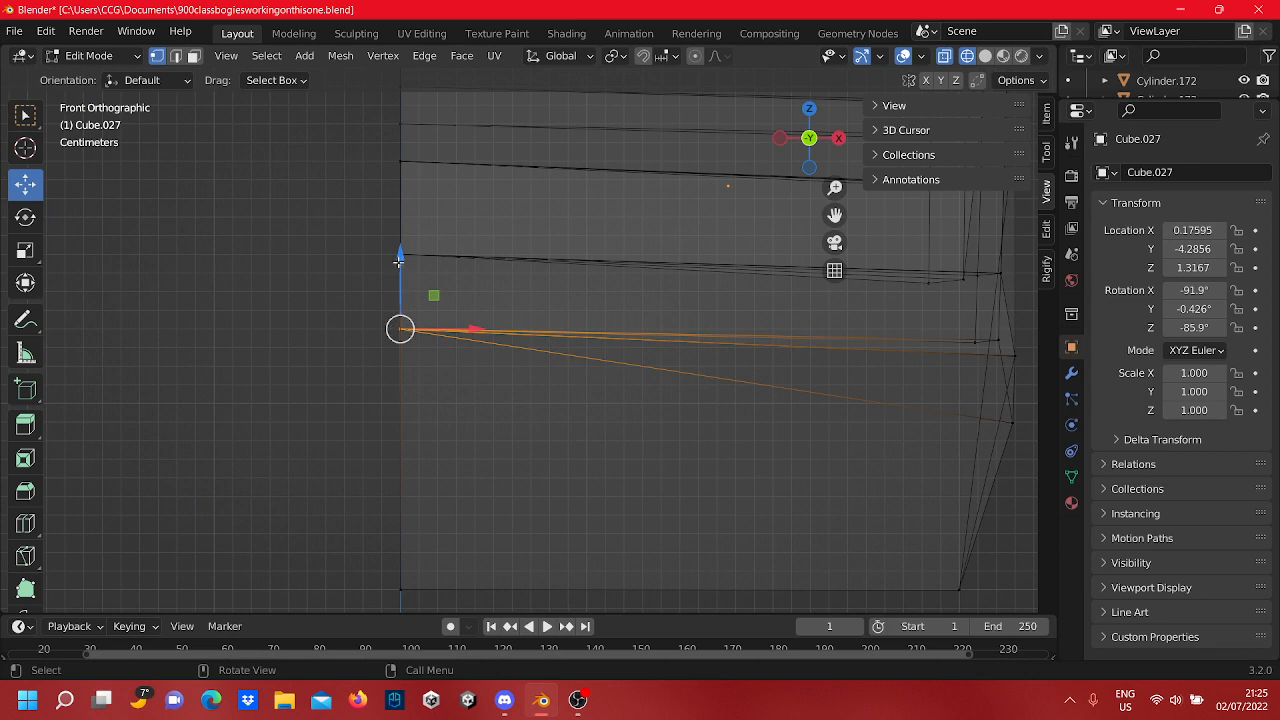
pyautogui.moveTo(398, 260); pyautogui.dragTo(406, 340)
pyautogui.click(367, 347)
# Step: At the opposite end, align the second-lowest row's lowest vertex with the lowered Z axis side vertices and directly above the bottom corner
pyautogui.keyDown('shift'); pyautogui.moveTo(708, 337); pyautogui.dragTo(473, 262, button='middle'); pyautogui.keyUp('shift')
pyautogui.keyDown('shift'); pyautogui.moveTo(629, 363); pyautogui.dragTo(453, 391, button='middle'); pyautogui.keyUp('shift')
pyautogui.moveTo(558, 434); pyautogui.dragTo(488, 388)
pyautogui.click(517, 394)
pyautogui.keyDown('shift'); pyautogui.moveTo(521, 393); pyautogui.dragTo(579, 415, button='middle'); pyautogui.keyUp('shift')
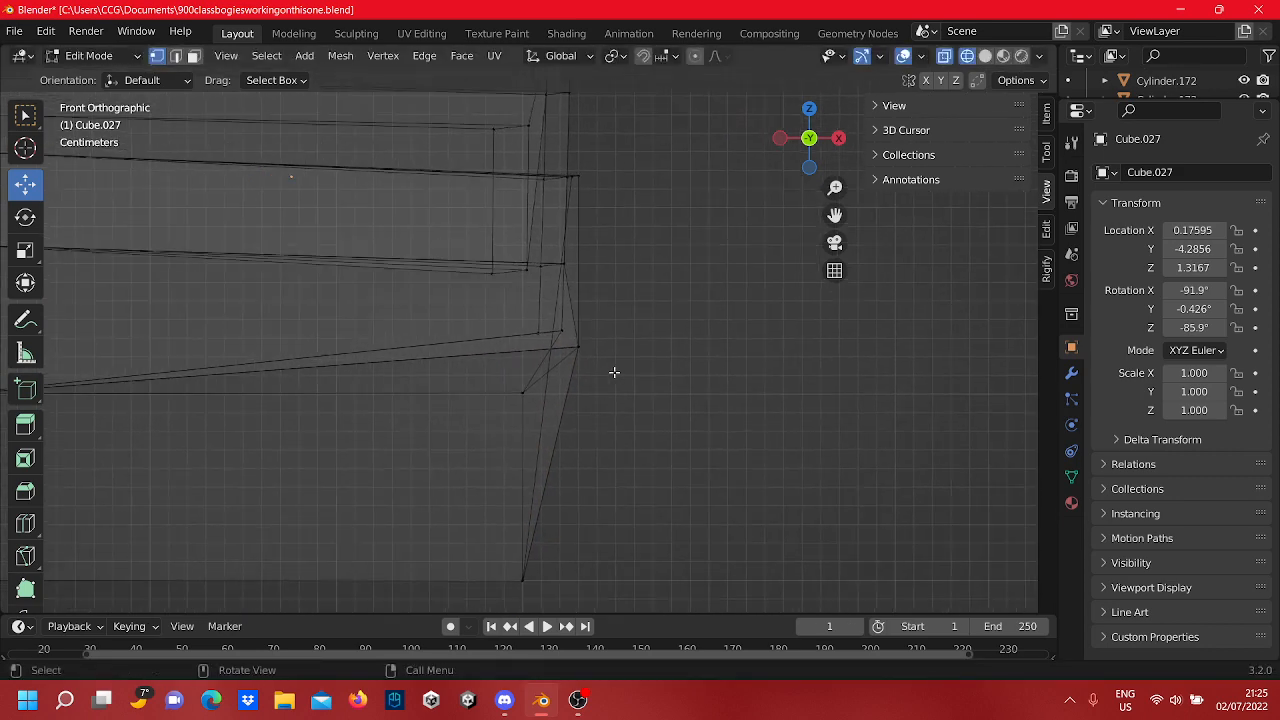
# Step: Lower the row's outermost vertex to the straightened edge and move it inward along X onto the aligned corner vertex
pyautogui.scroll(2, 627, 344)
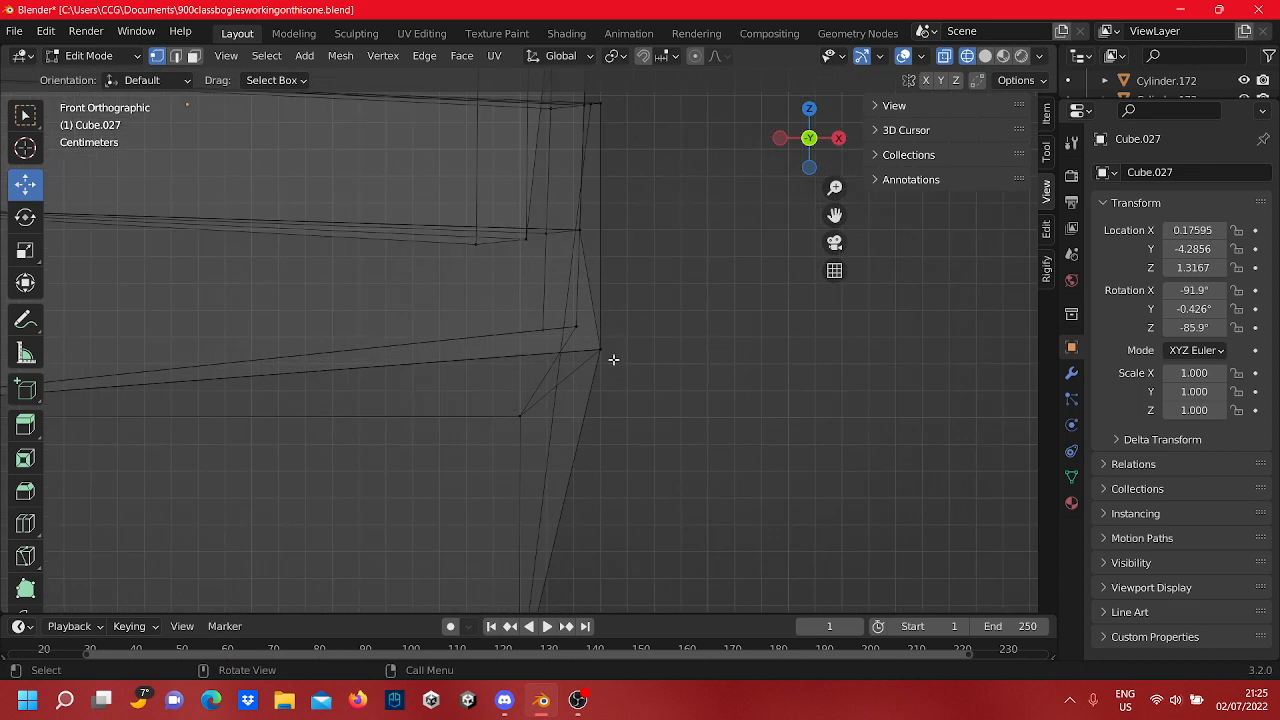
pyautogui.click(613, 350)
pyautogui.moveTo(605, 283); pyautogui.dragTo(606, 352)
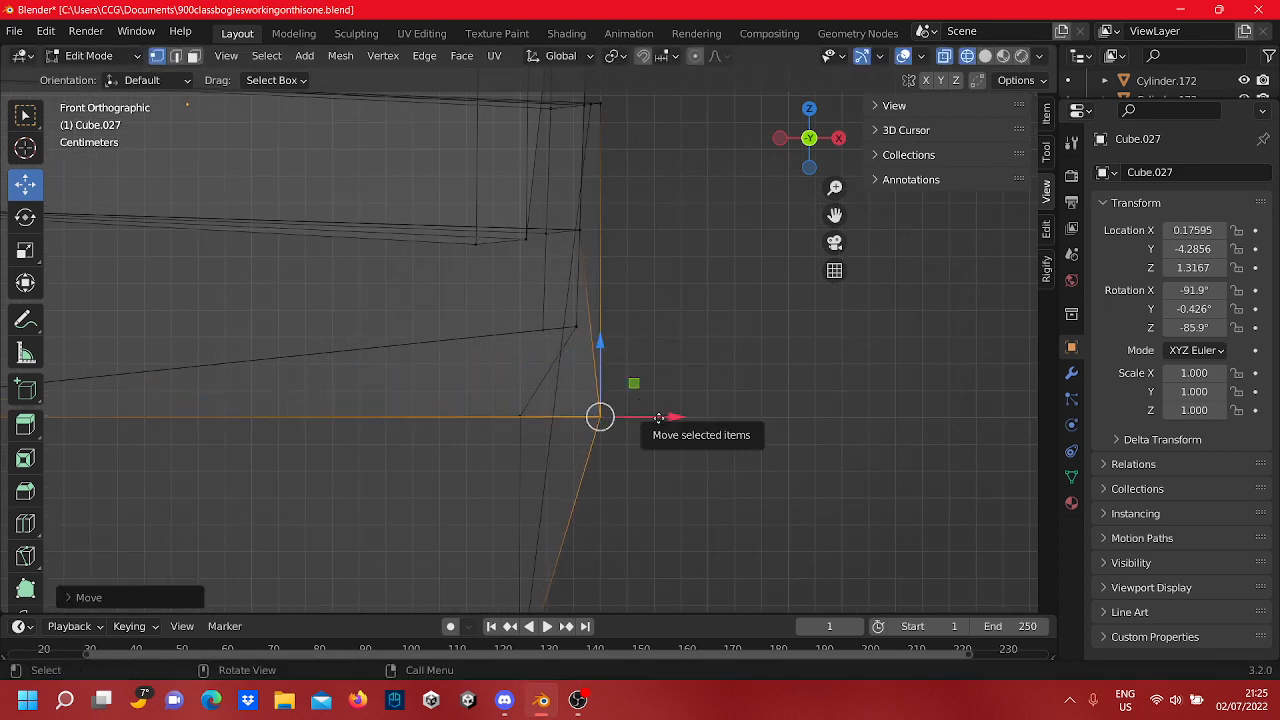
pyautogui.moveTo(656, 414); pyautogui.dragTo(584, 418)
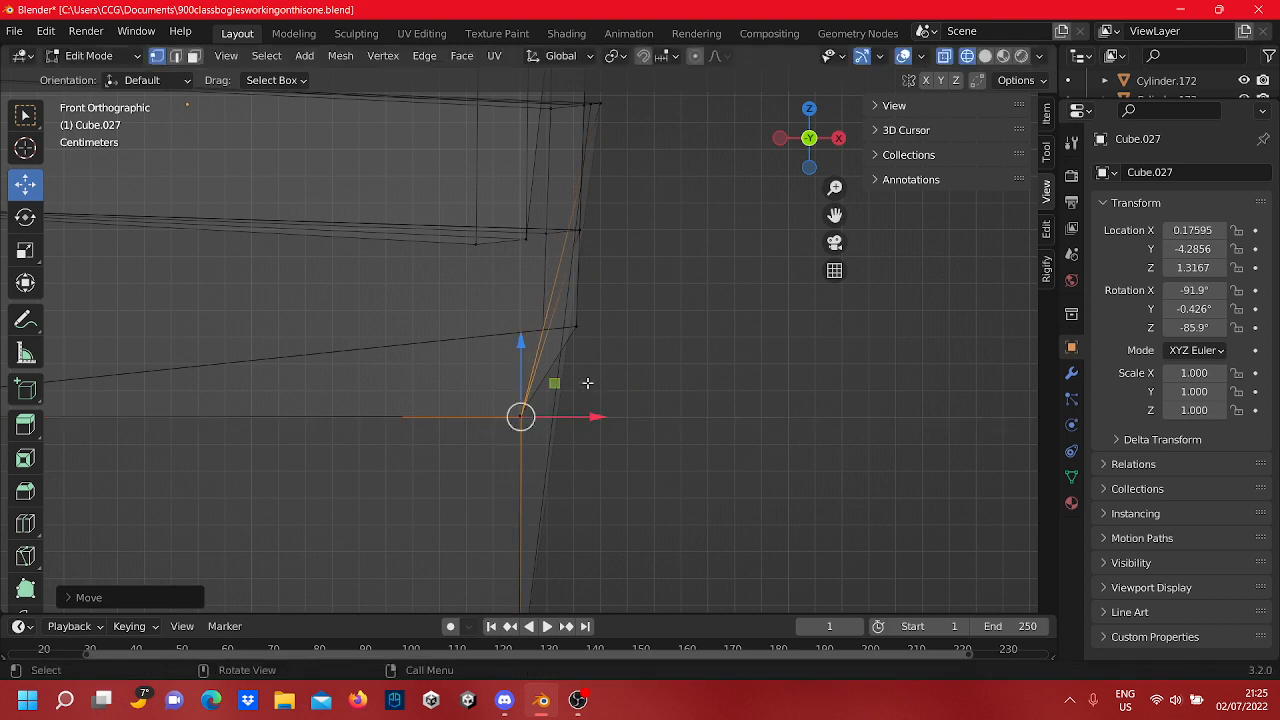
# Step: Lower the remaining outer vertex above the row's aligned corner to the straightened edge and move it inward along X onto that corner
pyautogui.moveTo(604, 314); pyautogui.dragTo(556, 344)
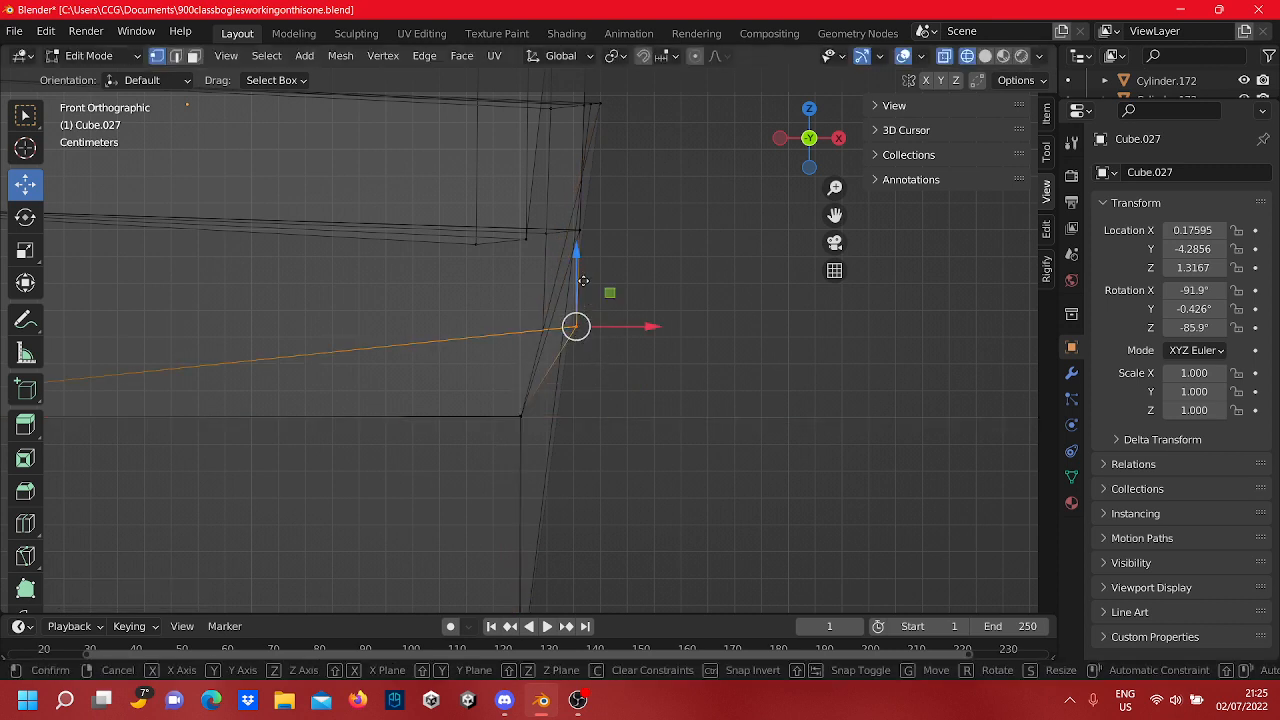
pyautogui.moveTo(584, 284); pyautogui.dragTo(587, 372)
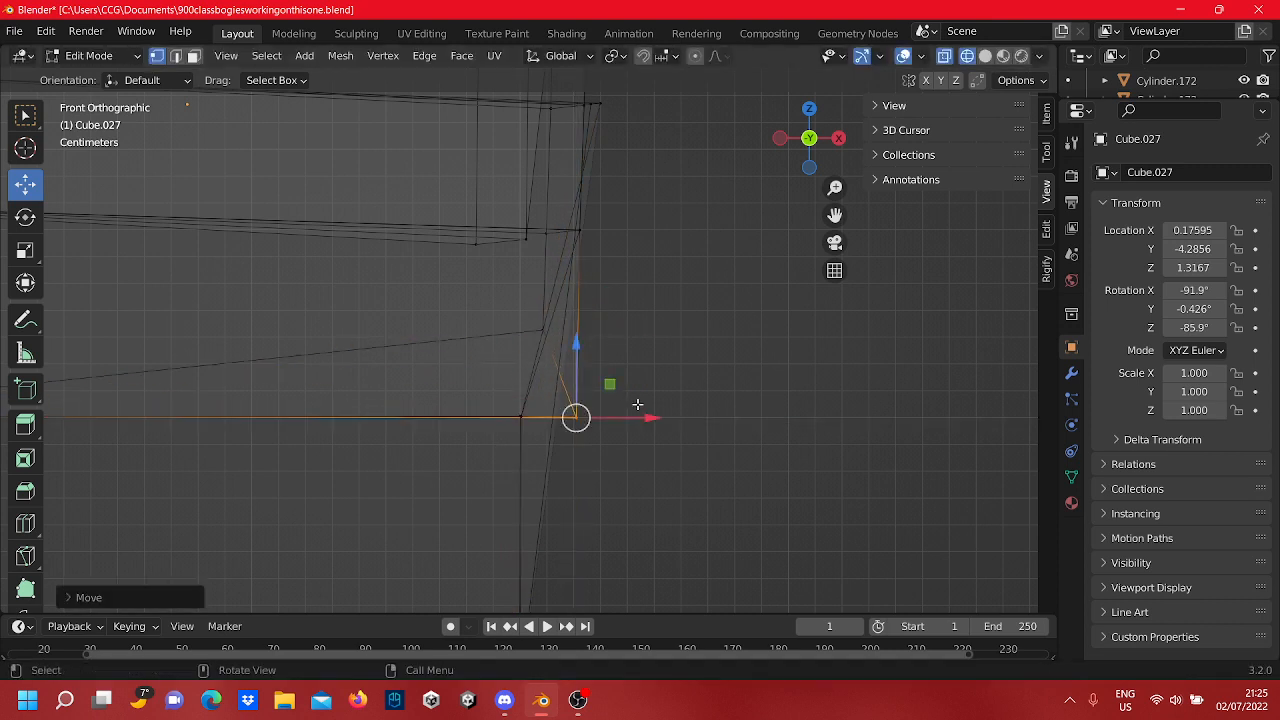
pyautogui.press('g')
pyautogui.click(647, 423)
pyautogui.click(646, 424)
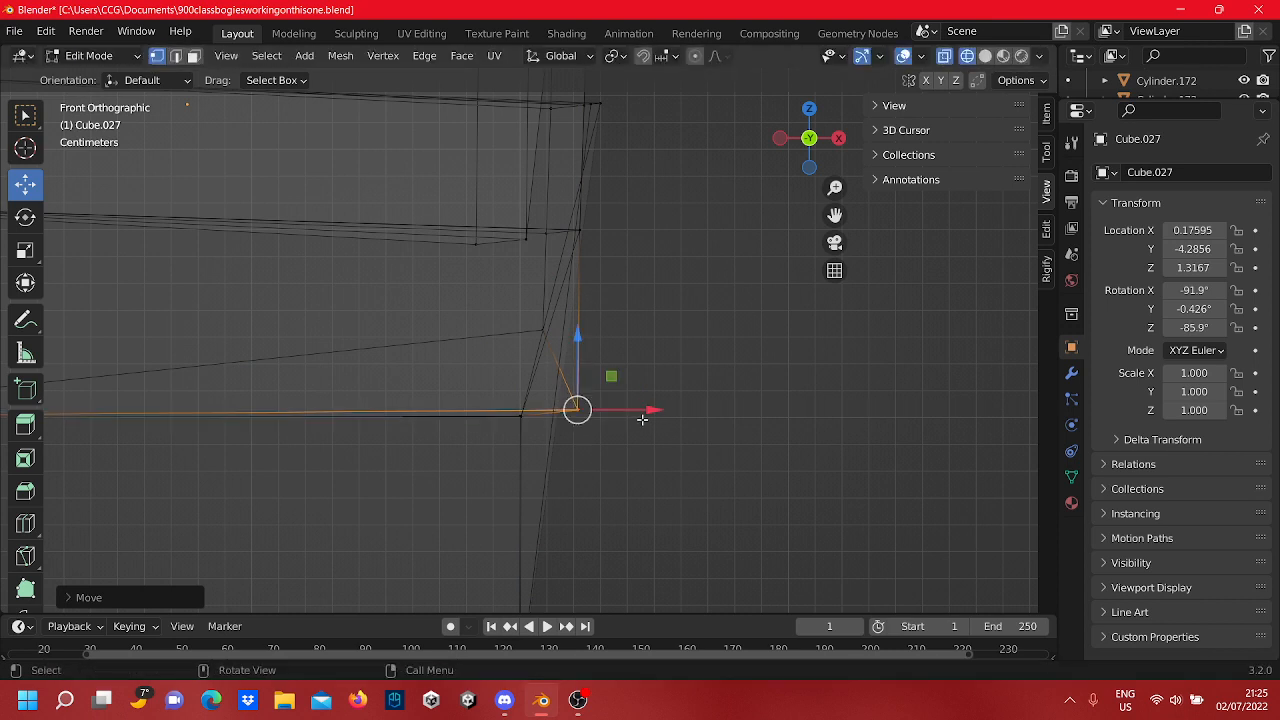
pyautogui.moveTo(642, 409); pyautogui.dragTo(641, 410)
pyautogui.moveTo(580, 343); pyautogui.dragTo(575, 348)
pyautogui.moveTo(637, 418); pyautogui.dragTo(594, 414)
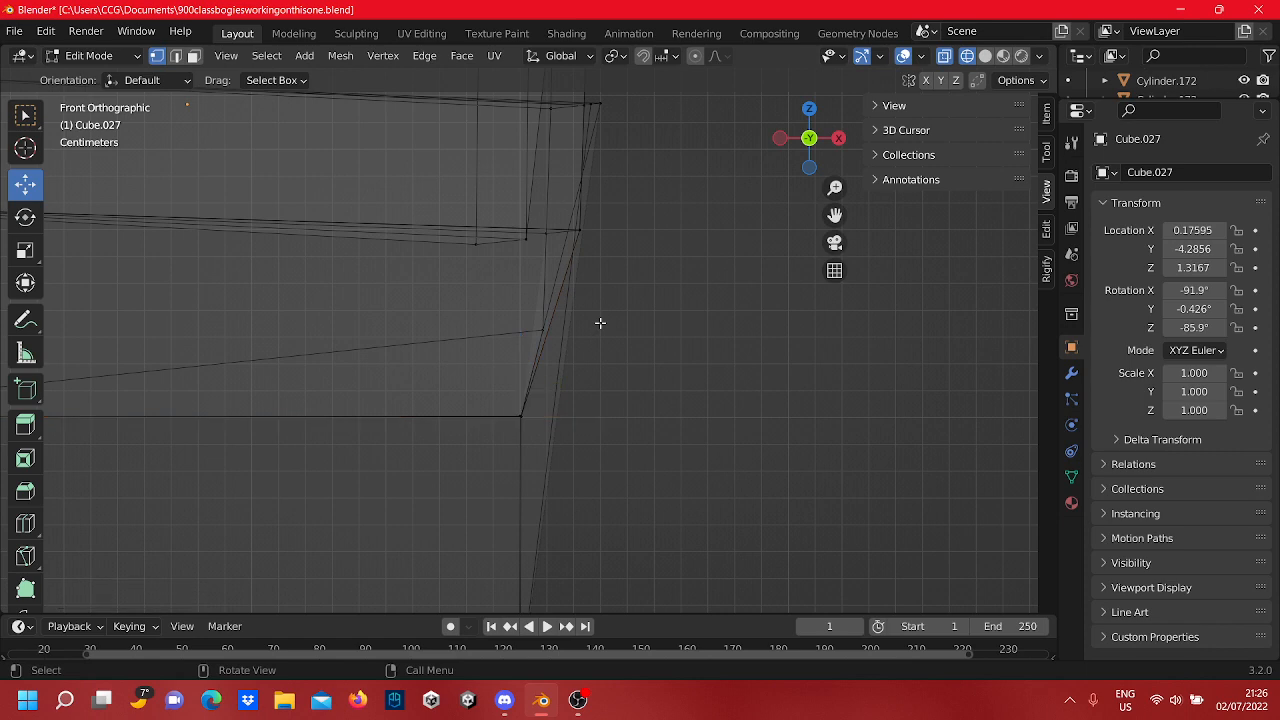
# Step: Lower the row's last stray inner vertex to the straightened edge and move it inward along X onto the aligned corner
pyautogui.keyDown('shift'); pyautogui.moveTo(515, 318); pyautogui.dragTo(622, 356, button='middle'); pyautogui.keyUp('shift')
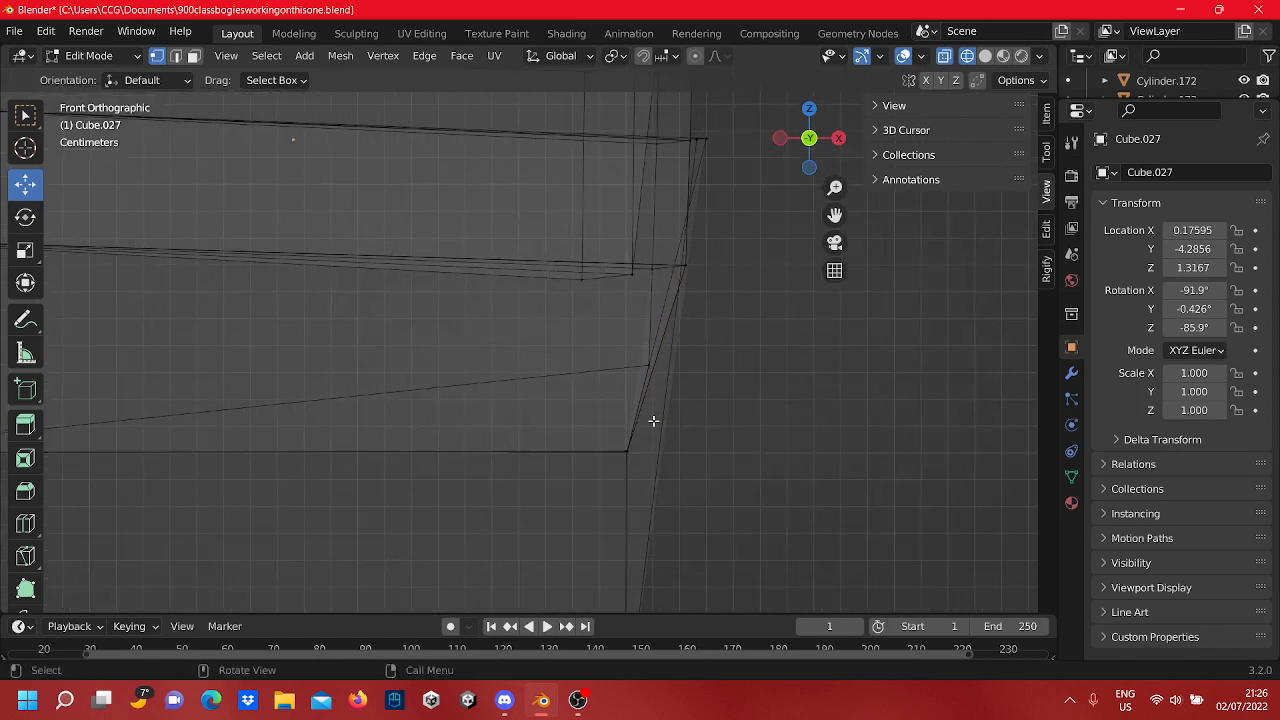
pyautogui.moveTo(651, 423); pyautogui.dragTo(612, 341)
pyautogui.moveTo(642, 299); pyautogui.dragTo(650, 392)
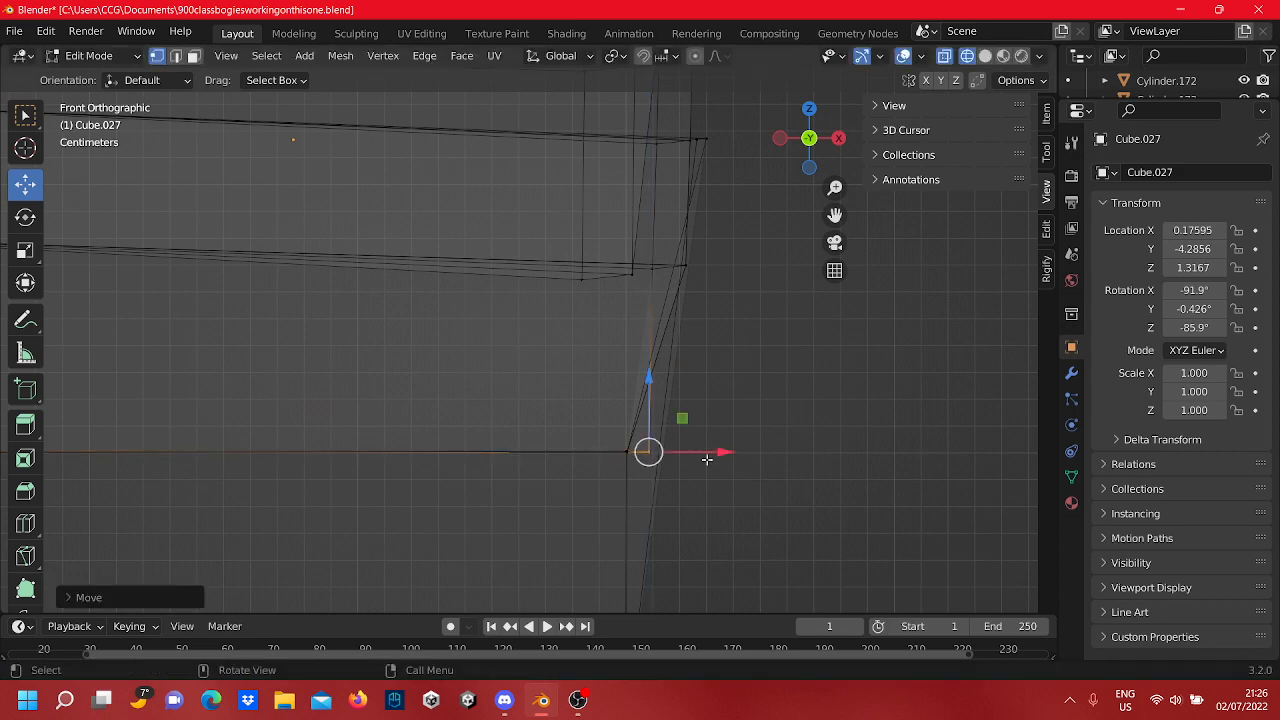
pyautogui.moveTo(707, 459); pyautogui.dragTo(680, 462)
pyautogui.scroll(-3, 764, 379)
pyautogui.click(751, 359)
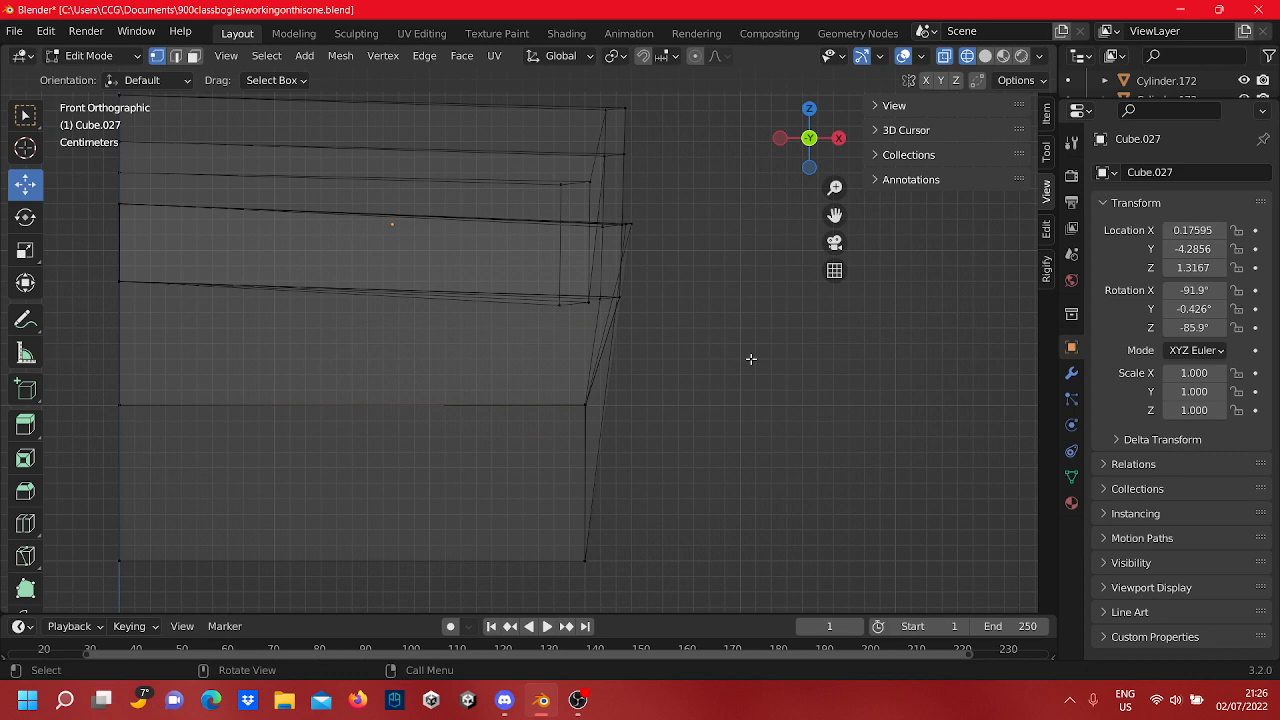
pyautogui.scroll(-4, 543, 394)
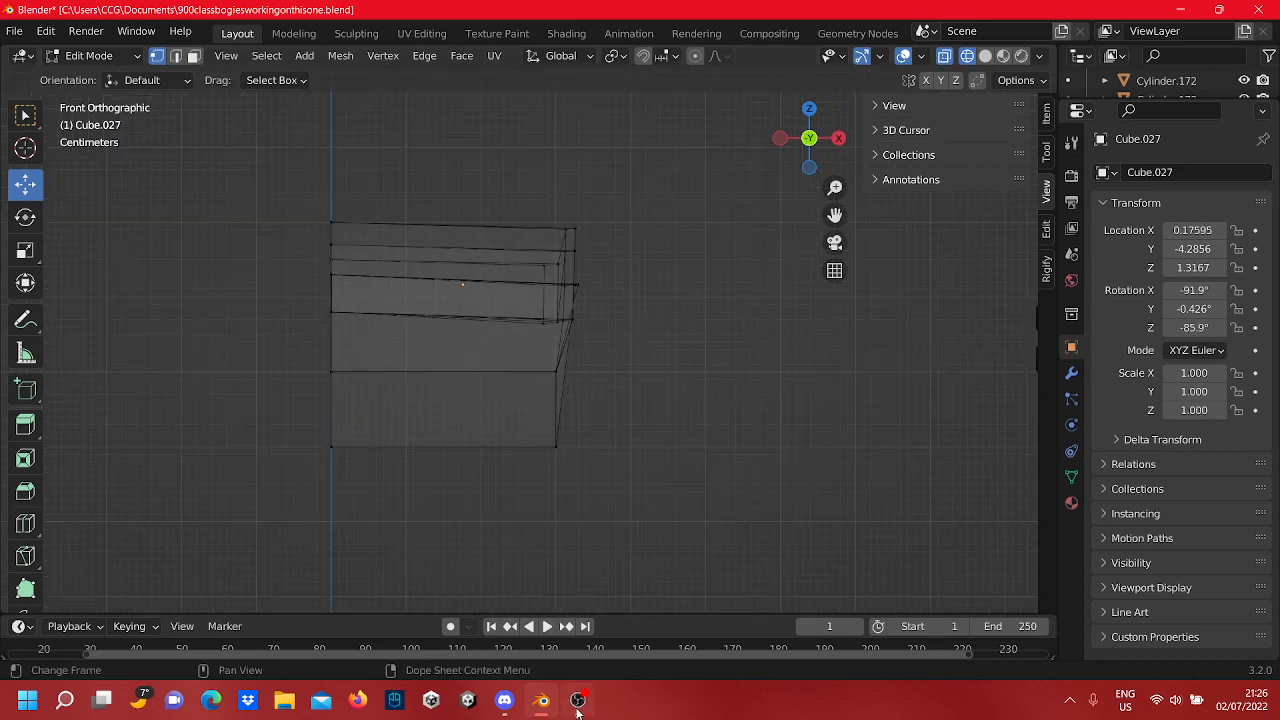